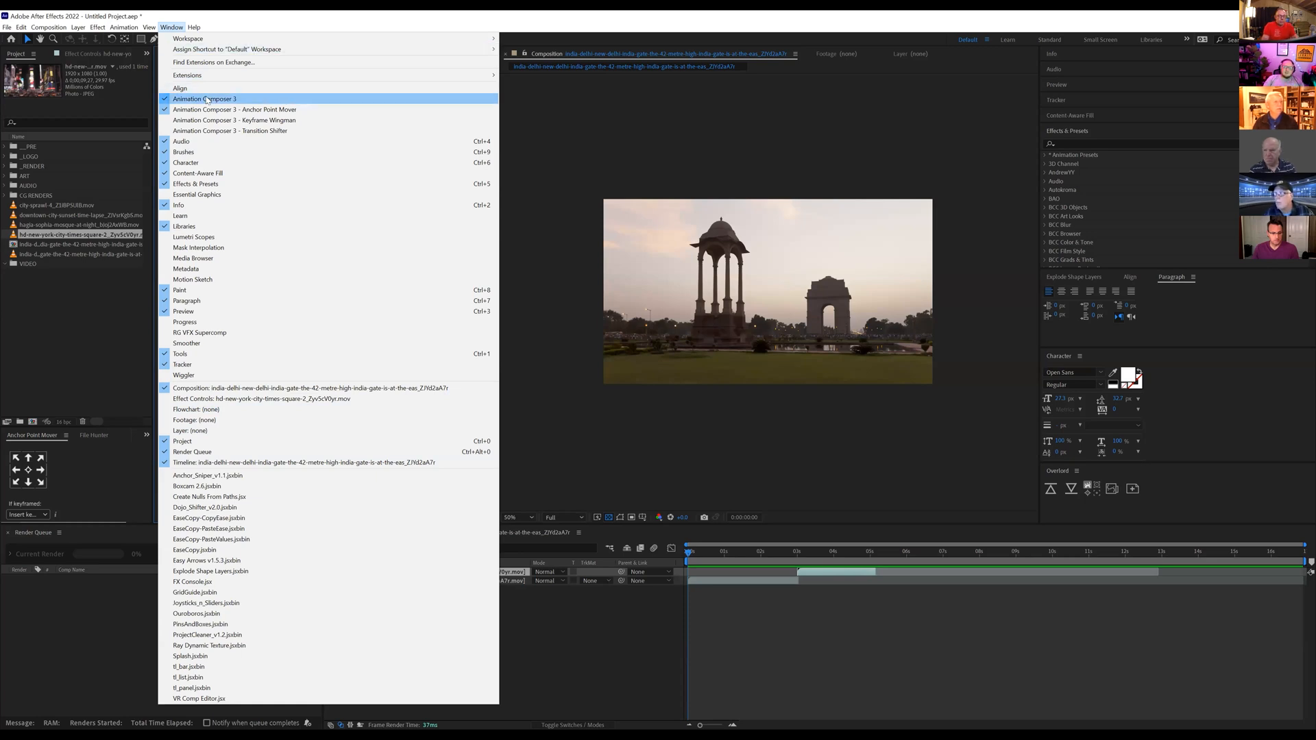
# Step: Add a white solid at full composition size above the video layers in the India Gate composition
pyautogui.press('Return')
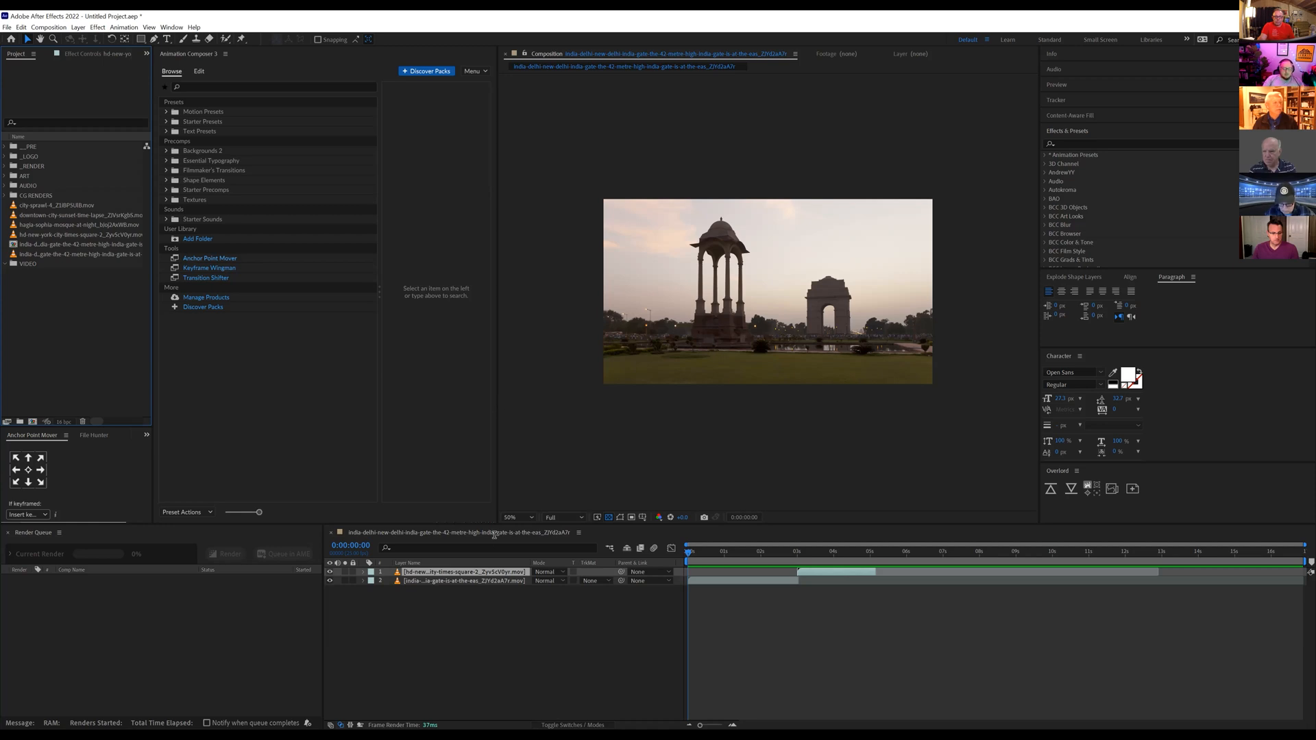
pyautogui.click(555, 624)
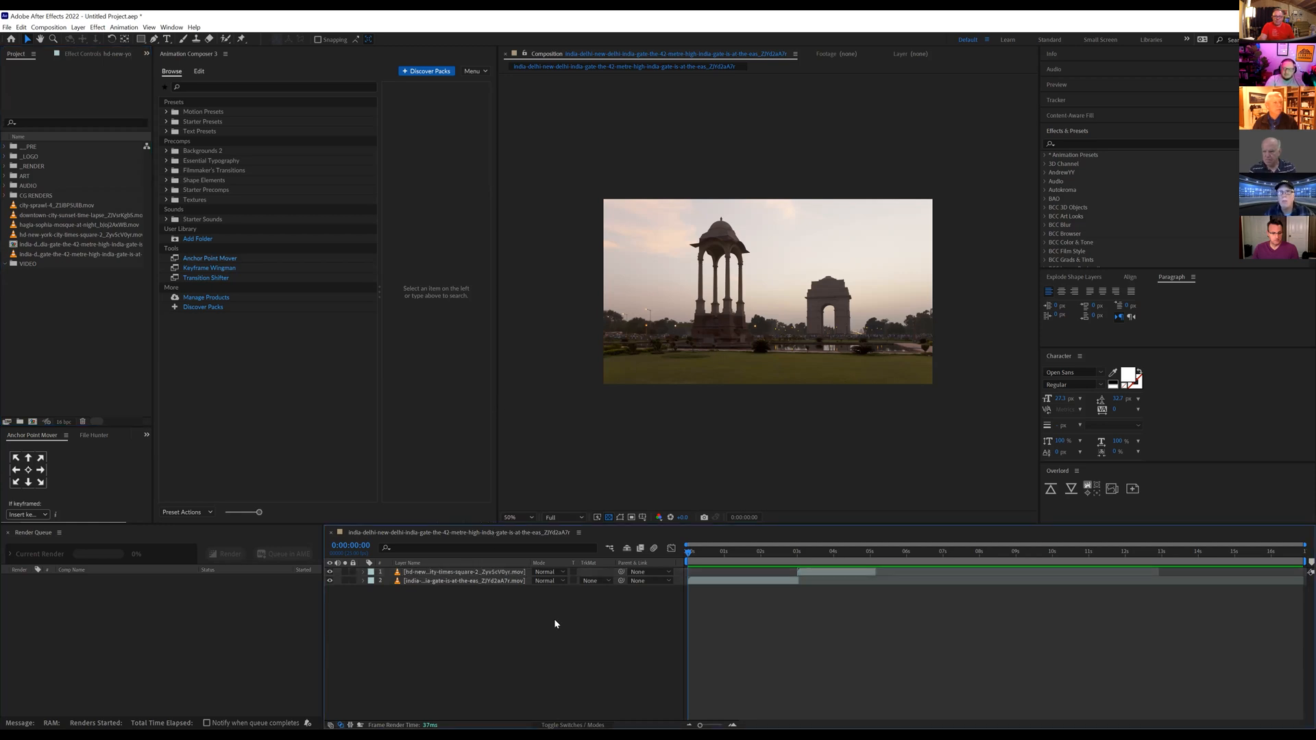
pyautogui.hotkey('ctrl', 'y')
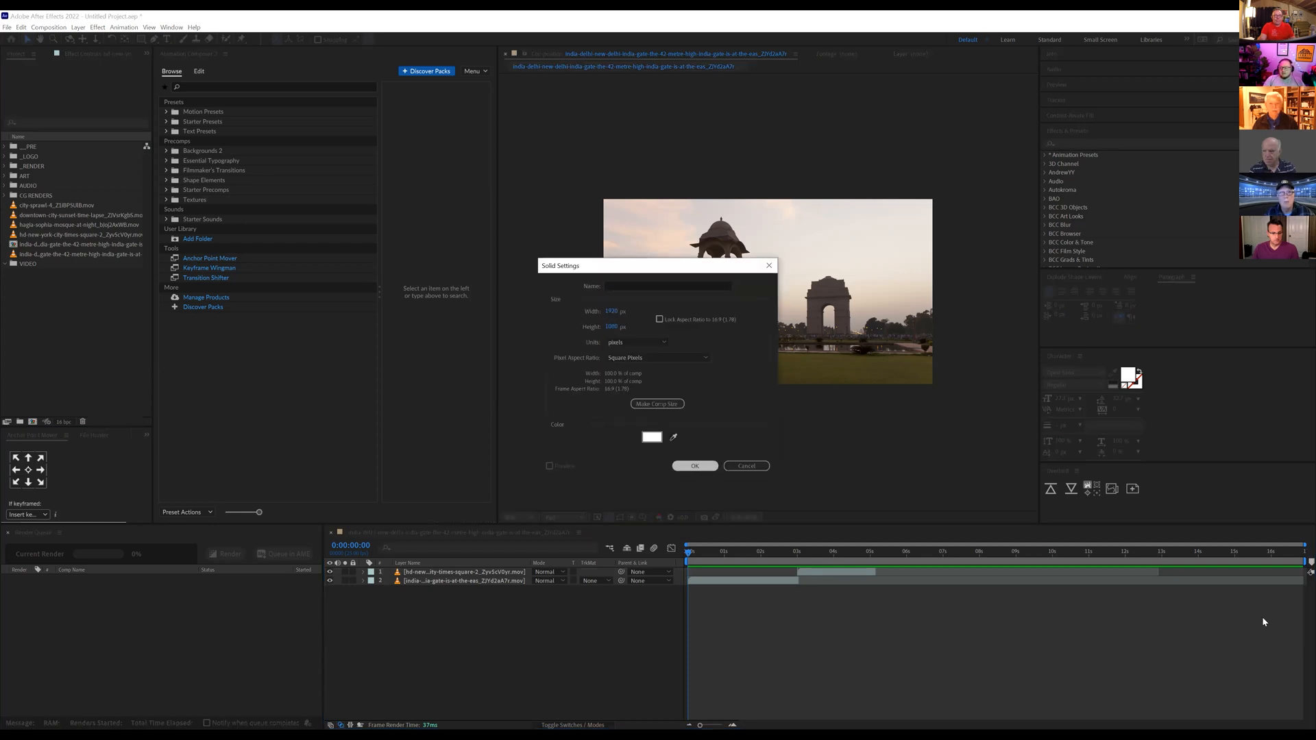
pyautogui.press('Return')
# Step: At 0:00:10:15, mask the white solid to a roughly square area left of the composition's centre
pyautogui.click(1074, 559)
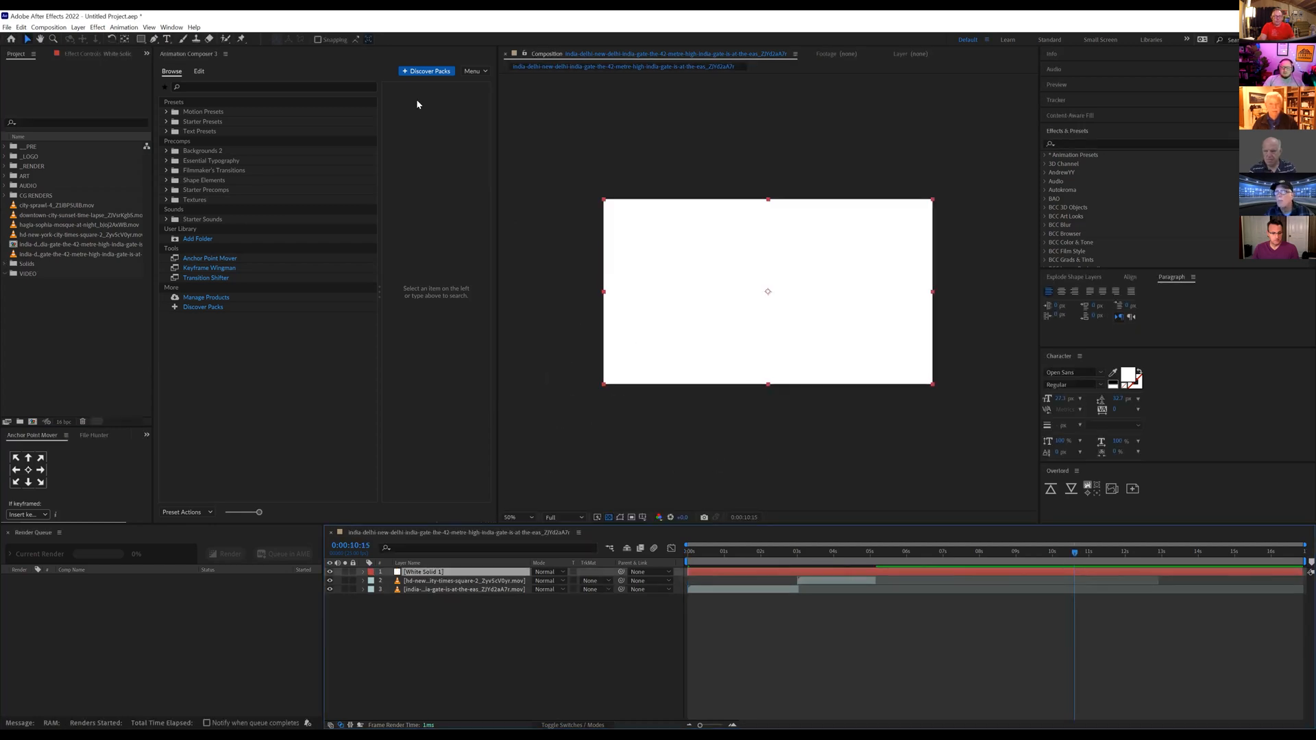
pyautogui.click(141, 39)
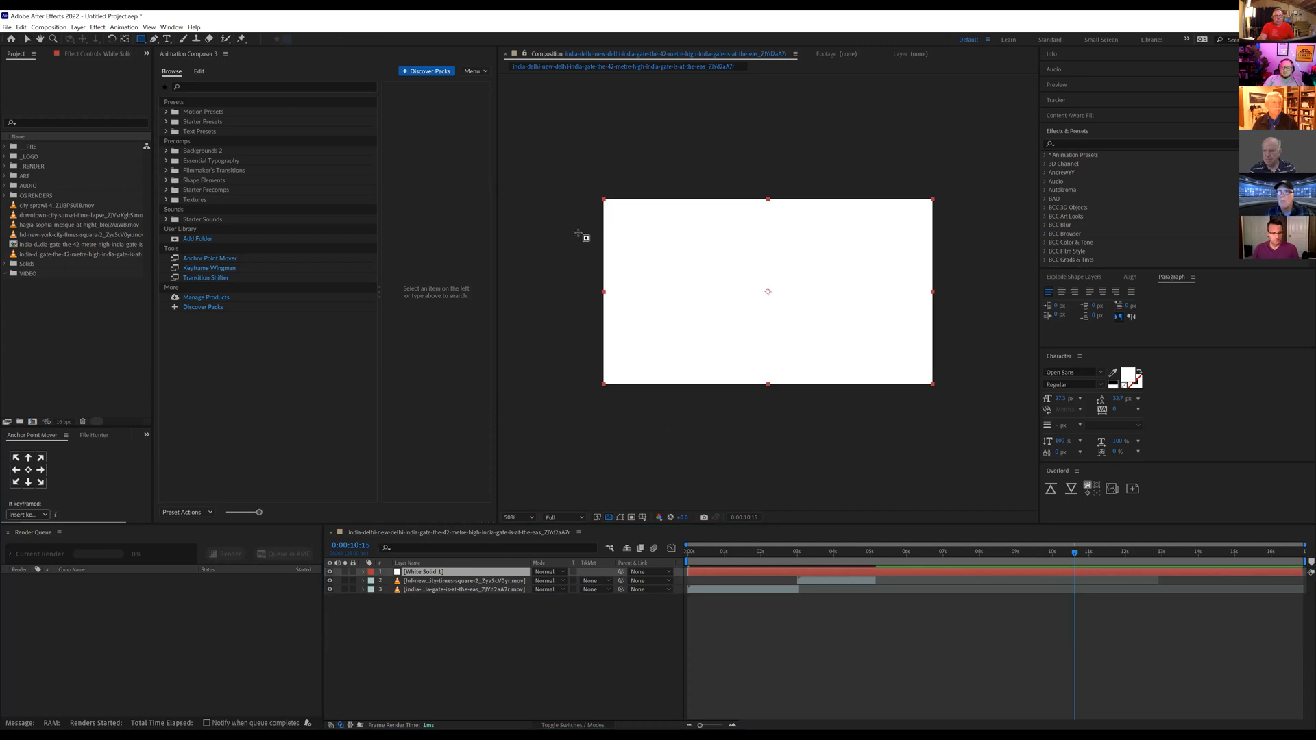
pyautogui.moveTo(656, 241); pyautogui.dragTo(746, 329)
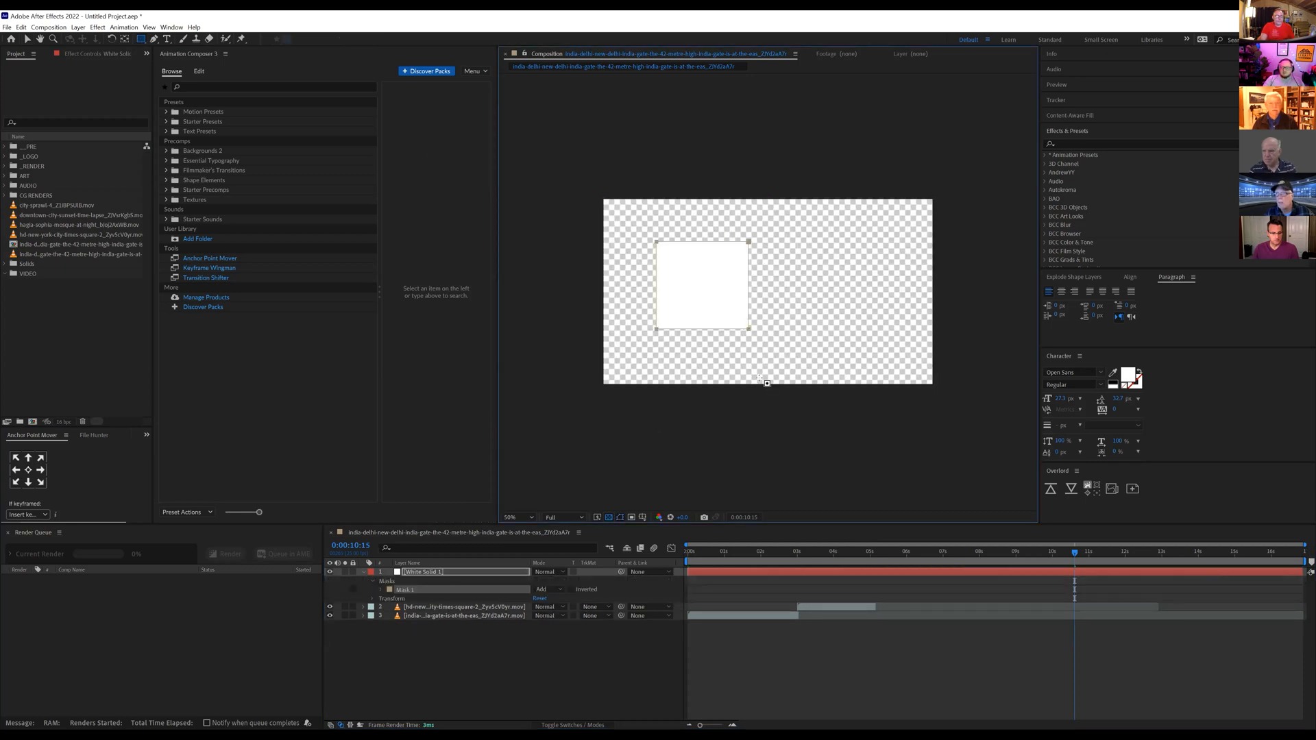
# Step: Show the white solid's Rotation property, try rotating the masked square about its off-centre anchor point, and undo the rotation
pyautogui.click(430, 572)
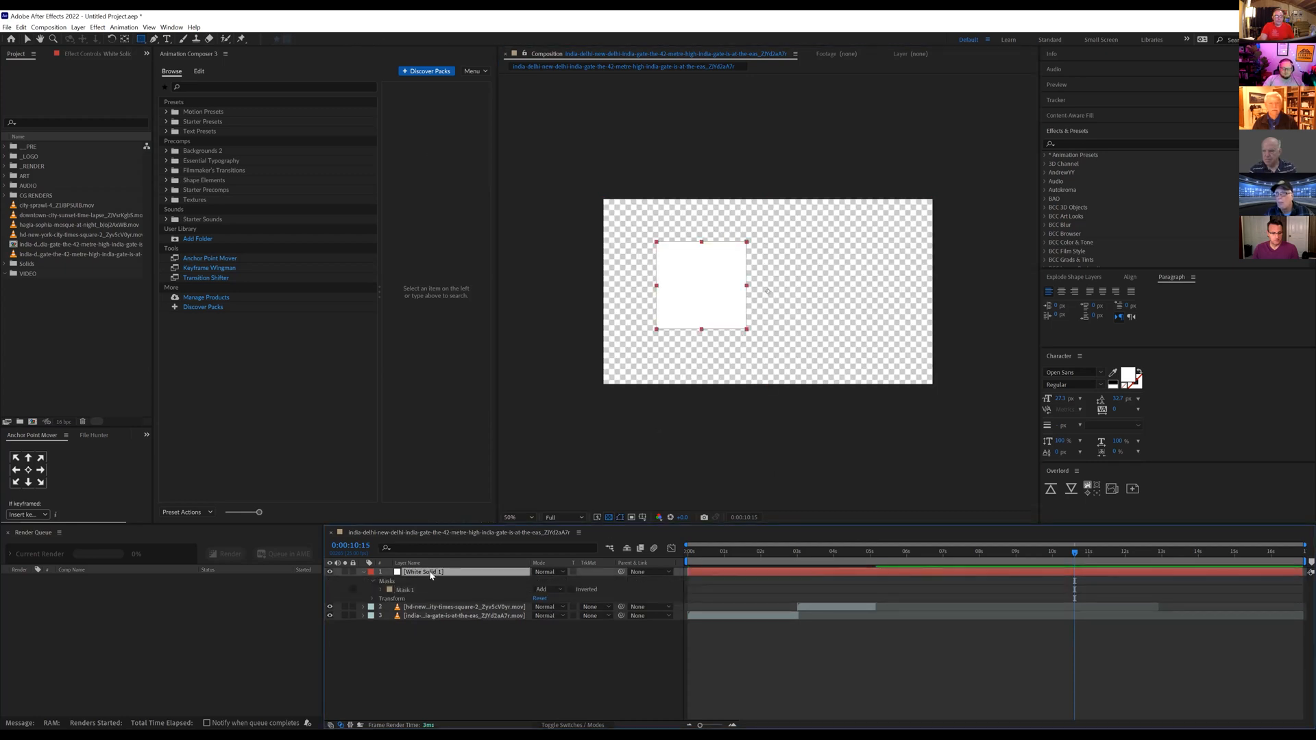
pyautogui.press('r')
pyautogui.moveTo(544, 580); pyautogui.dragTo(555, 575)
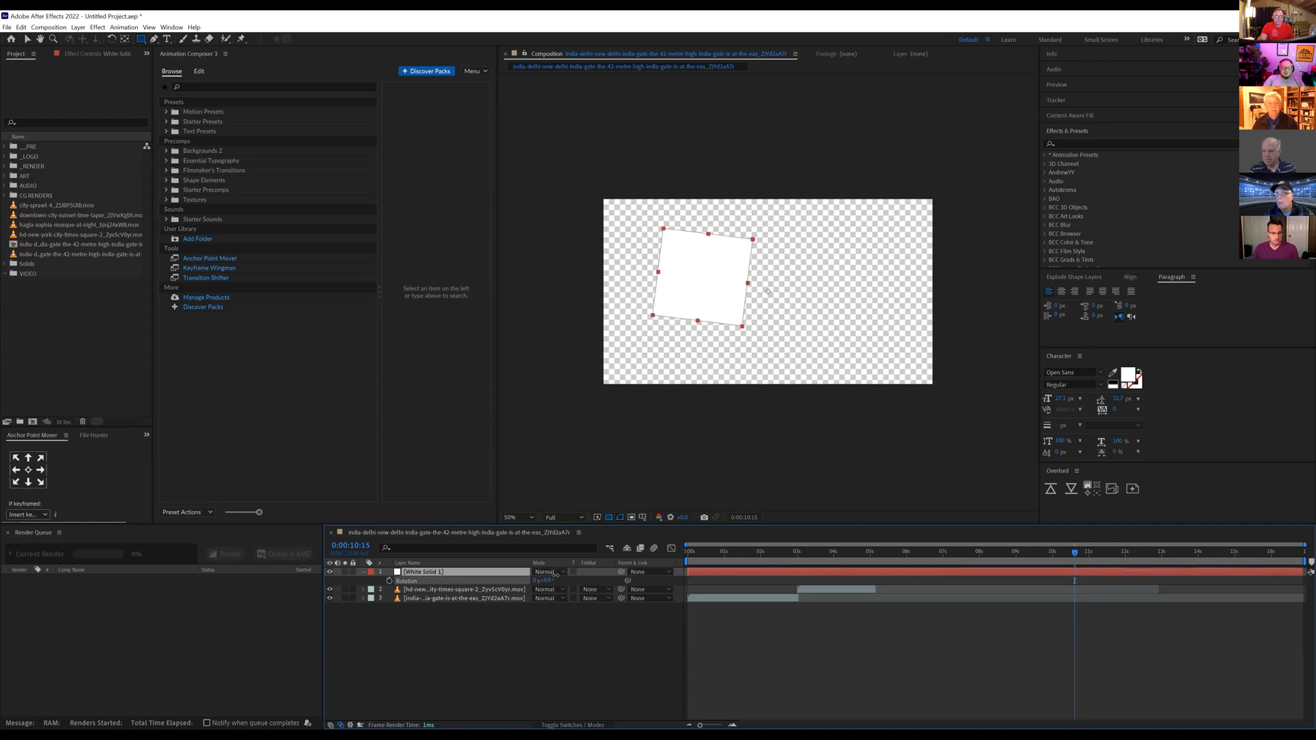
pyautogui.hotkey('ctrl', 'z')
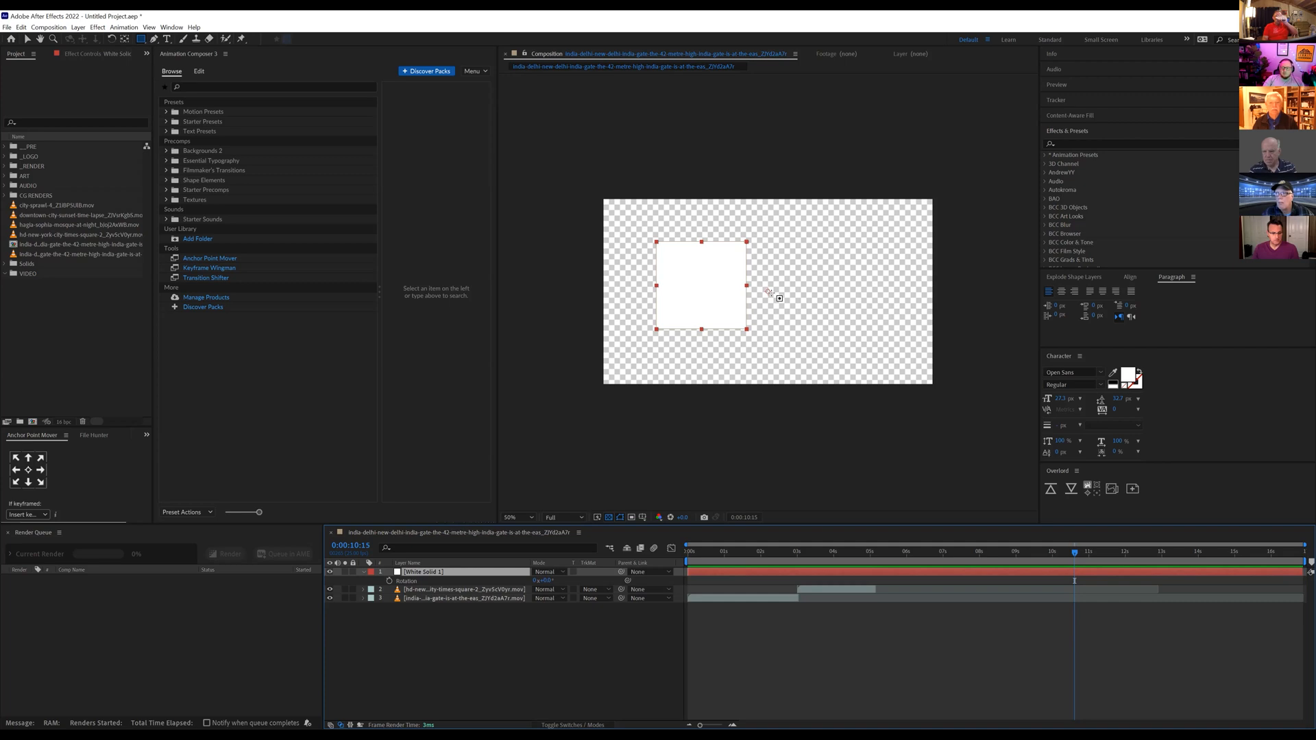
# Step: Move the white solid's anchor point farther from the square by hand and recentre it on the square with Anchor Point Mover
pyautogui.press('v')
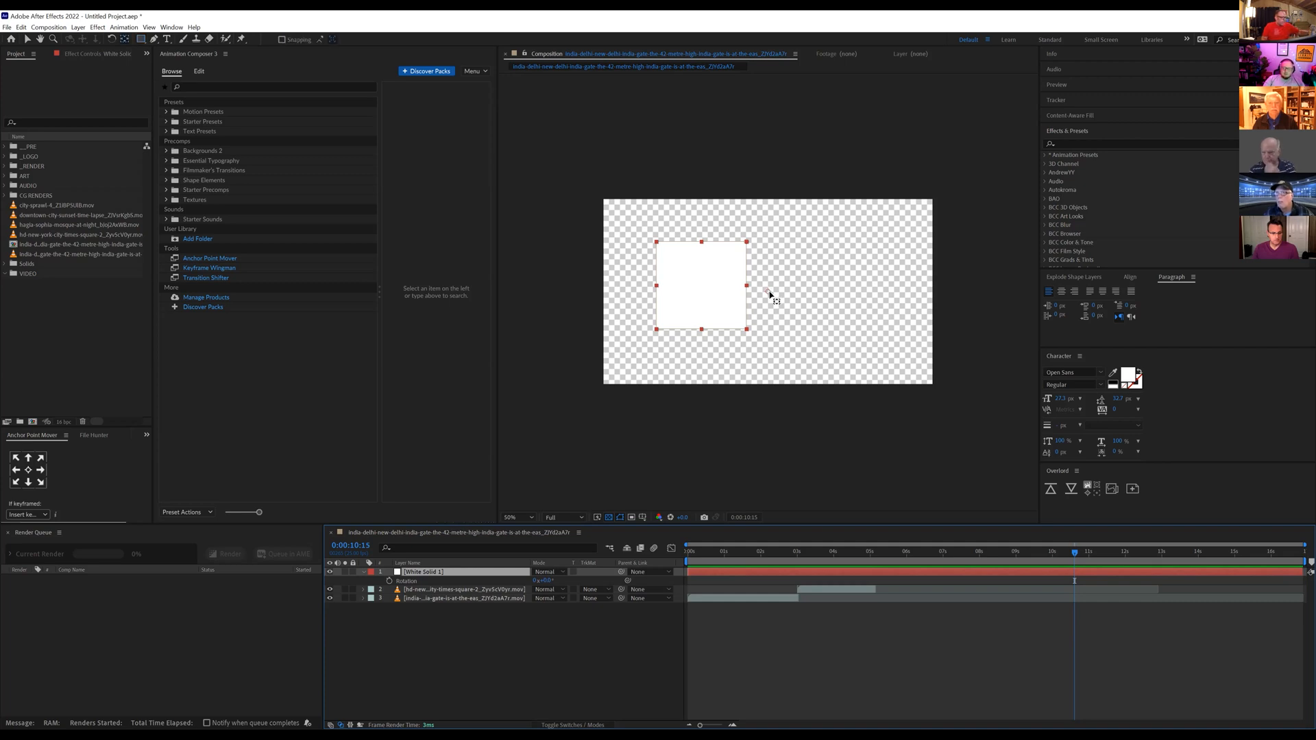
pyautogui.moveTo(768, 292); pyautogui.dragTo(828, 297)
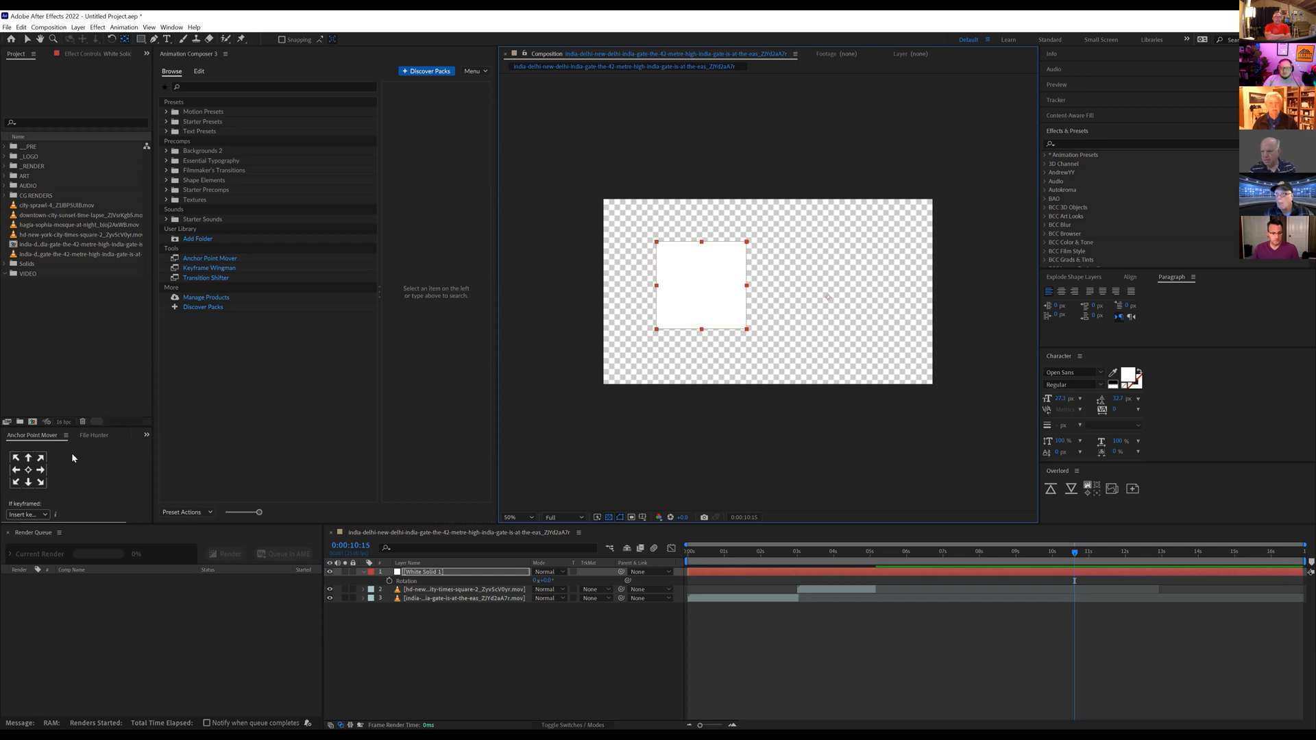
pyautogui.click(30, 442)
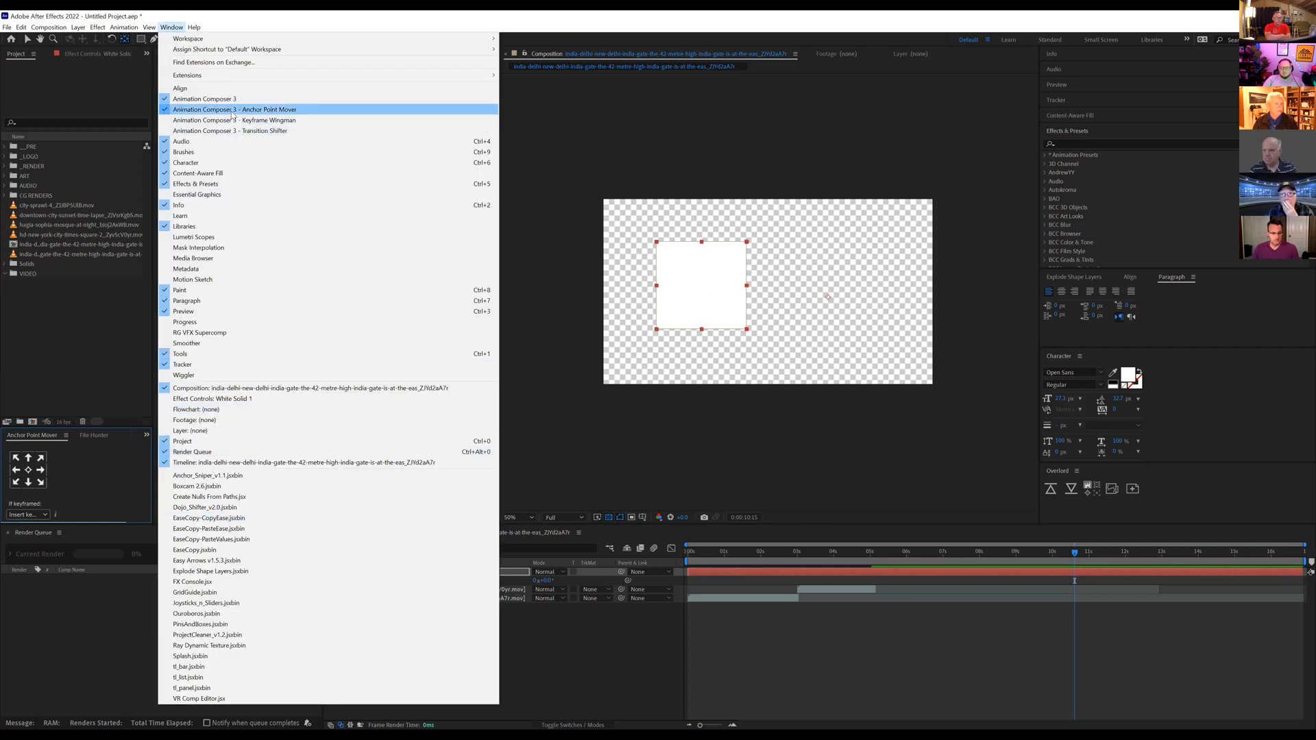
pyautogui.click(29, 472)
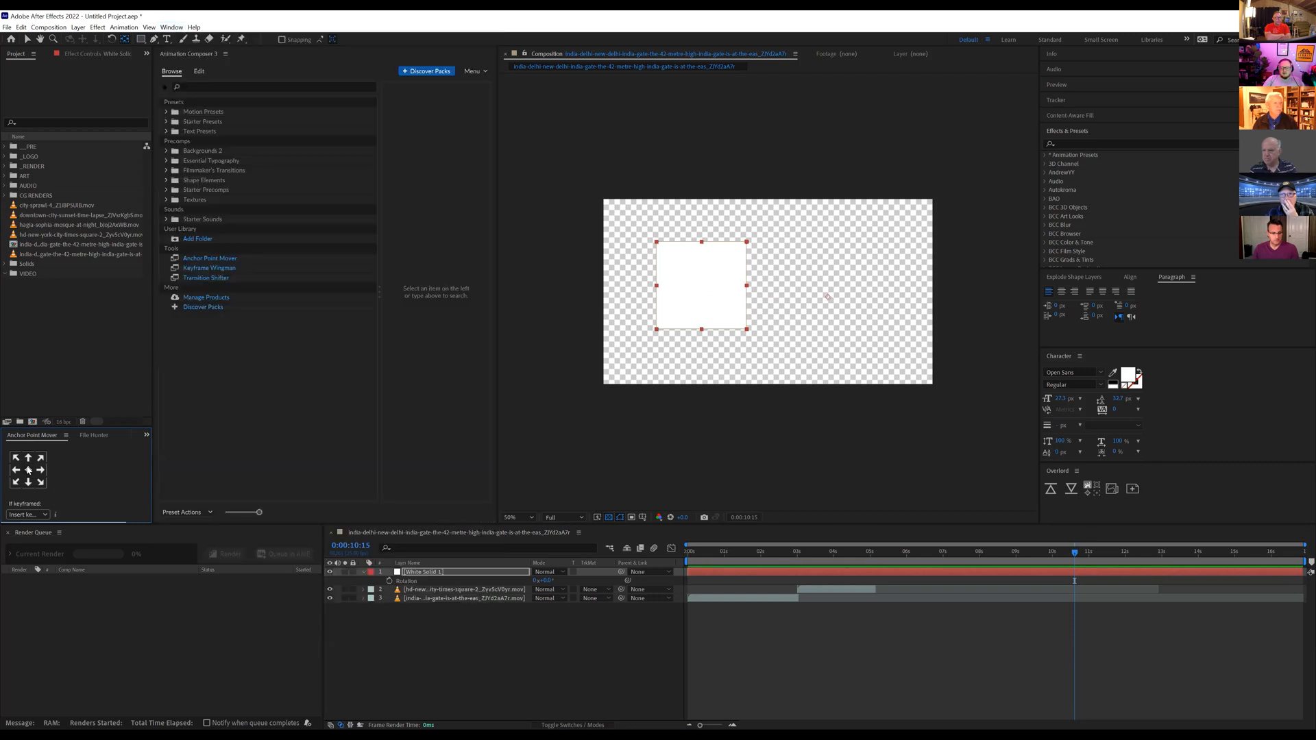
pyautogui.click(28, 470)
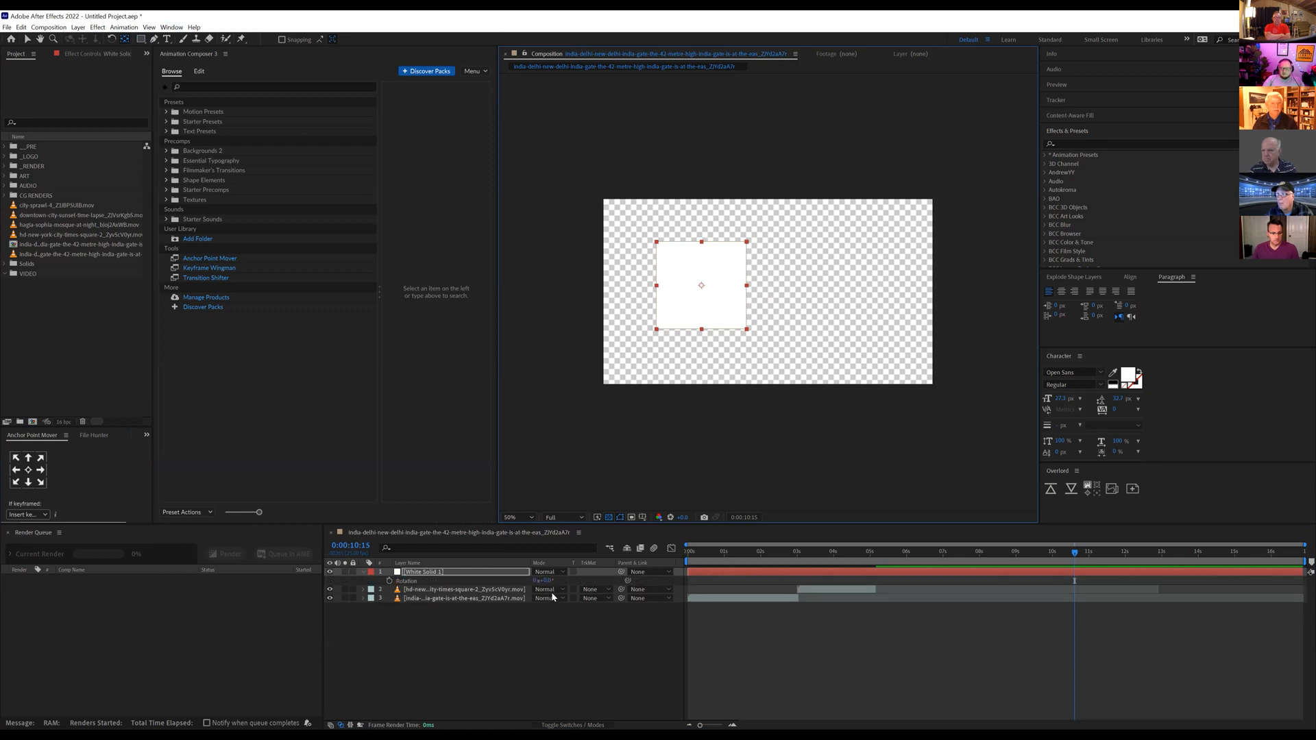
# Step: Try two rotations of the white square around its centred anchor point and undo both
pyautogui.moveTo(544, 581); pyautogui.dragTo(555, 581)
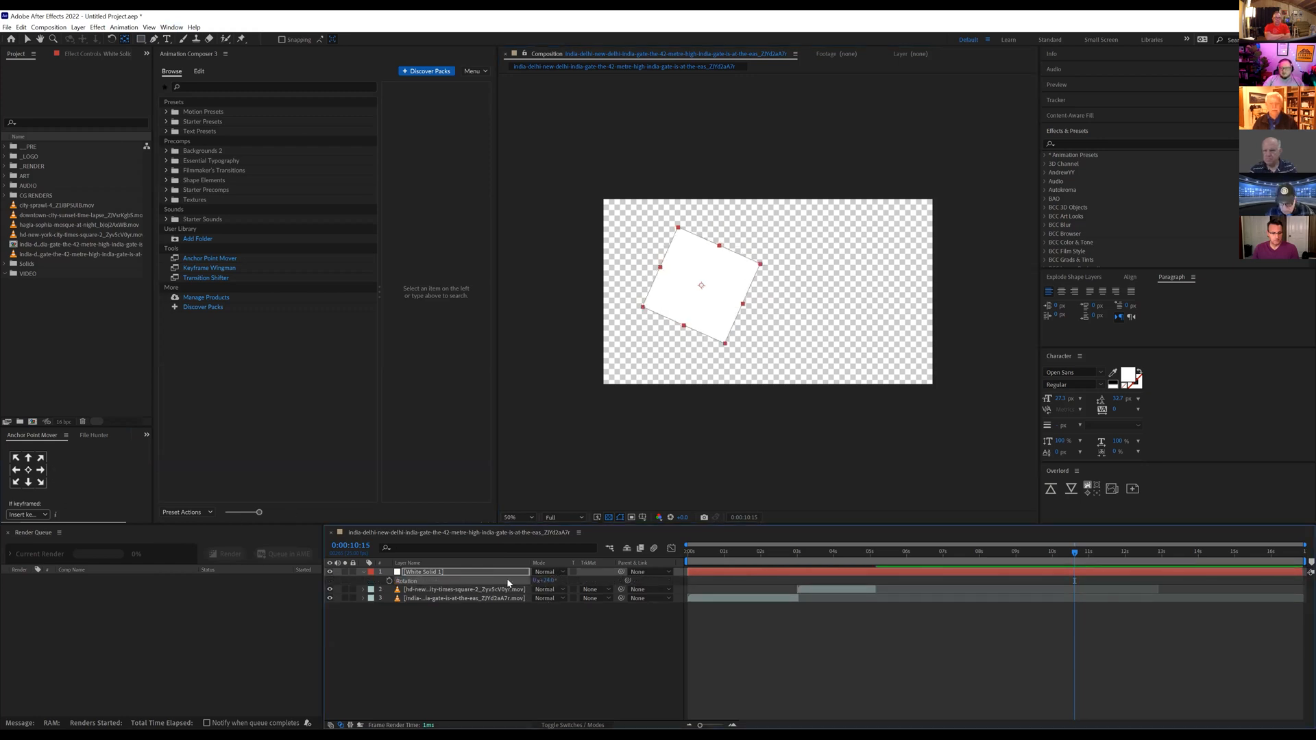
pyautogui.moveTo(553, 581); pyautogui.dragTo(566, 548)
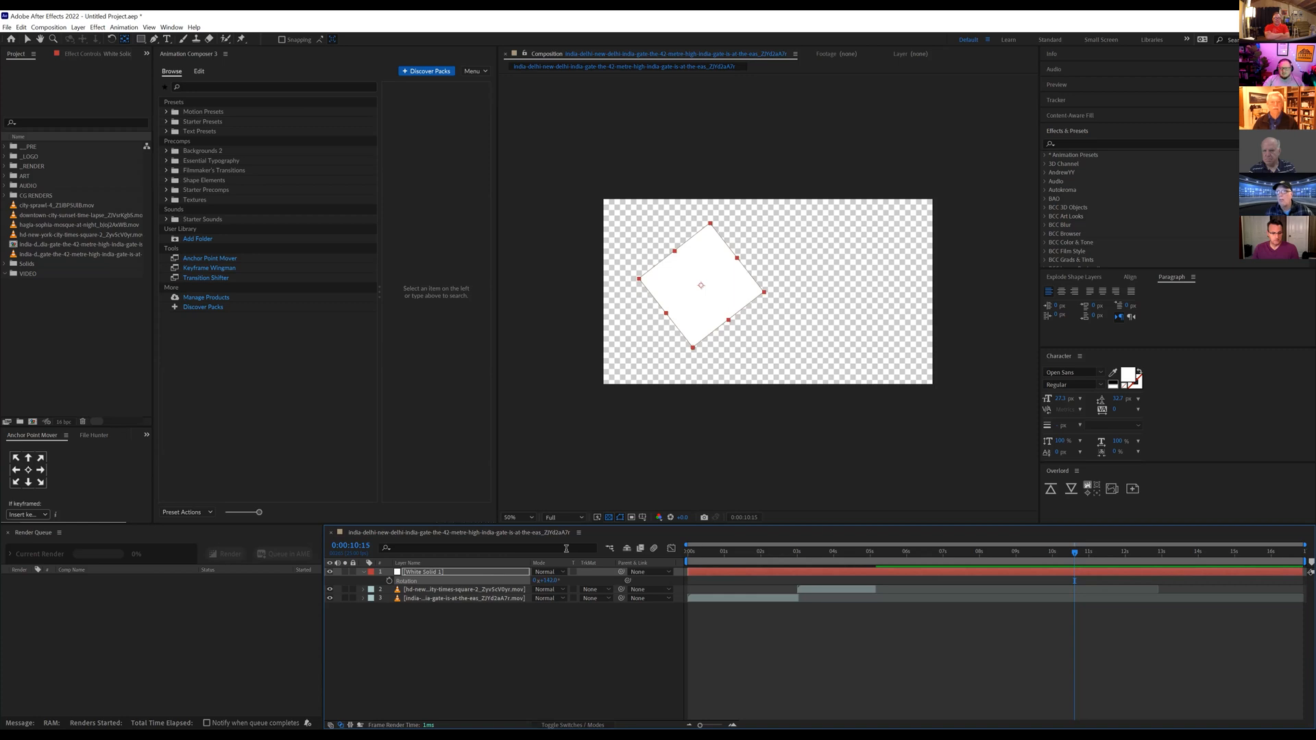
pyautogui.hotkey('ctrl', 'z')
pyautogui.hotkey('ctrl', 'z')
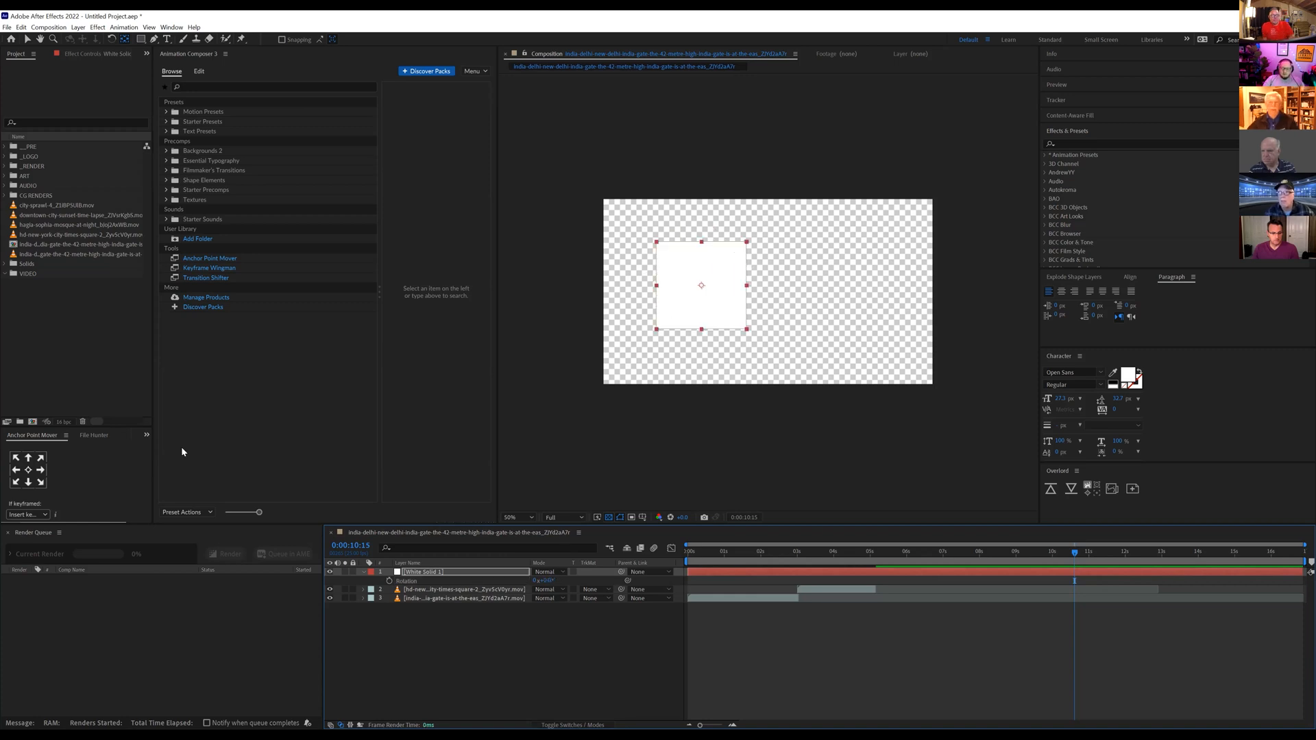
# Step: Try rotating the white square about its bottom-centre anchor and about another anchor position, undoing each rotation
pyautogui.moveTo(543, 576); pyautogui.dragTo(567, 574)
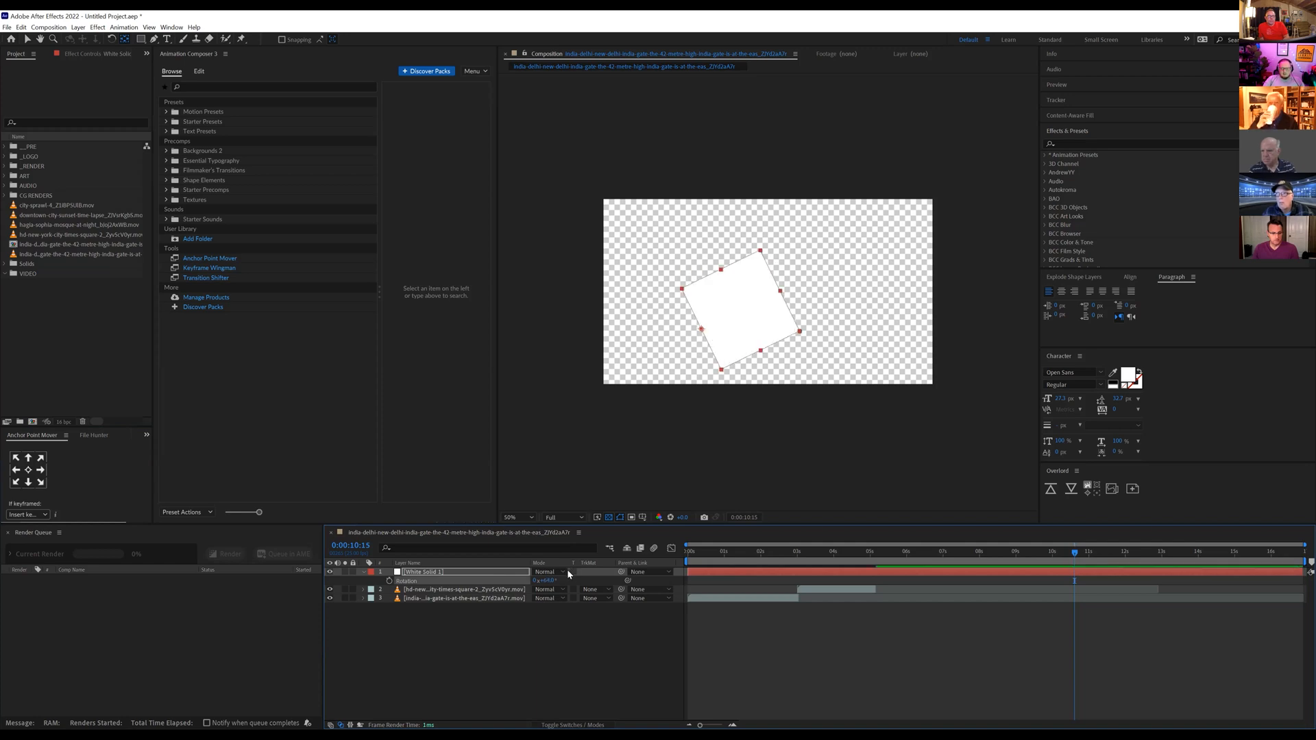
pyautogui.hotkey('ctrl', 'z')
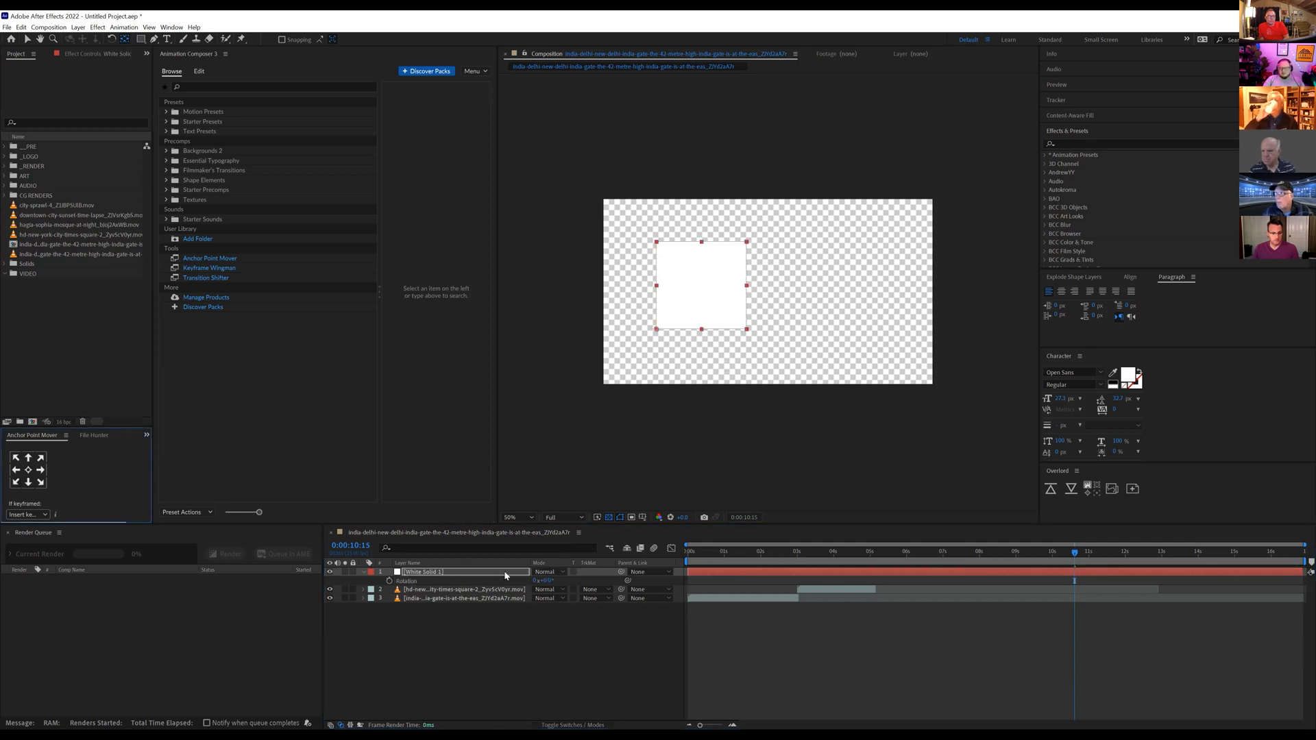
pyautogui.moveTo(545, 580); pyautogui.dragTo(516, 566)
pyautogui.hotkey('ctrl', 'z')
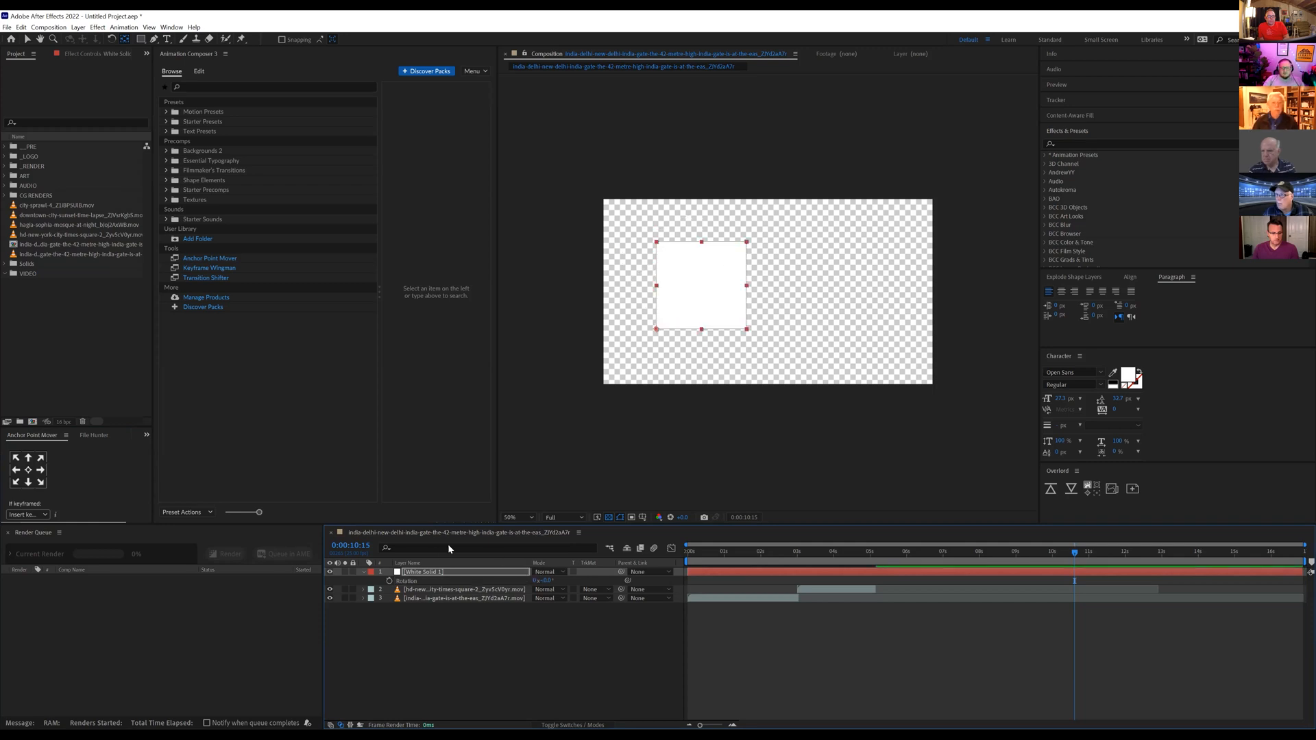
# Step: Delete the white solid layer from the composition
pyautogui.click(418, 573)
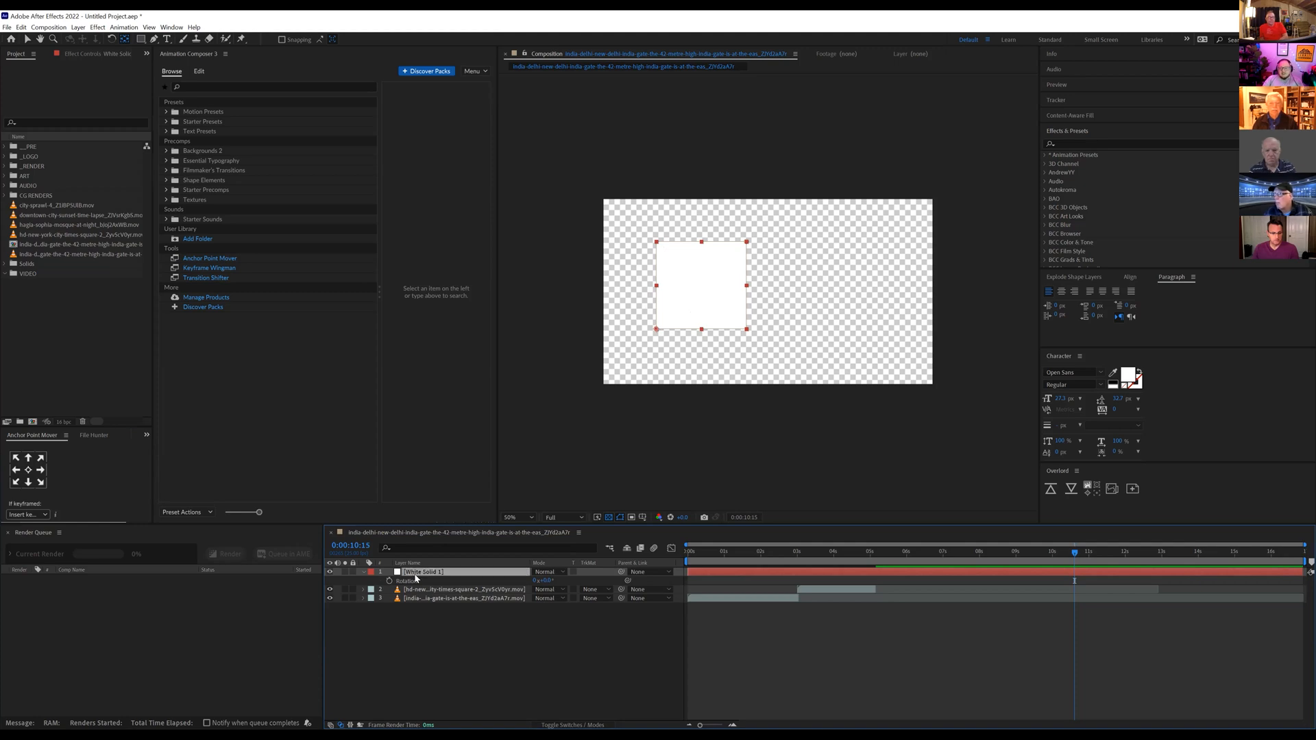
pyautogui.press('Delete')
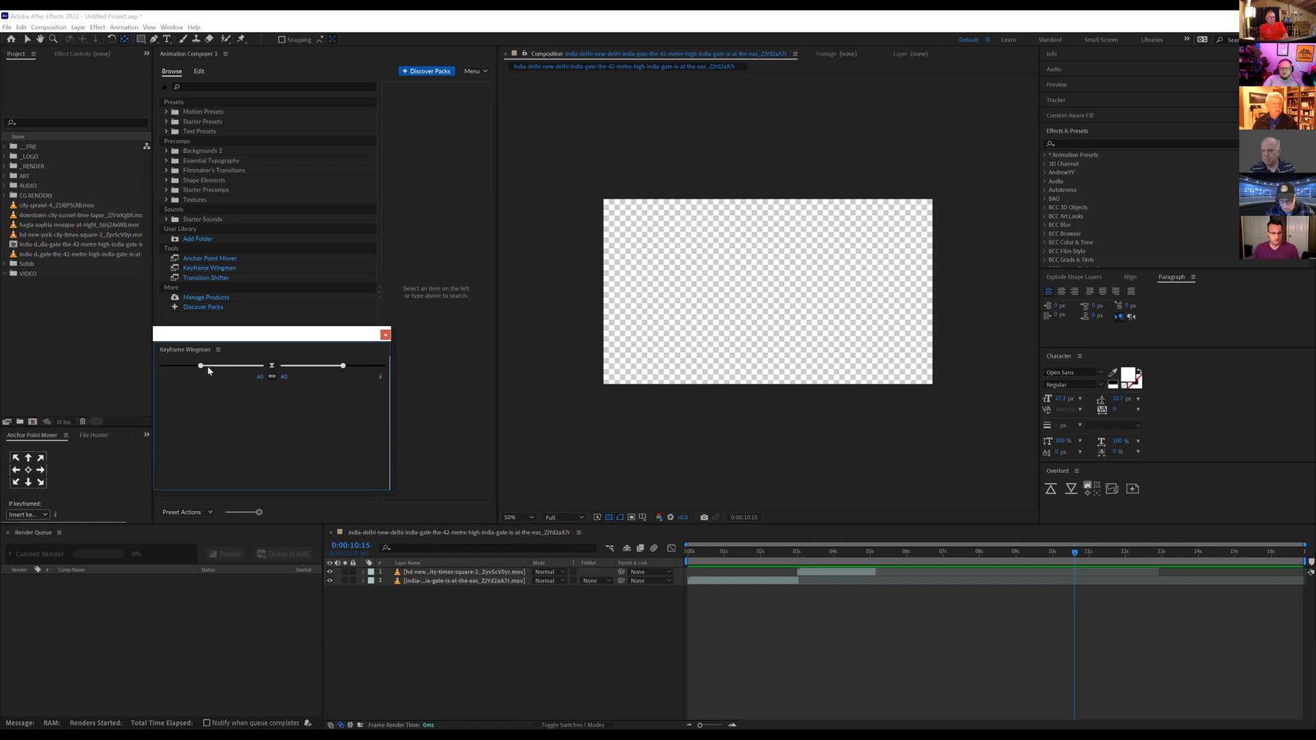
# Step: Set the Keyframe Wingman easing to 37 on both sides and close the Keyframe Wingman and Transition Shifter windows
pyautogui.moveTo(205, 370); pyautogui.dragTo(257, 367)
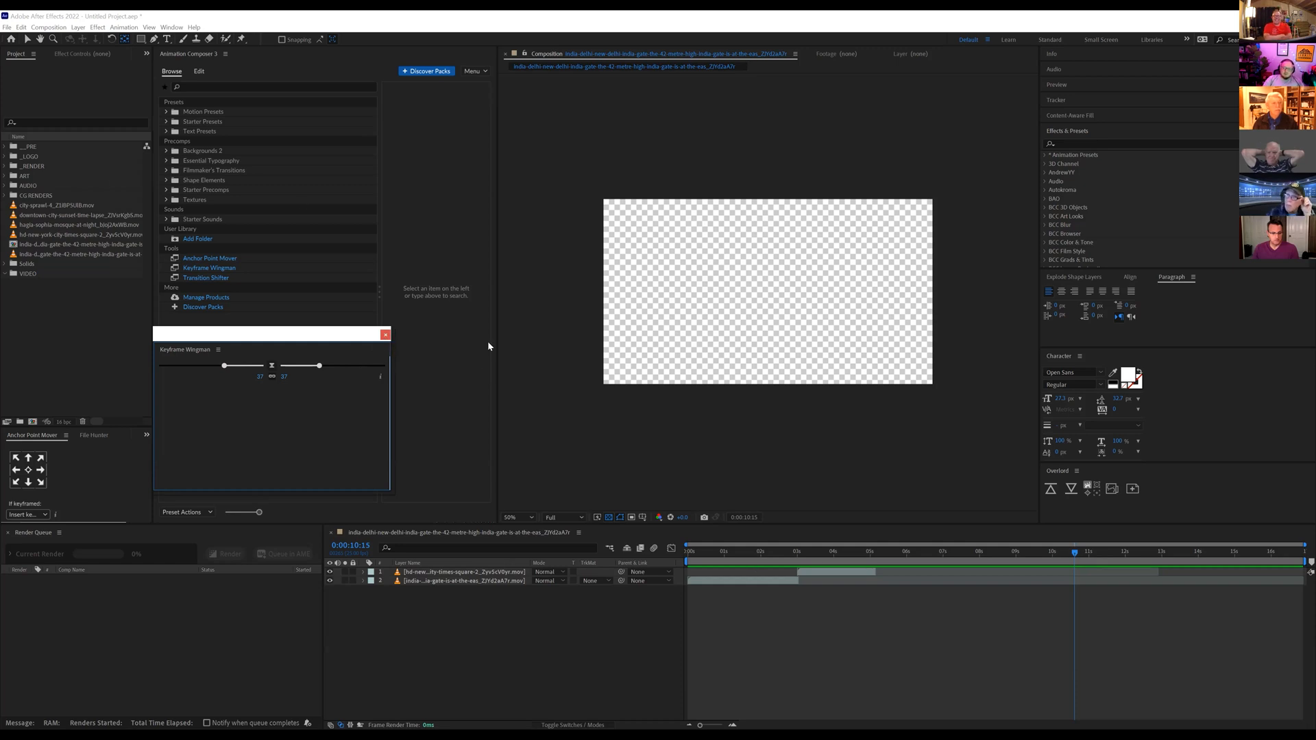
pyautogui.click(384, 337)
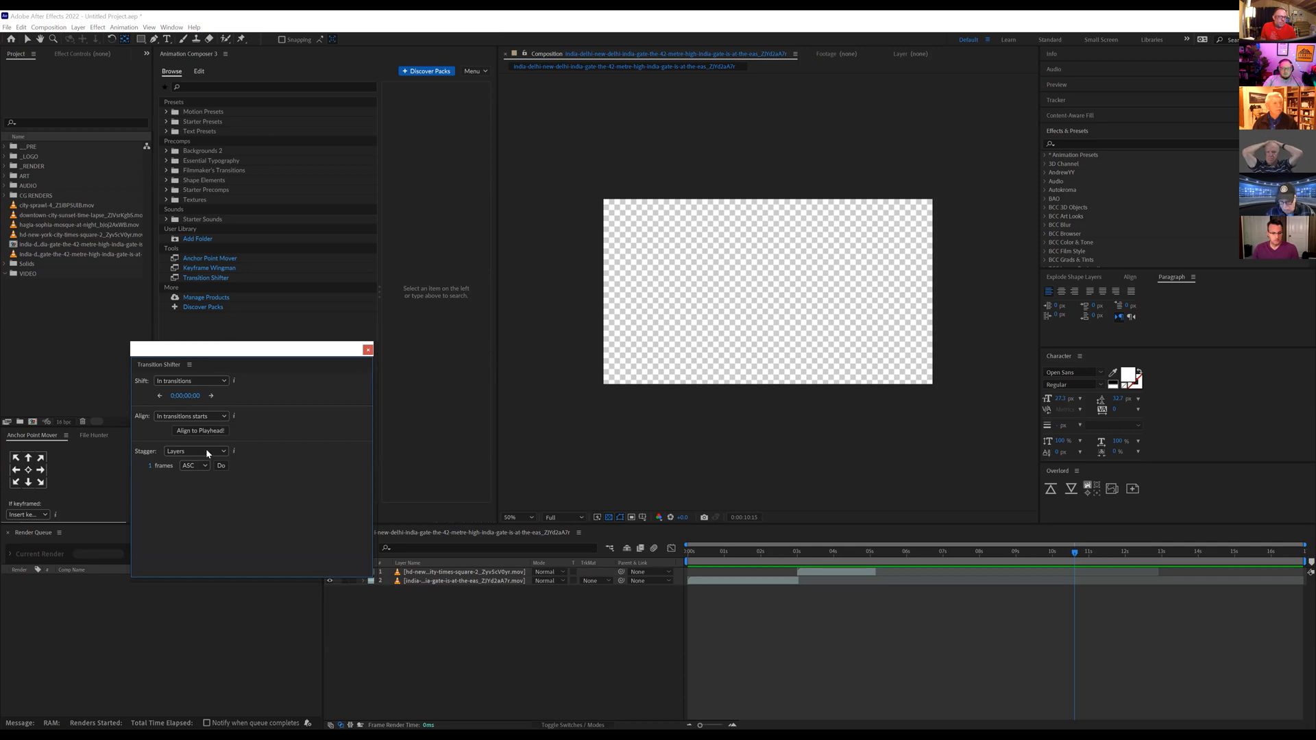
pyautogui.click(367, 351)
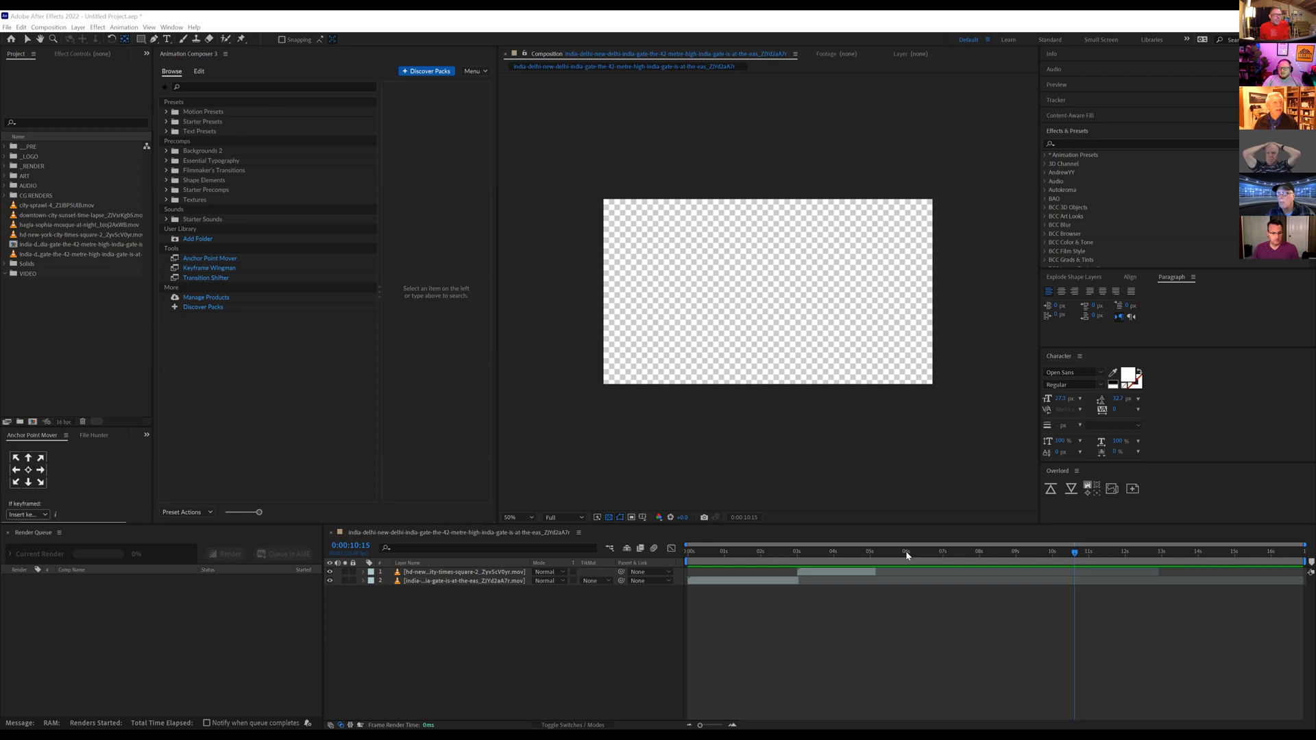
# Step: Create a new composition, Comp 1, with a dark blue background colour and add a full-size dark blue solid to it
pyautogui.click(541, 537)
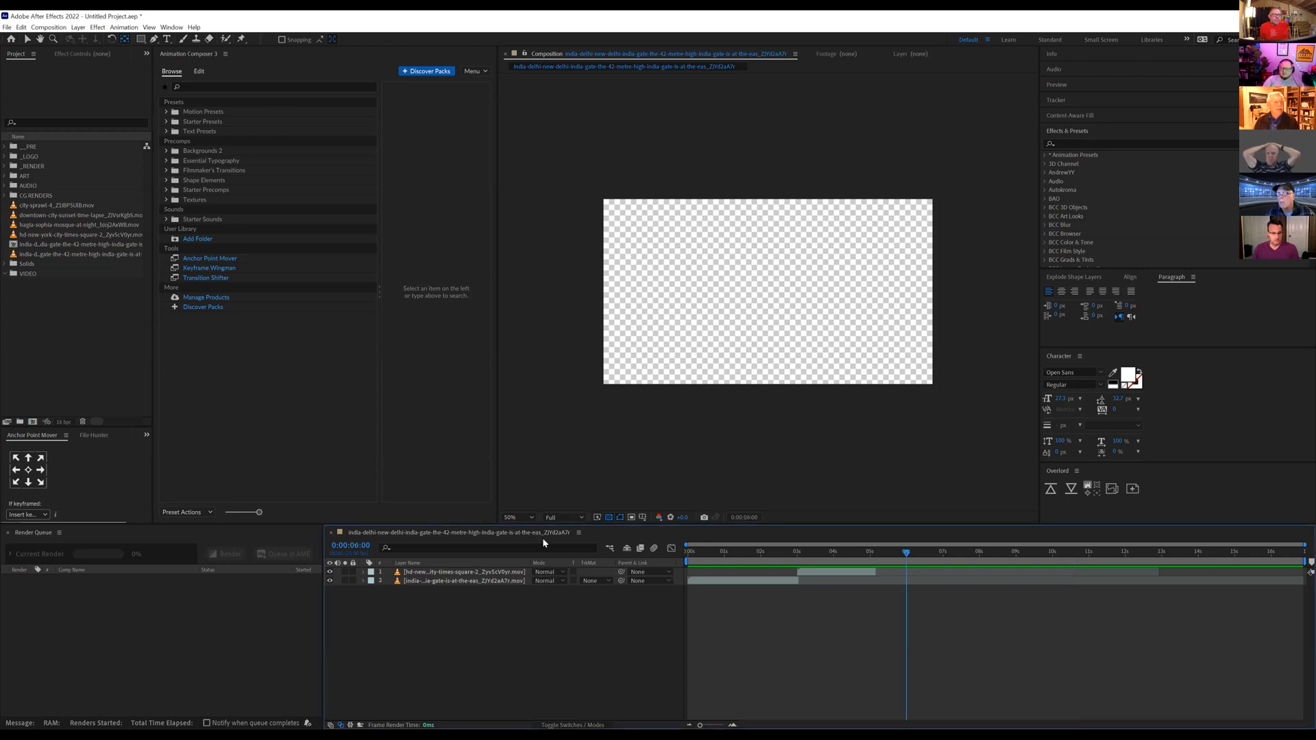
pyautogui.hotkey('ctrl', 'n')
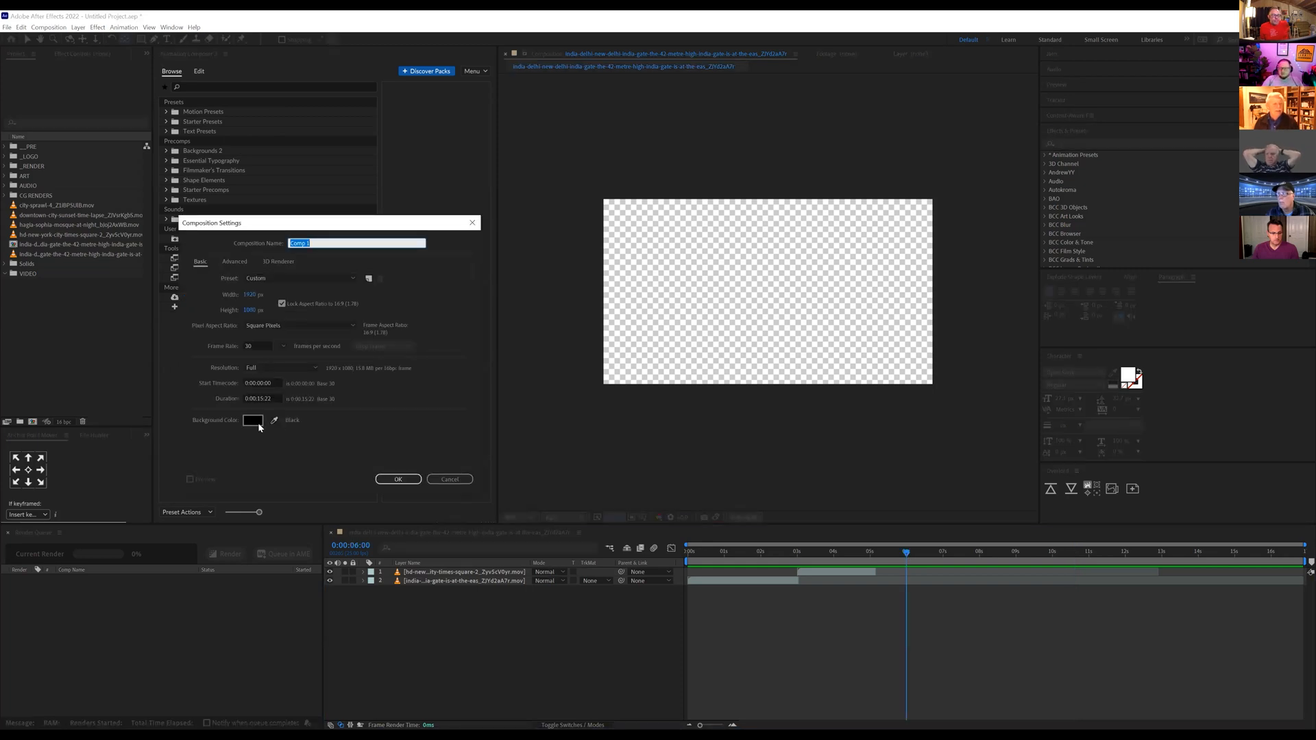
pyautogui.click(252, 421)
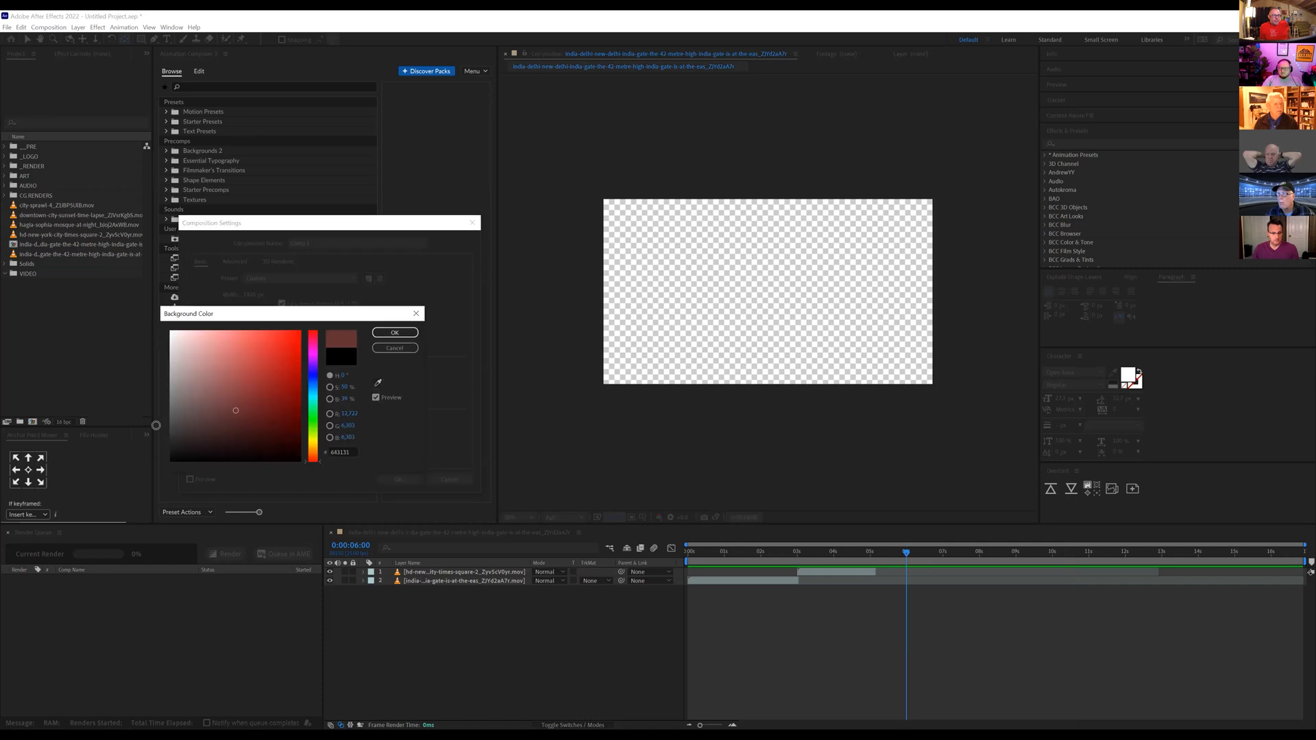
pyautogui.click(314, 377)
pyautogui.moveTo(189, 430); pyautogui.dragTo(284, 429)
pyautogui.click(395, 334)
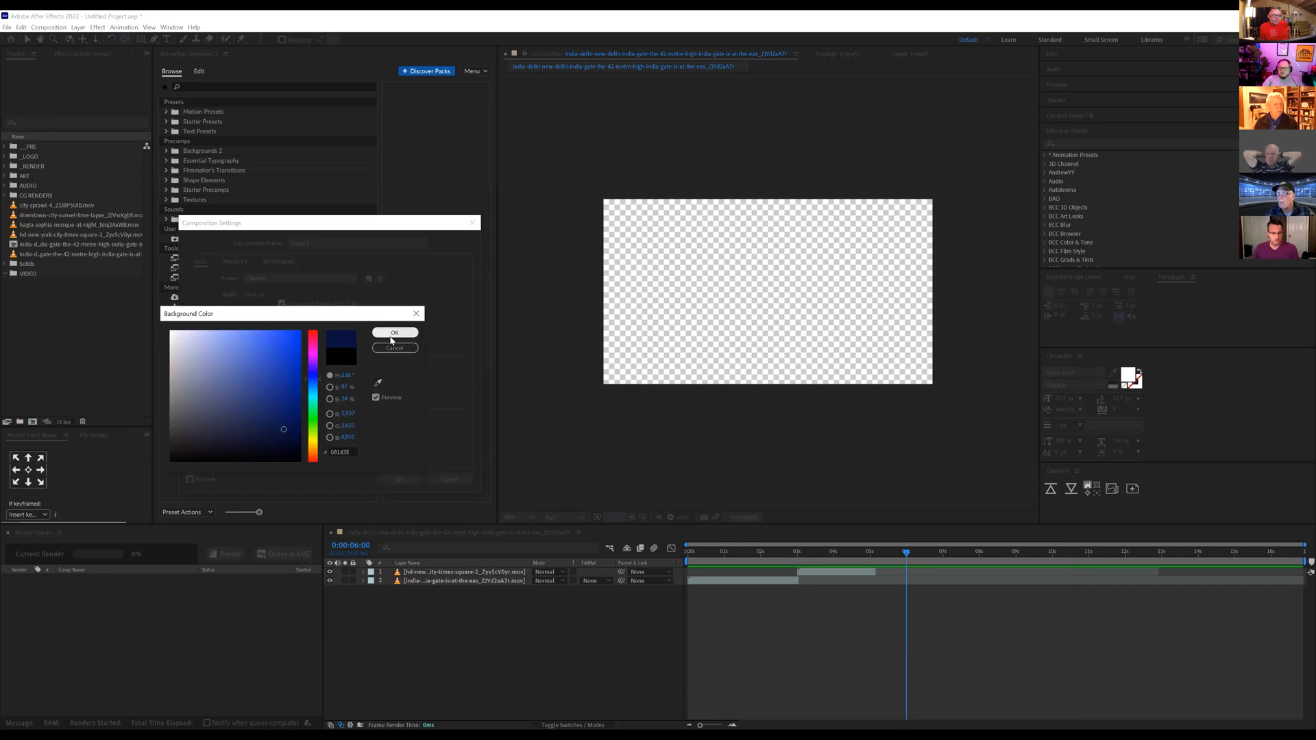
pyautogui.click(399, 479)
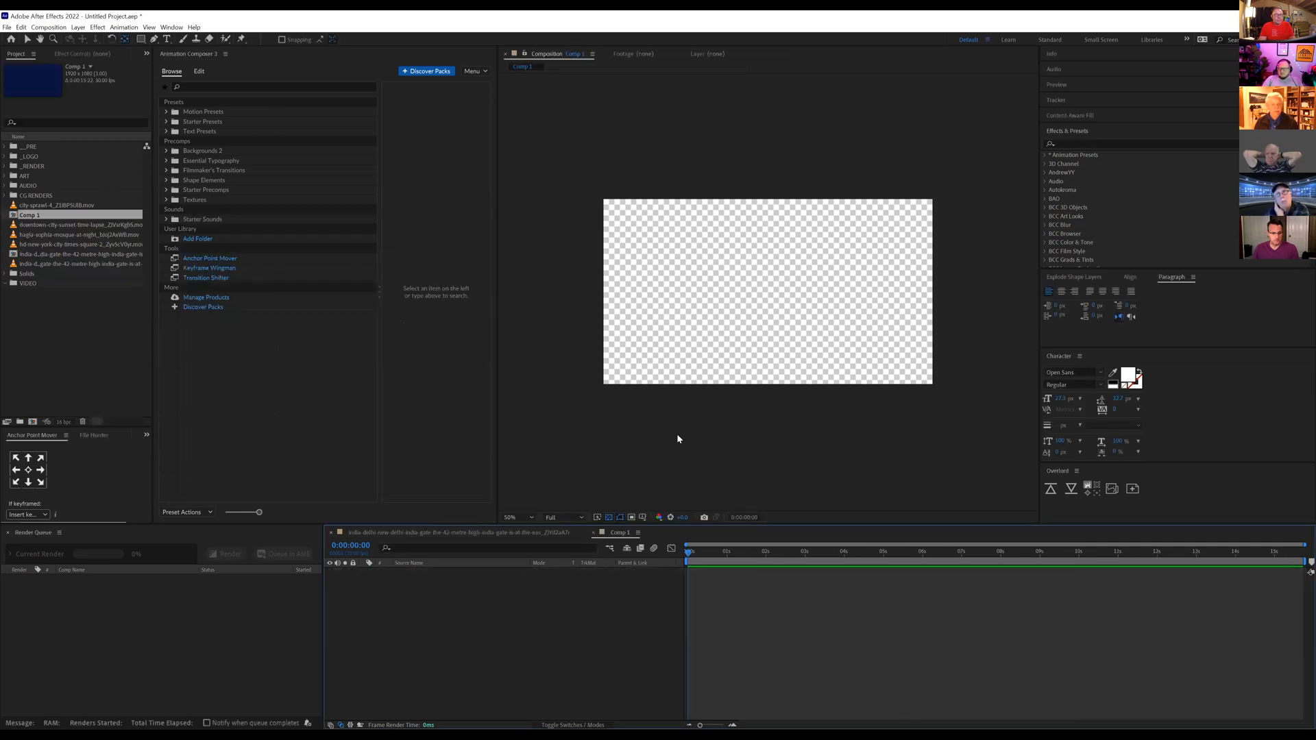
pyautogui.hotkey('ctrl', 'y')
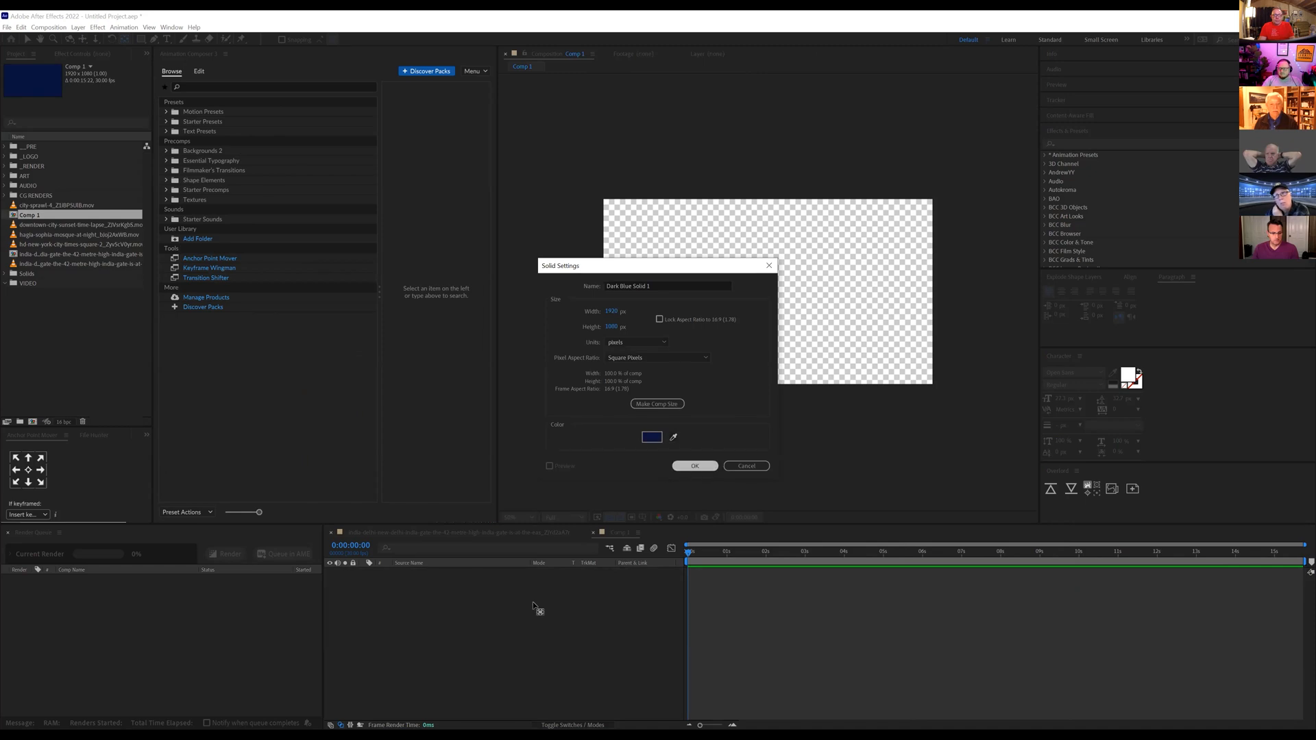
pyautogui.press('Return')
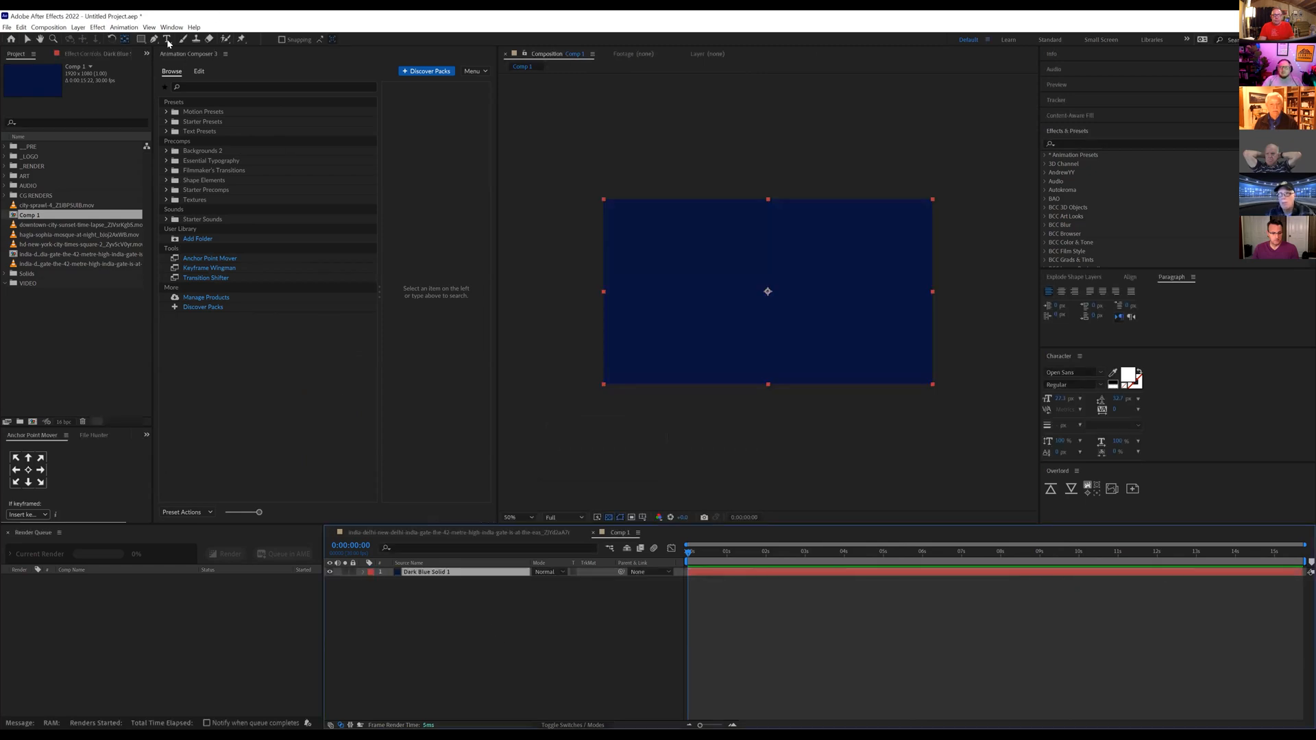
# Step: Add a wide paragraph text box reading "Hello" across the middle of the composition and enlarge its font size
pyautogui.hotkey('ctrl', 't')
pyautogui.moveTo(666, 270); pyautogui.dragTo(884, 308)
pyautogui.write('Hello')
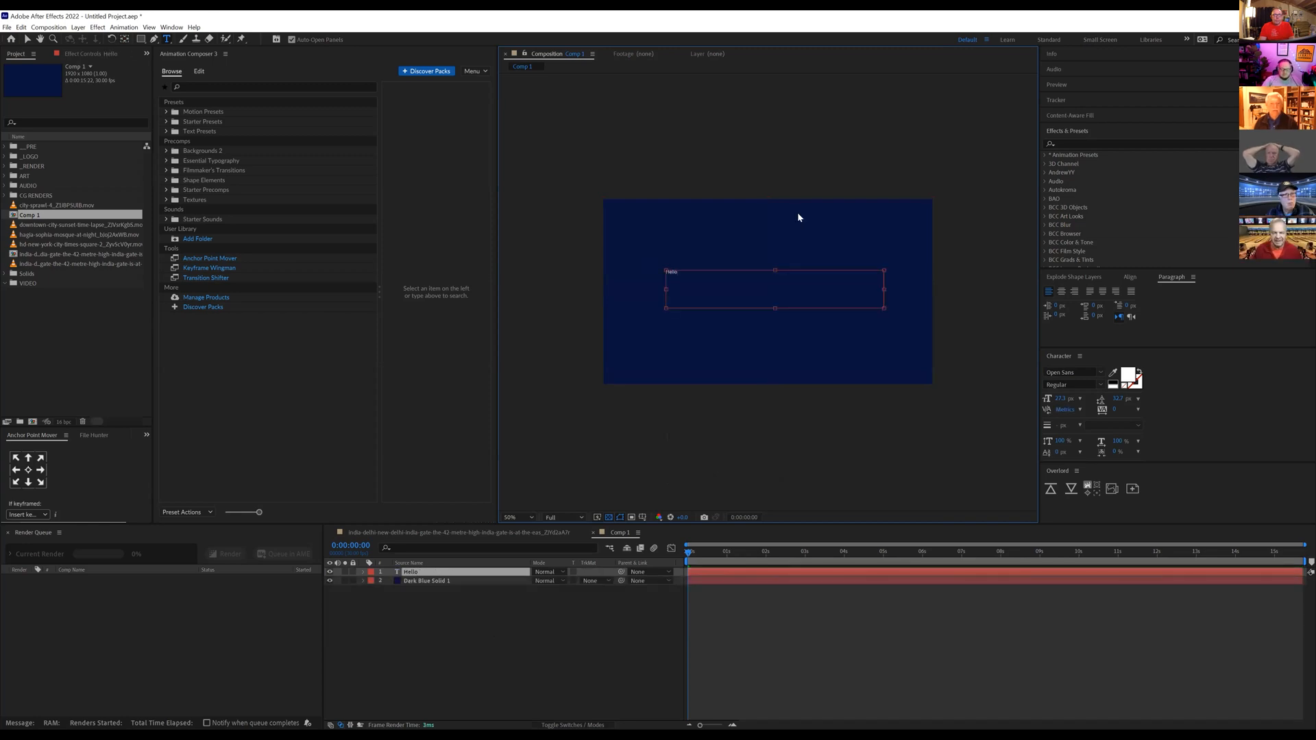
pyautogui.hotkey('ctrl', 'a')
pyautogui.moveTo(1061, 400); pyautogui.dragTo(1128, 401)
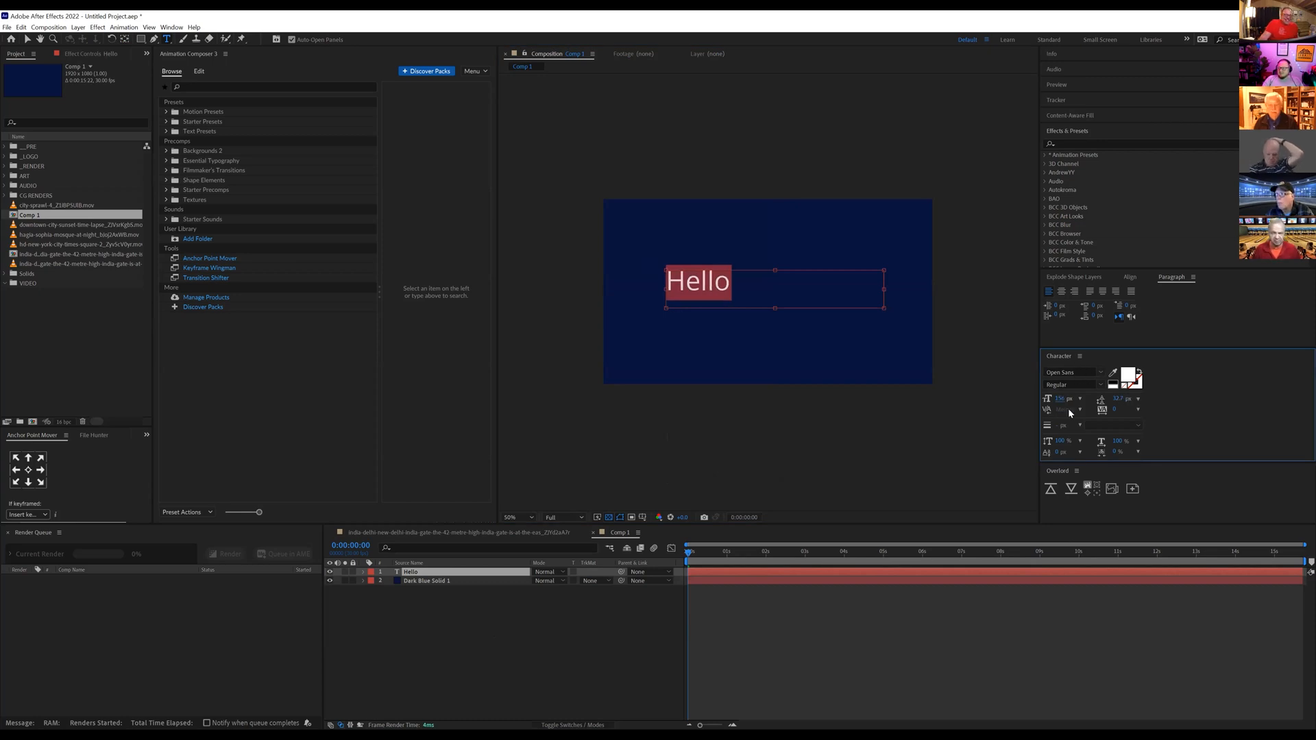
# Step: Centre the Hello text layer's anchor point and align the layer horizontally and vertically to the centre of the composition
pyautogui.click(28, 470)
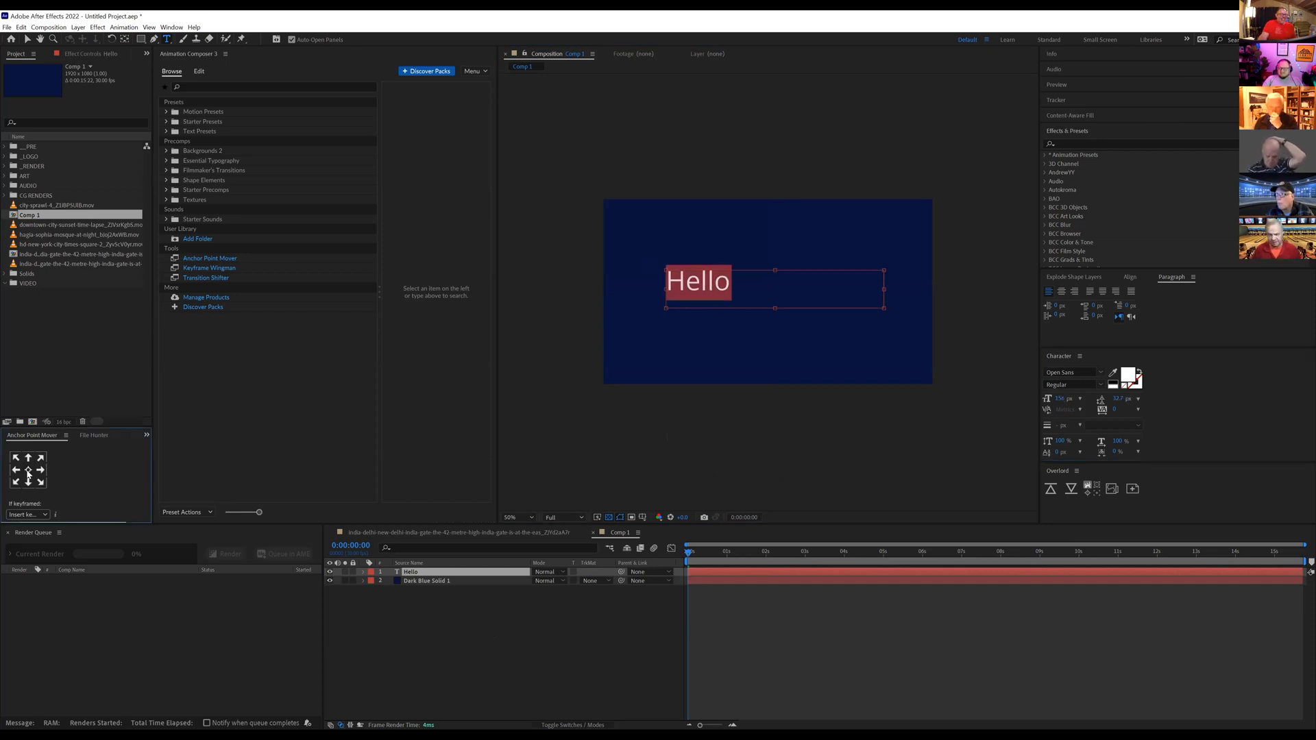
pyautogui.click(1129, 277)
pyautogui.click(1067, 302)
pyautogui.click(1120, 302)
pyautogui.moveTo(714, 554); pyautogui.dragTo(670, 568)
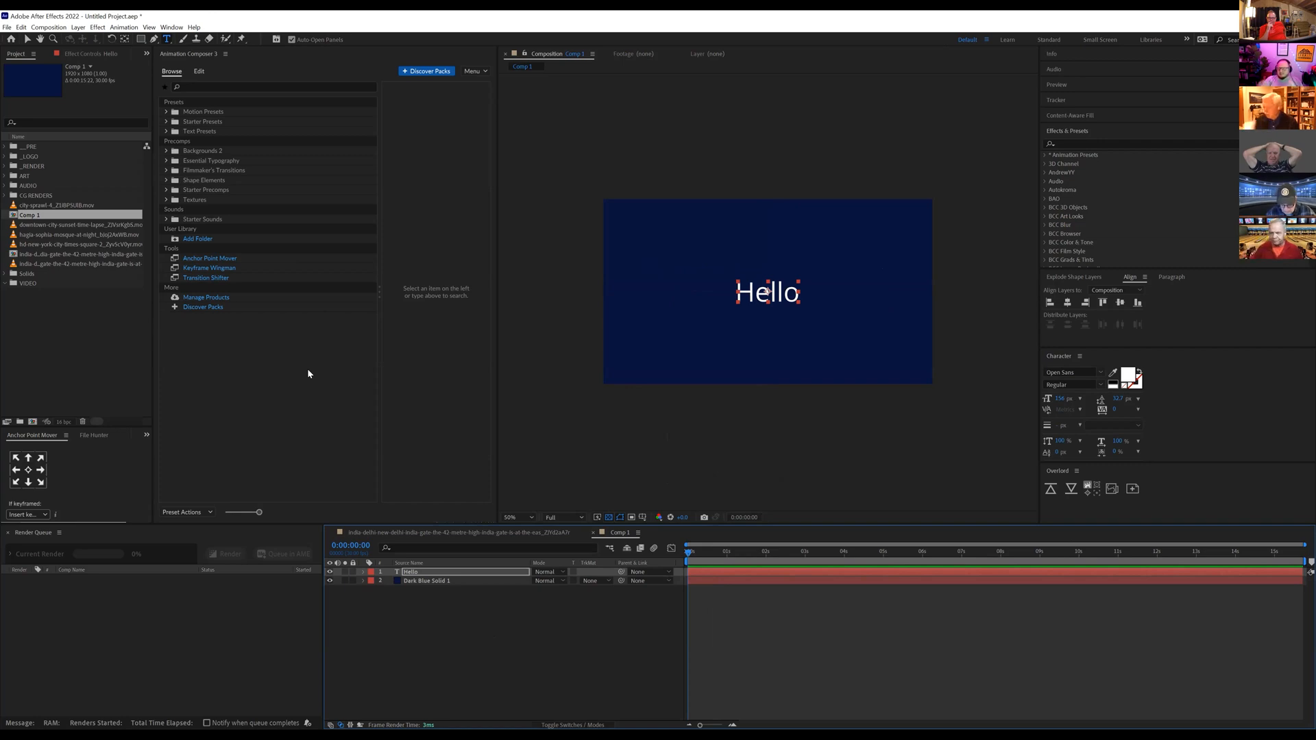
# Step: Apply the Animate Characters text transition Decode & Fade Characters Together From End 1 to the Hello layer as both In and Out
pyautogui.click(415, 562)
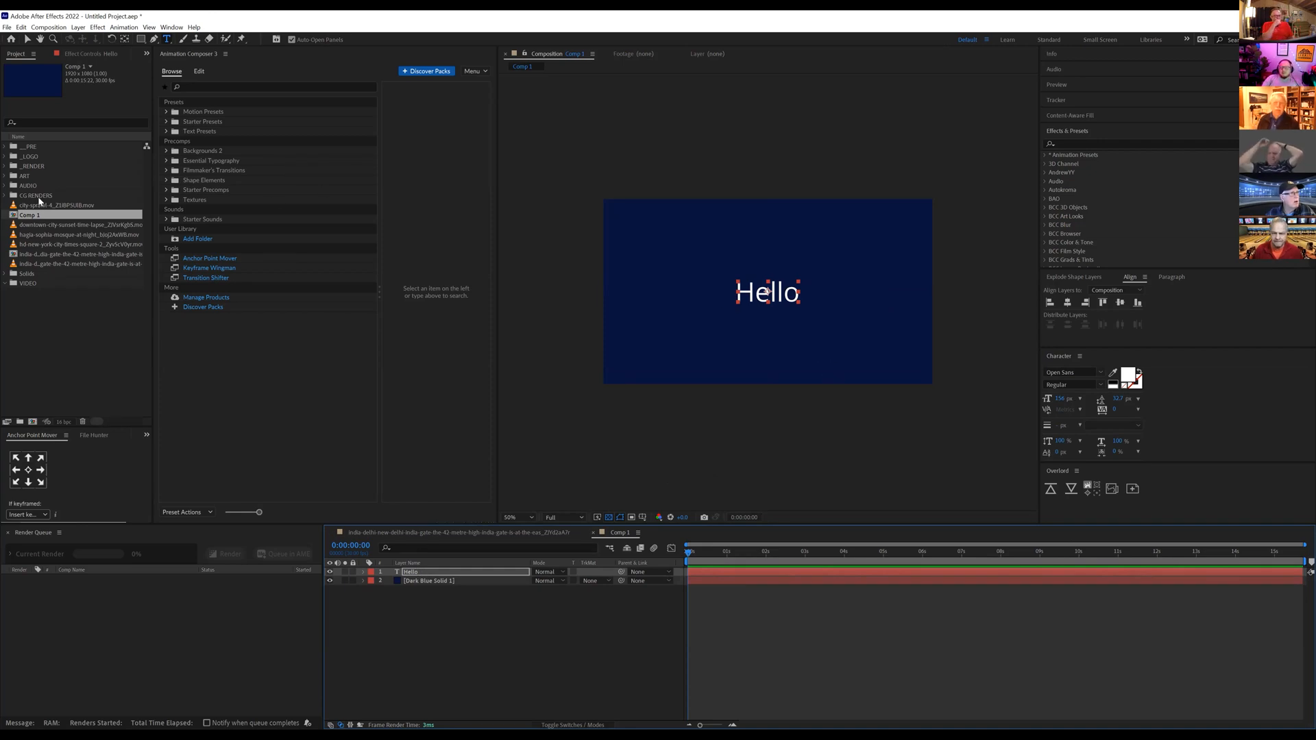
pyautogui.click(405, 572)
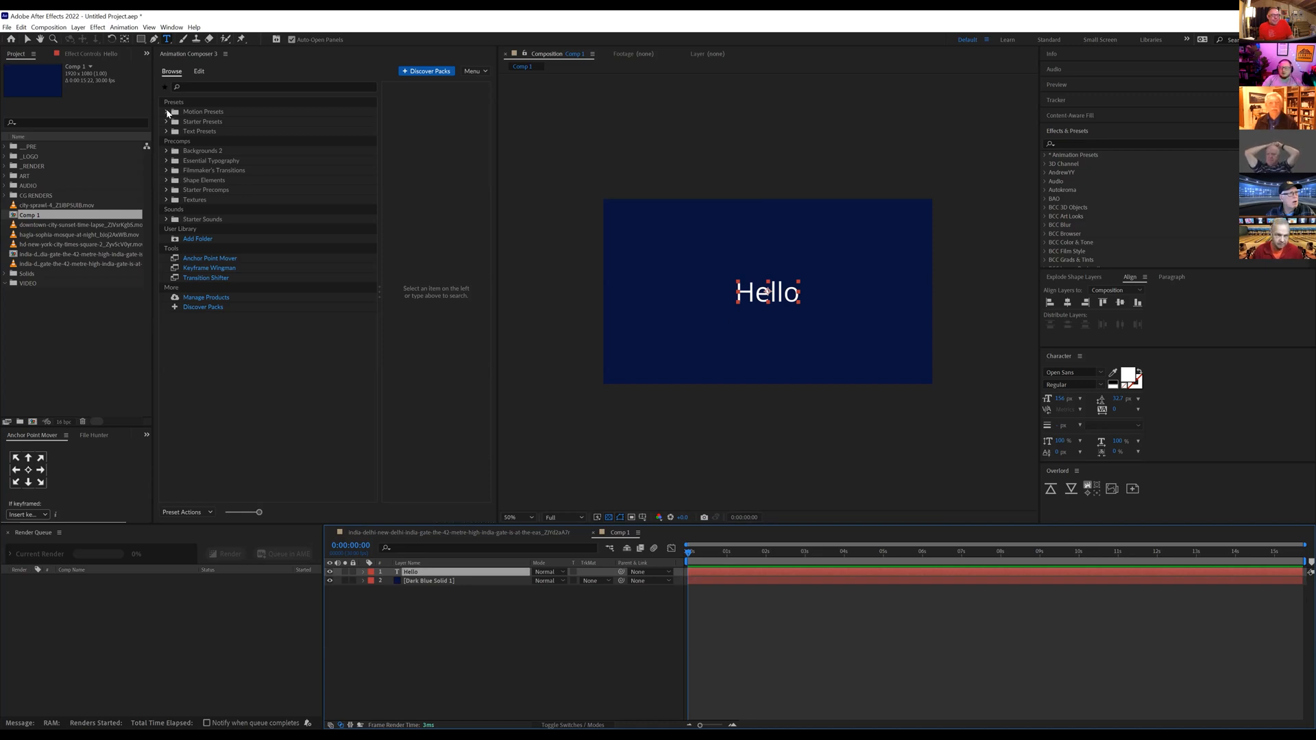
pyautogui.click(167, 111)
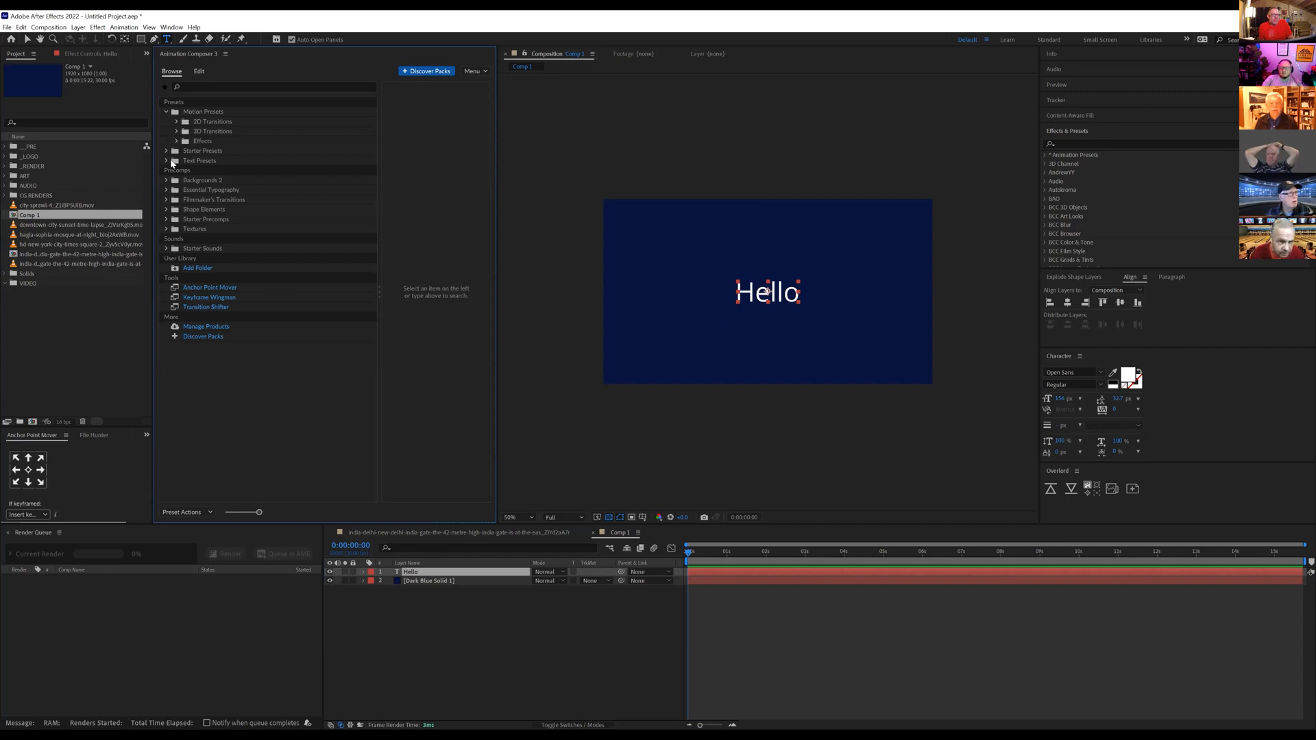
pyautogui.click(168, 161)
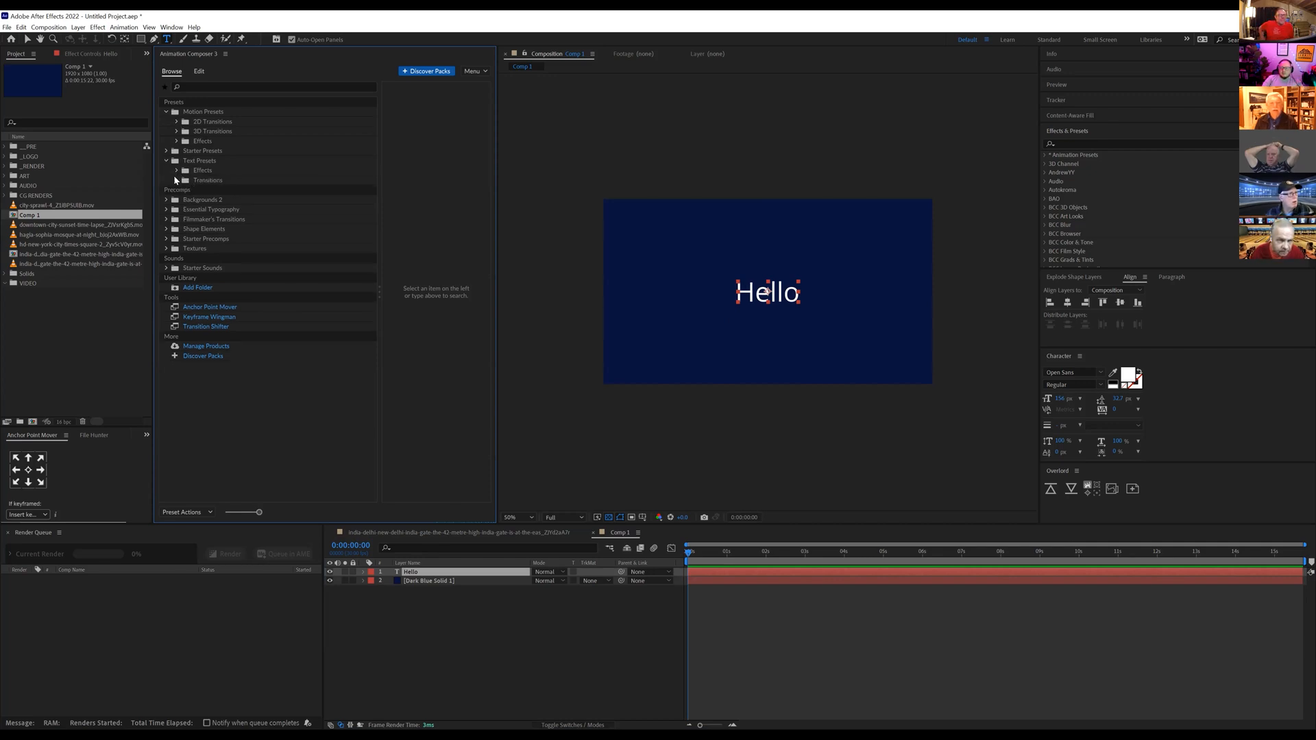
pyautogui.click(175, 180)
pyautogui.click(206, 191)
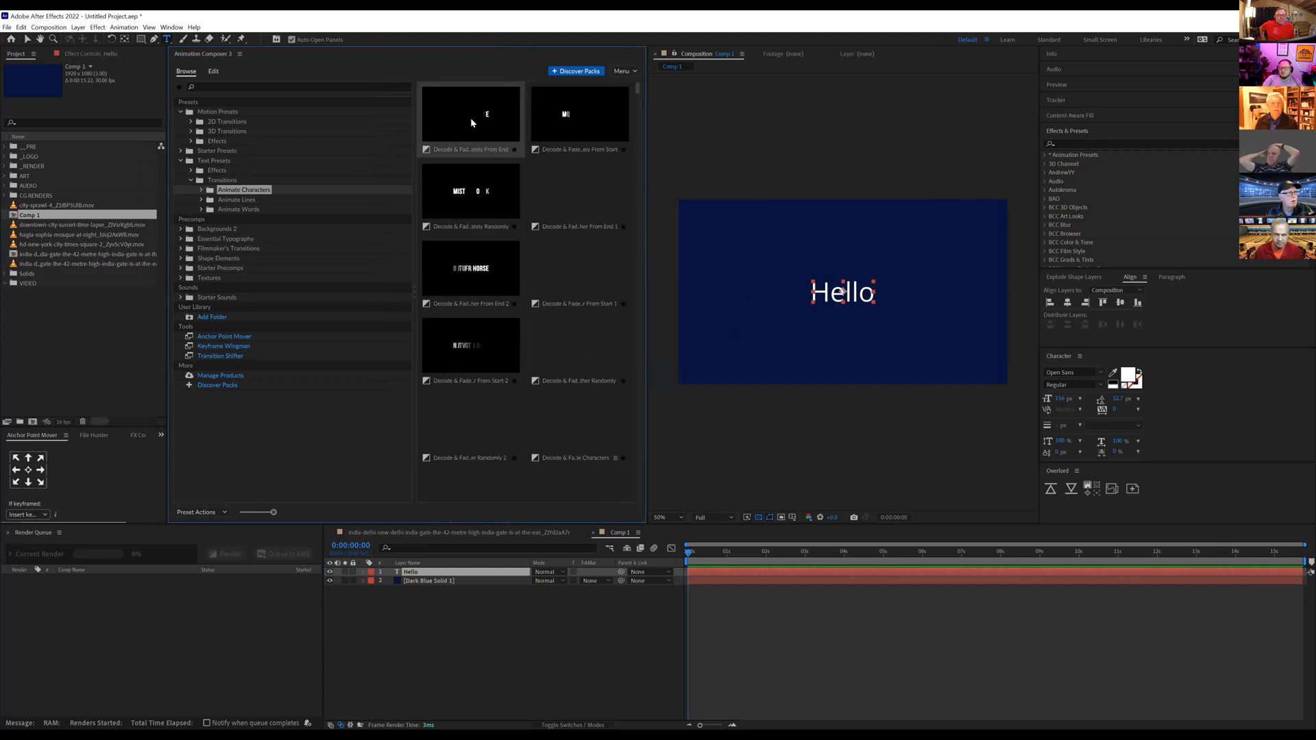
pyautogui.doubleClick(566, 190)
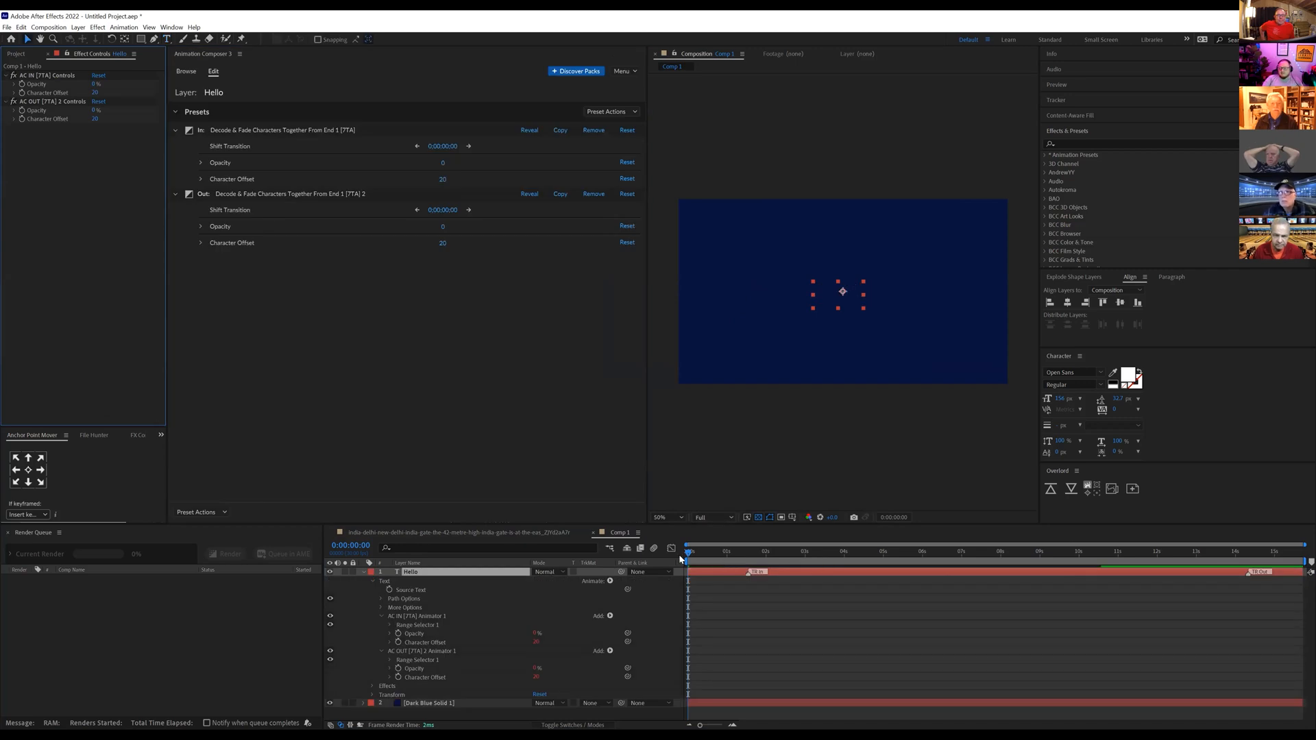
# Step: Preview the Hello layer's decode-and-fade In animation from the start and scrub through its opening seconds
pyautogui.click(737, 573)
pyautogui.press('space')
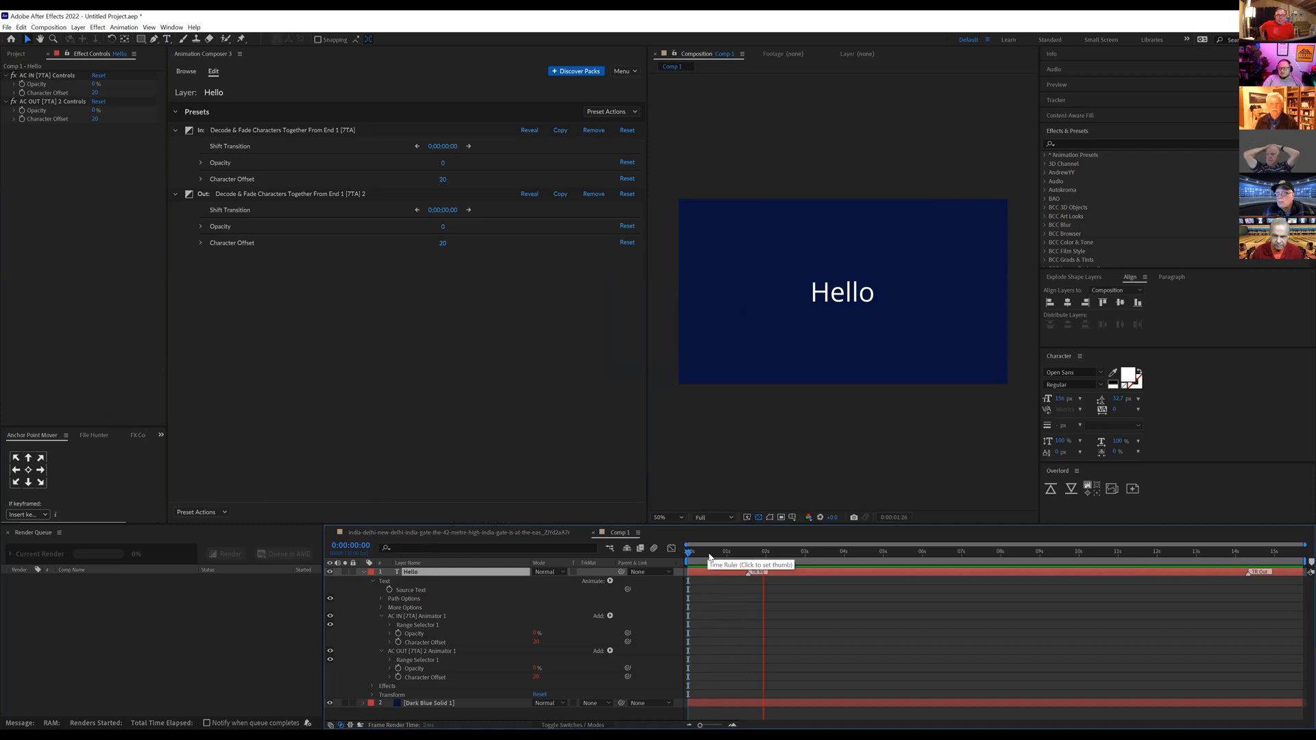
pyautogui.press('space')
pyautogui.moveTo(710, 554)
pyautogui.mouseDown()
pyautogui.moveTo(770, 559)
pyautogui.moveTo(728, 571)
pyautogui.mouseUp()
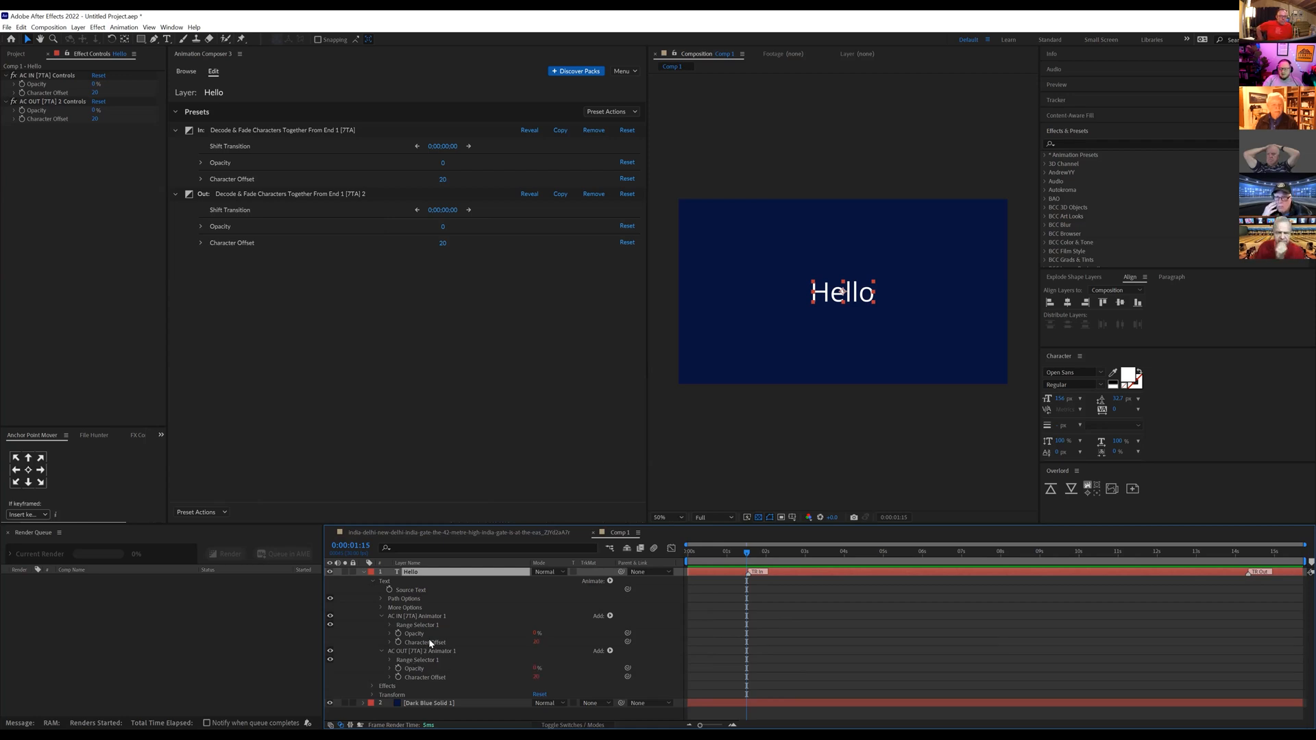
# Step: Inspect the expression on the In animator's Character Offset, then collapse the Hello layer's properties
pyautogui.click(384, 616)
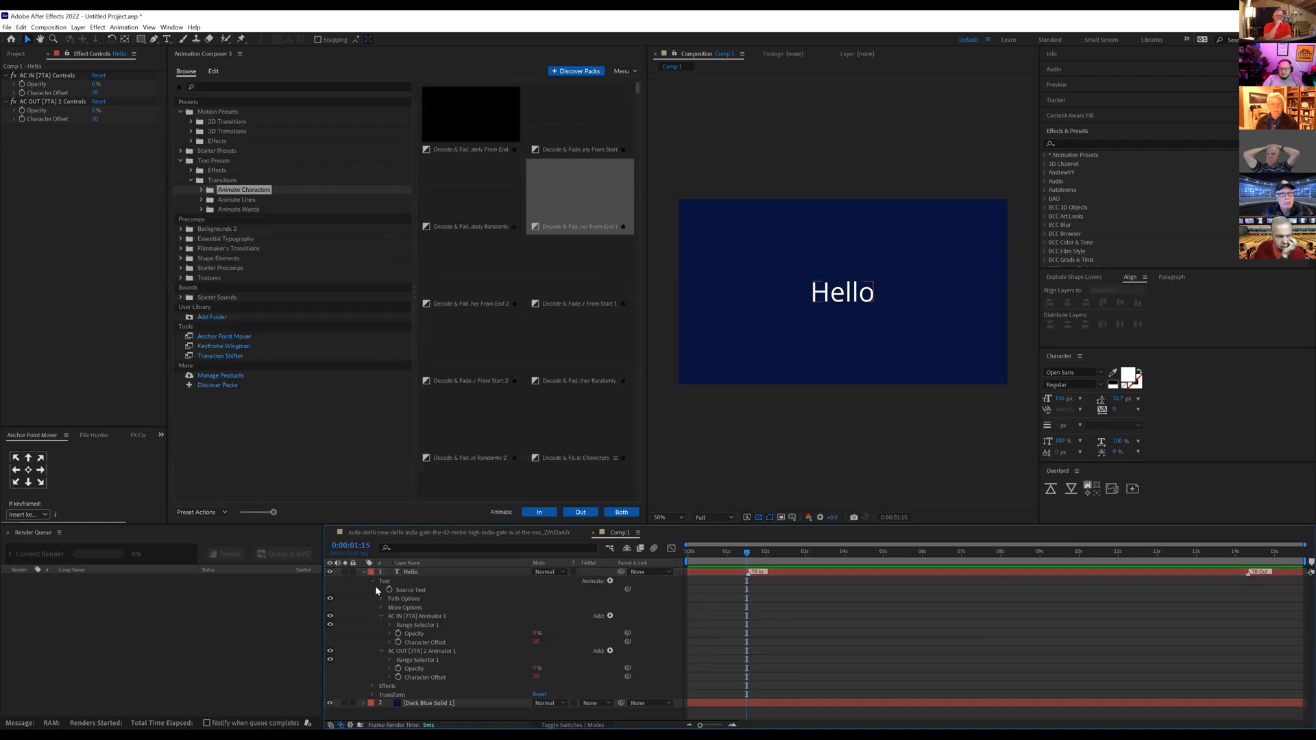
pyautogui.click(389, 642)
pyautogui.click(702, 653)
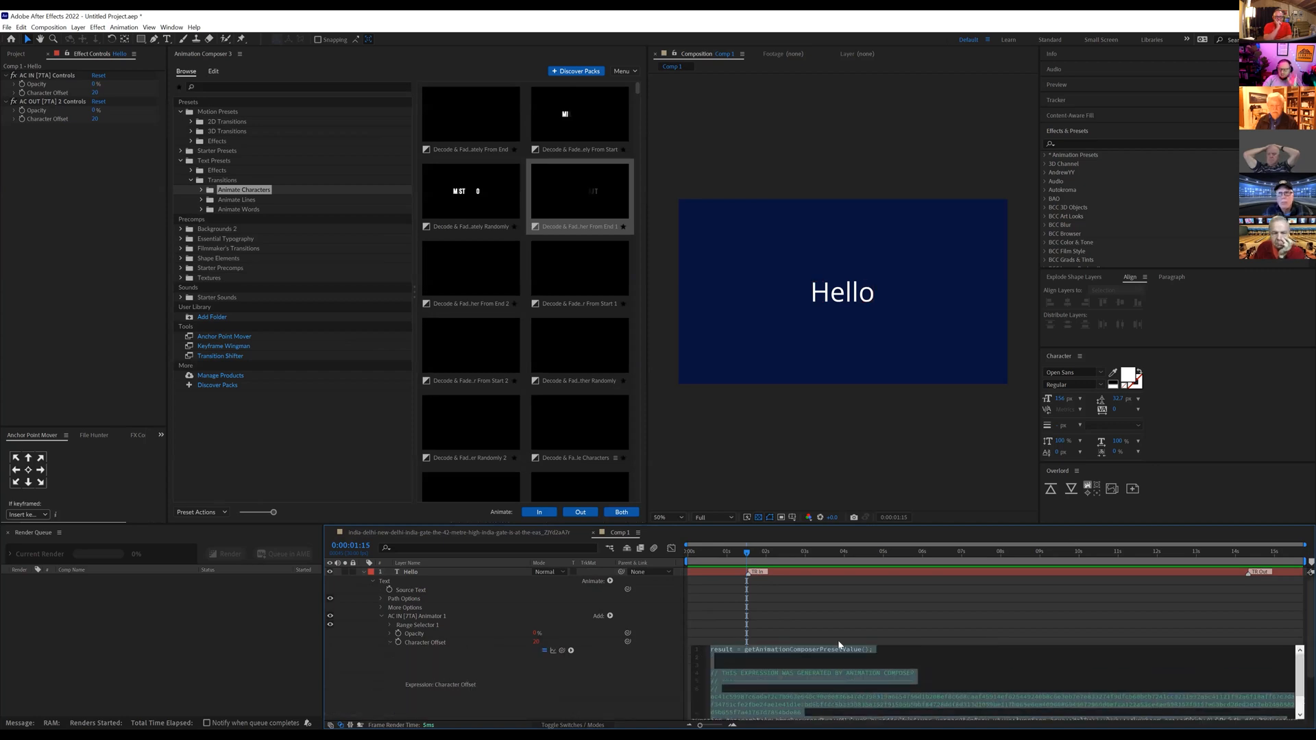
pyautogui.click(837, 643)
pyautogui.click(391, 641)
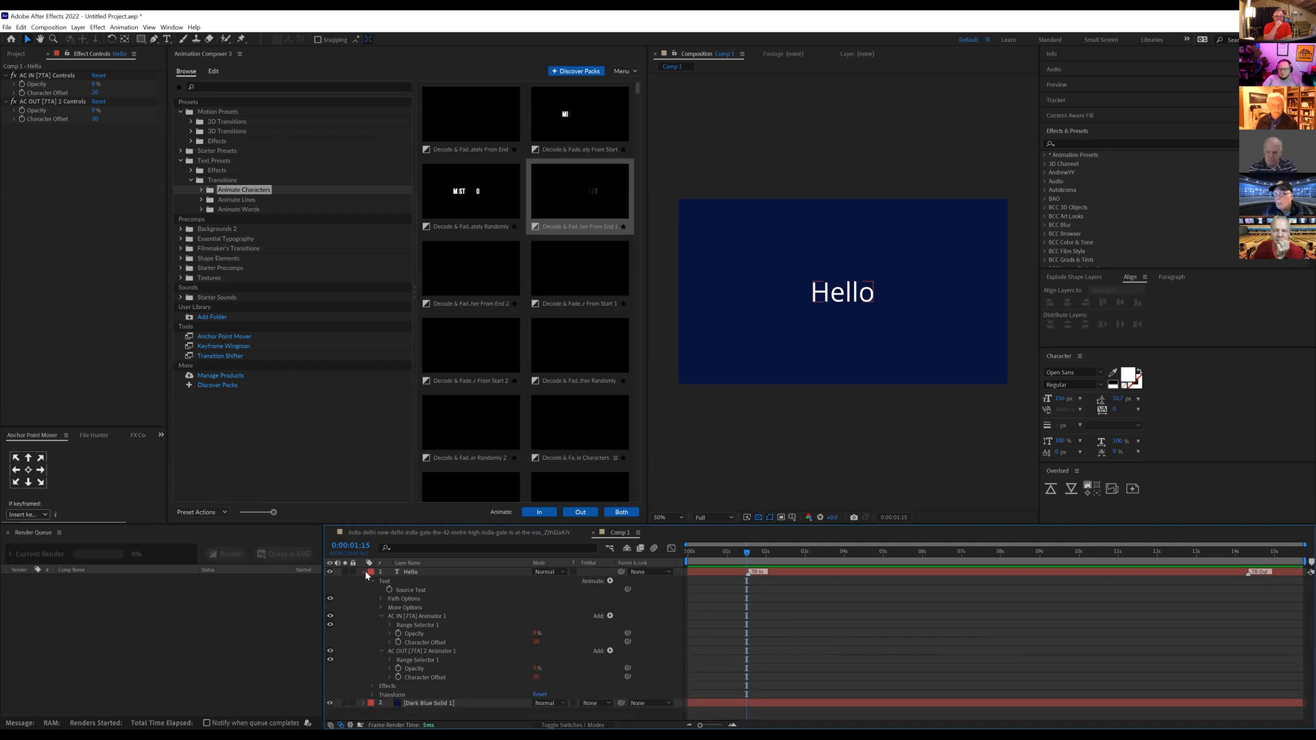
pyautogui.click(364, 572)
# Step: Retime the Hello layer's In transition by moving its marker to about 1 second, previewing it, and moving the marker to about 3.5 seconds
pyautogui.click(682, 561)
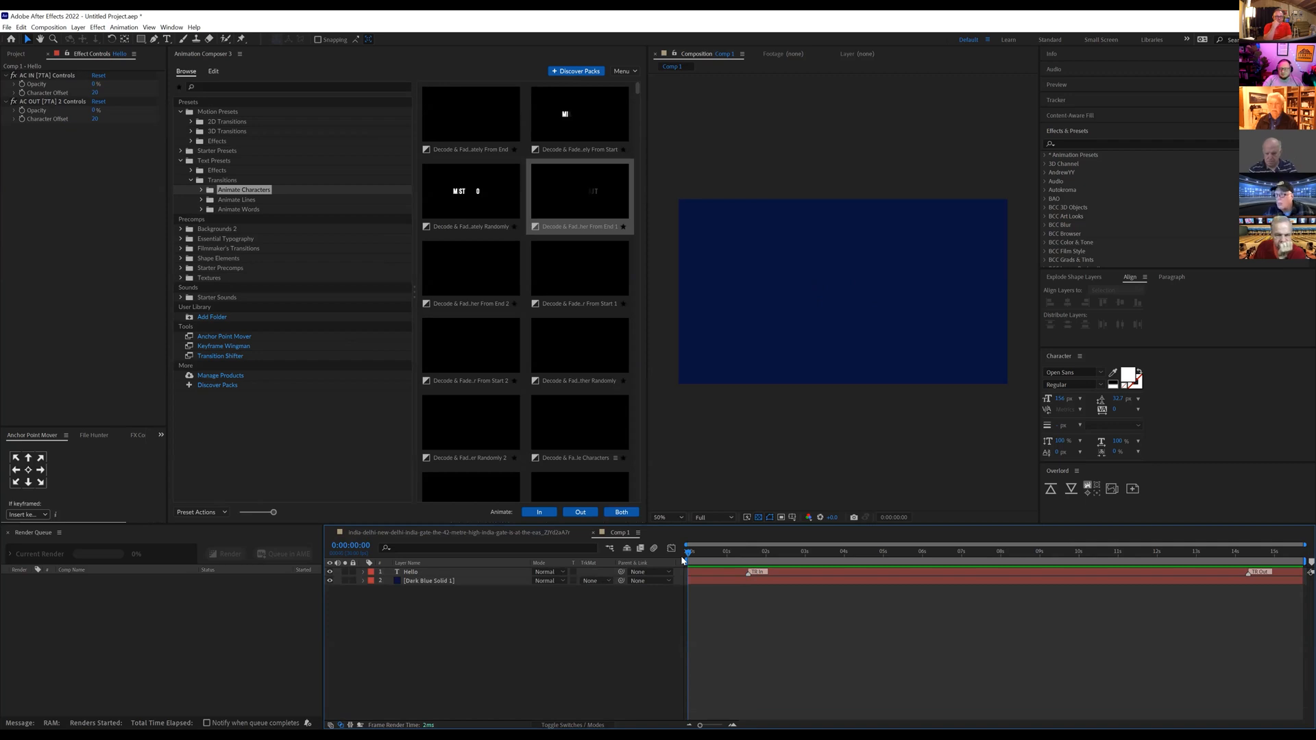
pyautogui.moveTo(686, 565); pyautogui.dragTo(749, 573)
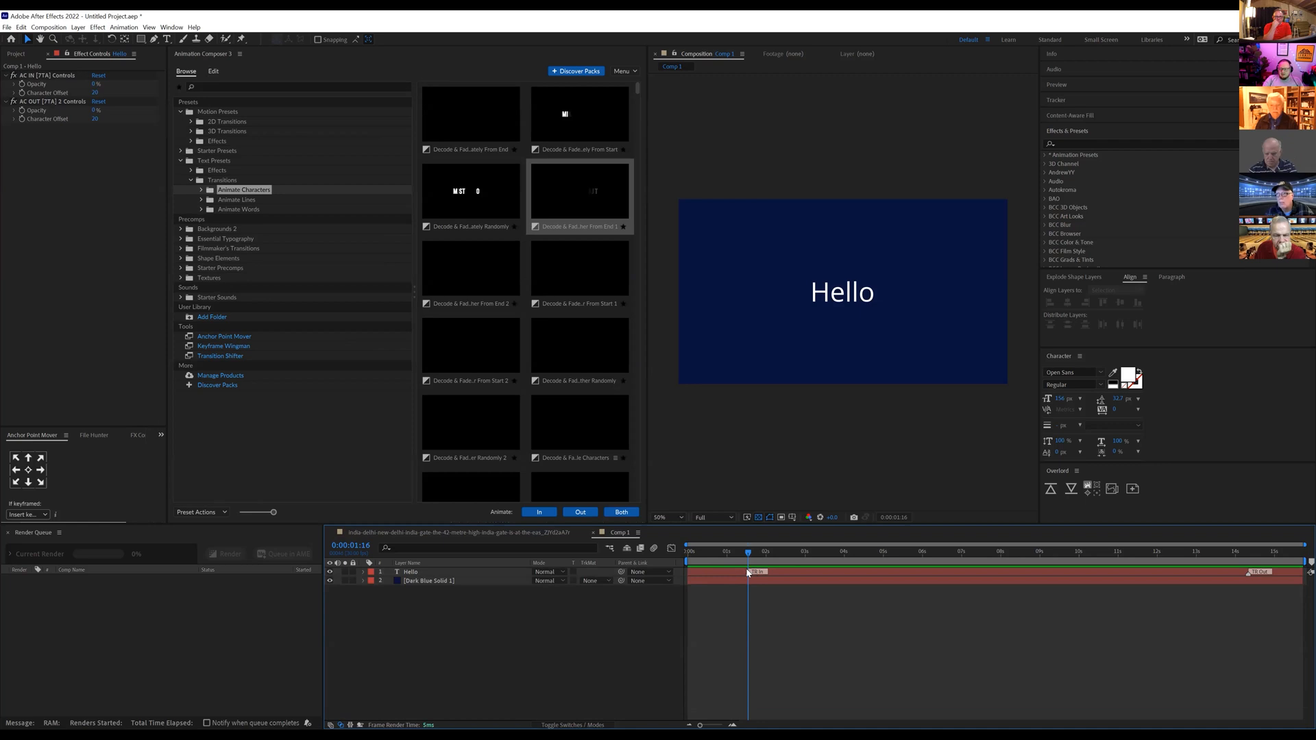
pyautogui.moveTo(746, 558); pyautogui.dragTo(728, 558)
pyautogui.press('space')
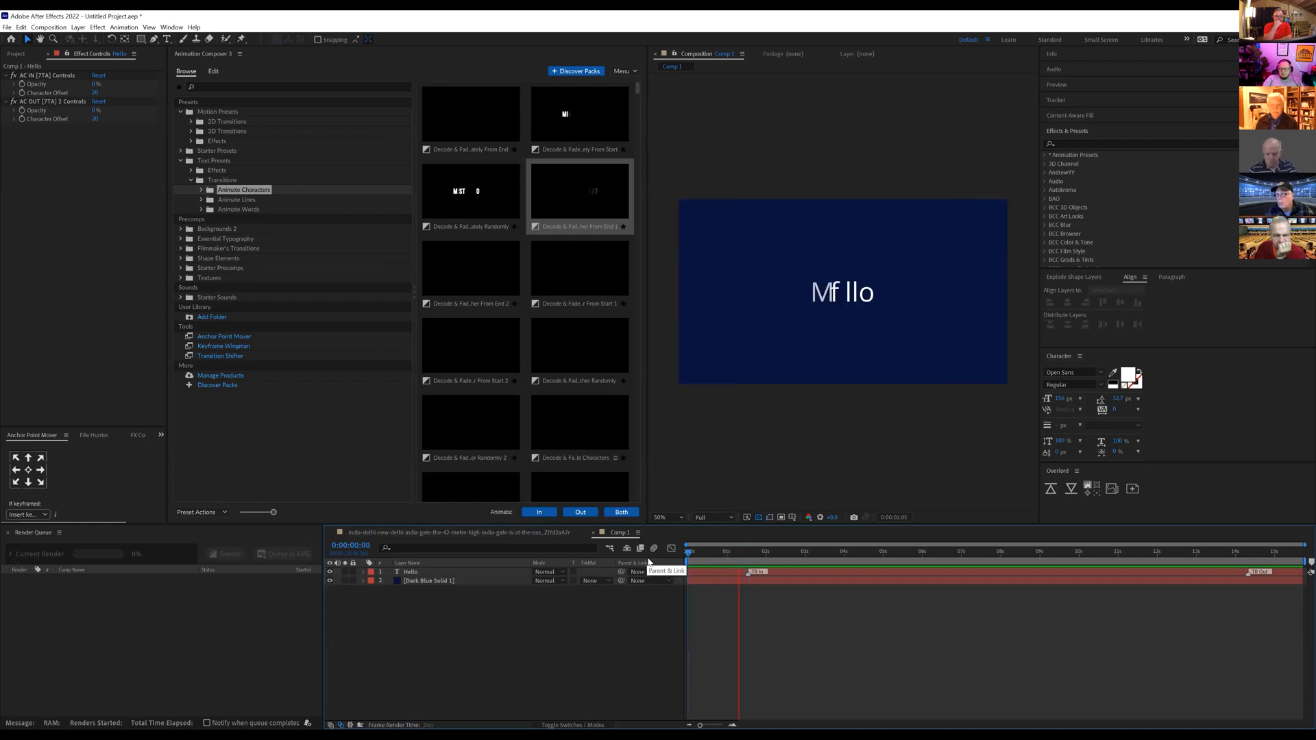
pyautogui.press('space')
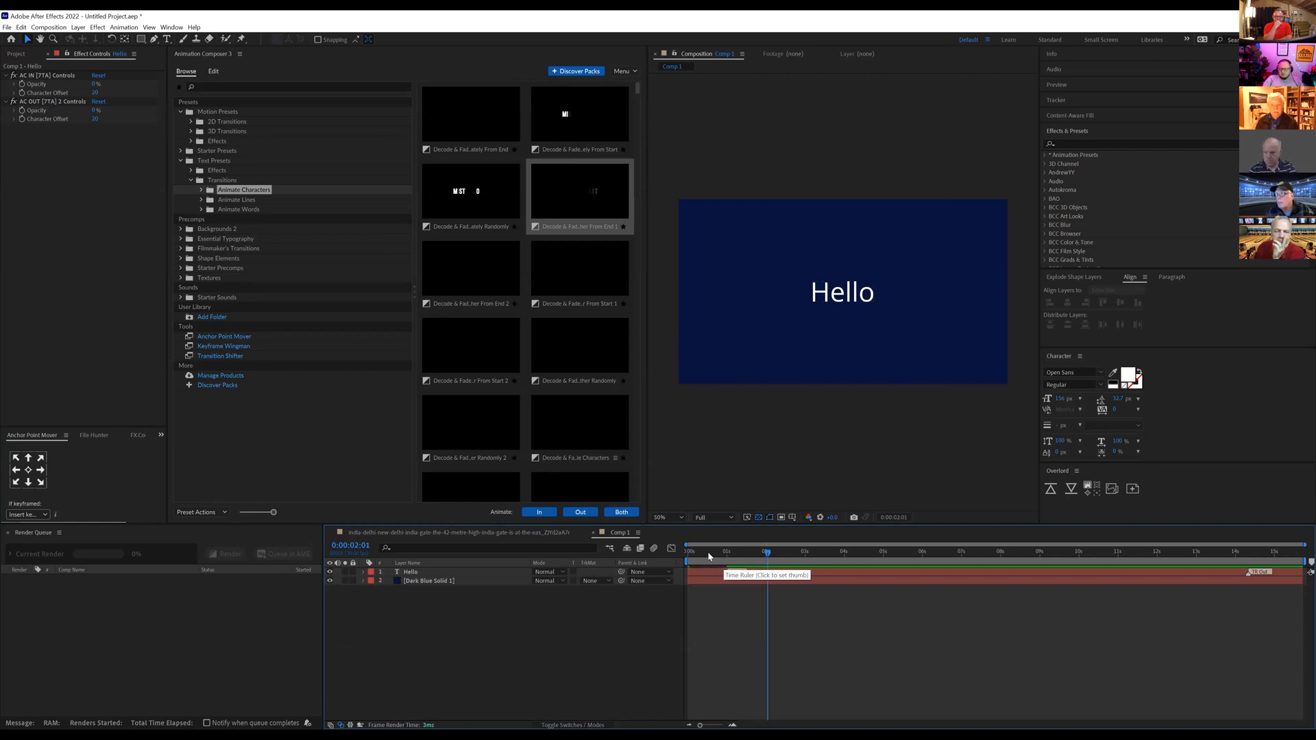
pyautogui.press('space')
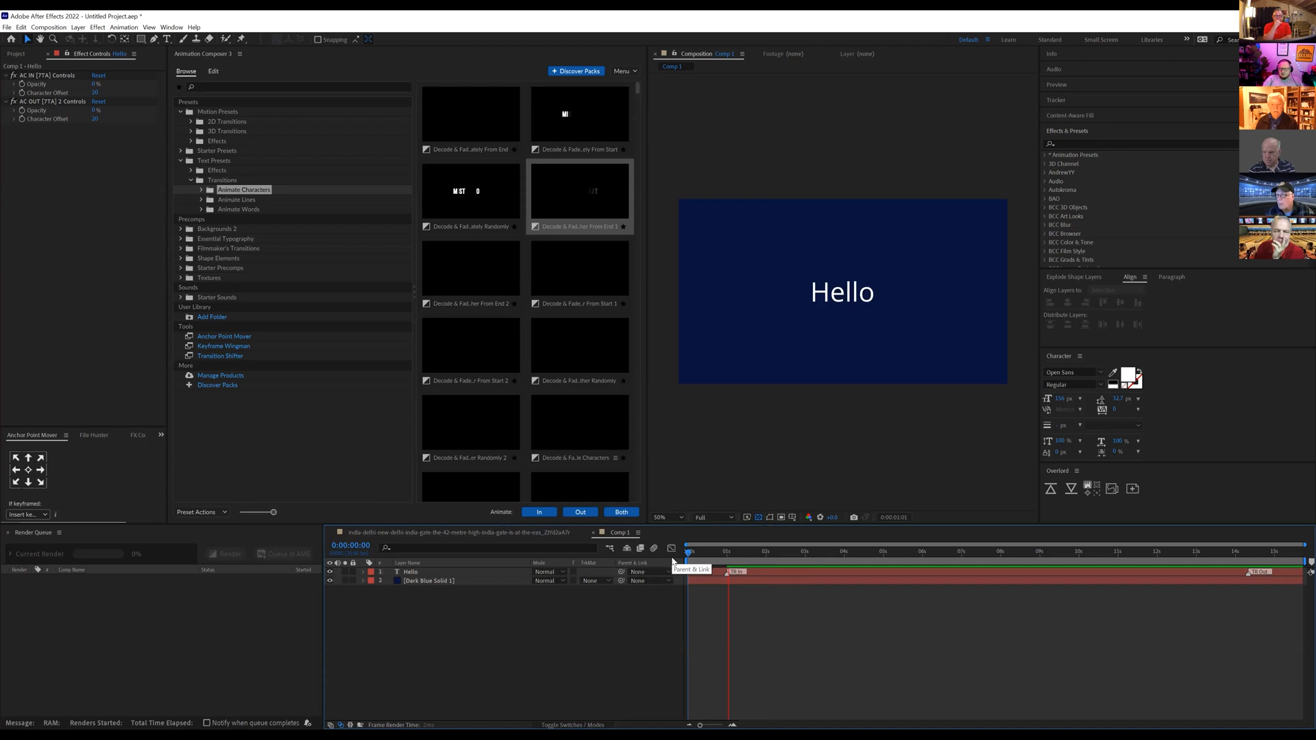
pyautogui.press('space')
pyautogui.moveTo(728, 573); pyautogui.dragTo(823, 575)
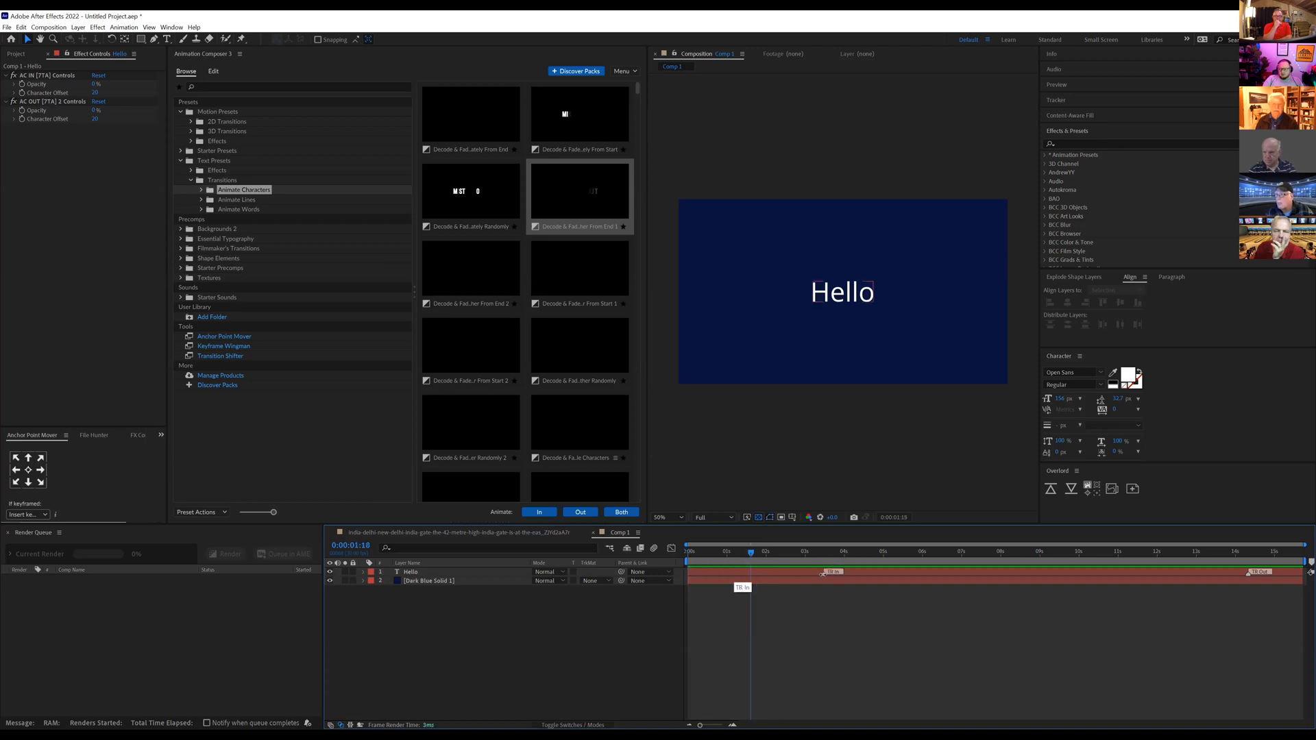
# Step: Shift the Hello layer's In transition later with Transition Shifter so its marker sits at about 5 seconds, and close the tool window
pyautogui.click(232, 355)
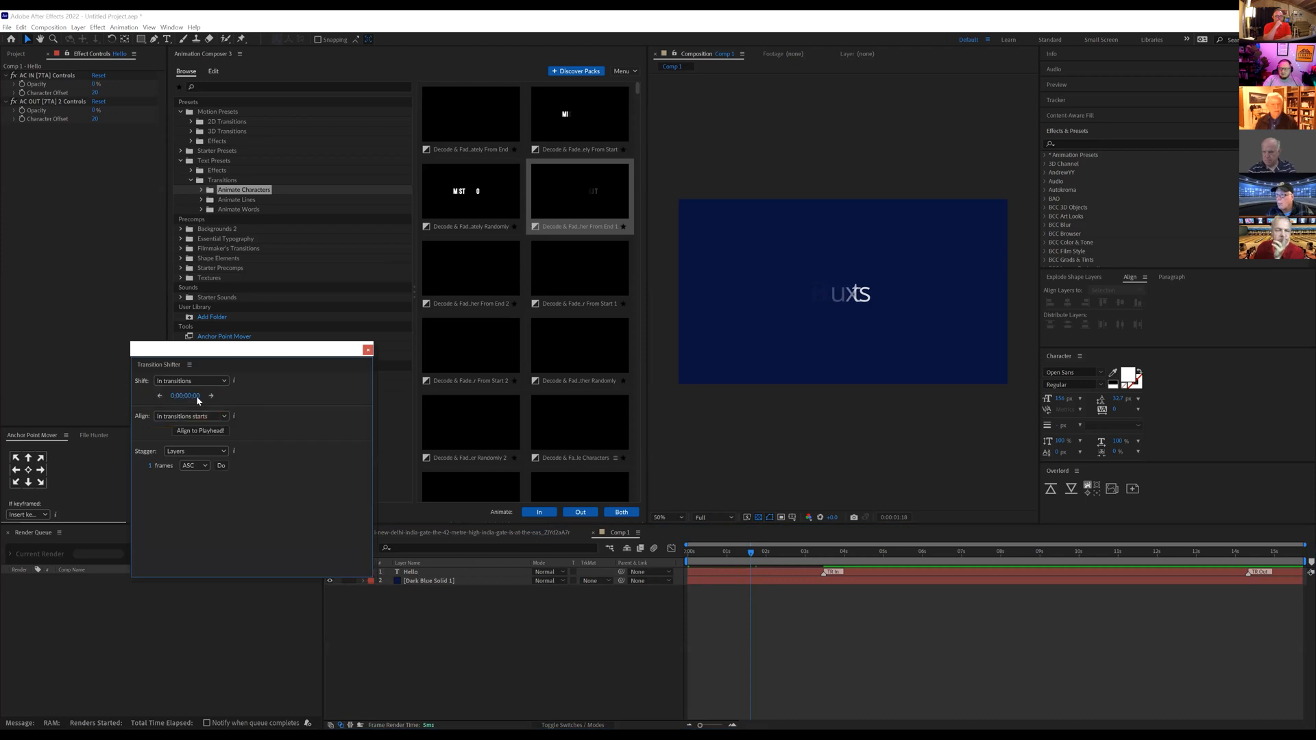
pyautogui.moveTo(199, 397)
pyautogui.mouseDown()
pyautogui.moveTo(172, 405)
pyautogui.moveTo(310, 402)
pyautogui.moveTo(211, 406)
pyautogui.moveTo(245, 402)
pyautogui.mouseUp()
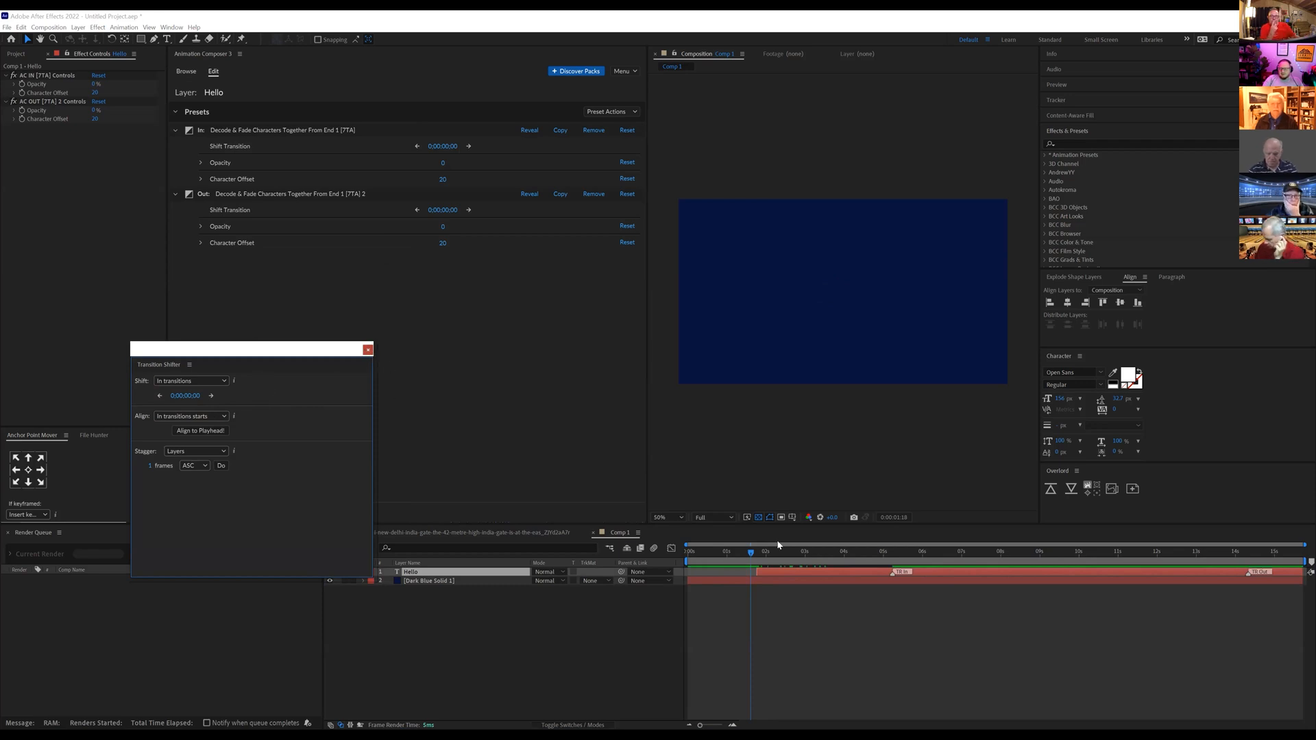
pyautogui.click(368, 349)
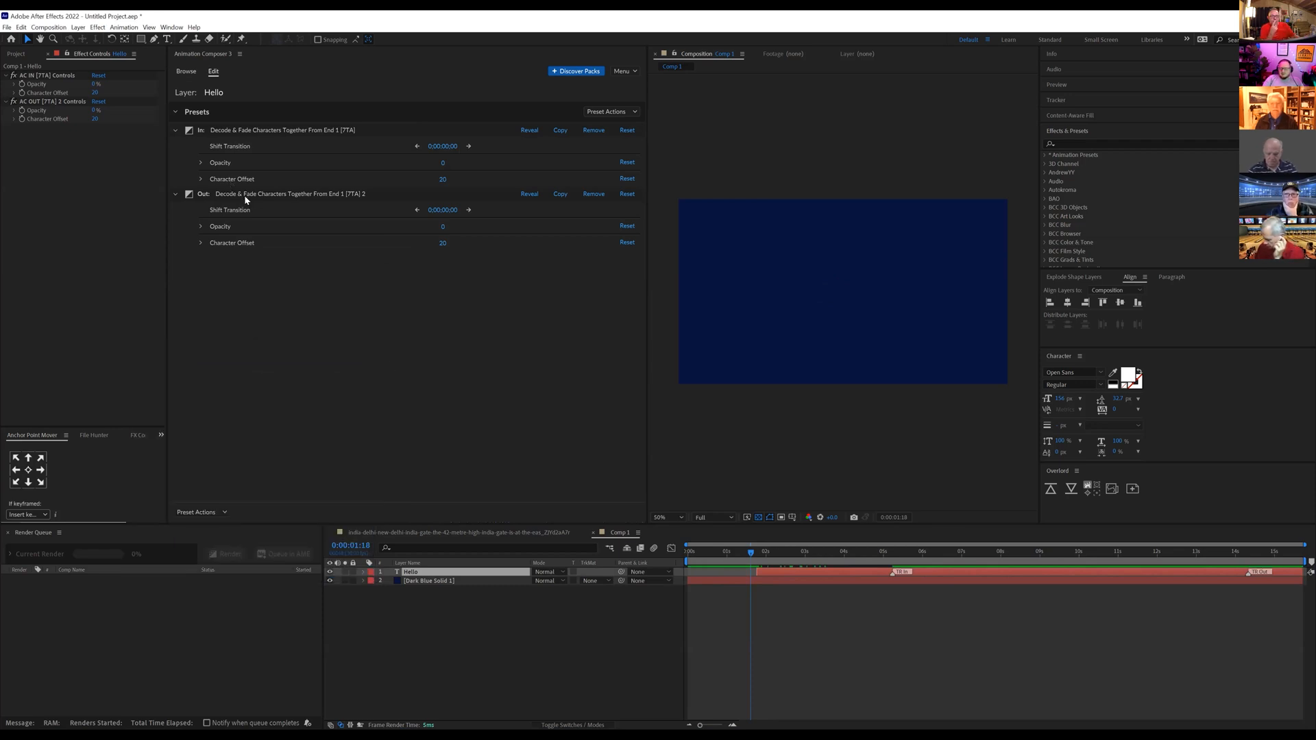
# Step: Remove the Out and In Decode & Fade Characters presets from the Hello layer
pyautogui.click(592, 194)
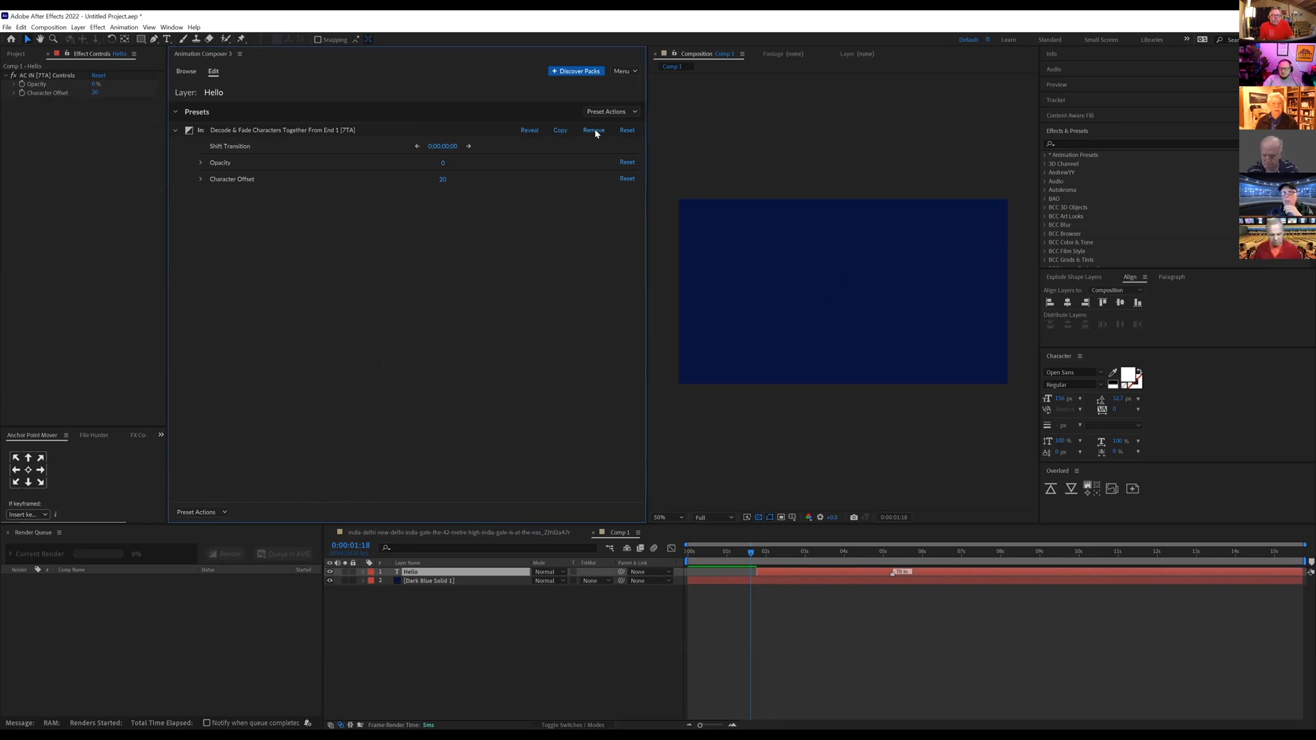
pyautogui.click(594, 131)
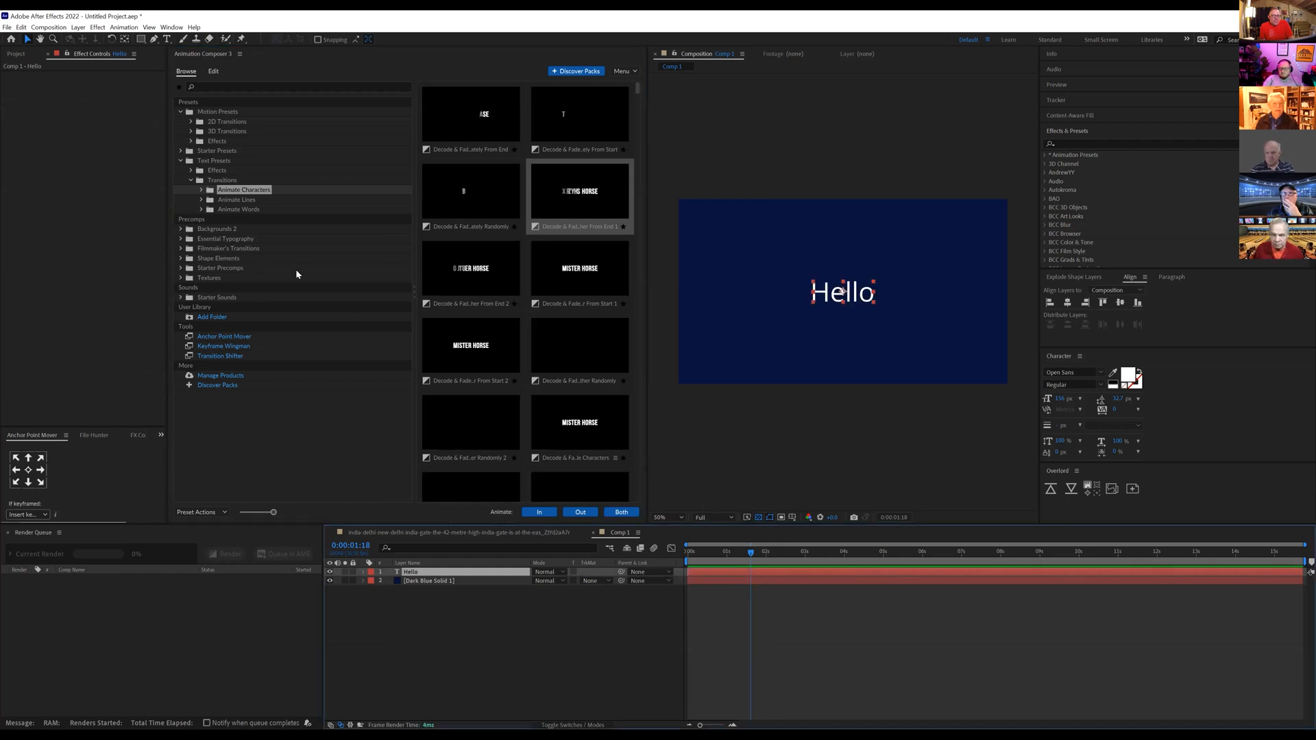
# Step: Filter the presets to favourites and apply Scale & Tracking Lines From Start 5 to the Hello layer as an In animation
pyautogui.click(201, 210)
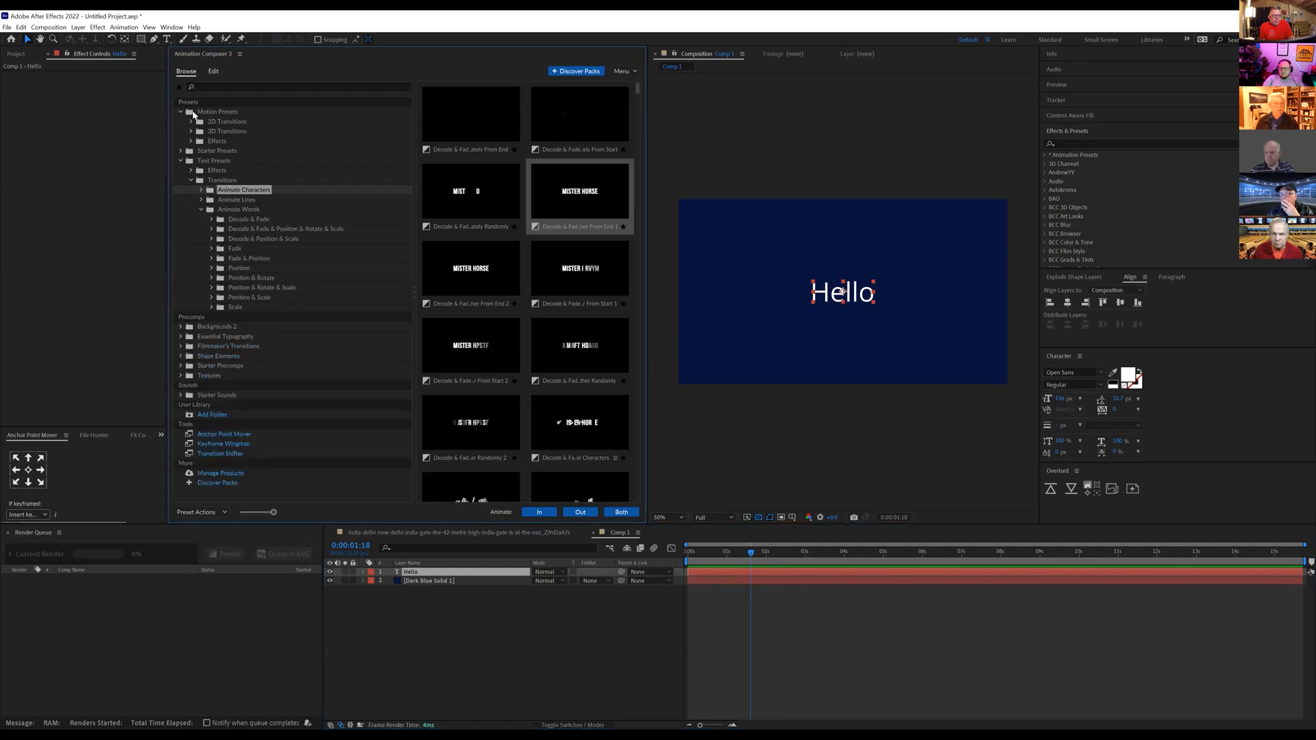
pyautogui.click(180, 88)
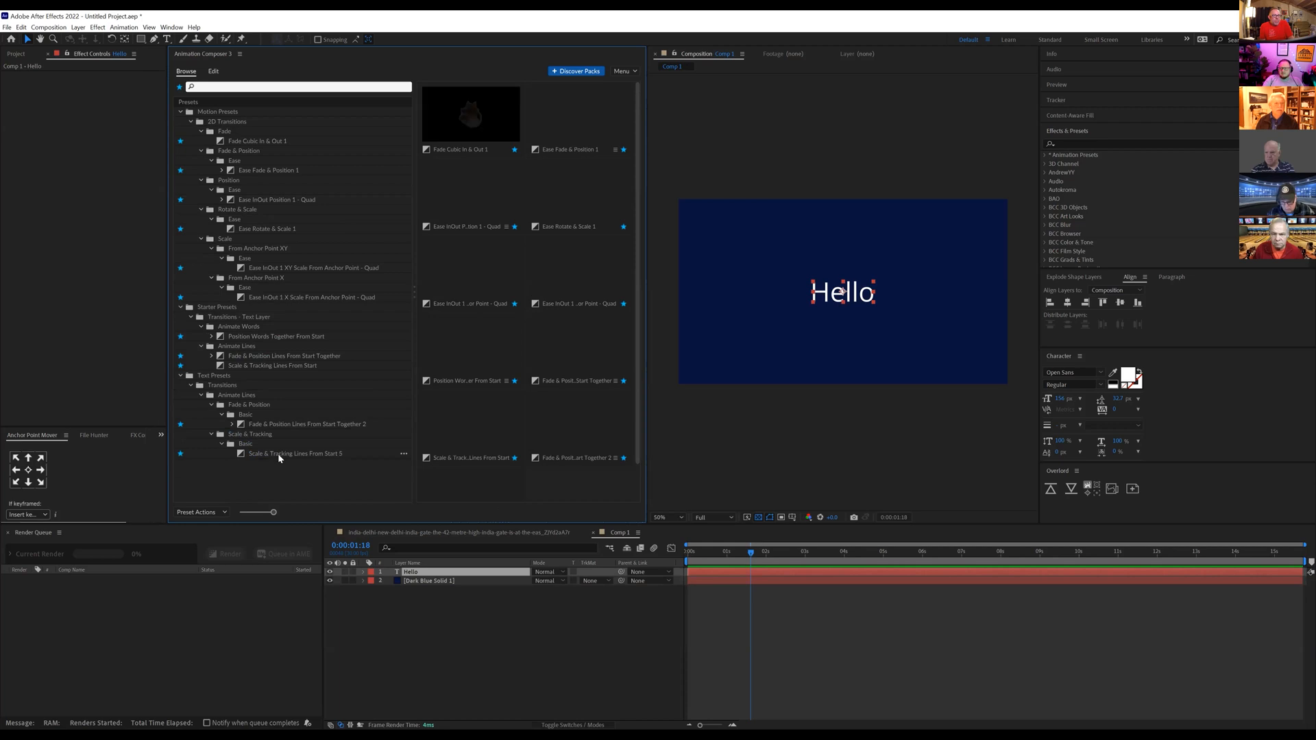
pyautogui.click(274, 453)
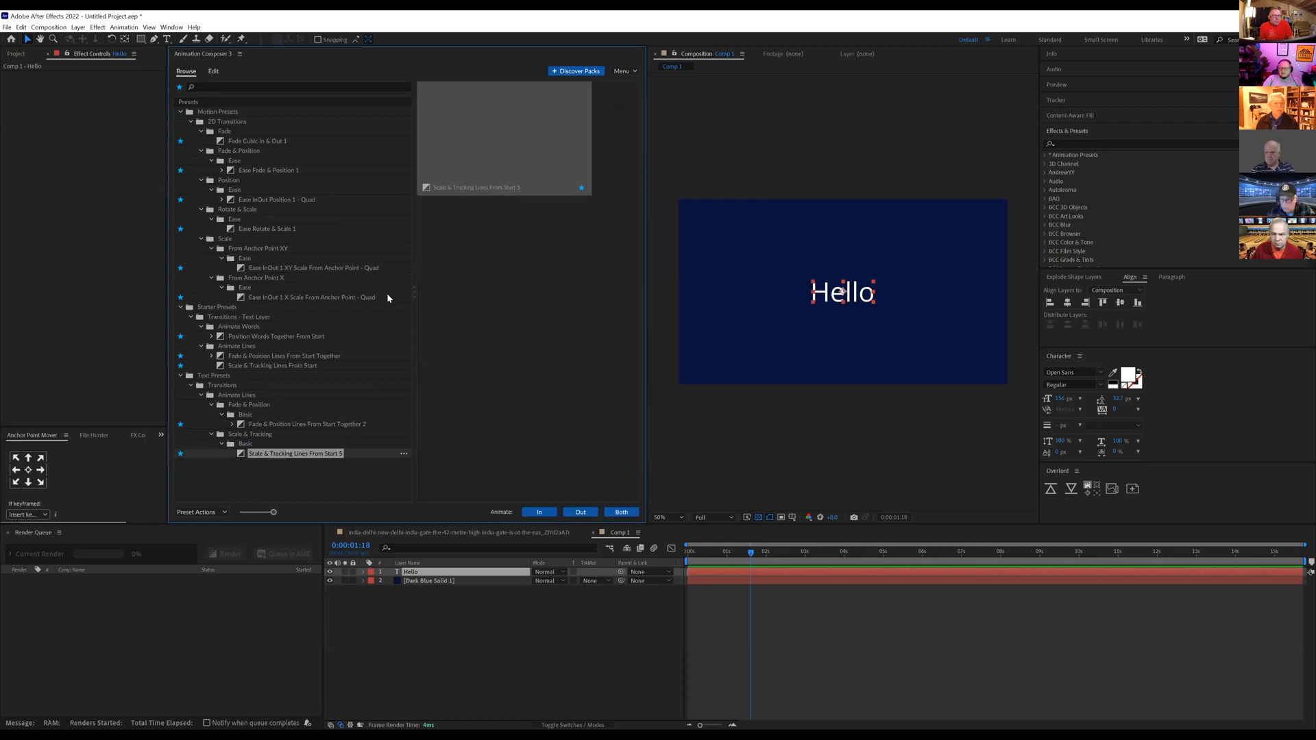
pyautogui.click(540, 515)
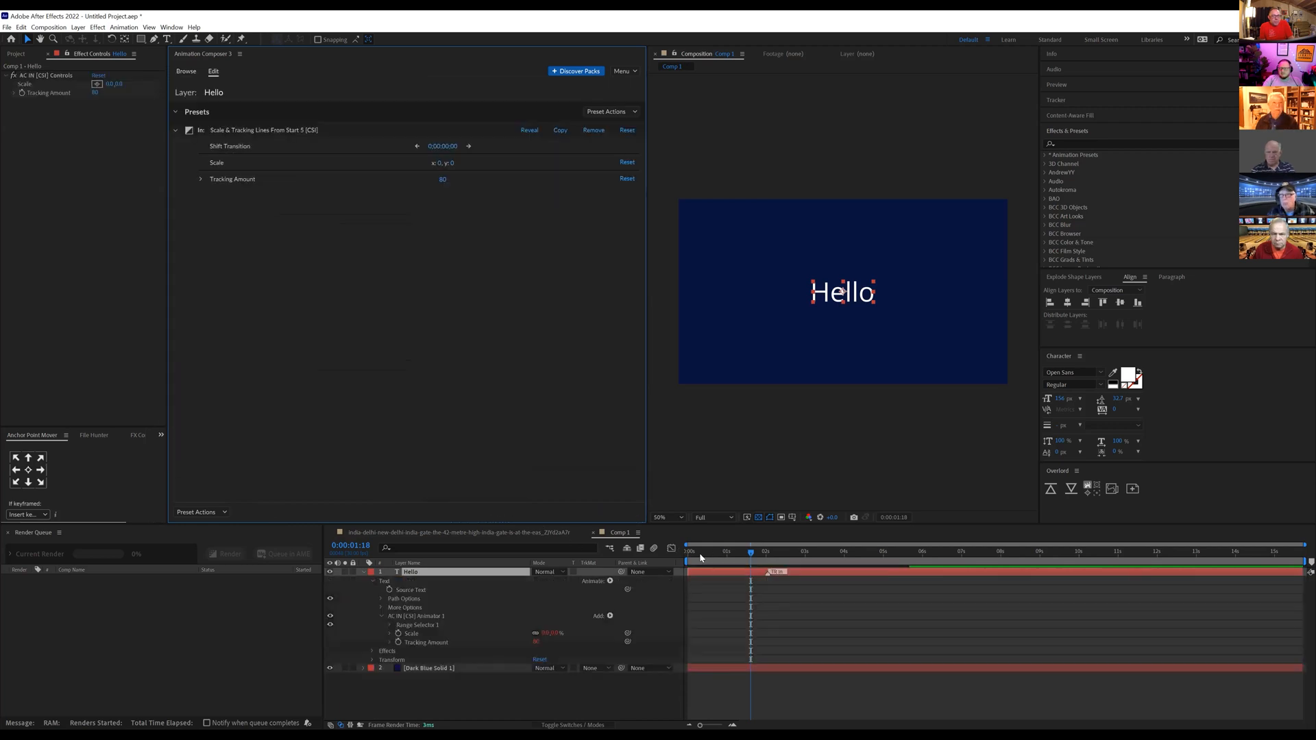
# Step: Preview the Hello layer's scale and tracking animation from the start and scrub to about 1.5 seconds
pyautogui.press('Home')
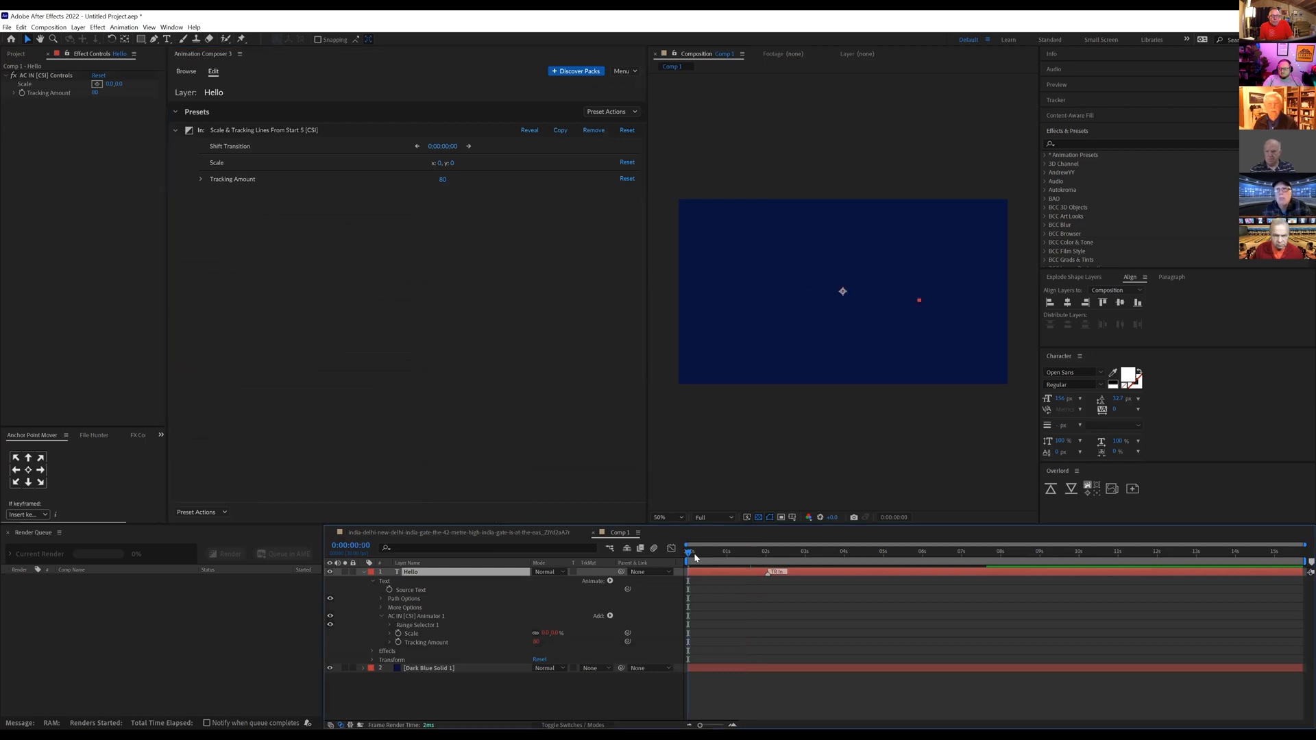
pyautogui.press('space')
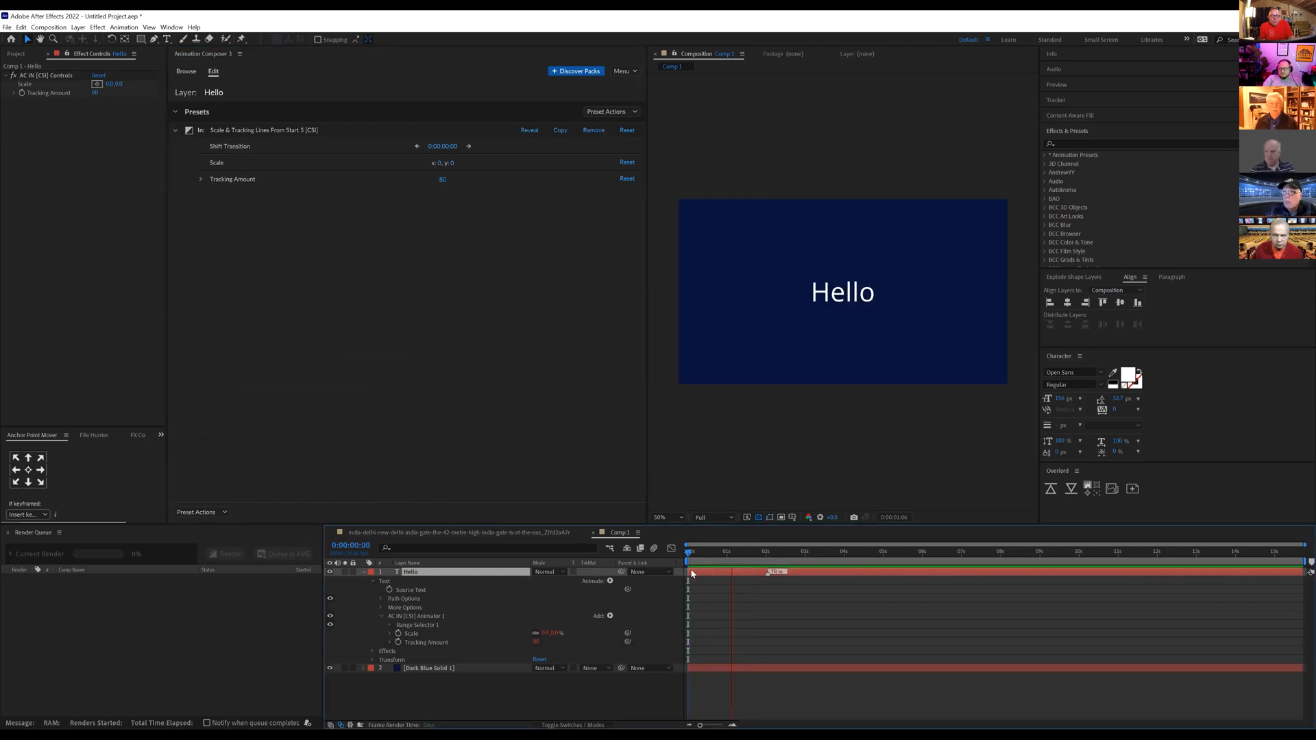
pyautogui.press('space')
pyautogui.moveTo(715, 563); pyautogui.dragTo(744, 553)
# Step: Centre-align the Hello paragraph text, align the layer to the composition's horizontal centre, and recentre its anchor point
pyautogui.click(1069, 306)
pyautogui.click(1170, 277)
pyautogui.click(1064, 292)
pyautogui.click(1127, 278)
pyautogui.click(1069, 302)
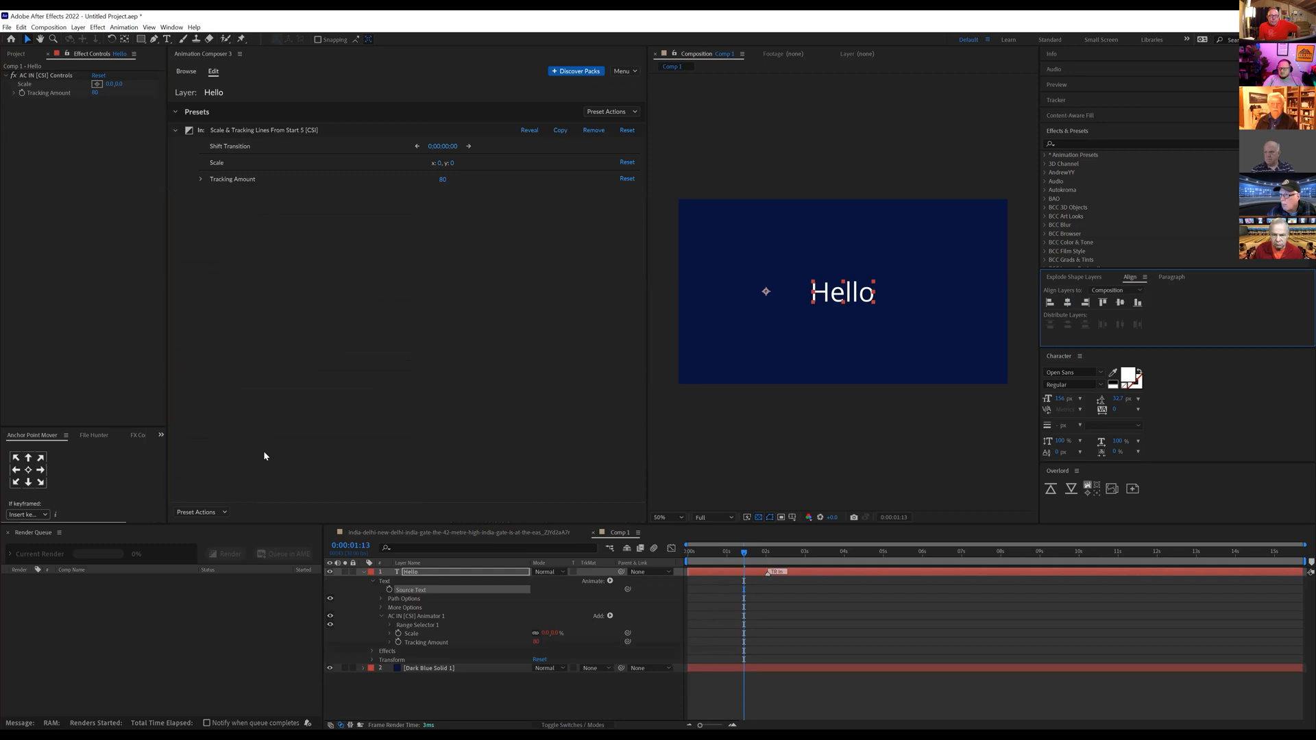
pyautogui.click(28, 470)
# Step: Replay the scale and tracking animation from the start with the text centred
pyautogui.click(708, 549)
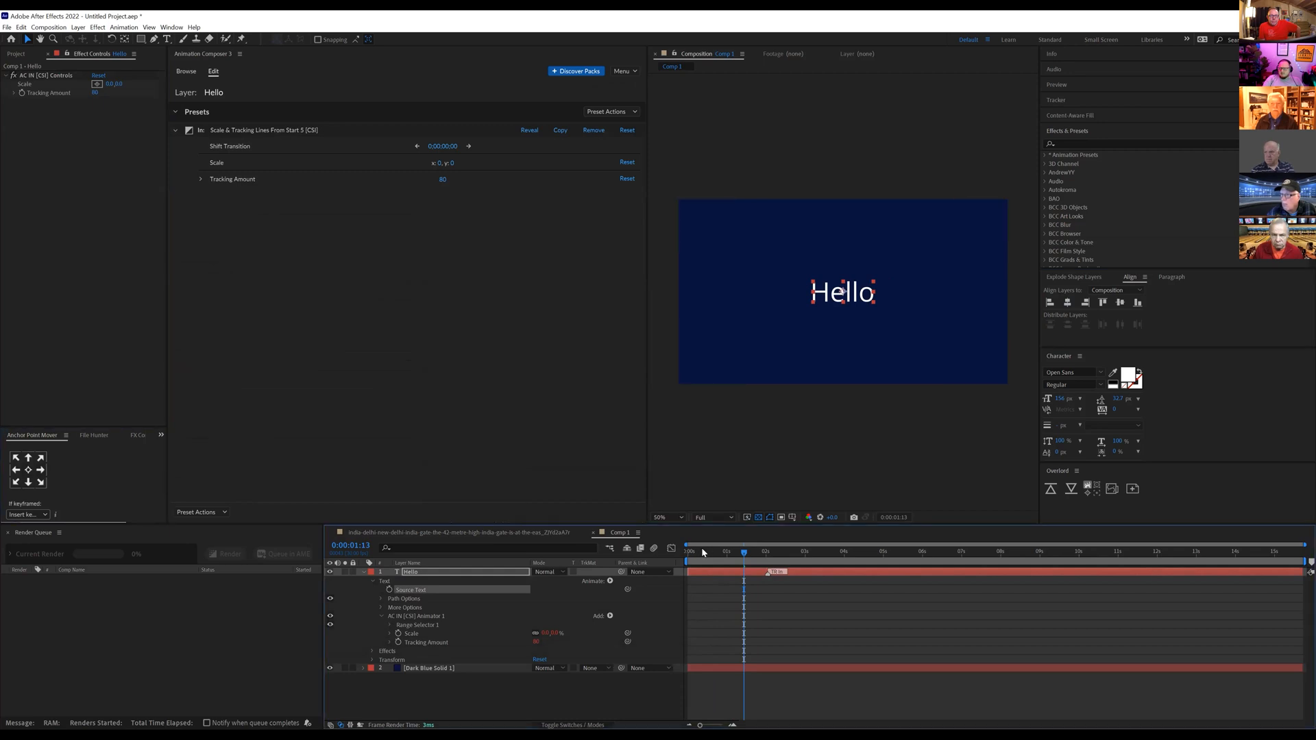
pyautogui.press('Home')
pyautogui.press('space')
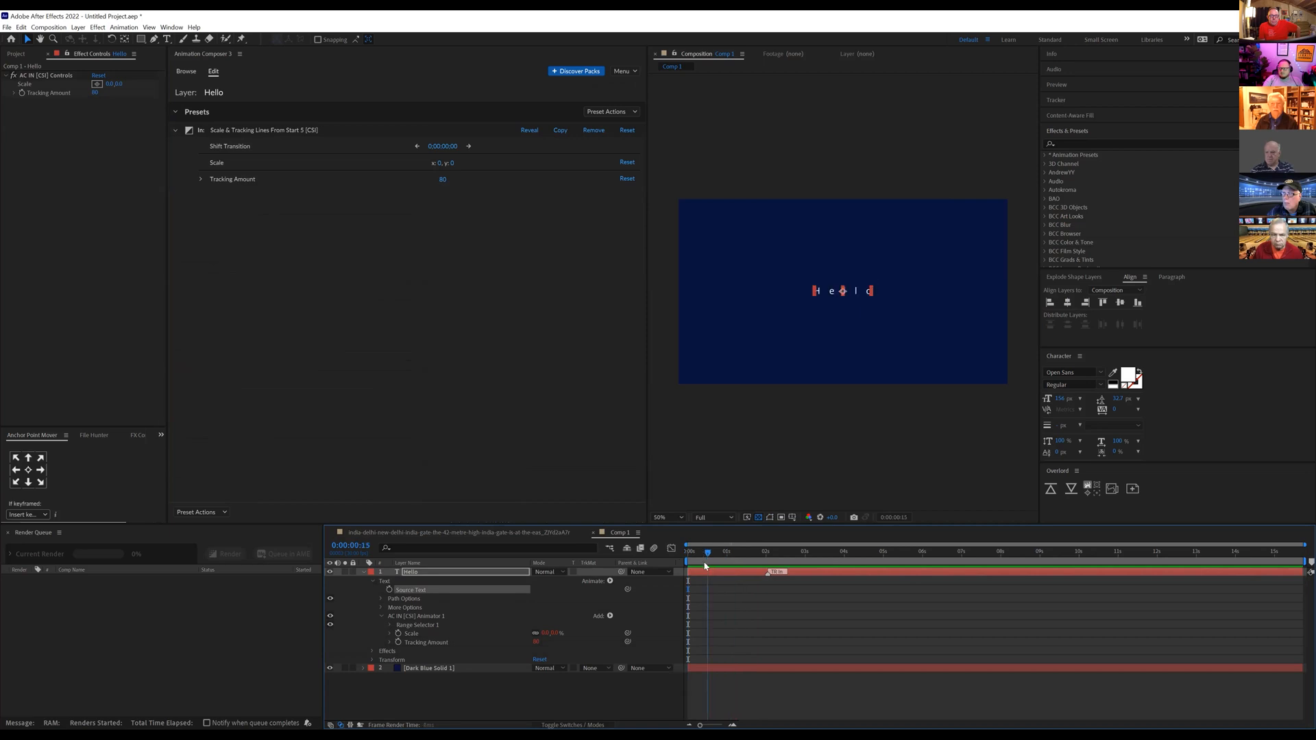
pyautogui.press('space')
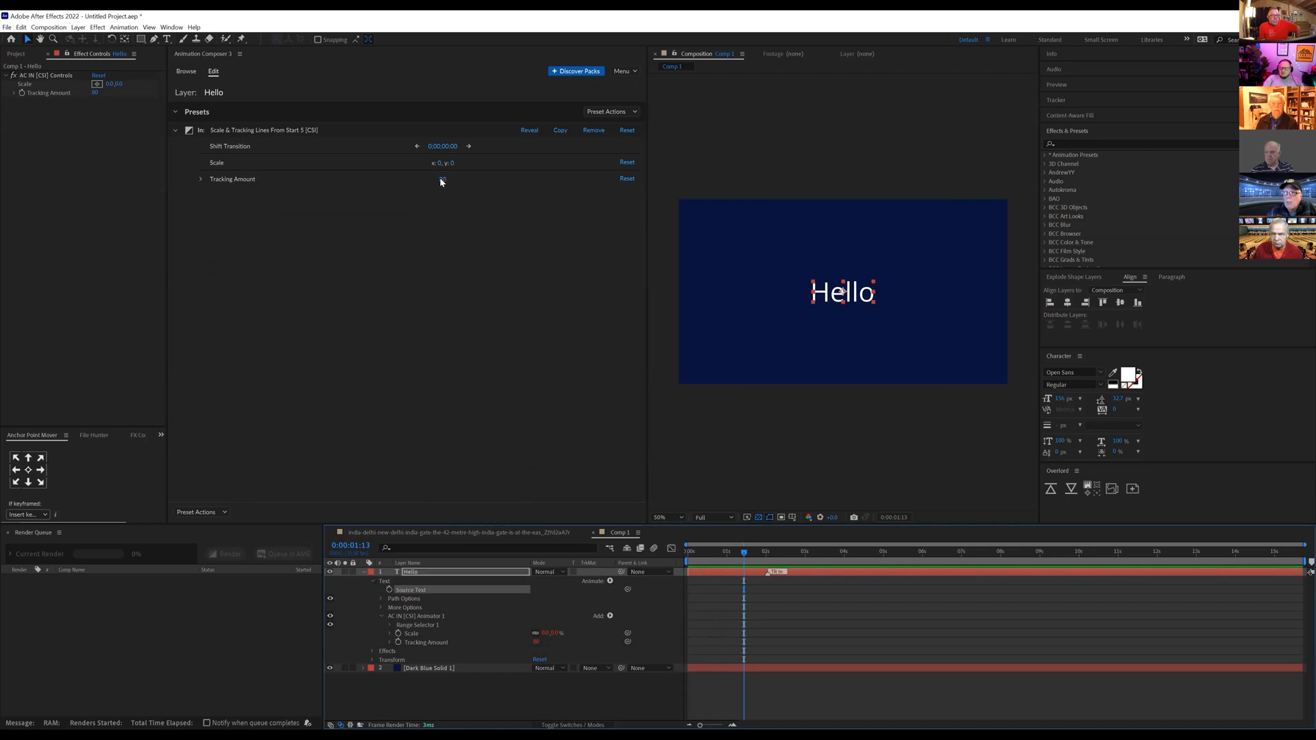
# Step: Move the playhead to an early frame of the animation and raise the In preset's Tracking Amount to about 142
pyautogui.moveTo(721, 562); pyautogui.dragTo(702, 562)
pyautogui.moveTo(443, 178); pyautogui.dragTo(596, 195)
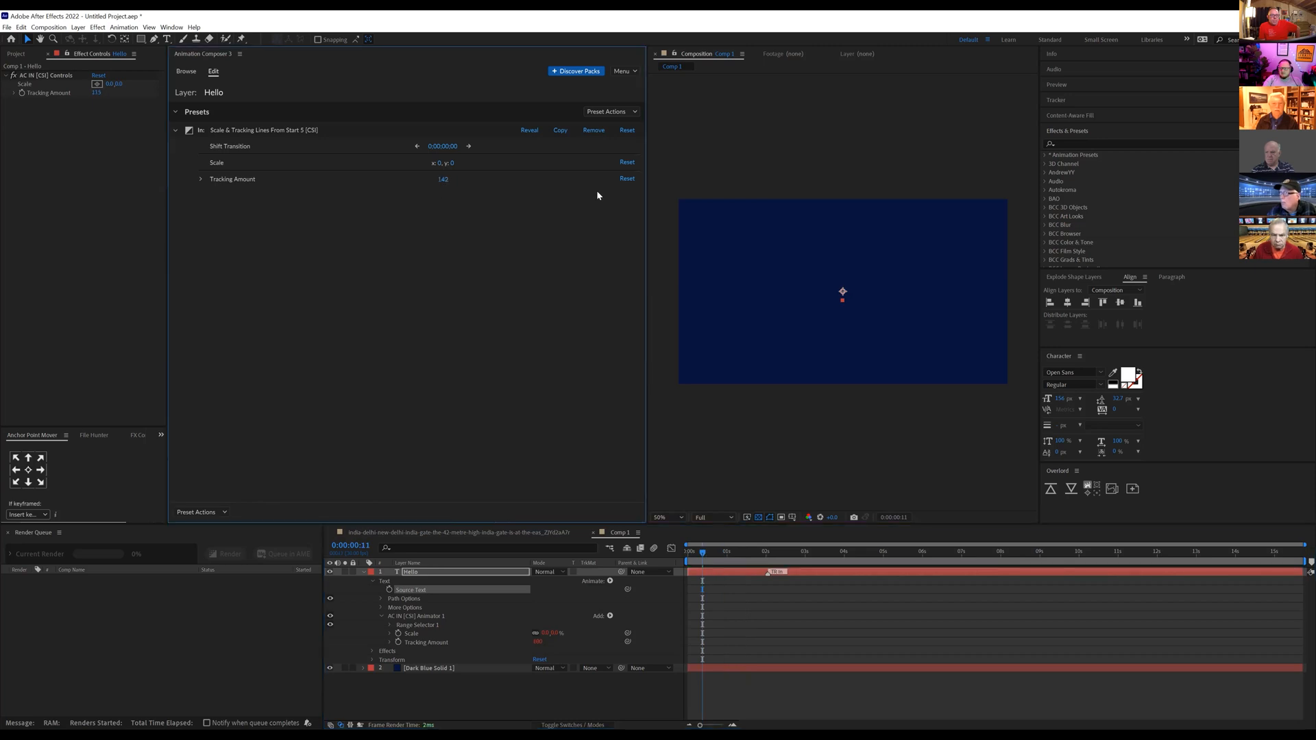
# Step: Lengthen the Hello layer's In transition so its marker sits at about 5.3 seconds, previewing the animation from the start
pyautogui.moveTo(720, 558); pyautogui.dragTo(675, 561)
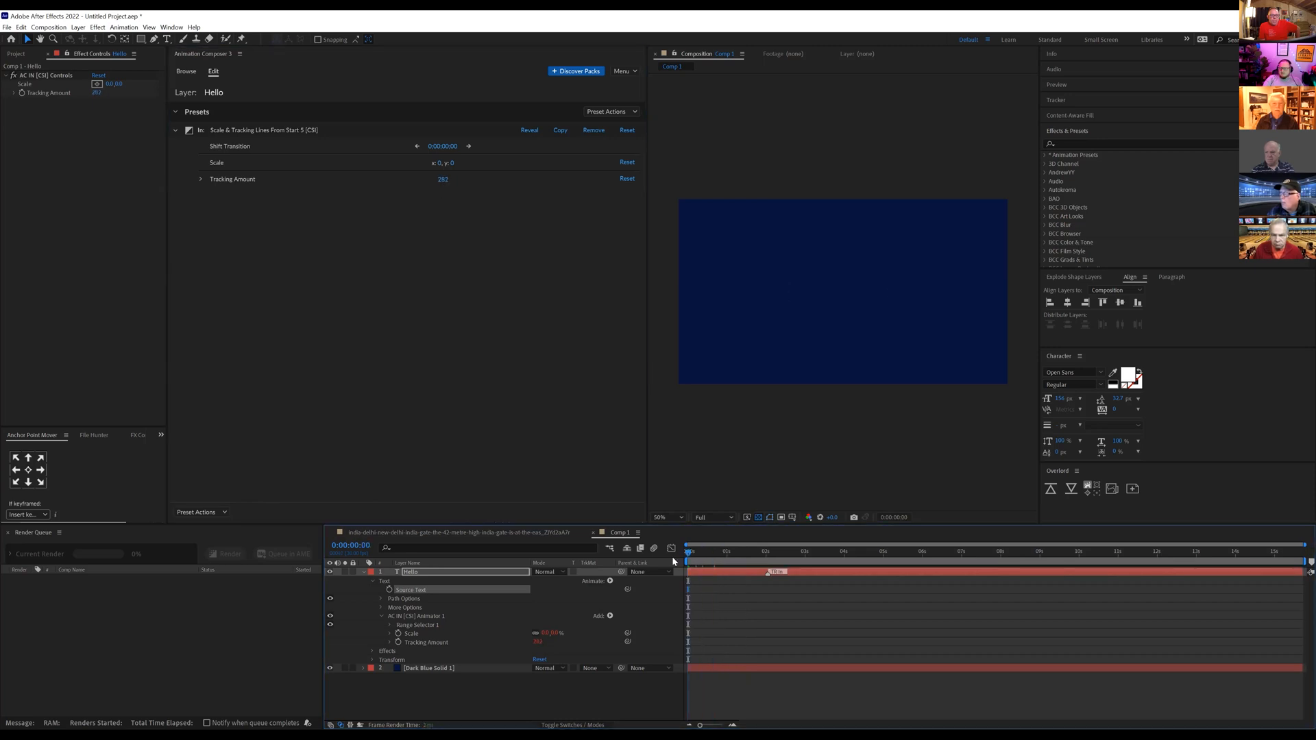
pyautogui.press('space')
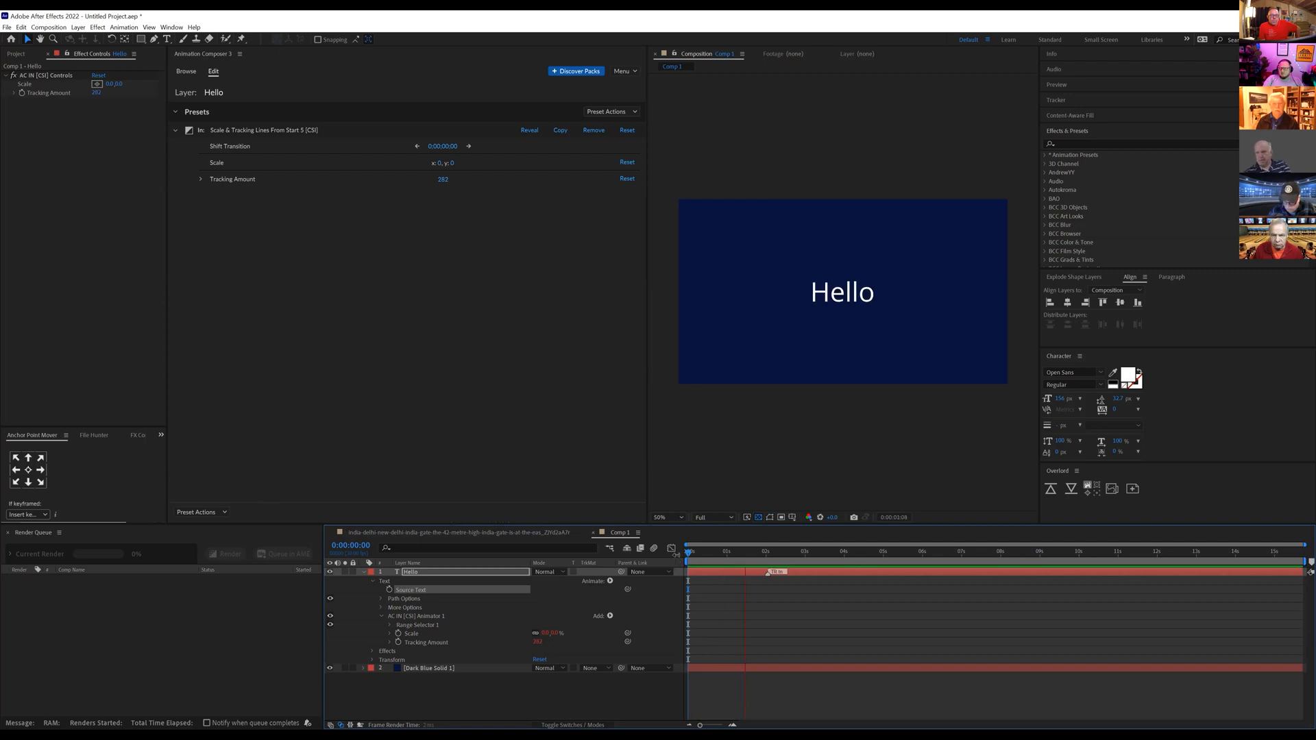
pyautogui.moveTo(762, 557)
pyautogui.mouseDown()
pyautogui.moveTo(797, 561)
pyautogui.moveTo(783, 571)
pyautogui.moveTo(897, 573)
pyautogui.mouseUp()
pyautogui.press('Home')
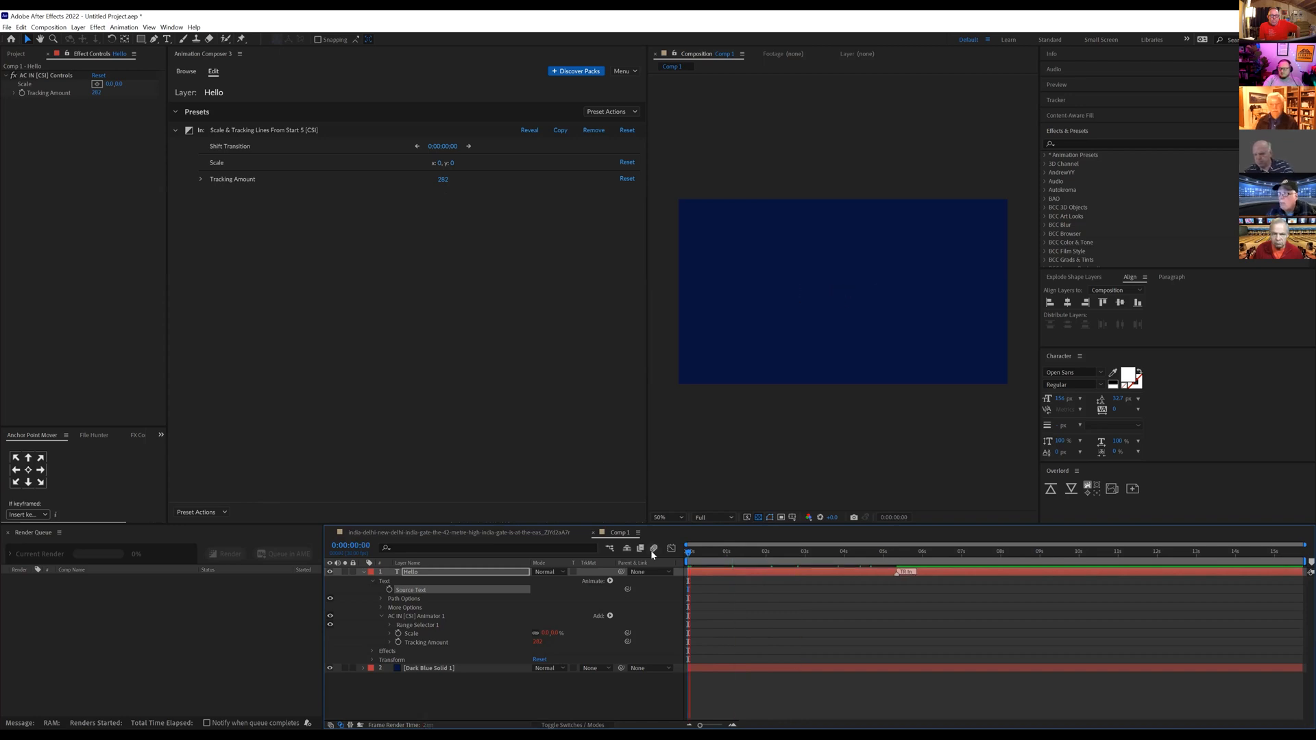
pyautogui.press('space')
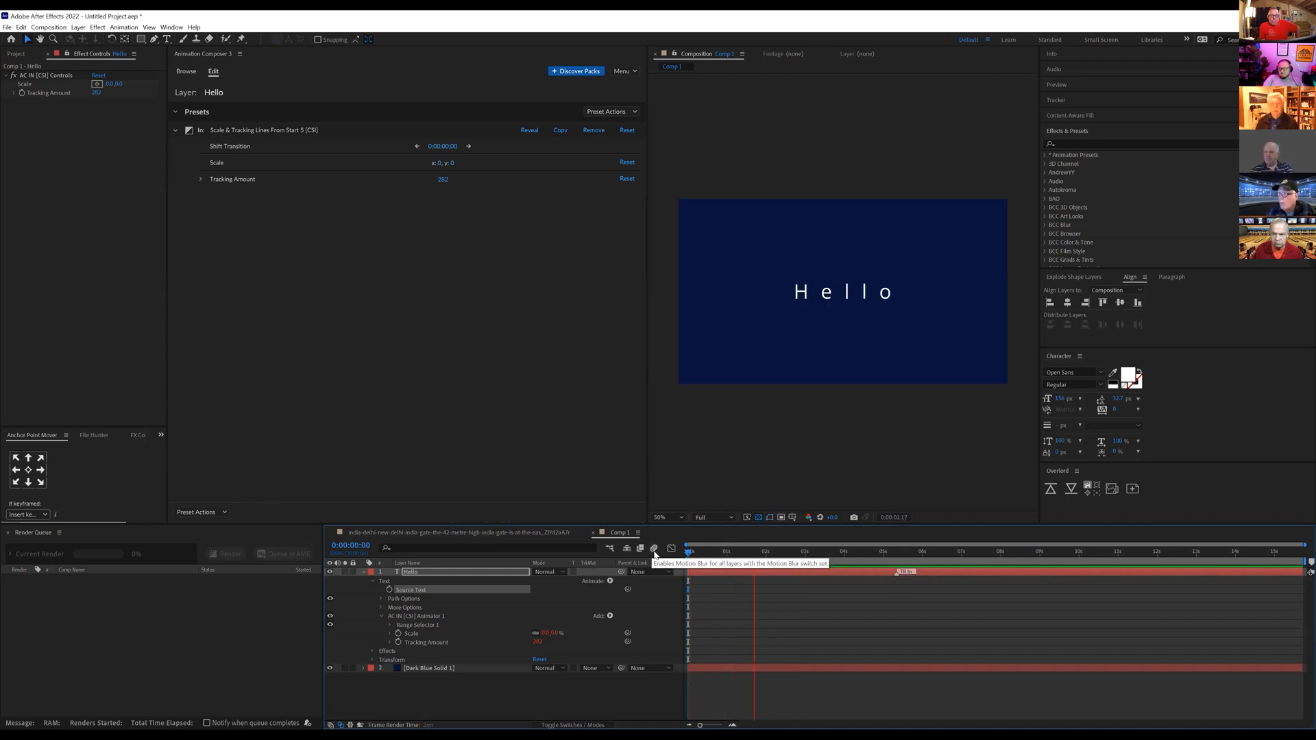
pyautogui.press('space')
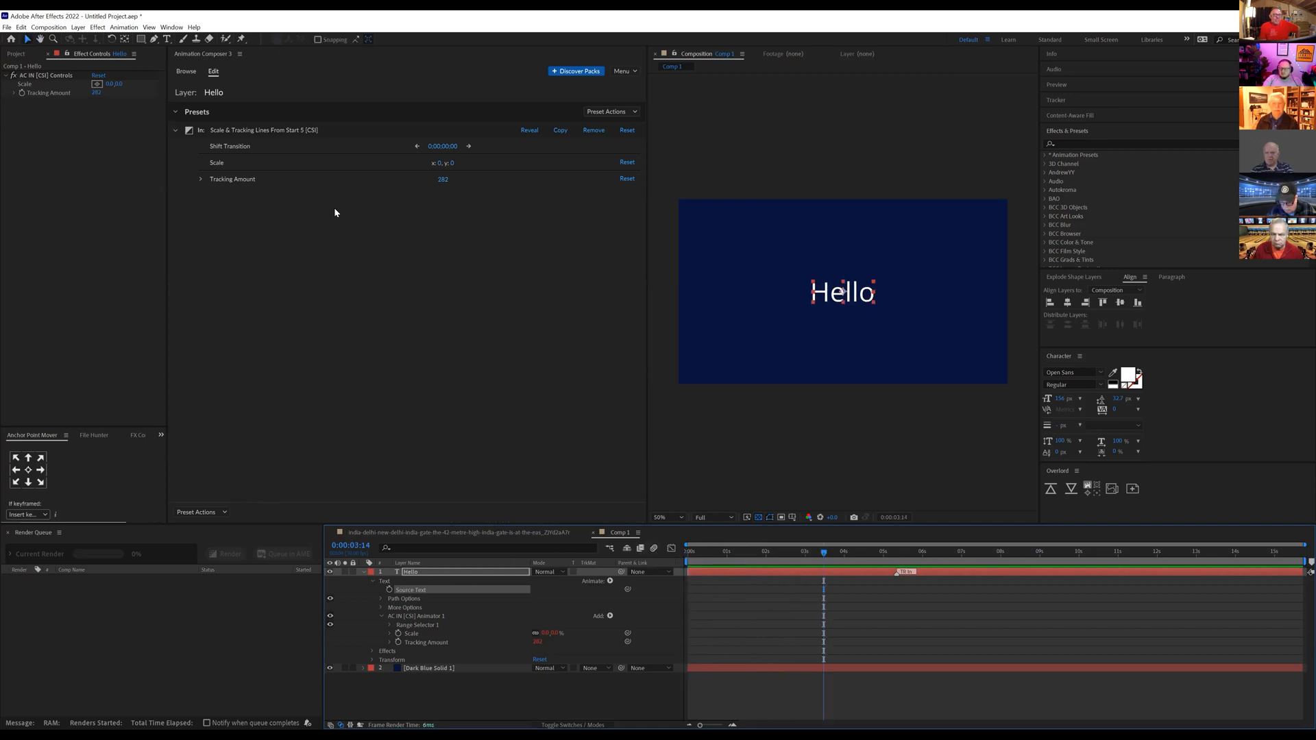
# Step: Replace the Scale & Tracking Lines From Start 5 preset on Hello with Fade Cubic In & Out 1 as an In animation and preview it
pyautogui.click(592, 130)
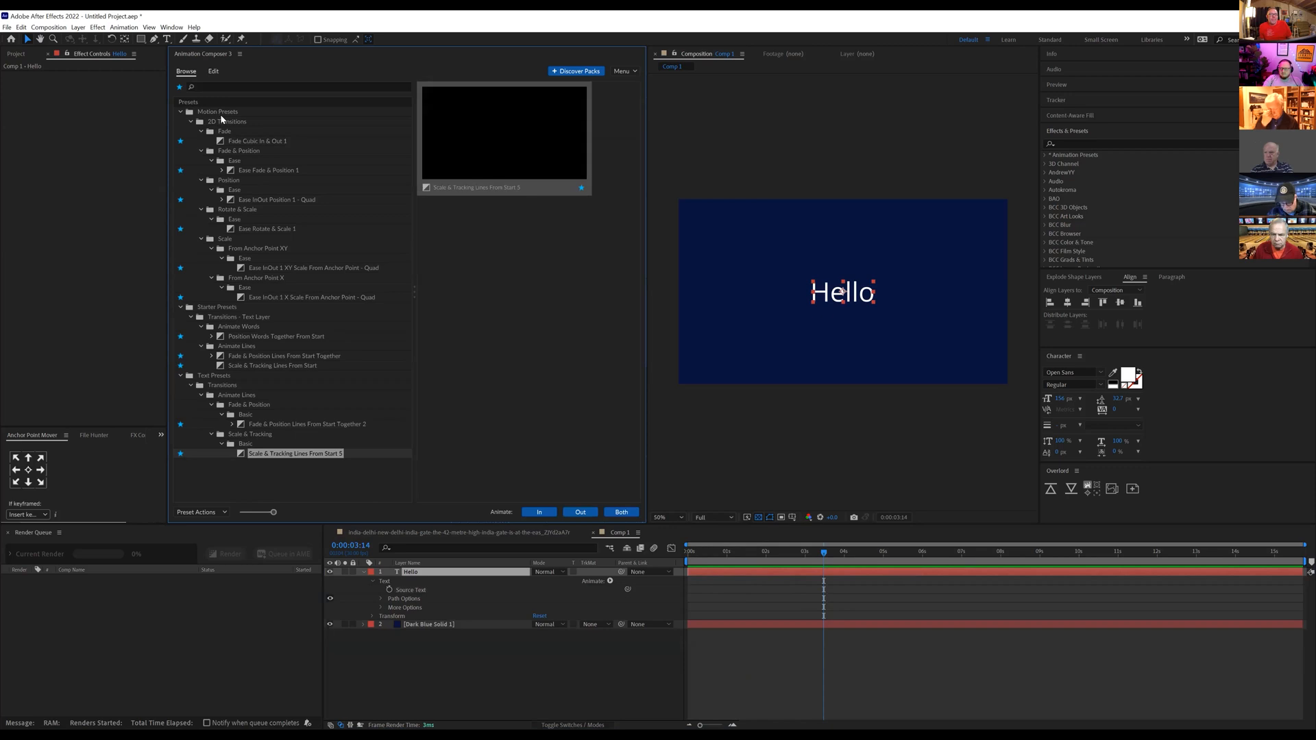
pyautogui.click(241, 139)
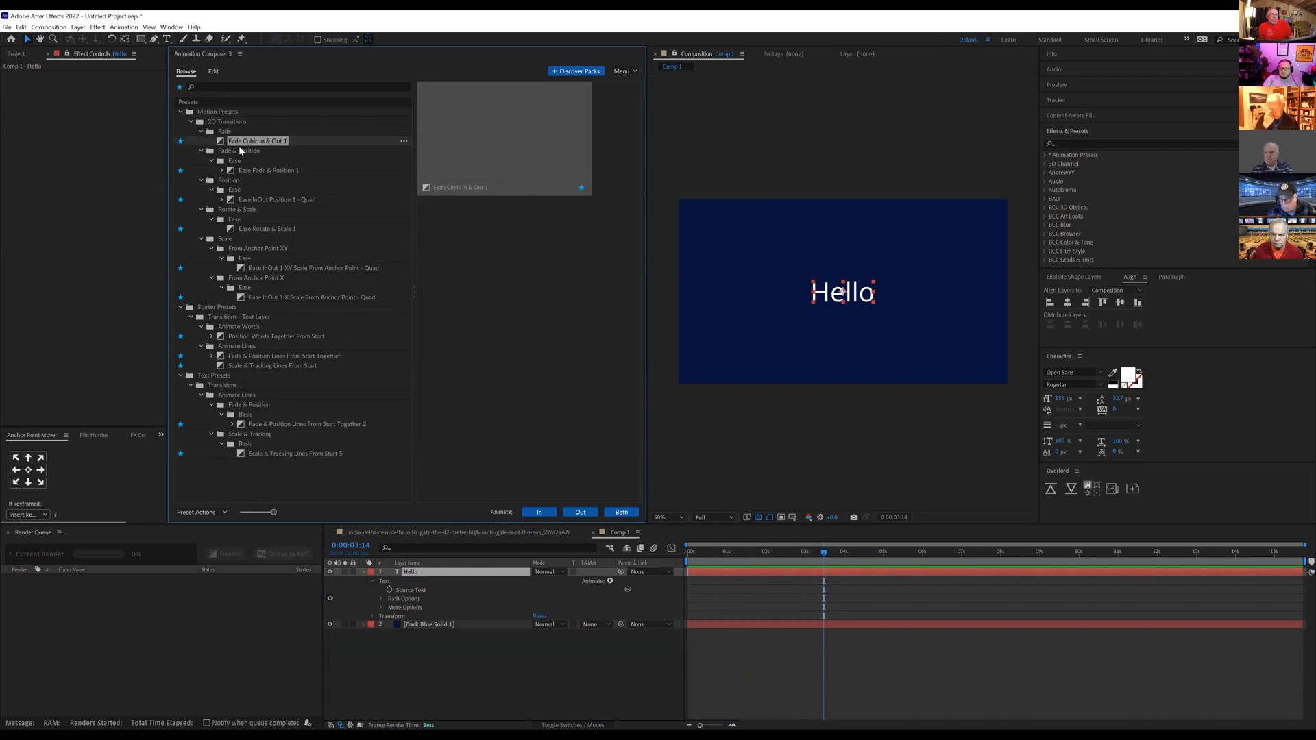
pyautogui.click(538, 513)
pyautogui.press('space')
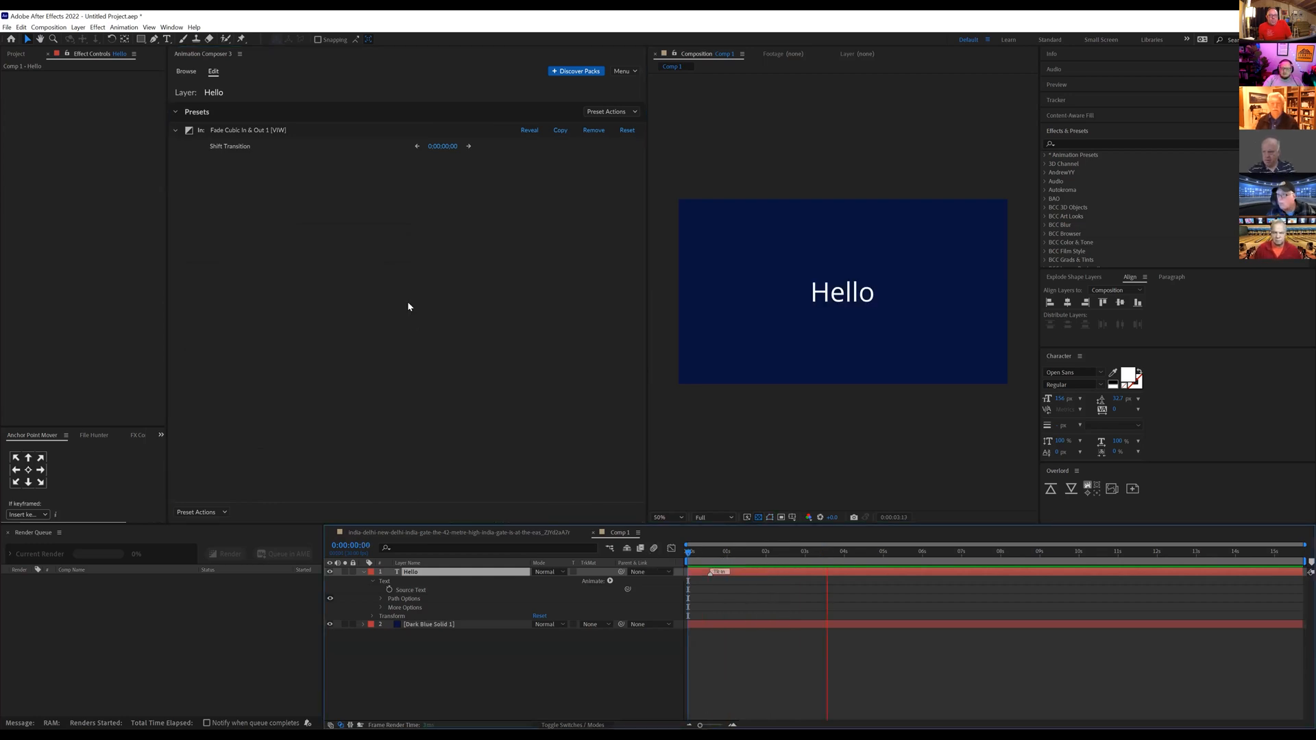
pyautogui.press('space')
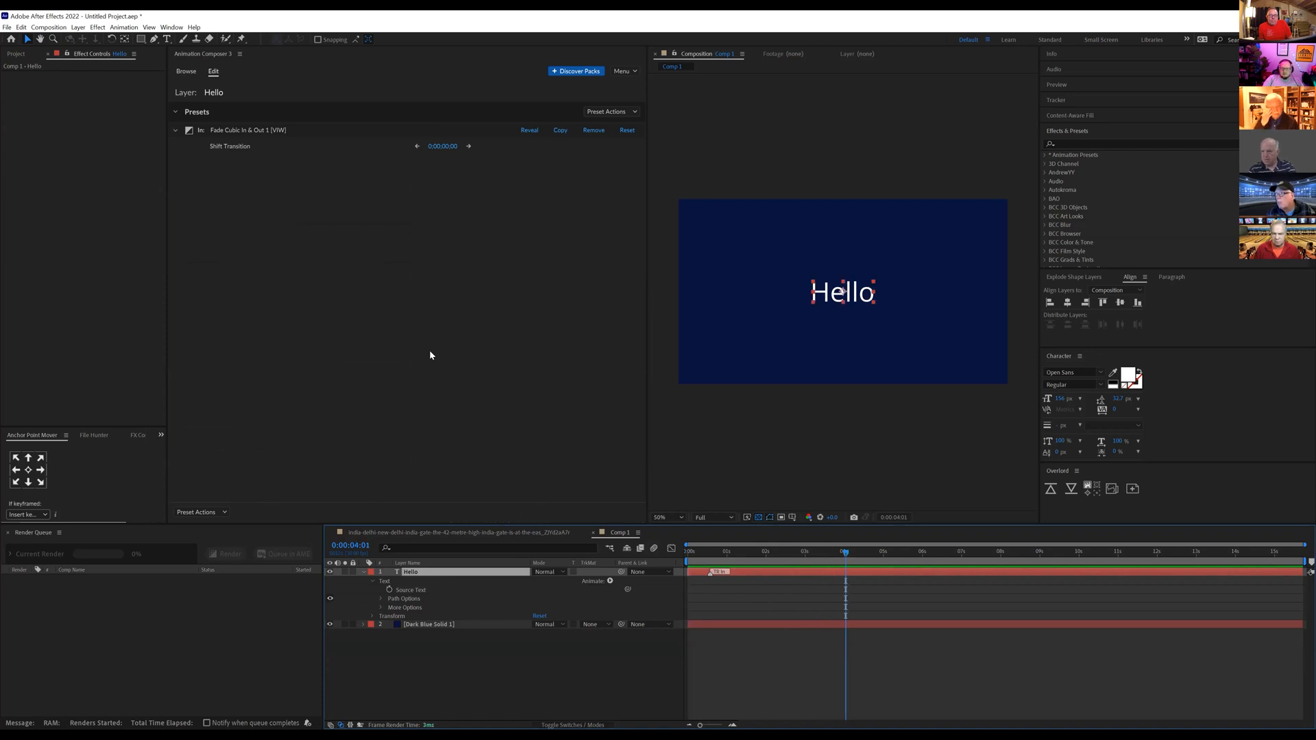
# Step: Return to browsing presets and undo the Fade Cubic In & Out 1 preset on the Hello layer
pyautogui.click(227, 129)
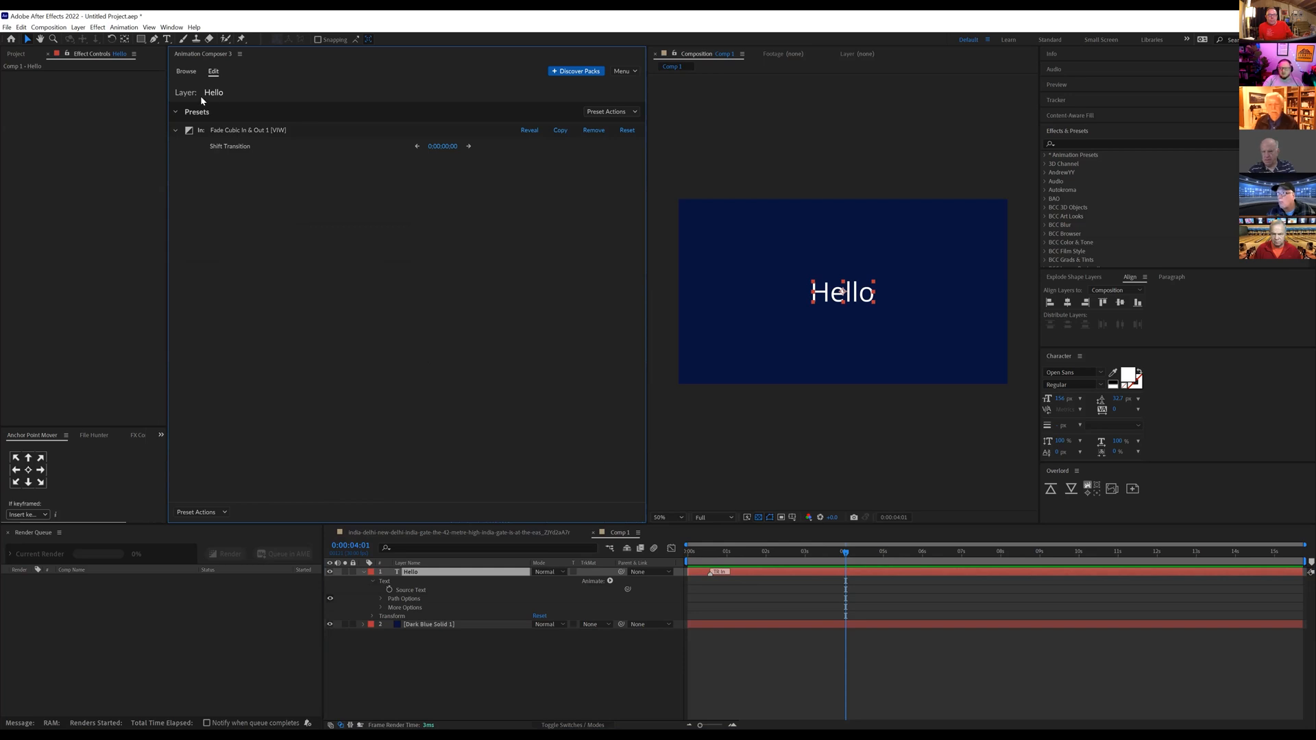
pyautogui.click(189, 73)
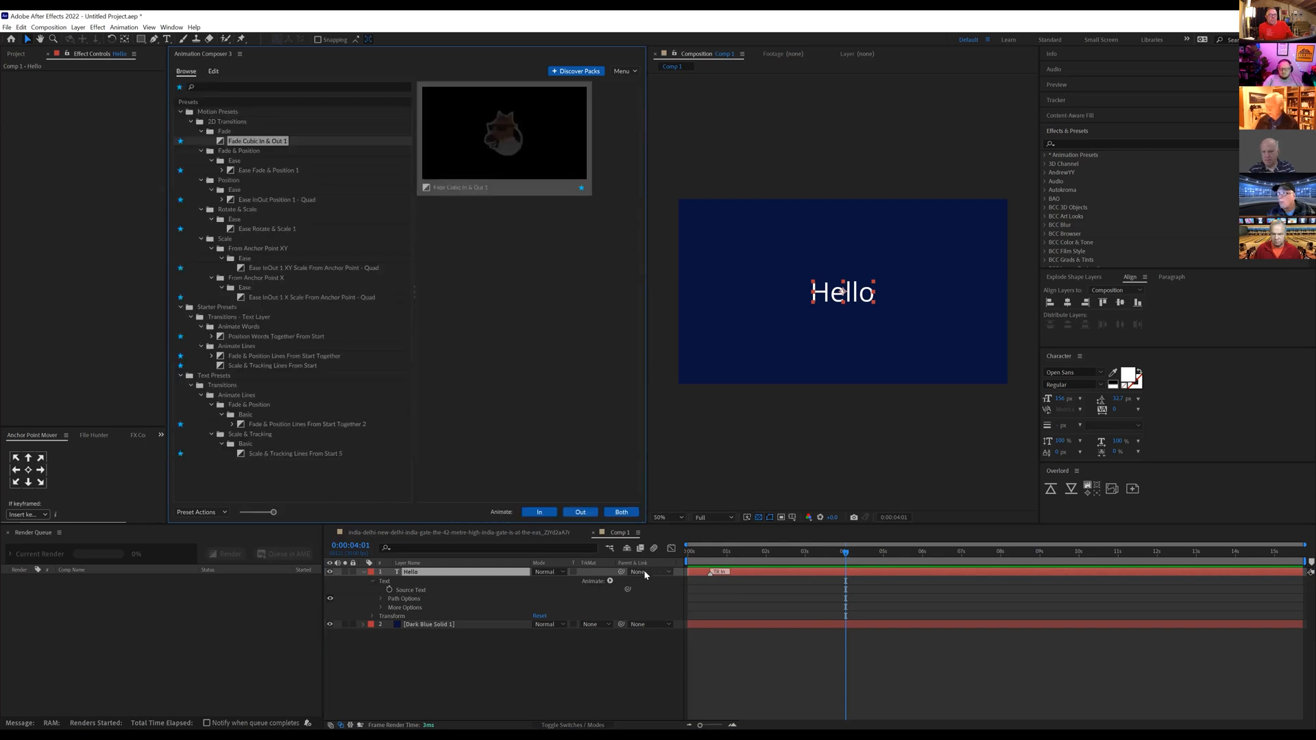
pyautogui.hotkey('ctrl', 'z')
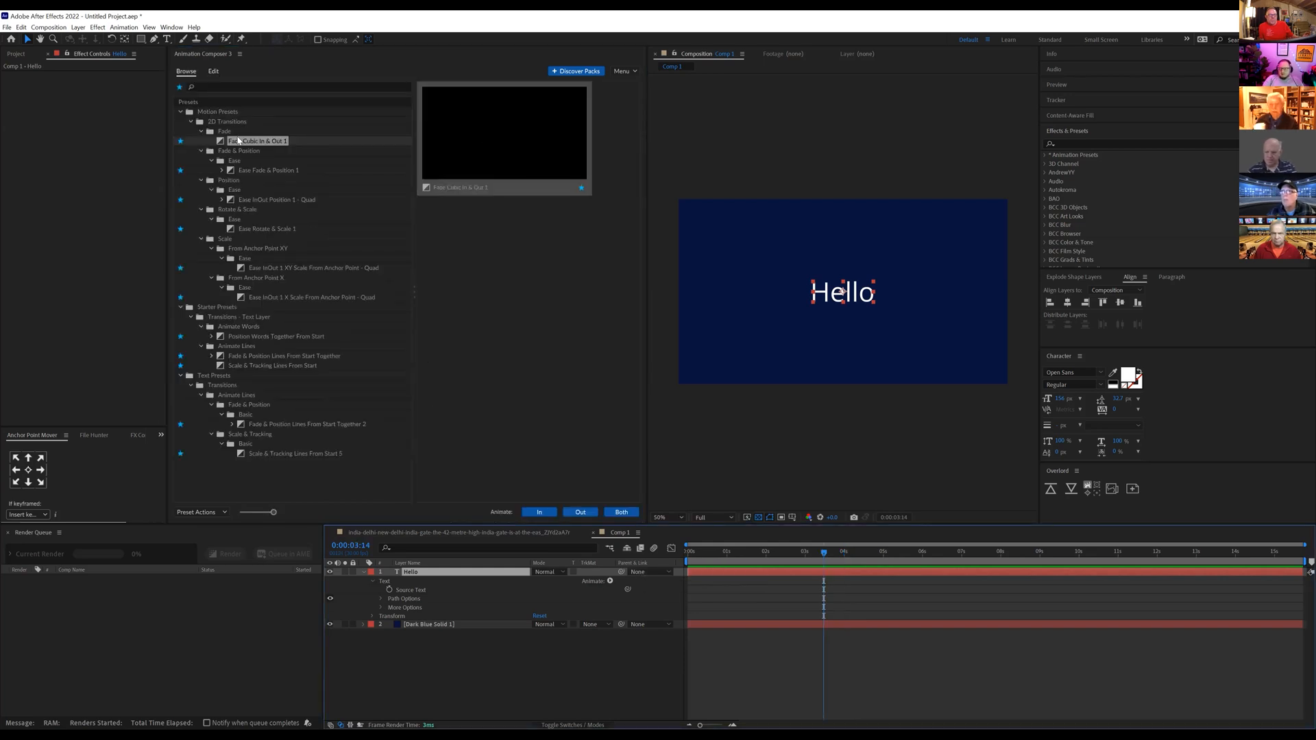
# Step: Turn off the favourites filter and look through the Fade presets under 2D Transitions, including Fade Cubic In & Out 1 and 2
pyautogui.click(179, 88)
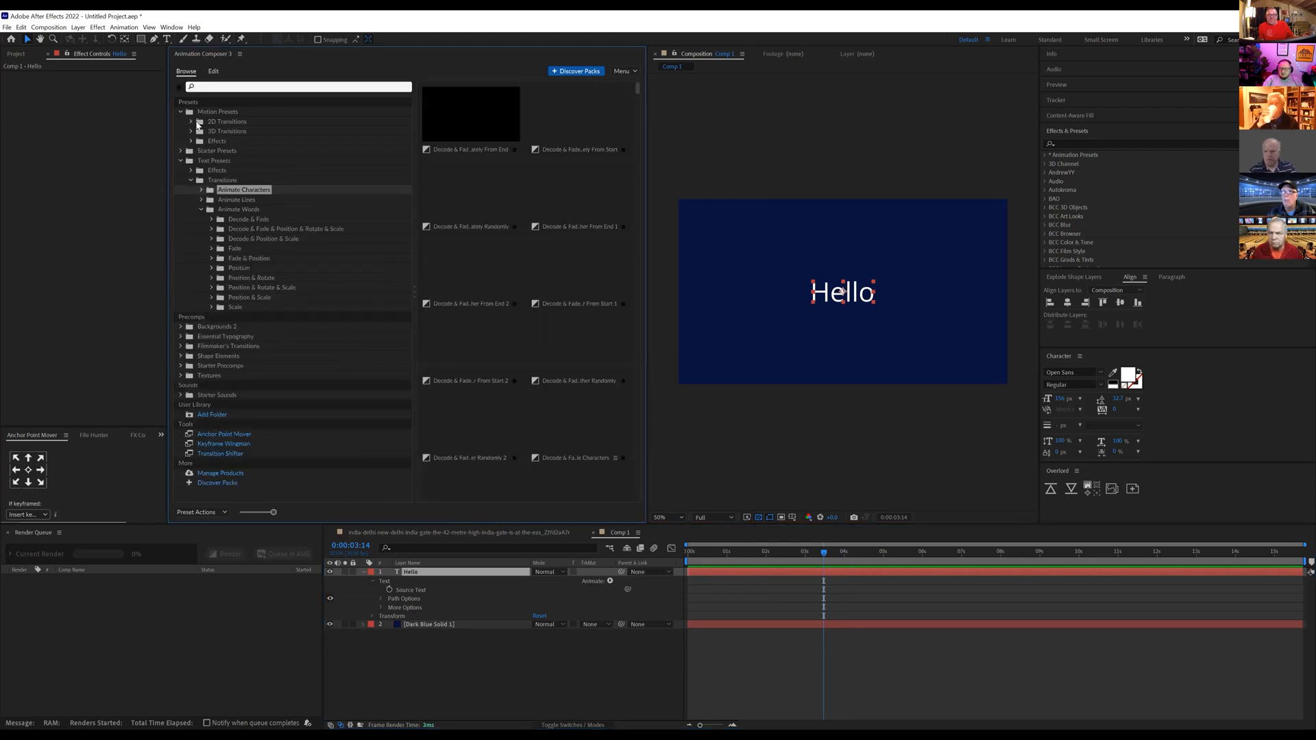
pyautogui.click(190, 122)
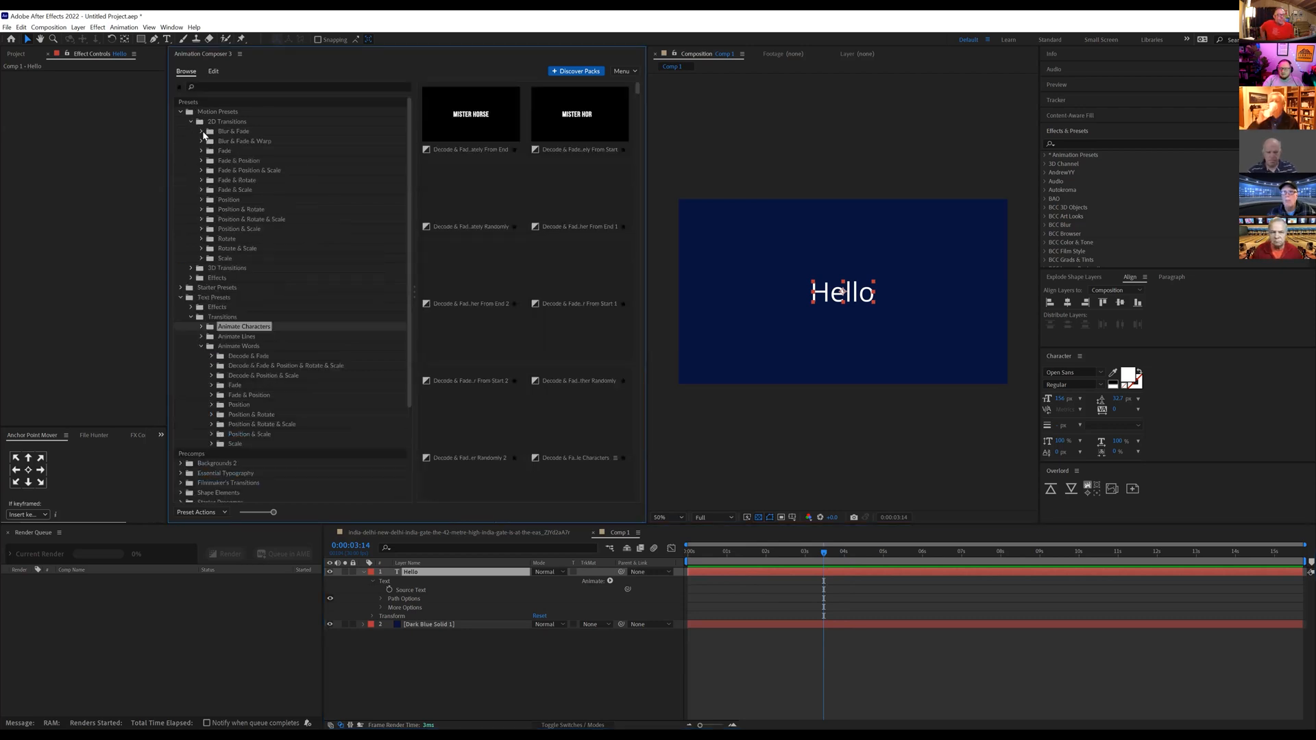
pyautogui.click(236, 132)
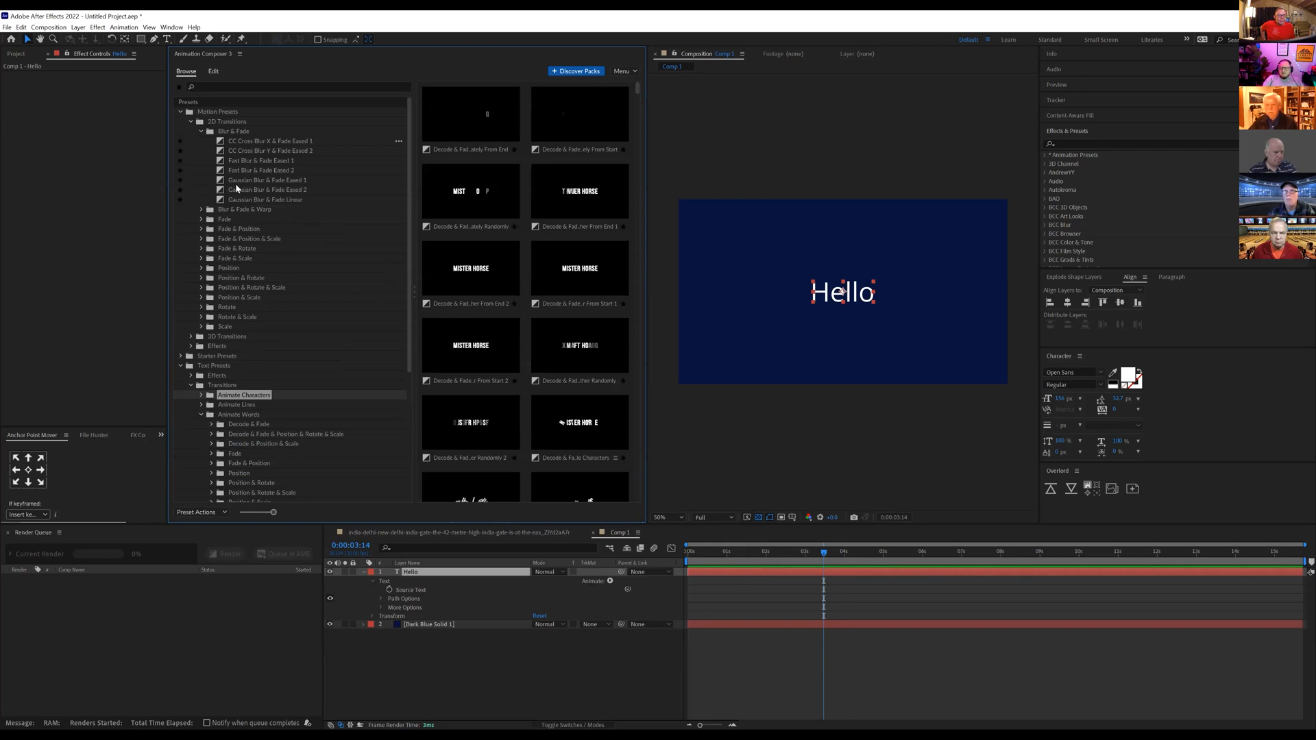
pyautogui.click(202, 219)
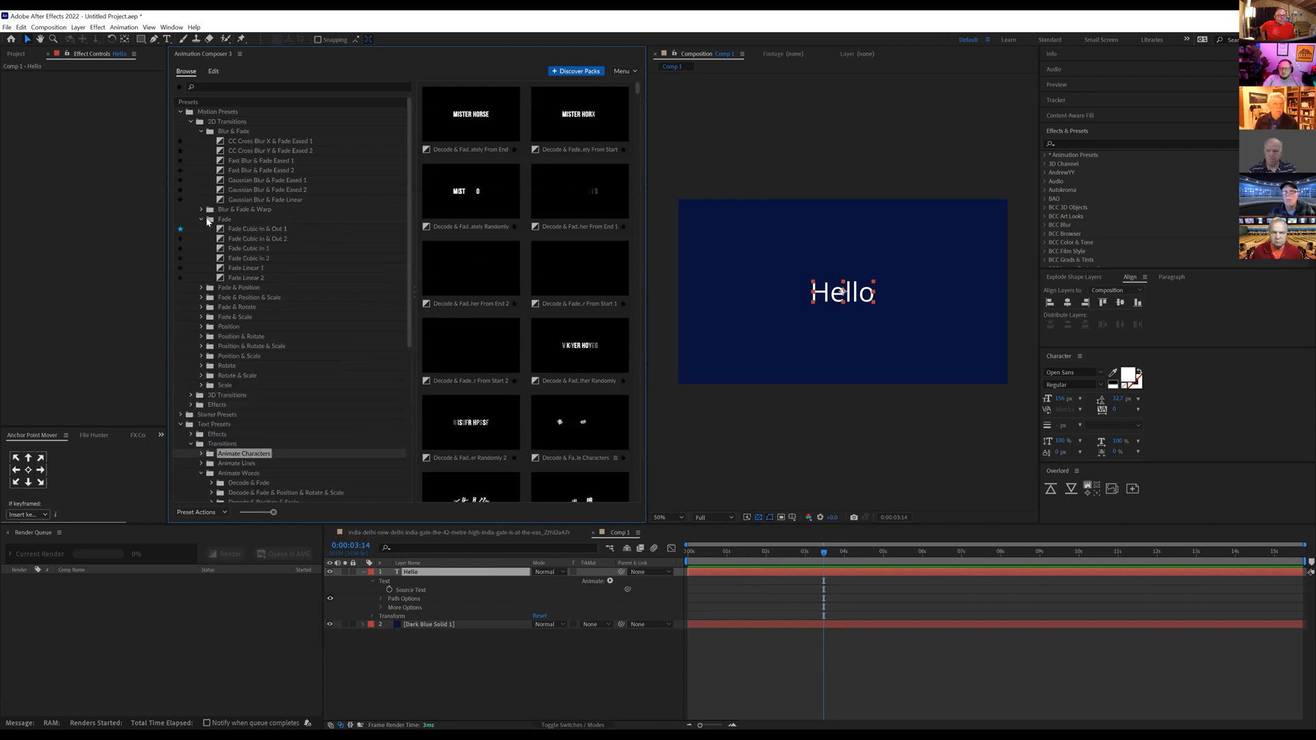
pyautogui.click(201, 132)
pyautogui.click(247, 159)
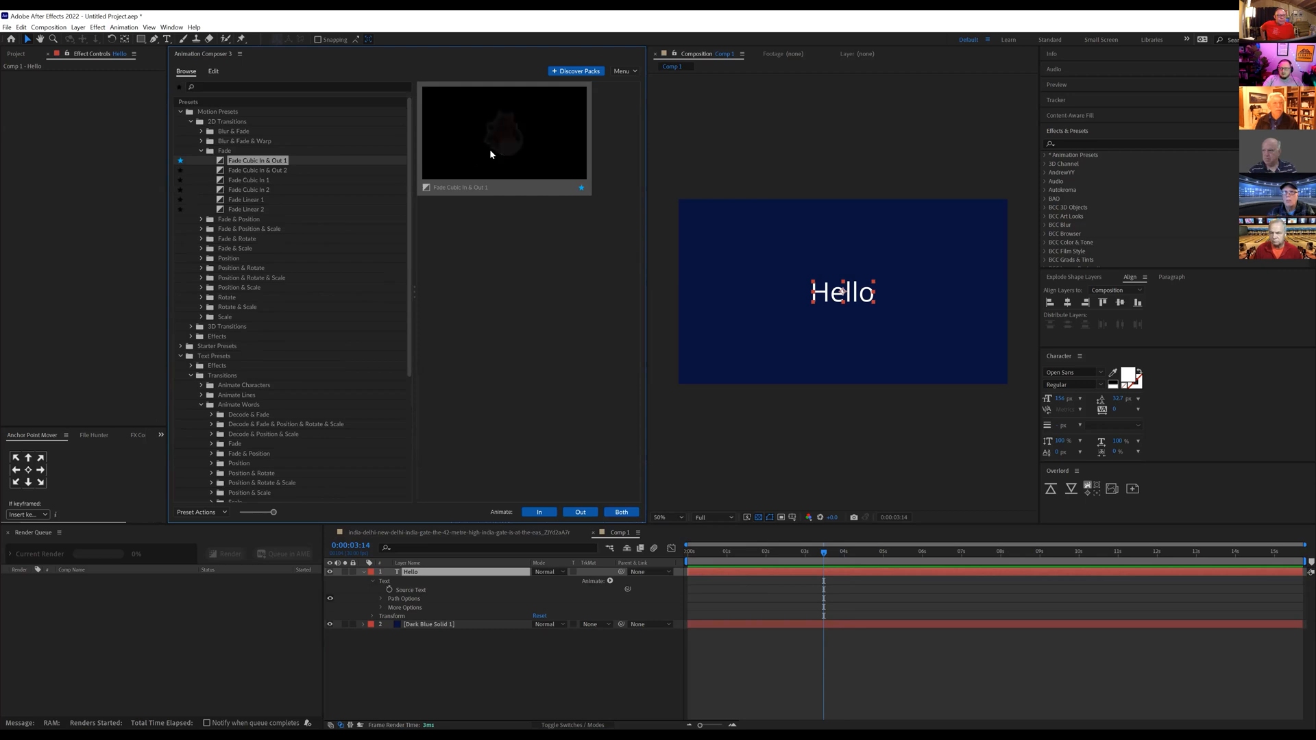
pyautogui.click(257, 170)
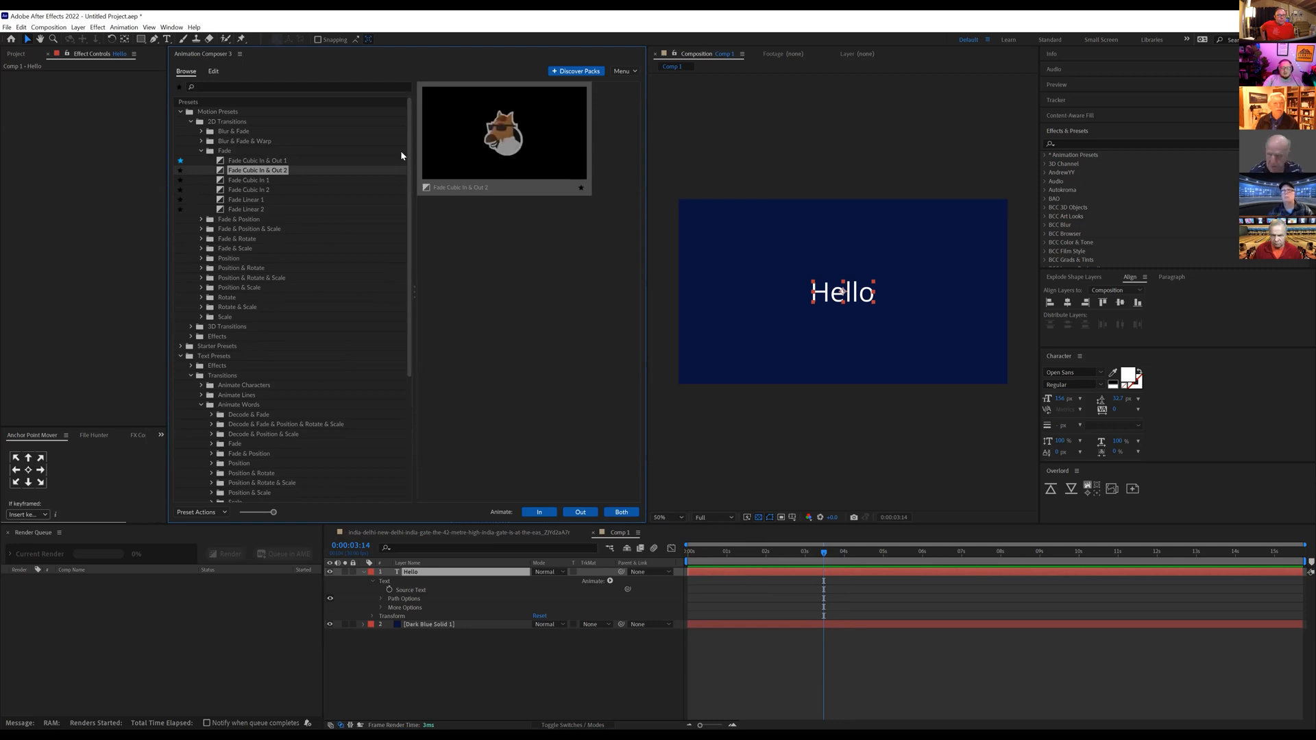
pyautogui.click(249, 151)
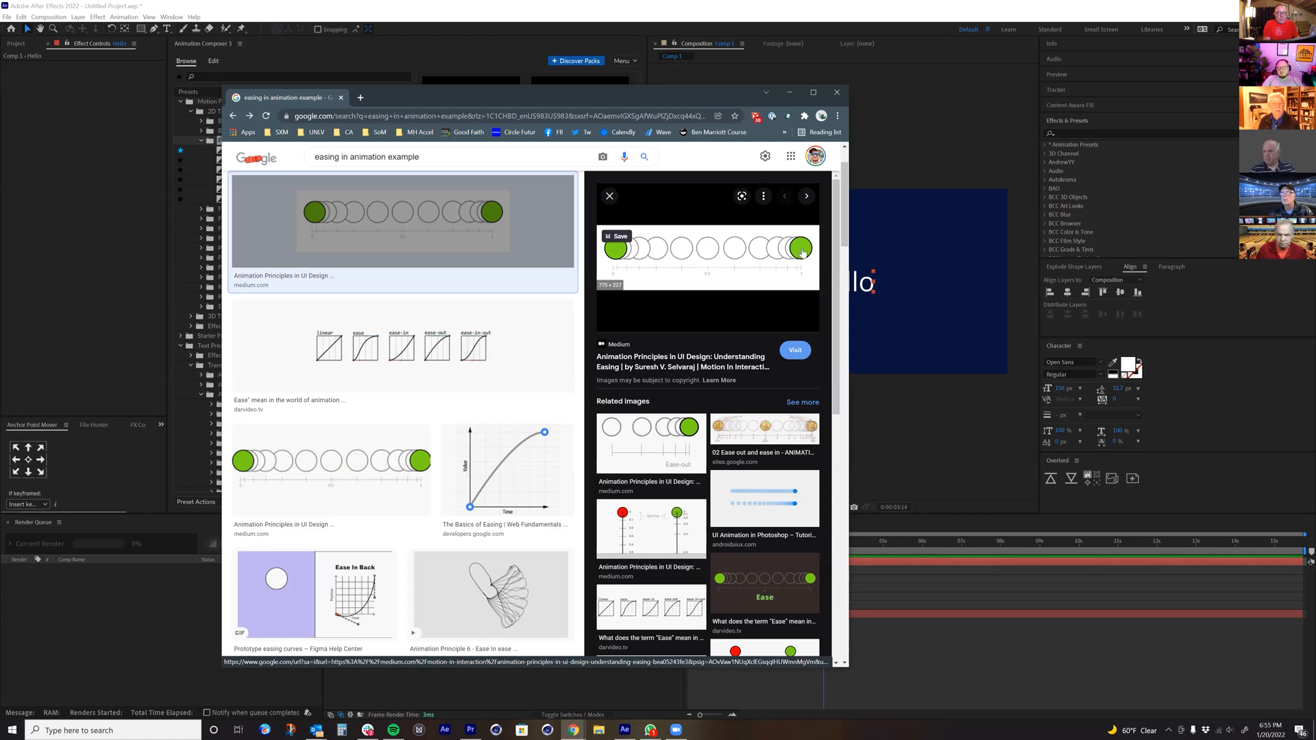
# Step: Examine the "easing in animation example" image results in Chrome and return to After Effects
pyautogui.scroll(-5, 466, 385)
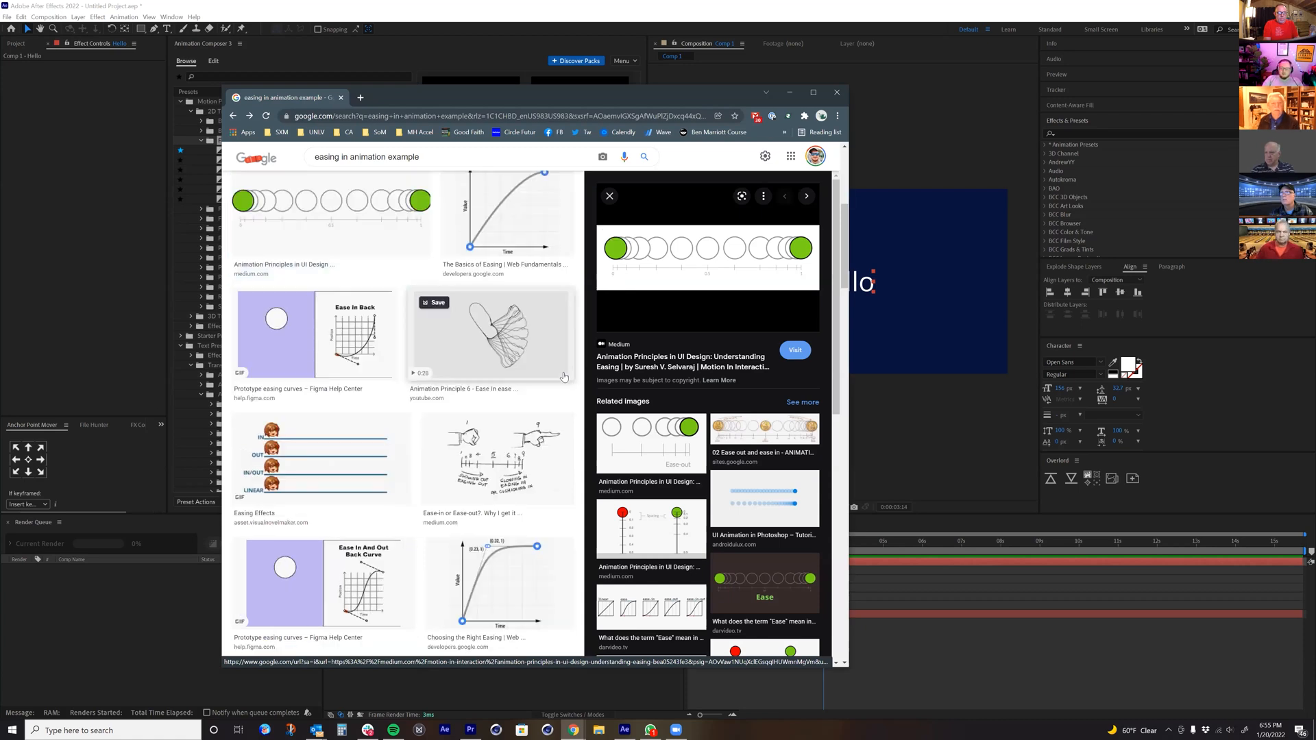
pyautogui.scroll(-3, 465, 385)
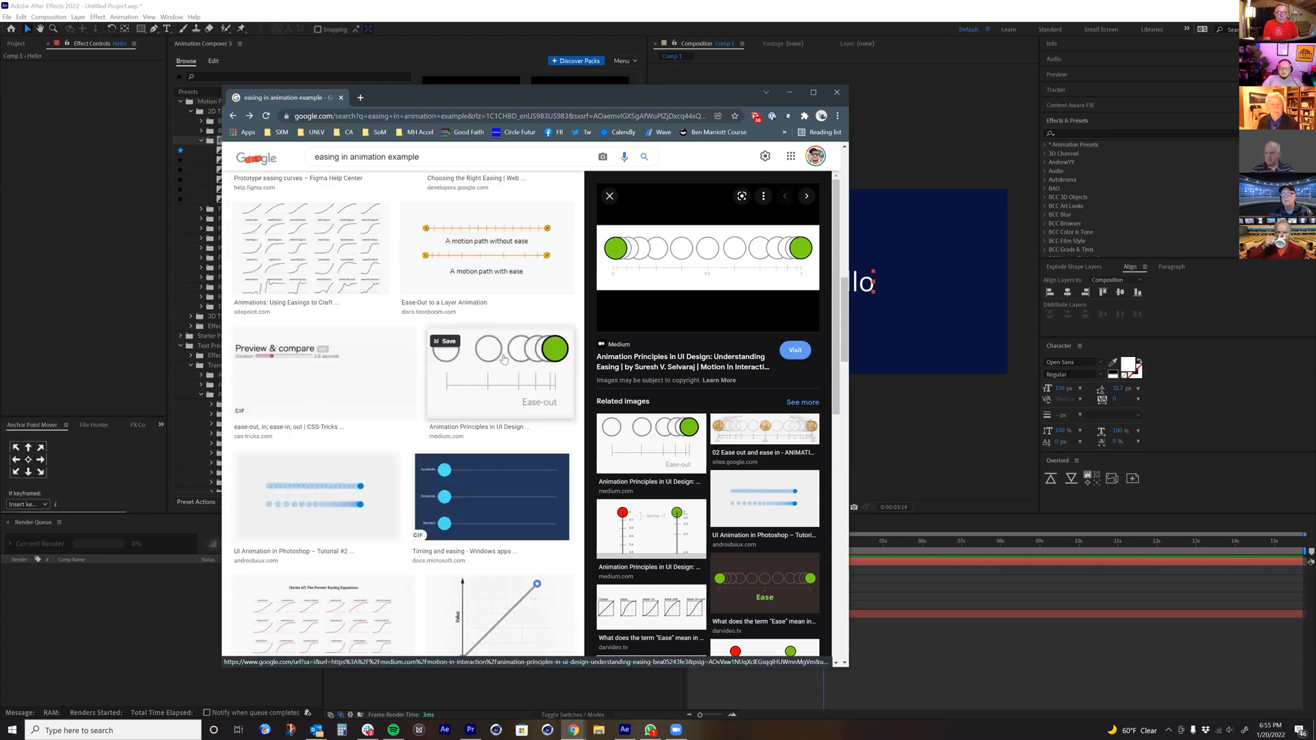
pyautogui.scroll(-3, 579, 349)
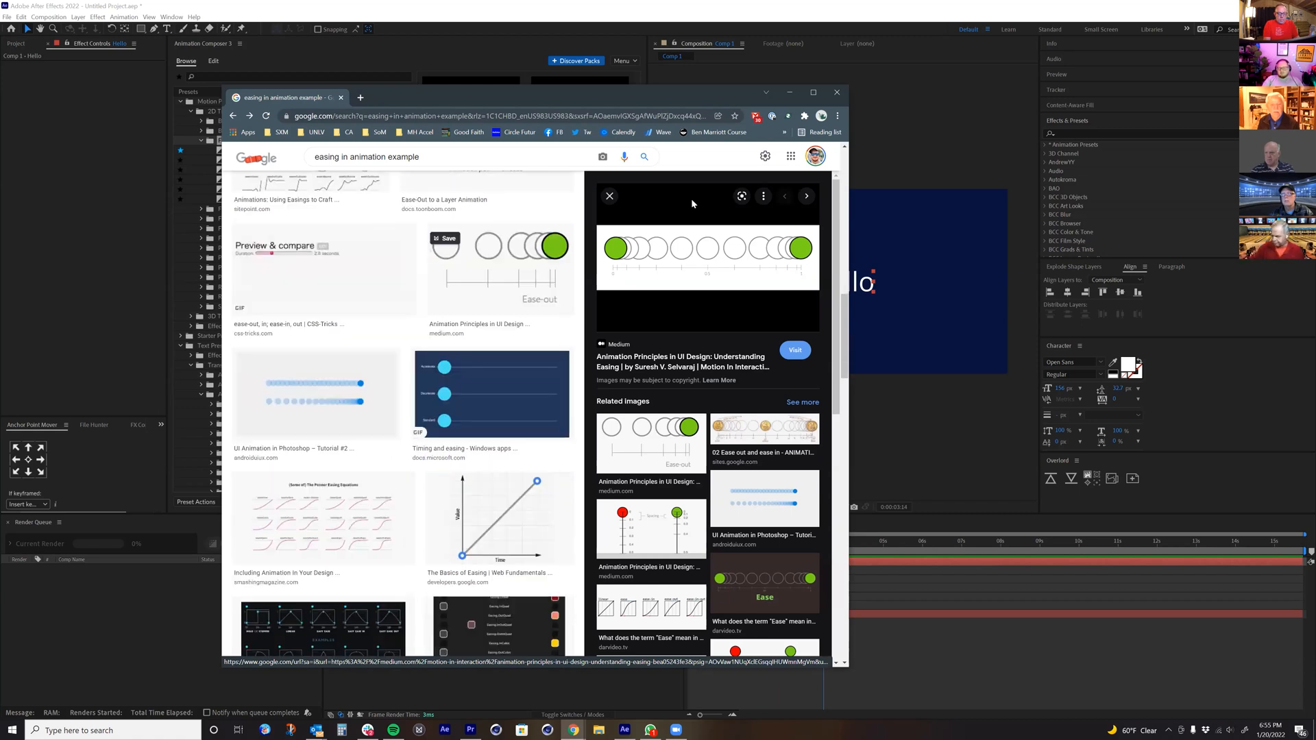
pyautogui.click(788, 95)
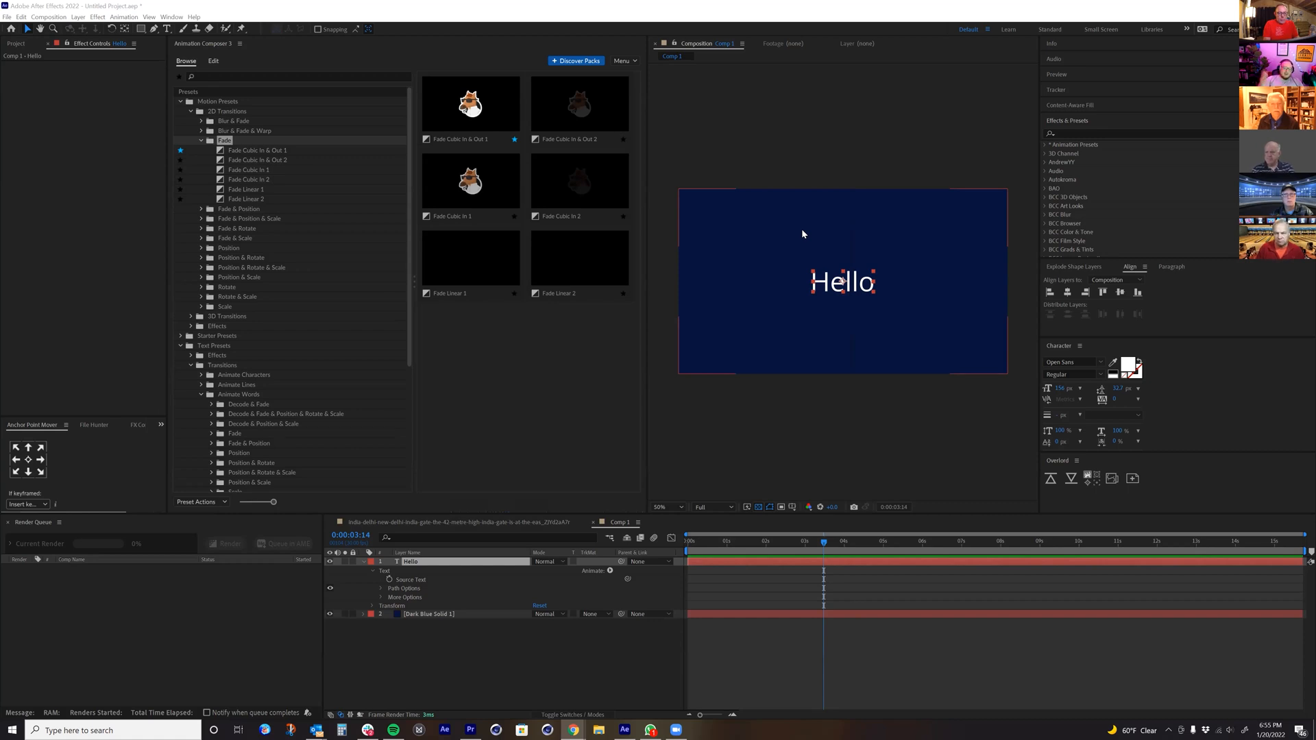
# Step: Compare the preset thumbnails in the Fade folder, such as Fade Cubic In & Out 2 and Fade Cubic In 1
pyautogui.click(565, 93)
pyautogui.click(471, 167)
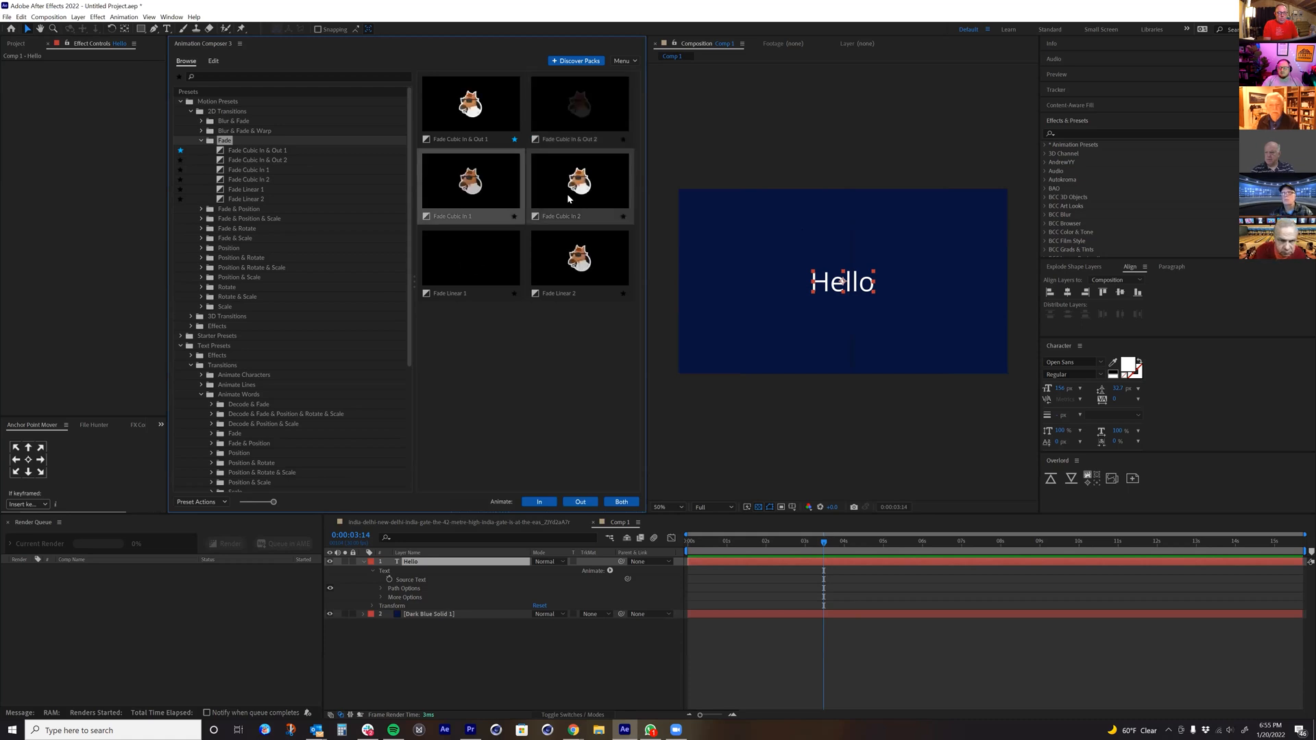
pyautogui.click(548, 355)
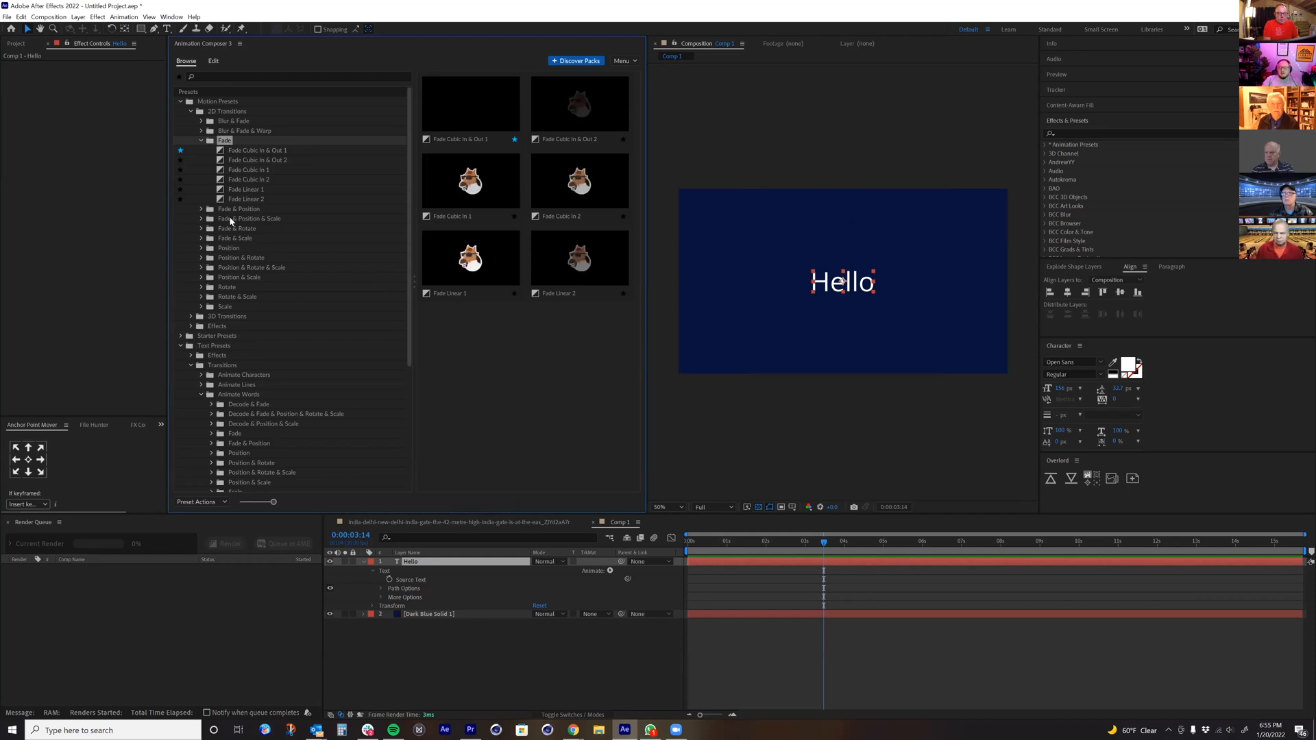
# Step: Apply the Ease In Position 3 - Quint preset from the Position Ease folder to Hello as both In and Out animations
pyautogui.click(199, 248)
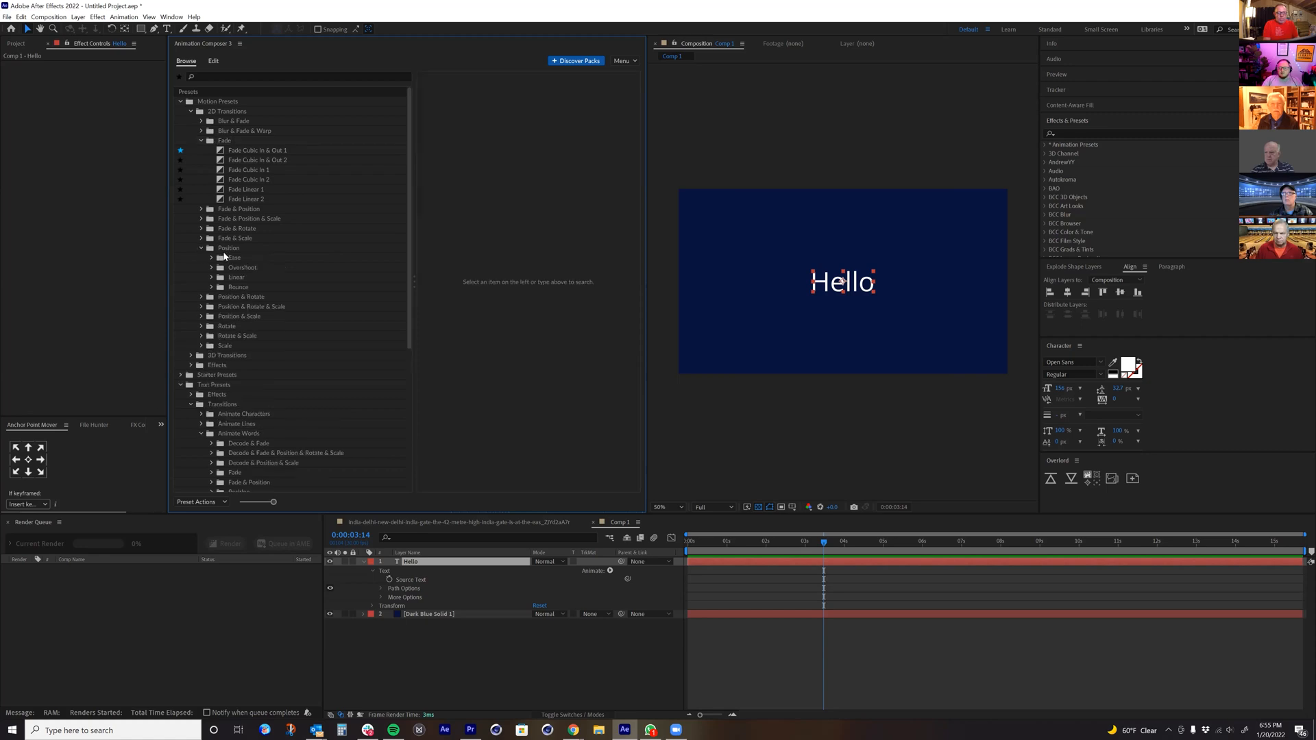
pyautogui.click(210, 258)
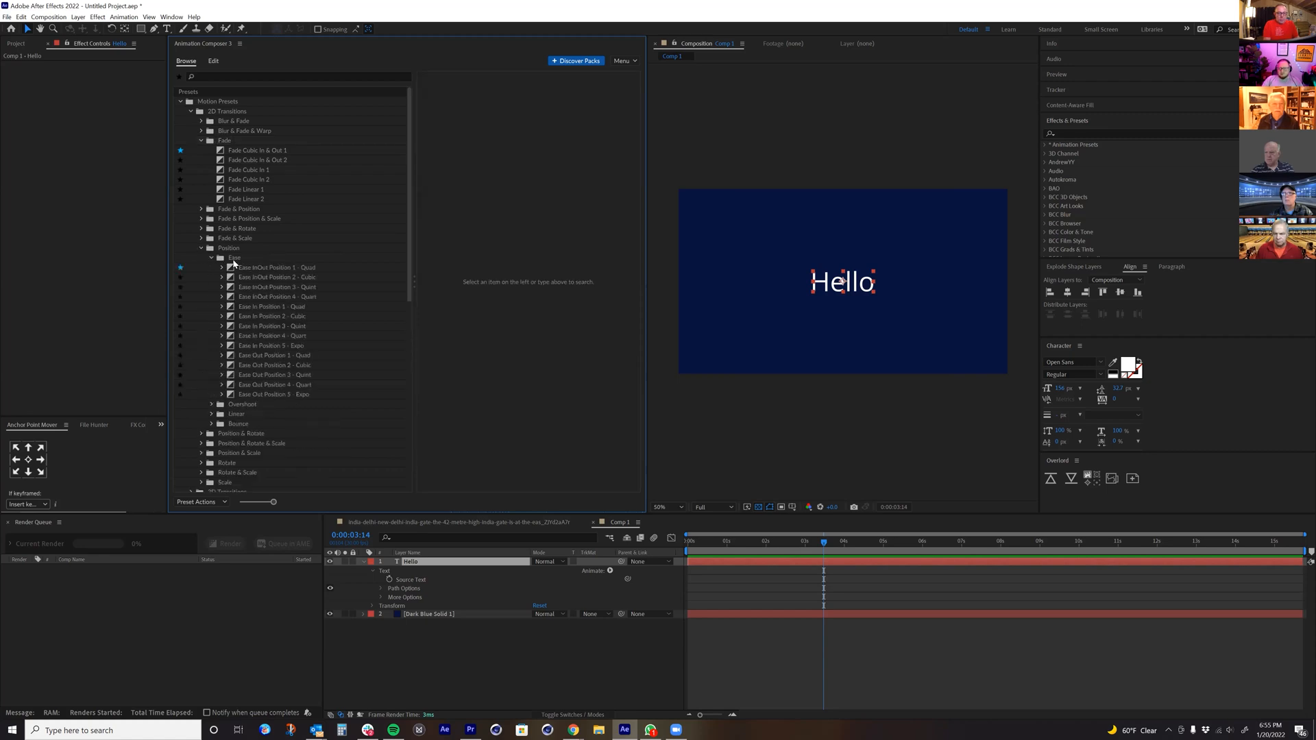
pyautogui.click(233, 258)
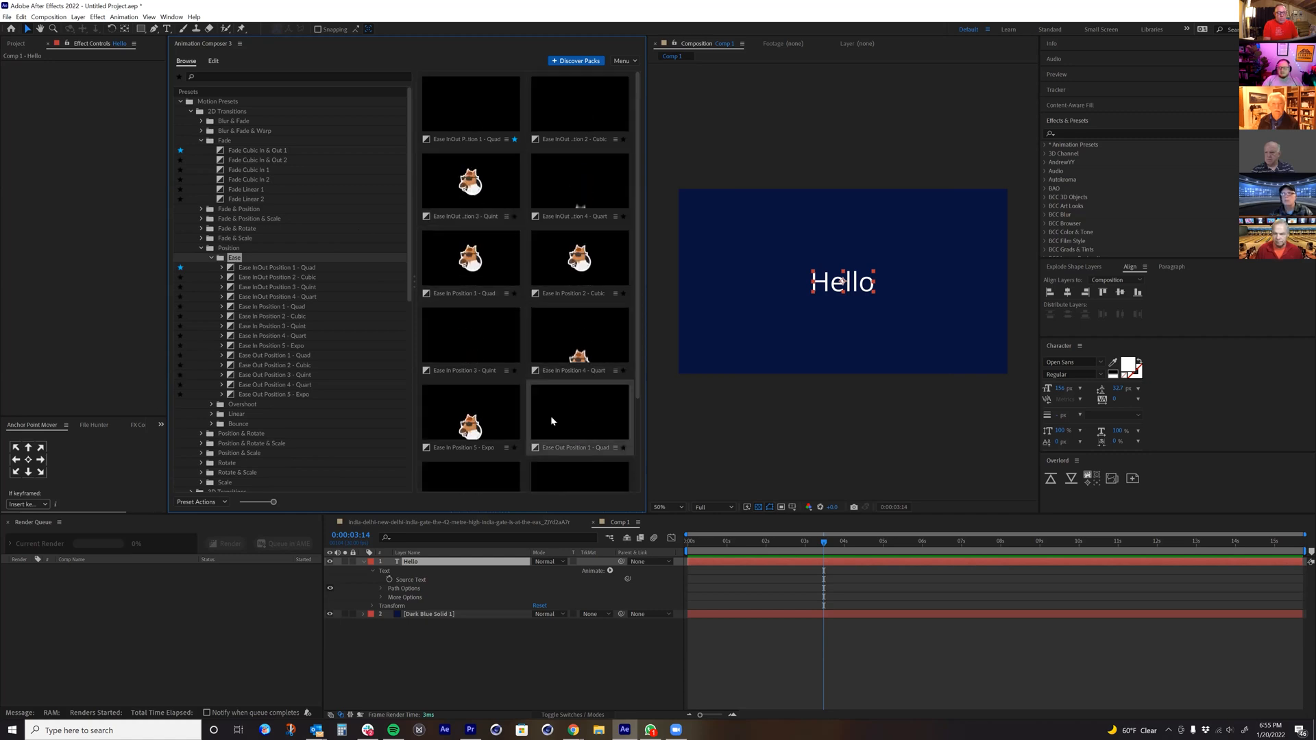
pyautogui.doubleClick(459, 339)
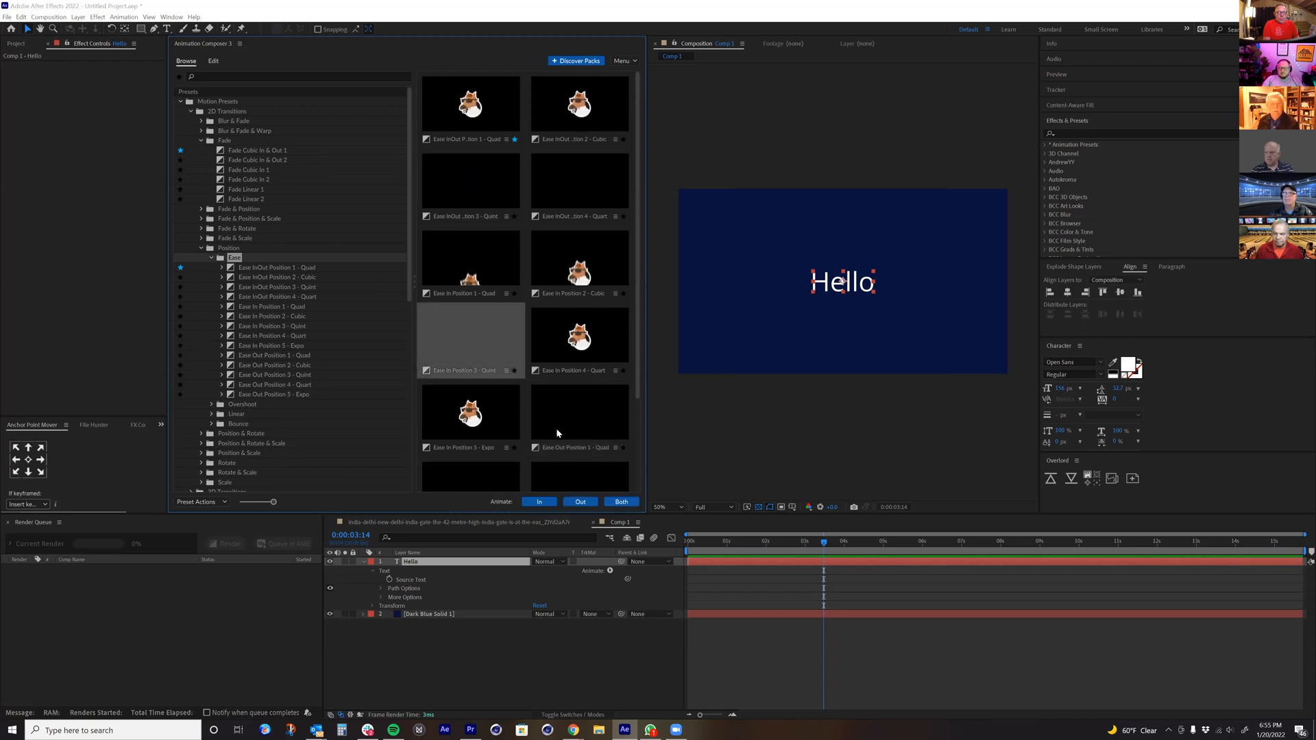
# Step: Preview Hello's In animation from the start and its Out animation from about 14 seconds
pyautogui.click(688, 541)
pyautogui.press('space')
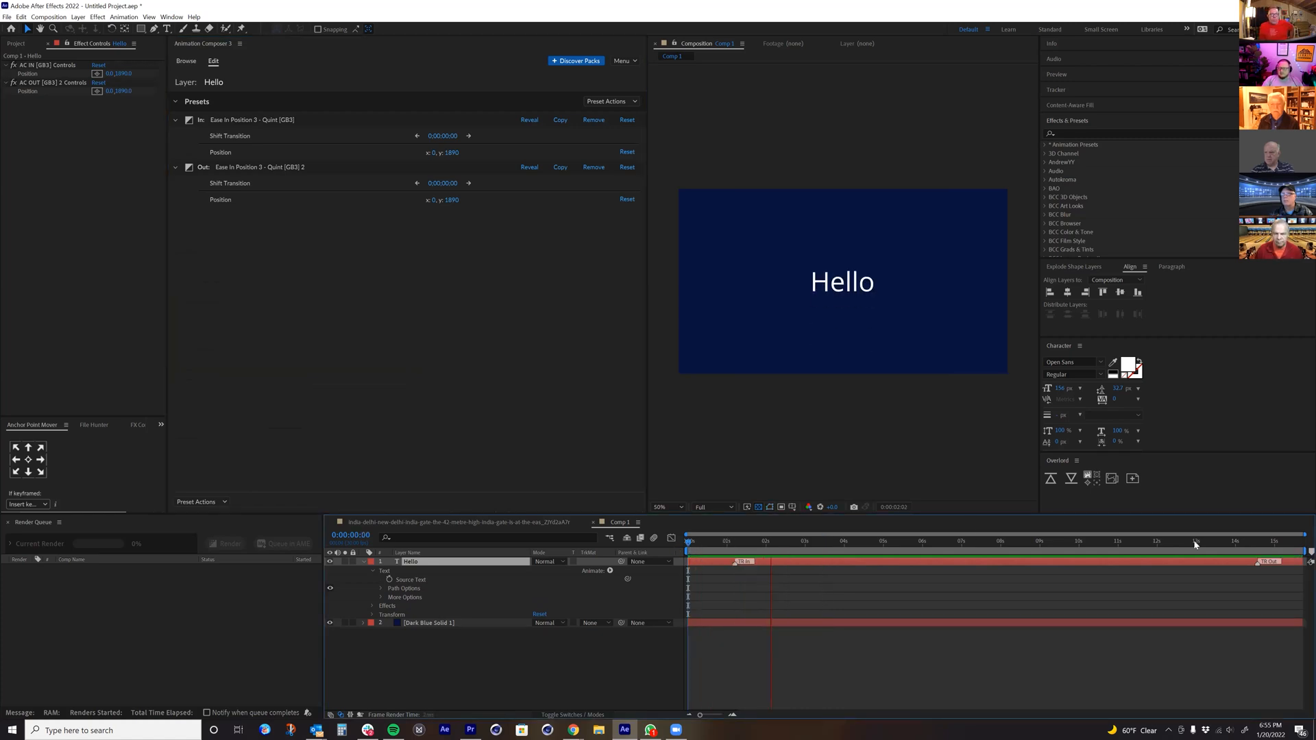
pyautogui.moveTo(1231, 540); pyautogui.dragTo(1245, 542)
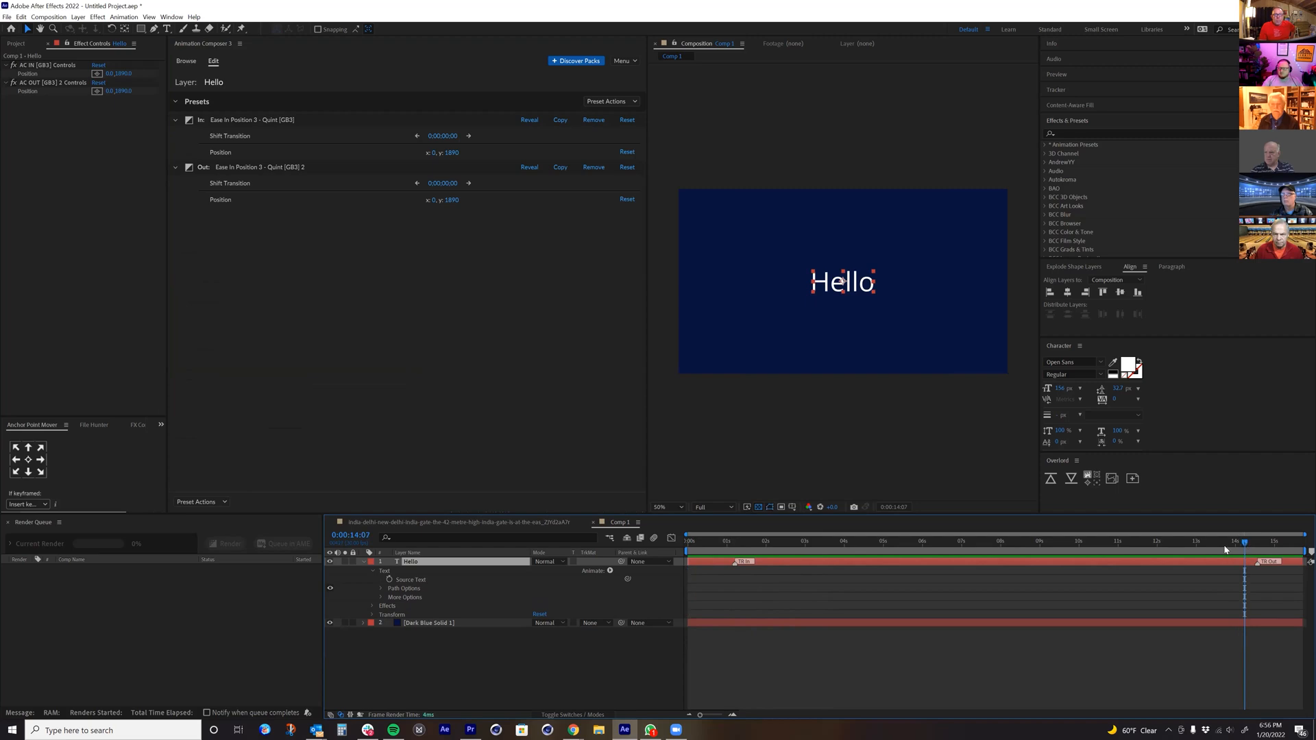
pyautogui.press('space')
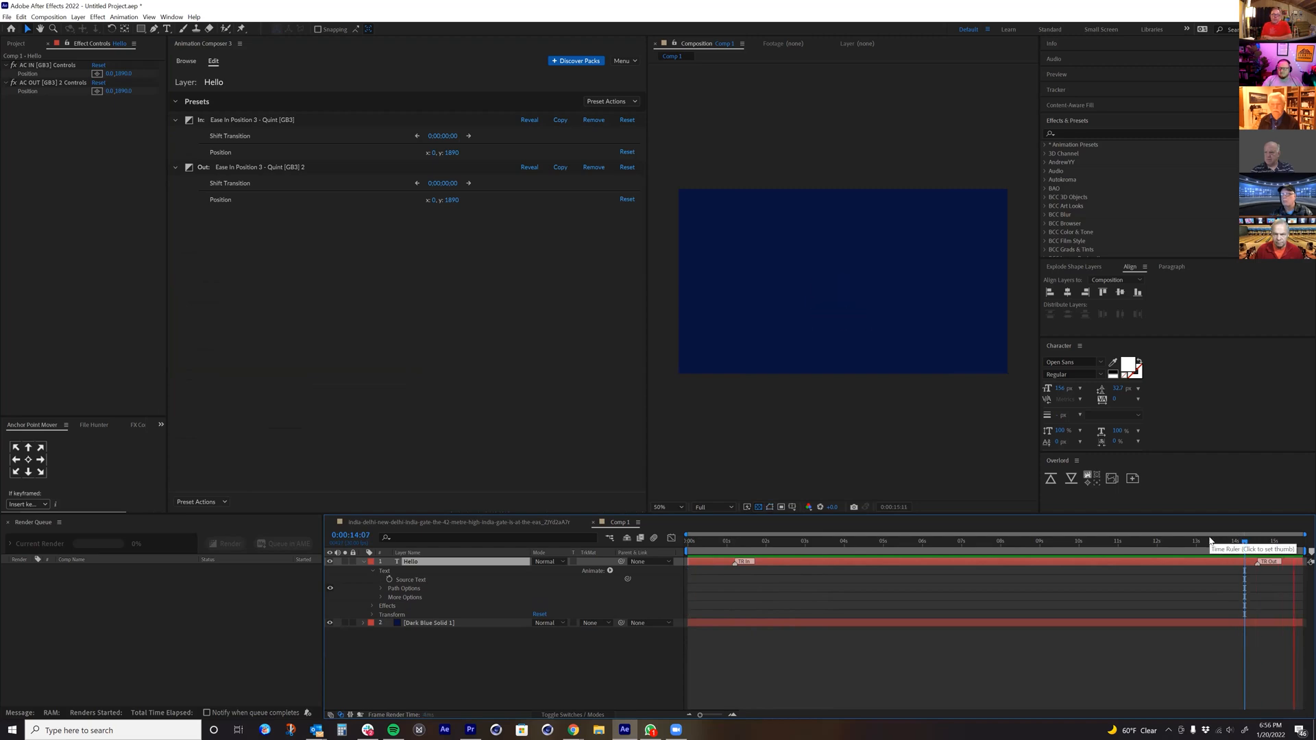
pyautogui.press('space')
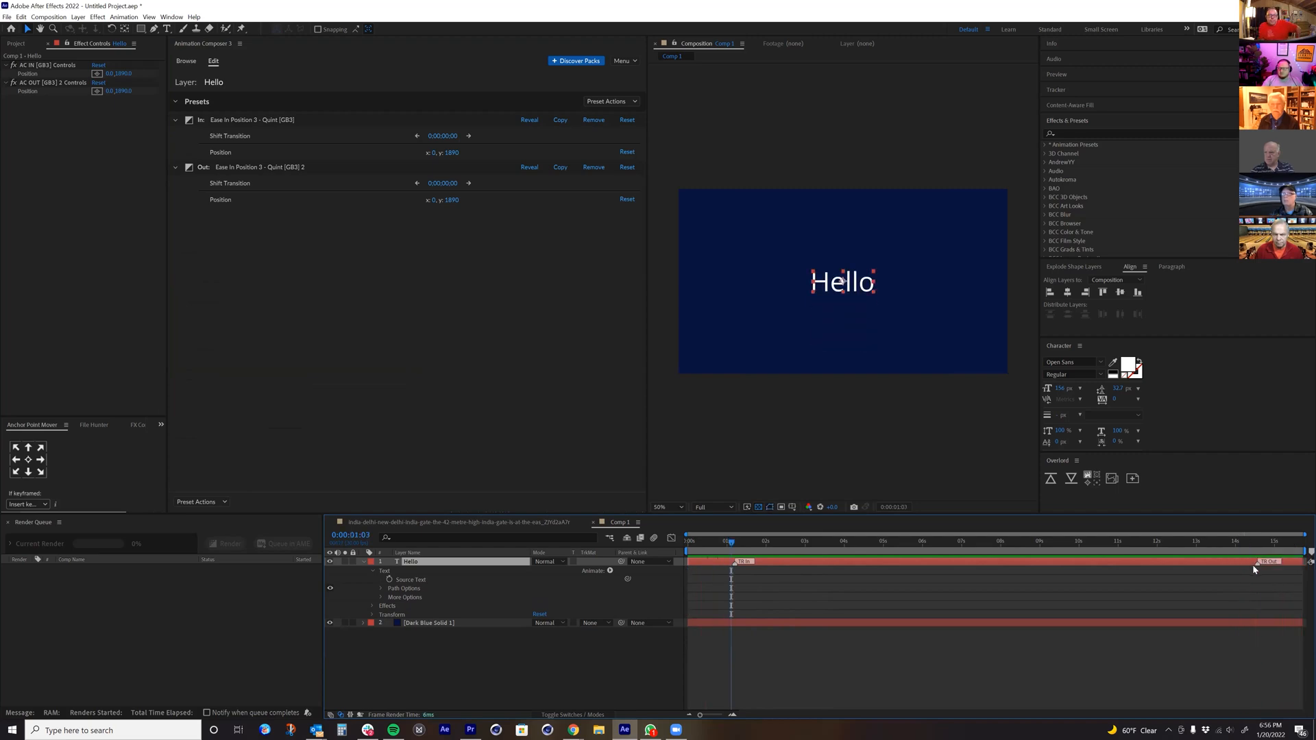
# Step: Trim the Hello layer to end at about 2.6 seconds with its Out marker at about 1.6 seconds, and replay from the start
pyautogui.moveTo(1258, 561); pyautogui.dragTo(749, 561)
pyautogui.moveTo(1301, 563); pyautogui.dragTo(788, 561)
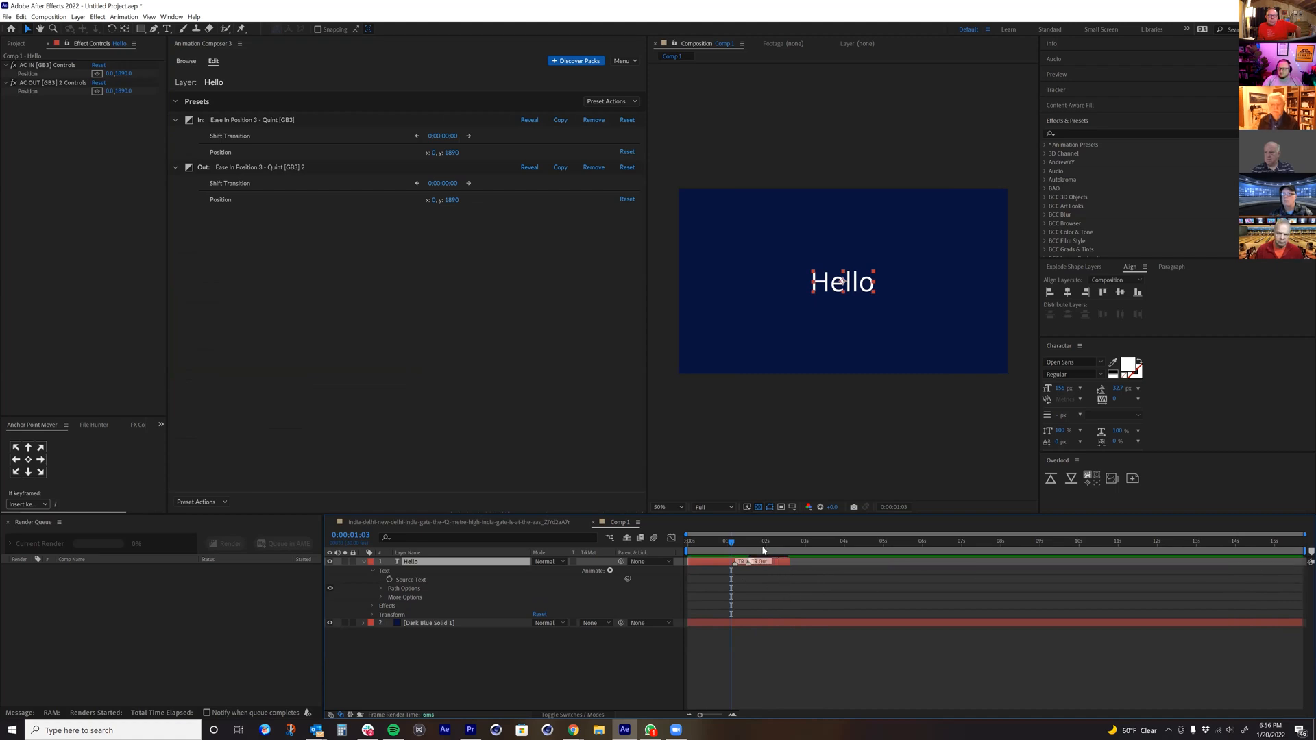
pyautogui.click(722, 541)
pyautogui.moveTo(709, 543); pyautogui.dragTo(666, 543)
pyautogui.press('space')
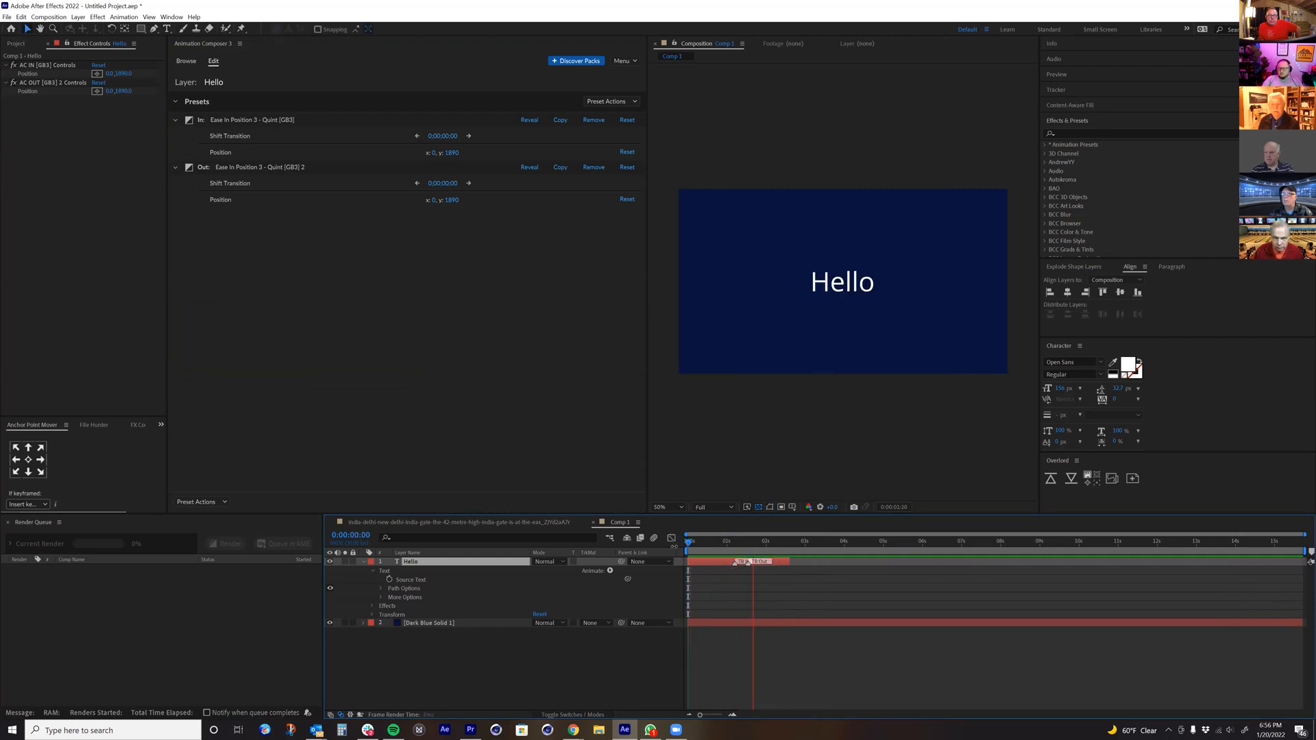
# Step: Undo the Hello layer's trim and position presets, and trim the layer to end at about 5 seconds
pyautogui.press('space')
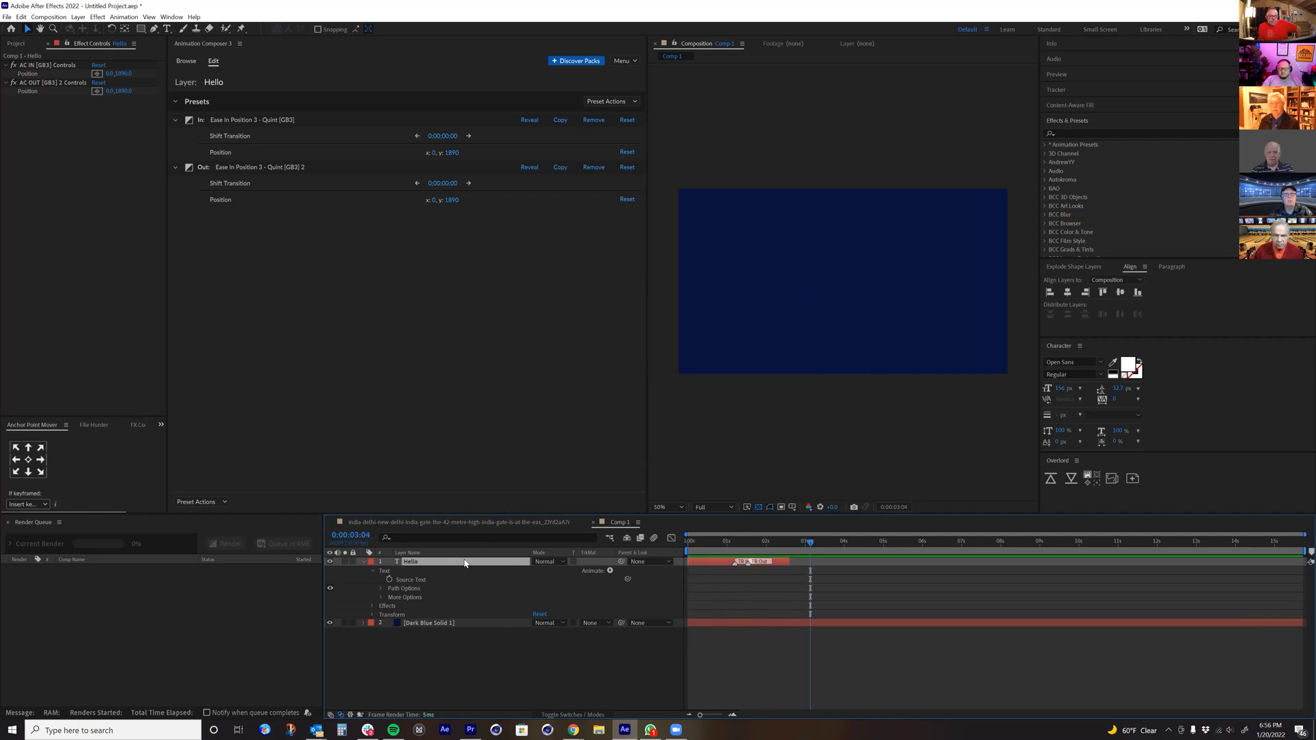
pyautogui.hotkey('ctrl', 'z')
pyautogui.hotkey('ctrl', 'z')
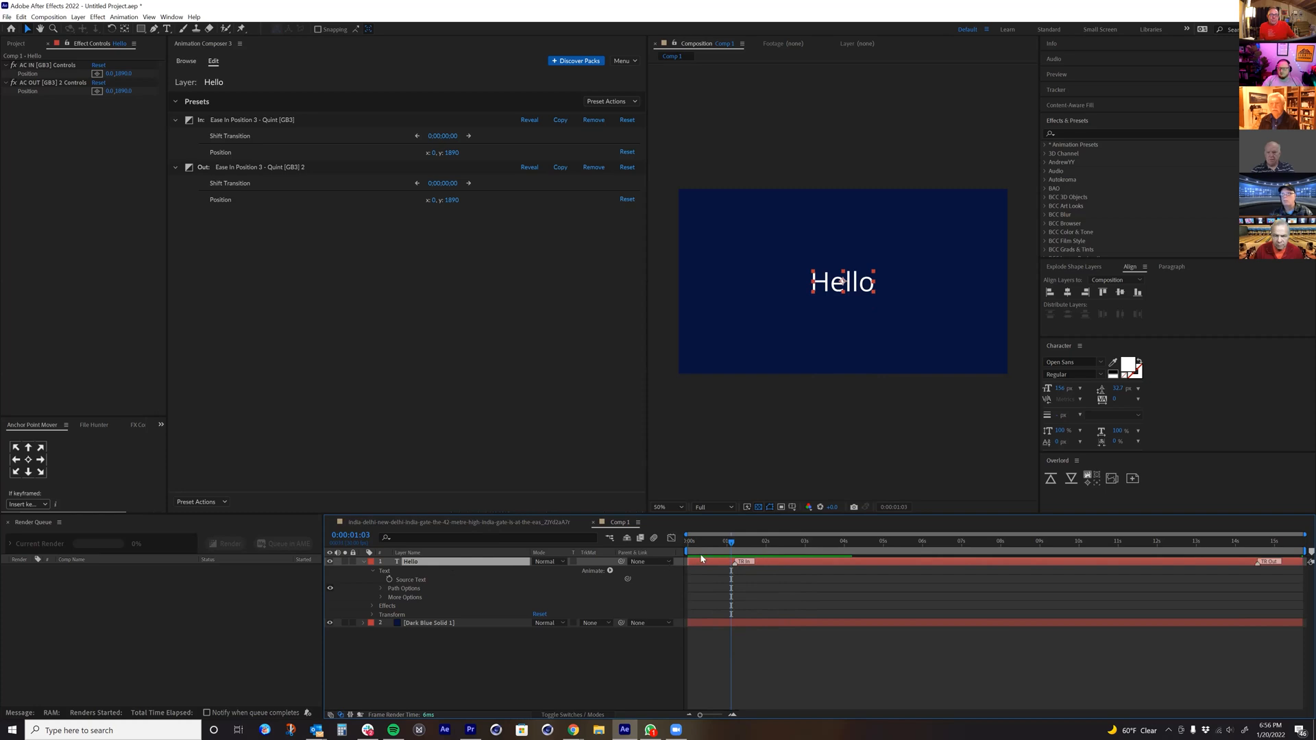
pyautogui.hotkey('ctrl', 'z')
pyautogui.moveTo(744, 543); pyautogui.dragTo(882, 555)
pyautogui.hotkey('alt', ']')
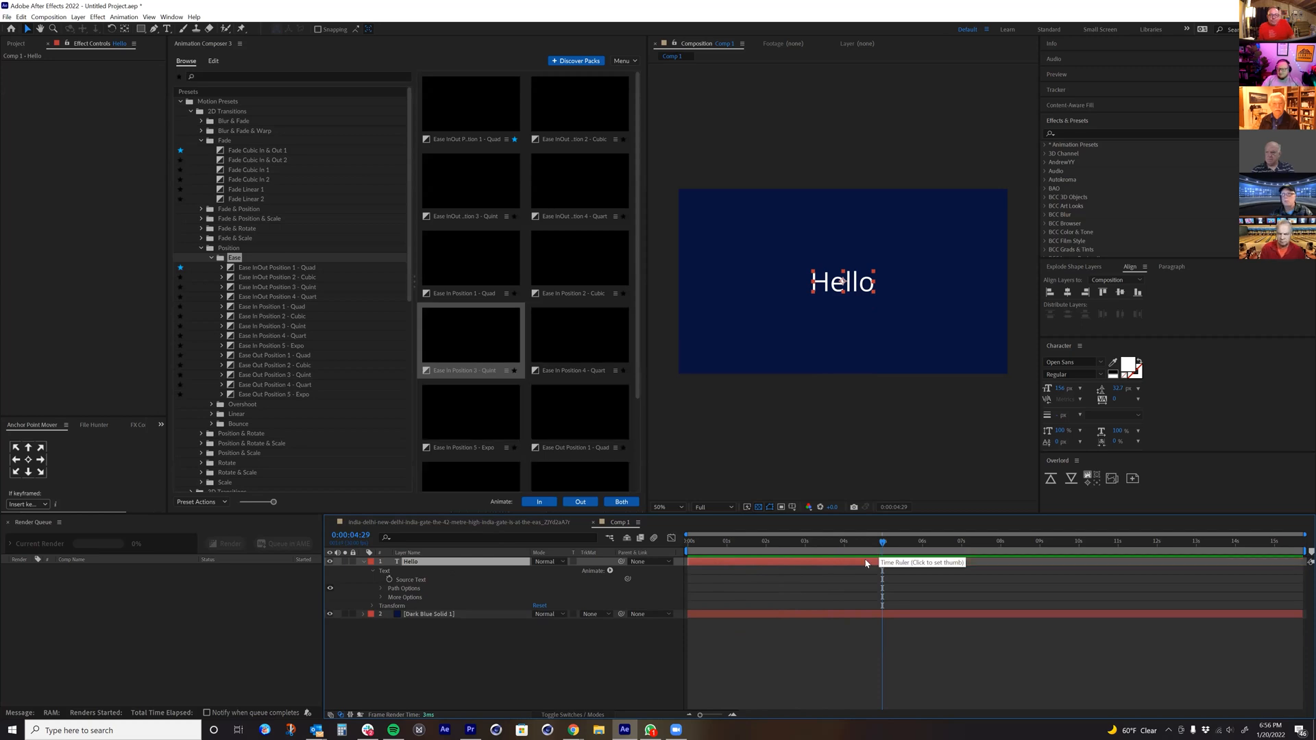
# Step: Apply Ease In Position 3 - Quint to Hello as both In and Out, play it from near the start, and undo it
pyautogui.doubleClick(494, 336)
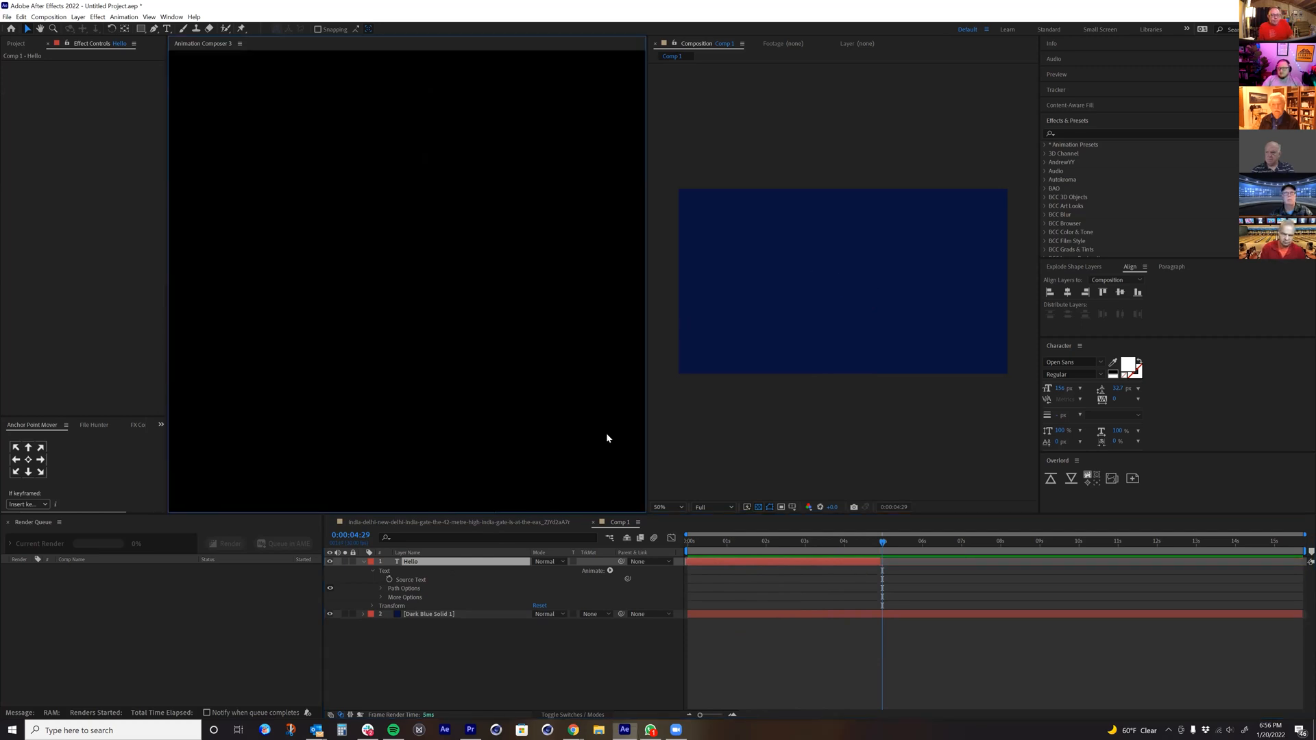
pyautogui.moveTo(734, 541); pyautogui.dragTo(691, 548)
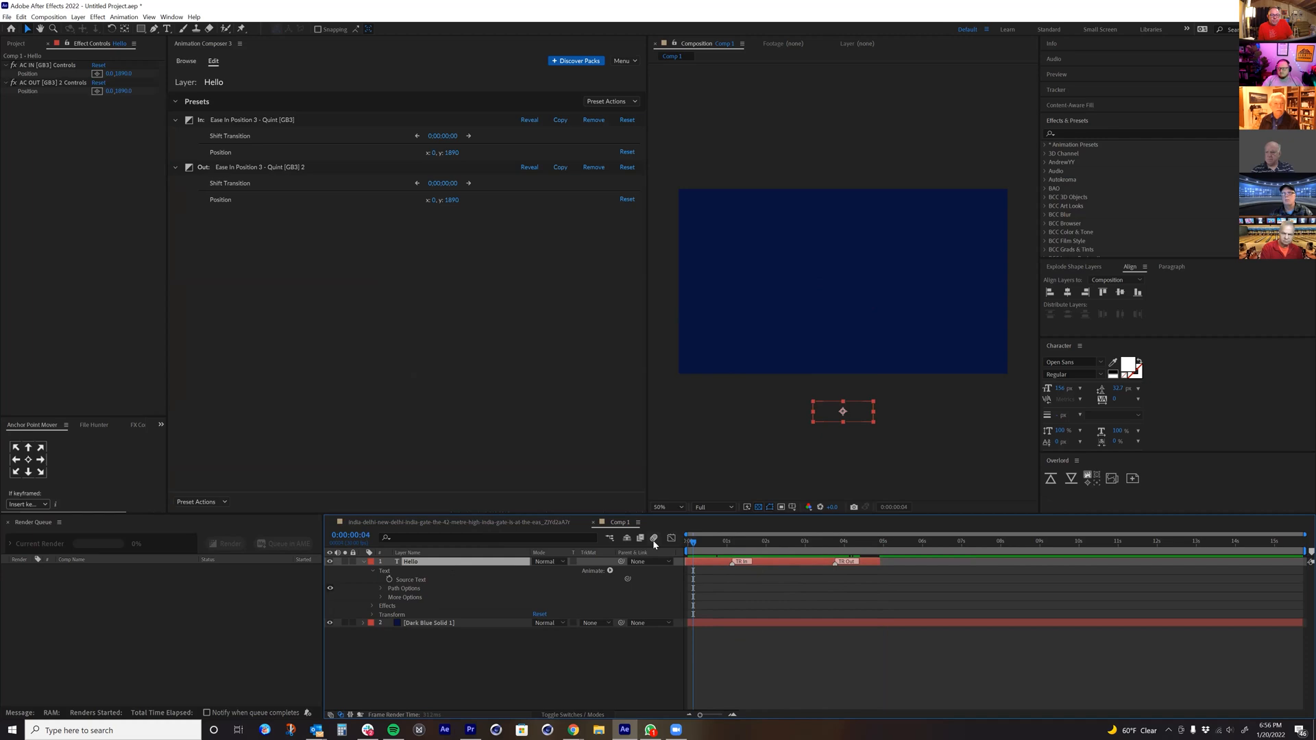
pyautogui.press('space')
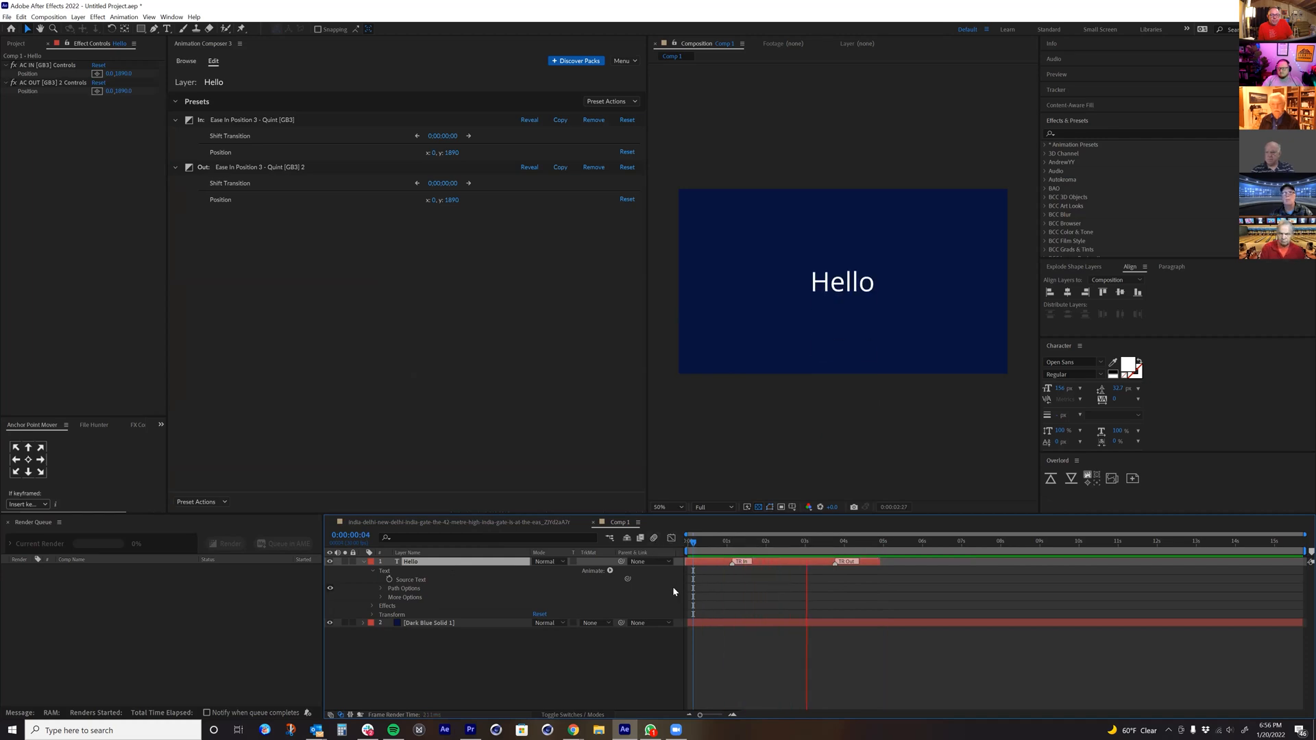
pyautogui.press('space')
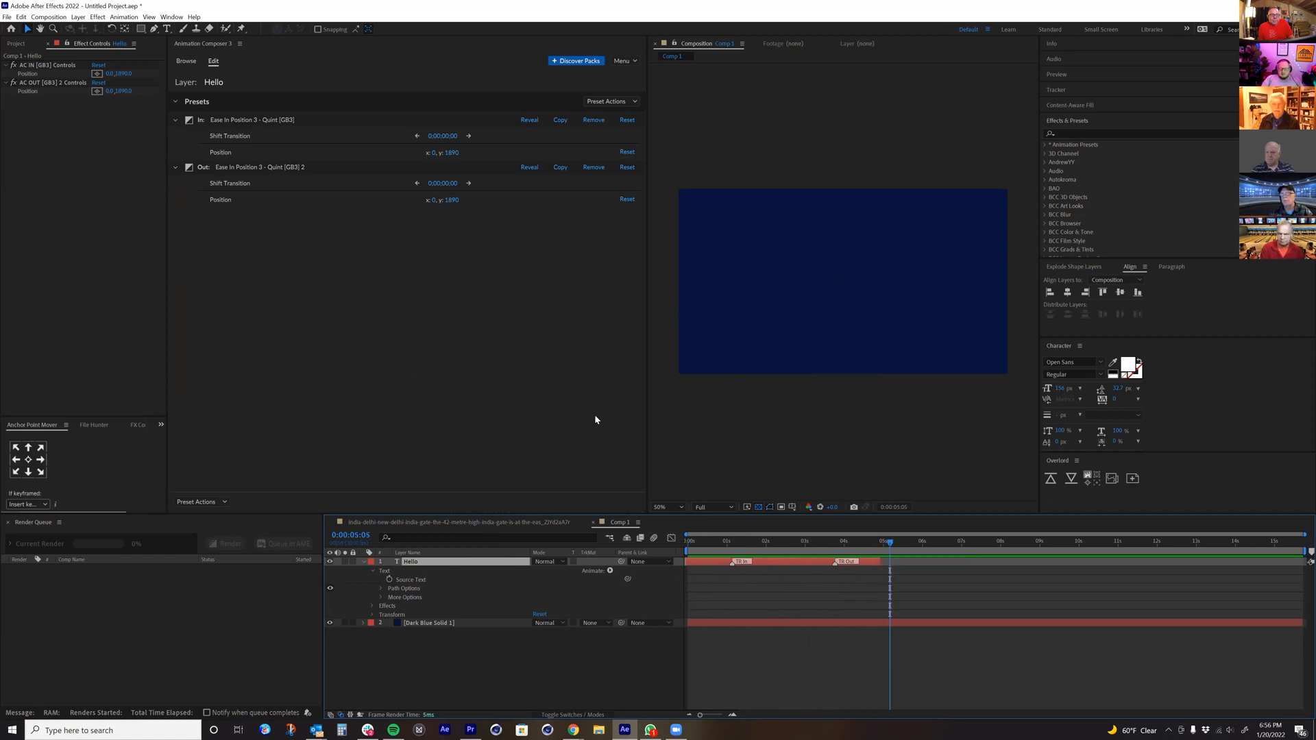
pyautogui.hotkey('ctrl', 'z')
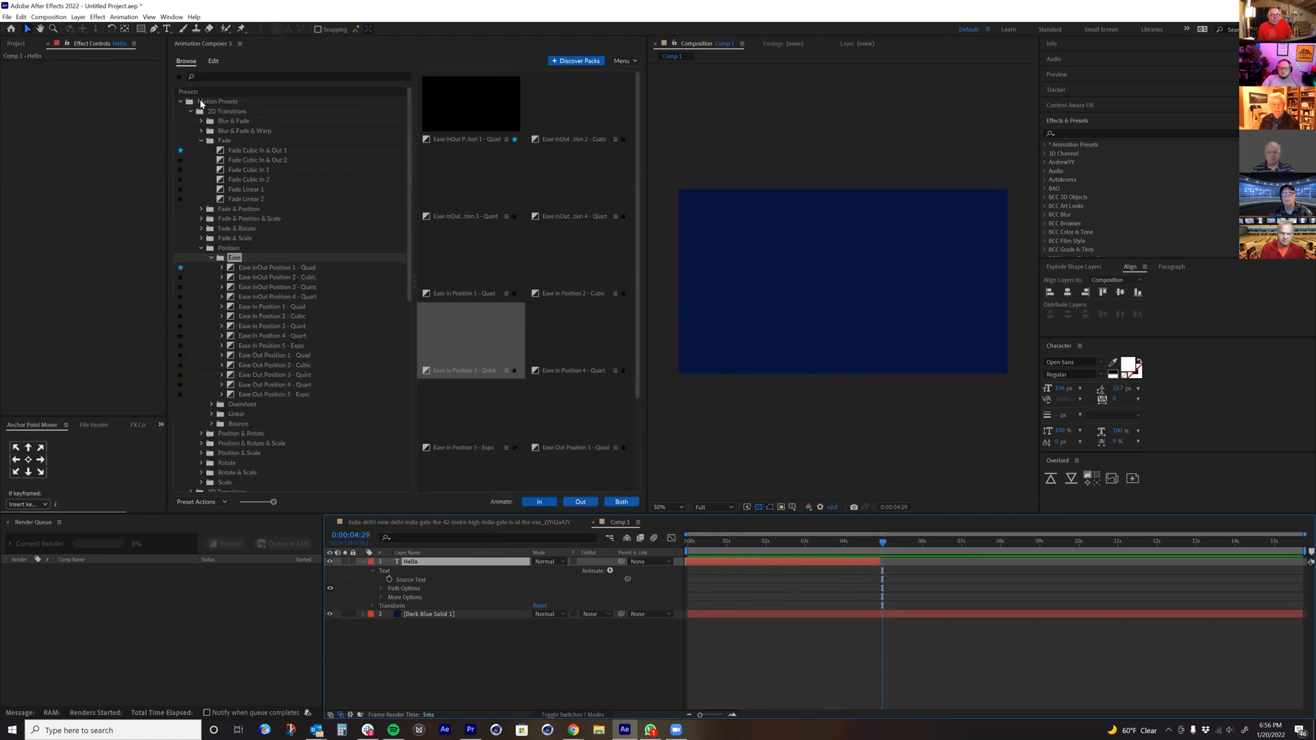
# Step: Apply Ease Fade & Rotate Around Anchor Point 1 from the 3D Transitions as Hello's In animation, converting the layer to 3D
pyautogui.click(190, 111)
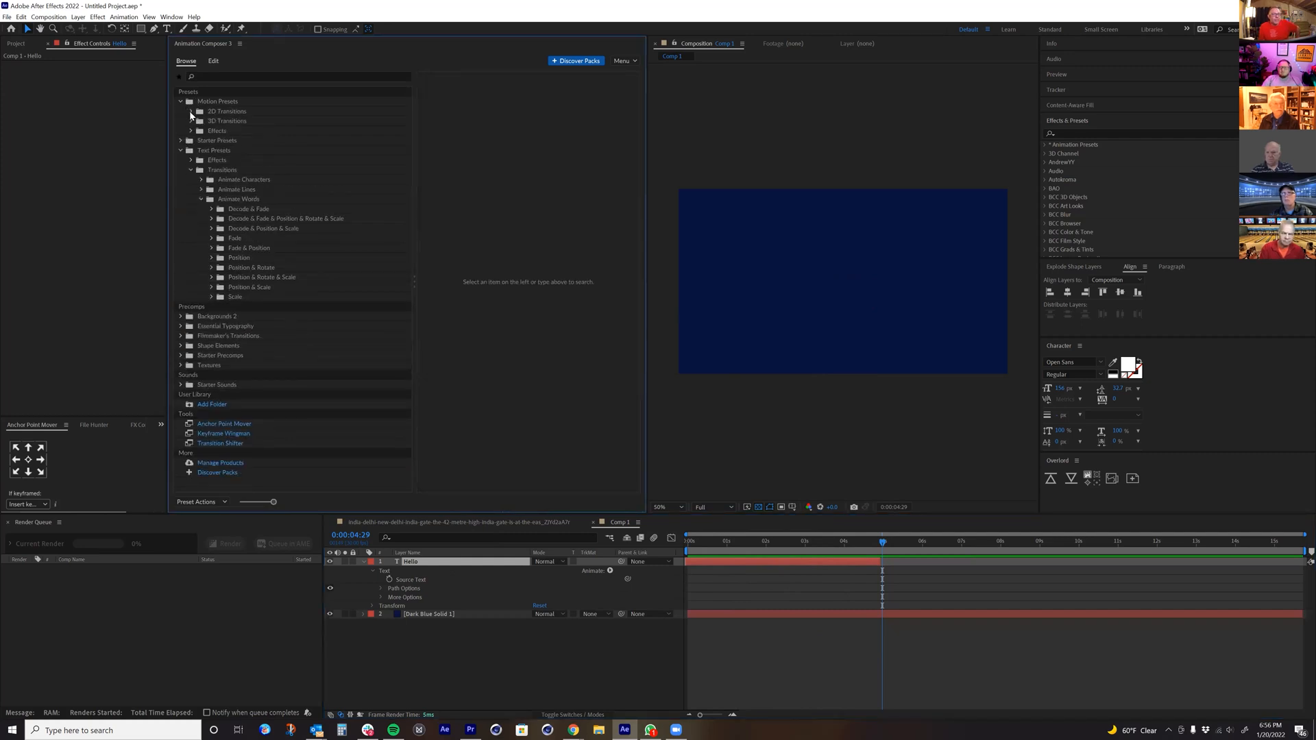
pyautogui.click(190, 112)
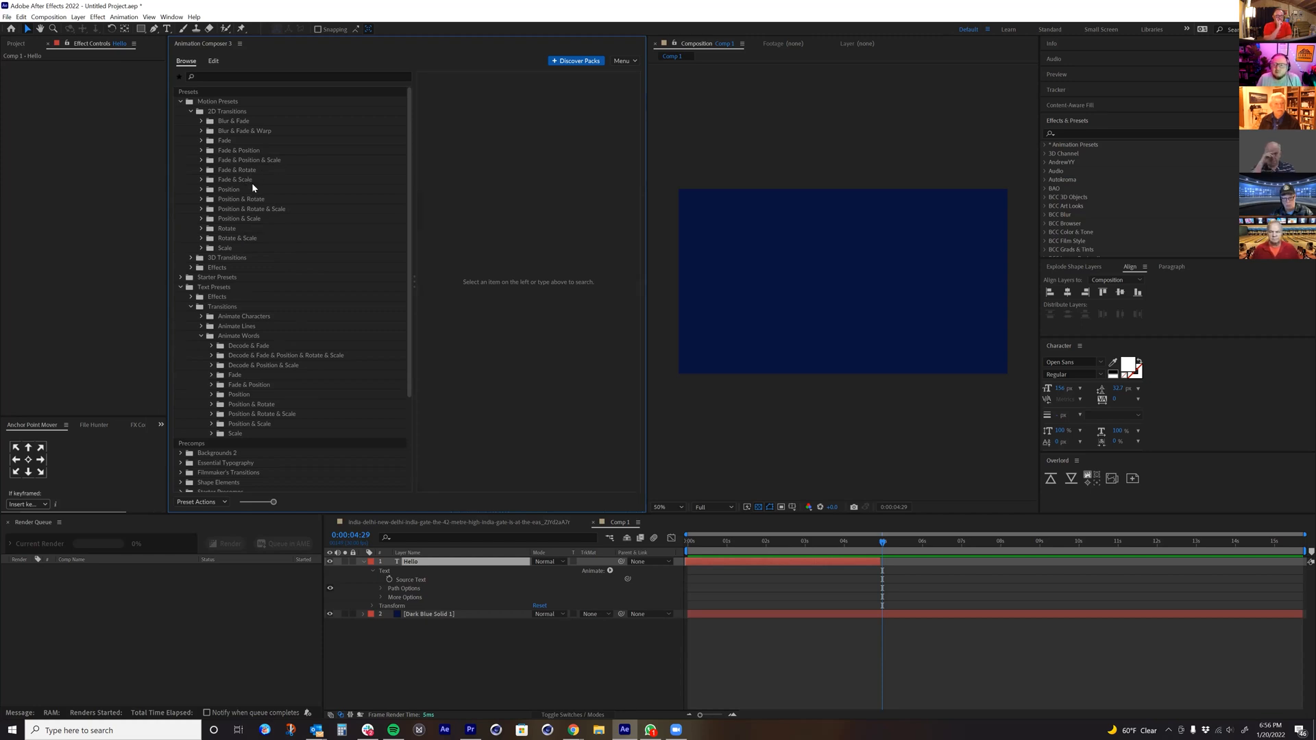
pyautogui.click(190, 258)
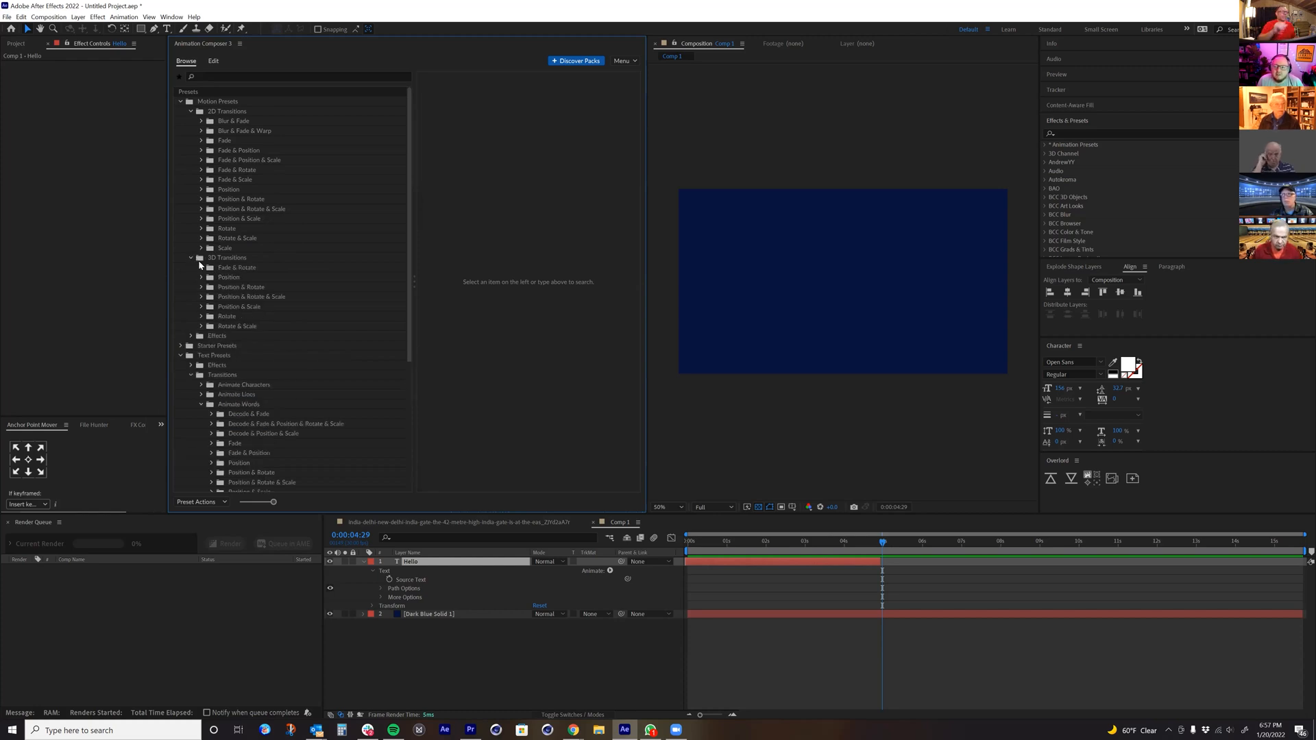
pyautogui.click(201, 267)
pyautogui.click(245, 277)
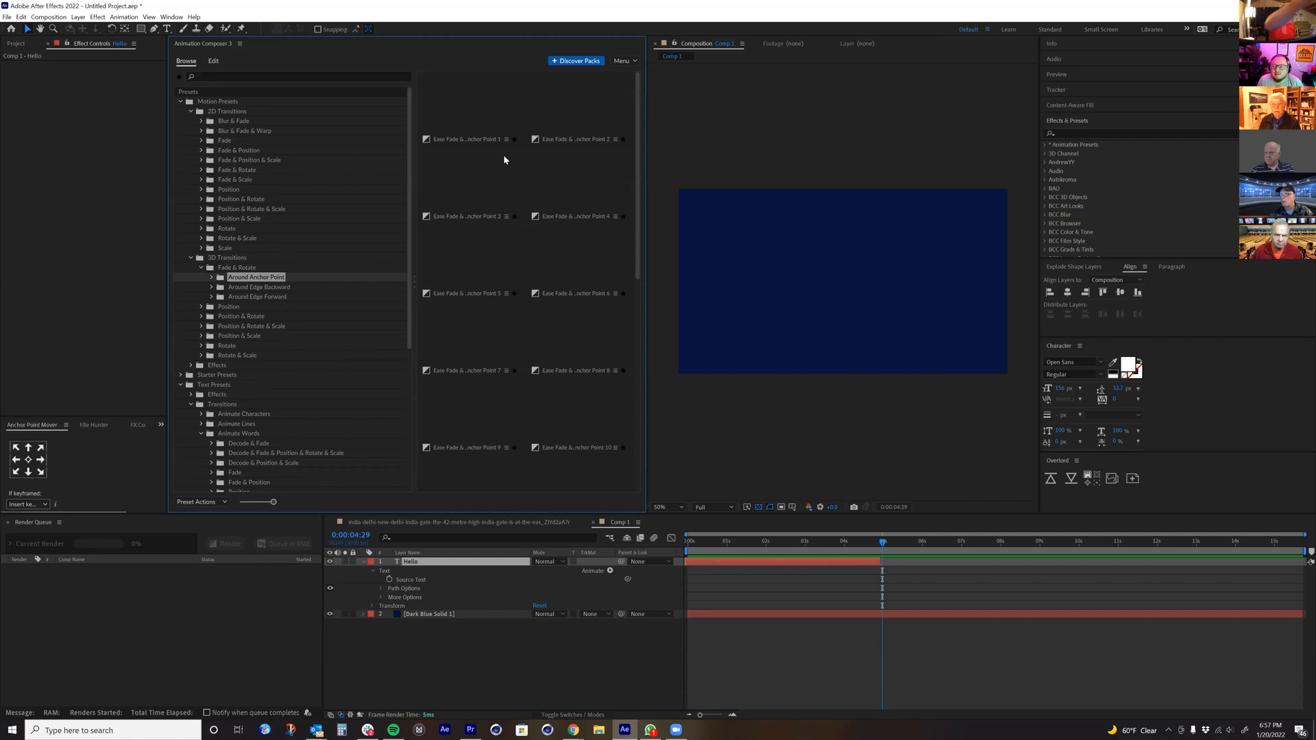
pyautogui.click(478, 107)
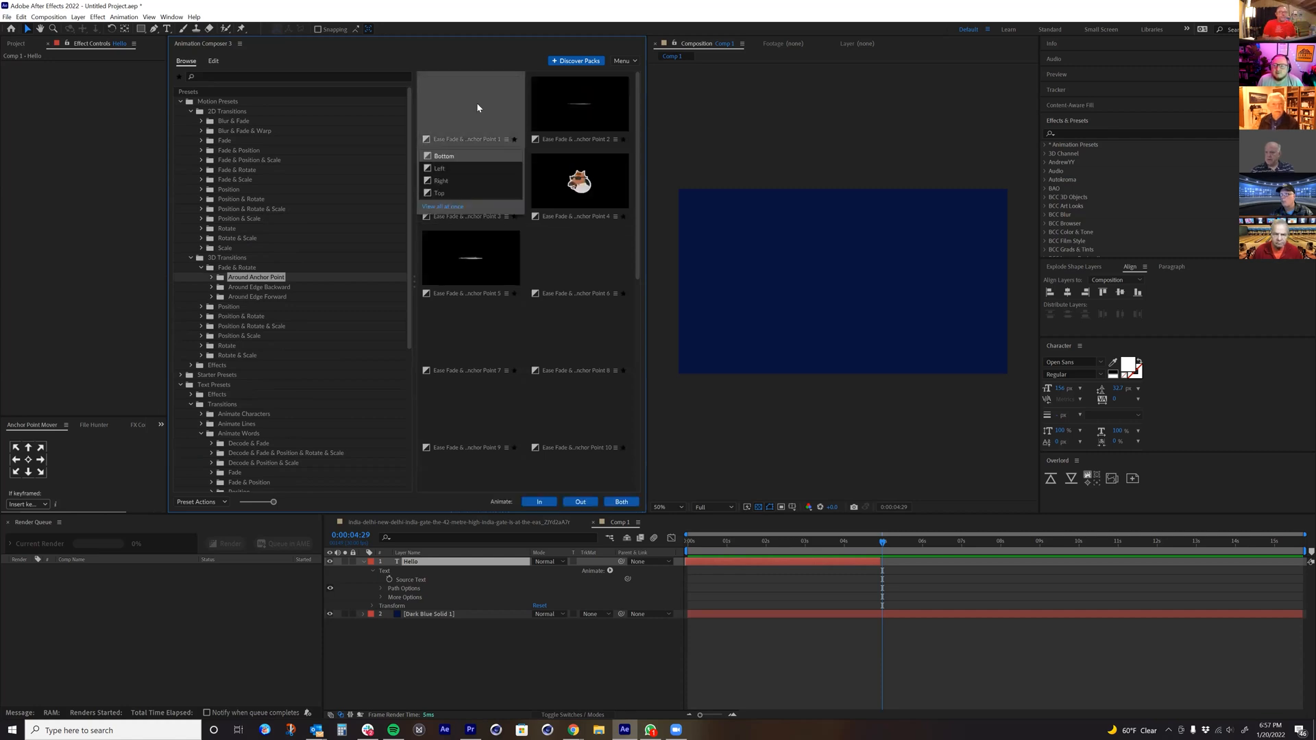
pyautogui.click(539, 502)
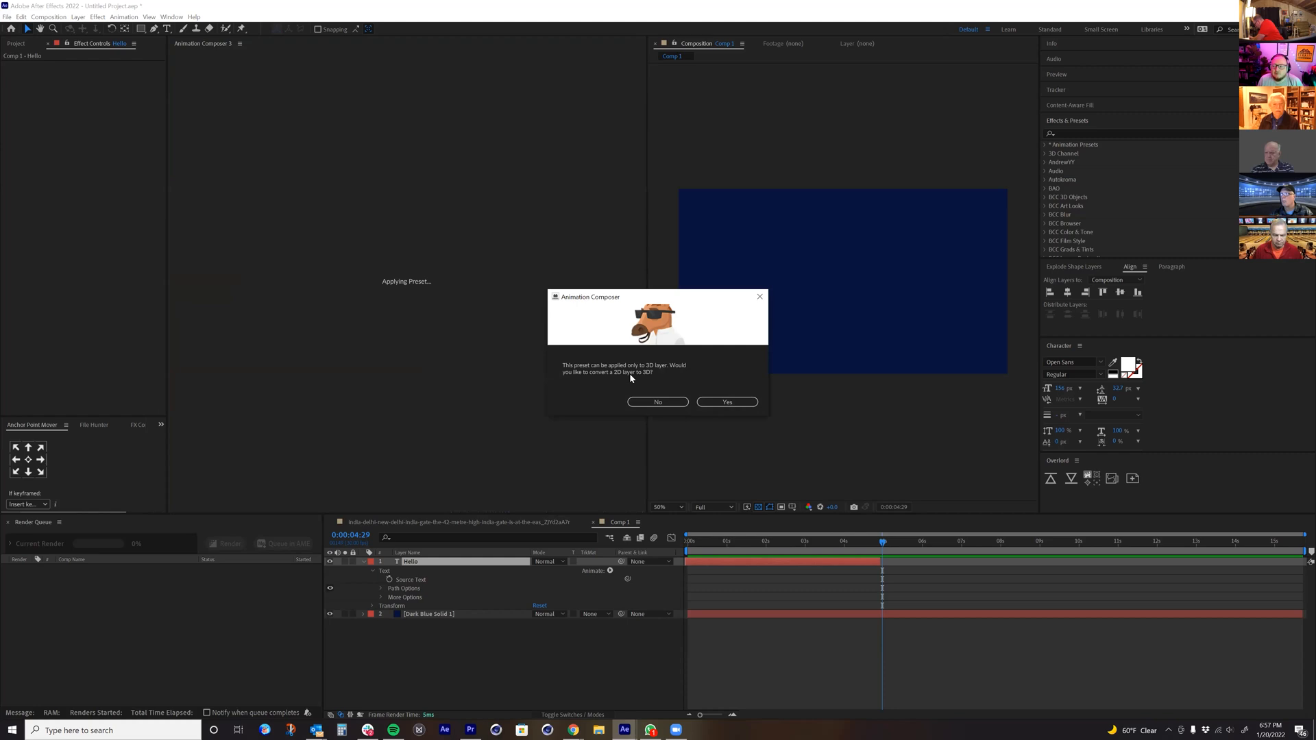
pyautogui.click(717, 402)
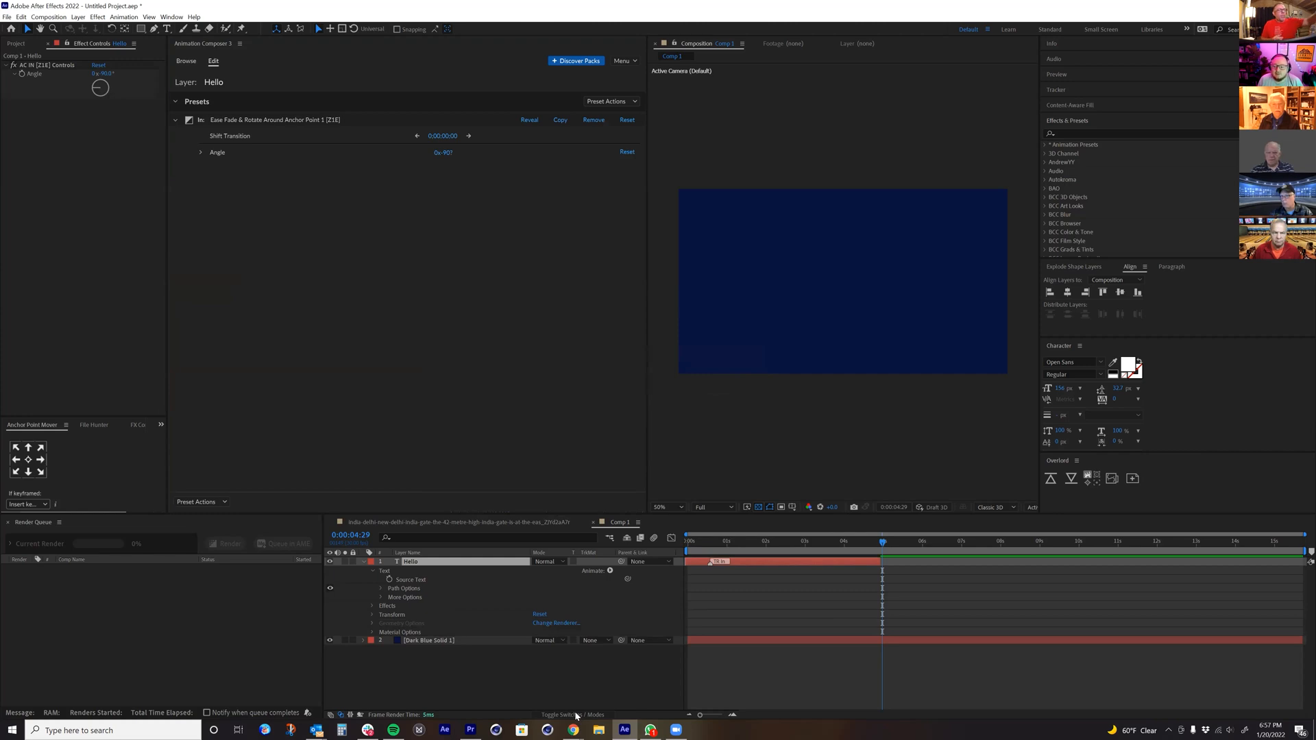
# Step: Show the layer switches and preview Hello's rotating In animation from the start
pyautogui.click(572, 715)
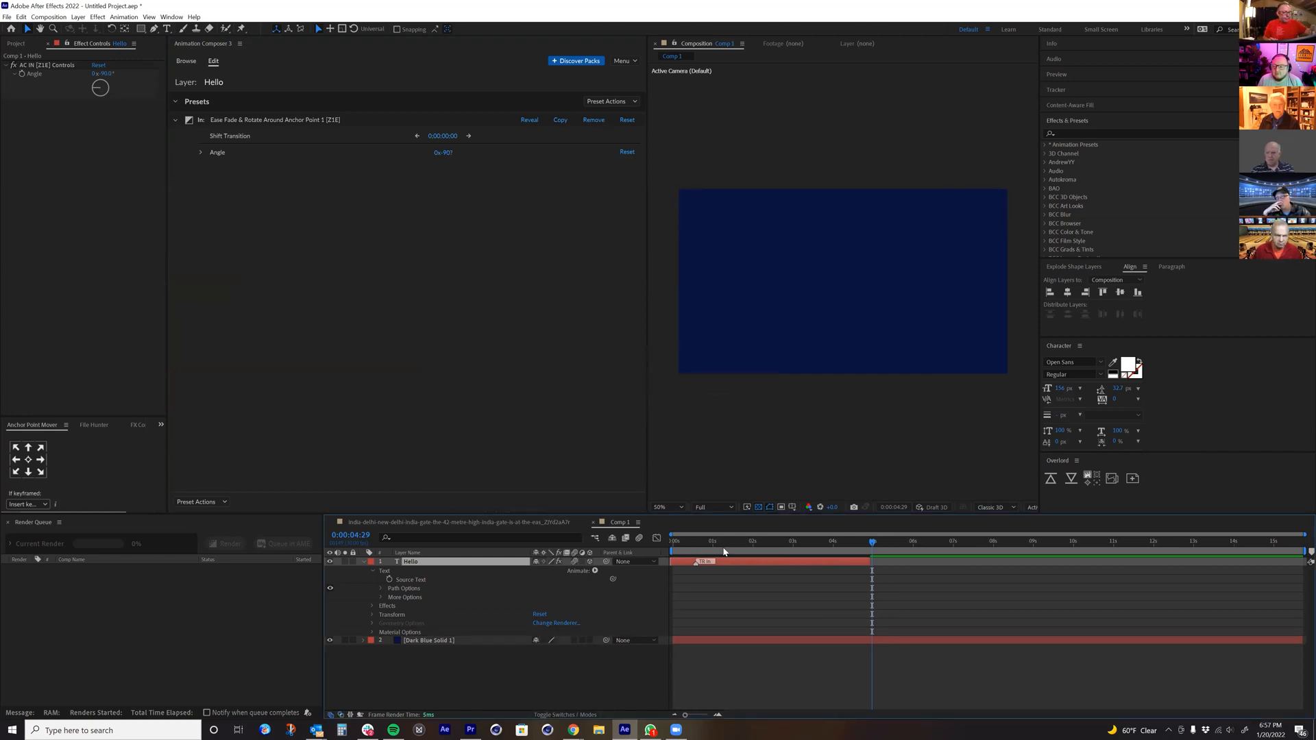
pyautogui.moveTo(717, 544); pyautogui.dragTo(625, 539)
pyautogui.press('space')
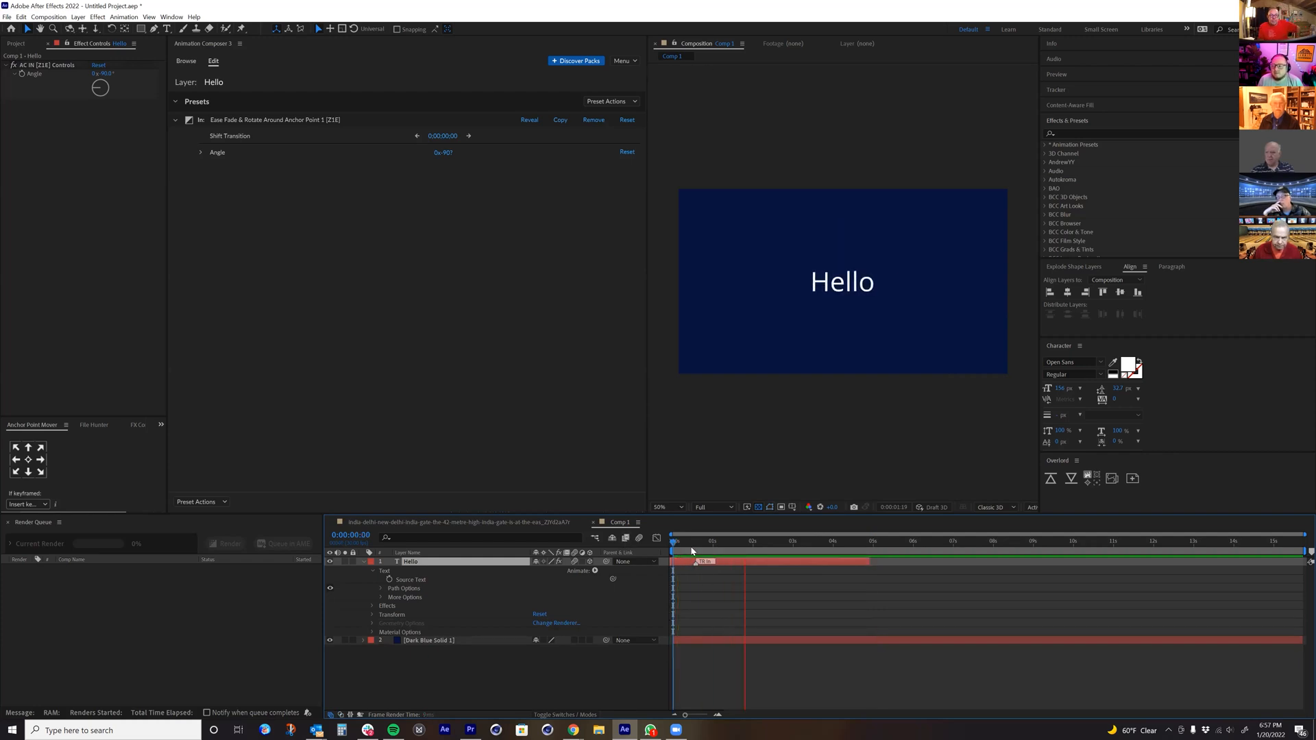
pyautogui.press('space')
pyautogui.press('space')
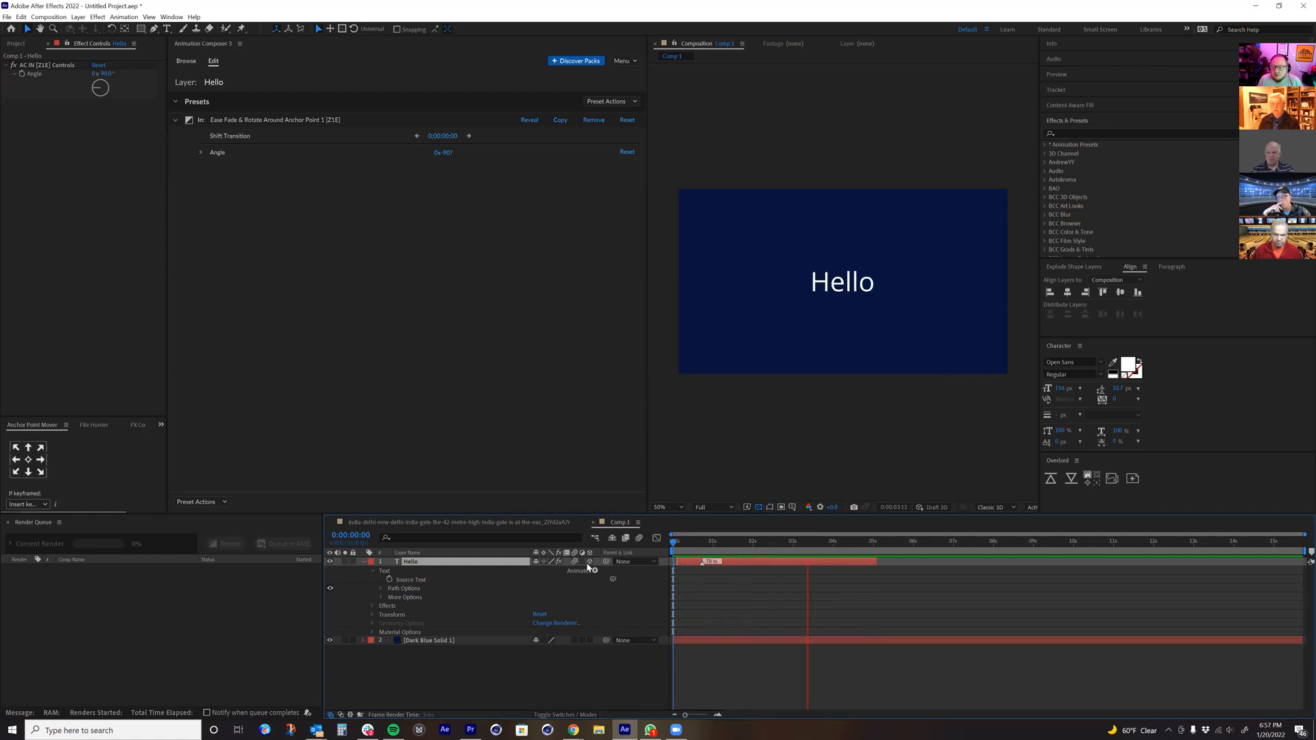
pyautogui.press('space')
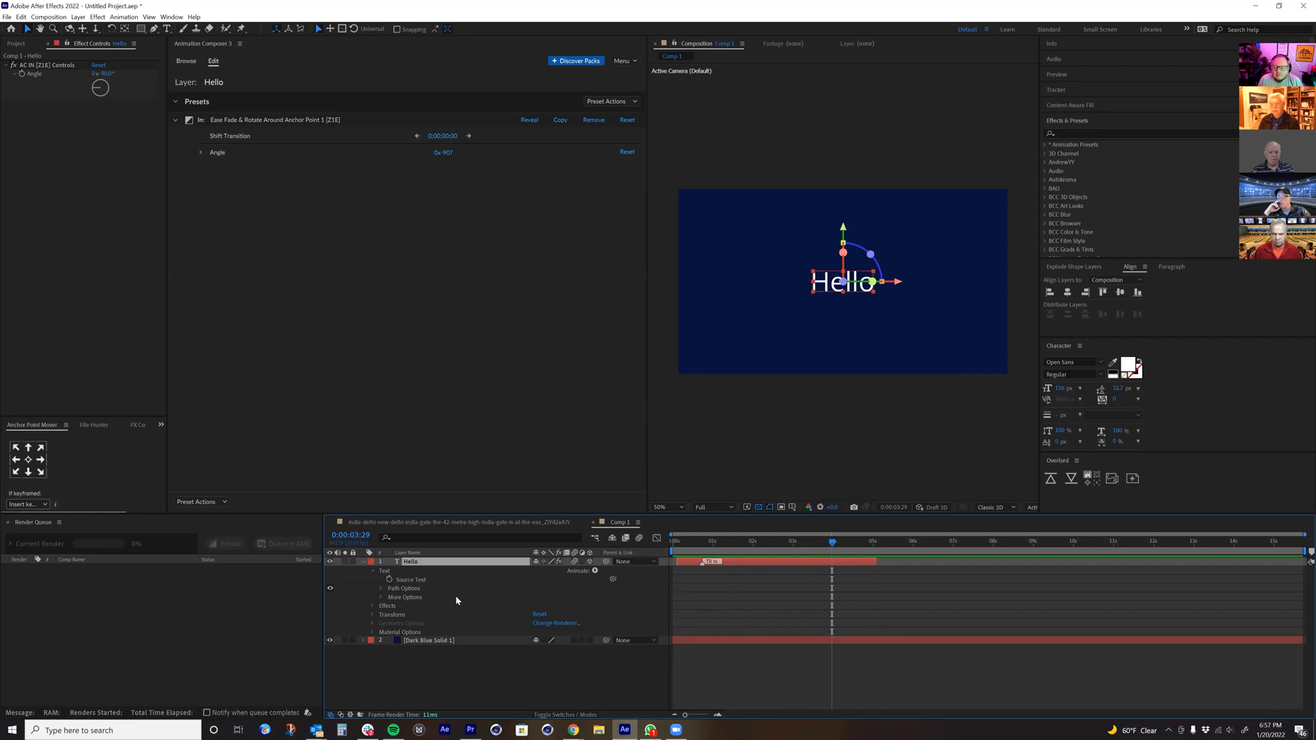
# Step: Undo Hello's Fade & Rotate preset and 3D conversion, and shift the layer to start at about 1 second
pyautogui.click(187, 63)
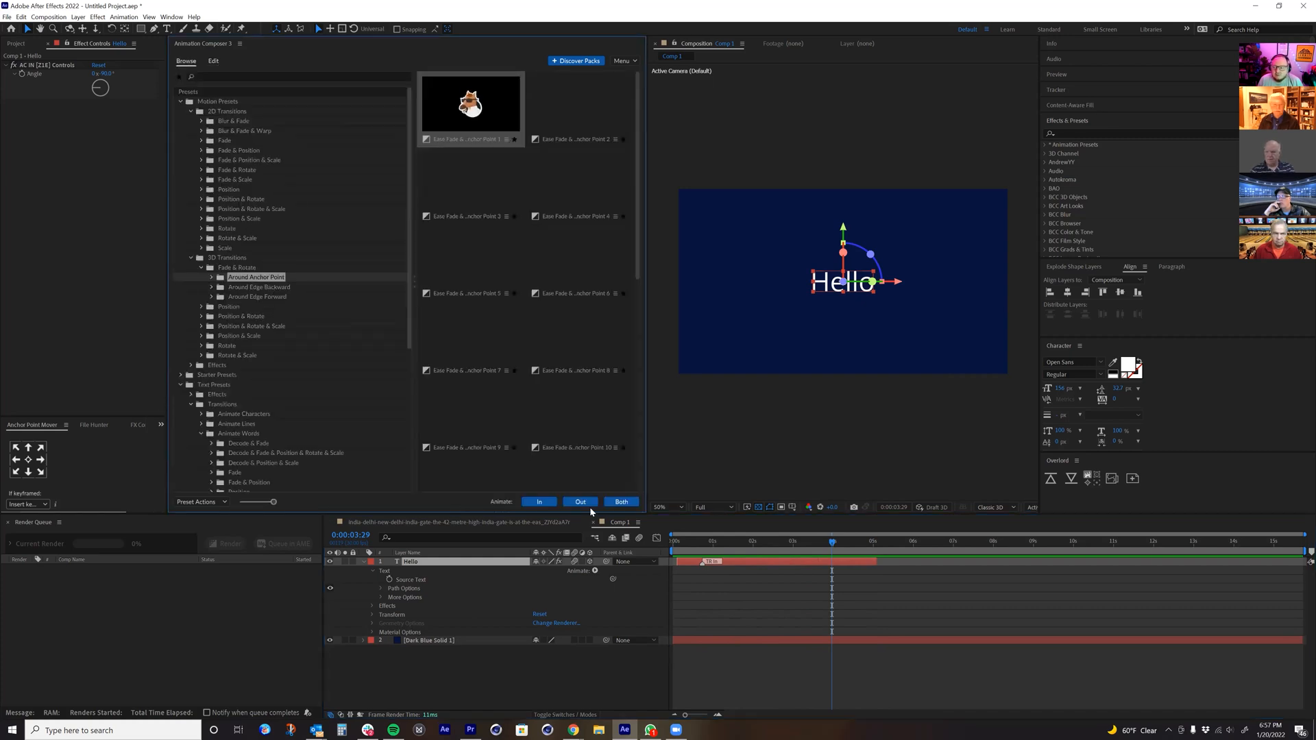
pyautogui.hotkey('ctrl', 'z')
pyautogui.hotkey('ctrl', 'z')
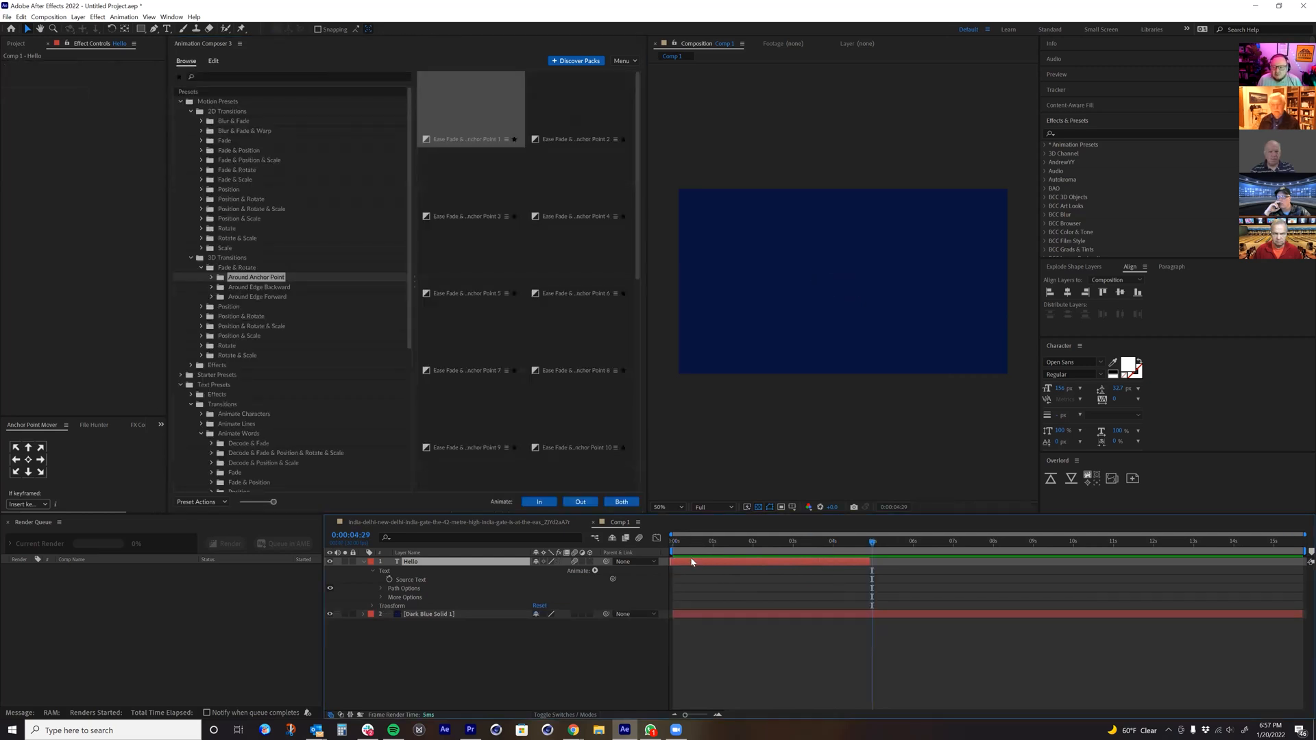
pyautogui.moveTo(691, 562); pyautogui.dragTo(729, 562)
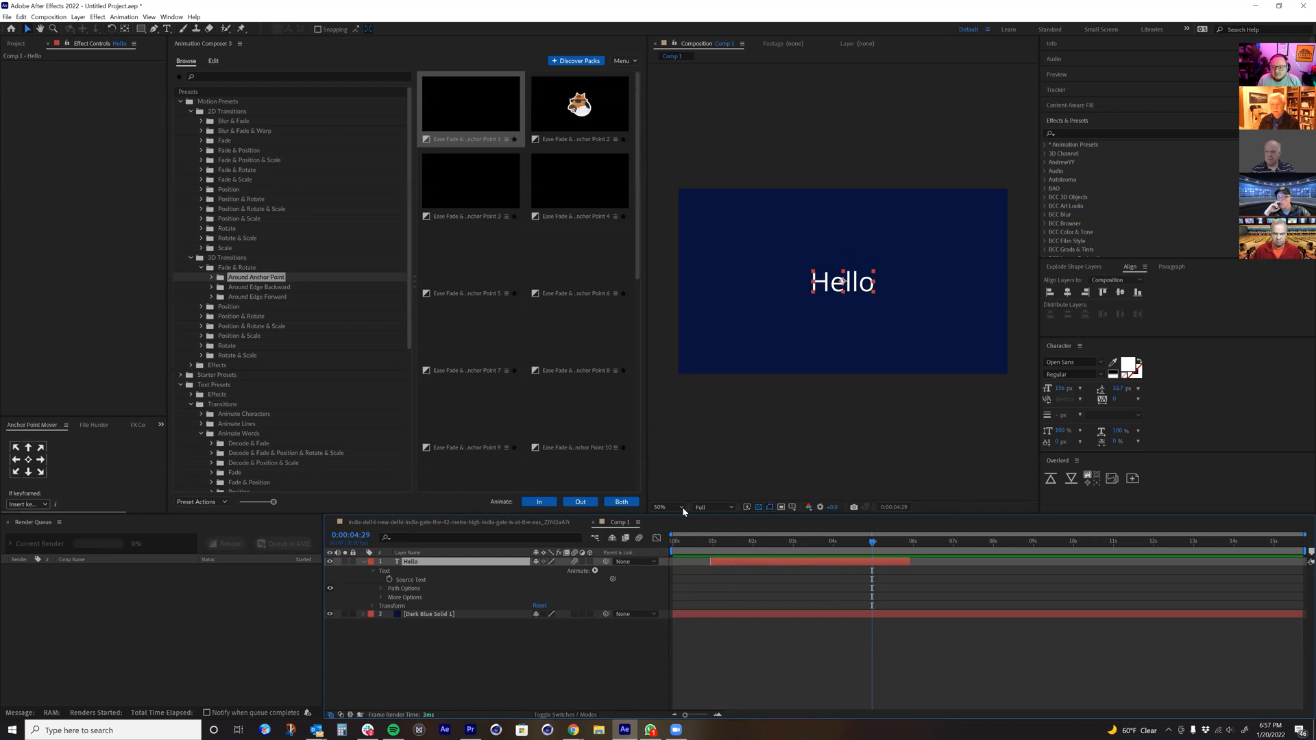
# Step: Look through the Starter Presets and their Effects - Text Layer folder, and collapse the Starter, Motion and Text Presets folders
pyautogui.click(182, 375)
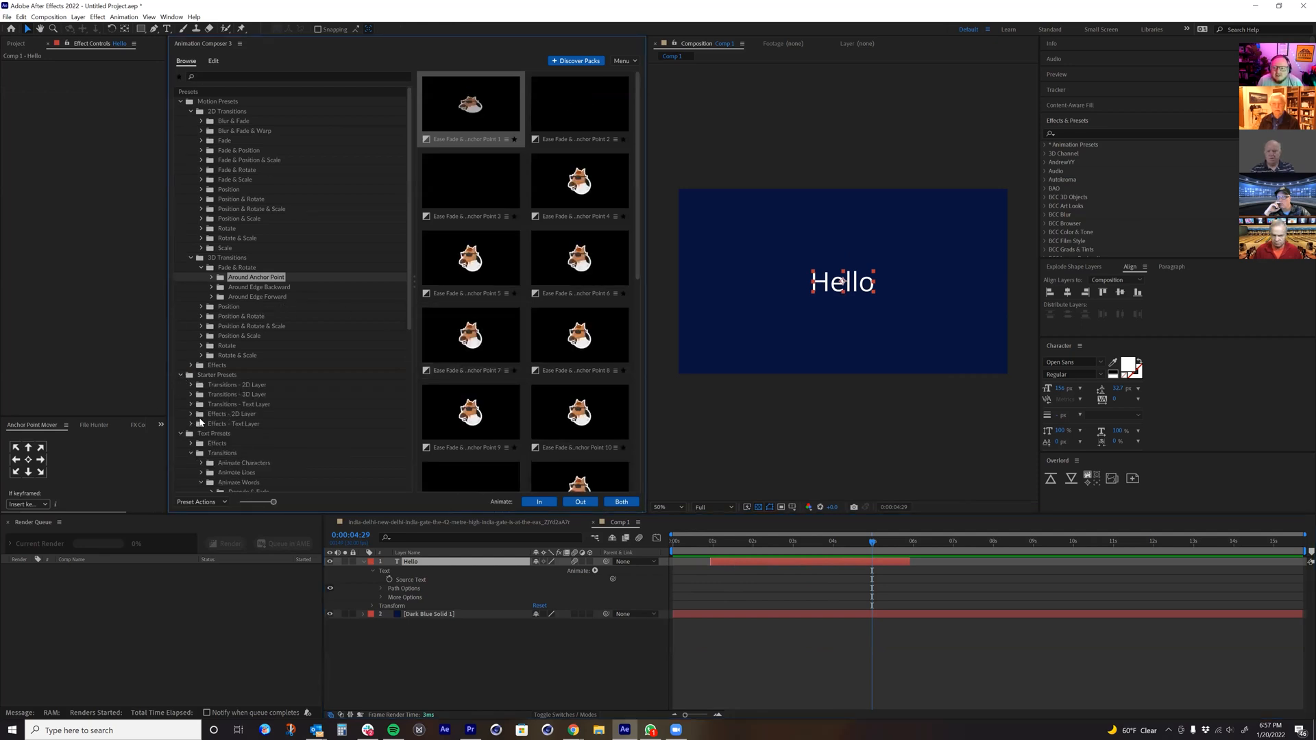
pyautogui.click(191, 424)
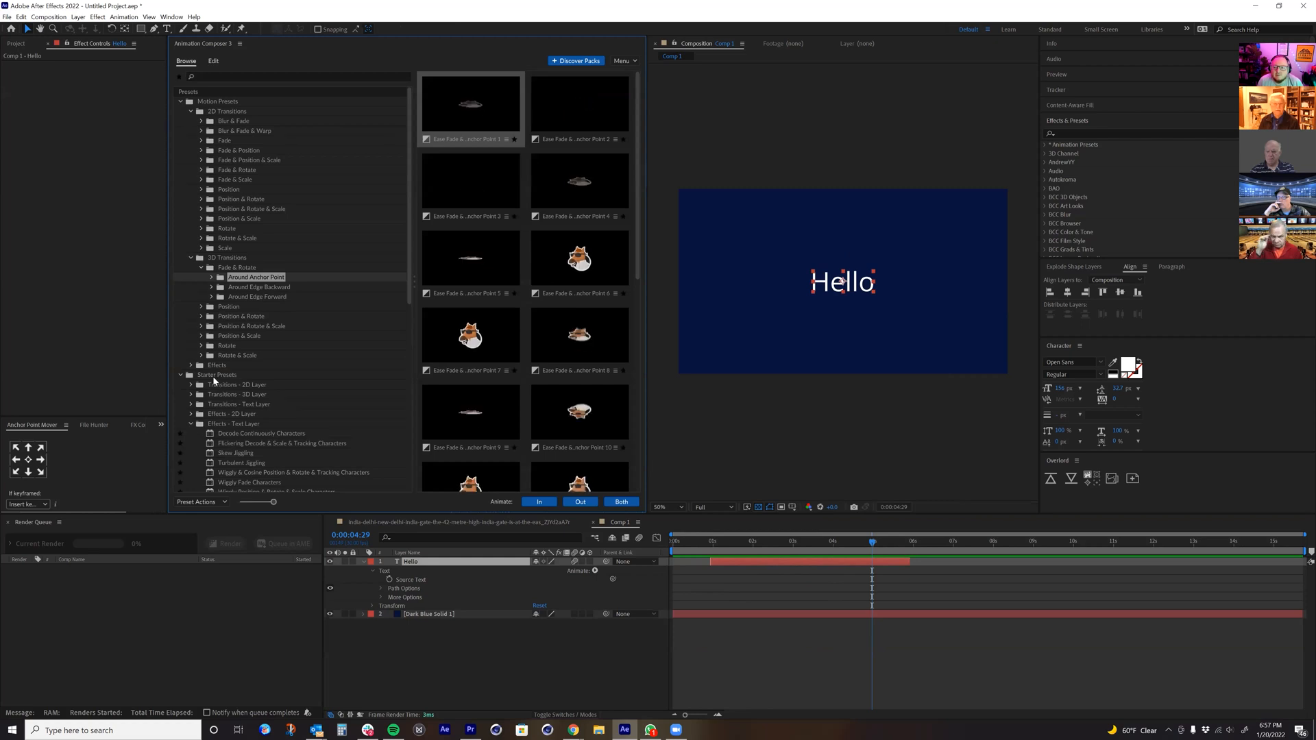
pyautogui.click(200, 376)
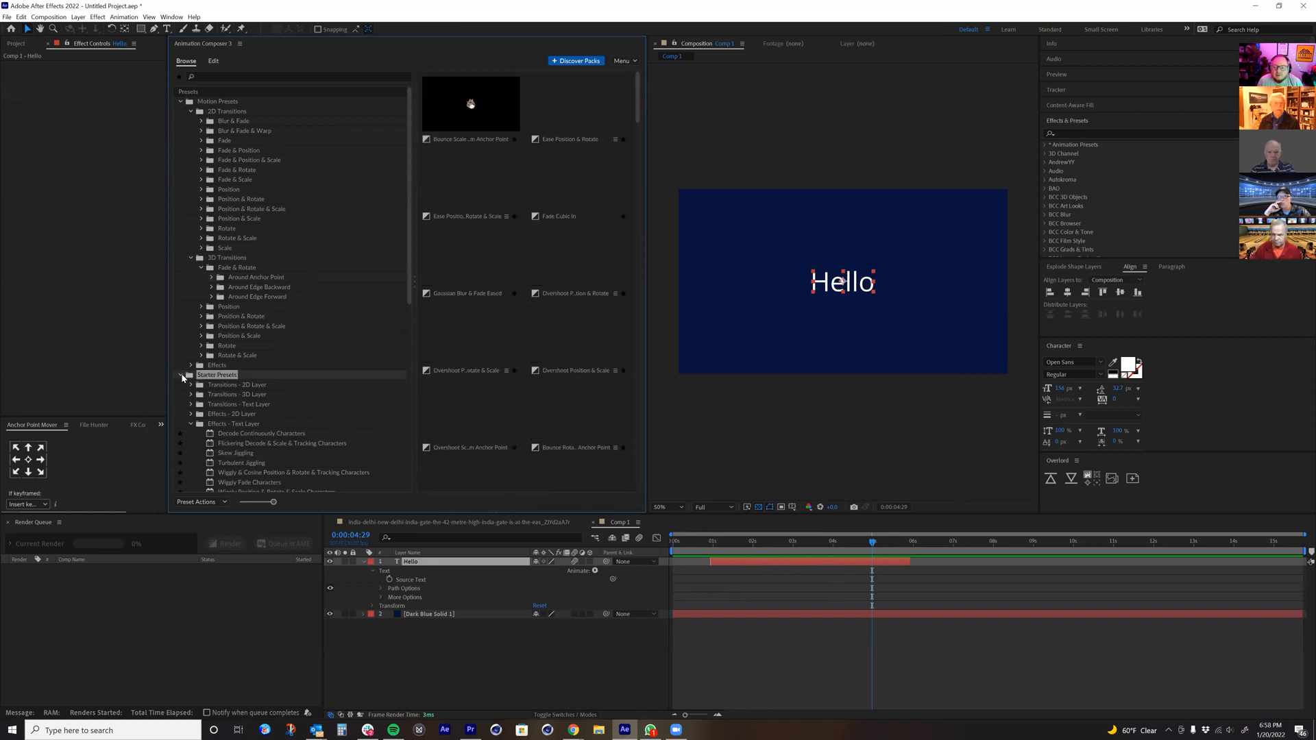
pyautogui.click(182, 375)
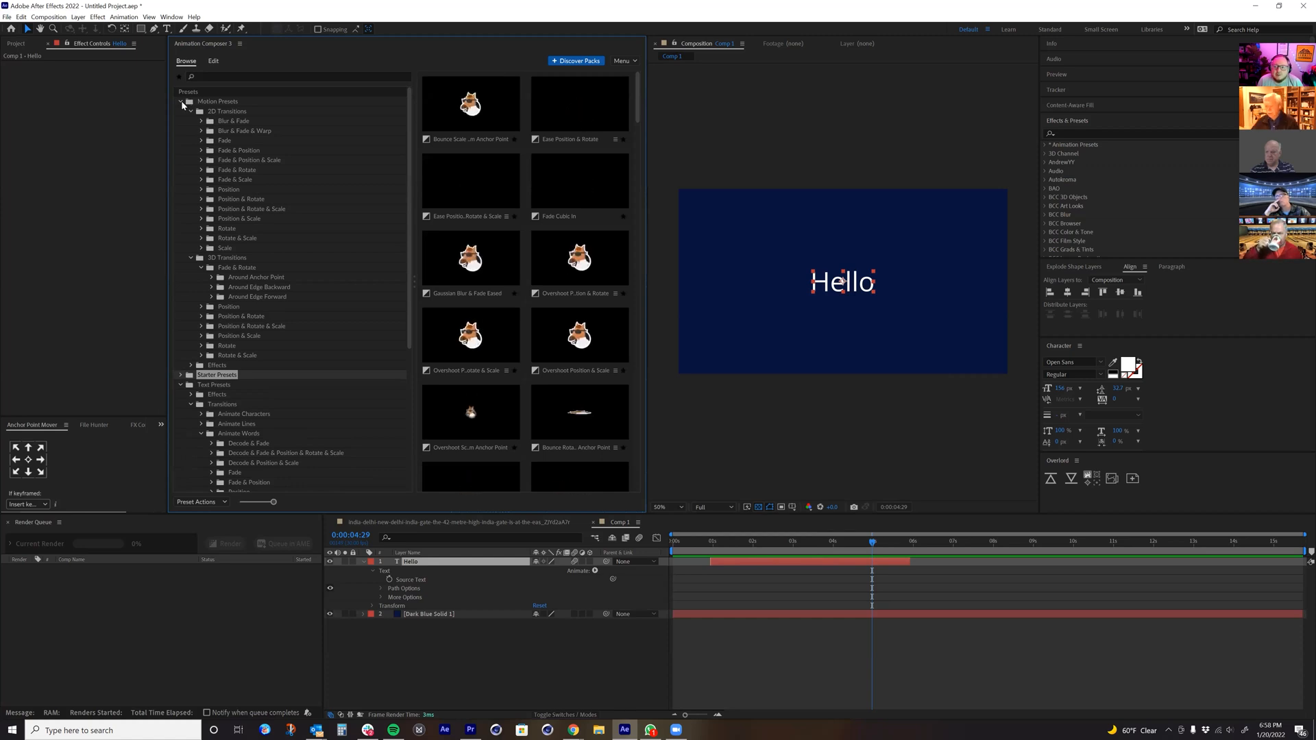
pyautogui.click(181, 103)
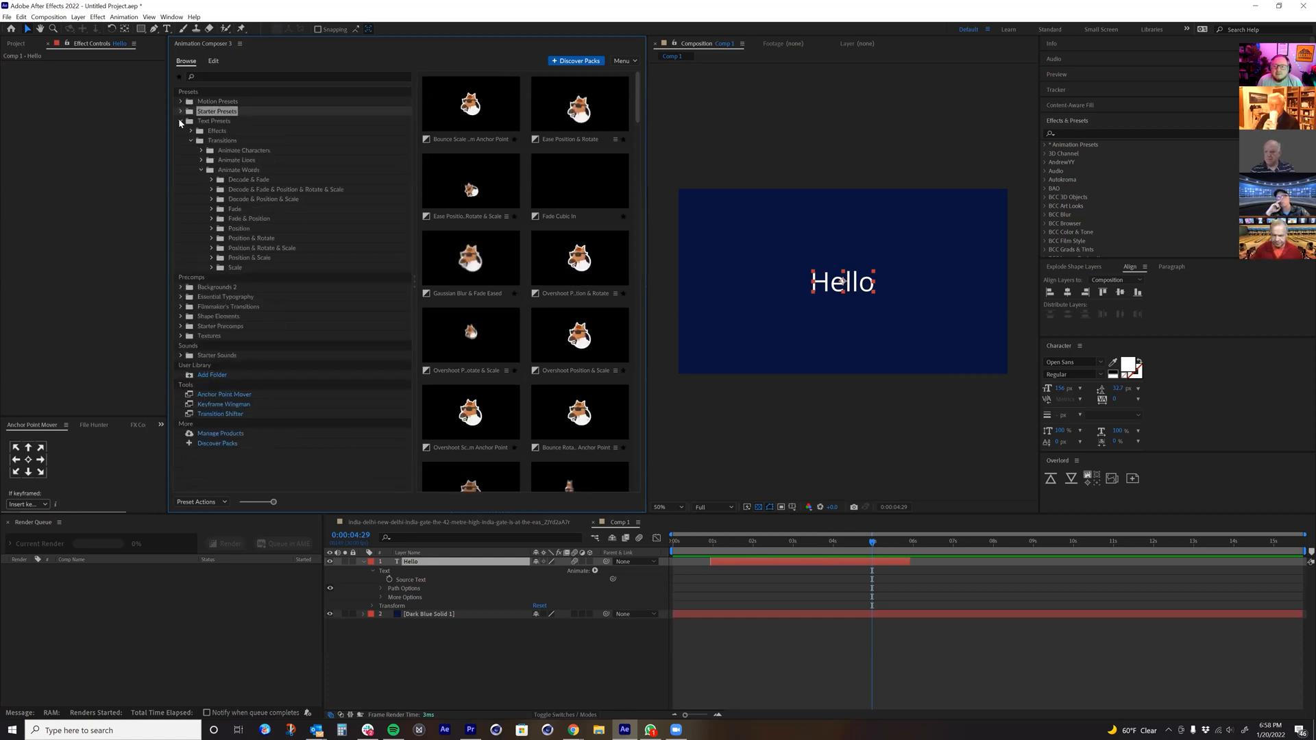
pyautogui.click(181, 121)
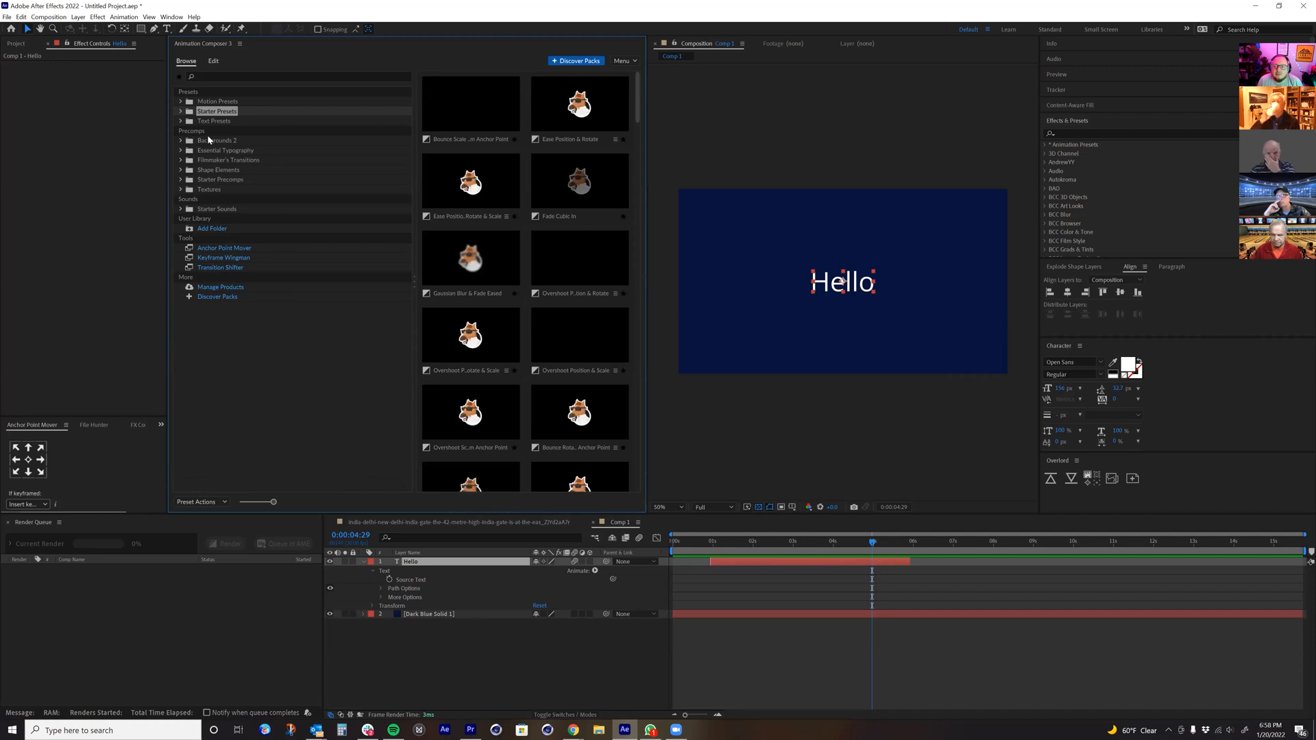
# Step: Replace the Dark Blue Solid 1 layer with the Flow Background 9 precomp from Backgrounds 2
pyautogui.click(209, 140)
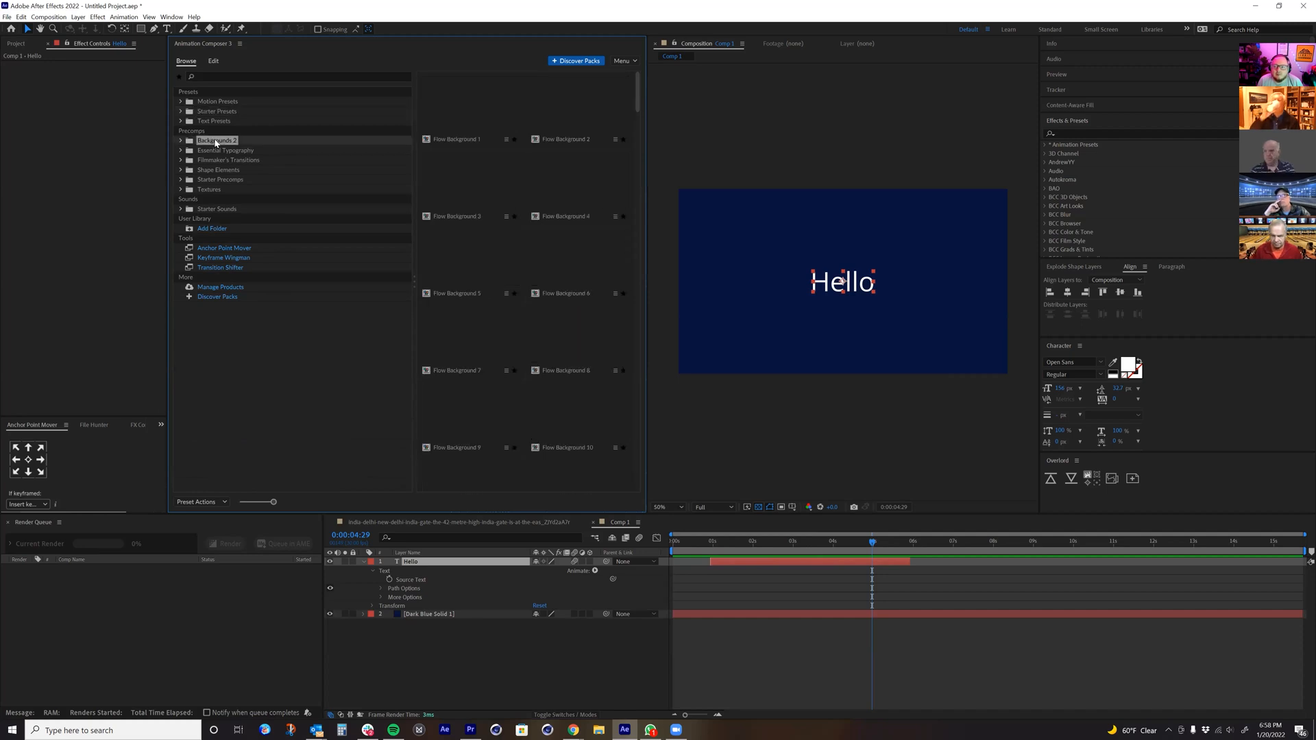
pyautogui.click(419, 615)
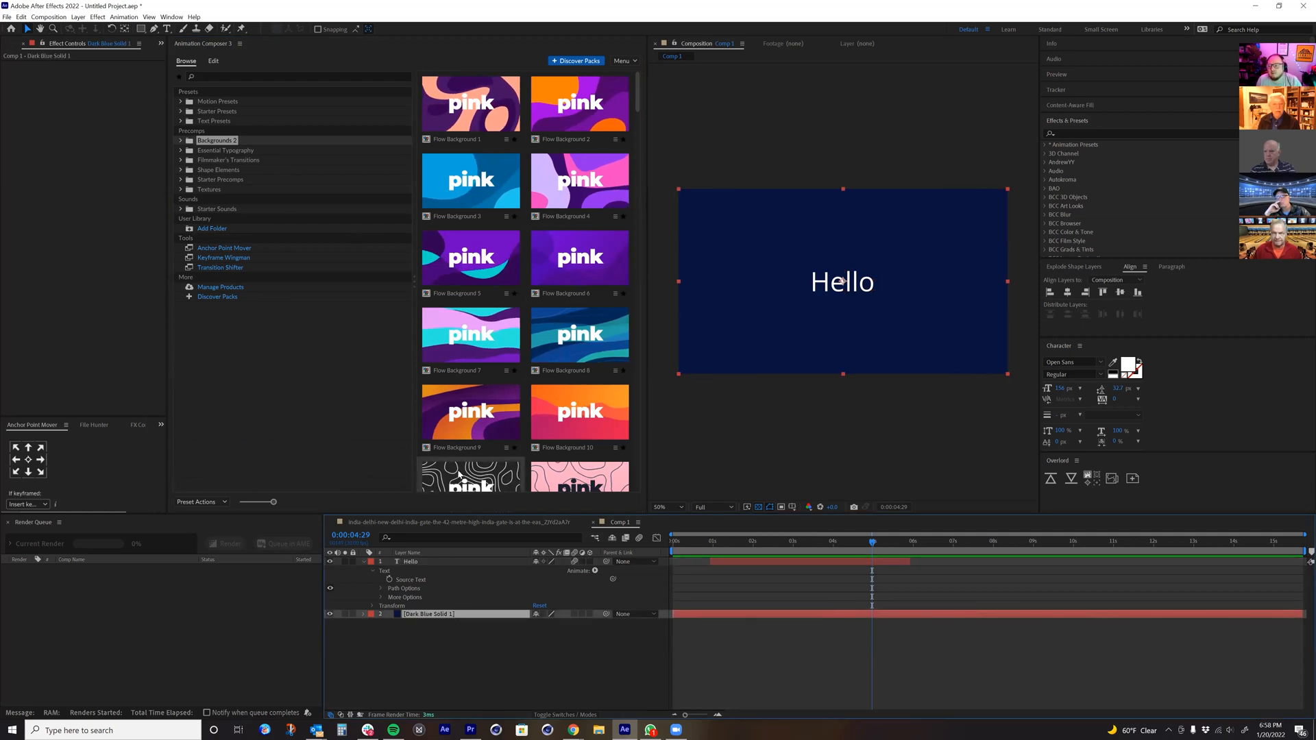
pyautogui.press('Delete')
pyautogui.doubleClick(465, 434)
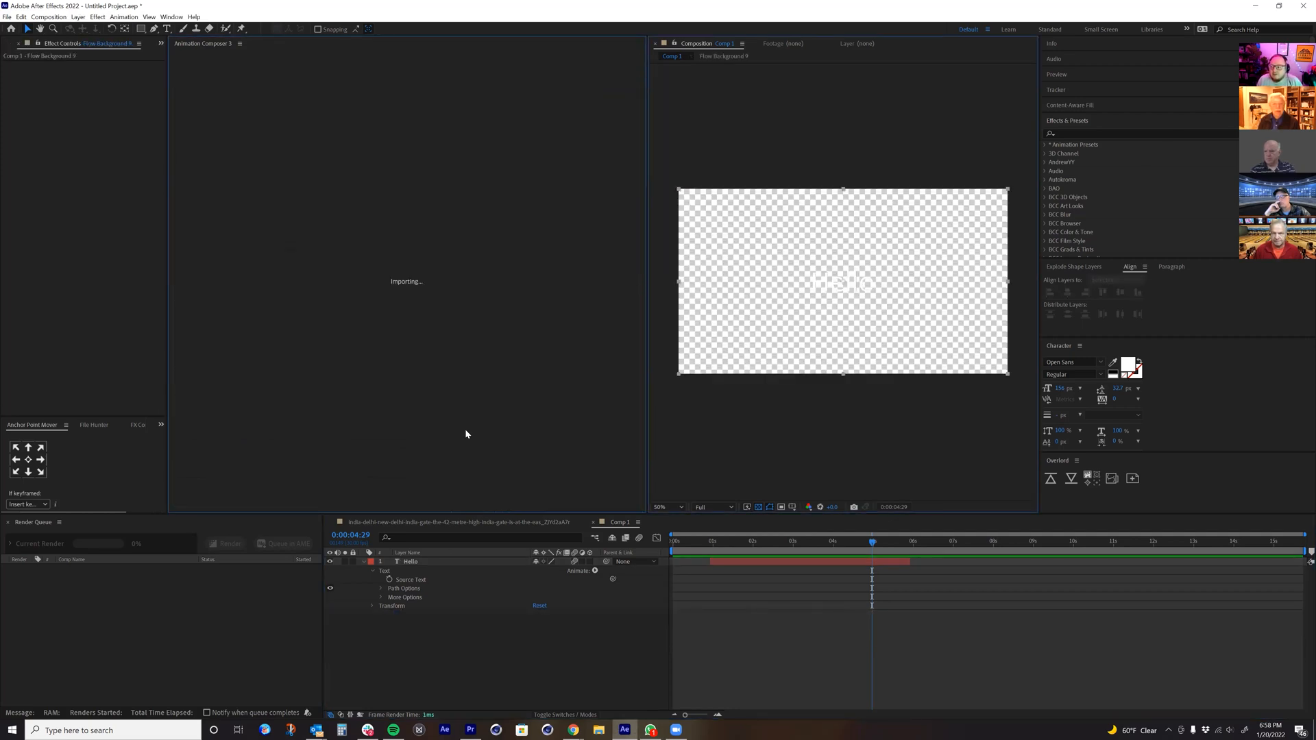
# Step: Move Flow Background 9 to start at about 1 second and place it beneath the Hello layer
pyautogui.moveTo(883, 566); pyautogui.dragTo(718, 590)
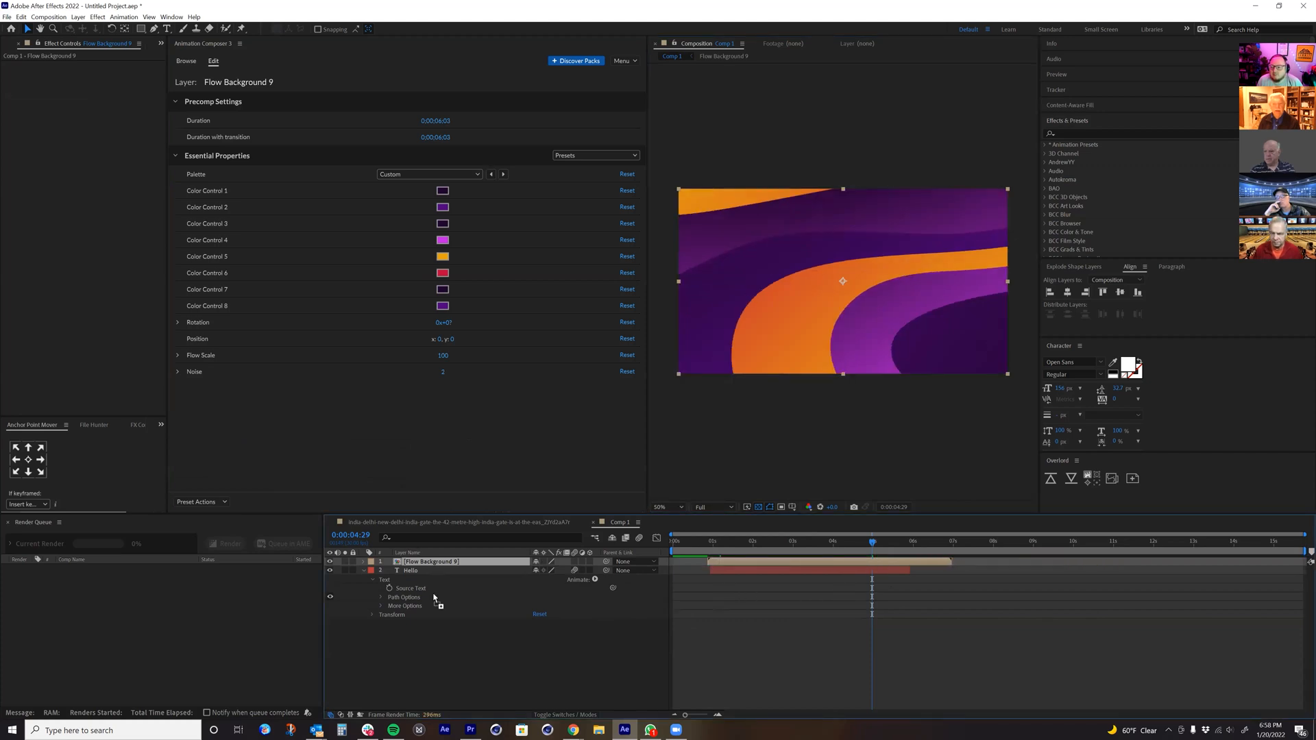
pyautogui.hotkey('ctrl', '[')
pyautogui.moveTo(739, 546); pyautogui.dragTo(830, 622)
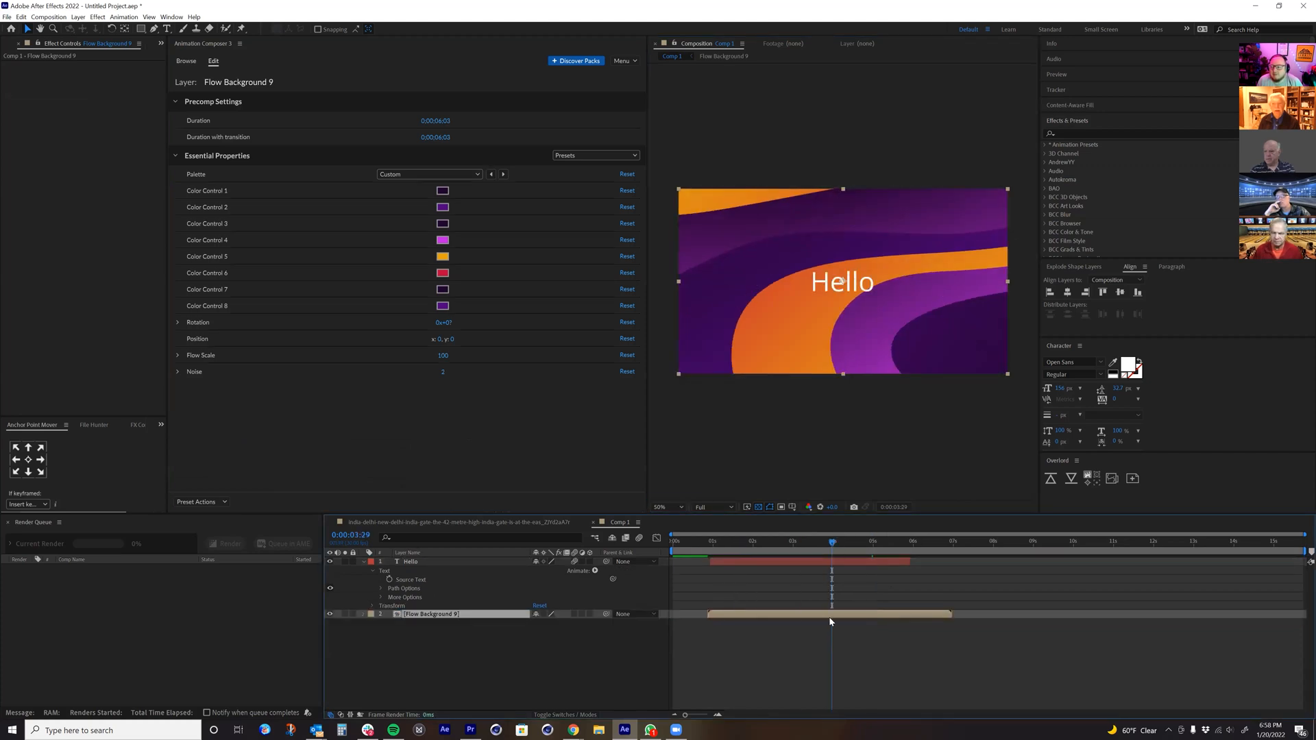
# Step: Open the Flow Background 9 precomp and set its composition duration to one minute
pyautogui.doubleClick(817, 616)
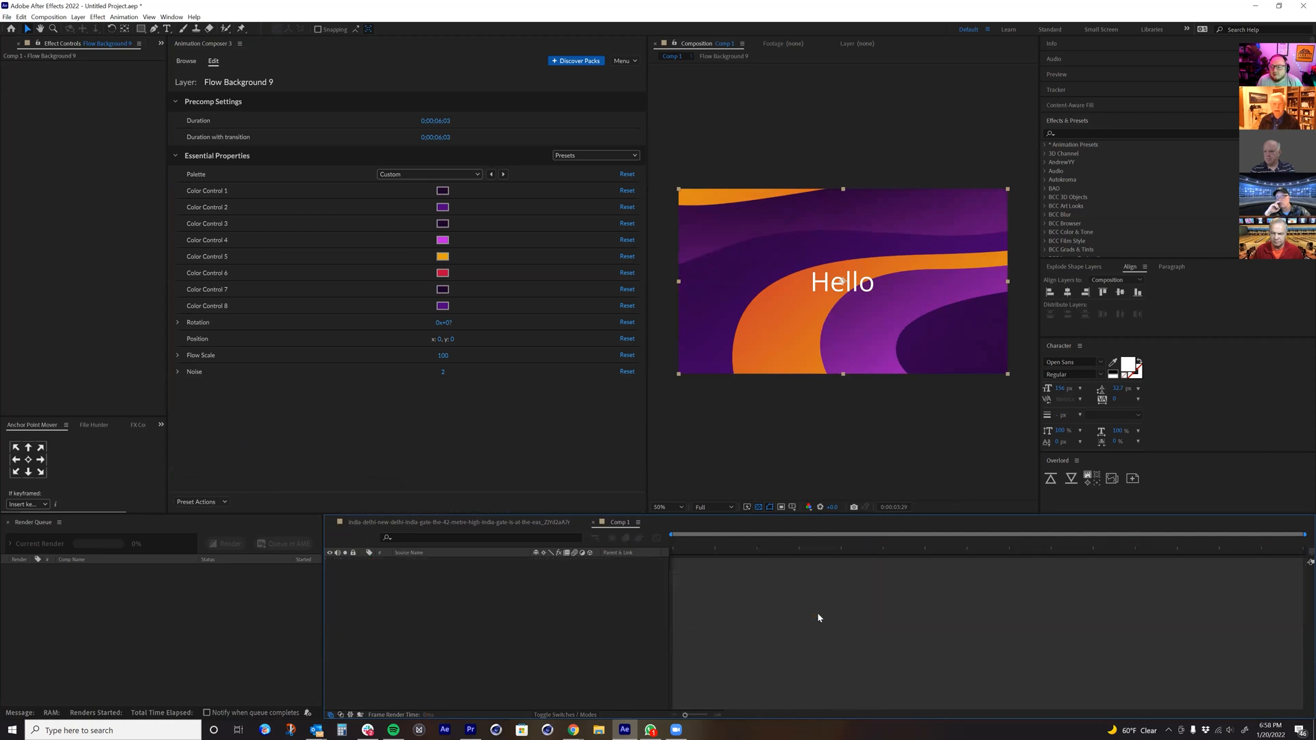
pyautogui.click(1279, 544)
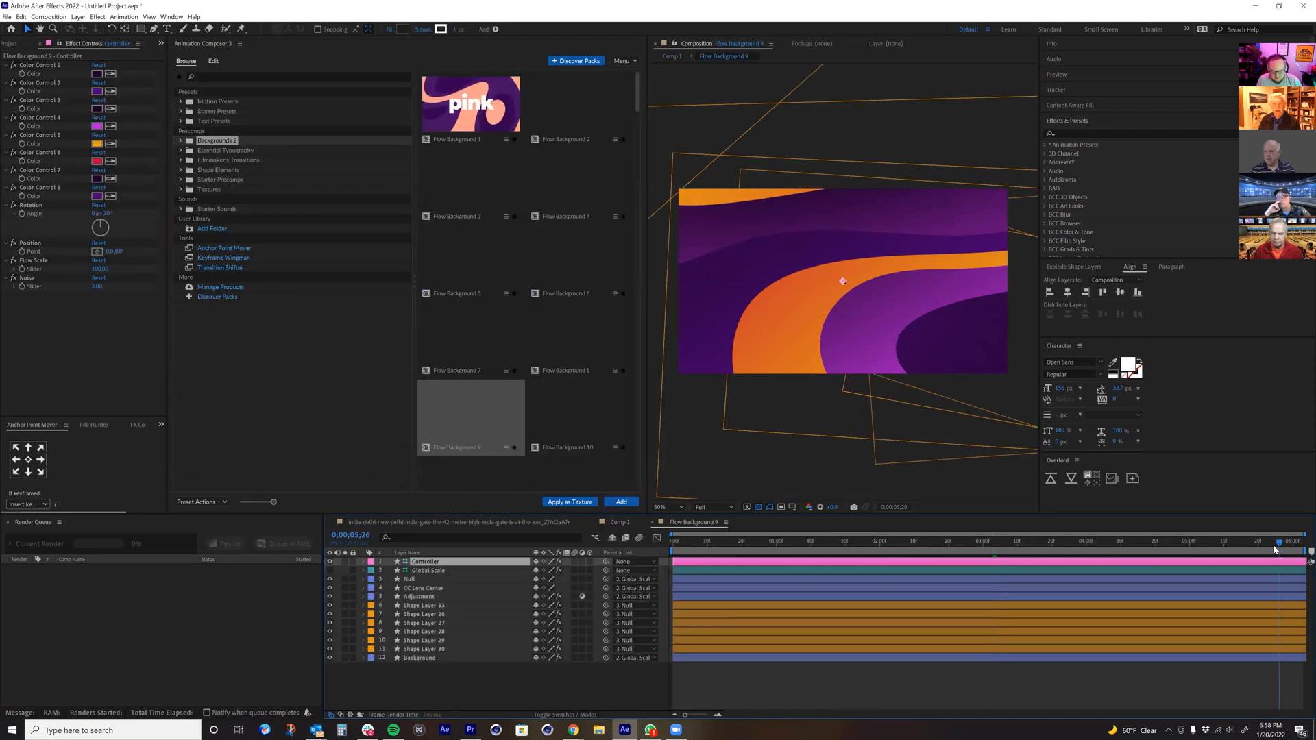
pyautogui.hotkey('ctrl', 'k')
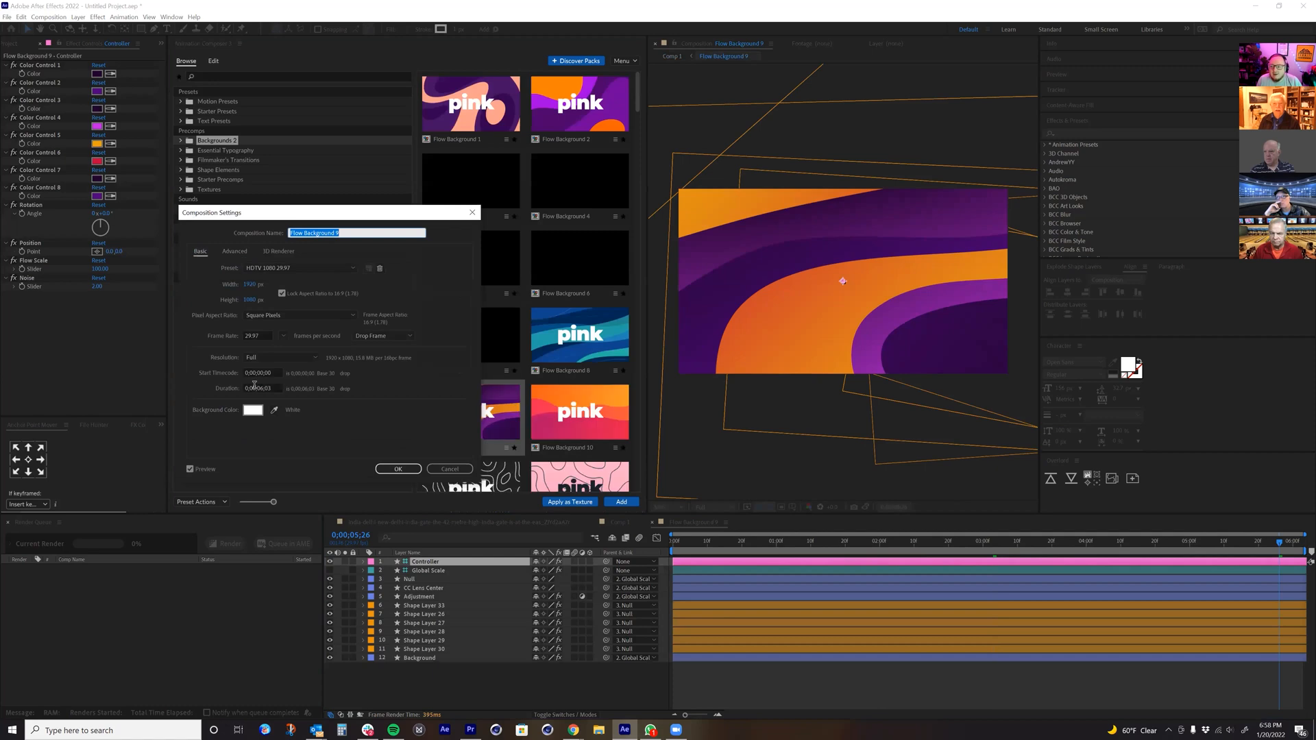
pyautogui.click(257, 388)
pyautogui.click(398, 469)
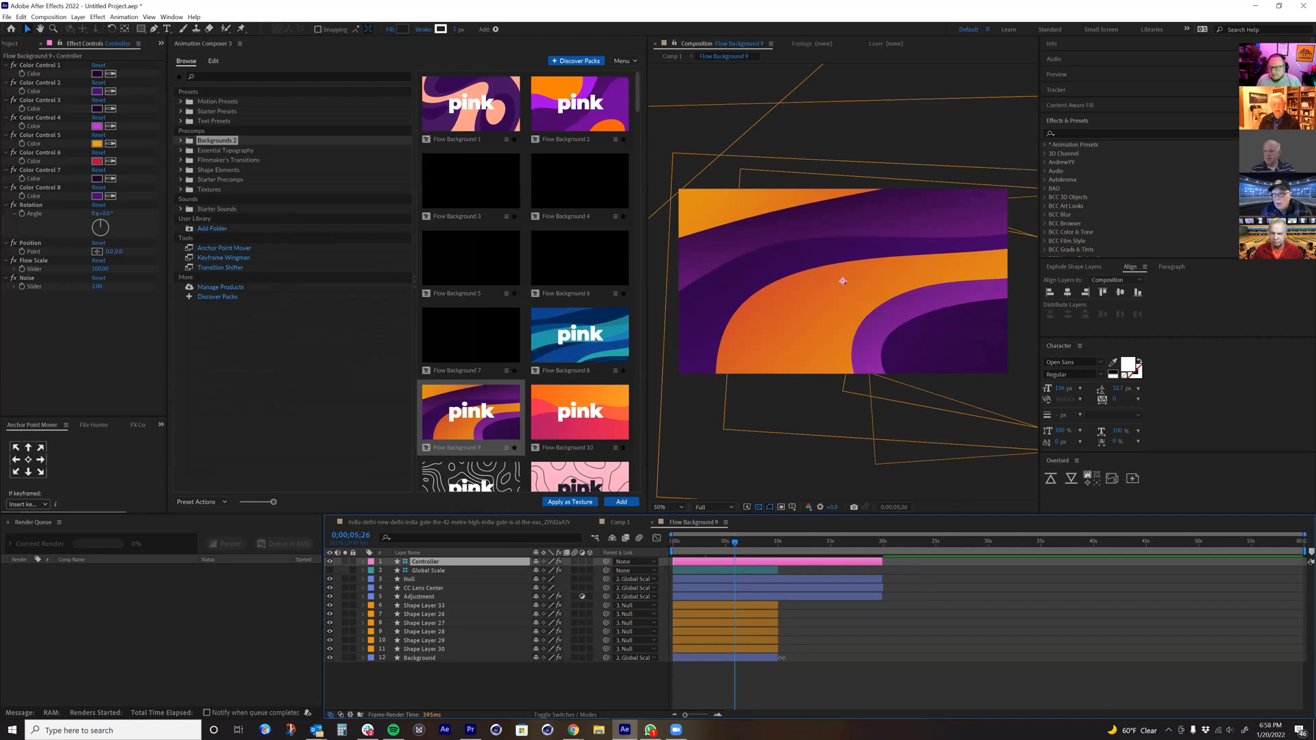
# Step: Extend all of the precomp's layers to the end of the composition and scrub through the lengthened animation
pyautogui.hotkey('ctrl', 'a')
pyautogui.moveTo(782, 658); pyautogui.dragTo(1204, 611)
pyautogui.moveTo(769, 542); pyautogui.dragTo(953, 552)
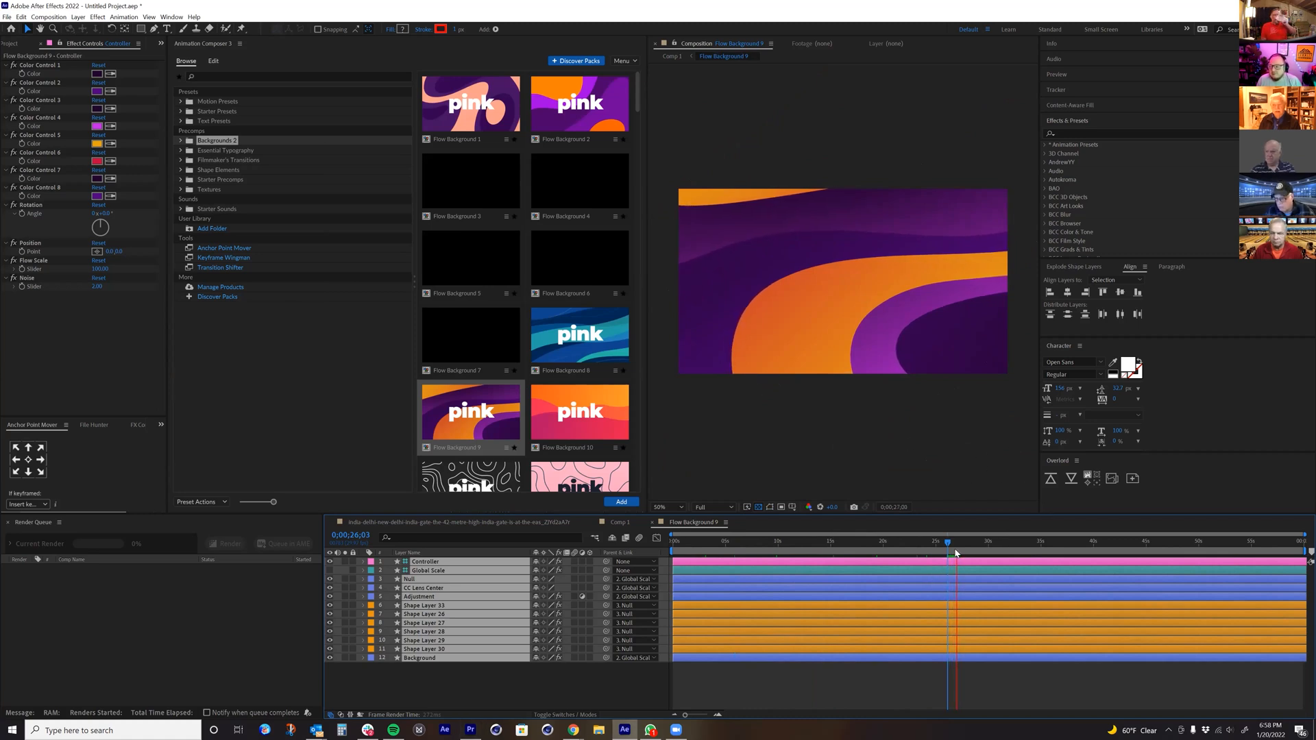
pyautogui.moveTo(928, 547); pyautogui.dragTo(1225, 548)
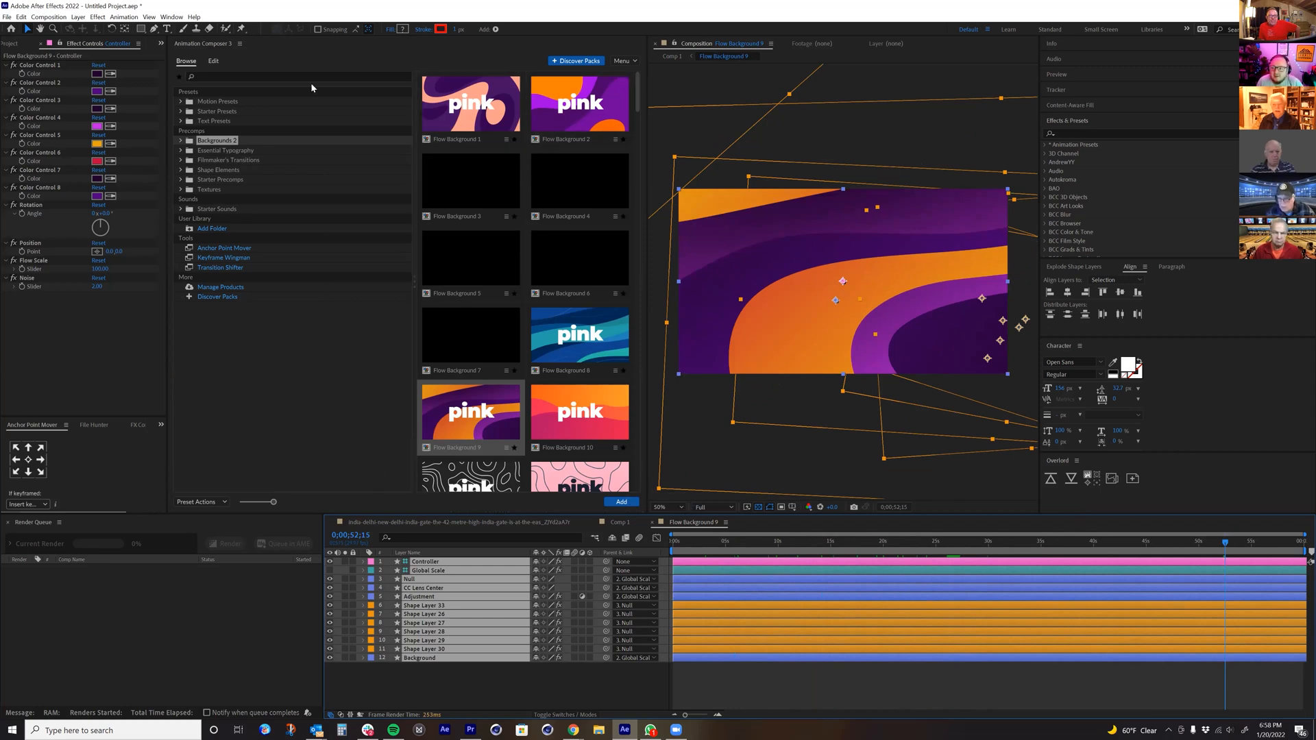
# Step: Change the Controller's Color Control 1 to green and Color Control 2 to a darker purple
pyautogui.click(159, 620)
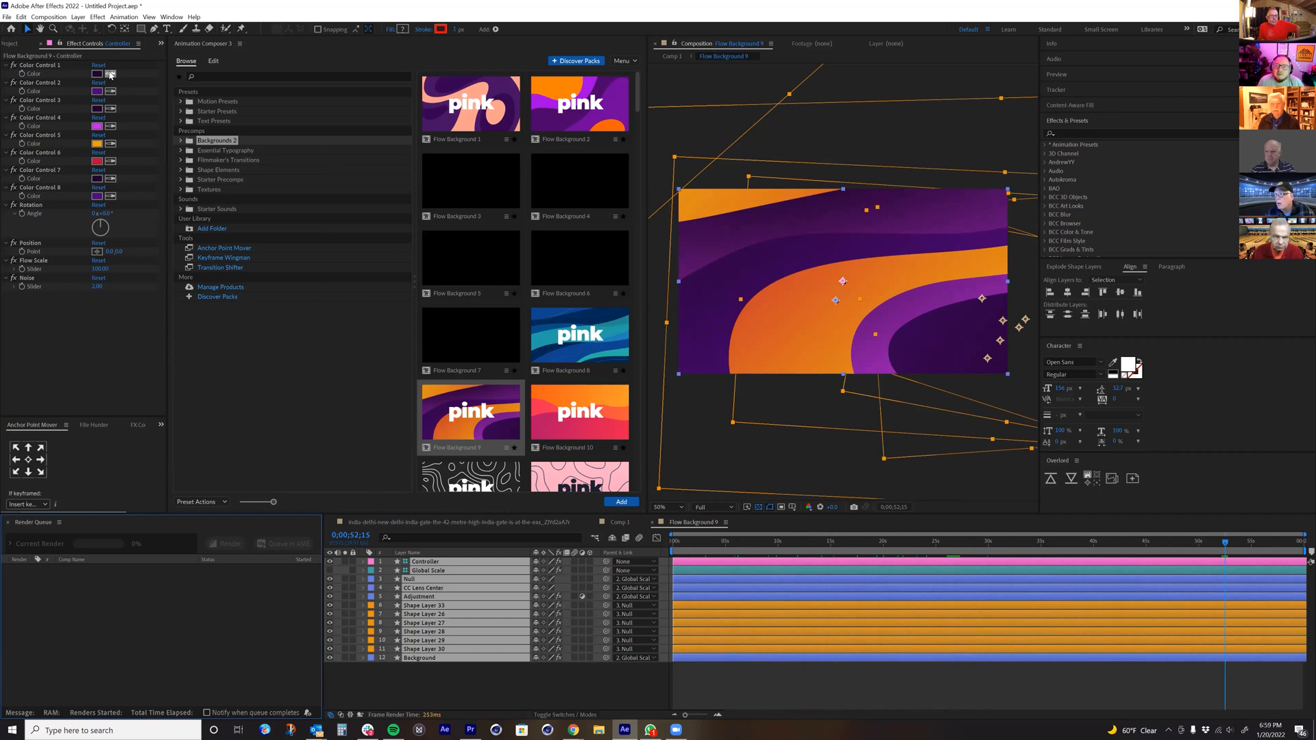
pyautogui.click(49, 66)
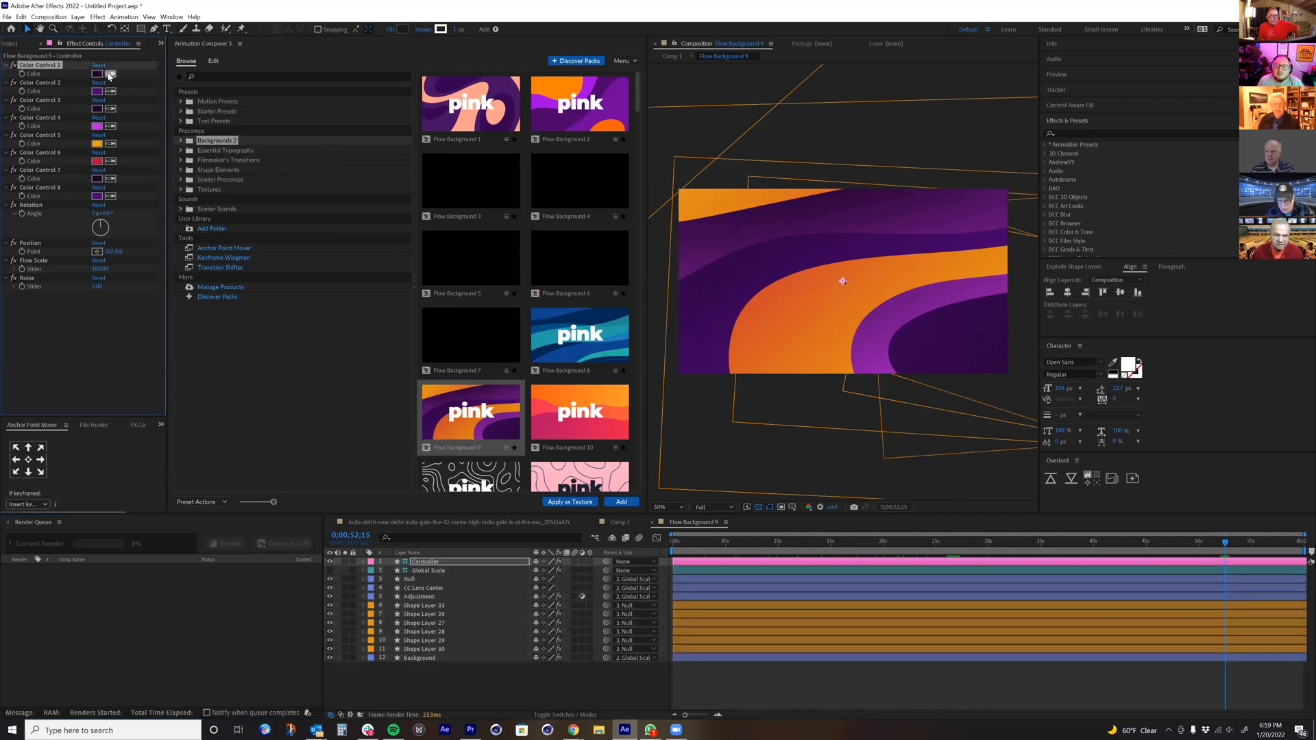
pyautogui.click(96, 90)
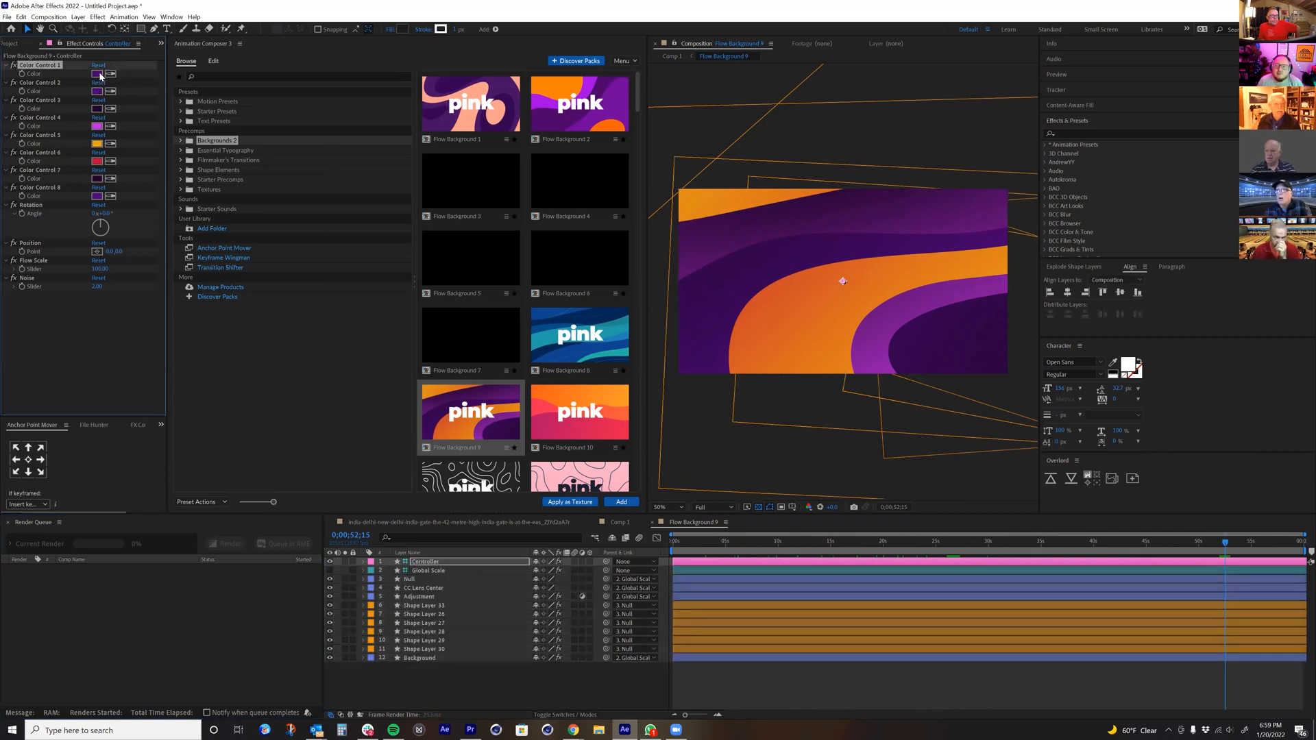
pyautogui.click(96, 73)
pyautogui.click(315, 407)
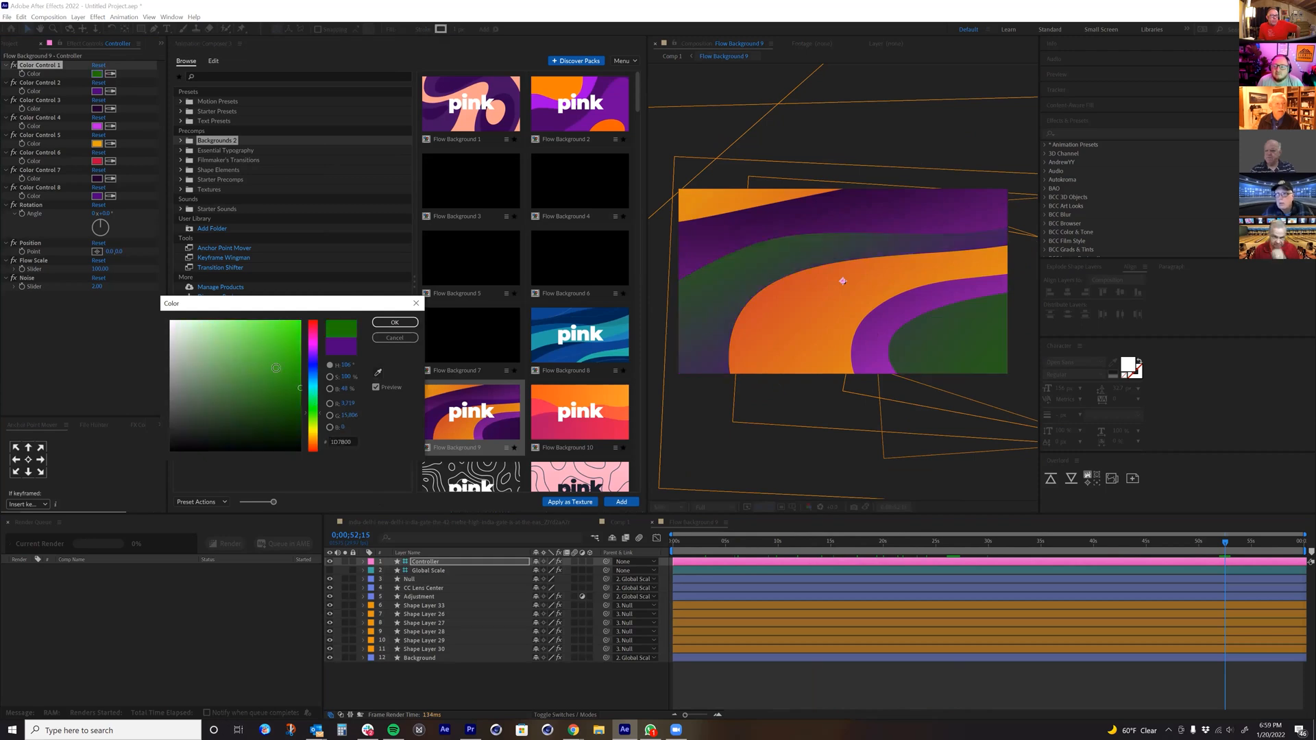
pyautogui.press('Return')
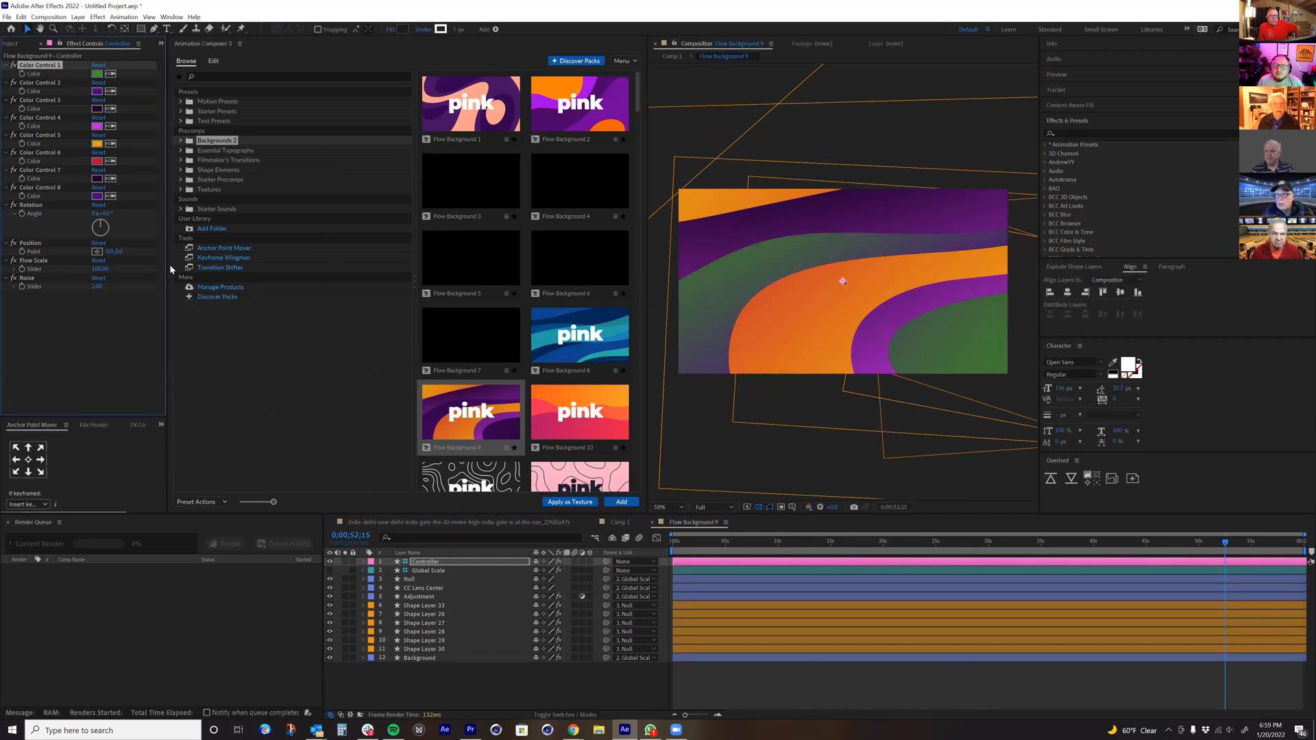
pyautogui.click(96, 91)
pyautogui.press('Escape')
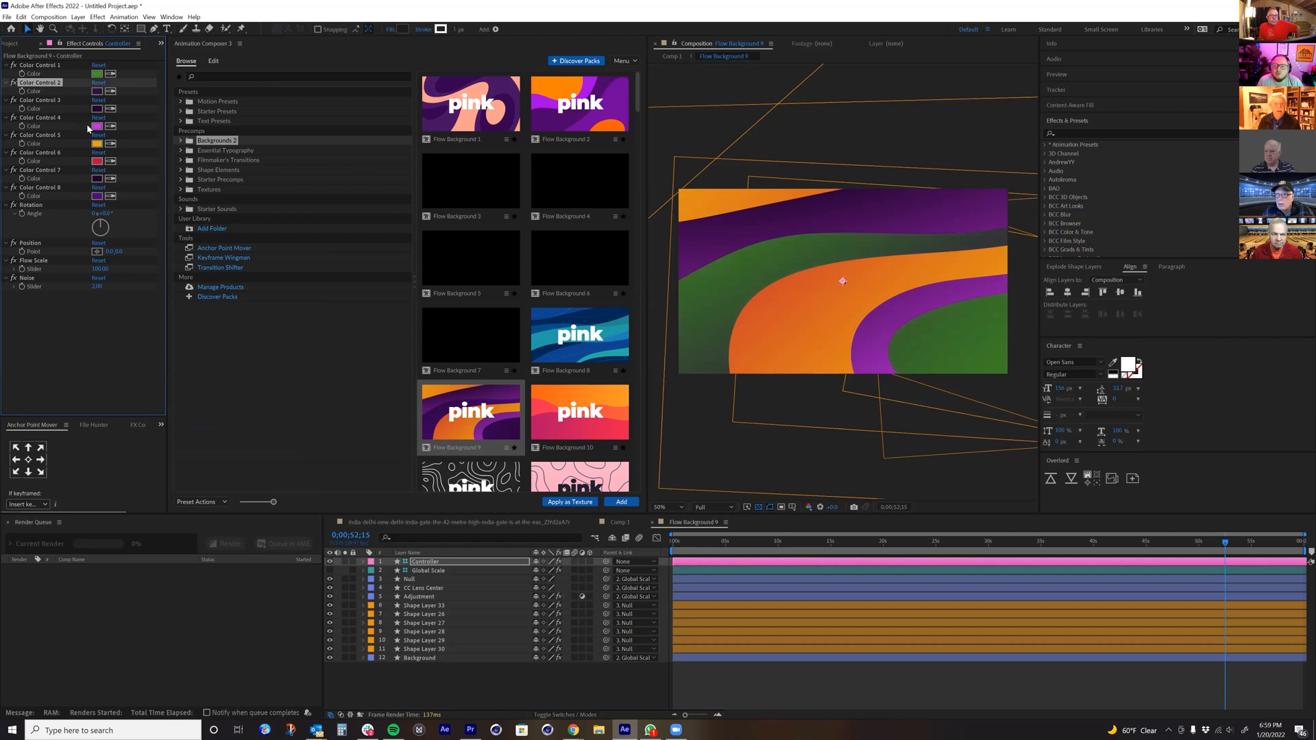
# Step: Set the Controller's Rotation to 44°, Flow Scale to 78 and Noise to 31, and shift its Position horizontally
pyautogui.moveTo(102, 213); pyautogui.dragTo(124, 211)
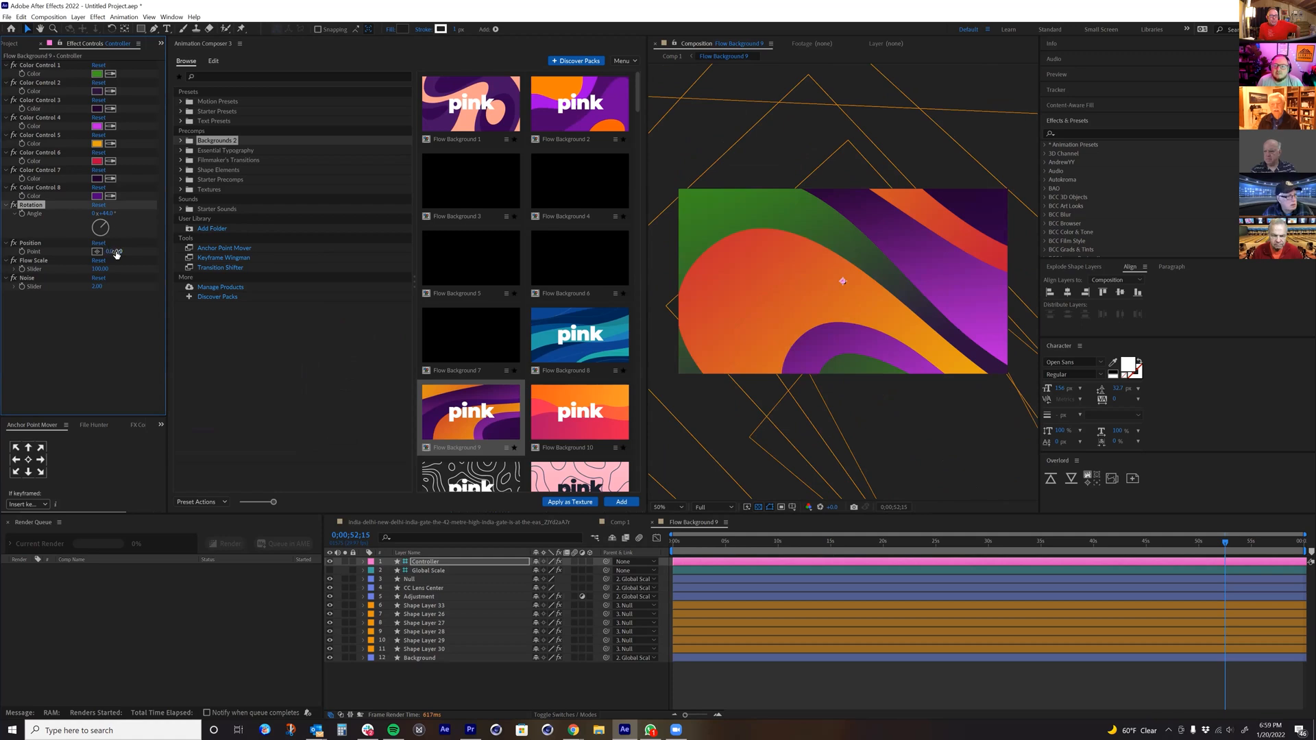
pyautogui.moveTo(110, 251); pyautogui.dragTo(100, 287)
pyautogui.click(72, 272)
pyautogui.click(124, 281)
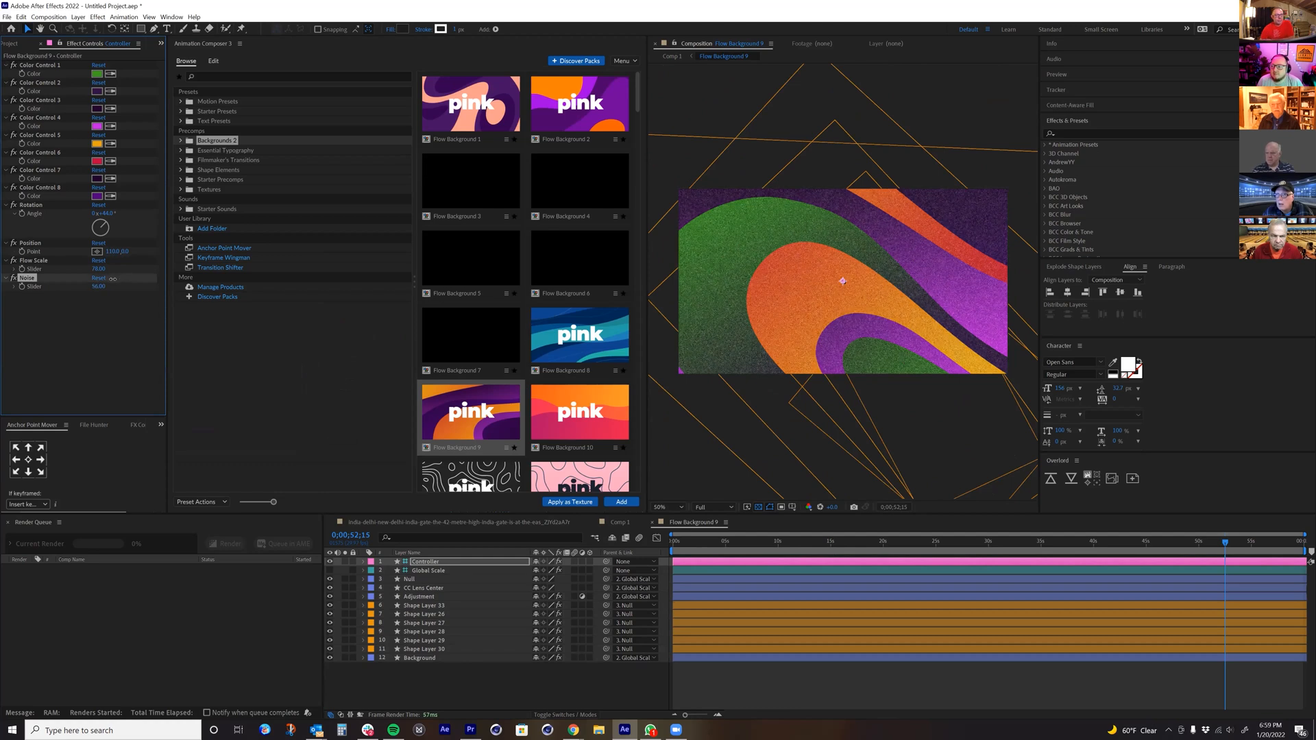
pyautogui.moveTo(108, 278); pyautogui.dragTo(109, 282)
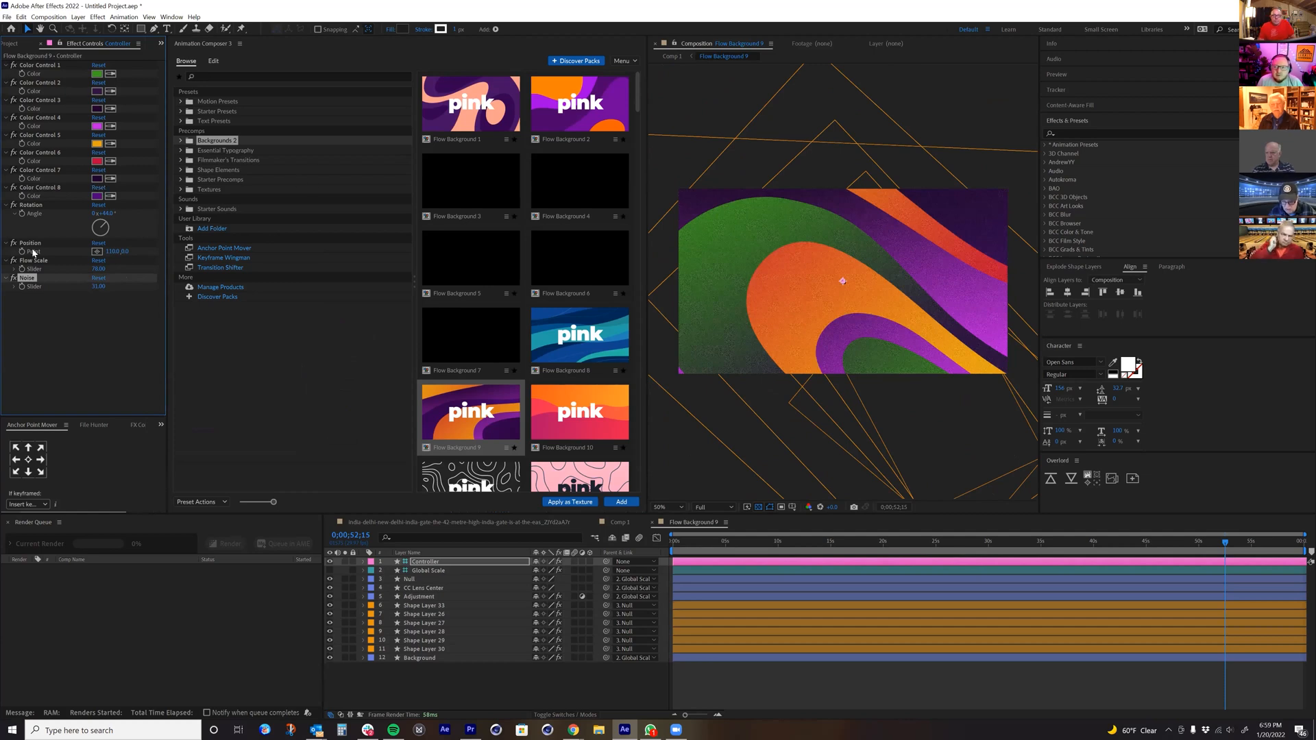
# Step: Return to Comp 1 and preview the edited background behind Hello up to about 4 seconds
pyautogui.click(428, 562)
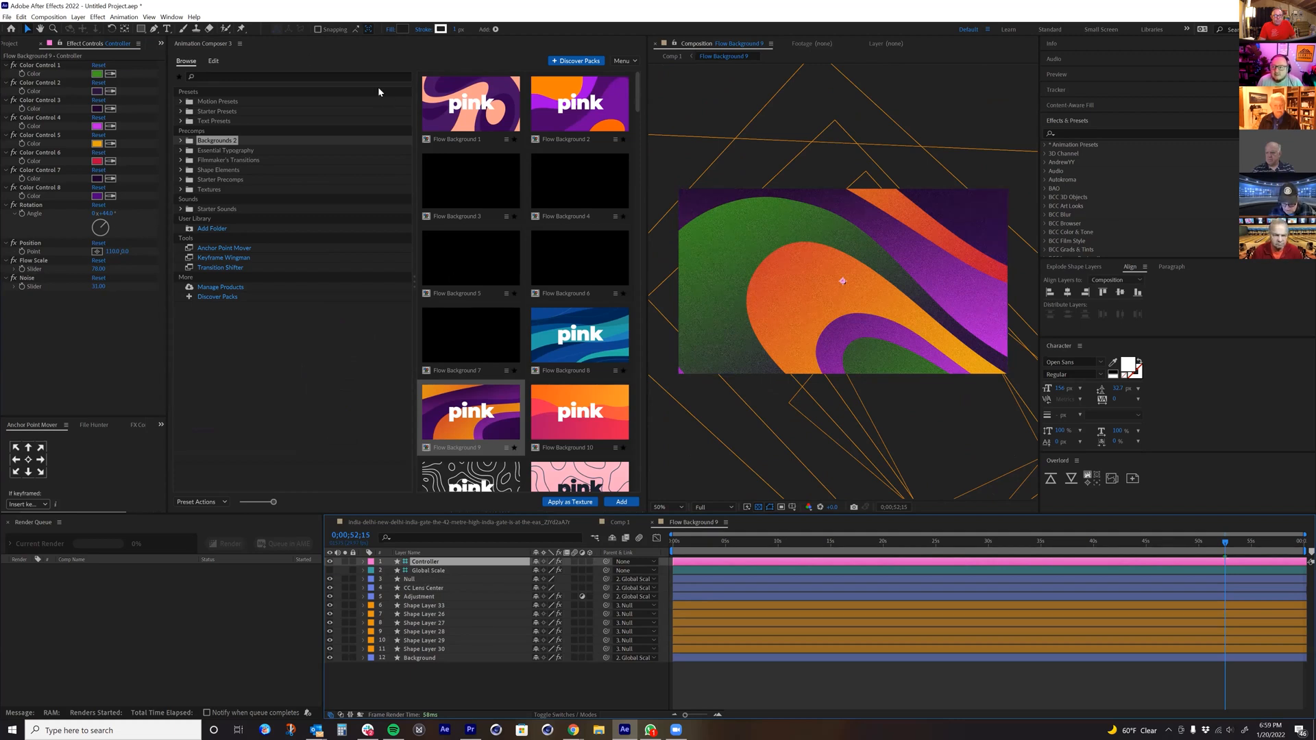
pyautogui.click(670, 56)
pyautogui.moveTo(773, 545); pyautogui.dragTo(842, 552)
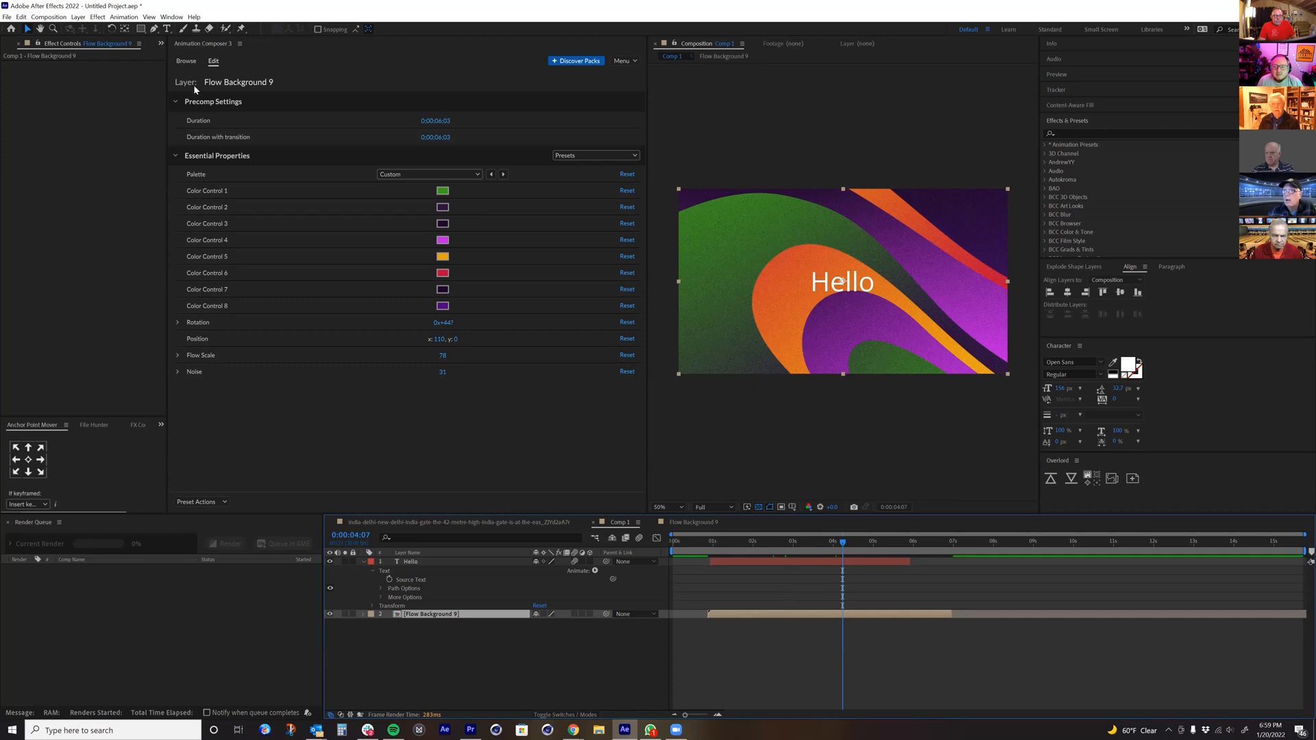
# Step: Look through the Flow and Geometric categories of the Backgrounds 2 precomps
pyautogui.click(186, 61)
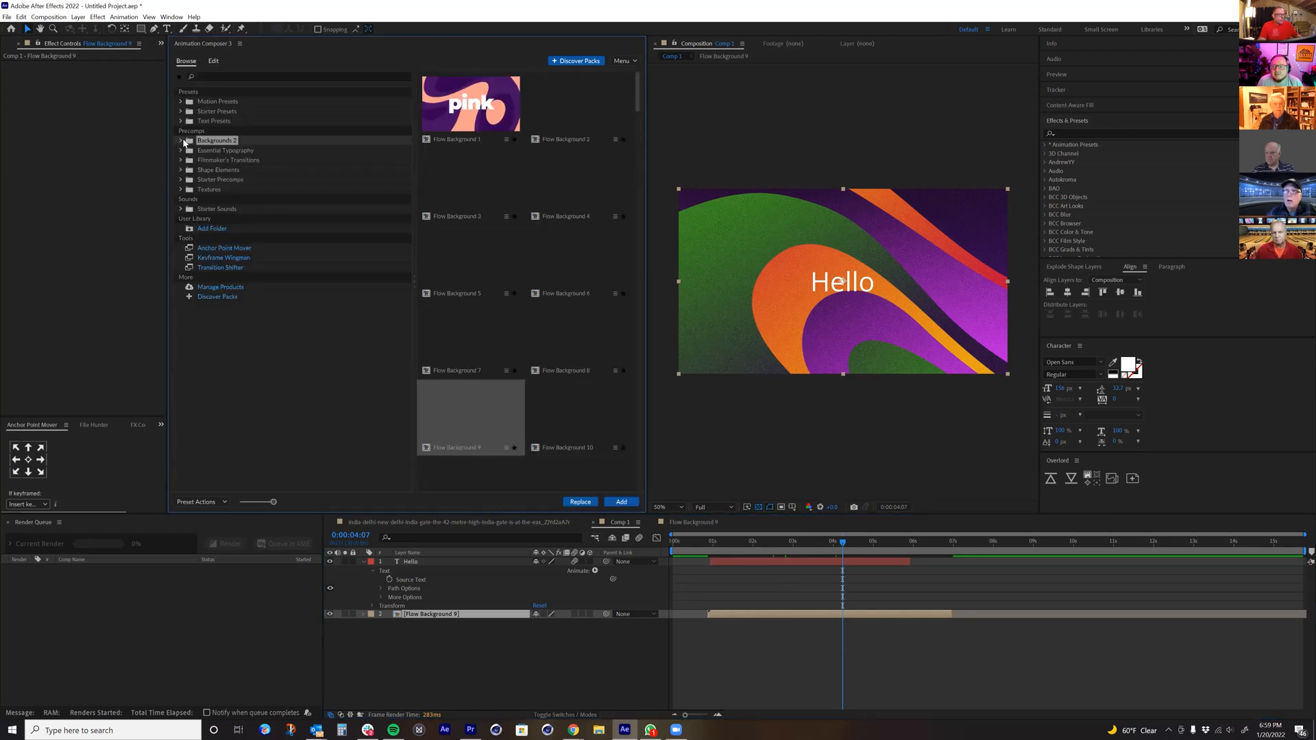
pyautogui.click(214, 151)
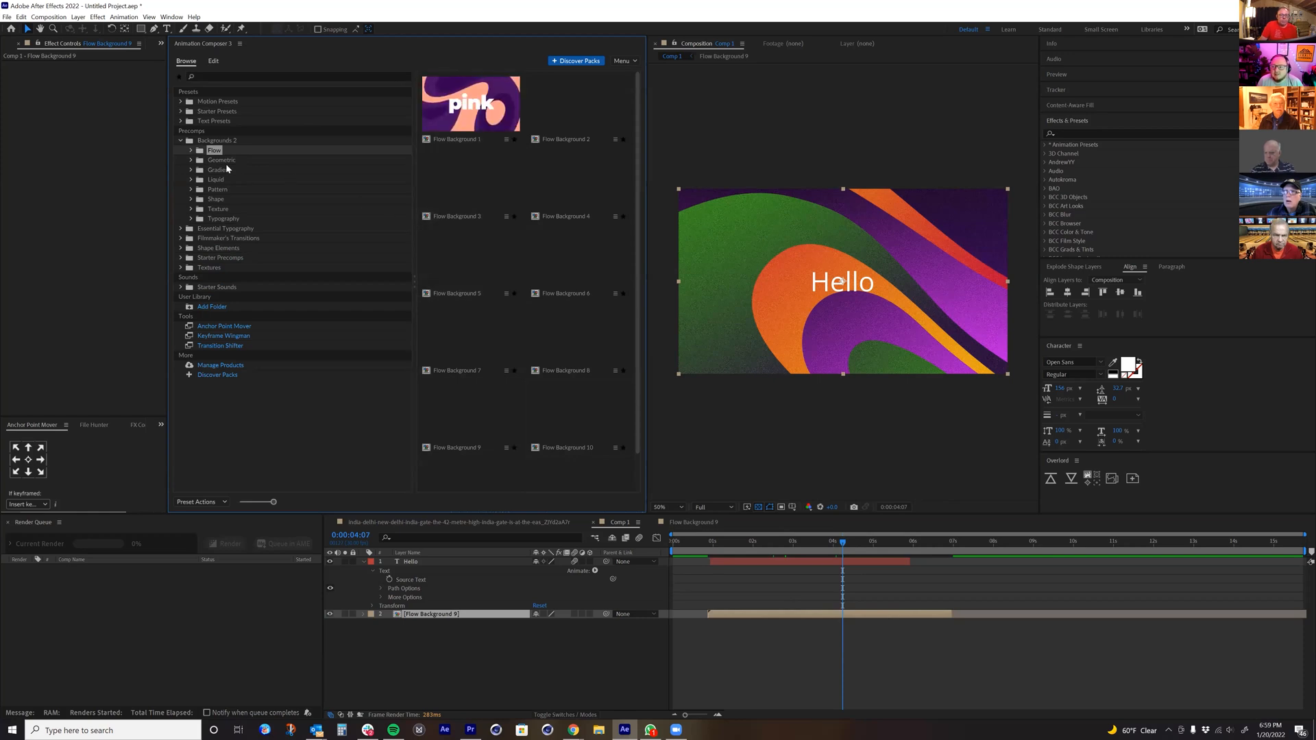
pyautogui.click(225, 163)
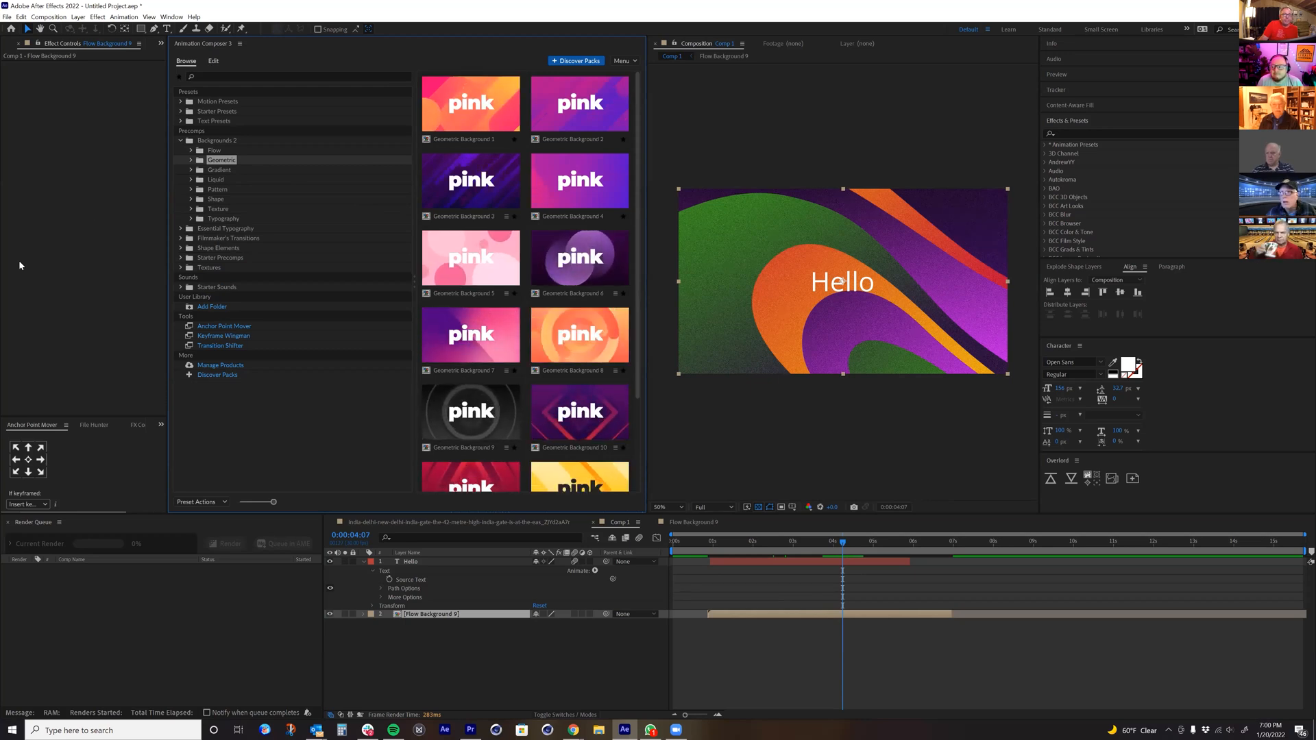
# Step: Reopen the Flow Background 9 precomp and set the Controller's Flow Scale to 123
pyautogui.click(411, 562)
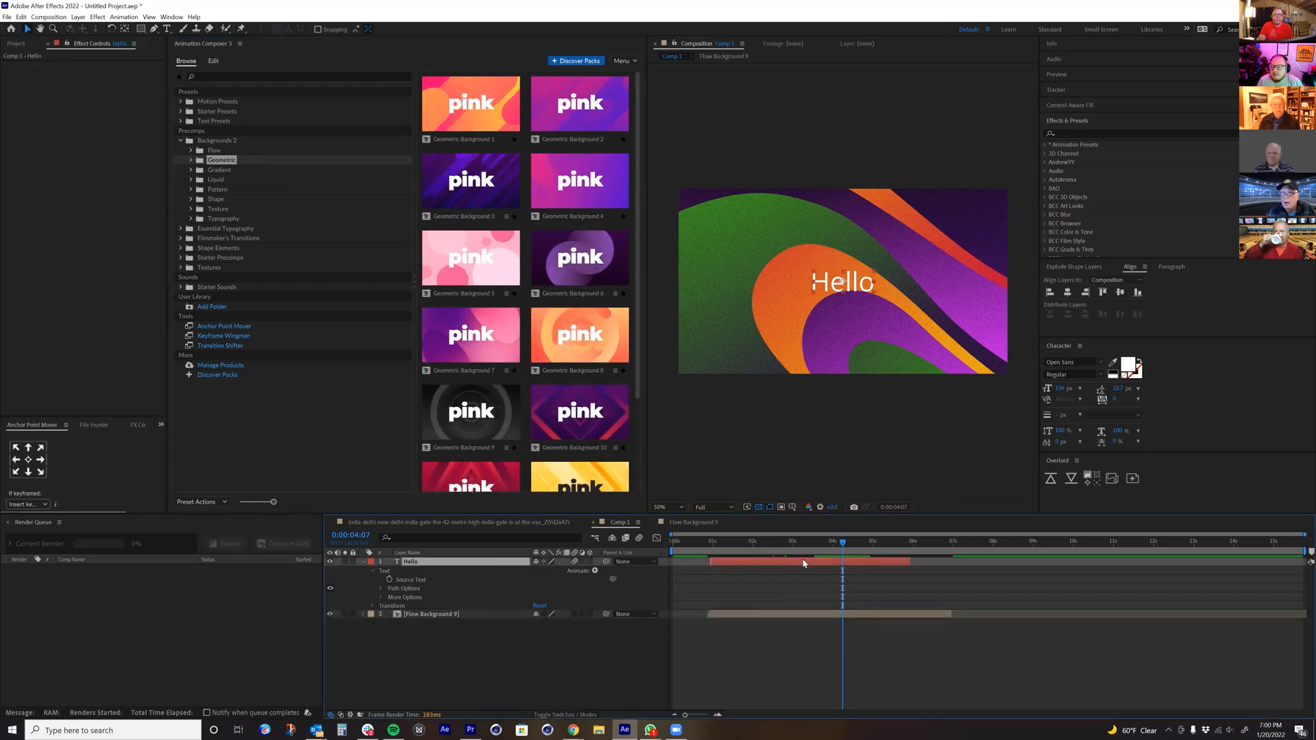
pyautogui.doubleClick(773, 615)
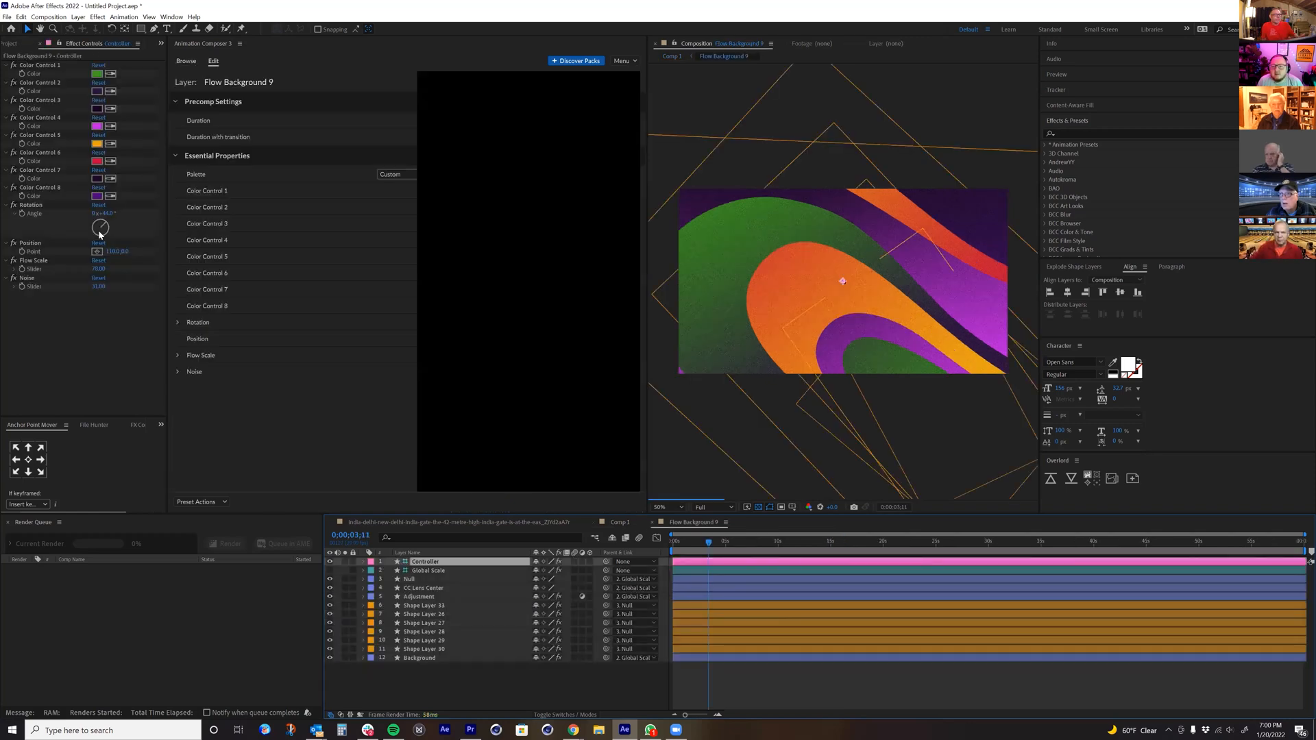
pyautogui.moveTo(103, 271); pyautogui.dragTo(126, 267)
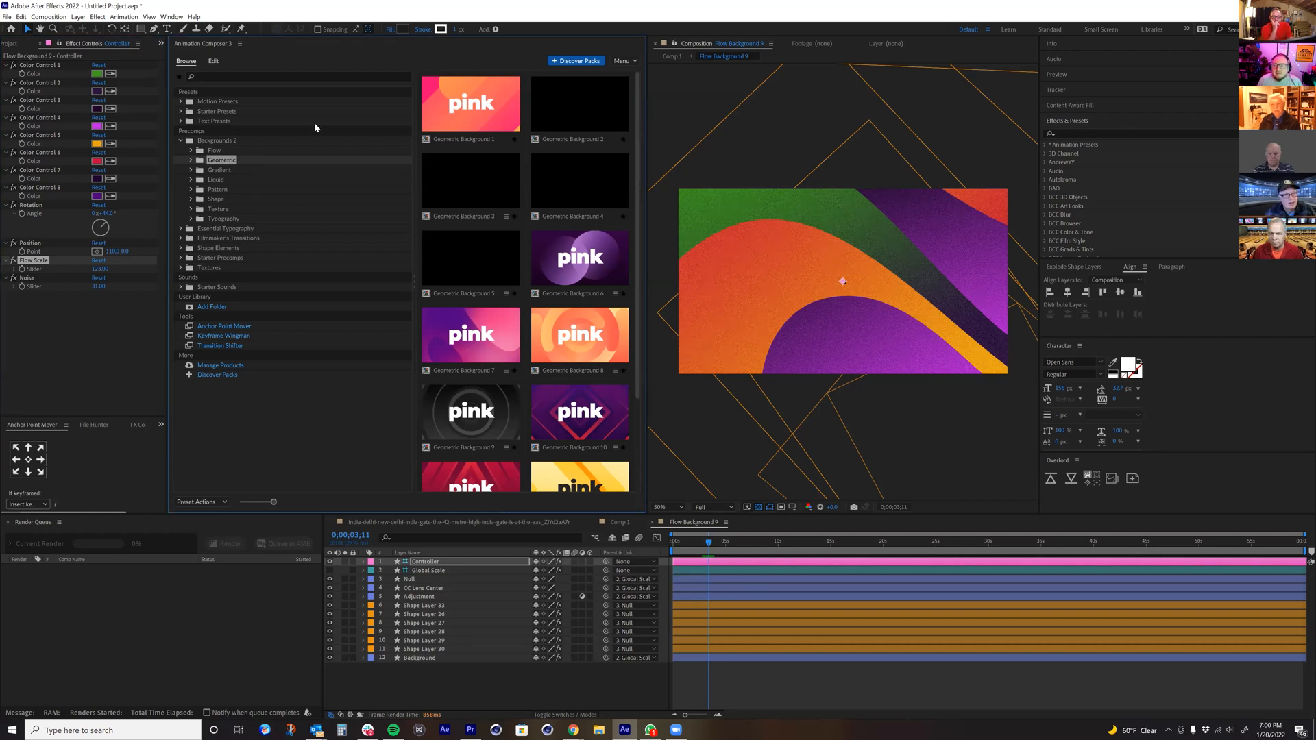
# Step: Expand the Flow folder and look through its background previews down to Flow Background 12
pyautogui.click(212, 152)
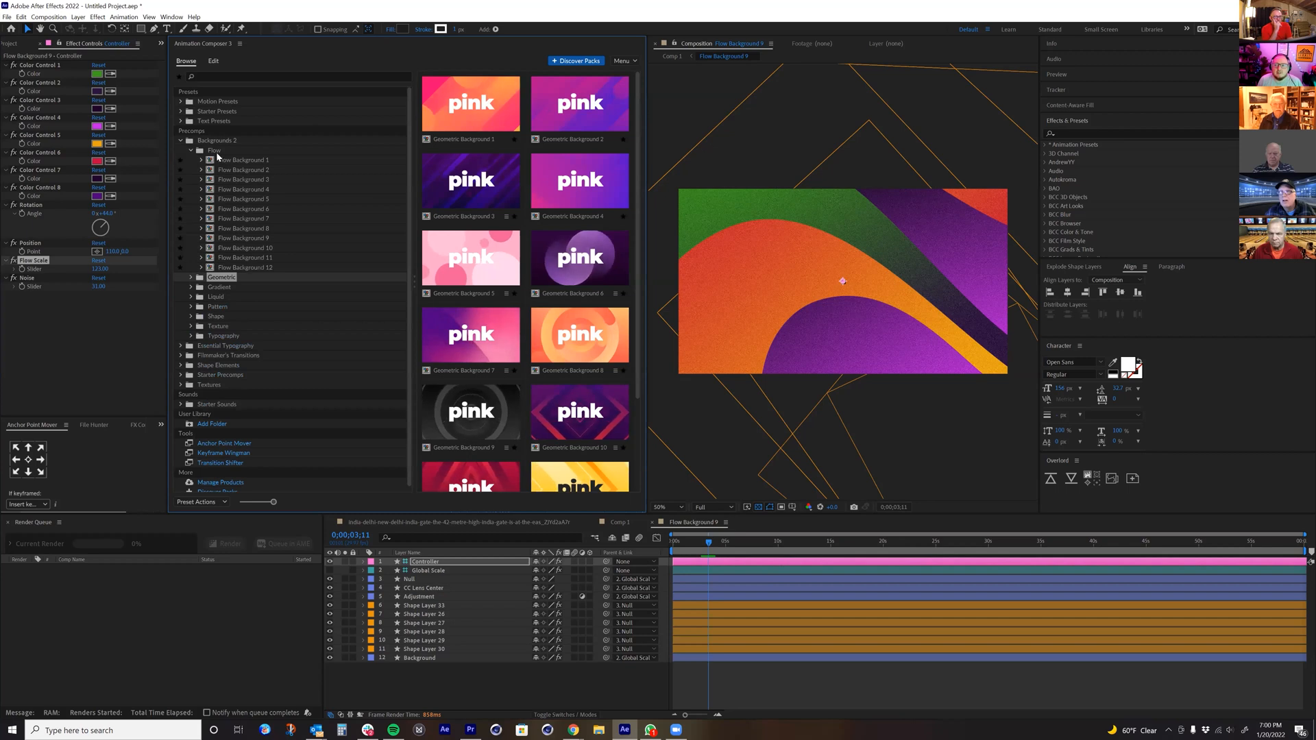
pyautogui.click(215, 151)
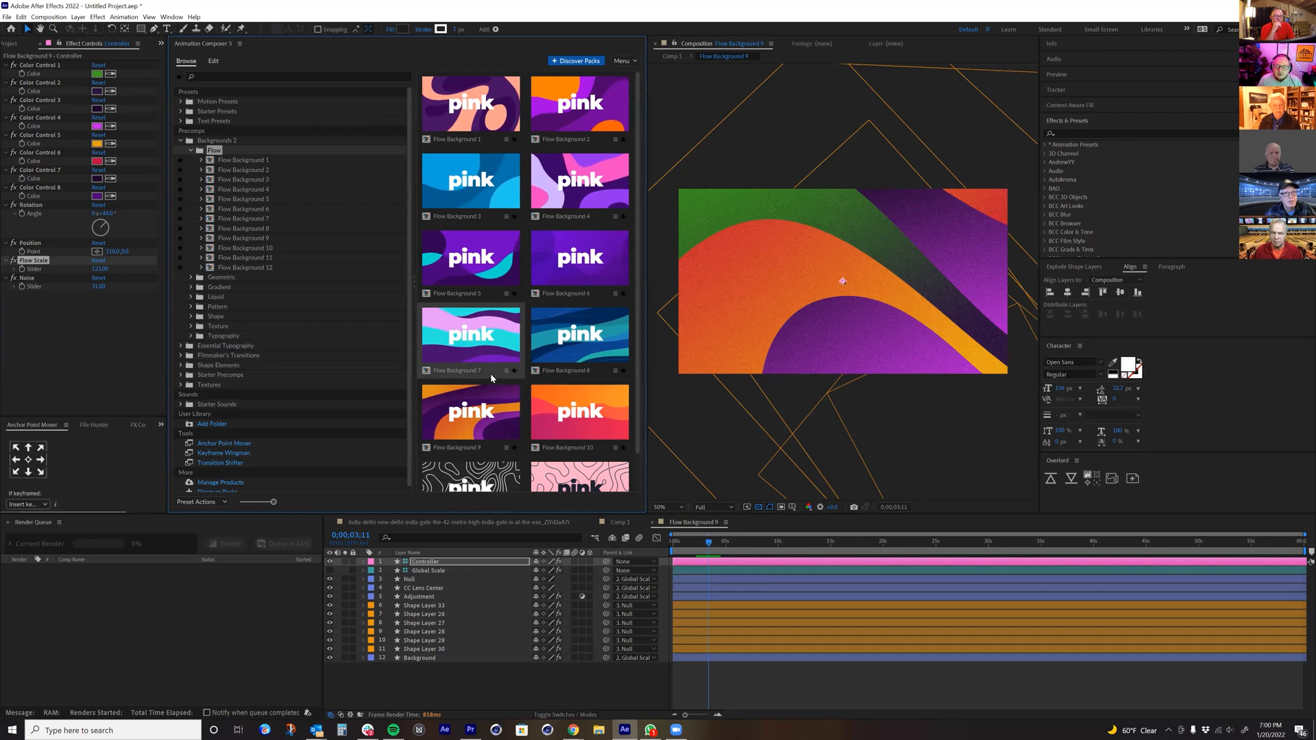
pyautogui.scroll(-1, 503, 430)
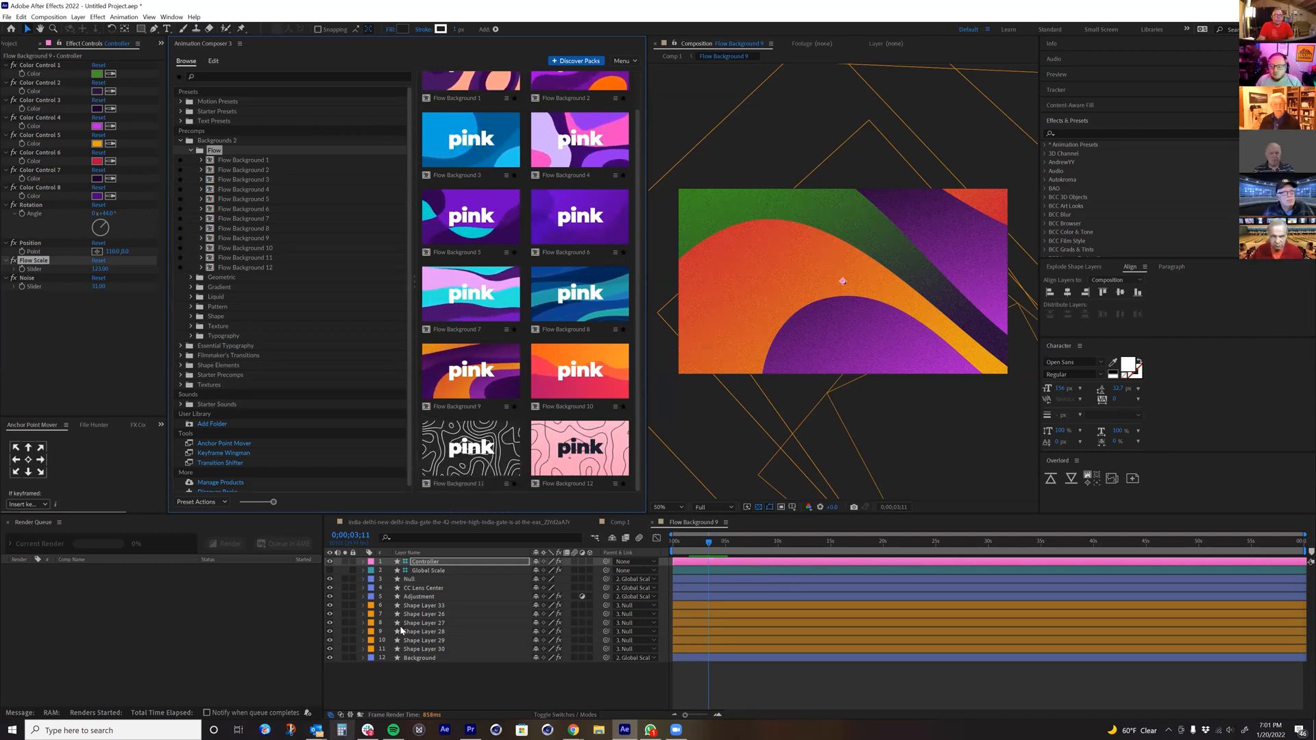
# Step: Reveal the keyframes on the precomp's layers and the expression on CC Lens Center's Position
pyautogui.moveTo(438, 674); pyautogui.dragTo(426, 590)
pyautogui.press('u')
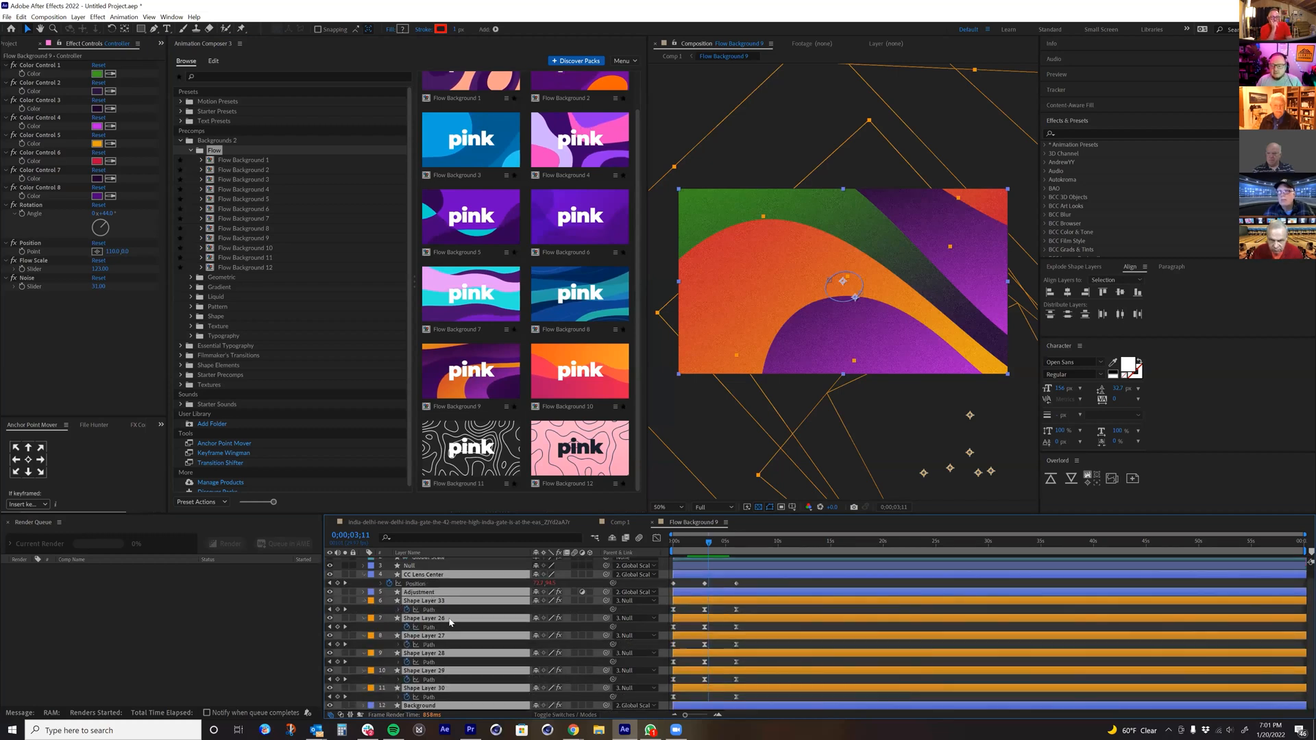
pyautogui.click(431, 561)
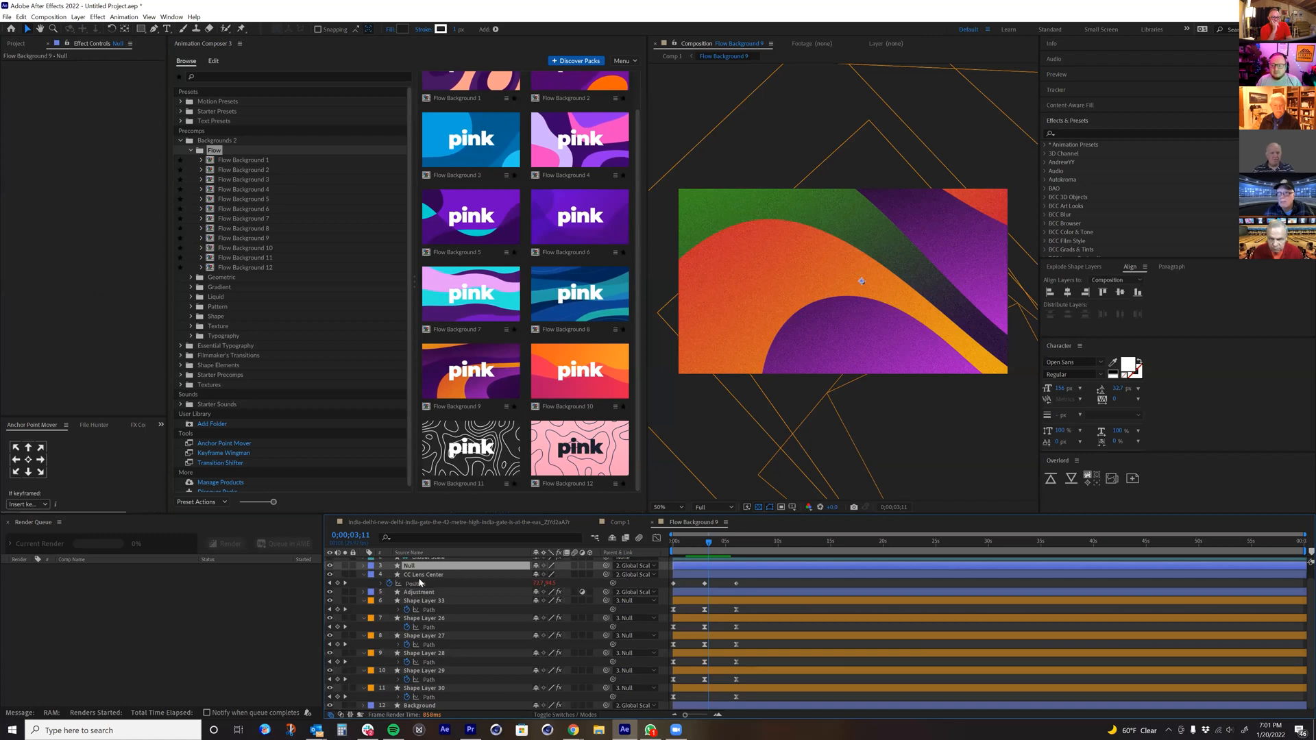
pyautogui.click(382, 584)
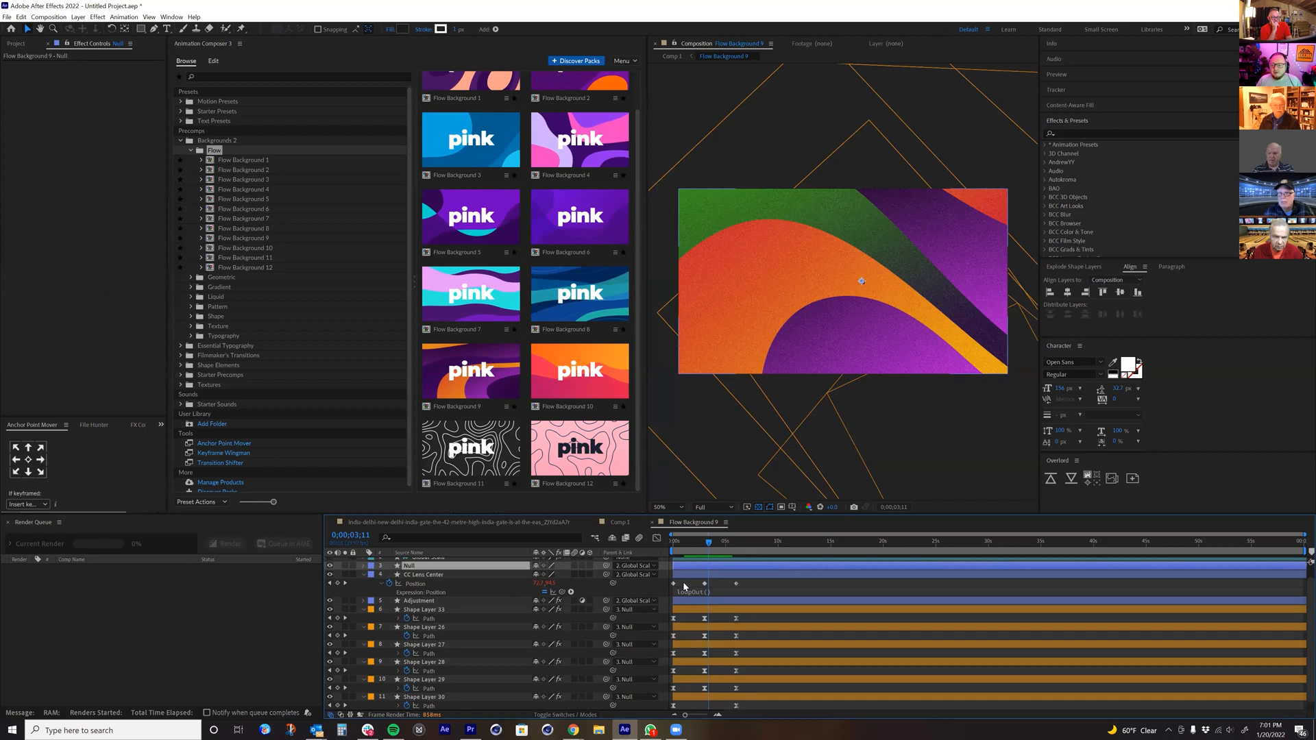
pyautogui.scroll(2, 664, 606)
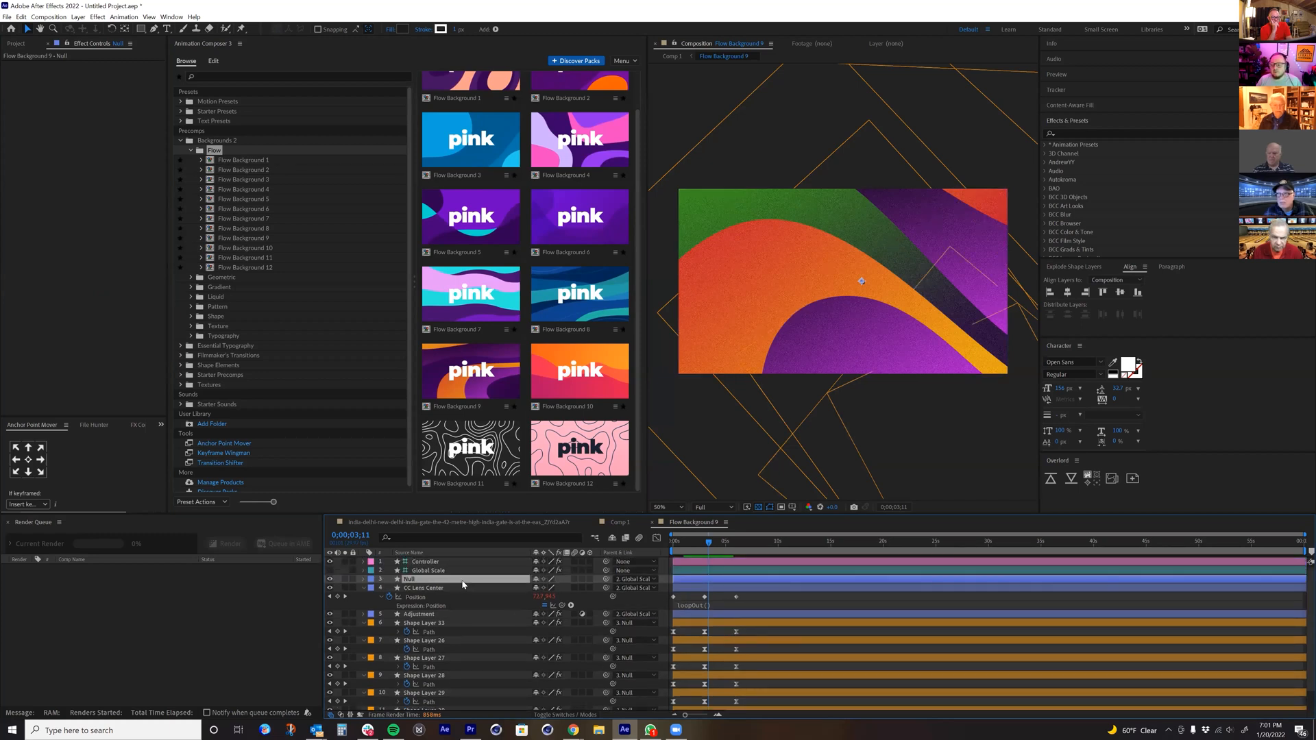
# Step: Examine the effect settings of the topmost shape layer and the Controller, and return to Comp 1
pyautogui.click(428, 624)
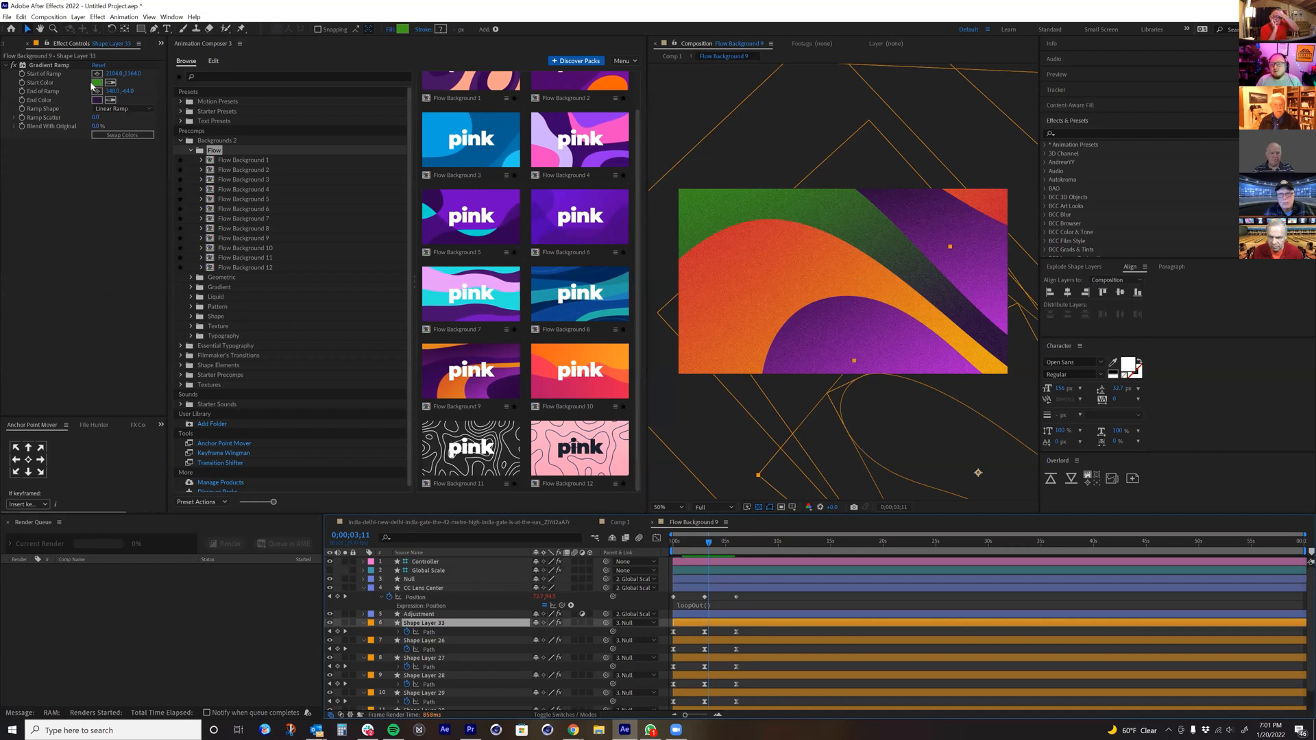
pyautogui.click(431, 563)
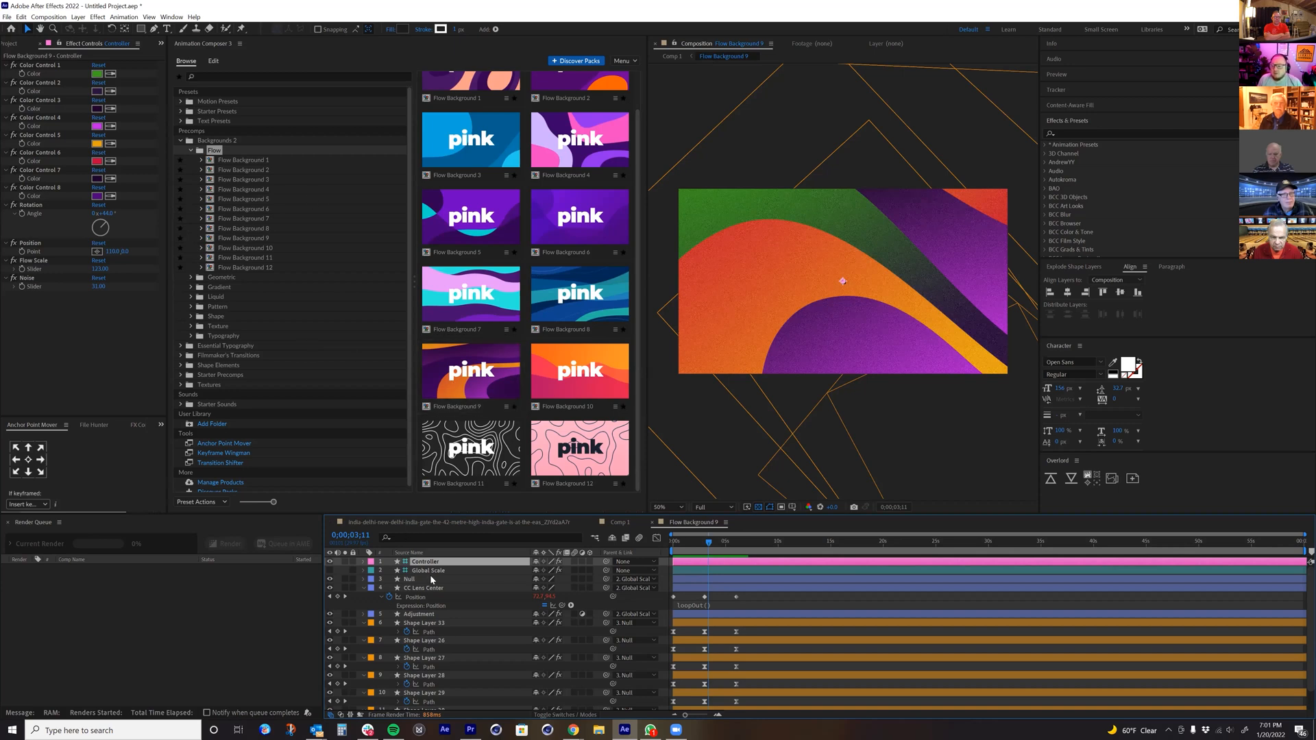
pyautogui.scroll(-1, 446, 657)
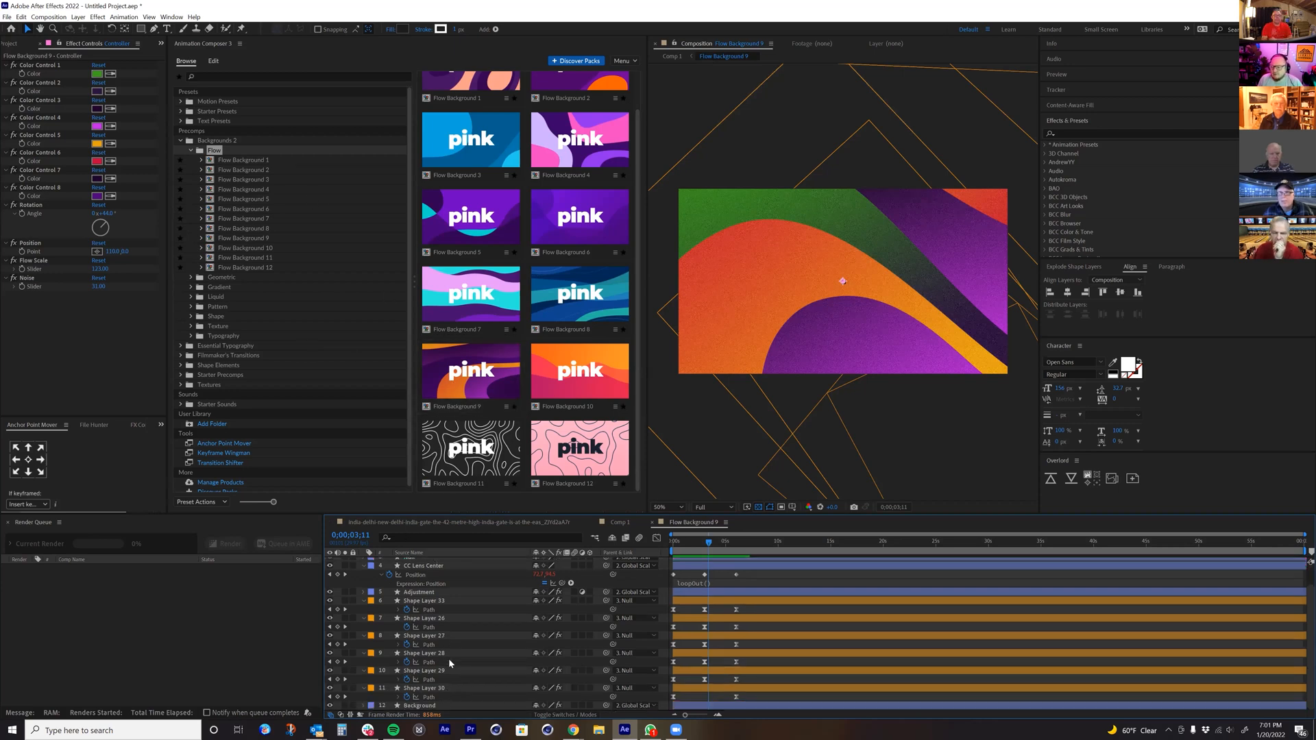
pyautogui.scroll(1, 452, 656)
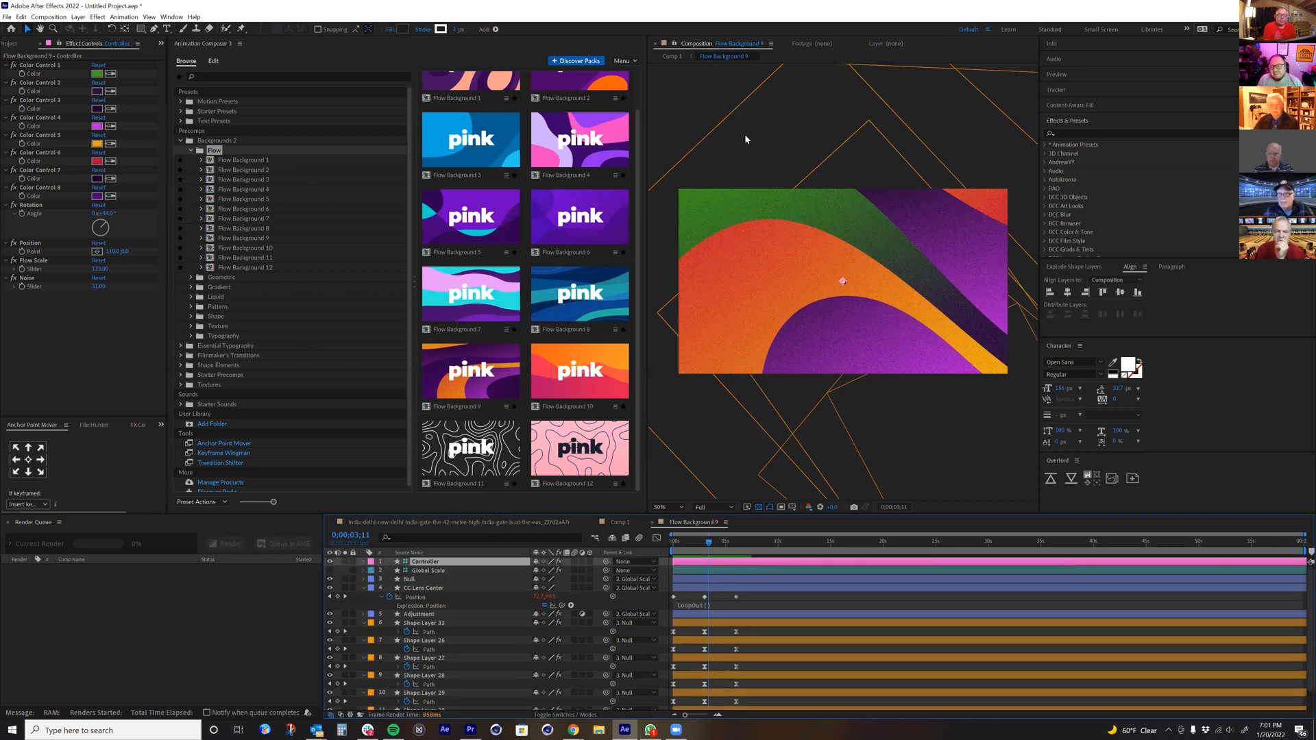
pyautogui.click(679, 60)
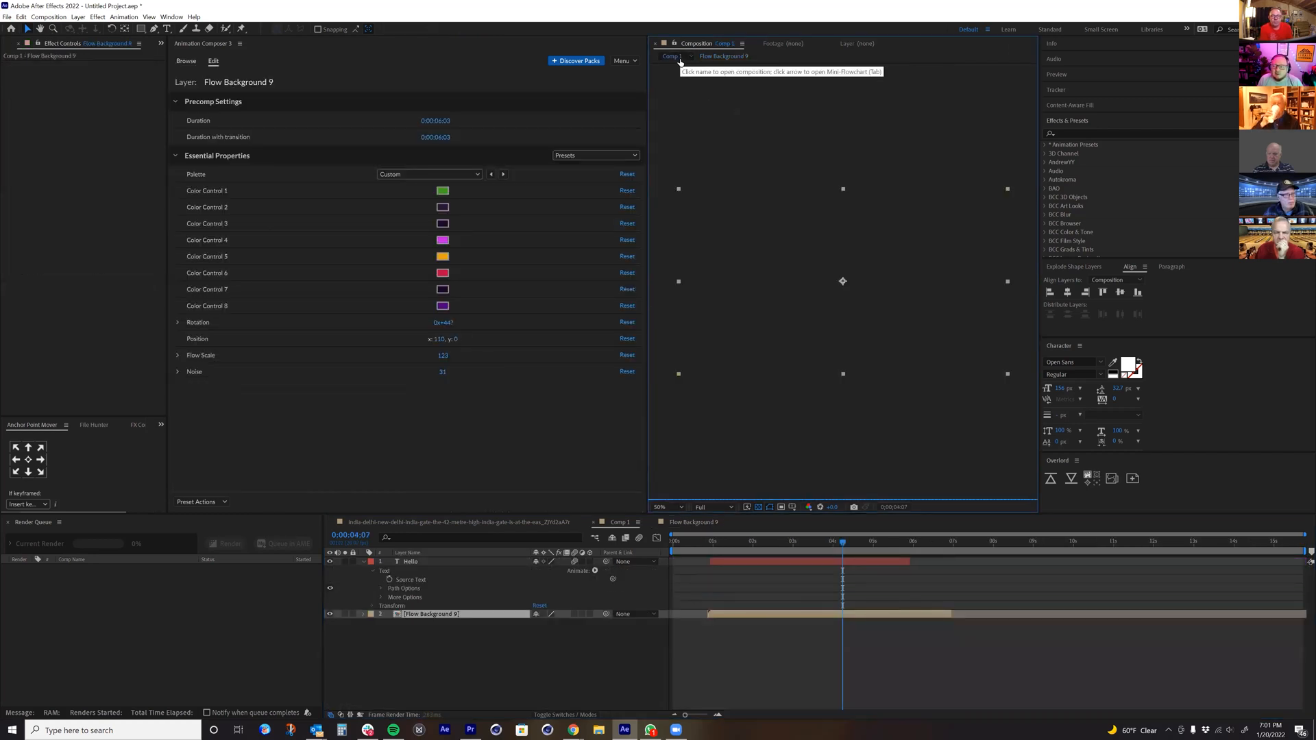
# Step: Return to the preset library and look through the Flow background previews, selecting Flow Background 10
pyautogui.click(182, 61)
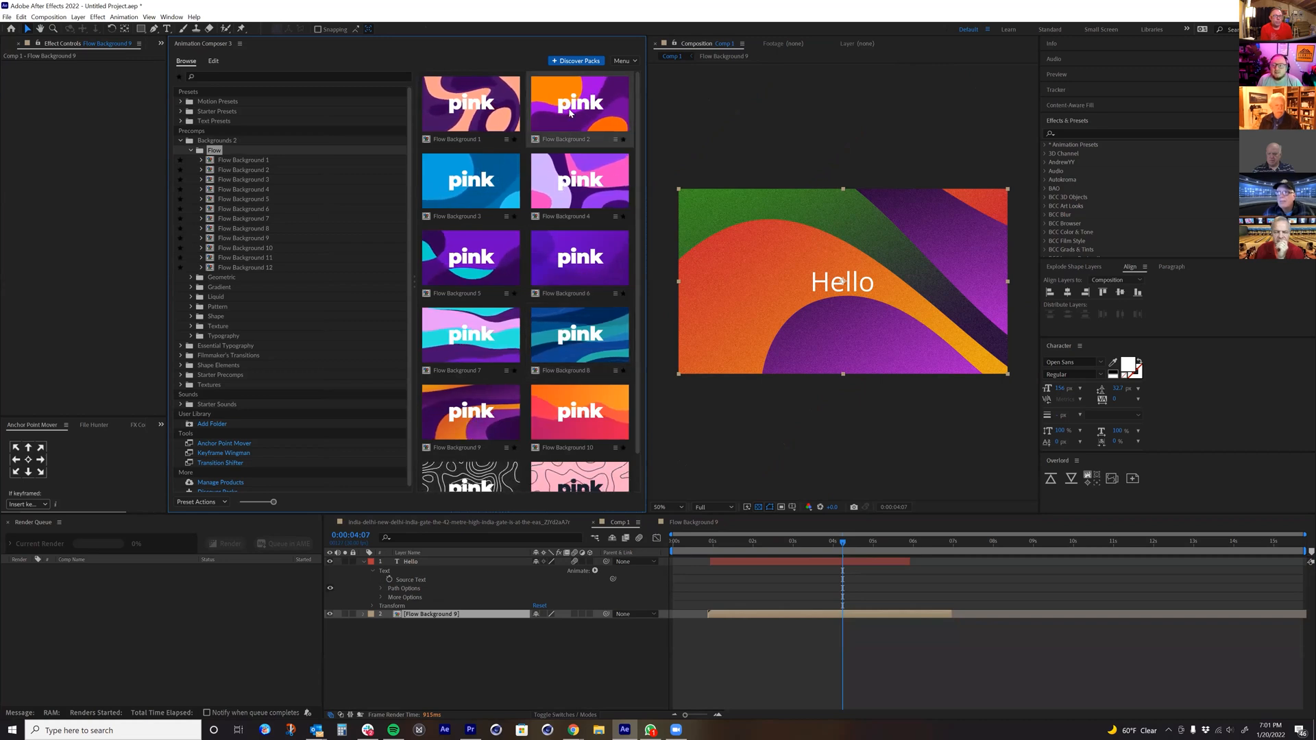
pyautogui.click(570, 319)
pyautogui.scroll(-1, 570, 318)
pyautogui.click(551, 394)
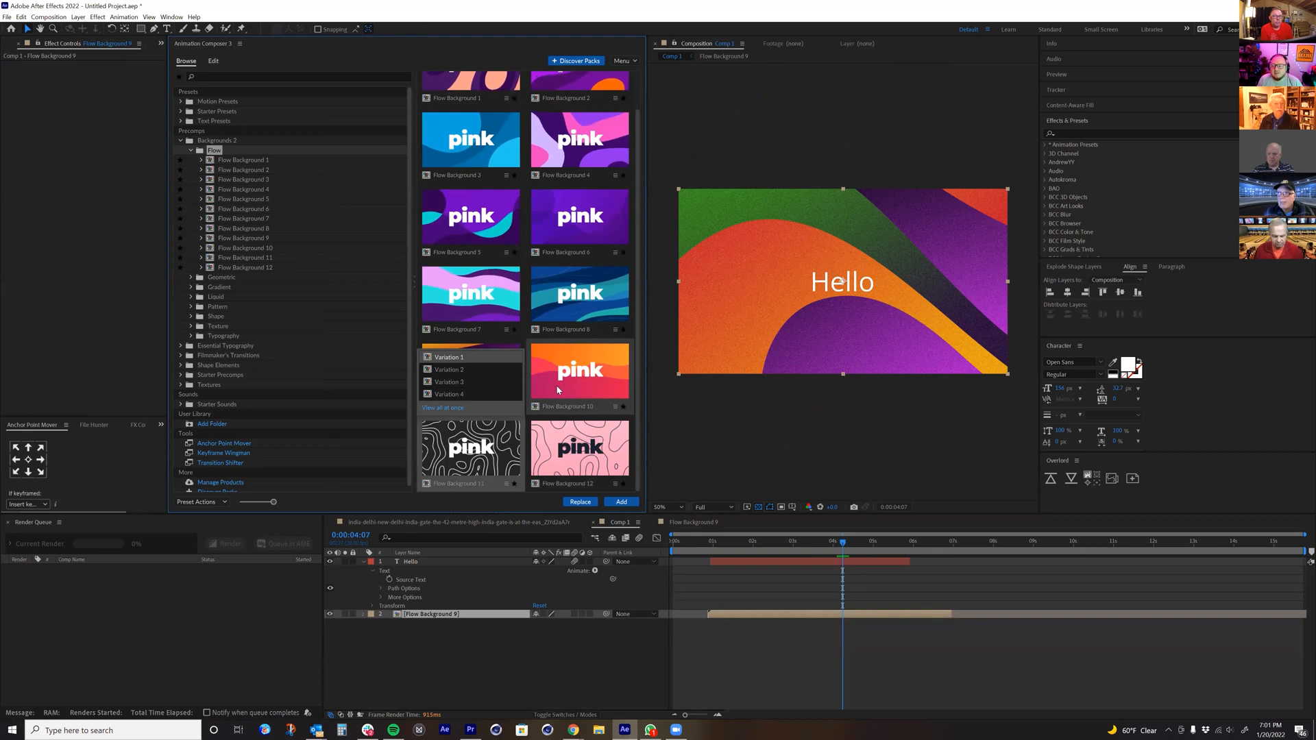
pyautogui.click(557, 387)
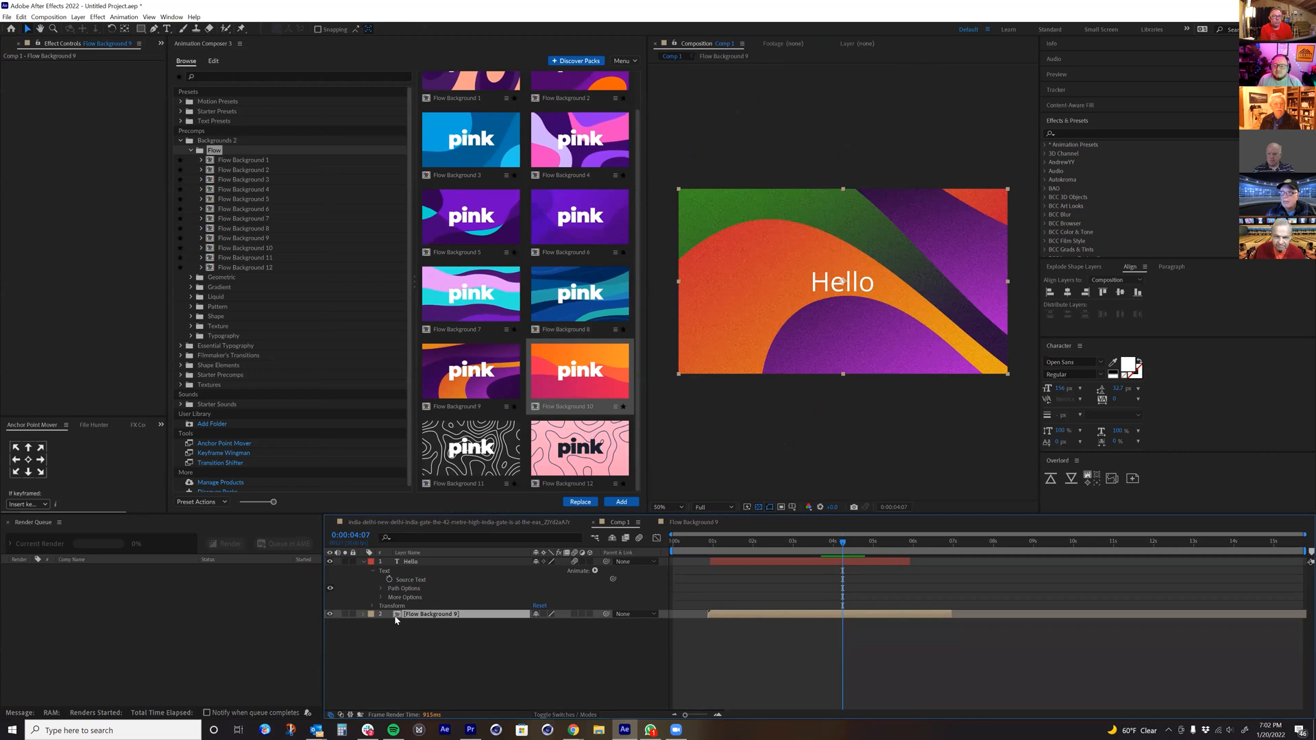
# Step: Open the Flow Background 9 precomp and add an adjustment layer with the Matte Choker effect at the top of its layer stack
pyautogui.doubleClick(413, 615)
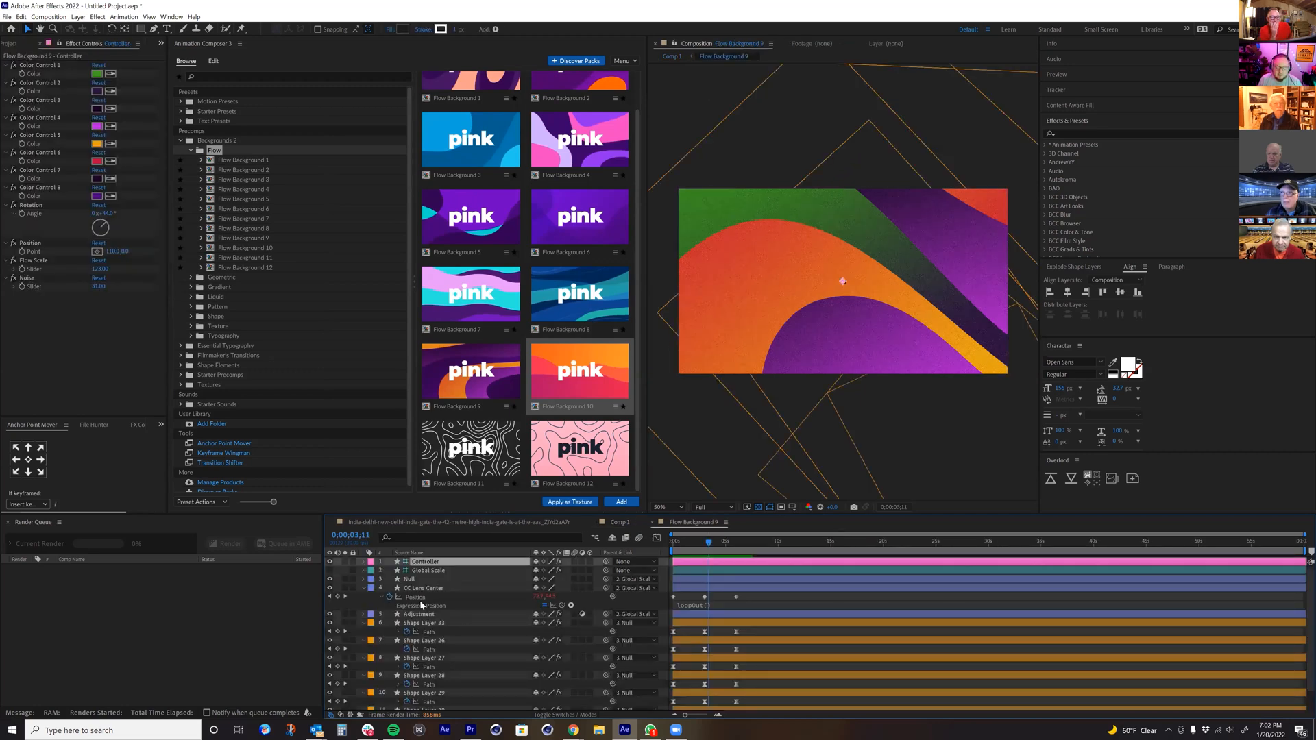
pyautogui.hotkey('ctrl', 'alt', 'y')
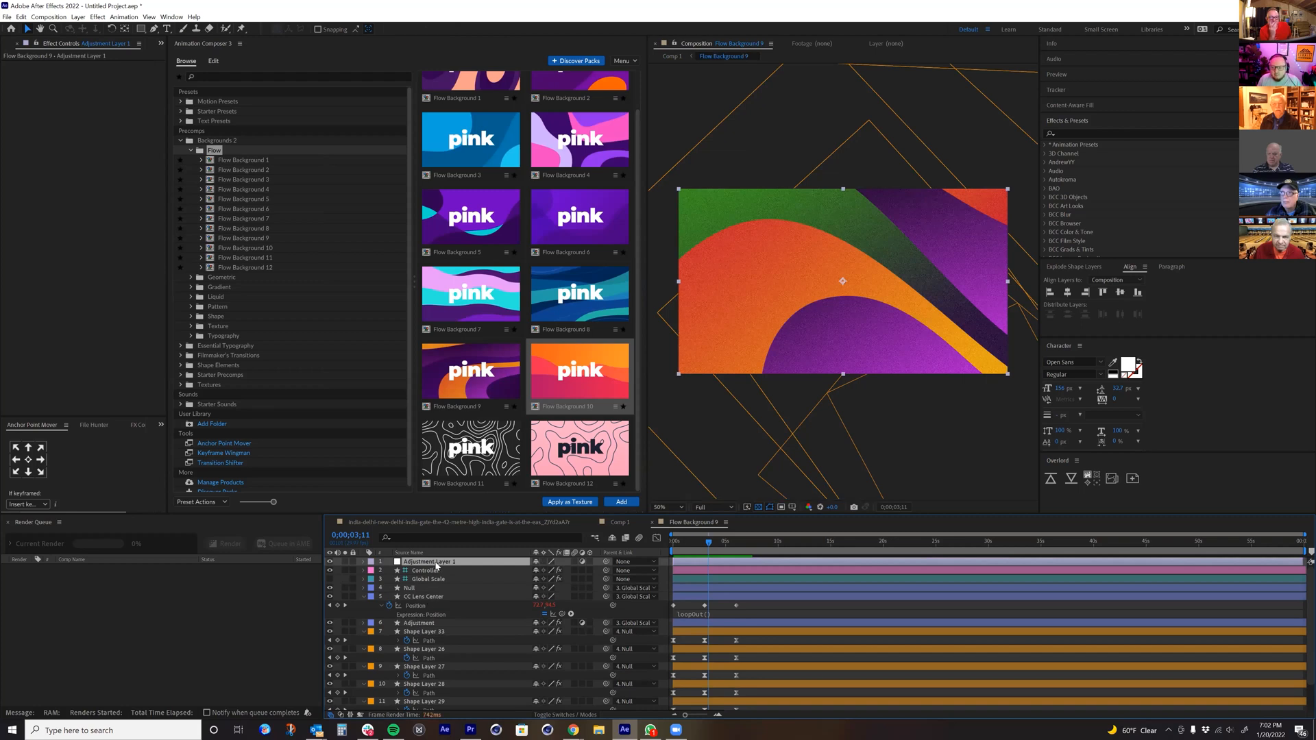
pyautogui.hotkey('ctrl', 'space')
pyautogui.write('chok')
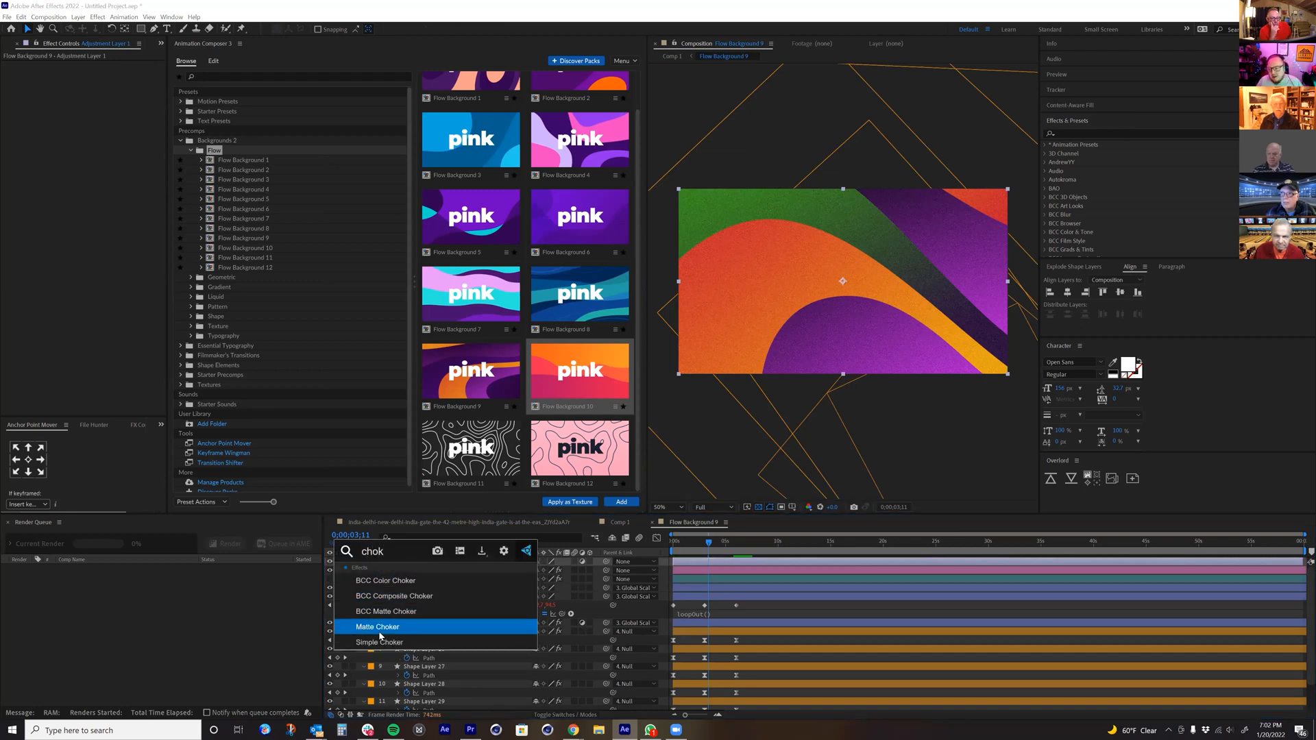
pyautogui.click(379, 632)
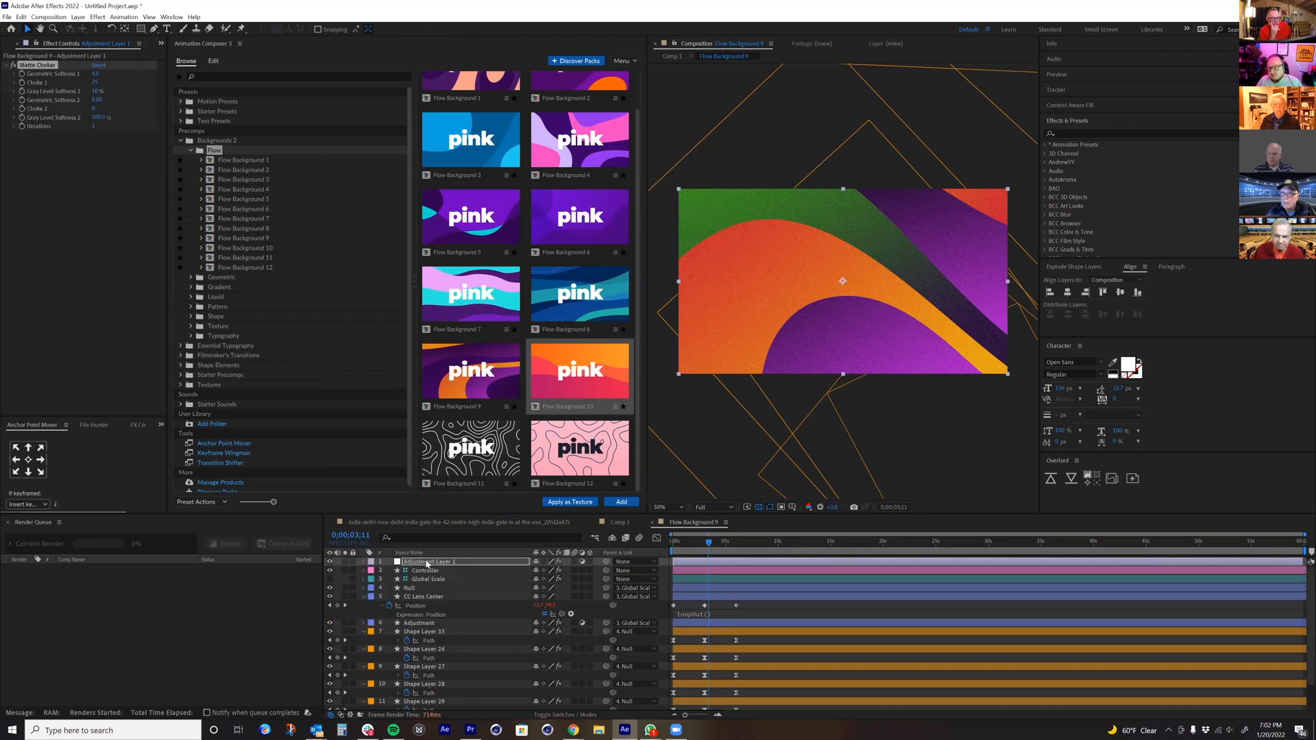
# Step: Try higher Geometric Softness 1, Choke 1 at 127 and Gray Level Softness 1 at 0%, and remove the Matte Choker effect
pyautogui.moveTo(94, 74); pyautogui.dragTo(551, 145)
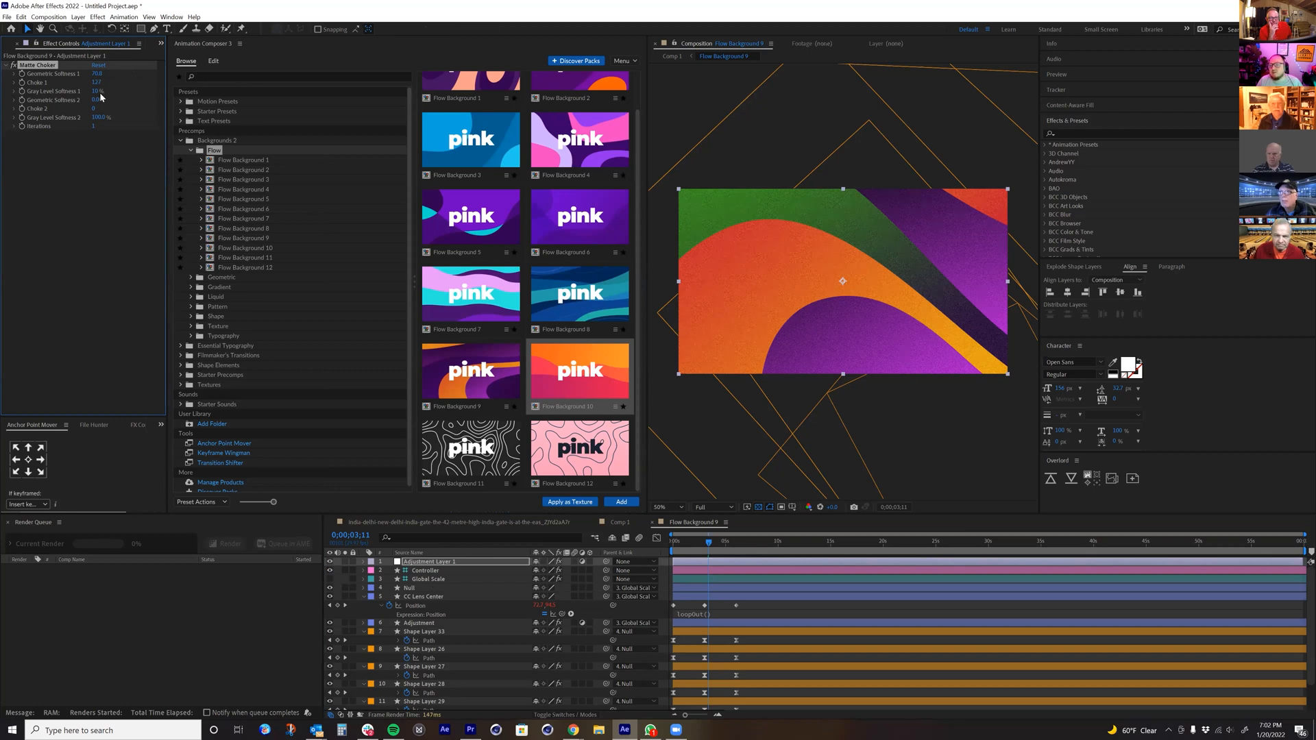
pyautogui.moveTo(102, 91); pyautogui.dragTo(83, 90)
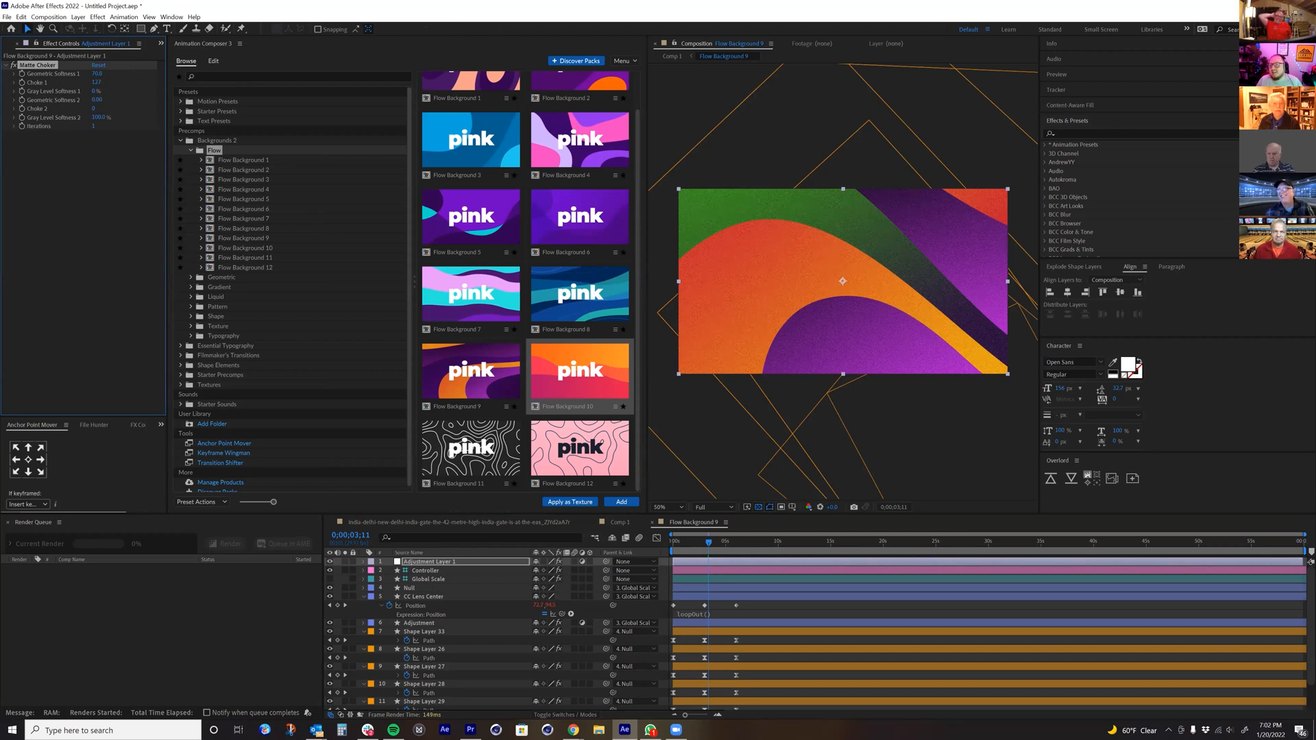
pyautogui.click(37, 65)
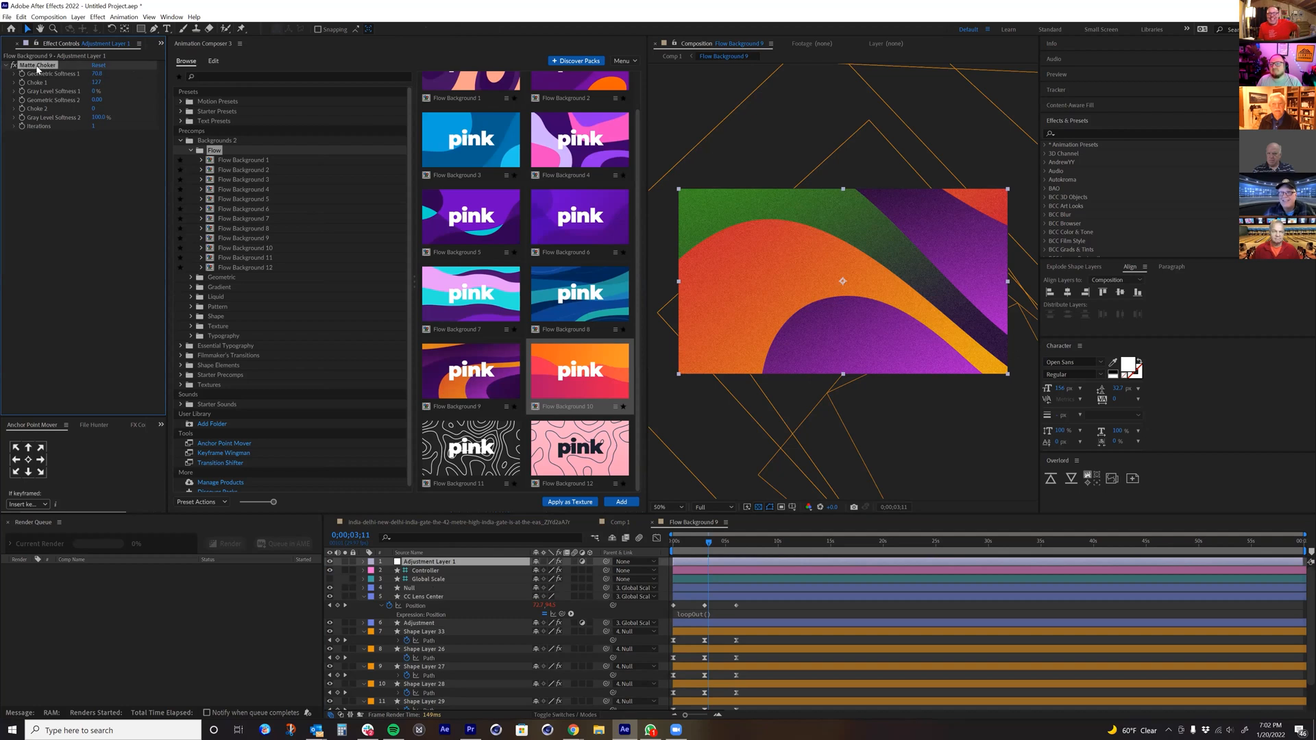
pyautogui.press('Delete')
# Step: Try the Simple Choker effect with a negative Choke Matte on the adjustment layer, and delete that layer
pyautogui.hotkey('ctrl', 'space')
pyautogui.write('chok')
pyautogui.press('Down')
pyautogui.press('Down')
pyautogui.press('Down')
pyautogui.press('Down')
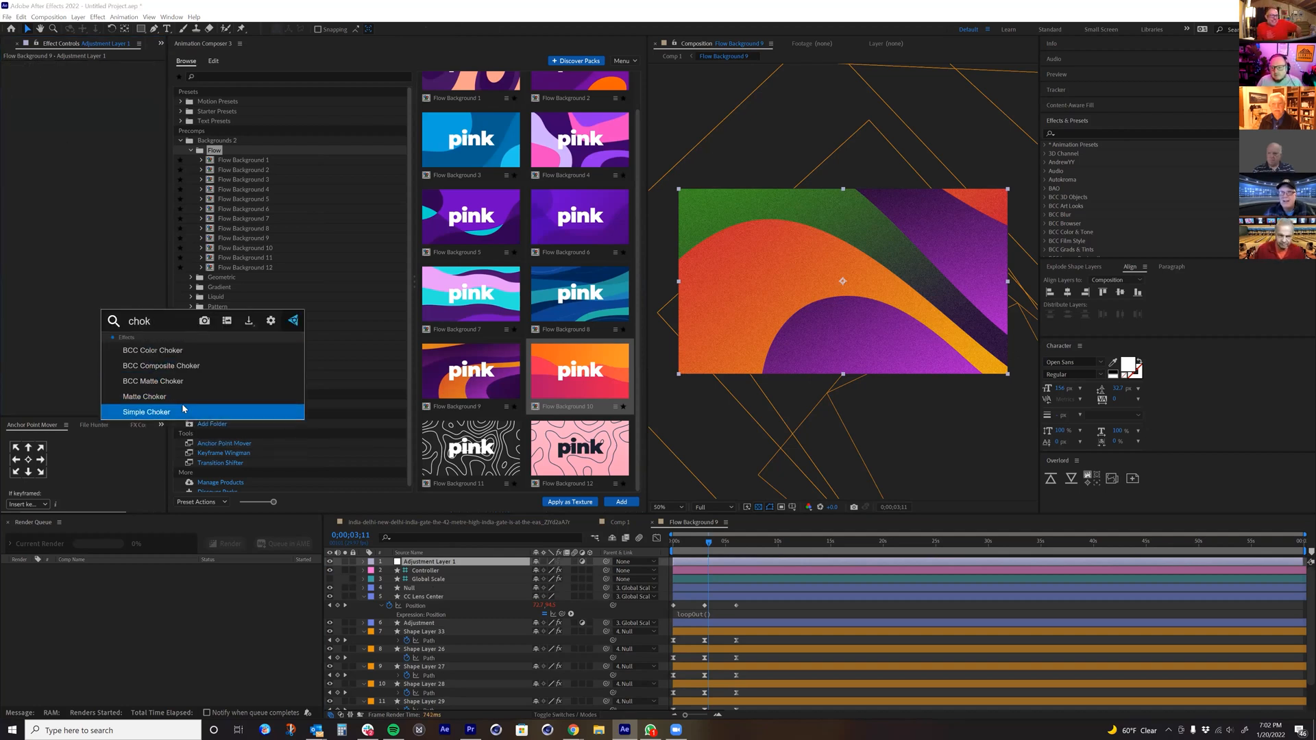
pyautogui.press('Return')
pyautogui.moveTo(97, 82); pyautogui.dragTo(34, 85)
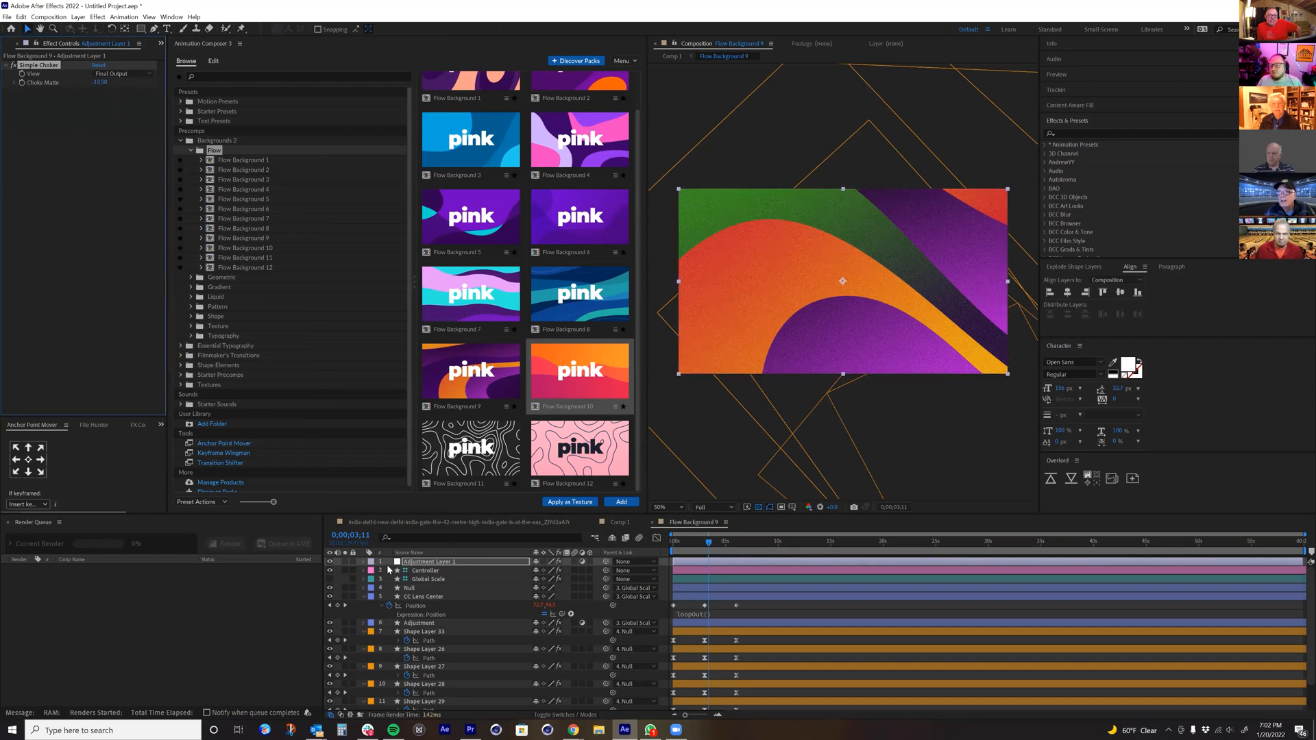
pyautogui.click(414, 565)
pyautogui.press('Delete')
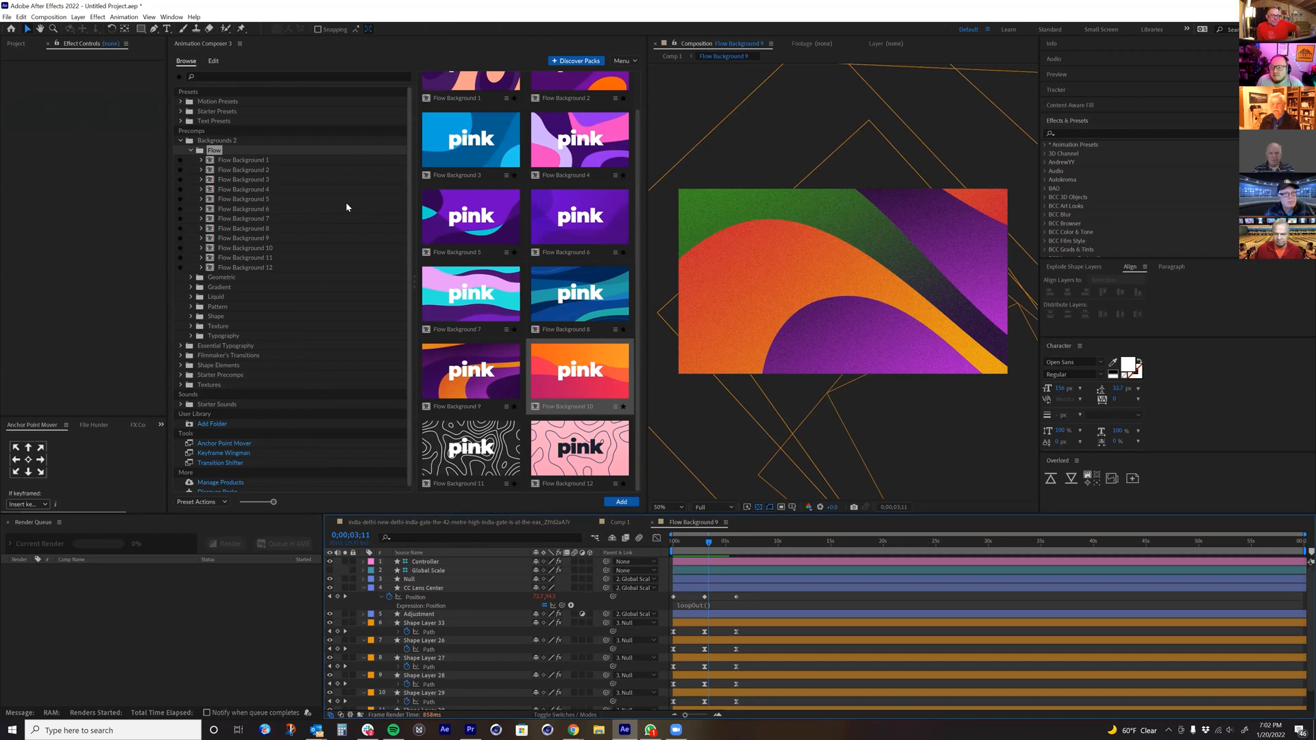
# Step: Look through the Geometric and Gradient background previews, including the variations of Gradient Background 3
pyautogui.click(210, 275)
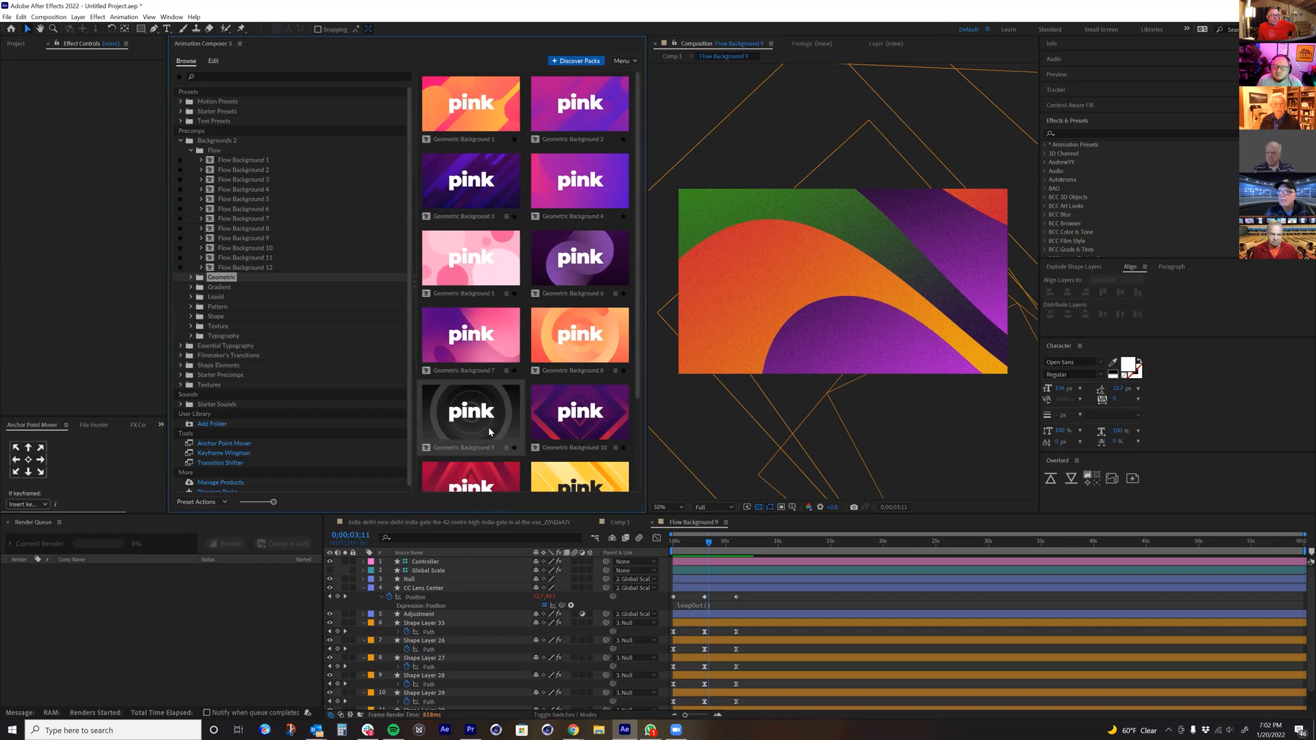
pyautogui.scroll(-1, 507, 418)
pyautogui.click(218, 287)
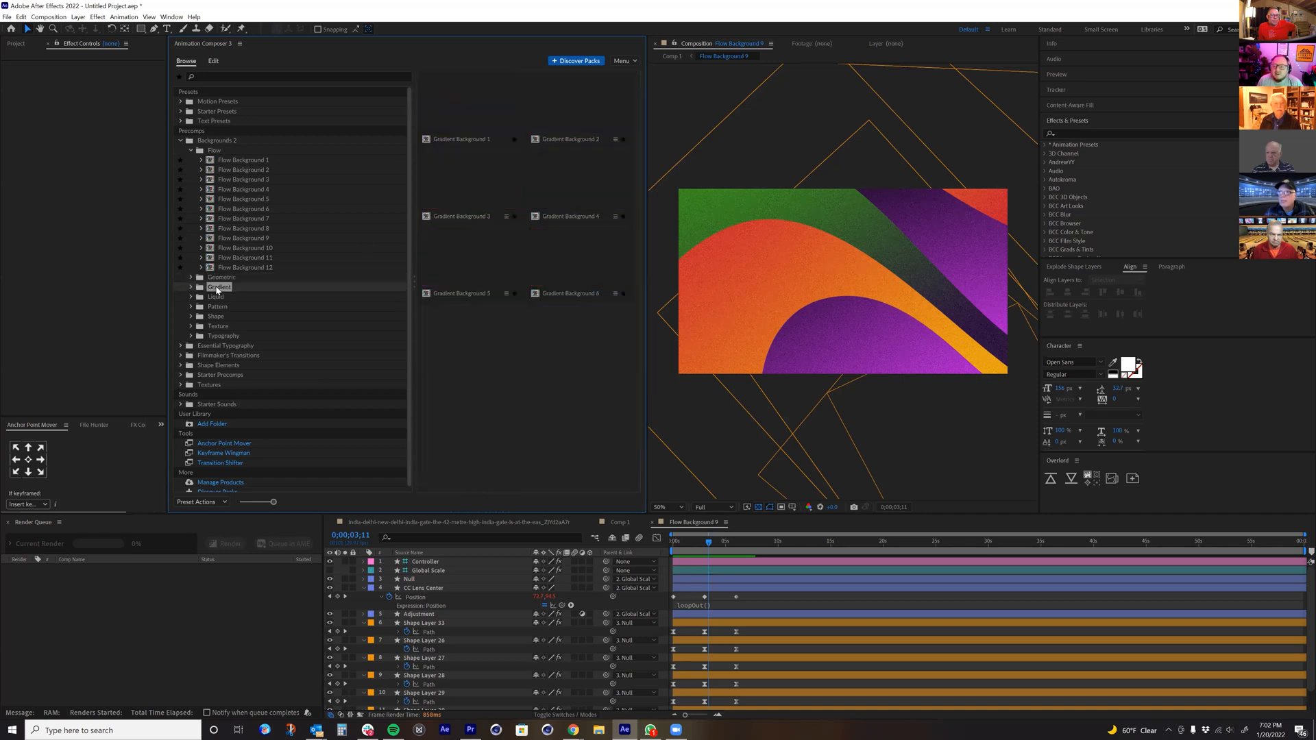
pyautogui.click(192, 288)
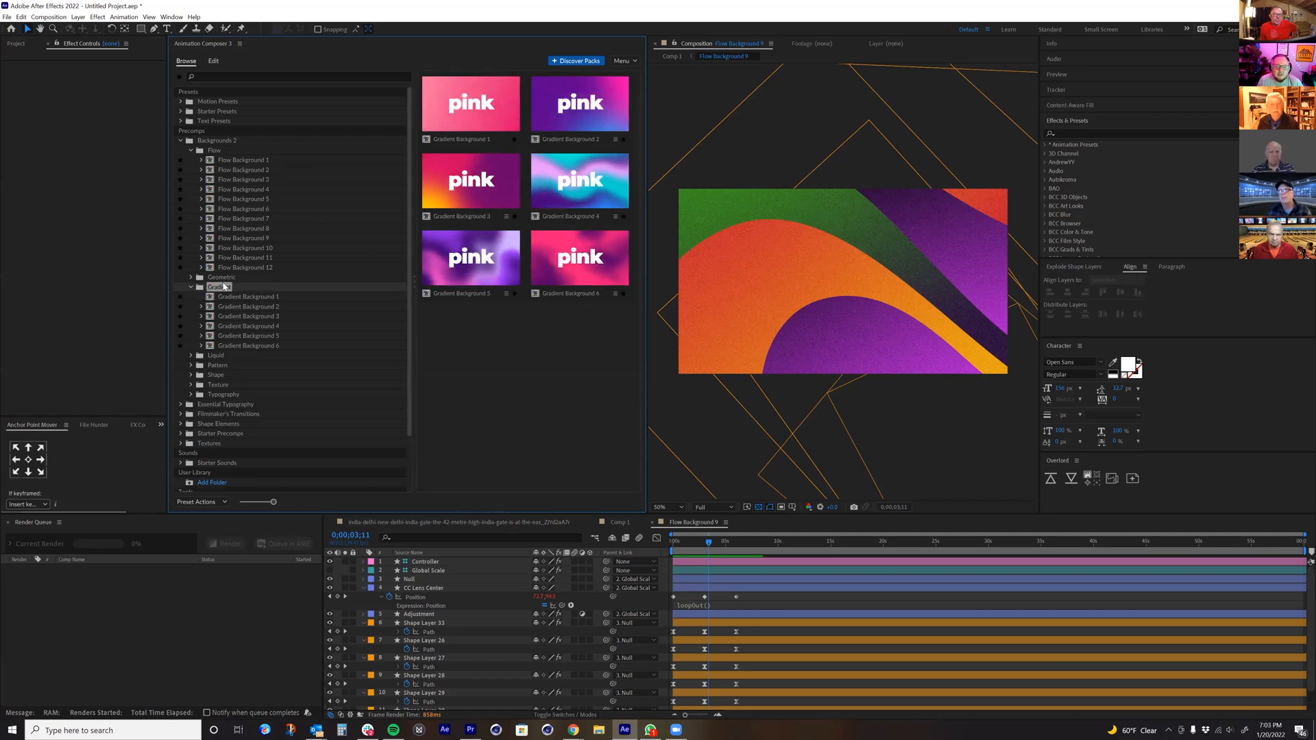
pyautogui.click(253, 317)
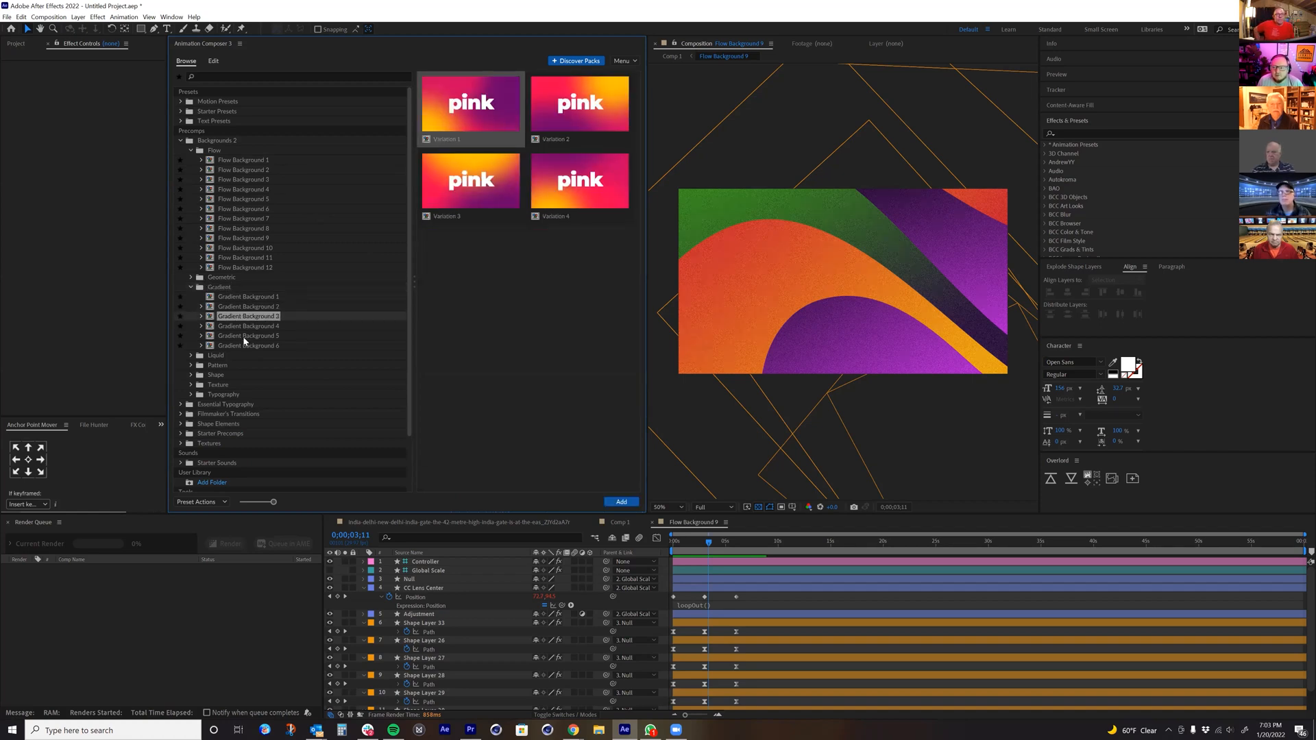
# Step: Look through the Liquid, Pattern, Texture and Typography background previews
pyautogui.click(215, 356)
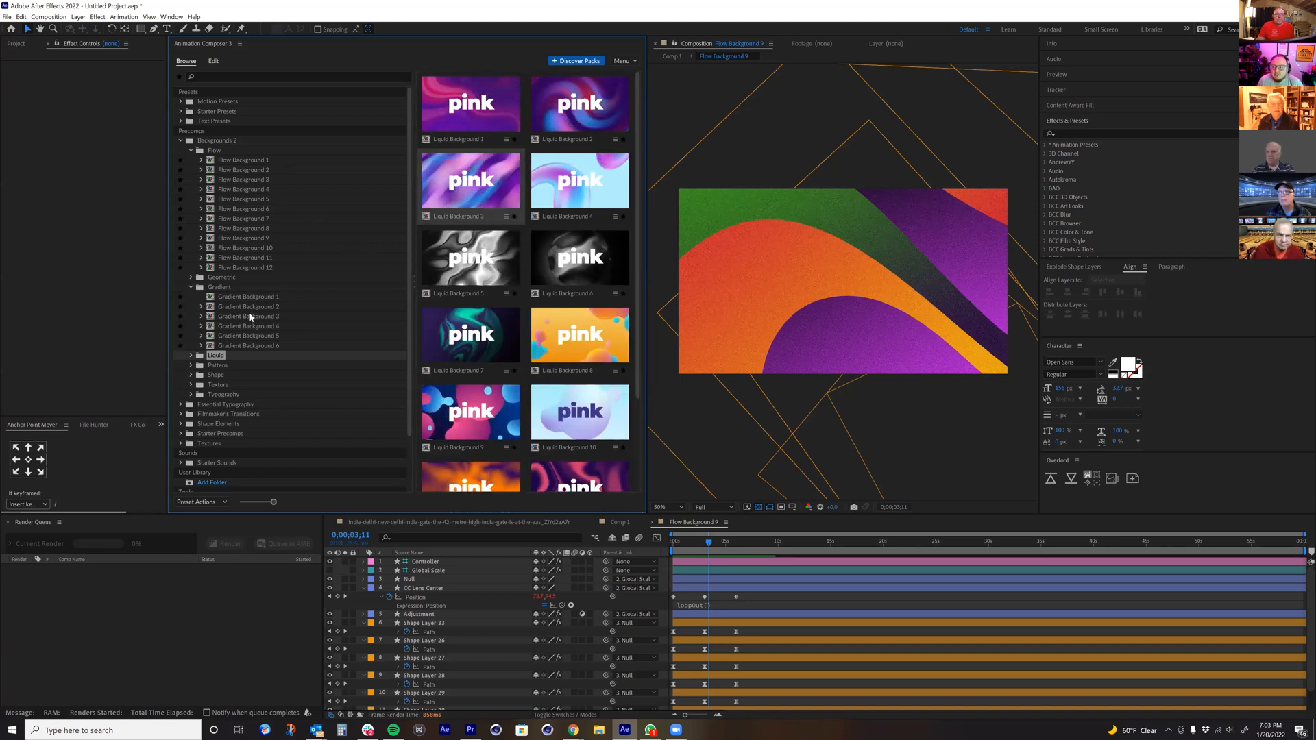
pyautogui.click(217, 365)
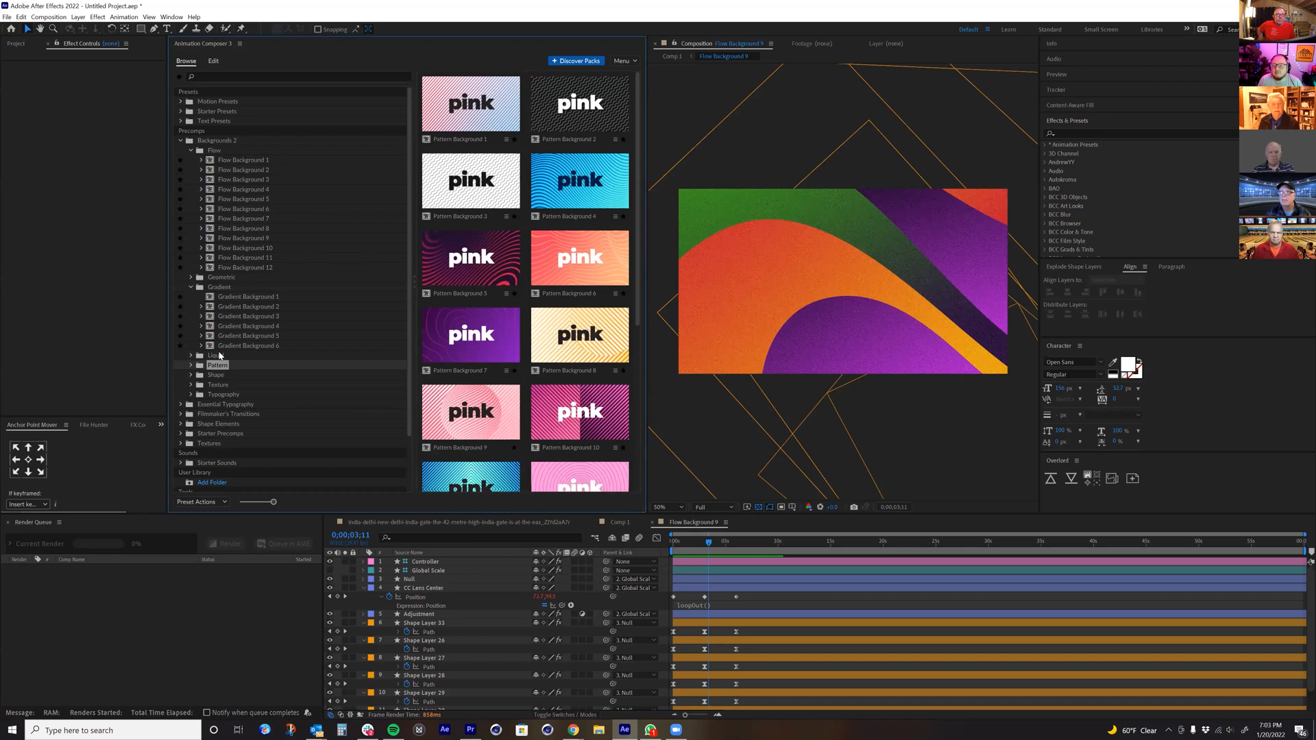
pyautogui.click(218, 355)
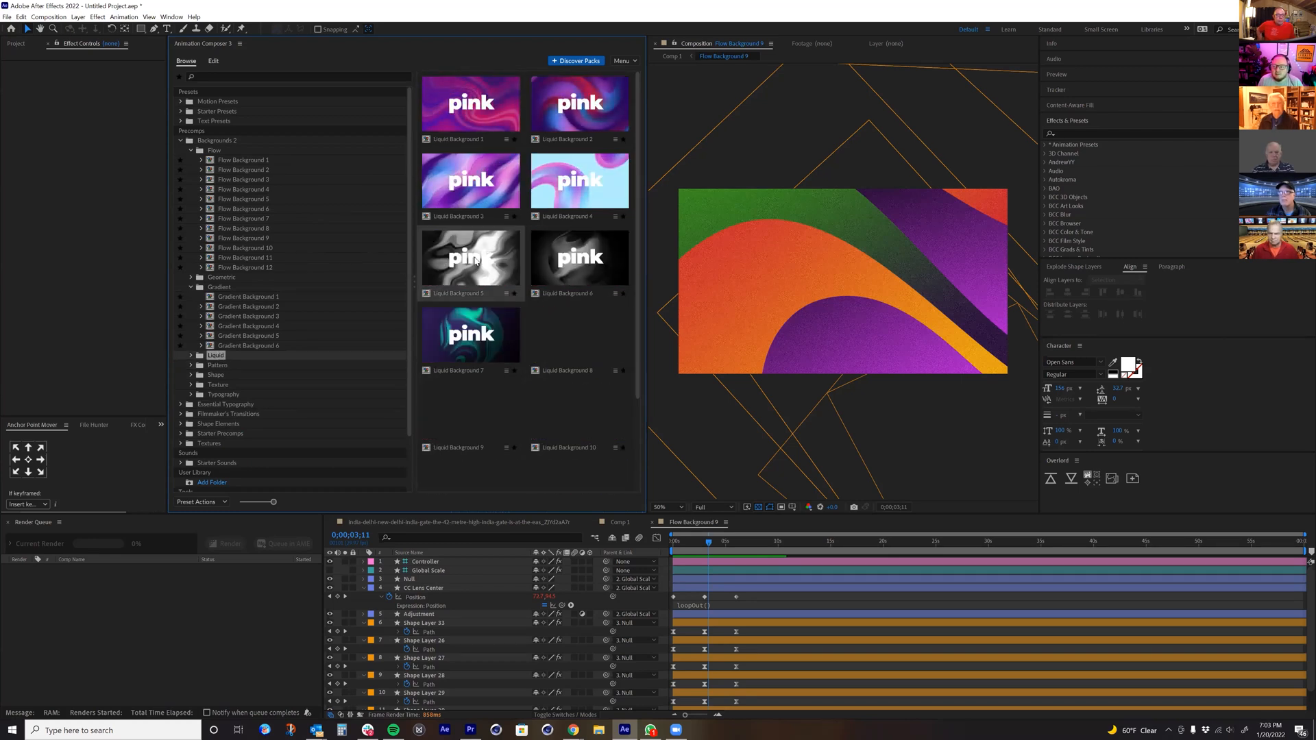
pyautogui.click(218, 384)
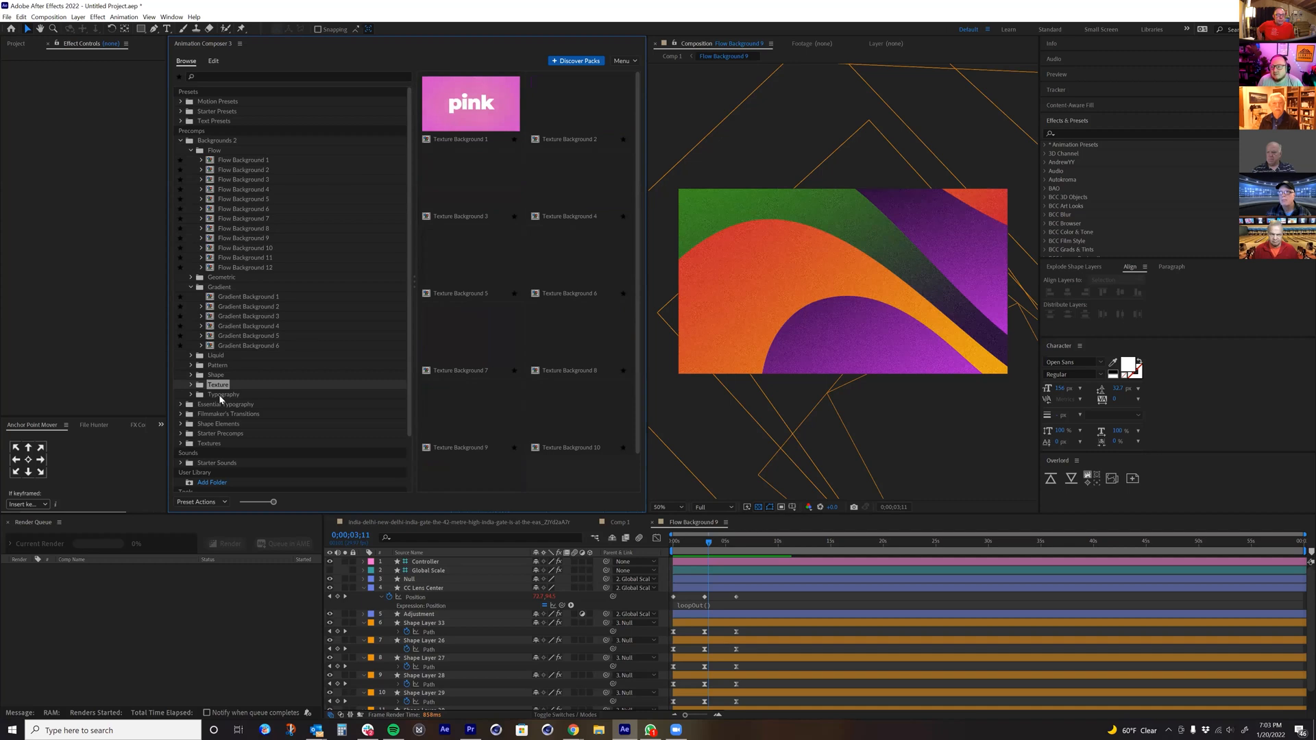
pyautogui.click(220, 396)
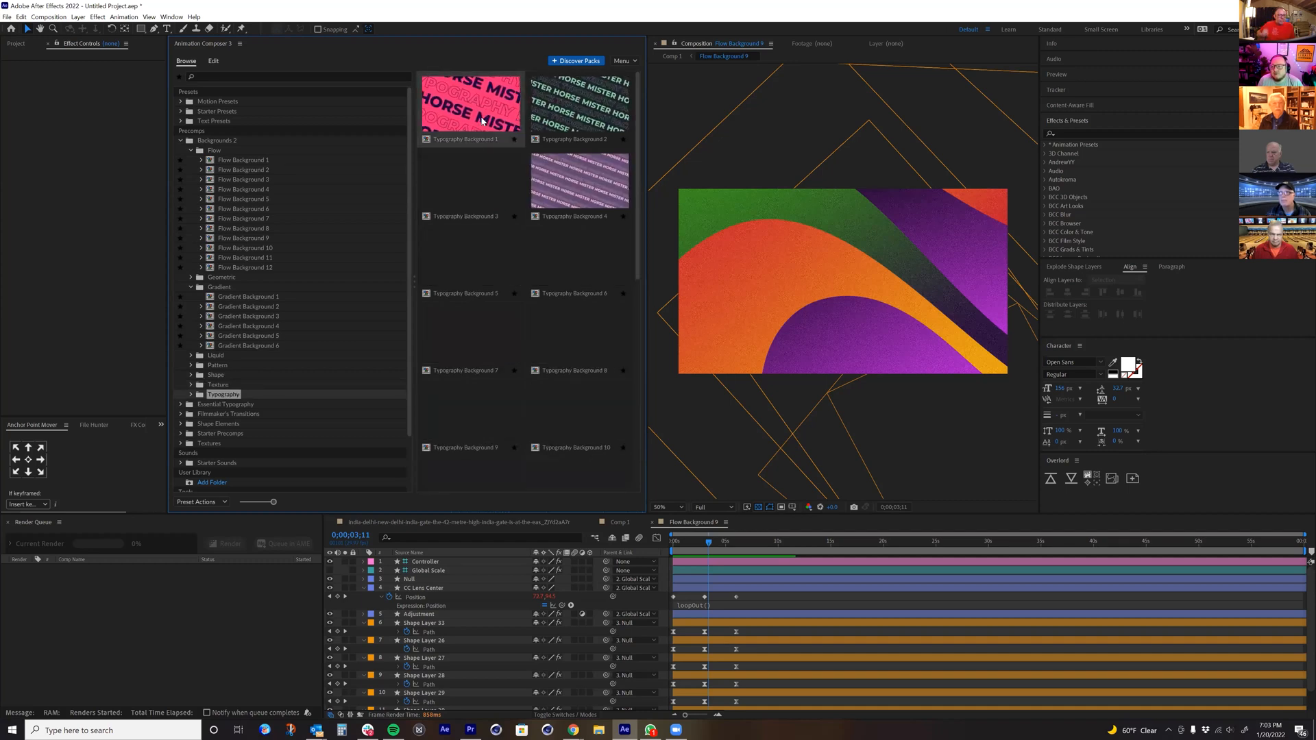
# Step: Add Typography Background 1 from the Typography folder to the Flow Background 9 composition and open its precomp
pyautogui.doubleClick(223, 395)
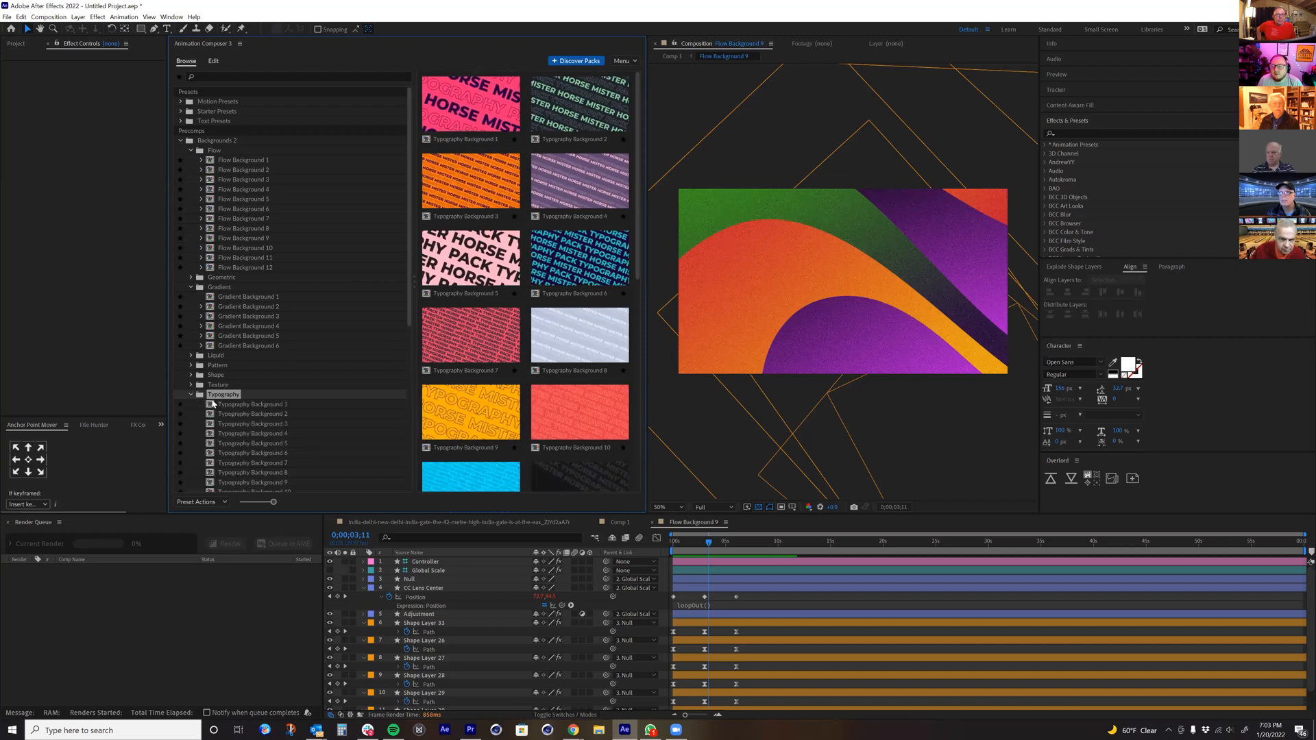
pyautogui.doubleClick(223, 405)
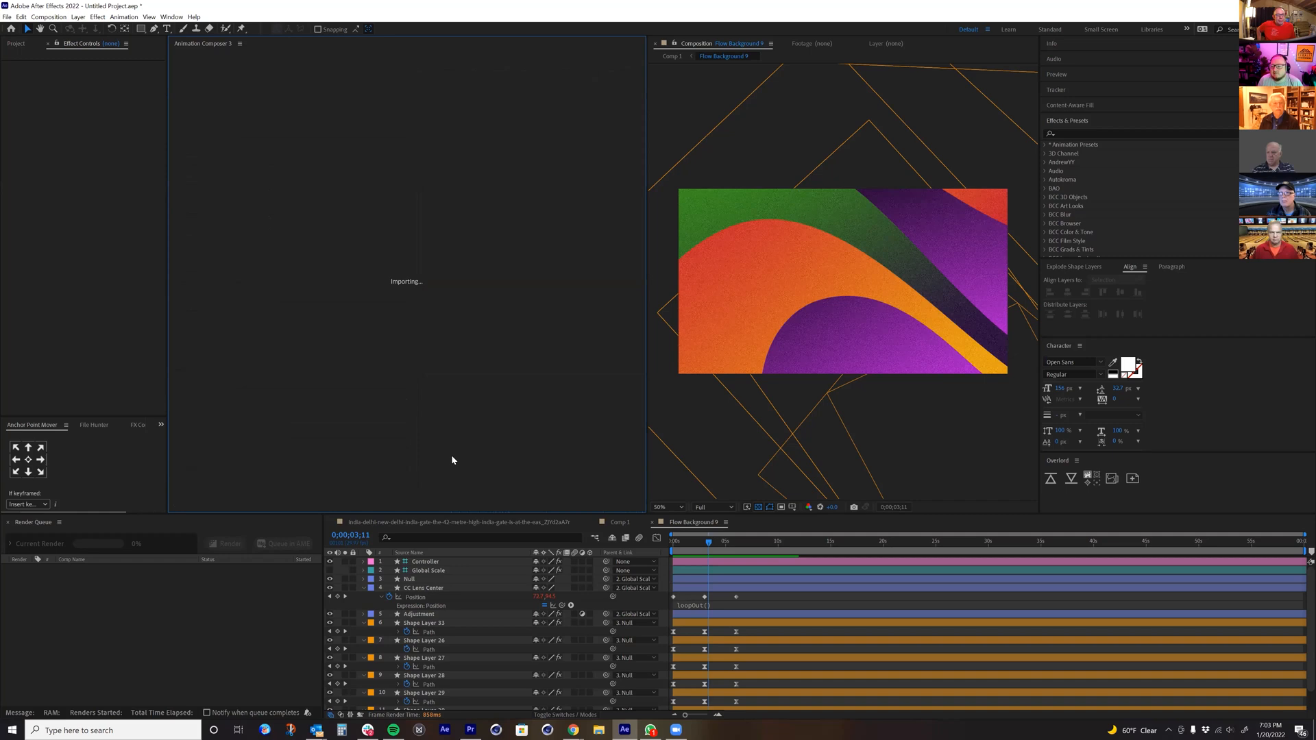
pyautogui.doubleClick(399, 561)
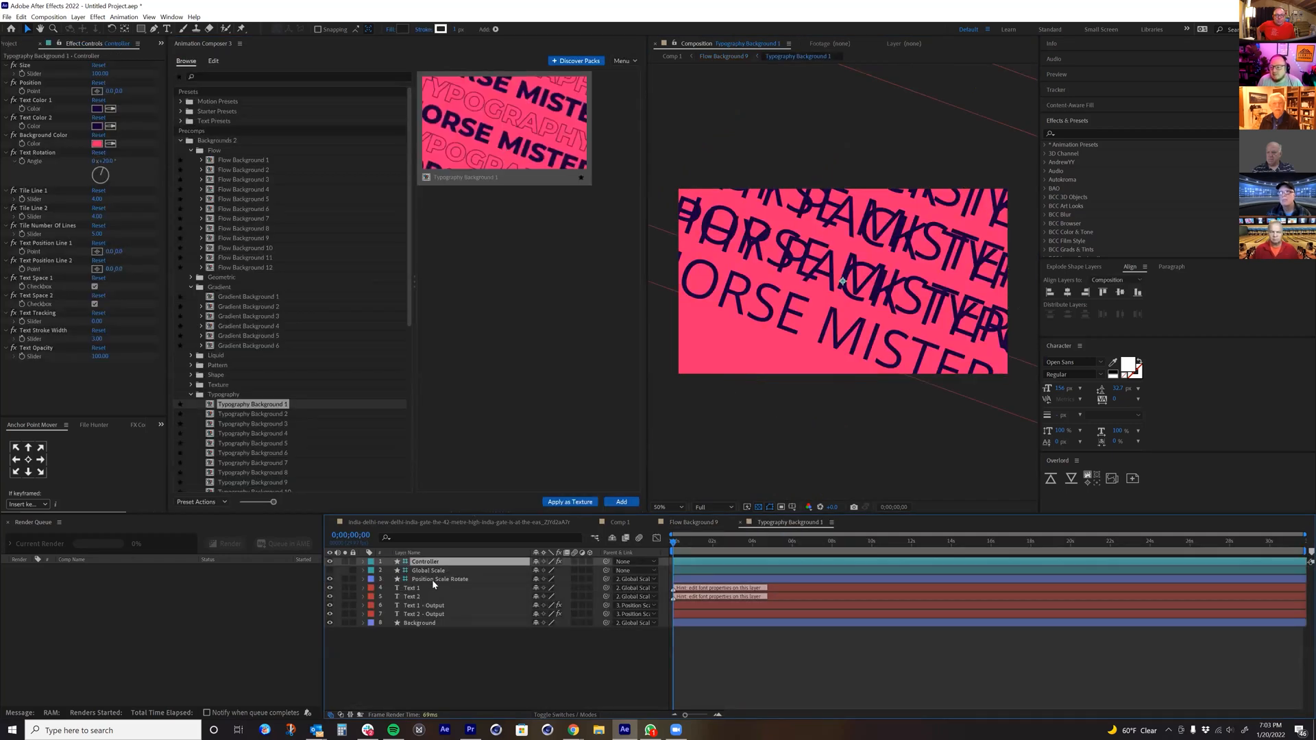
# Step: Examine the Text 1 and Controller layers of Typography Background 1, and check Text 1's editable properties in Animation Composer
pyautogui.click(414, 587)
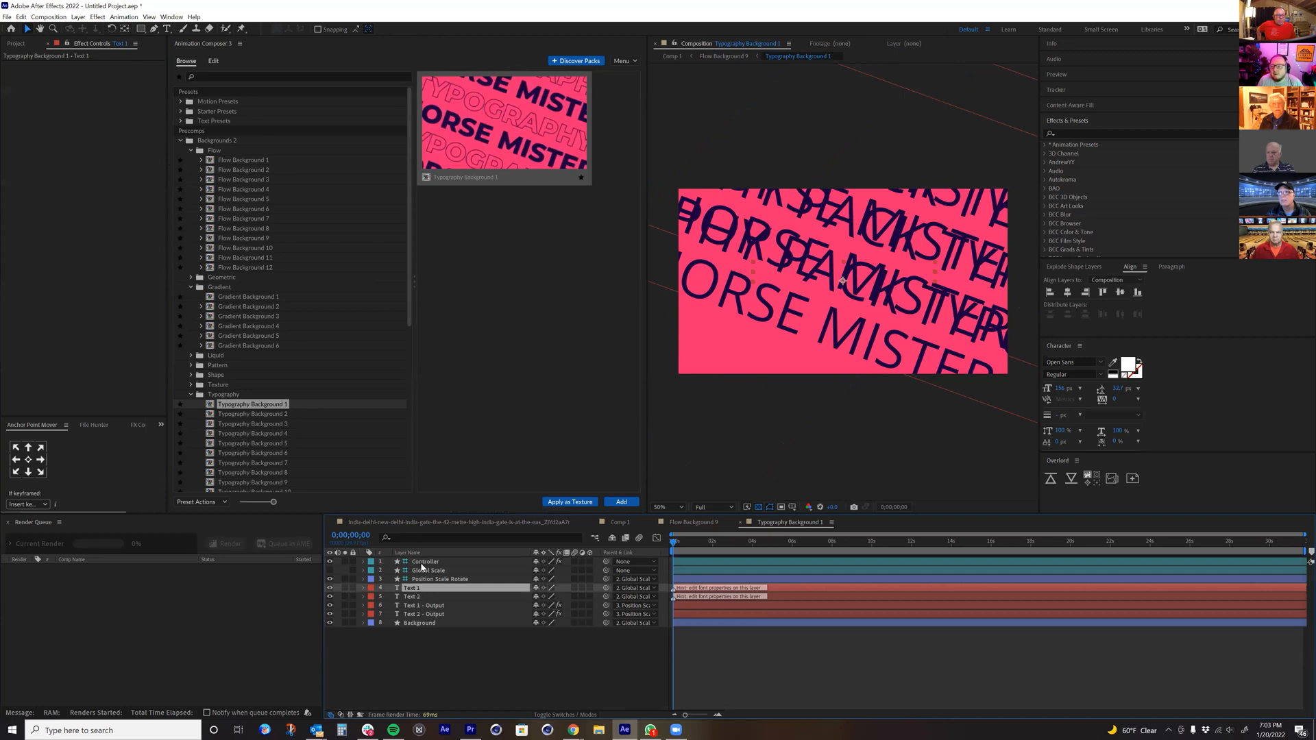
pyautogui.click(422, 562)
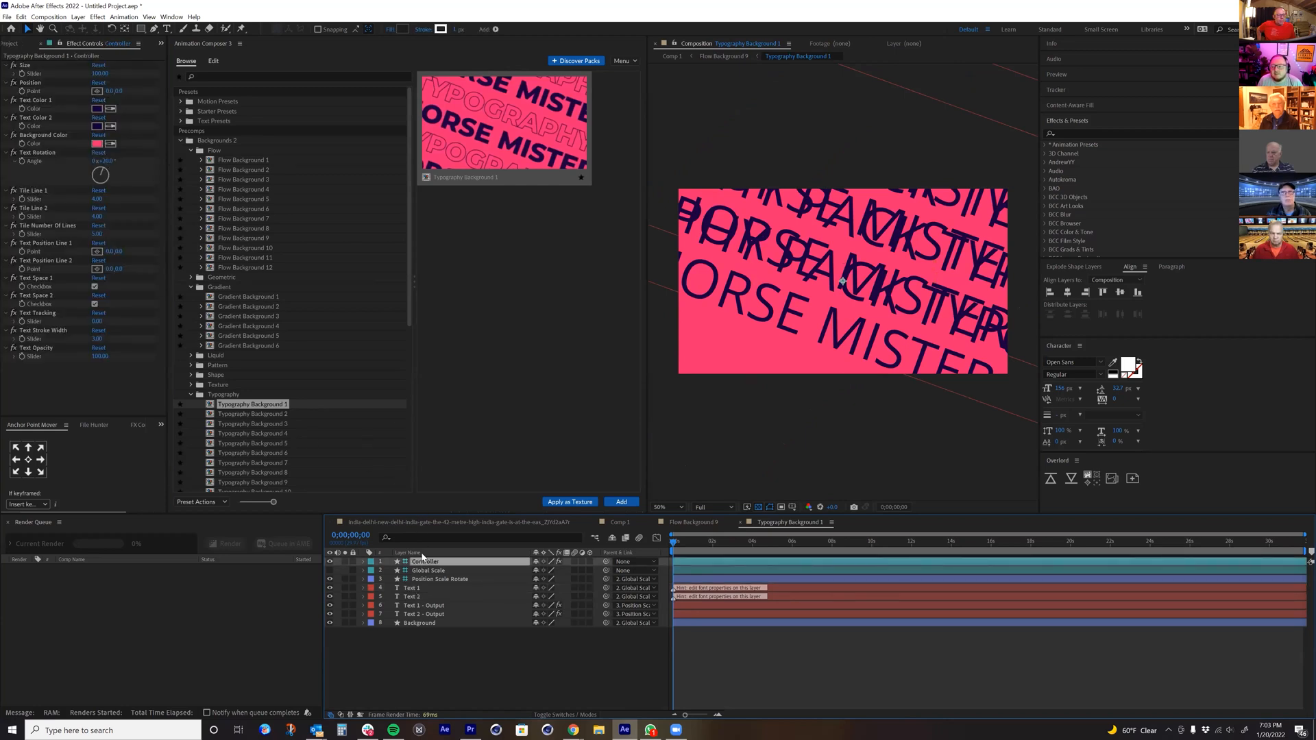
pyautogui.click(412, 589)
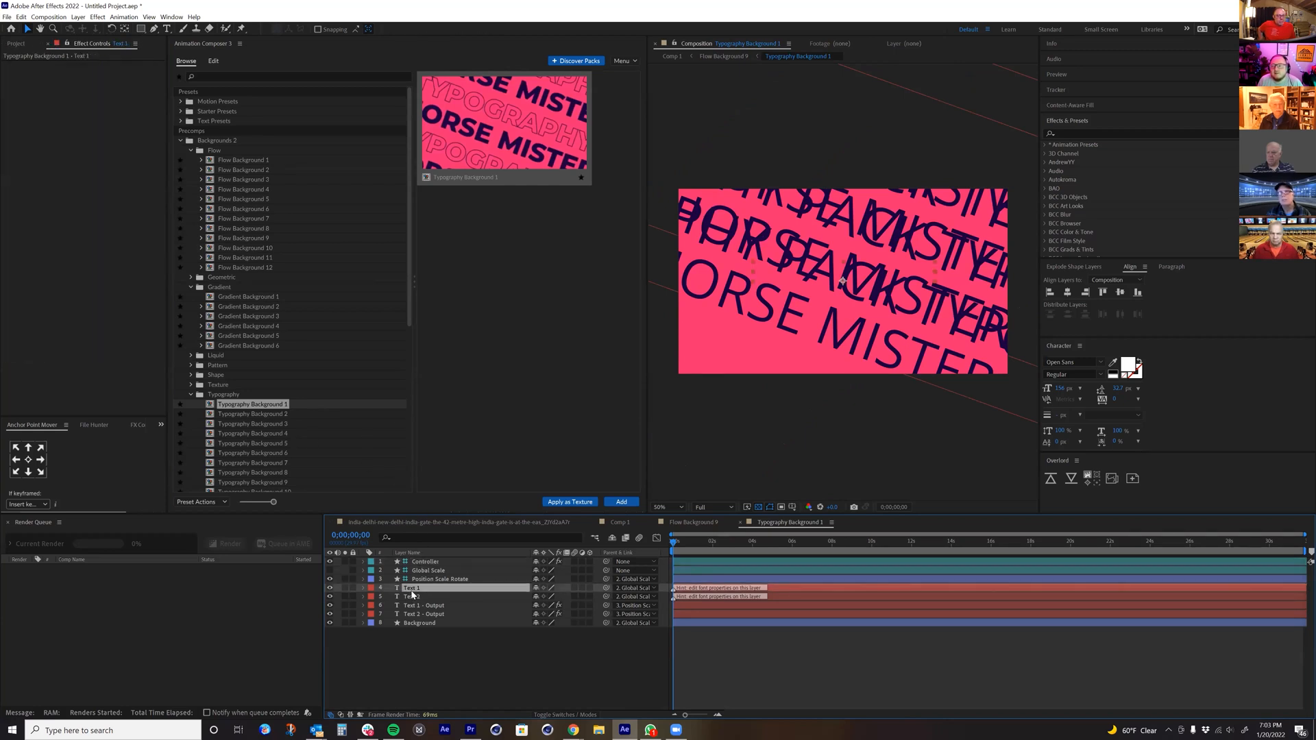
pyautogui.doubleClick(412, 589)
pyautogui.click(216, 62)
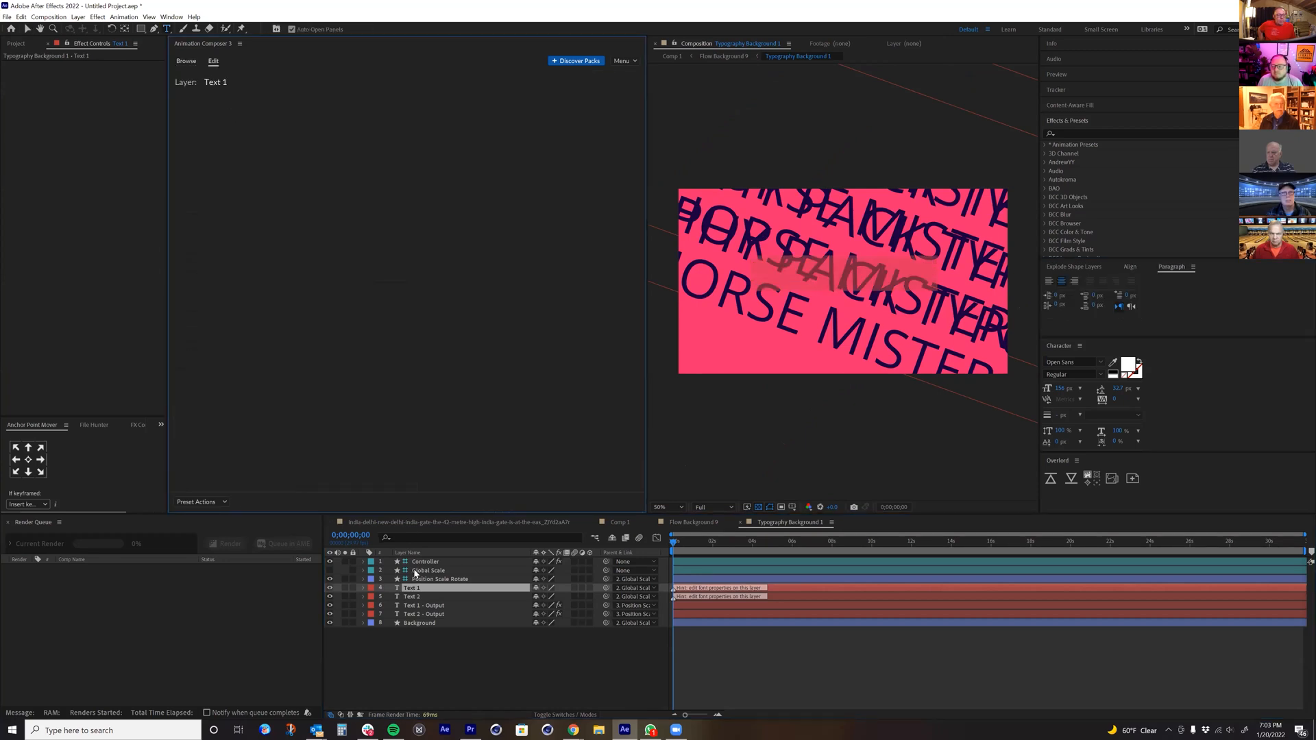
# Step: Return to Flow Background 9 and reveal the Text Rotation, Tile Line 1 and Tile Line 2 controls of the Typography Background 1 layer
pyautogui.click(723, 58)
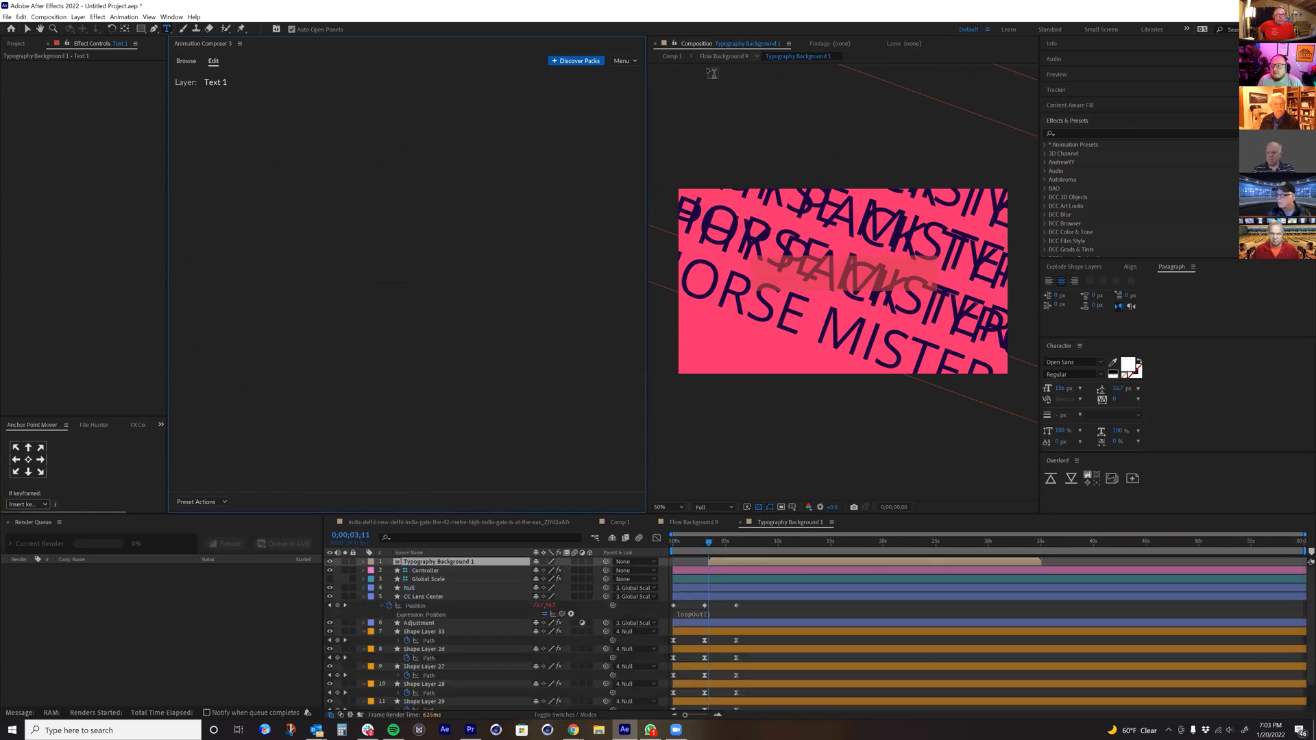
pyautogui.scroll(-1, 381, 405)
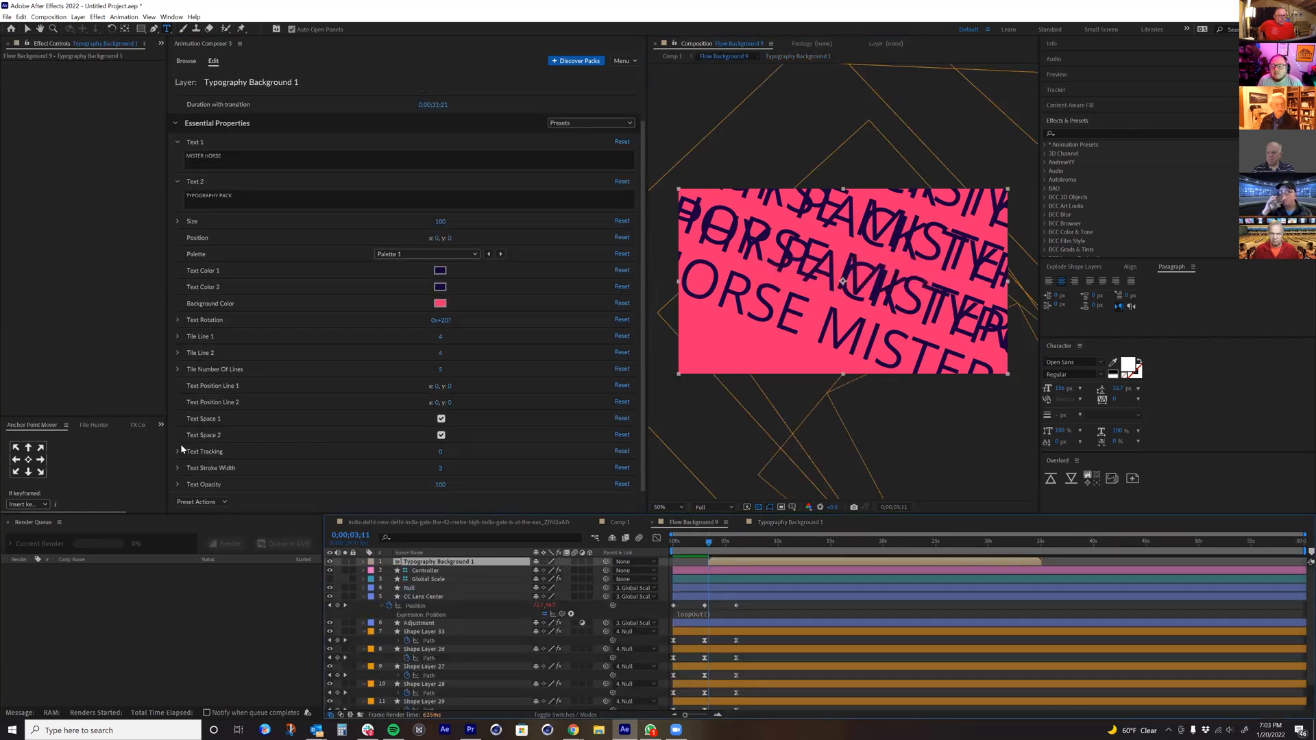
pyautogui.click(177, 336)
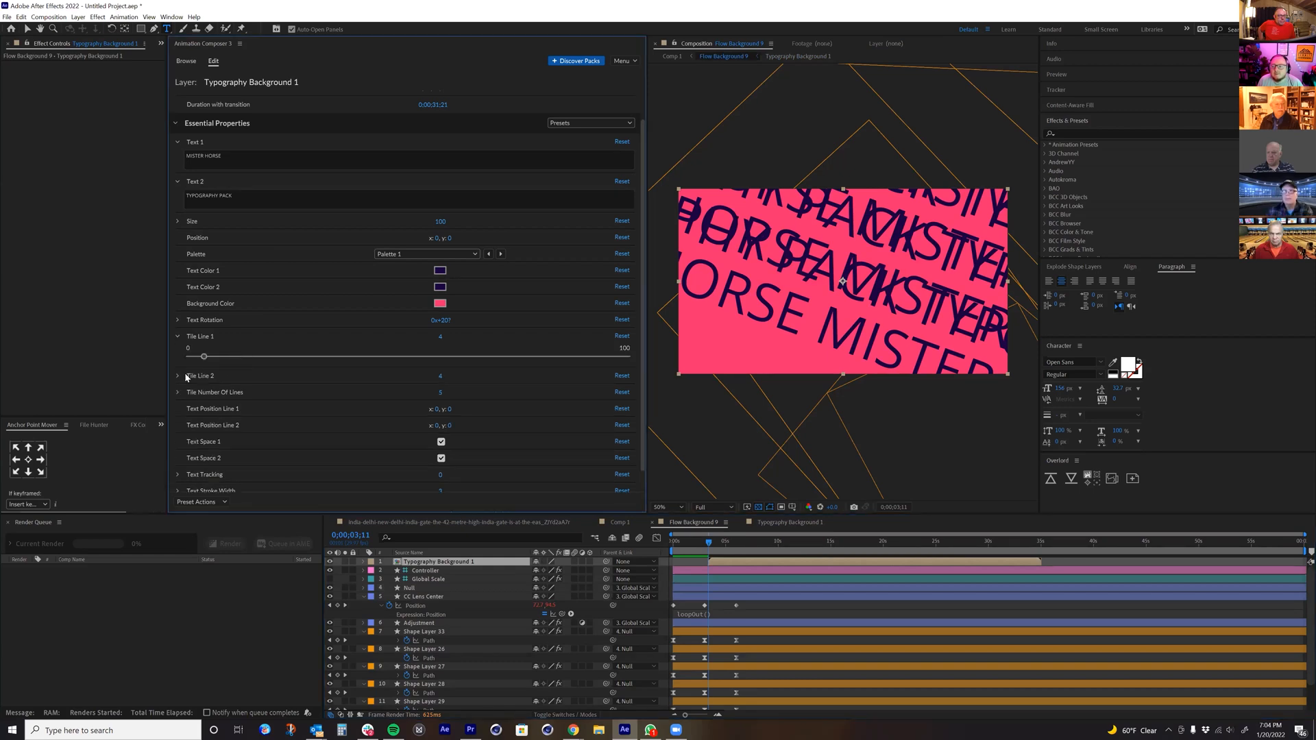
pyautogui.click(177, 375)
pyautogui.click(178, 320)
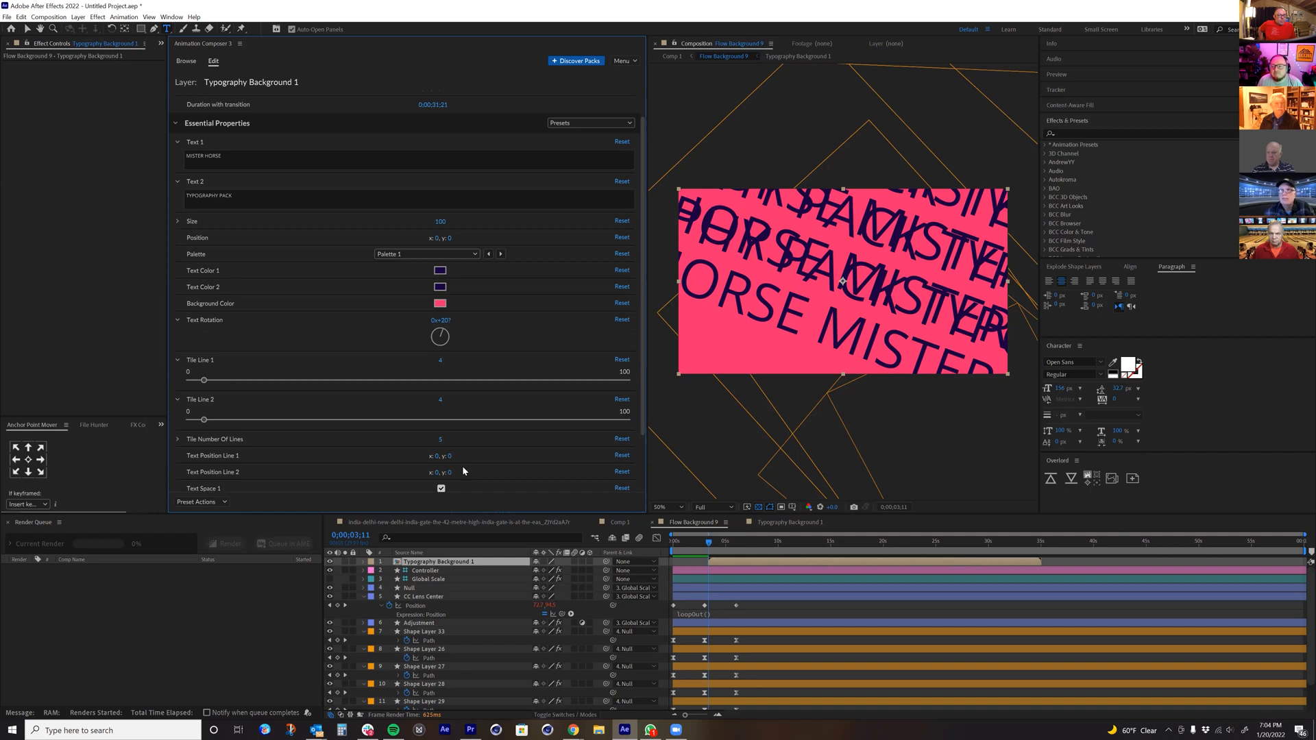
# Step: Check the Text 1 and Text 2 layers inside the Typography Background 1 precomp for editable properties, and return to Flow Background 9
pyautogui.doubleClick(404, 560)
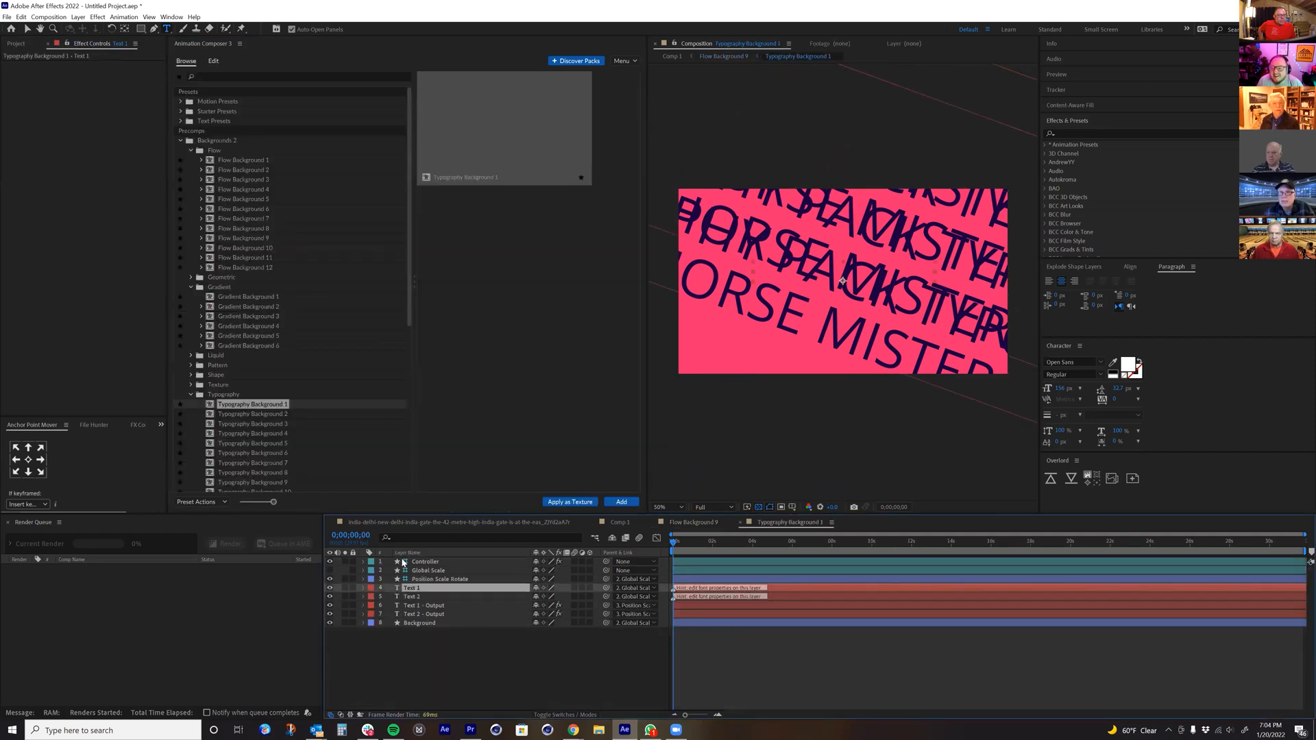
pyautogui.click(416, 588)
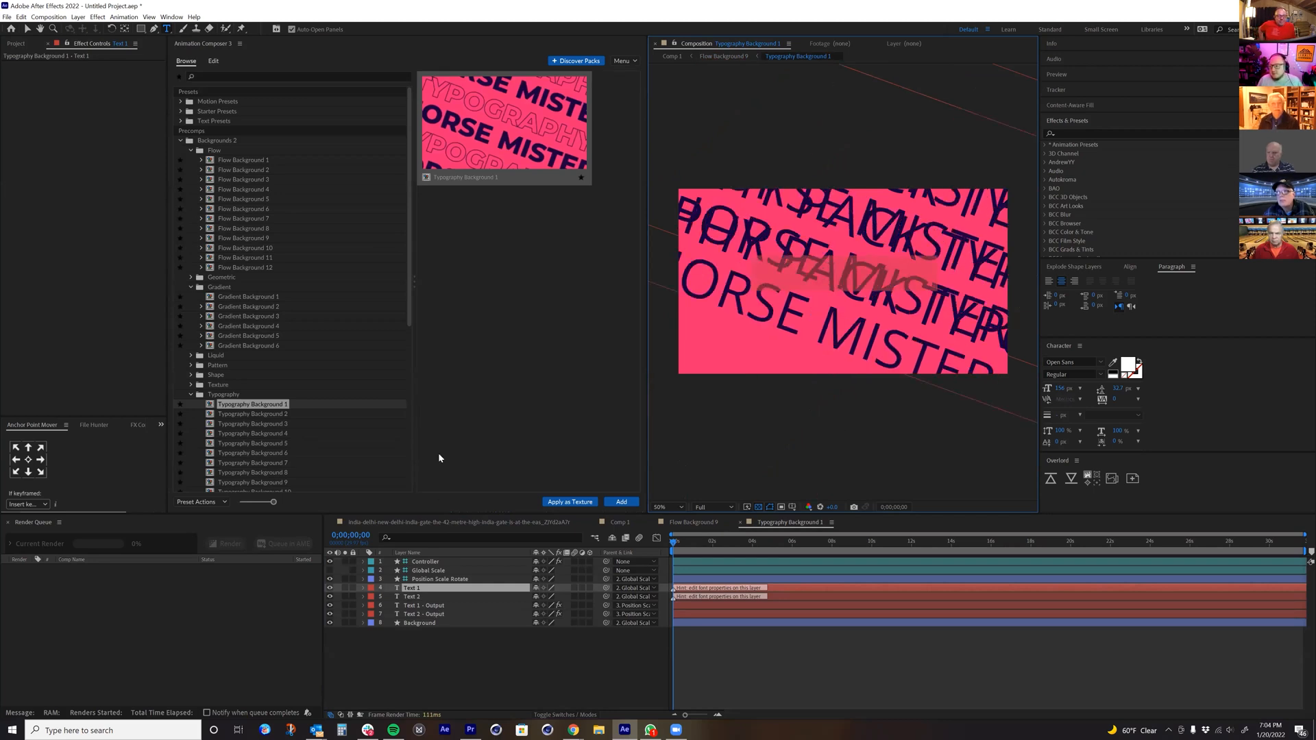
pyautogui.click(414, 598)
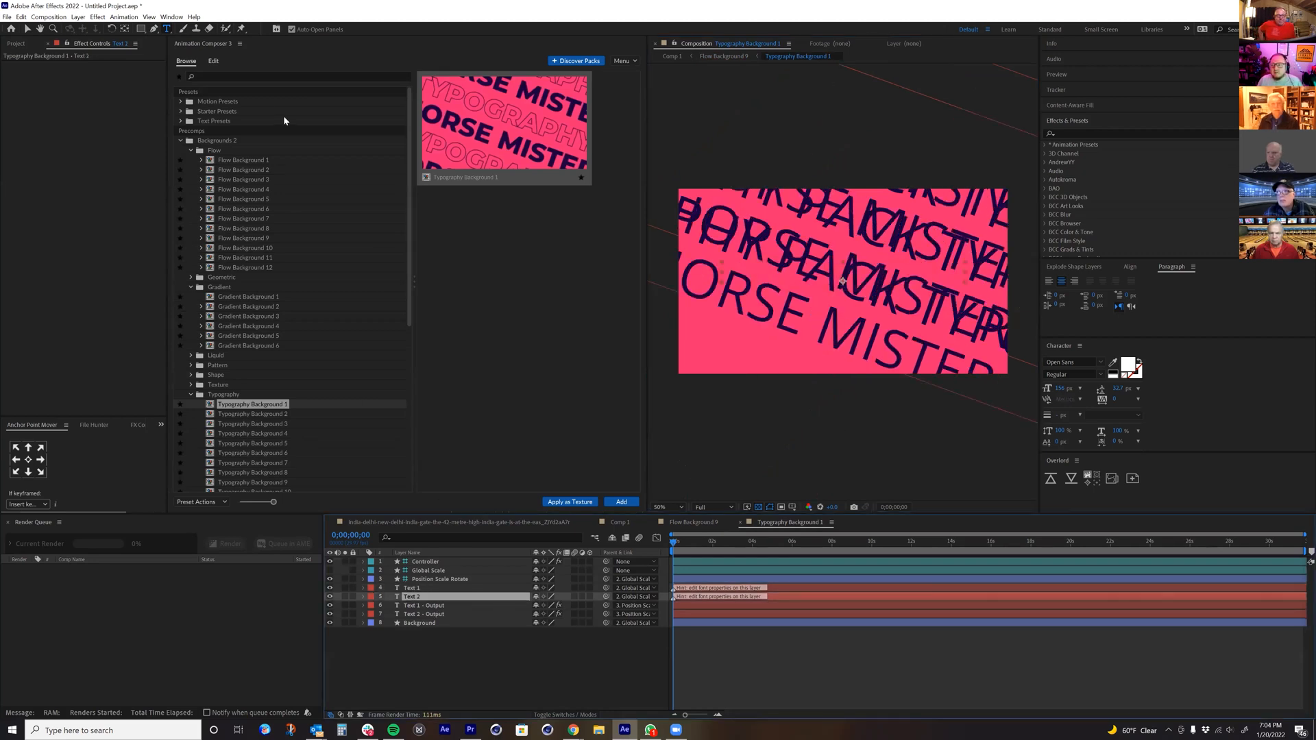
pyautogui.click(214, 63)
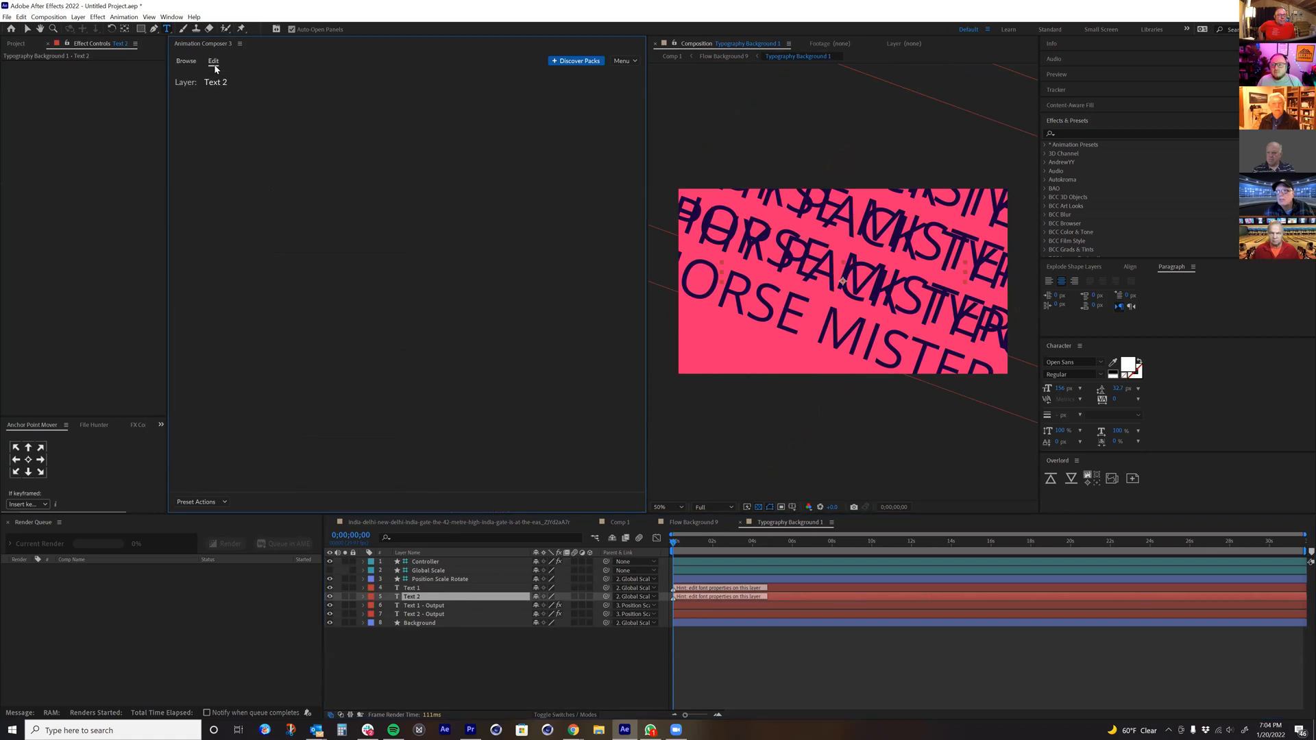
pyautogui.click(720, 56)
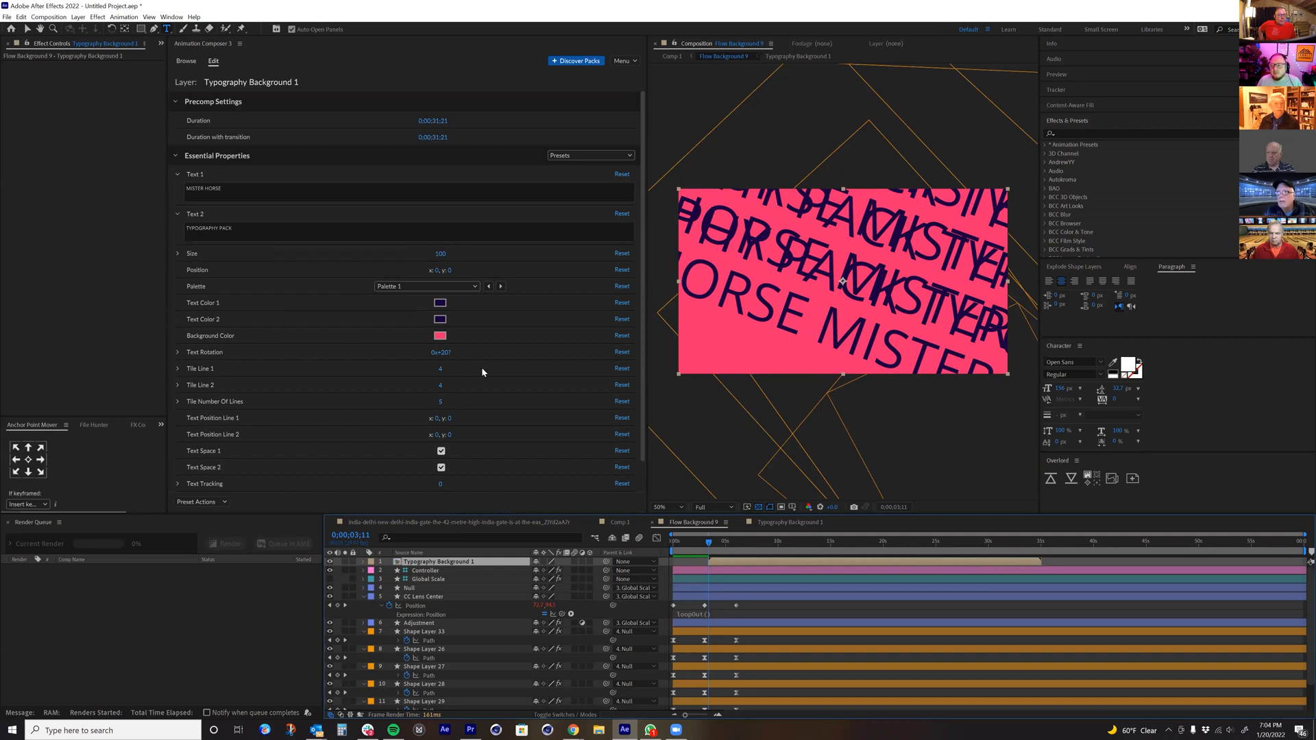
# Step: Delete the Typography Background 1 layer from Flow Background 9 and collapse the Backgrounds 2 folder
pyautogui.click(441, 373)
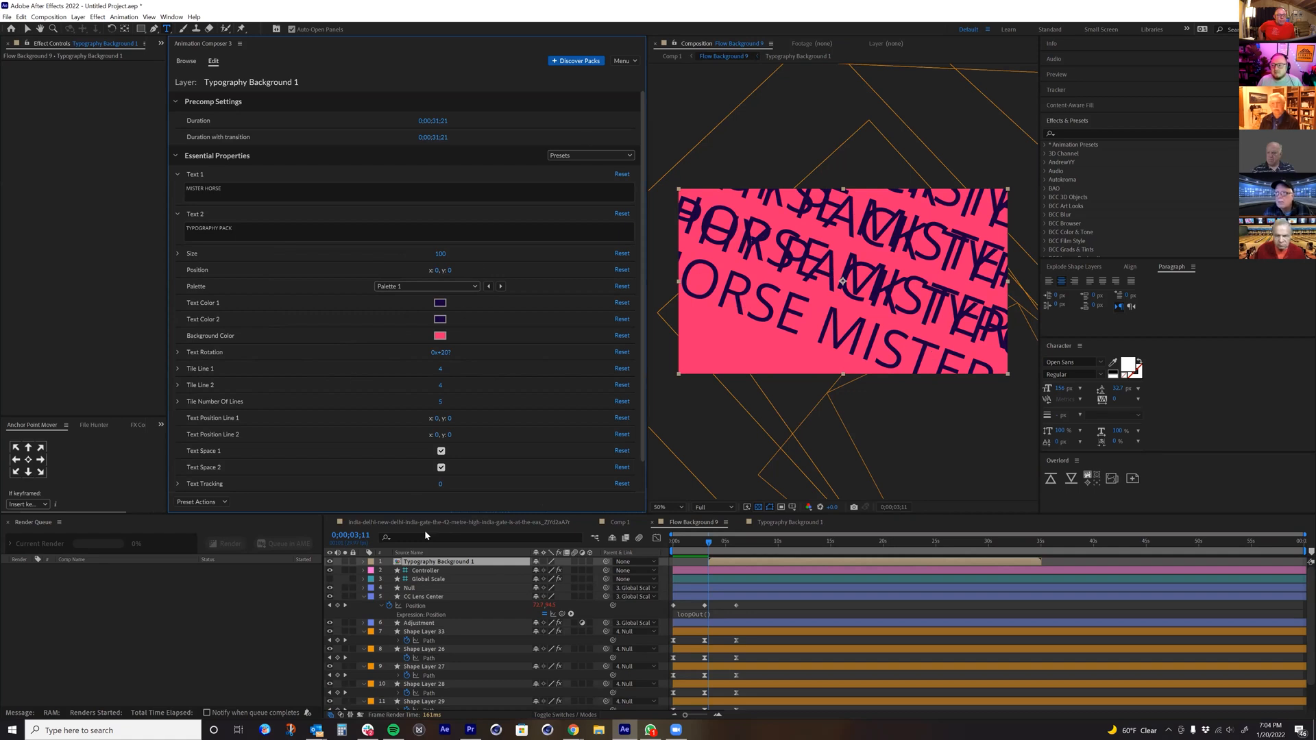
pyautogui.press('Delete')
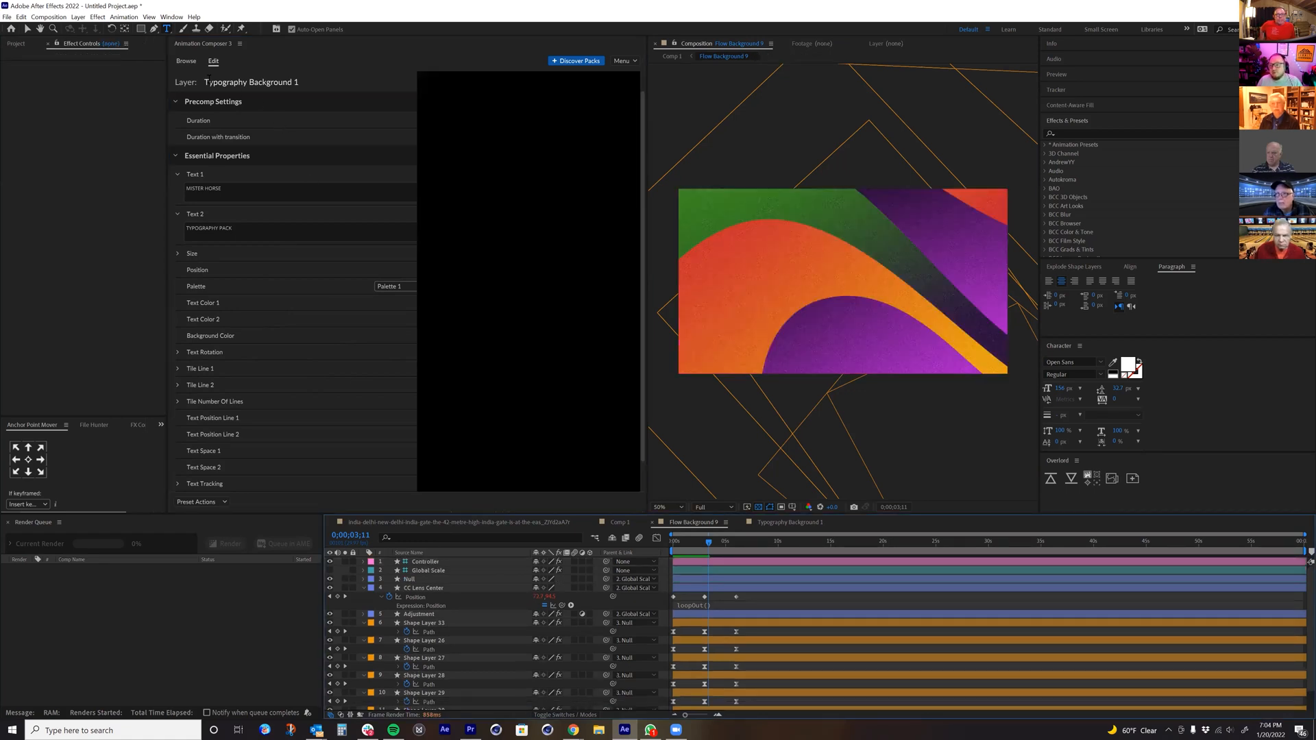
pyautogui.scroll(-5, 253, 359)
pyautogui.scroll(5, 252, 341)
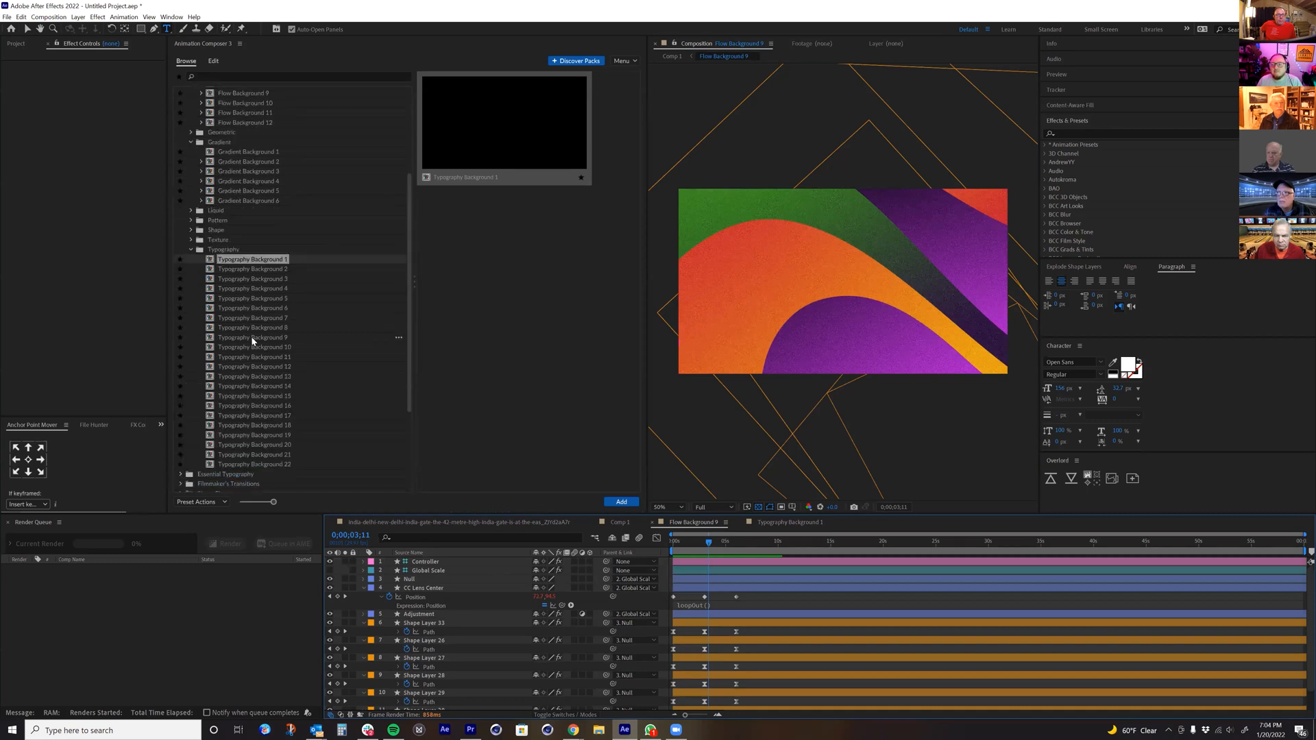
pyautogui.click(182, 140)
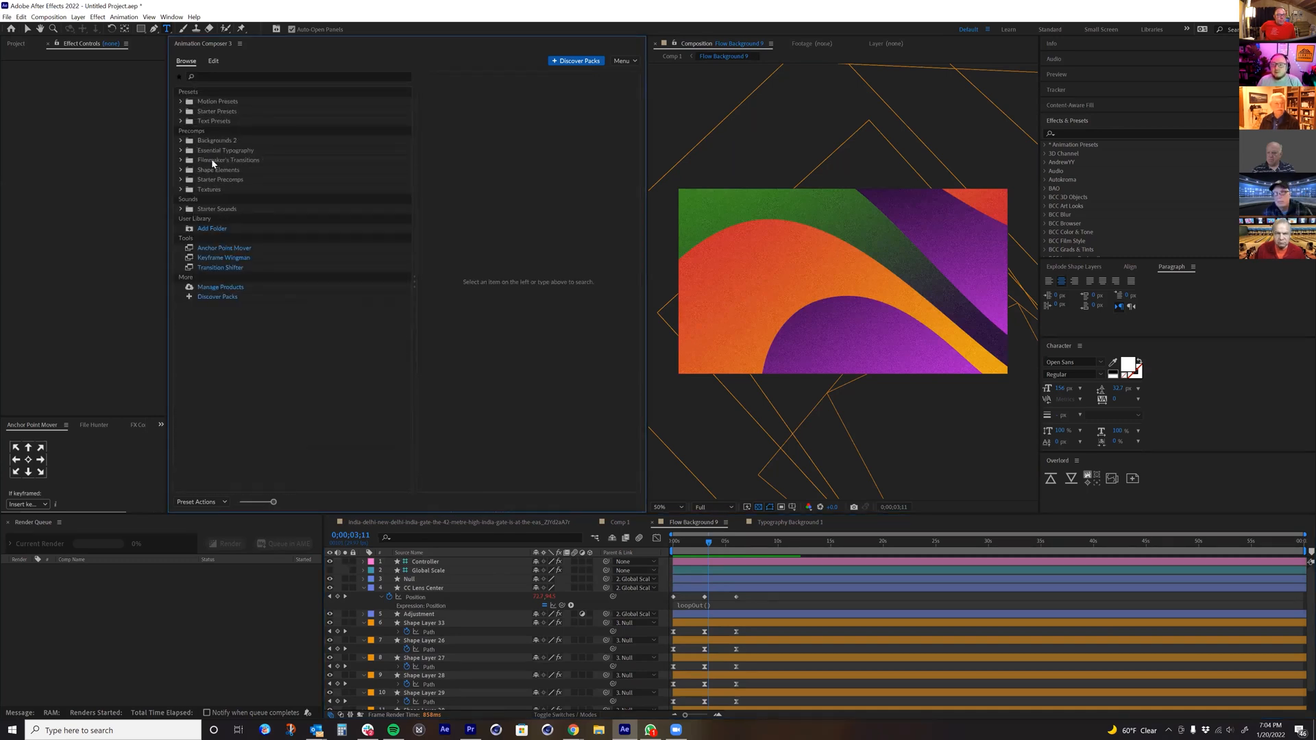
# Step: Switch to the India Gate composition, set the current time to the cut at 0:00:03:00, and show the Camera Zoom presets in Filmmaker's Transitions
pyautogui.click(454, 522)
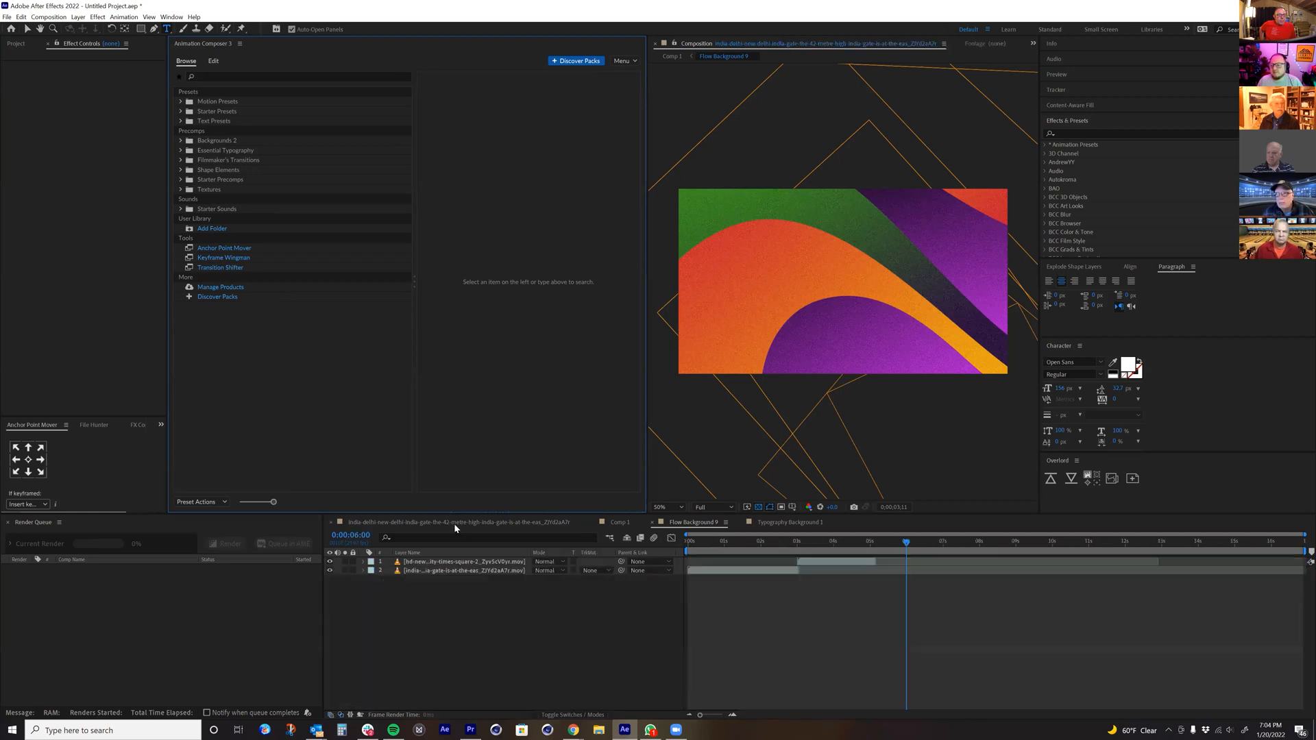
pyautogui.moveTo(792, 541); pyautogui.dragTo(801, 552)
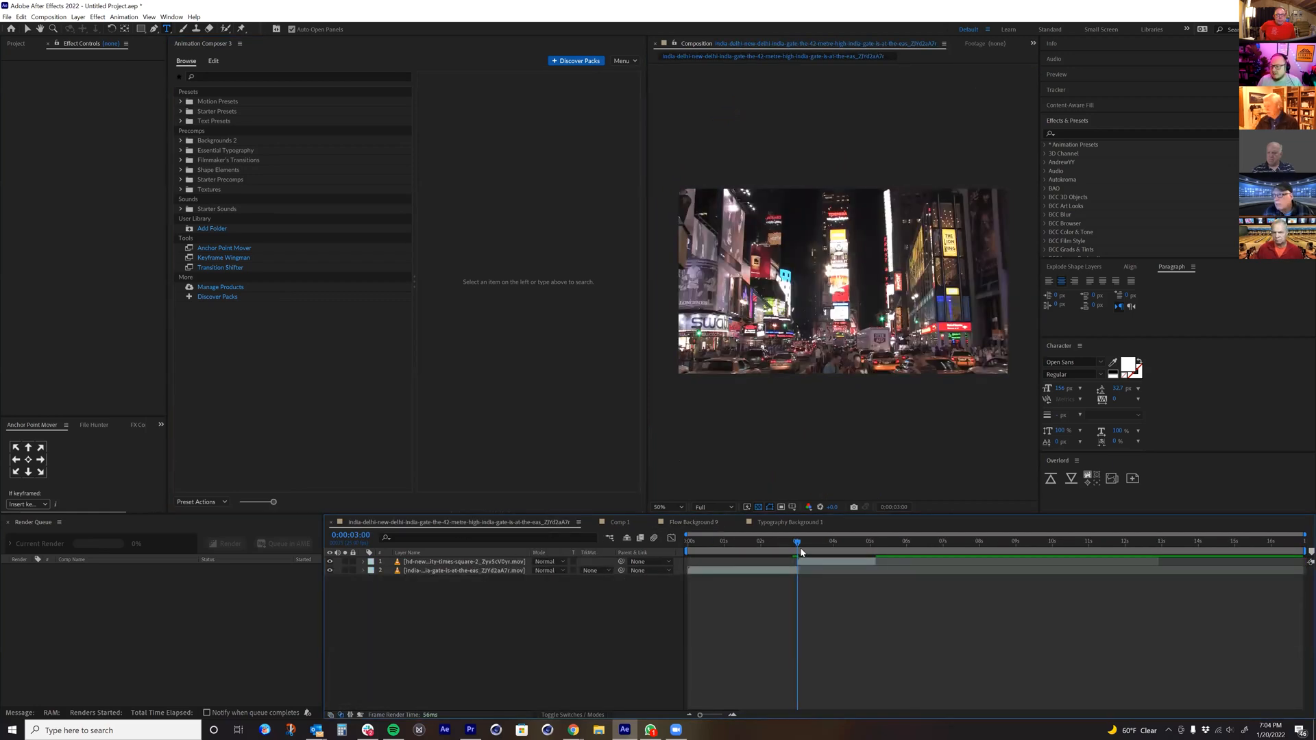
pyautogui.click(181, 160)
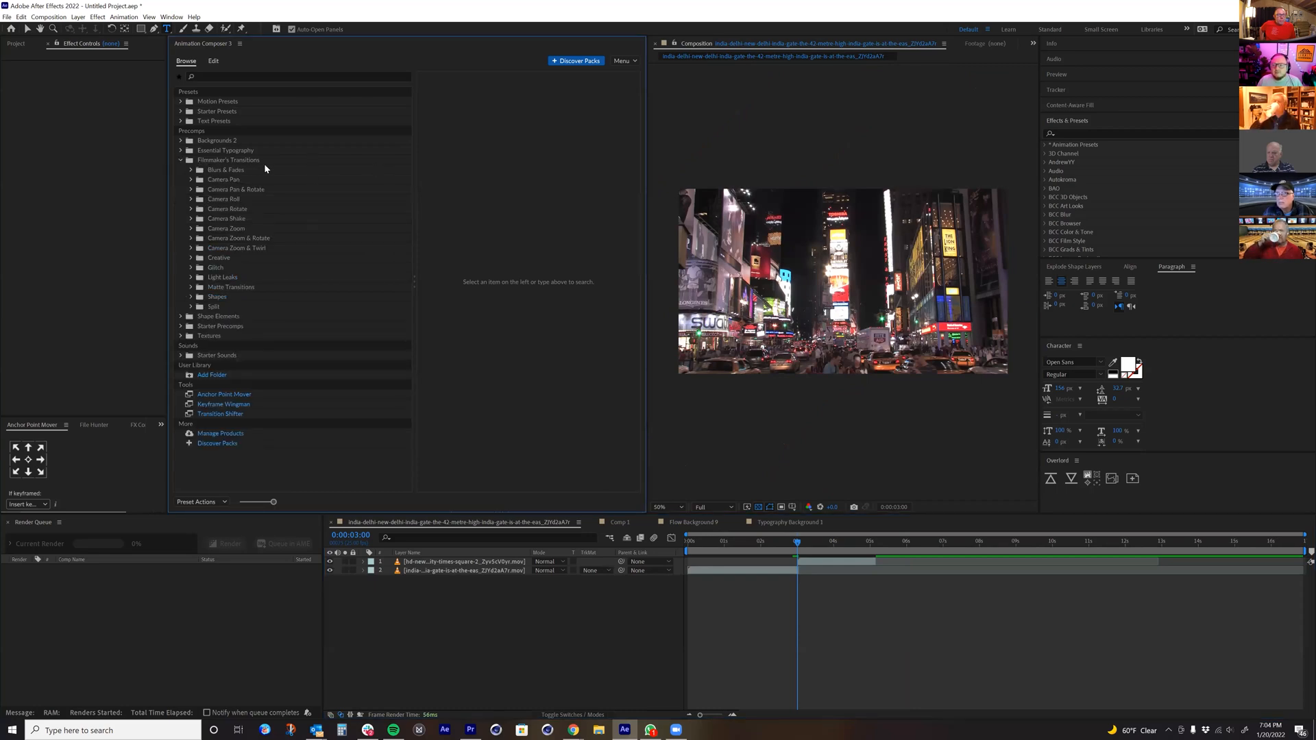
pyautogui.click(202, 171)
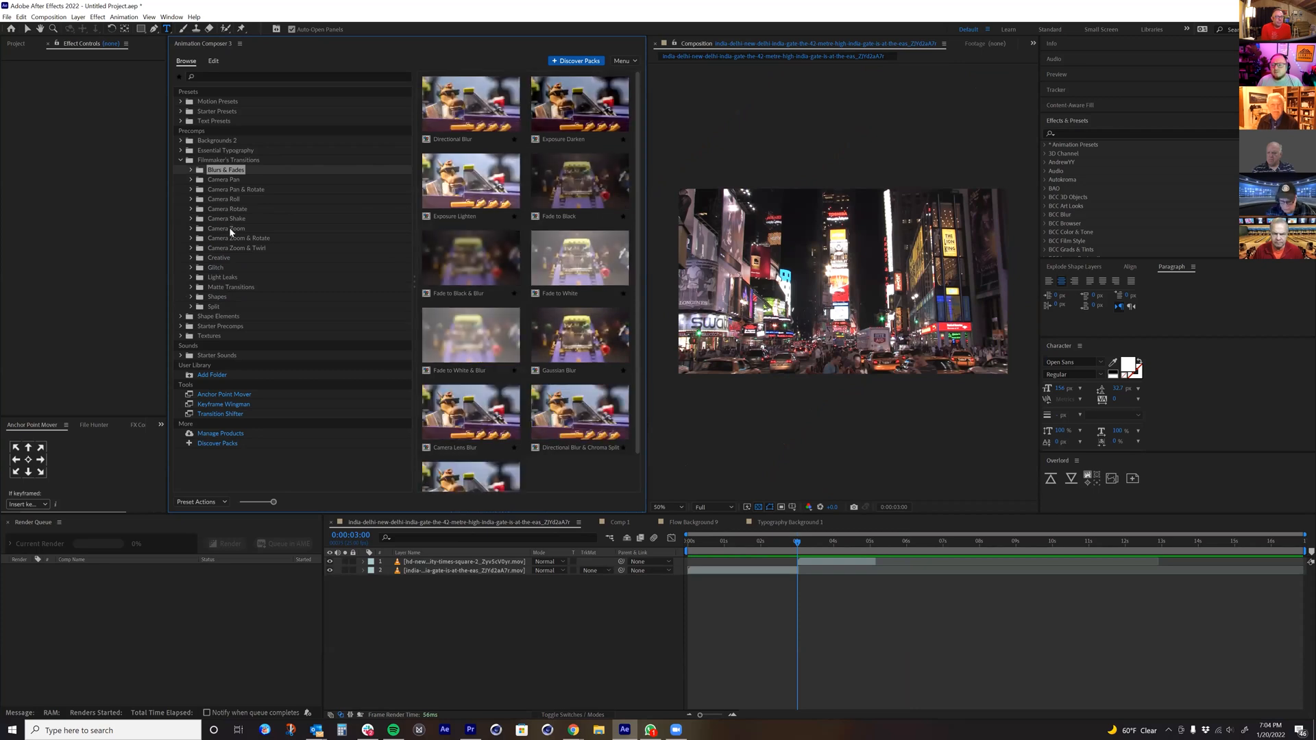
pyautogui.click(229, 228)
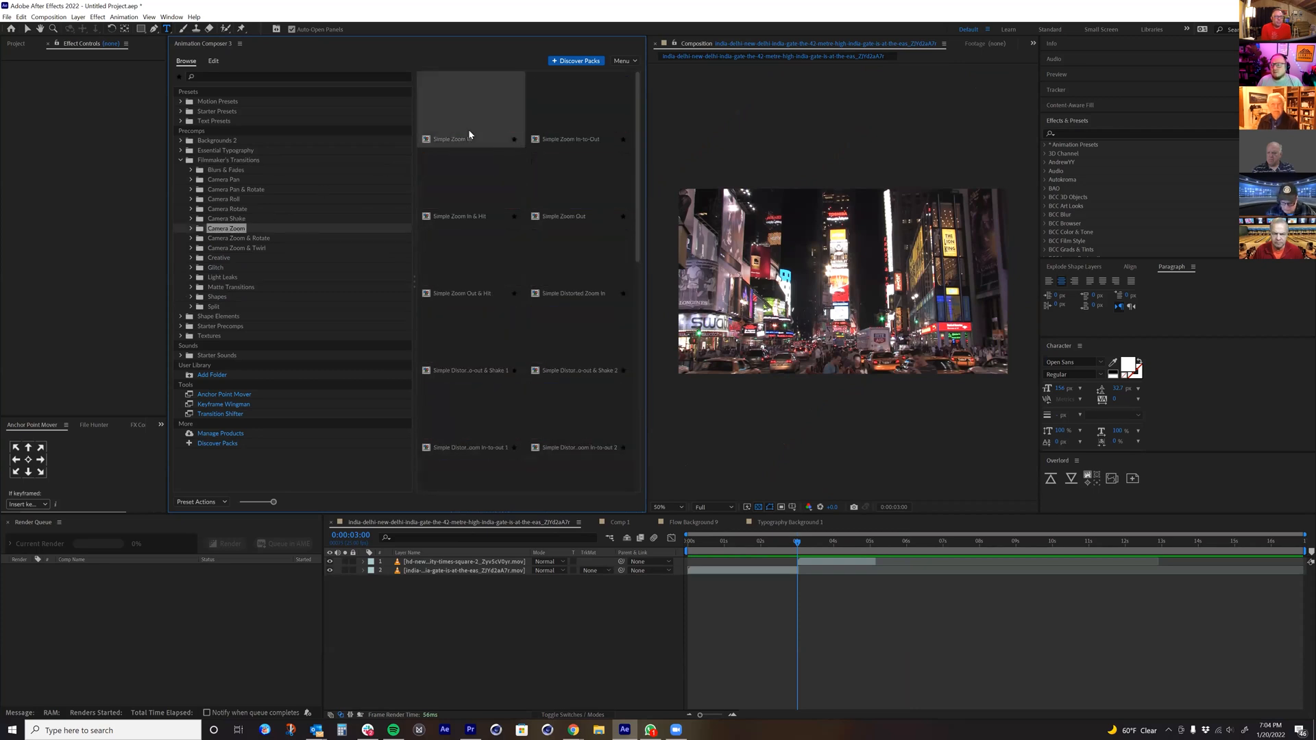
# Step: Try to add the Simple Zoom In-to-Out transition at the cut, including with the Times Square clip selected
pyautogui.doubleClick(553, 113)
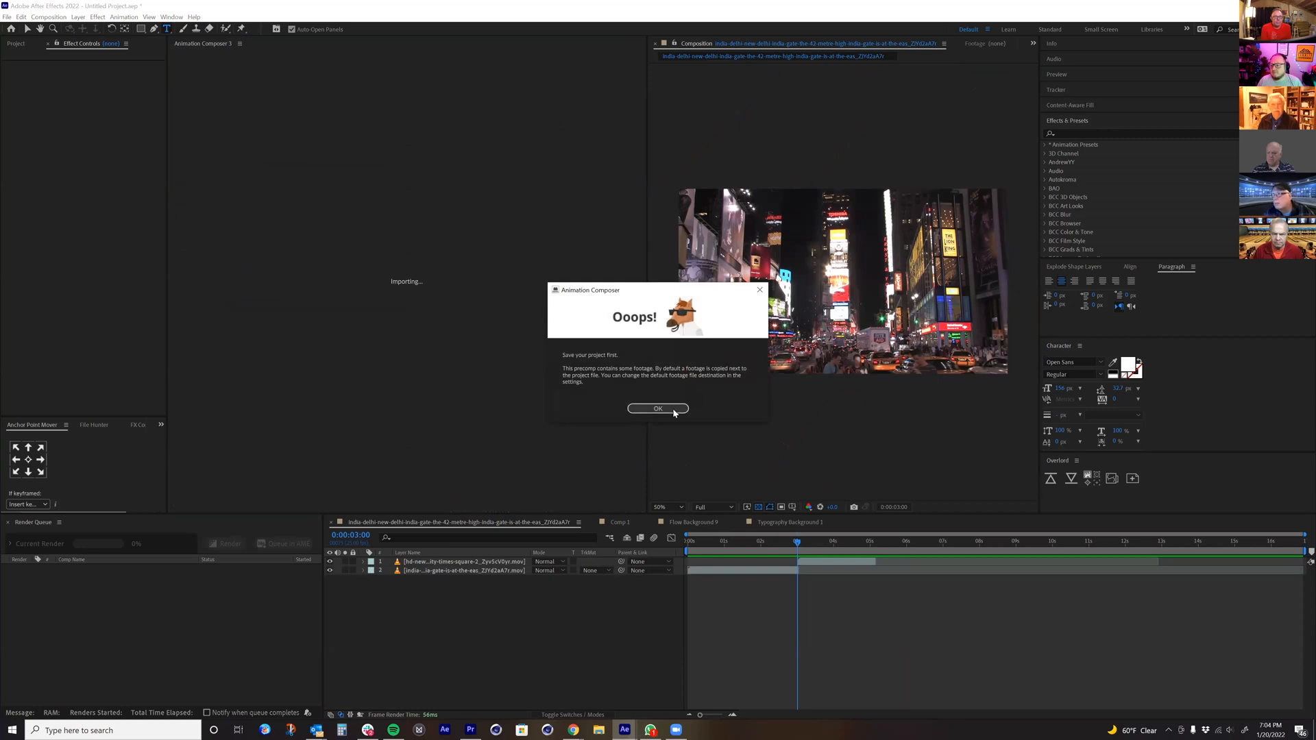
pyautogui.click(673, 410)
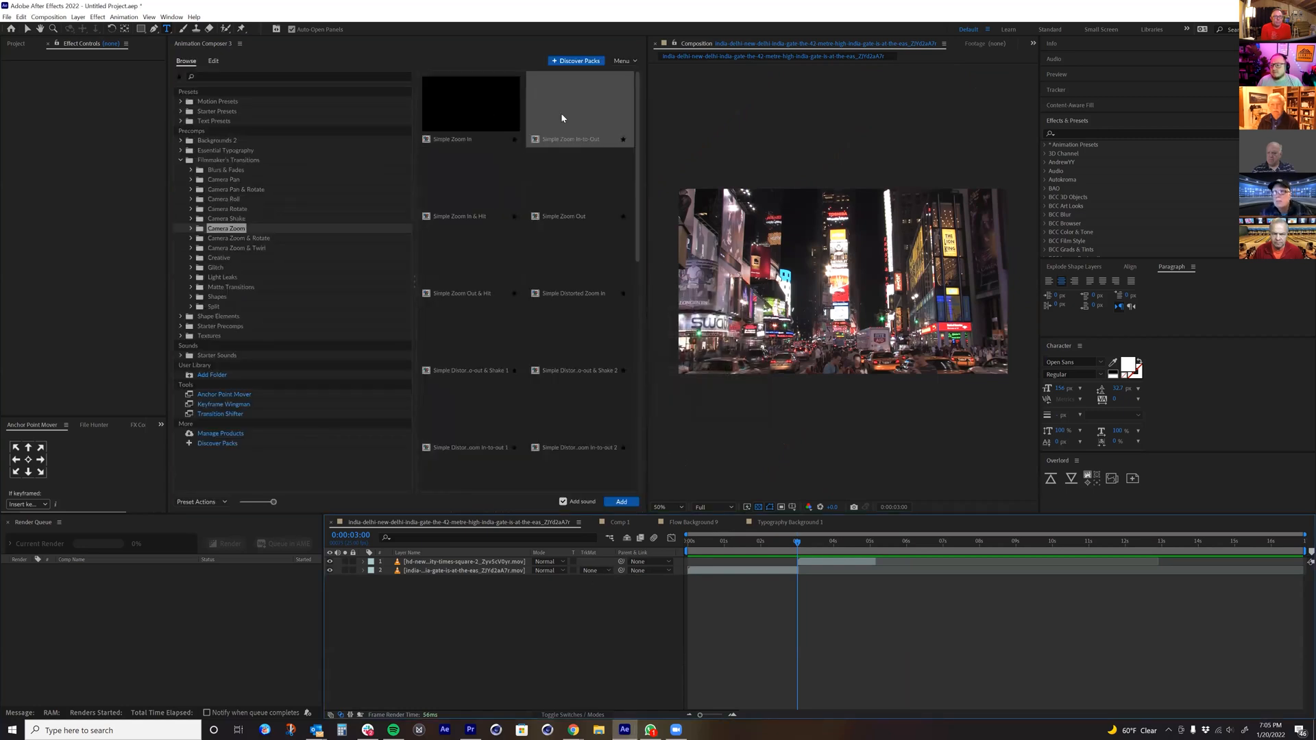
pyautogui.doubleClick(561, 118)
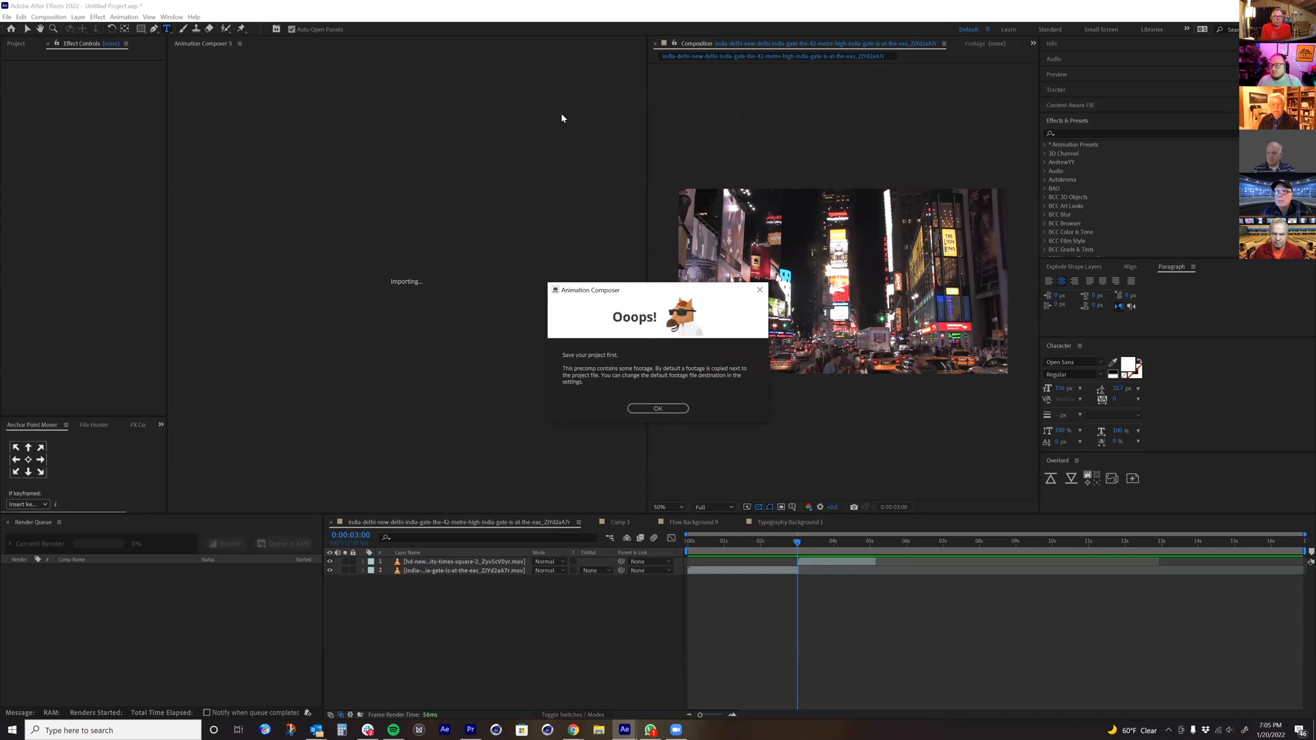
pyautogui.click(652, 411)
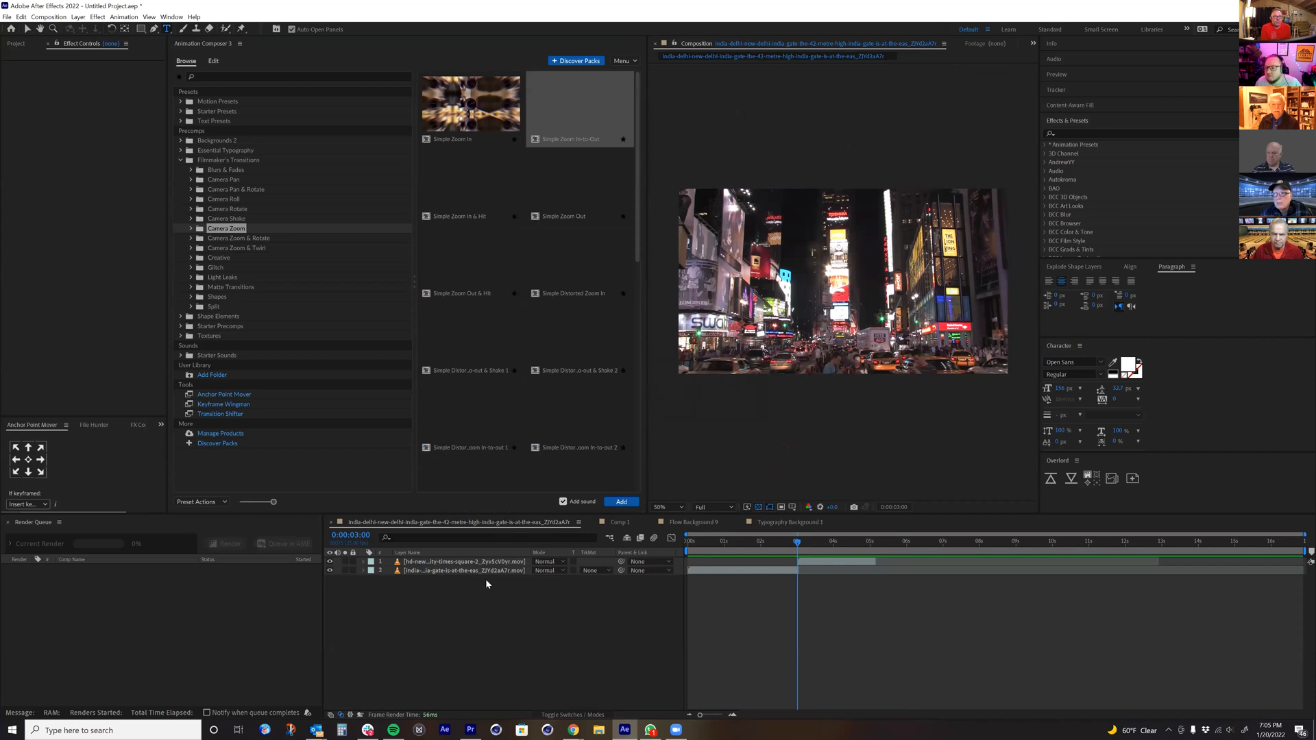
pyautogui.click(486, 583)
pyautogui.click(816, 563)
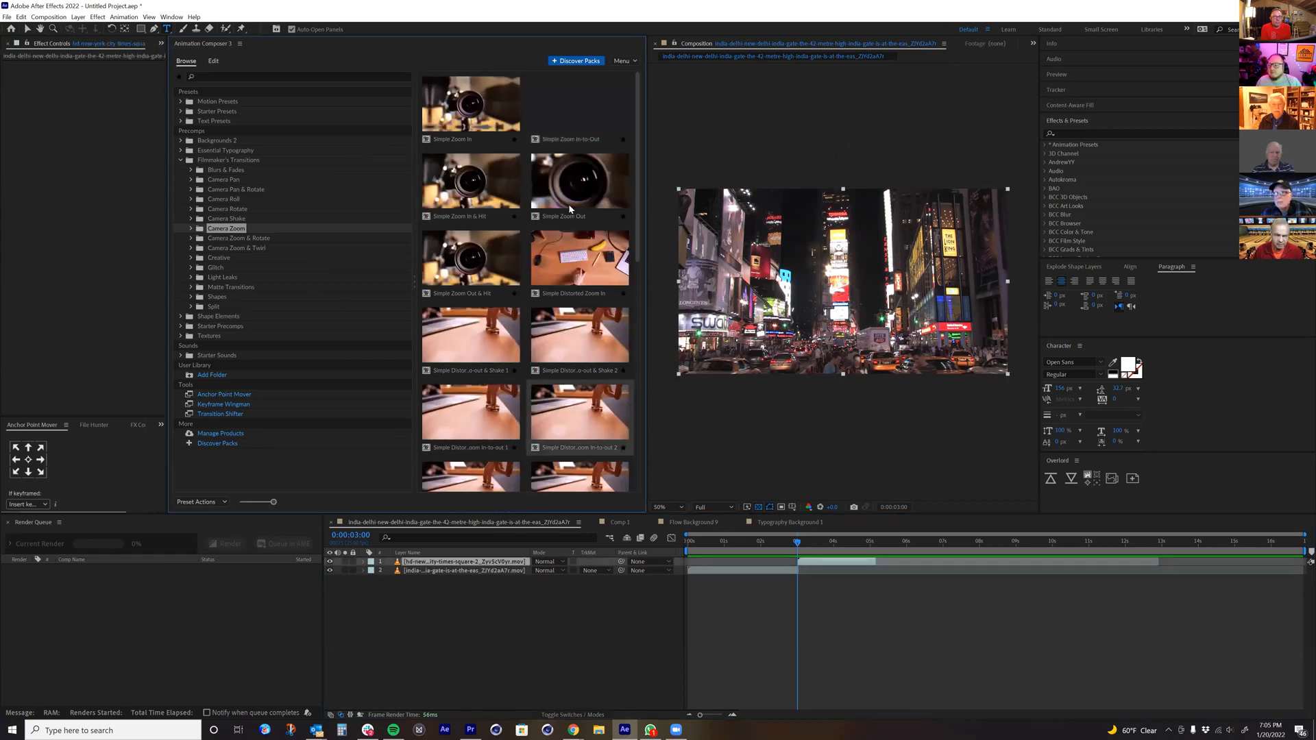
pyautogui.click(620, 502)
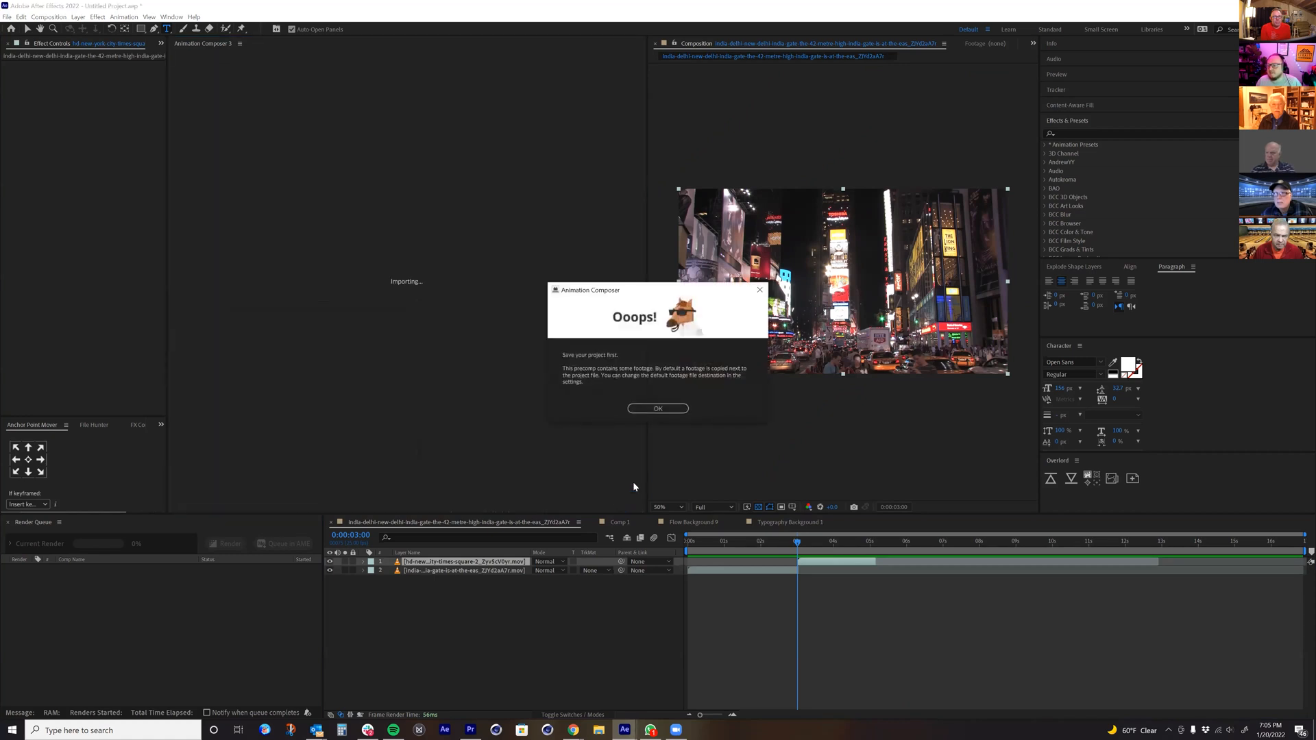
pyautogui.click(658, 408)
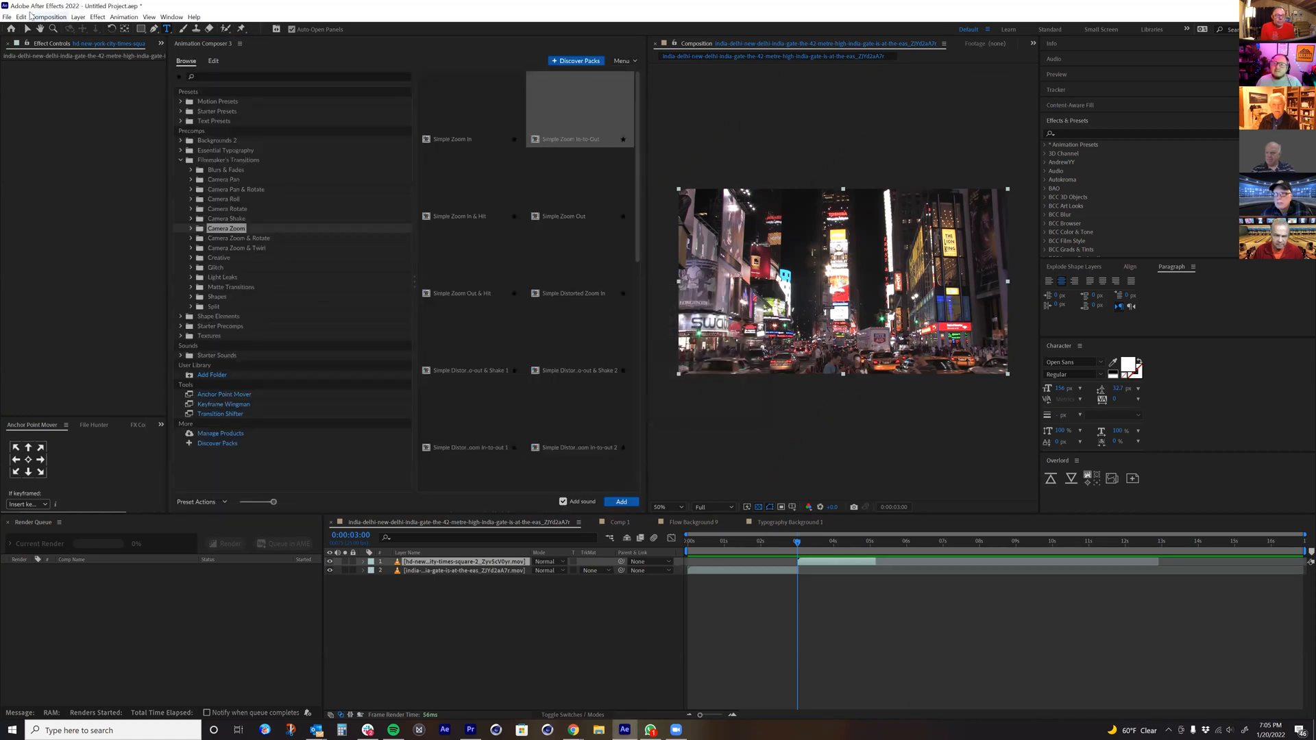
# Step: Save the project to the Desktop as Test_001
pyautogui.click(6, 17)
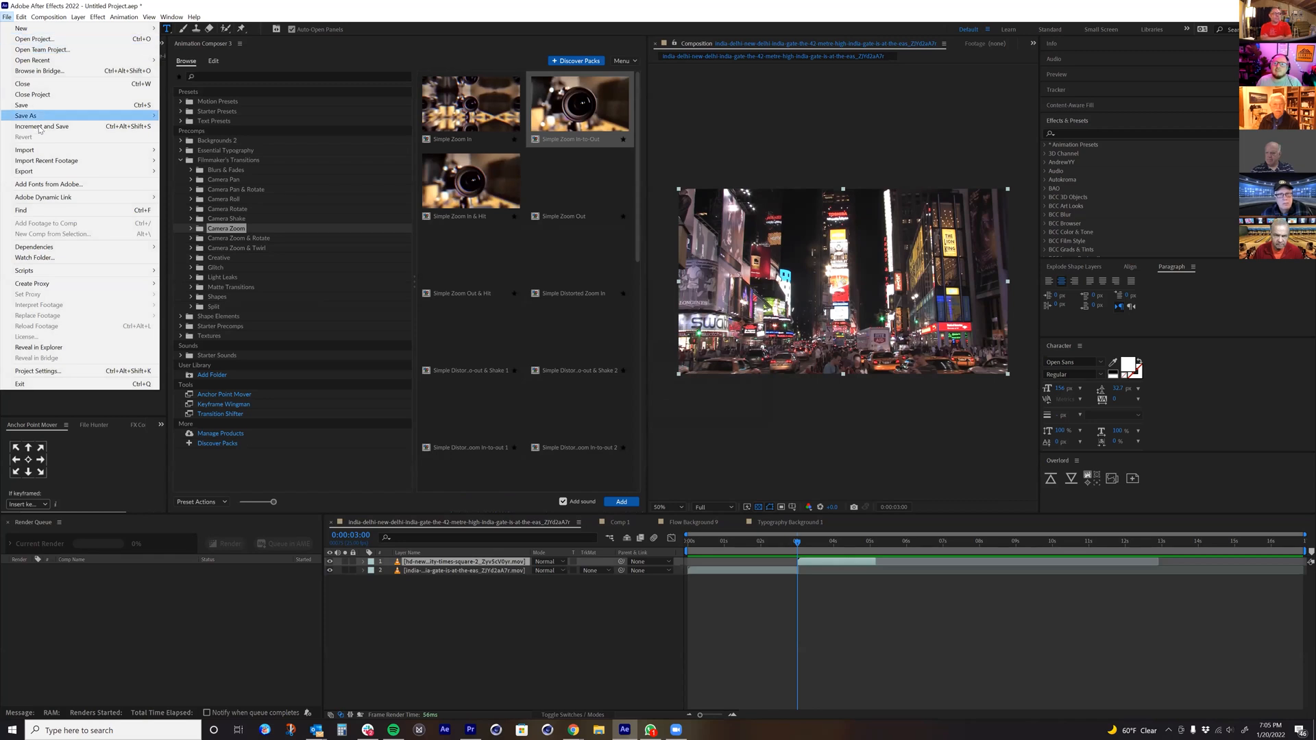
pyautogui.moveTo(82, 115)
pyautogui.click(165, 115)
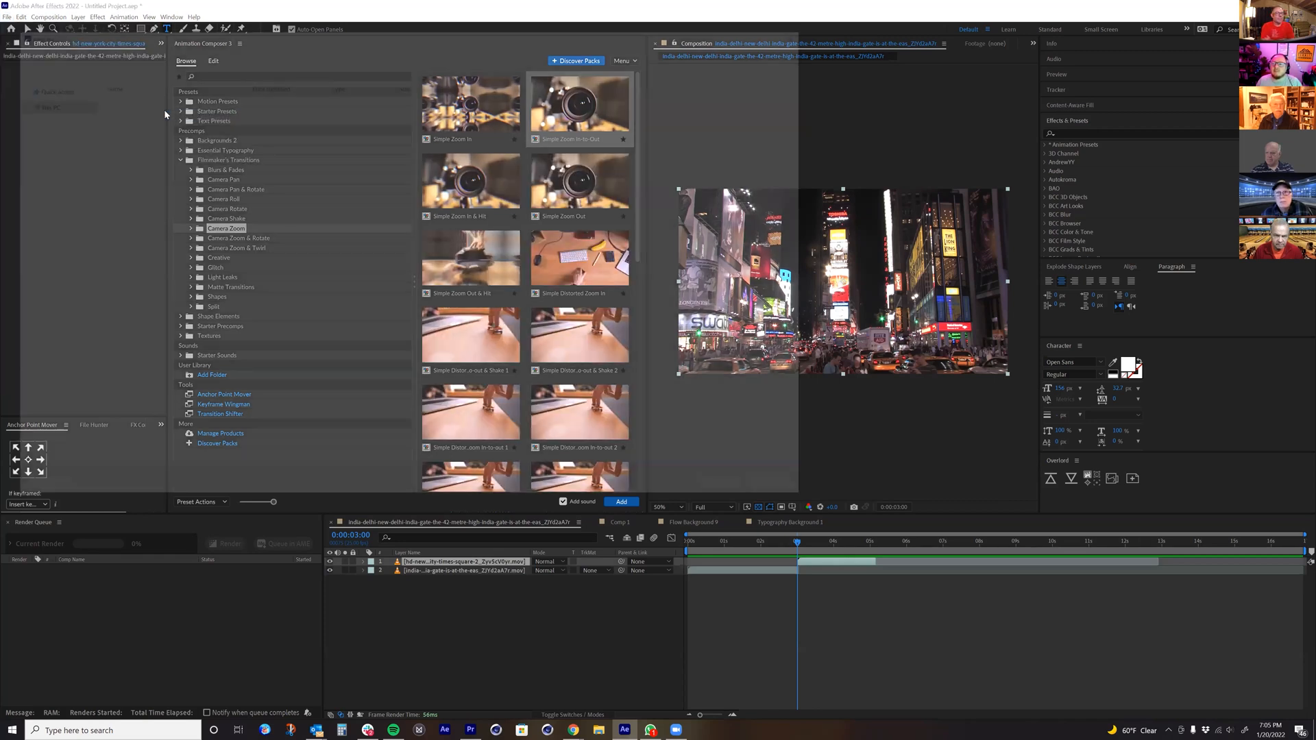
pyautogui.click(41, 101)
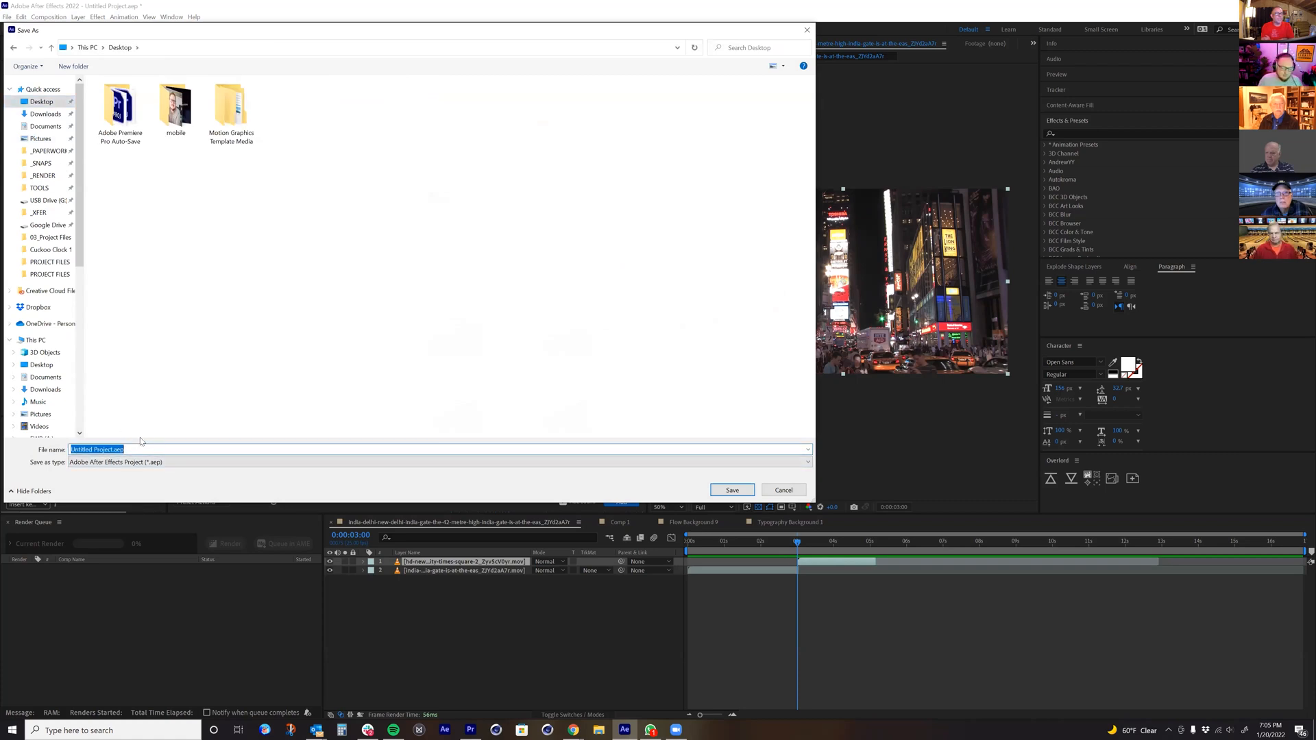
pyautogui.write('Te')
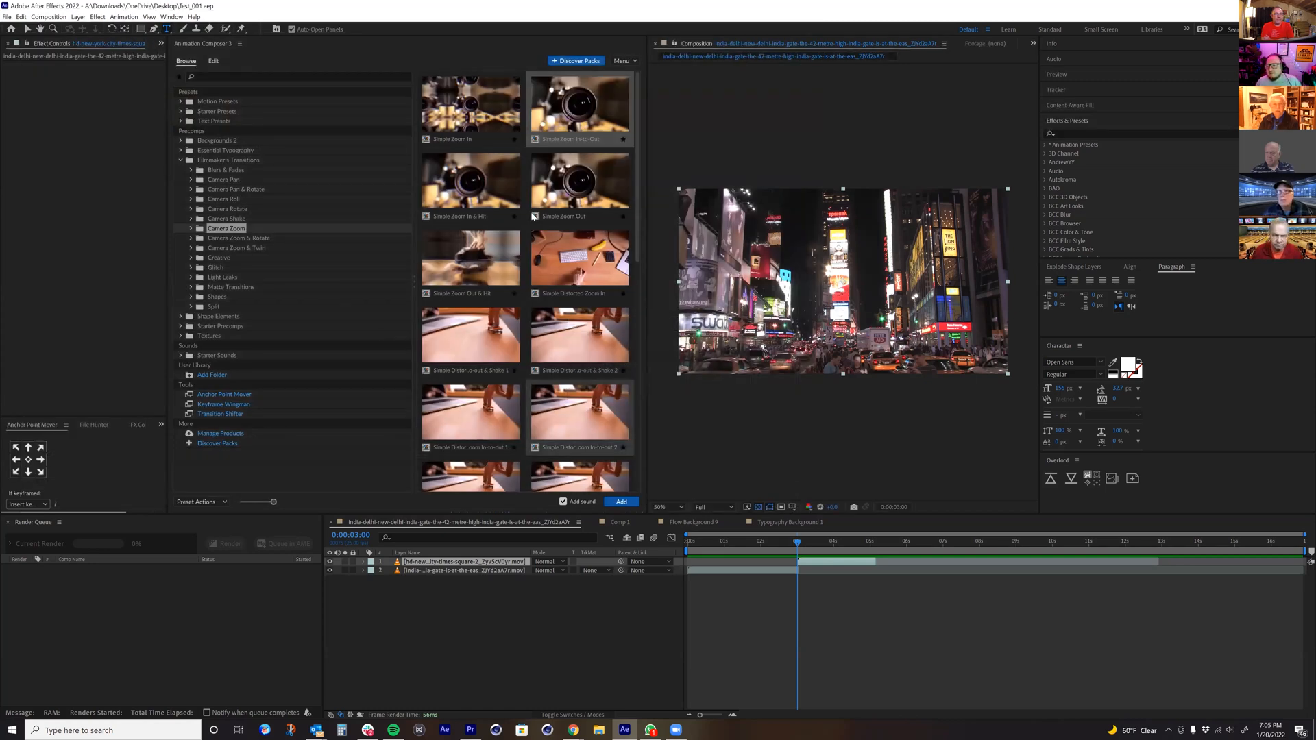
# Step: Add the Simple Zoom In-to-Out transition with sound at the cut between the India Gate and Times Square clips
pyautogui.click(624, 501)
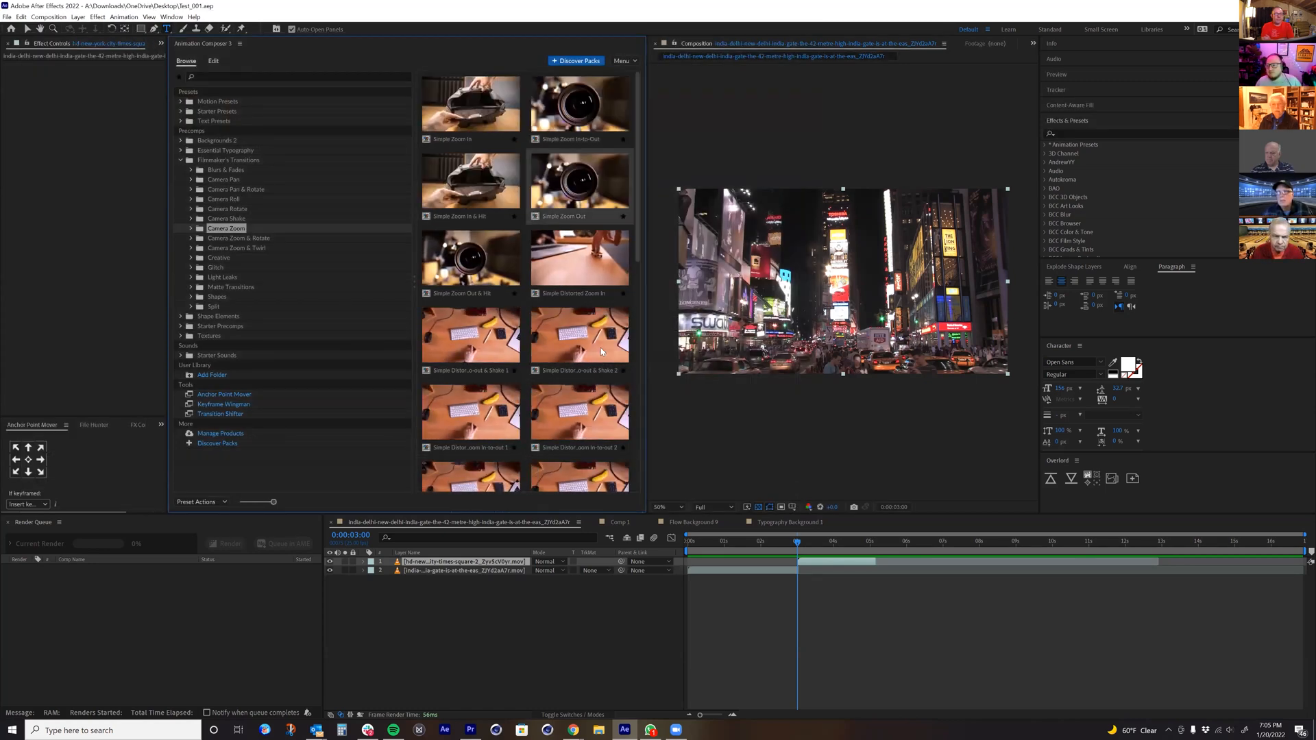
pyautogui.click(579, 110)
pyautogui.click(622, 505)
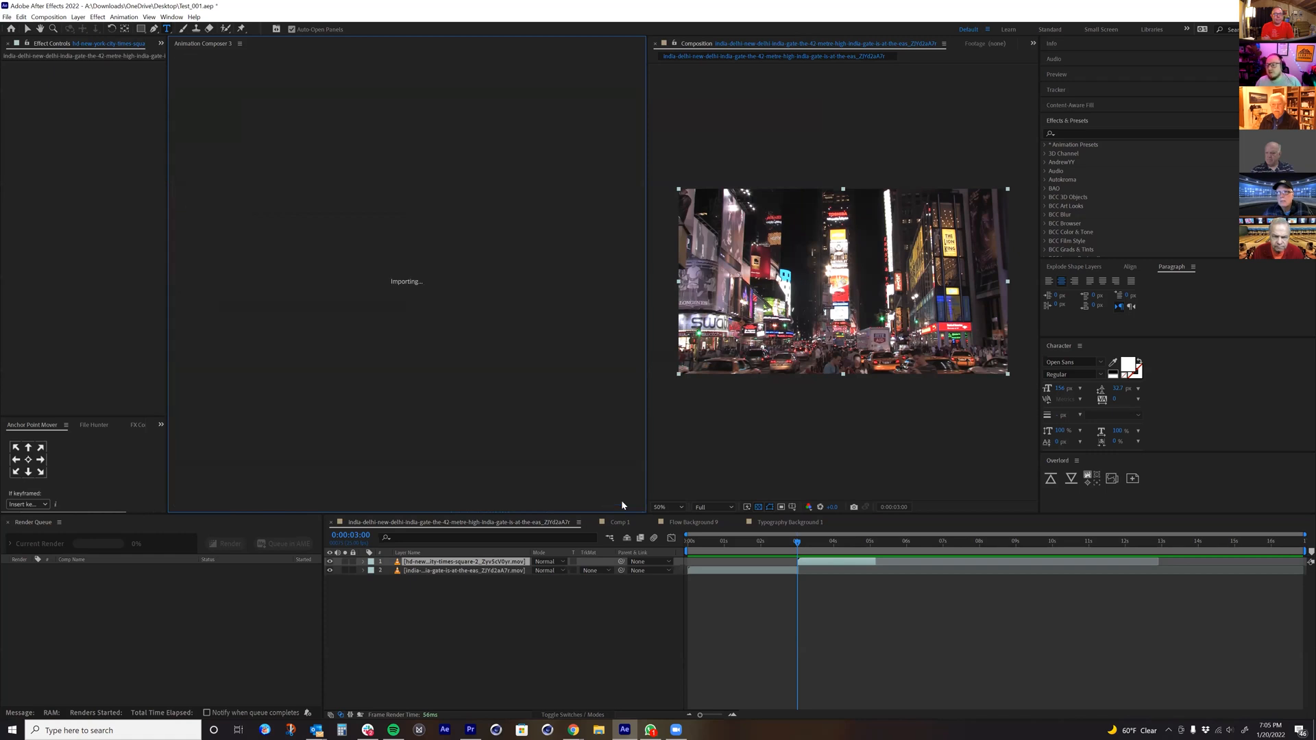
# Step: Play and scrub through the Simple Zoom In-to-Out transition from 0:00:02:18 to check its blur and color distortion
pyautogui.click(787, 542)
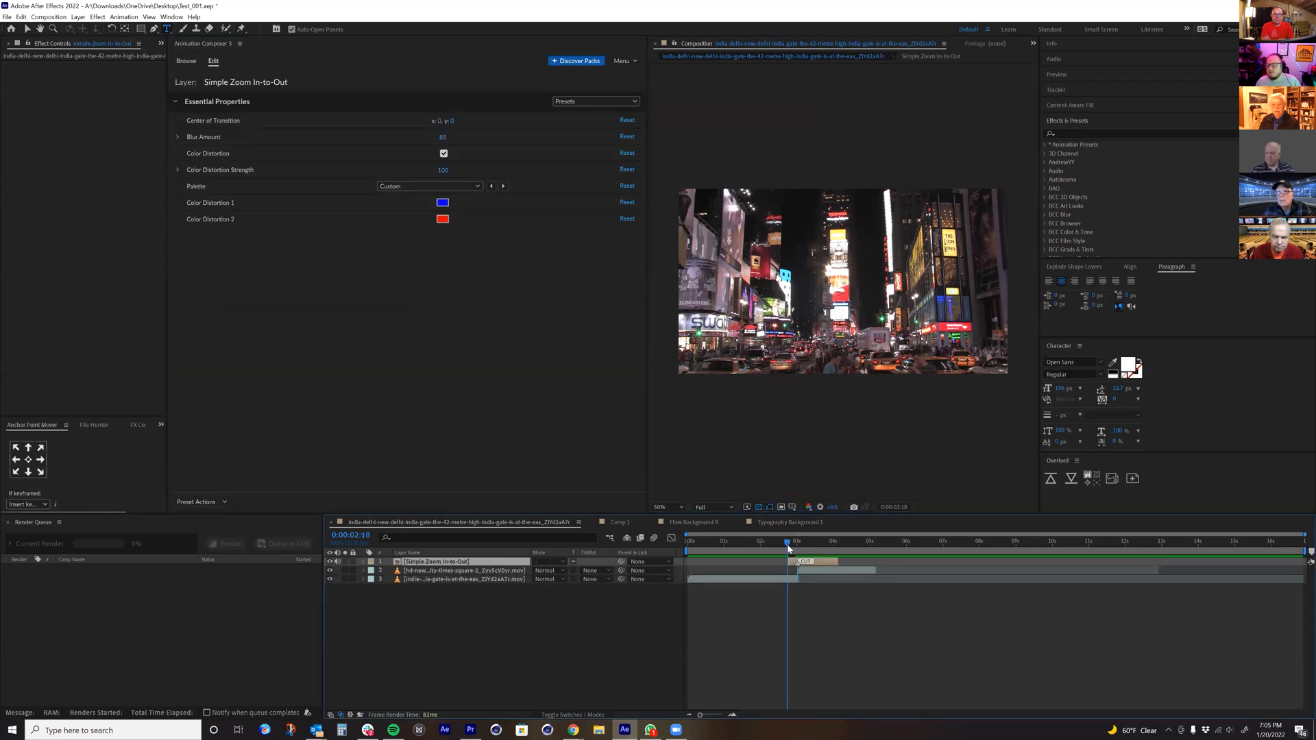
pyautogui.press('space')
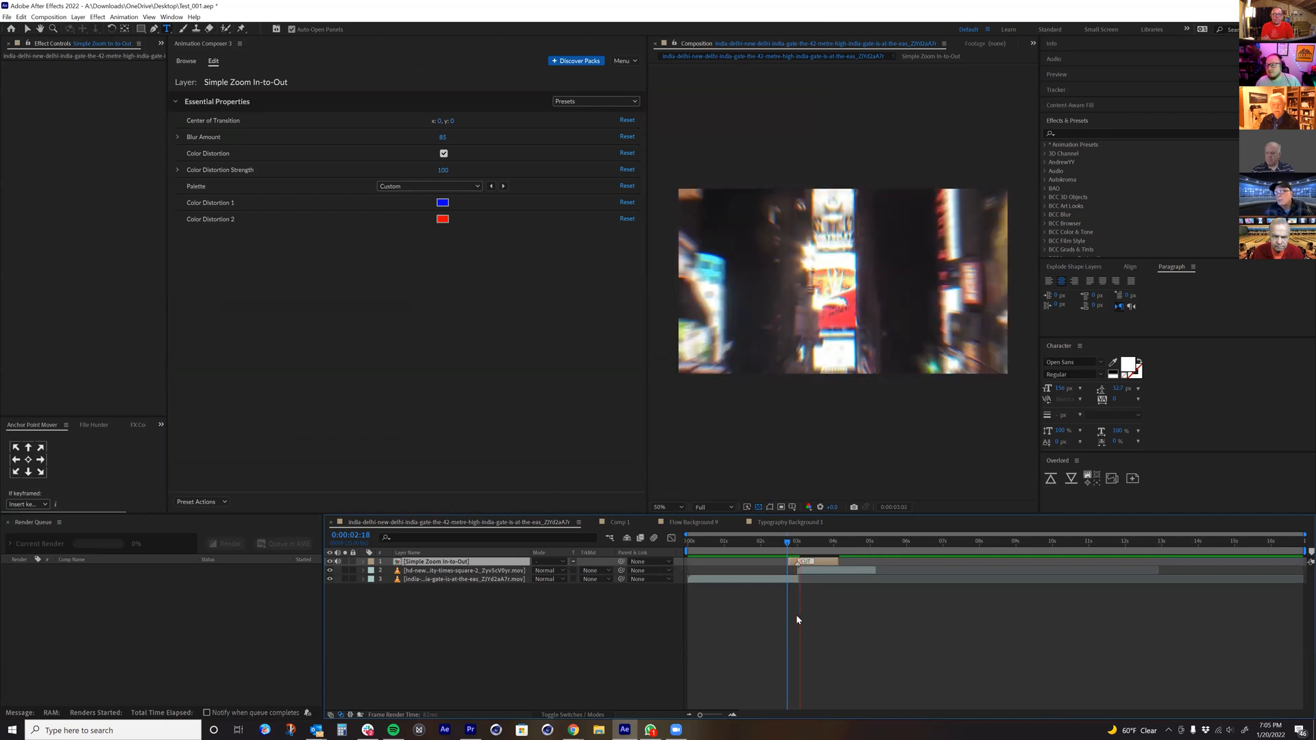
pyautogui.click(811, 551)
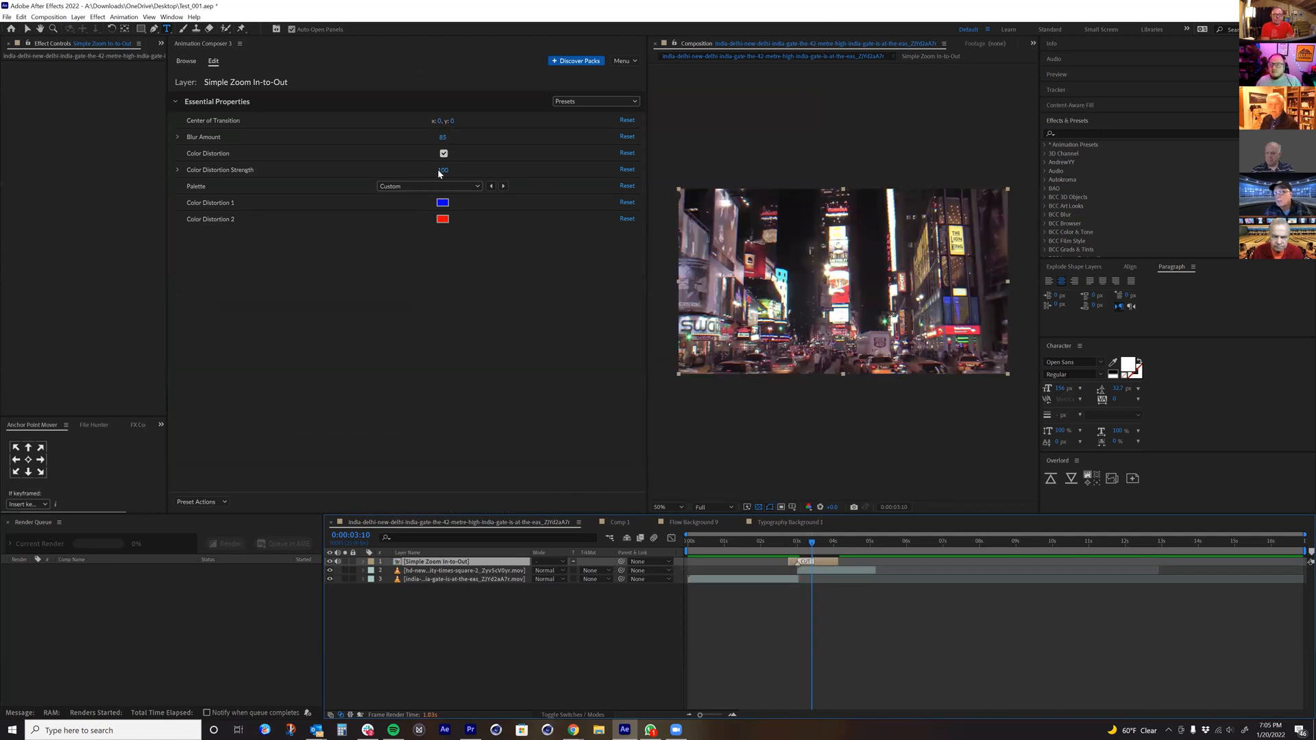
pyautogui.moveTo(798, 546); pyautogui.dragTo(807, 548)
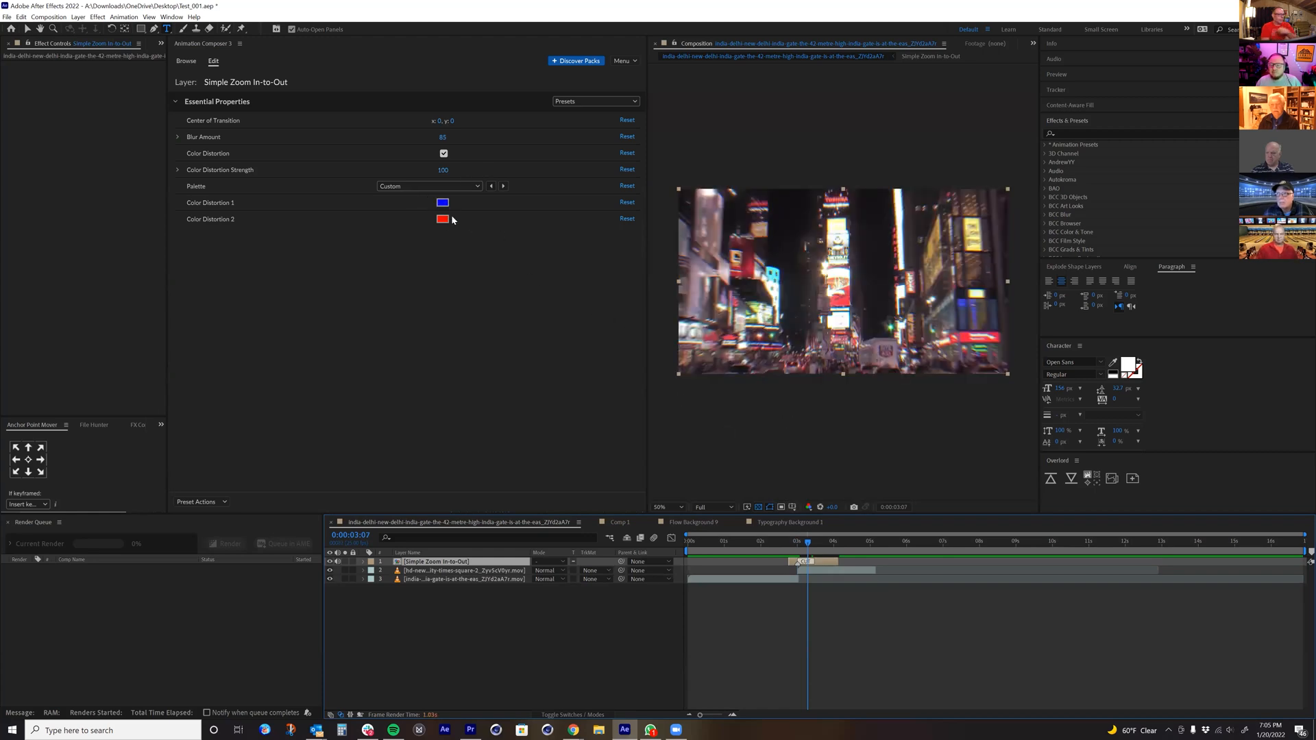
# Step: Delete the Simple Zoom In-to-Out transition layer and add Rotate & Shake from the Camera Rotate folder in its place
pyautogui.click(183, 62)
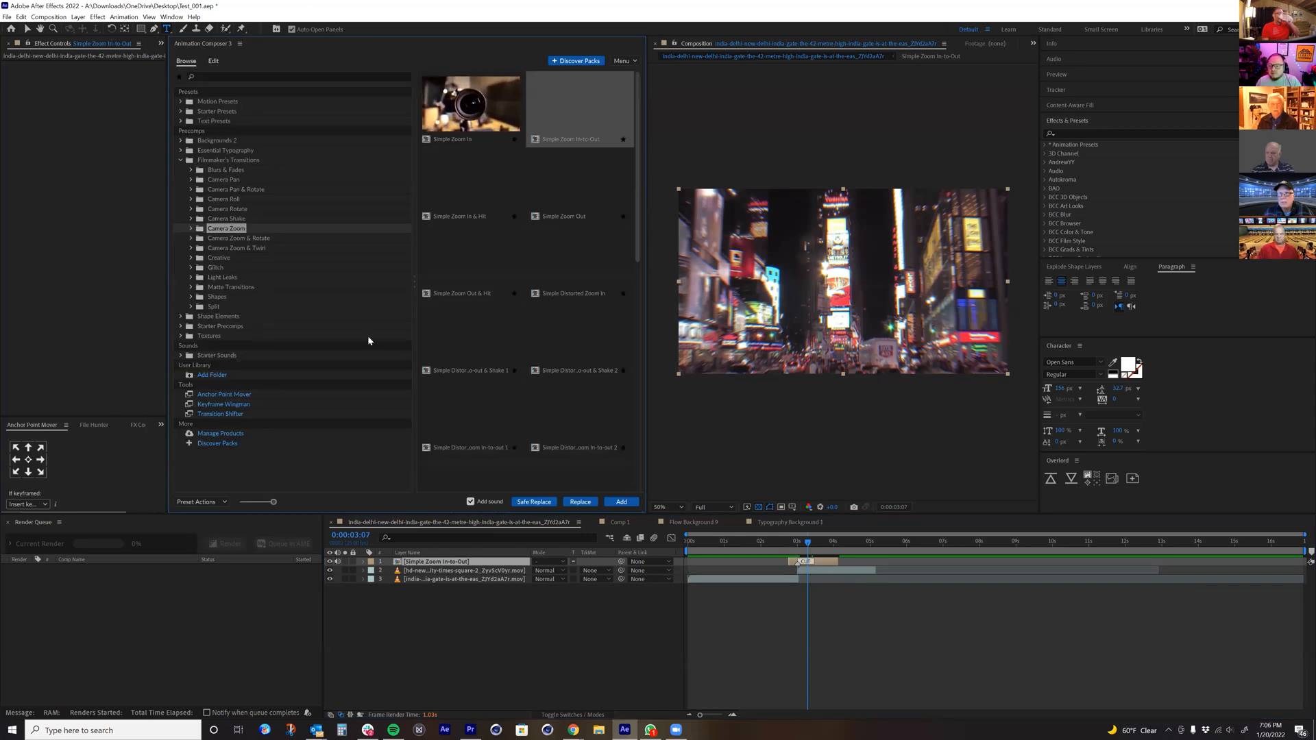
pyautogui.press('Delete')
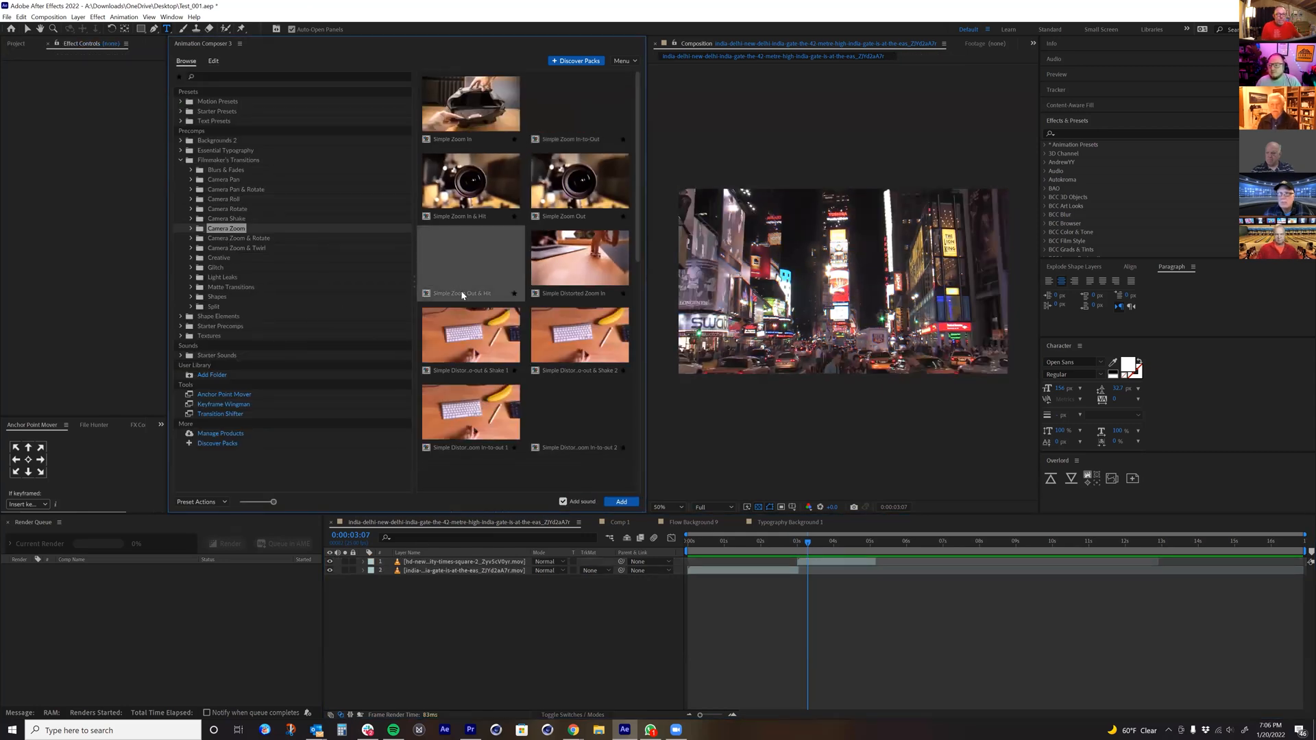
pyautogui.click(236, 218)
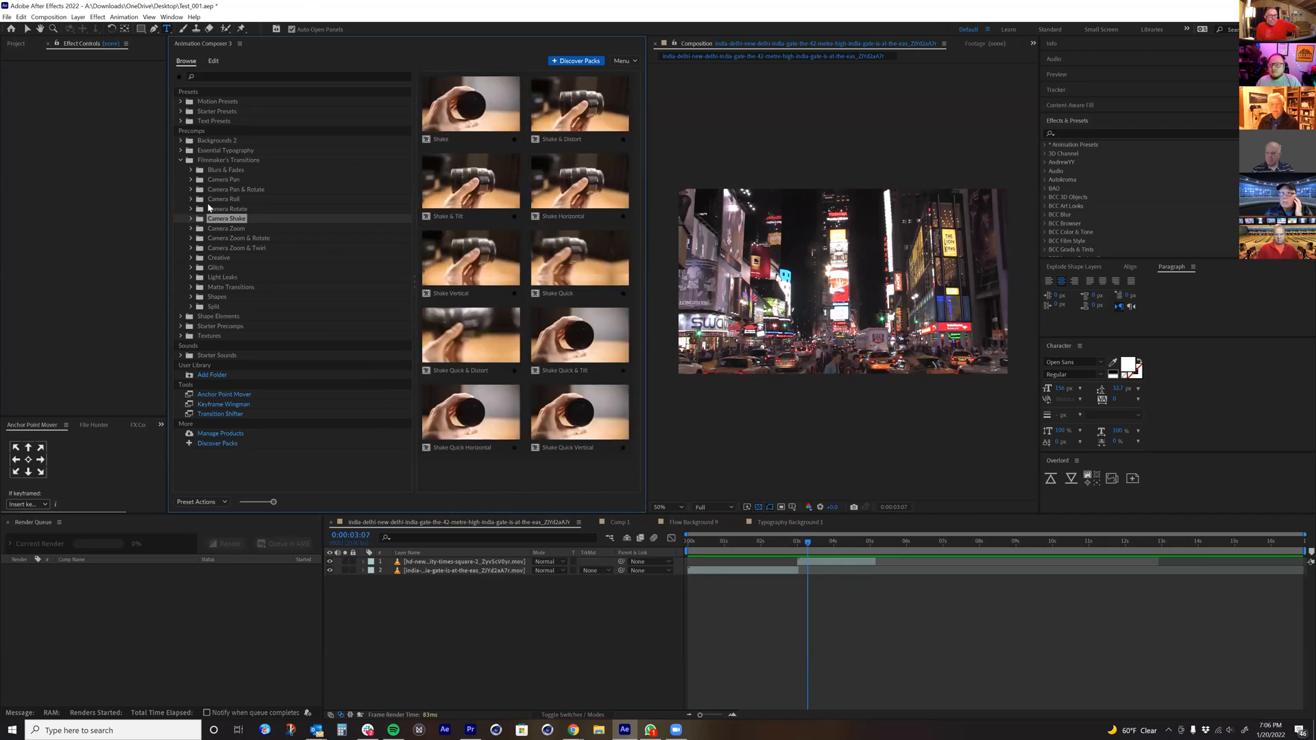
pyautogui.click(229, 209)
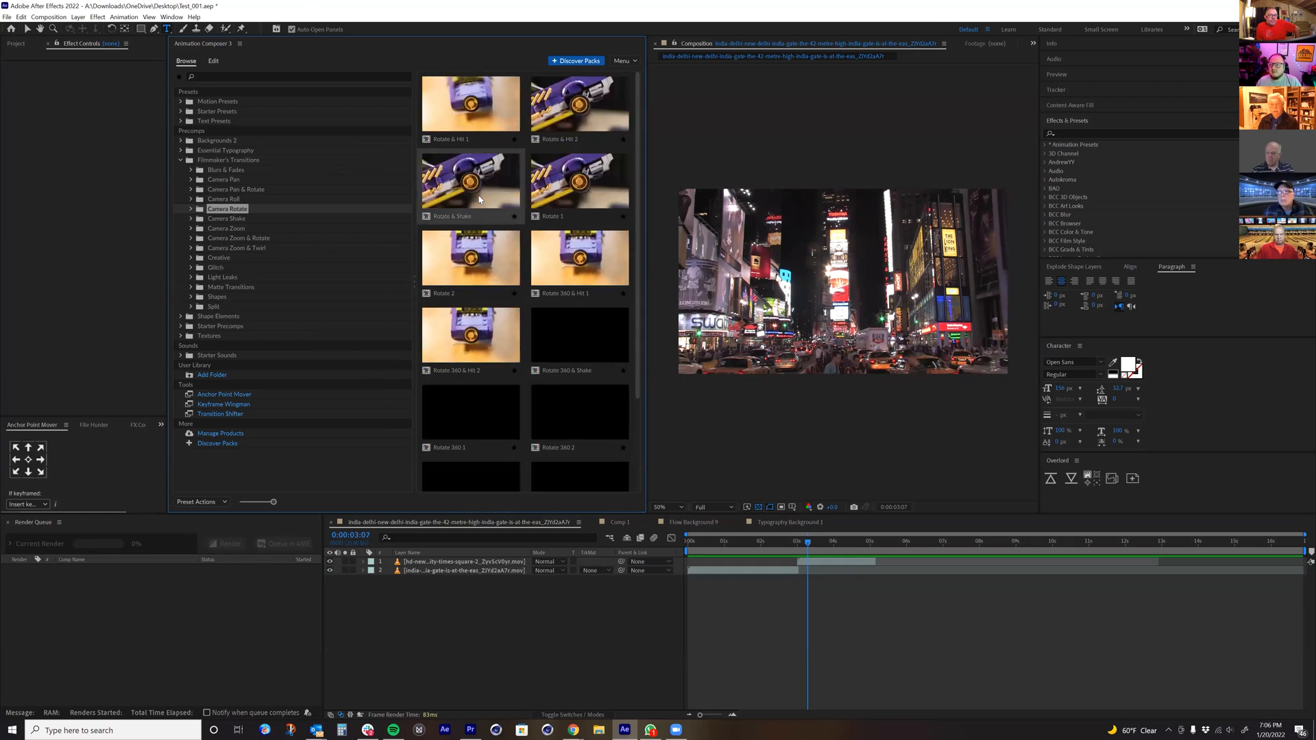
pyautogui.doubleClick(478, 198)
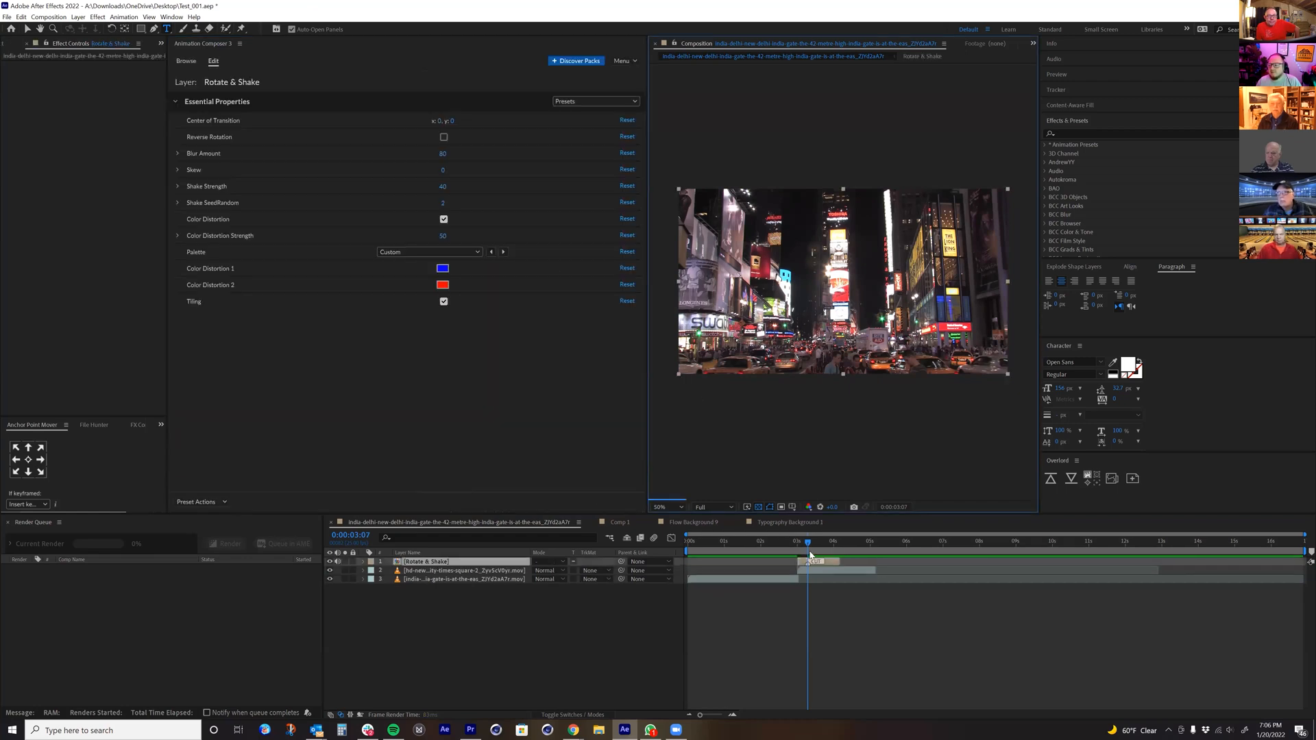
# Step: Shift the Rotate & Shake layer so it straddles the cut at 0:00:03:00 and play the transition from 0:00:02:12 and 0:00:02:18
pyautogui.press('i')
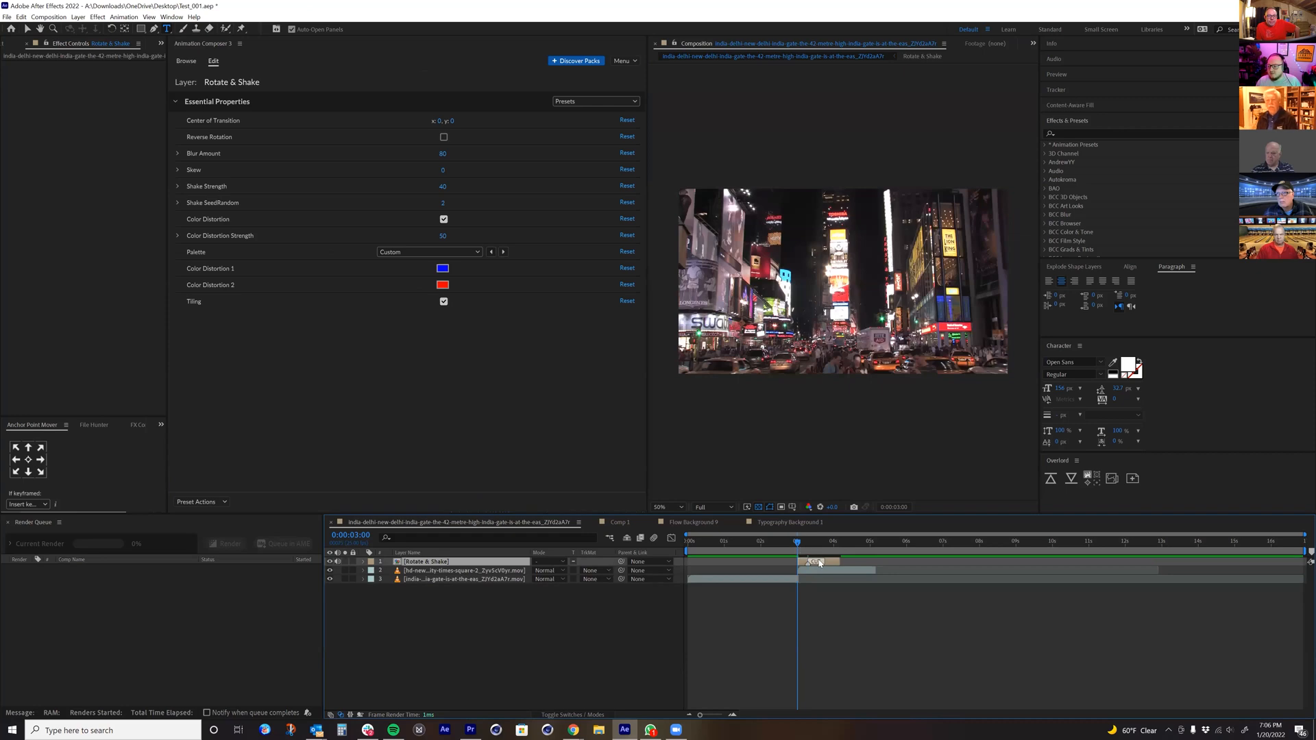
pyautogui.click(811, 563)
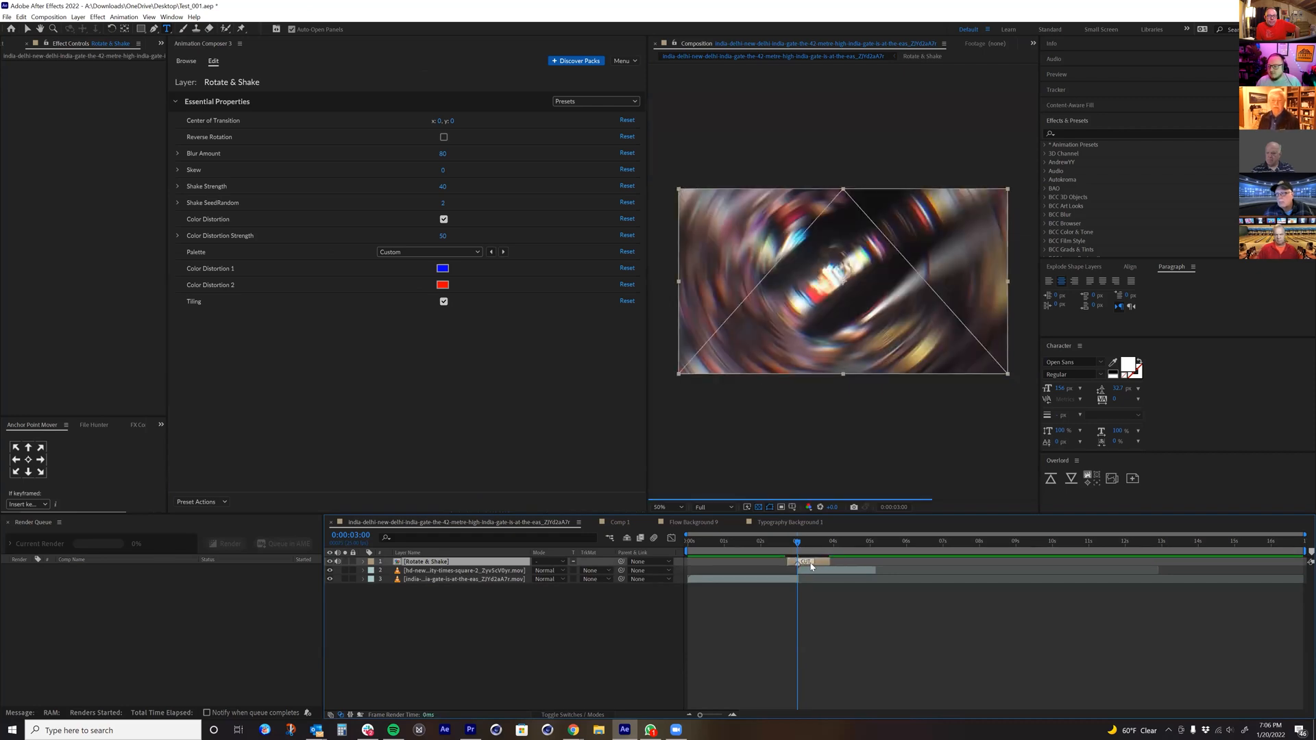
pyautogui.click(778, 542)
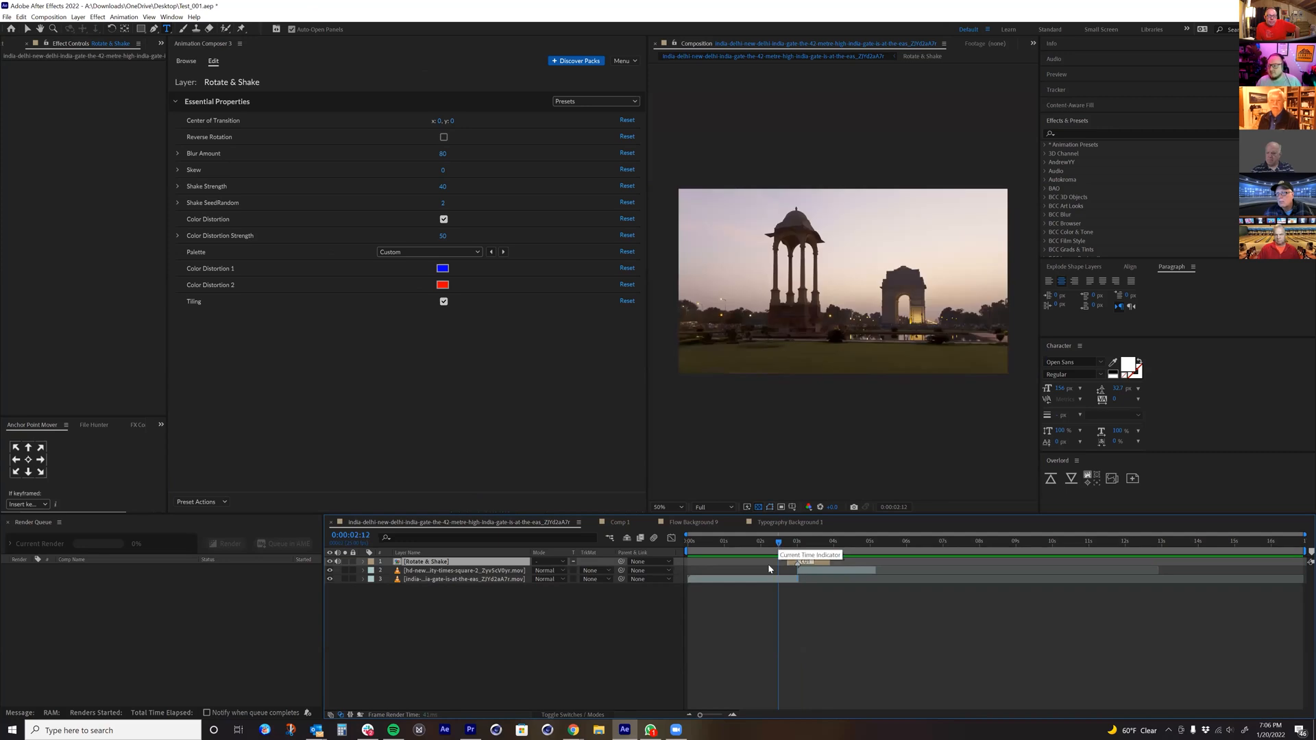
pyautogui.press('space')
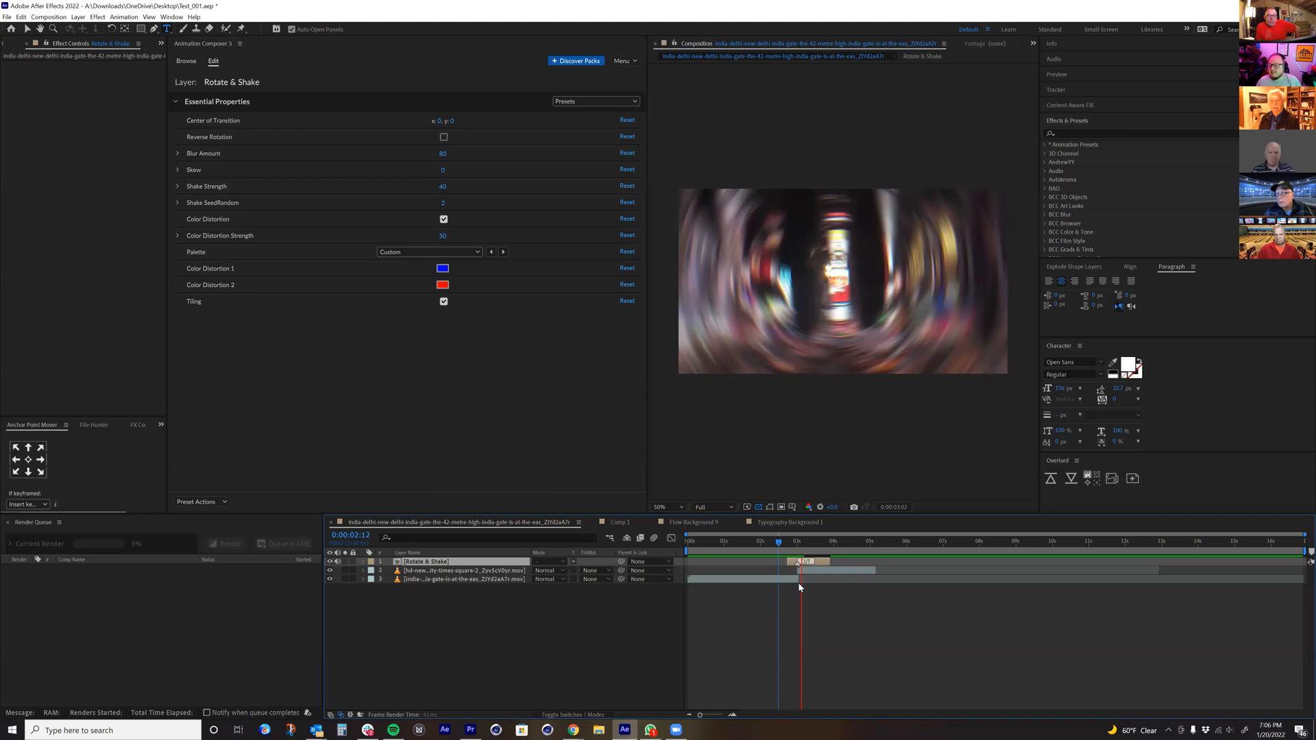
pyautogui.click(787, 544)
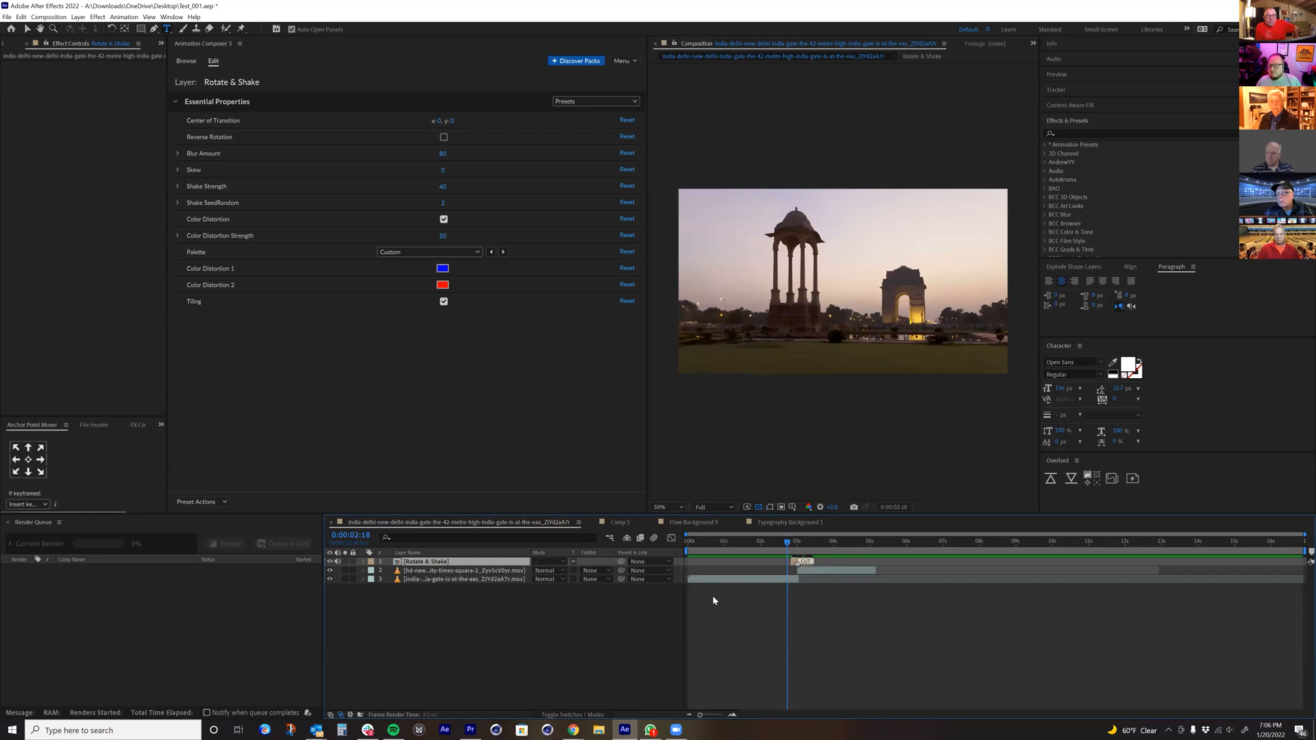
pyautogui.press('space')
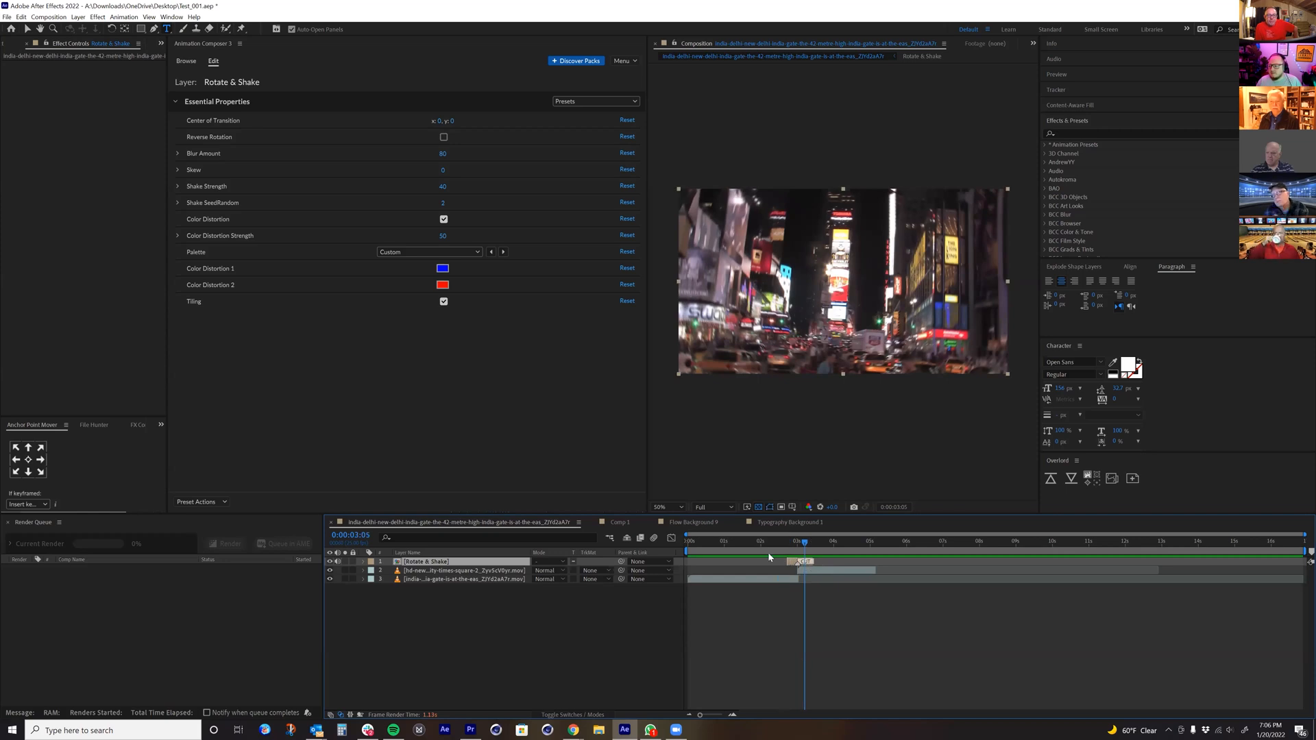
# Step: Lengthen the Rotate & Shake layer to end at about 9.5 seconds, extend the Times Square clip to about 10 seconds, and scrub to 0:00:04:09
pyautogui.moveTo(813, 562); pyautogui.dragTo(1040, 562)
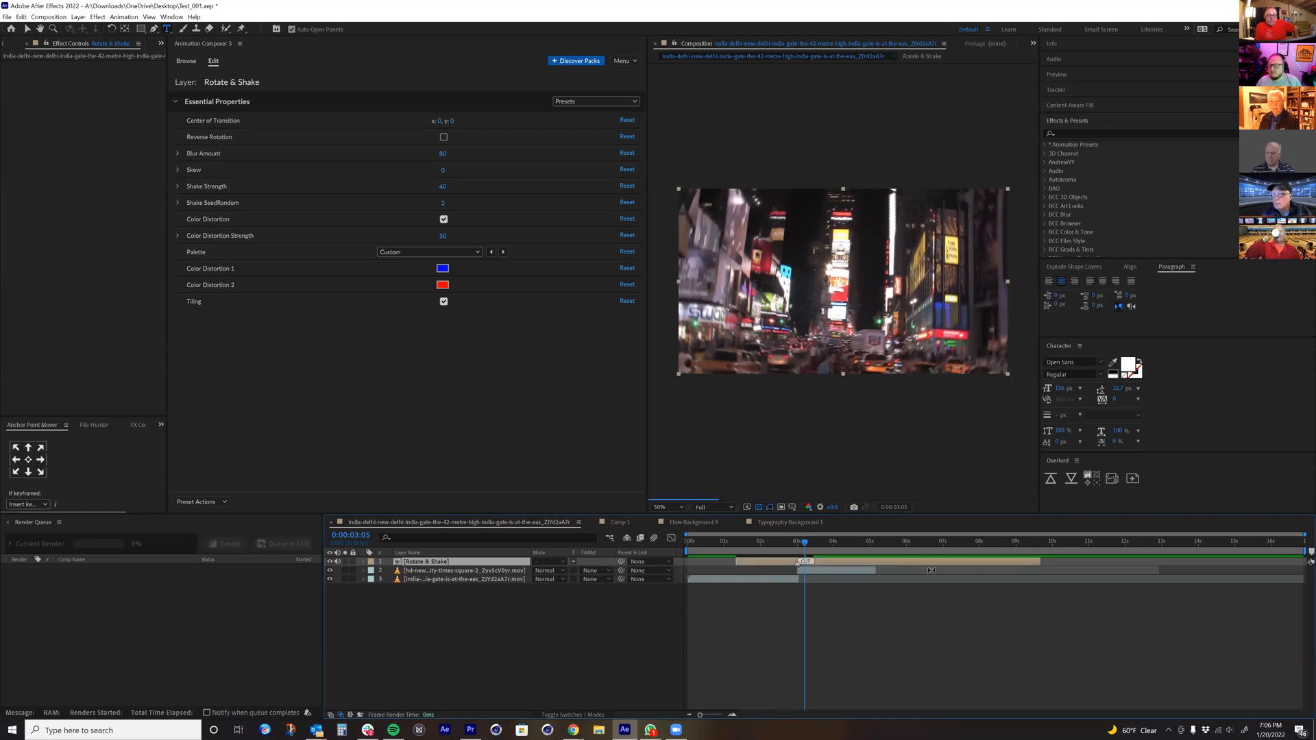
pyautogui.moveTo(898, 572); pyautogui.dragTo(1055, 571)
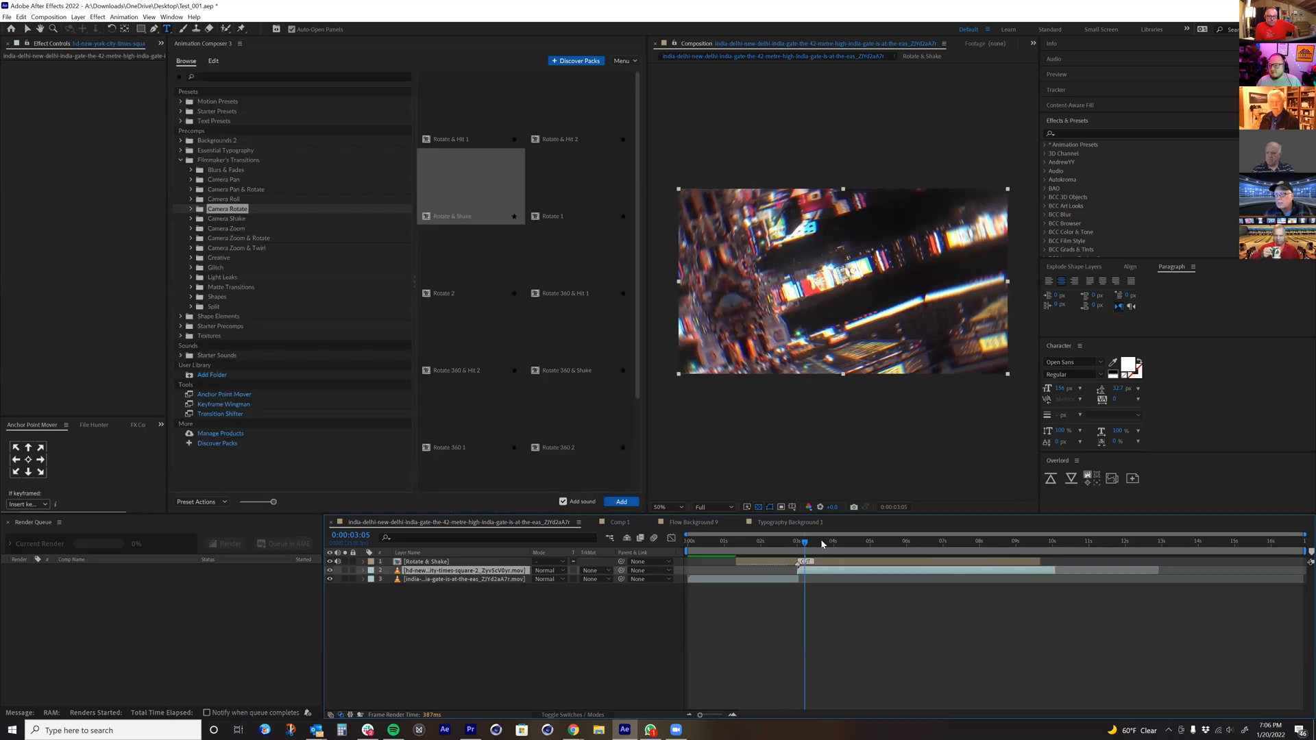
pyautogui.moveTo(838, 545); pyautogui.dragTo(846, 543)
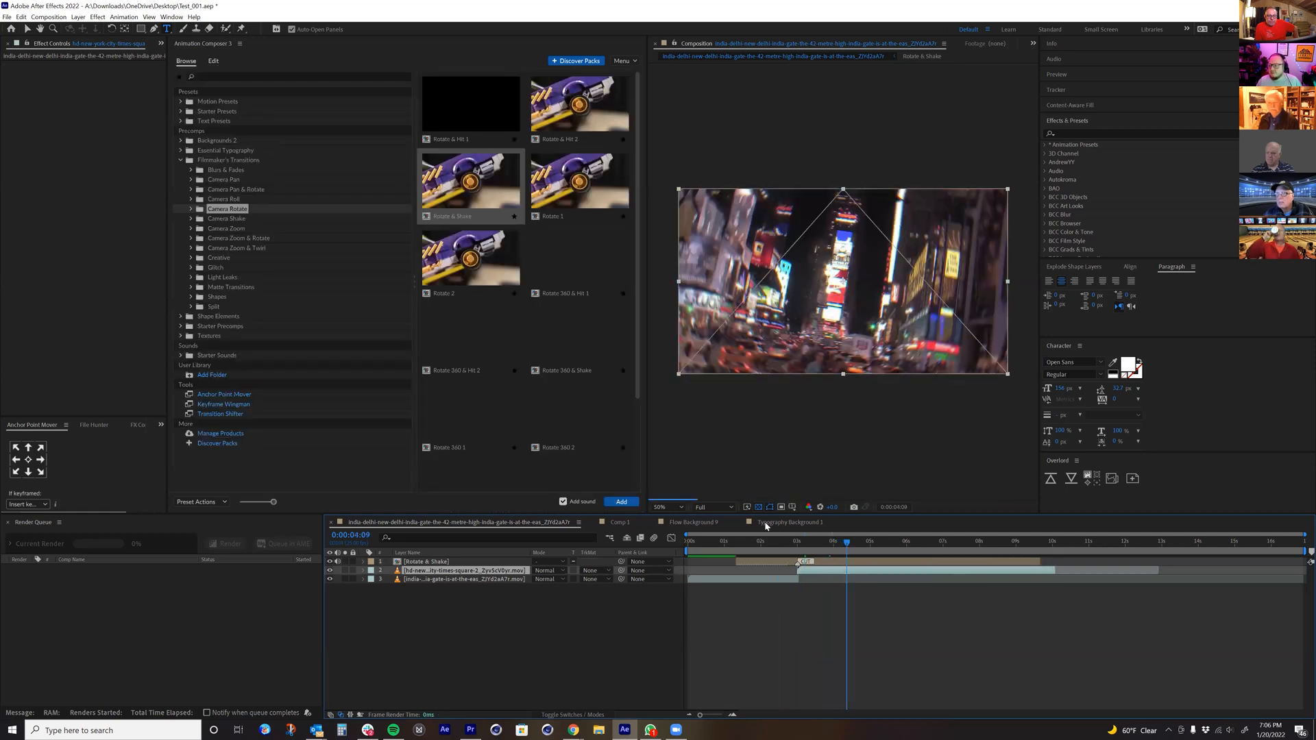
# Step: Delete the Rotate & Shake layer and add the Power Zoom In transition from the Camera Zoom folder at 0:00:04:09
pyautogui.moveTo(808, 563); pyautogui.dragTo(247, 288)
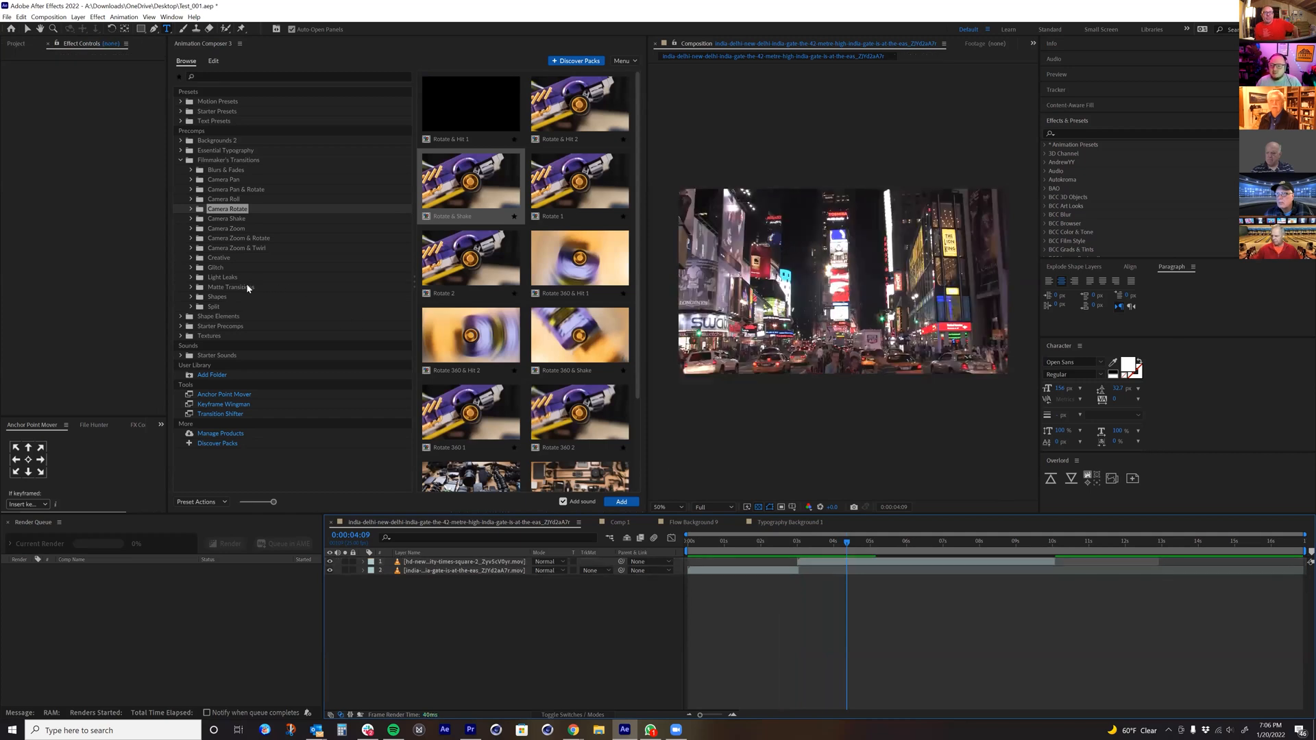
pyautogui.click(191, 229)
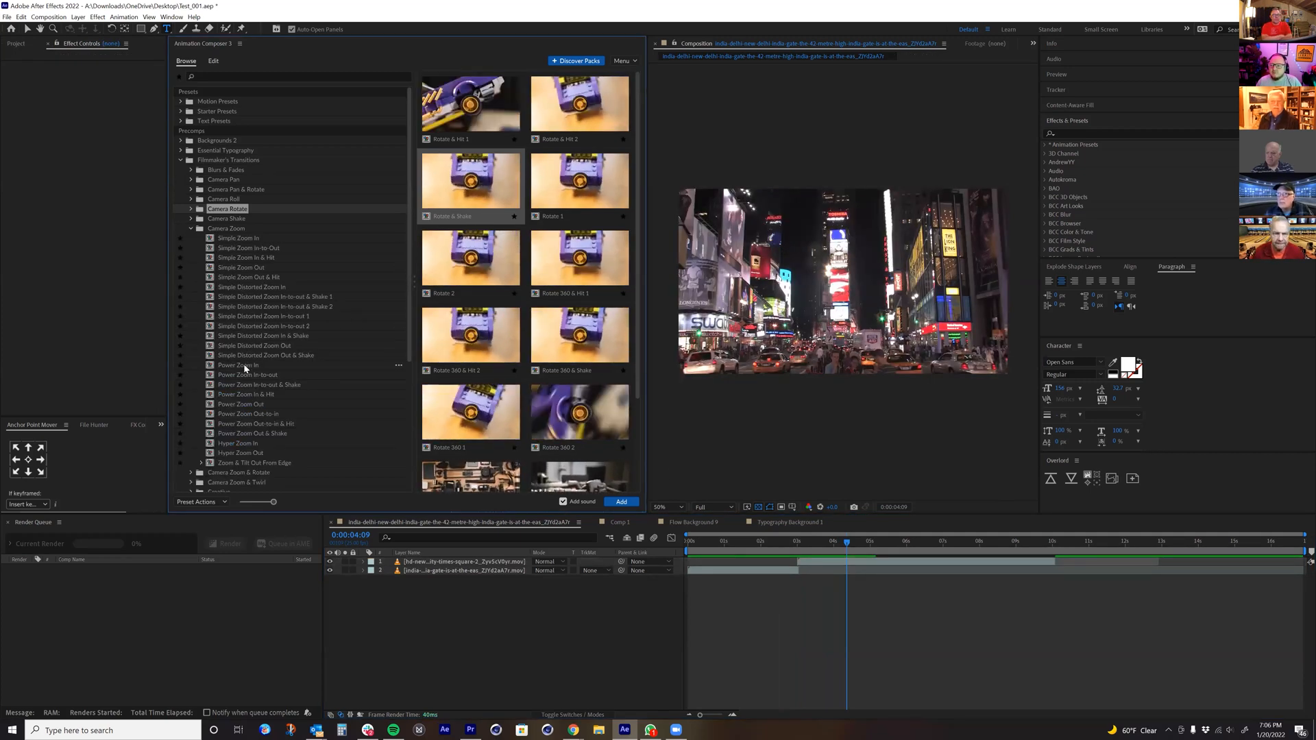
pyautogui.moveTo(244, 363); pyautogui.dragTo(741, 550)
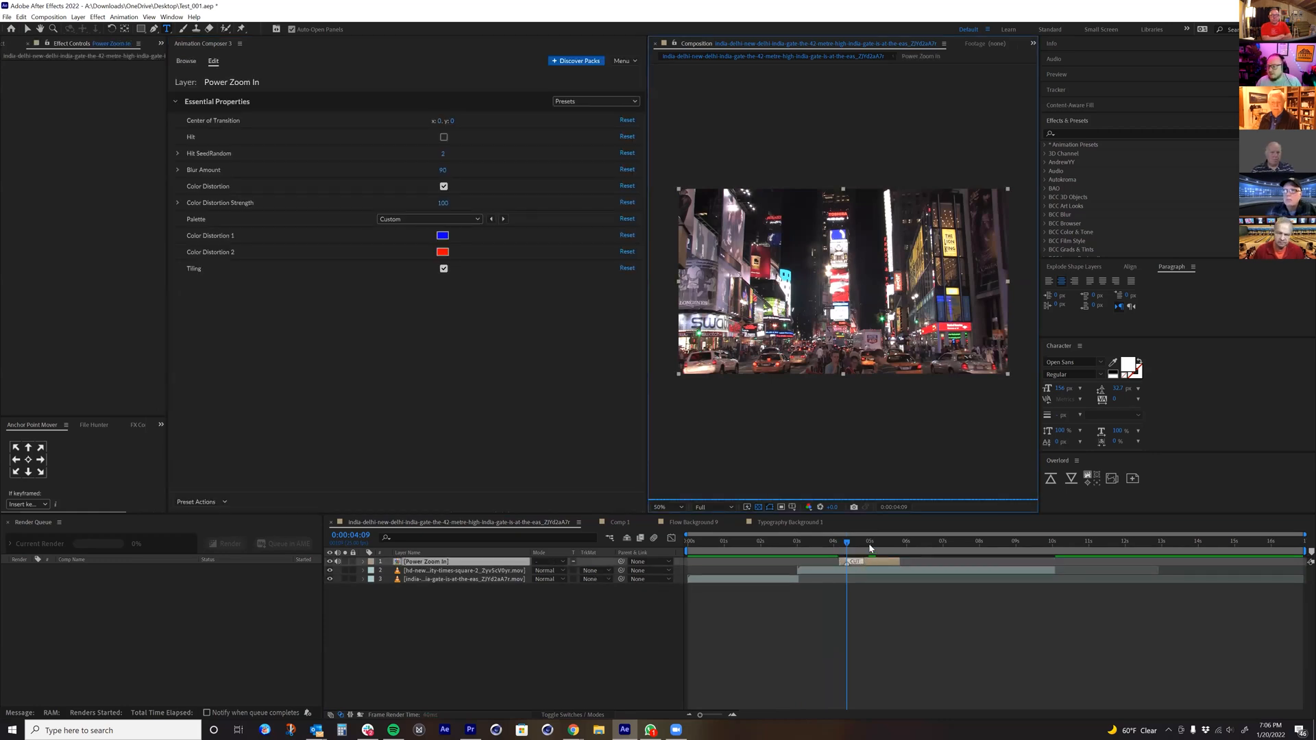
# Step: Scrub through the Power Zoom In transition around 0:00:05:05 and 0:00:04:22, and delete its layer
pyautogui.moveTo(872, 547); pyautogui.dragTo(879, 548)
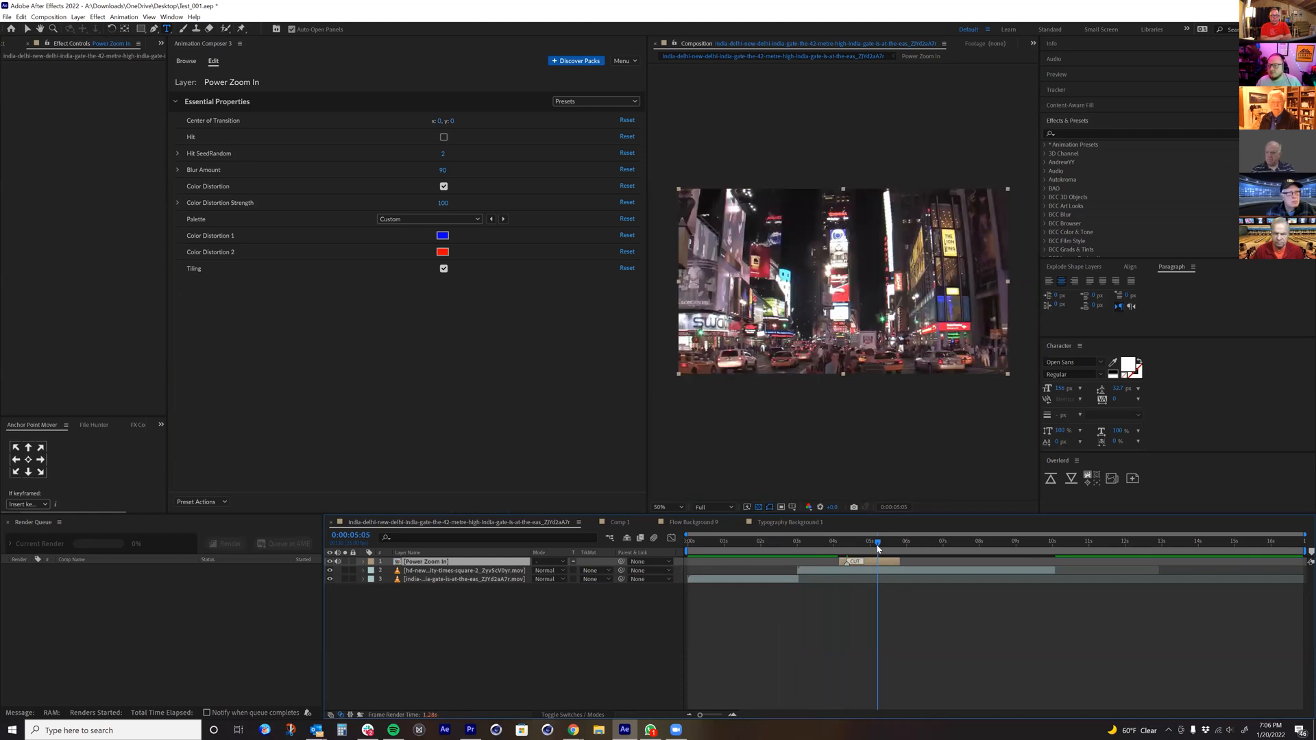
pyautogui.click(866, 543)
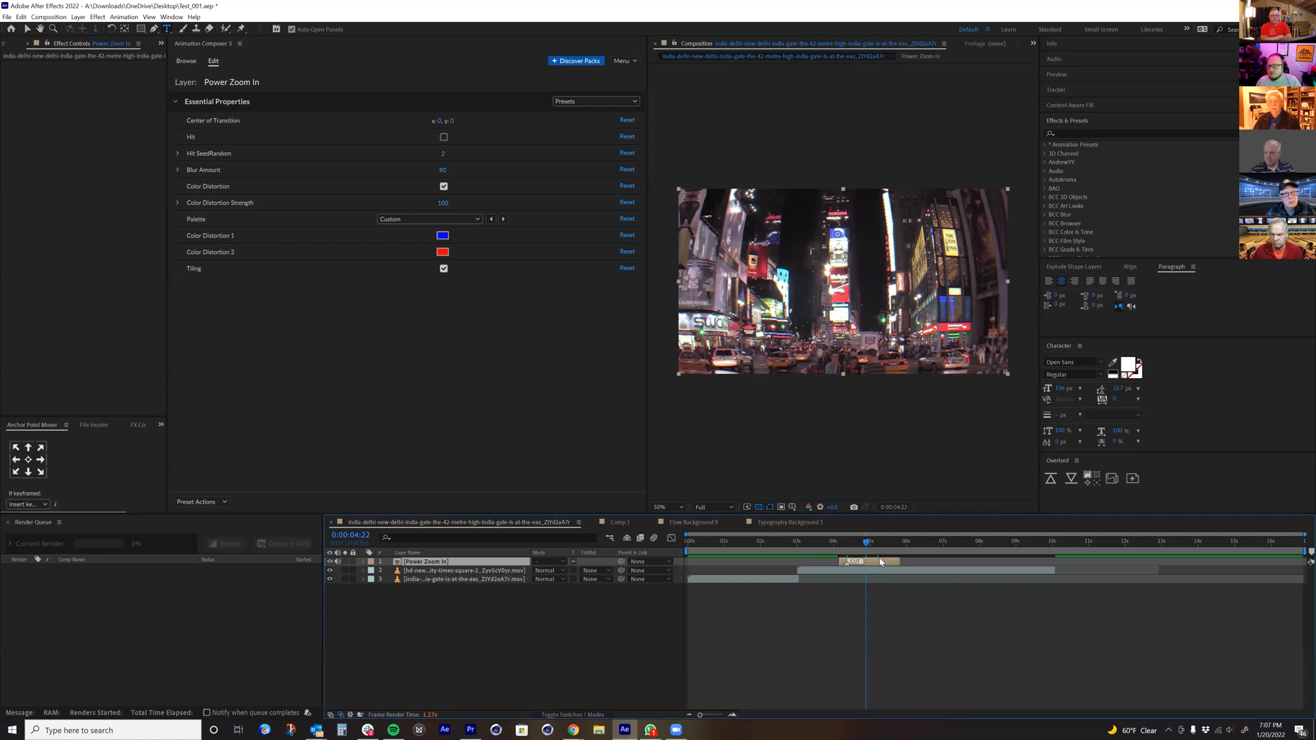
pyautogui.press('Delete')
# Step: Move the current time to the cut at 0:00:03:00 and browse the Camera Zoom & Rotate, Creative and Glitch transition folders
pyautogui.click(194, 234)
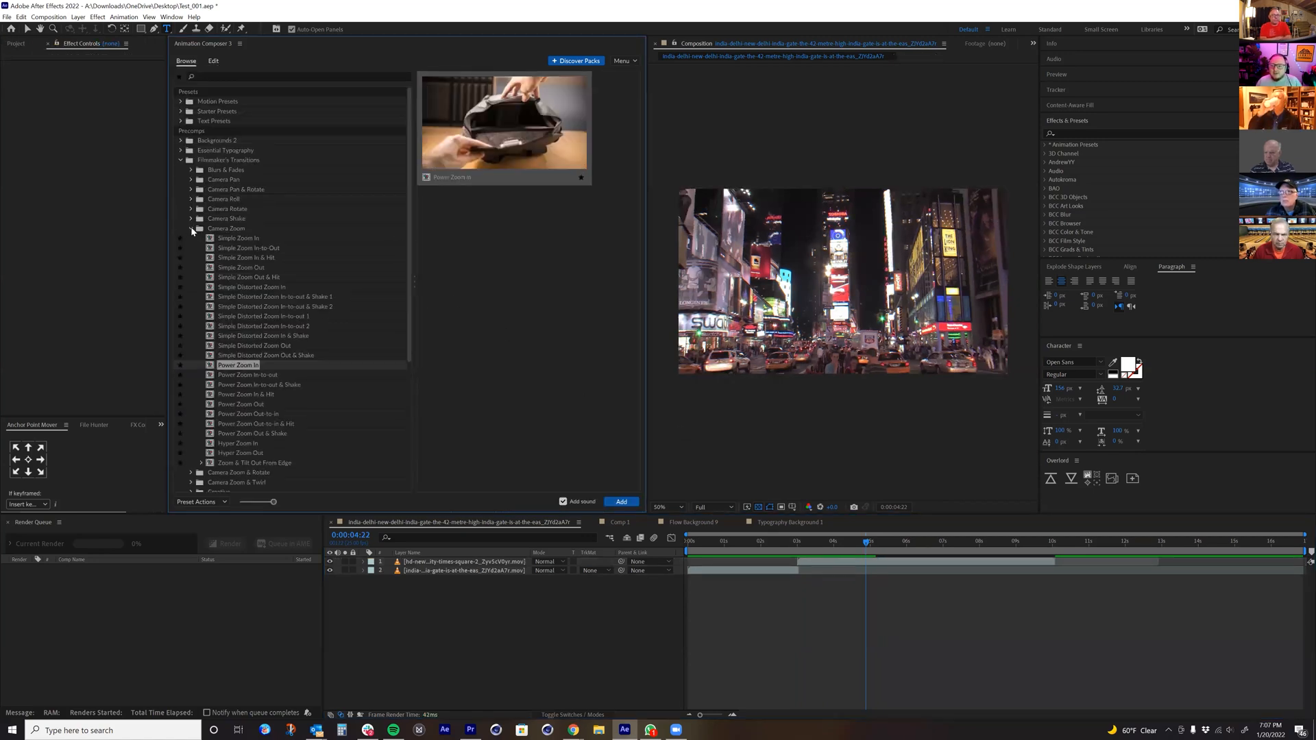
pyautogui.click(191, 228)
pyautogui.click(224, 237)
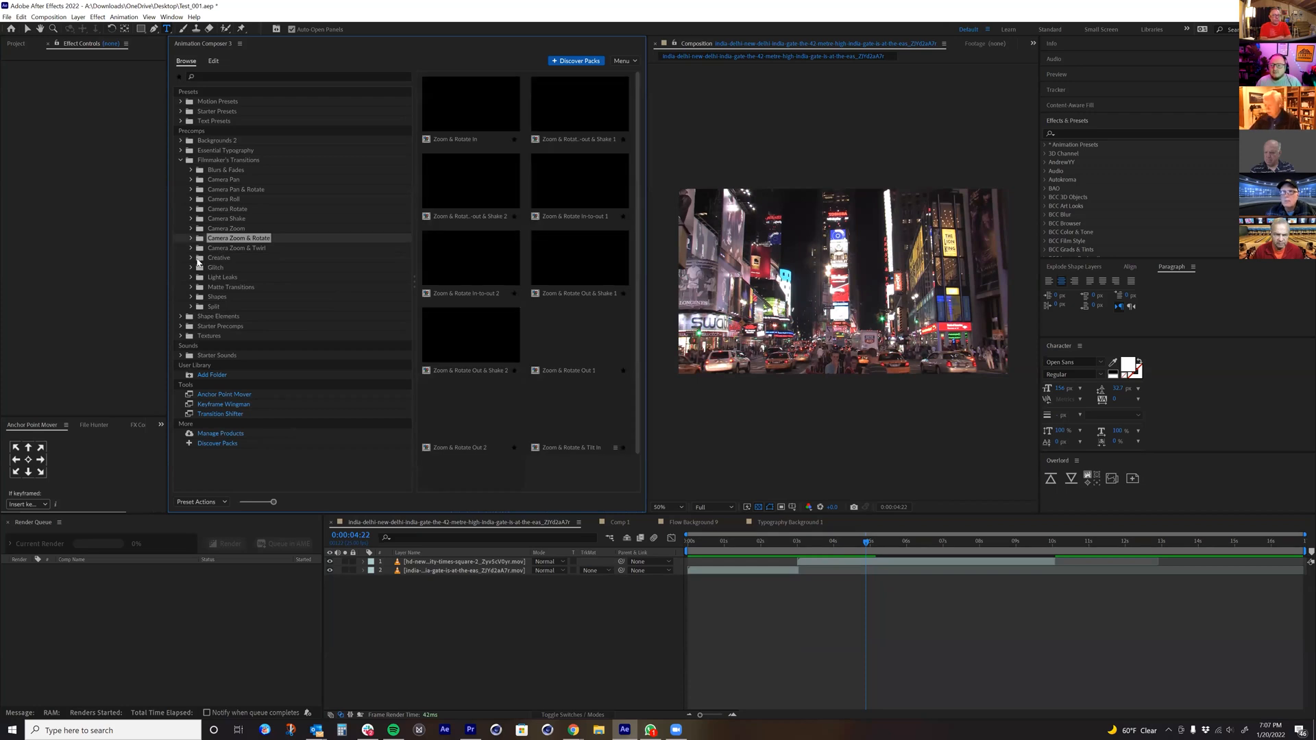
pyautogui.click(199, 259)
pyautogui.moveTo(827, 546); pyautogui.dragTo(805, 549)
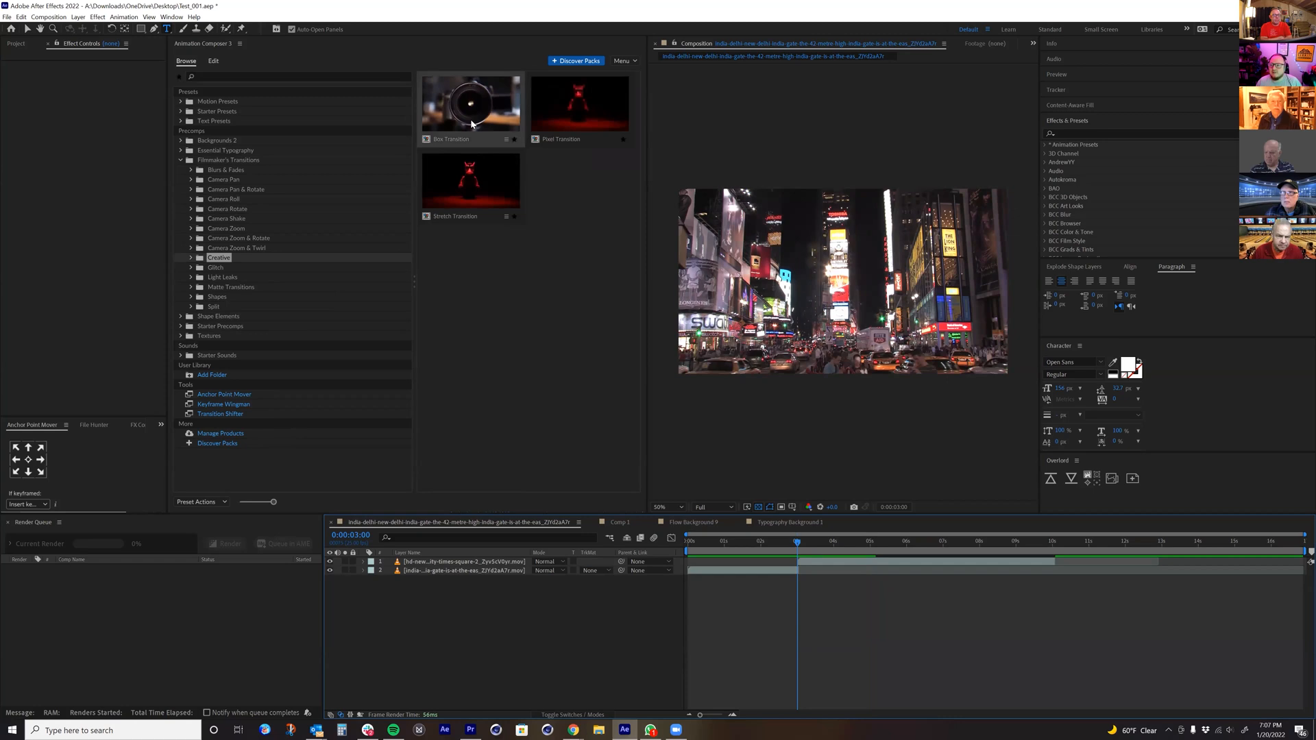
pyautogui.click(221, 257)
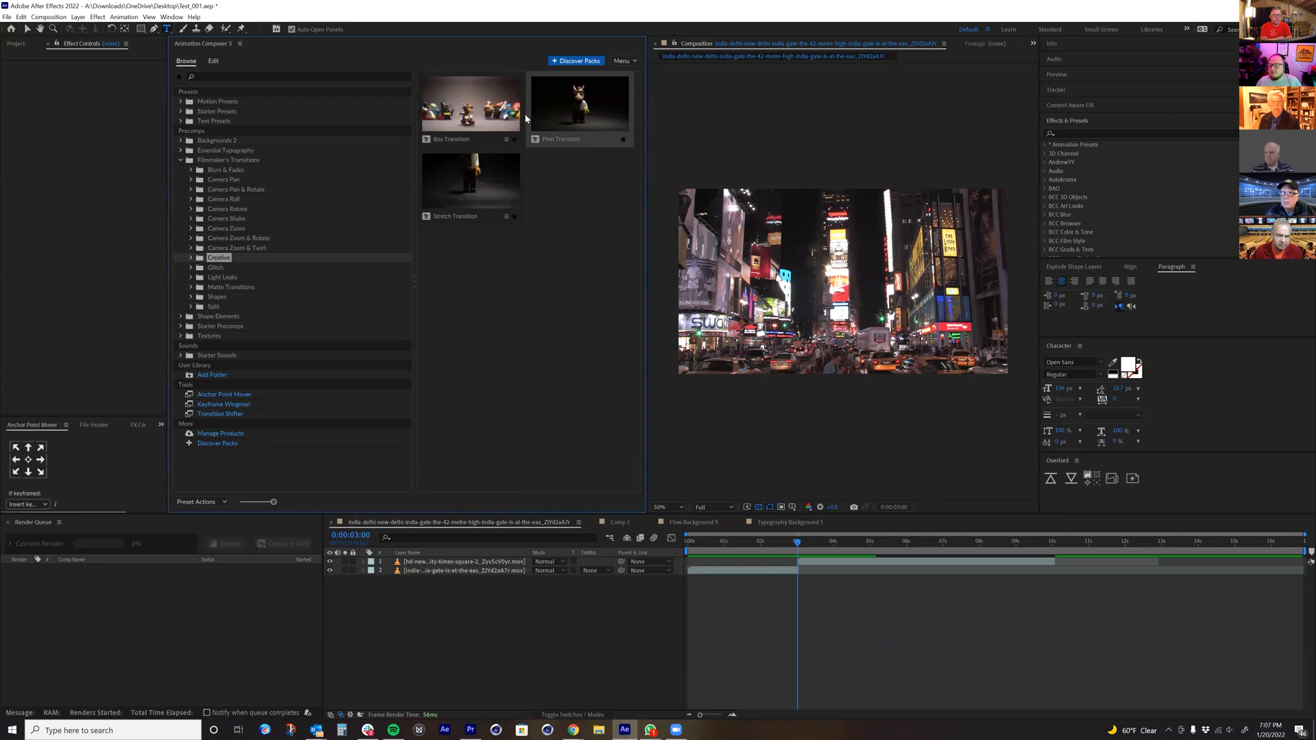
pyautogui.click(215, 267)
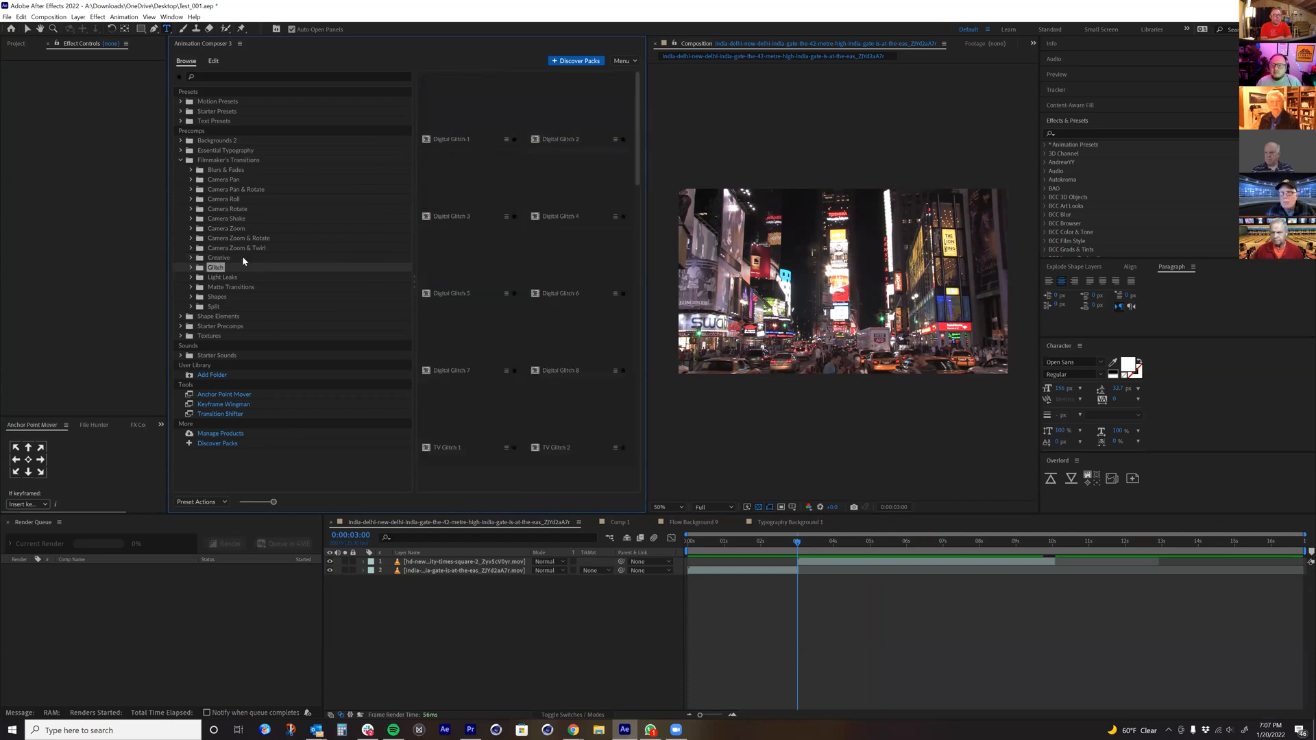
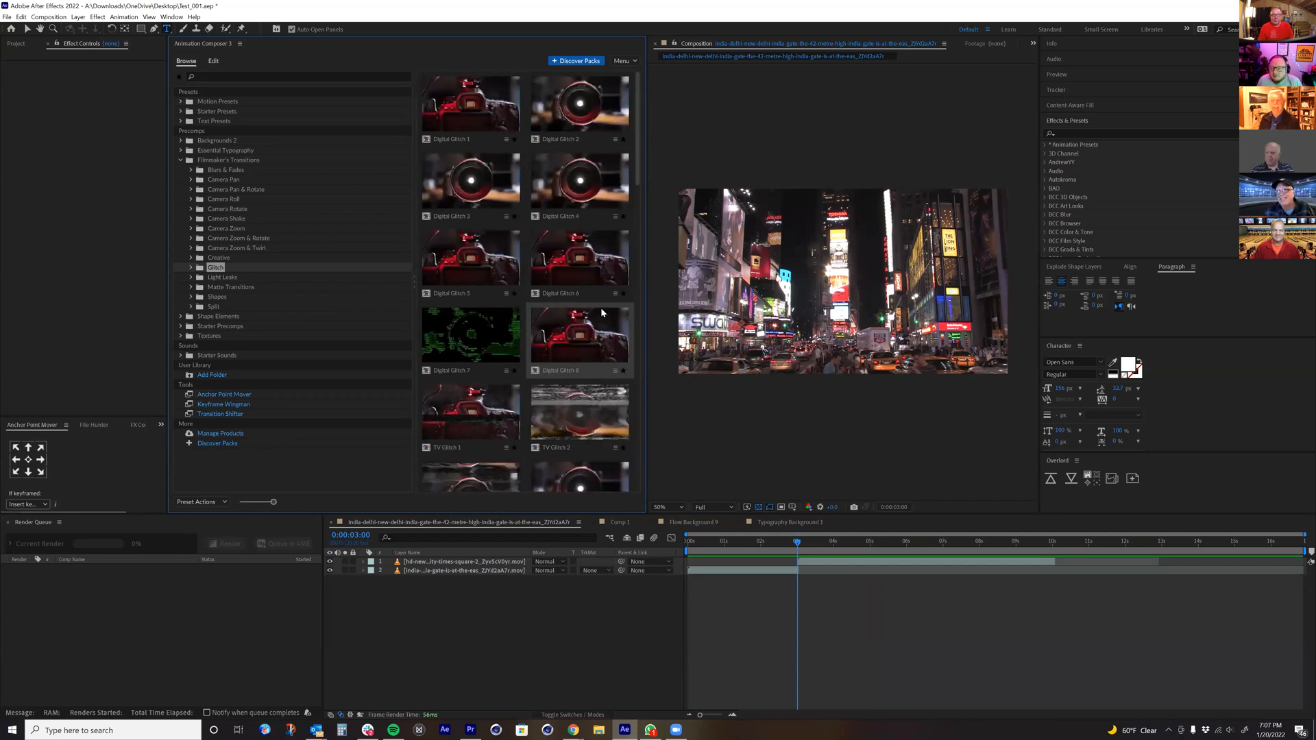
# Step: Add the Digital Glitch 8 transition at the 0:00:03:00 cut, scrub through it around 0:00:02:12 and 0:00:02:22, and delete its layer
pyautogui.doubleClick(592, 327)
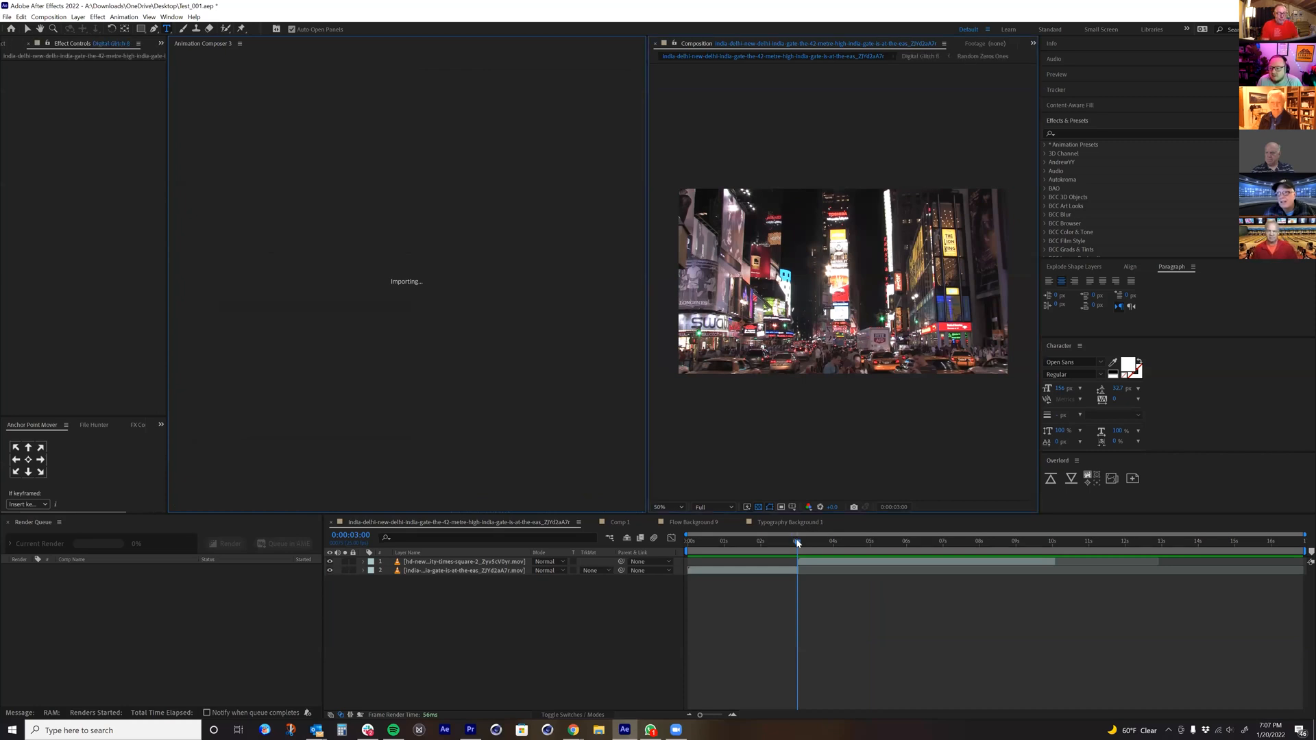
pyautogui.moveTo(797, 542); pyautogui.dragTo(779, 548)
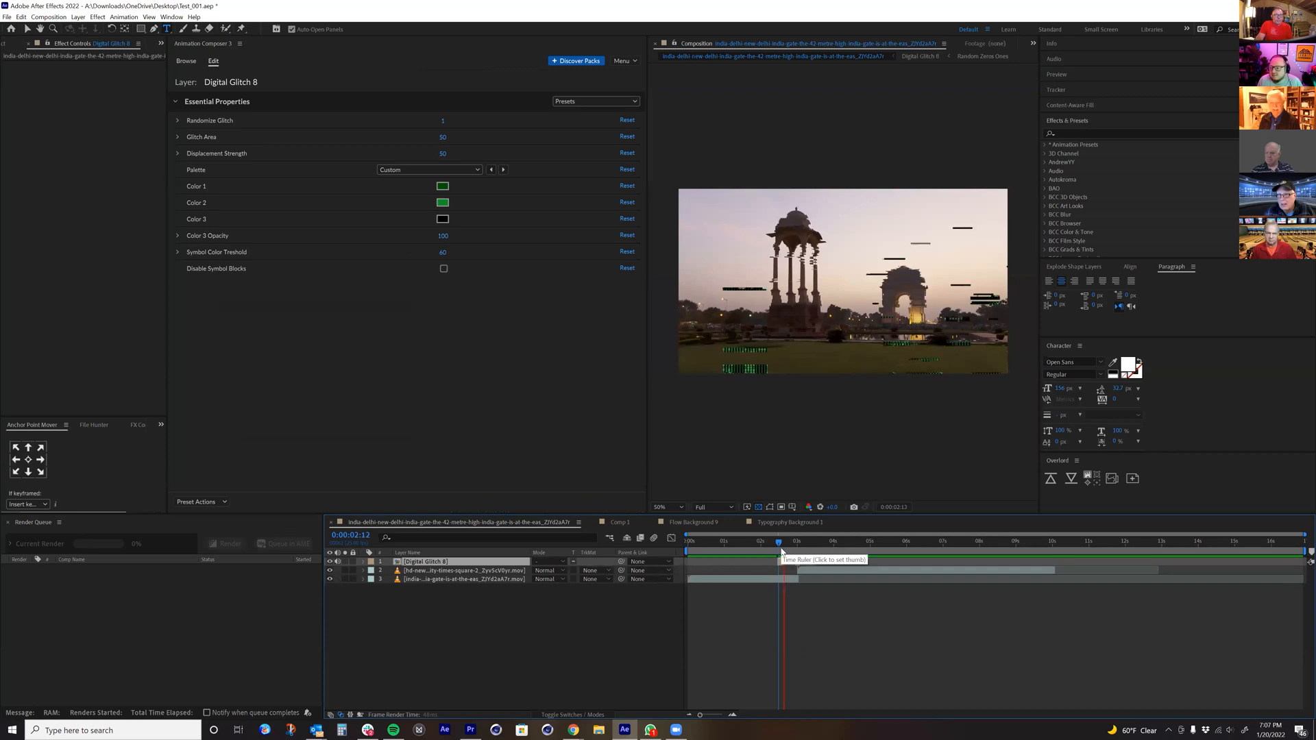
pyautogui.click(793, 555)
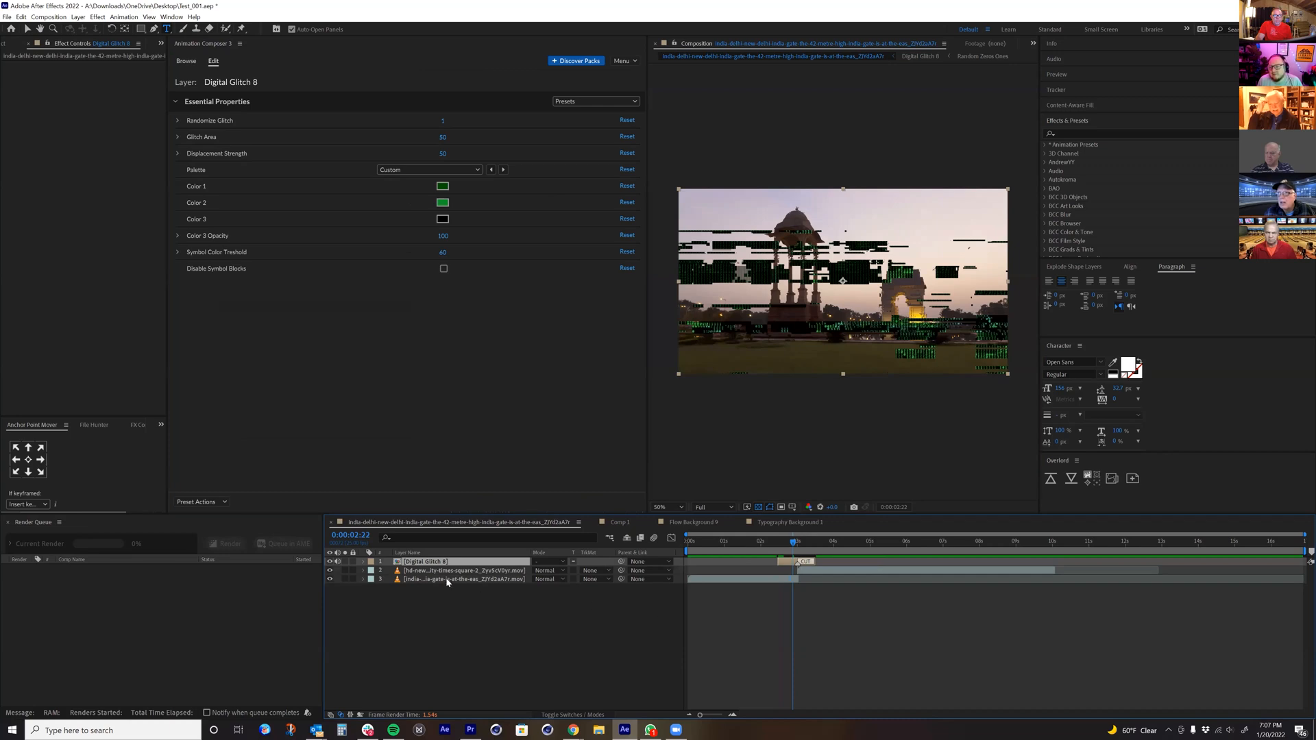
pyautogui.press('Delete')
# Step: Browse the Generated light leaks and the Simple Matte and With Tail matte transitions in Filmmaker's Transitions
pyautogui.click(186, 61)
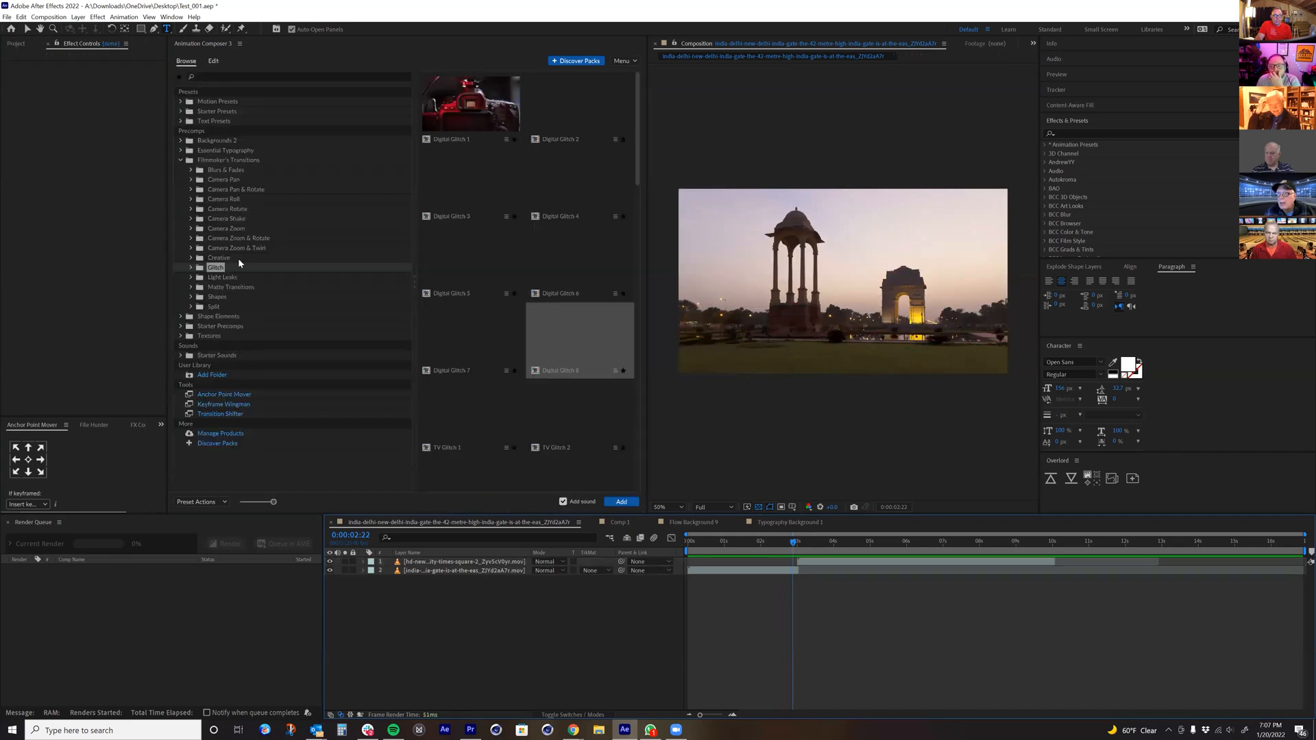
pyautogui.click(194, 277)
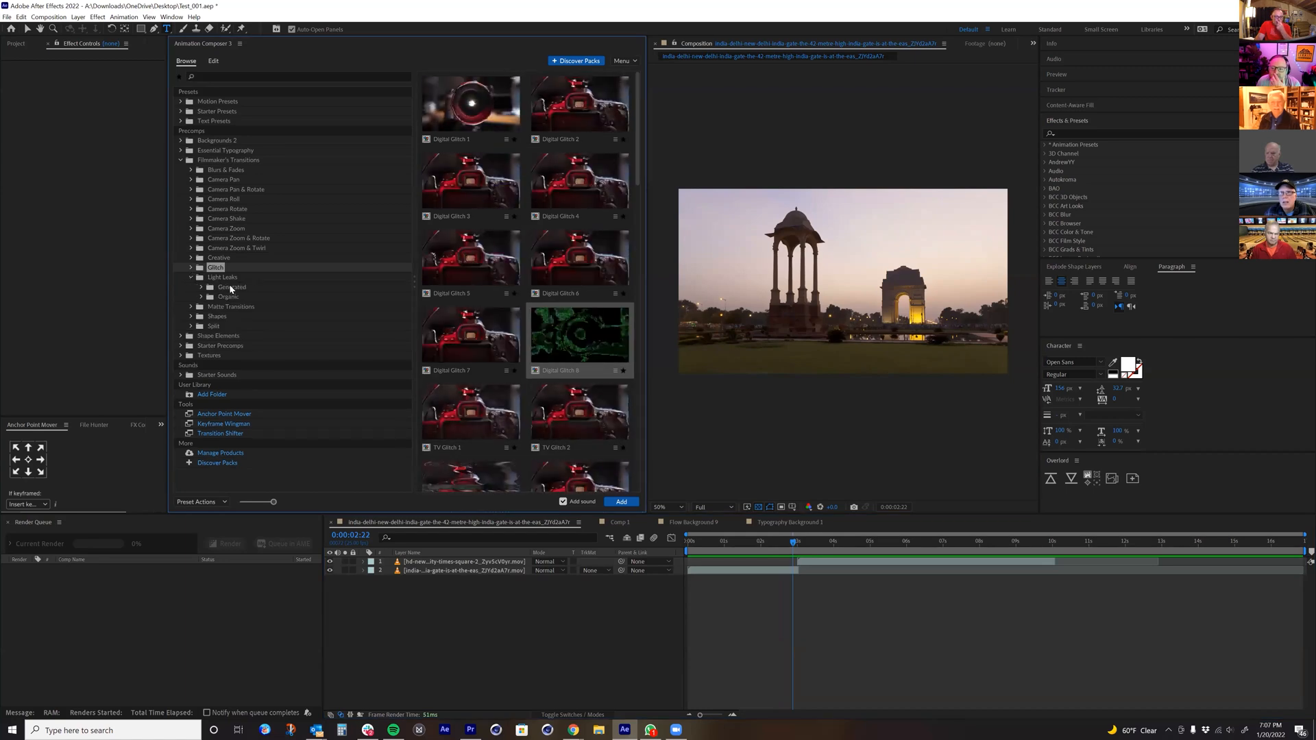
pyautogui.click(230, 287)
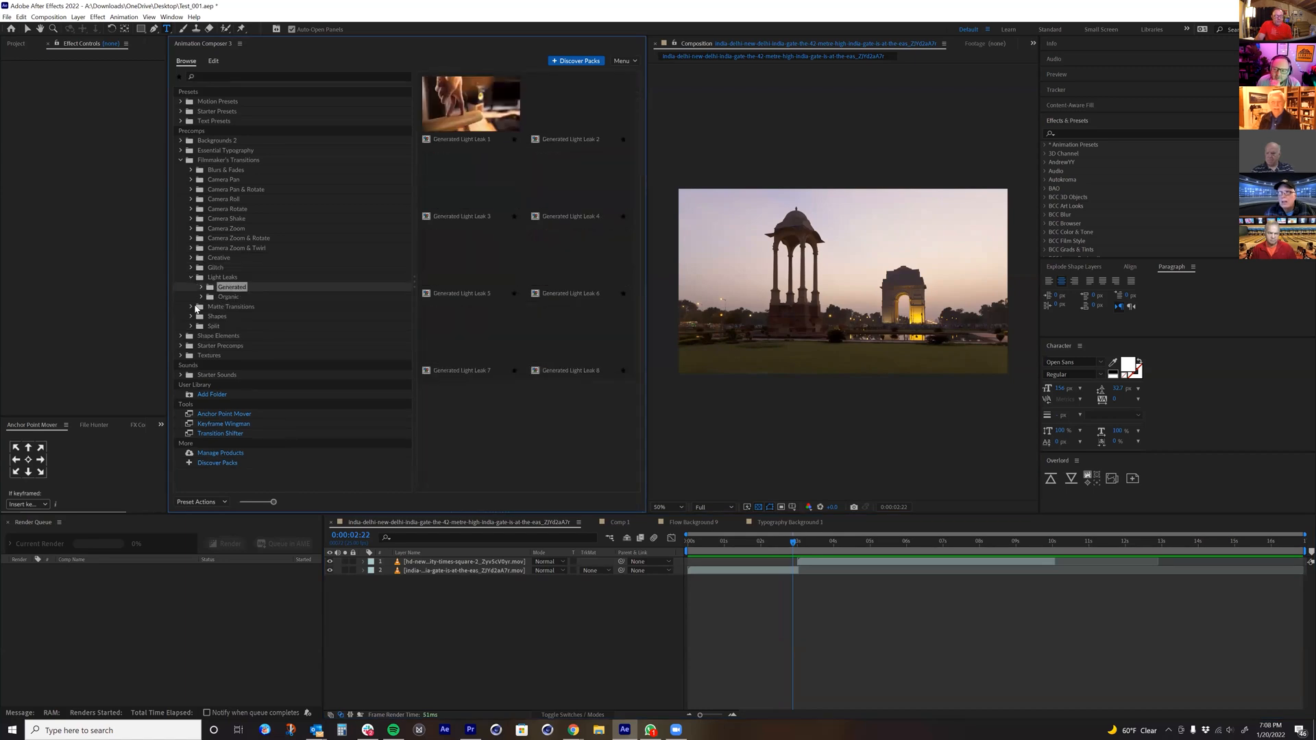
pyautogui.click(229, 308)
pyautogui.click(233, 317)
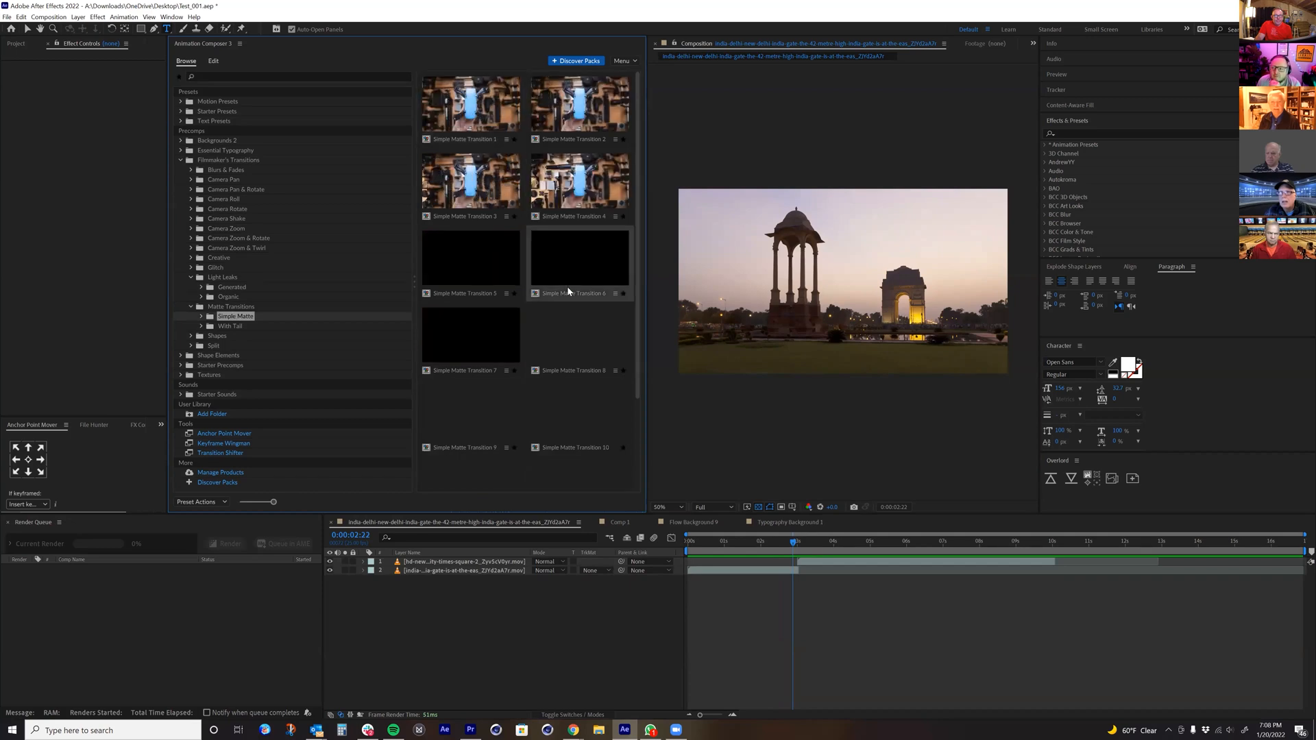
pyautogui.click(465, 410)
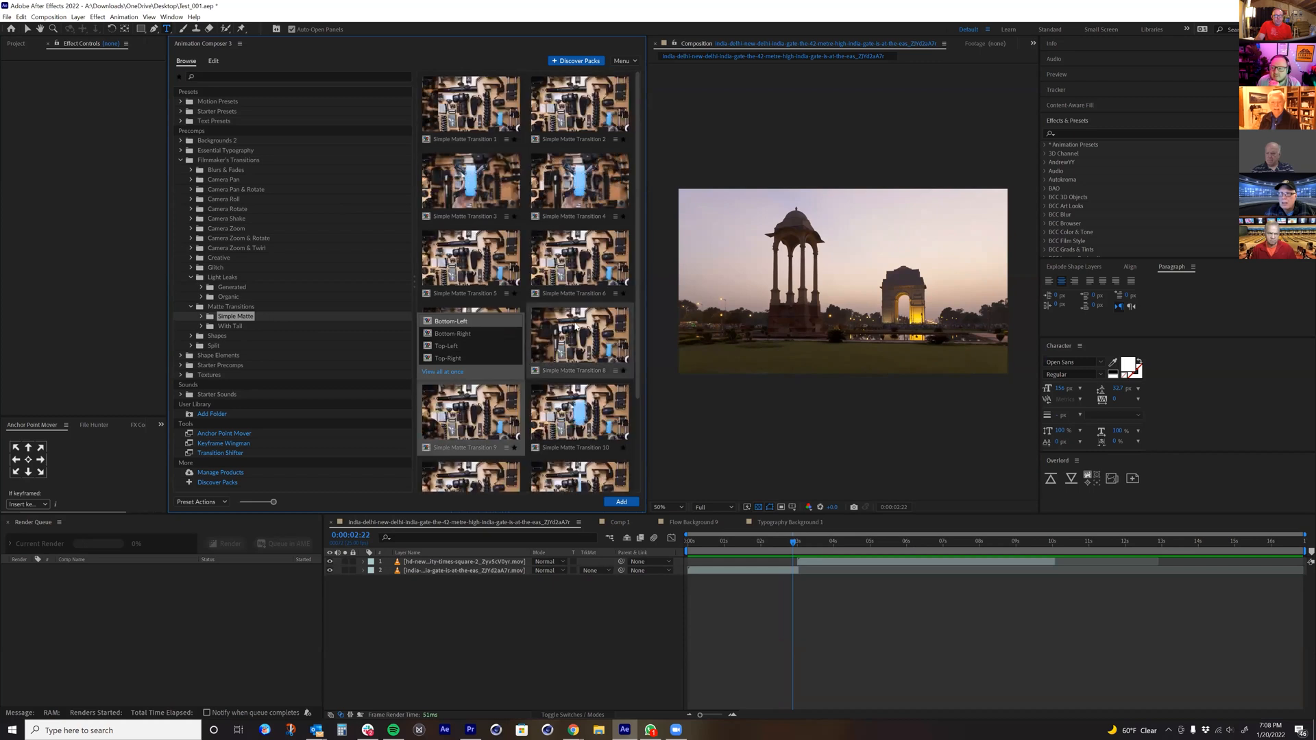
pyautogui.click(228, 326)
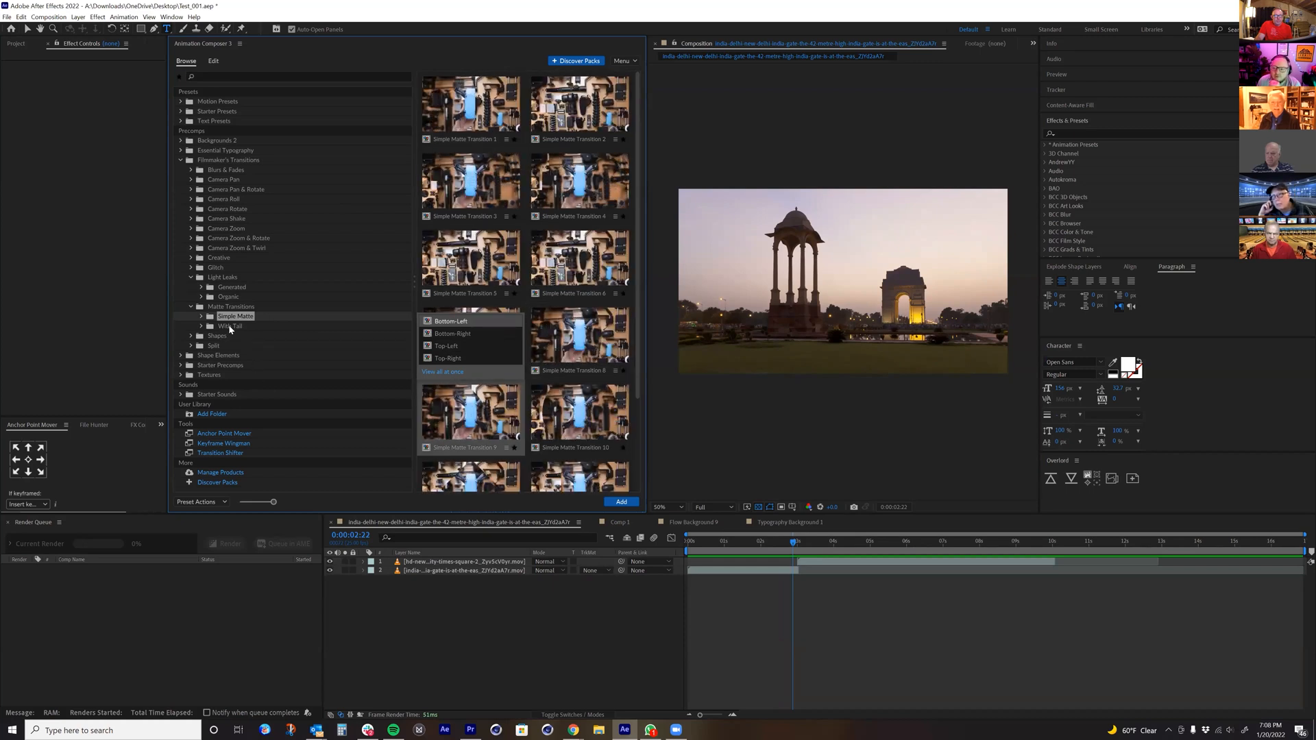
# Step: Browse the Circles and Diagonal Stripes shape transitions and the 2-way Split Horizontal and 3-way Split Diagonal transitions
pyautogui.click(191, 335)
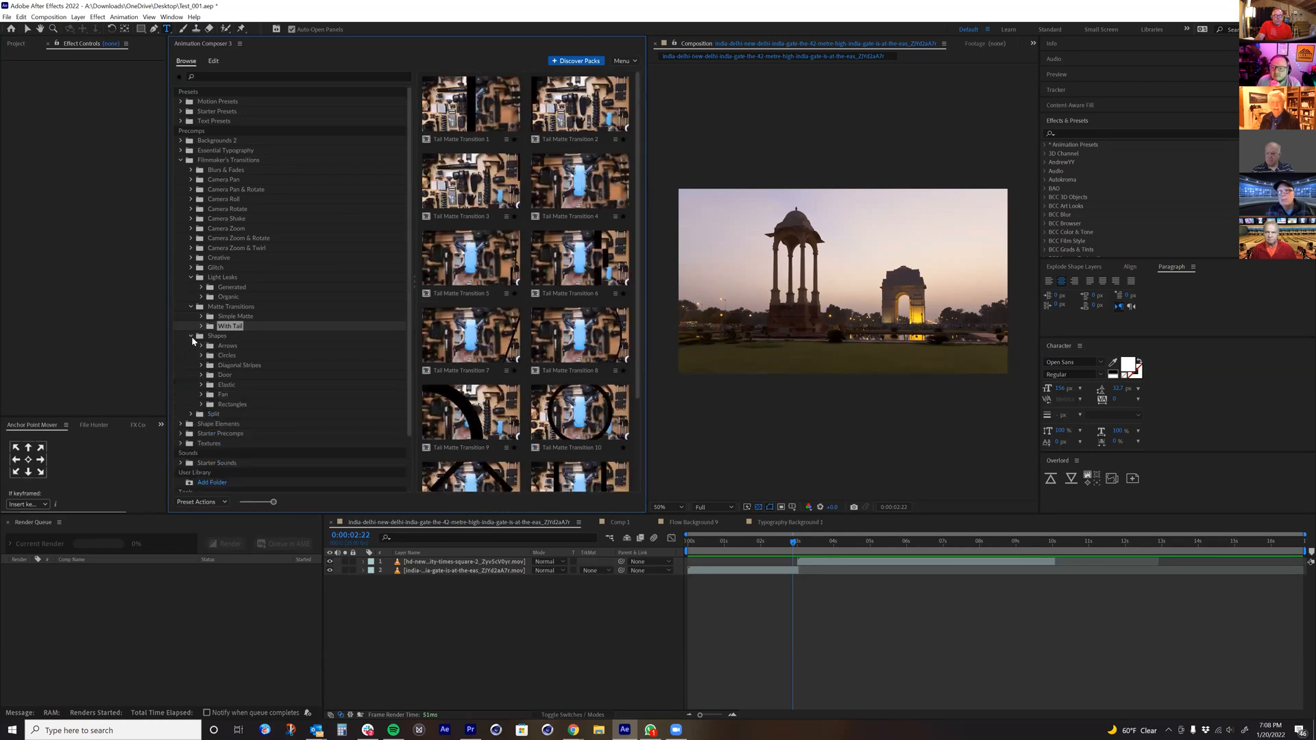
pyautogui.click(231, 355)
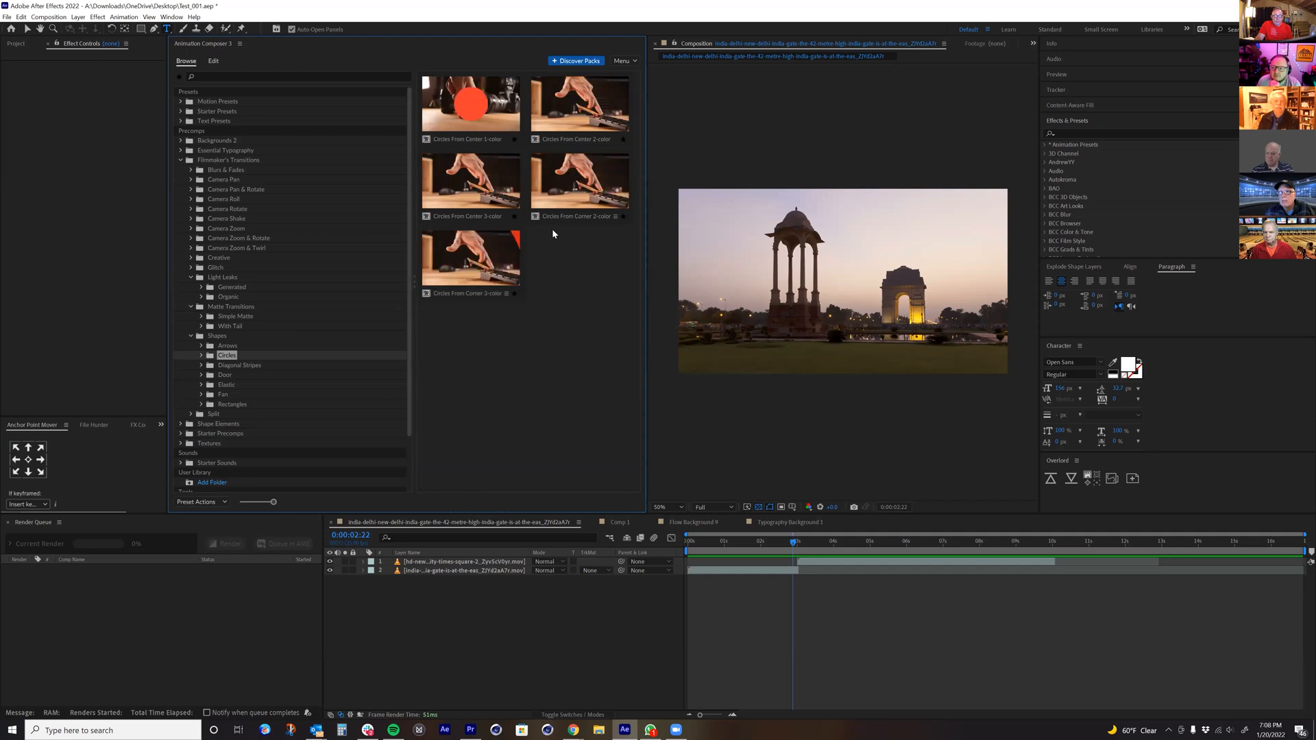
pyautogui.click(231, 367)
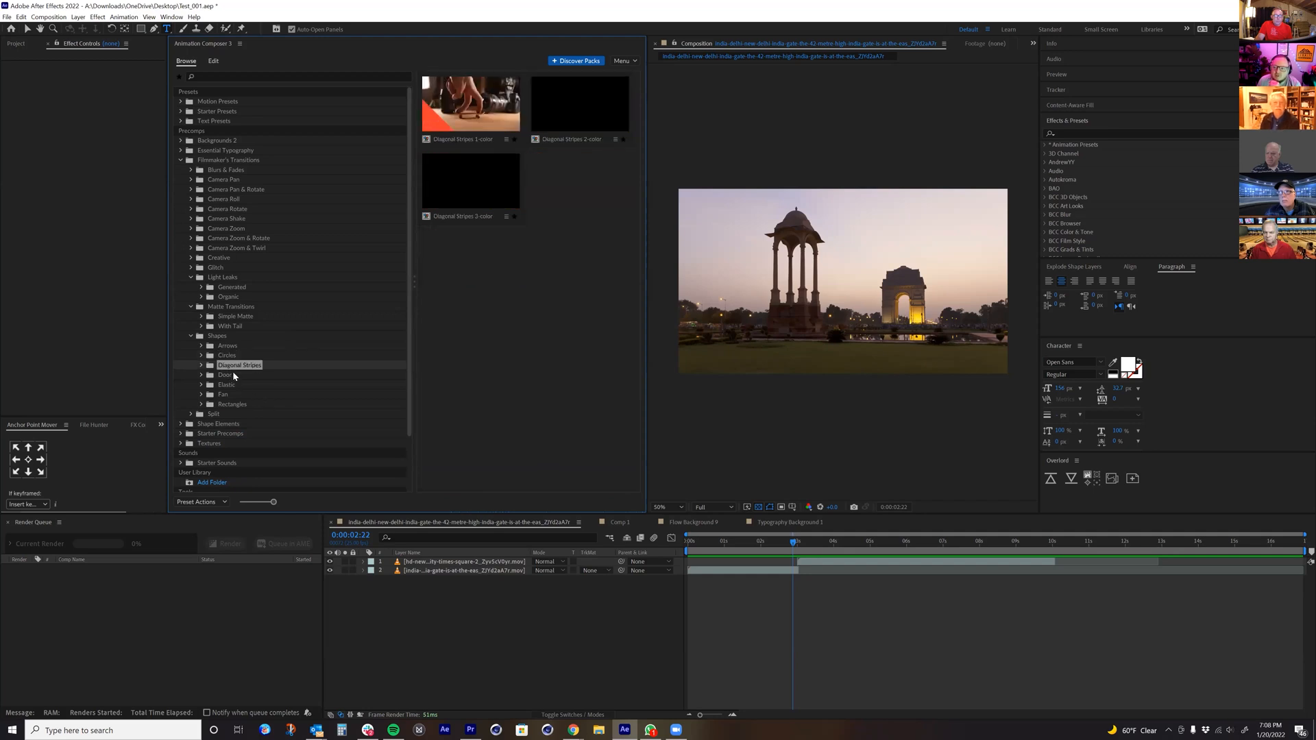
pyautogui.click(180, 424)
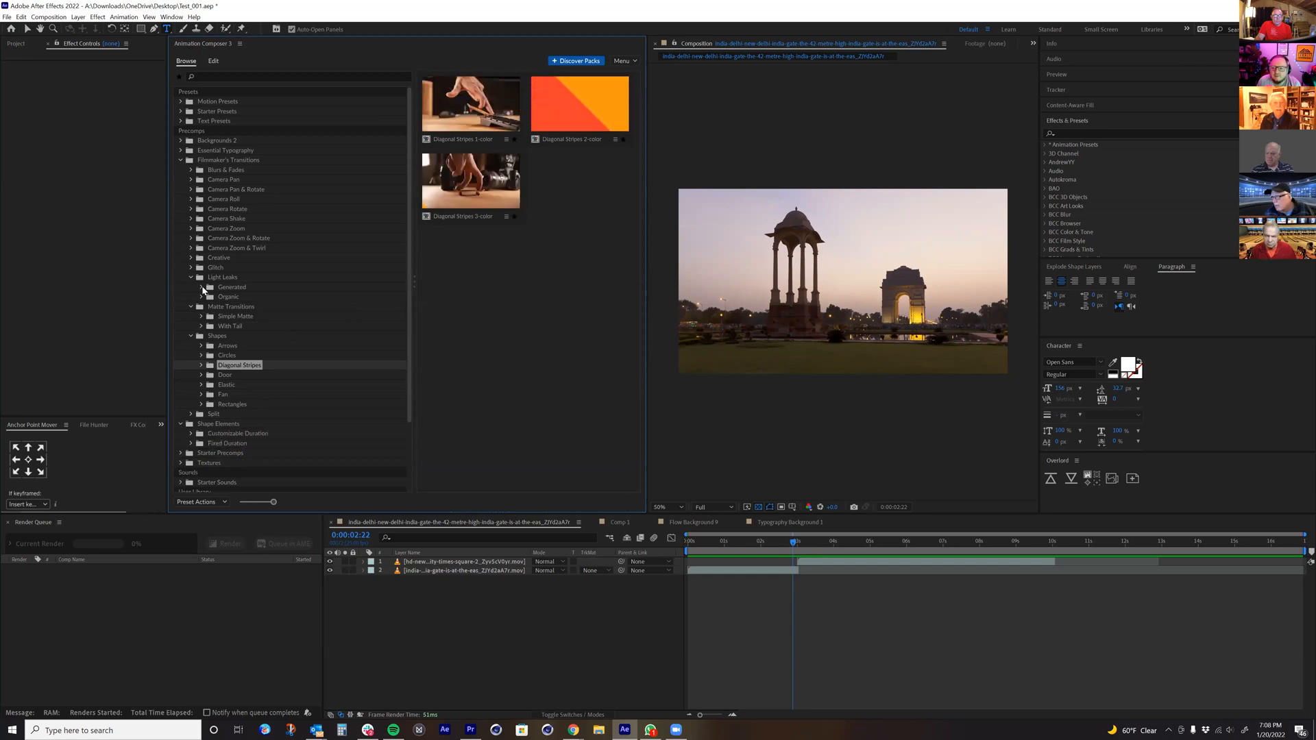
pyautogui.click(190, 414)
pyautogui.click(229, 433)
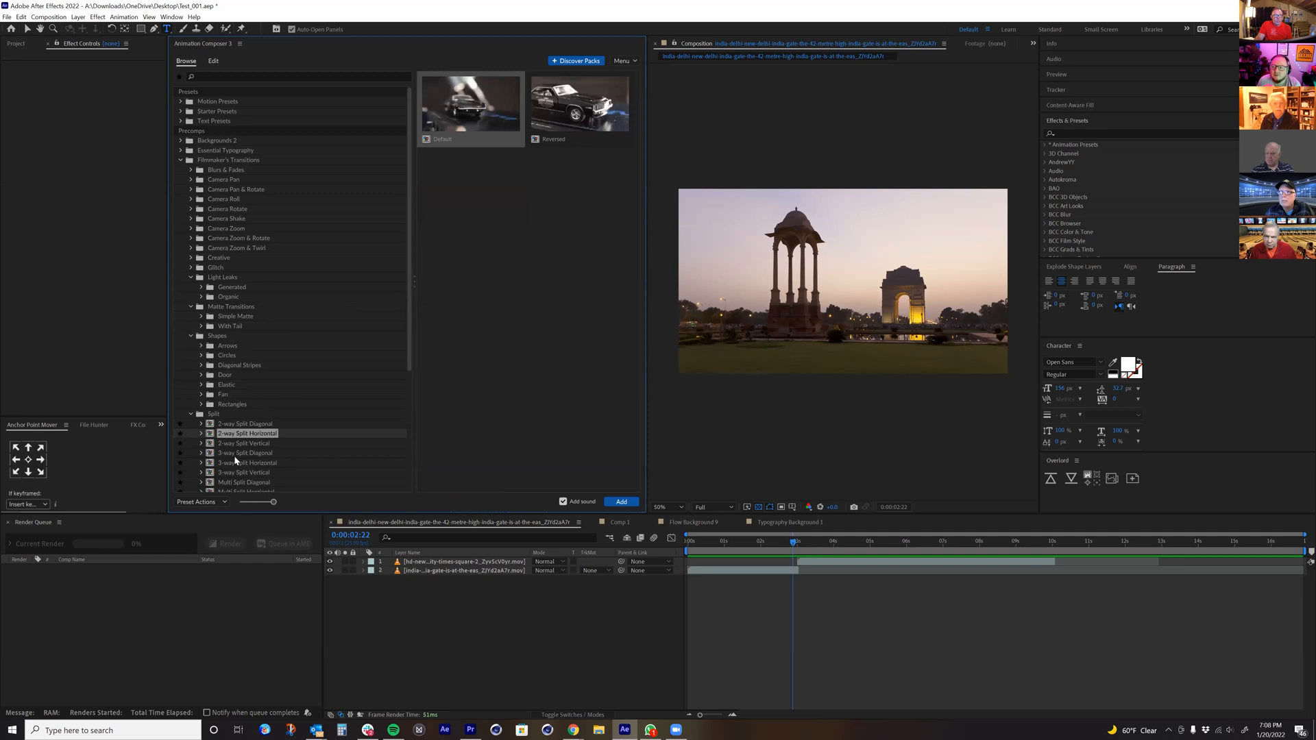
pyautogui.click(235, 455)
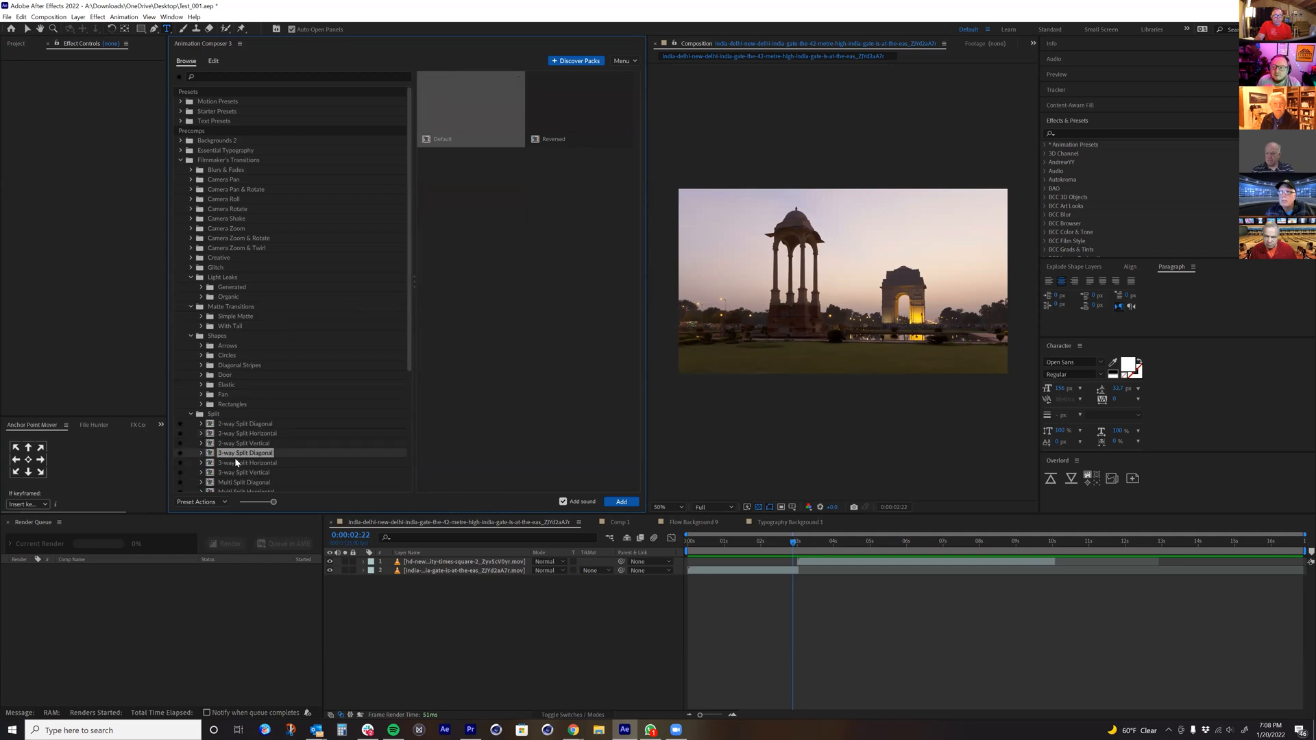
# Step: Browse the Shape Elements arrows and badges under Customizable Duration and add Badge 6 to the composition
pyautogui.click(180, 159)
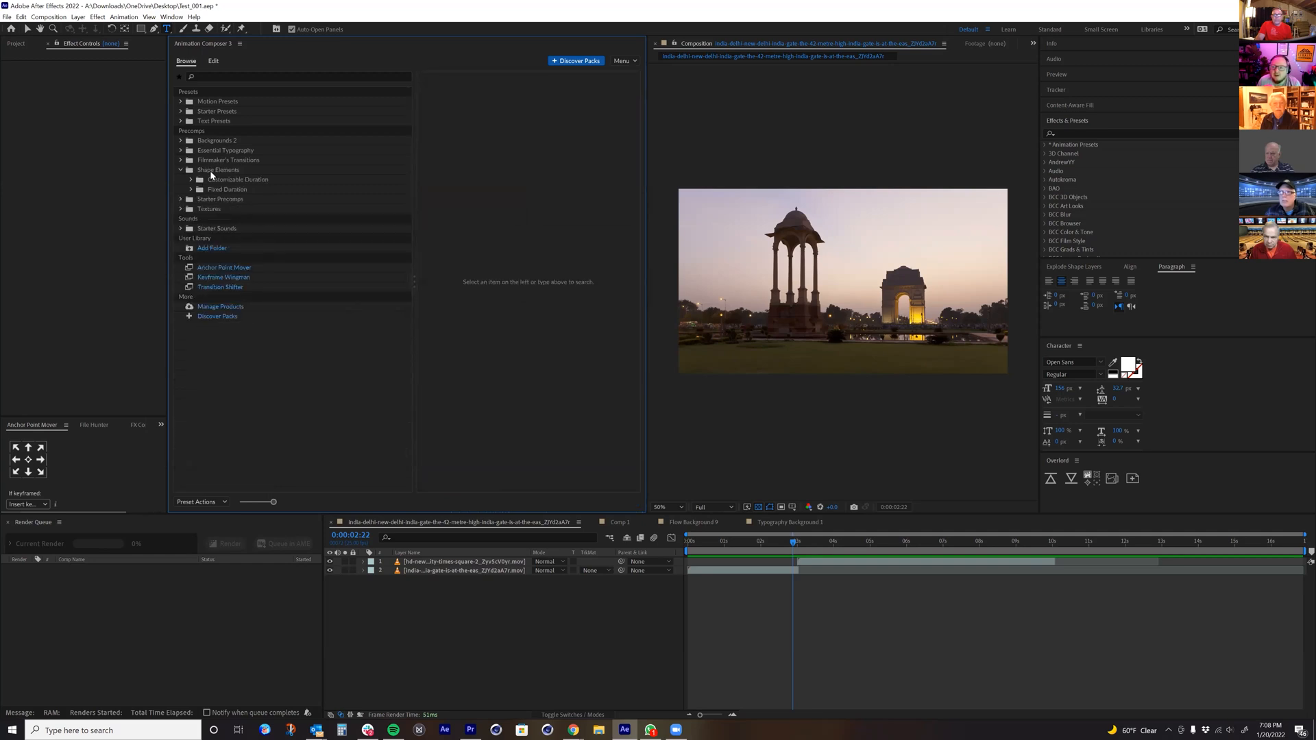
pyautogui.click(210, 170)
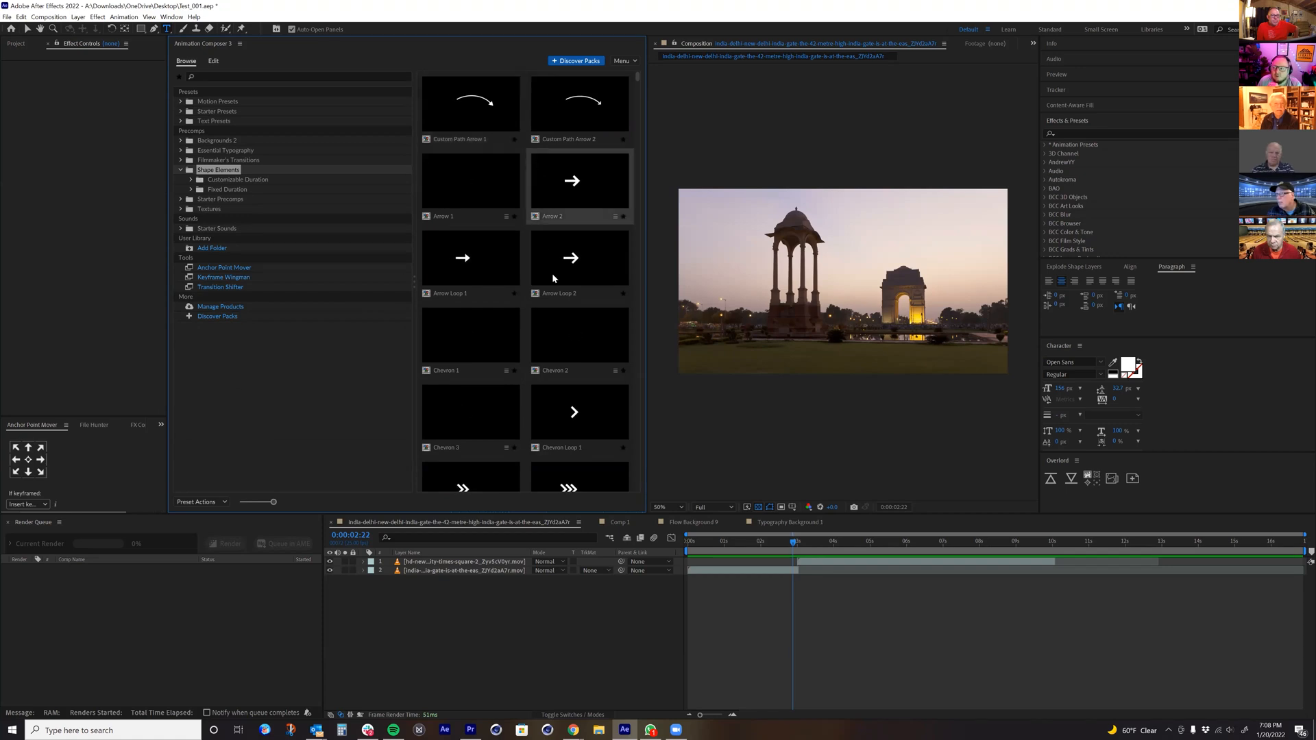
pyautogui.scroll(-2, 559, 308)
pyautogui.scroll(-1, 562, 378)
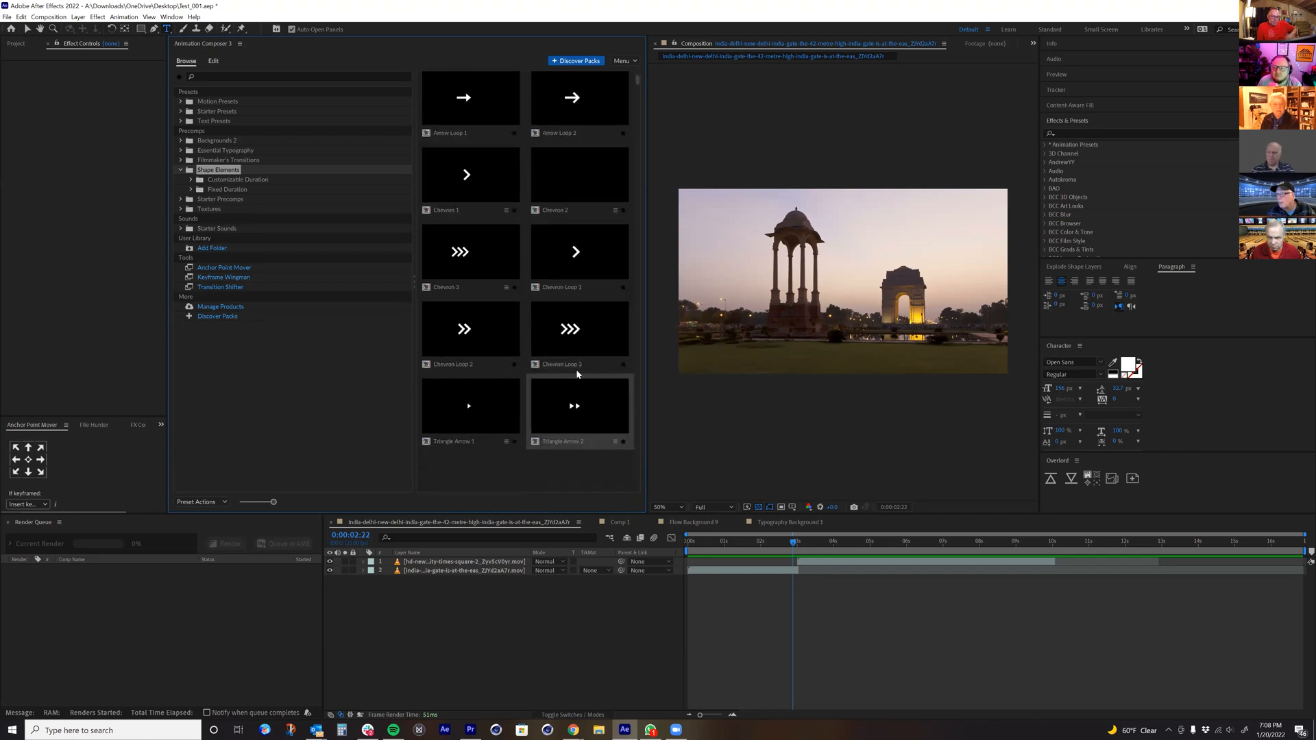
pyautogui.click(191, 179)
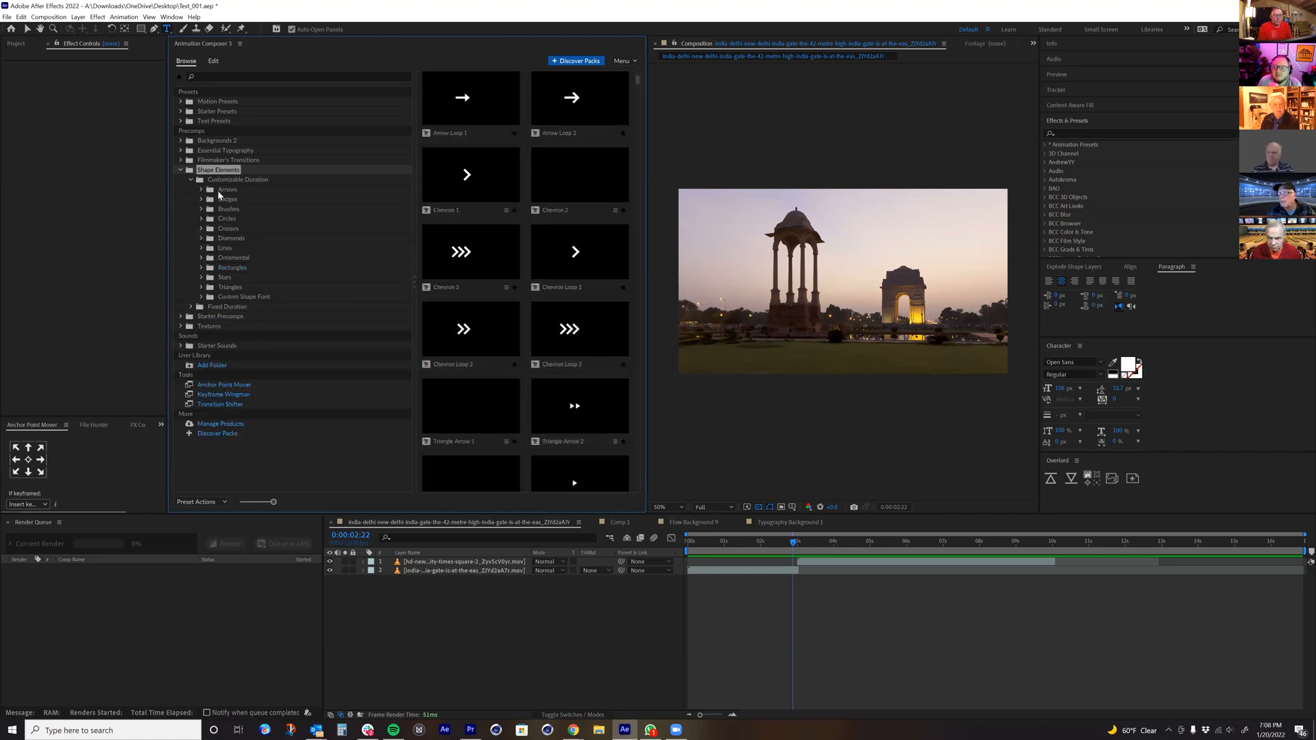
pyautogui.click(225, 192)
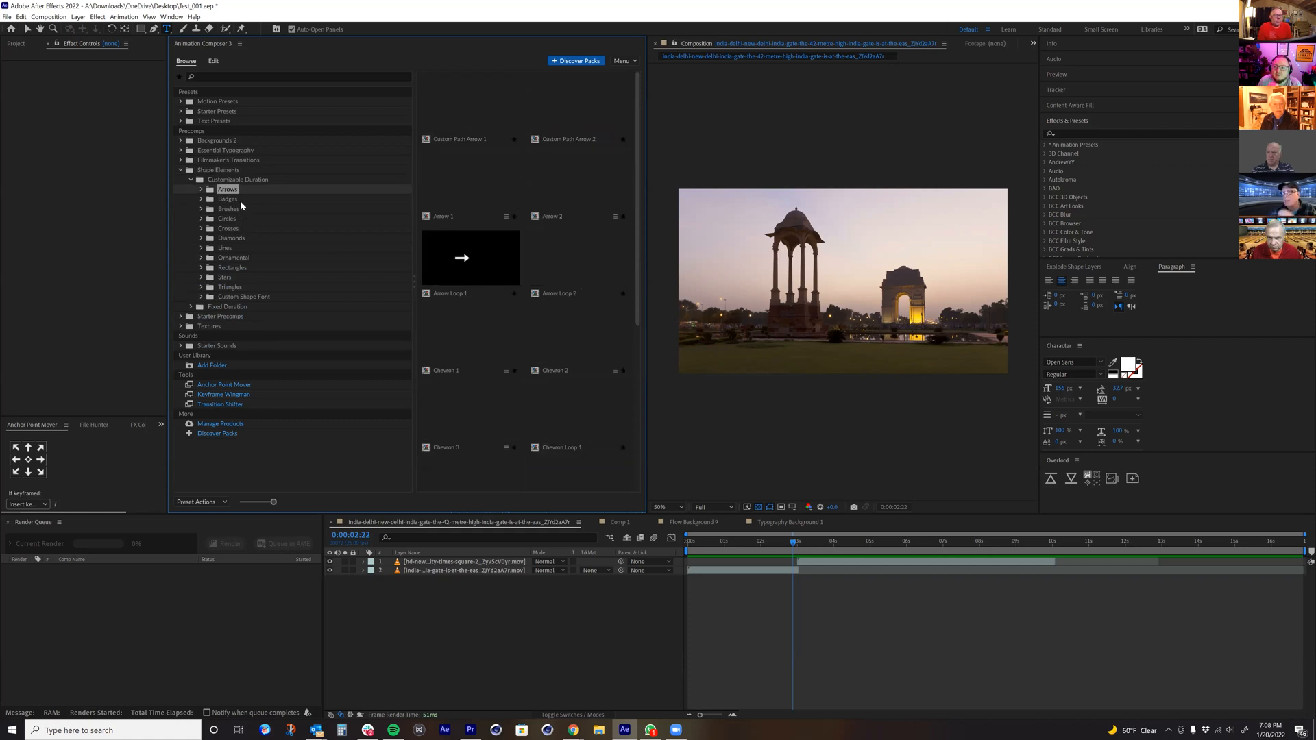
pyautogui.click(229, 199)
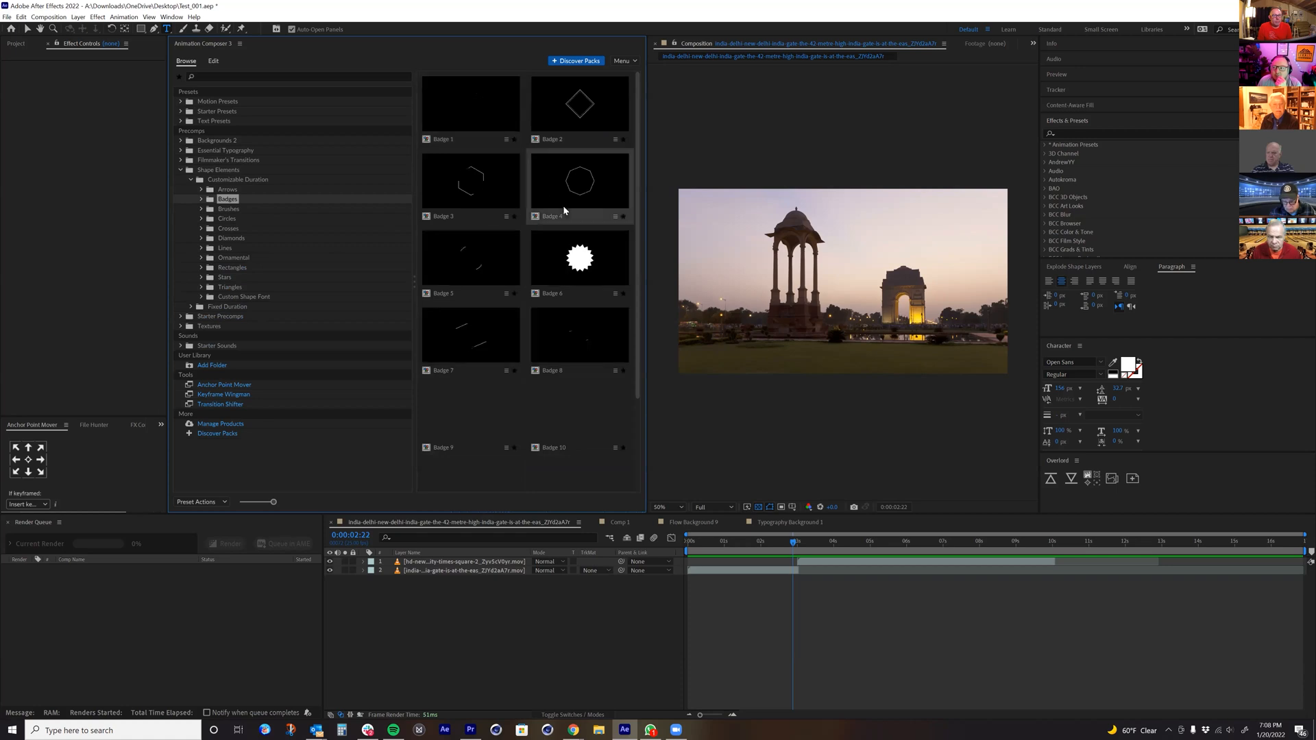
pyautogui.doubleClick(574, 267)
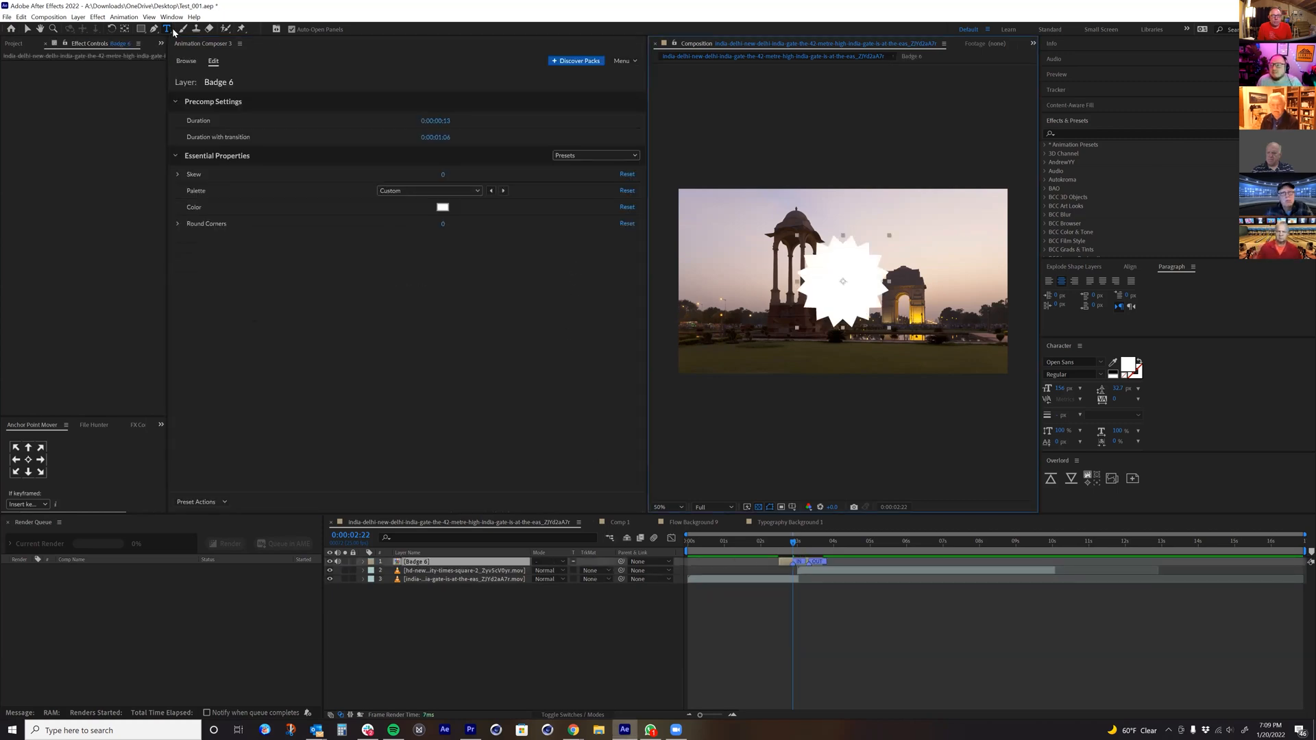
# Step: Create a text box over the badge containing "@1" and color the text red
pyautogui.moveTo(815, 256); pyautogui.dragTo(865, 307)
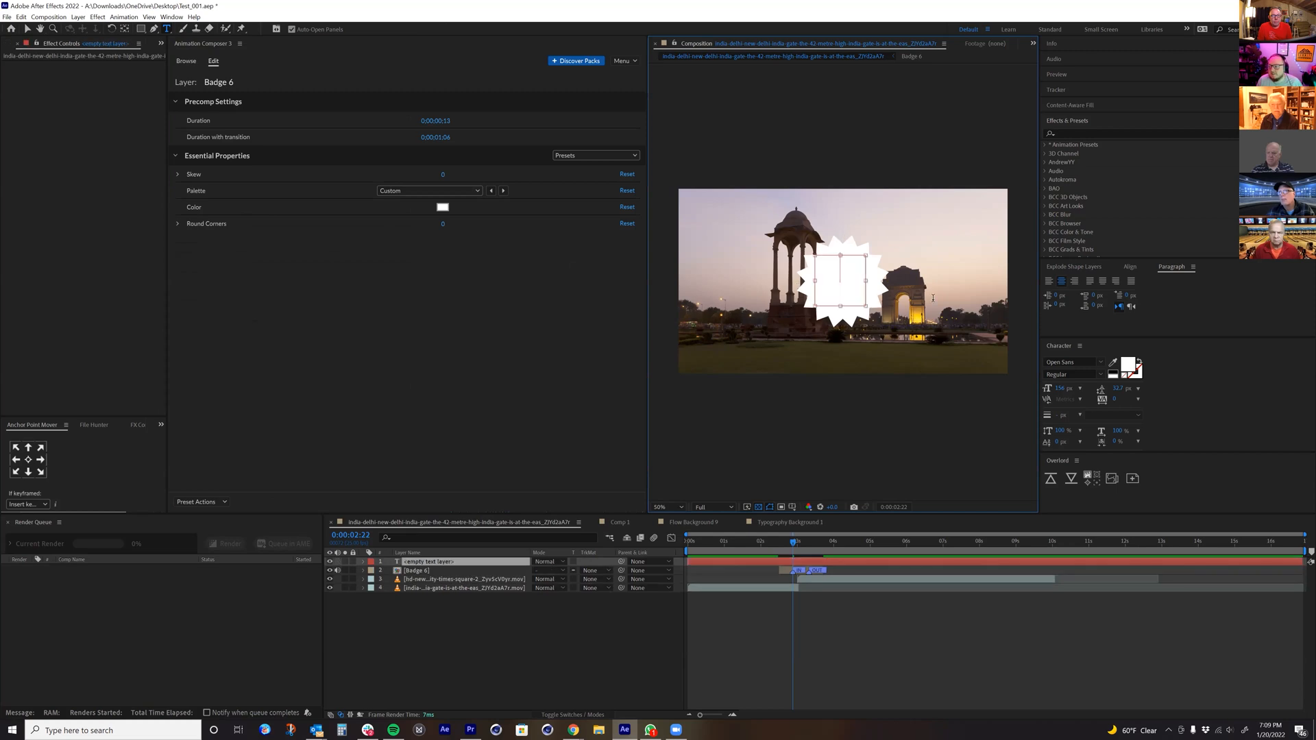
pyautogui.write('@1')
pyautogui.hotkey('ctrl', 'a')
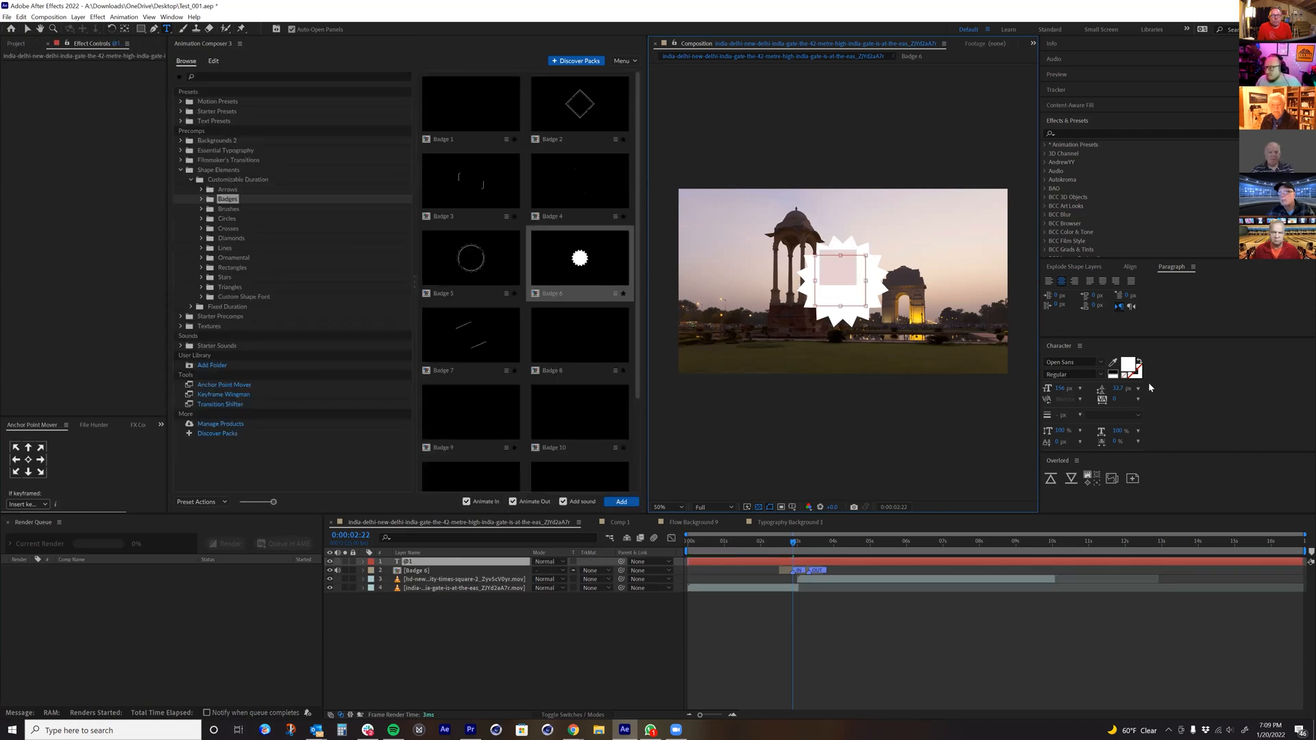
pyautogui.click(1127, 368)
pyautogui.click(255, 344)
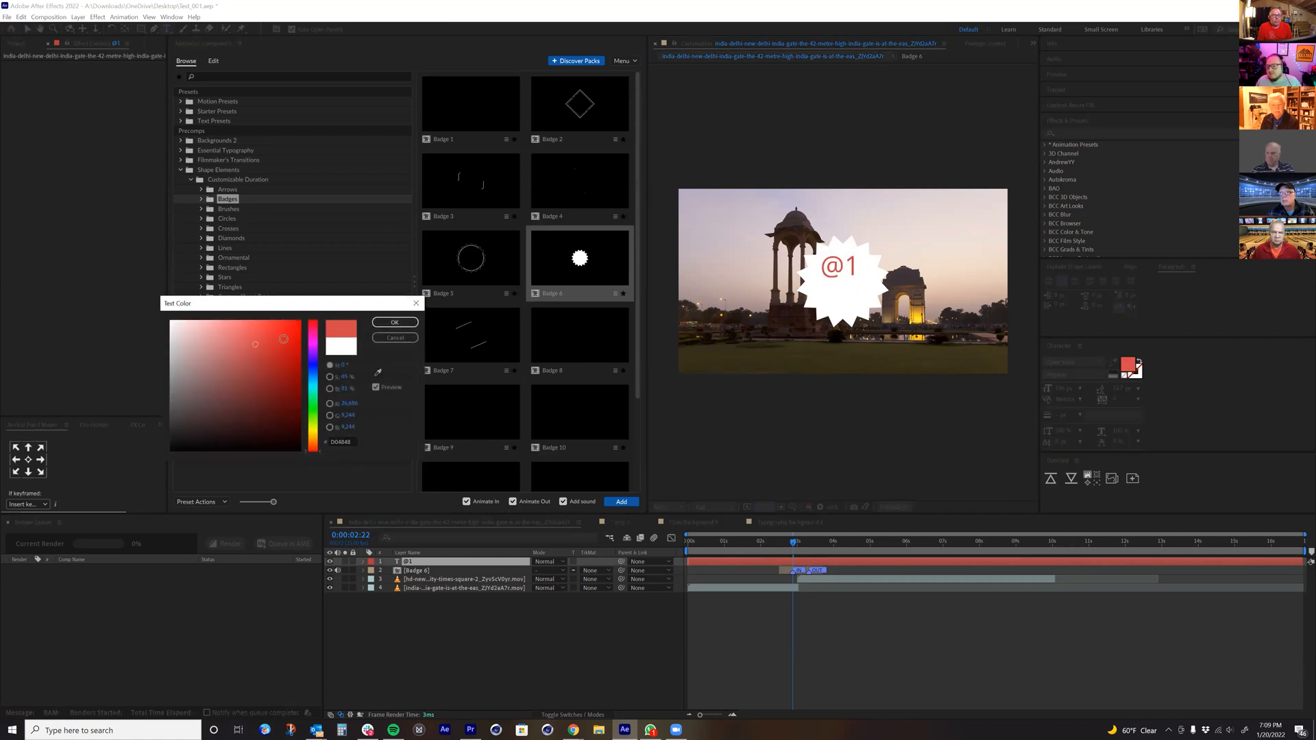
pyautogui.click(395, 323)
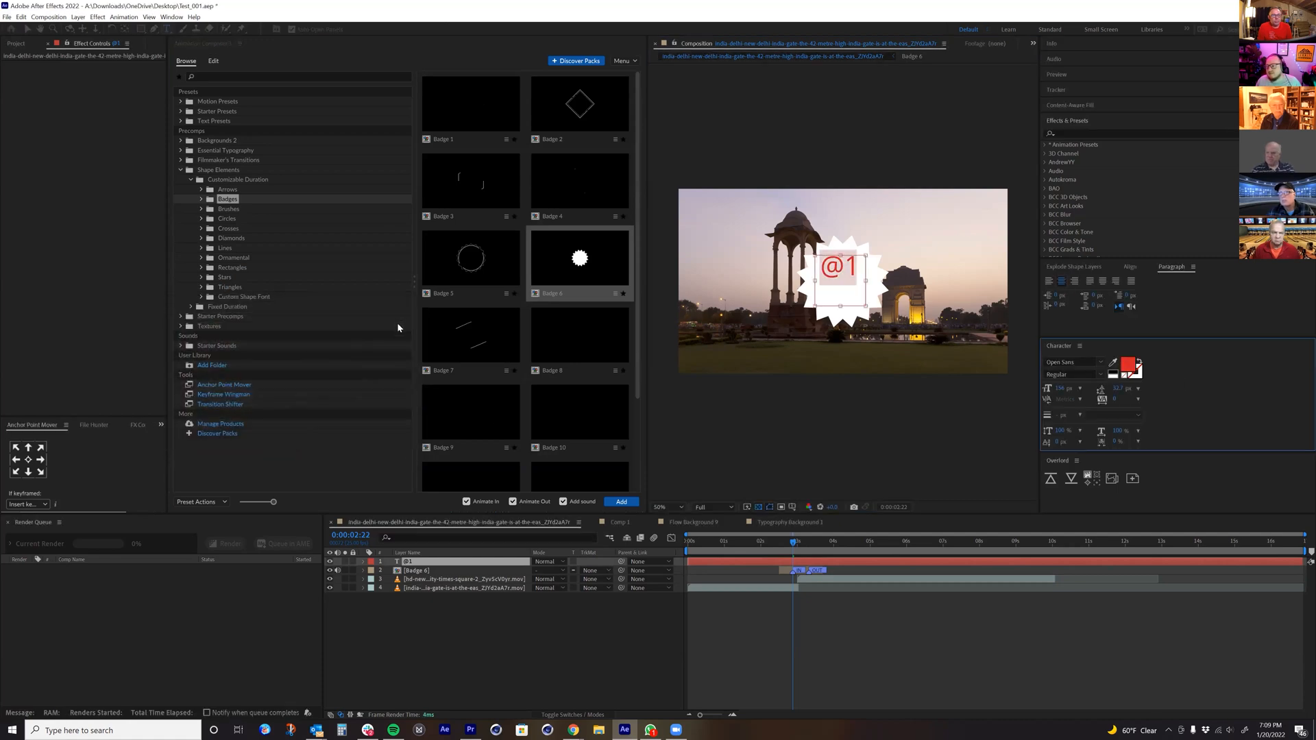
# Step: Parent the @1 text layer to the Badge 6 layer and scrub to 0:00:02:21 to check how it follows
pyautogui.click(622, 562)
pyautogui.moveTo(472, 580); pyautogui.dragTo(445, 571)
pyautogui.moveTo(793, 543); pyautogui.dragTo(792, 555)
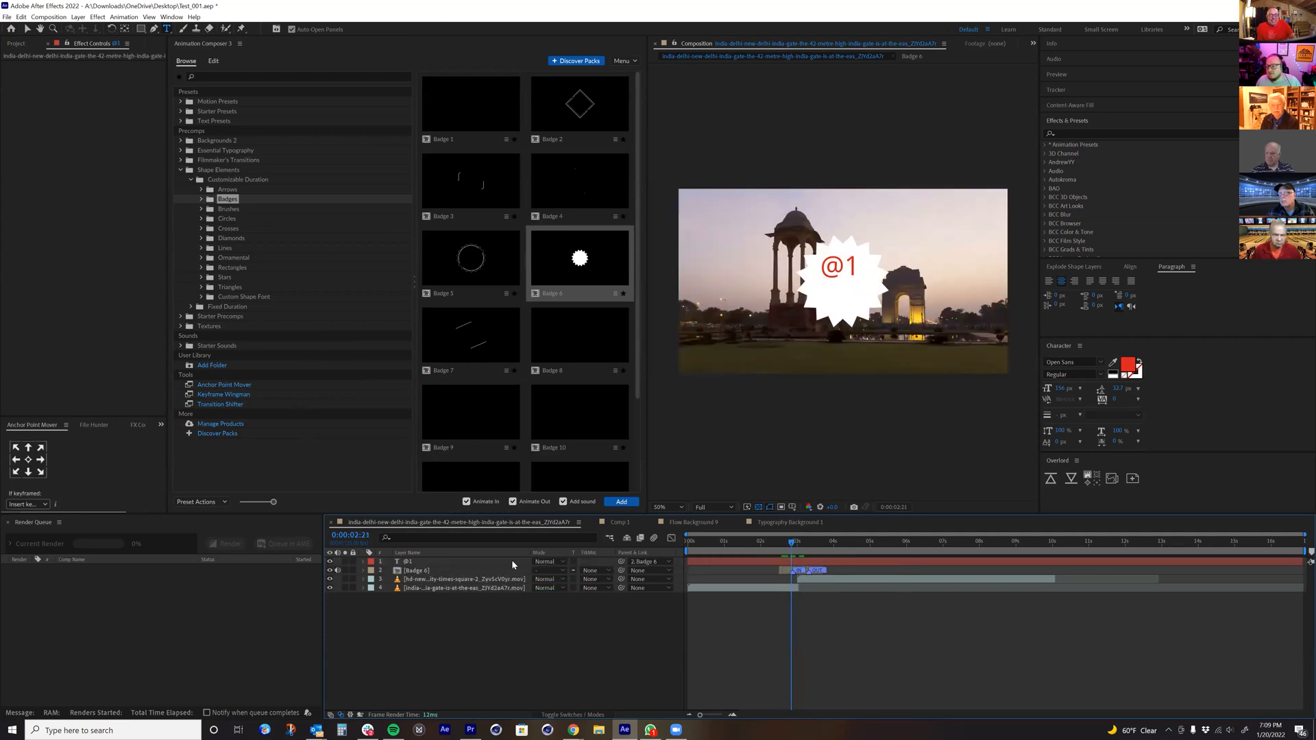
# Step: Cut the @1 text layer from the main composition and paste it into the Badge 6 precomp
pyautogui.click(420, 563)
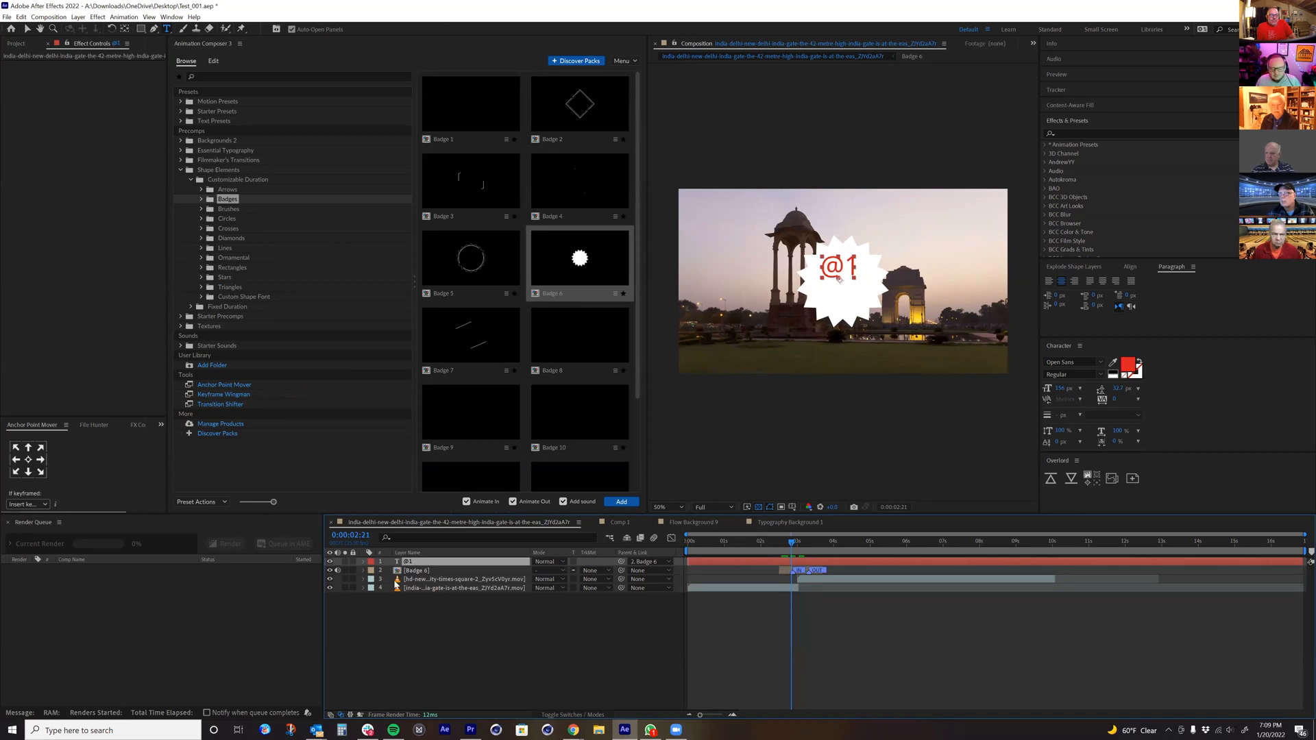
pyautogui.press('Delete')
pyautogui.doubleClick(414, 561)
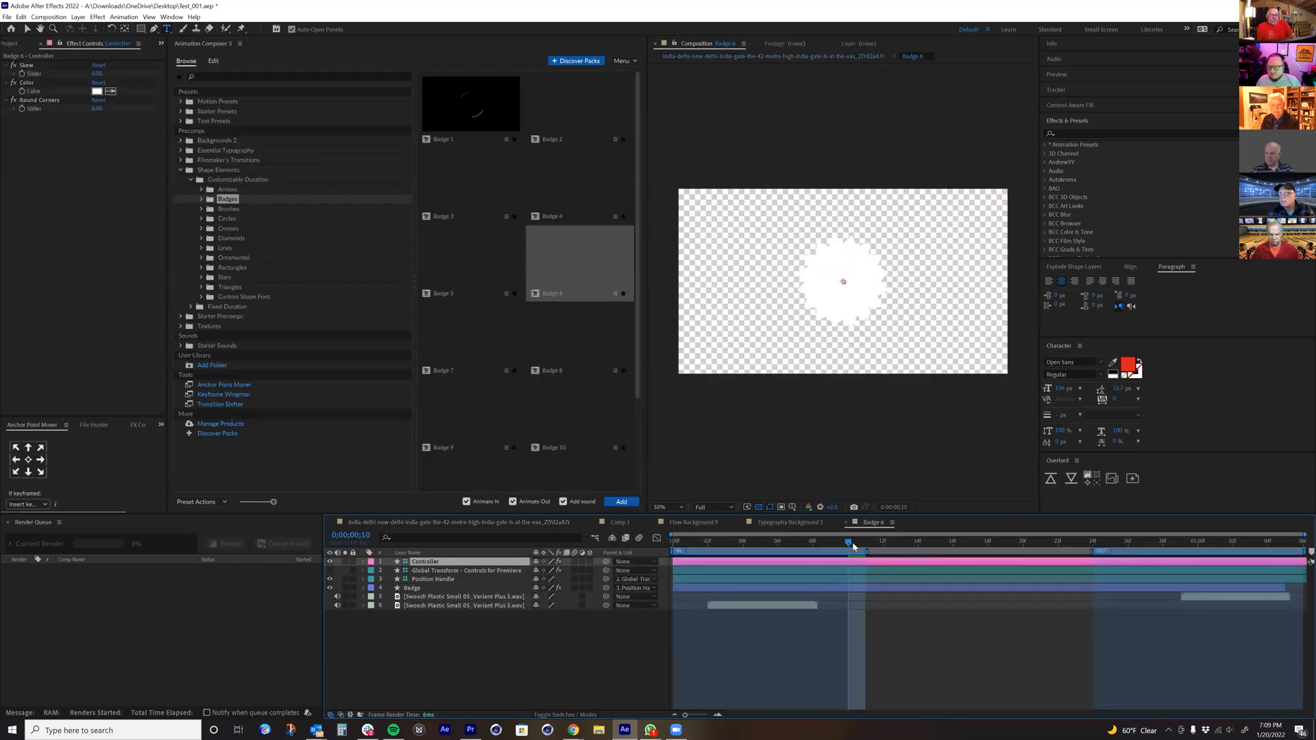
pyautogui.hotkey('ctrl', 'v')
# Step: Try parenting the @1 layer first to Global Transform - Controls for Premiere and then to Position Handle, undoing each link
pyautogui.moveTo(608, 563); pyautogui.dragTo(442, 584)
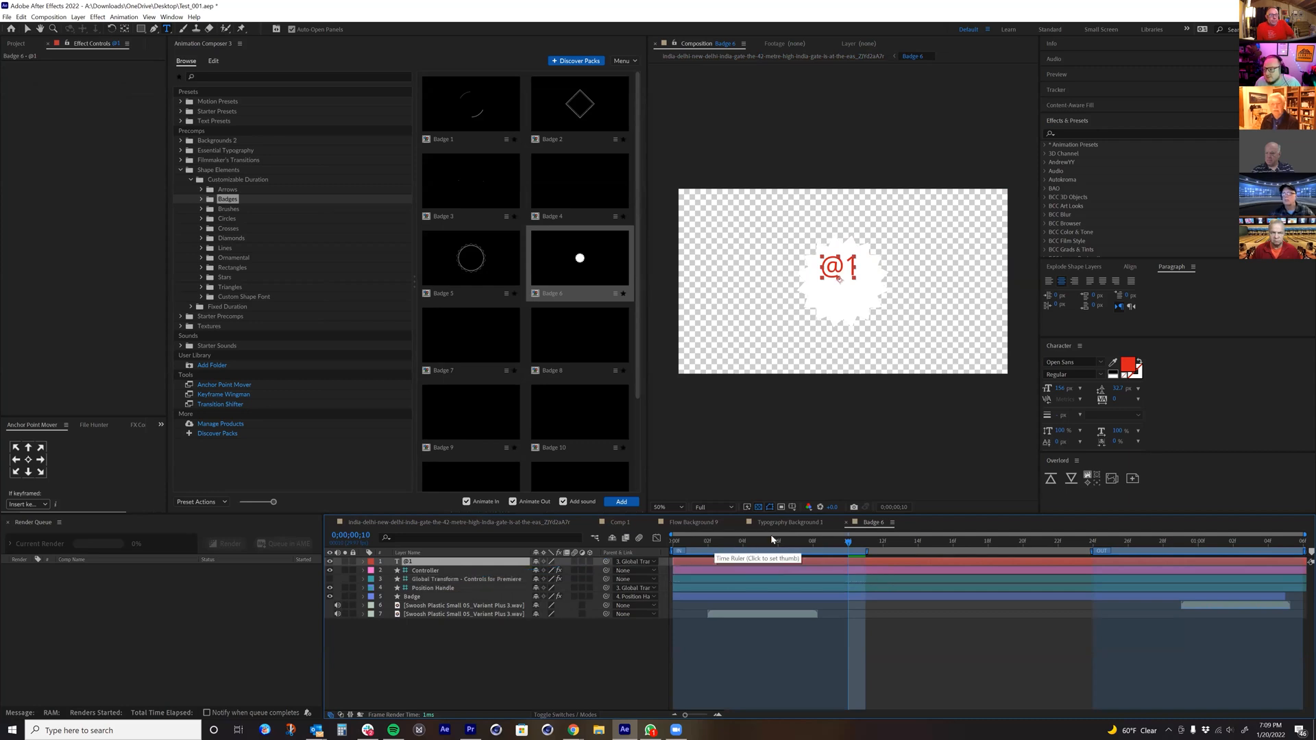
pyautogui.moveTo(746, 555); pyautogui.dragTo(791, 554)
pyautogui.hotkey('ctrl', 'z')
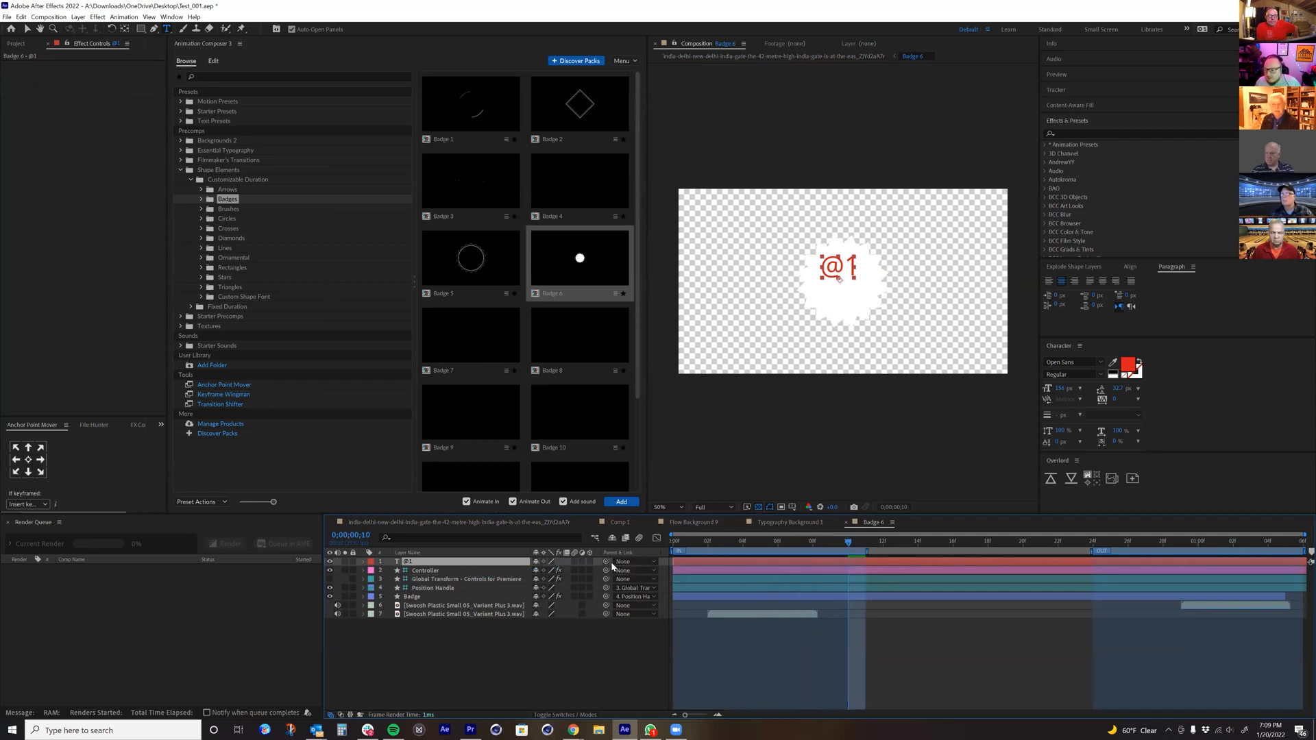
pyautogui.moveTo(605, 561); pyautogui.dragTo(452, 591)
pyautogui.moveTo(847, 554); pyautogui.dragTo(760, 563)
pyautogui.hotkey('ctrl', 'z')
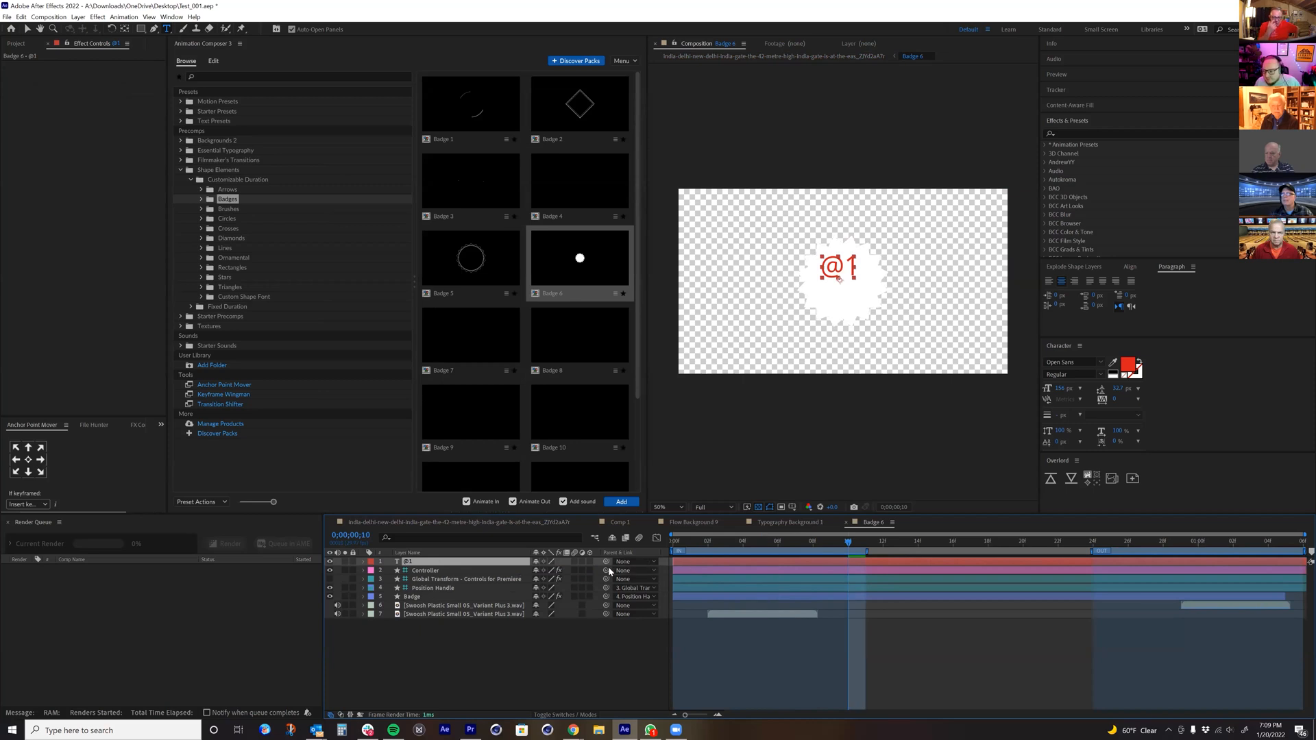
# Step: Parent the @1 layer to the Badge layer, preview the badge animation, and return to the main India Gate composition
pyautogui.moveTo(606, 562); pyautogui.dragTo(425, 597)
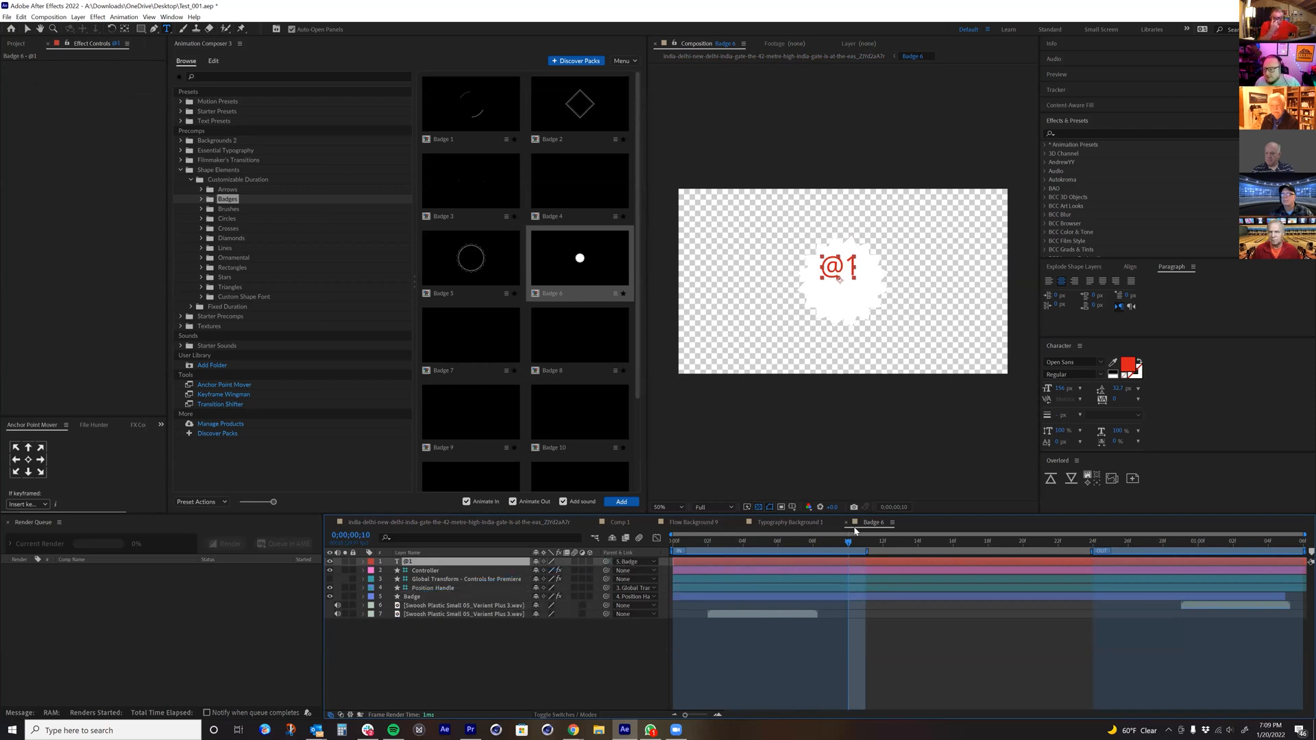
pyautogui.moveTo(801, 553); pyautogui.dragTo(1057, 545)
pyautogui.moveTo(660, 572); pyautogui.dragTo(858, 586)
pyautogui.press('space')
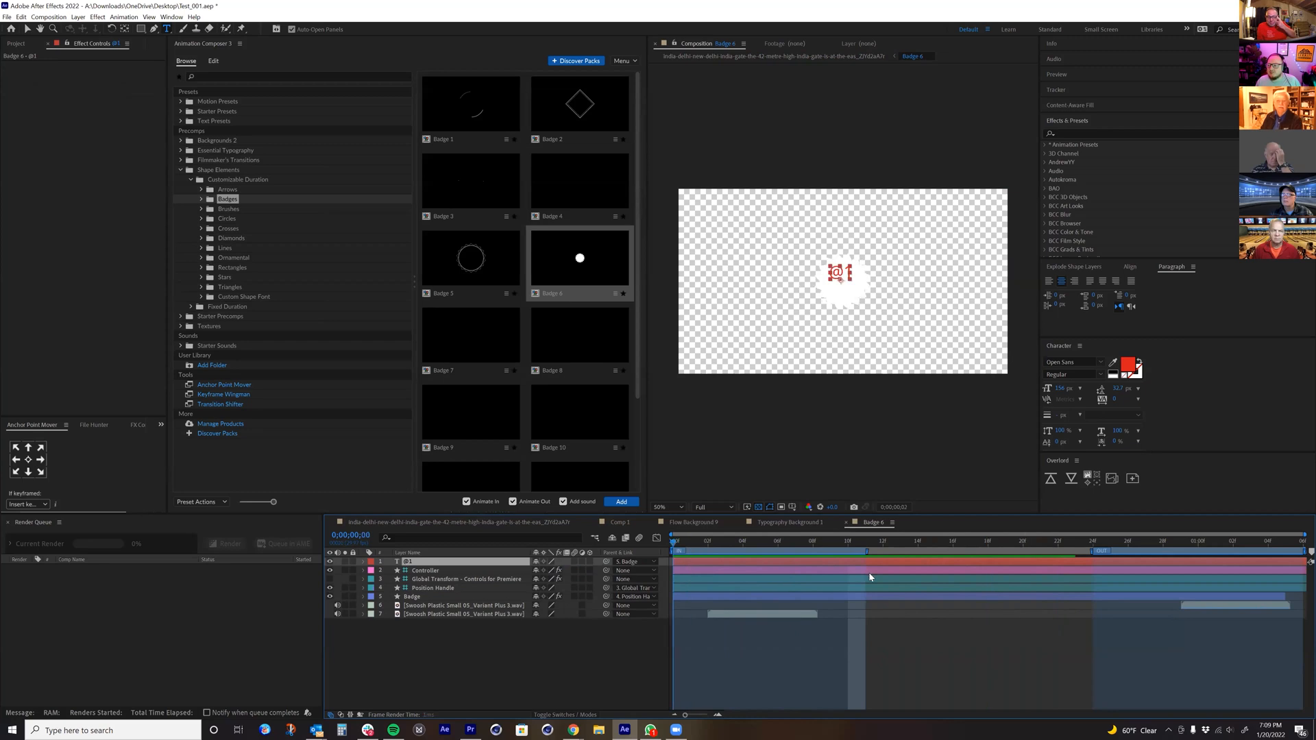
pyautogui.click(837, 59)
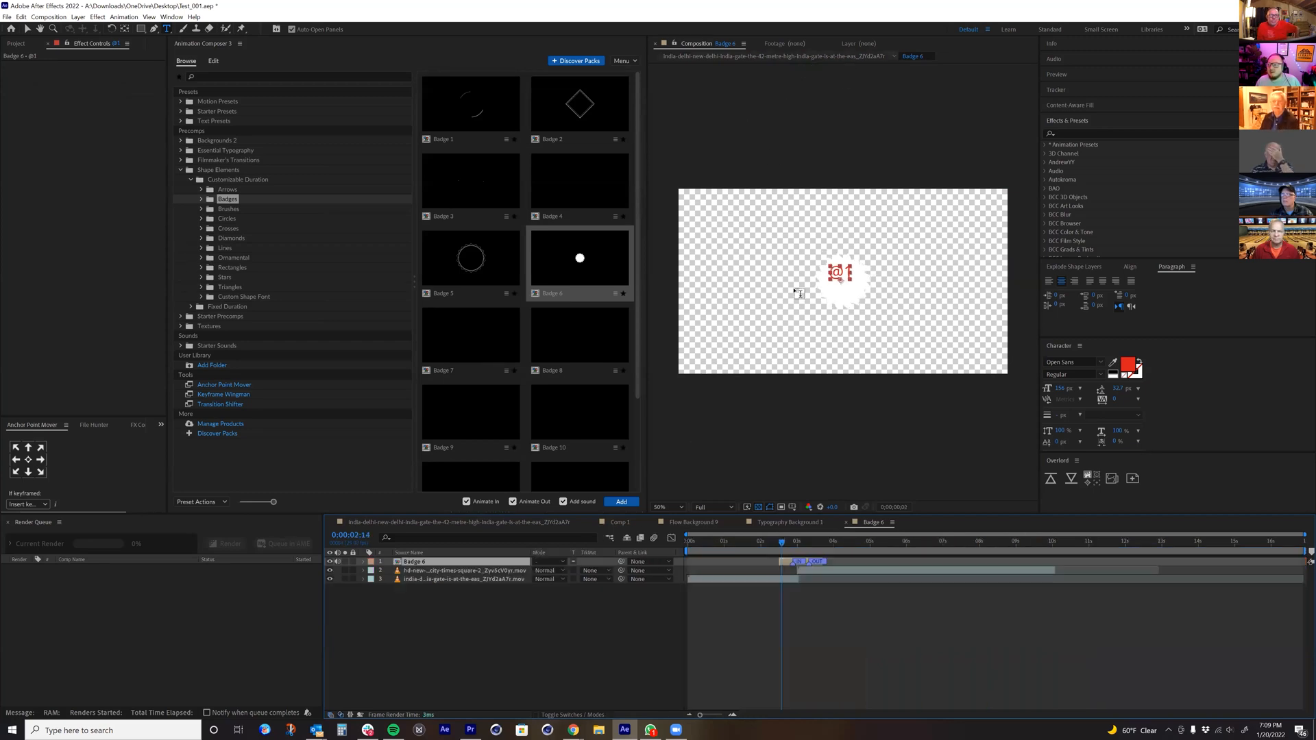
# Step: Move the playhead to 0:00:02:07 and delete the Badge 6 layer from the India Gate composition
pyautogui.click(788, 543)
pyautogui.moveTo(788, 544)
pyautogui.mouseDown()
pyautogui.moveTo(804, 543)
pyautogui.moveTo(770, 544)
pyautogui.mouseUp()
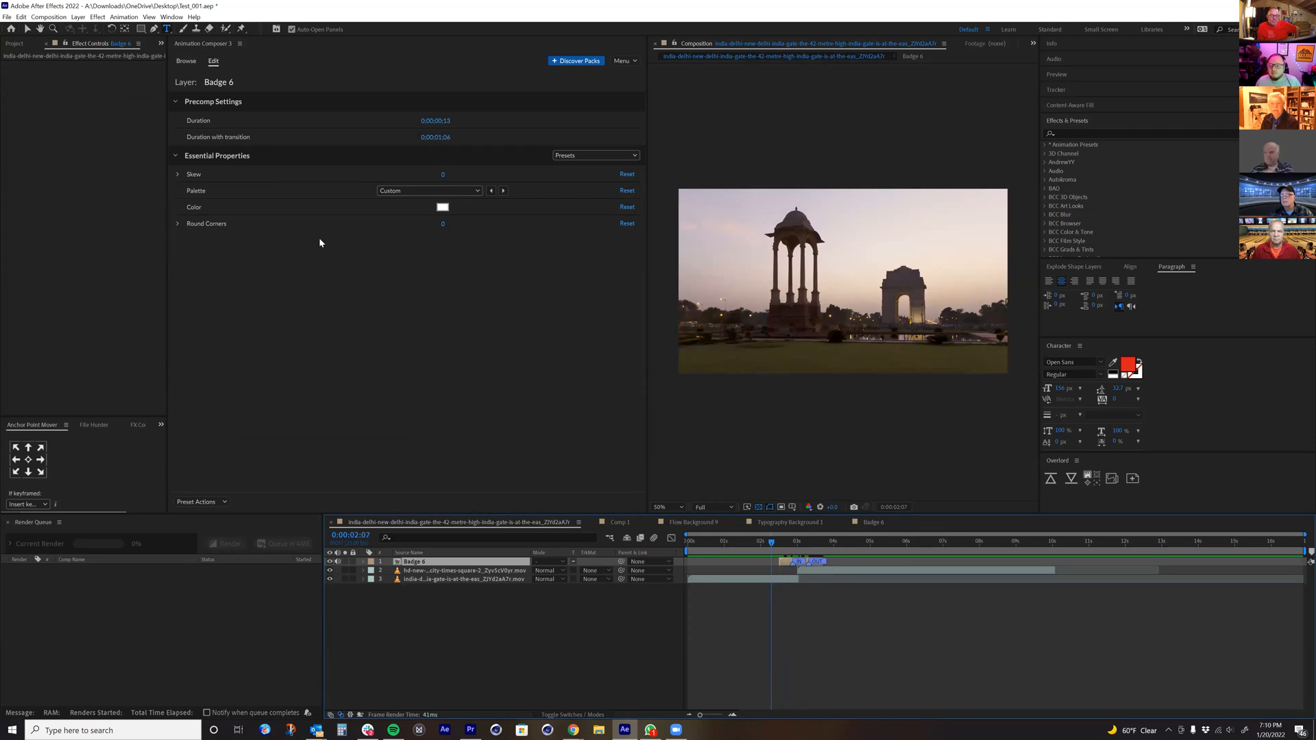
pyautogui.press('Delete')
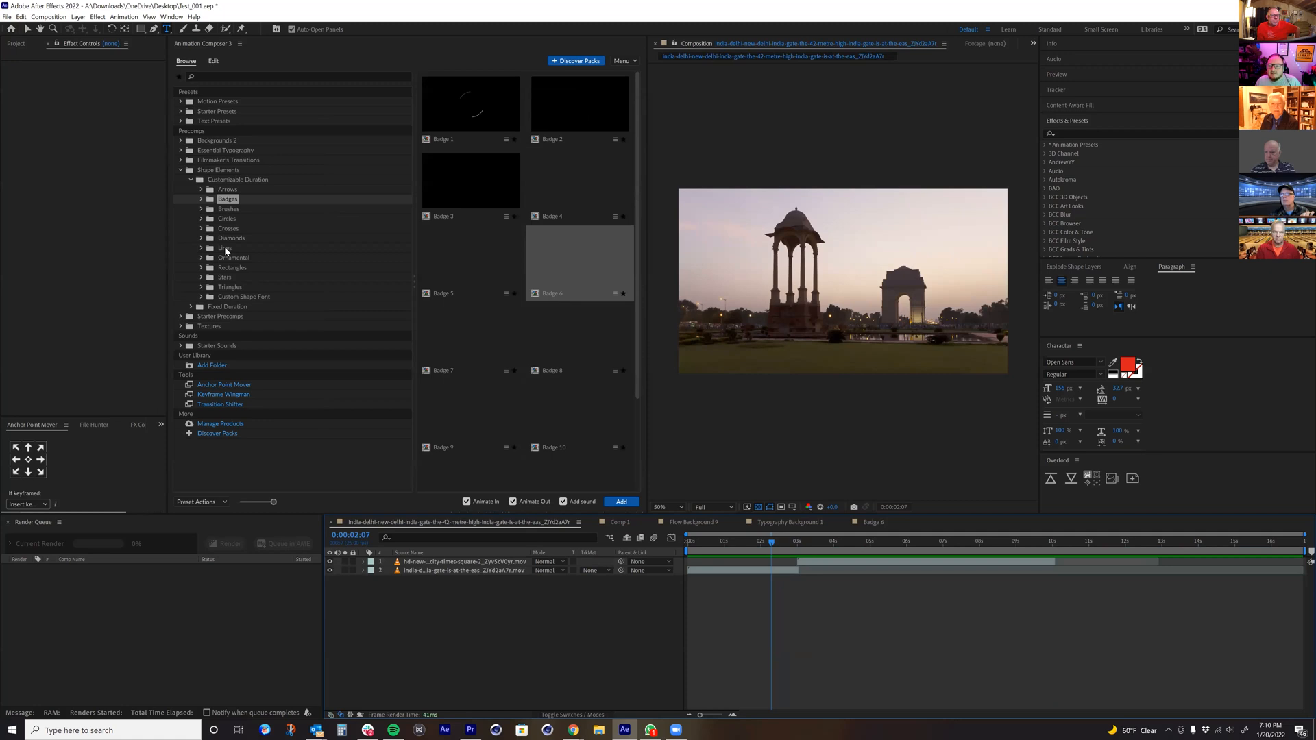
# Step: Browse the customisable-duration Lines, curved and straight, previewing Line 3, Line Comet 1, Line Comet 2 and Line Dashed Loop
pyautogui.click(226, 250)
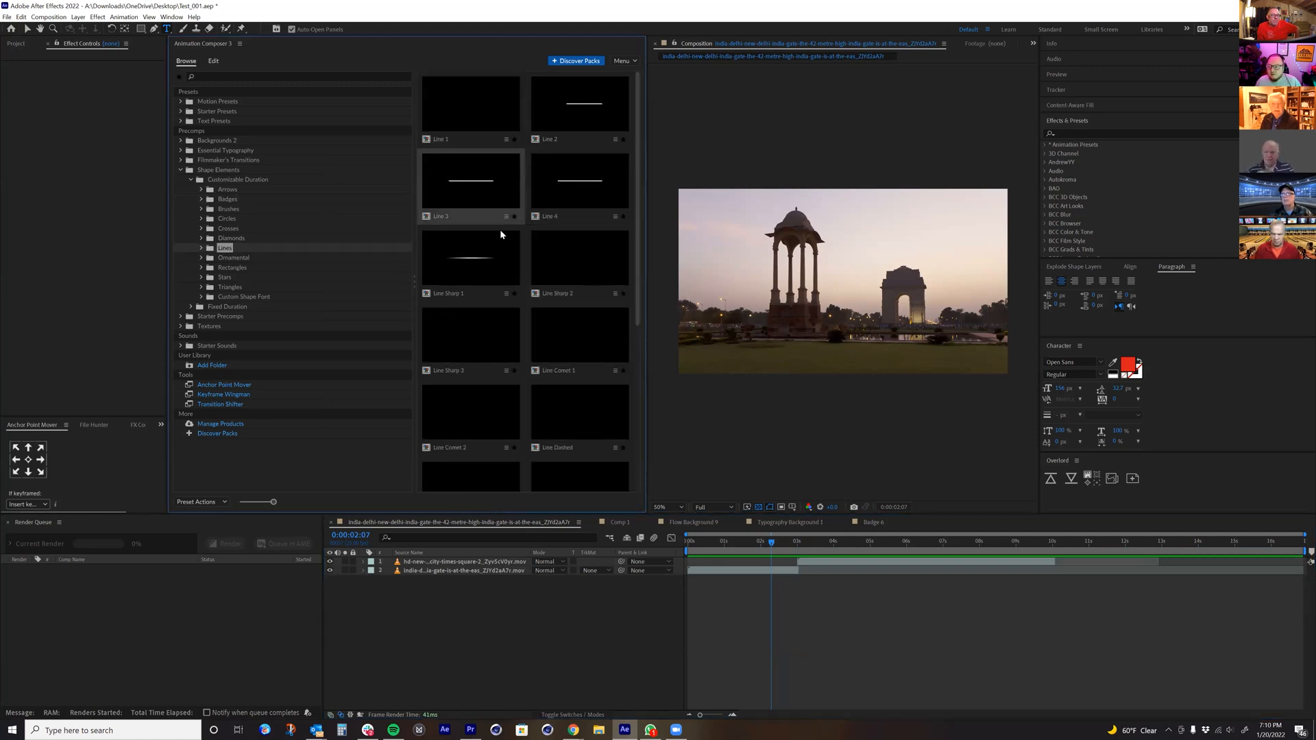
pyautogui.click(201, 249)
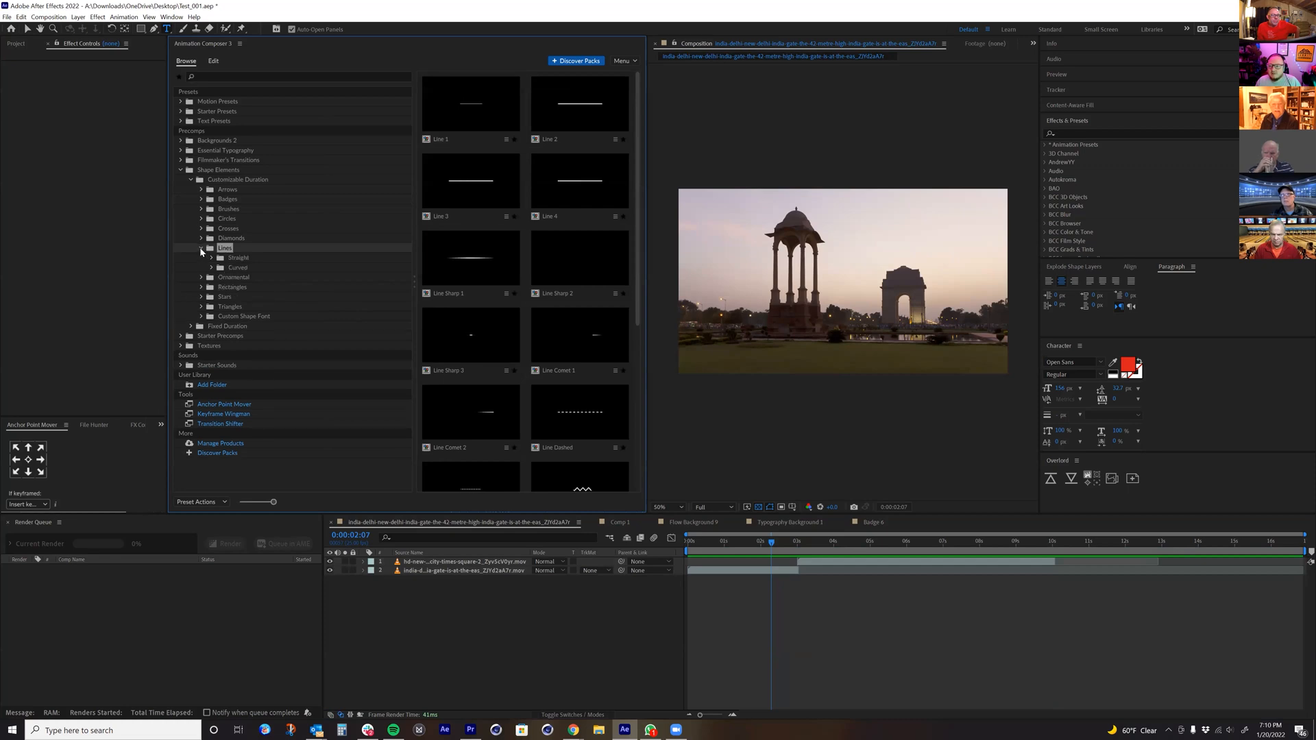
pyautogui.click(236, 267)
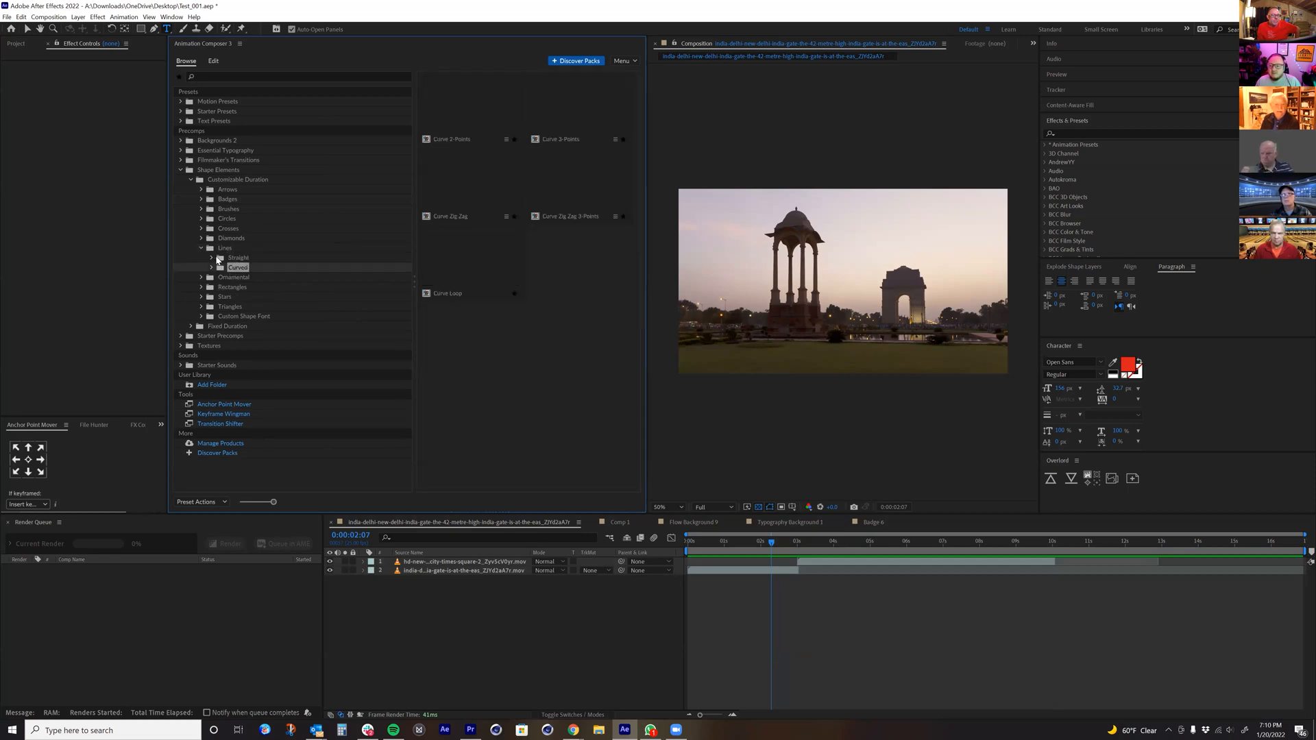
pyautogui.click(213, 259)
pyautogui.click(245, 287)
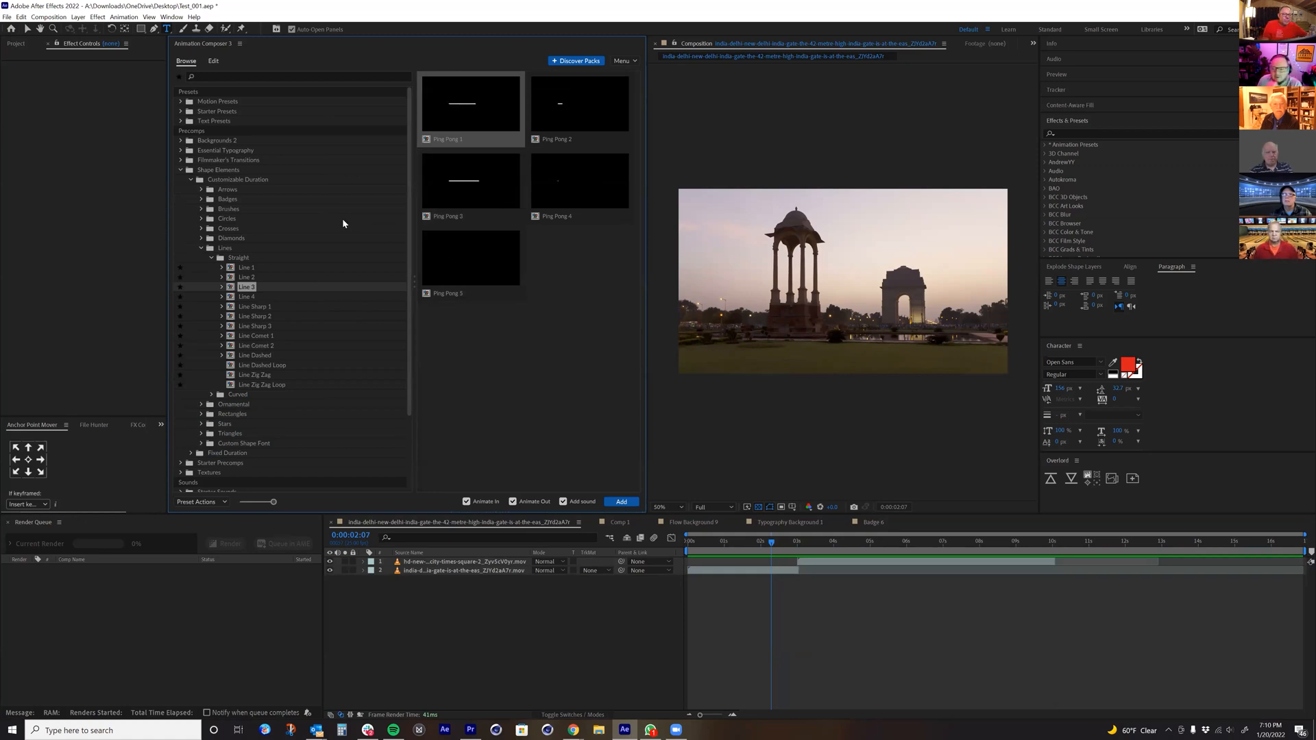
pyautogui.click(262, 335)
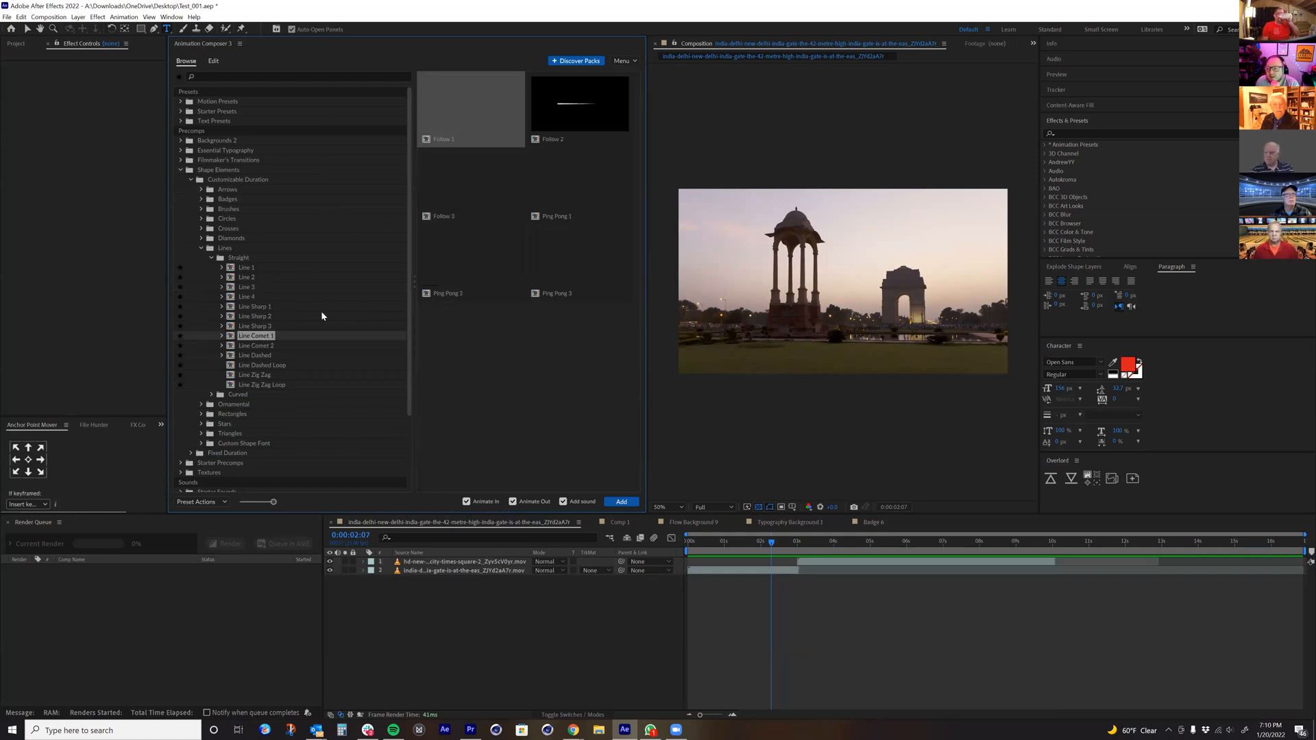
pyautogui.click(261, 346)
pyautogui.click(261, 365)
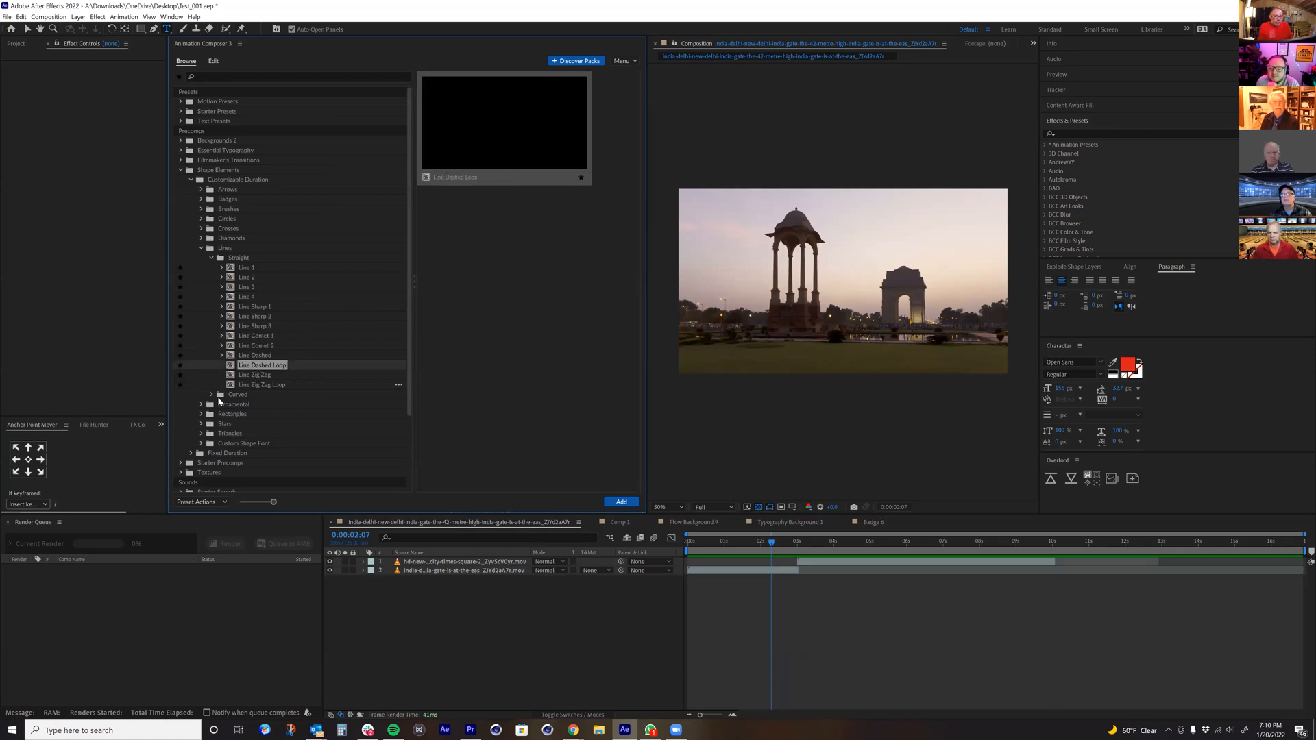
# Step: Preview Ornament 1, Ornament 4 and Ornament 8 in the Ornamental folder and turn off adding sound
pyautogui.click(202, 405)
pyautogui.click(234, 414)
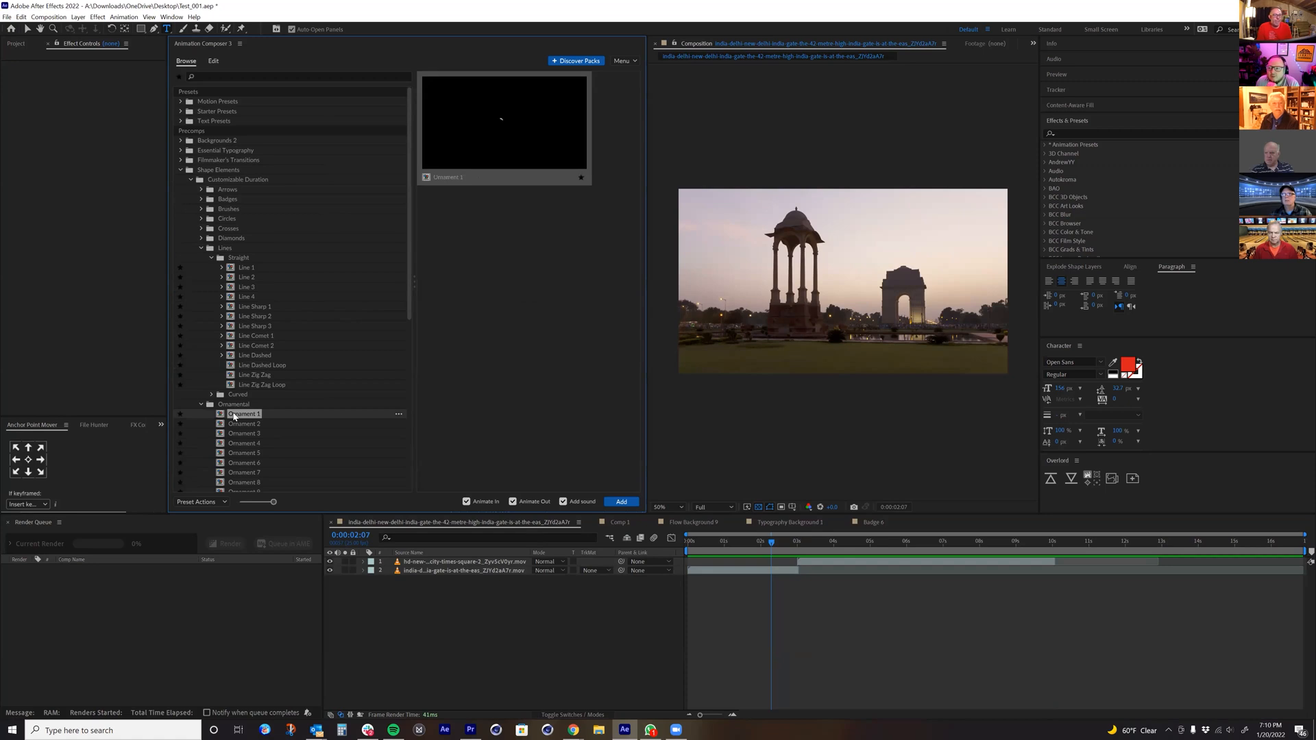
pyautogui.click(241, 443)
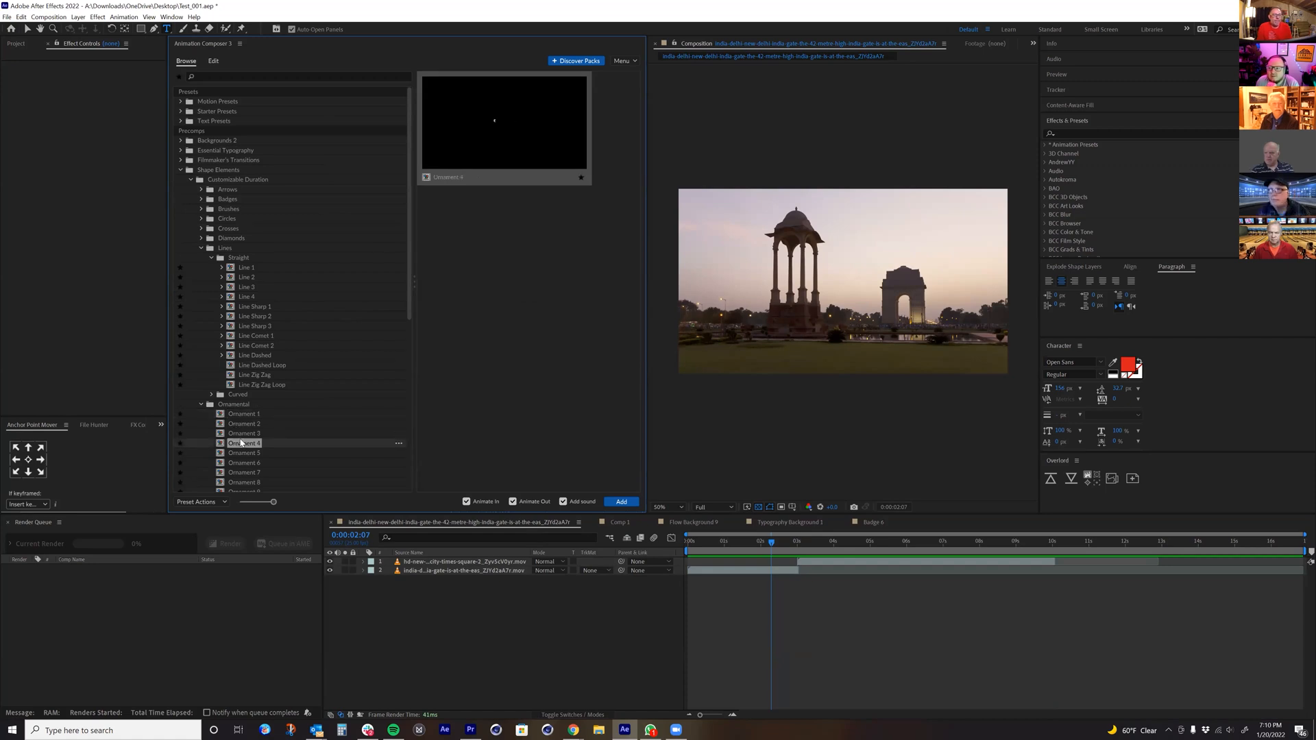
pyautogui.scroll(-3, 242, 432)
pyautogui.click(243, 429)
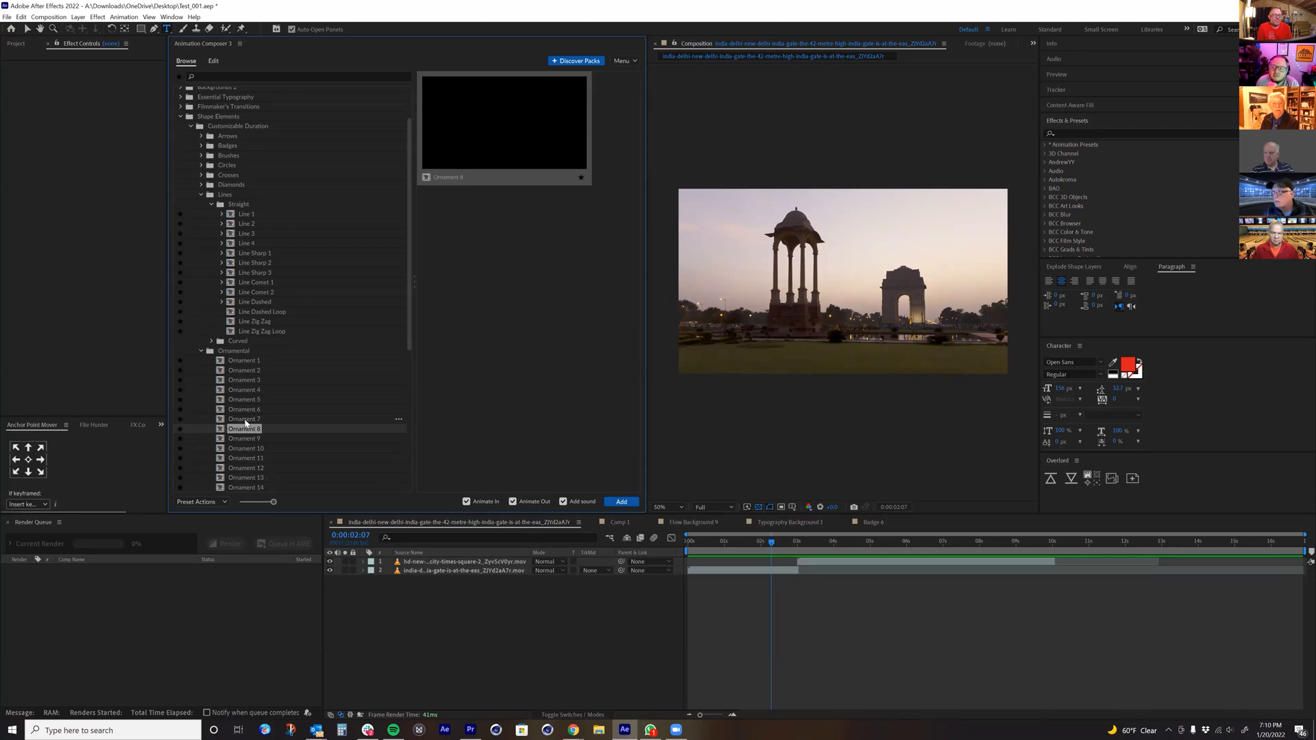
pyautogui.click(561, 501)
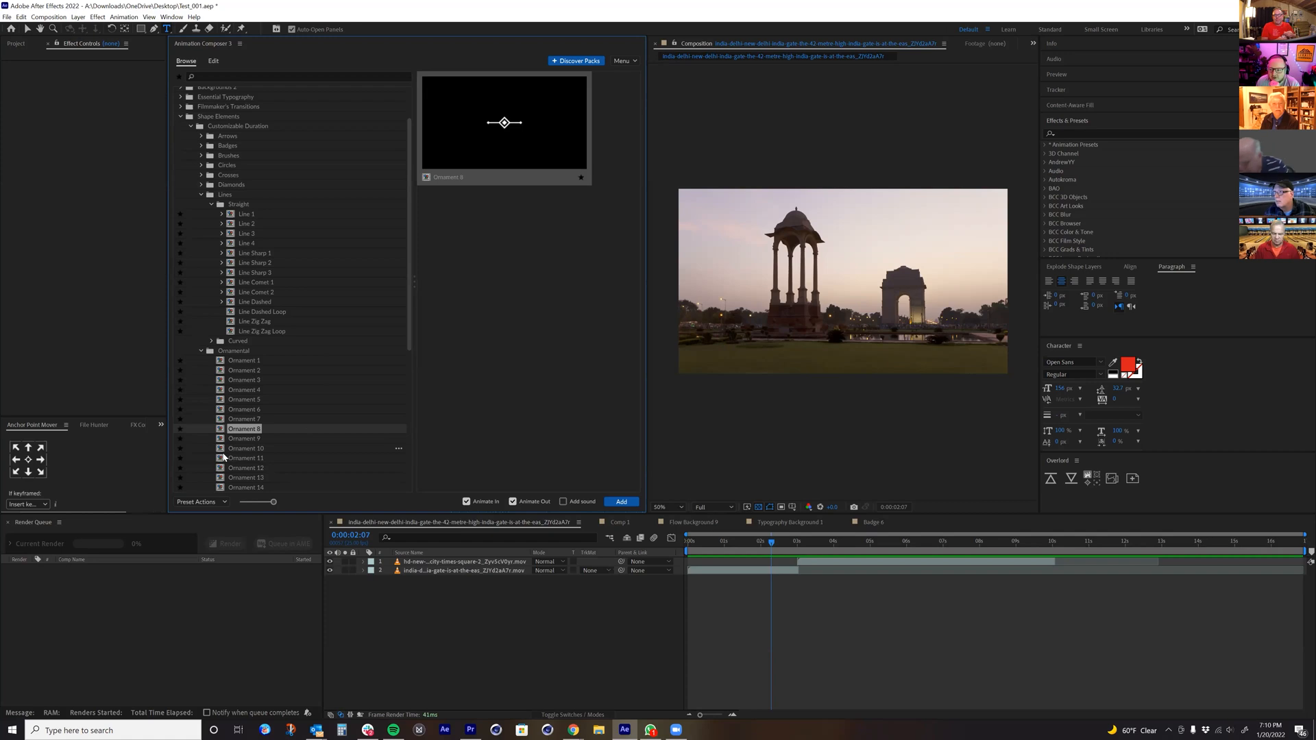
# Step: Preview Ornament 10, Ornament 12 and Ornament 18 among the Ornamental shape elements
pyautogui.click(220, 449)
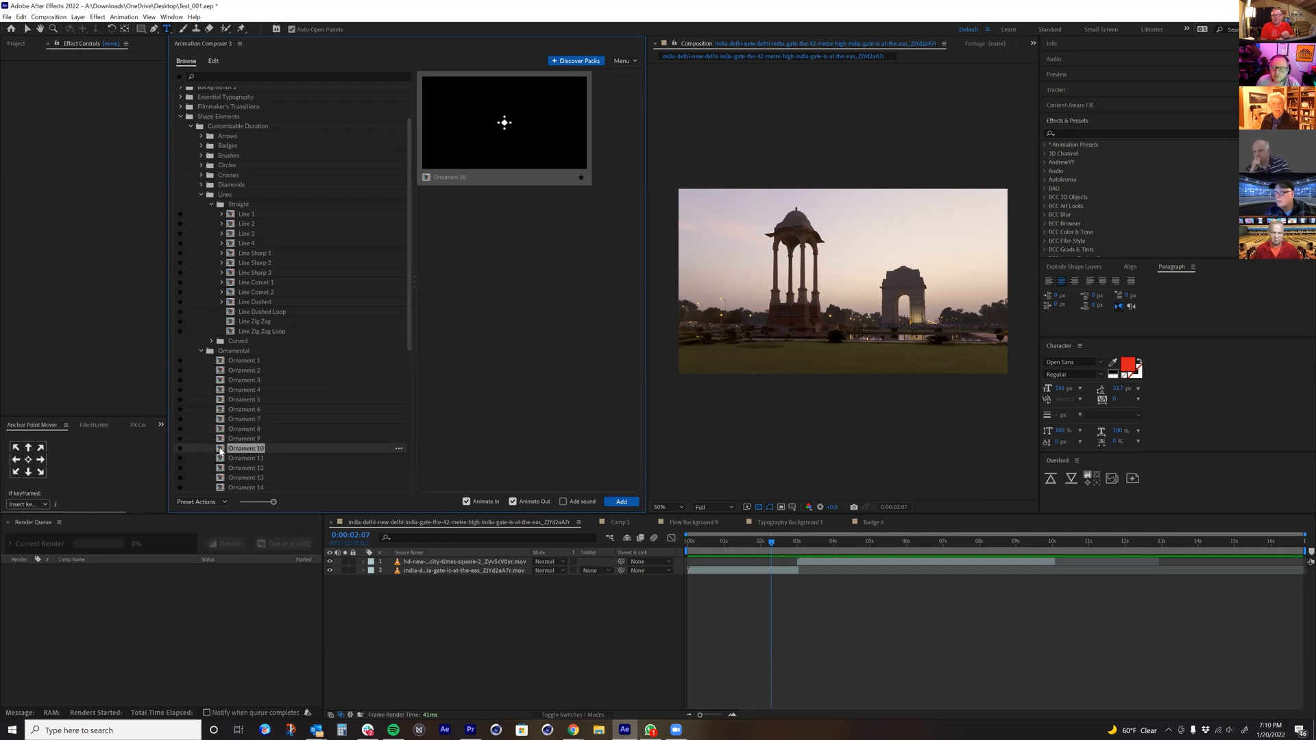
pyautogui.scroll(-1, 220, 448)
pyautogui.click(220, 444)
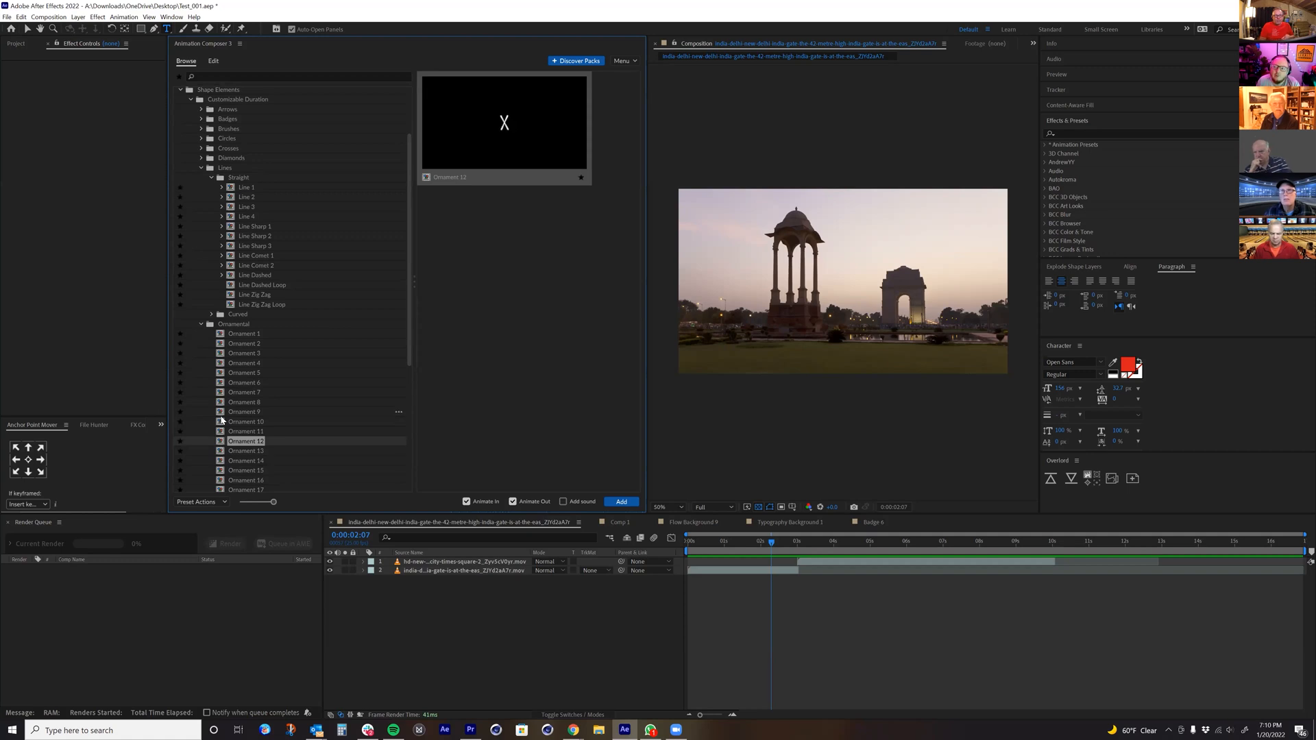
pyautogui.click(218, 424)
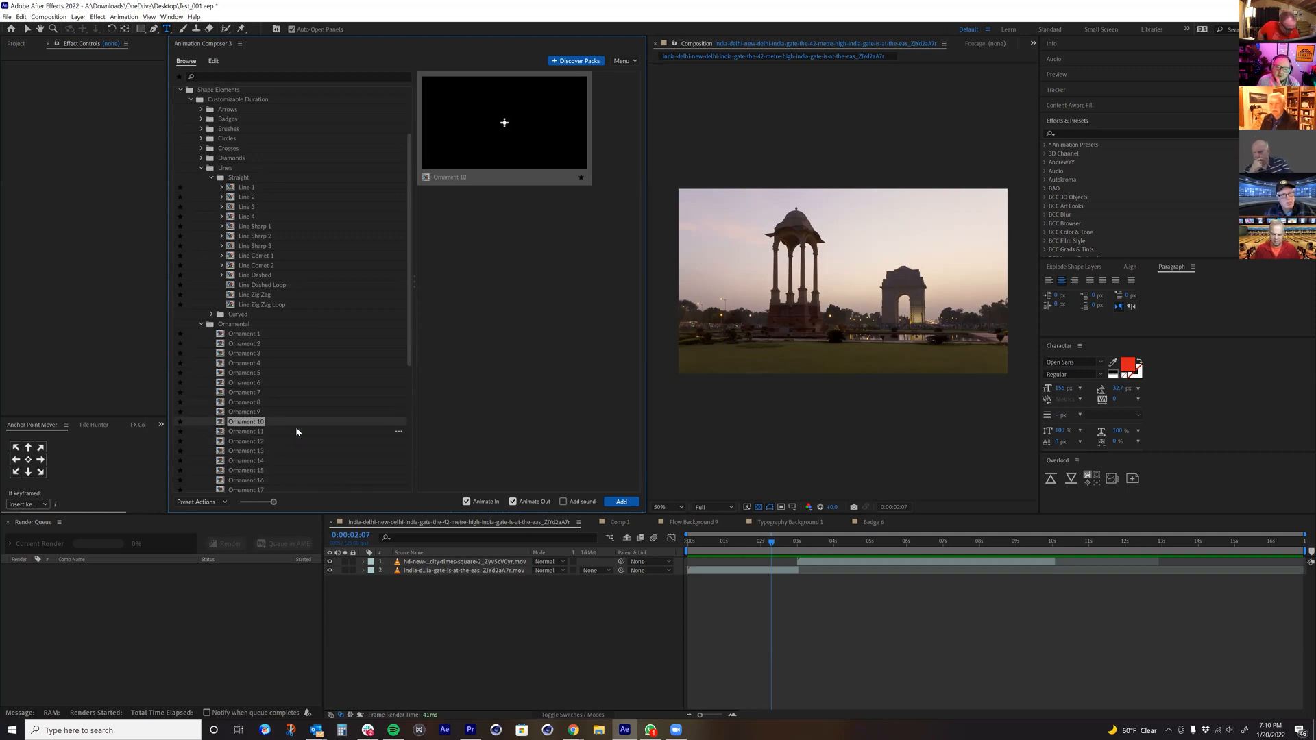
pyautogui.scroll(-4, 353, 431)
pyautogui.click(236, 394)
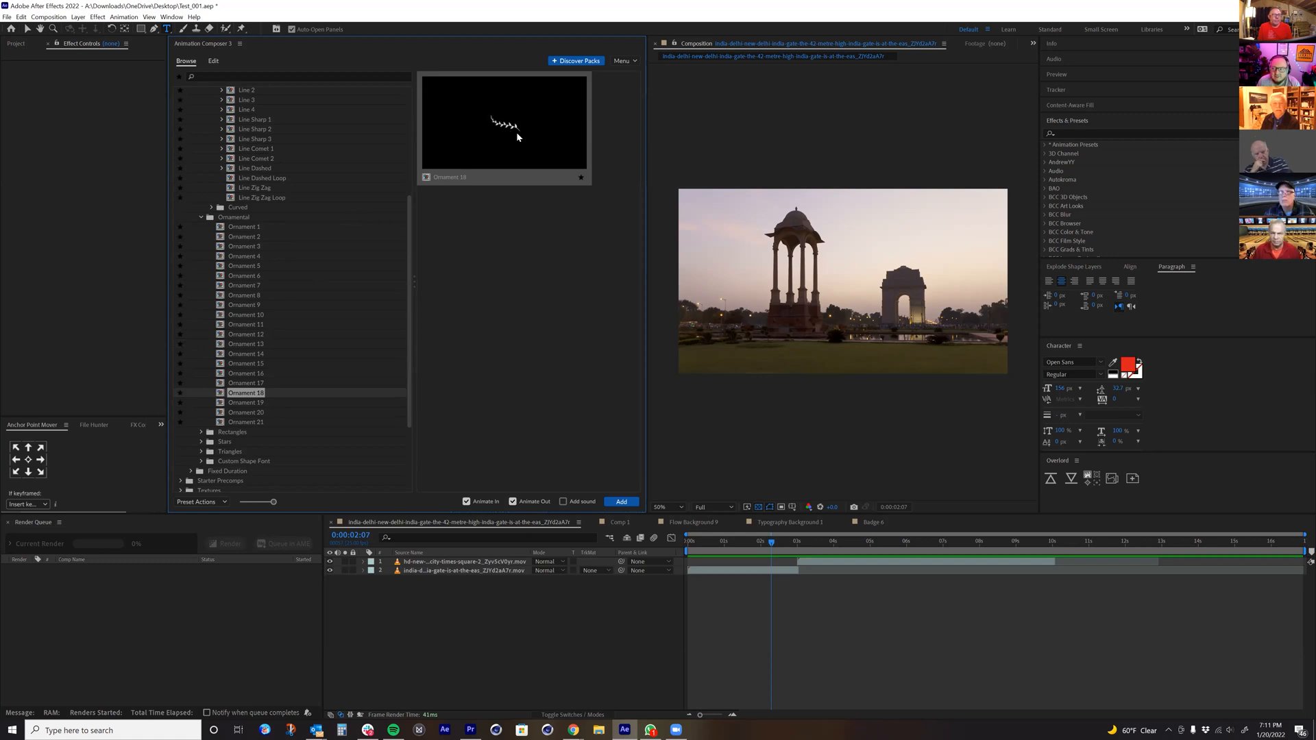
# Step: Expand the Rectangles folder and preview Rectangle Stroke 1, Rectangle Stroke 5, Rectangle Stroke 8 and Rectangle Fill 4
pyautogui.scroll(-1, 209, 406)
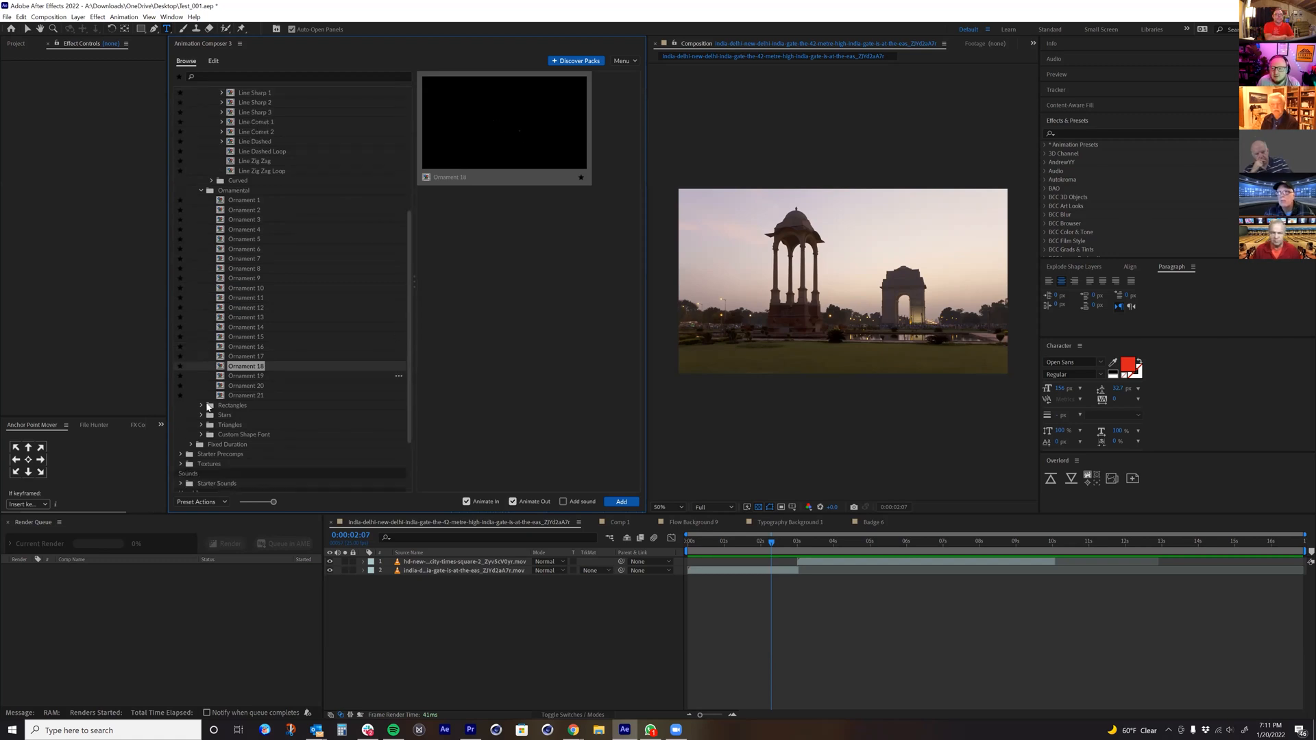
pyautogui.click(213, 406)
pyautogui.click(233, 415)
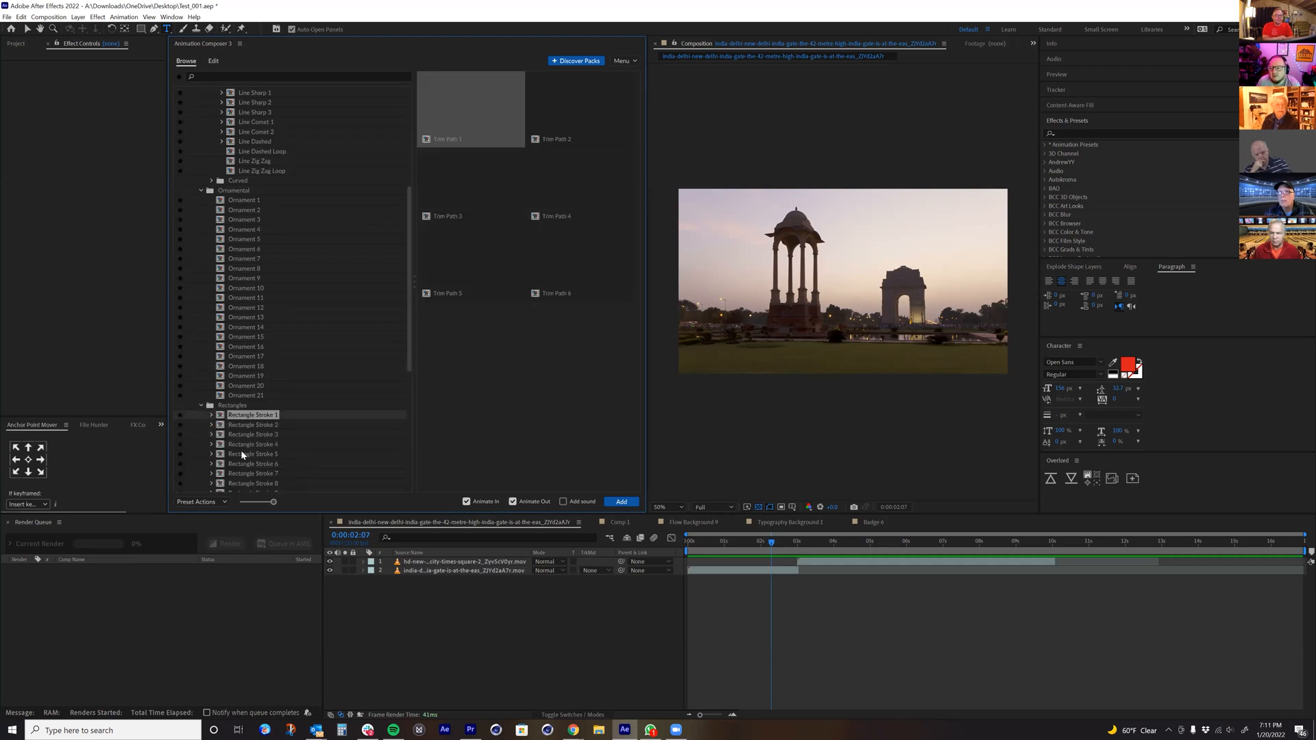
pyautogui.click(243, 454)
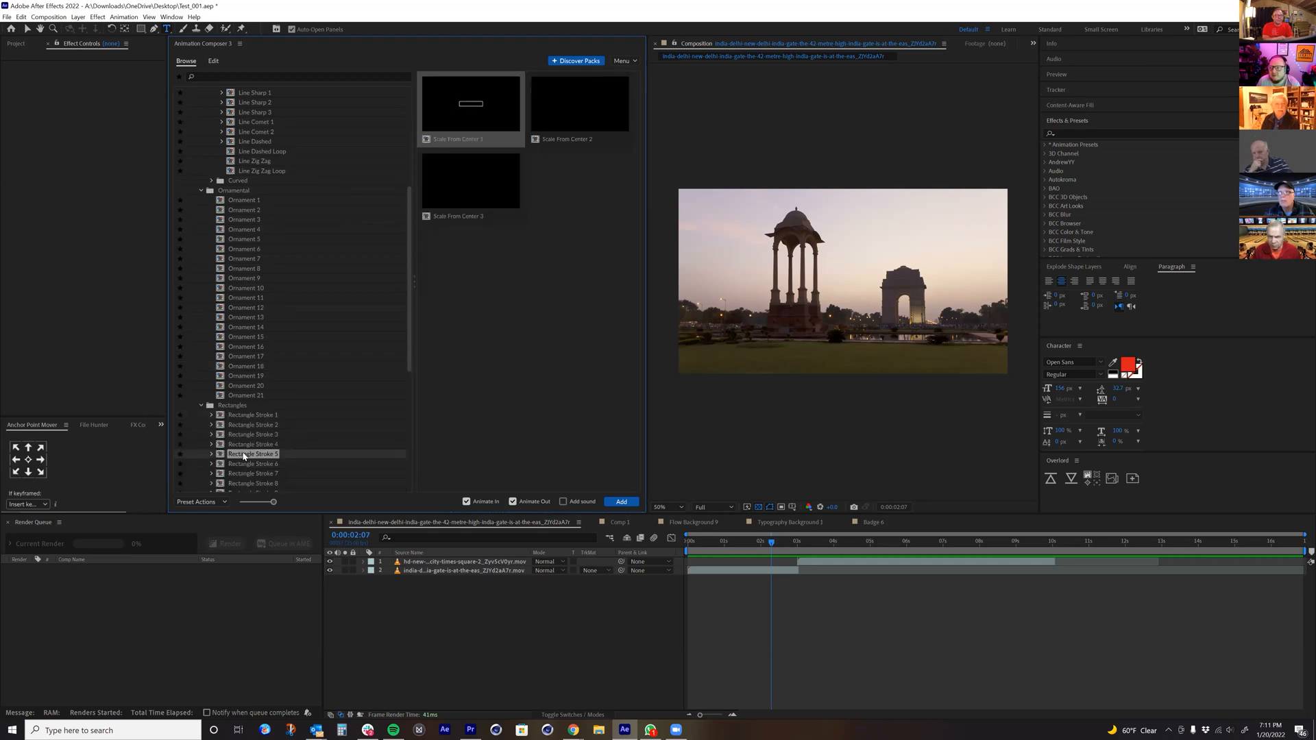
pyautogui.scroll(-1, 245, 457)
pyautogui.click(250, 458)
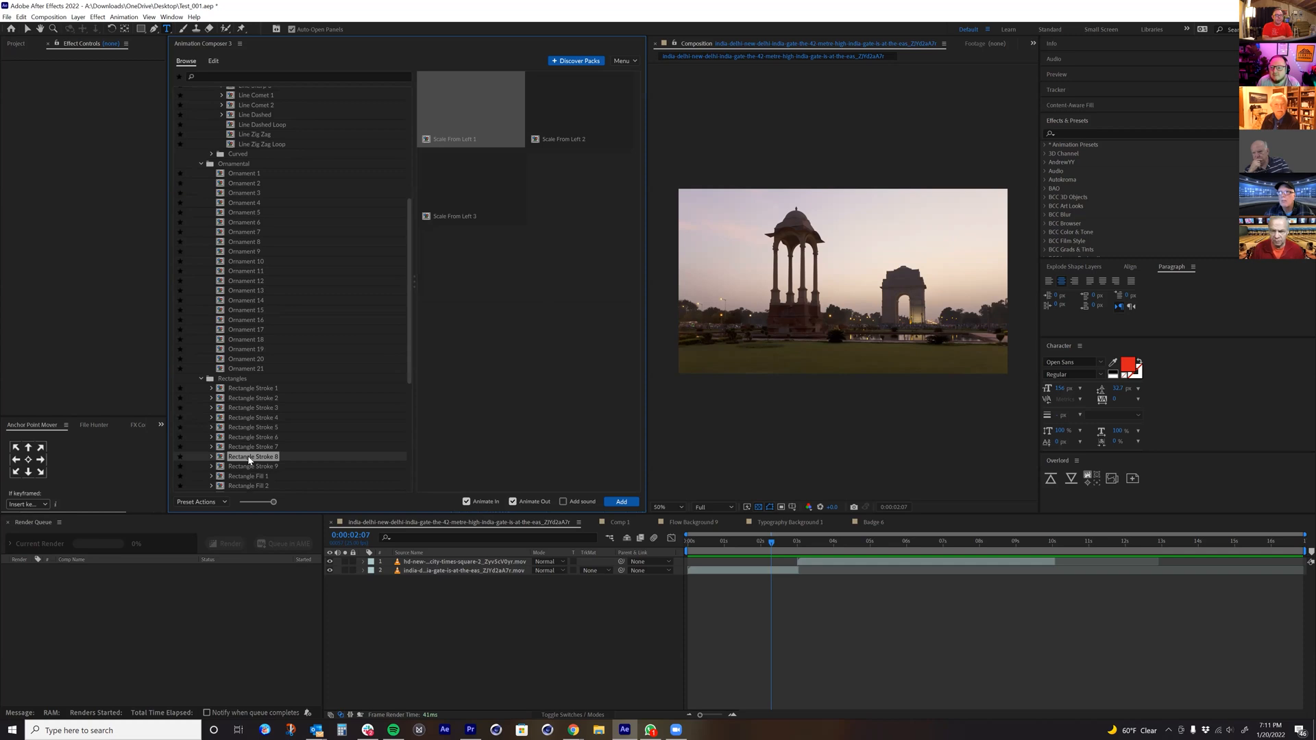
pyautogui.scroll(-2, 249, 457)
pyautogui.click(249, 456)
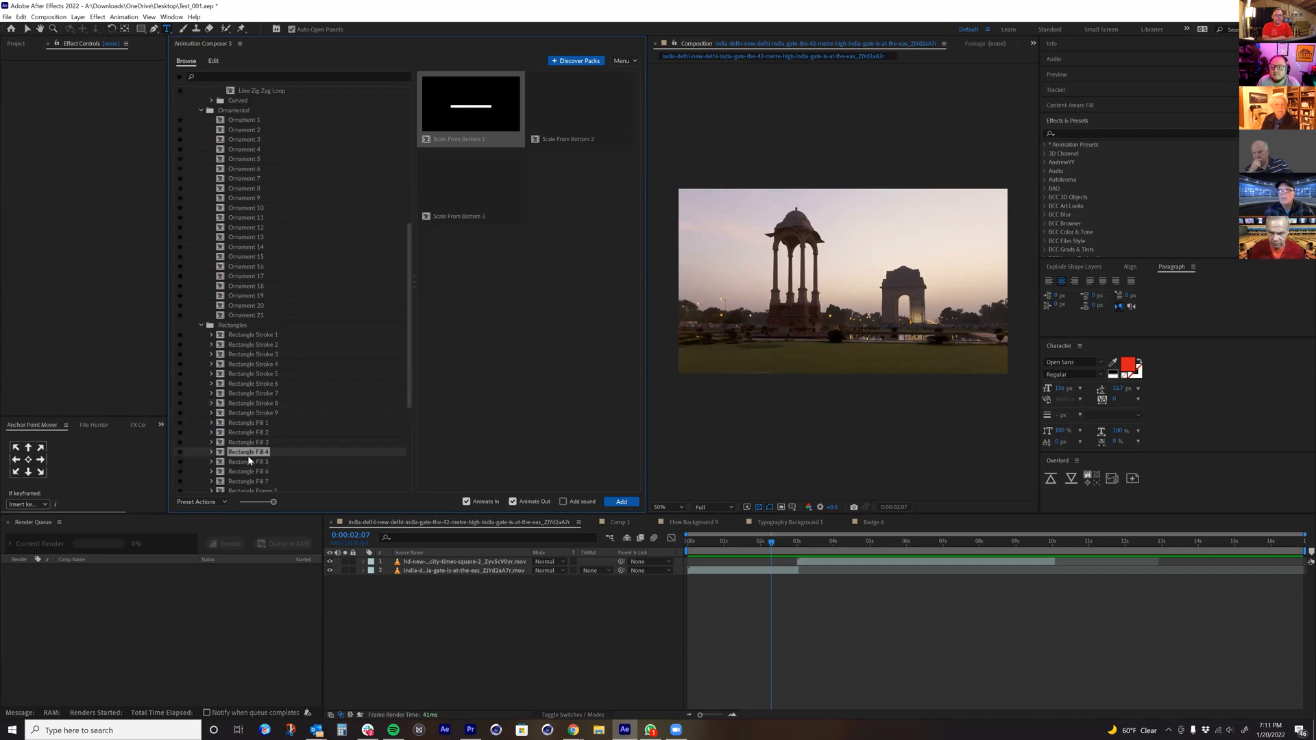
# Step: Expand the Custom Shape Font folder and preview Custom Icon Font 1, 2 and 3
pyautogui.scroll(-2, 248, 457)
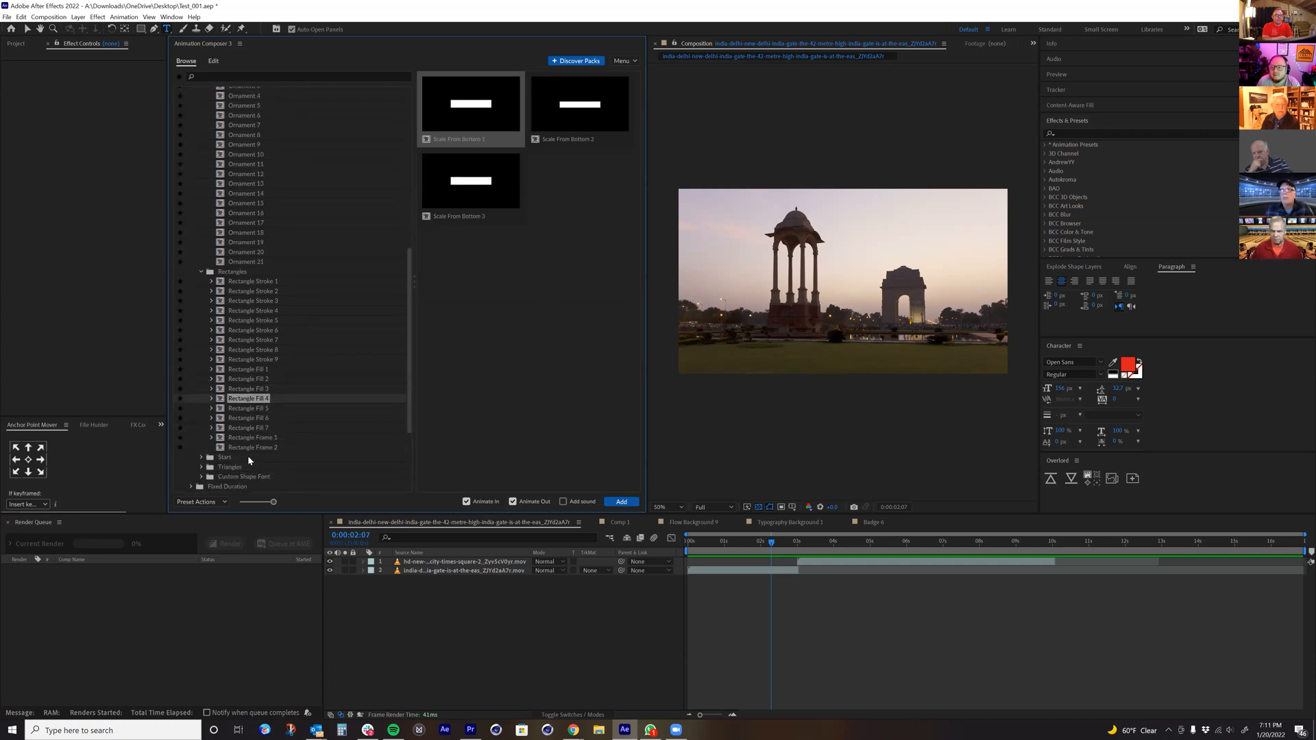
pyautogui.scroll(-1, 240, 461)
pyautogui.click(200, 450)
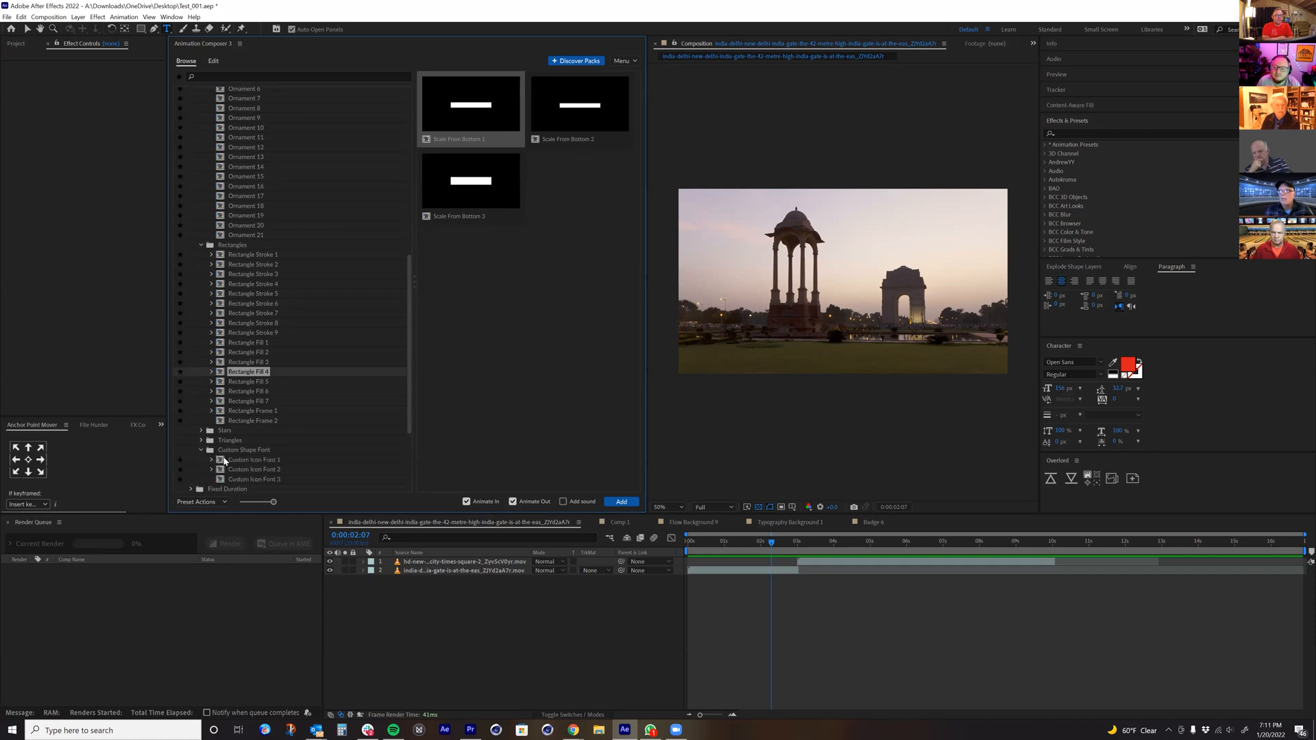
pyautogui.click(233, 462)
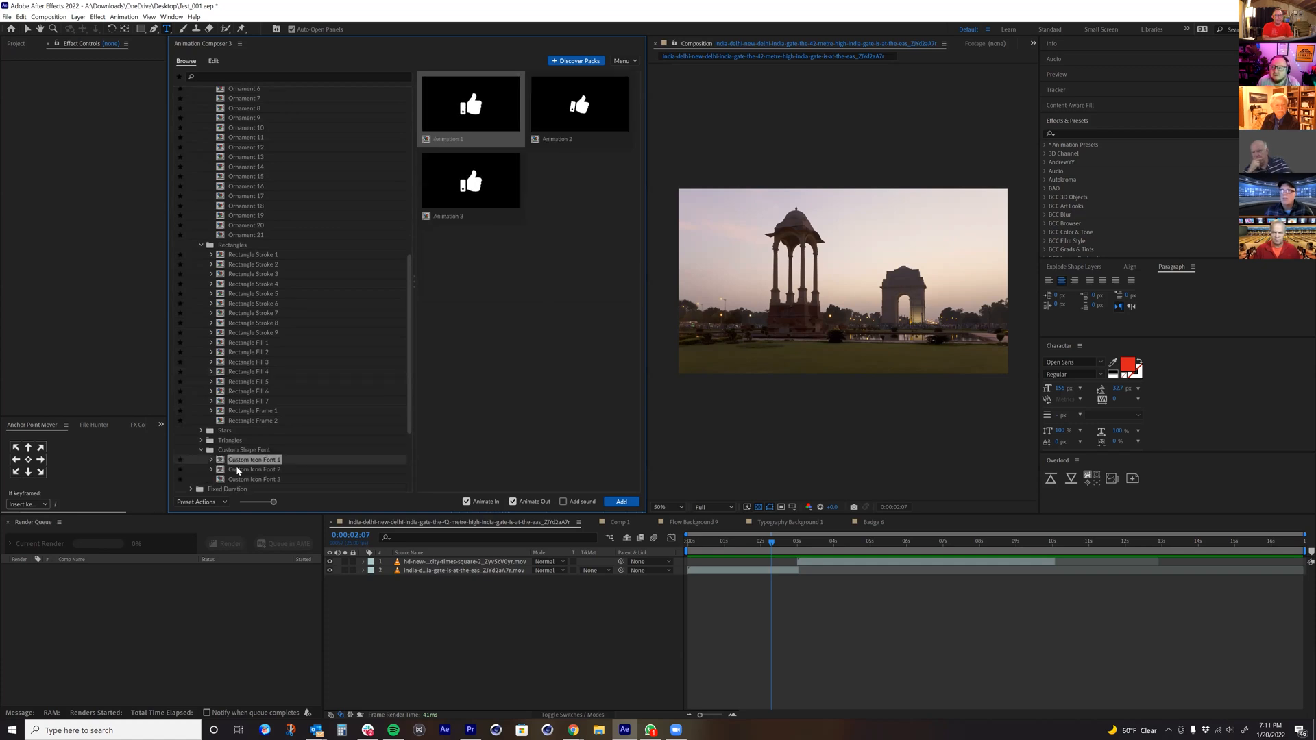
pyautogui.scroll(-1, 240, 462)
pyautogui.click(258, 444)
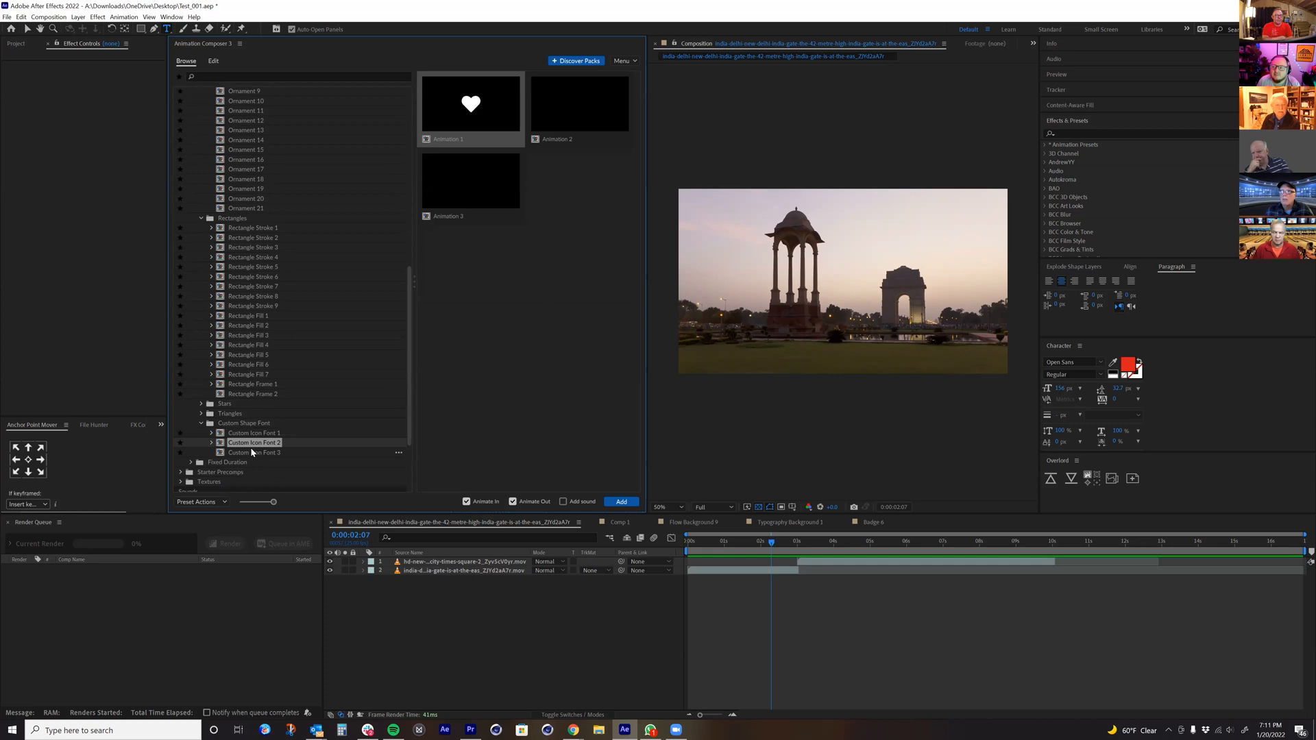
pyautogui.click(252, 451)
# Step: Expand the Fixed Duration Brushes and preview Brush Curve 2-Point 1 and Brush Curve 2-Point 3
pyautogui.scroll(-2, 252, 452)
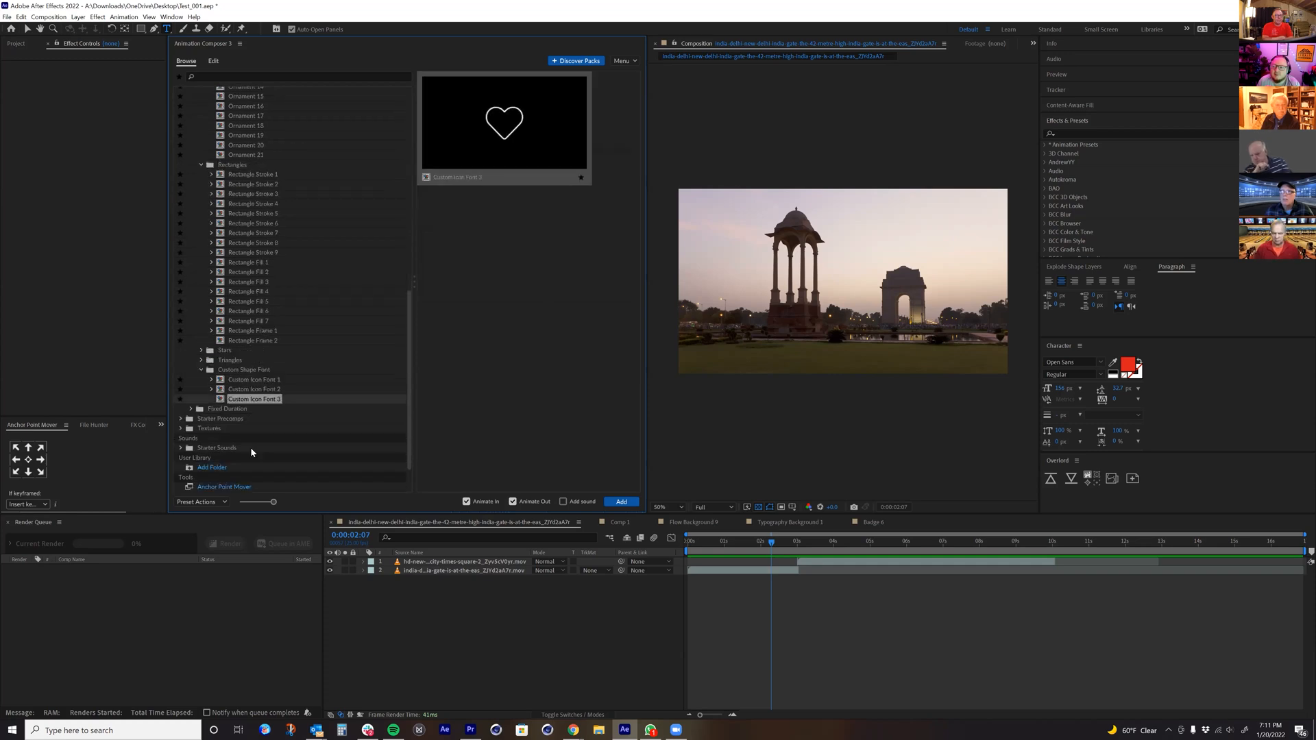
pyautogui.click(192, 409)
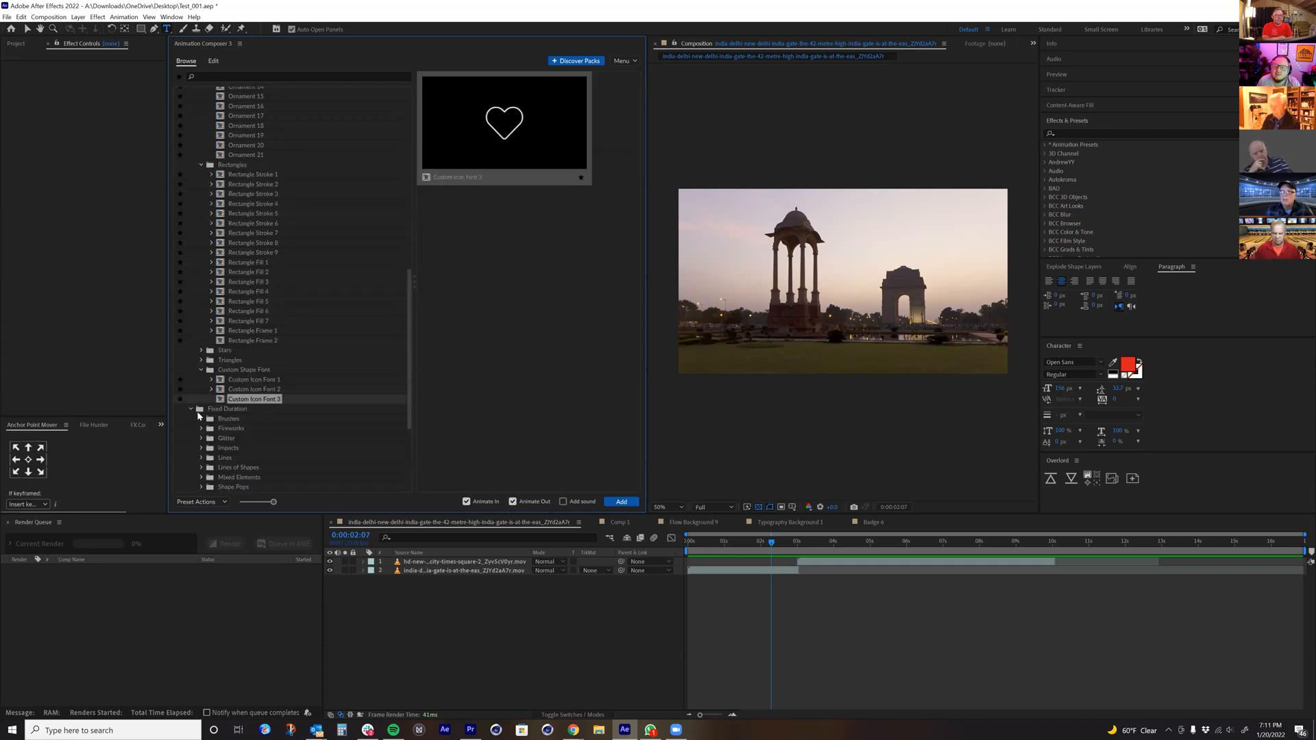
pyautogui.click(201, 418)
pyautogui.click(233, 429)
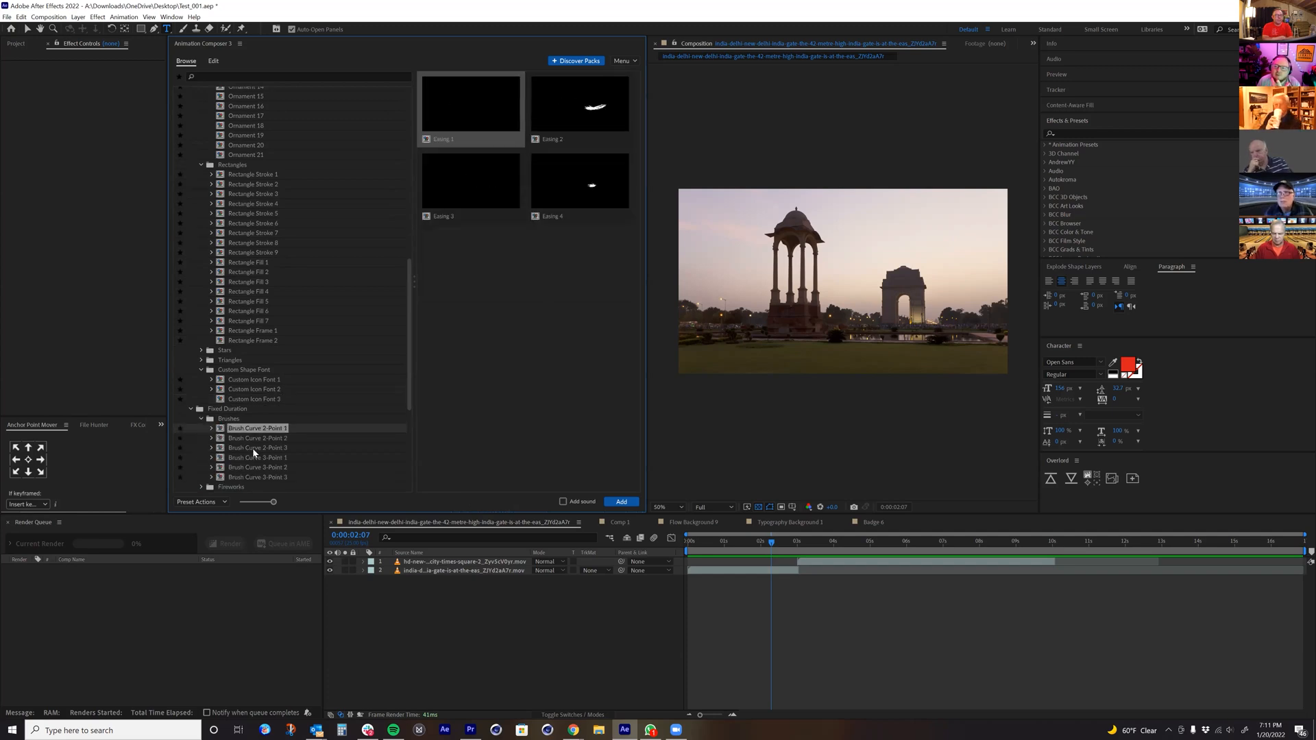
pyautogui.click(254, 449)
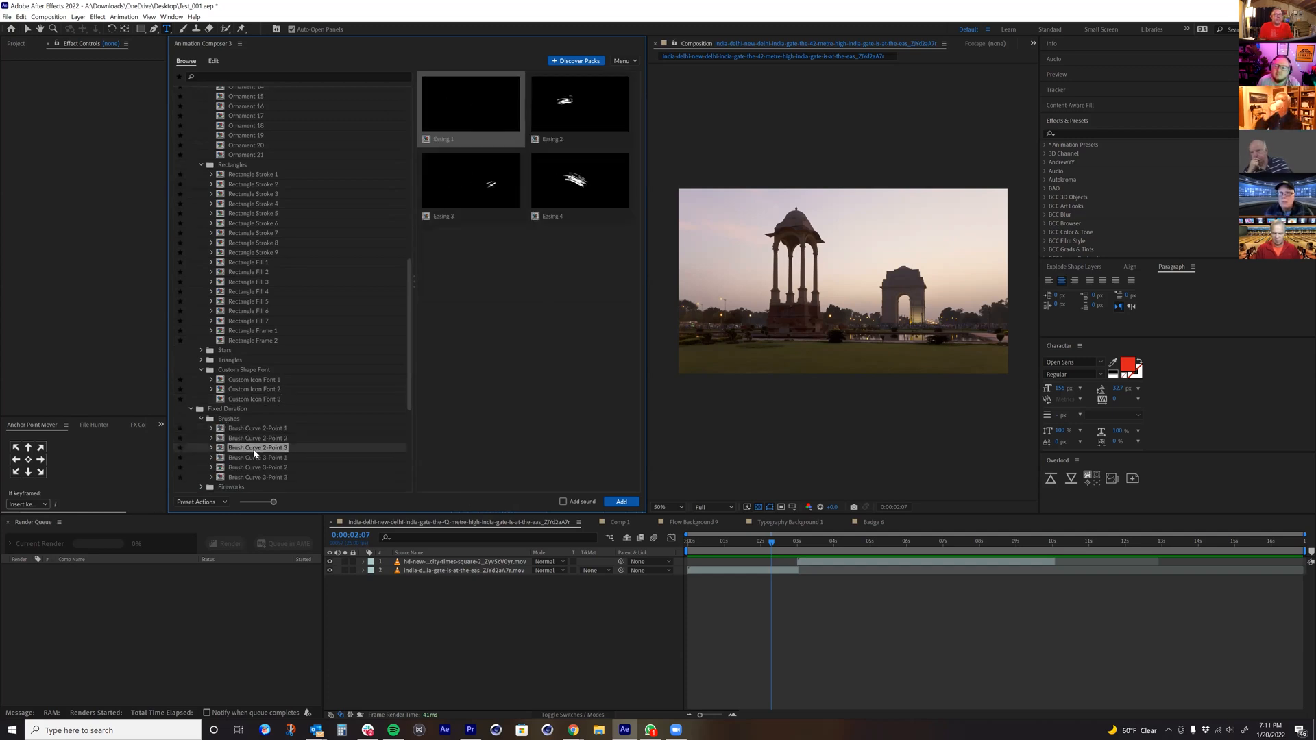
# Step: Expand the Fireworks folder under Fixed Duration and view the Single fireworks previews
pyautogui.scroll(-1, 246, 456)
pyautogui.click(202, 461)
pyautogui.click(233, 471)
pyautogui.scroll(-1, 230, 478)
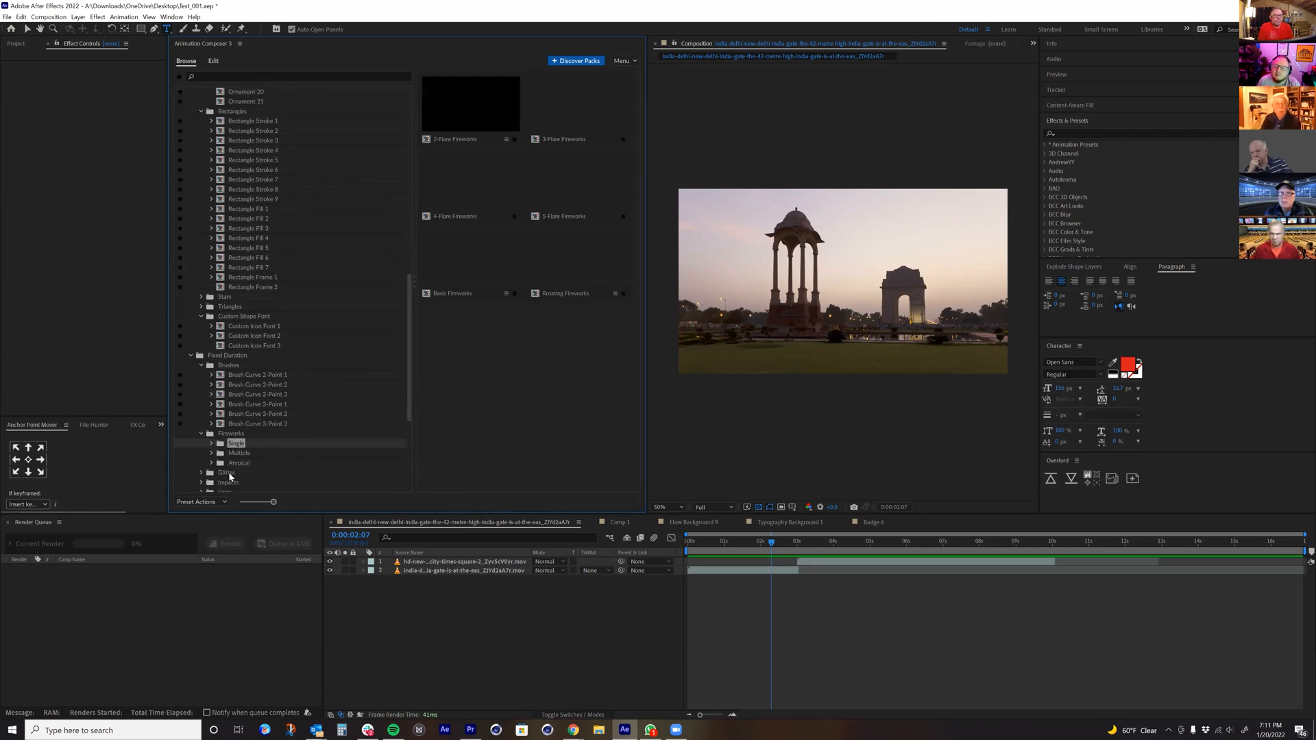
# Step: Collapse the Lines, Ornamental and Rectangles folders under Customisable Duration
pyautogui.scroll(15, 231, 478)
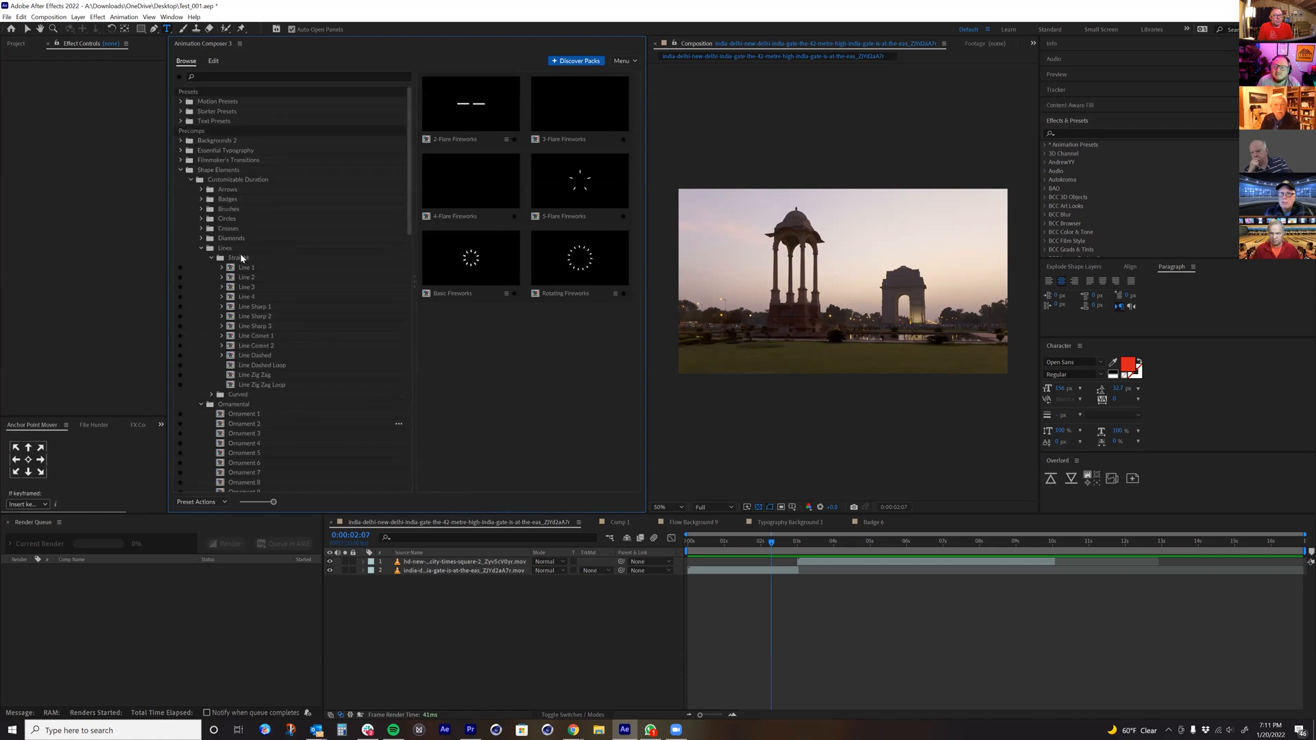
pyautogui.click(200, 247)
pyautogui.click(201, 258)
pyautogui.click(200, 267)
# Step: Expand the fixed-duration Glitter folder and preview its elements, including Glitter 2
pyautogui.scroll(-2, 213, 341)
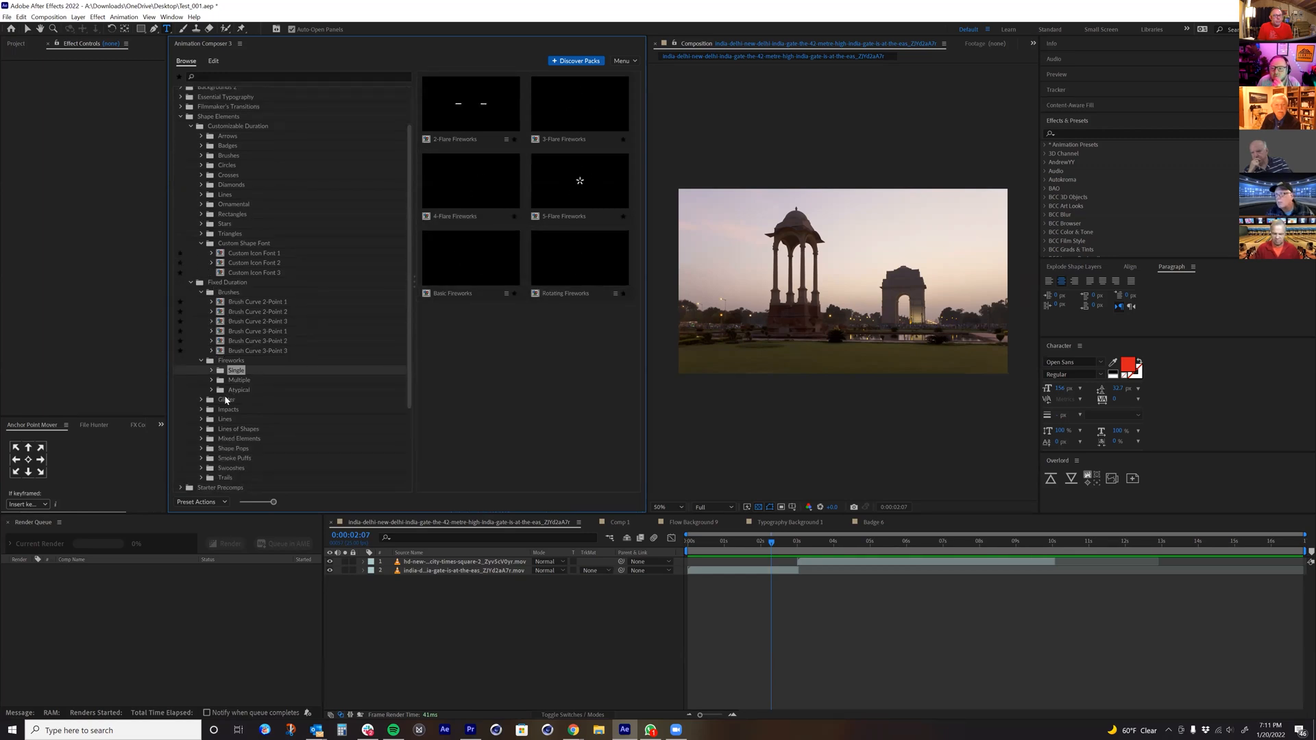
pyautogui.click(201, 400)
pyautogui.click(238, 419)
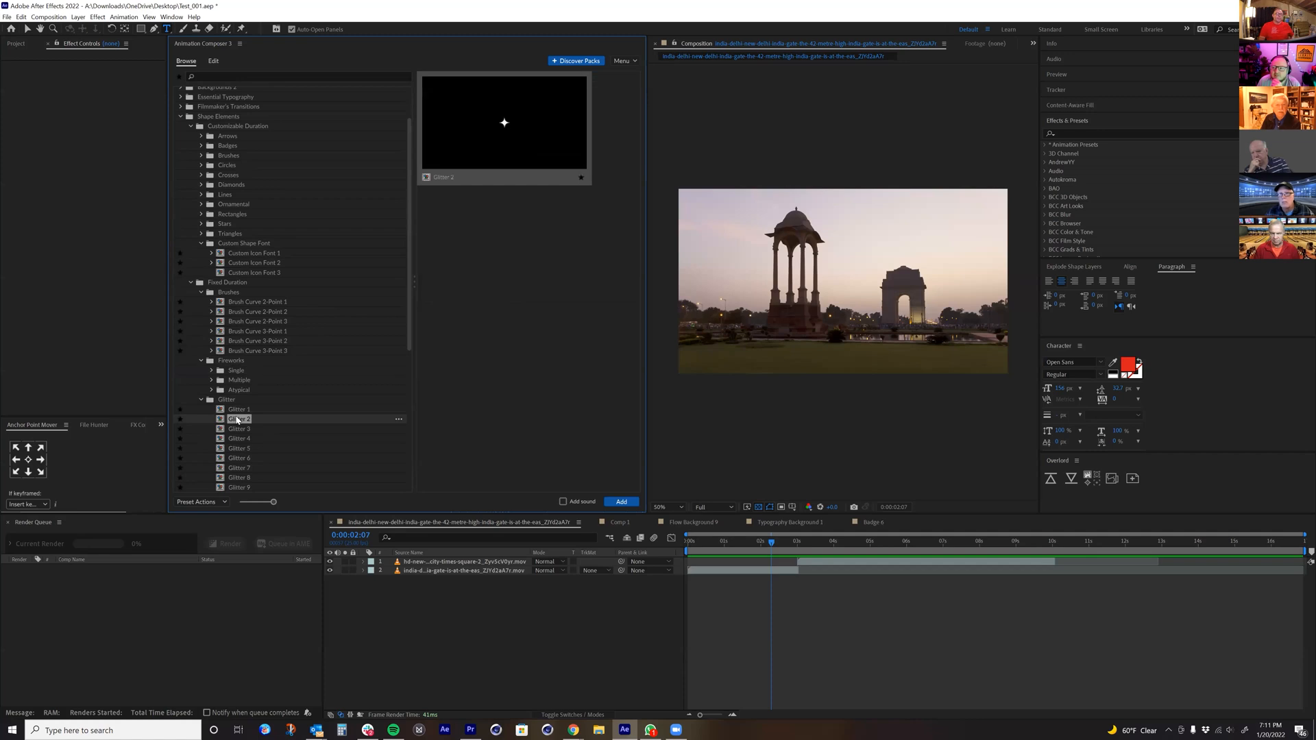
pyautogui.scroll(-1, 237, 420)
pyautogui.click(230, 422)
# Step: Show the Impacts elements under Fixed Duration, expand the folder and view the Mixed Particles category
pyautogui.scroll(-3, 226, 426)
pyautogui.click(220, 431)
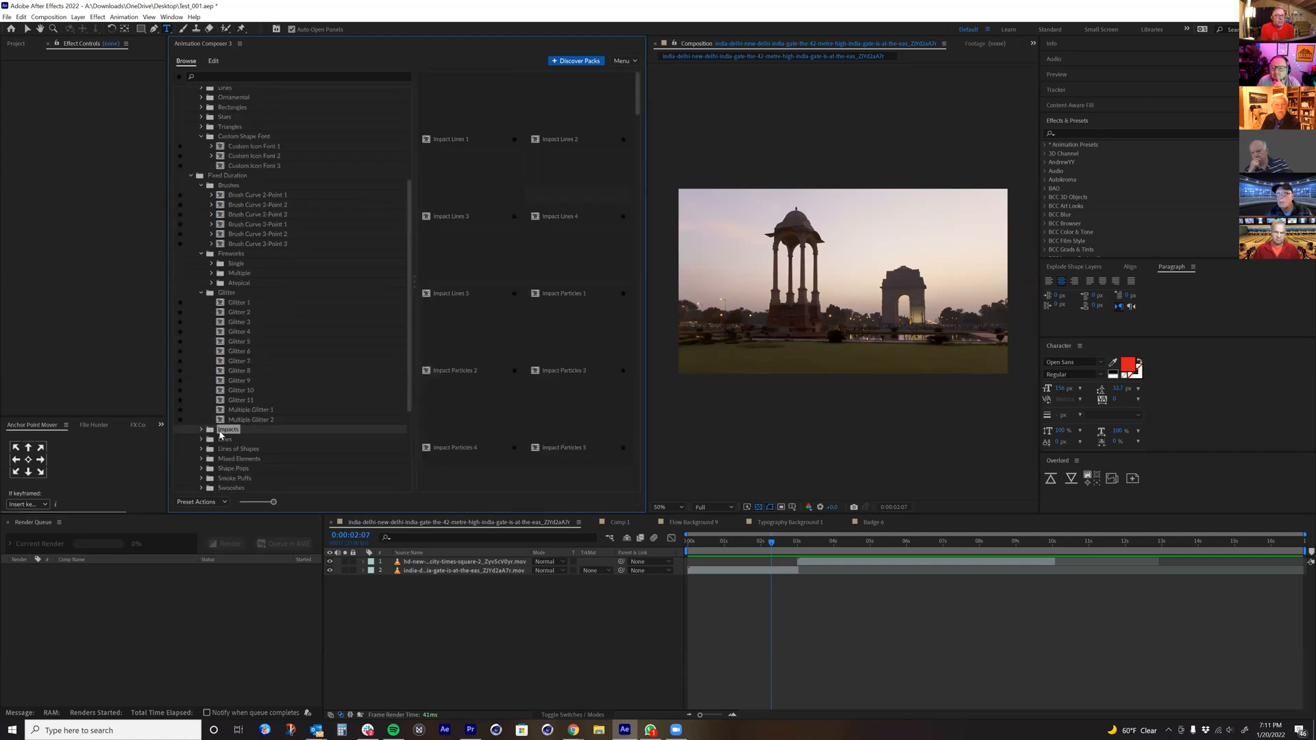
pyautogui.click(202, 430)
pyautogui.click(242, 440)
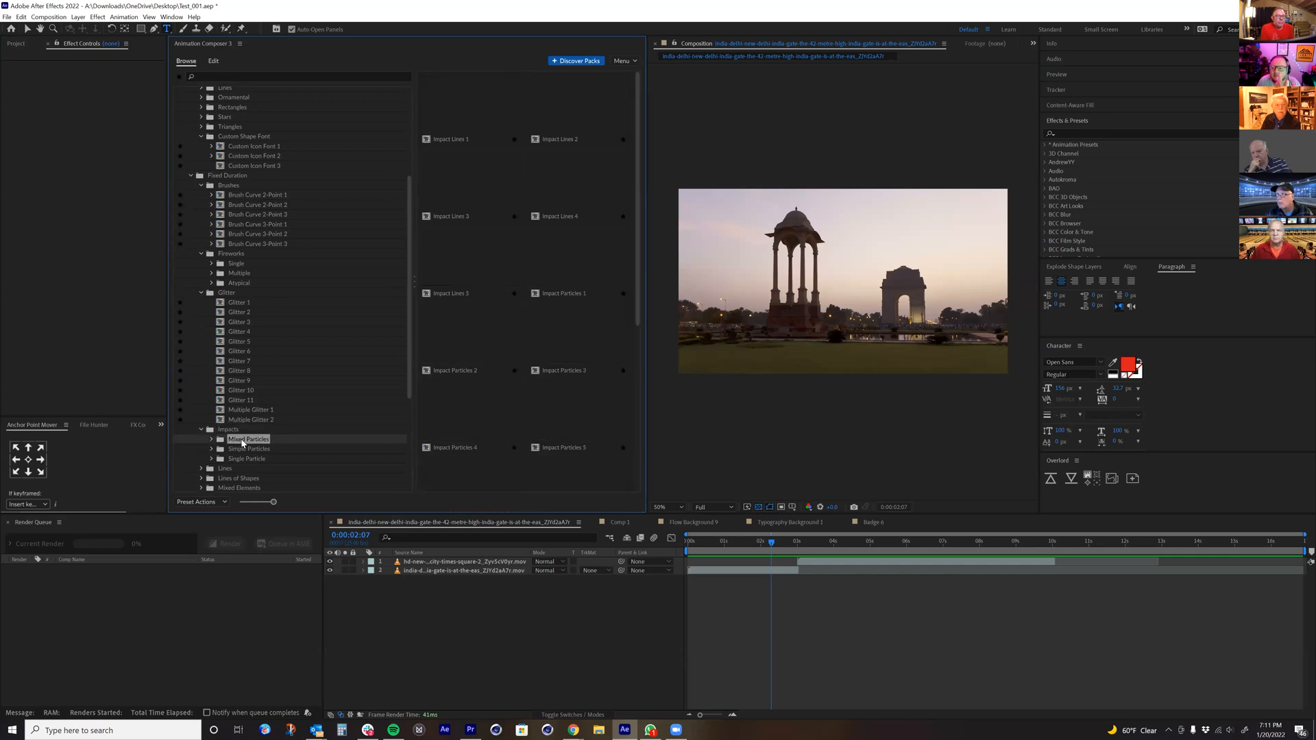
# Step: Expand the Trails folder under Fixed Duration and view its Mixed Particles and Simple Particles previews
pyautogui.scroll(-1, 245, 439)
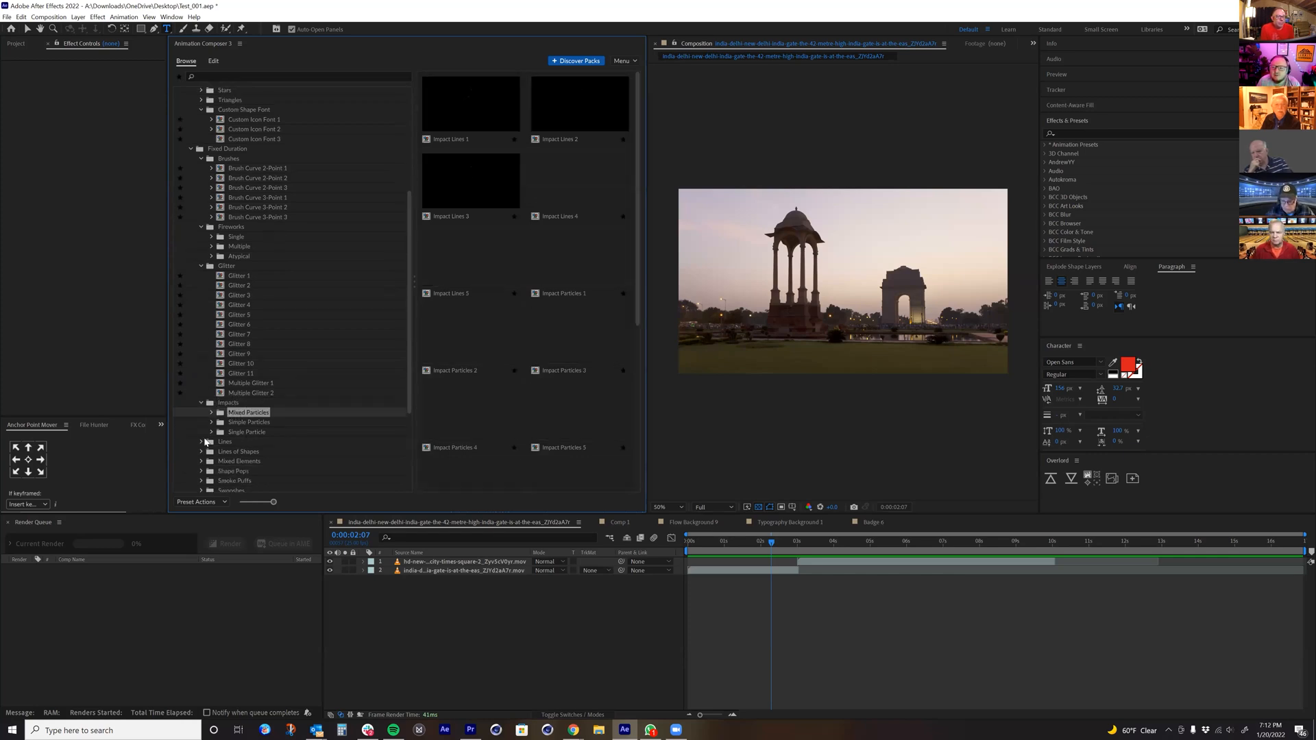
pyautogui.scroll(-1, 211, 459)
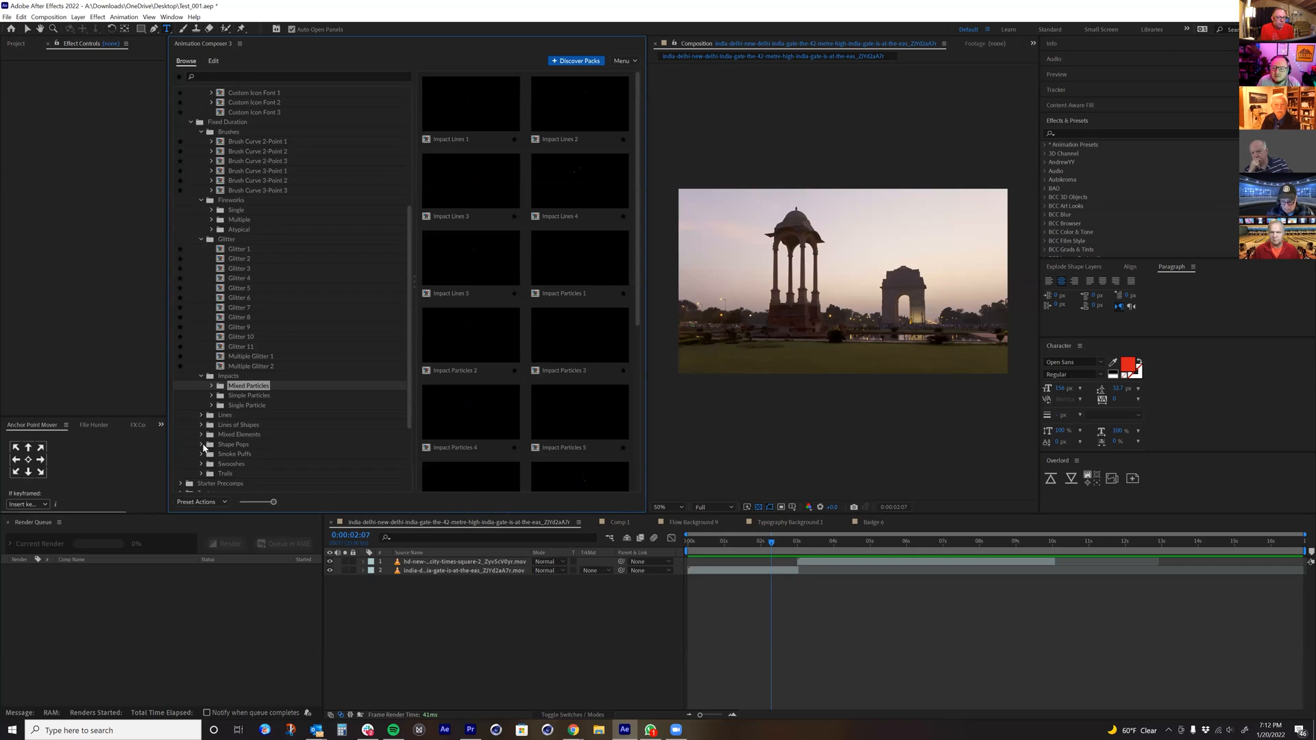
pyautogui.scroll(-1, 204, 447)
pyautogui.click(201, 447)
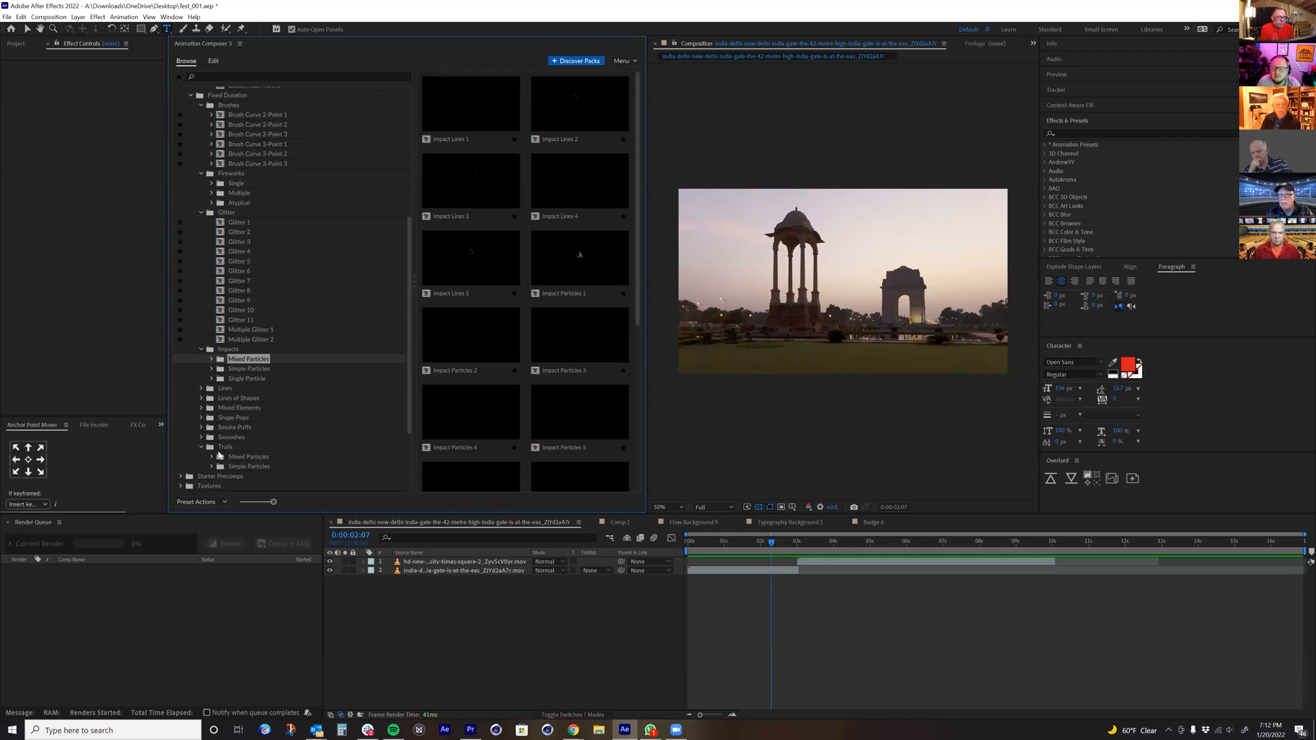
pyautogui.click(230, 457)
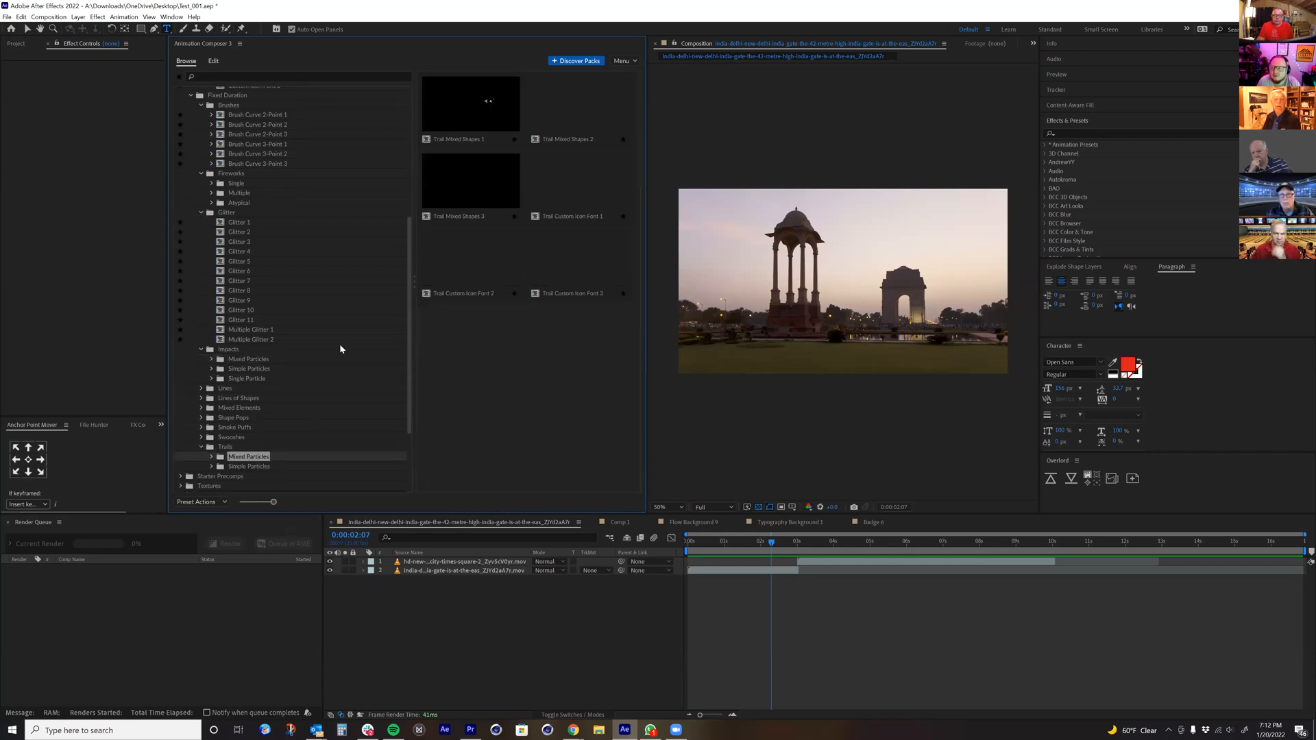
pyautogui.click(252, 467)
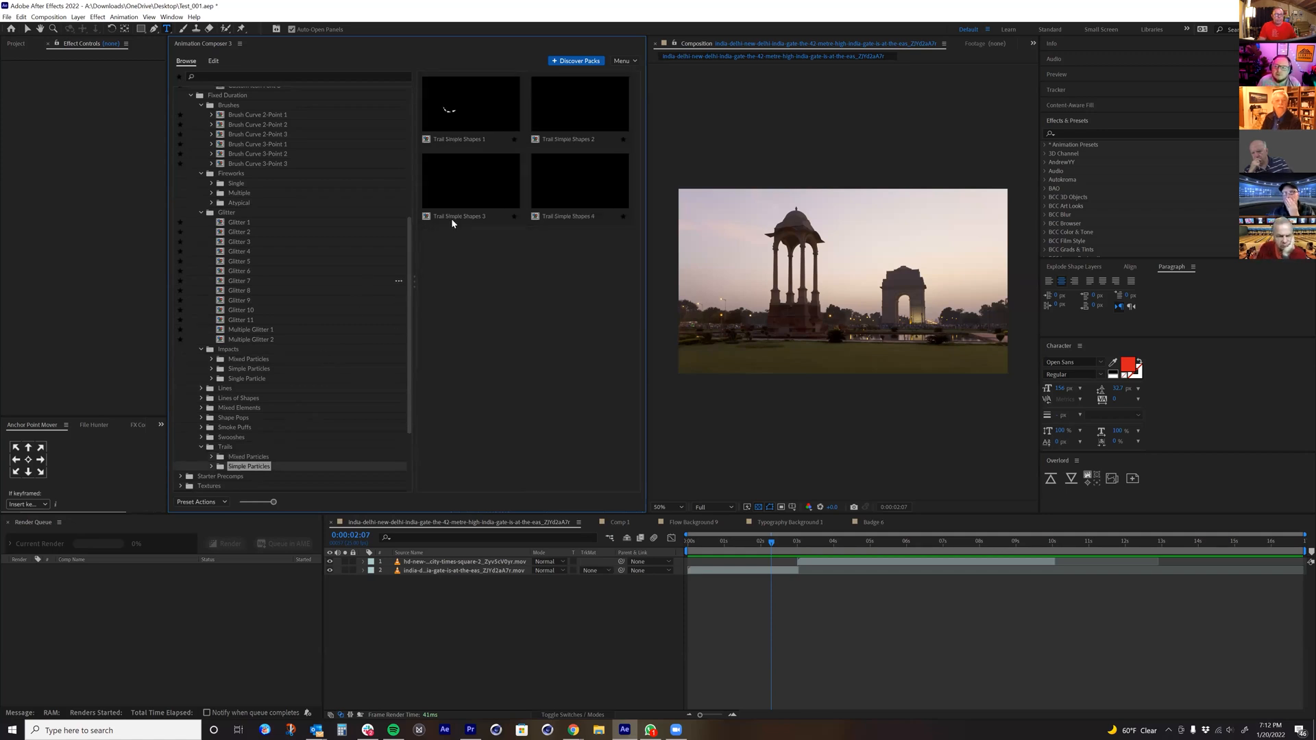
pyautogui.click(248, 457)
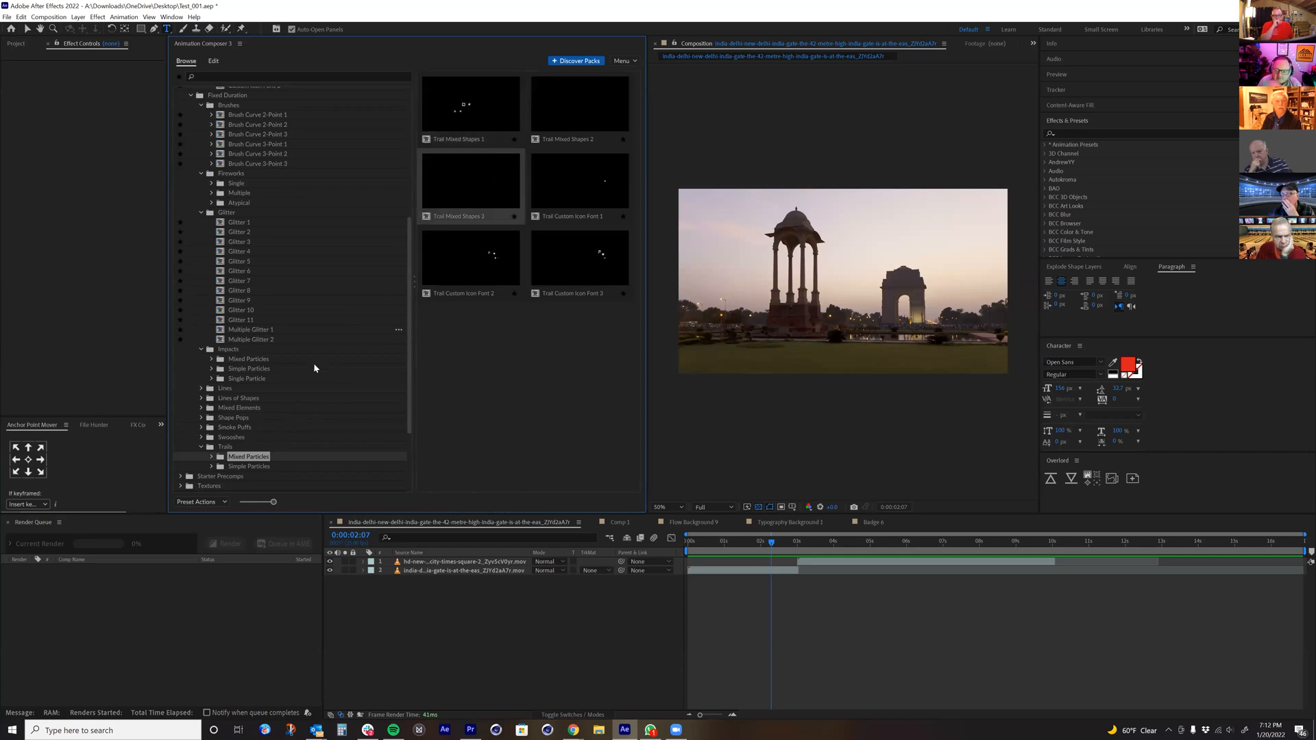
# Step: Expand the Textures folder and look through the Abstract Patterns previews
pyautogui.scroll(-1, 230, 412)
pyautogui.scroll(-1, 228, 409)
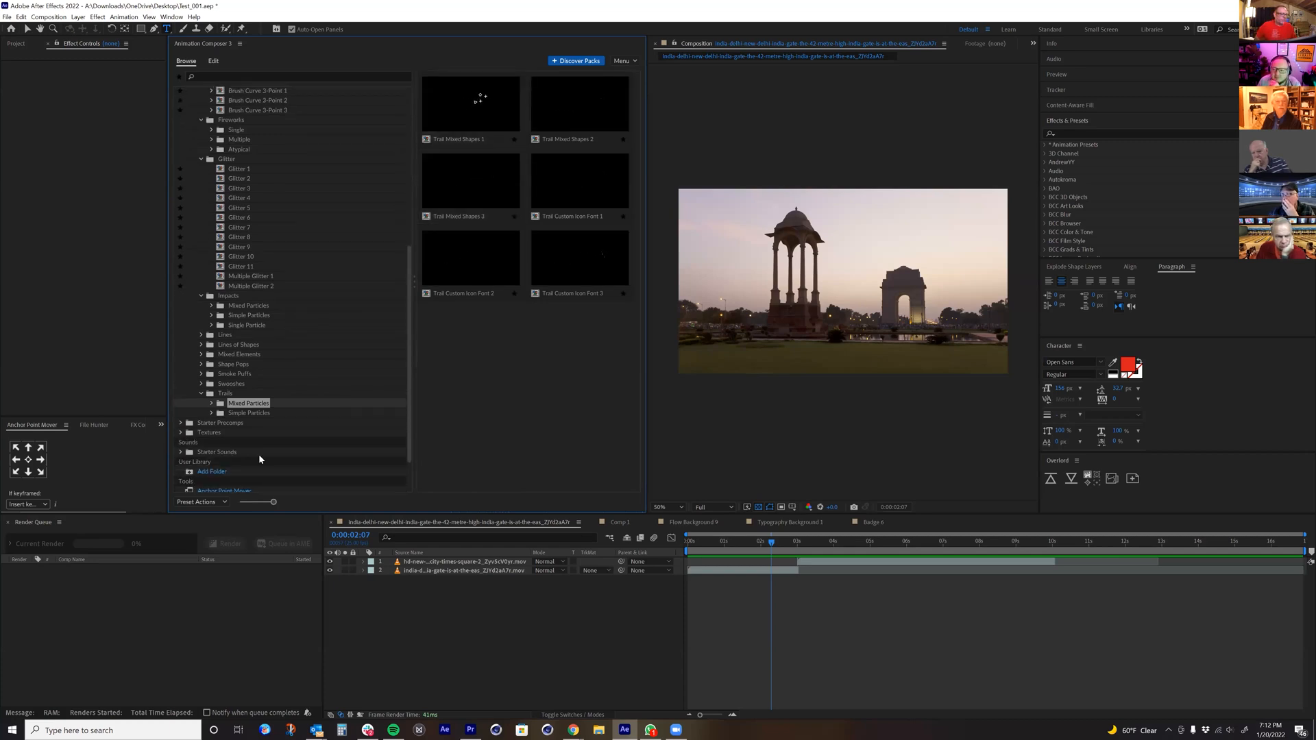
pyautogui.click(183, 433)
pyautogui.click(181, 433)
pyautogui.click(226, 442)
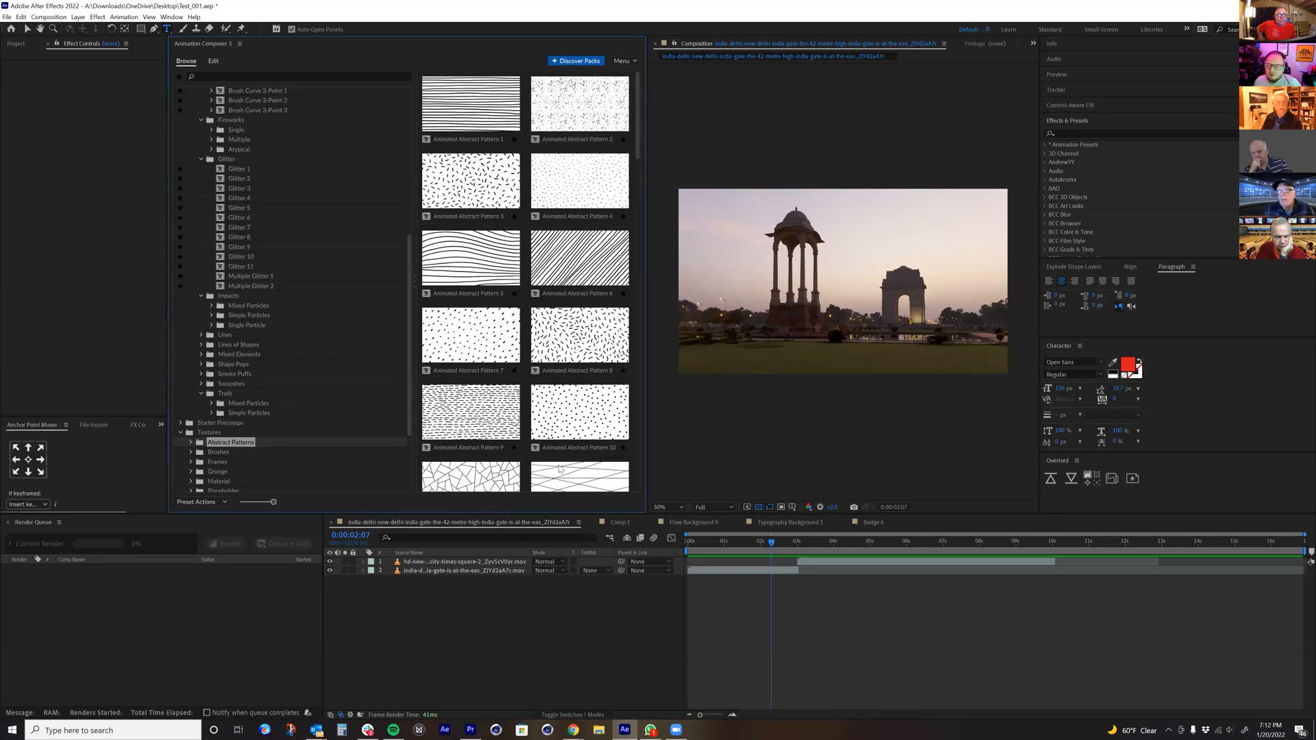
pyautogui.scroll(-1, 560, 469)
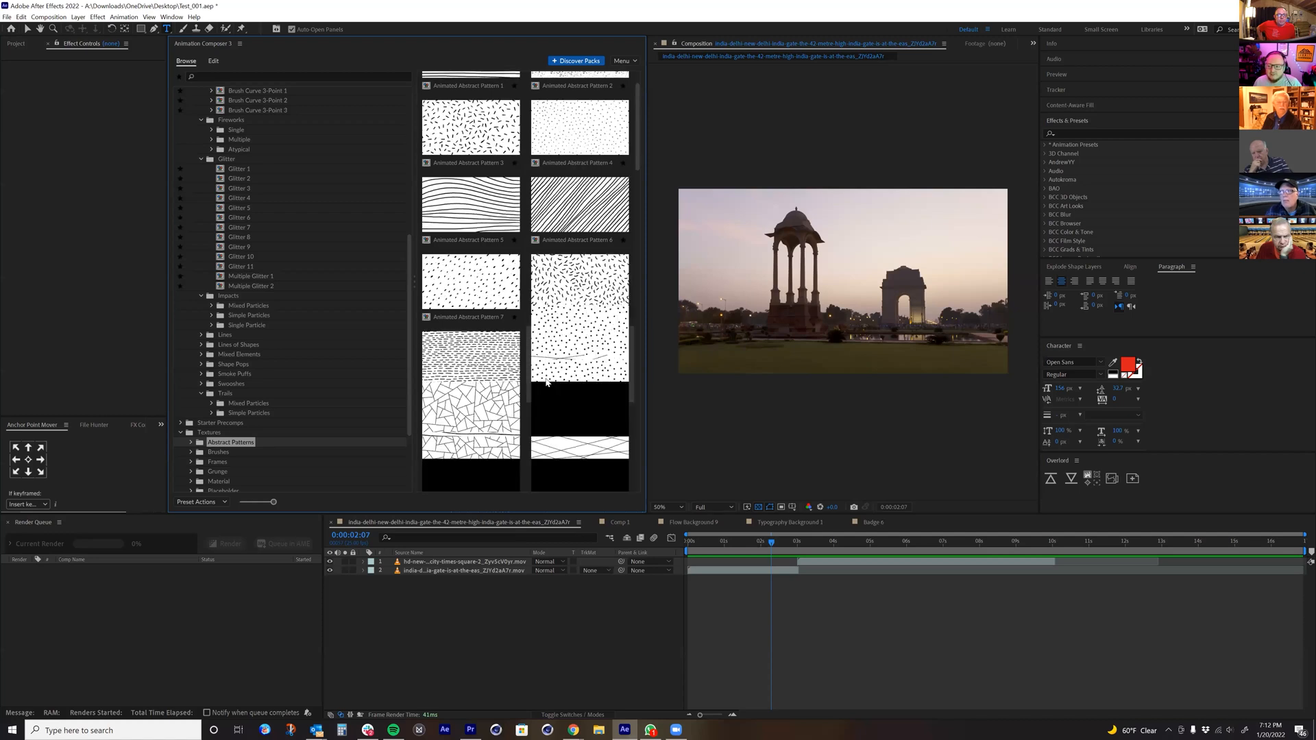
pyautogui.scroll(-2, 546, 383)
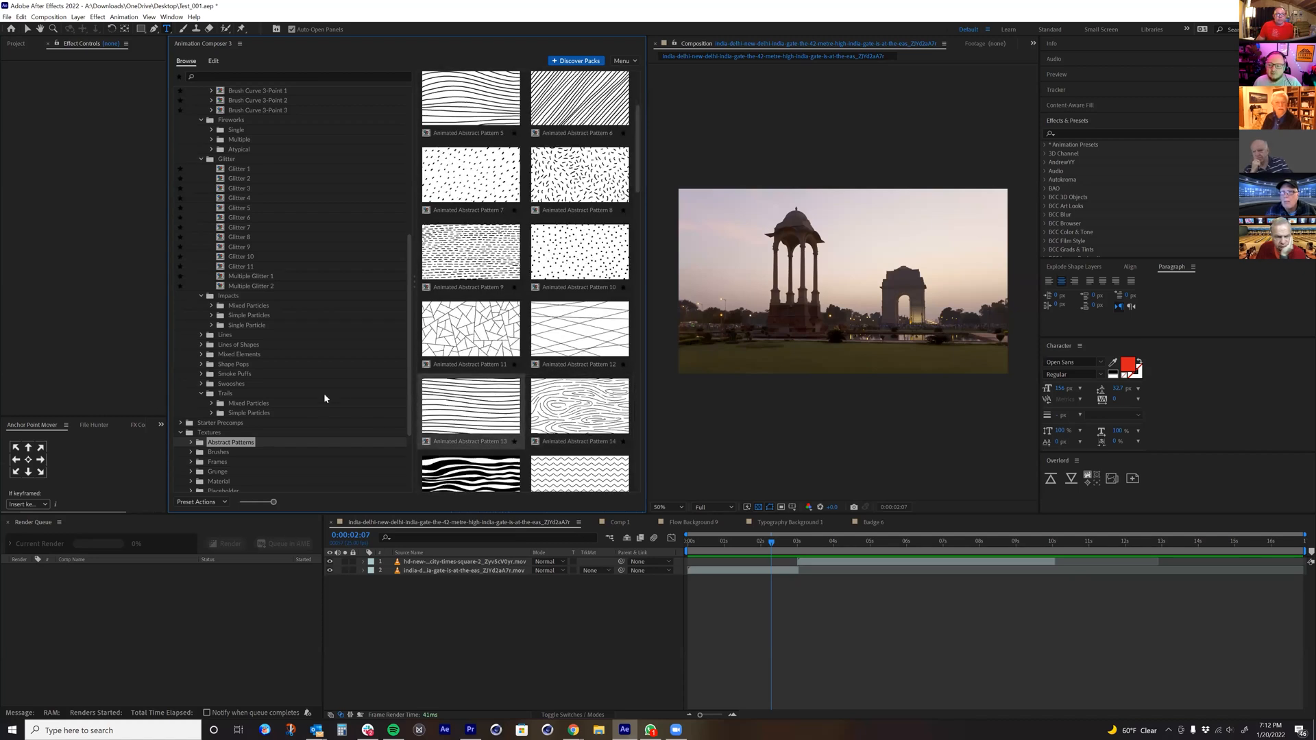
# Step: Expand the Brushes textures, view the Animated brush previews, and preview Static Brush 1 and Static Brush 3
pyautogui.scroll(-1, 319, 400)
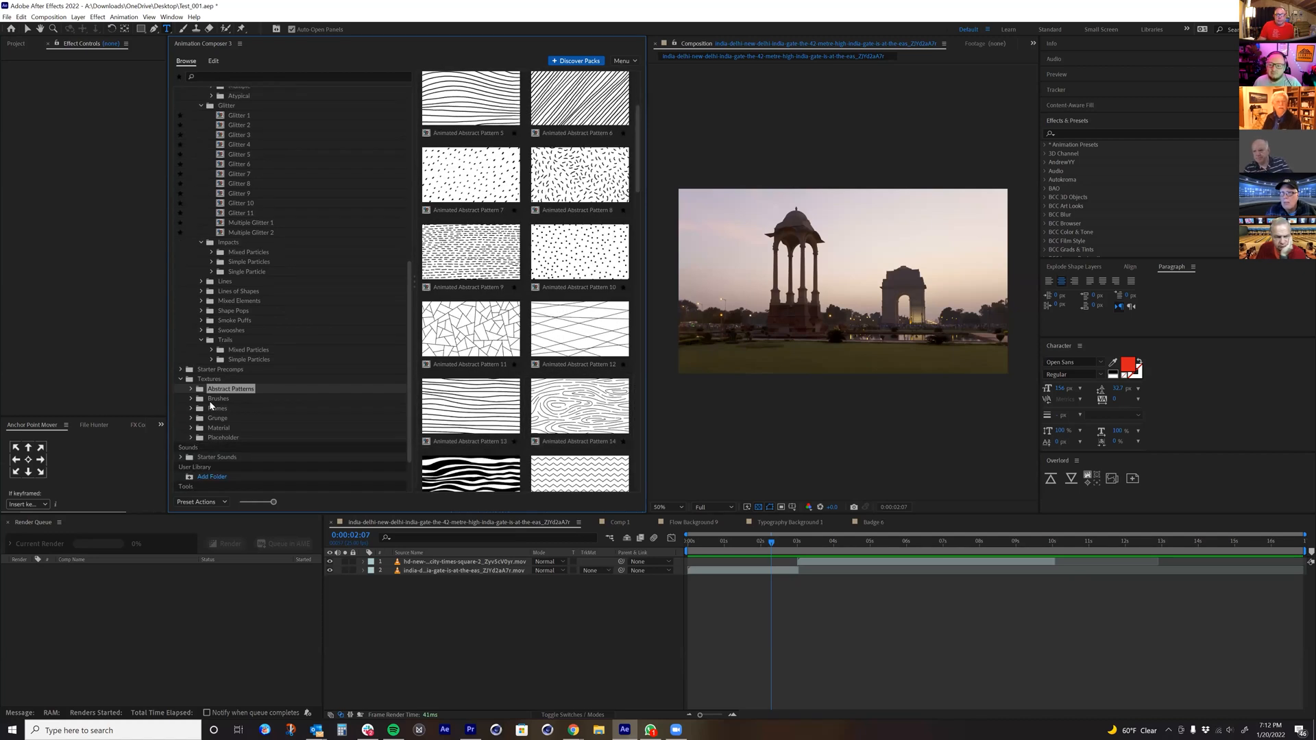
pyautogui.doubleClick(218, 398)
pyautogui.click(230, 408)
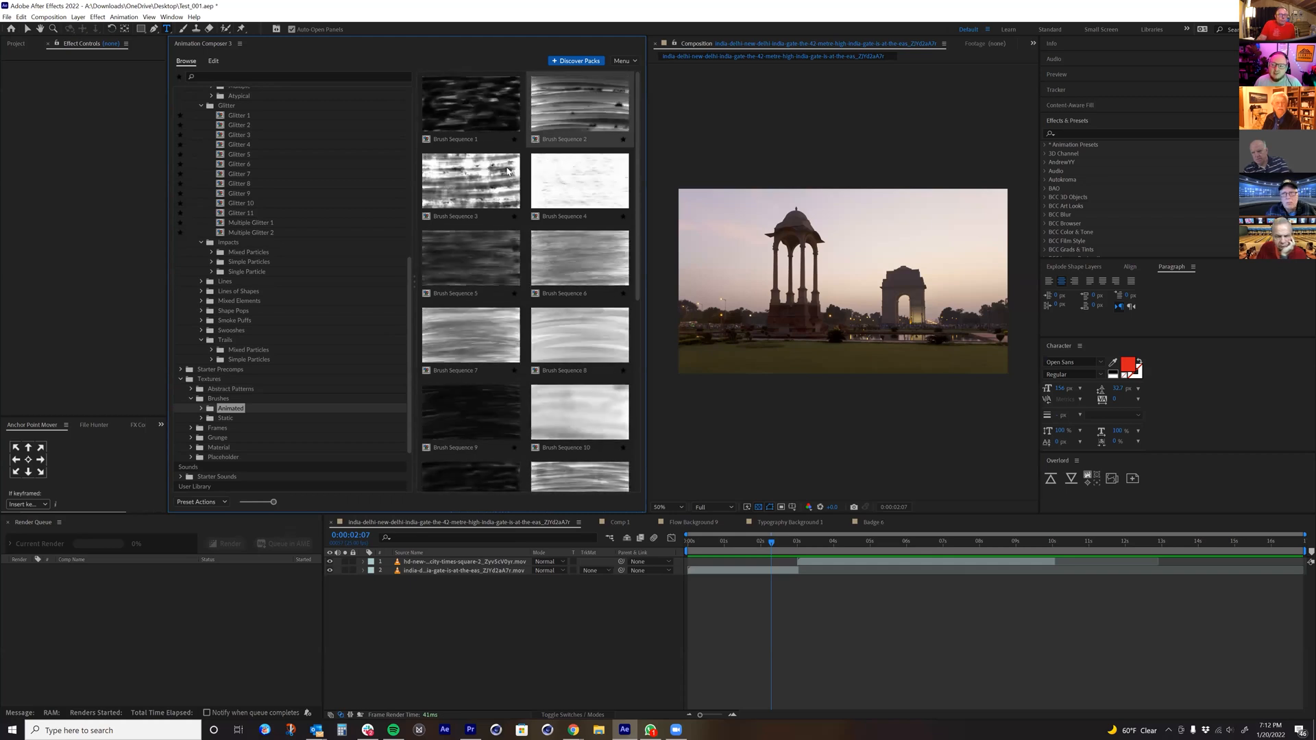
pyautogui.click(207, 418)
pyautogui.click(239, 429)
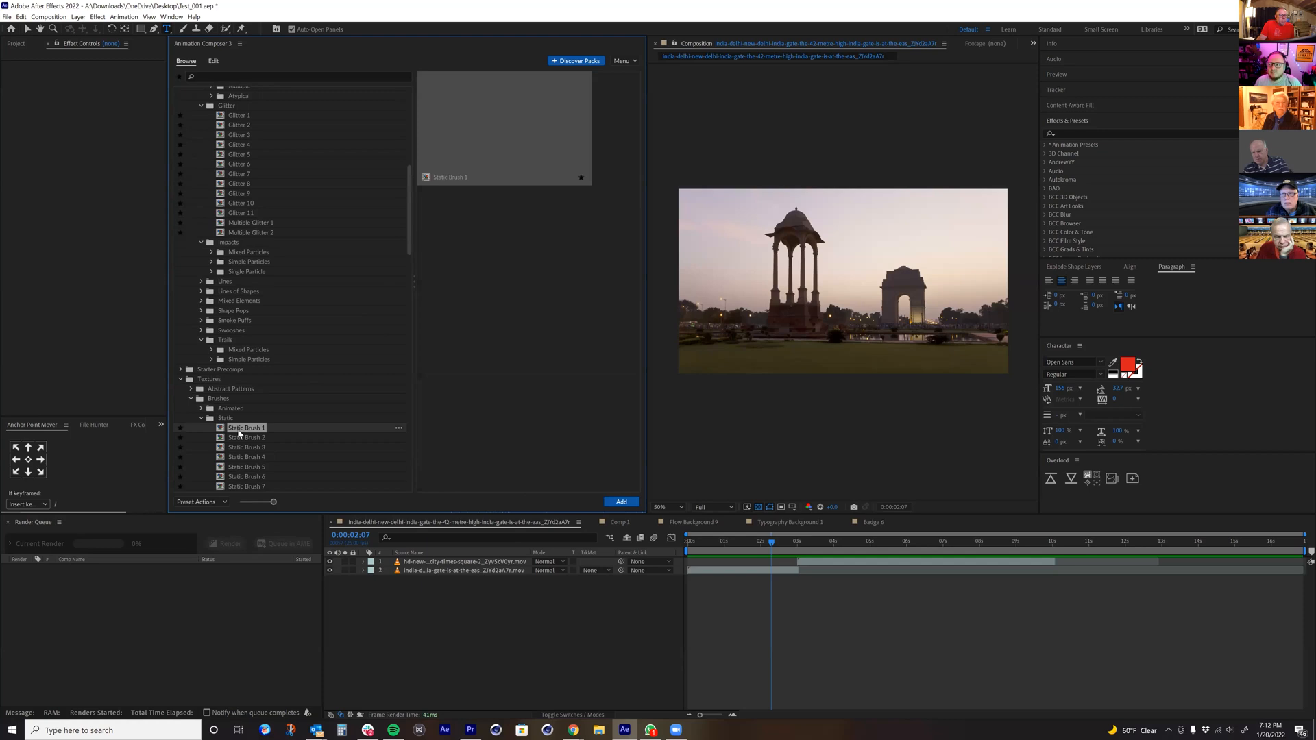
pyautogui.click(246, 447)
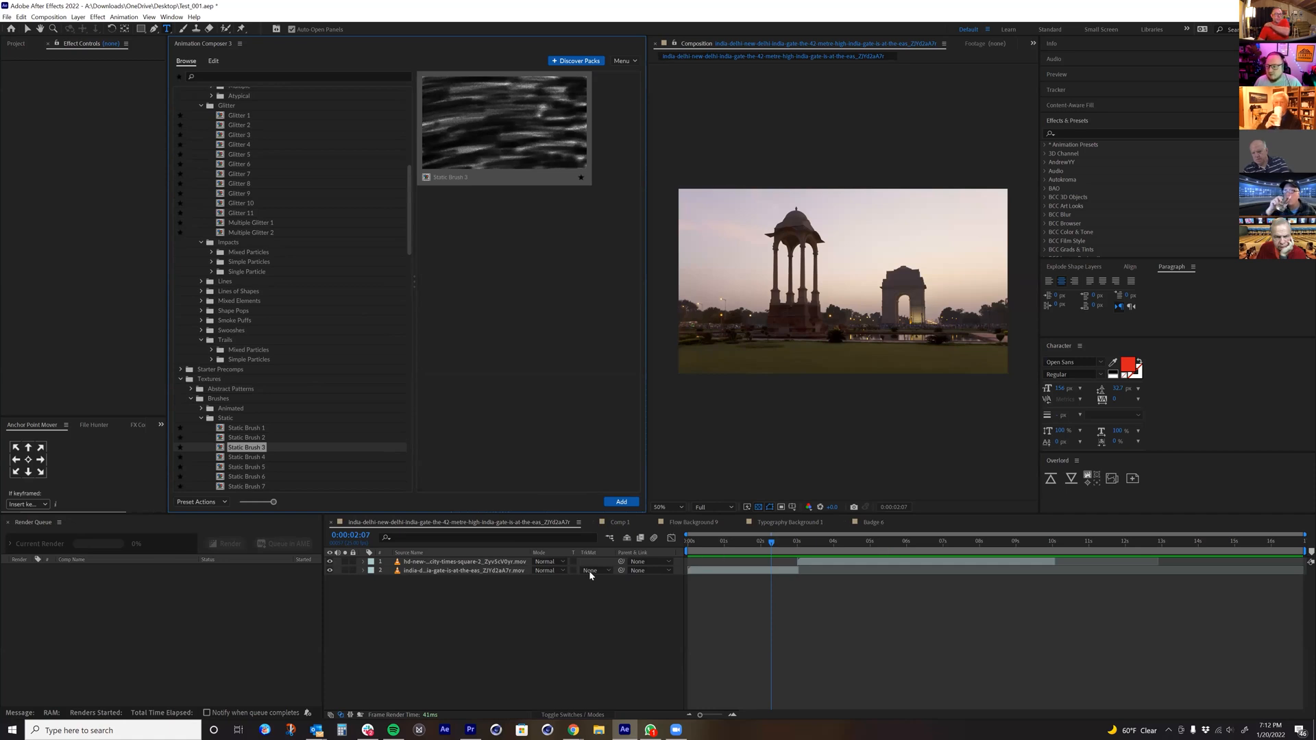
# Step: Switch to the Flow Background 9 composition and add the animated texture Brush Sequence 1 to it
pyautogui.click(791, 523)
pyautogui.click(708, 523)
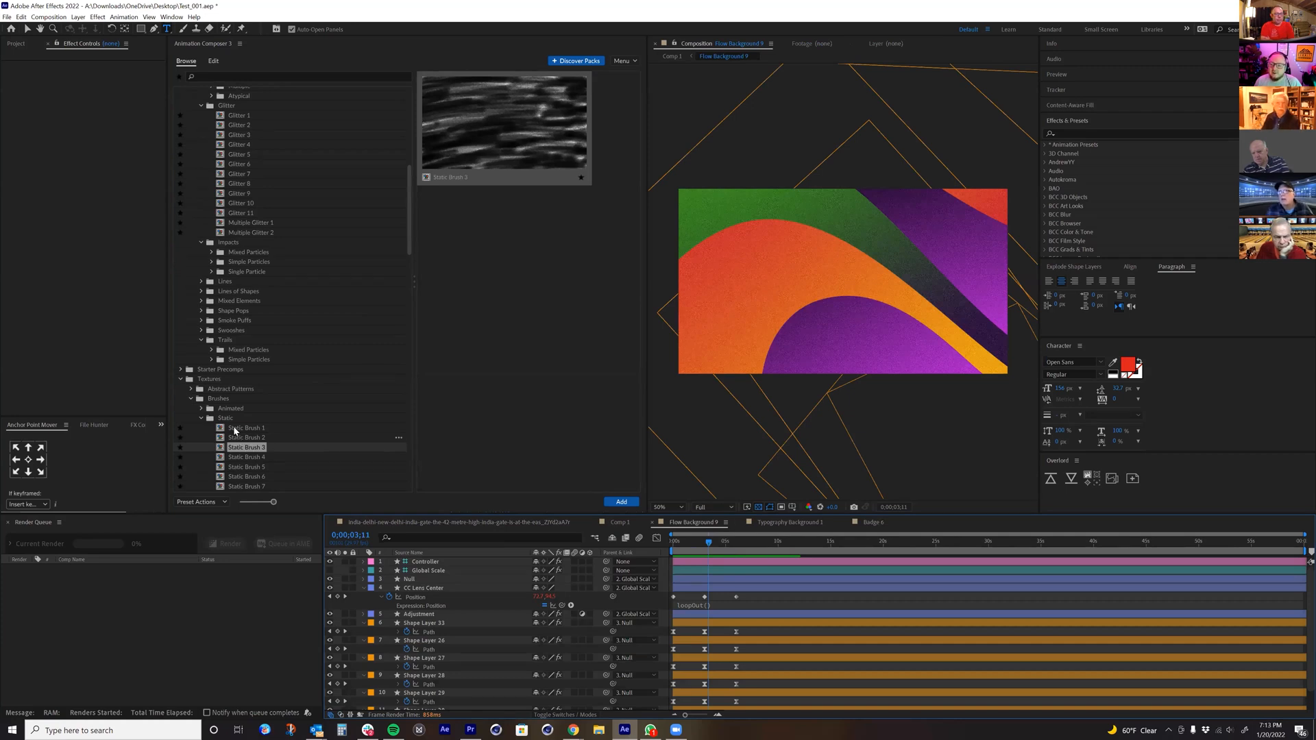
pyautogui.click(202, 409)
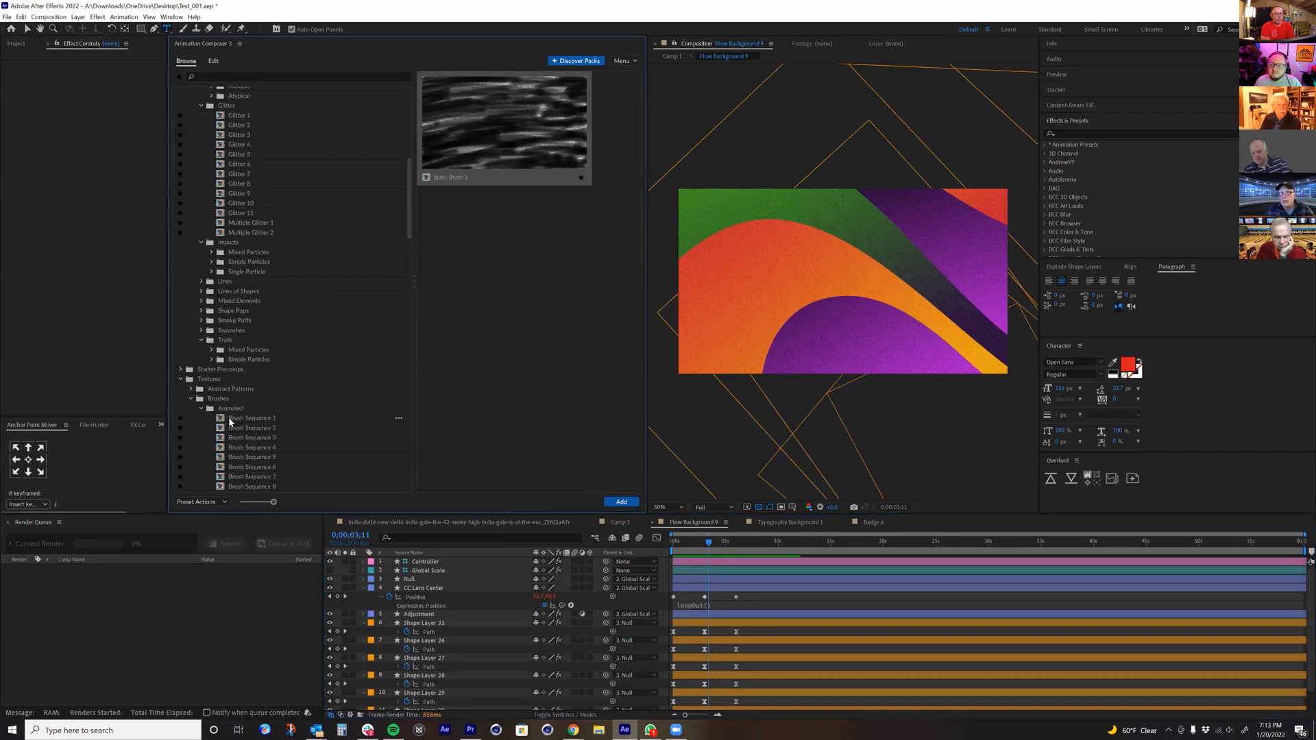
pyautogui.doubleClick(230, 422)
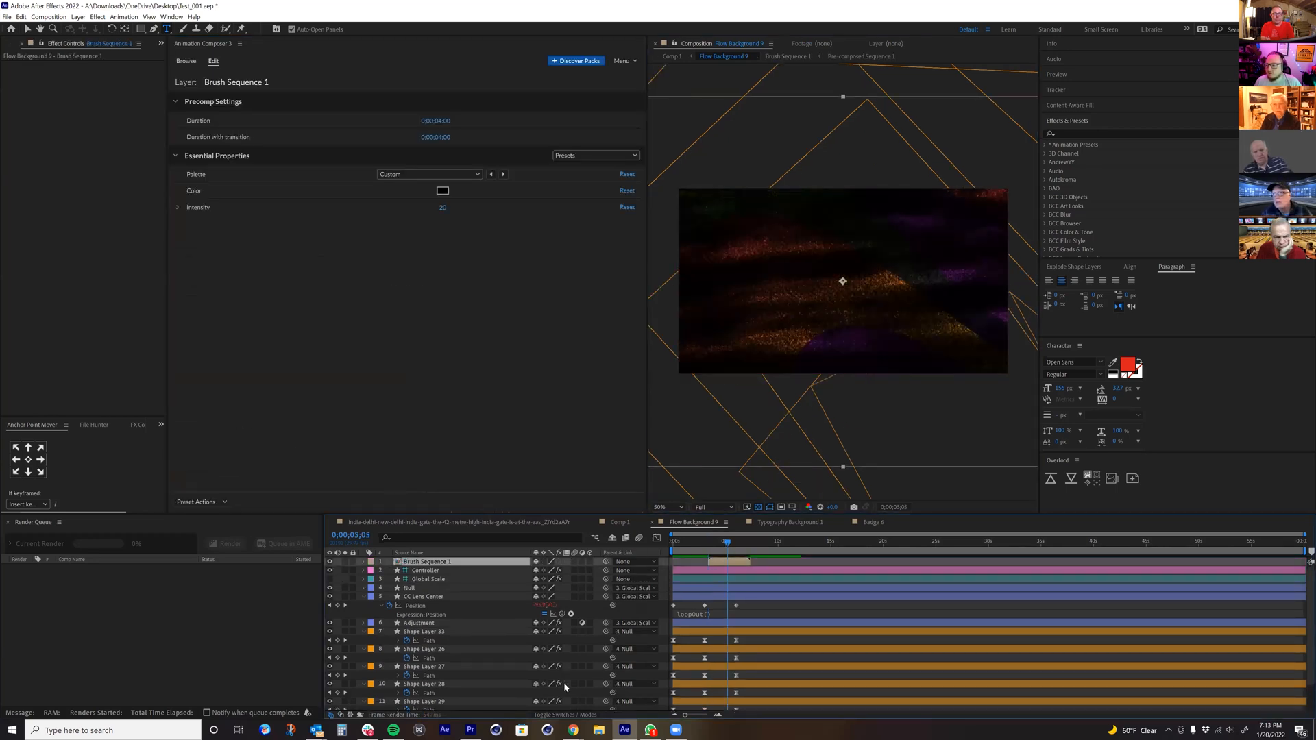
# Step: Show the layer blending modes and try Add and Multiply on the Brush Sequence 1 layer
pyautogui.click(556, 715)
pyautogui.click(546, 566)
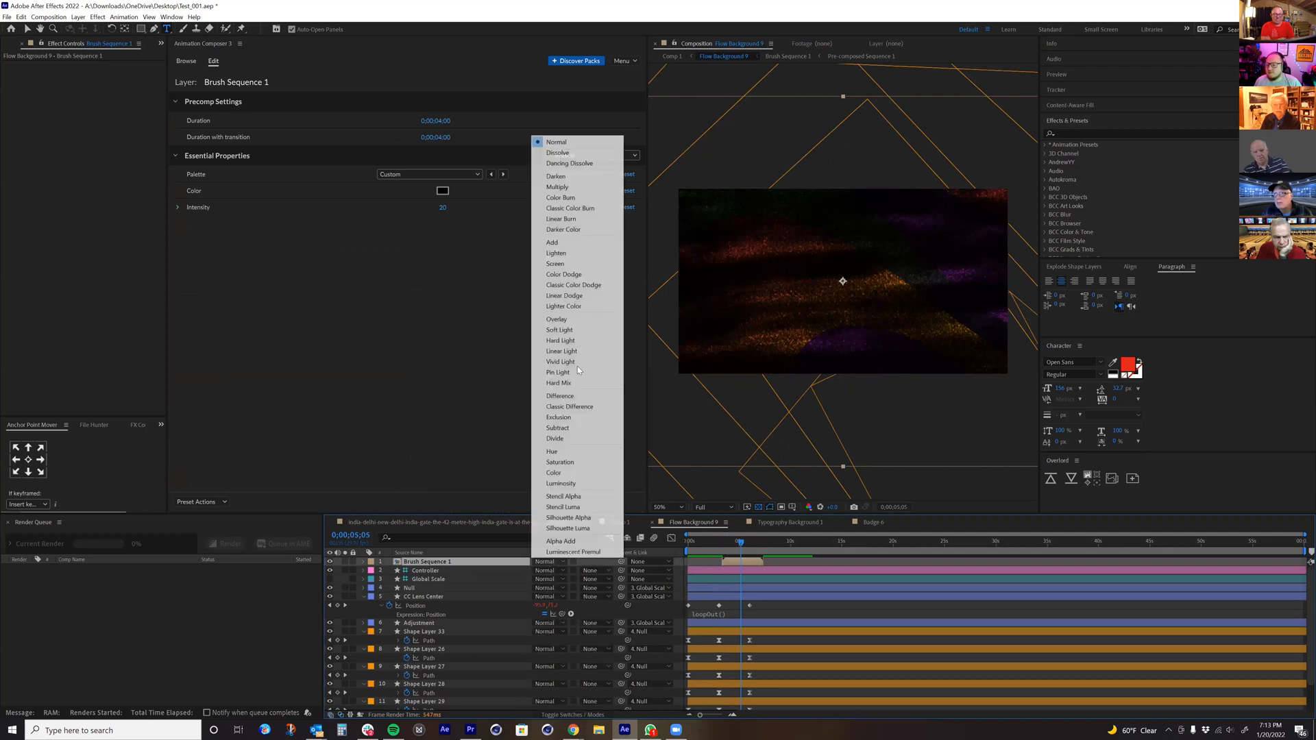
pyautogui.click(563, 248)
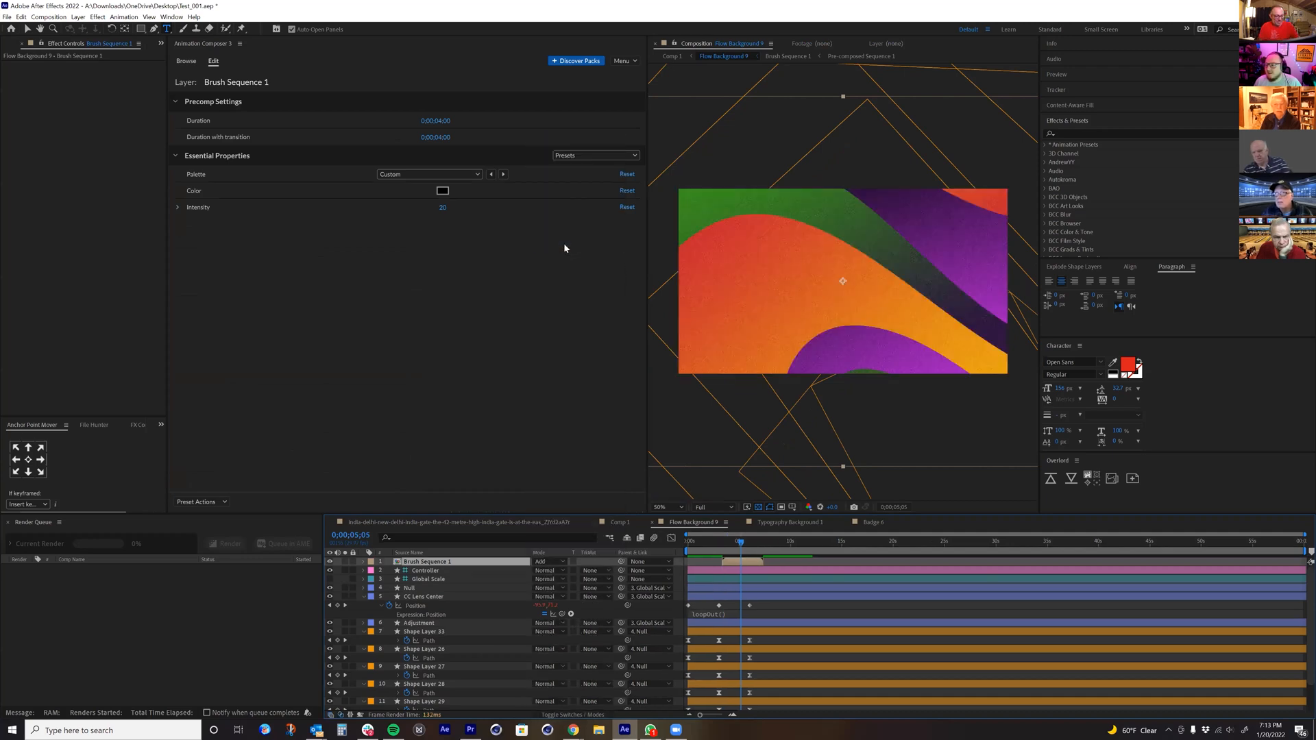
pyautogui.click(545, 562)
pyautogui.click(562, 188)
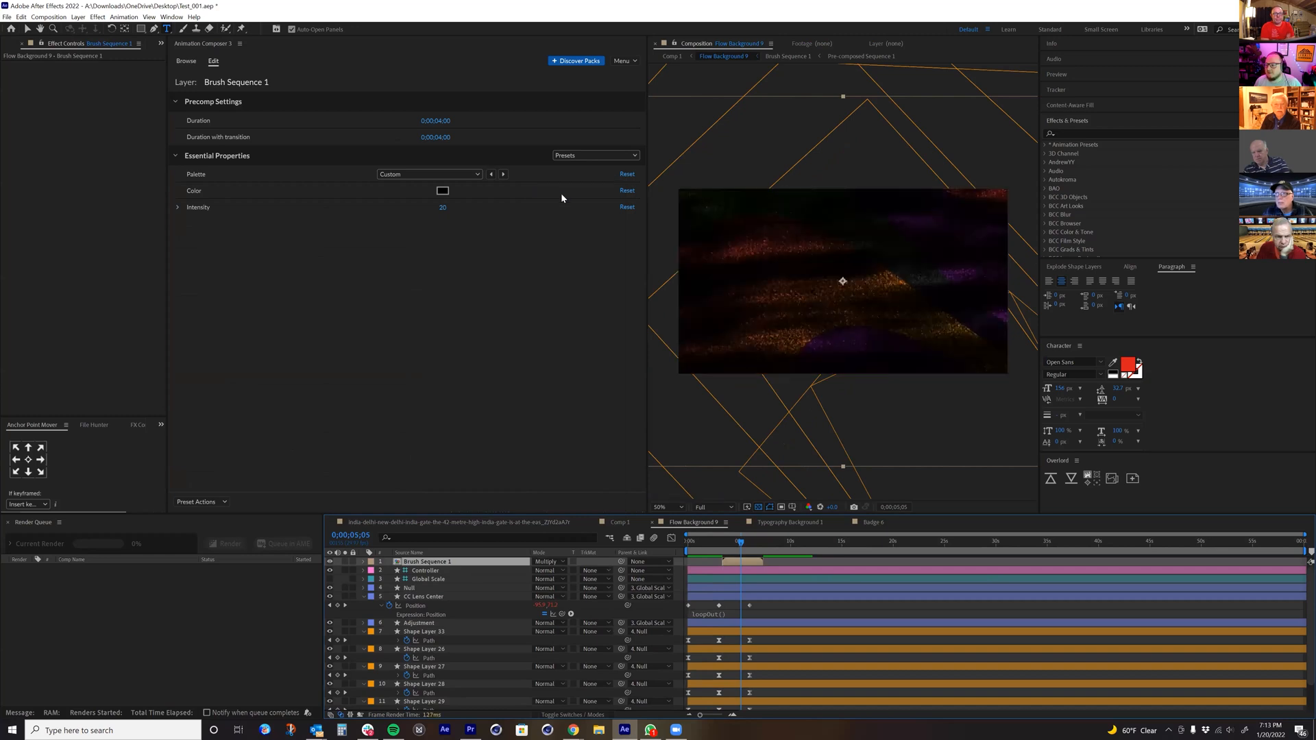
# Step: Reveal the Brush Sequence 1 layer's opacity, adjust it and set the blending mode to Overlay
pyautogui.press('t')
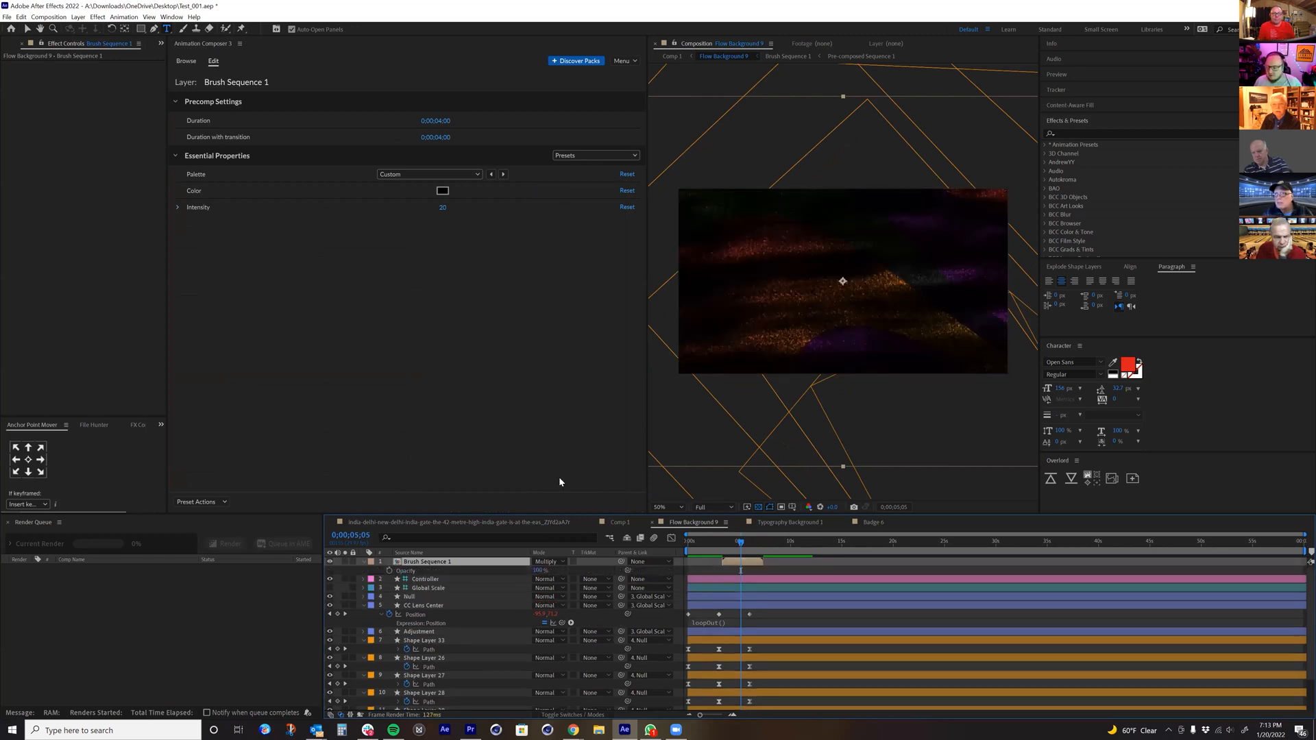
pyautogui.moveTo(537, 570); pyautogui.dragTo(548, 537)
pyautogui.click(548, 561)
pyautogui.click(558, 321)
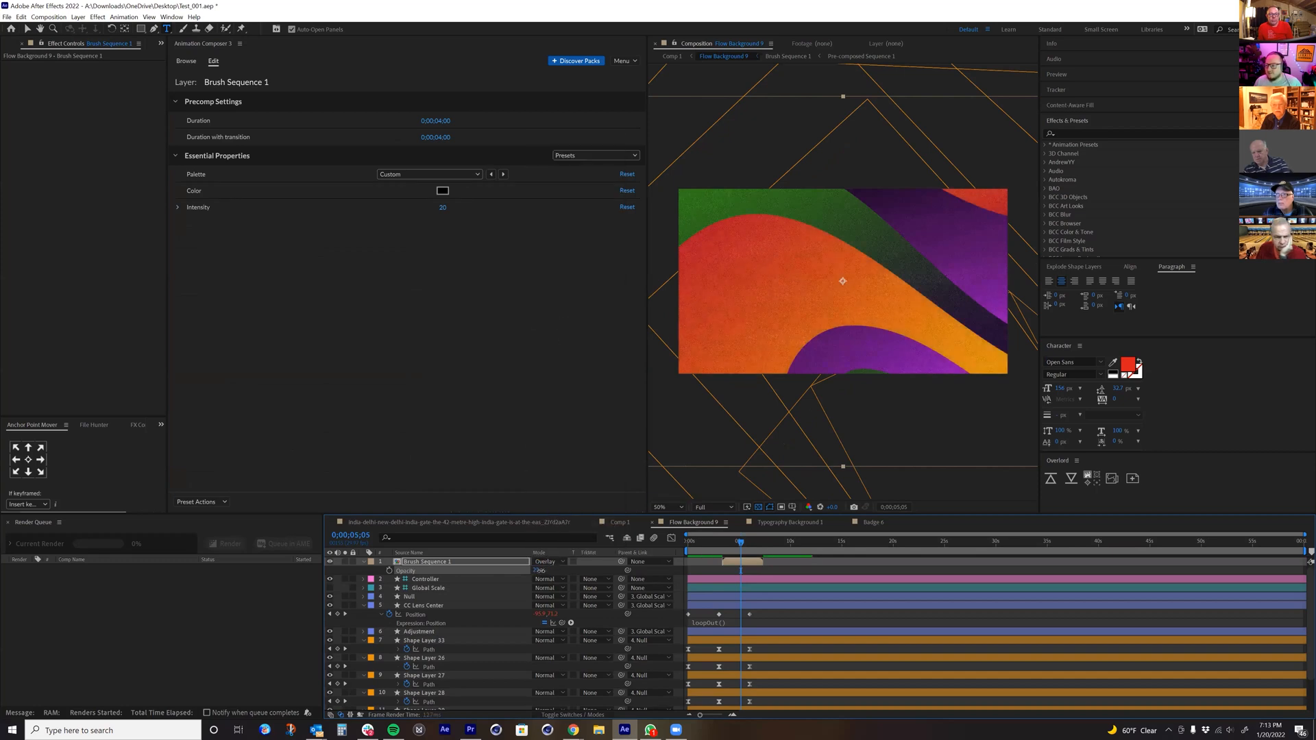
pyautogui.moveTo(541, 571); pyautogui.dragTo(551, 570)
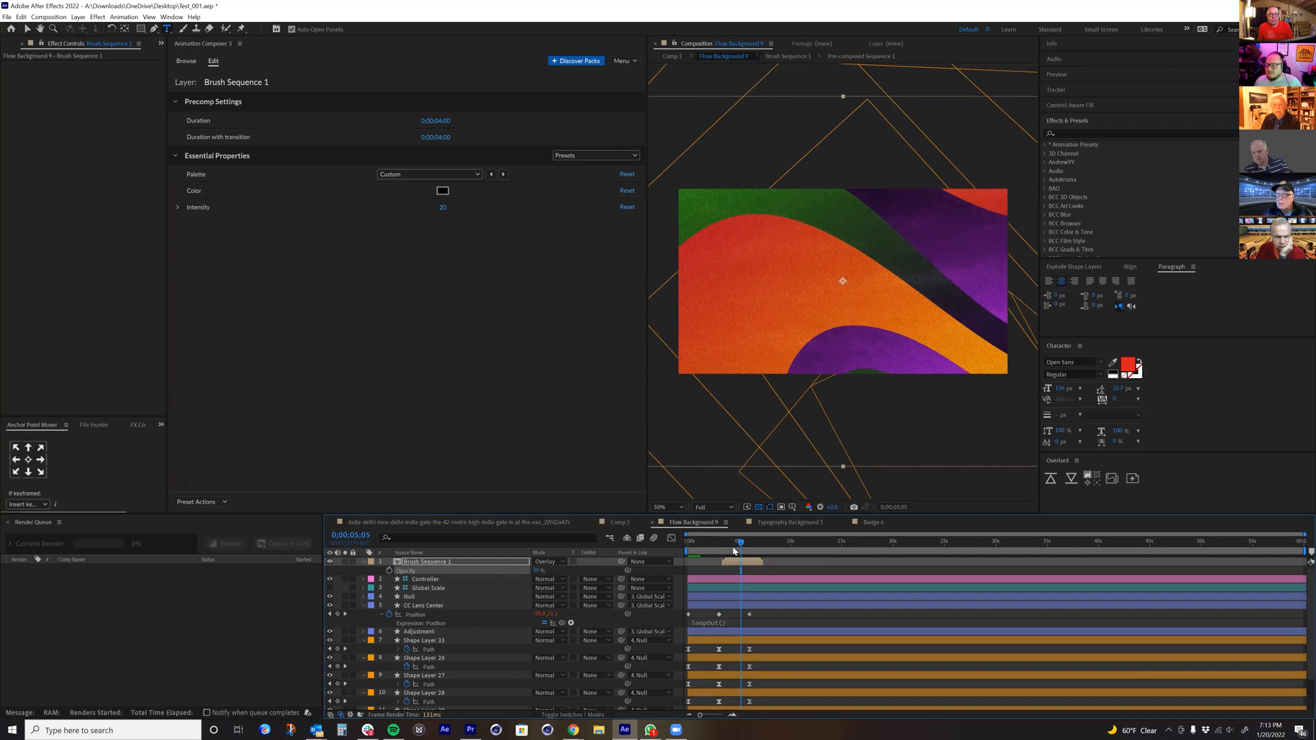
# Step: Raise the Overlay brush layer's opacity and check the texture between about 0:00:04:12 and 0:00:06:02
pyautogui.click(733, 550)
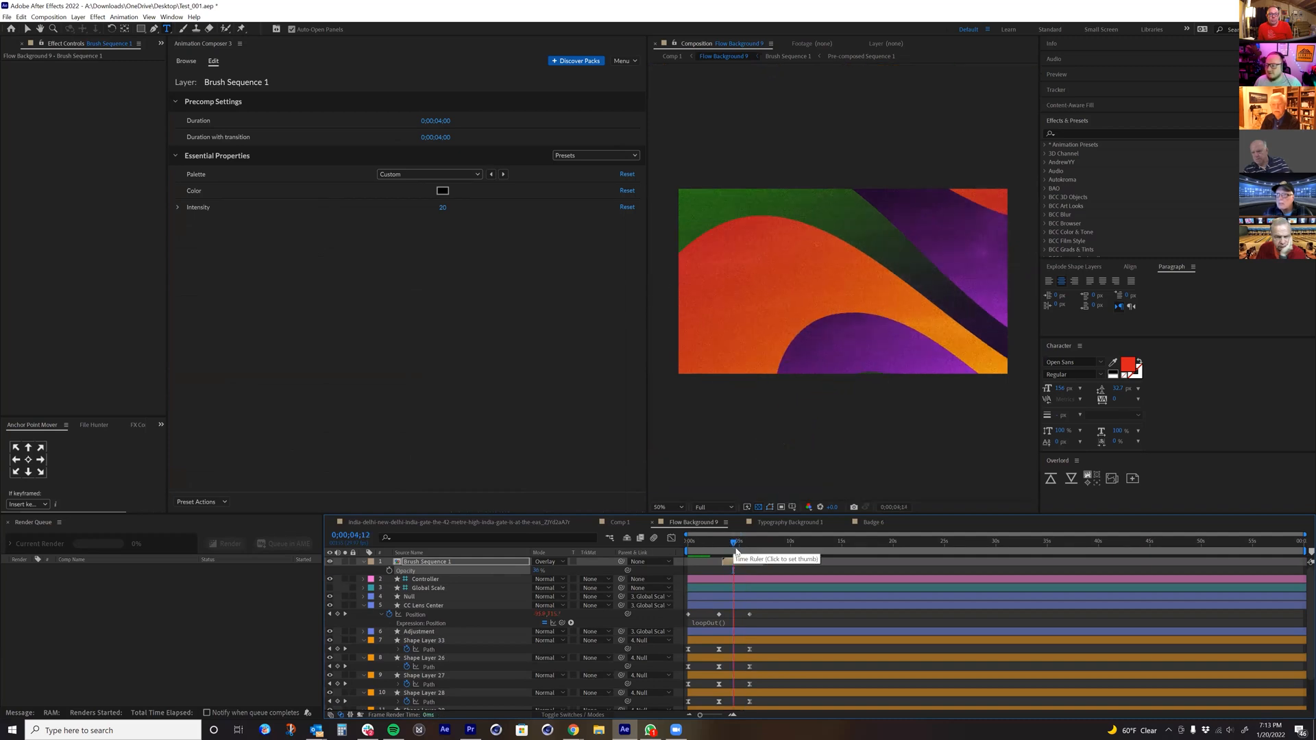
pyautogui.moveTo(536, 576); pyautogui.dragTo(562, 574)
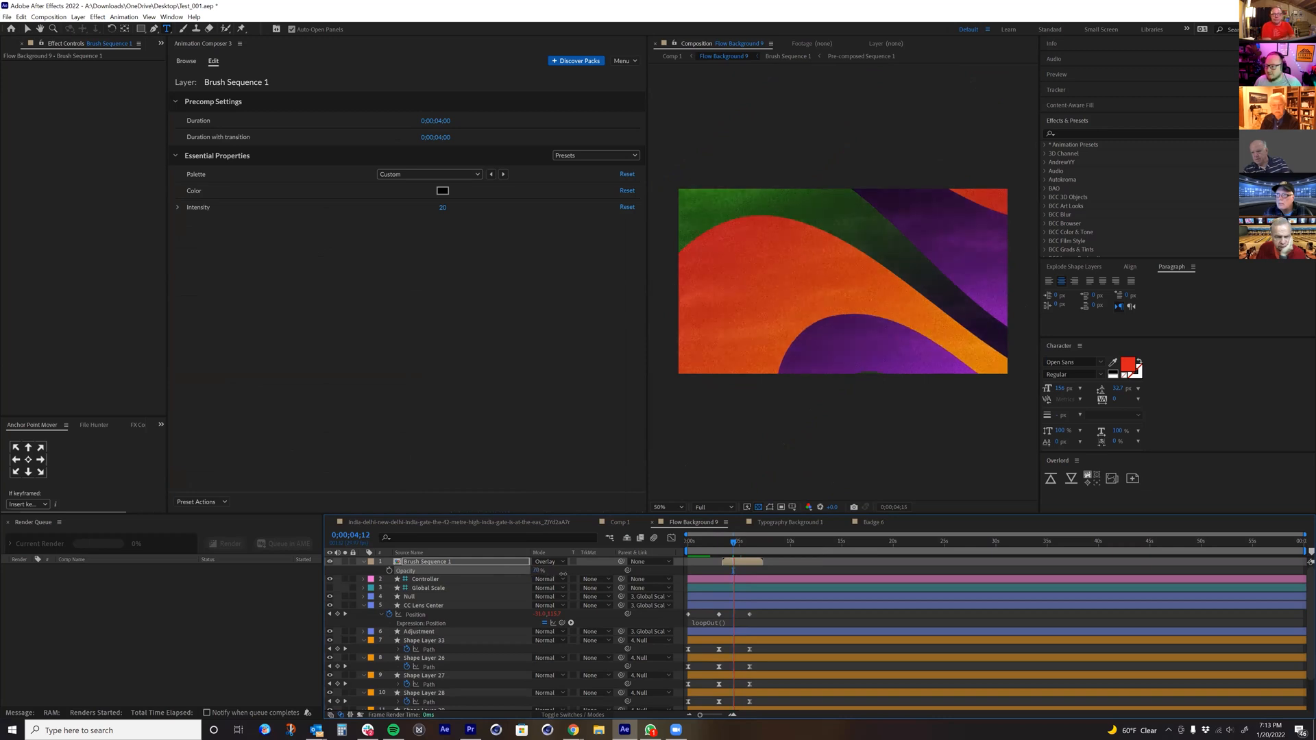
pyautogui.moveTo(745, 546); pyautogui.dragTo(752, 549)
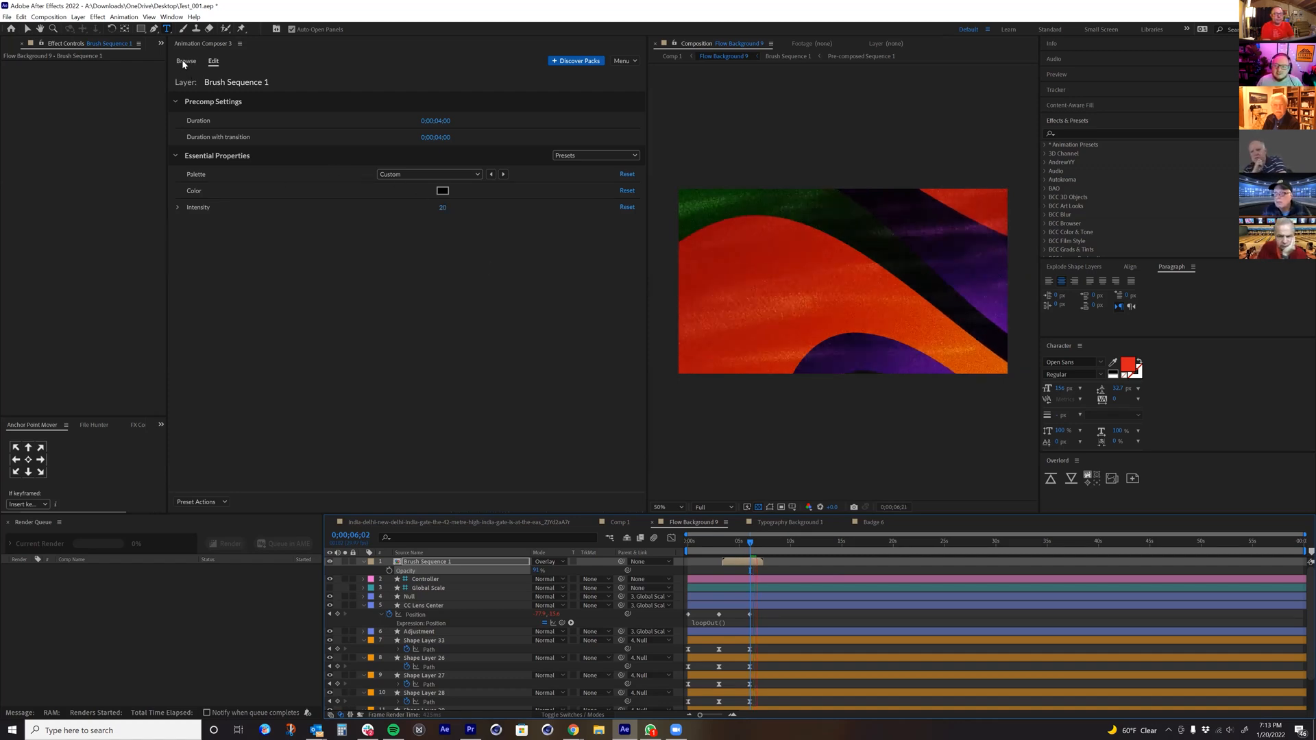
# Step: Set the Brush Sequence 1 color to white and its blending mode to Add
pyautogui.click(444, 191)
pyautogui.click(395, 322)
pyautogui.click(548, 561)
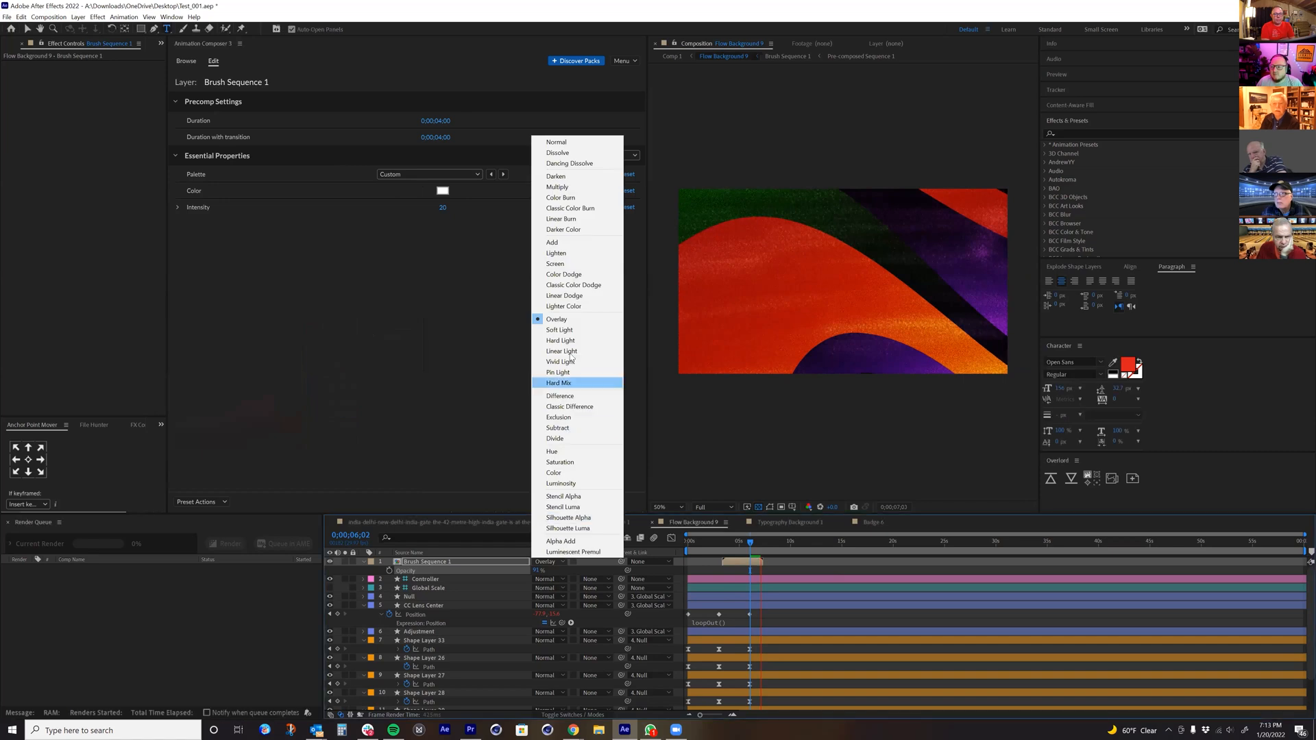
pyautogui.click(547, 244)
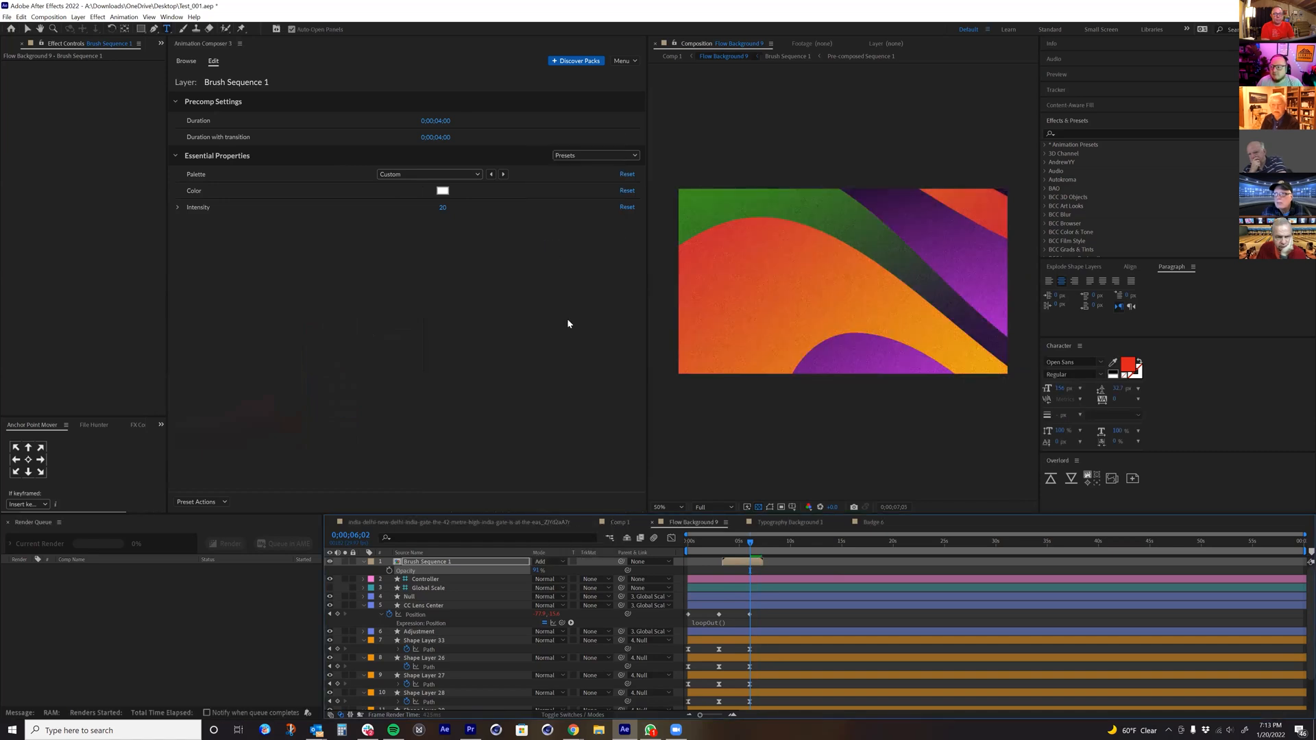
# Step: Set the Brush Sequence 1 layer's opacity to 63% and check the result at about 0:00:04:11
pyautogui.moveTo(538, 570); pyautogui.dragTo(537, 571)
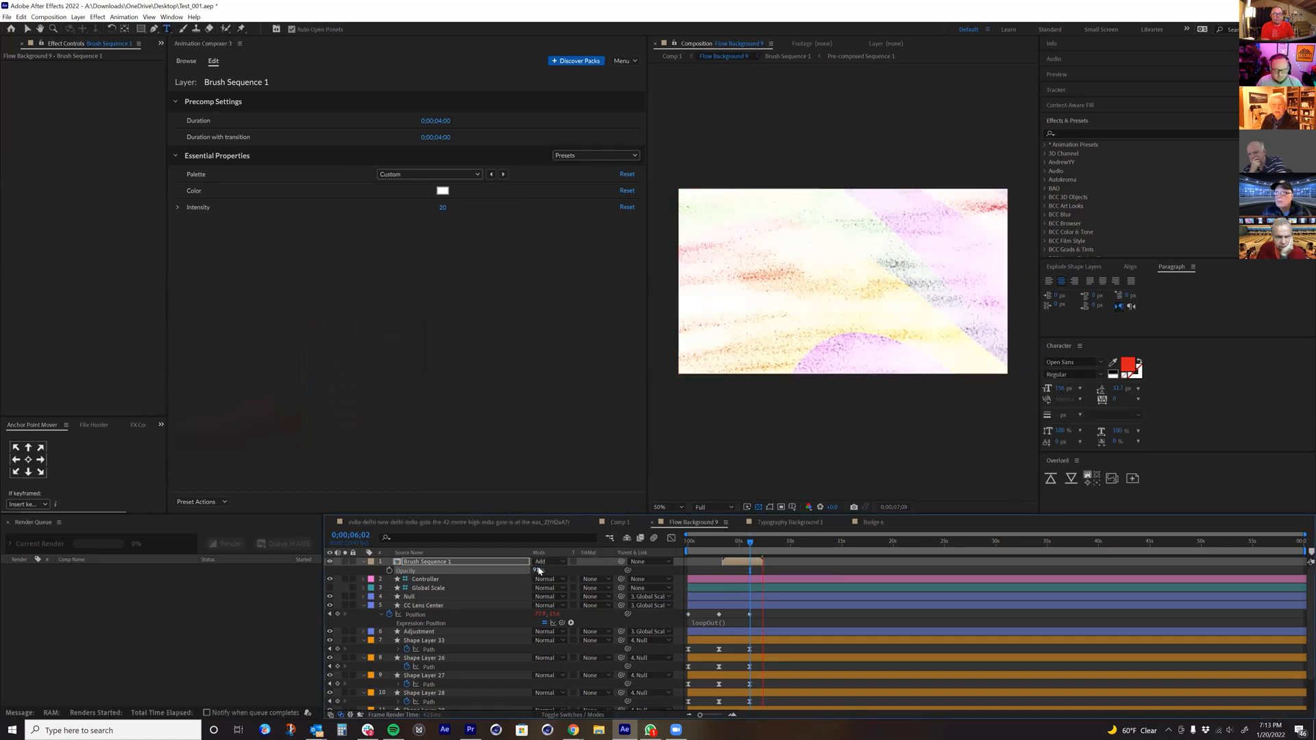
pyautogui.press('t')
pyautogui.press('t')
pyautogui.click(539, 570)
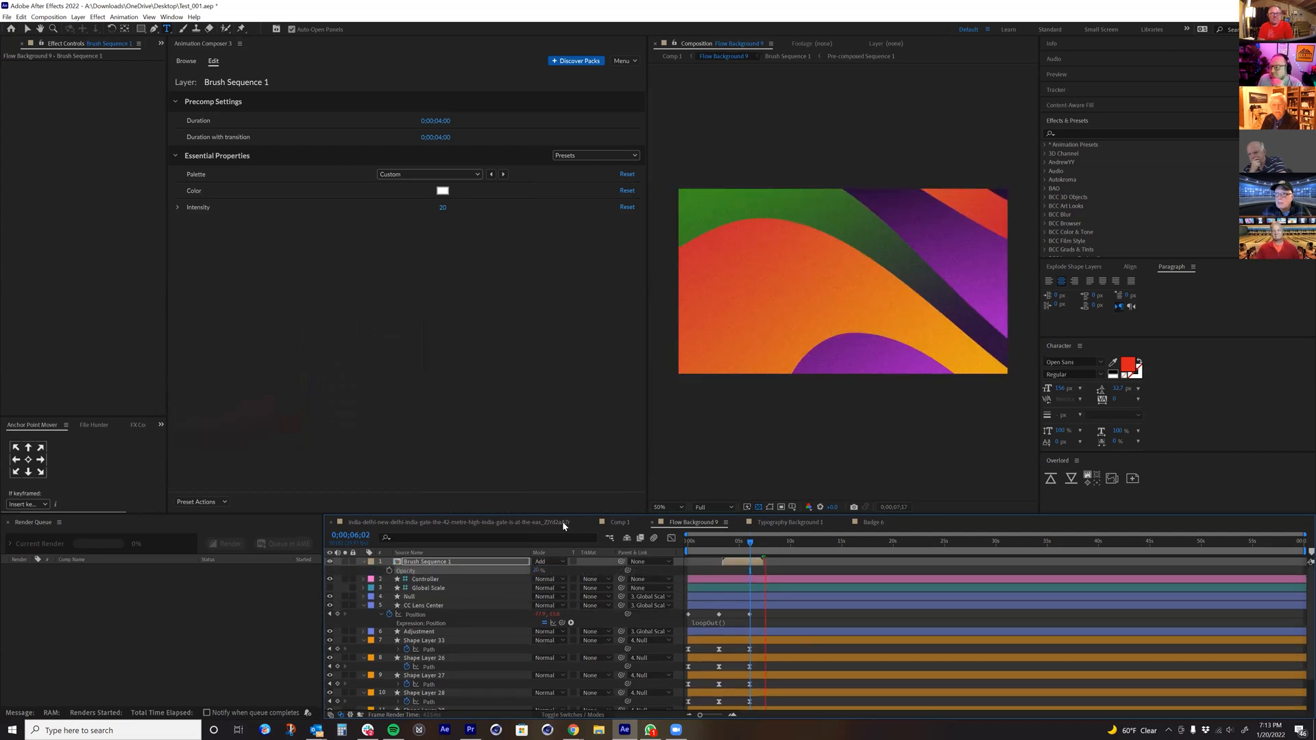
pyautogui.write('63')
pyautogui.press('Return')
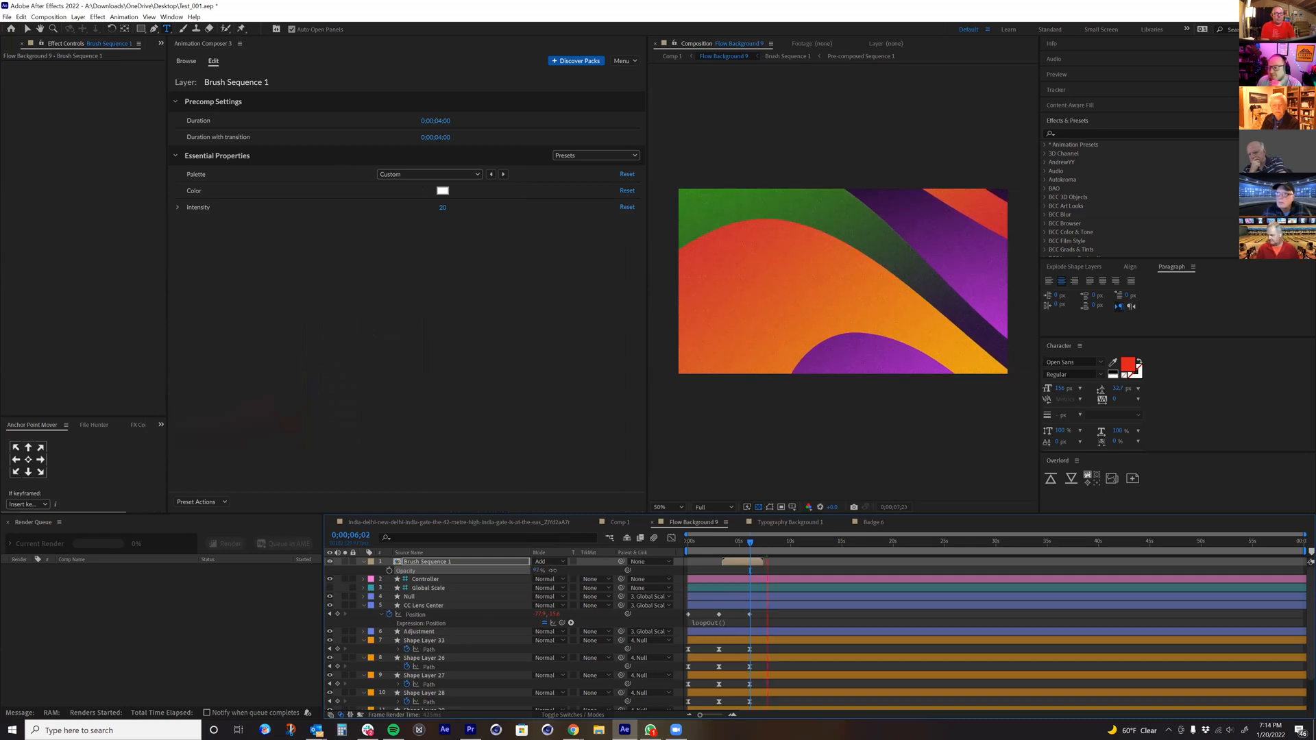
pyautogui.click(733, 545)
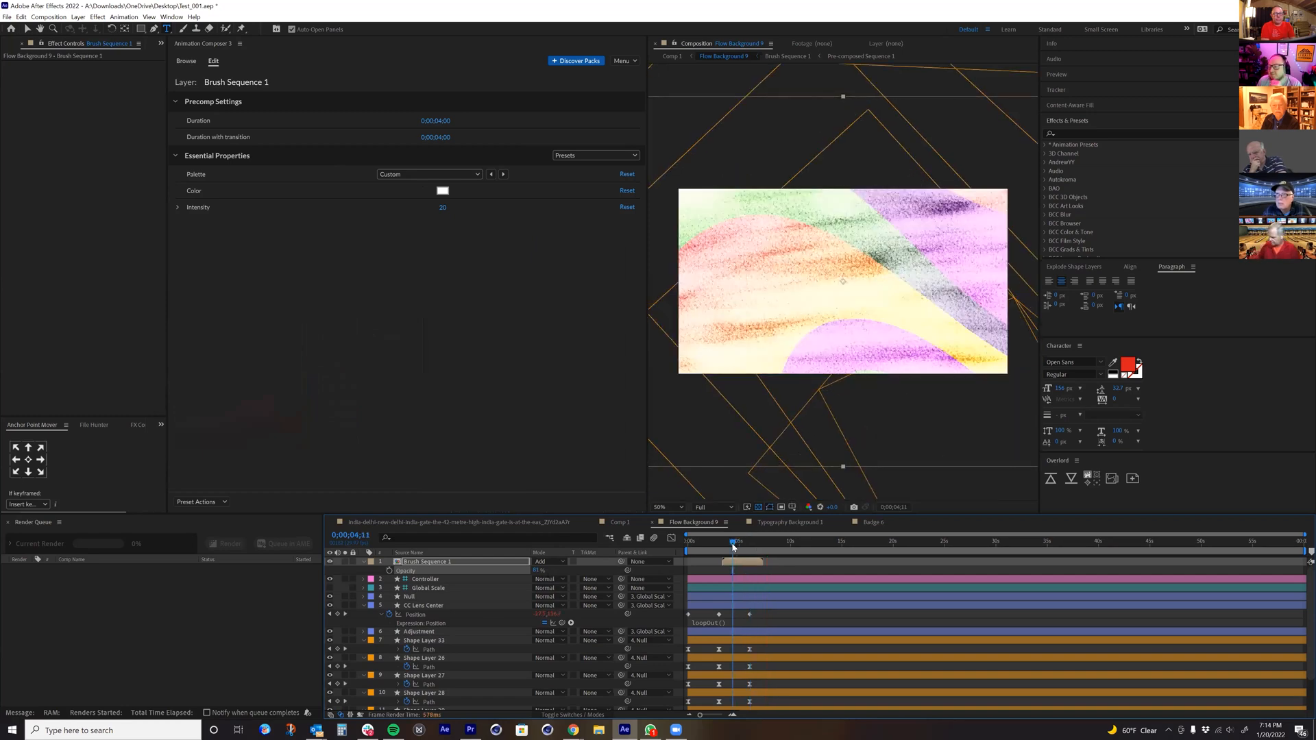
# Step: Return to browsing the library, delete the Brush Sequence 1 layer and collapse the Brushes textures folder
pyautogui.click(185, 61)
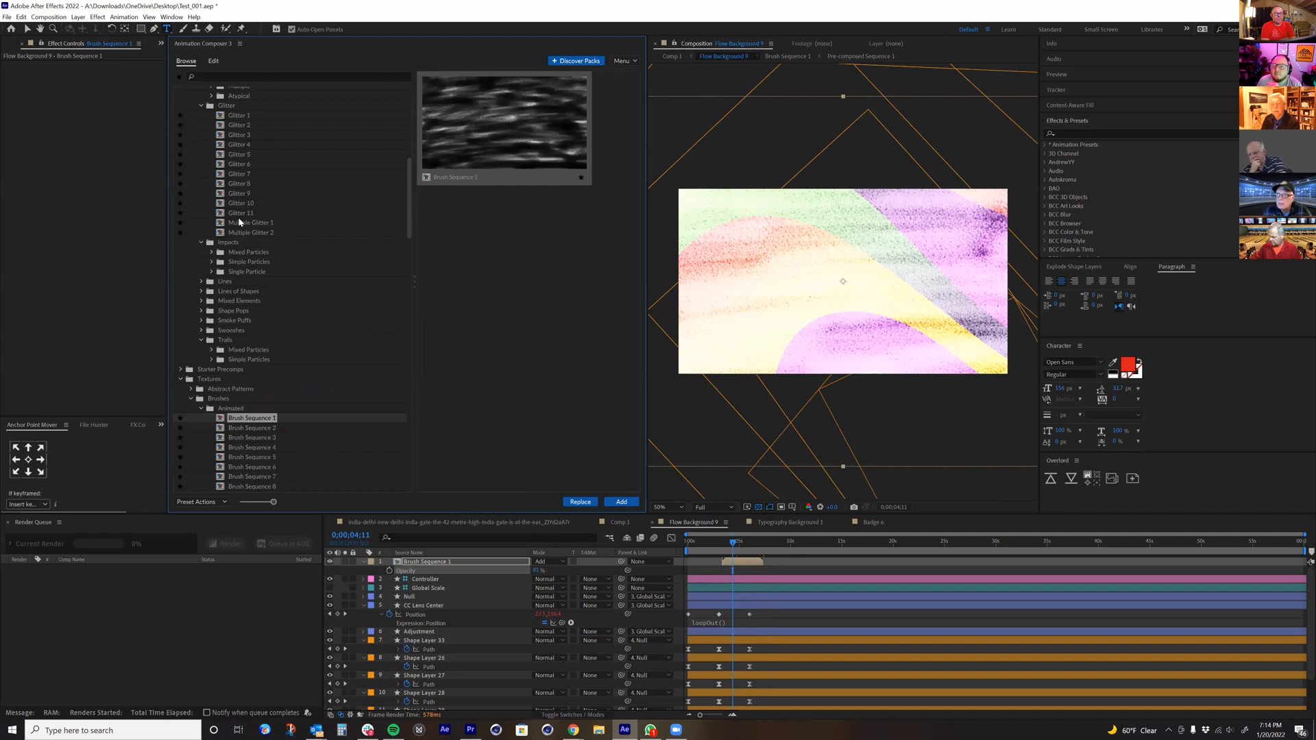
pyautogui.click(430, 562)
pyautogui.press('Delete')
pyautogui.scroll(-4, 218, 288)
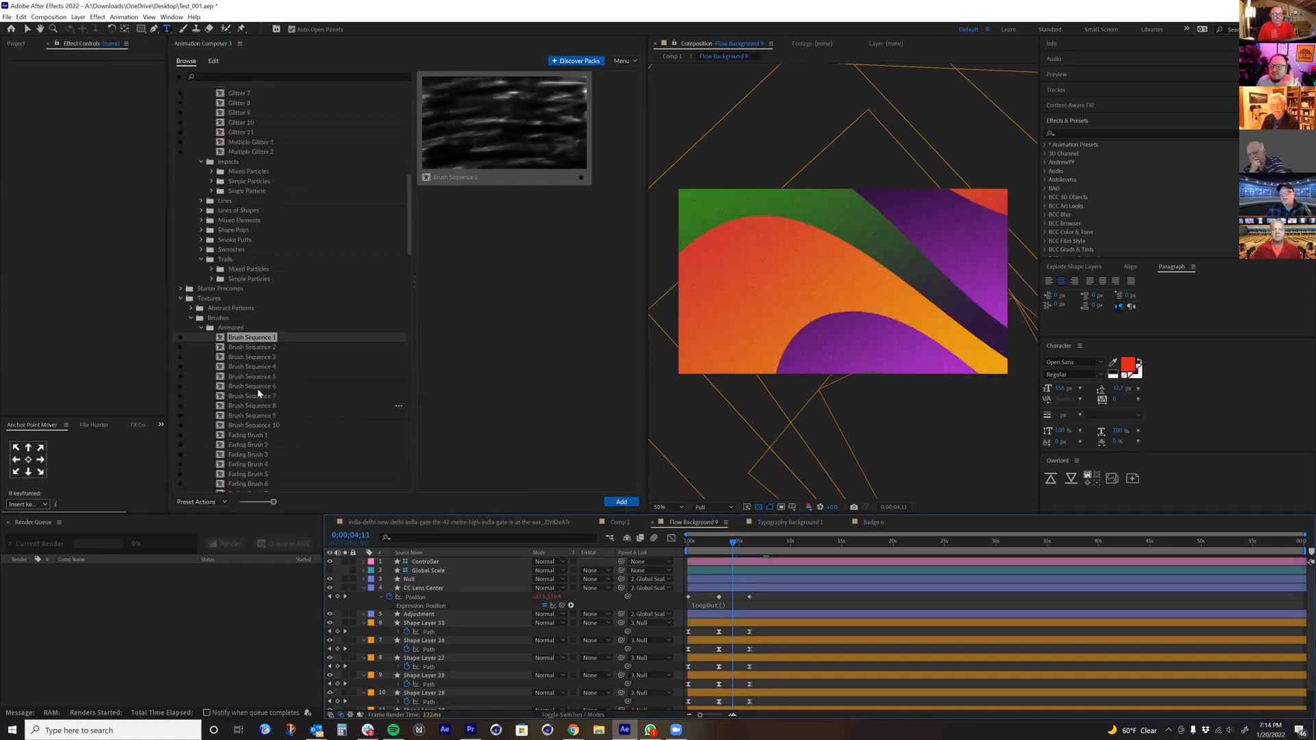
pyautogui.click(201, 274)
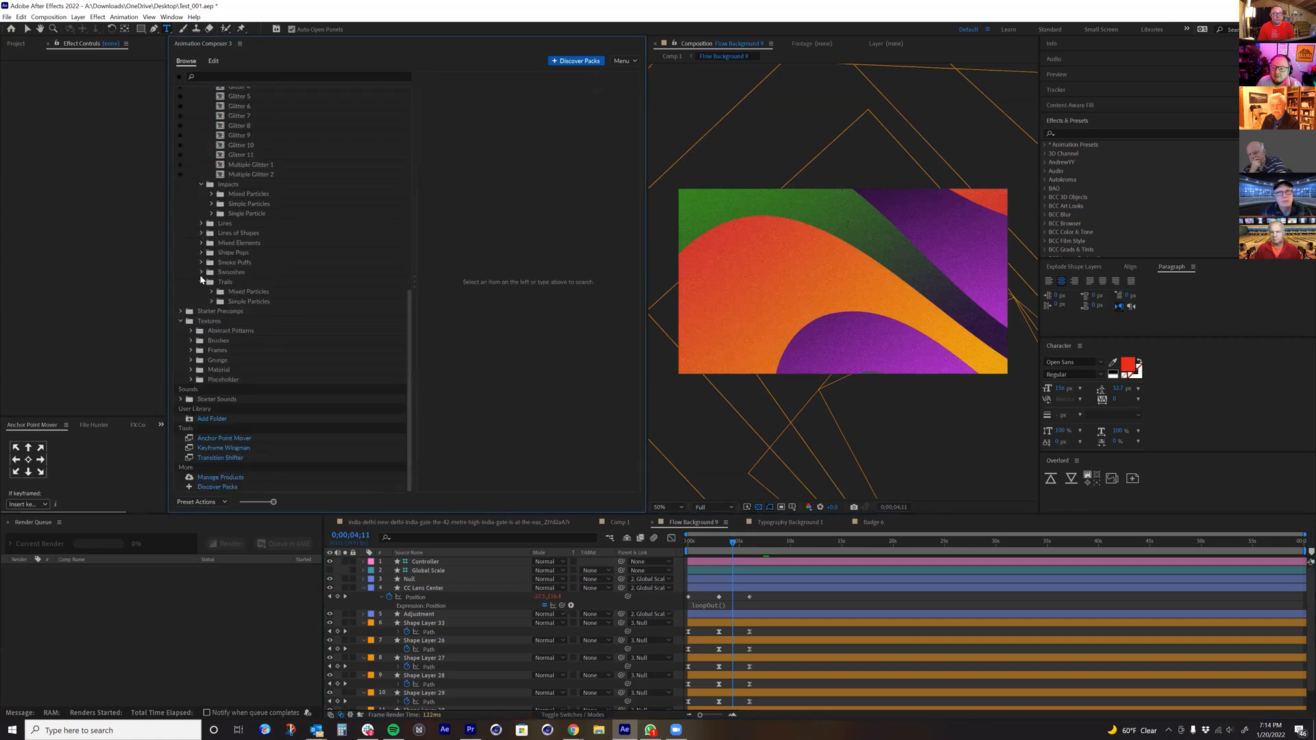
# Step: Browse the Grunge textures, previewing the Fast Grunge and Slow Grunge sets
pyautogui.click(200, 361)
pyautogui.click(233, 369)
pyautogui.click(479, 105)
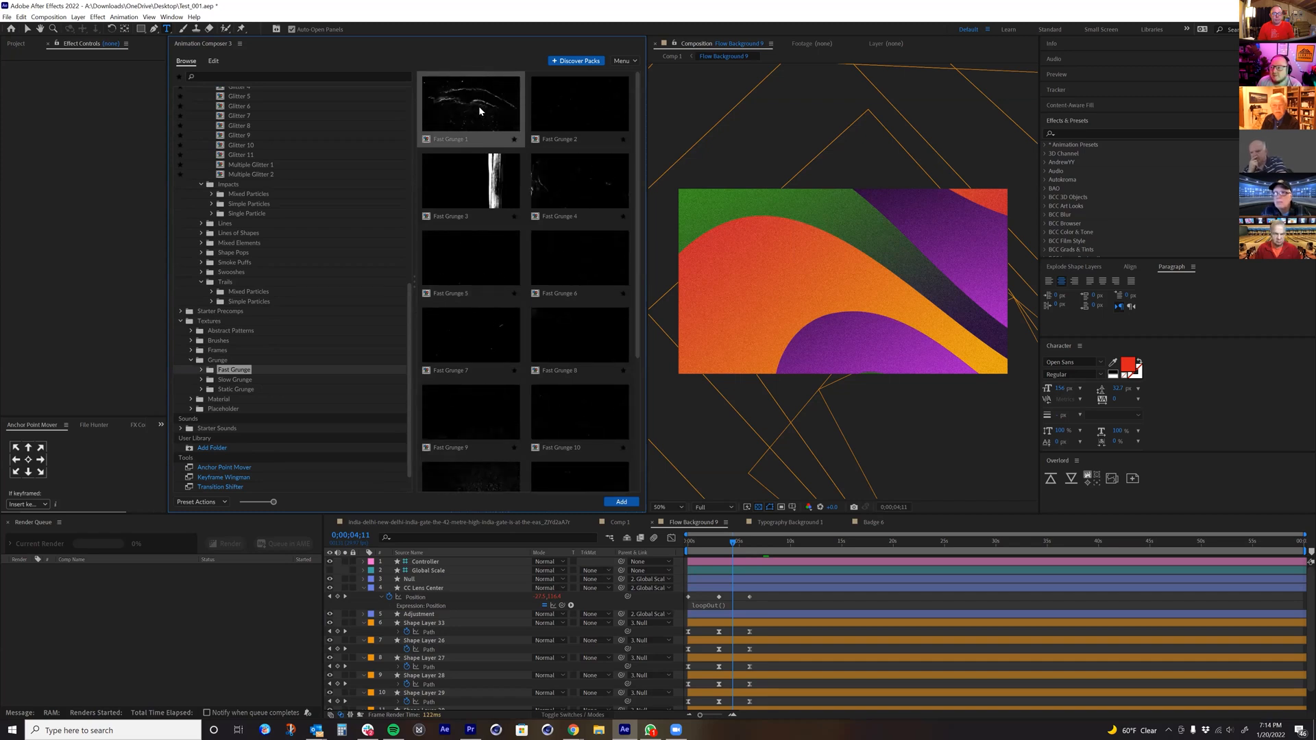
pyautogui.scroll(-1, 477, 272)
pyautogui.scroll(-1, 477, 271)
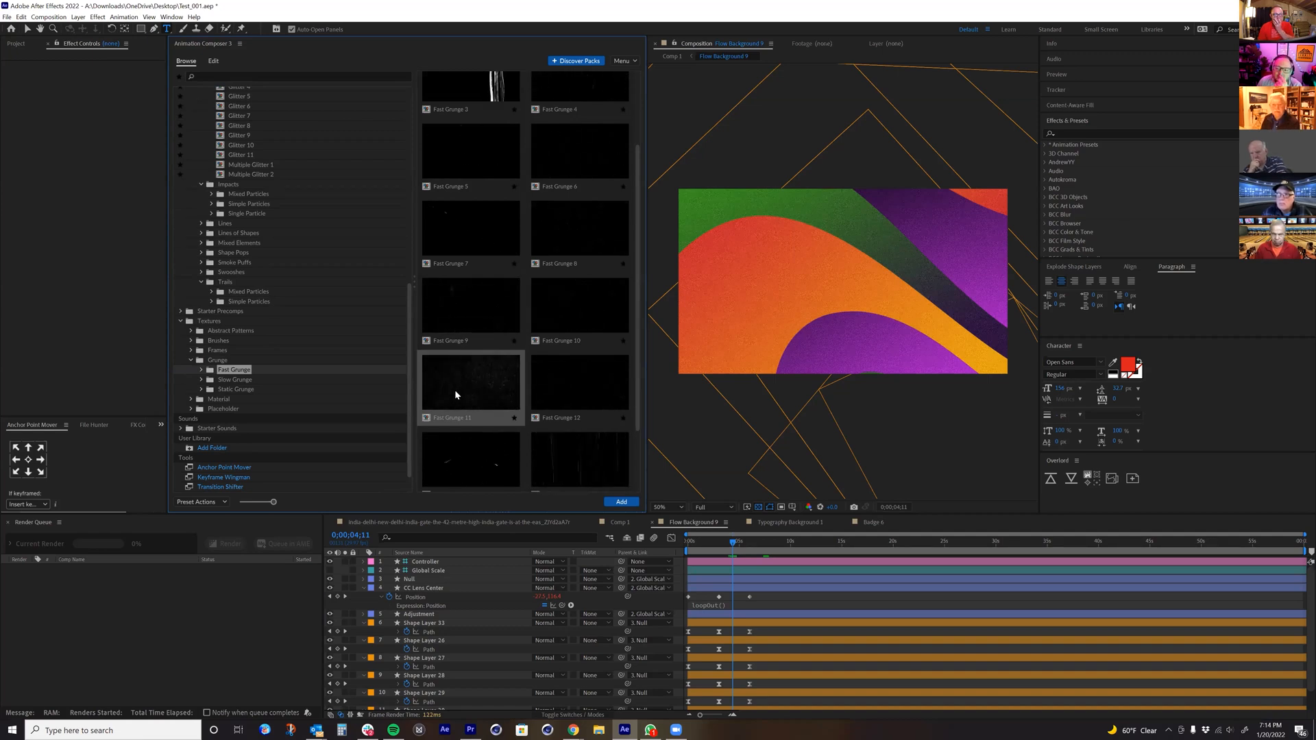
pyautogui.click(206, 381)
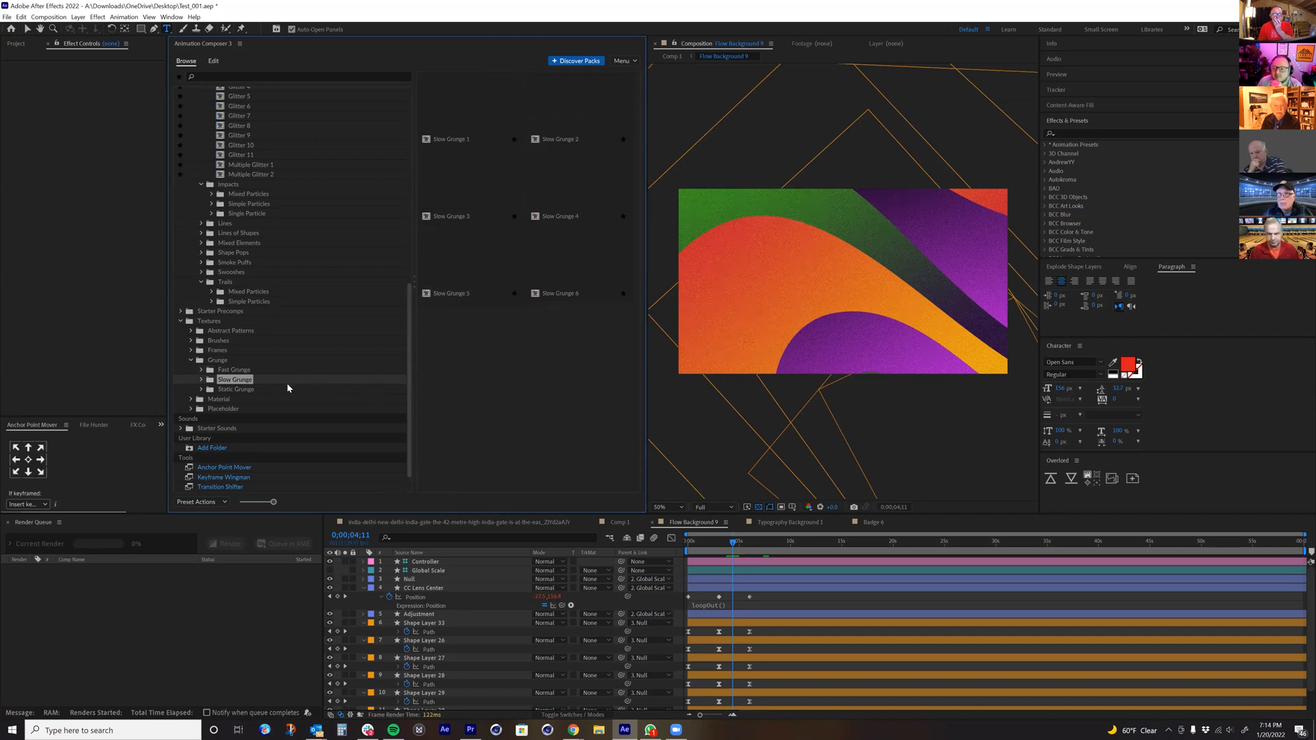
# Step: Browse the Material textures Old Graph Paper and Old Rumpled Thin Paper, and view the 4K and 1080 texture placeholders
pyautogui.click(192, 400)
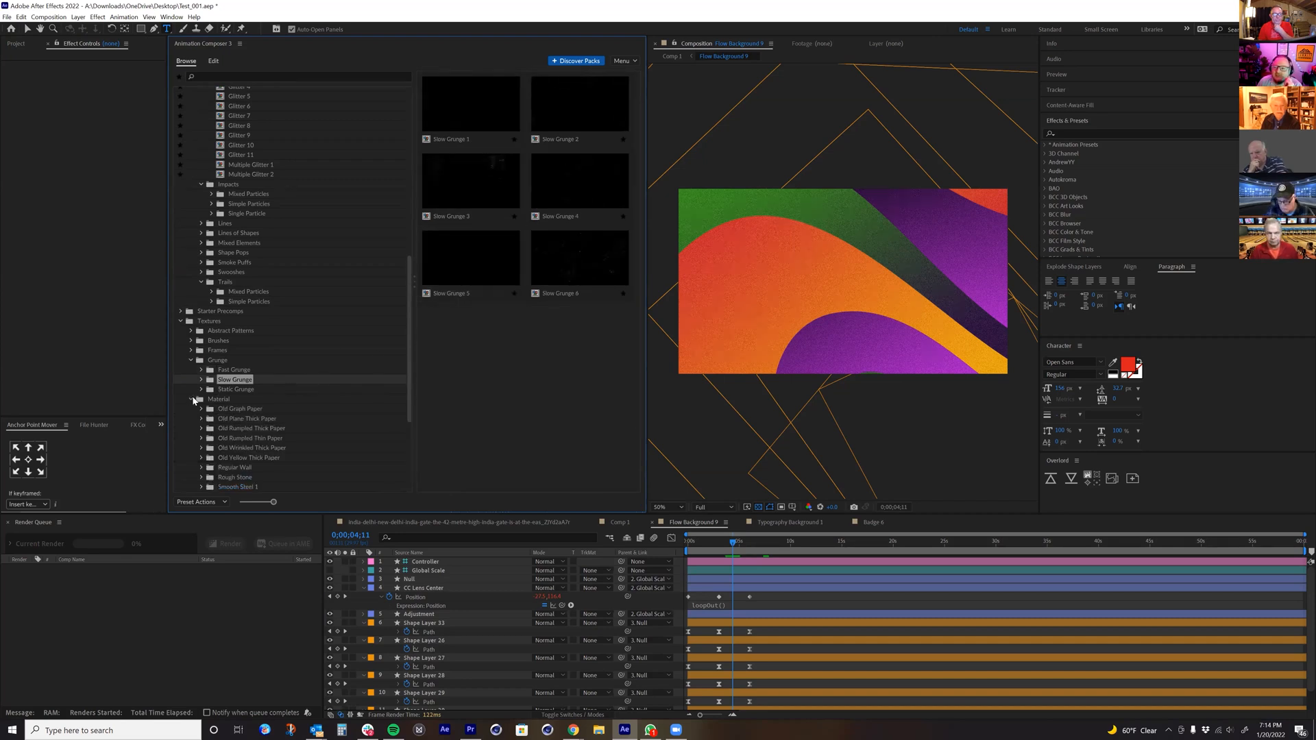
pyautogui.click(240, 409)
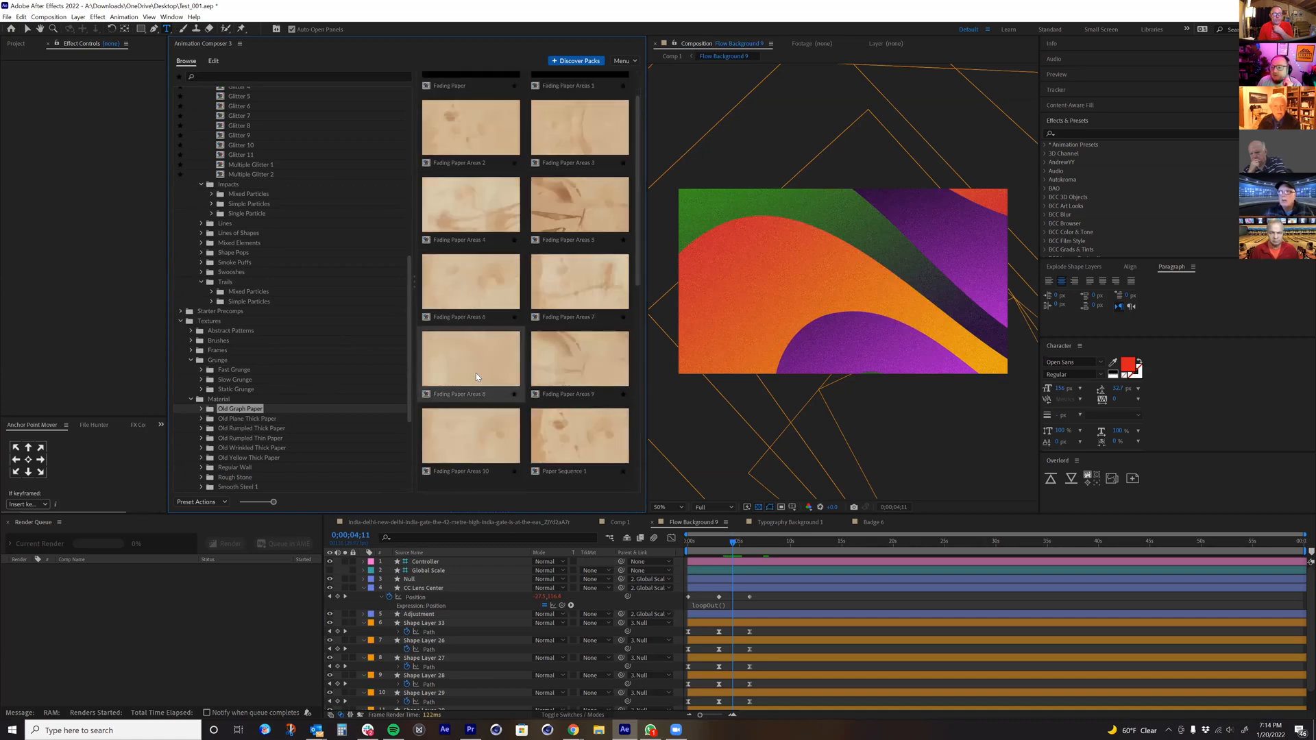
pyautogui.click(239, 438)
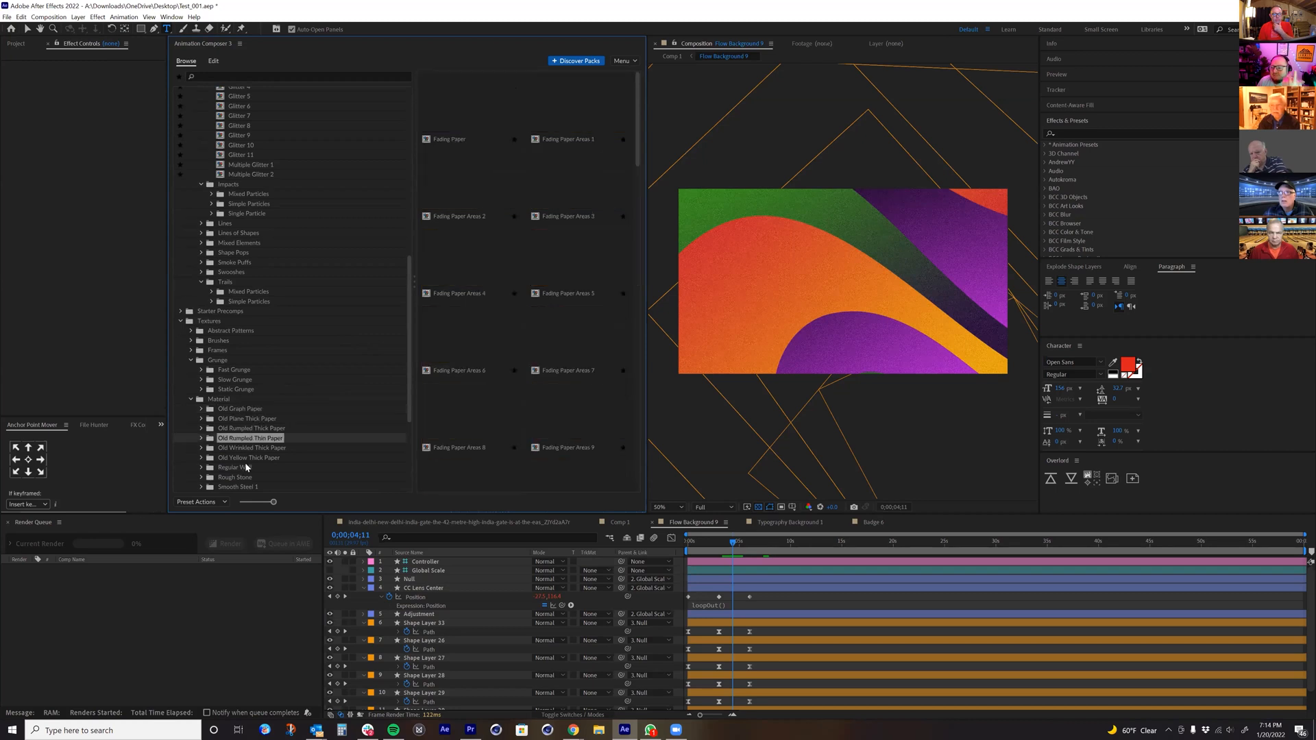
pyautogui.scroll(-4, 245, 462)
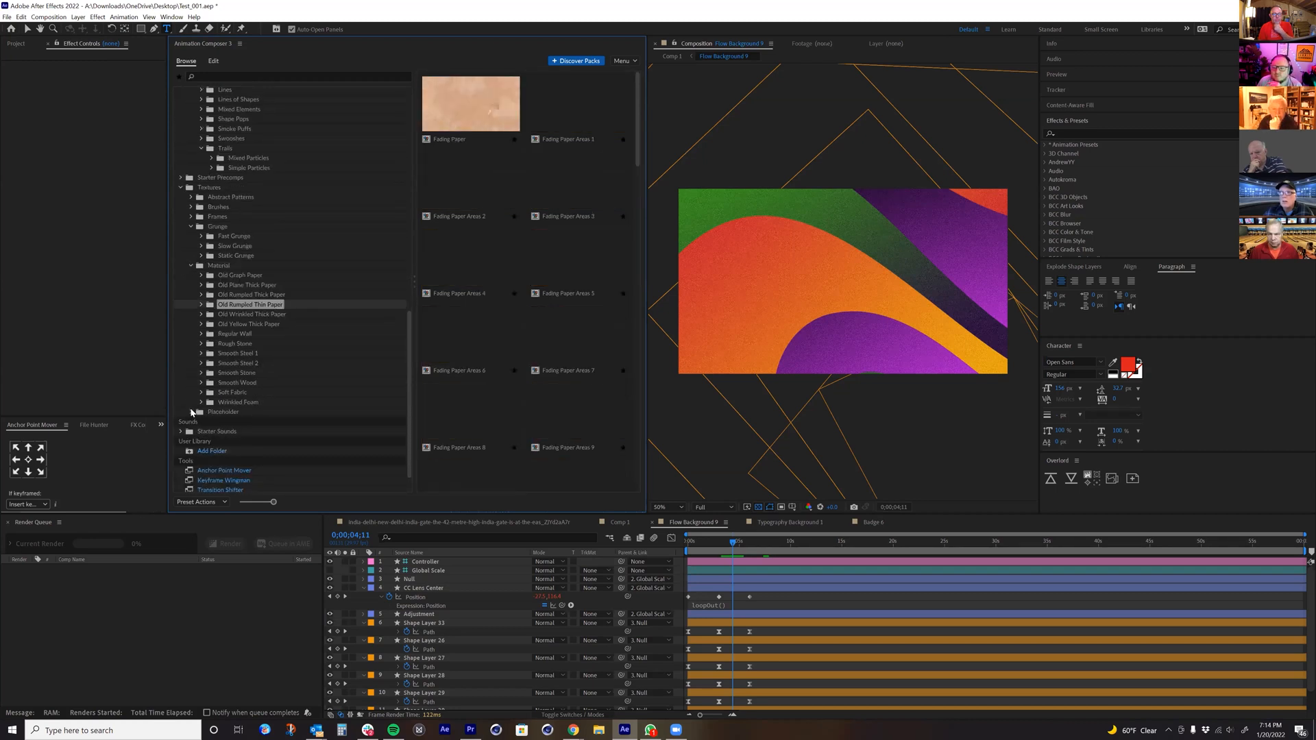
pyautogui.click(192, 412)
pyautogui.click(244, 422)
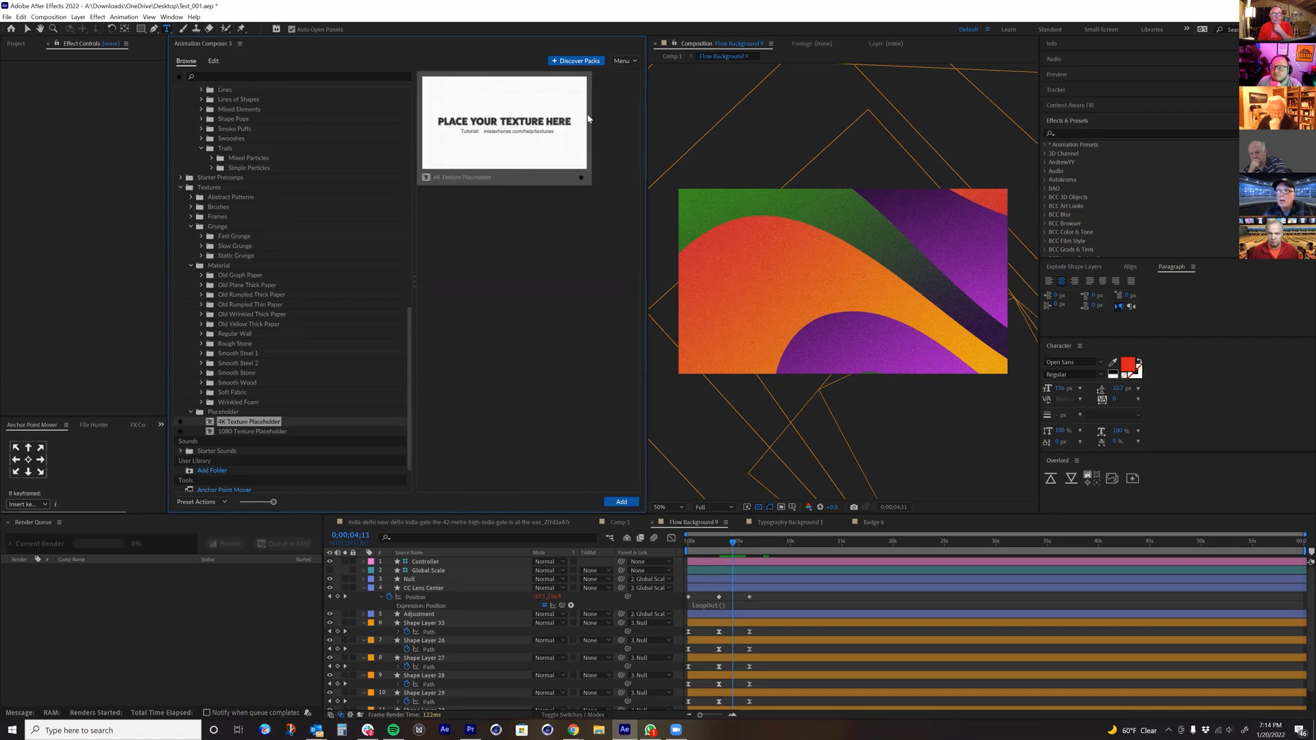
pyautogui.click(253, 430)
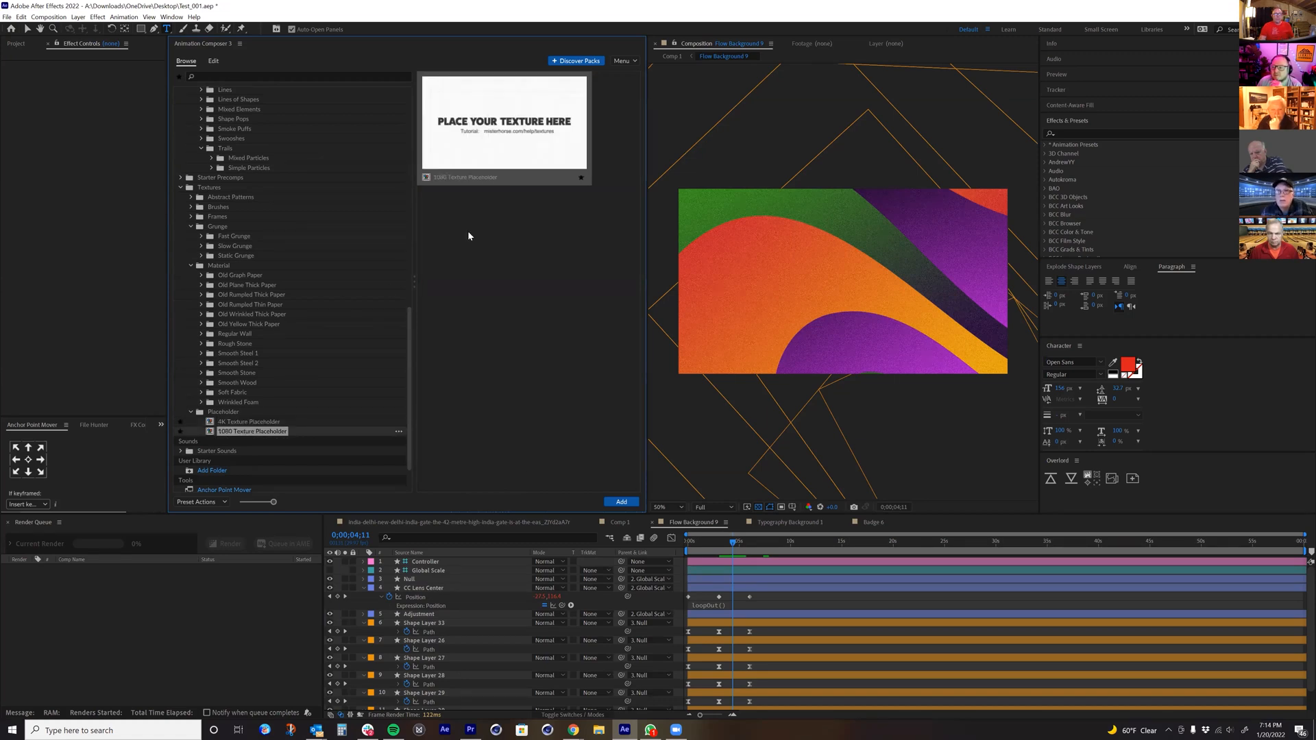
# Step: Collapse the Shape Elements and Textures categories and expand Essential Typography
pyautogui.scroll(15, 203, 296)
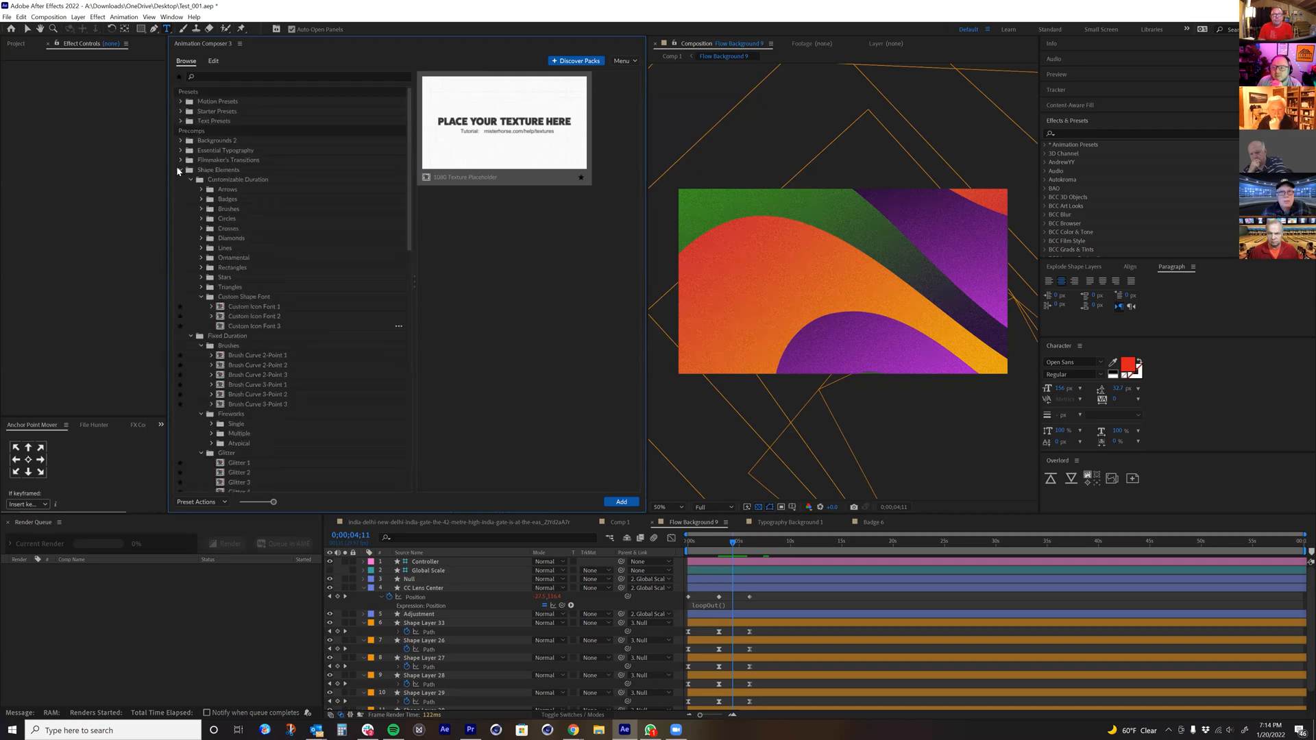
pyautogui.click(181, 170)
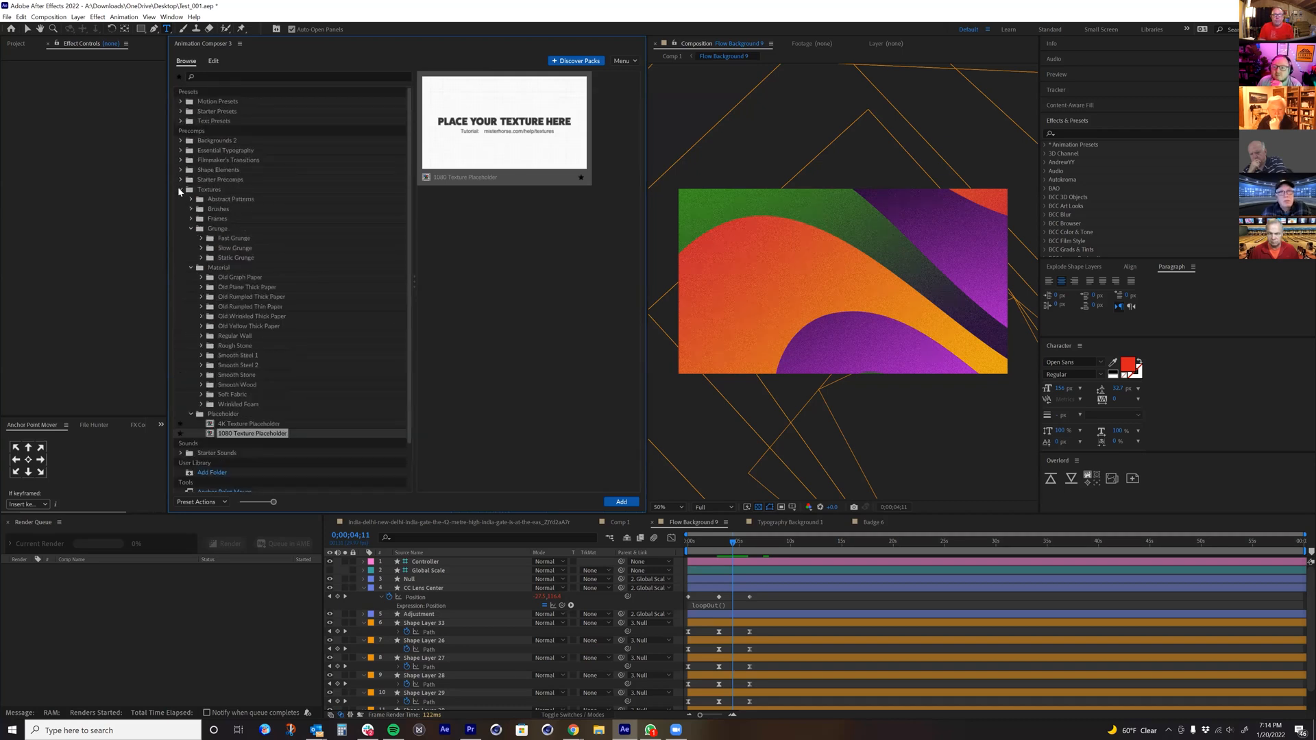
pyautogui.click(179, 189)
pyautogui.click(181, 150)
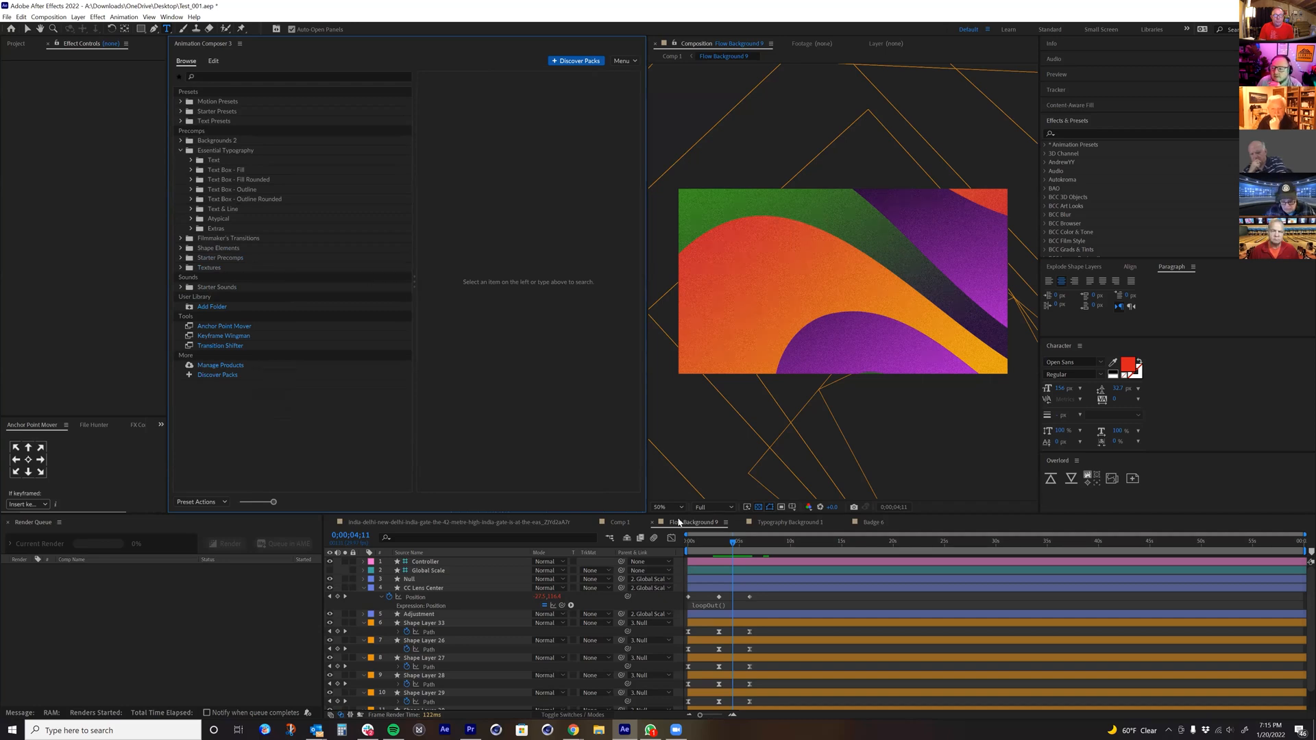
# Step: Add the 1-Line Basic Title 4 text precomp to the India Gate composition at 0:00:02:07
pyautogui.click(430, 522)
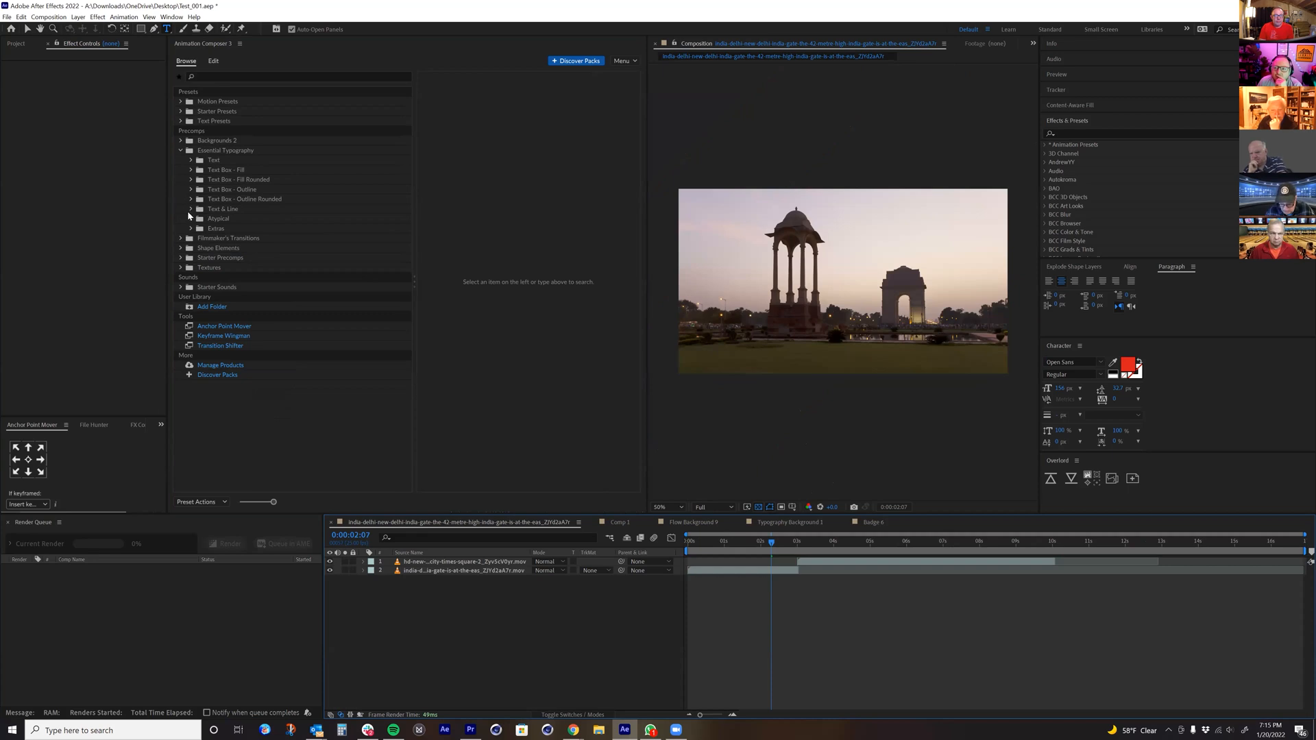
pyautogui.click(189, 160)
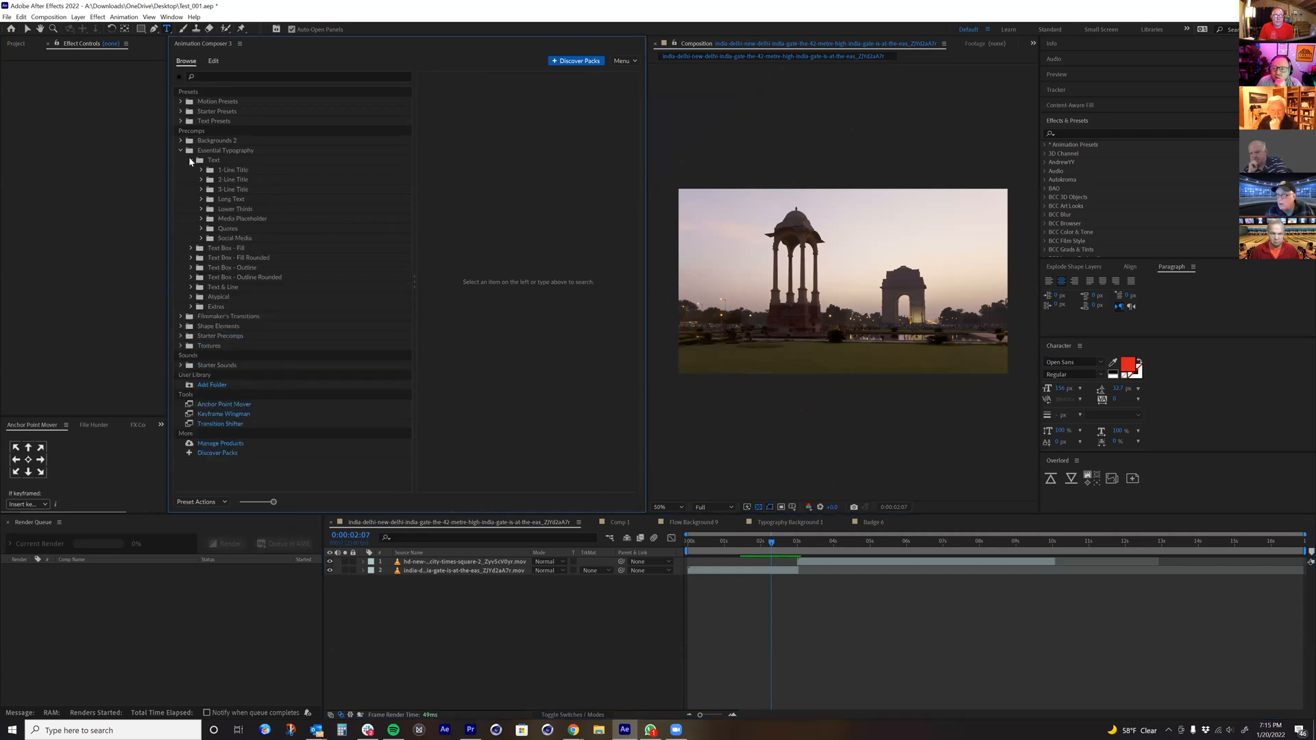
pyautogui.click(233, 170)
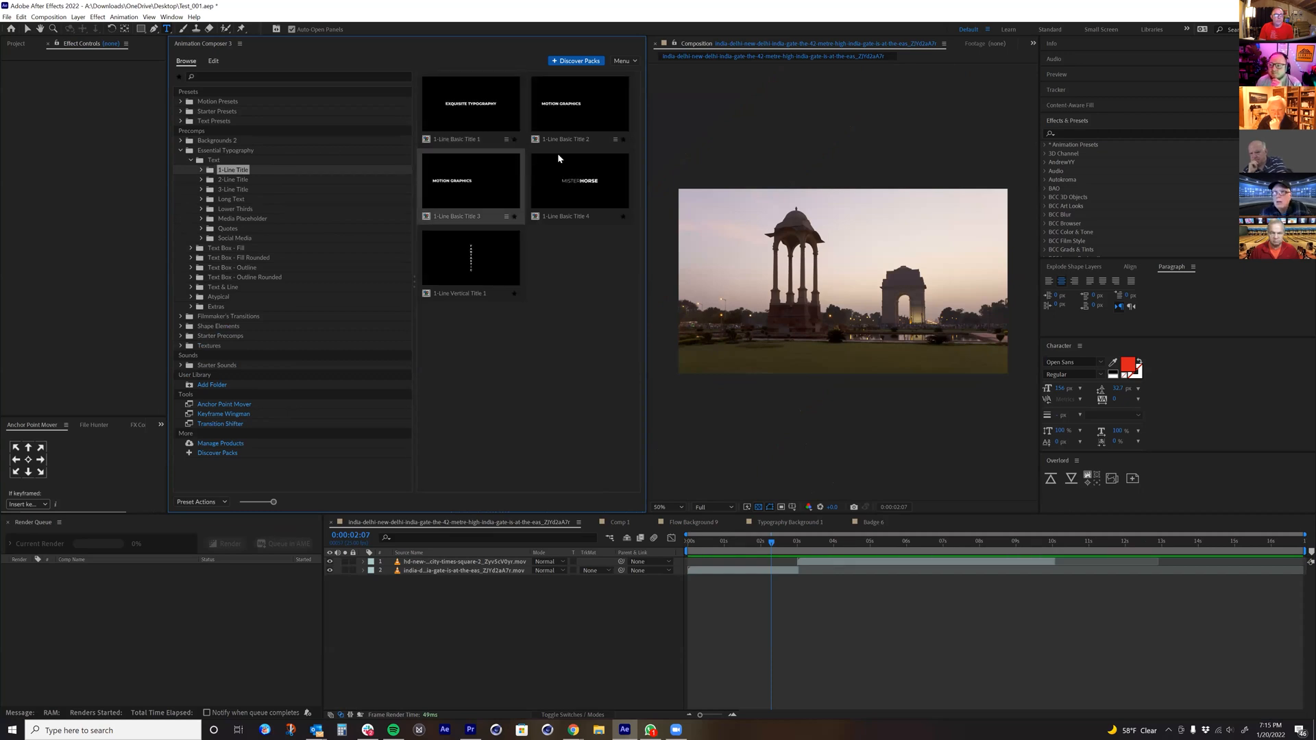
pyautogui.doubleClick(574, 187)
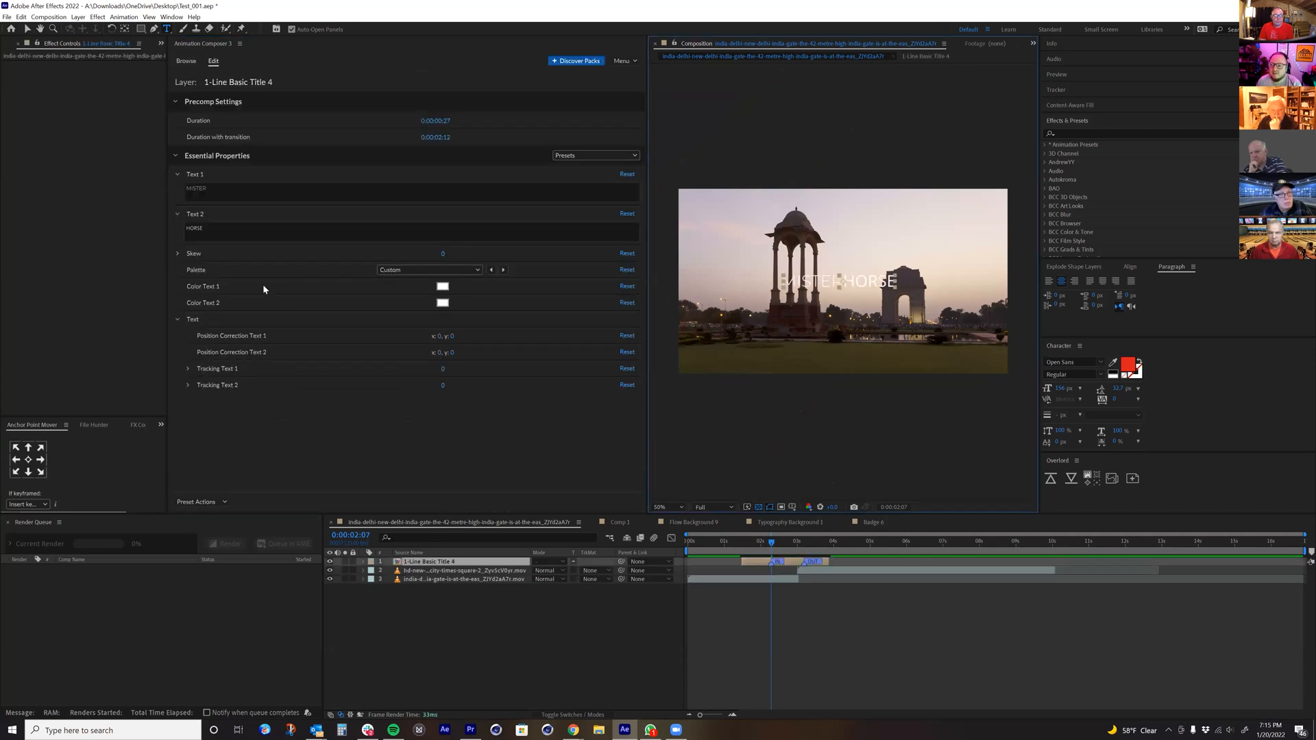
# Step: Check the title's Tracking Text 1 control and preview its animation over the cut between the two clips
pyautogui.click(188, 369)
pyautogui.click(750, 550)
pyautogui.moveTo(753, 554); pyautogui.dragTo(840, 554)
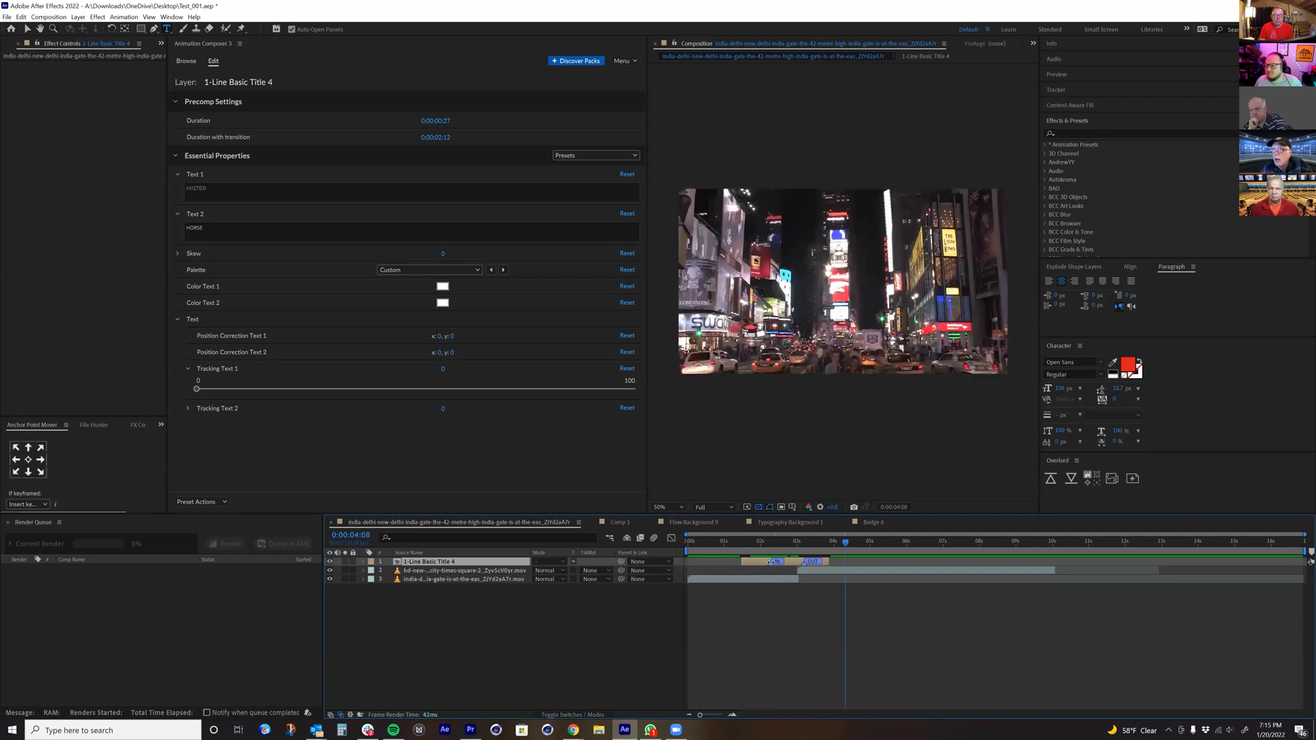
pyautogui.click(760, 579)
pyautogui.click(755, 550)
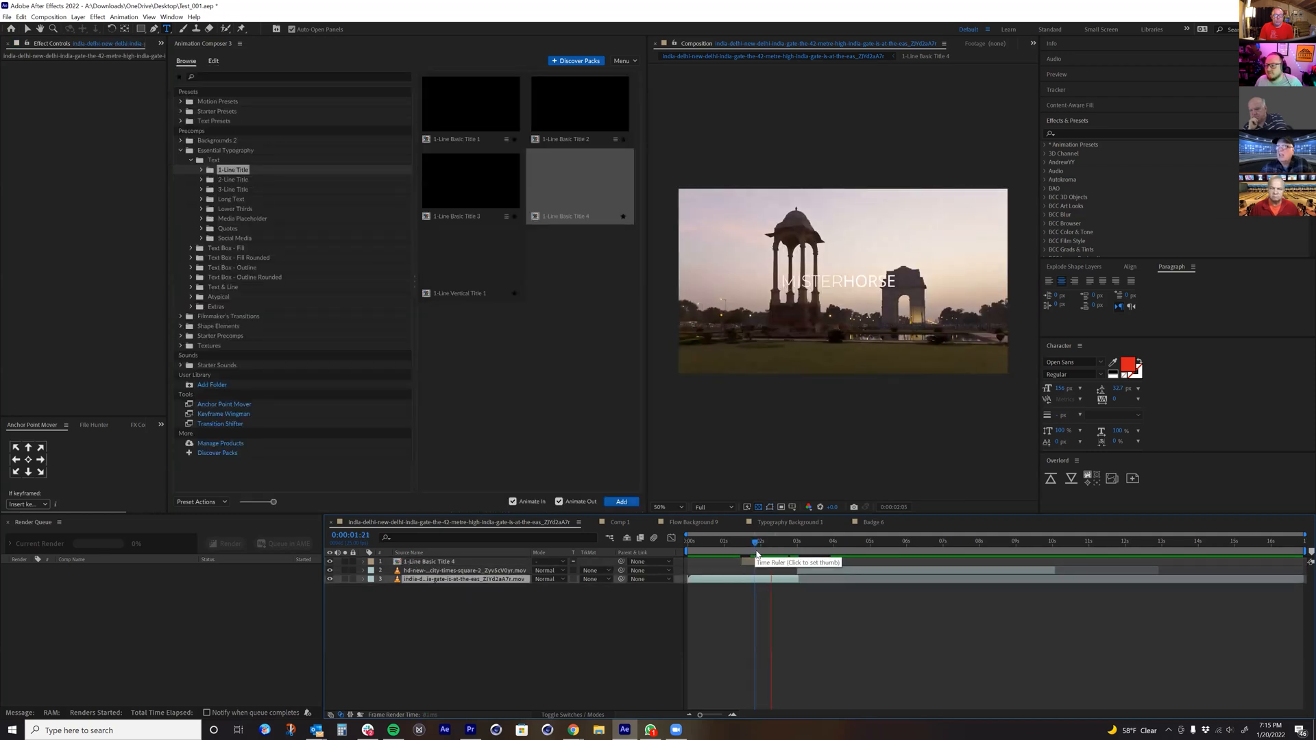
pyautogui.press('space')
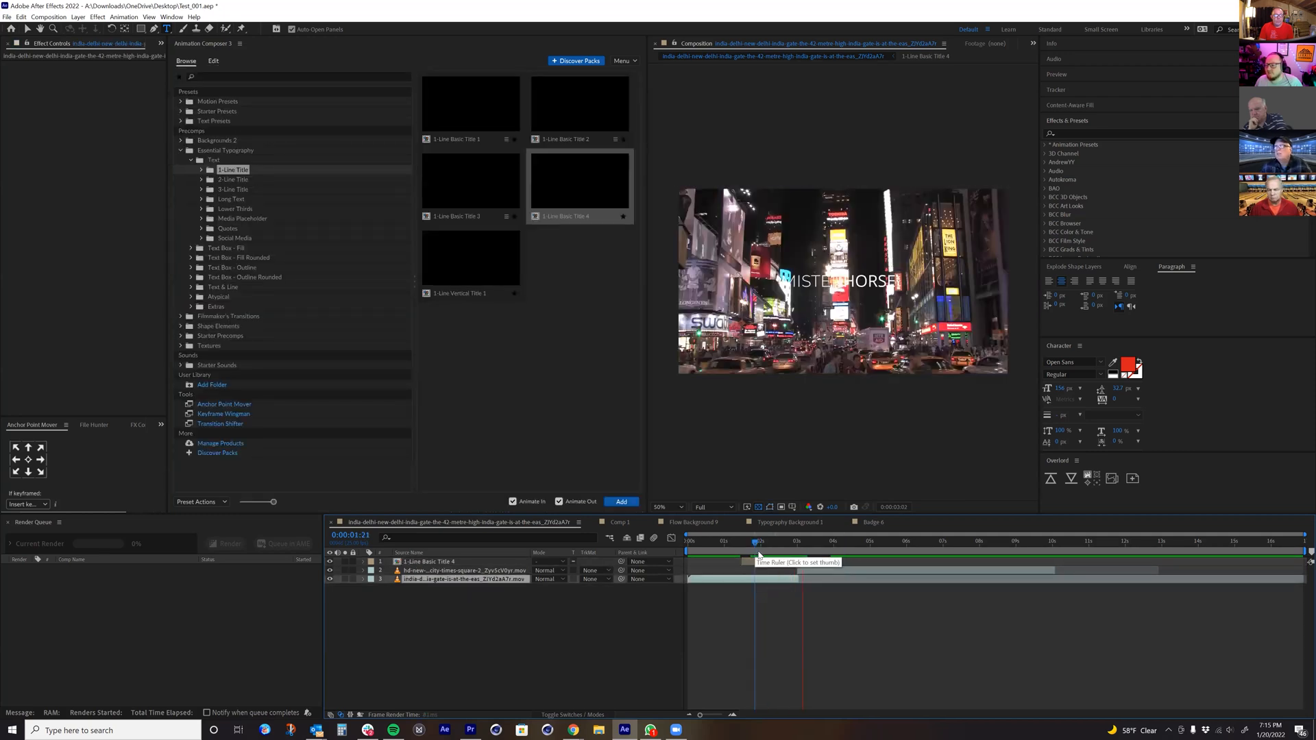
# Step: Open the 1-Line Basic Title 4 precomp, show it at 100% without the transparency grid and change Text 1 to "New Delhi"
pyautogui.doubleClick(423, 562)
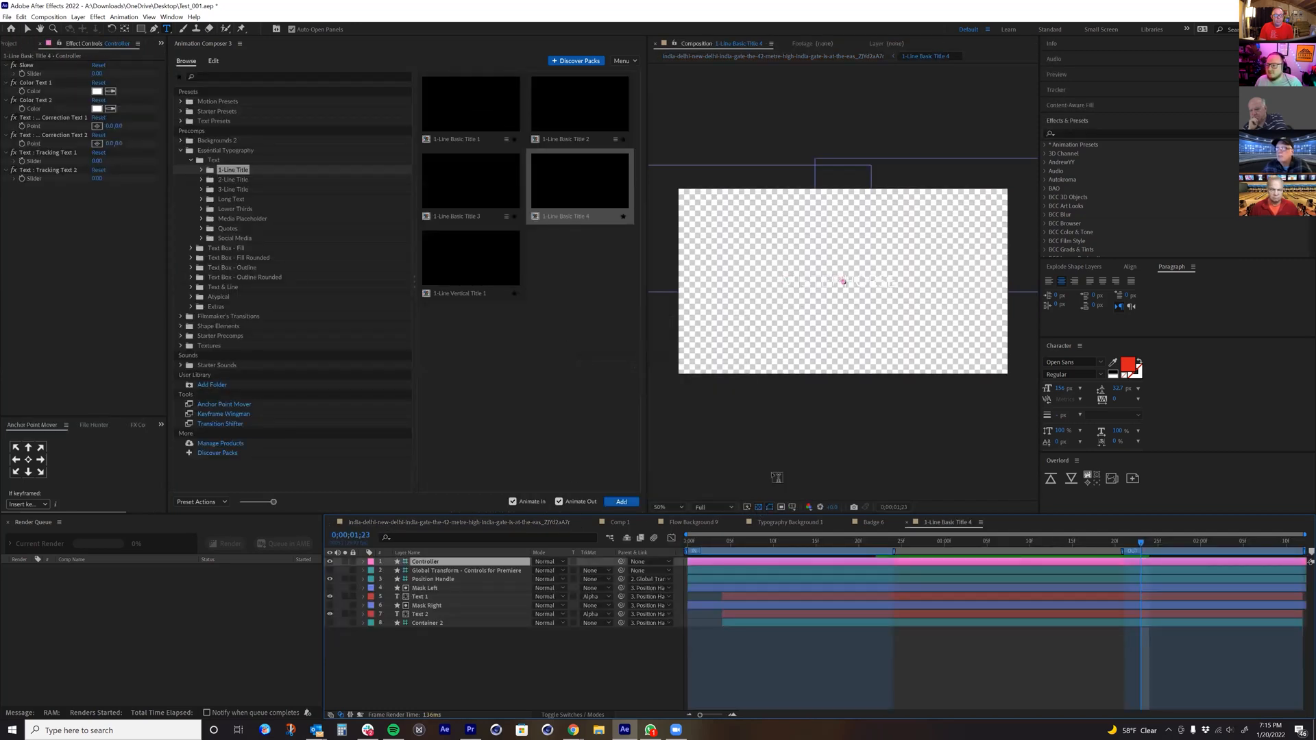
pyautogui.click(758, 507)
pyautogui.press('/')
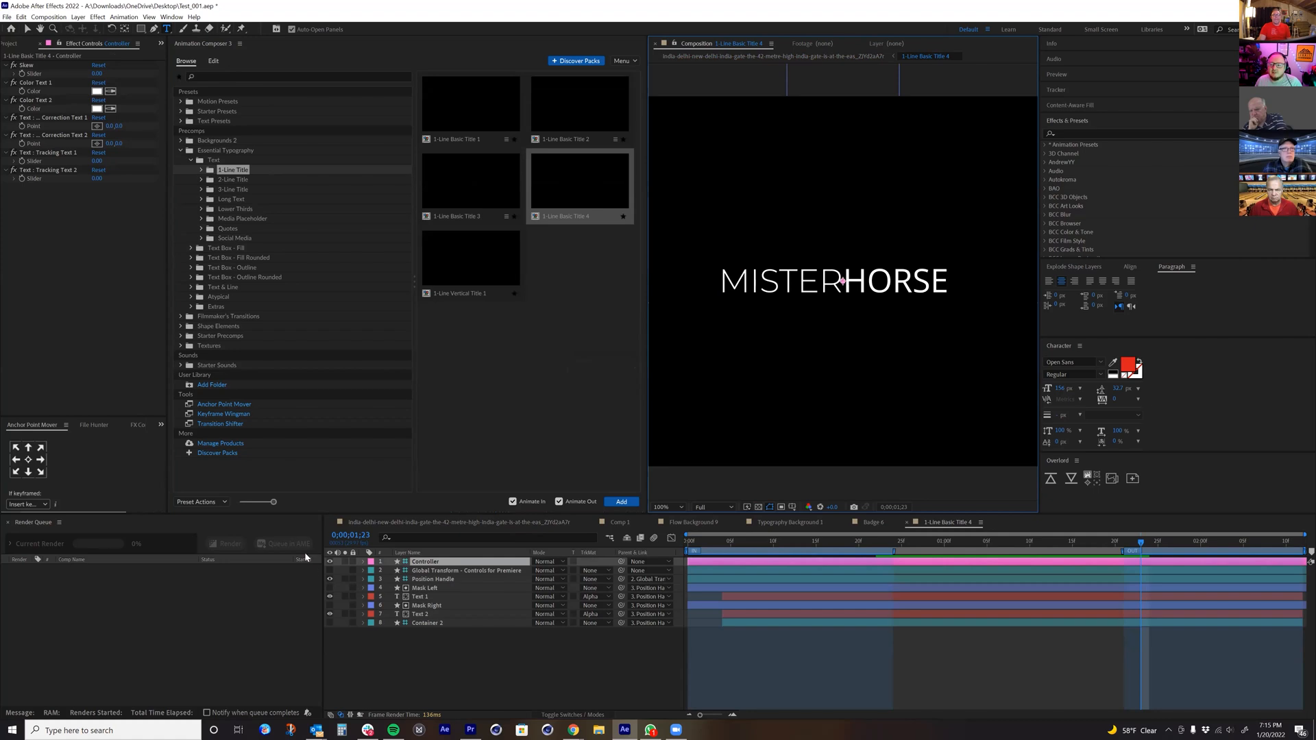
pyautogui.click(420, 598)
pyautogui.doubleClick(421, 597)
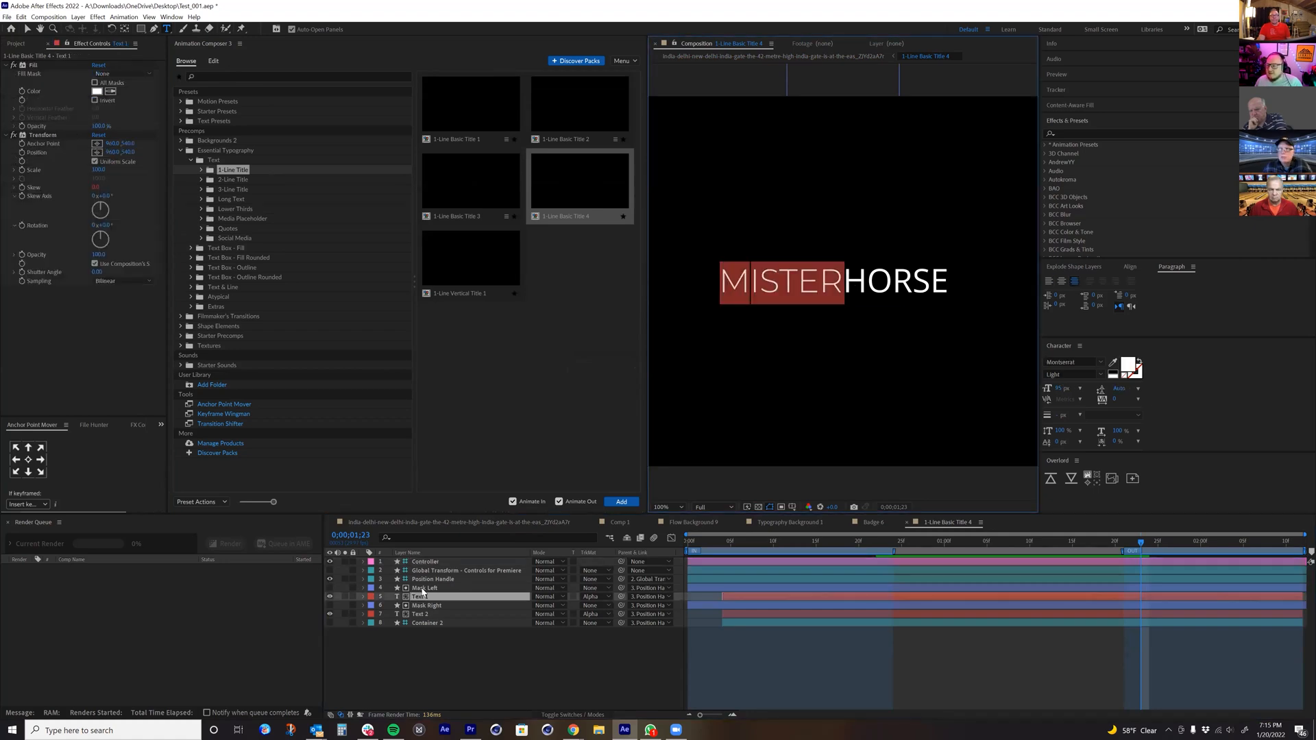
pyautogui.write('New Del')
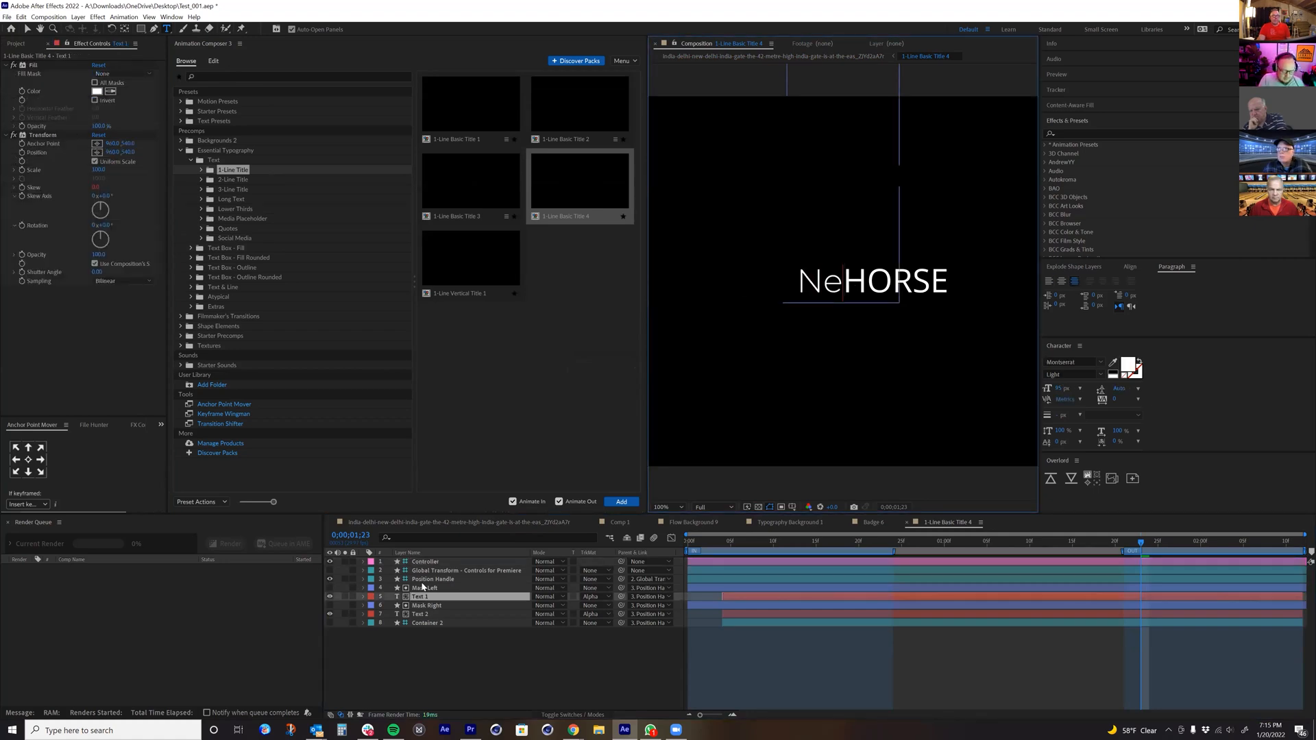
pyautogui.write('hi')
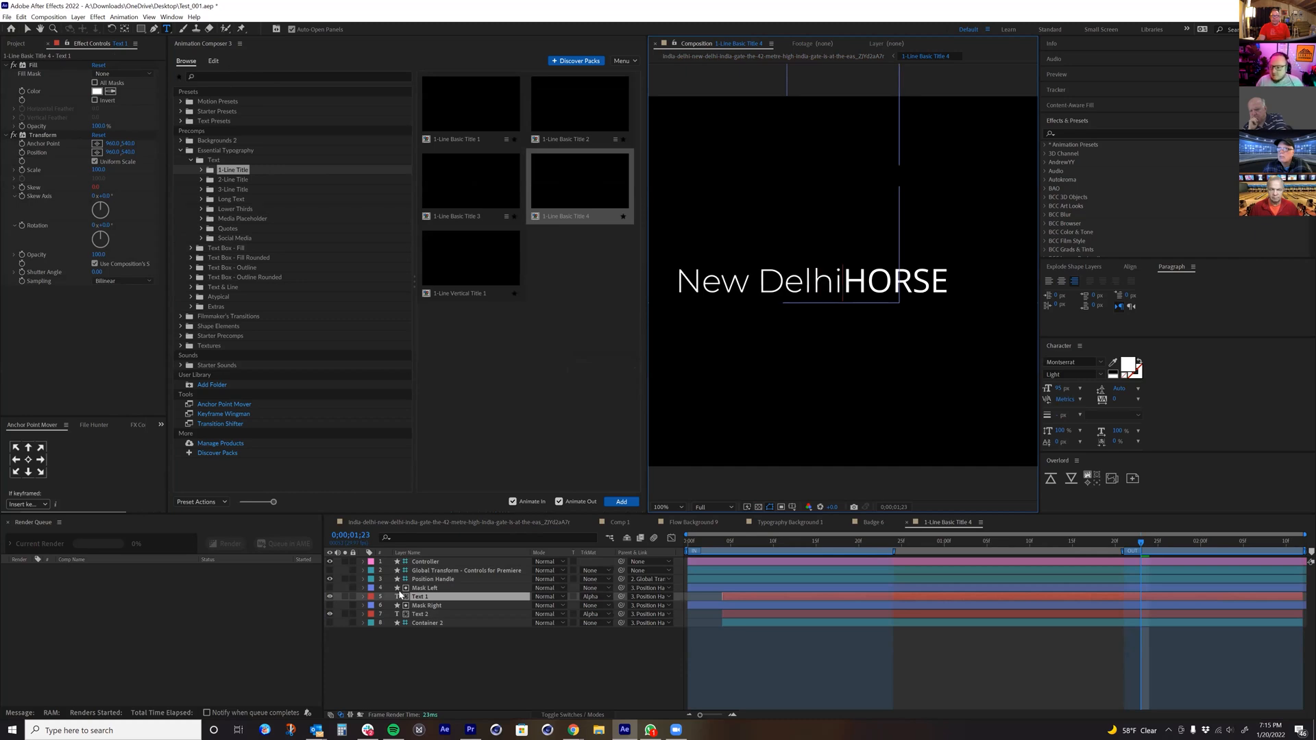
# Step: Change the Text 2 layer to "INDIA" and return to the India Gate composition
pyautogui.doubleClick(421, 617)
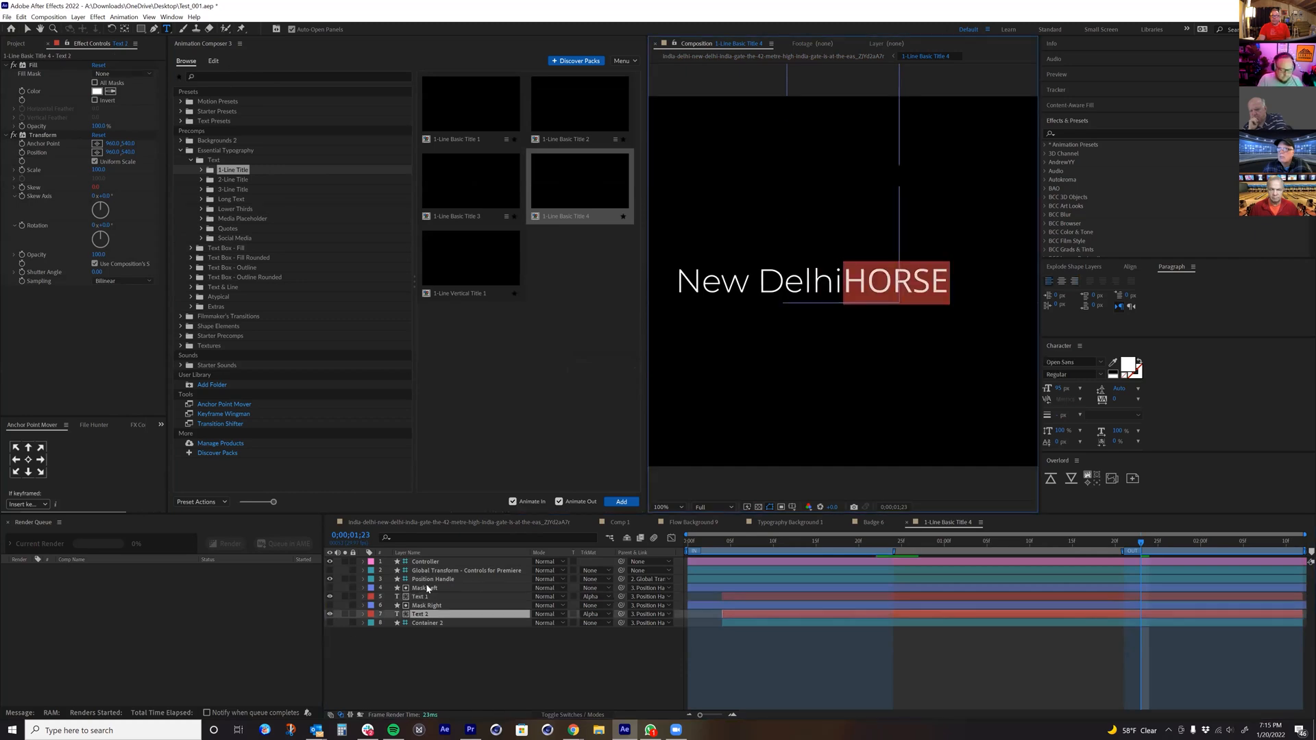
pyautogui.write('INDIA')
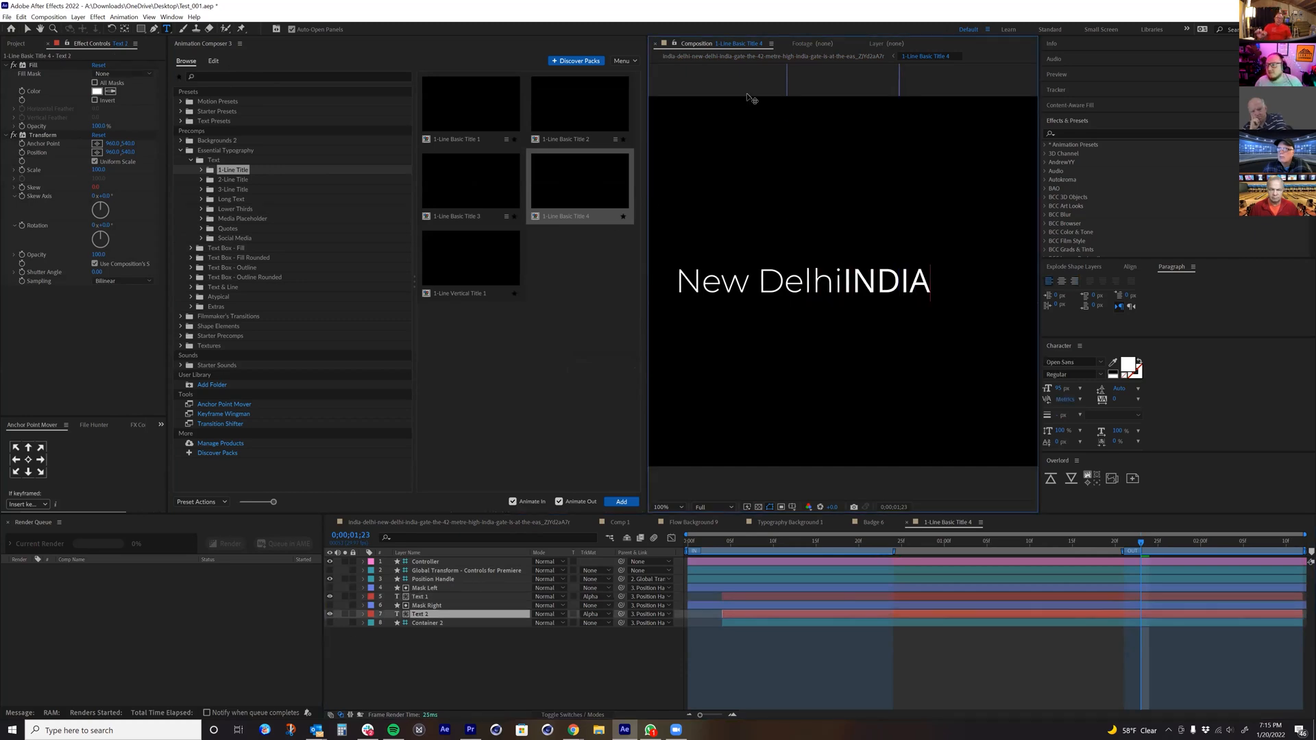
pyautogui.click(754, 56)
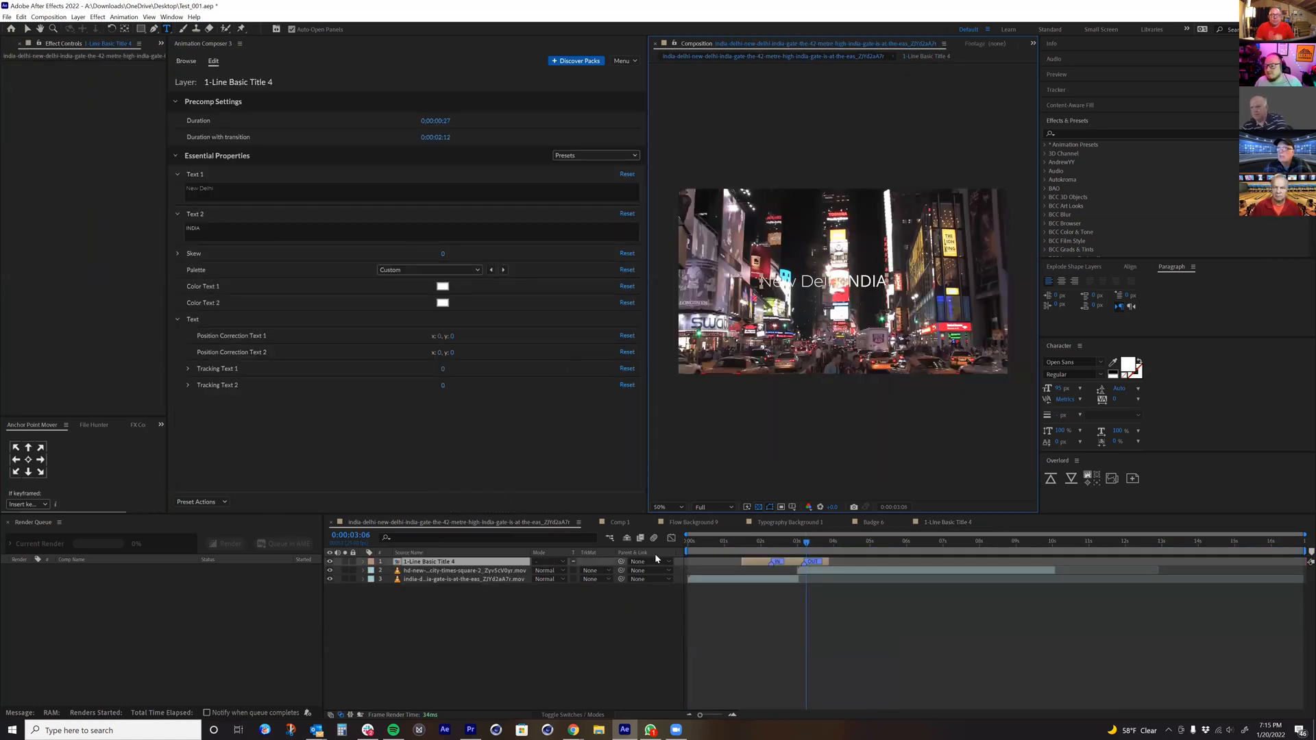
# Step: Hide the India Gate clip, turn off the transparency grid and play back the title's animation against black
pyautogui.moveTo(753, 543); pyautogui.dragTo(776, 554)
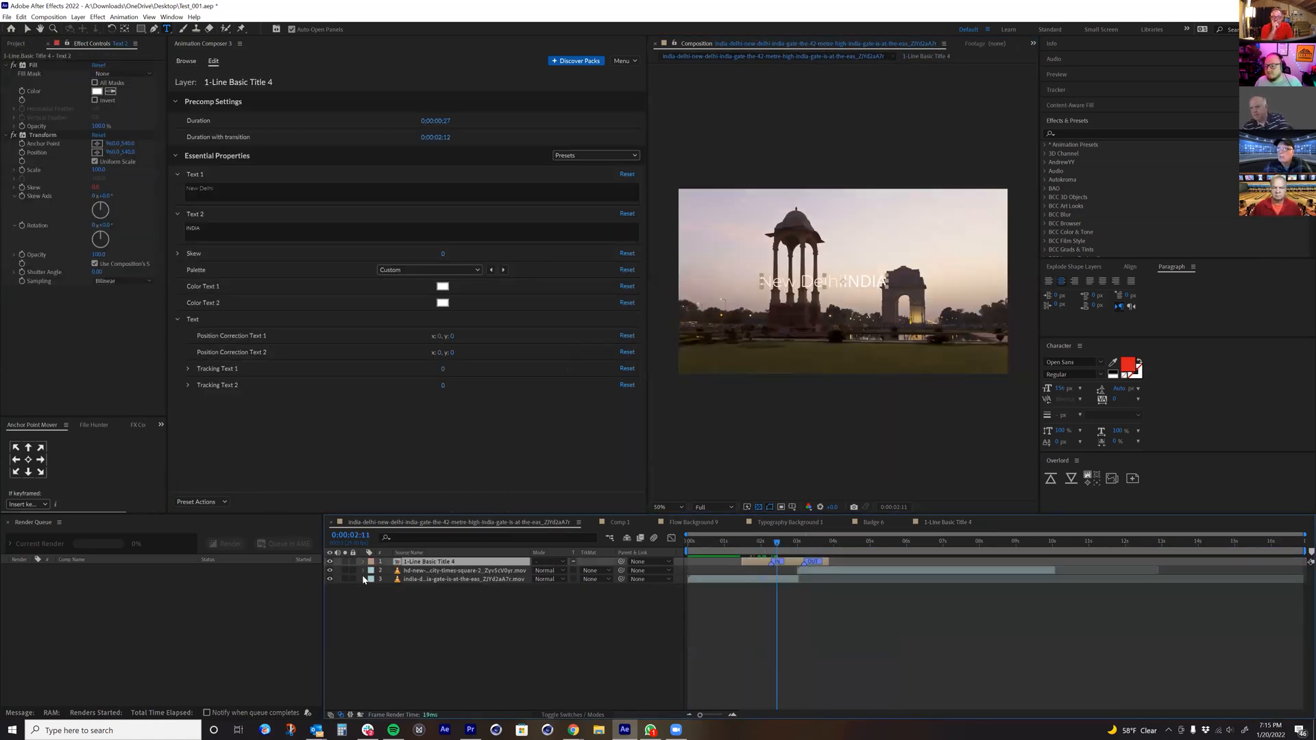
pyautogui.click(329, 579)
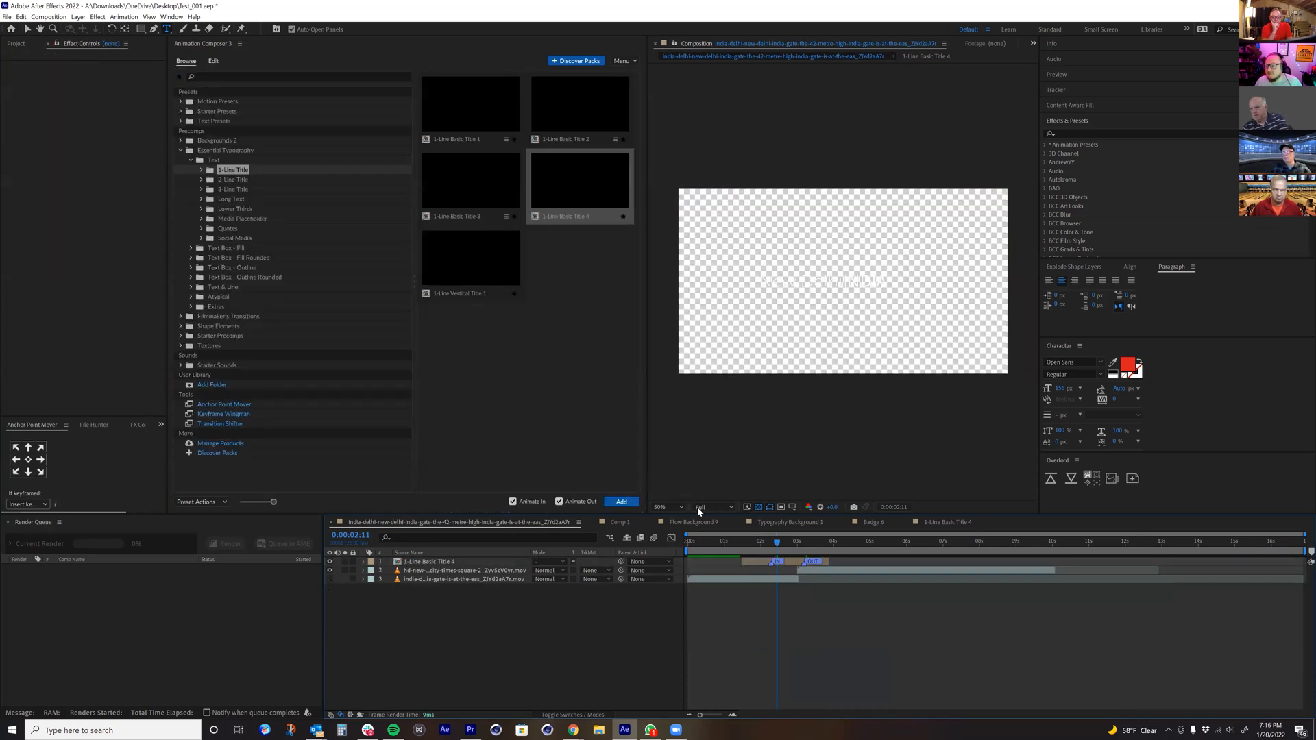
pyautogui.click(758, 507)
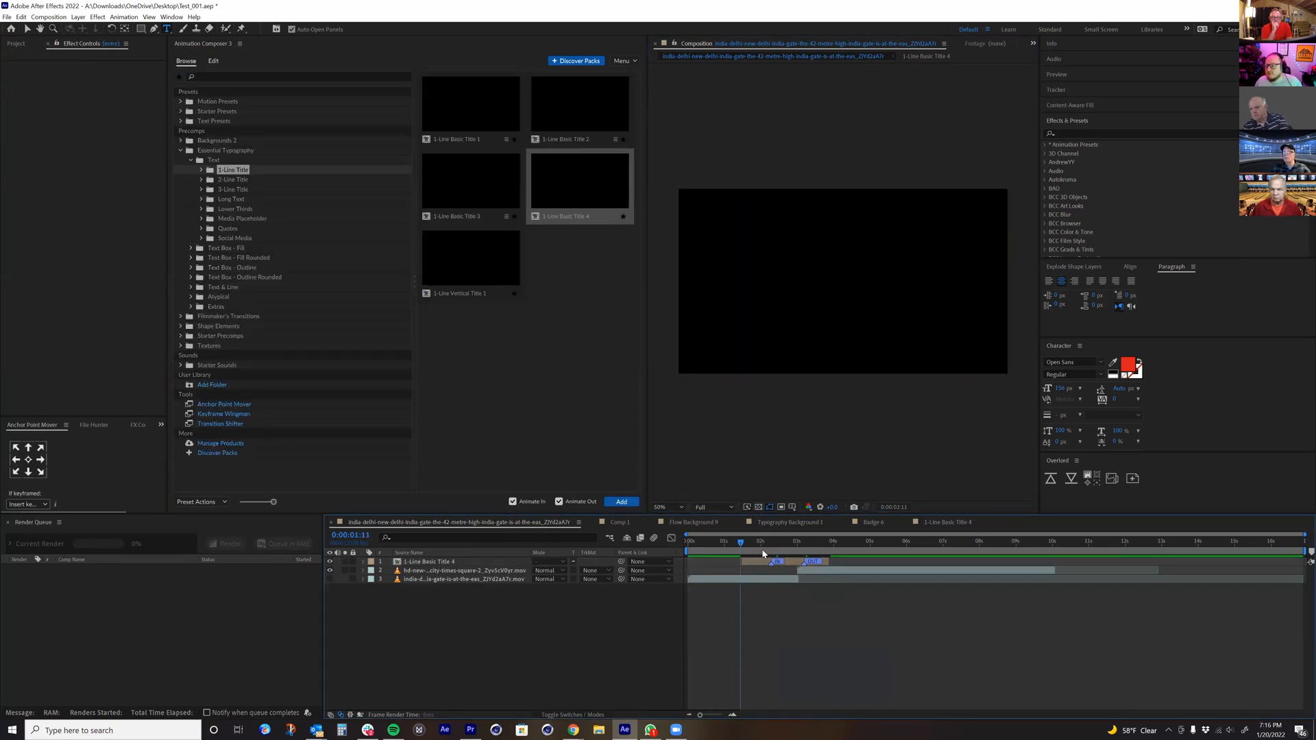
pyautogui.press('space')
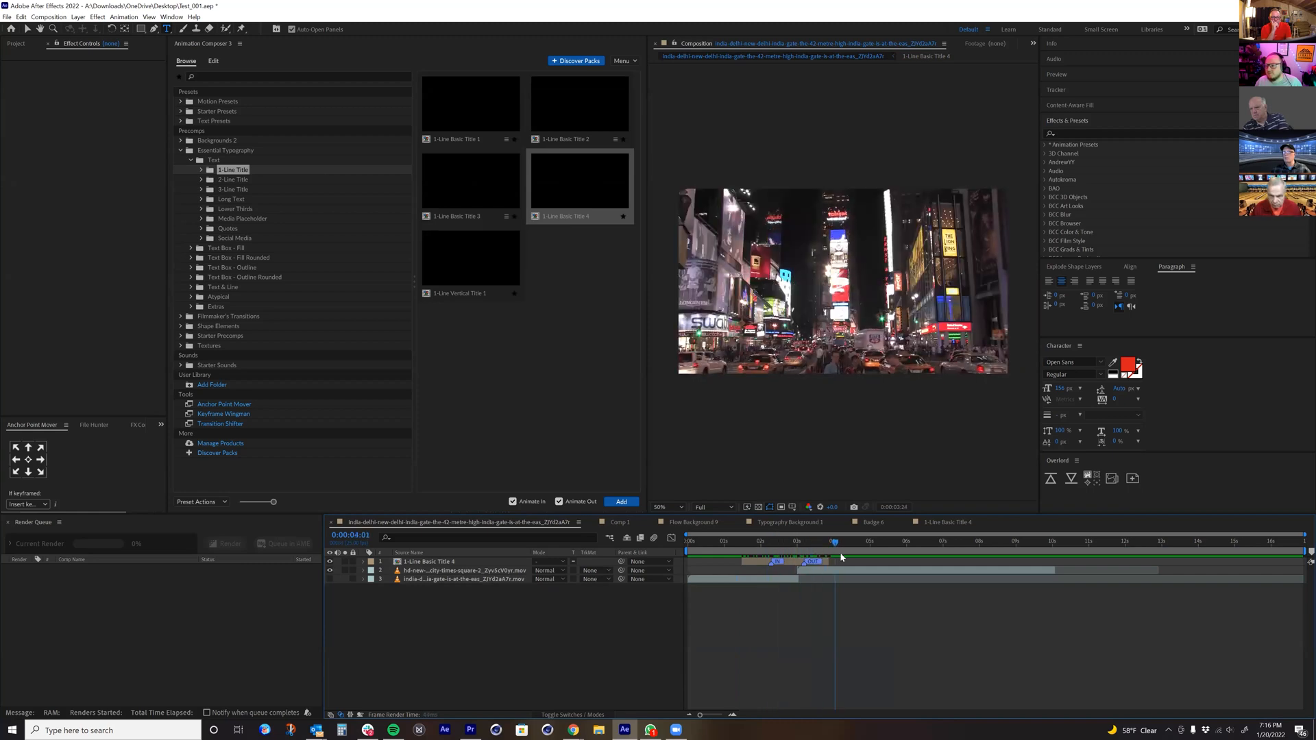
pyautogui.press('space')
pyautogui.moveTo(793, 566); pyautogui.dragTo(755, 569)
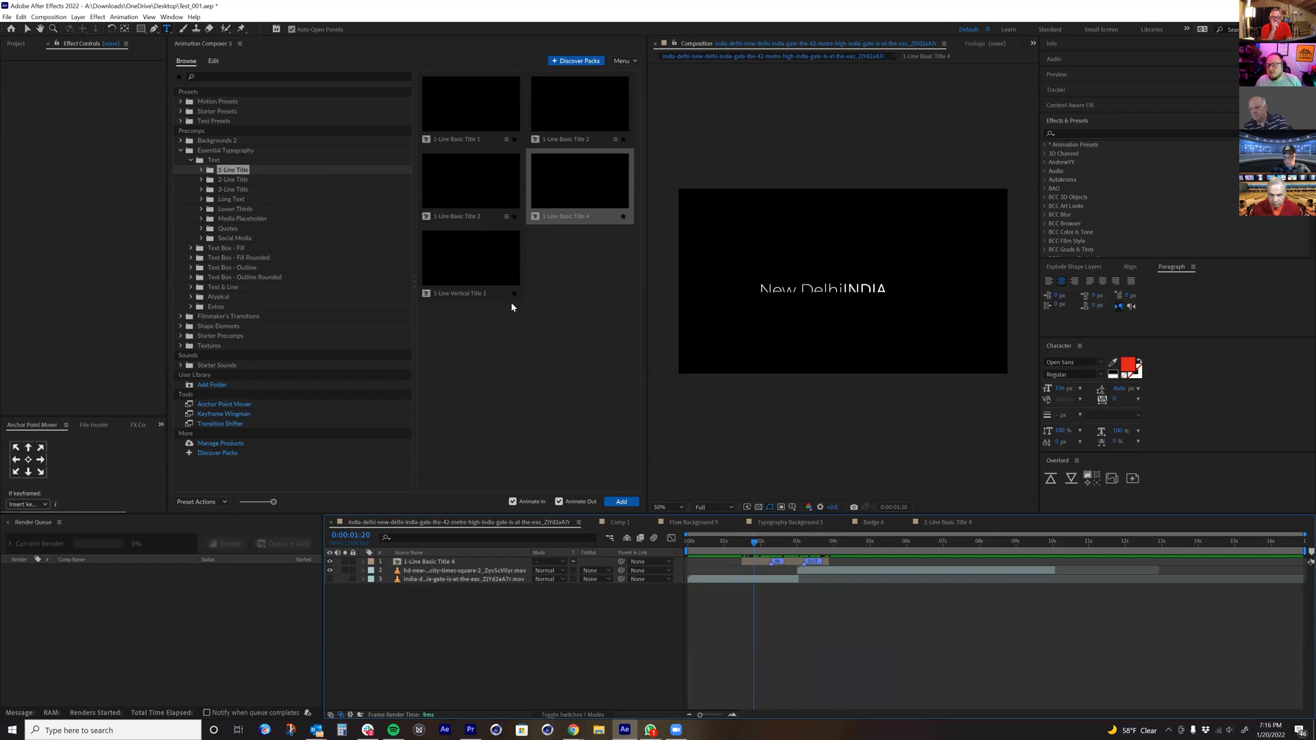
# Step: Look through the 1-Line Title, 2-Line Title and Lower Thirds presets, including Lower Third Title 1 - Center
pyautogui.click(486, 183)
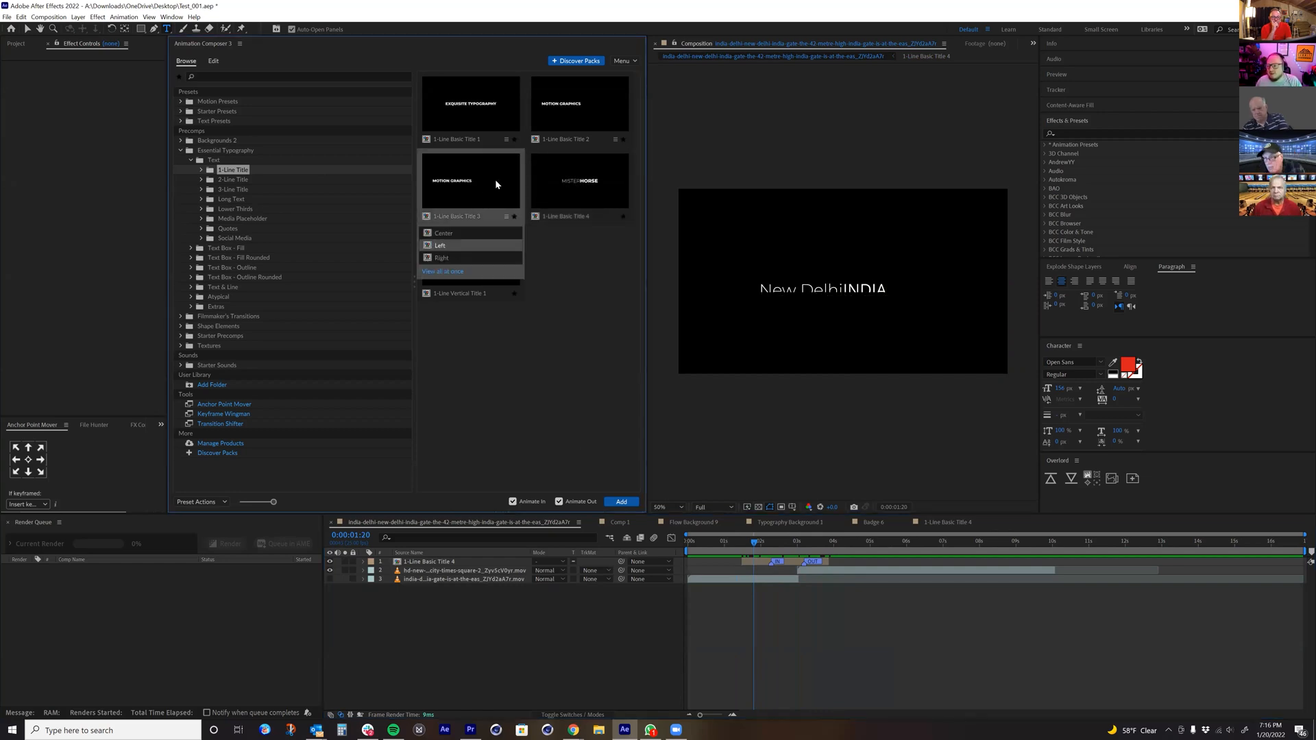
pyautogui.press('Down')
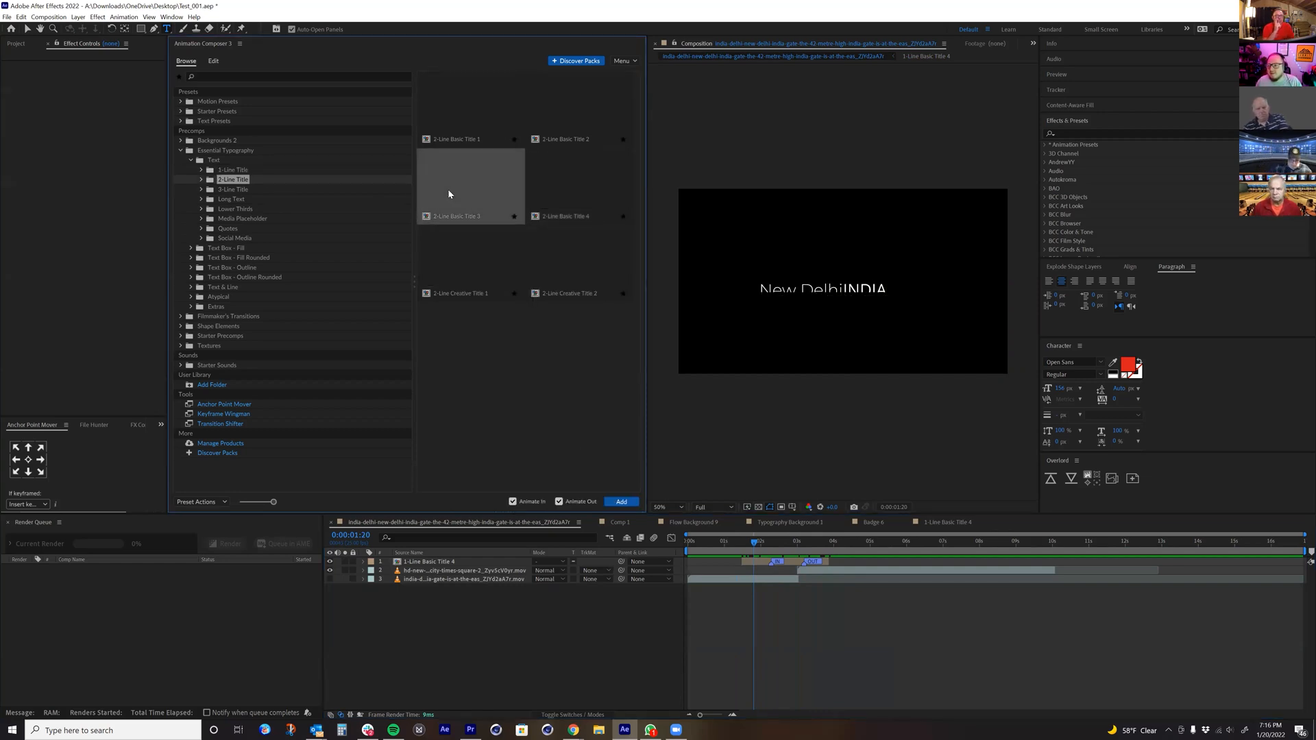
pyautogui.click(255, 209)
pyautogui.click(256, 218)
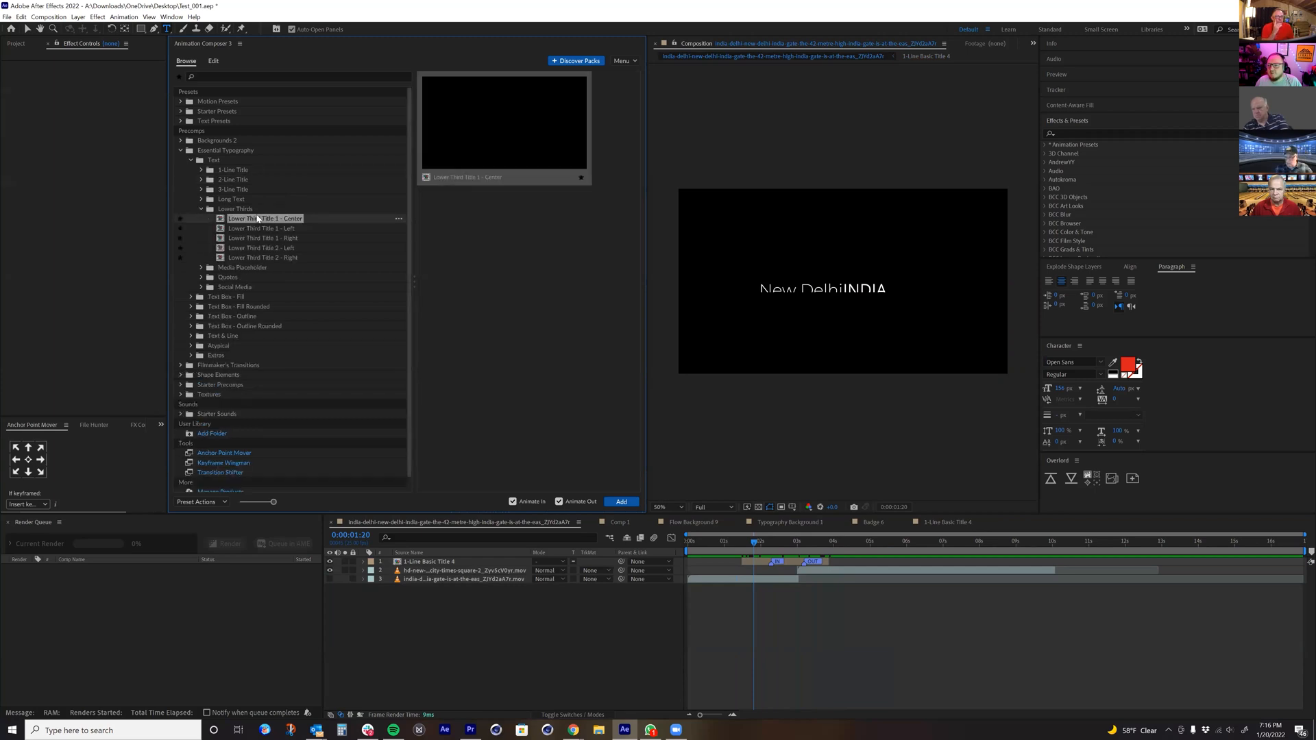
# Step: Preview the remaining Lower Thirds presets, from Lower Third Title 1 - Left through Lower Third Title 2 - Right
pyautogui.click(259, 228)
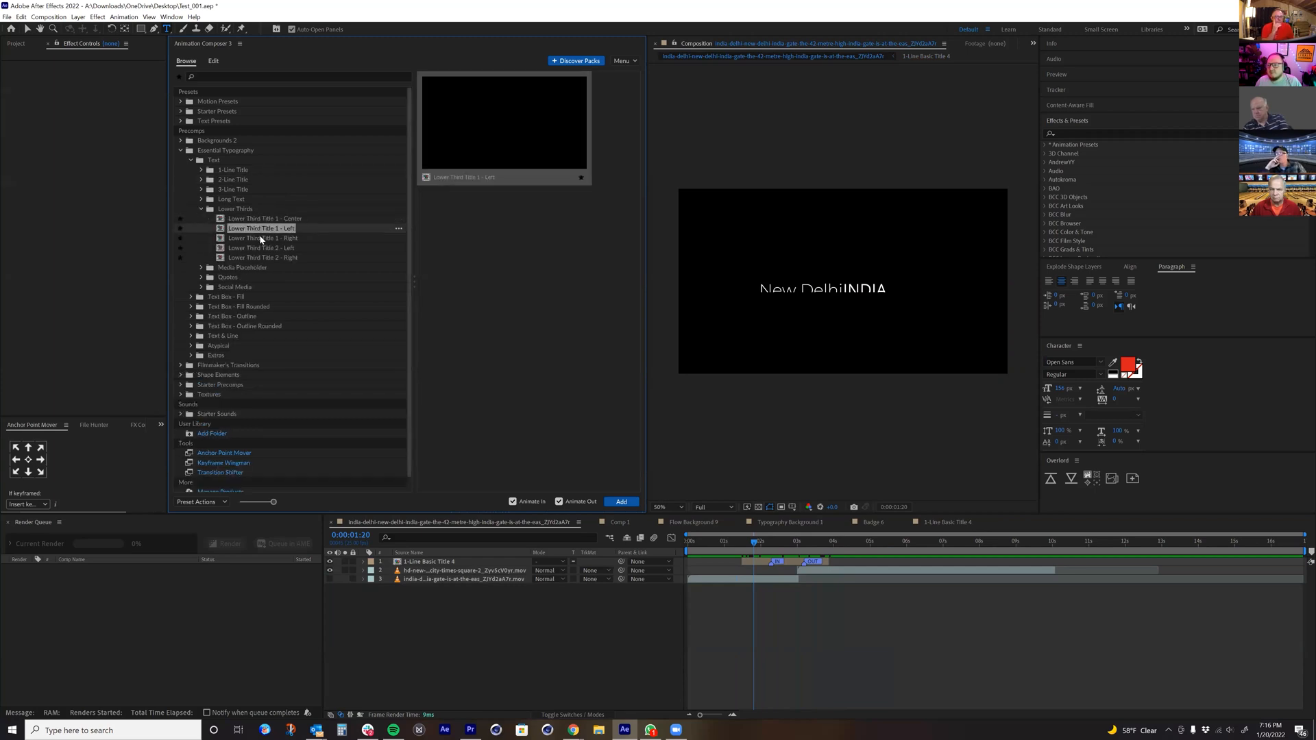
pyautogui.click(260, 237)
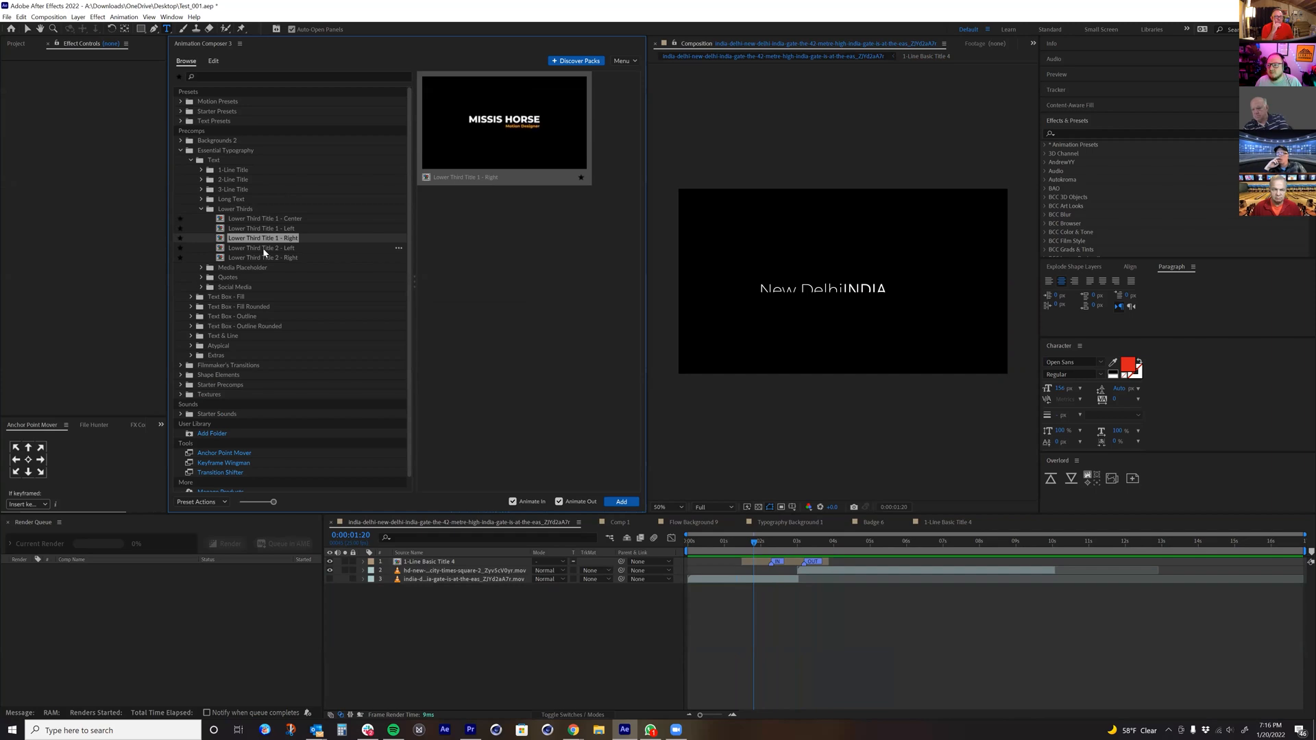
pyautogui.click(262, 248)
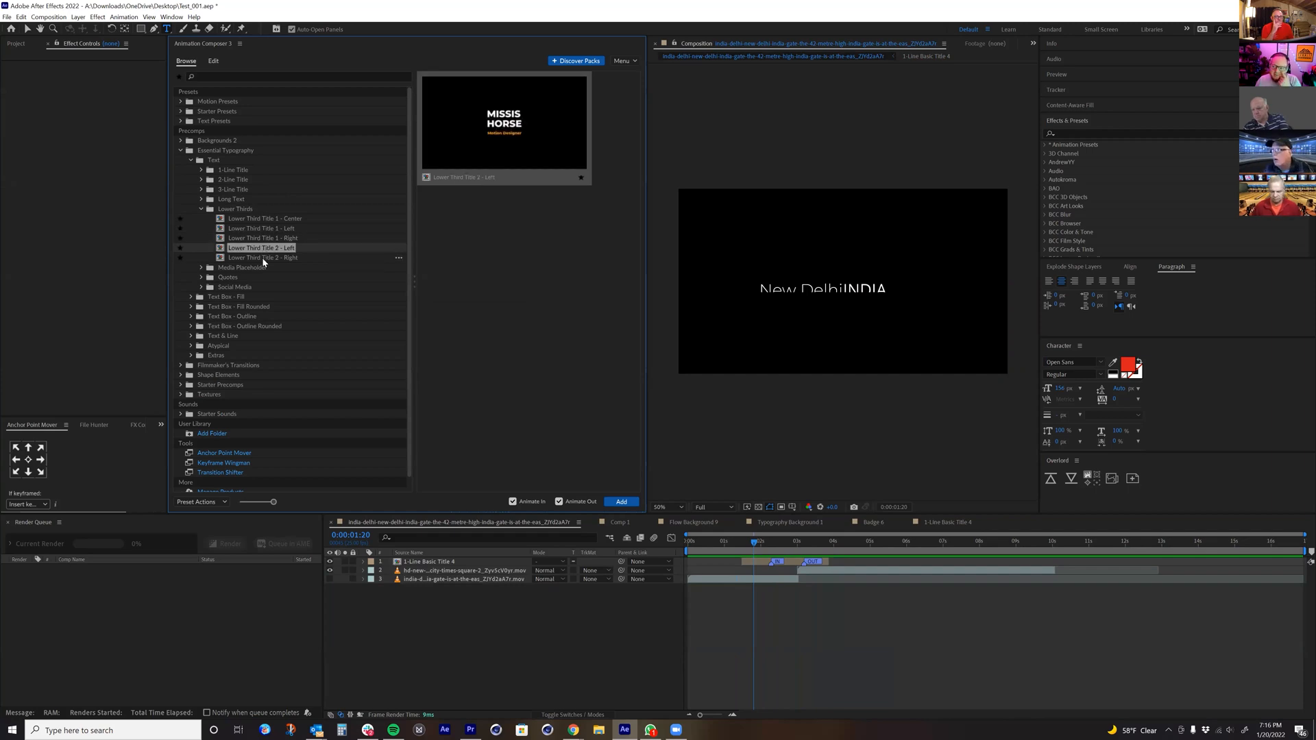
pyautogui.click(263, 257)
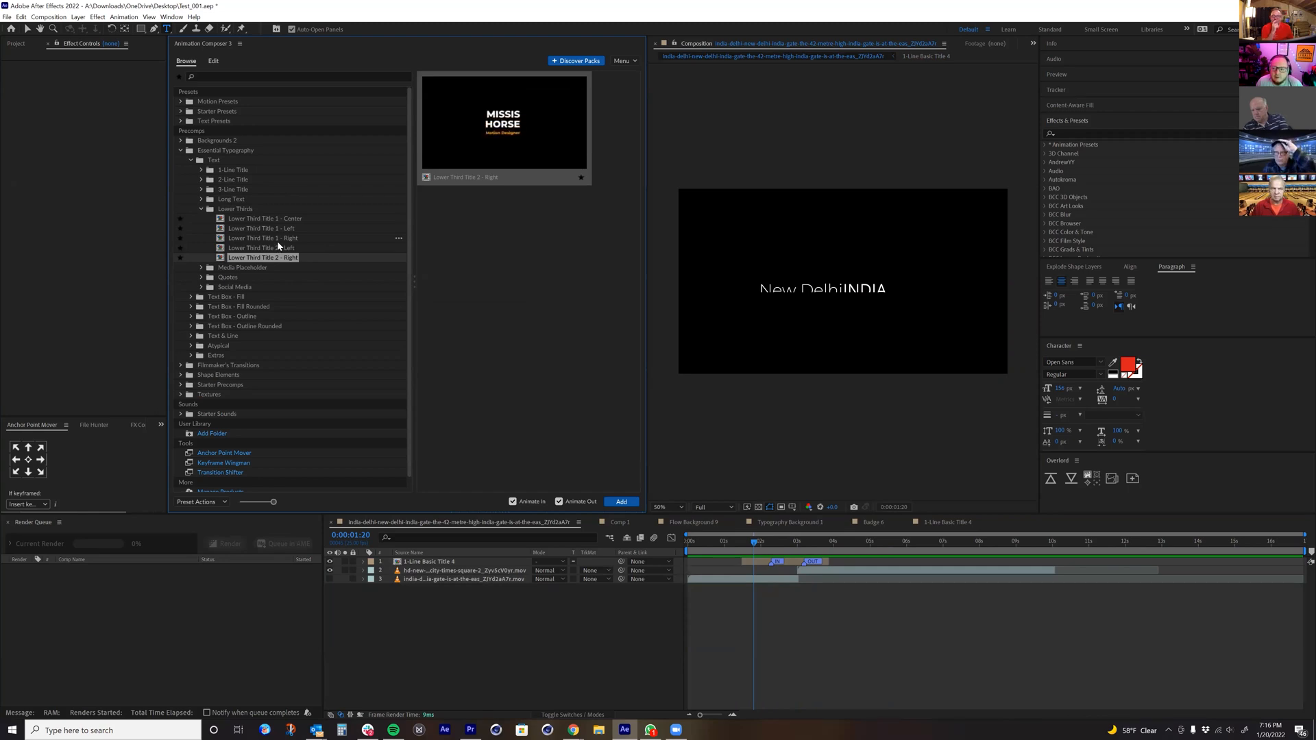
# Step: Expand the Quotes category and preview its titles, including Quotes Title 1 - Center and Quotes Title 4 - Right
pyautogui.click(209, 277)
pyautogui.click(248, 287)
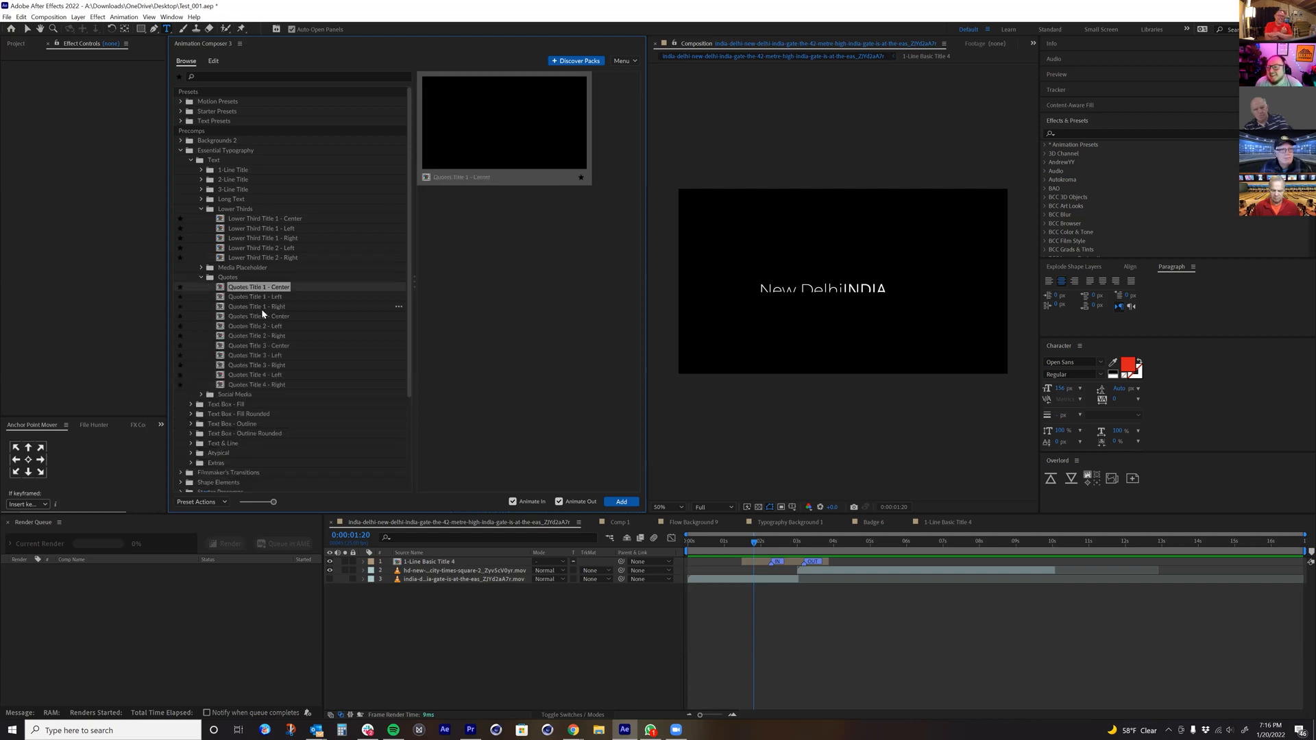
pyautogui.click(262, 316)
pyautogui.click(262, 289)
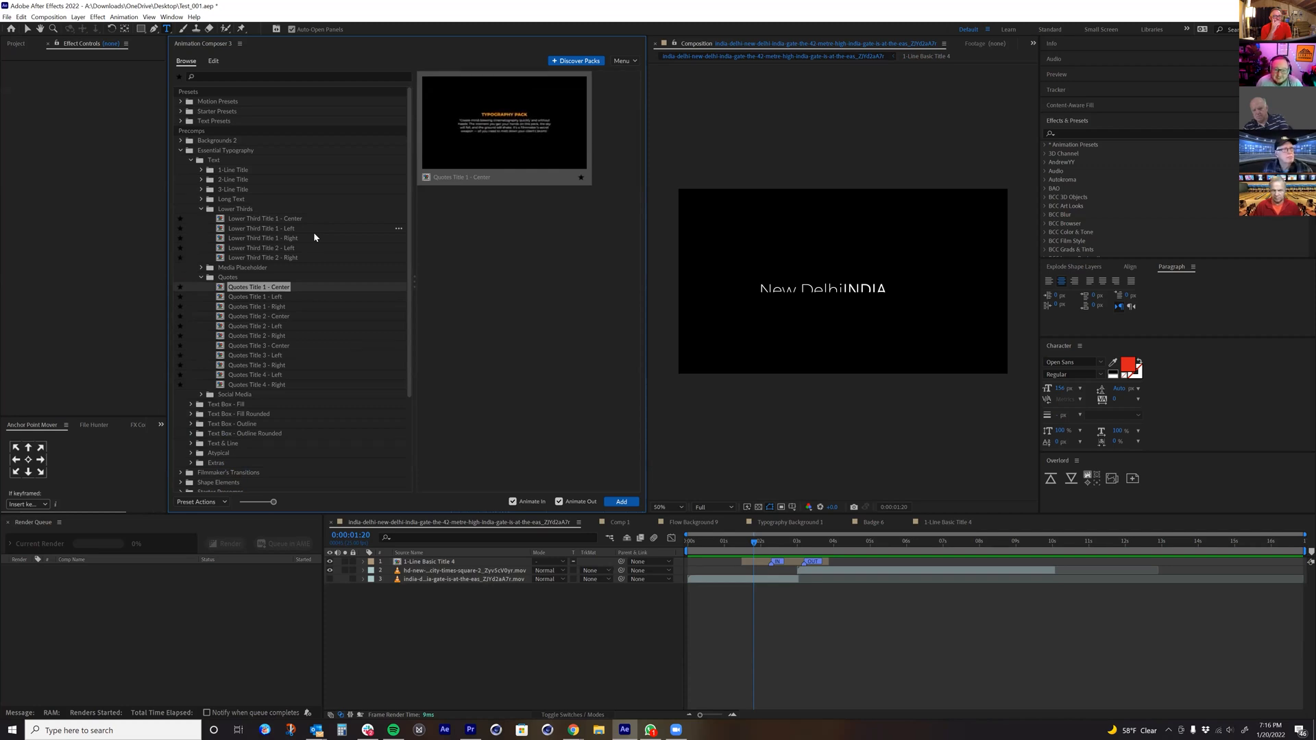
pyautogui.click(281, 384)
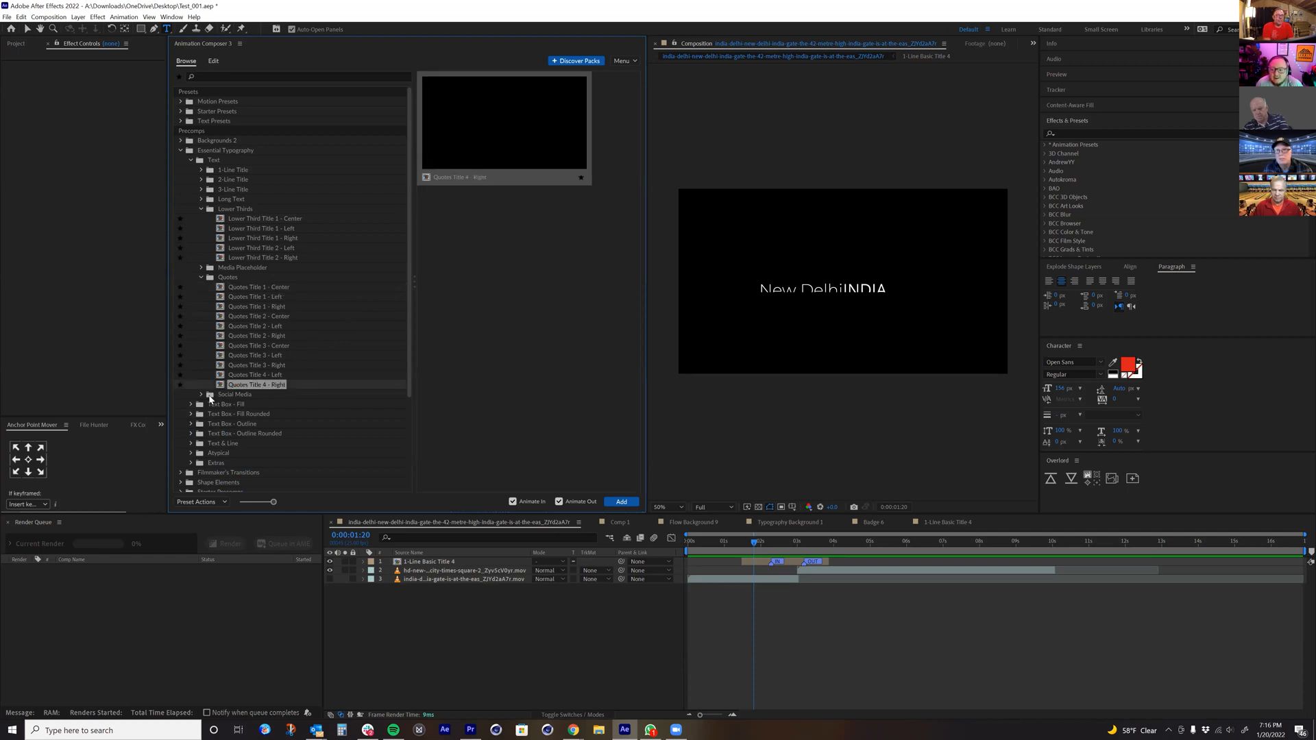
# Step: Expand the Social Media category and preview the two custom placeholders and the Facebook, Instagram, Twitter and Youtube titles
pyautogui.click(201, 395)
pyautogui.click(236, 404)
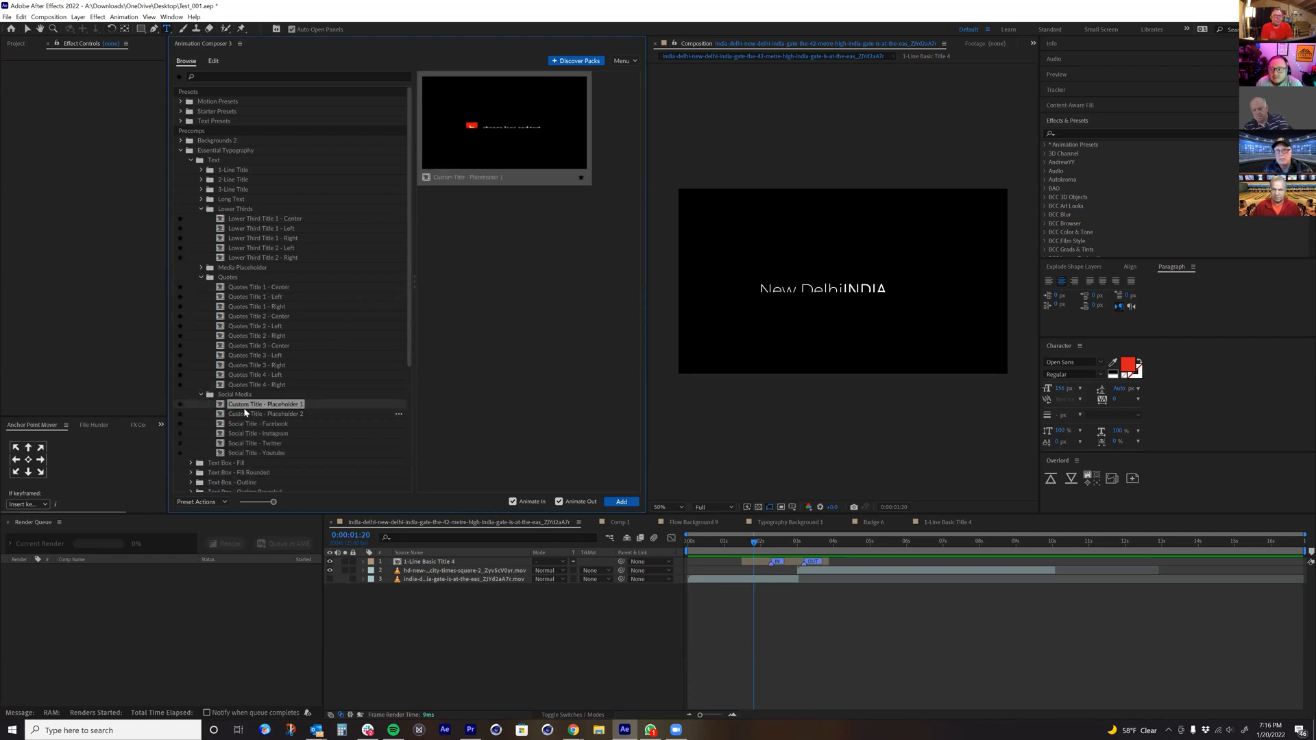
pyautogui.click(251, 414)
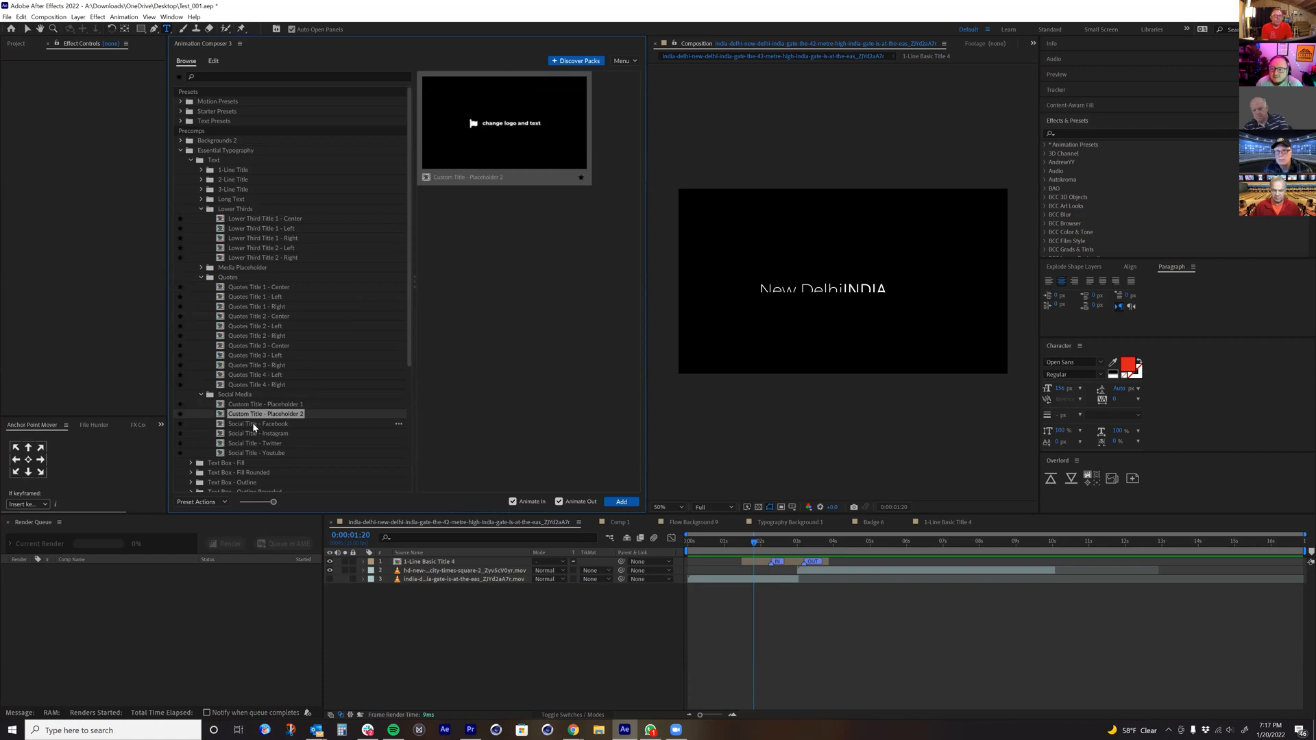
pyautogui.click(254, 423)
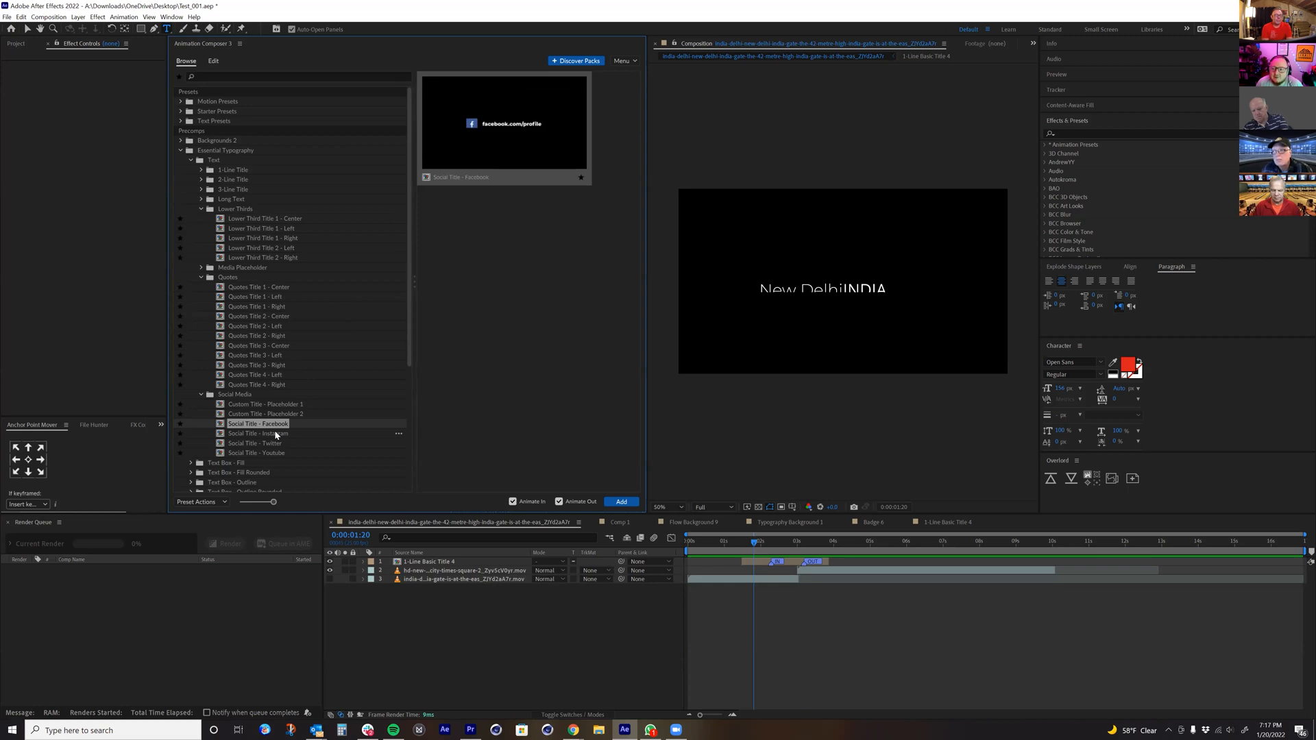
pyautogui.press('Down')
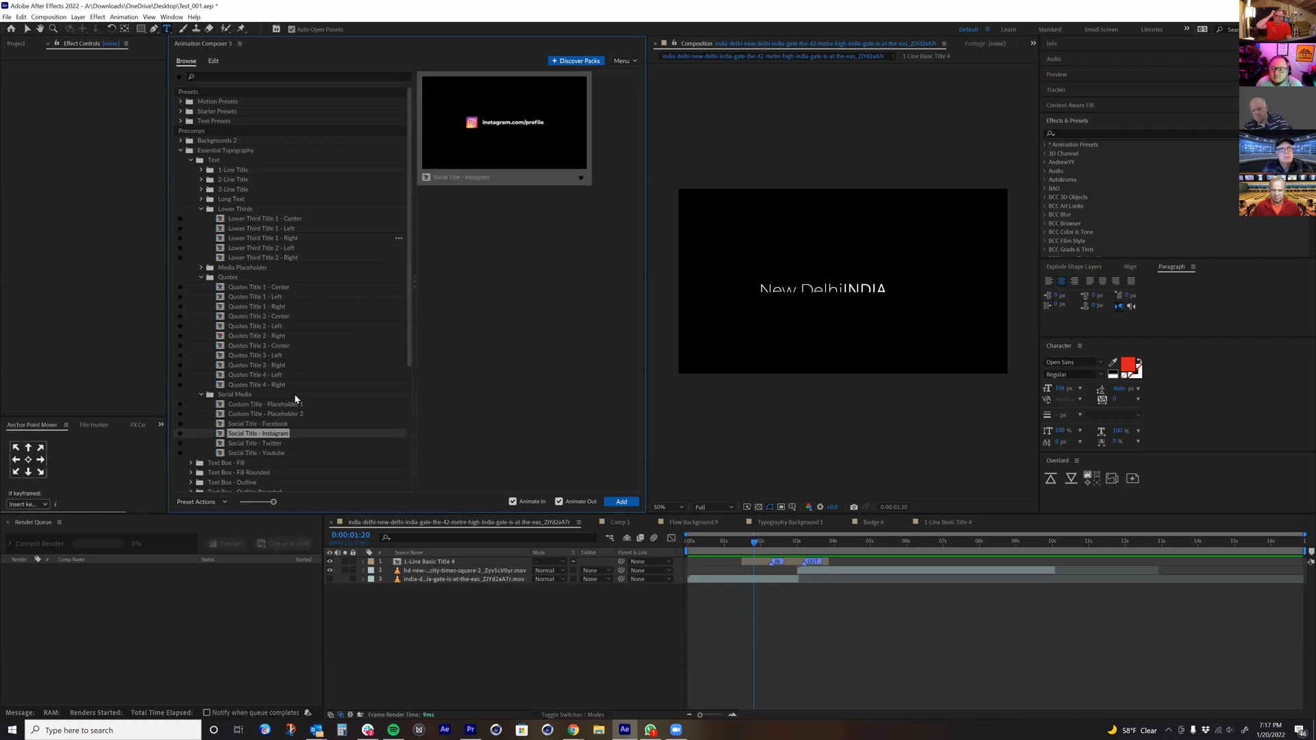
pyautogui.click(265, 444)
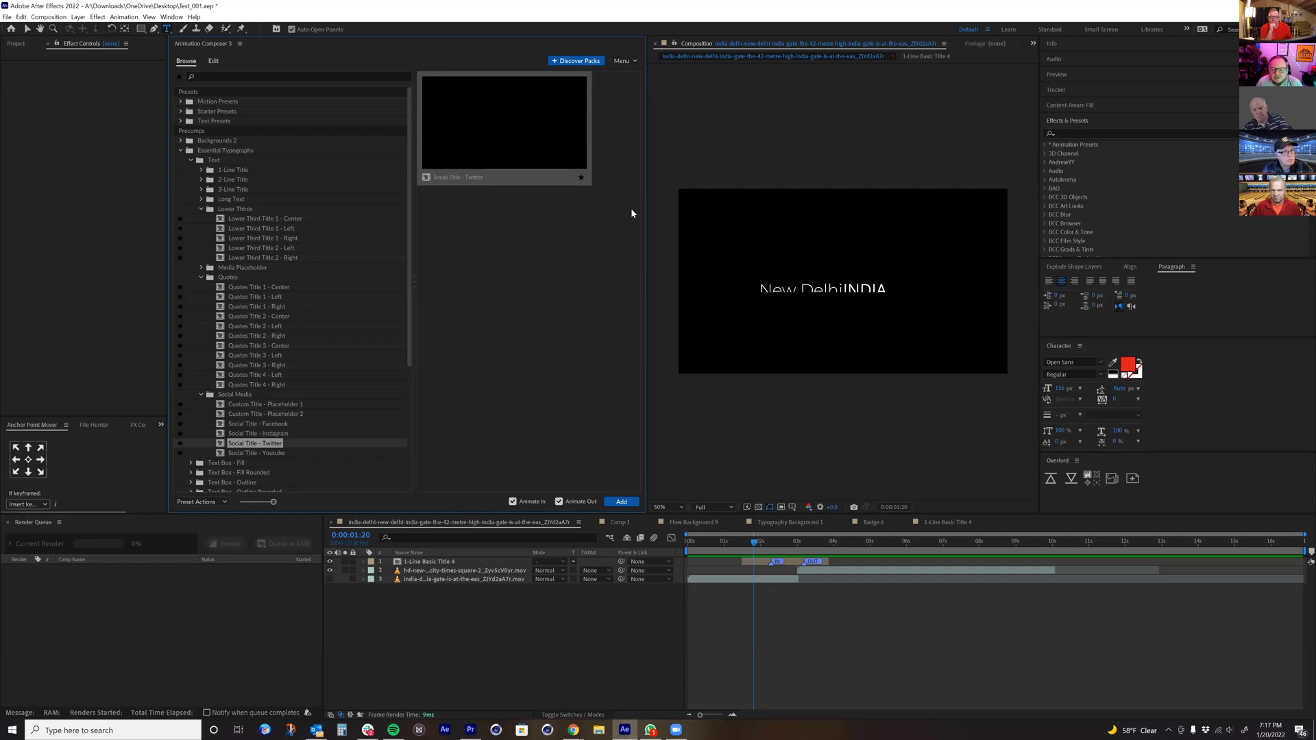
pyautogui.click(245, 454)
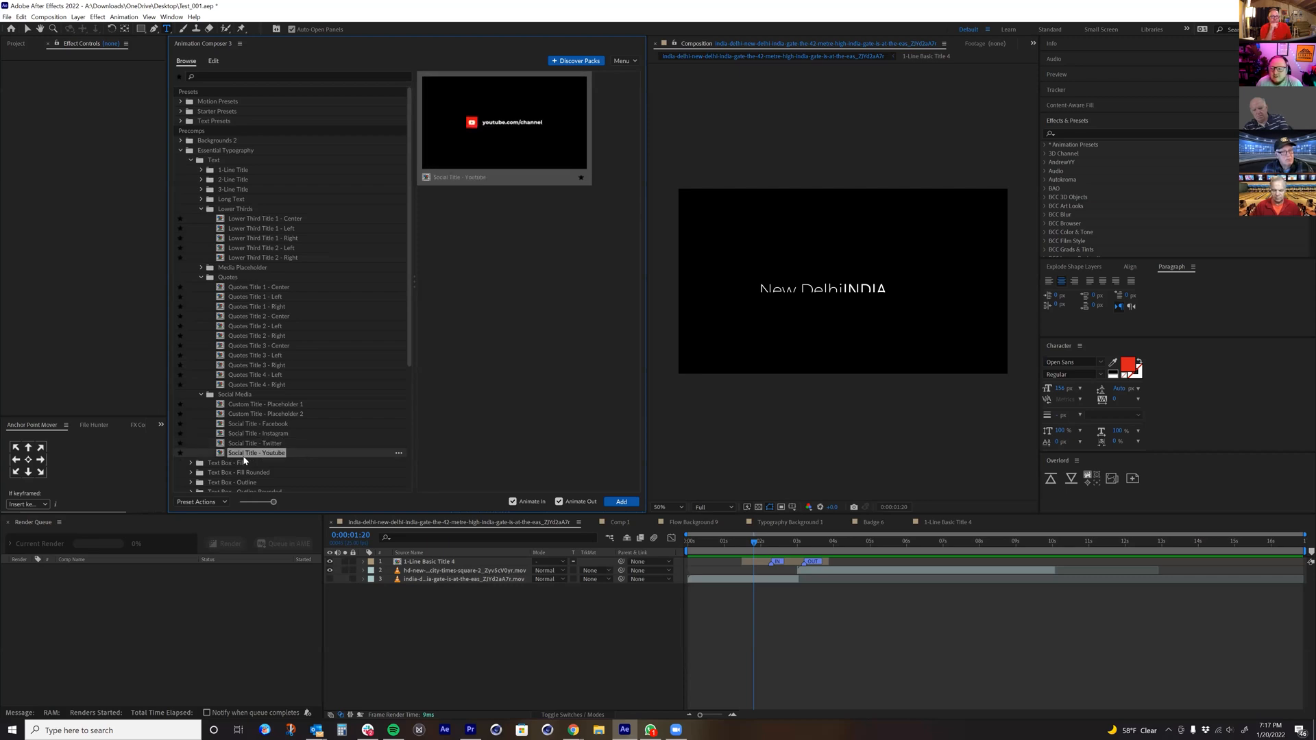
# Step: Browse the preset thumbnails of the Text Box - Fill category
pyautogui.click(220, 465)
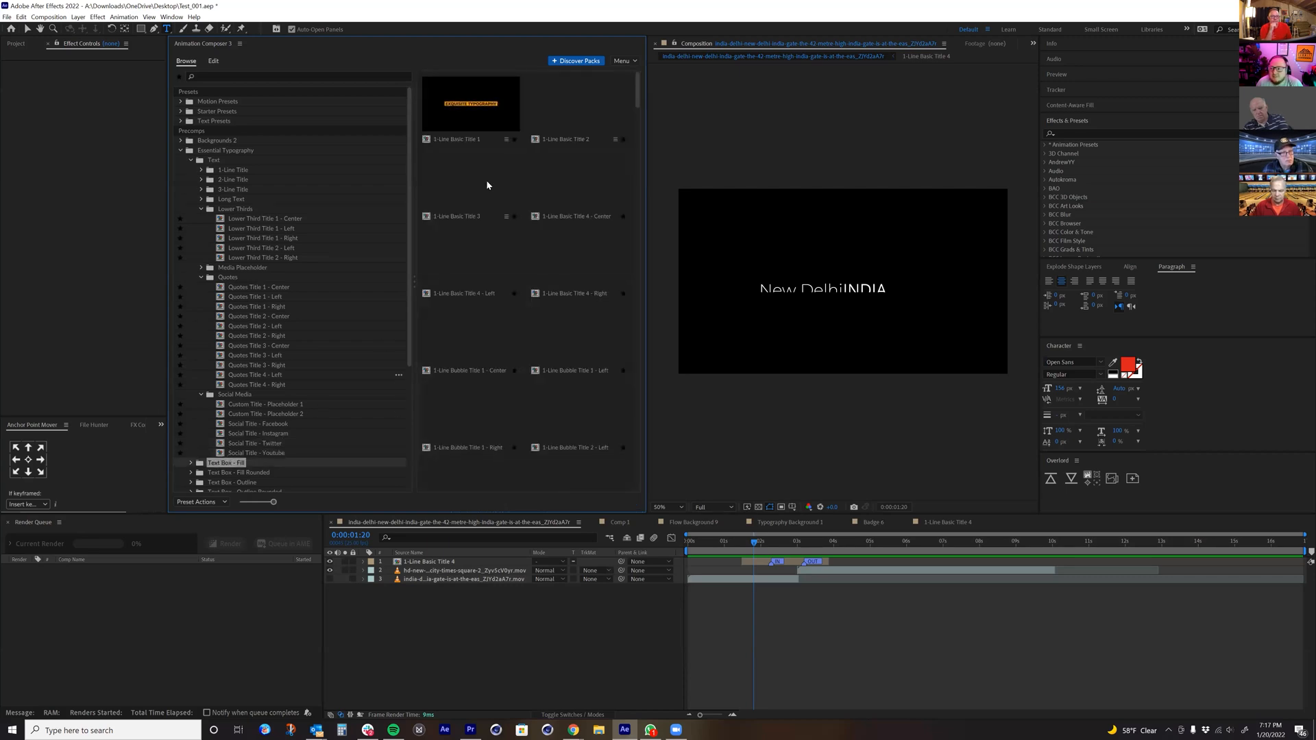
pyautogui.scroll(-1, 294, 340)
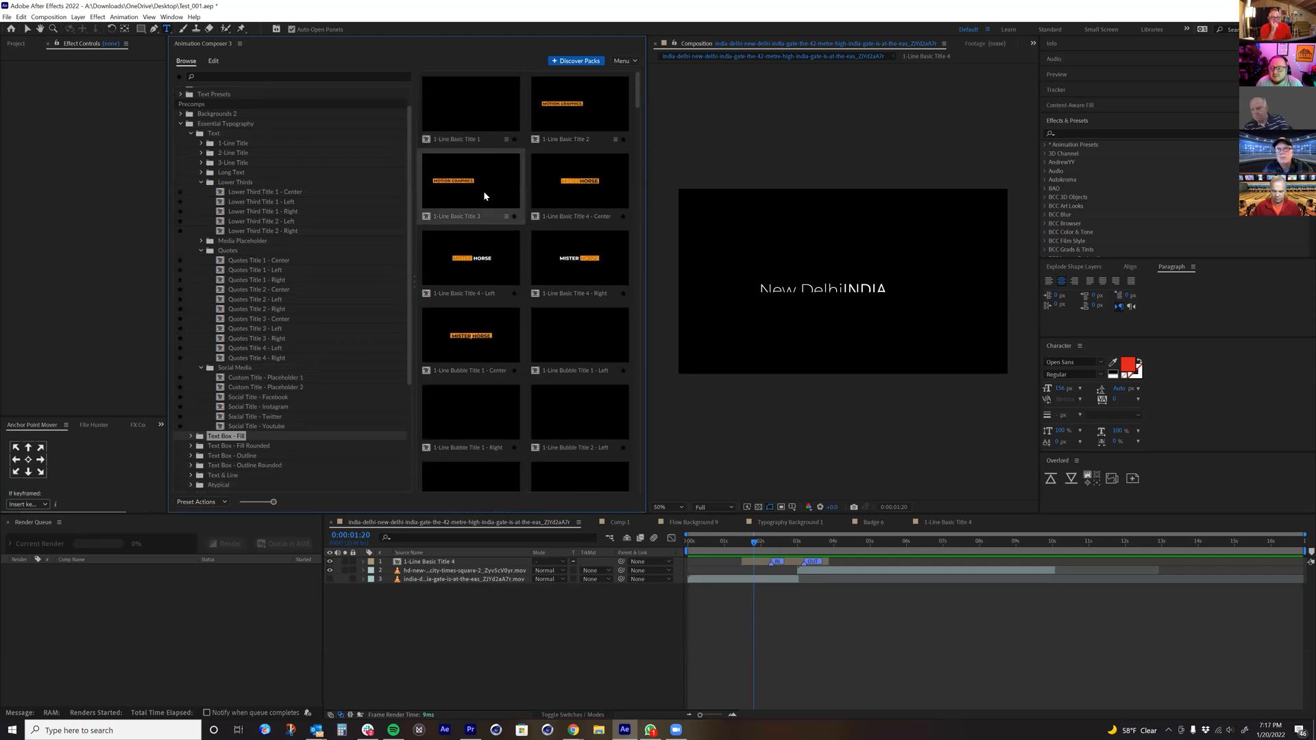
pyautogui.scroll(-1, 206, 411)
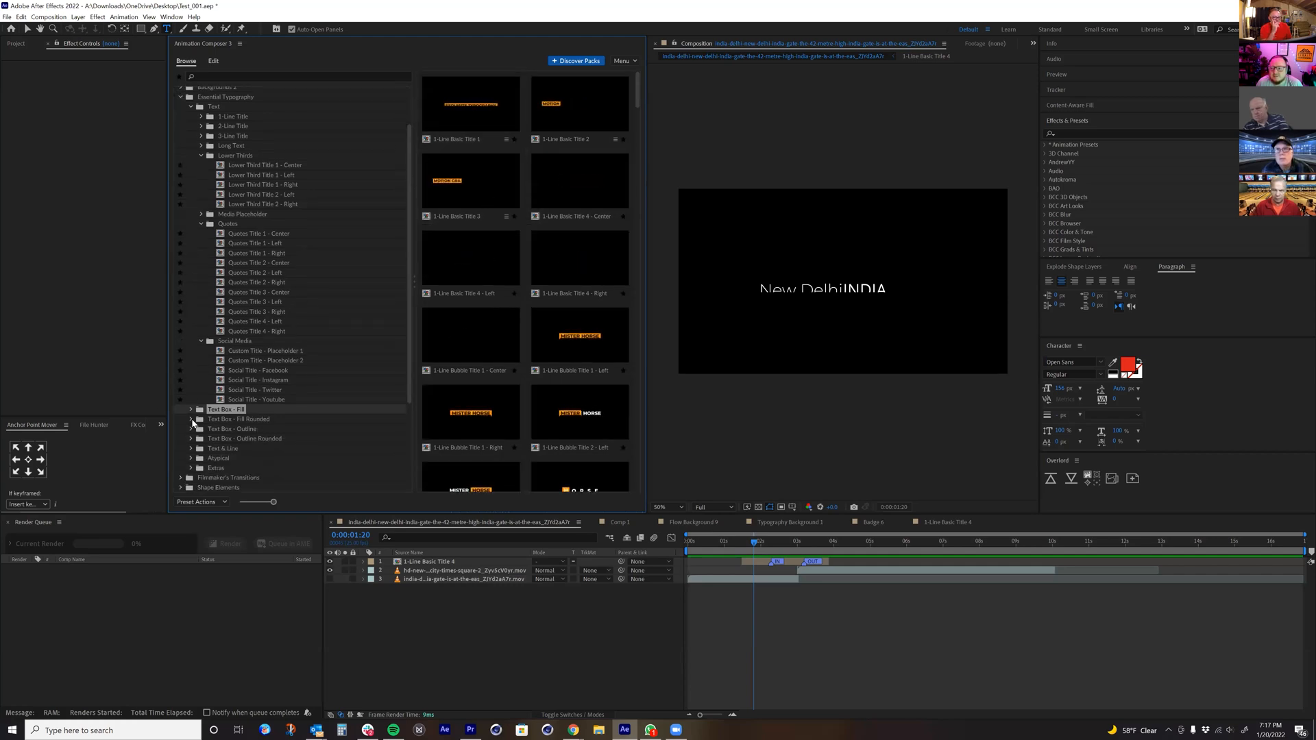
# Step: Look through the 2-Line Title and Callouts presets in Text Box - Fill Rounded and the subcategories of Text Box - Outline
pyautogui.click(191, 419)
pyautogui.click(233, 438)
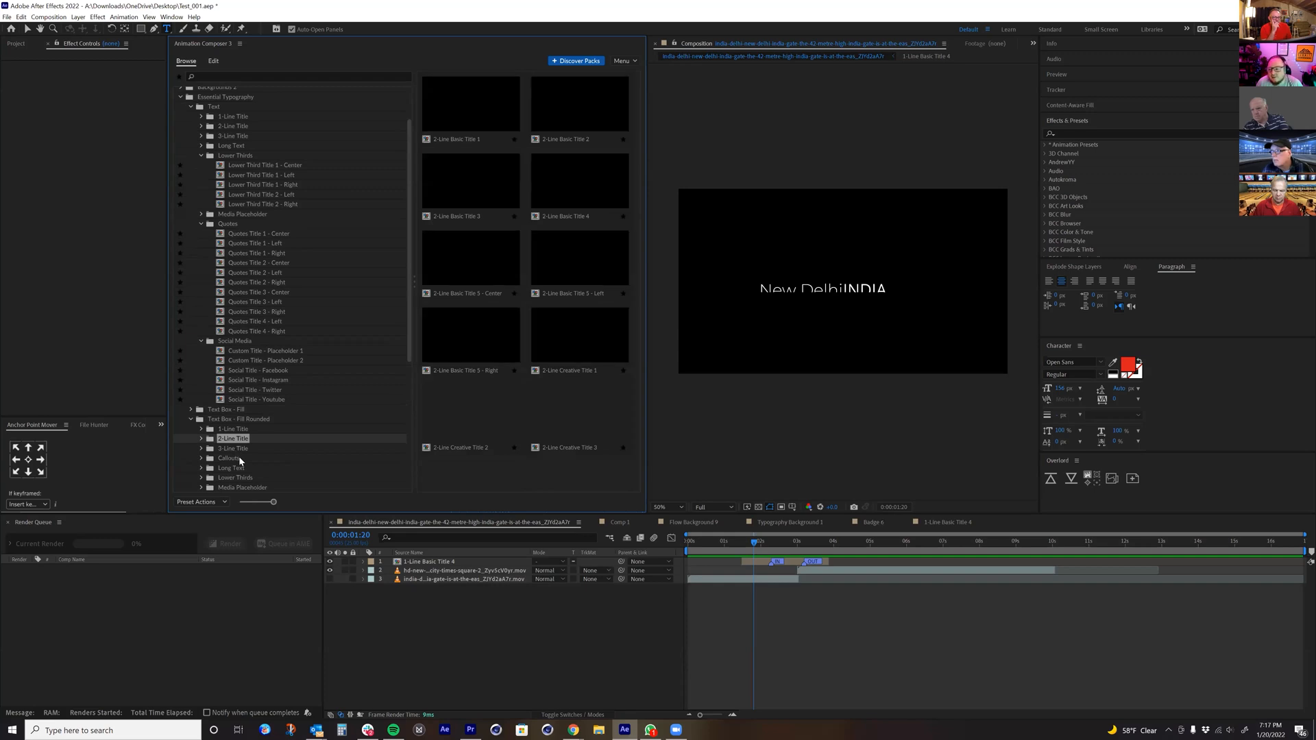
pyautogui.click(237, 459)
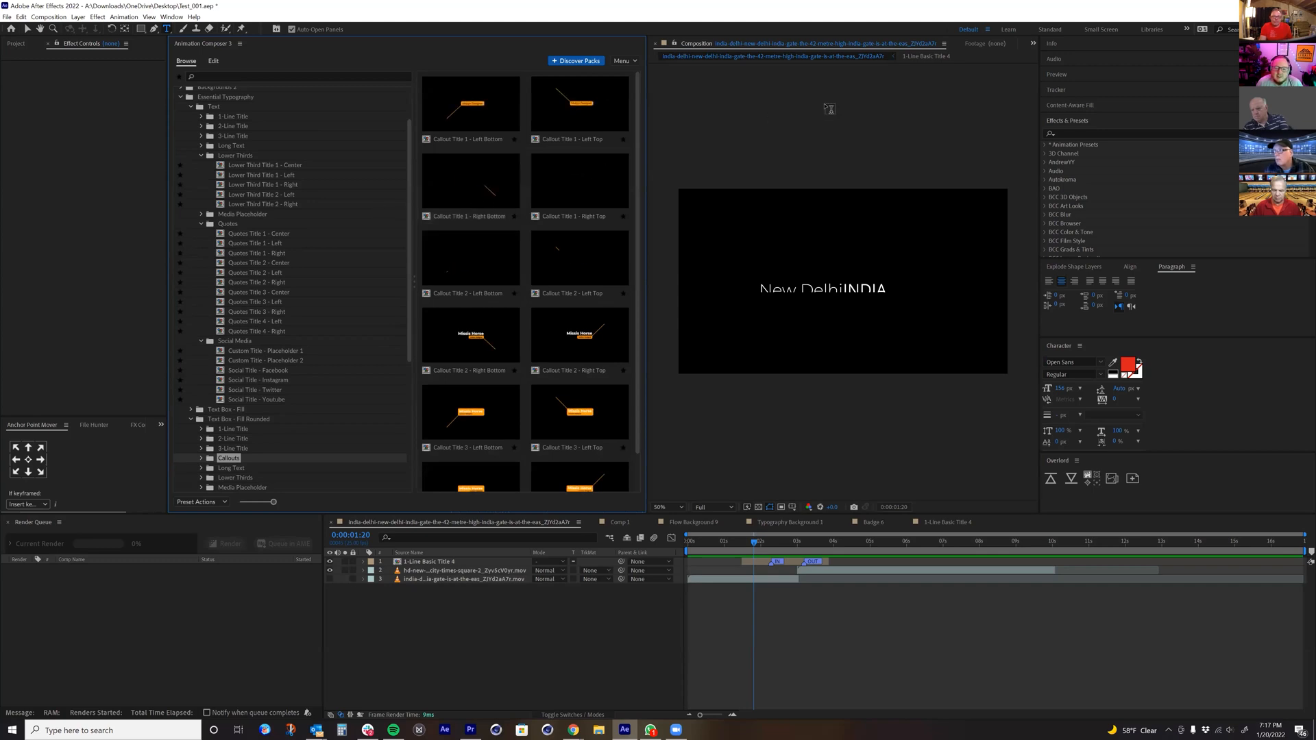
pyautogui.scroll(-2, 775, 162)
pyautogui.scroll(-1, 558, 270)
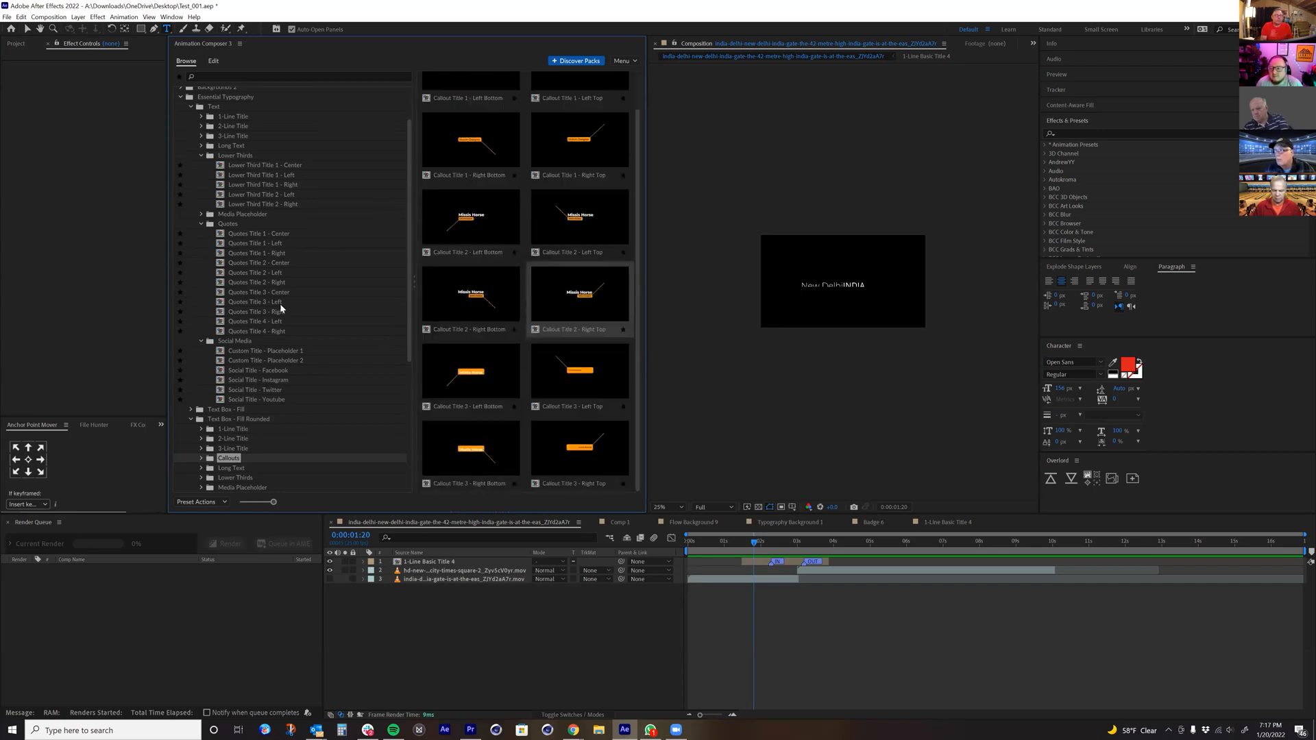
pyautogui.scroll(-2, 269, 355)
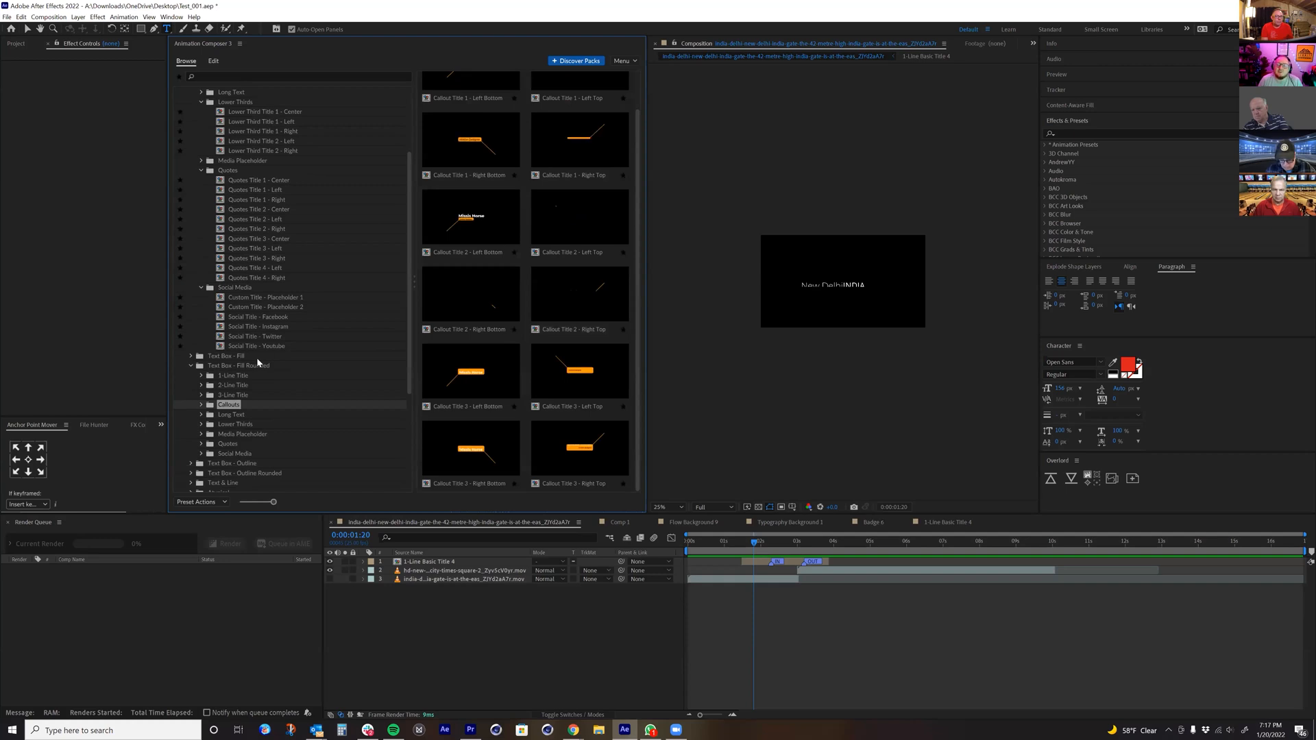
pyautogui.scroll(-2, 216, 440)
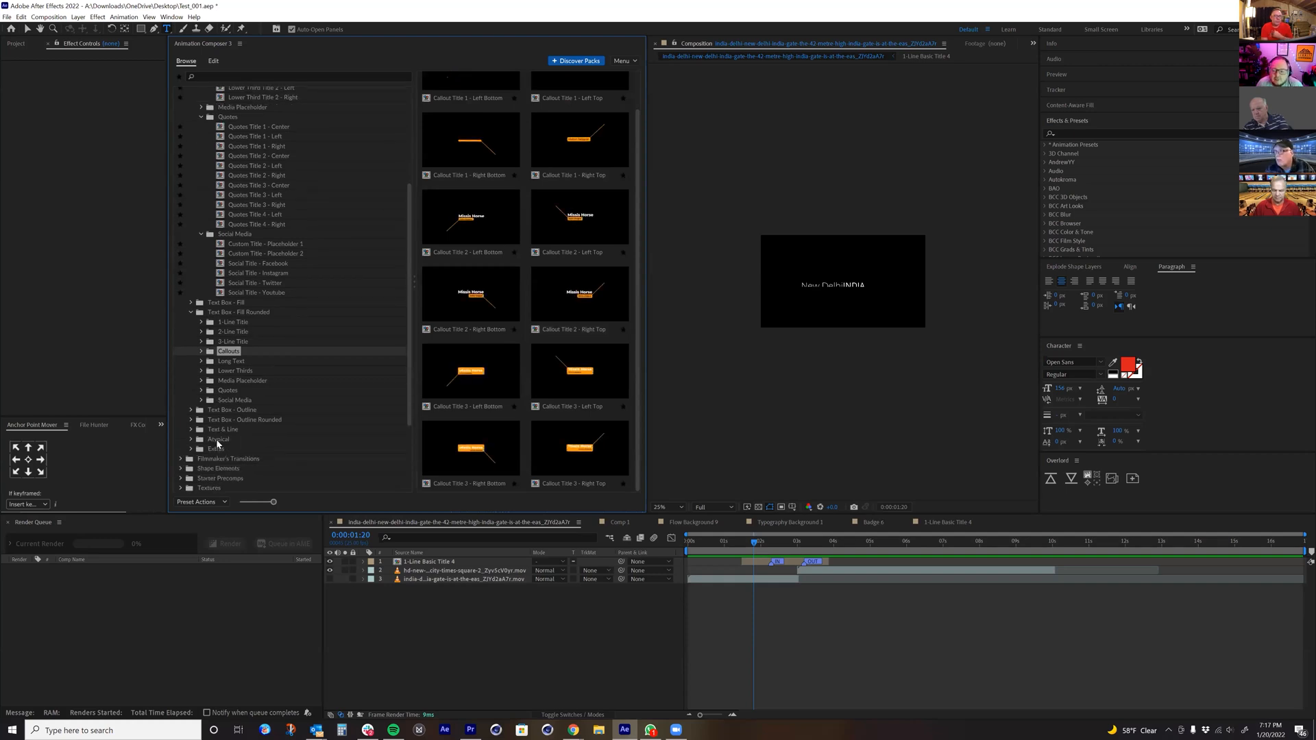
pyautogui.scroll(-1, 216, 444)
pyautogui.click(191, 383)
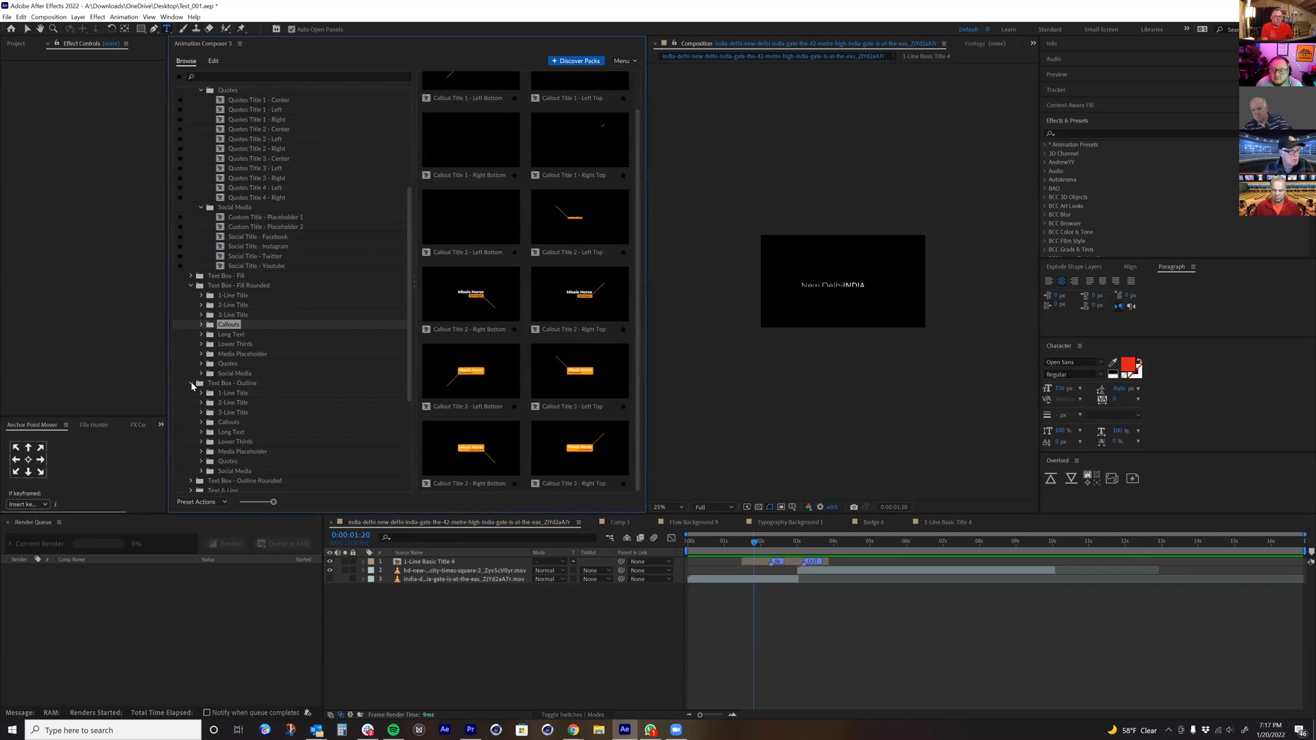
pyautogui.click(191, 383)
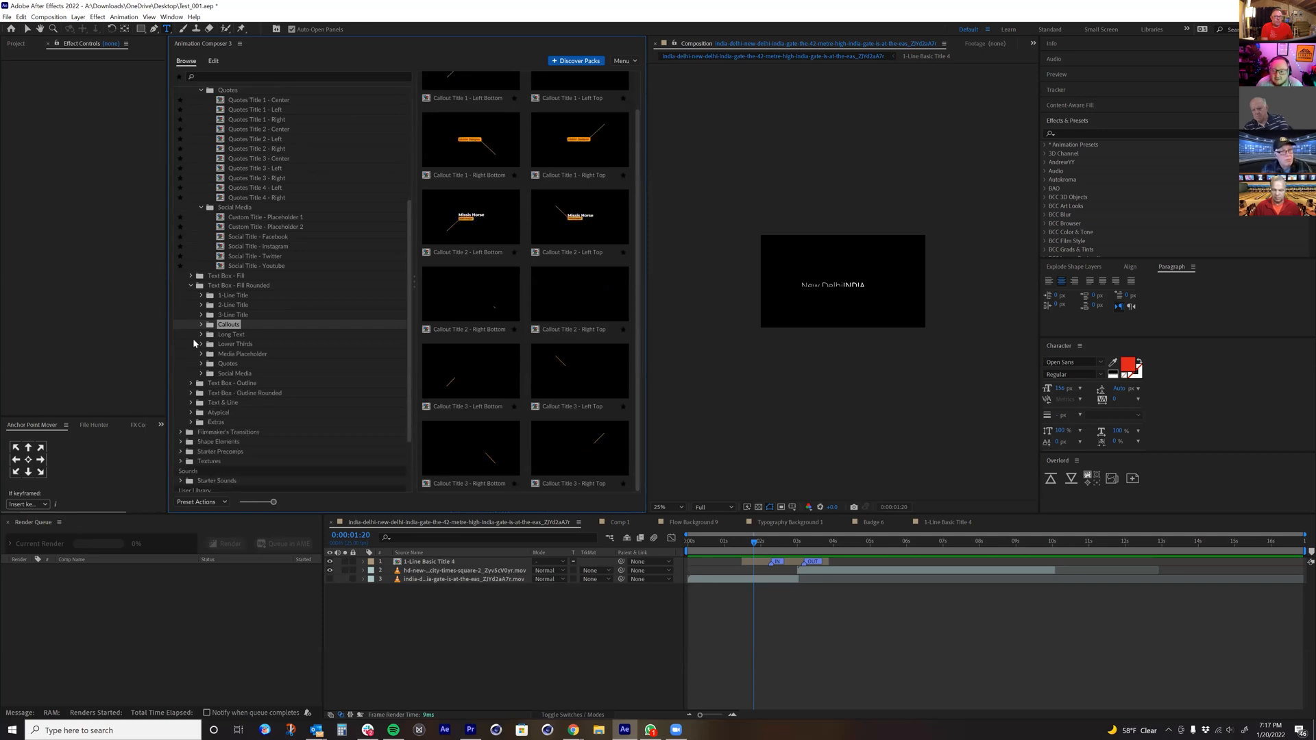
# Step: Collapse the expanded Essential Typography subcategories, including Text Box - Fill Rounded, Quotes, Social Media, Lower Thirds and Text, and the pack itself
pyautogui.click(190, 285)
pyautogui.click(199, 96)
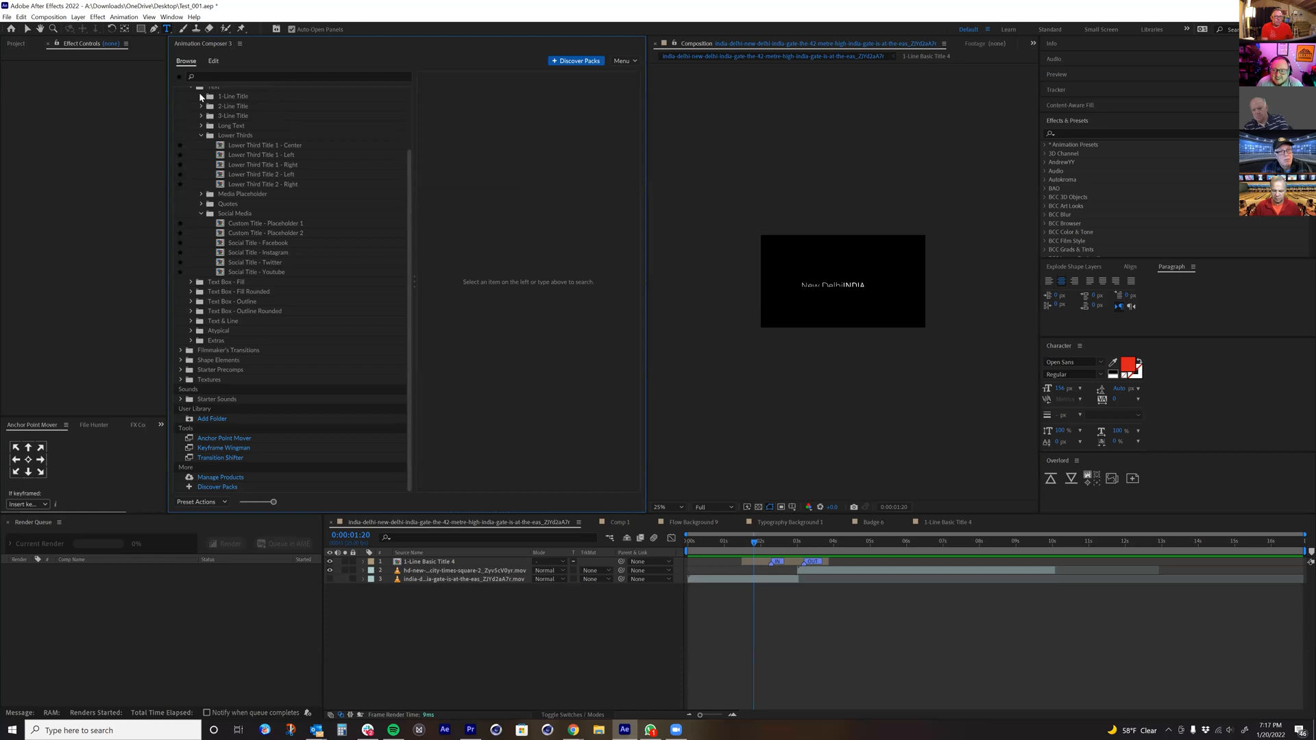
pyautogui.click(202, 215)
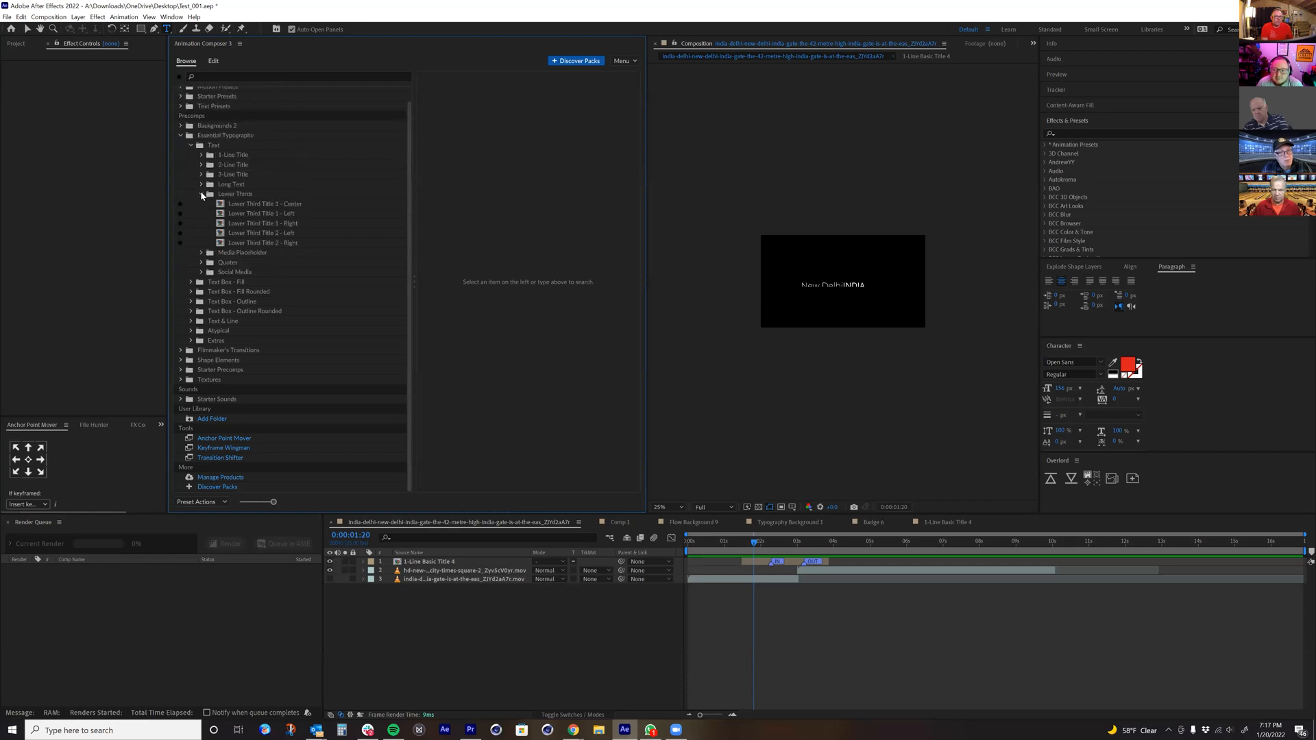
pyautogui.click(202, 195)
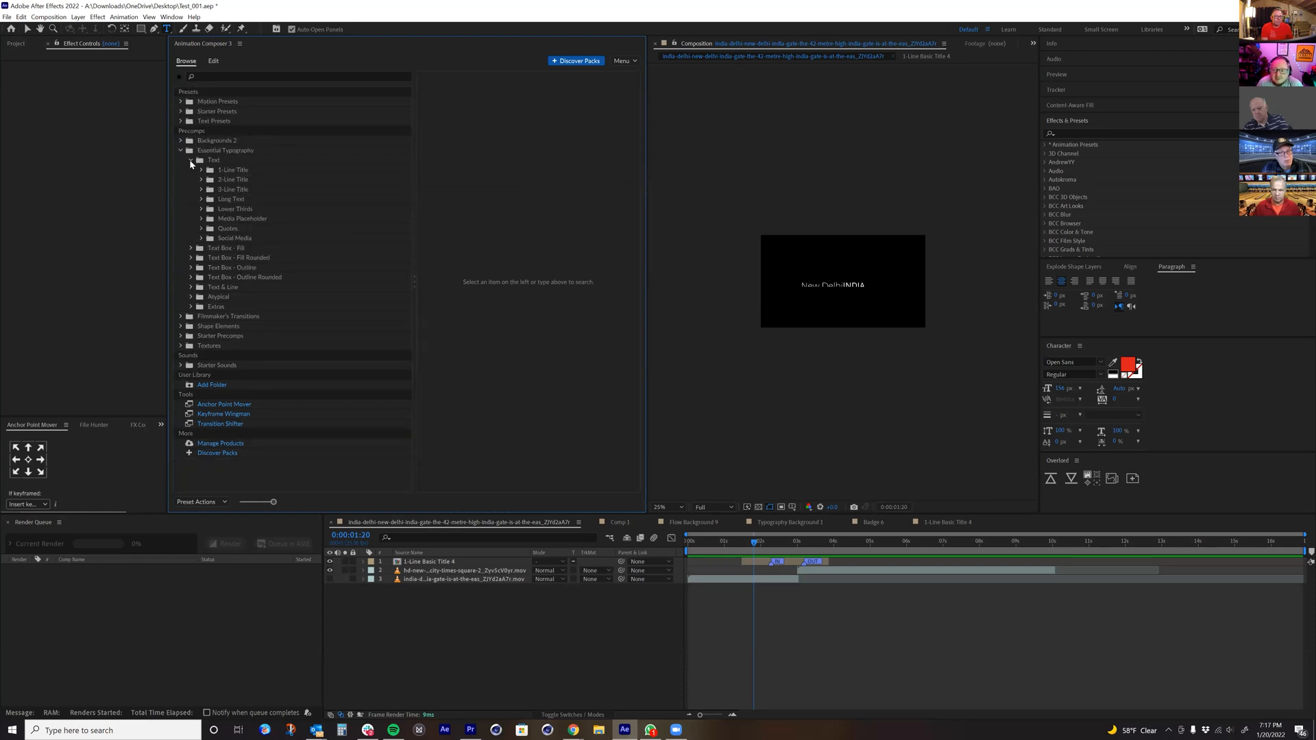
pyautogui.click(190, 160)
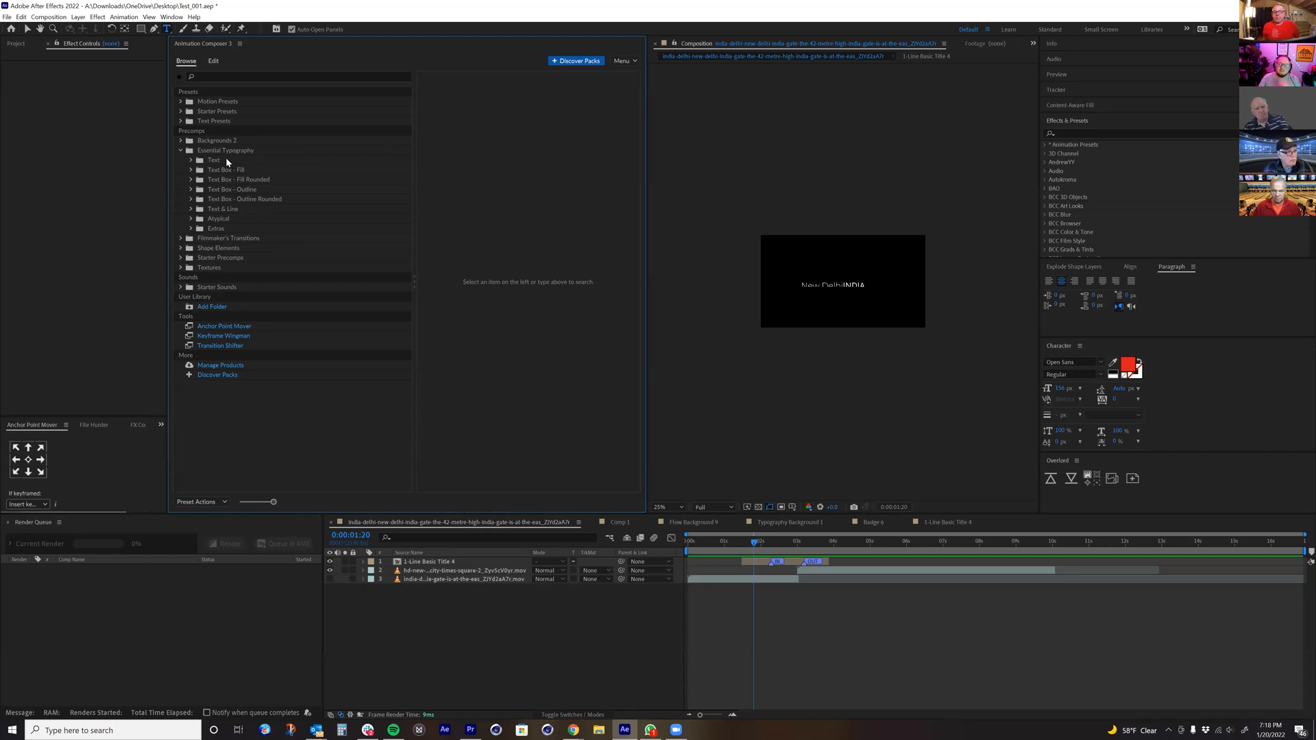
pyautogui.click(180, 150)
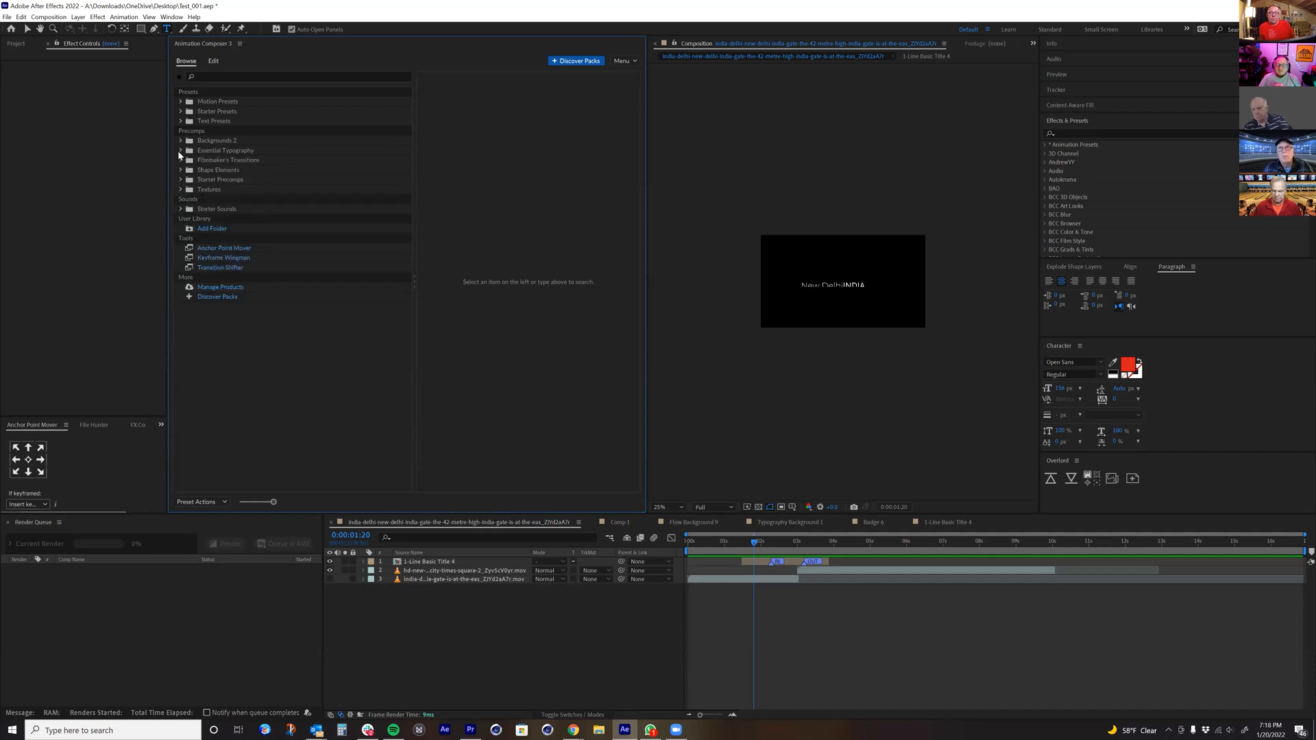
# Step: Expand Starter Sounds, look at the Approach and Bass sound files, and collapse both subfolders
pyautogui.click(181, 208)
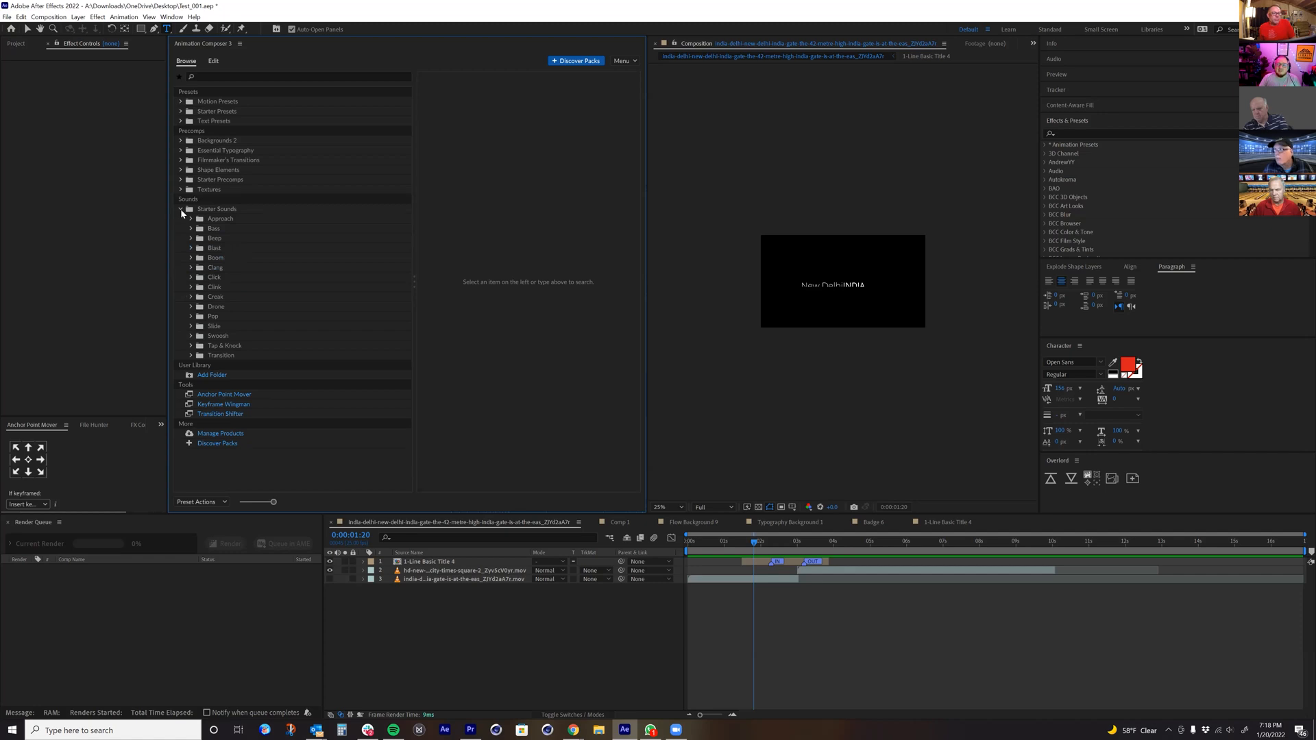
pyautogui.click(190, 219)
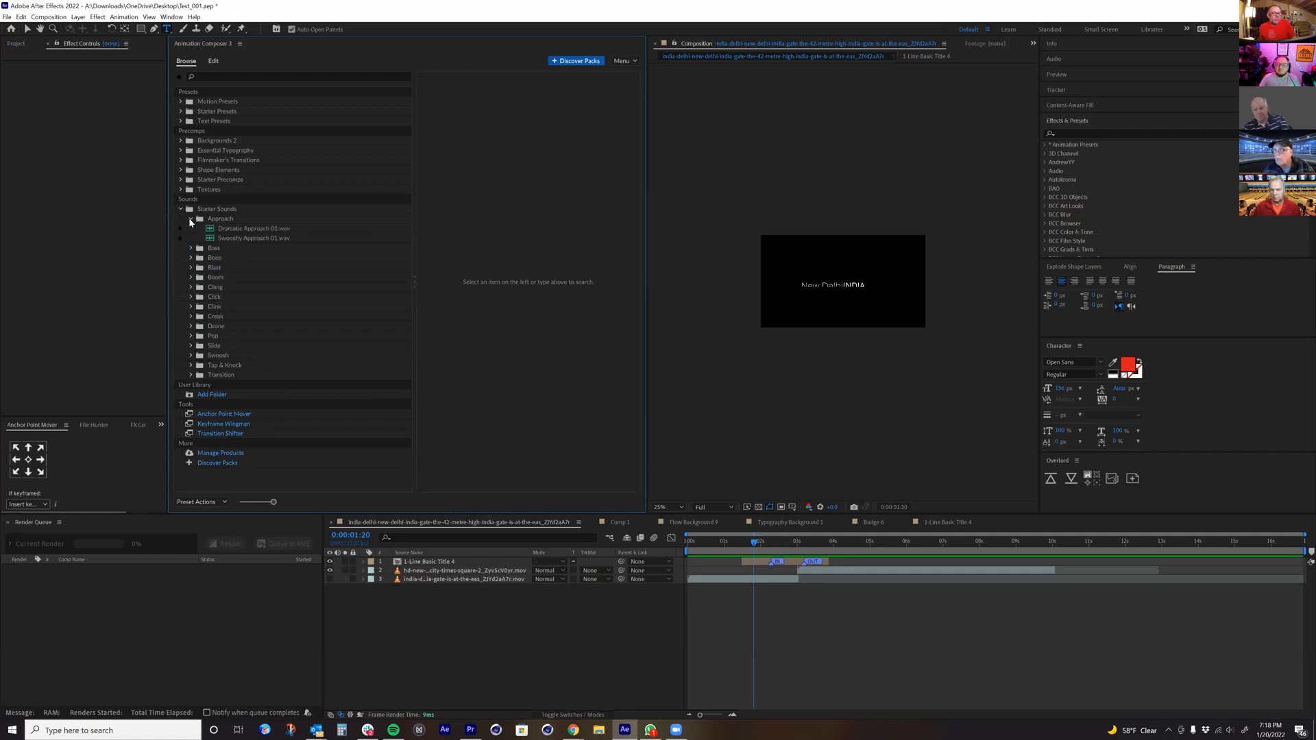
pyautogui.click(192, 249)
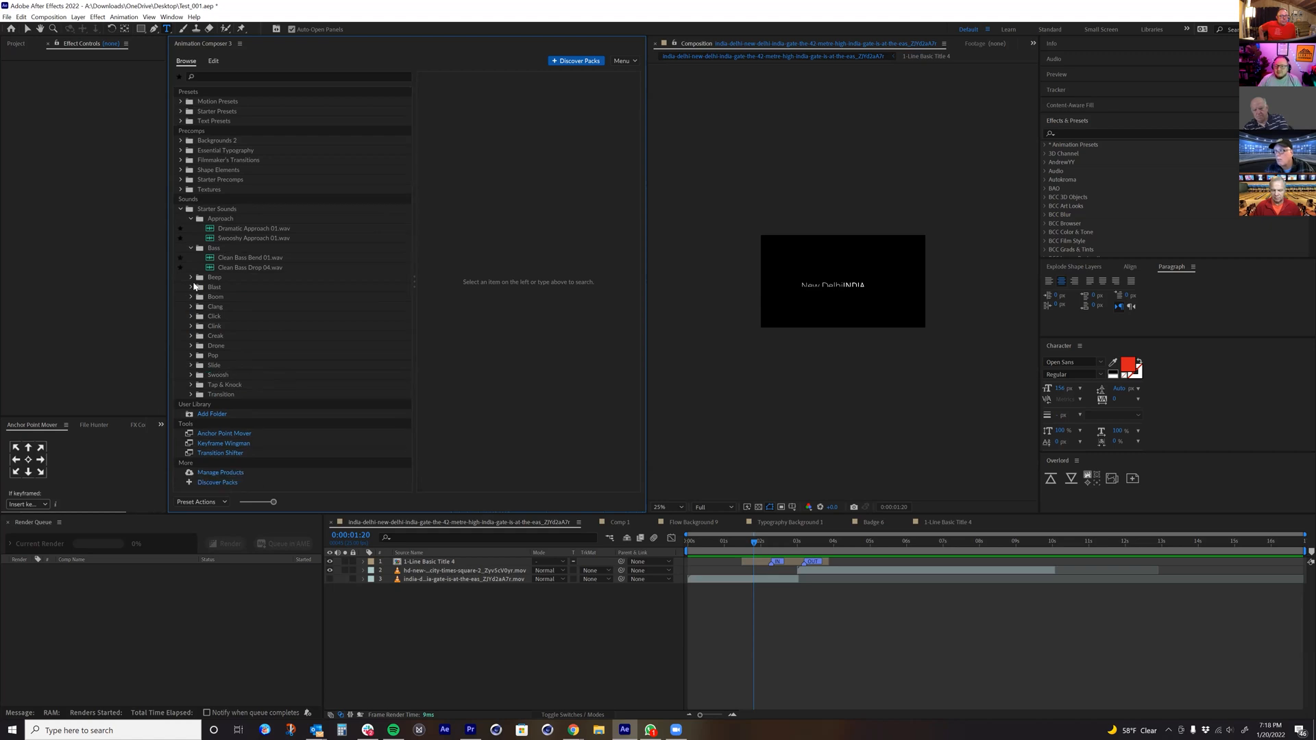
pyautogui.click(189, 247)
pyautogui.click(192, 220)
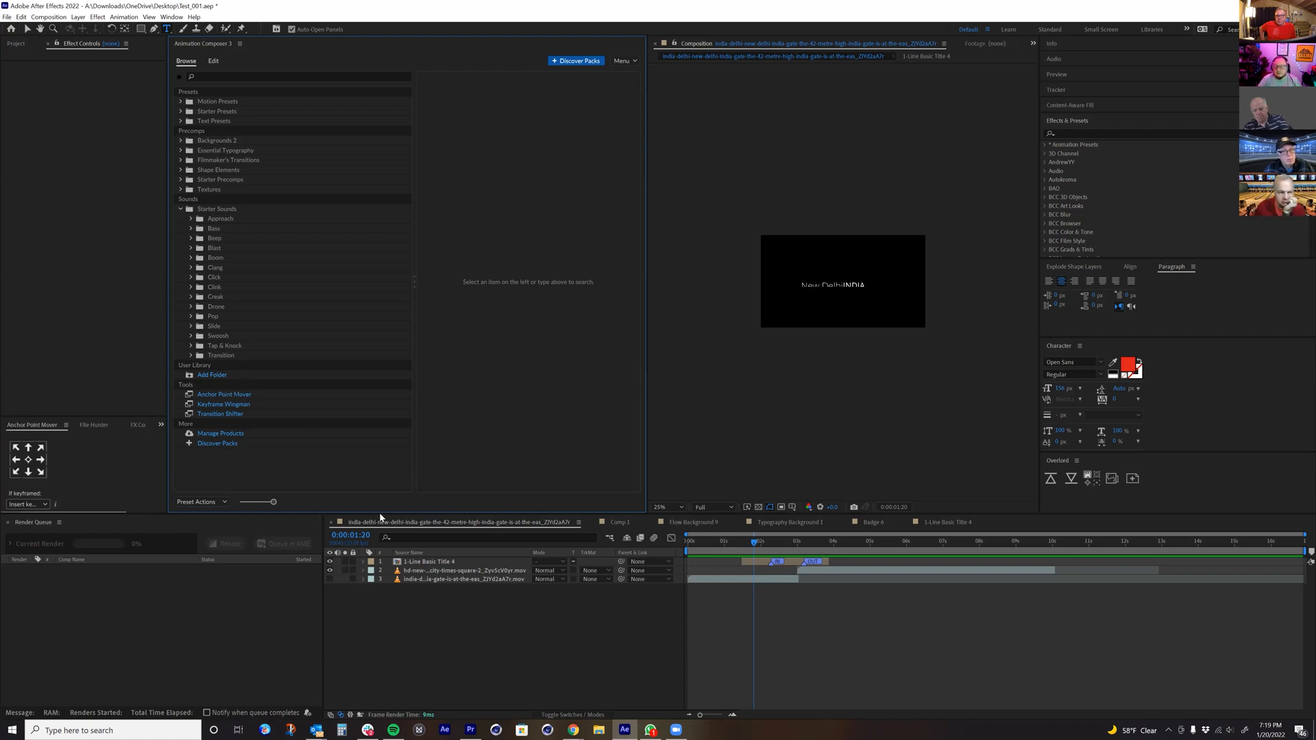
# Step: Switch to Premiere Pro, close the Premiere Composer window, reopen that extension, and enlarge its window
pyautogui.click(470, 729)
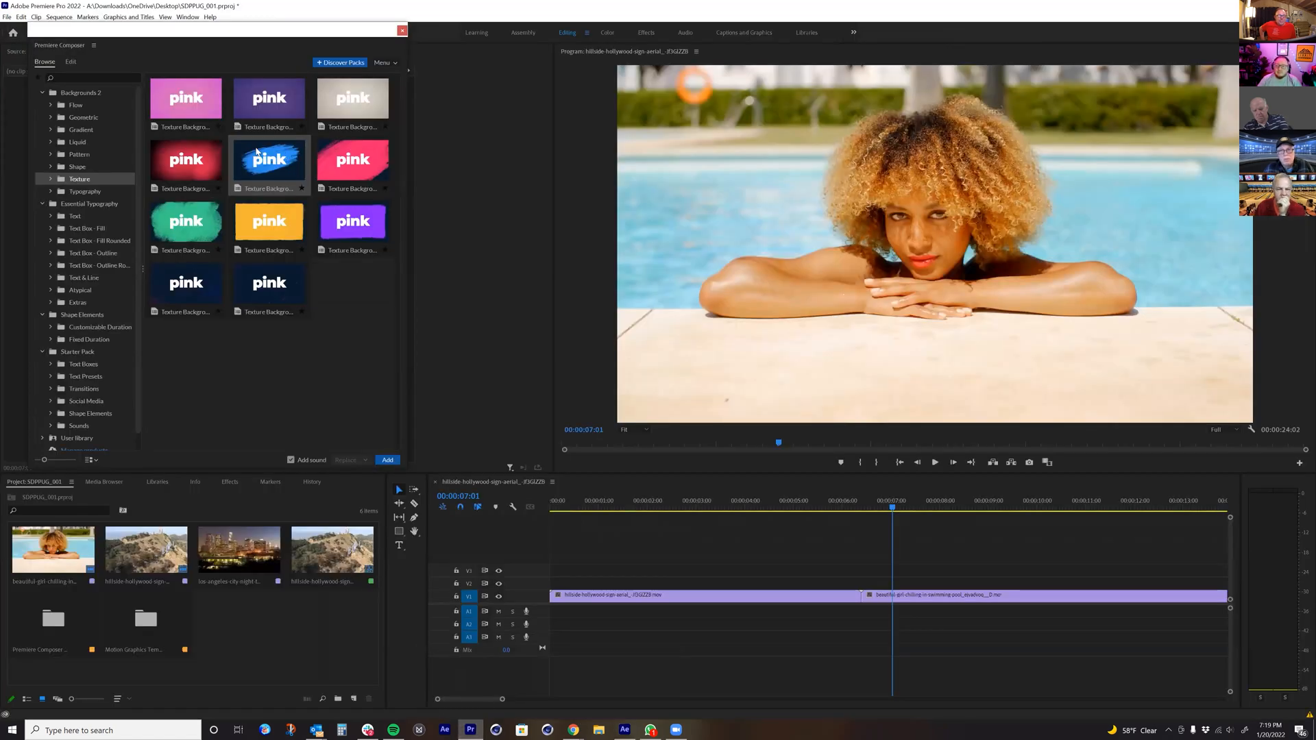
pyautogui.click(403, 31)
pyautogui.click(180, 17)
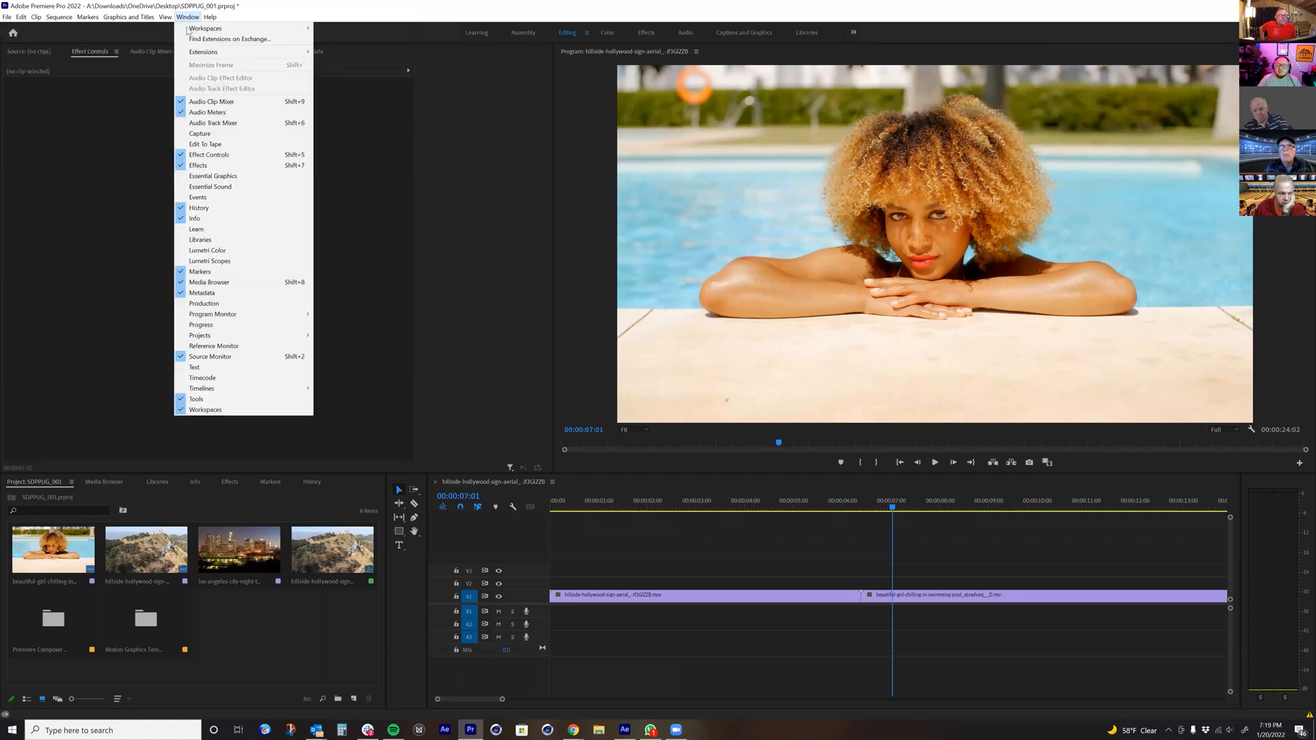
pyautogui.moveTo(213, 53)
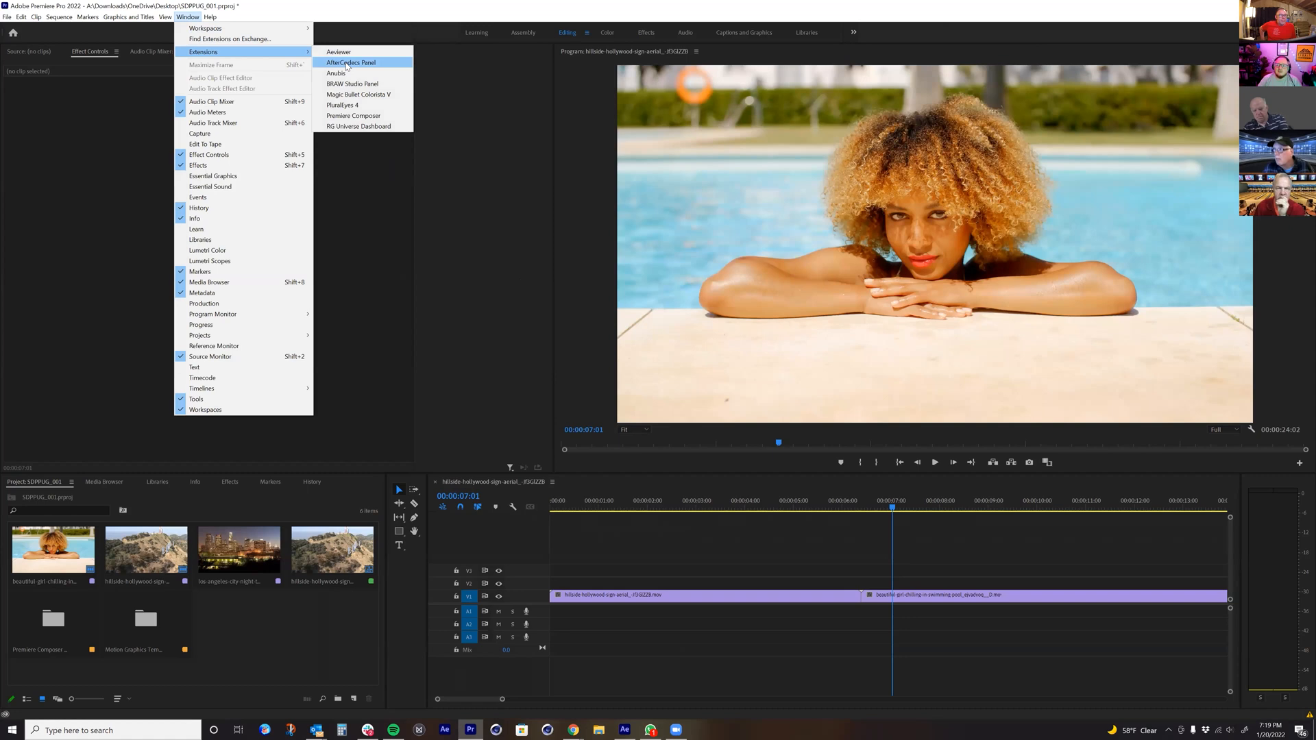
pyautogui.click(365, 116)
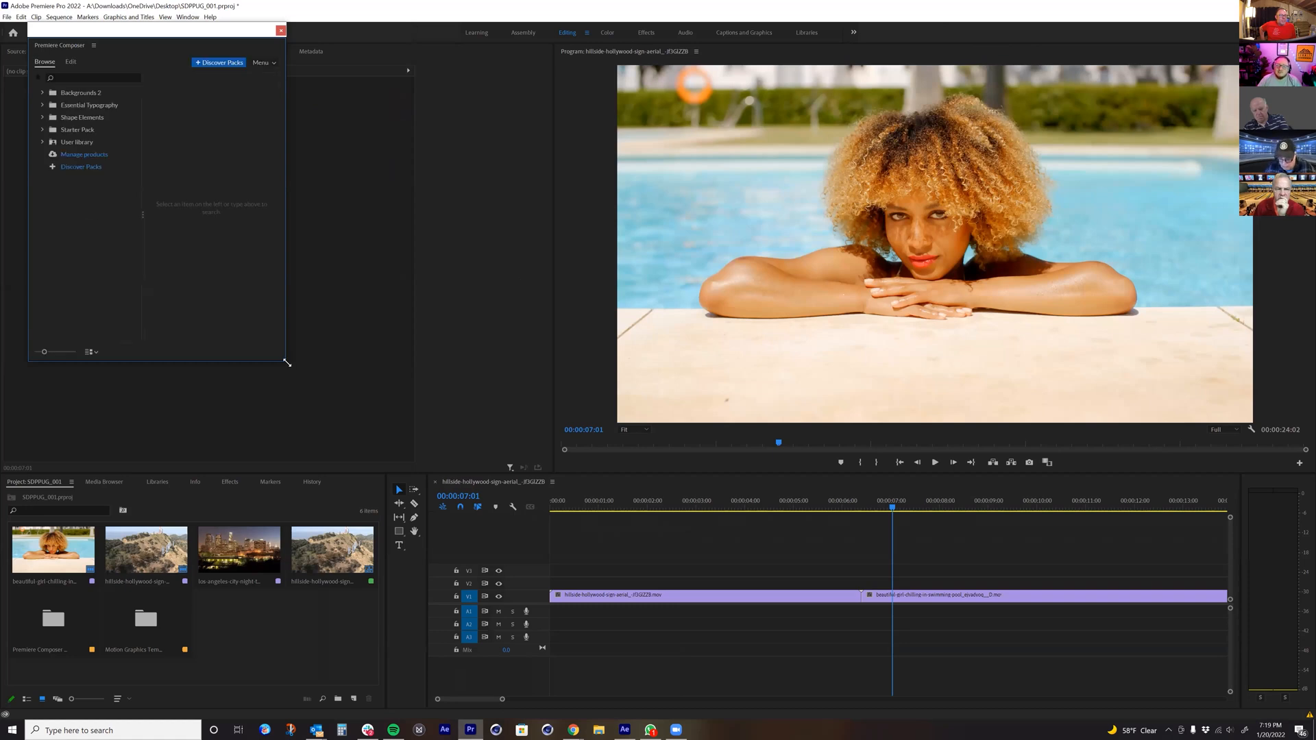
pyautogui.moveTo(287, 363); pyautogui.dragTo(378, 415)
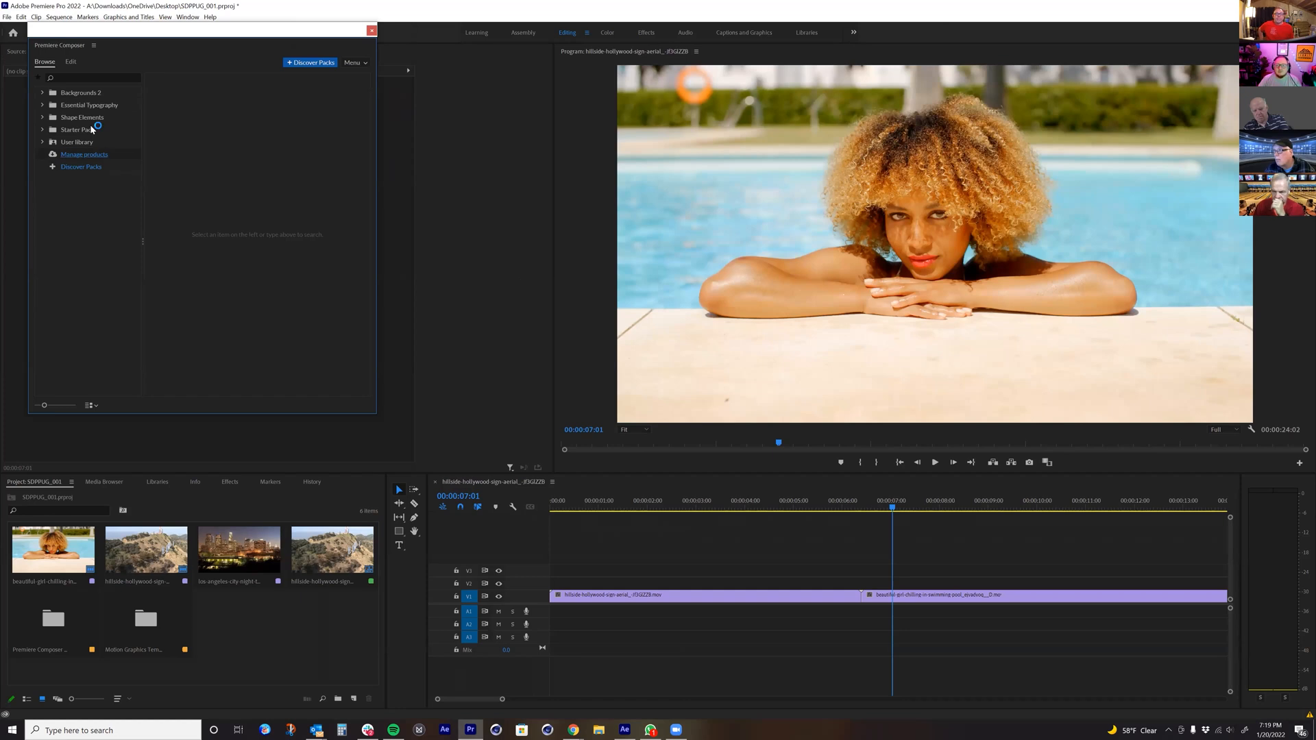
# Step: Add Variation 1 of Flow Background 2 from Backgrounds 2 after the pool clip on V1 and preview it
pyautogui.click(43, 92)
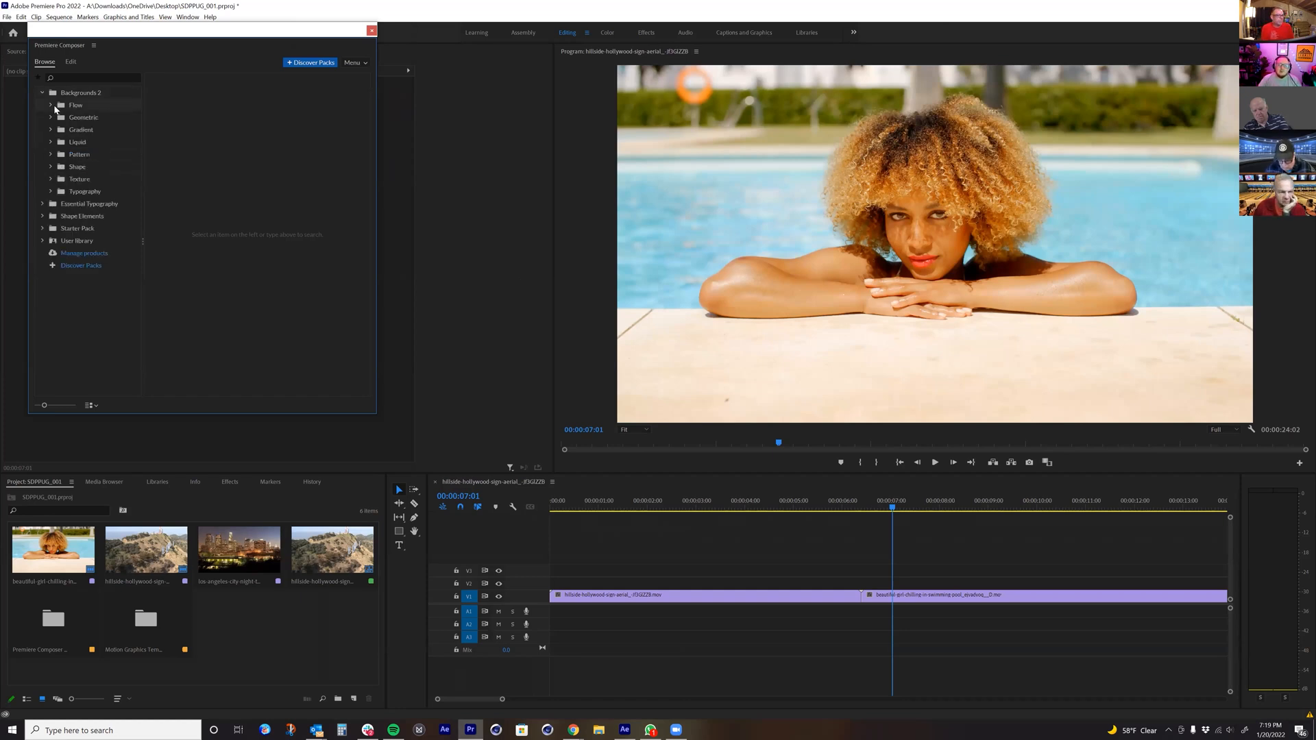
pyautogui.click(69, 105)
pyautogui.click(86, 118)
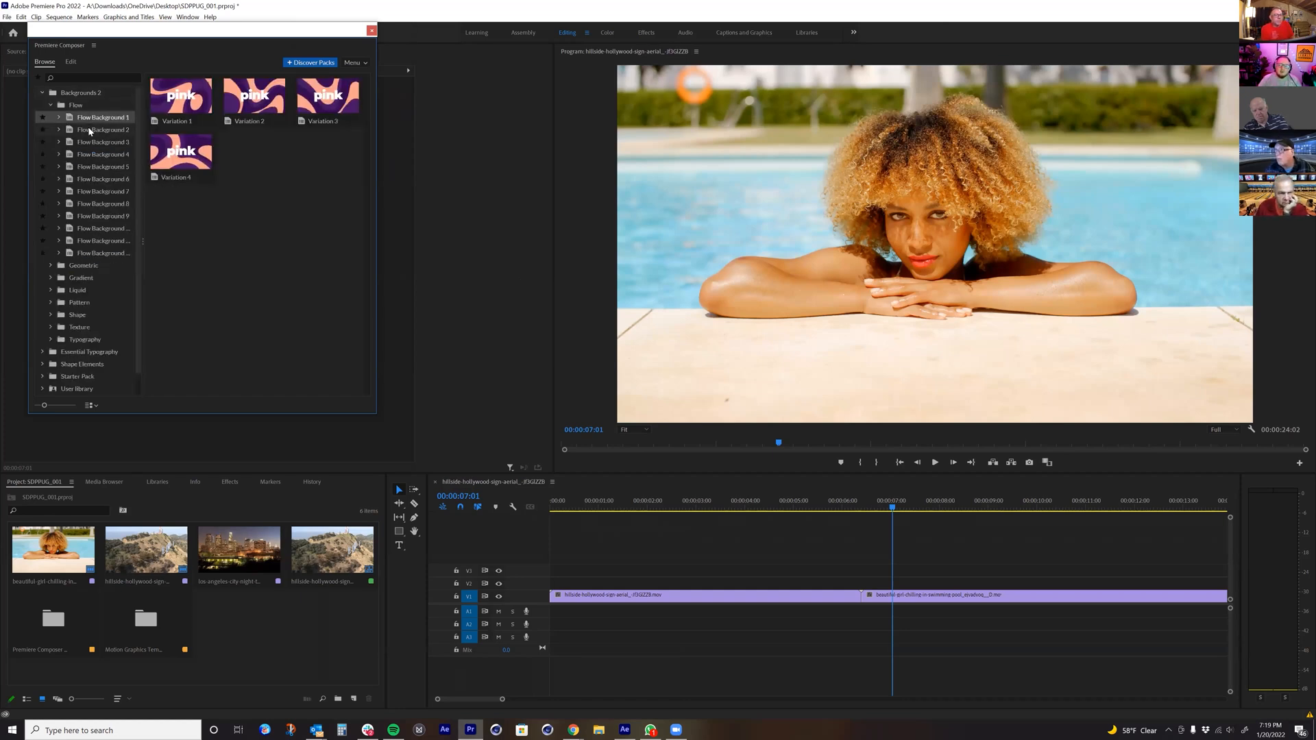
pyautogui.click(92, 132)
pyautogui.moveTo(53, 620); pyautogui.dragTo(1213, 595)
pyautogui.moveTo(1075, 594); pyautogui.dragTo(1076, 594)
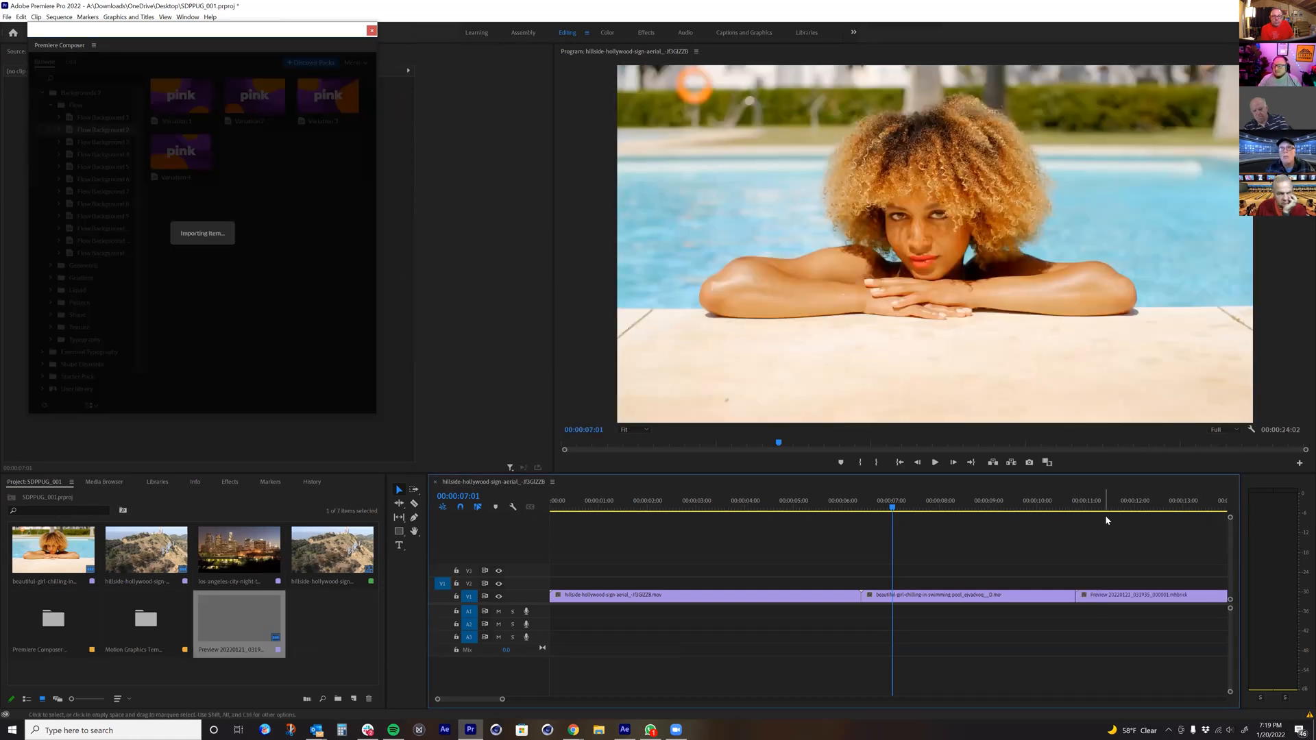
pyautogui.click(1117, 506)
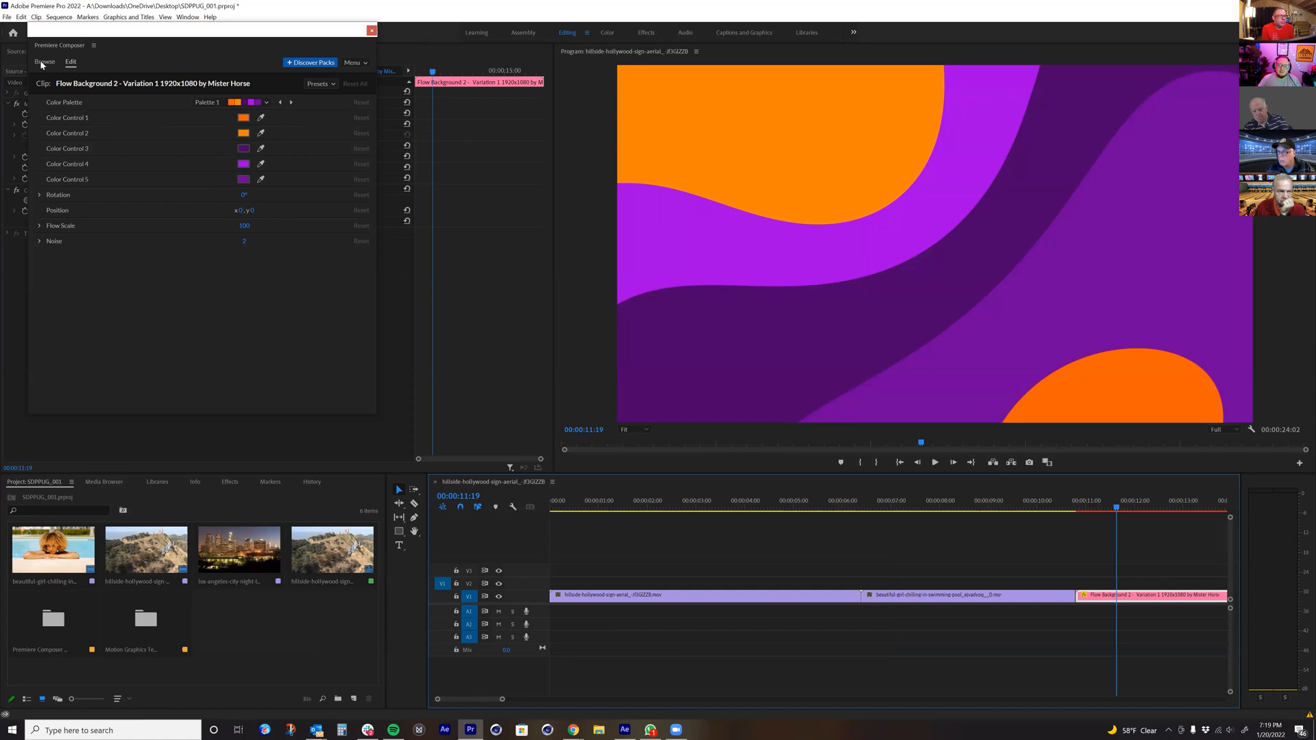
# Step: Delete the Flow Background 2 clip from the sequence and collapse the Backgrounds 2 pack
pyautogui.press('Delete')
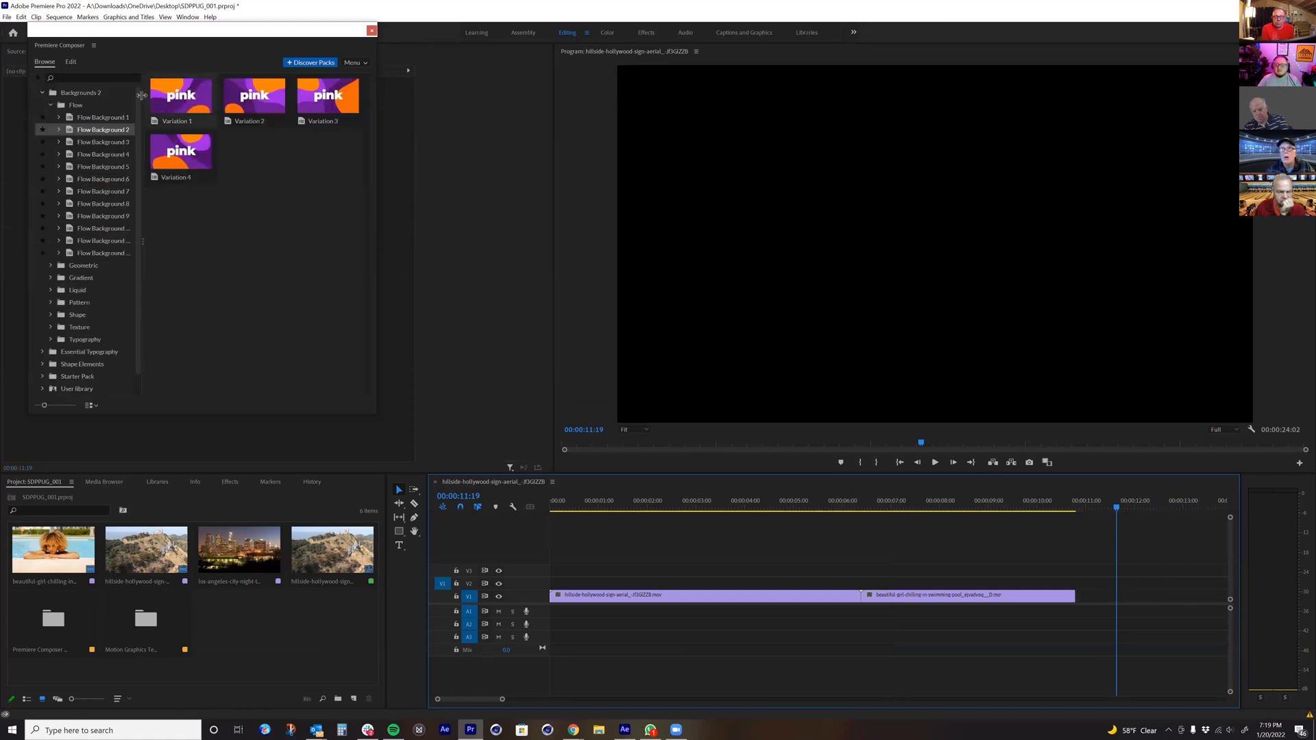
pyautogui.click(61, 106)
pyautogui.click(41, 92)
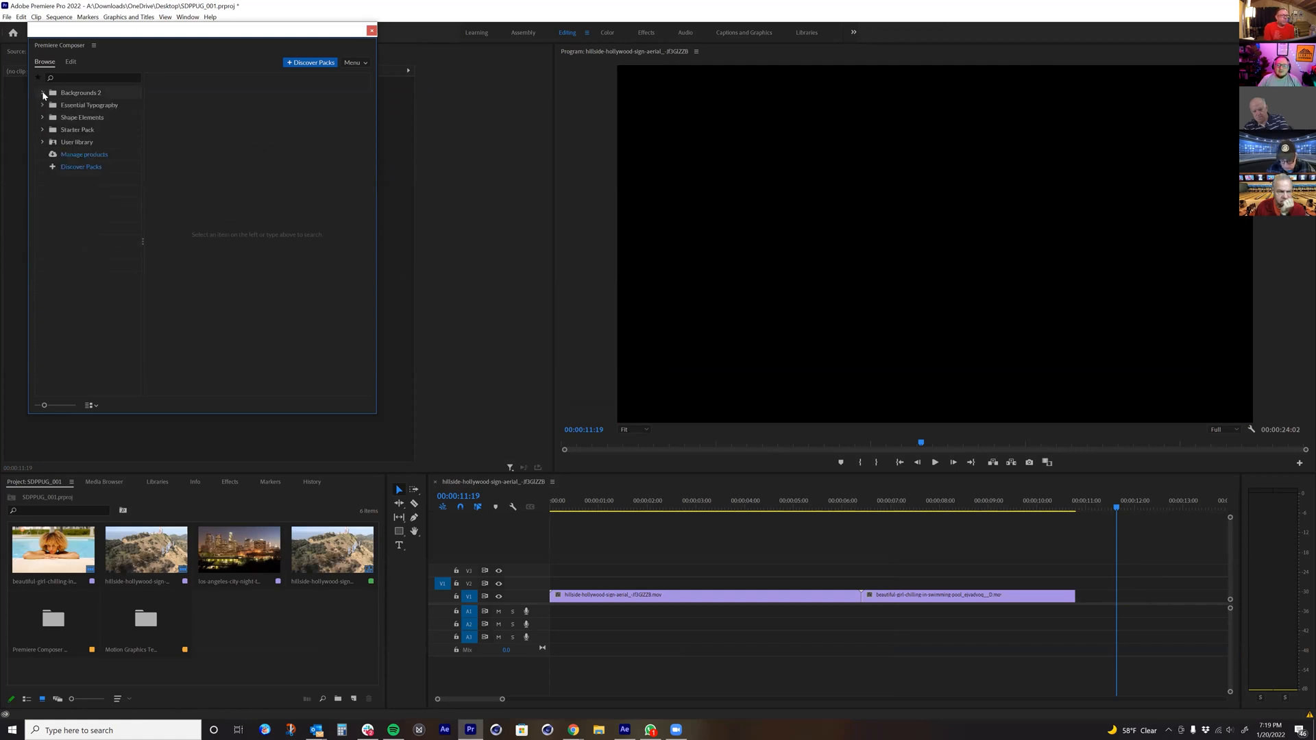
# Step: Place 3-Line Creative Title 2 from Essential Typography's Text category on V2 above the pool clip and preview it
pyautogui.click(42, 105)
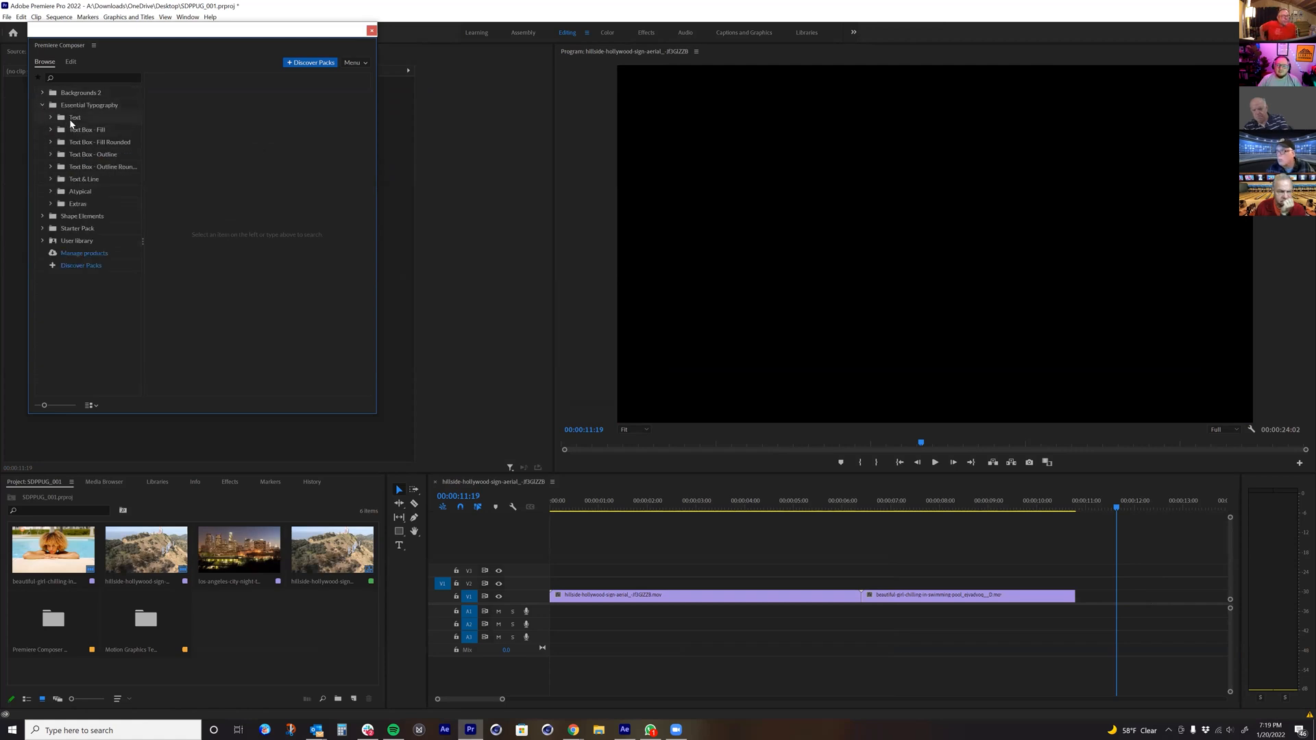
pyautogui.click(71, 120)
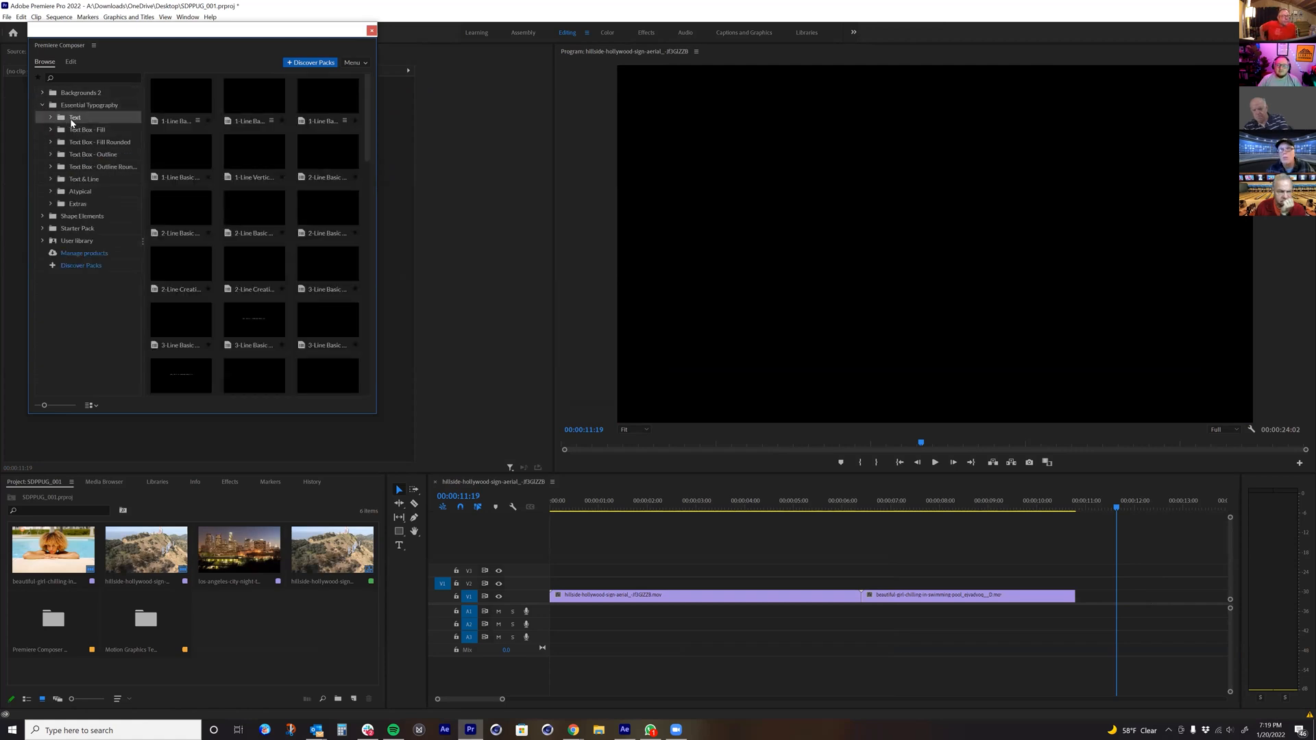
pyautogui.click(258, 370)
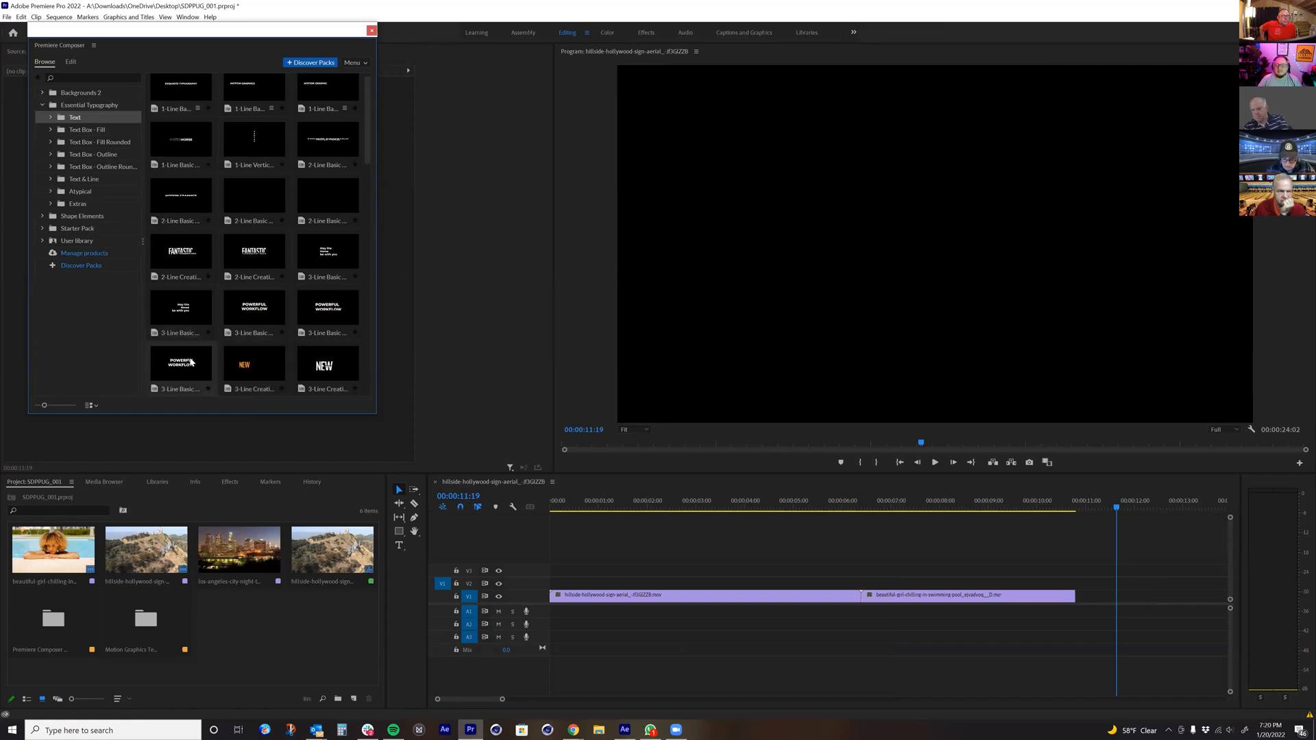
pyautogui.scroll(1, 194, 363)
pyautogui.moveTo(318, 373); pyautogui.dragTo(874, 583)
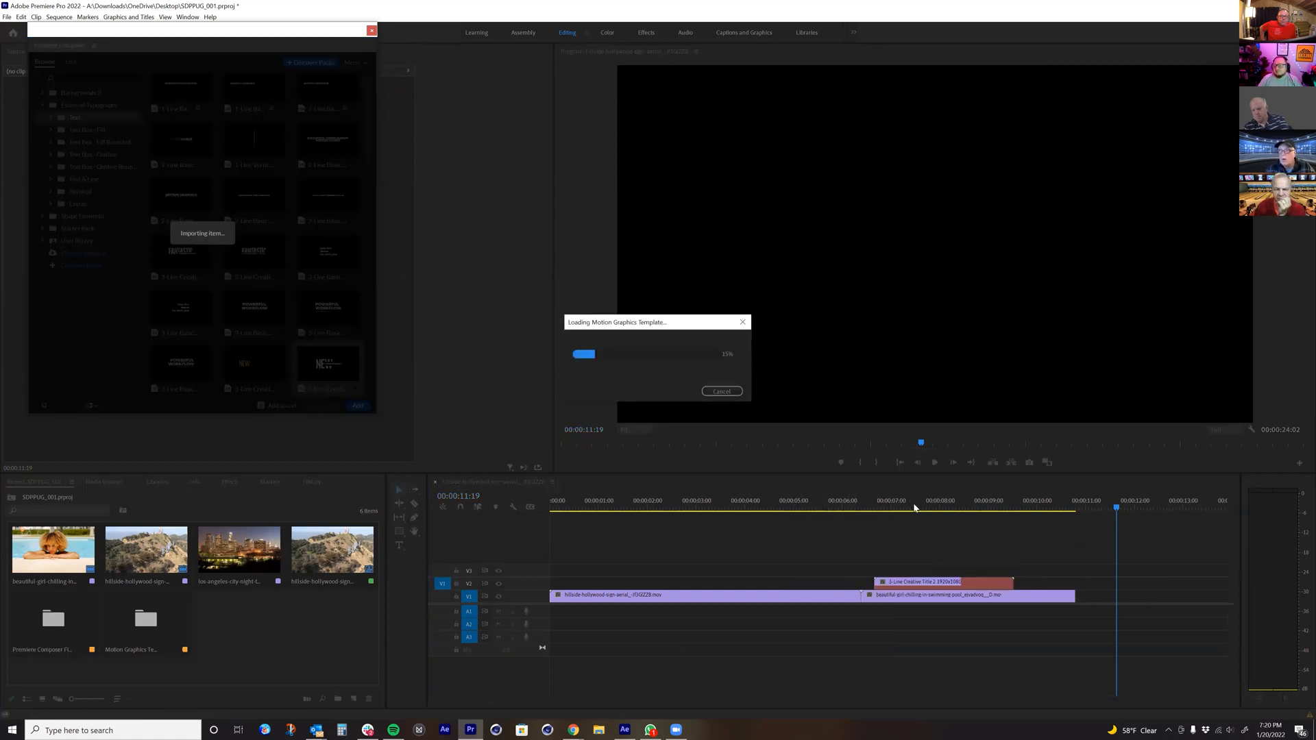
pyautogui.moveTo(914, 507); pyautogui.dragTo(984, 524)
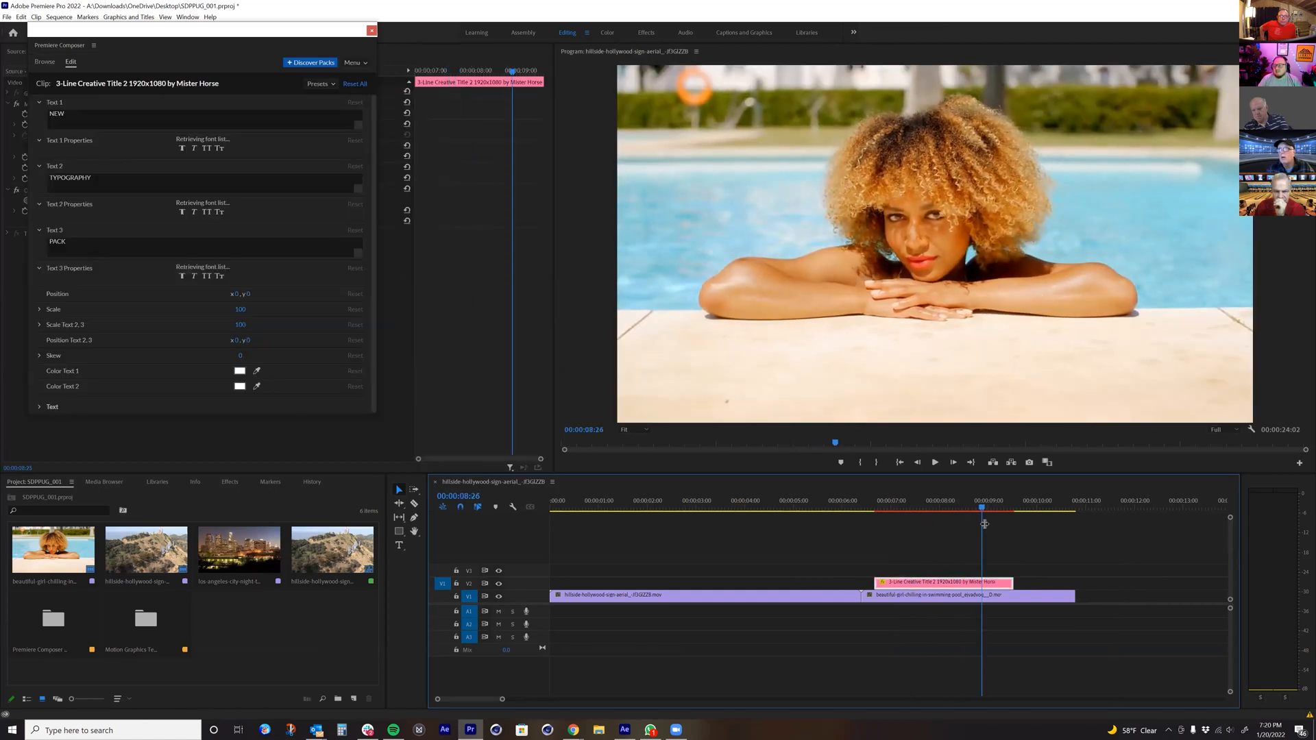
# Step: Move the 3-Line Creative Title 2 clip on V2 past the end of the pool clip and scrub over it
pyautogui.moveTo(984, 583); pyautogui.dragTo(1193, 582)
pyautogui.click(1127, 507)
pyautogui.moveTo(1136, 507); pyautogui.dragTo(1152, 508)
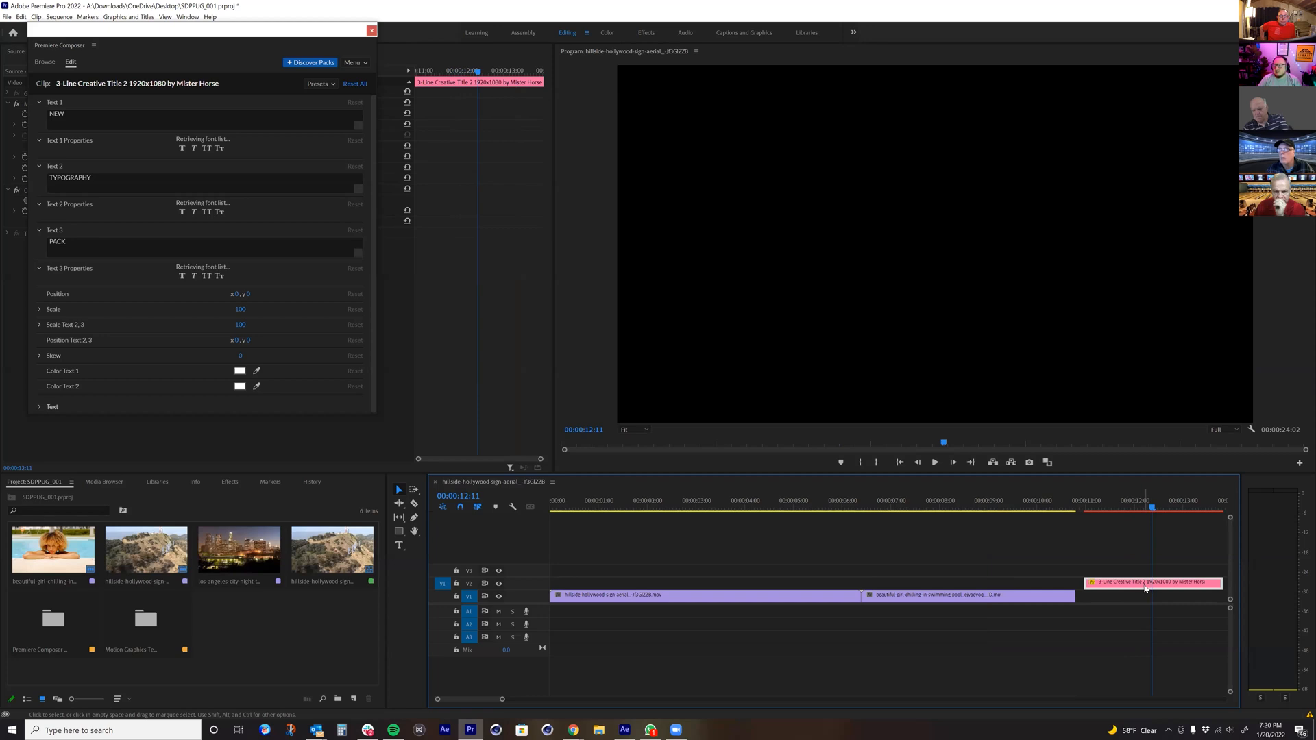
pyautogui.click(1112, 508)
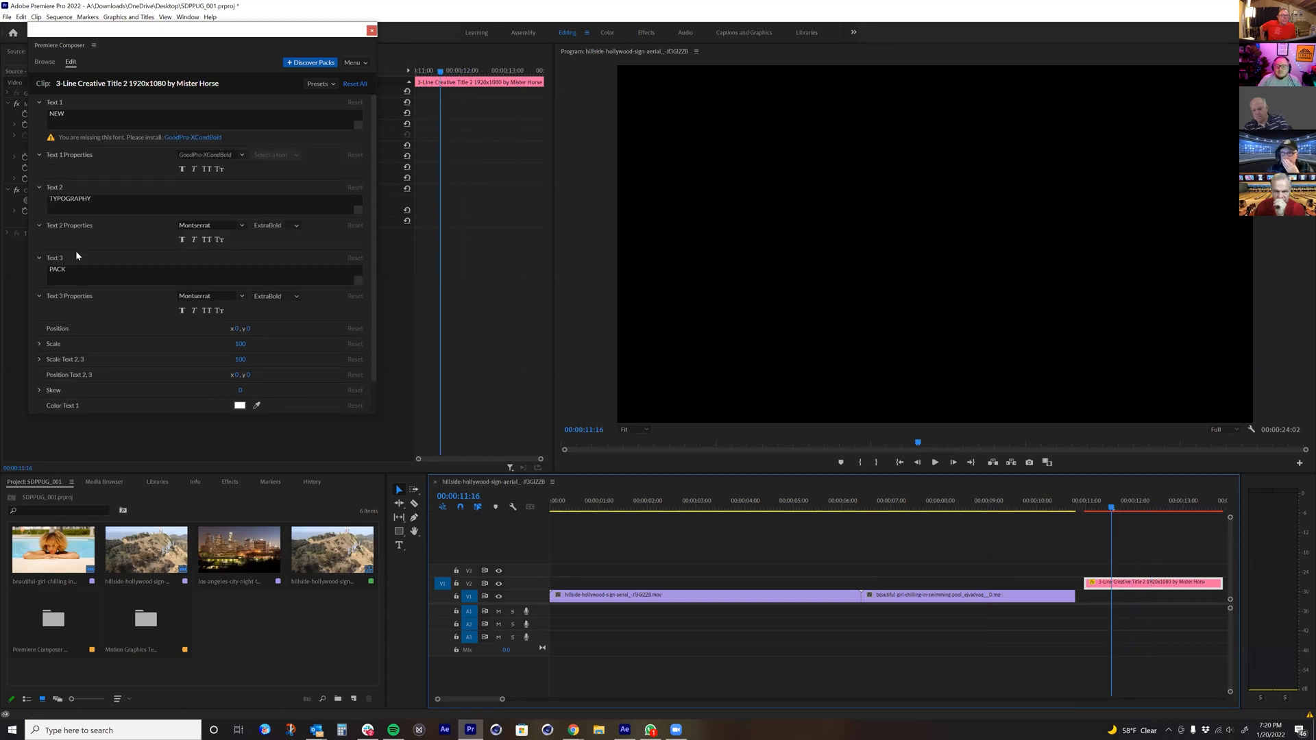
# Step: Set the font of Text 1 in the 3-Line Creative Title 2 clip to Abril Fatface
pyautogui.click(74, 210)
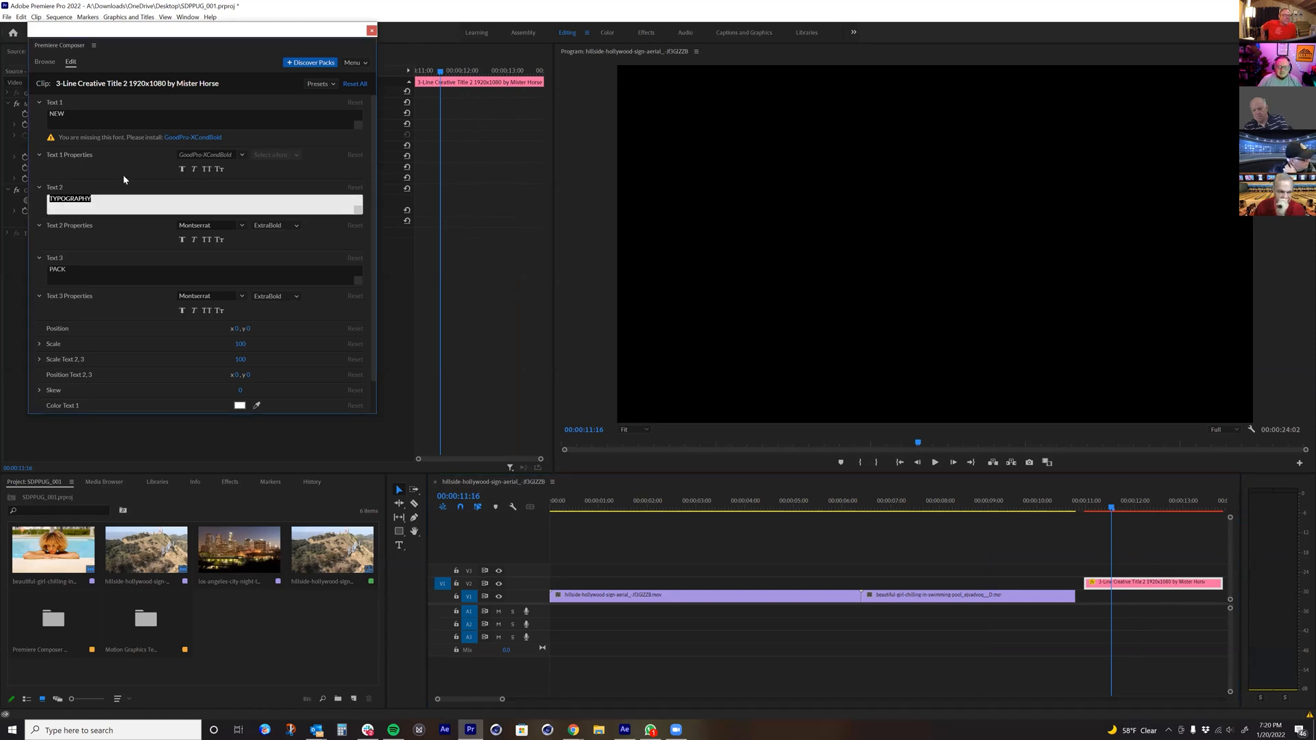
pyautogui.click(189, 138)
pyautogui.click(205, 157)
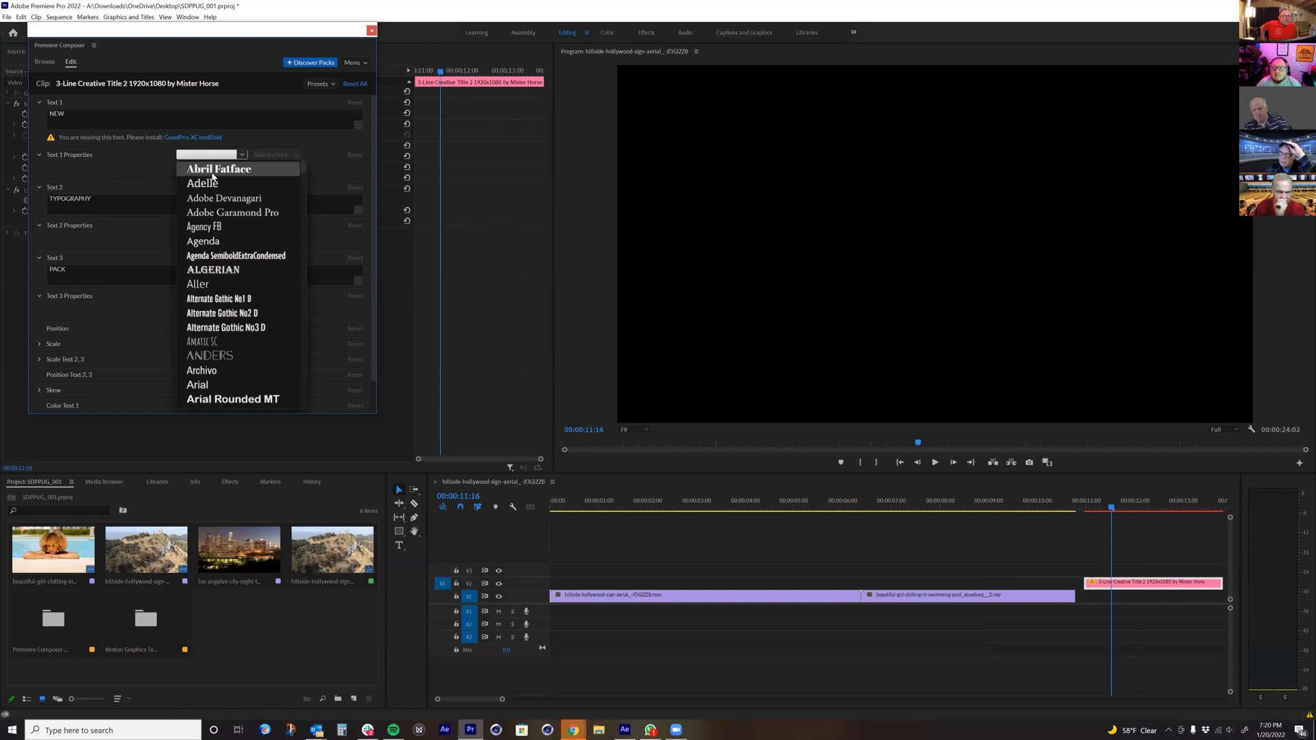
pyautogui.click(206, 168)
pyautogui.click(197, 188)
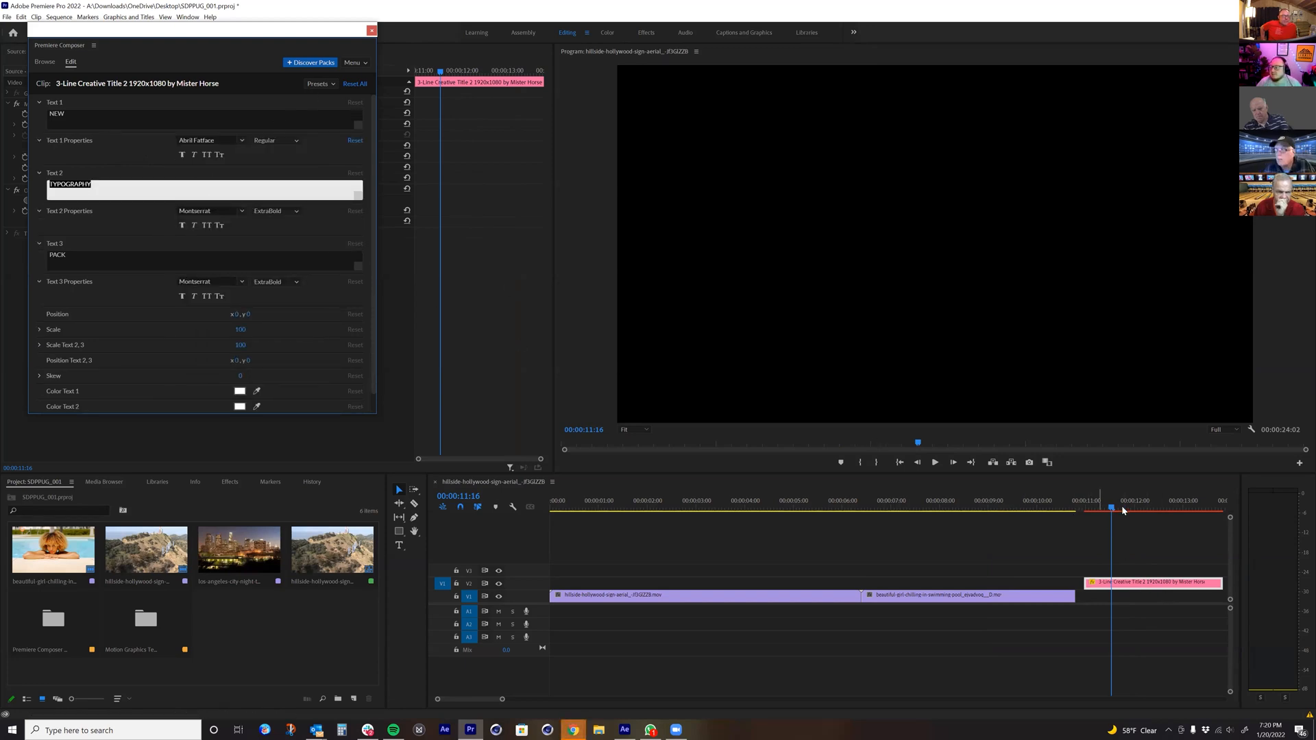
# Step: Check the title with the new font at a later point of the clip and delete it from V2
pyautogui.moveTo(1121, 505); pyautogui.dragTo(1175, 506)
pyautogui.press('Right')
pyautogui.press('Right')
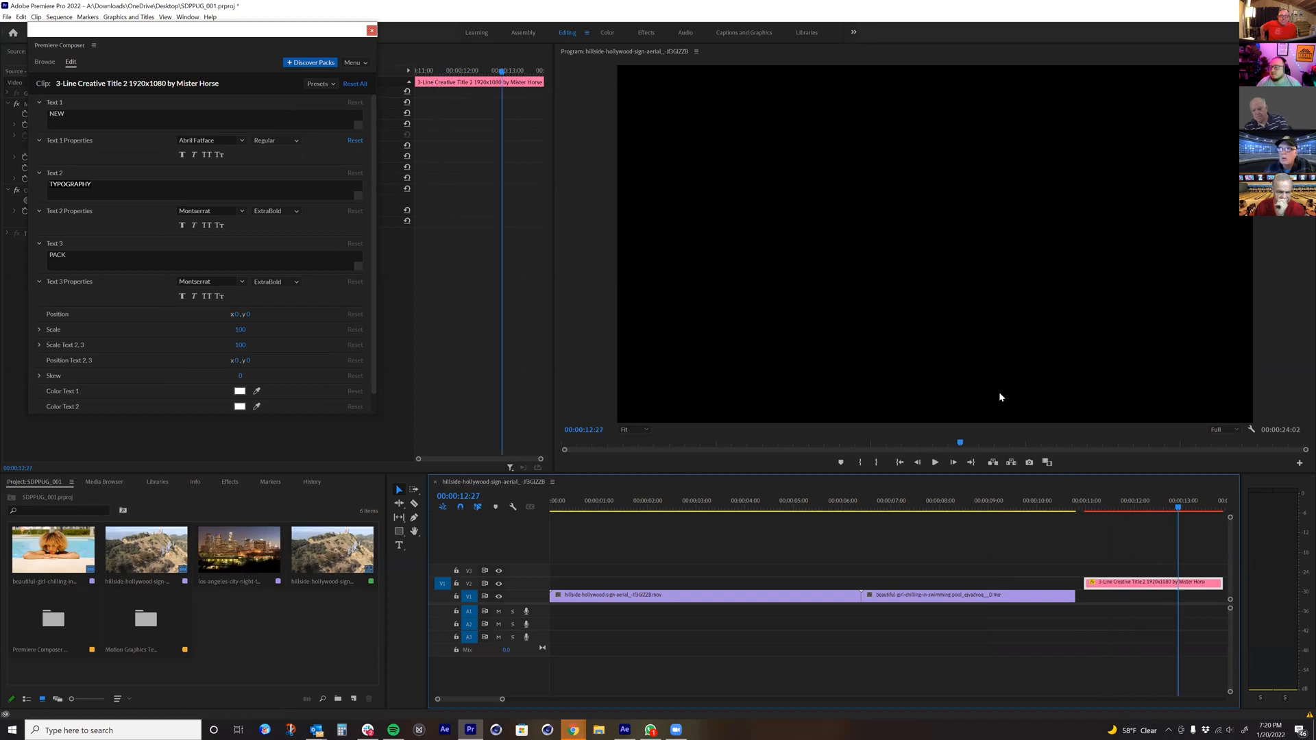
pyautogui.press('Delete')
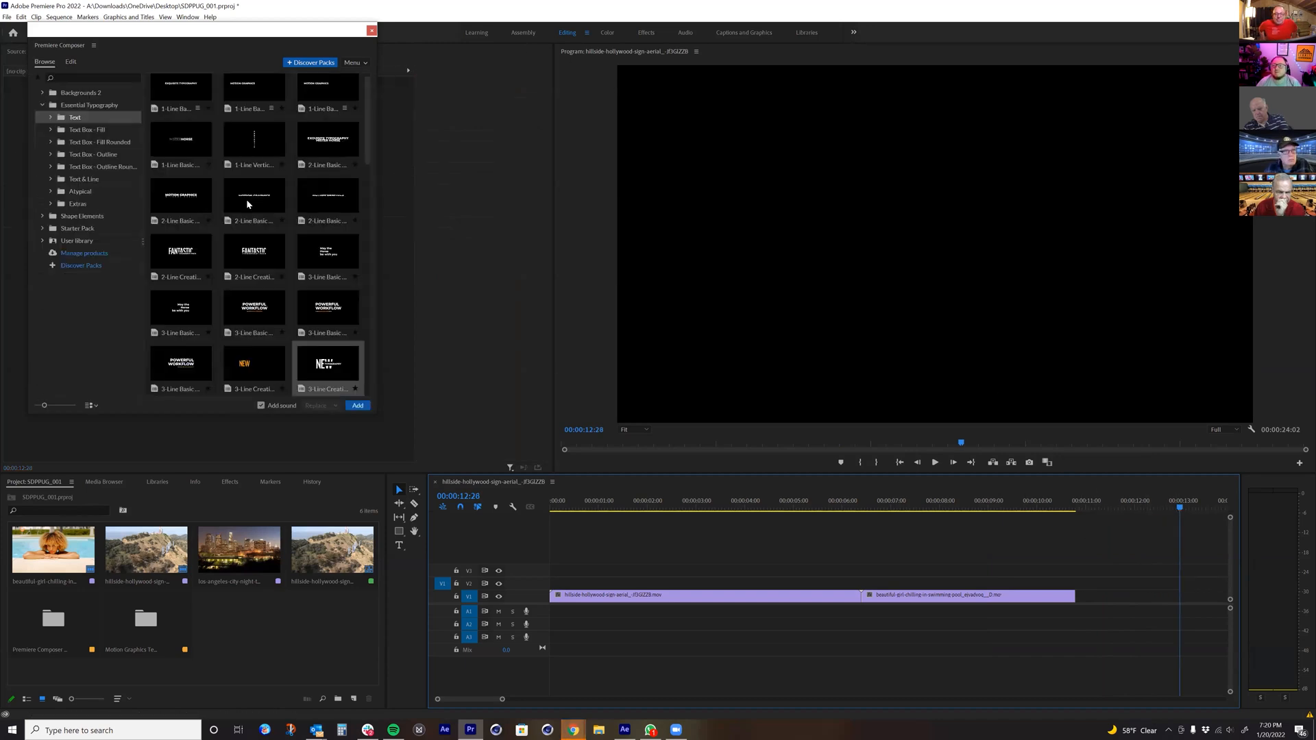
# Step: Add 3-Line Creative Title 2 to V2 past the pool clip again, review its edit settings, and delete it
pyautogui.moveTo(310, 355); pyautogui.dragTo(1129, 583)
pyautogui.moveTo(1139, 504); pyautogui.dragTo(1134, 508)
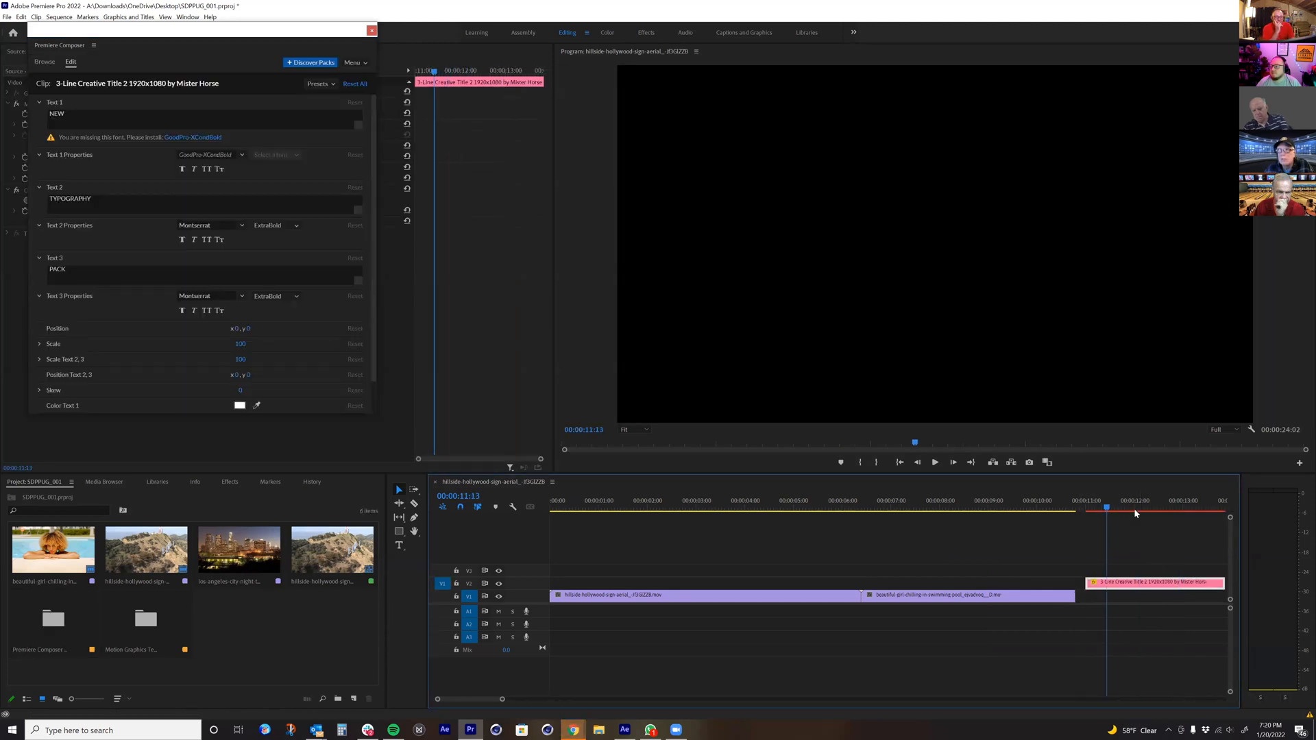
pyautogui.scroll(-1, 260, 373)
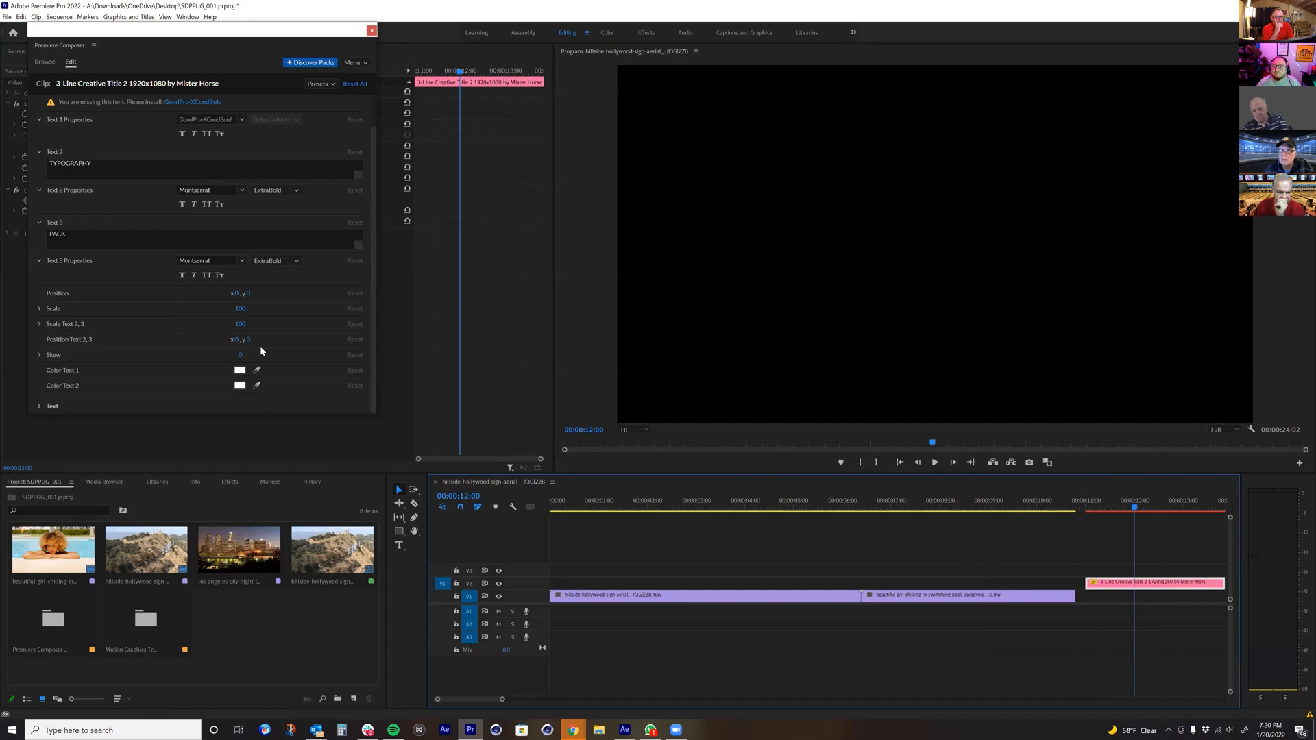
pyautogui.click(1165, 582)
pyautogui.press('Delete')
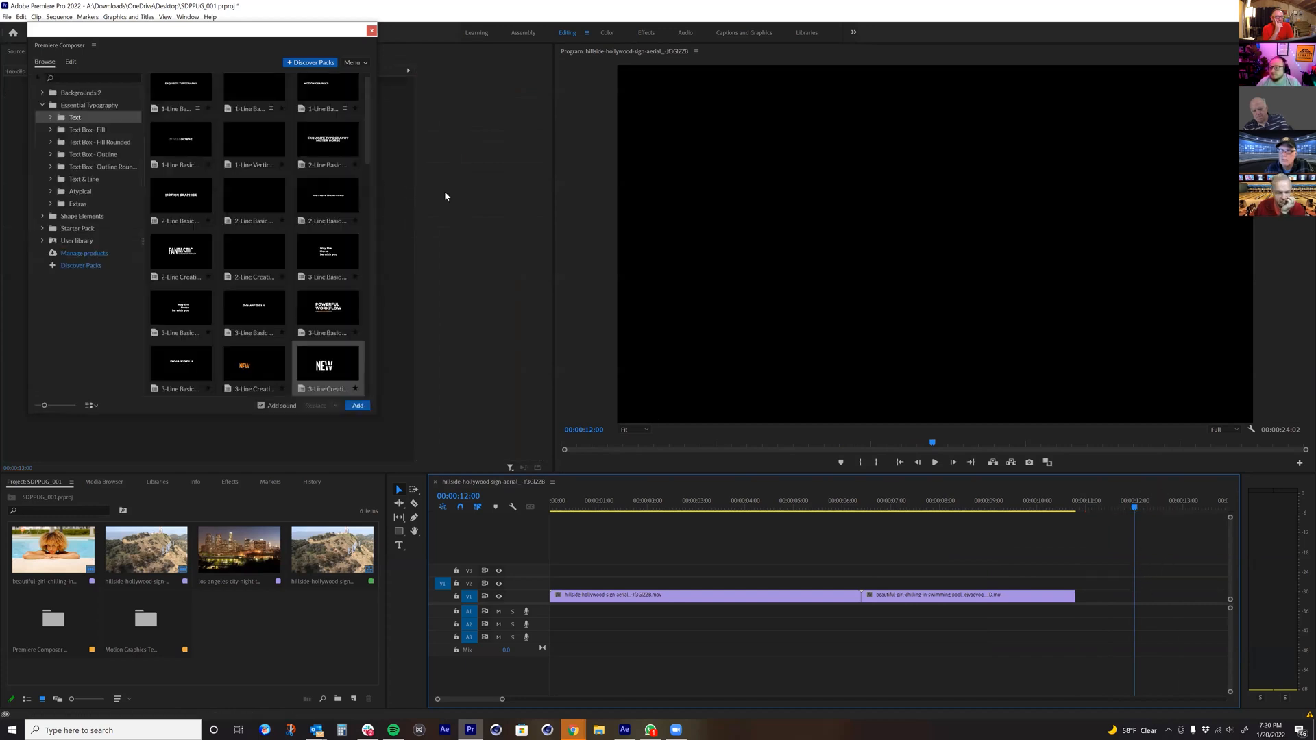
# Step: Browse the Text and Text Box - Fill presets and the Shape Elements pack with its Arrows, and collapse Shape Elements
pyautogui.scroll(-2, 204, 339)
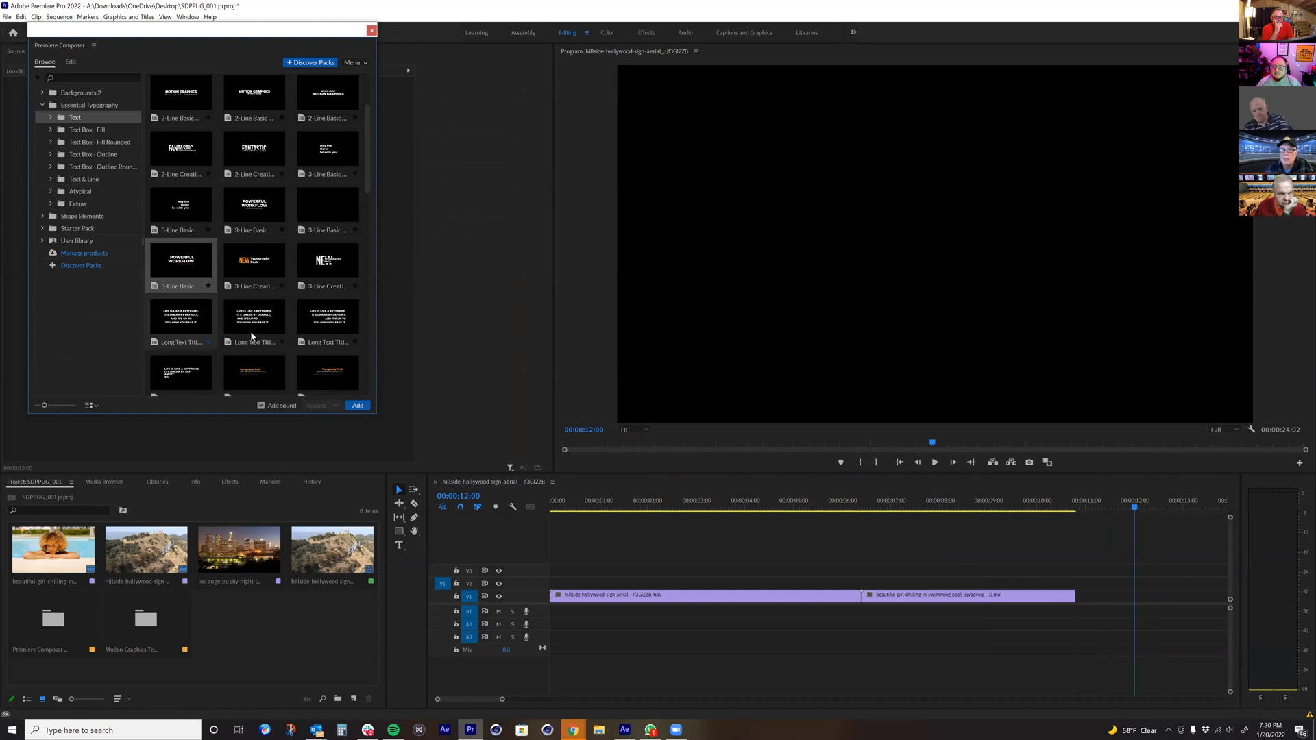
pyautogui.click(87, 130)
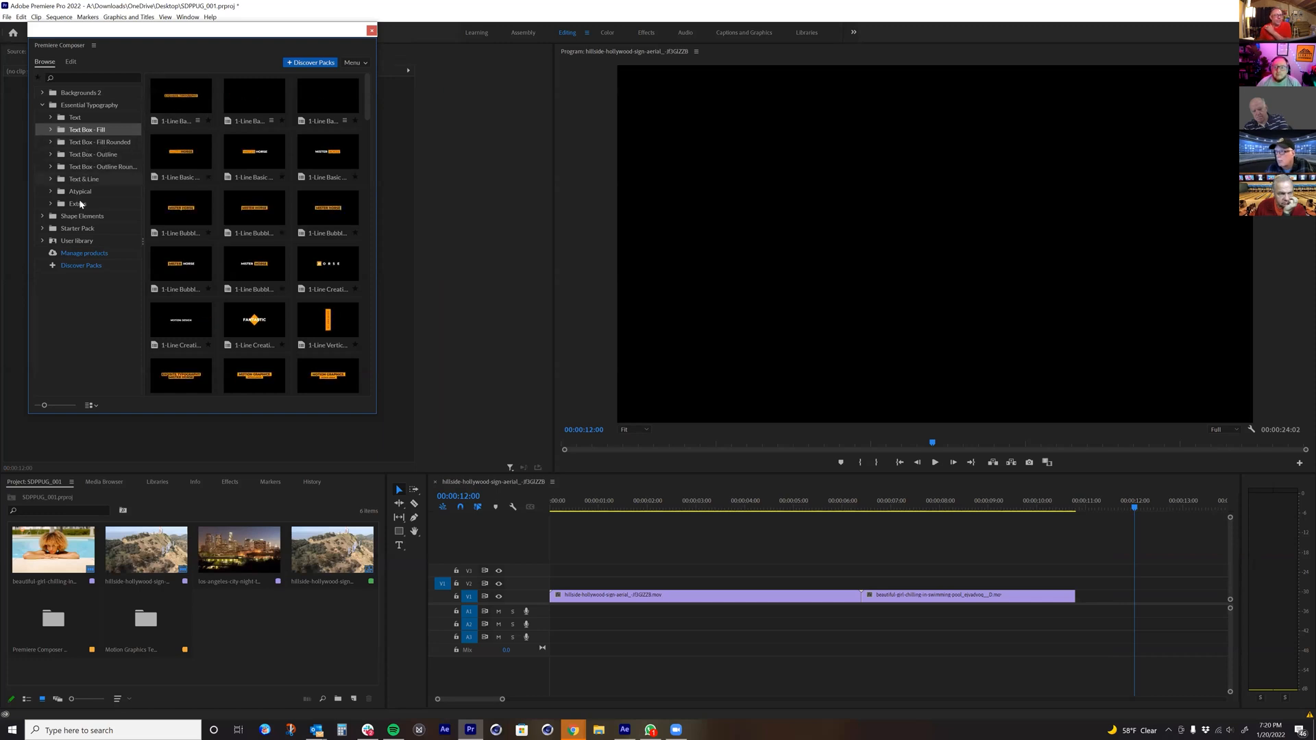
pyautogui.click(41, 215)
pyautogui.click(50, 229)
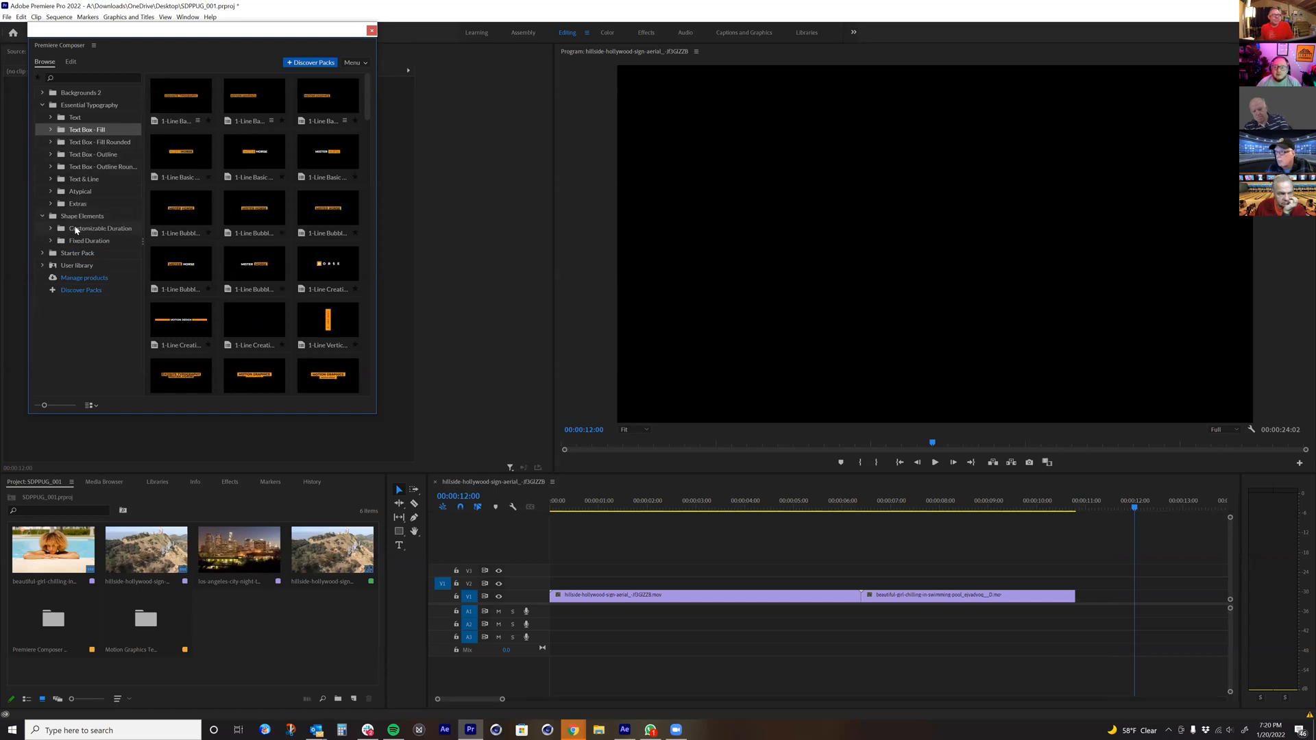
pyautogui.click(82, 242)
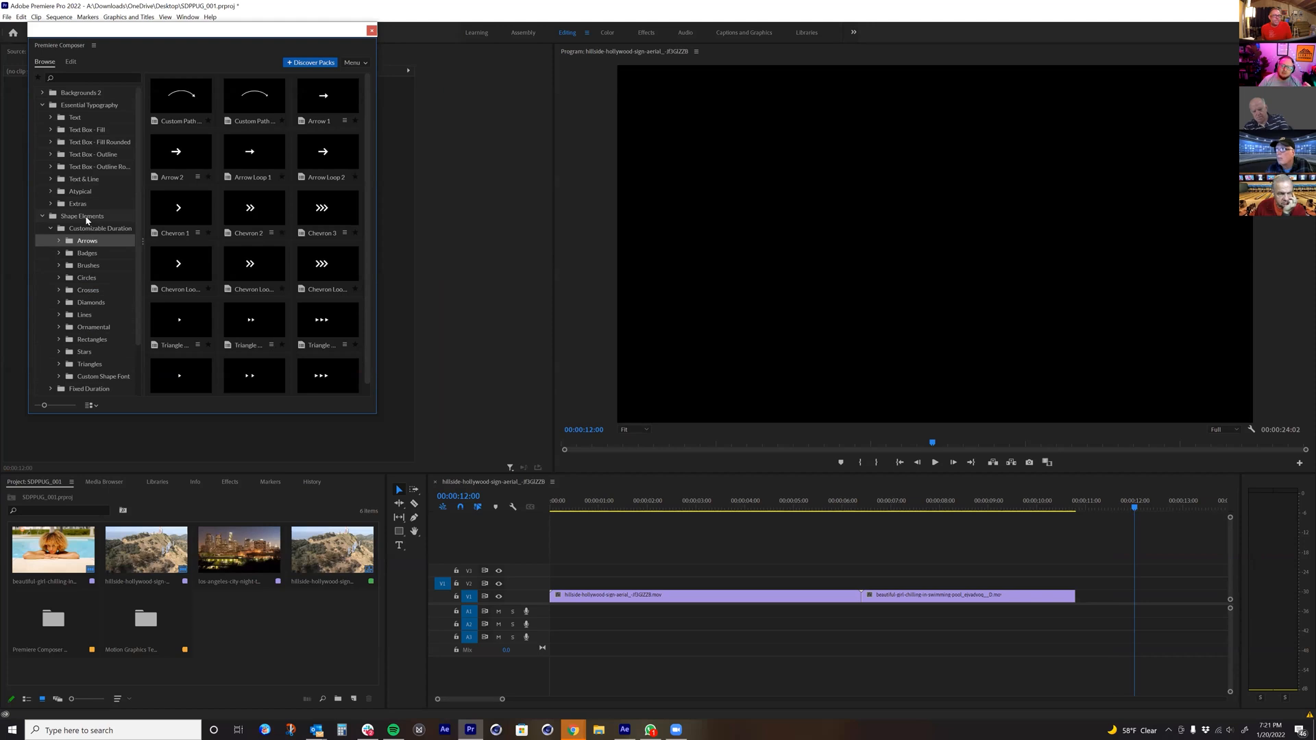
pyautogui.click(87, 218)
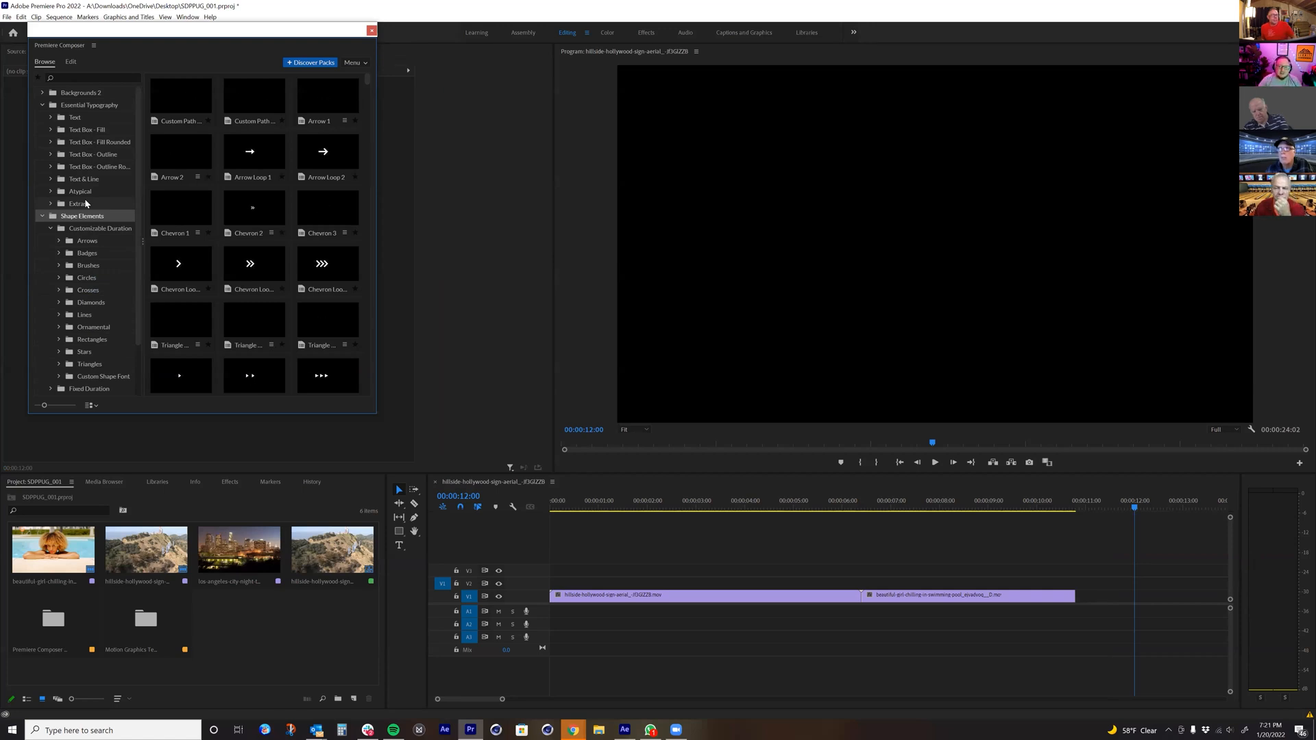
pyautogui.click(43, 216)
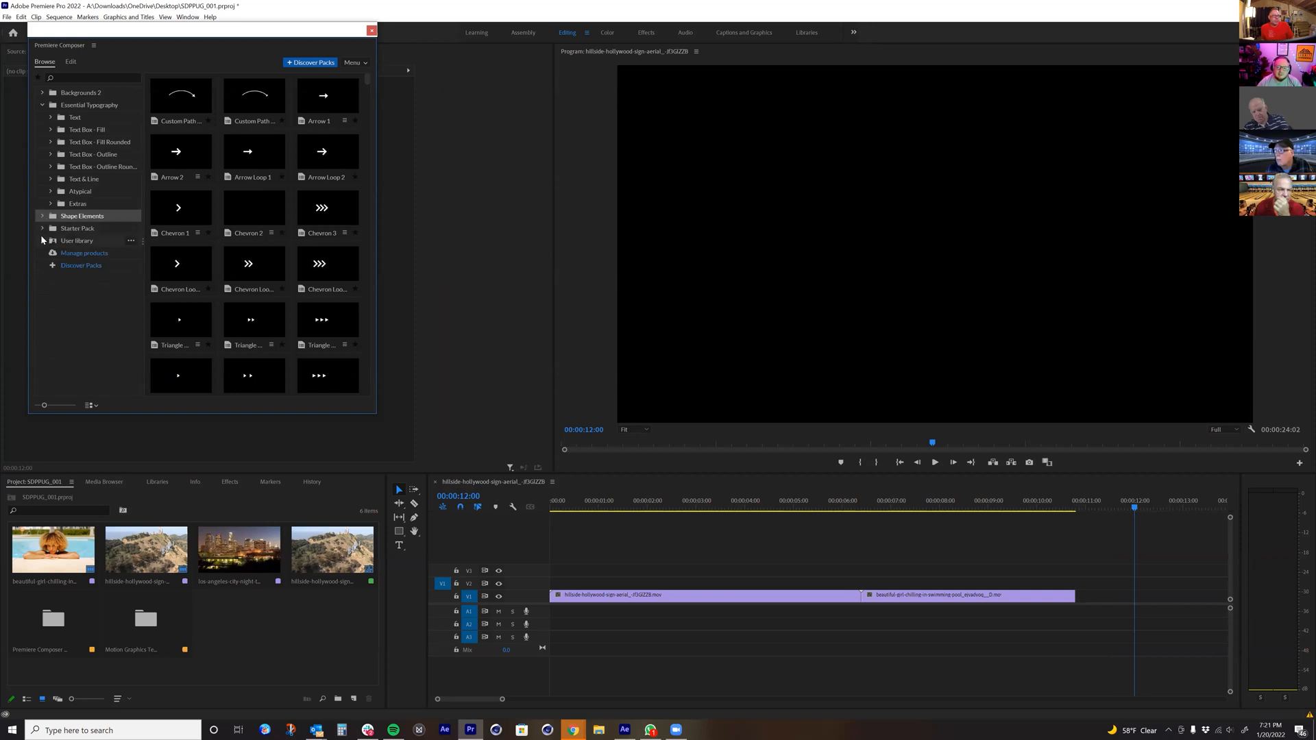
# Step: Expand the Starter Pack and its Transitions category in Premiere Composer
pyautogui.click(43, 229)
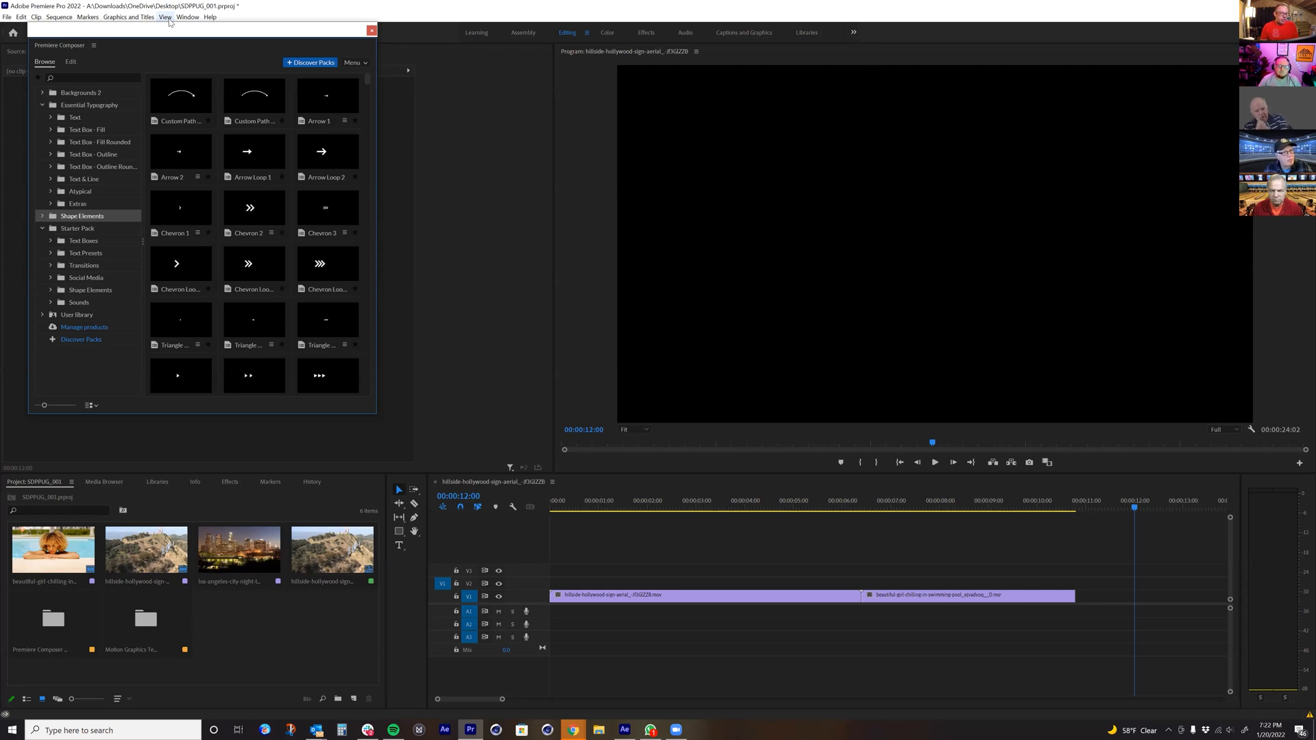
pyautogui.click(573, 729)
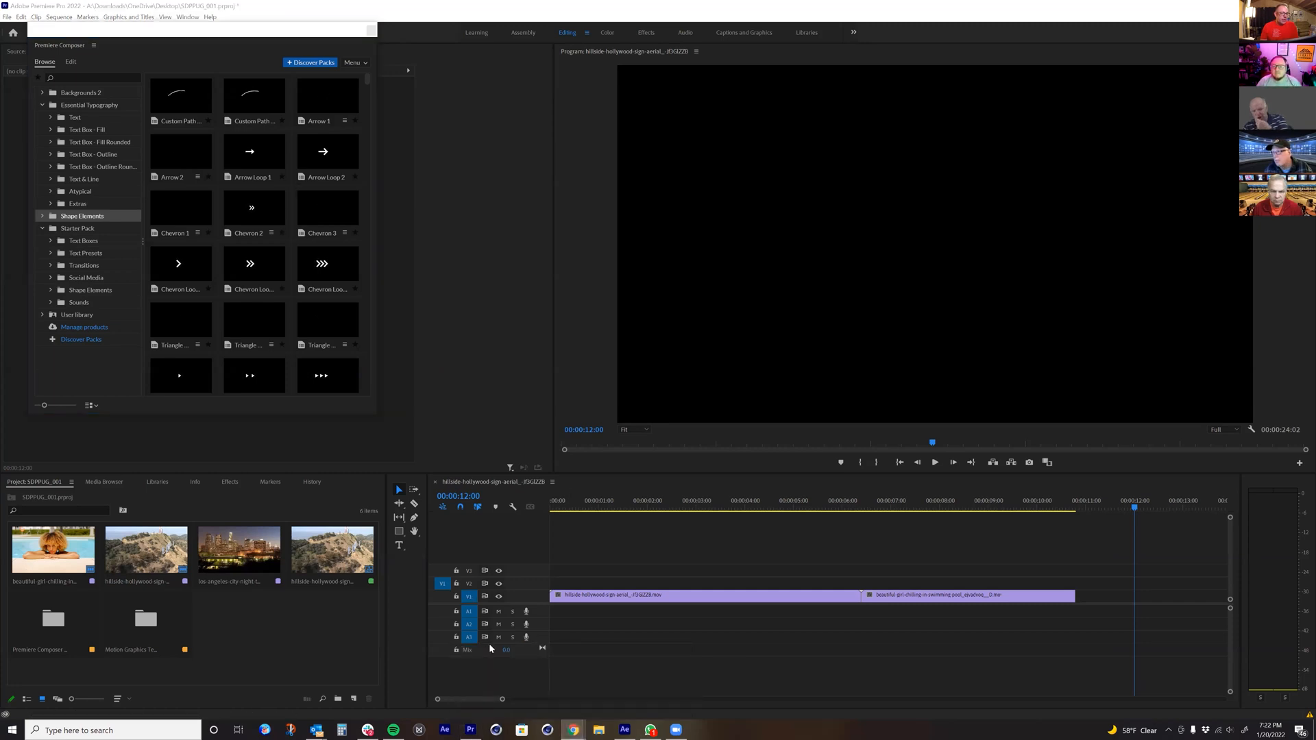
pyautogui.click(50, 265)
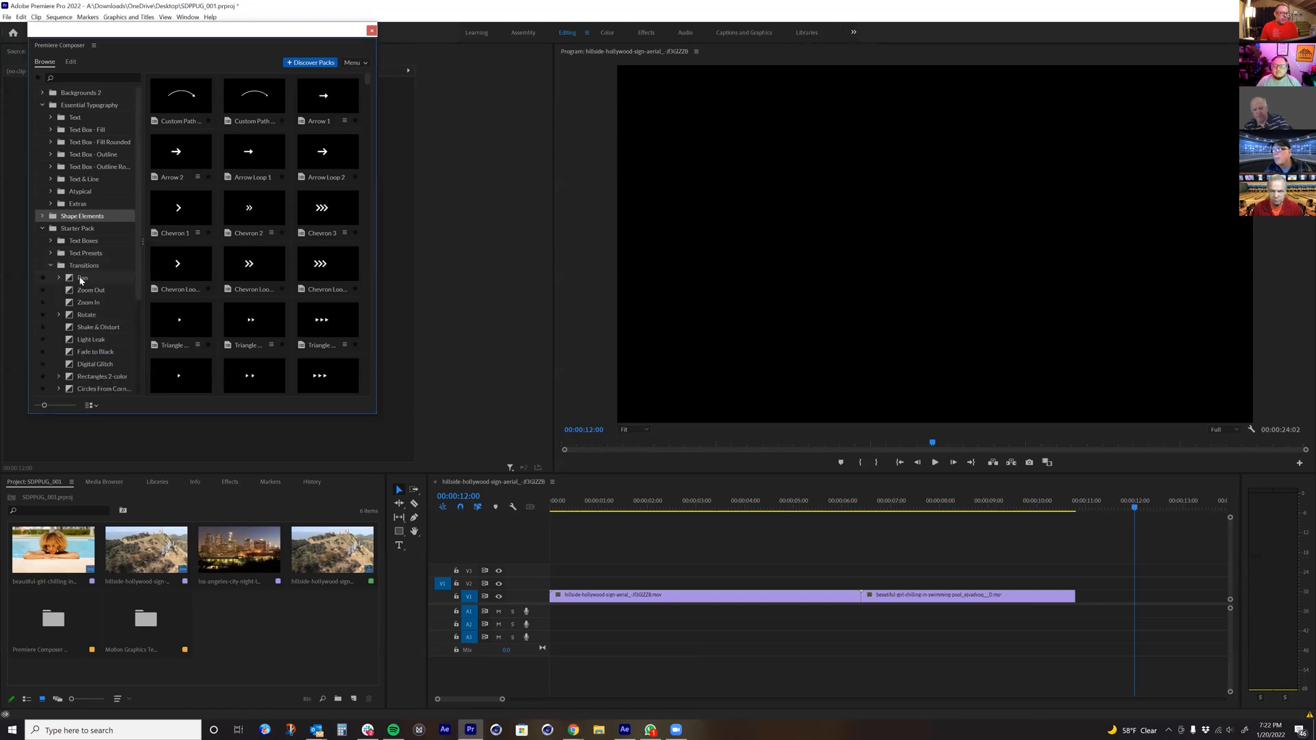
# Step: Browse the Starter Pack's Diagonal Stripes and Rotate transitions, preview the CCW and CW variants, and collapse both groups
pyautogui.click(92, 312)
pyautogui.click(61, 318)
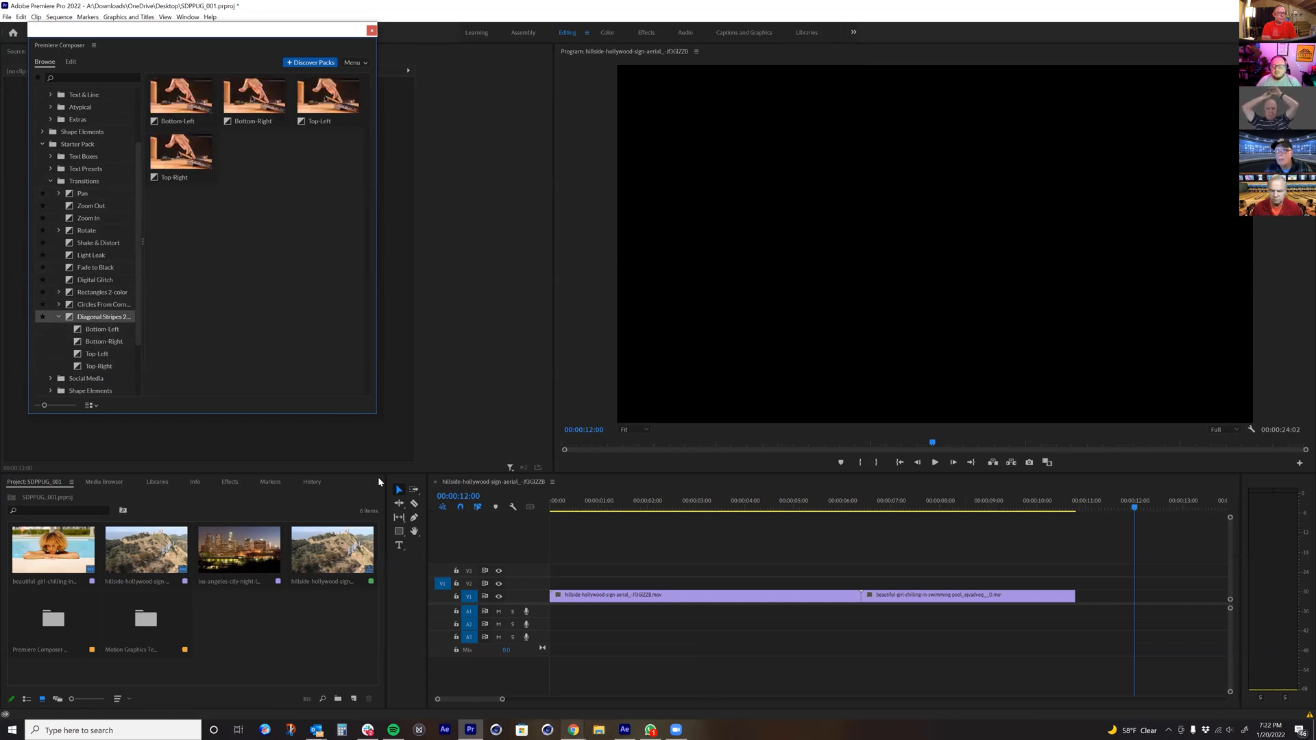
pyautogui.click(59, 231)
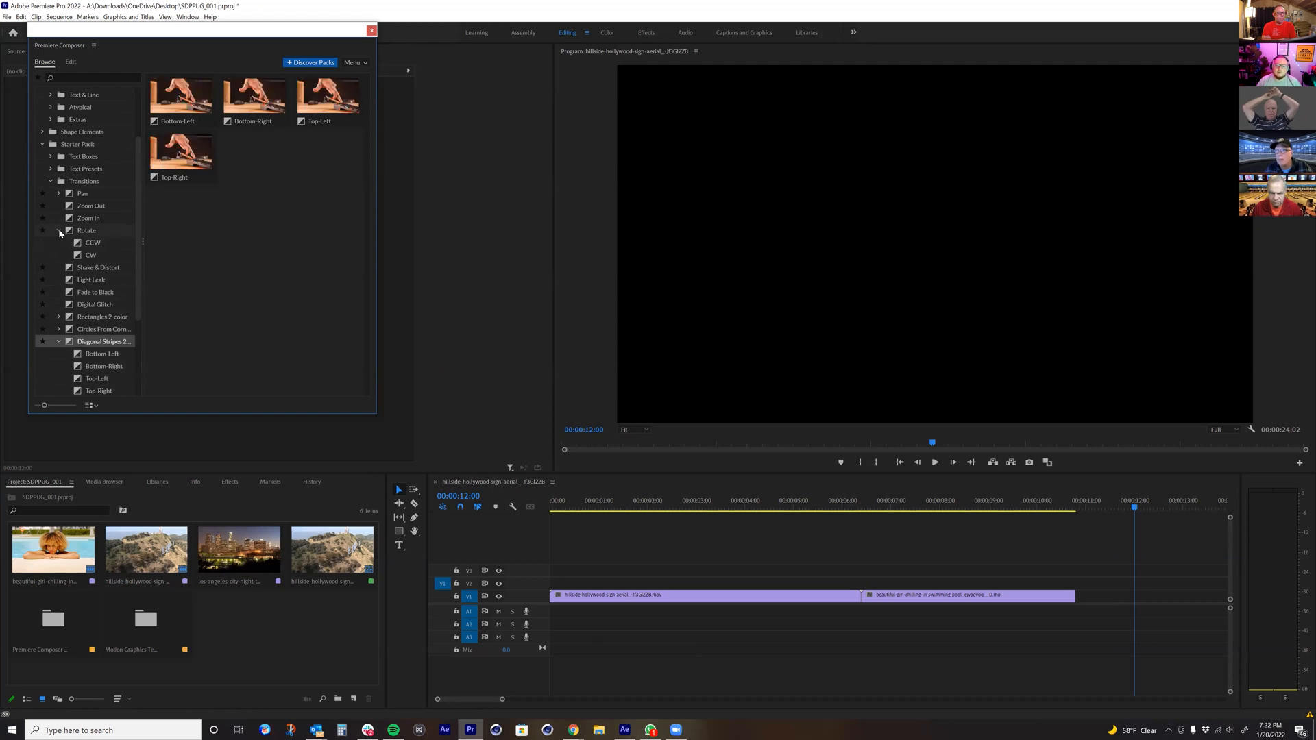
pyautogui.click(91, 244)
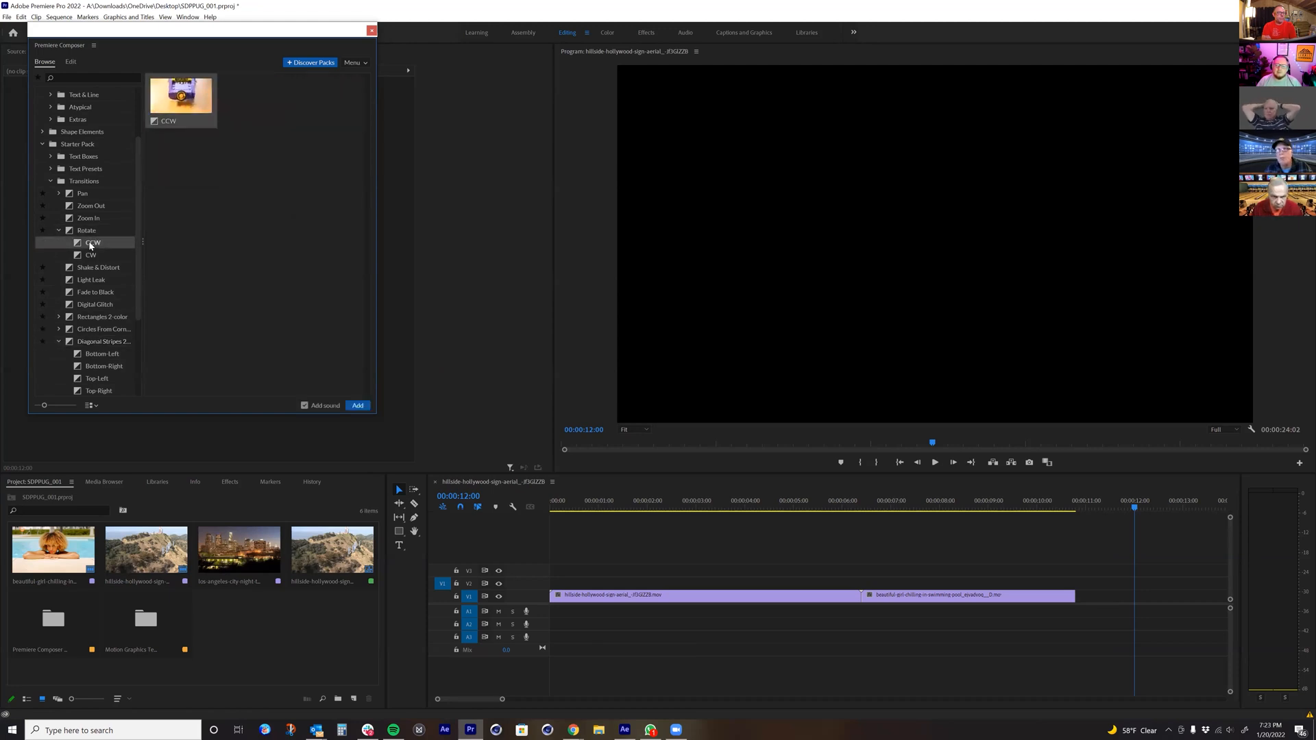
pyautogui.click(84, 256)
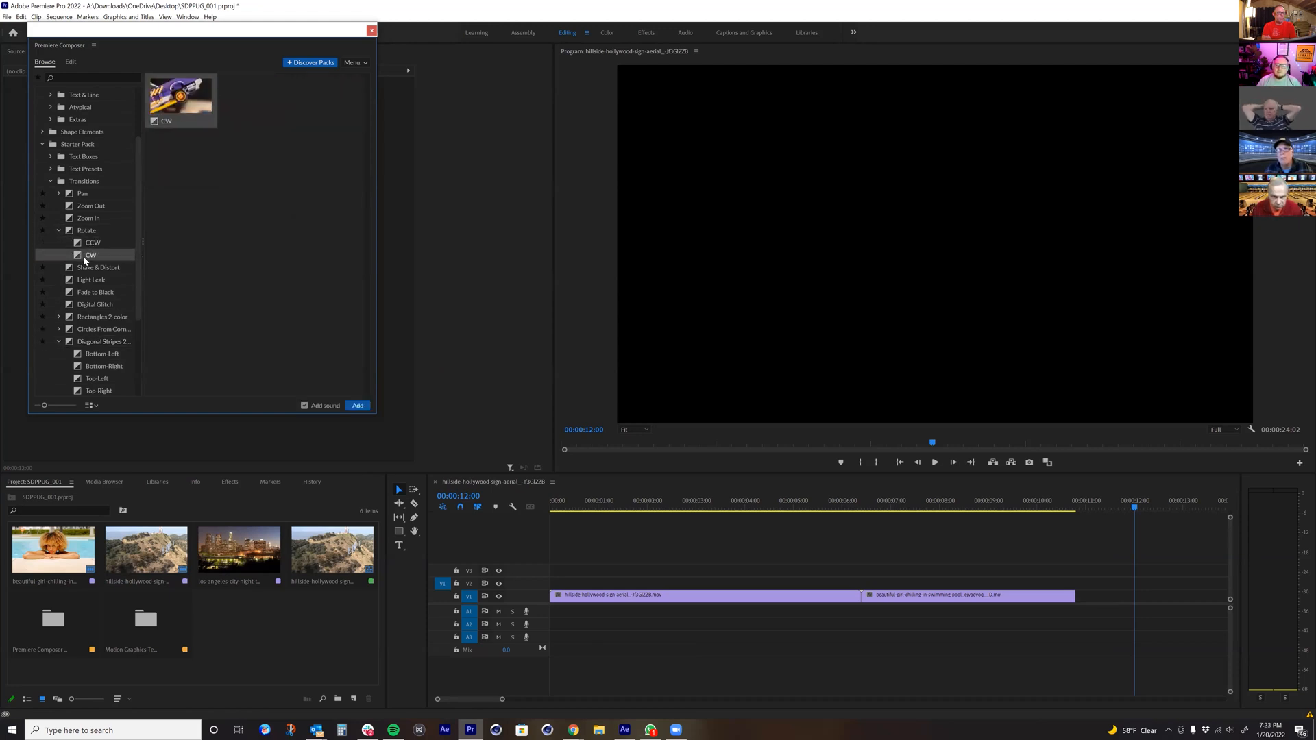
pyautogui.click(59, 230)
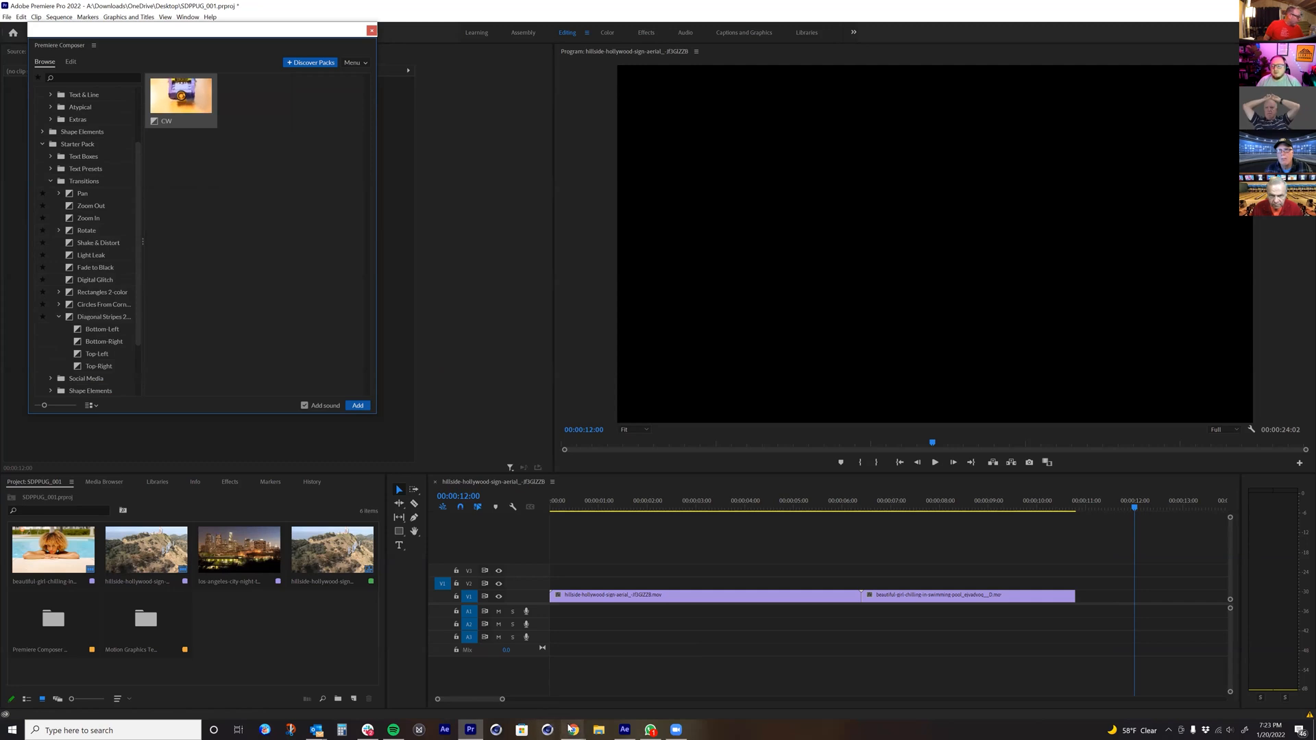
pyautogui.click(59, 316)
# Step: Turn off adding sound with transitions, and preview the Digital Glitch transition with the category tree widened
pyautogui.click(306, 405)
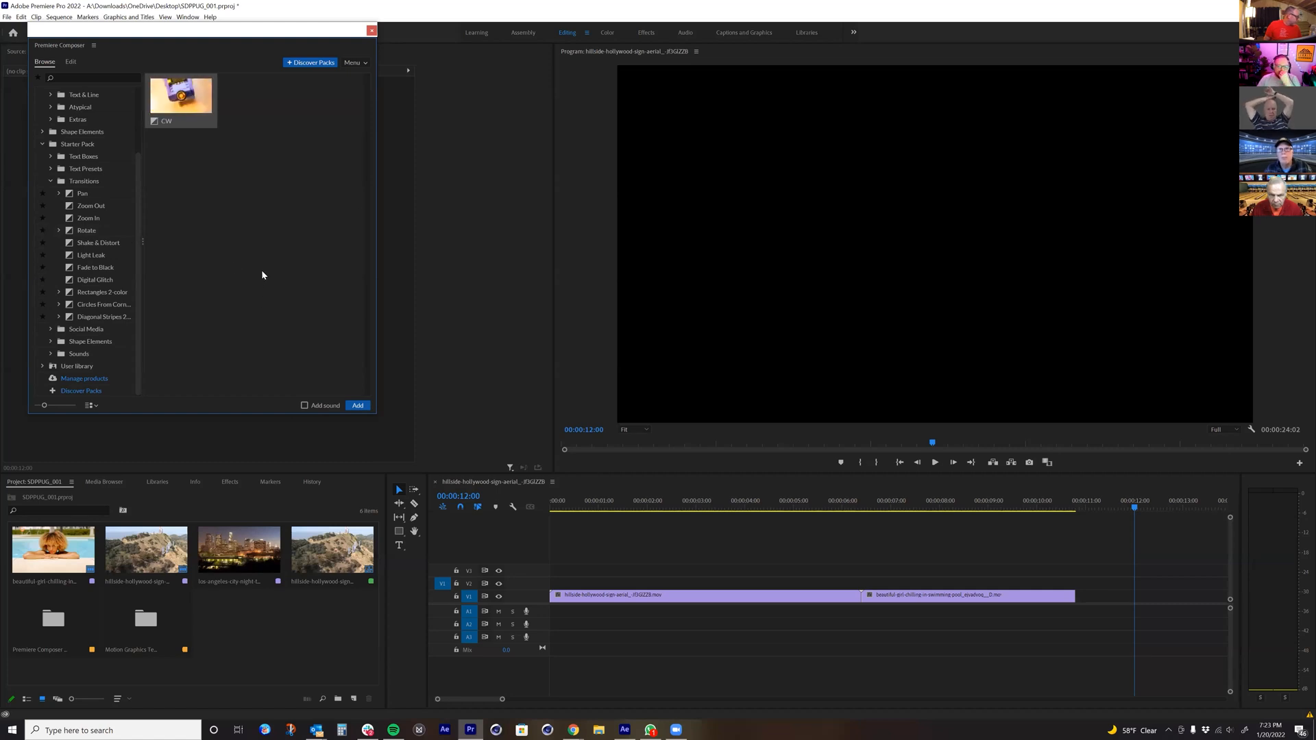
pyautogui.click(98, 280)
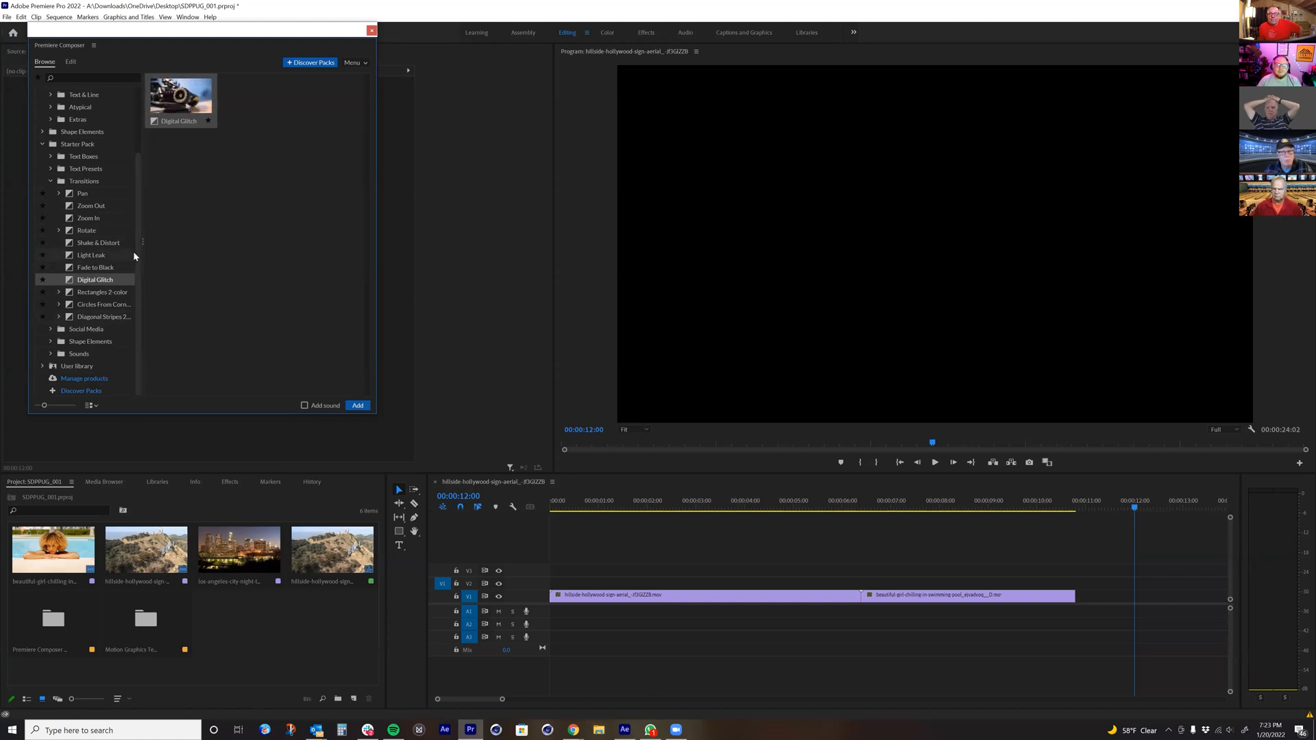
pyautogui.moveTo(146, 246); pyautogui.dragTo(185, 242)
# Step: Add 3-Line Creative Title 2 from Essential Typography's 3-Line Title presets to V3, just past the pool clip
pyautogui.scroll(2, 128, 205)
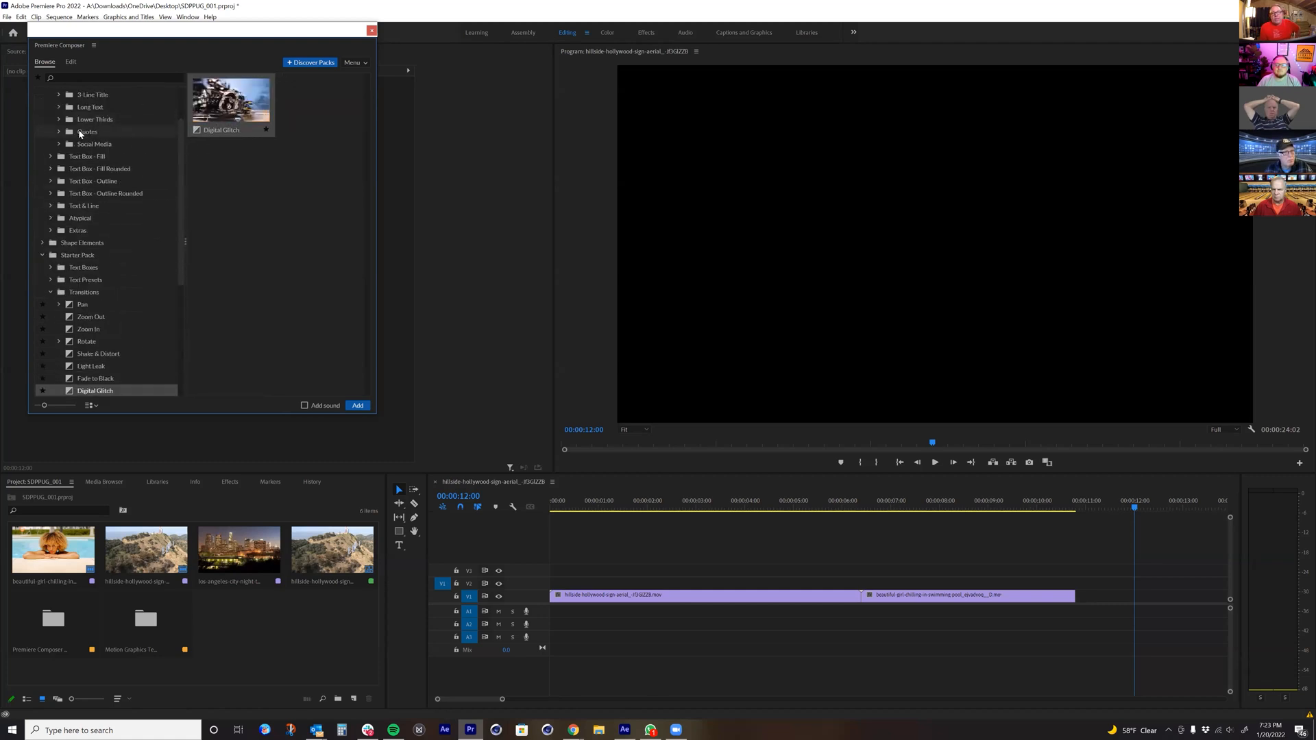
pyautogui.click(50, 118)
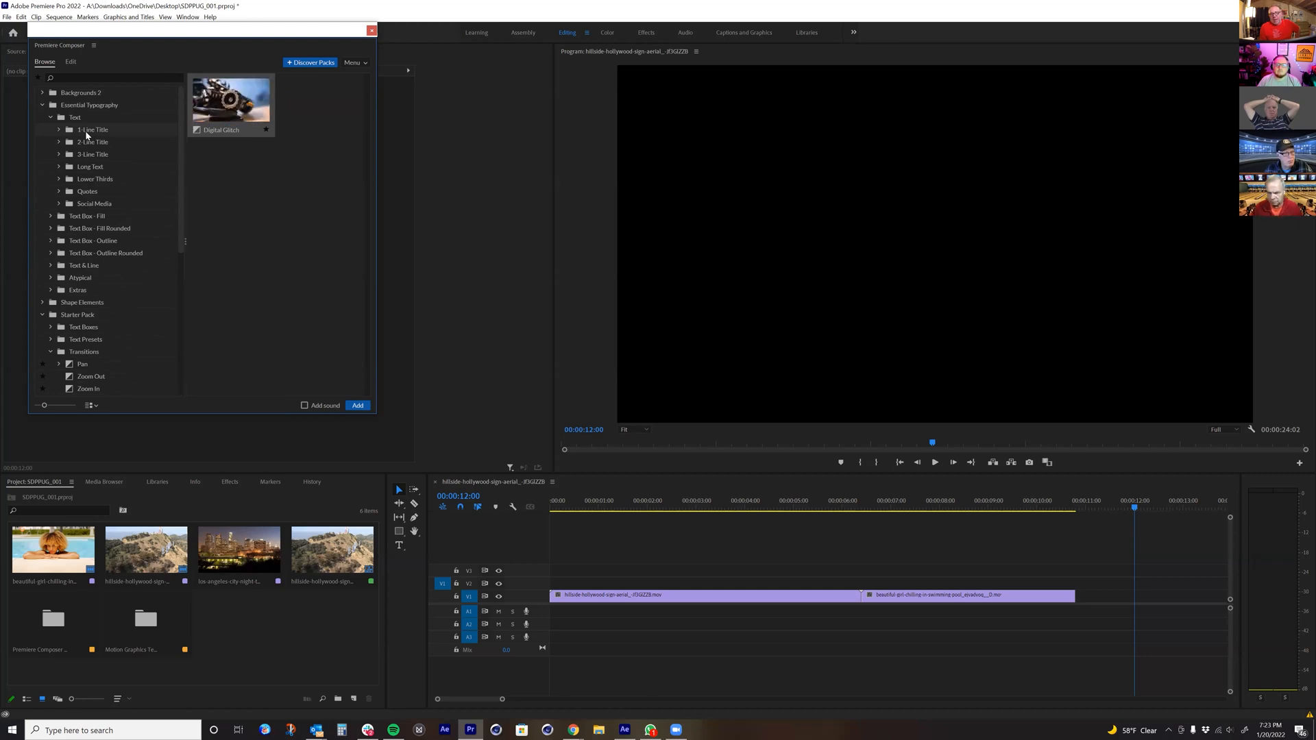
pyautogui.click(85, 130)
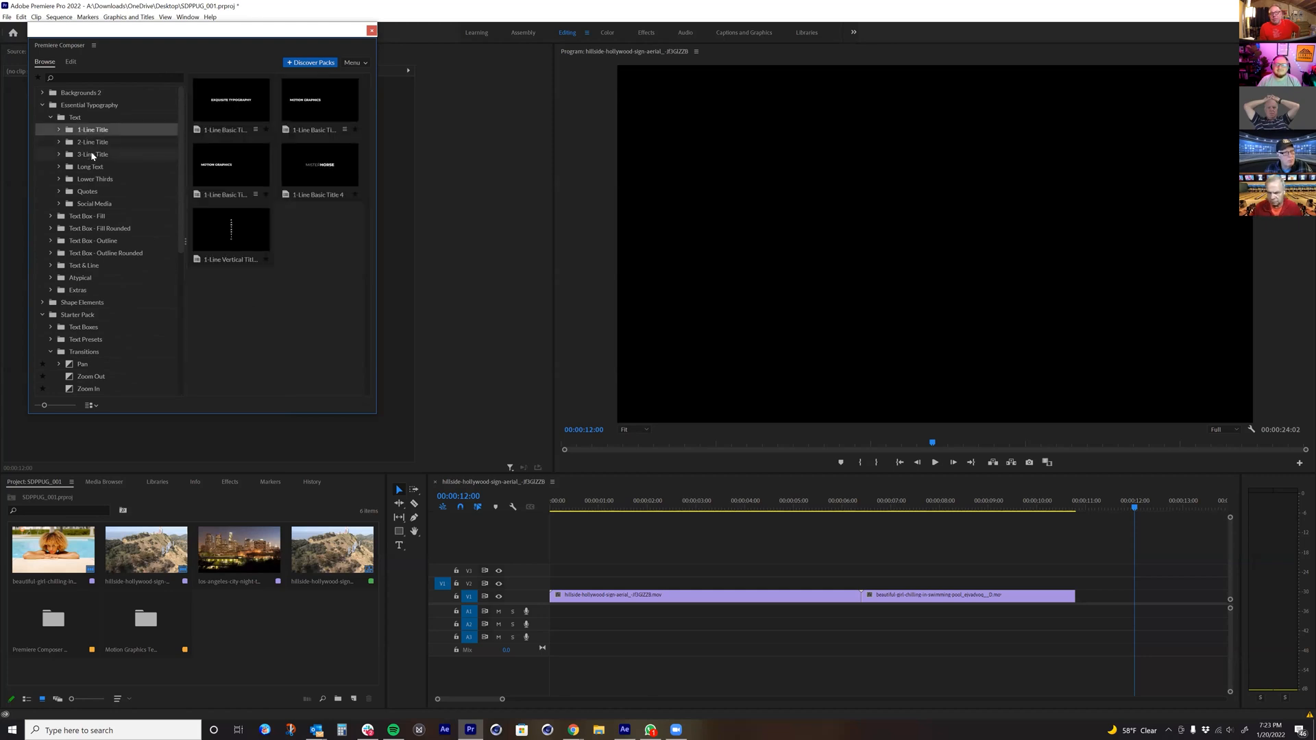
pyautogui.click(93, 155)
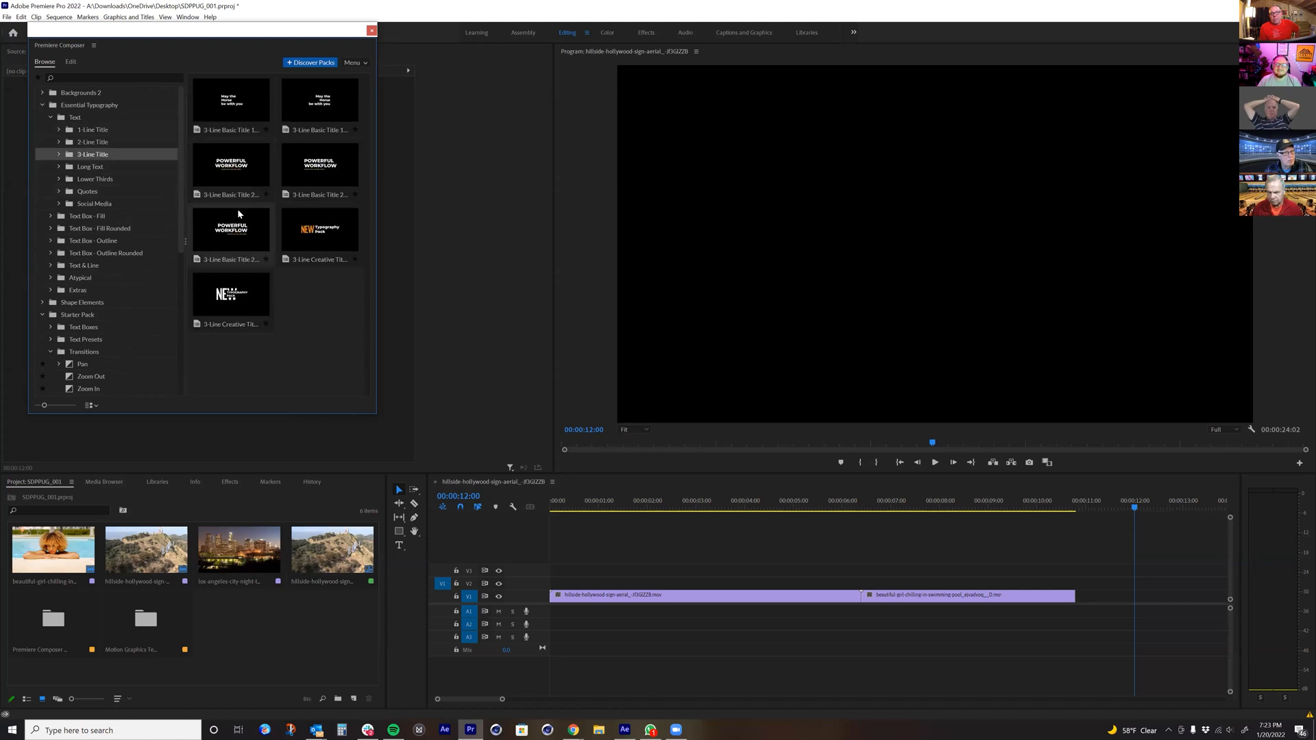
pyautogui.moveTo(245, 306); pyautogui.dragTo(1088, 578)
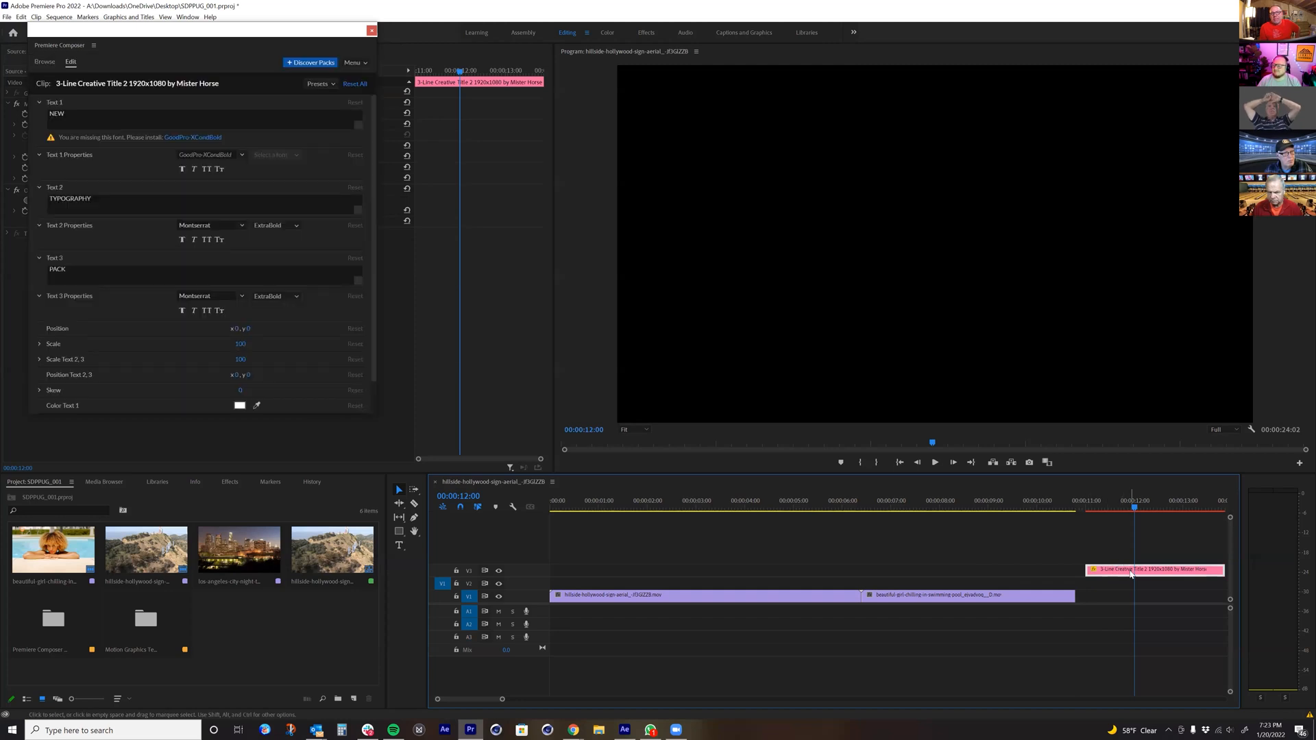
# Step: Set the title's three text fonts to Abril Fatface Regular, Minion Std Black and Minion Pro Regular, and its scale to 11
pyautogui.click(210, 154)
pyautogui.click(210, 177)
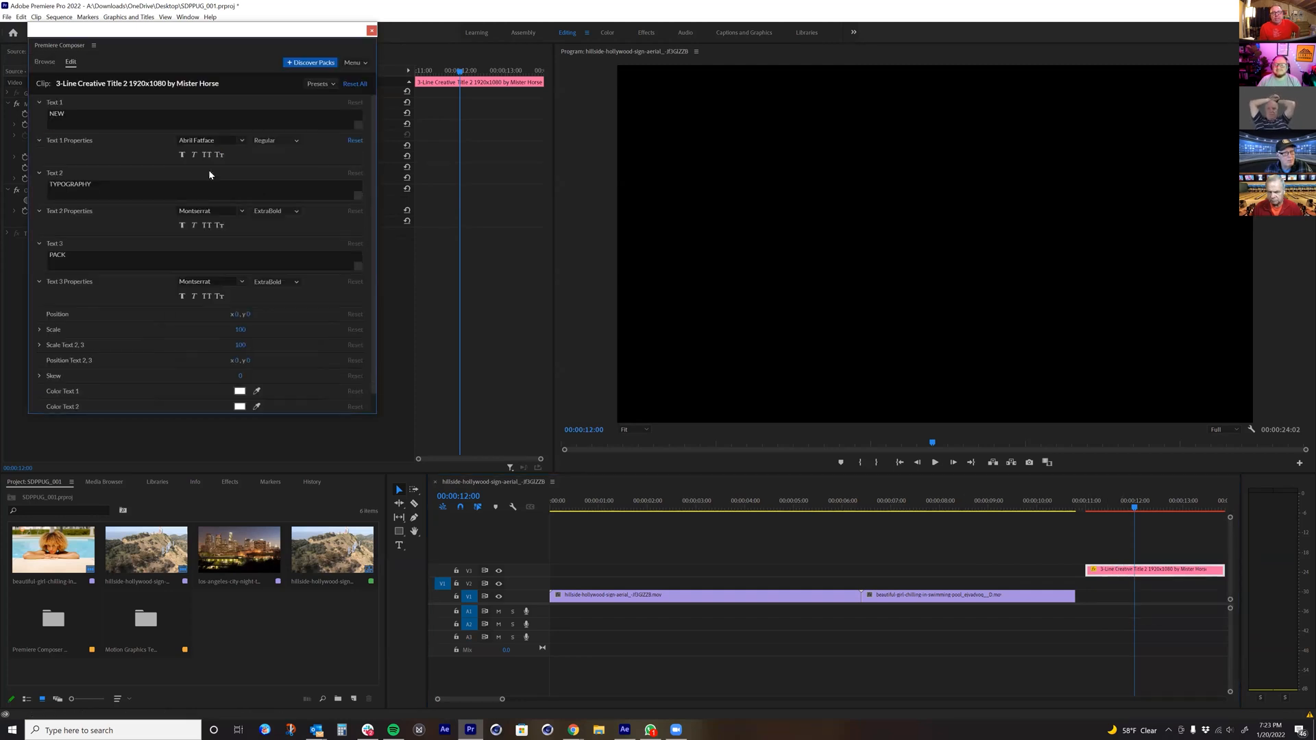
pyautogui.click(218, 212)
pyautogui.click(219, 226)
pyautogui.click(199, 281)
pyautogui.click(211, 66)
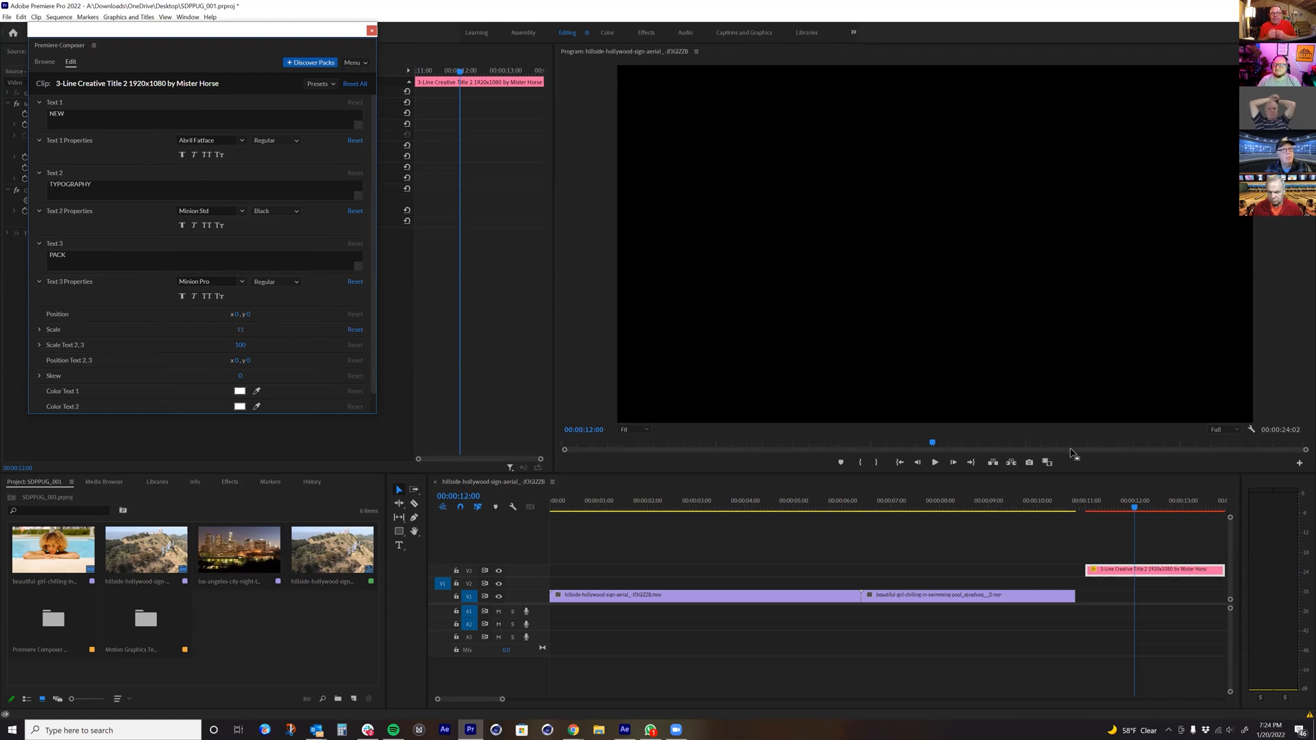
# Step: Move the playhead to 00:00:12:13 and shift the title on V3 to start where the pool clip ends
pyautogui.moveTo(1153, 507)
pyautogui.mouseDown()
pyautogui.moveTo(1178, 507)
pyautogui.moveTo(1152, 506)
pyautogui.mouseUp()
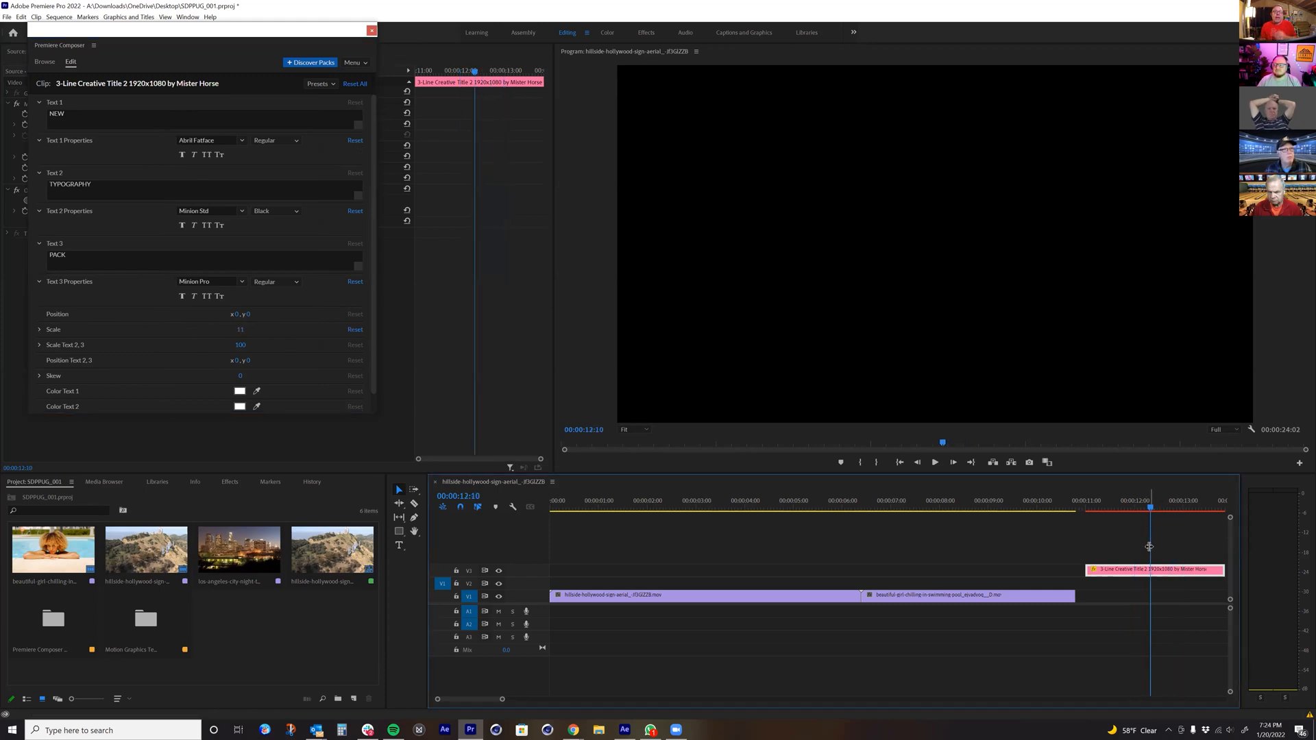
pyautogui.press('Right')
pyautogui.press('Right')
pyautogui.press('Right')
pyautogui.moveTo(1156, 570); pyautogui.dragTo(1147, 570)
# Step: Switch to the Mister Horse site in Chrome and look through its Premiere Pro products down to the Transitions pack
pyautogui.moveTo(573, 729)
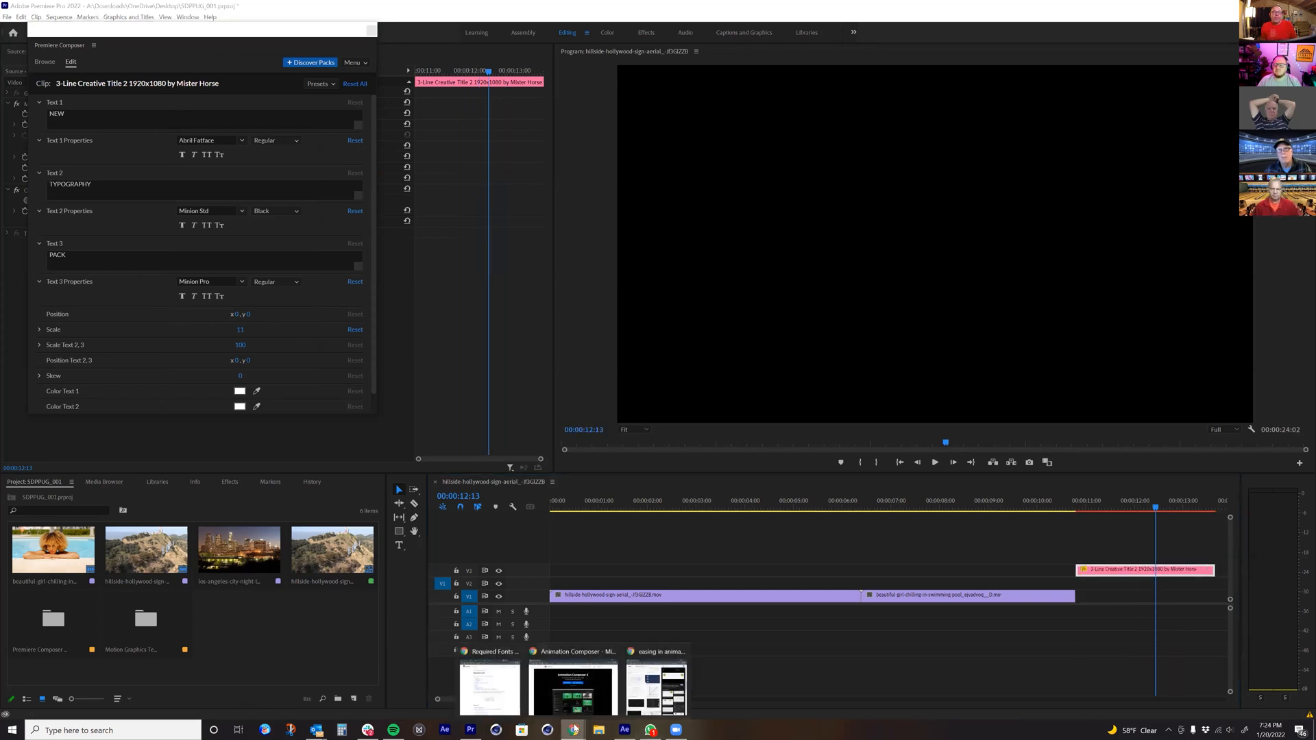
pyautogui.click(574, 690)
pyautogui.moveTo(574, 105)
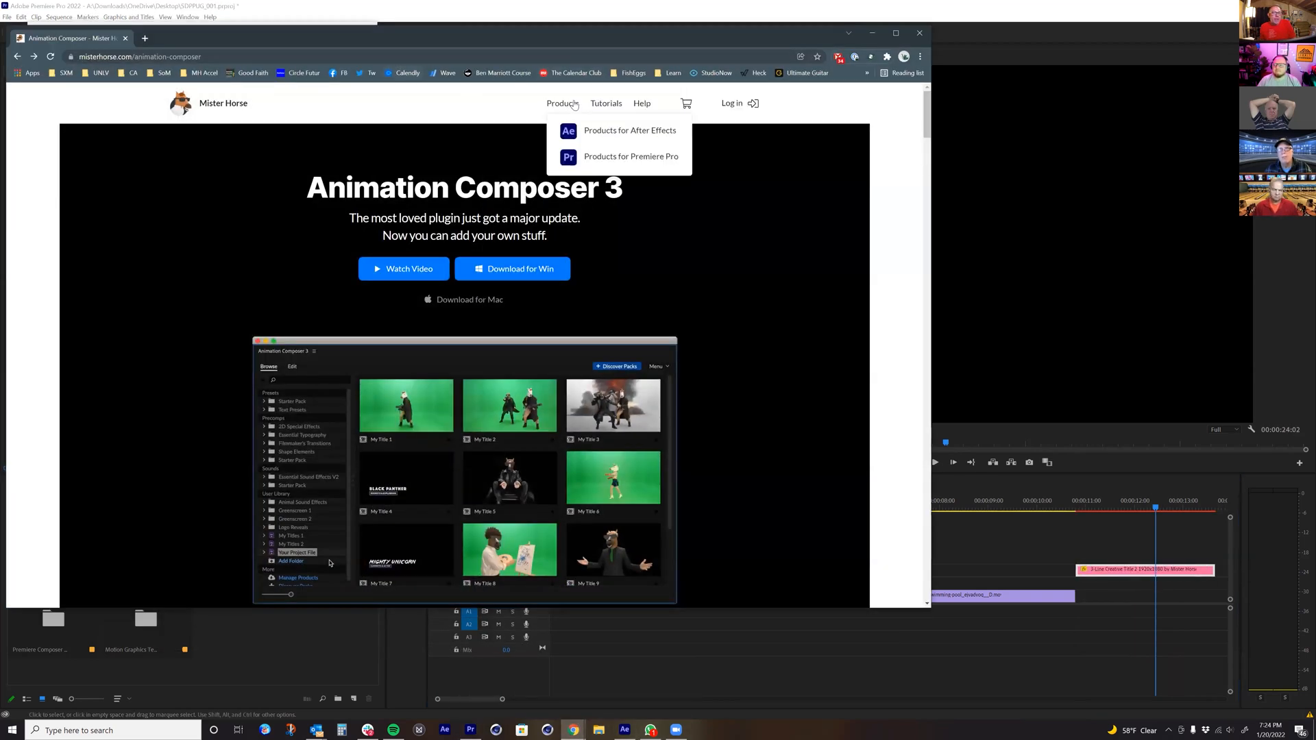
pyautogui.click(594, 157)
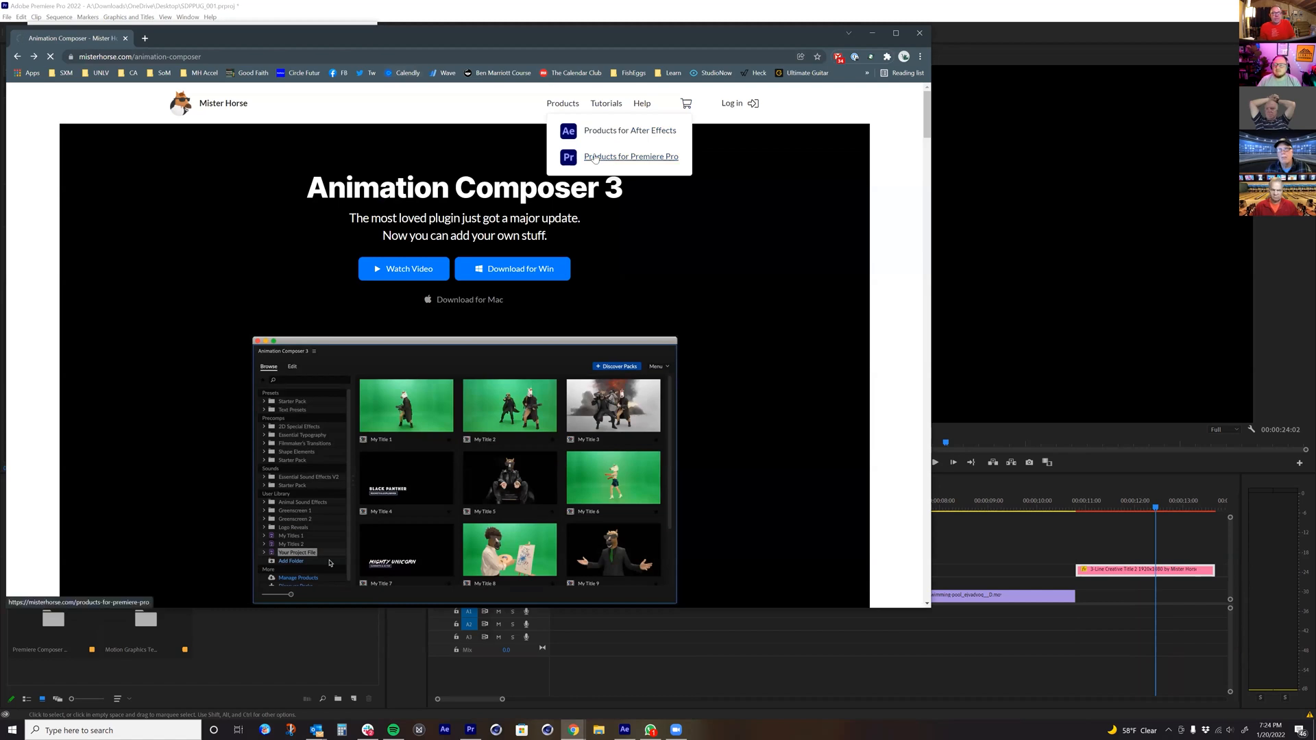
pyautogui.scroll(-10, 254, 322)
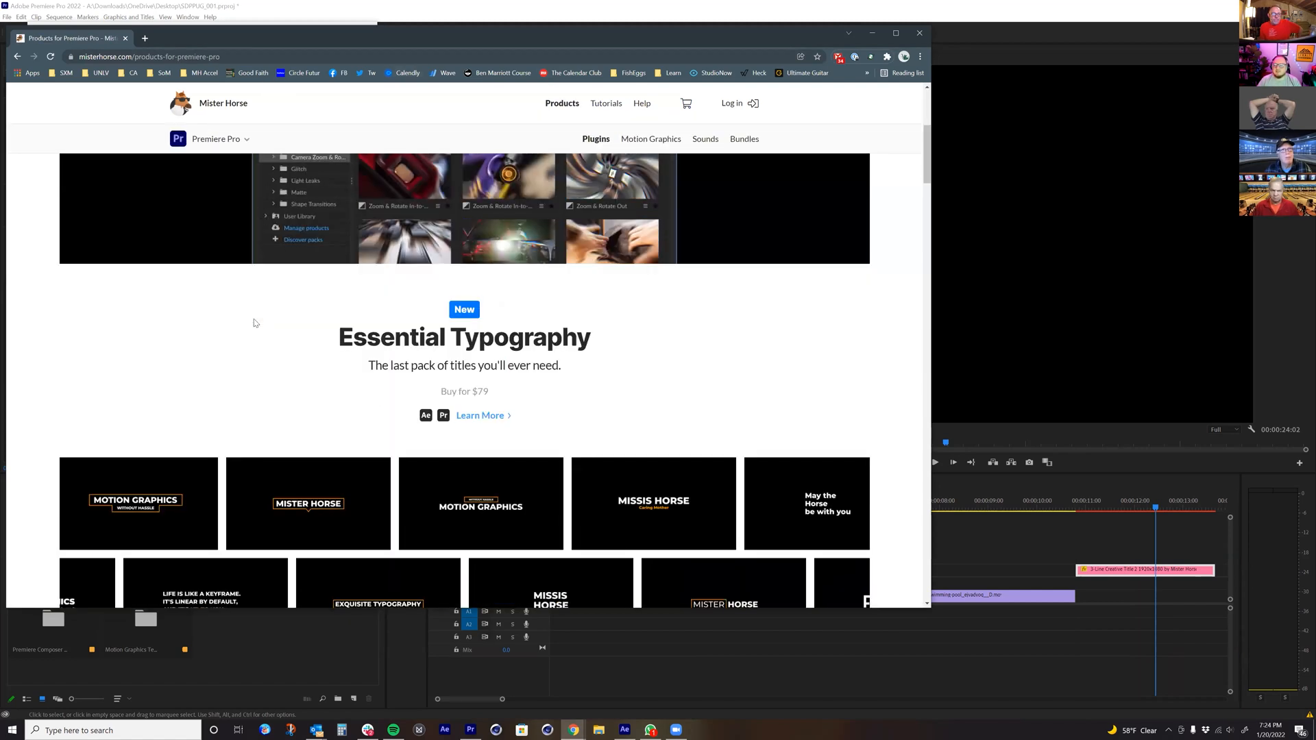
pyautogui.scroll(-4, 253, 322)
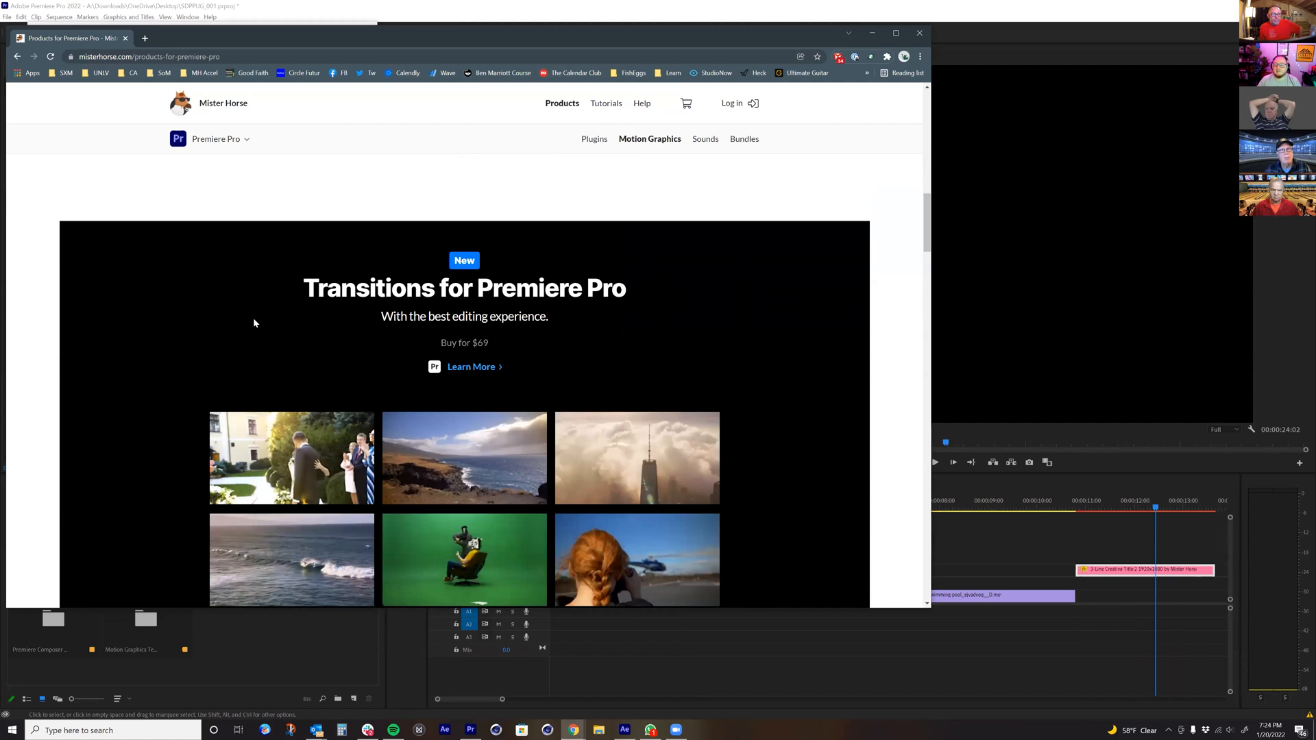
pyautogui.scroll(2, 253, 322)
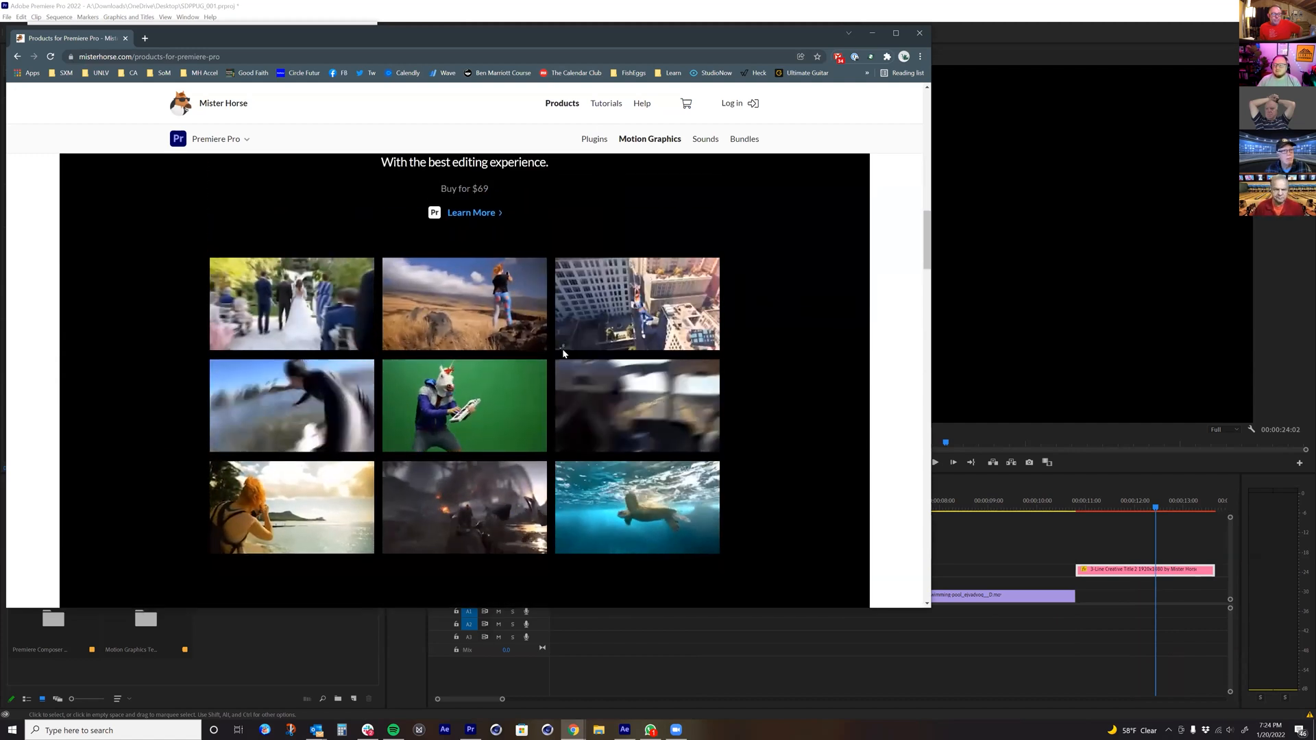
# Step: Open the Transitions for Premiere Pro product page and examine its transition previews and feature descriptions
pyautogui.click(460, 216)
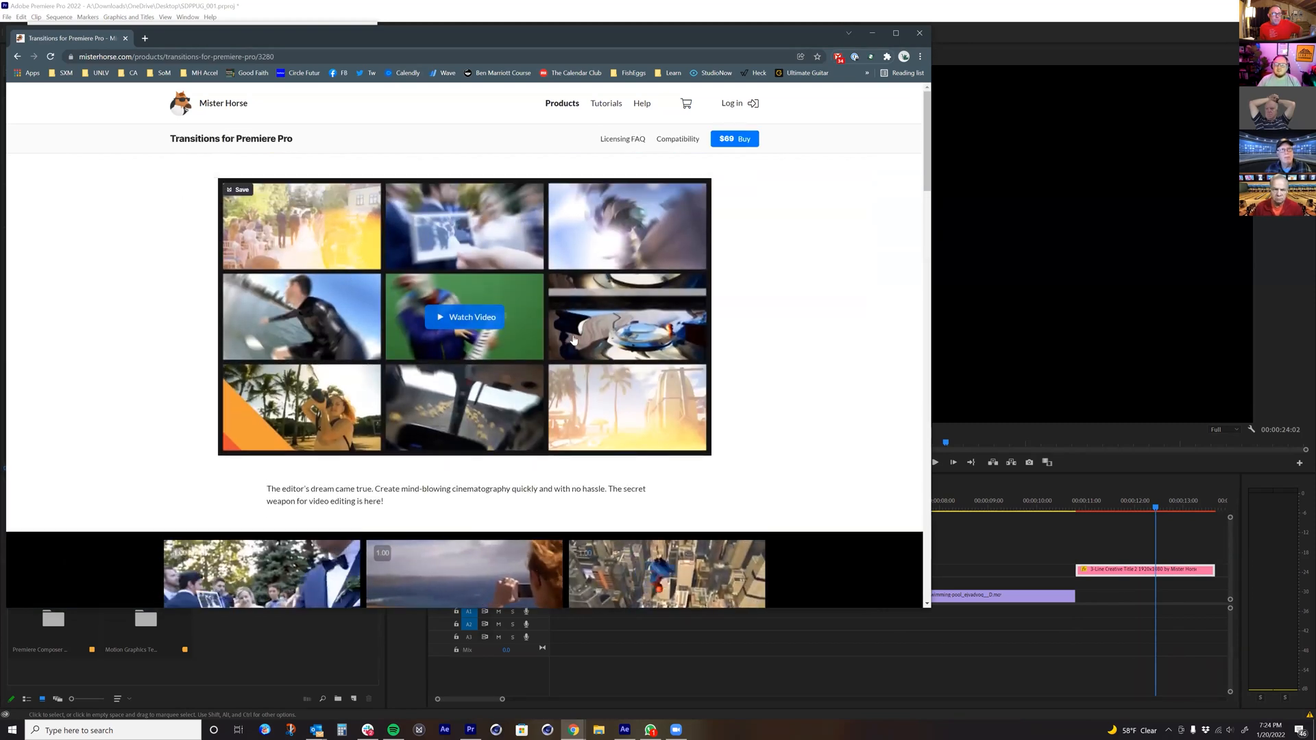
pyautogui.scroll(-5, 361, 351)
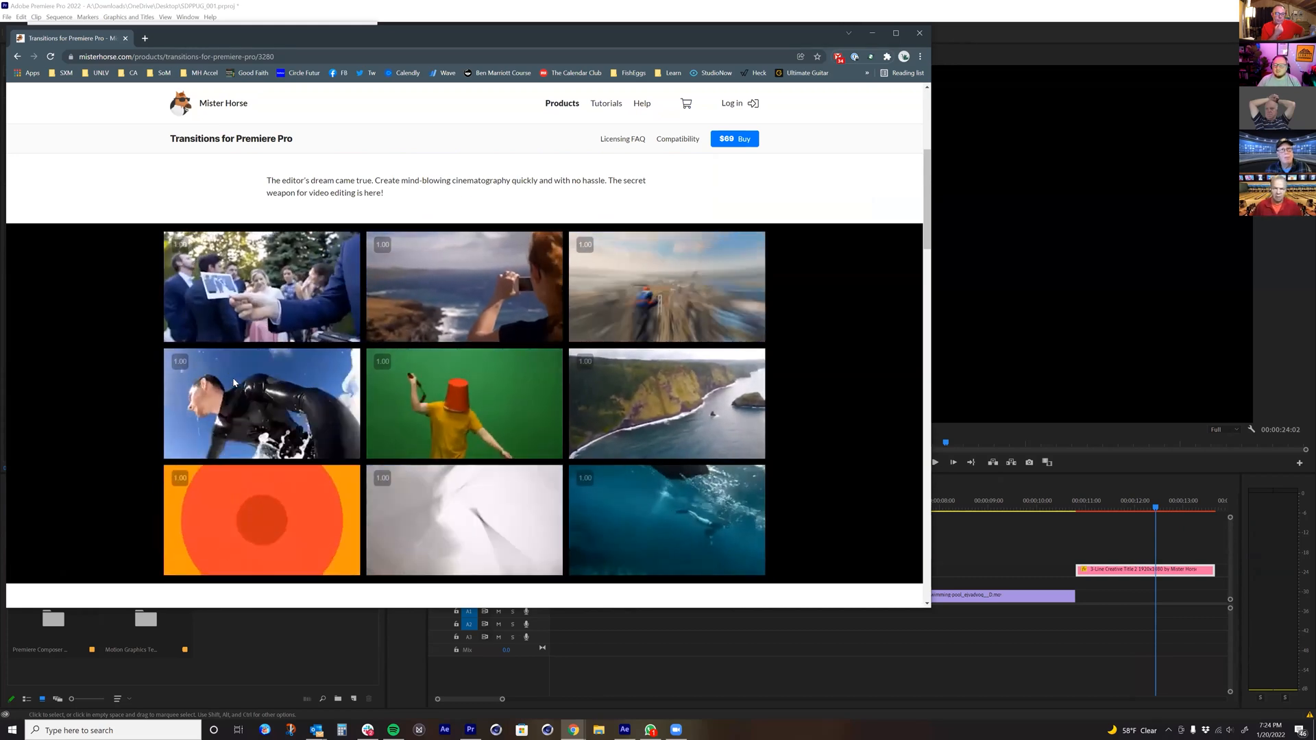
pyautogui.scroll(-1, 233, 382)
pyautogui.scroll(-15, 234, 383)
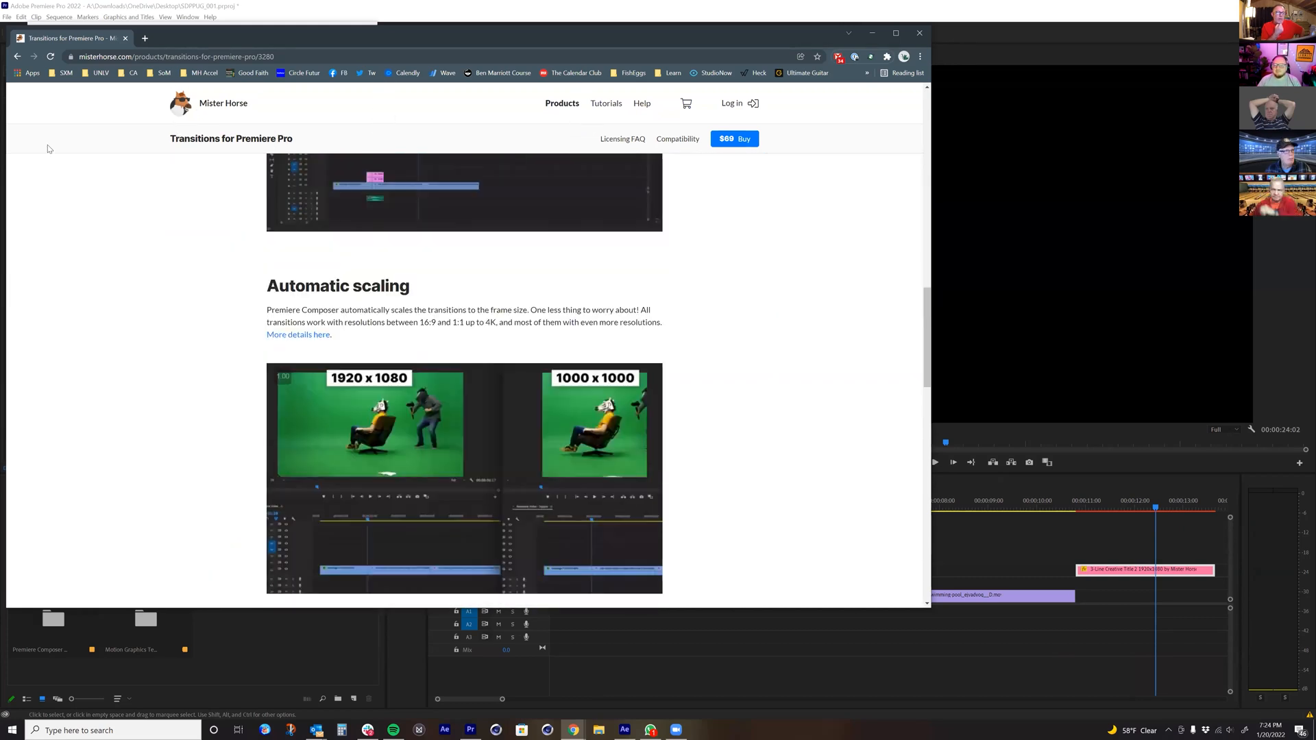
# Step: Return to the Premiere Pro products page and examine the animated shape previews, 2D Special Effects, Backgrounds and Icons packs
pyautogui.scroll(-5, 121, 136)
pyautogui.scroll(-7, 268, 326)
pyautogui.scroll(-2, 264, 321)
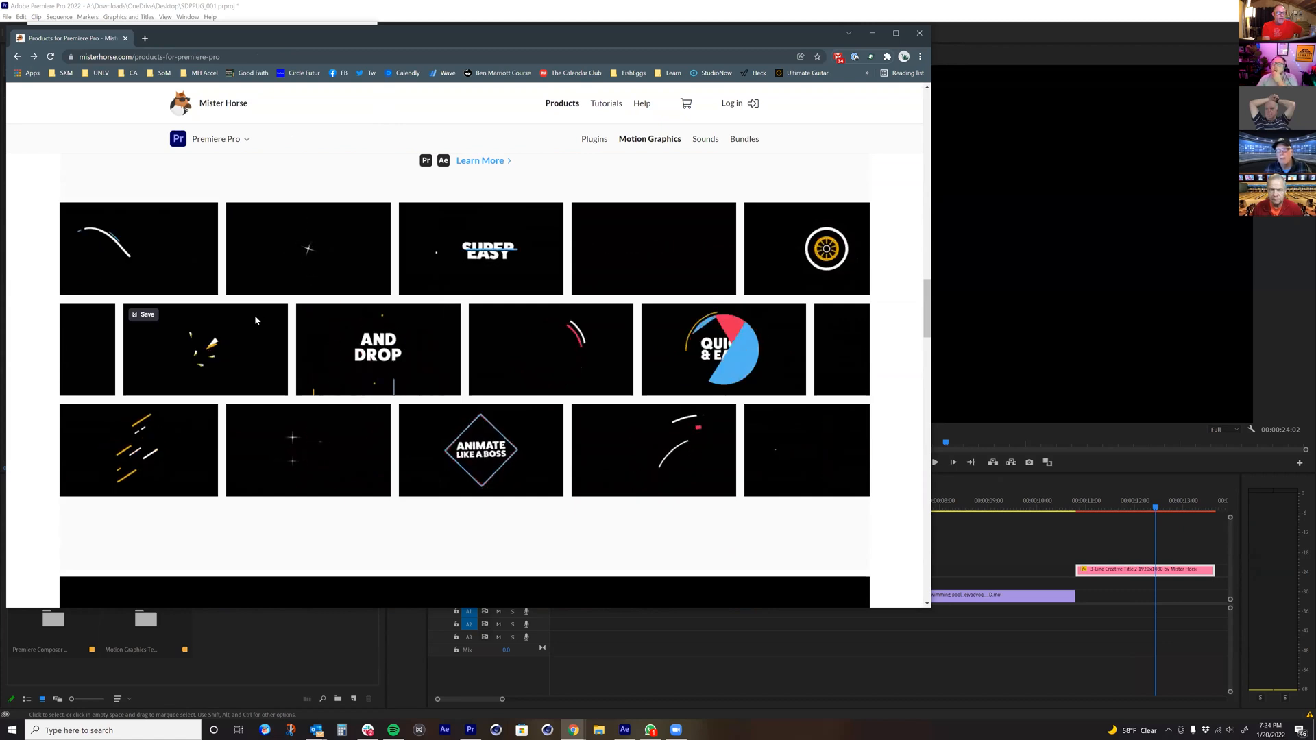
pyautogui.moveTo(284, 273)
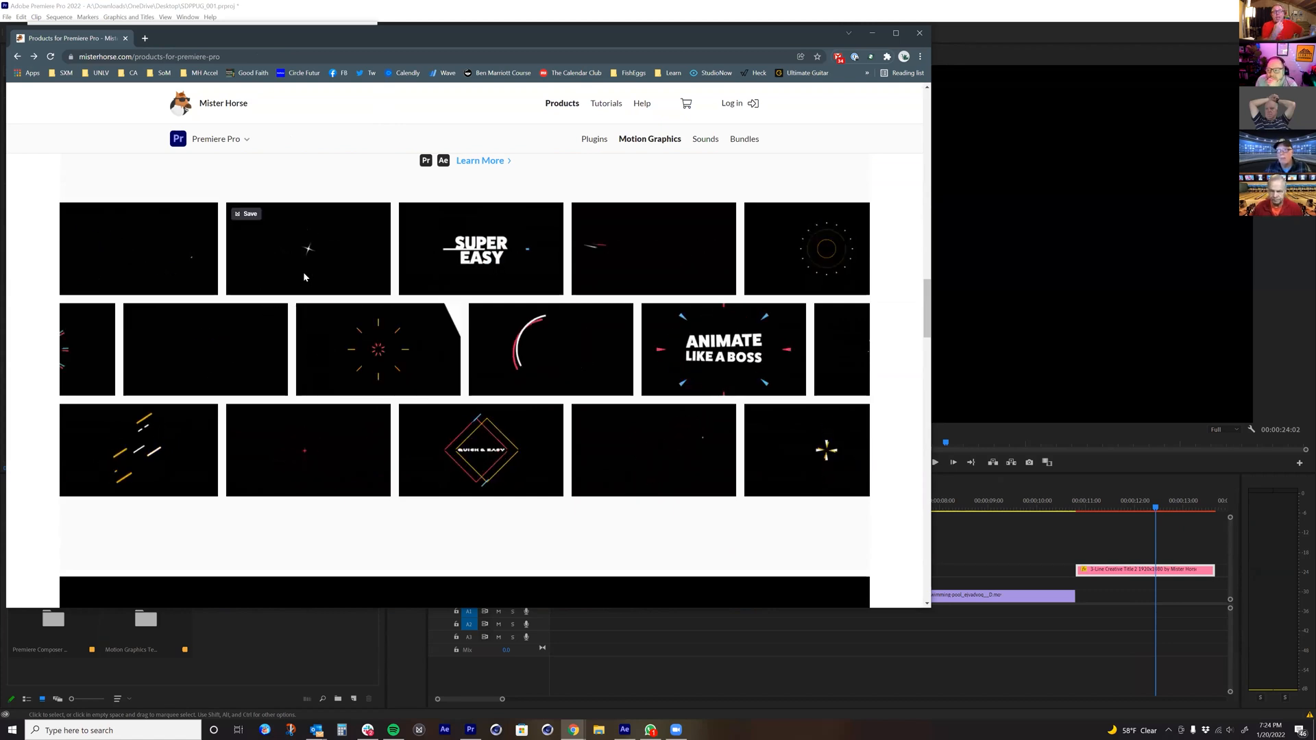
pyautogui.scroll(-1, 322, 282)
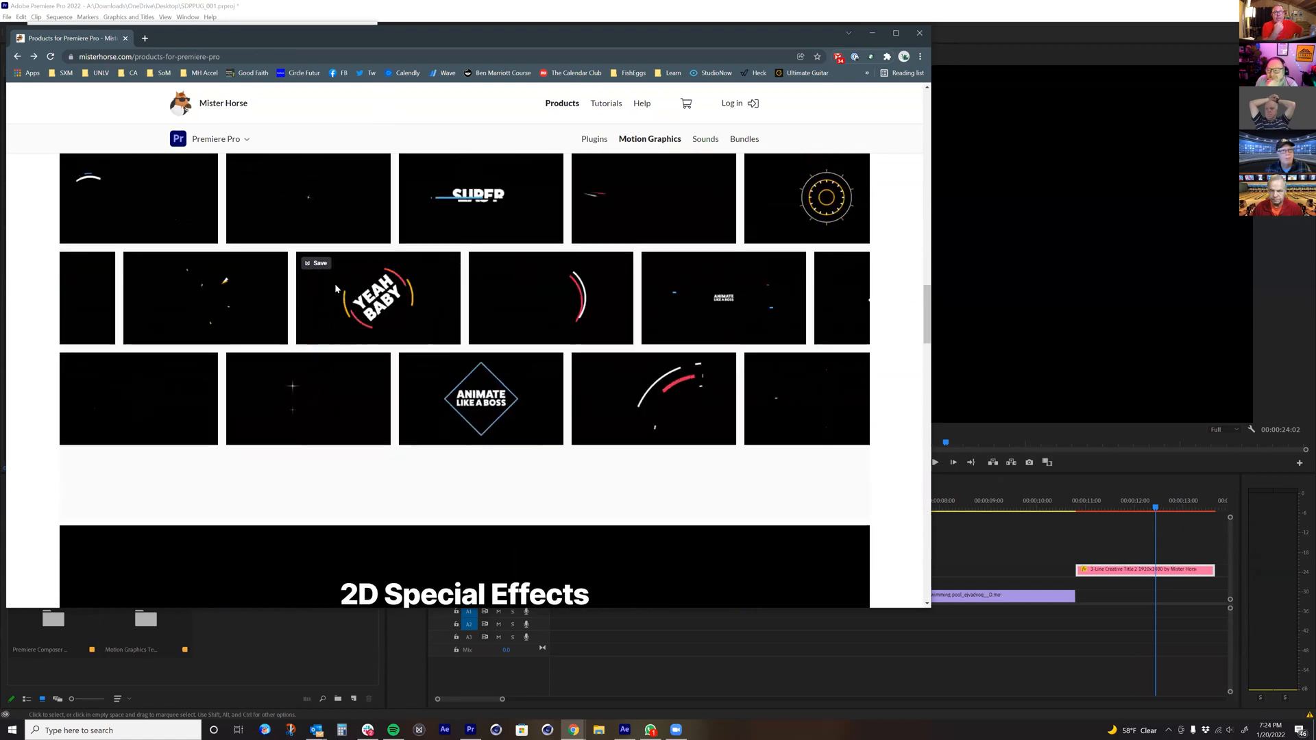
pyautogui.scroll(-1, 335, 286)
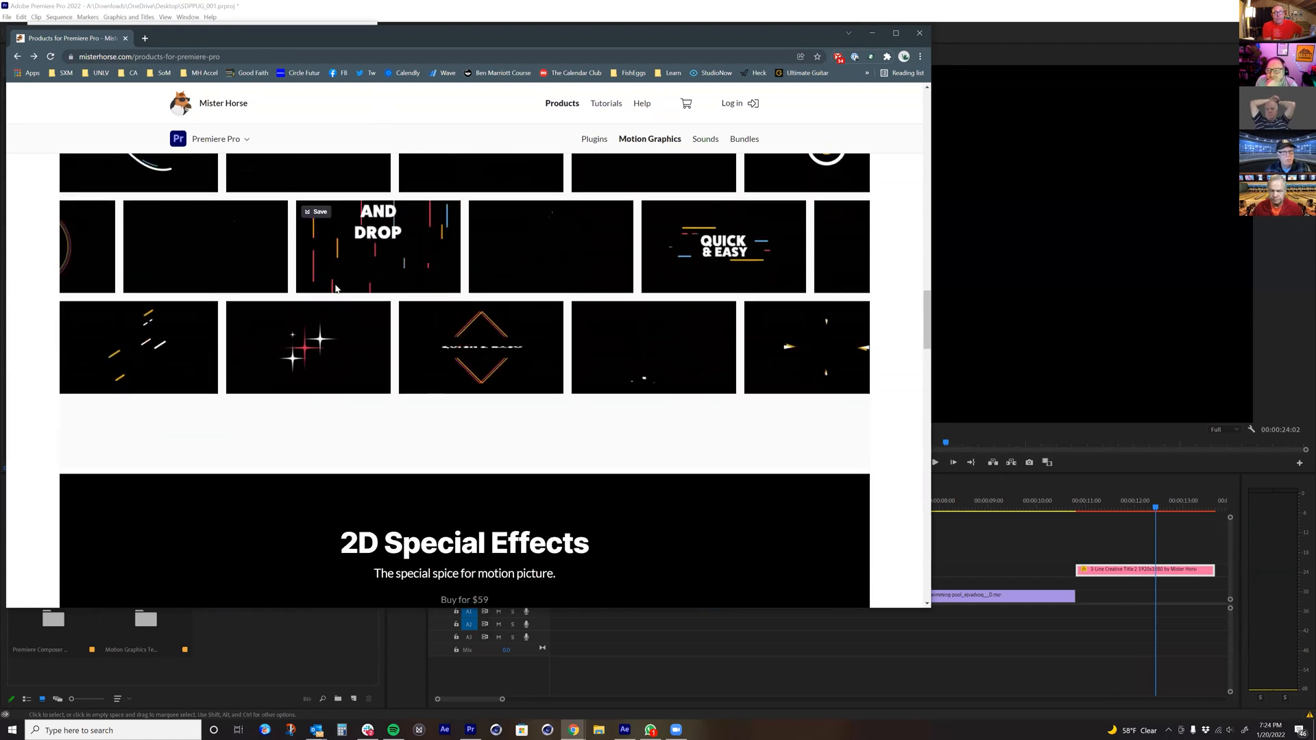
pyautogui.scroll(-1, 335, 286)
pyautogui.scroll(-5, 335, 287)
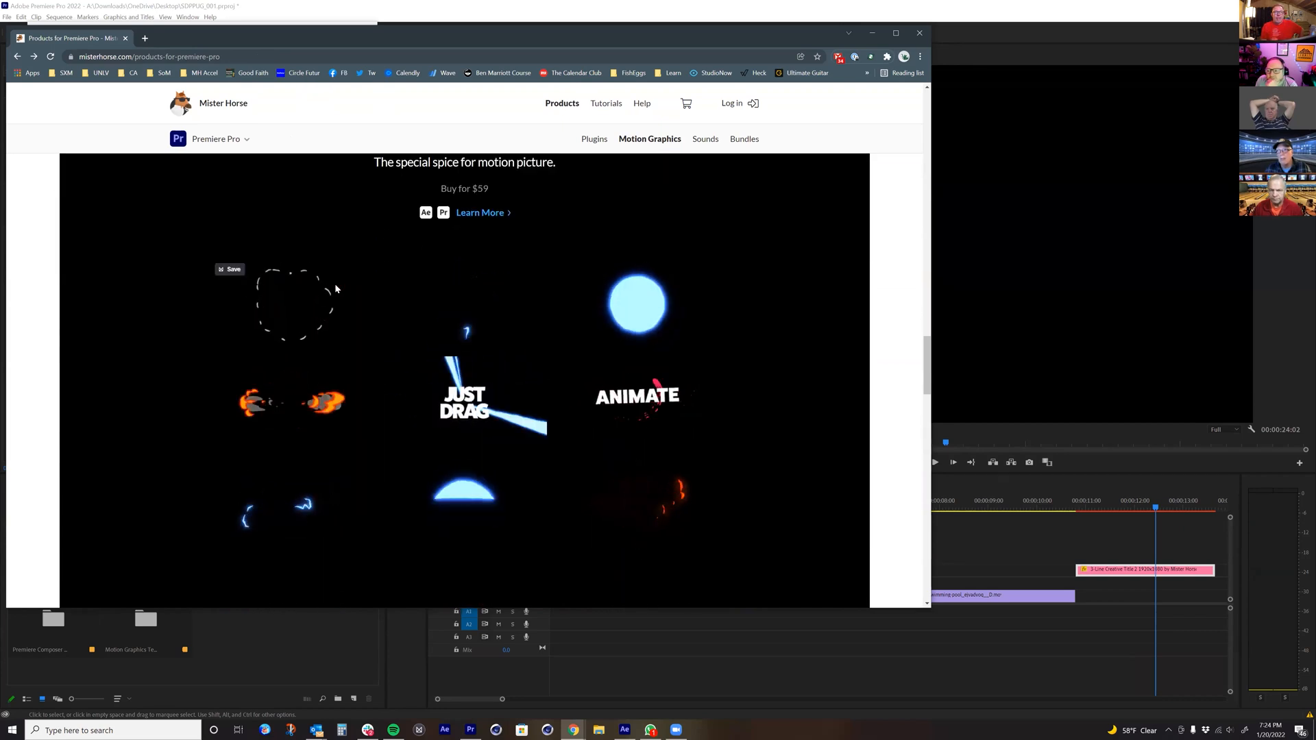
pyautogui.scroll(-1, 336, 288)
pyautogui.scroll(-6, 335, 288)
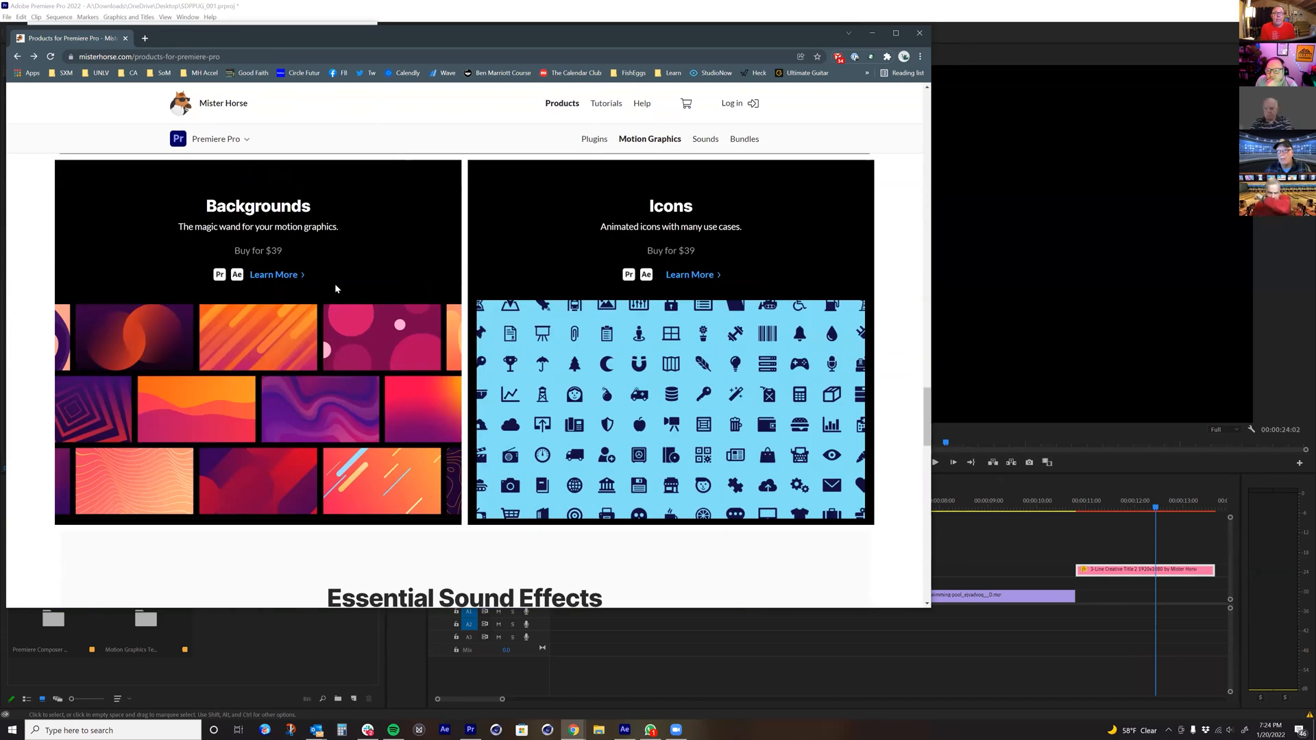
pyautogui.scroll(-1, 335, 289)
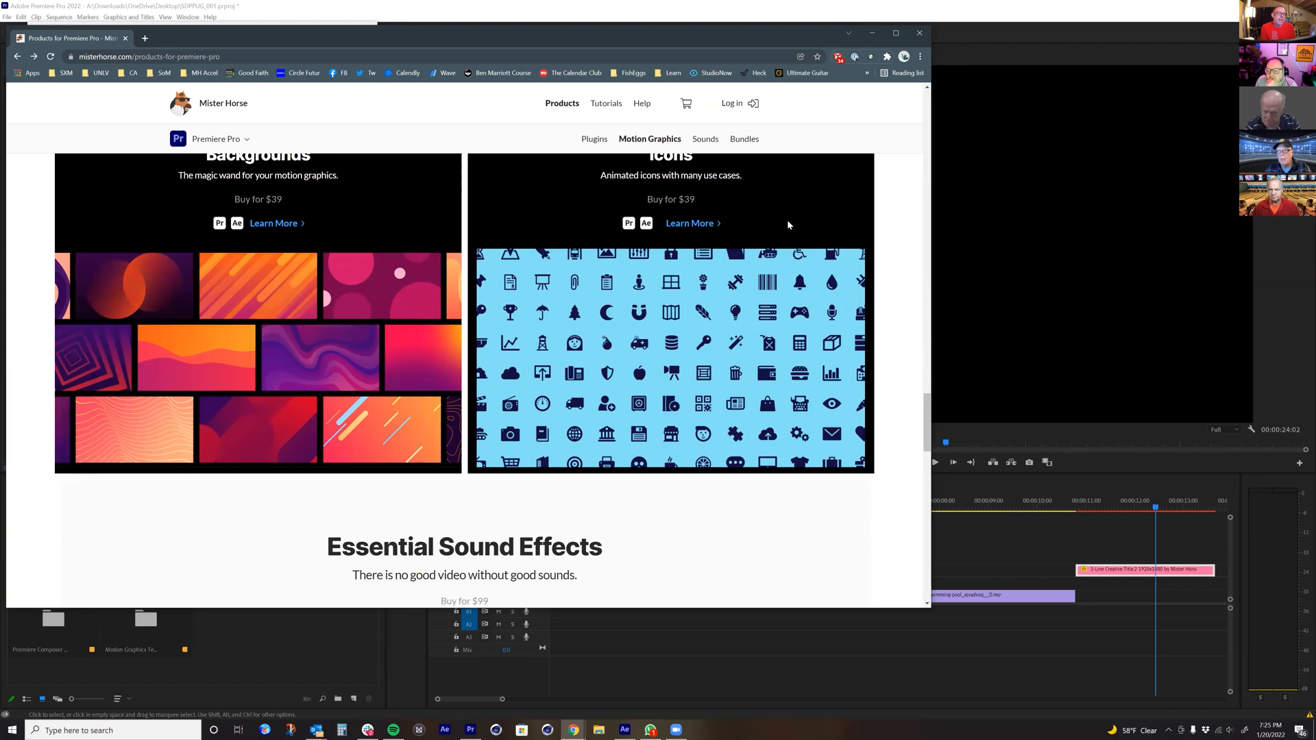
# Step: Open the Icons product page and examine its description, compatibility, included categories and animated icon previews
pyautogui.click(691, 225)
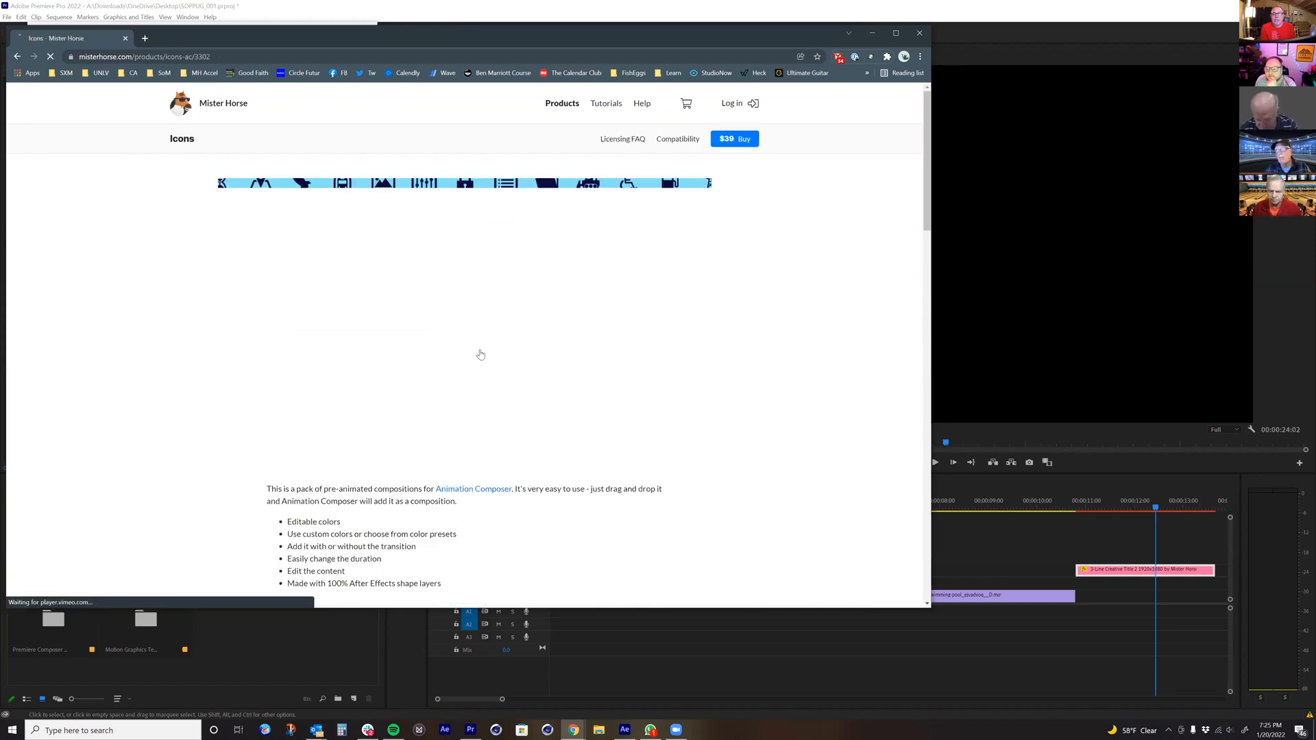
pyautogui.scroll(-5, 473, 349)
pyautogui.scroll(2, 473, 348)
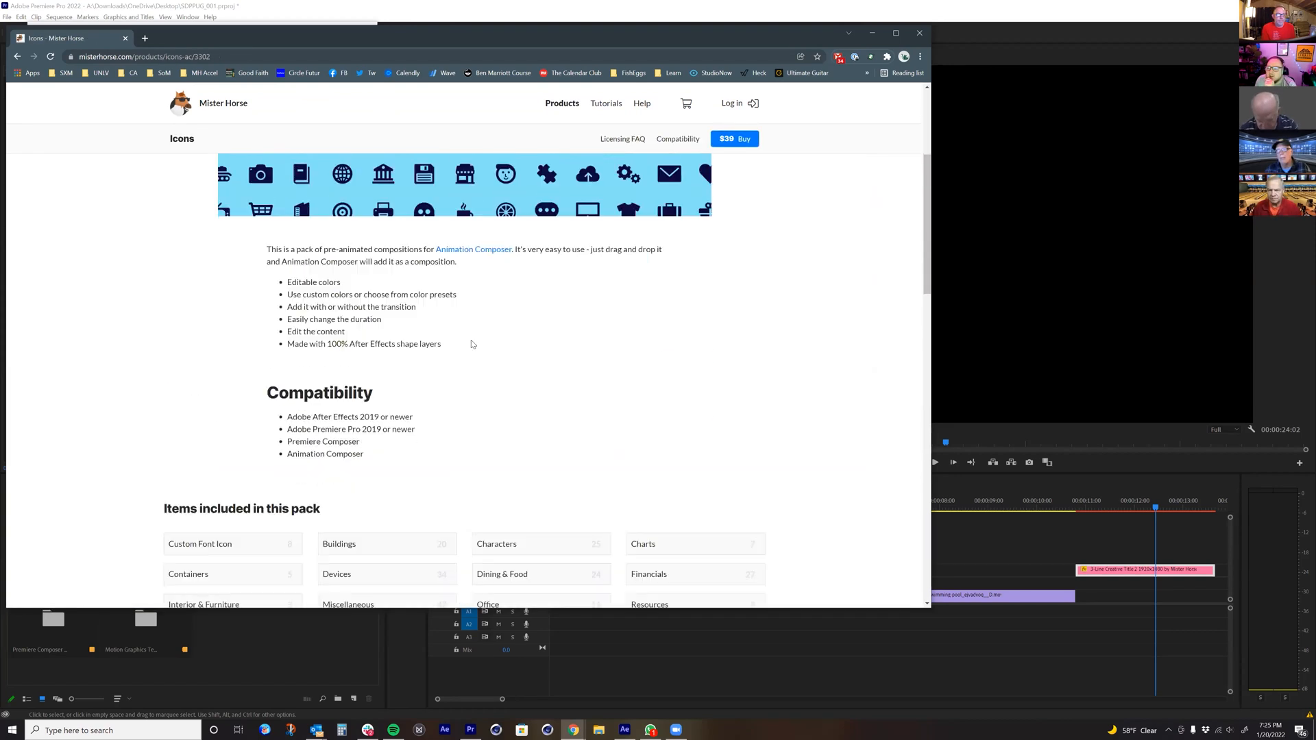
pyautogui.scroll(-6, 472, 344)
pyautogui.scroll(-2, 471, 345)
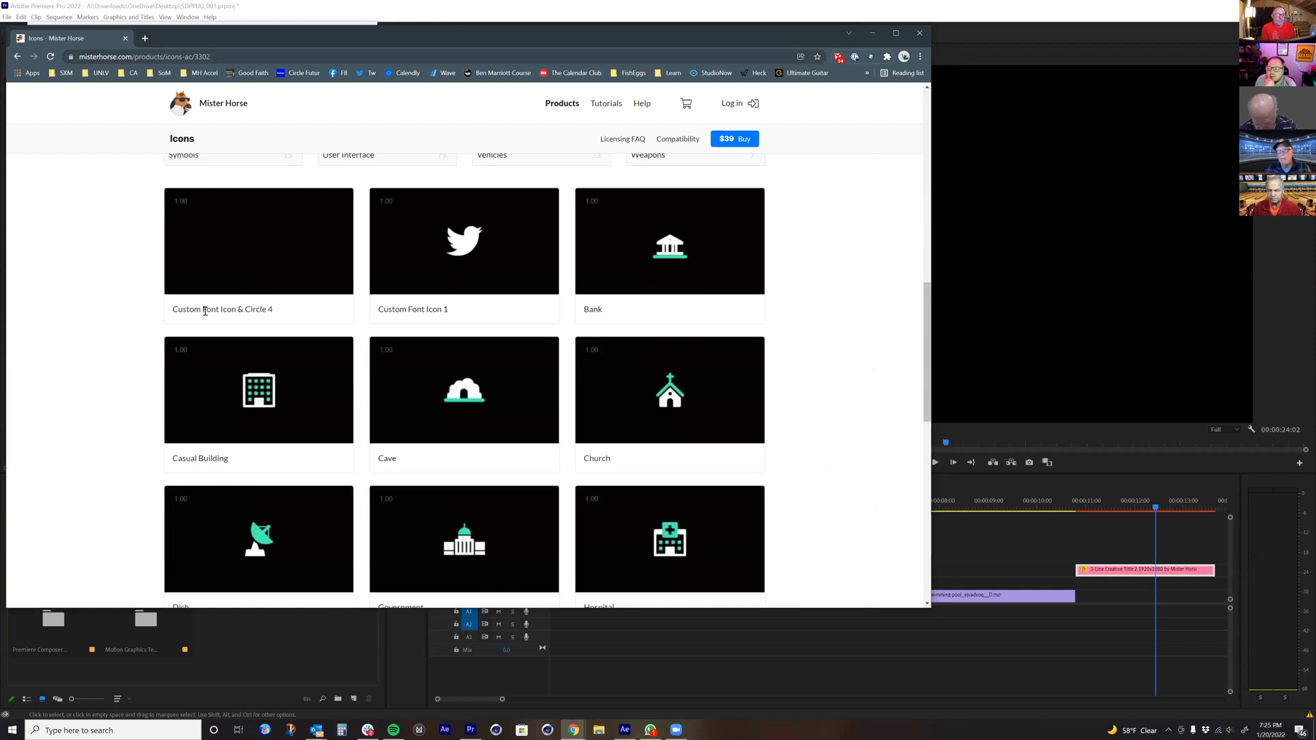
pyautogui.moveTo(227, 373)
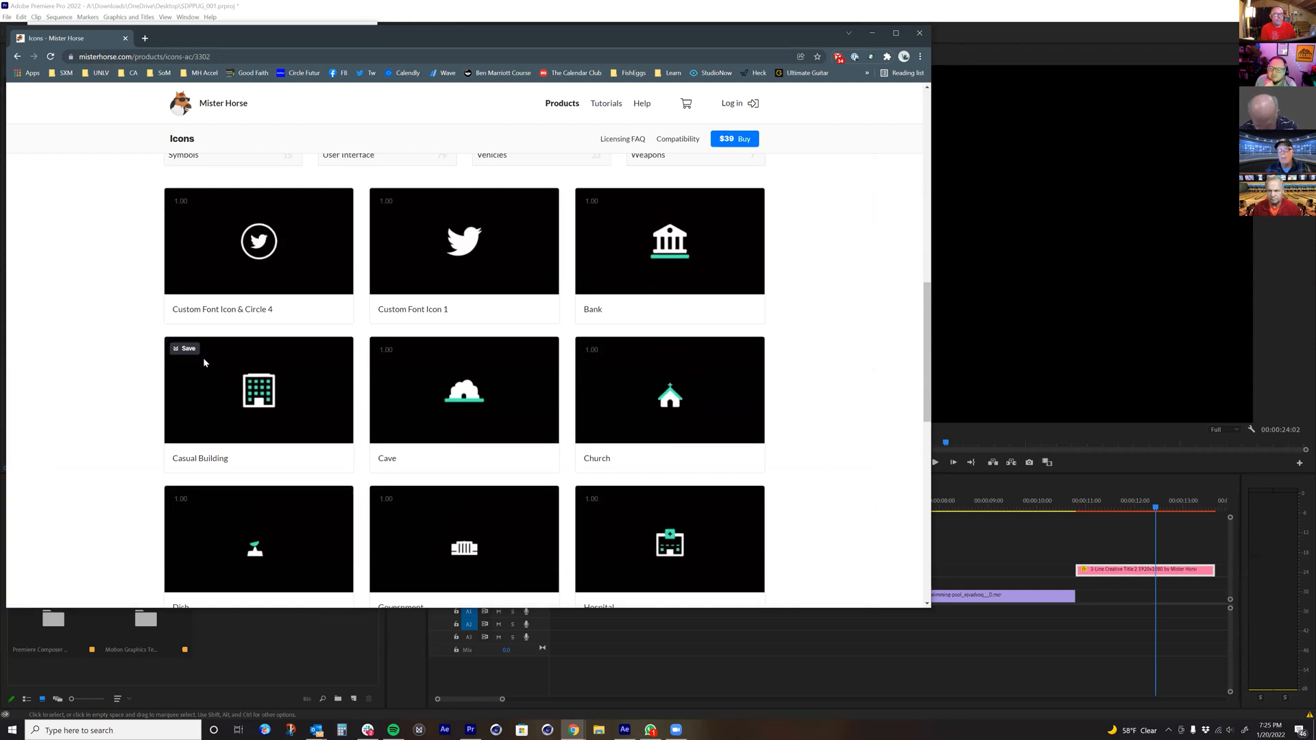
# Step: Open the Essential Sound Effects page from the Icons page's product suggestions and examine its description, videos and V2 features
pyautogui.scroll(-1, 204, 363)
pyautogui.scroll(-1, 204, 362)
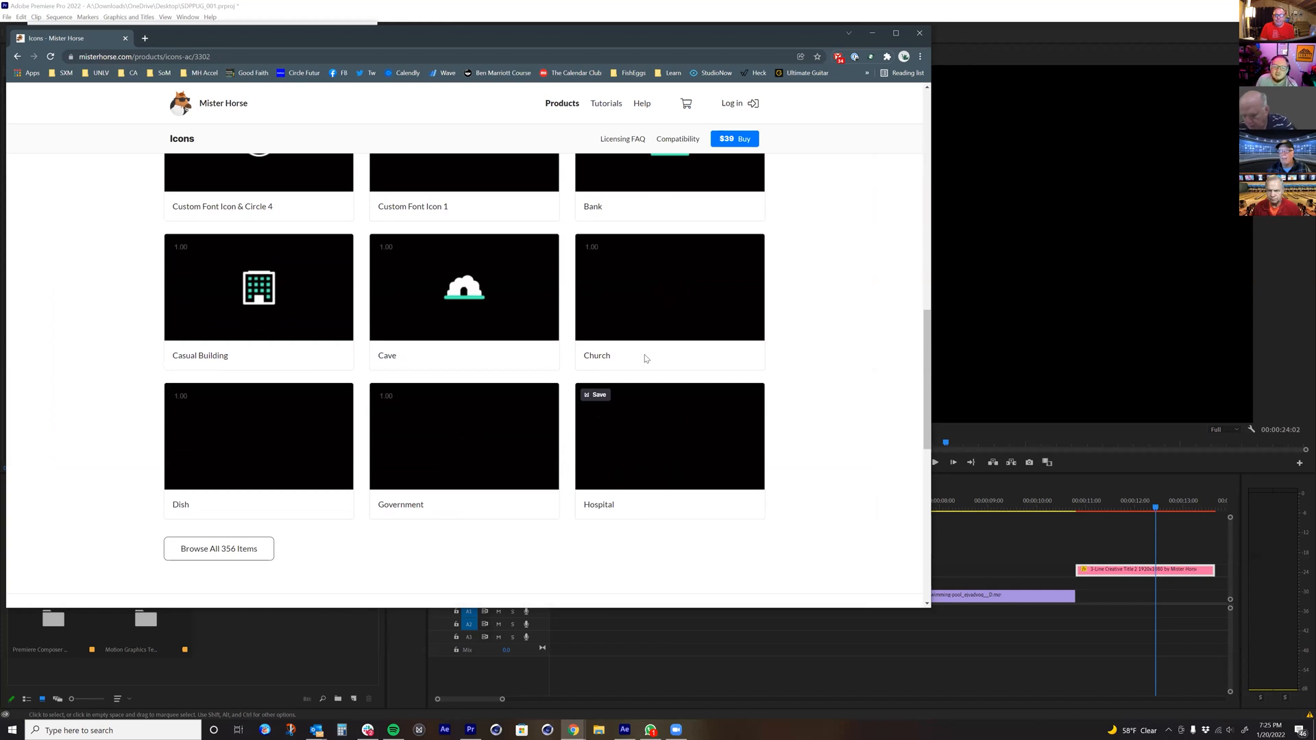
pyautogui.scroll(-2, 608, 350)
pyautogui.scroll(-2, 609, 350)
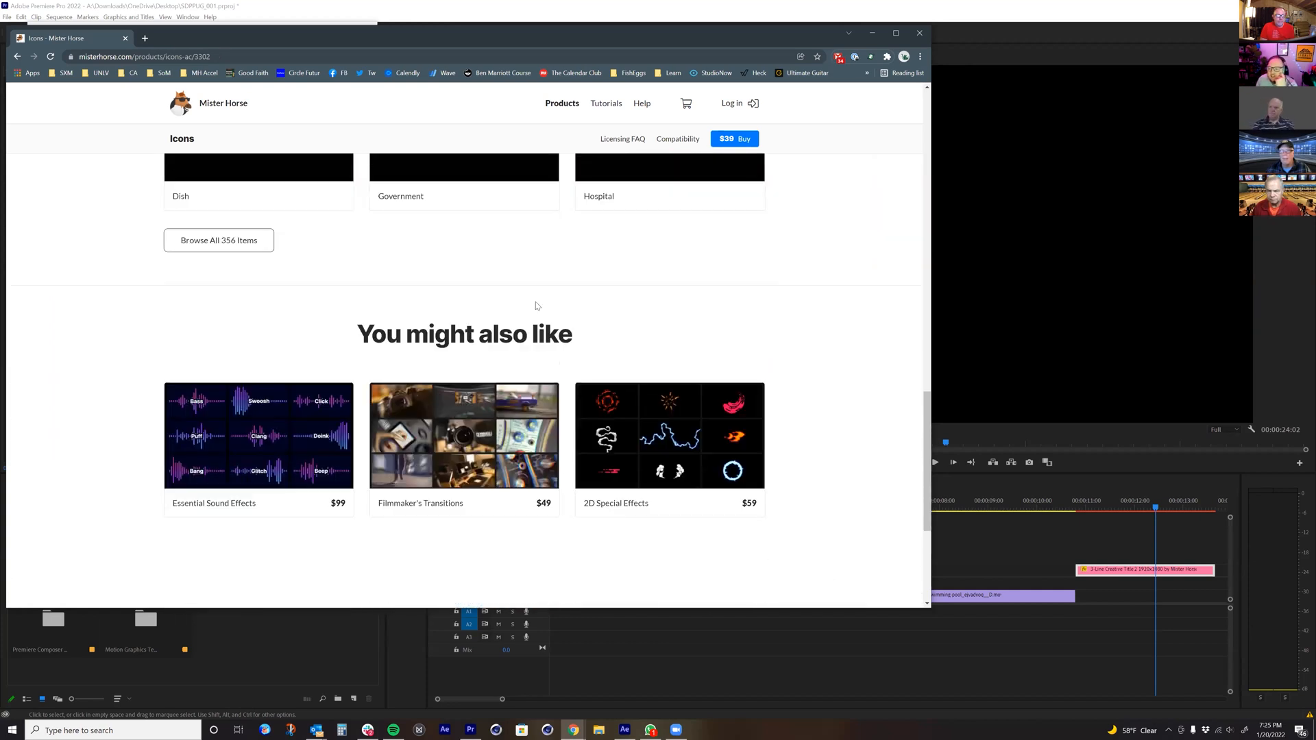
pyautogui.click(254, 456)
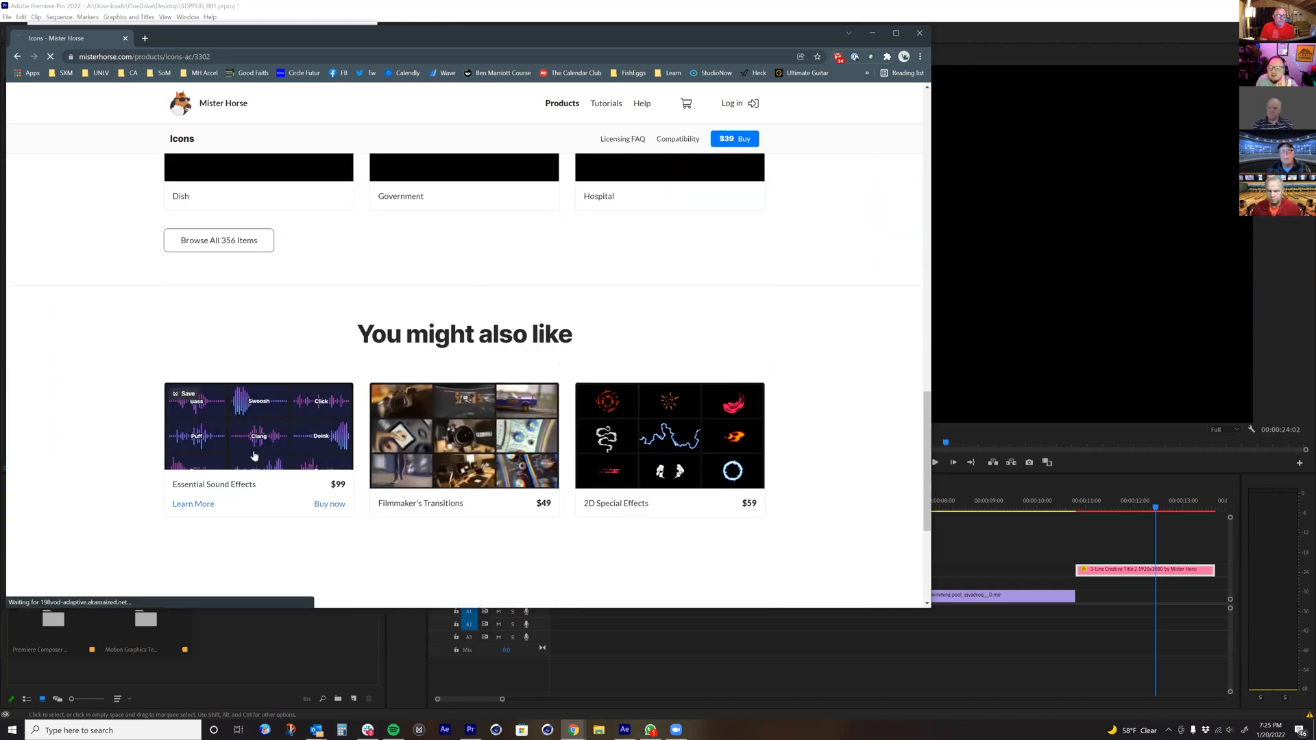
pyautogui.scroll(-1, 254, 456)
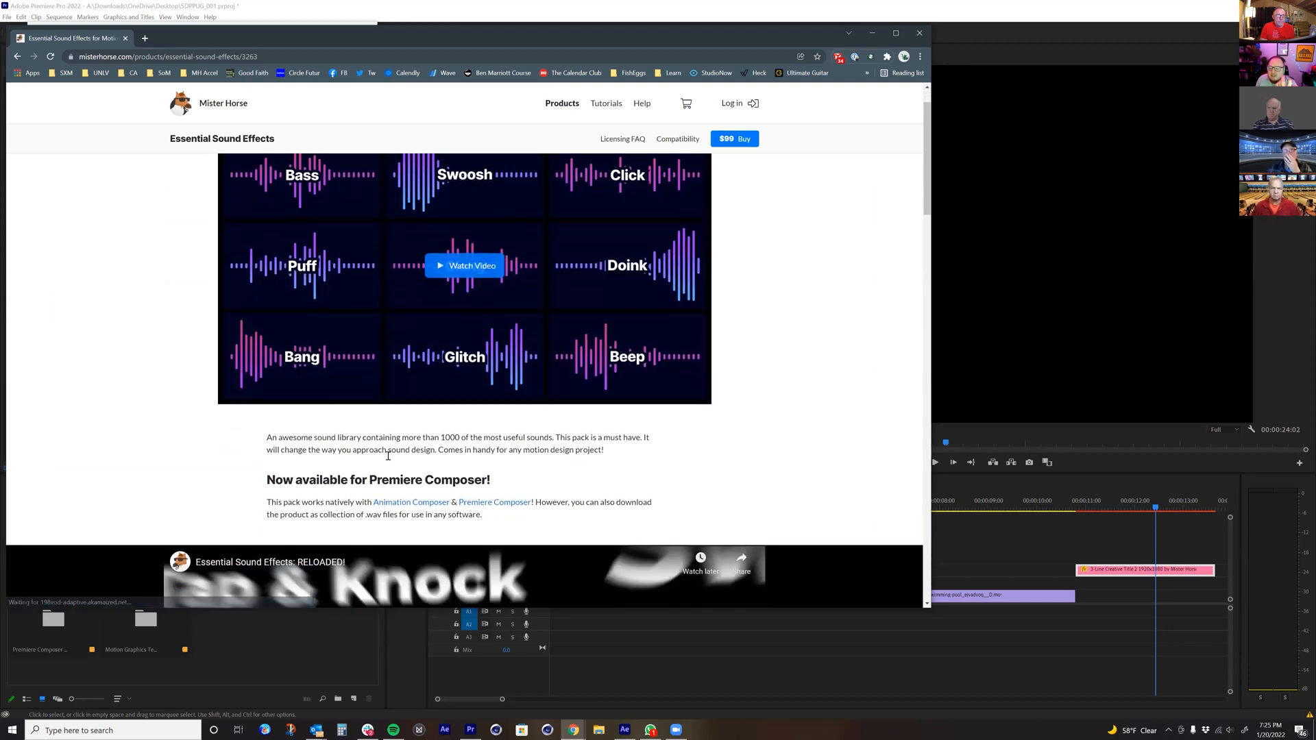
pyautogui.scroll(-5, 413, 450)
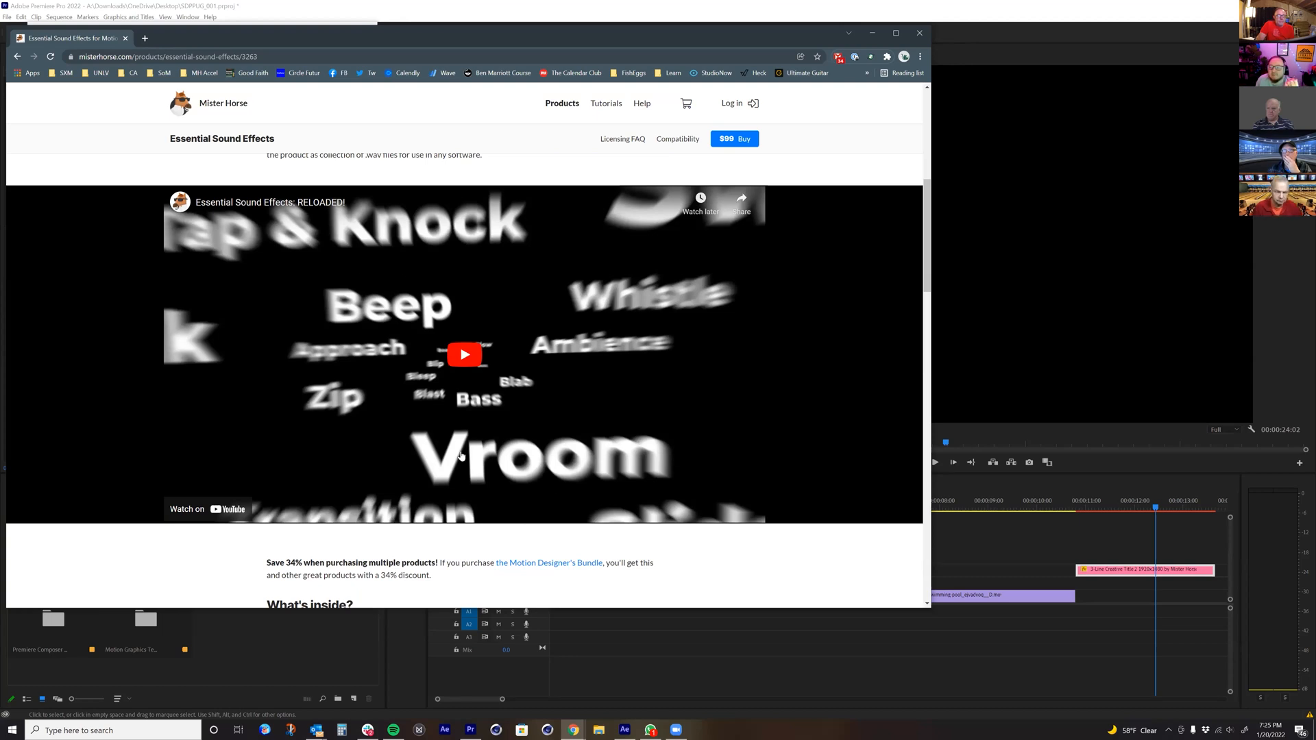
pyautogui.scroll(-9, 352, 382)
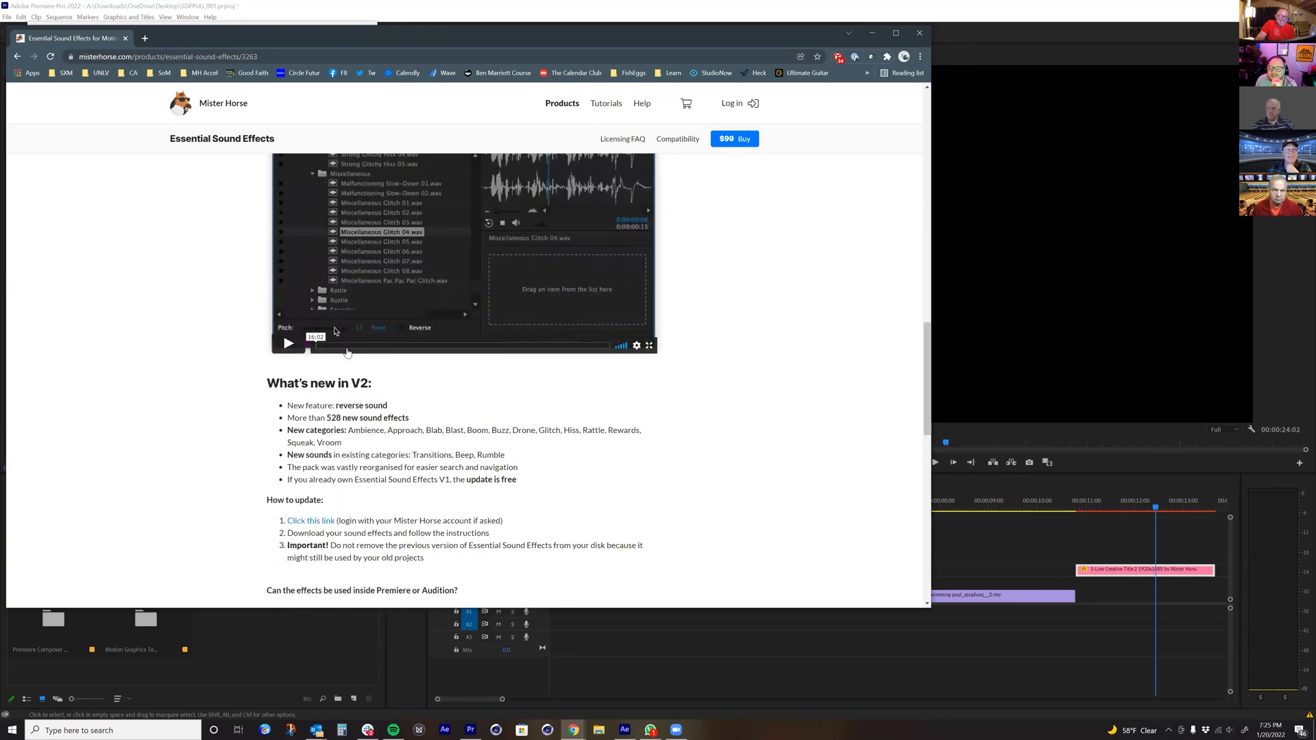
pyautogui.scroll(-2, 348, 353)
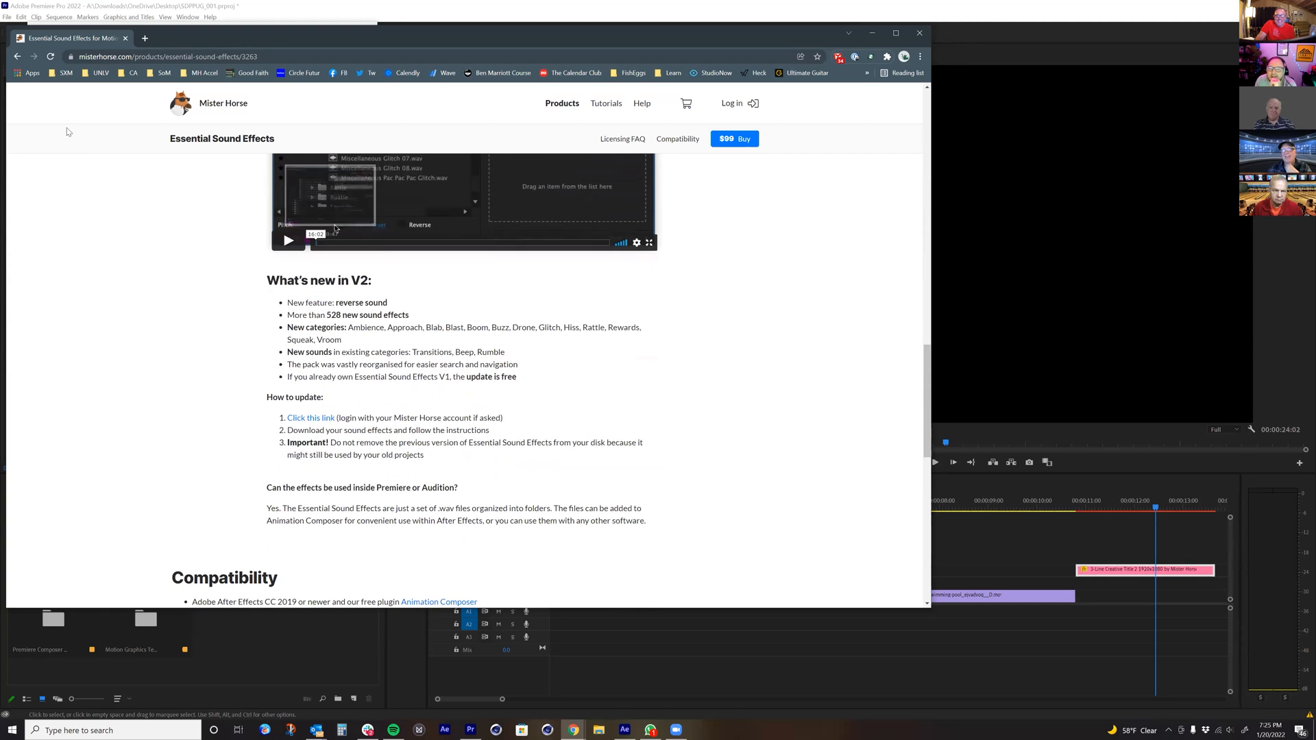
# Step: Return to the Premiere Pro products page and examine the Essential Sound Effects section and the Editor's Bundle
pyautogui.click(17, 57)
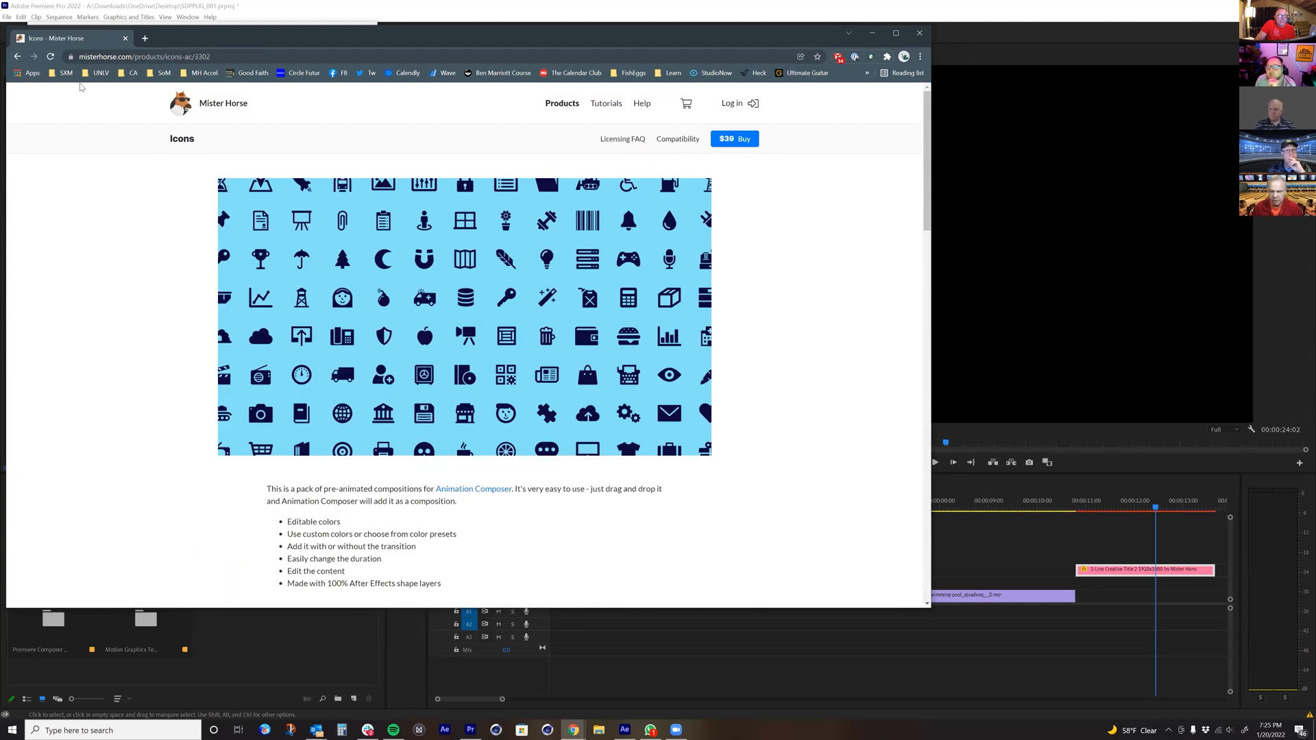
pyautogui.click(18, 59)
pyautogui.scroll(-11, 426, 430)
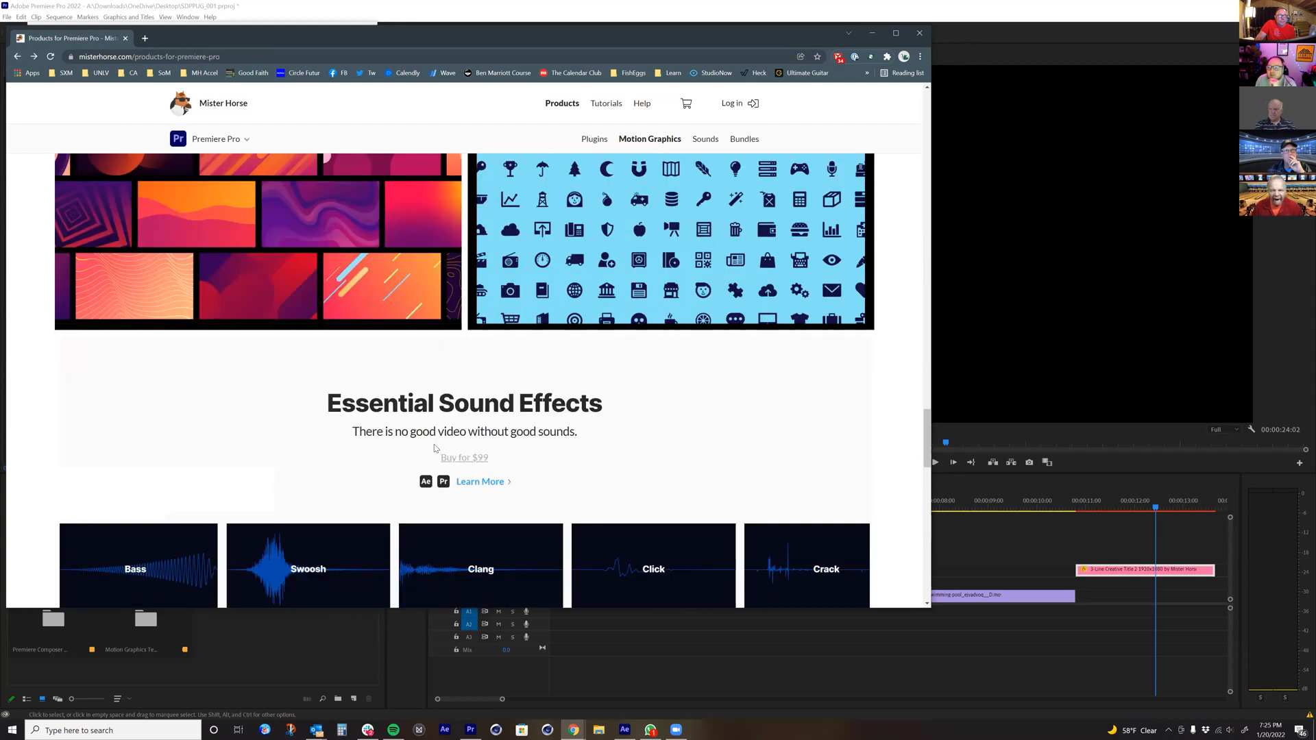
pyautogui.scroll(-6, 642, 472)
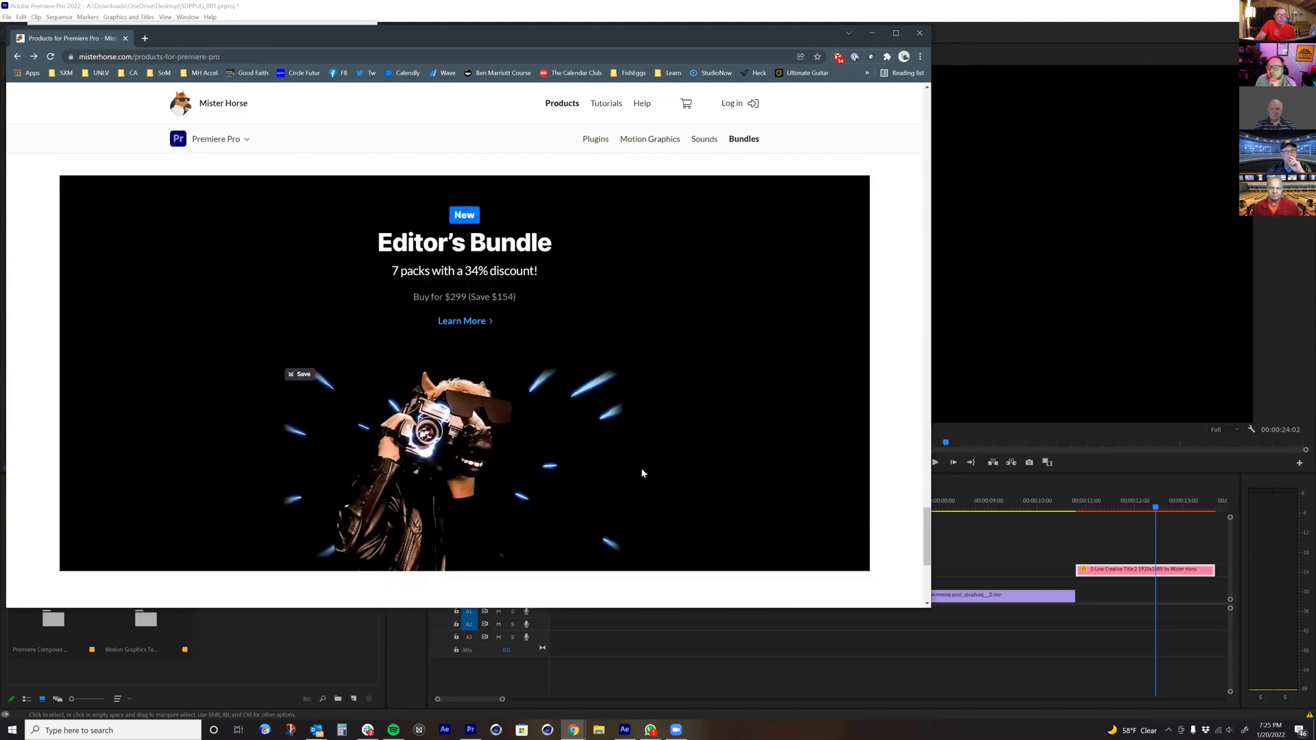
pyautogui.scroll(-4, 641, 470)
pyautogui.scroll(3, 642, 418)
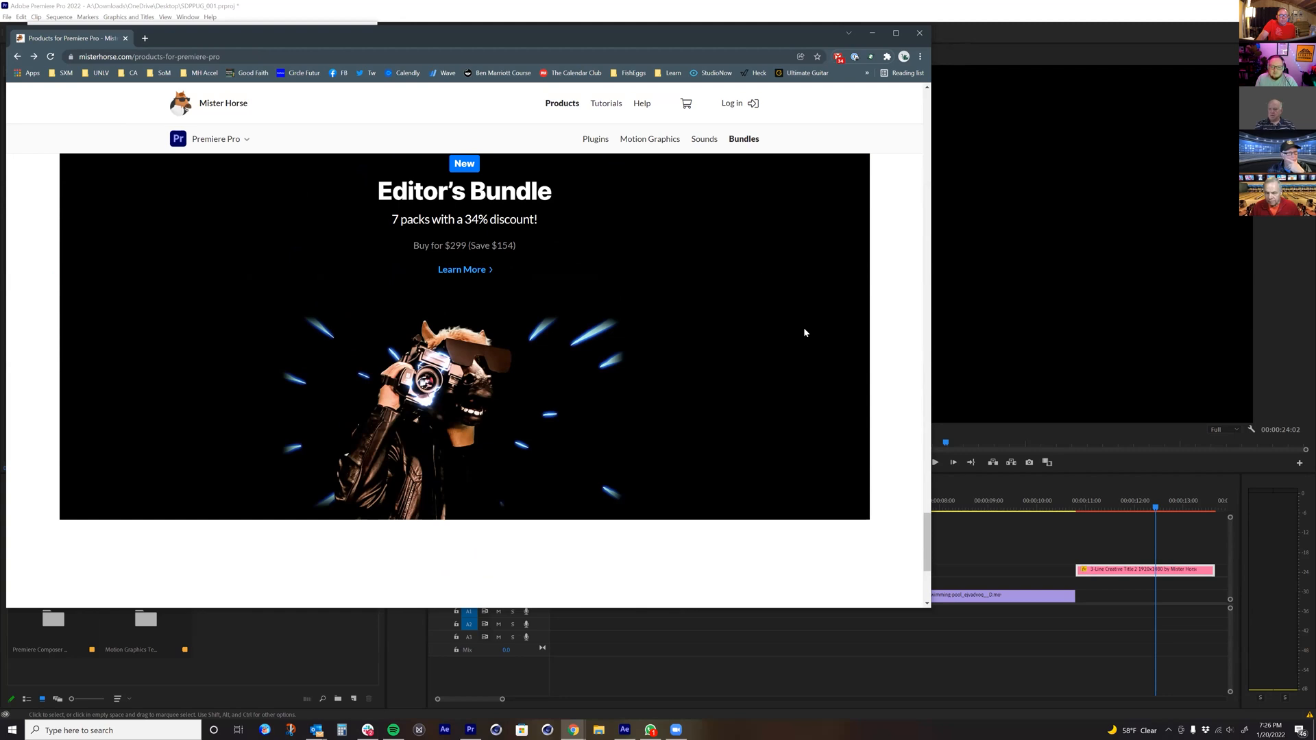
# Step: Open the After Effects products page and examine the Animation Composer 3, Motion Presets and Text Presets sections
pyautogui.scroll(15, 498, 255)
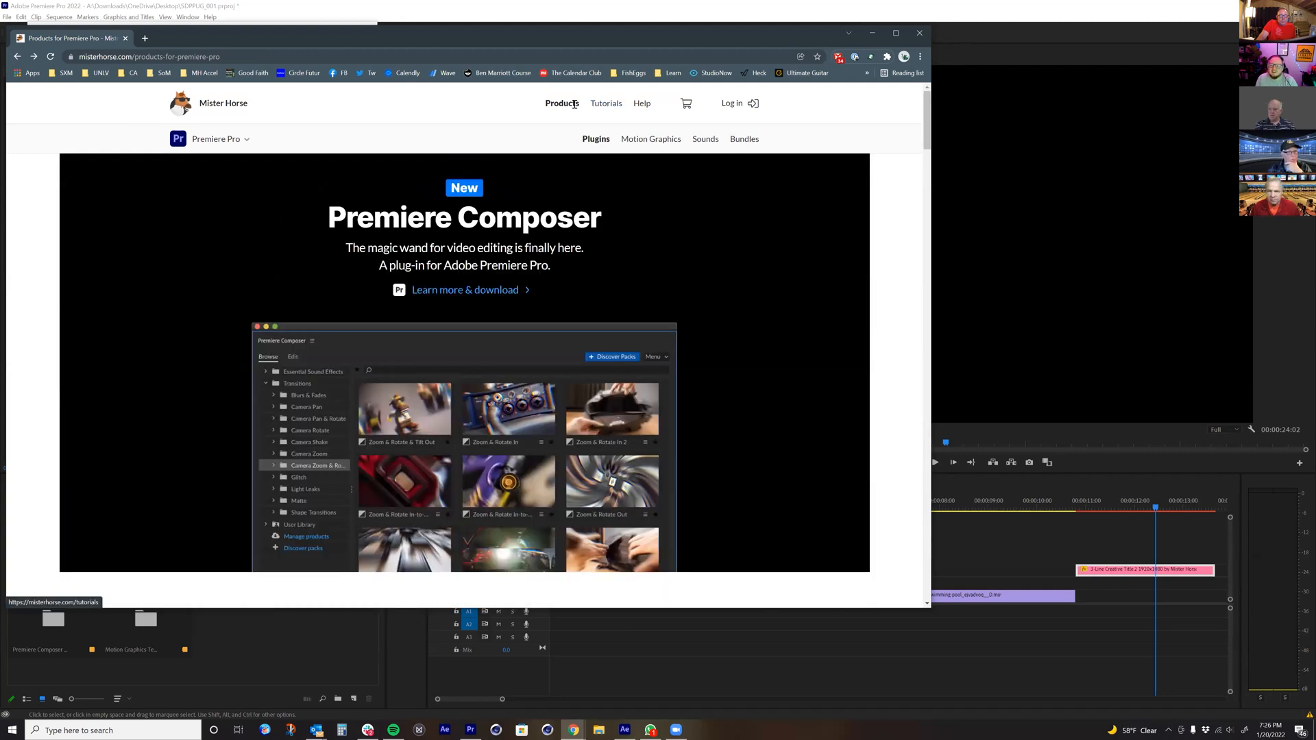
pyautogui.moveTo(574, 104)
pyautogui.click(608, 131)
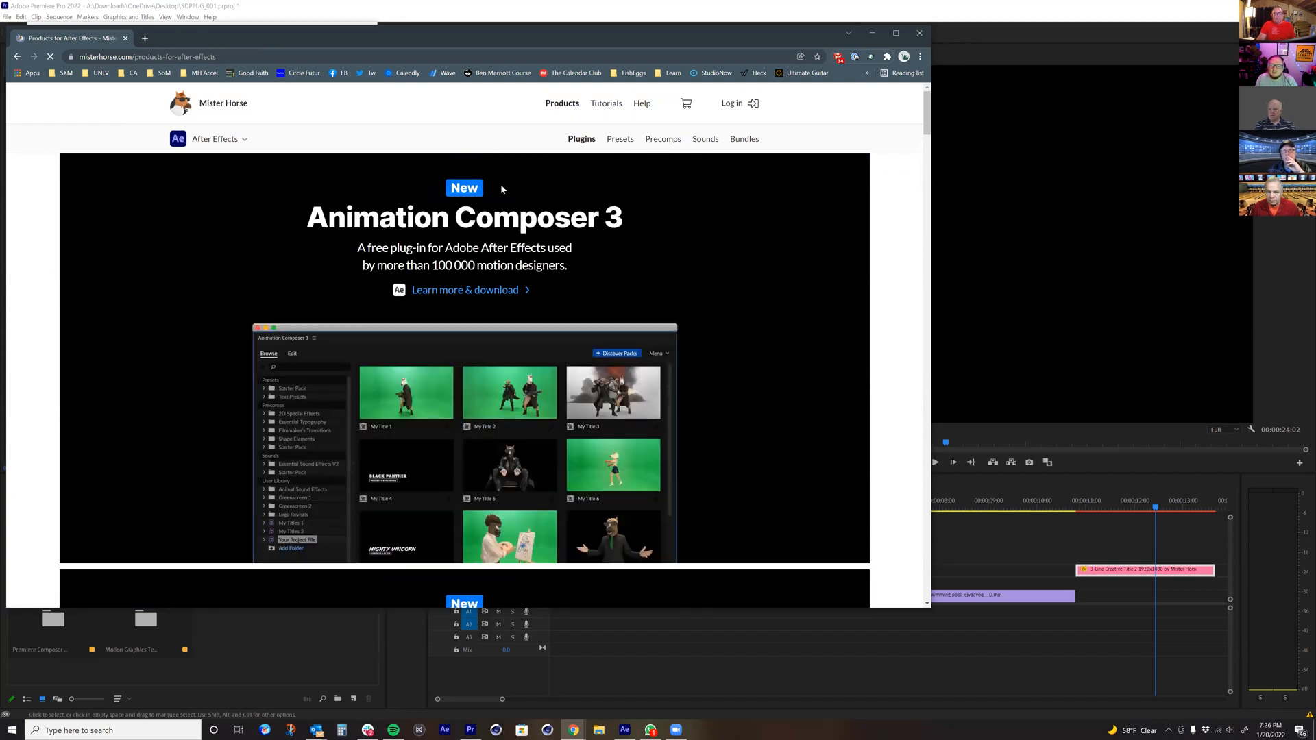
pyautogui.scroll(-3, 478, 232)
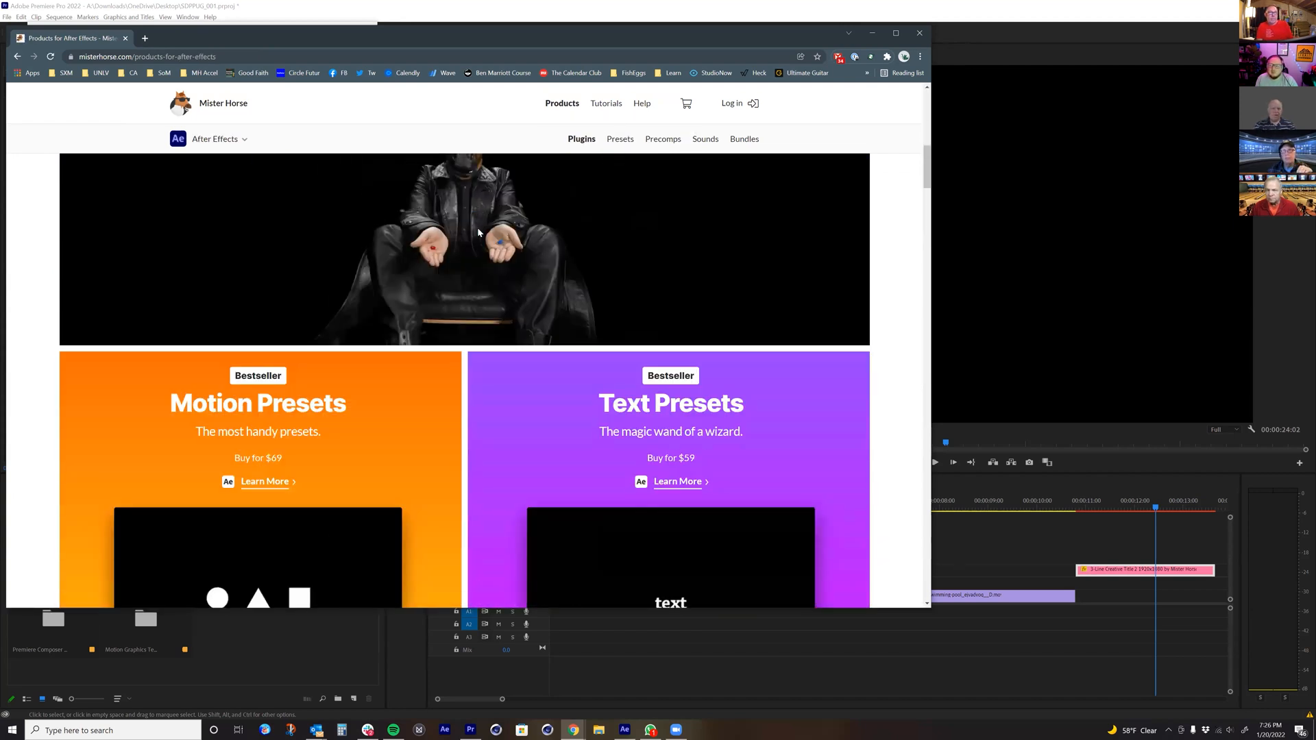
pyautogui.scroll(-1, 618, 361)
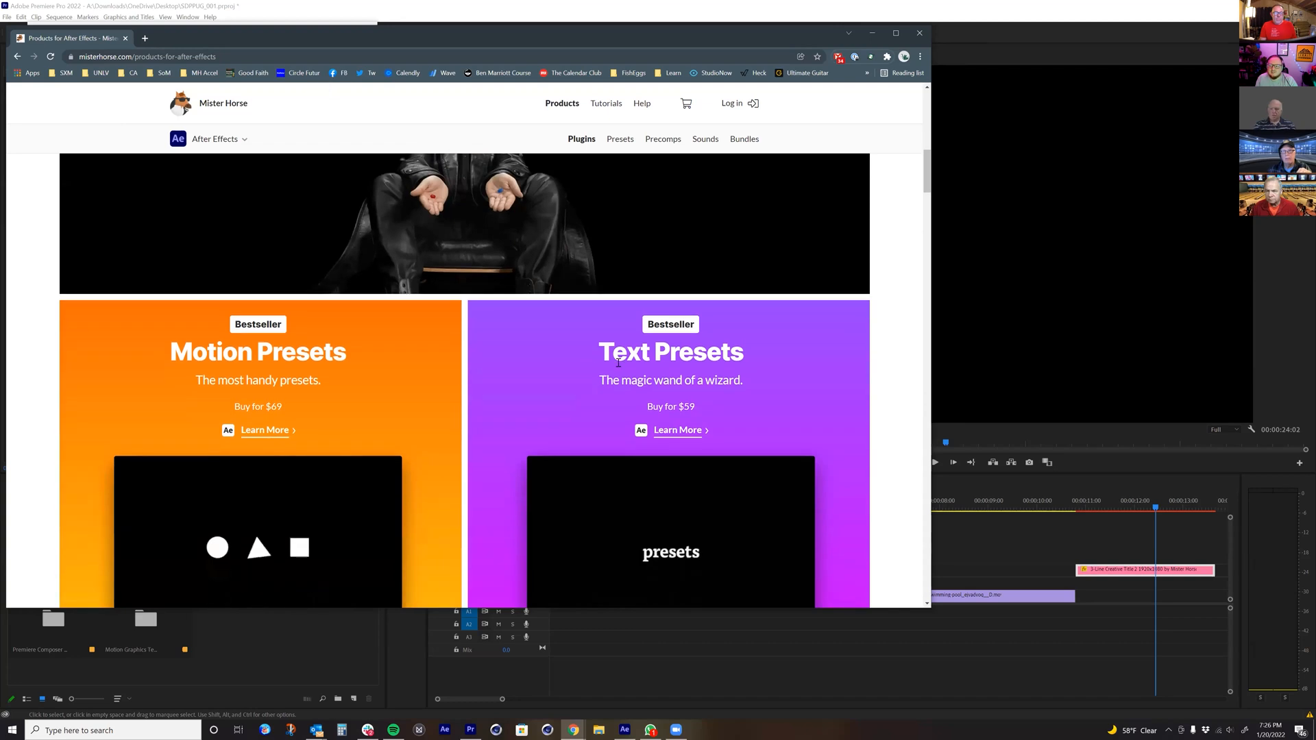
pyautogui.scroll(-1, 627, 375)
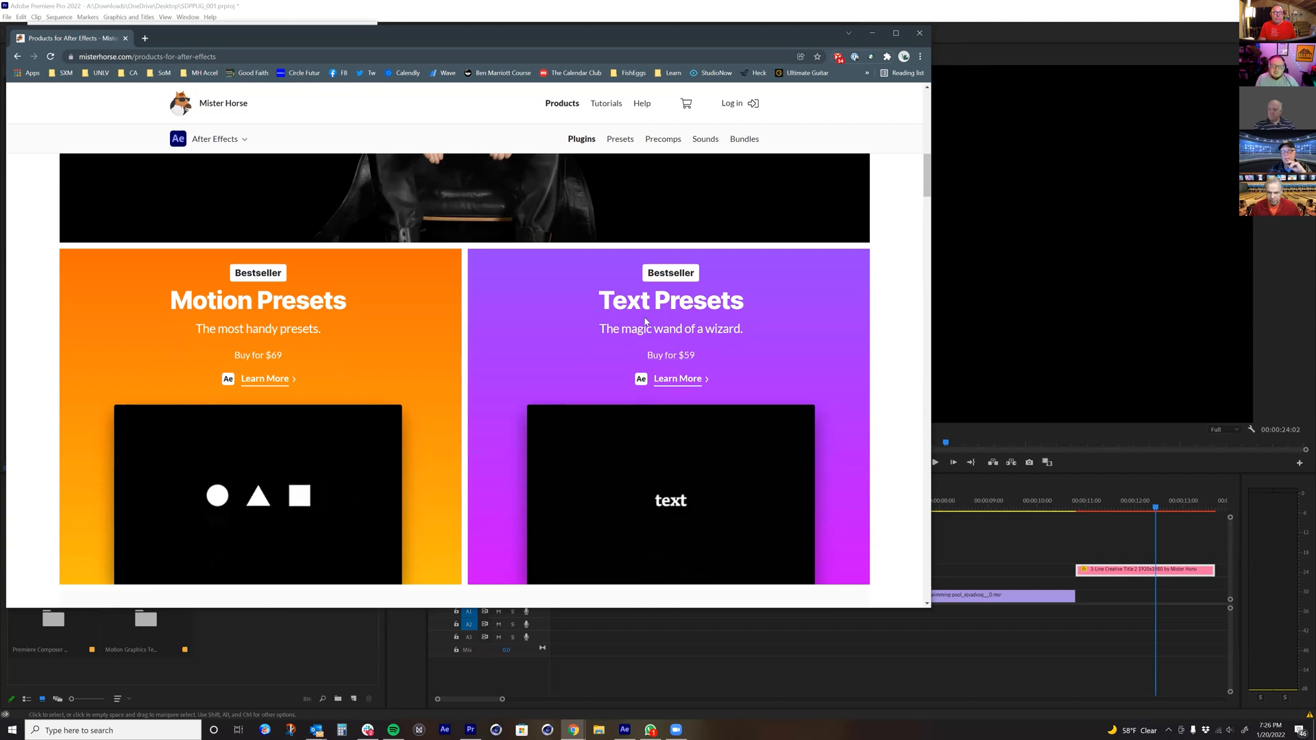
pyautogui.scroll(-2, 493, 305)
pyautogui.scroll(1, 292, 264)
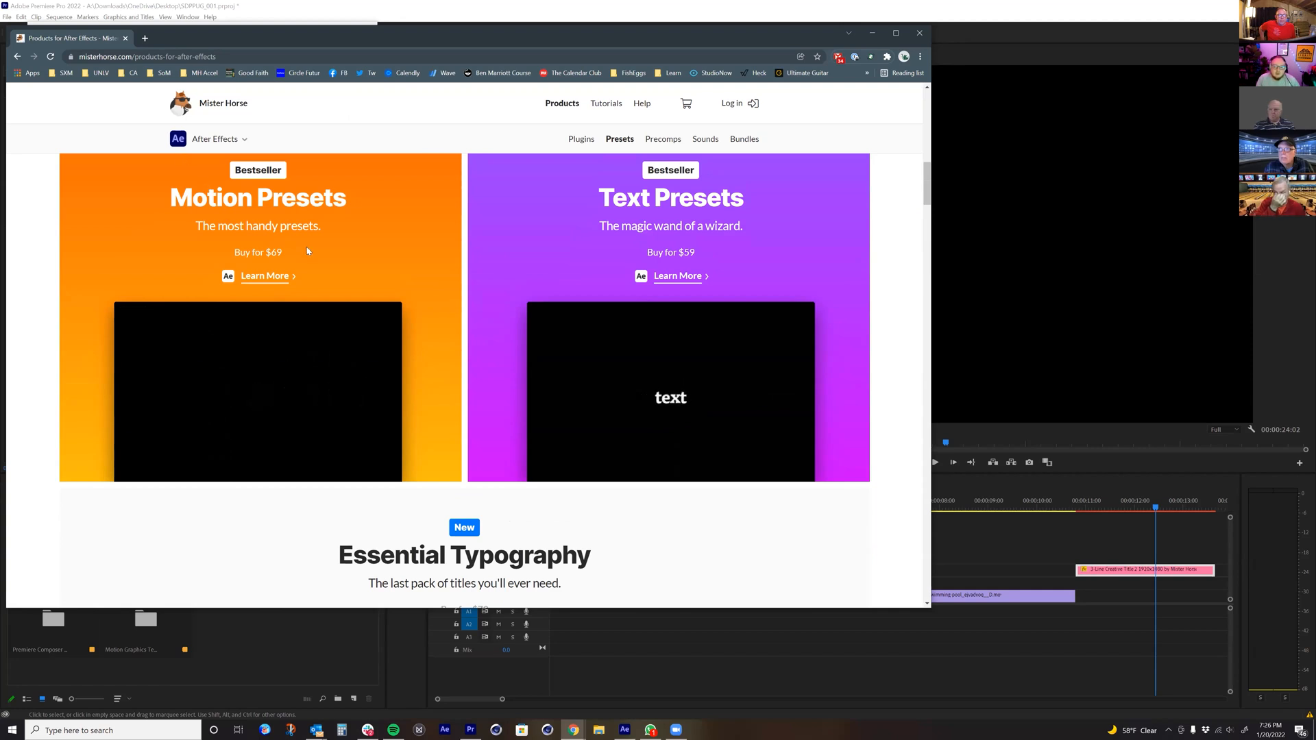
# Step: Examine the Essential Typography title previews and the Filmmaker's Transitions previews on the After Effects products page
pyautogui.scroll(-4, 328, 212)
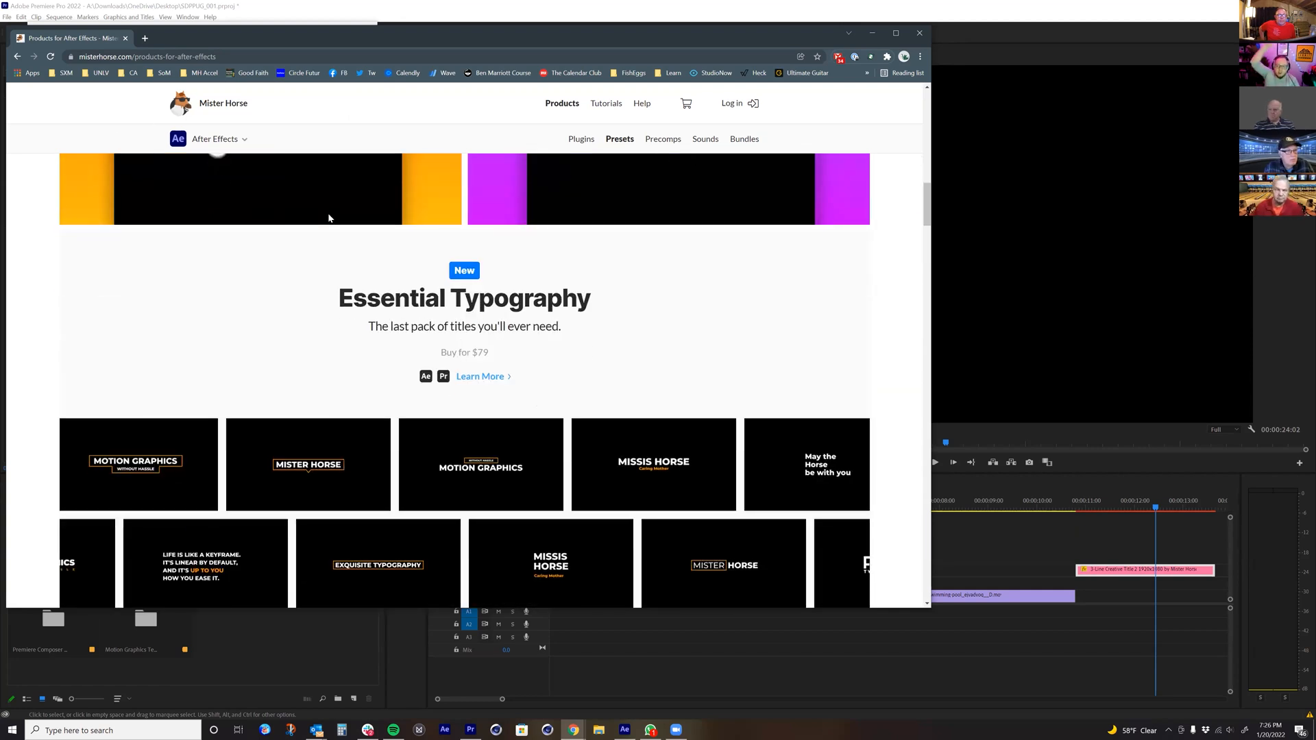
pyautogui.scroll(-3, 508, 272)
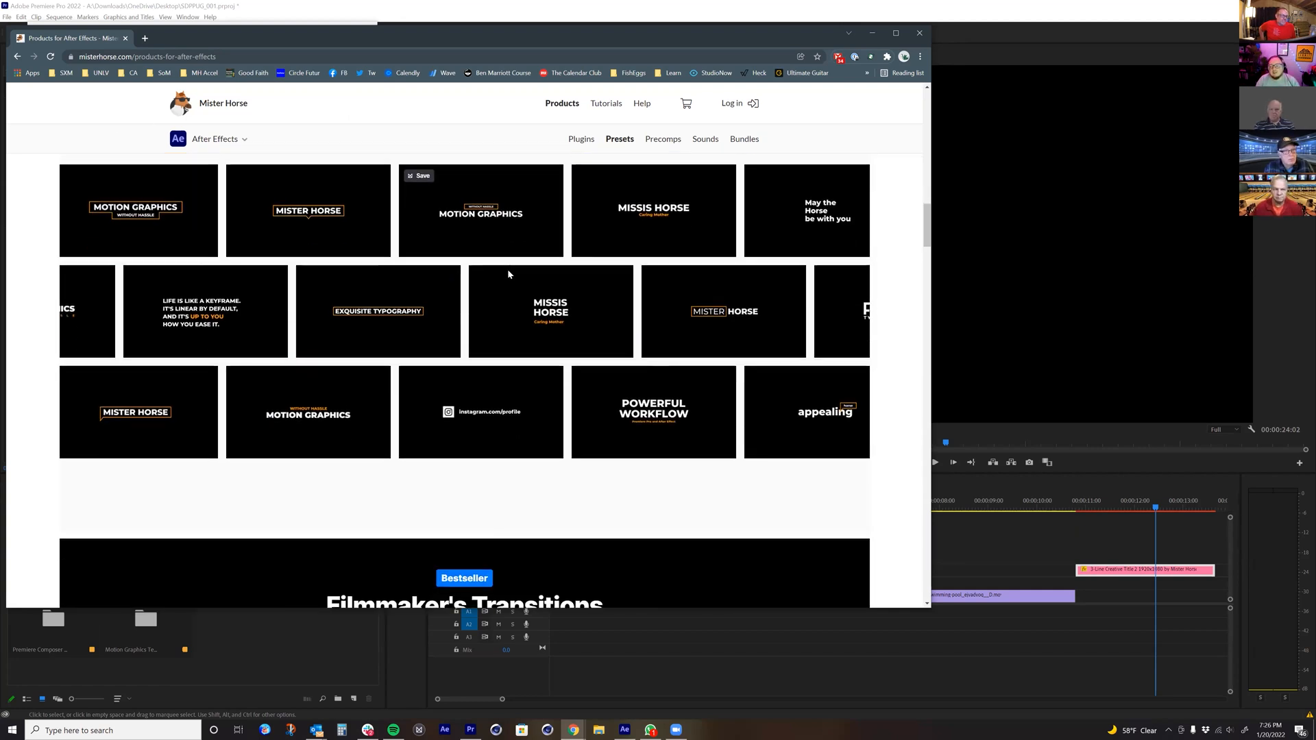
pyautogui.scroll(2, 507, 271)
pyautogui.scroll(-1, 474, 425)
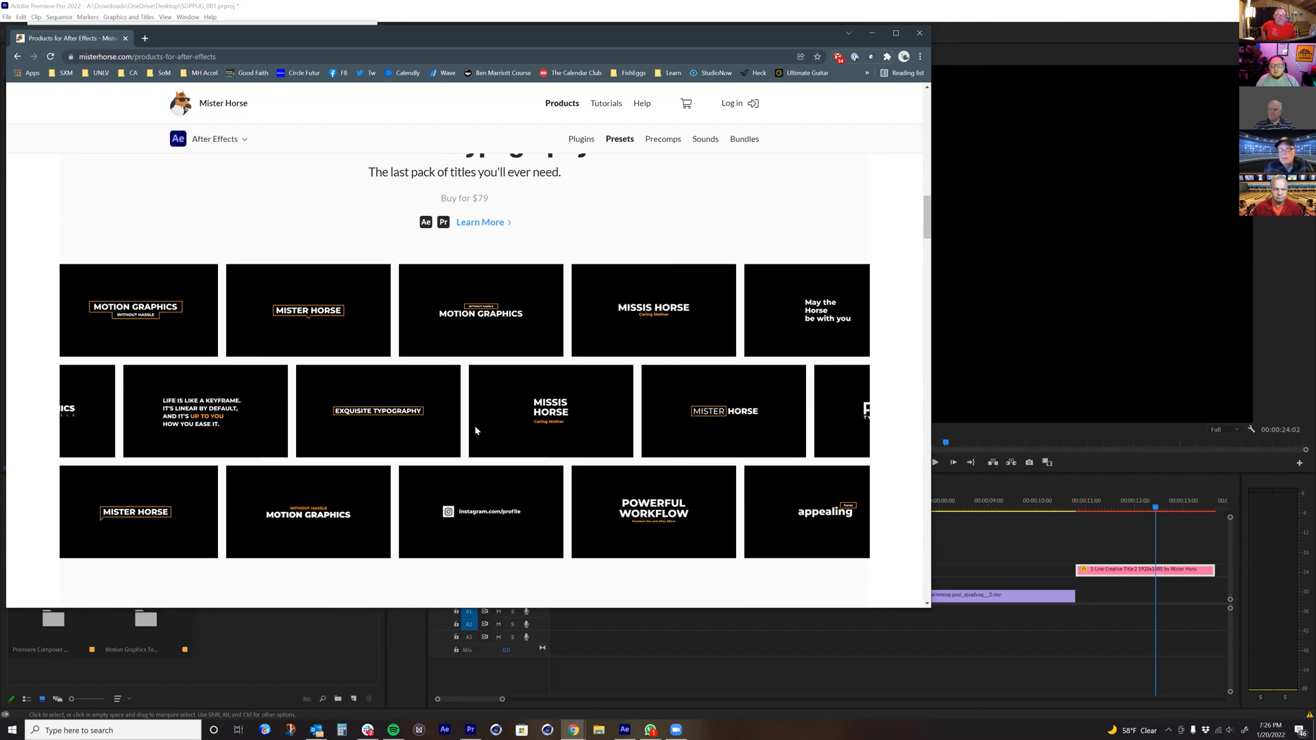
pyautogui.scroll(-4, 483, 273)
pyautogui.scroll(-5, 491, 296)
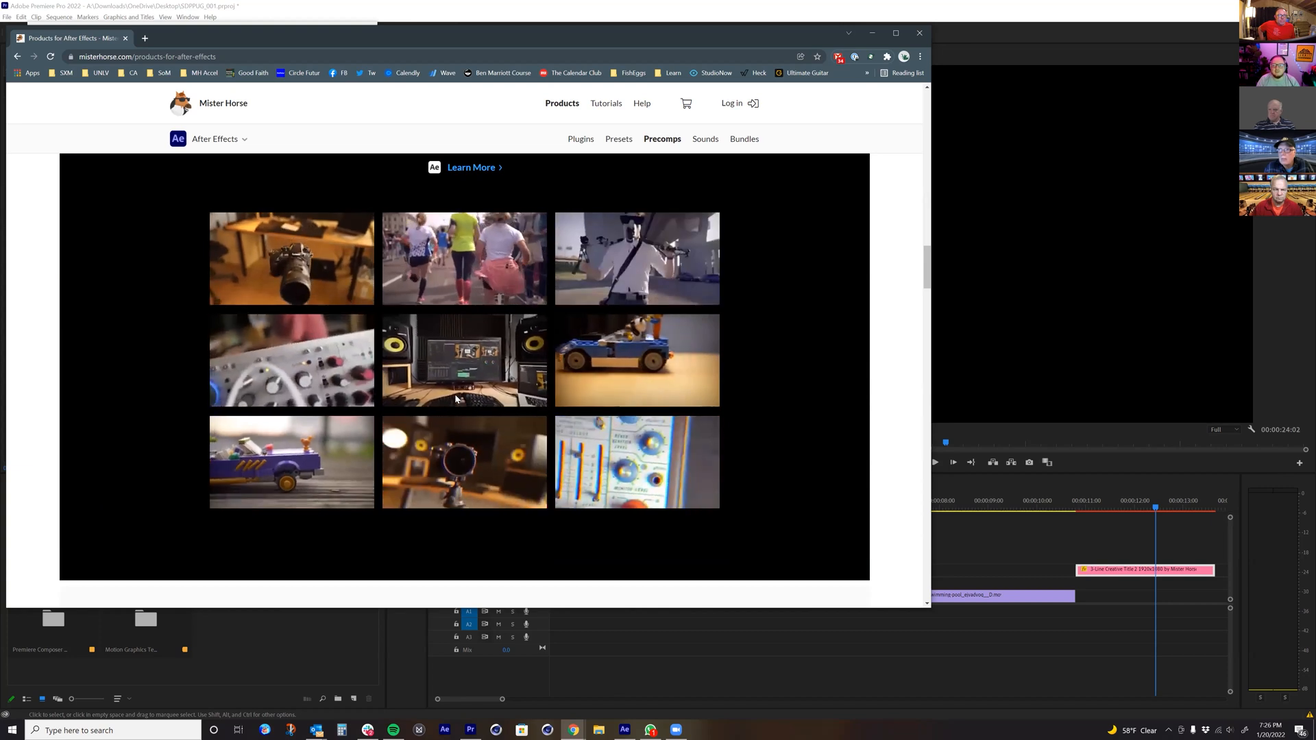
pyautogui.scroll(-2, 454, 389)
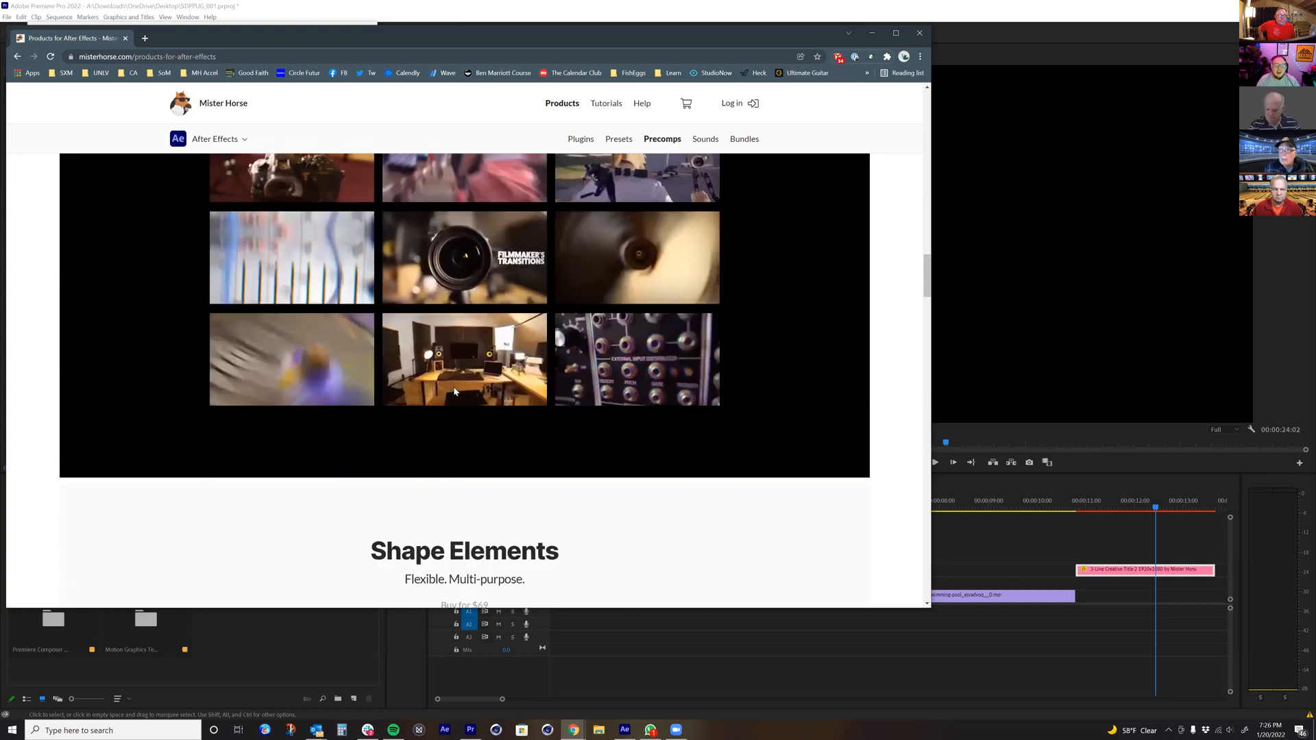
pyautogui.scroll(-2, 452, 385)
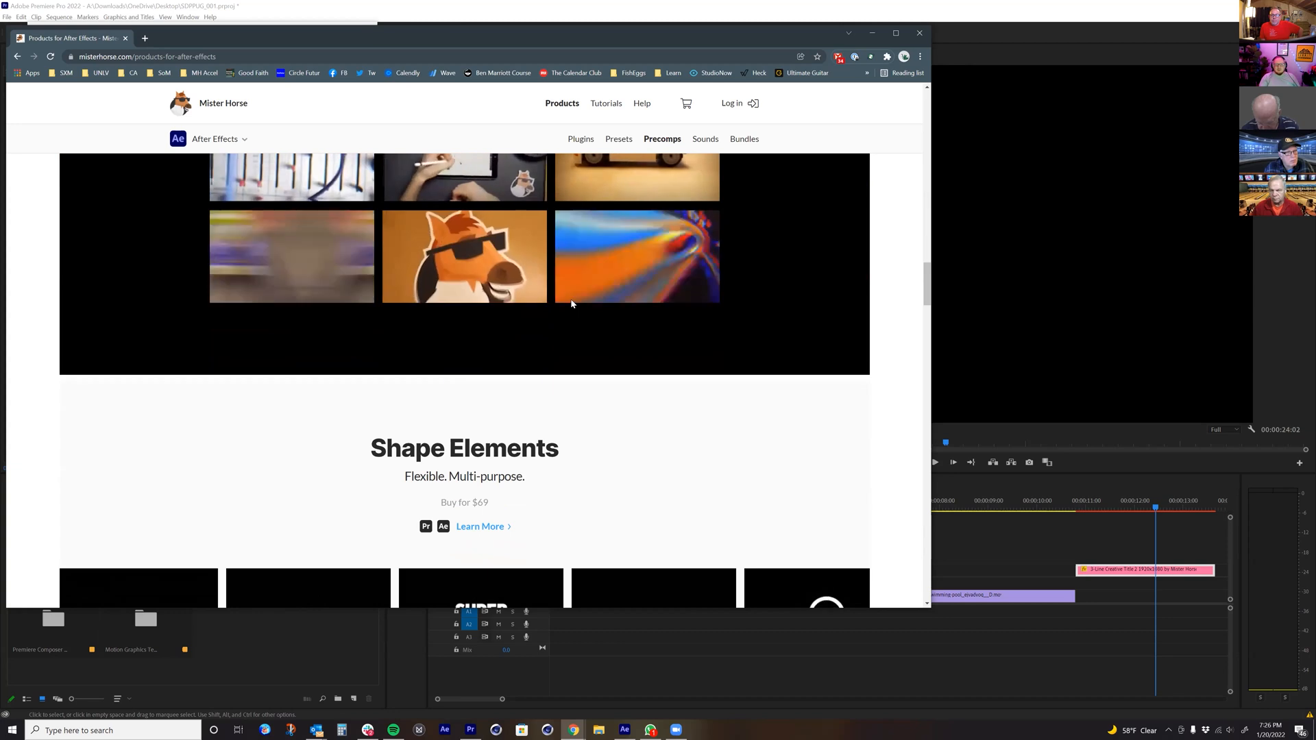
# Step: Look through the Shape Elements, 2D effects, Backgrounds 2, Textures and Animated Illustrations packs for After Effects
pyautogui.scroll(-2, 541, 281)
pyautogui.scroll(-8, 541, 281)
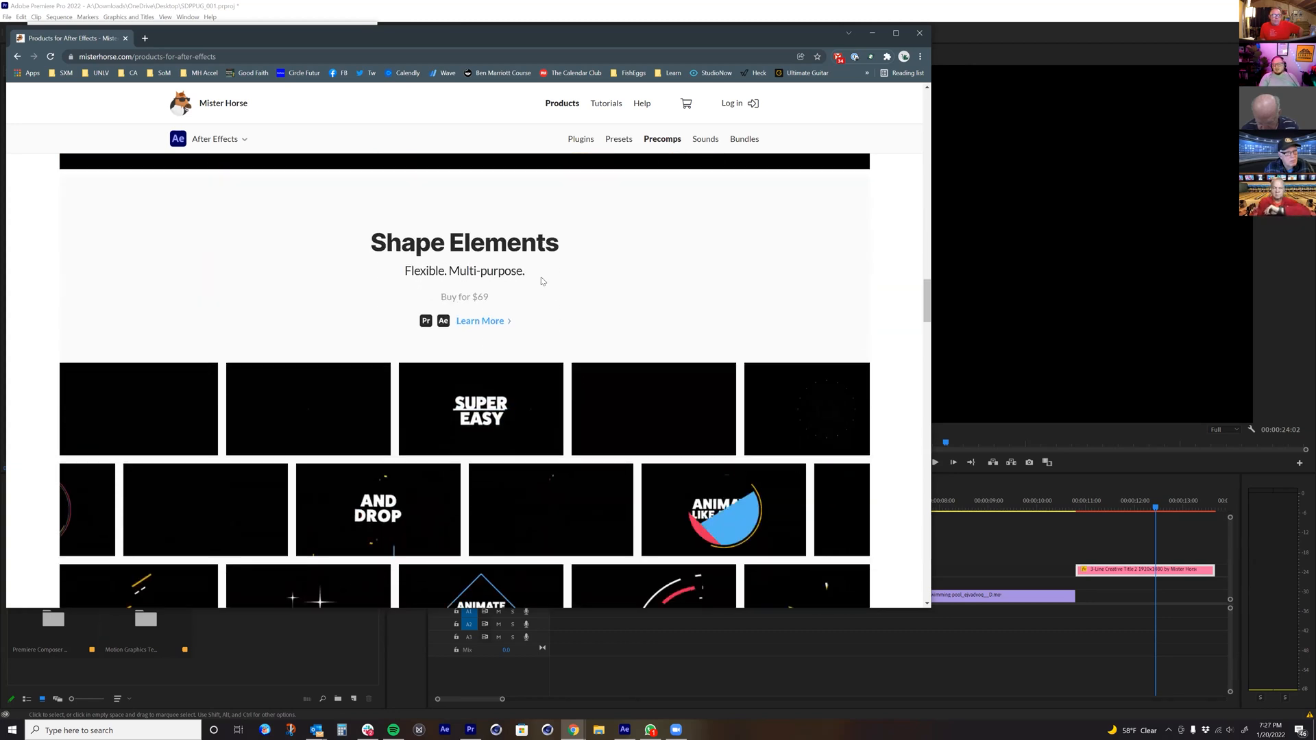
pyautogui.scroll(-4, 491, 334)
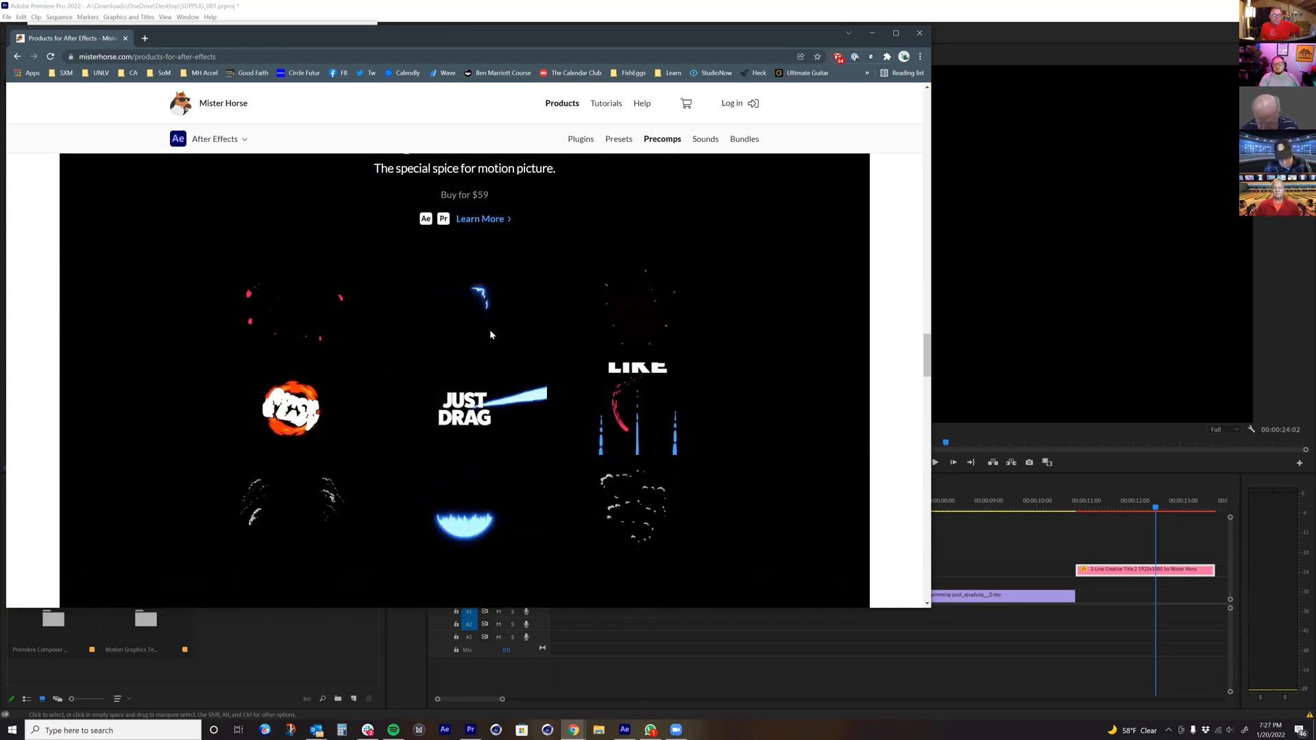
pyautogui.scroll(-7, 612, 380)
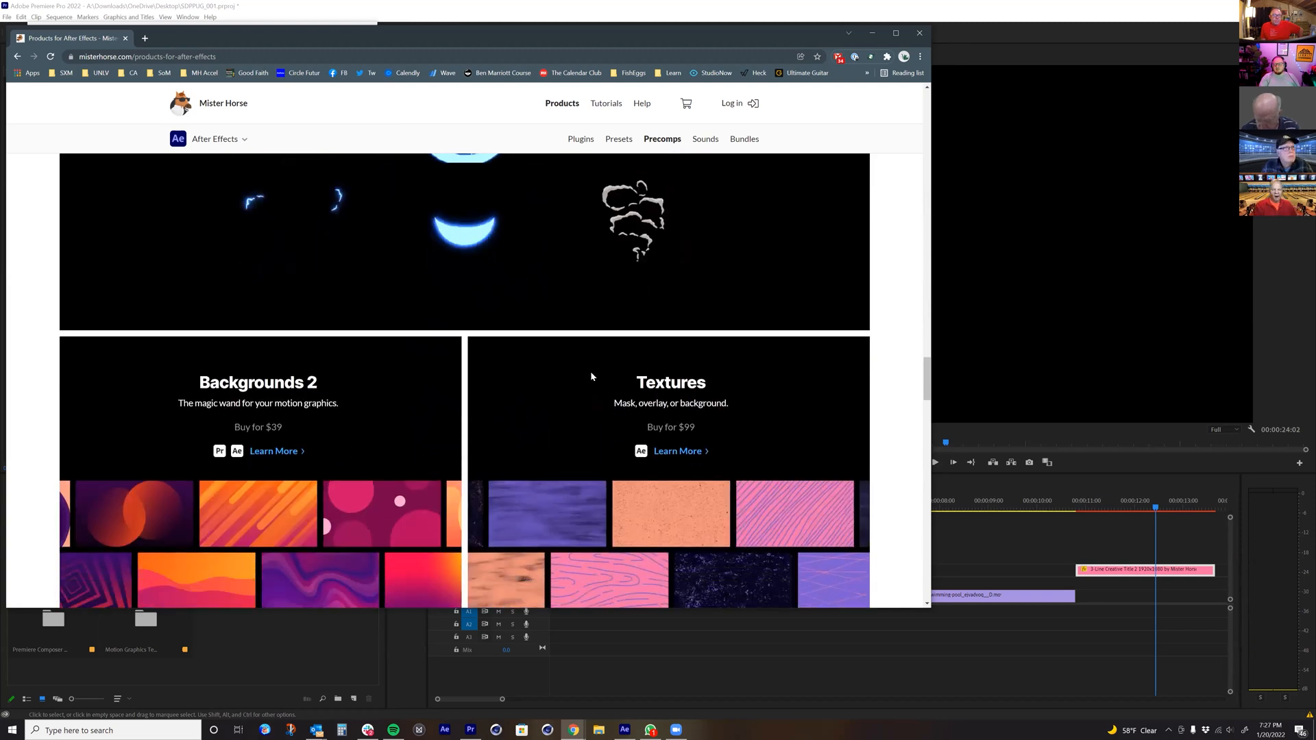
pyautogui.scroll(-3, 424, 371)
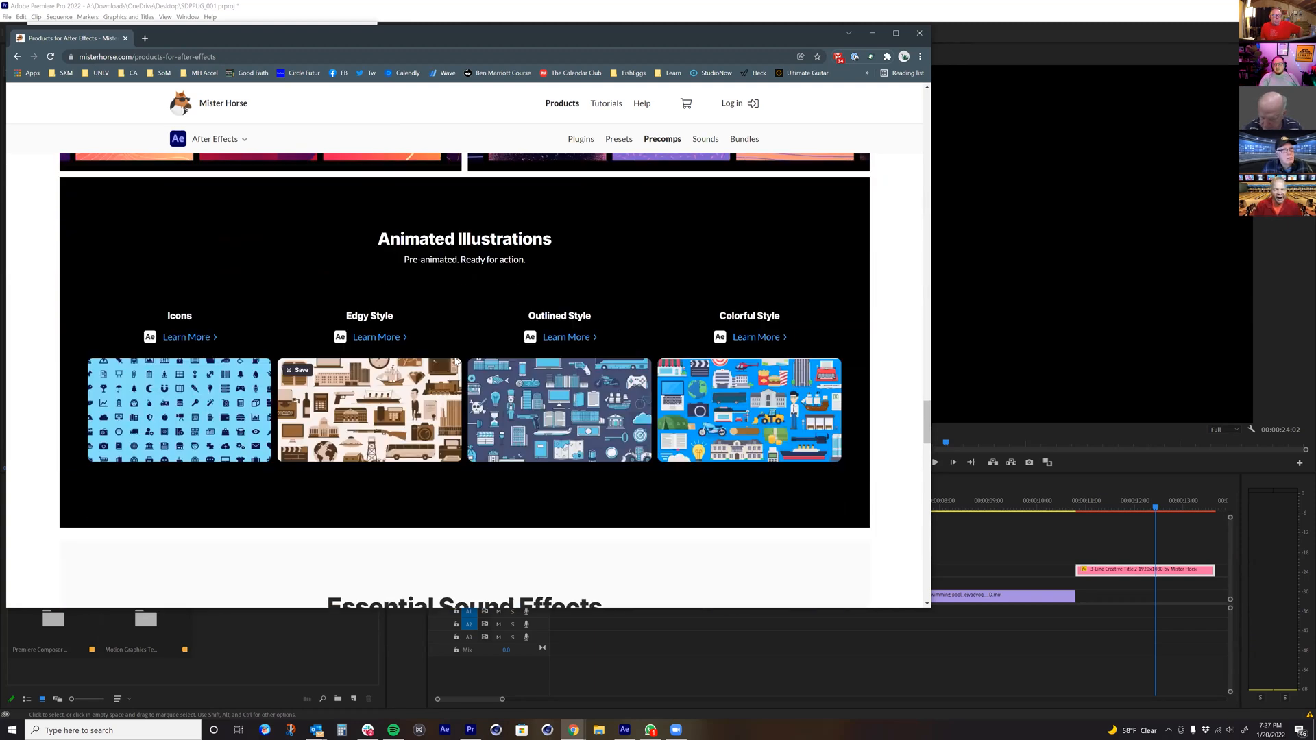
# Step: Examine the Motion Designer's Bundle and Animated Illustrations Bundle, continuing to the end of the page
pyautogui.scroll(-4, 511, 462)
pyautogui.scroll(-12, 510, 463)
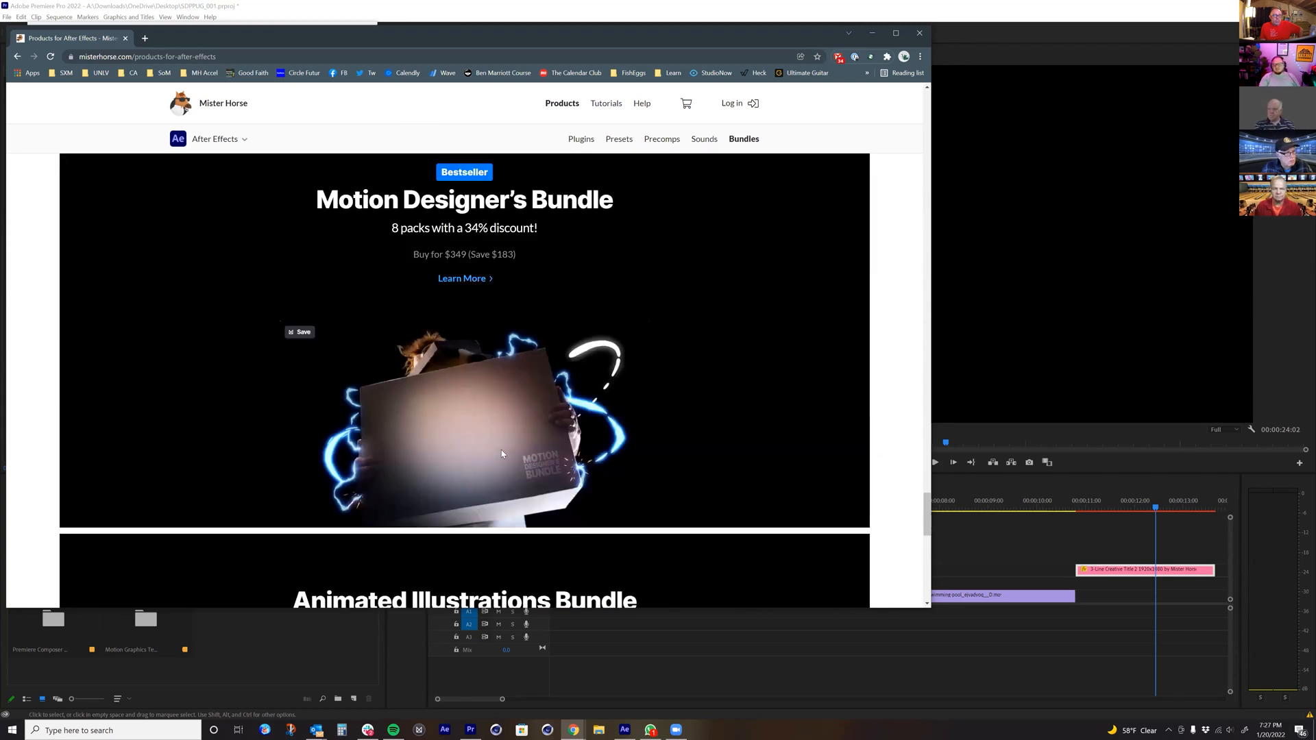
pyautogui.scroll(-11, 501, 452)
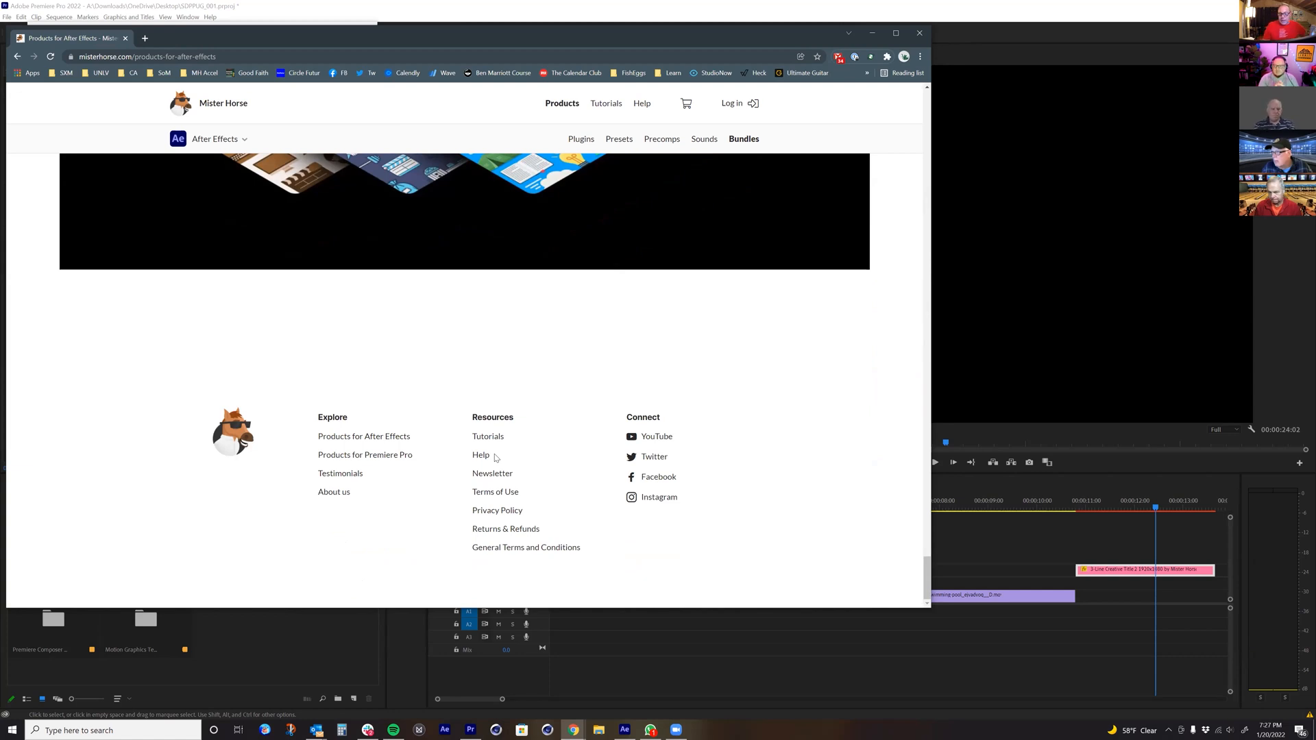
pyautogui.scroll(1, 488, 257)
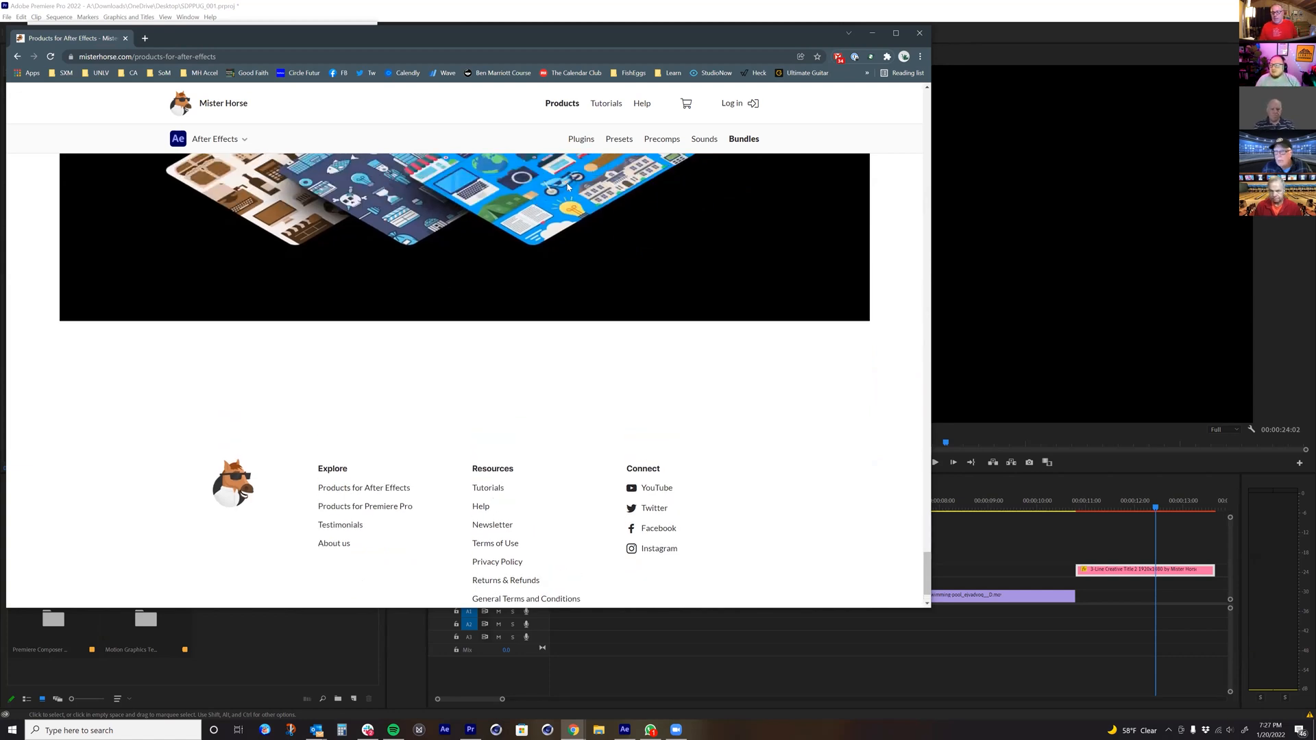
# Step: Switch to Premiere Pro and review Premiere Composer's pack library and the 3-Line Creative Title 2 clip's editable properties
pyautogui.click(327, 644)
pyautogui.scroll(-1, 229, 385)
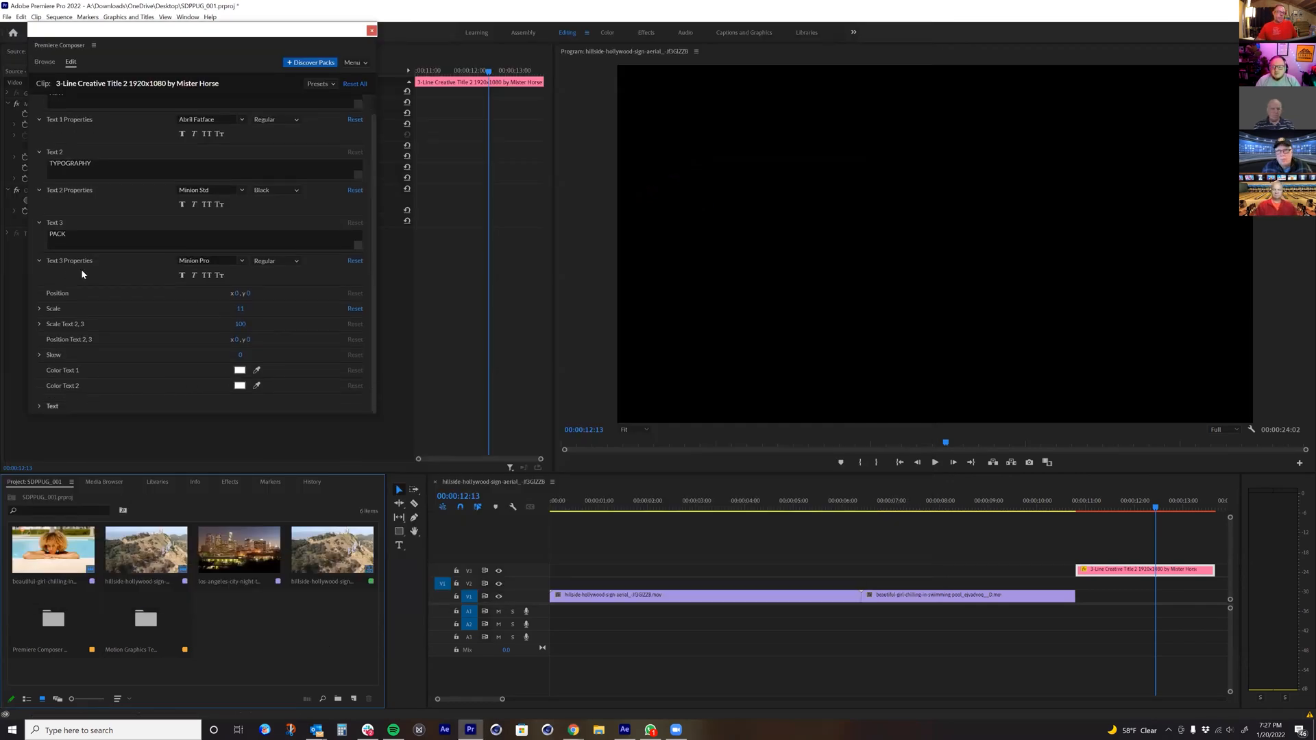
pyautogui.scroll(1, 77, 206)
pyautogui.click(45, 62)
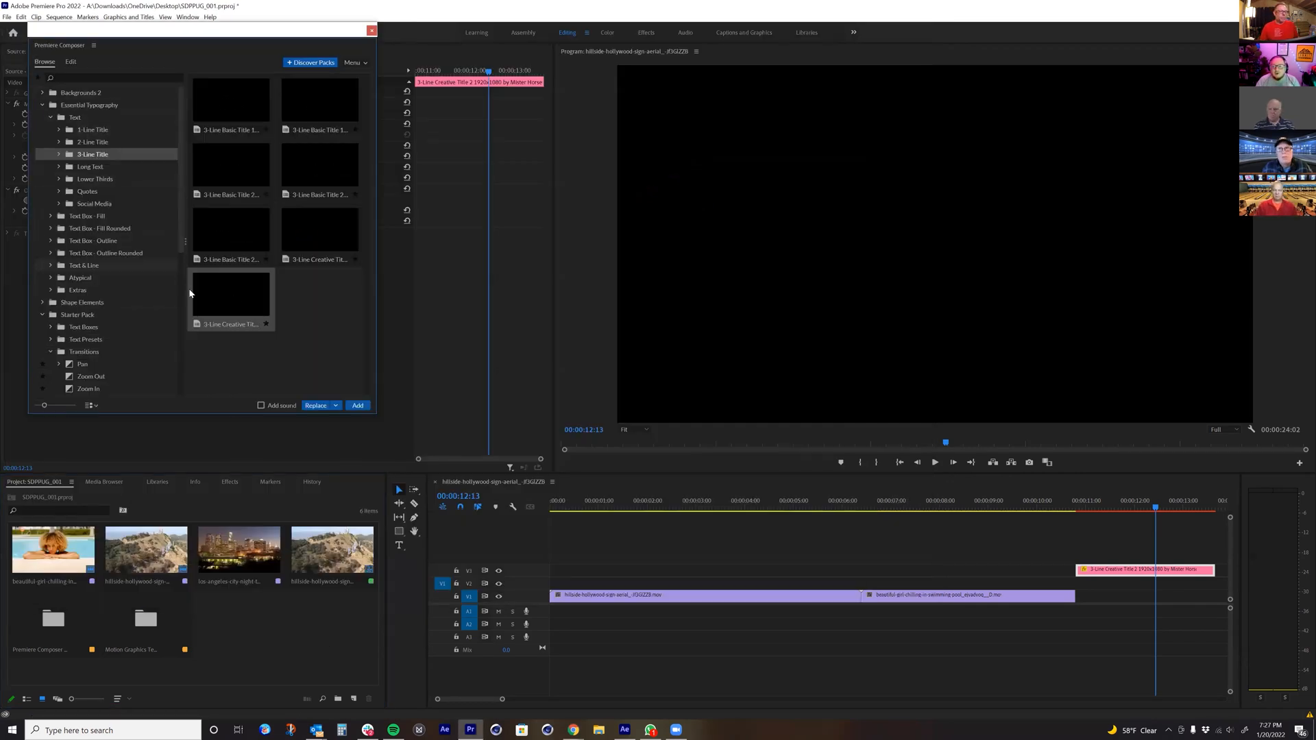
pyautogui.click(71, 62)
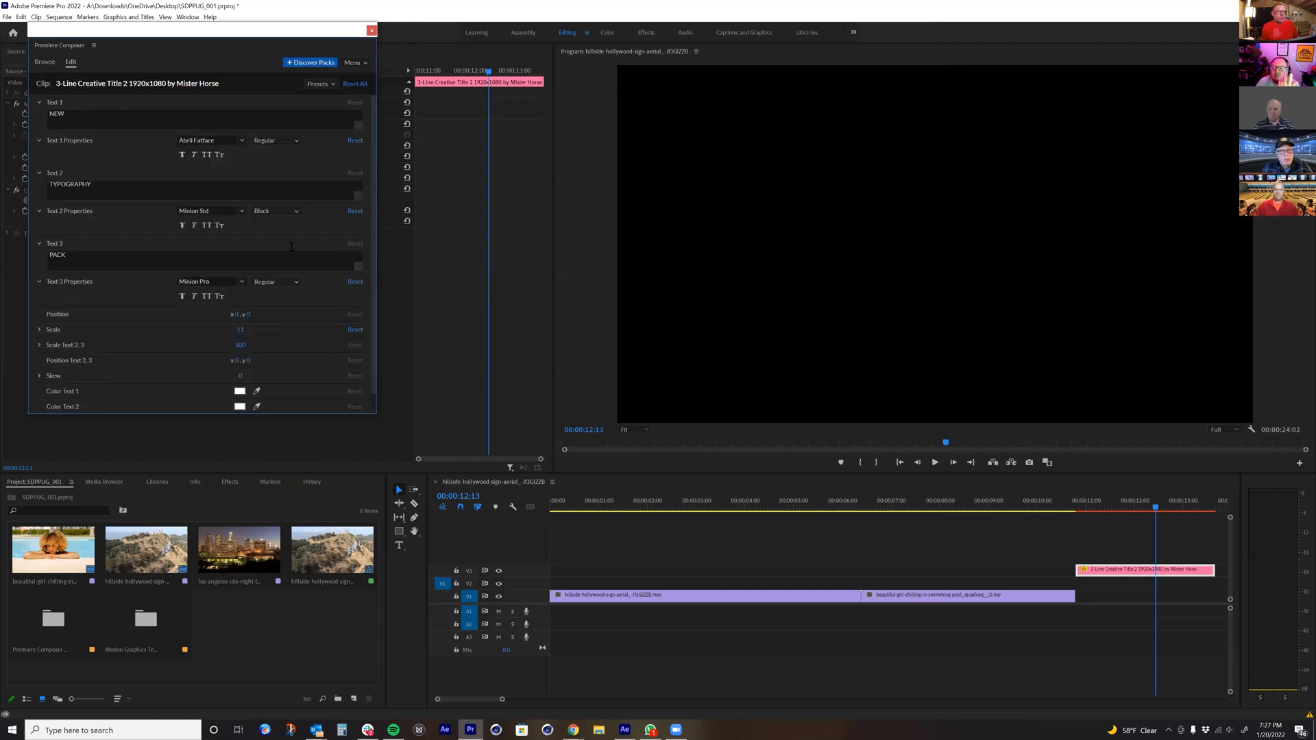
# Step: Switch to After Effects, open the Mister Horse Product Manager from Animation Composer 3, and make its window taller
pyautogui.click(624, 729)
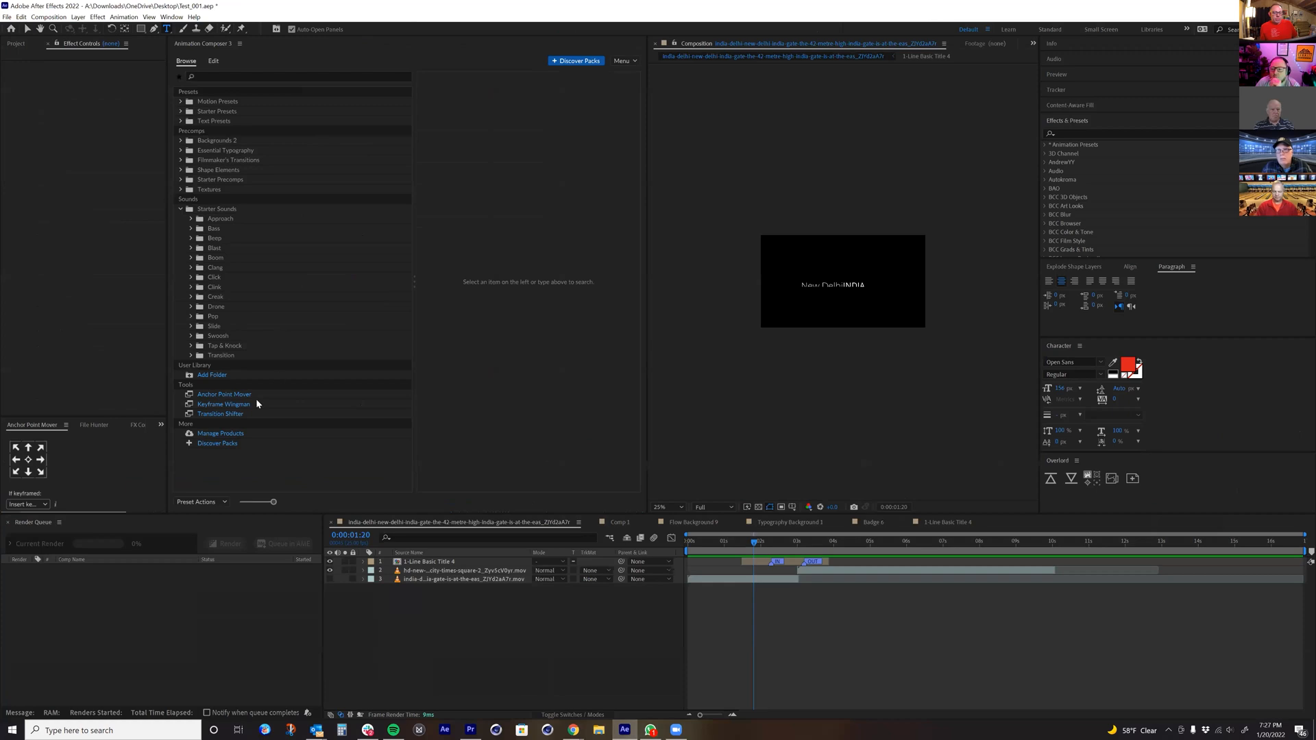
pyautogui.click(225, 430)
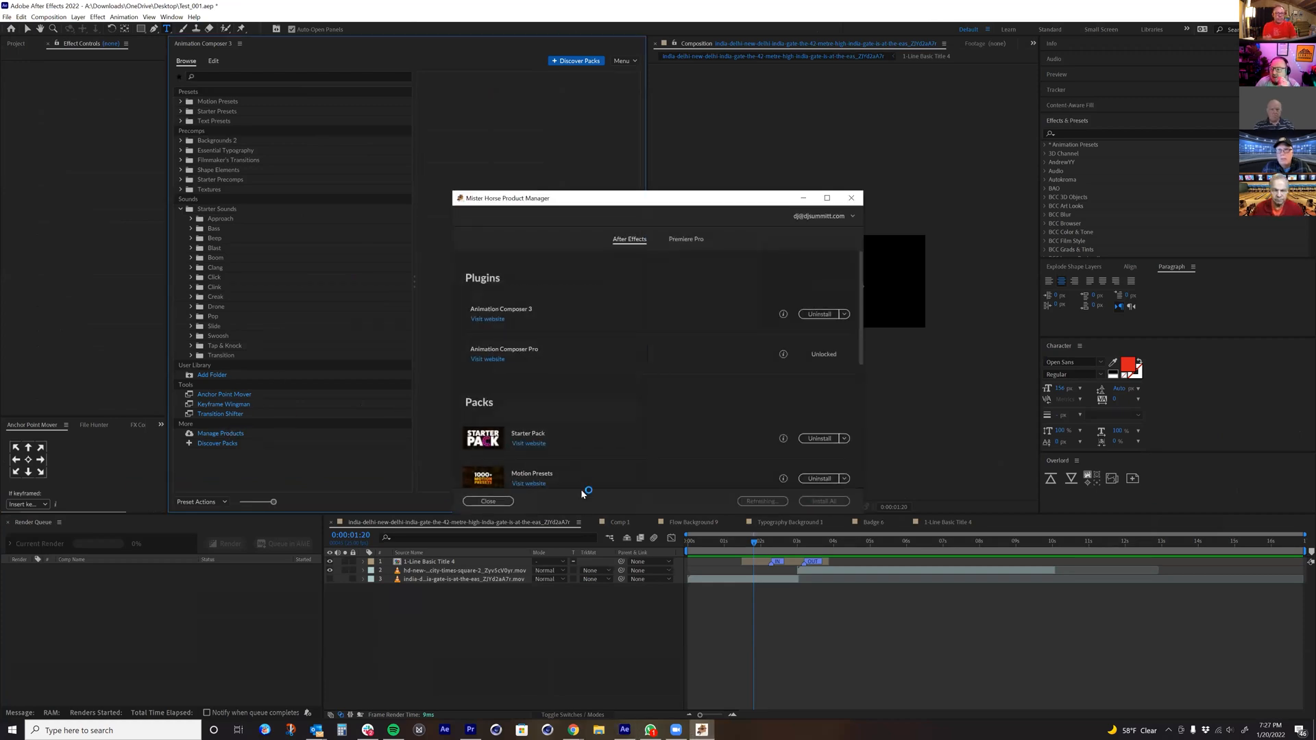
pyautogui.moveTo(595, 516); pyautogui.dragTo(595, 699)
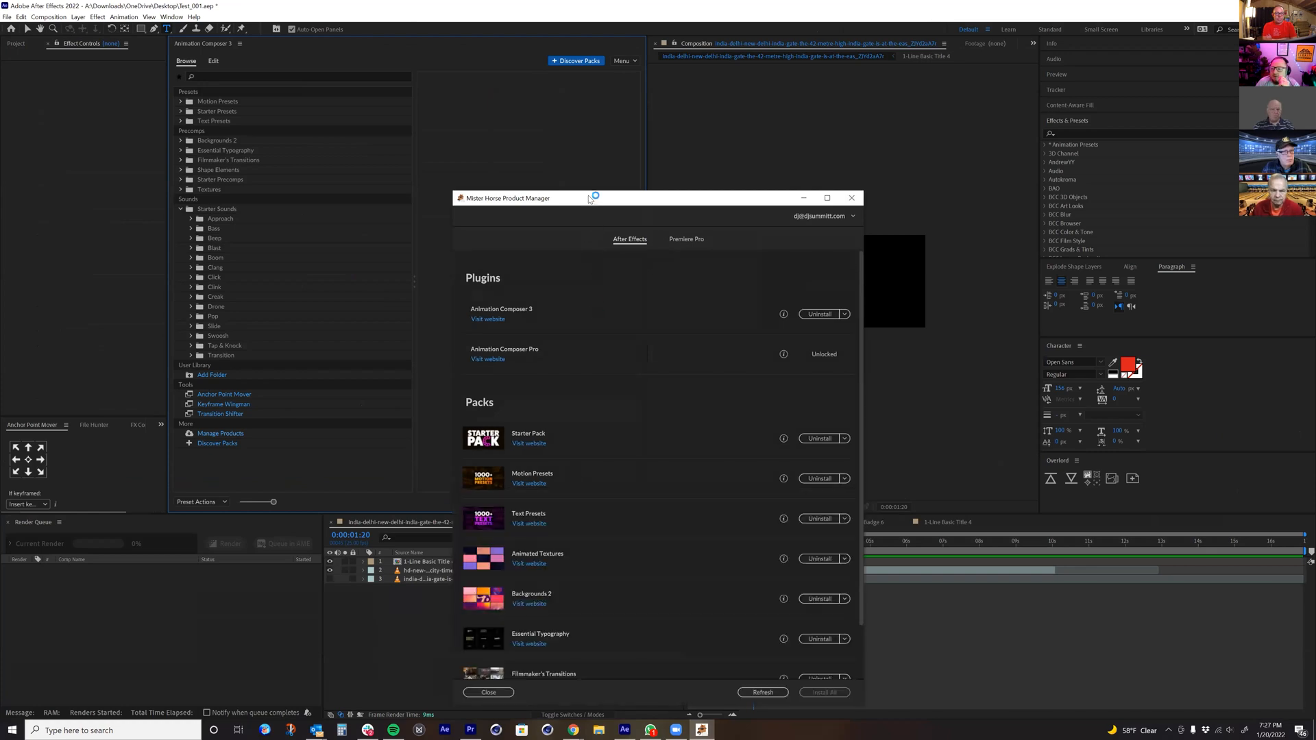
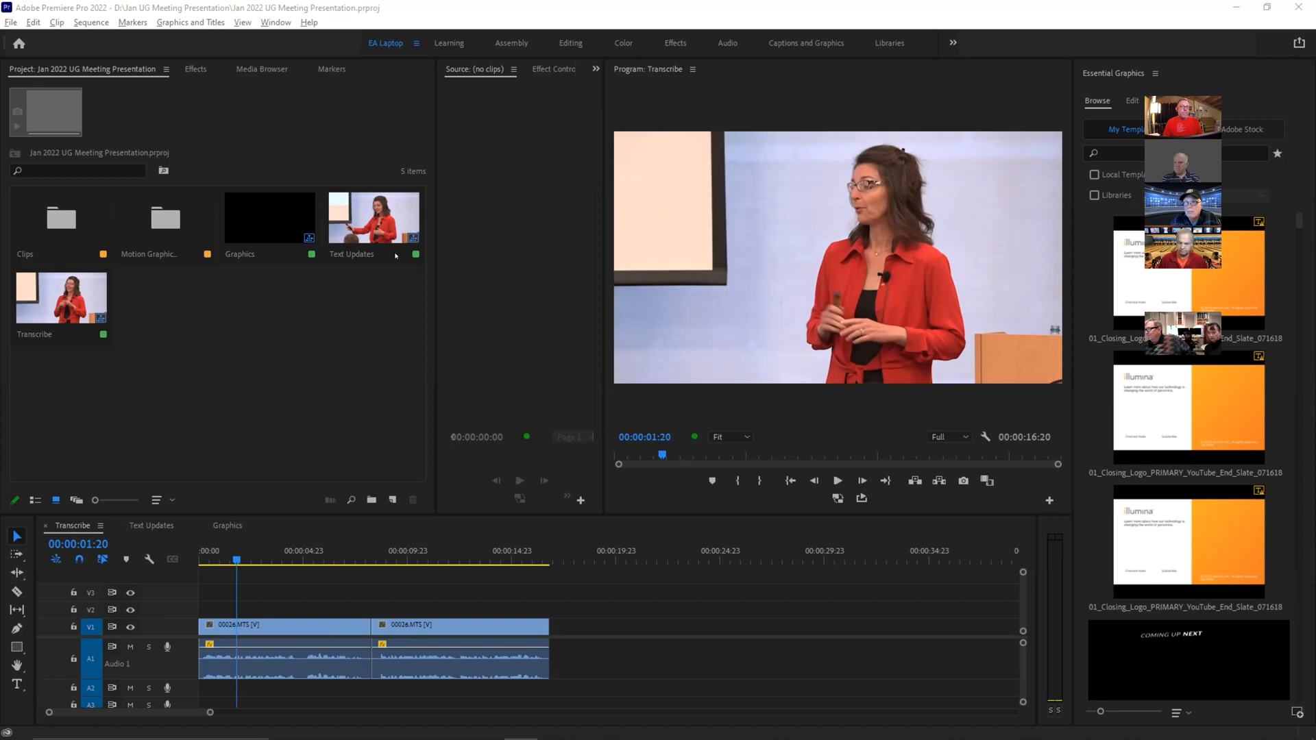
# Step: Return the Transcribe sequence's playhead to the start and reset the EA Laptop workspace to its saved layout
pyautogui.moveTo(238, 561); pyautogui.dragTo(199, 561)
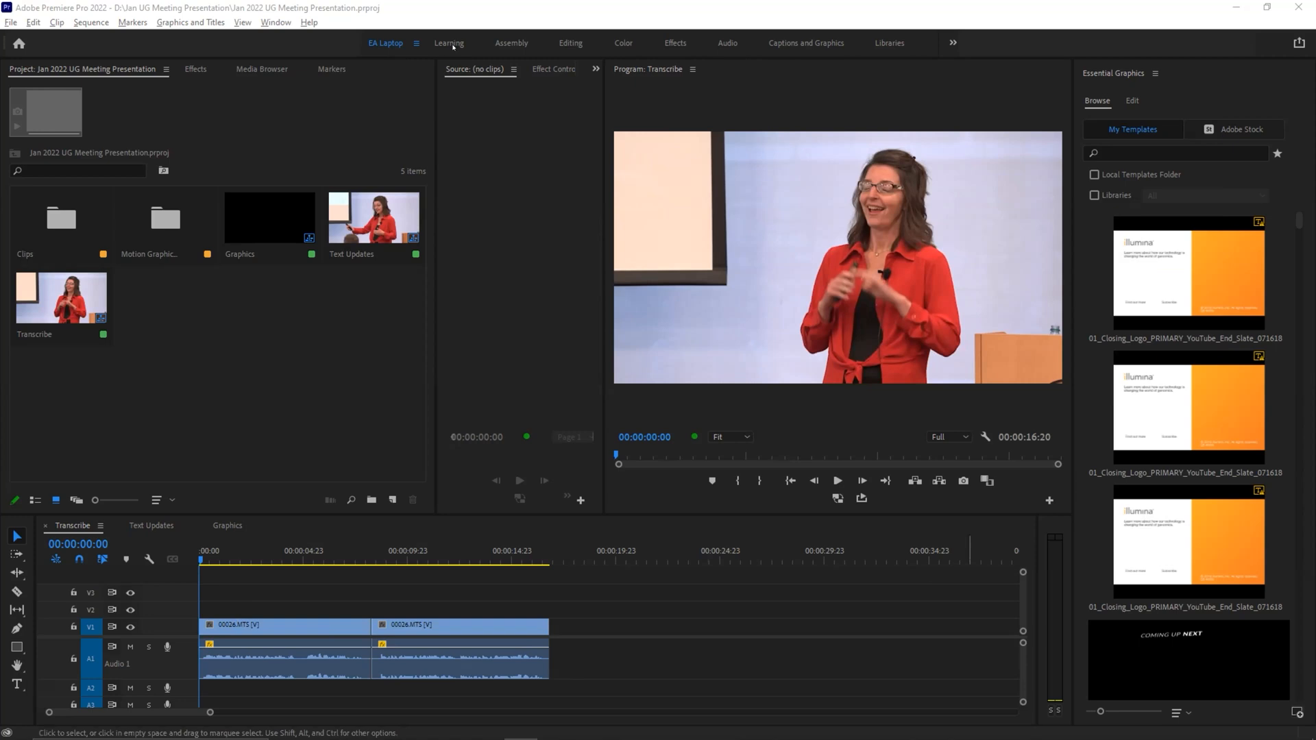
pyautogui.click(389, 45)
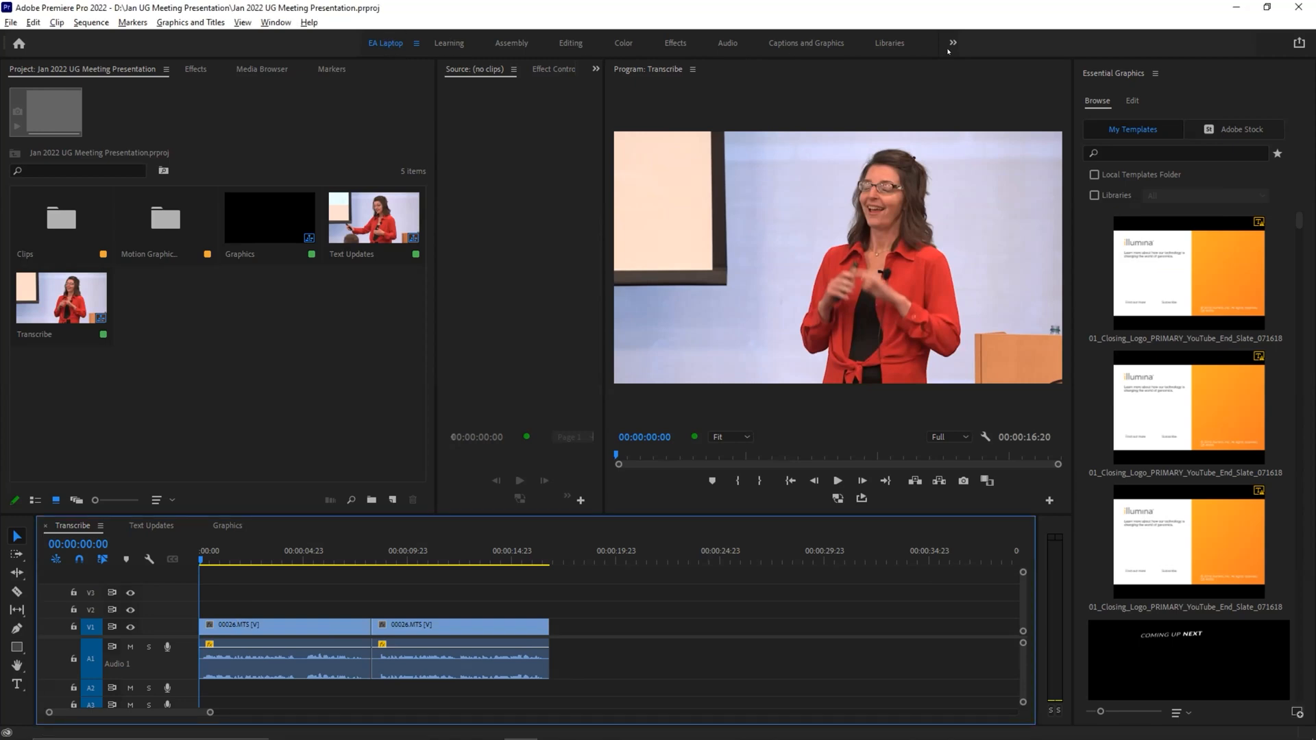
pyautogui.click(276, 22)
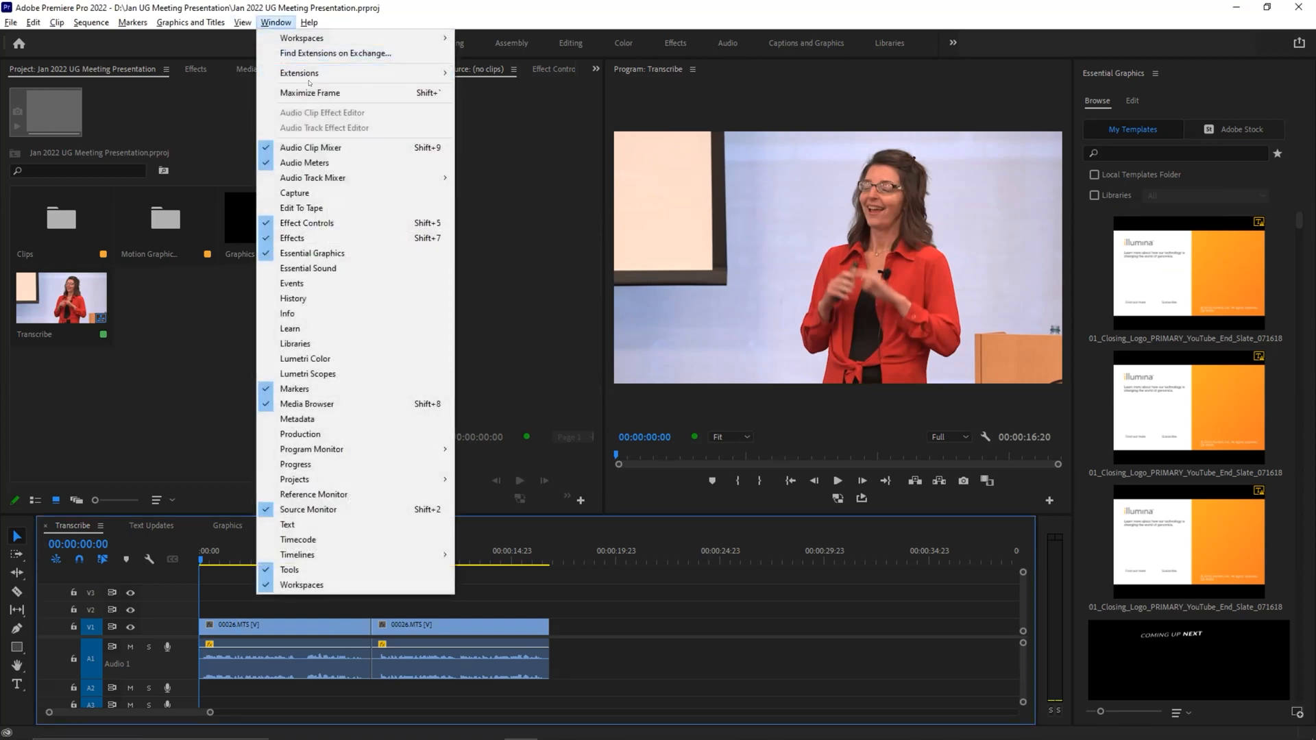
pyautogui.moveTo(329, 38)
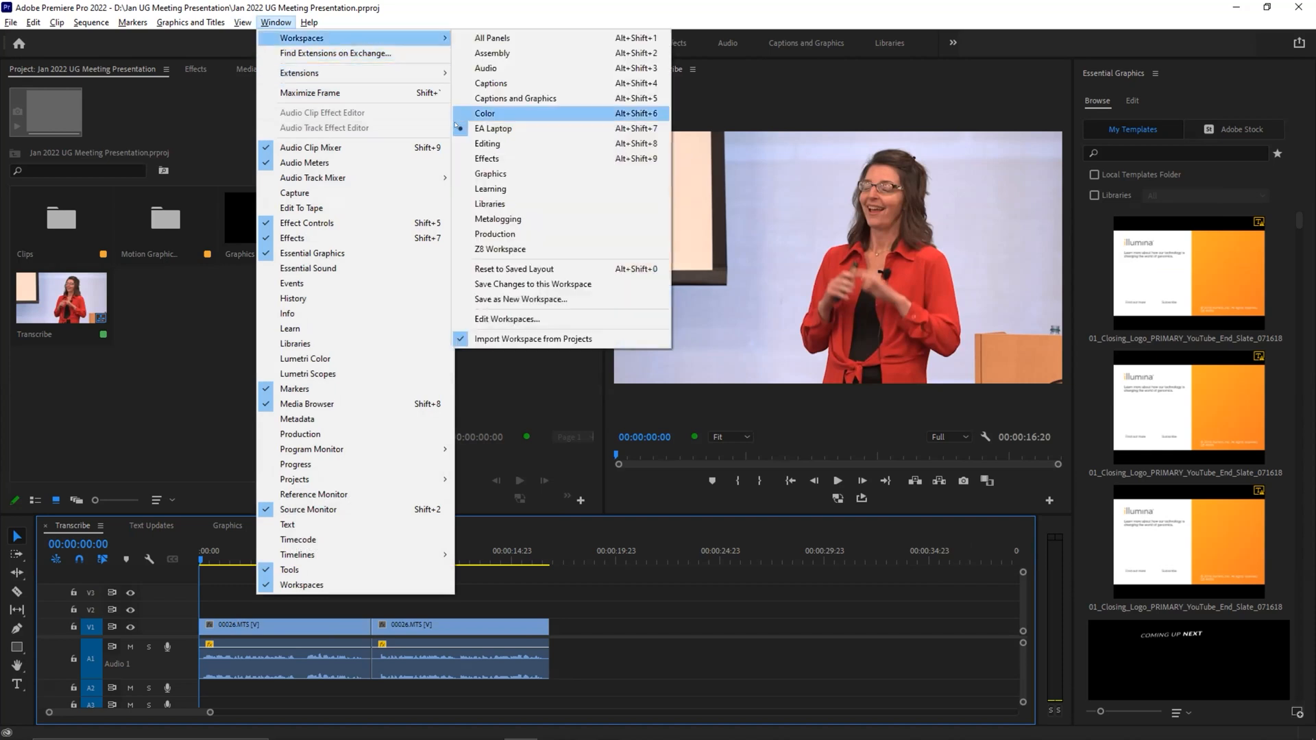
pyautogui.click(514, 268)
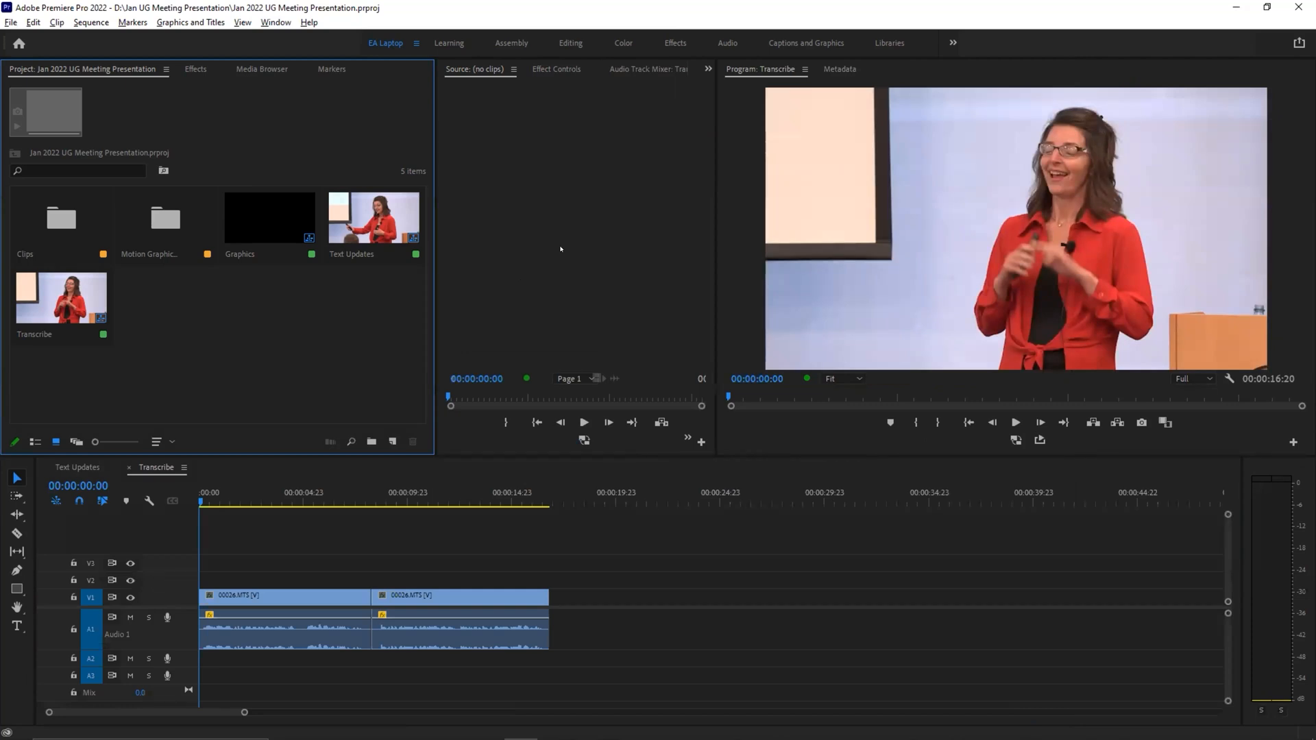
# Step: Switch to the Captions and Graphics workspace and play the first part of the Transcribe sequence from the start
pyautogui.click(794, 44)
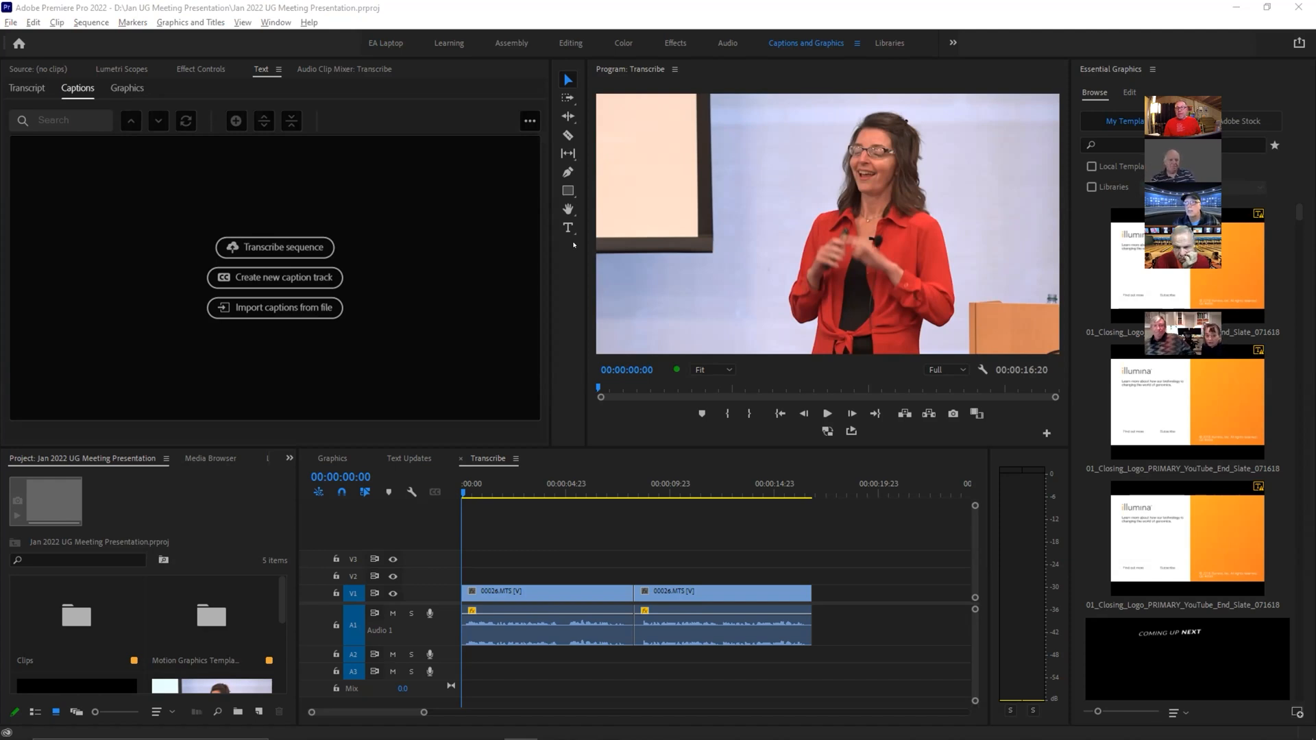
pyautogui.click(1165, 90)
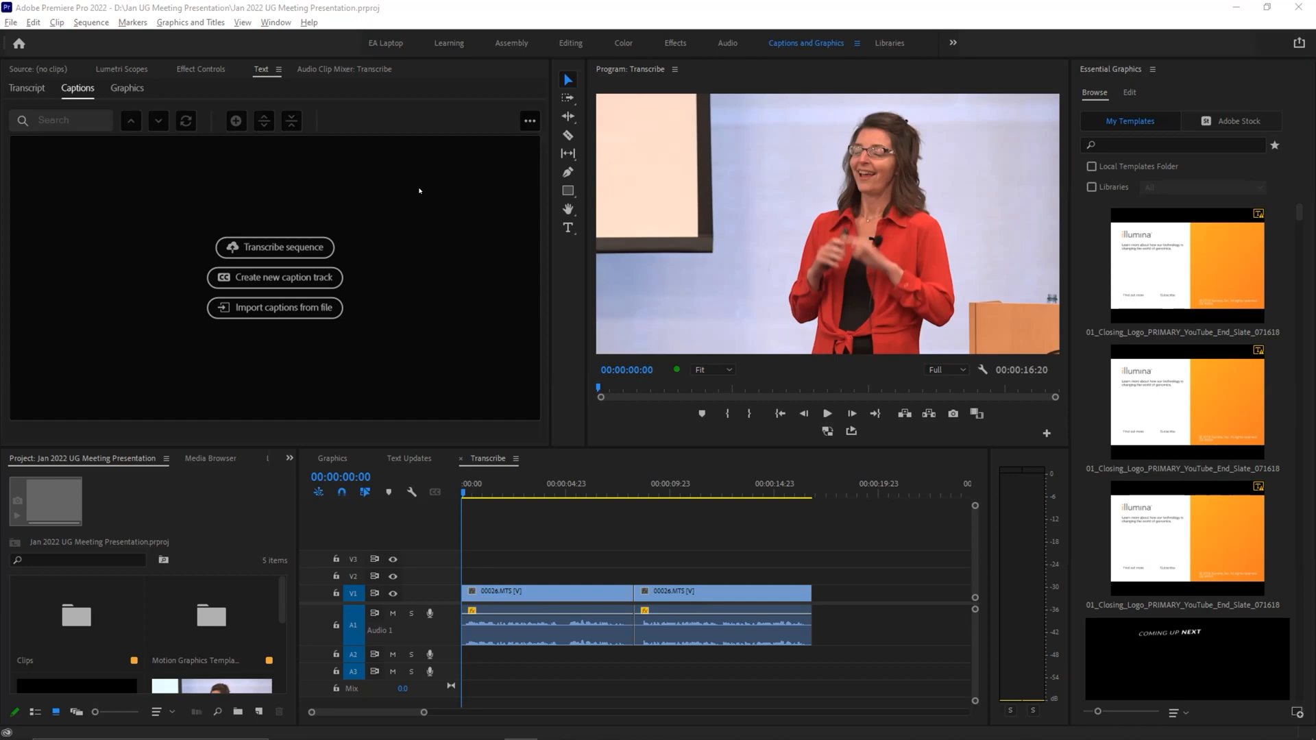
pyautogui.click(474, 488)
pyautogui.press('Home')
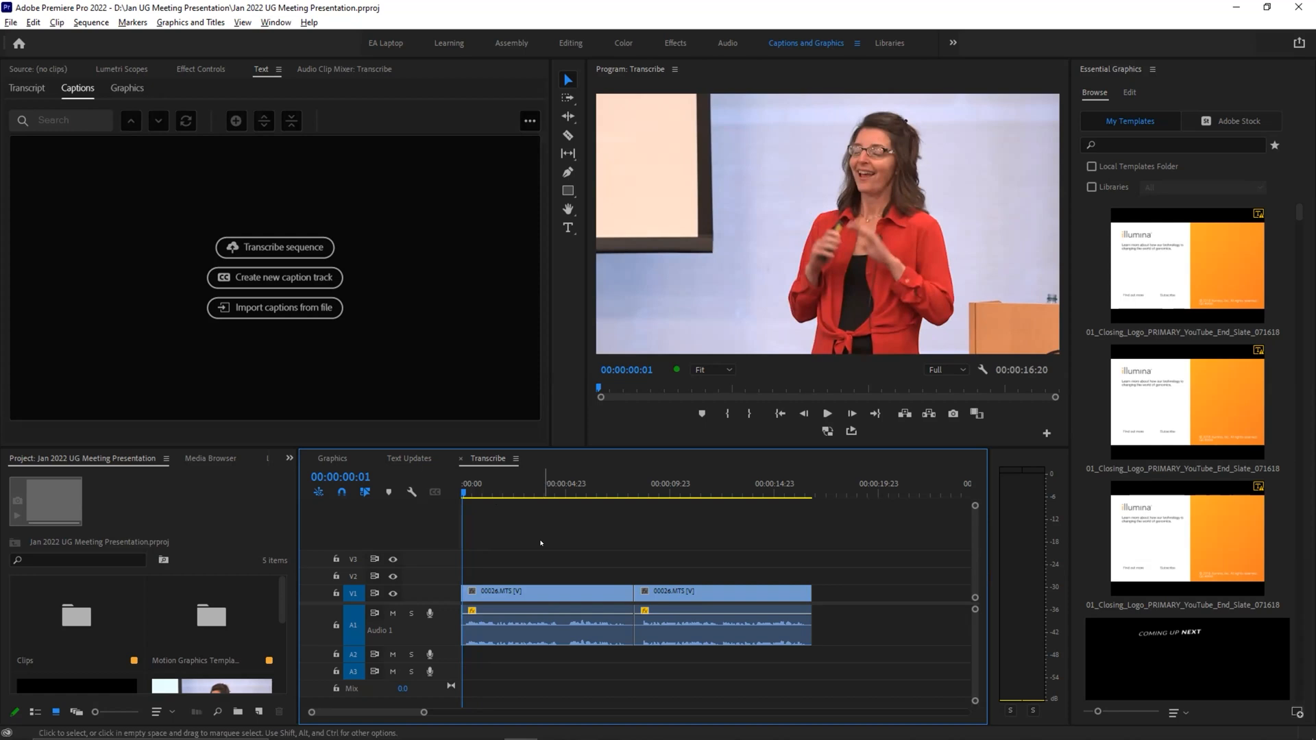
pyautogui.press('space')
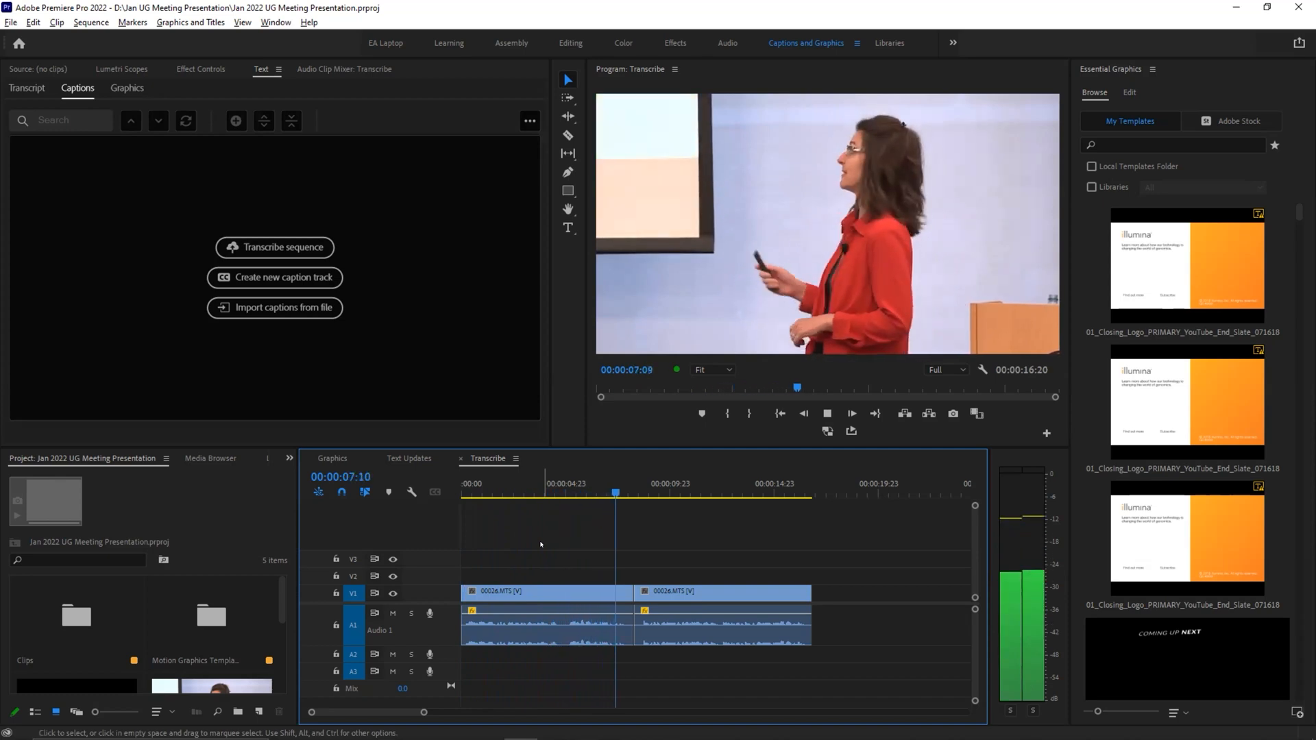
pyautogui.press('space')
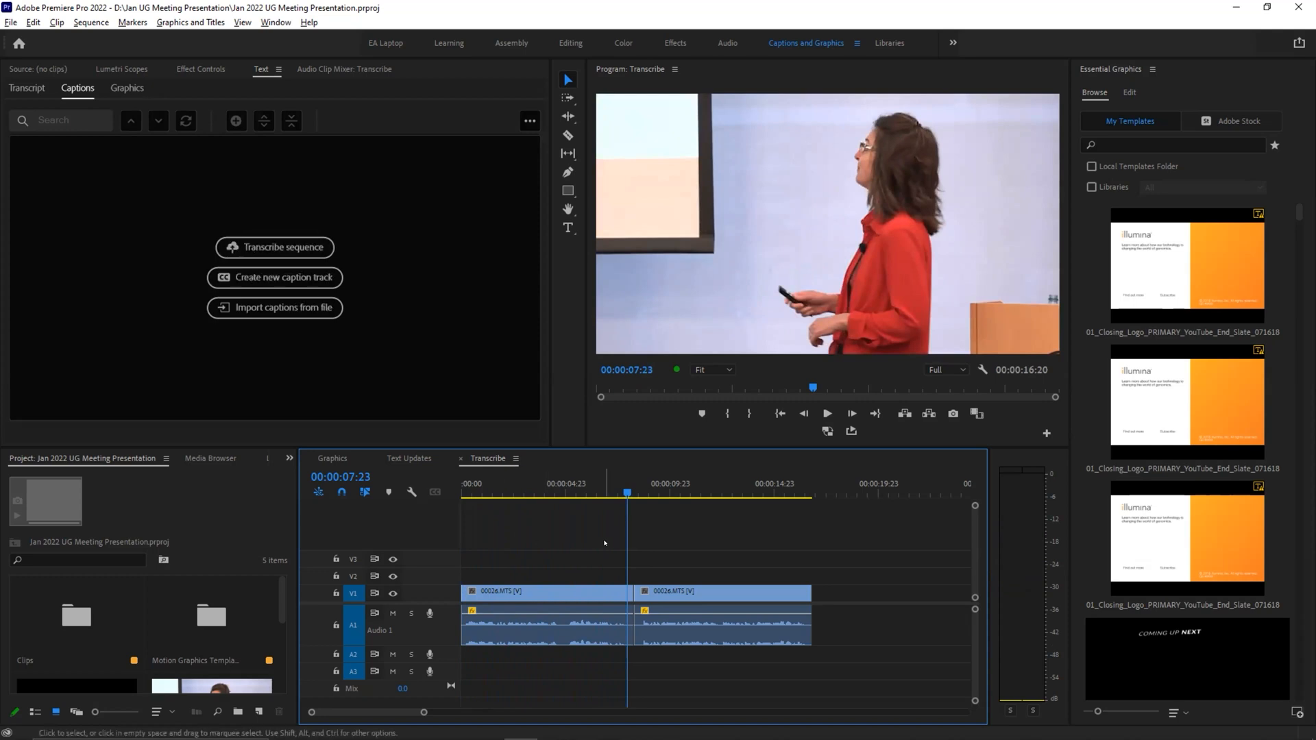
# Step: Transcribe the sequence from the Mix audio track in English, reviewing the available track and language options first
pyautogui.click(297, 249)
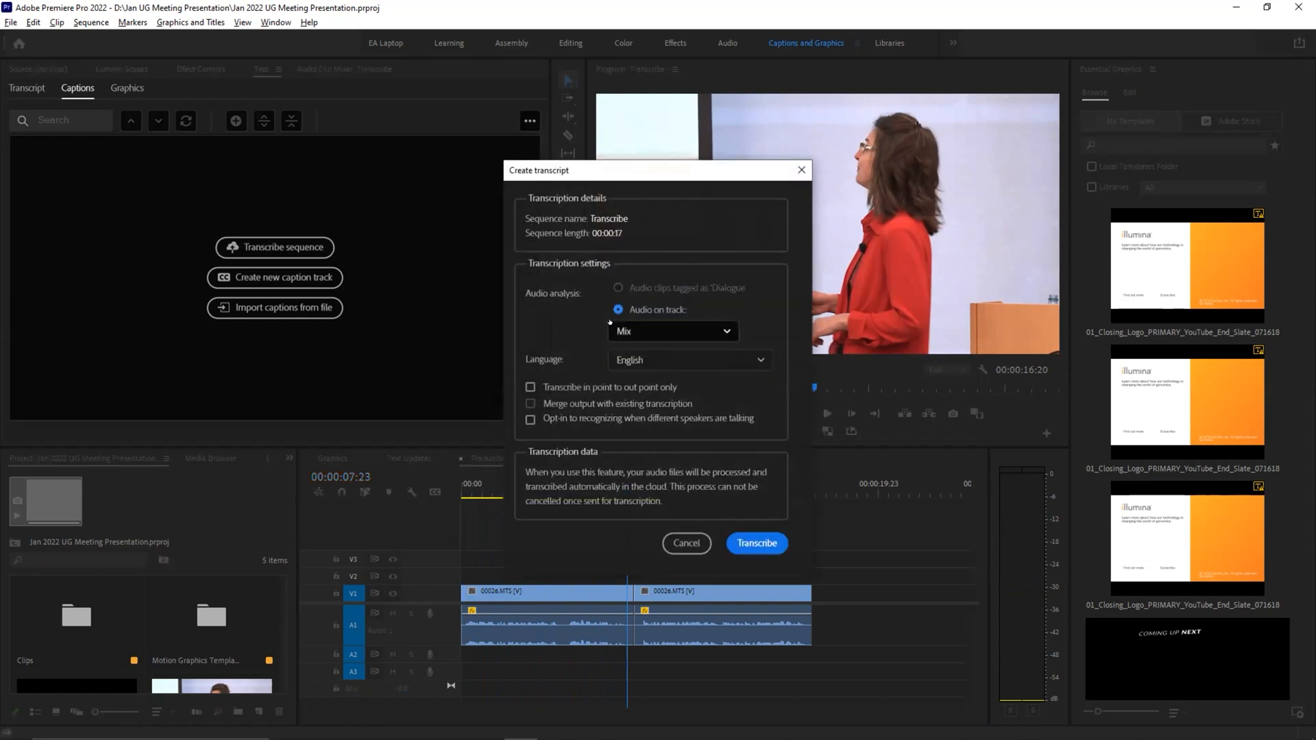
pyautogui.click(639, 333)
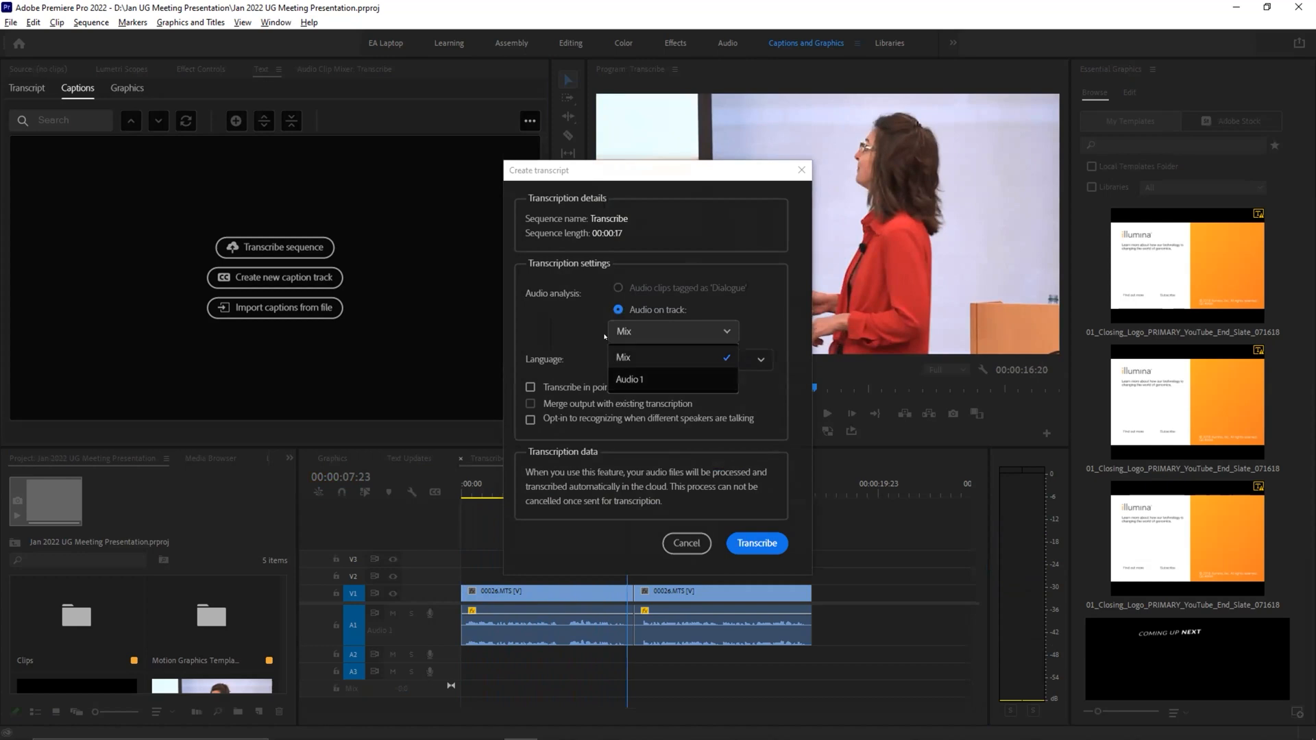
pyautogui.click(585, 323)
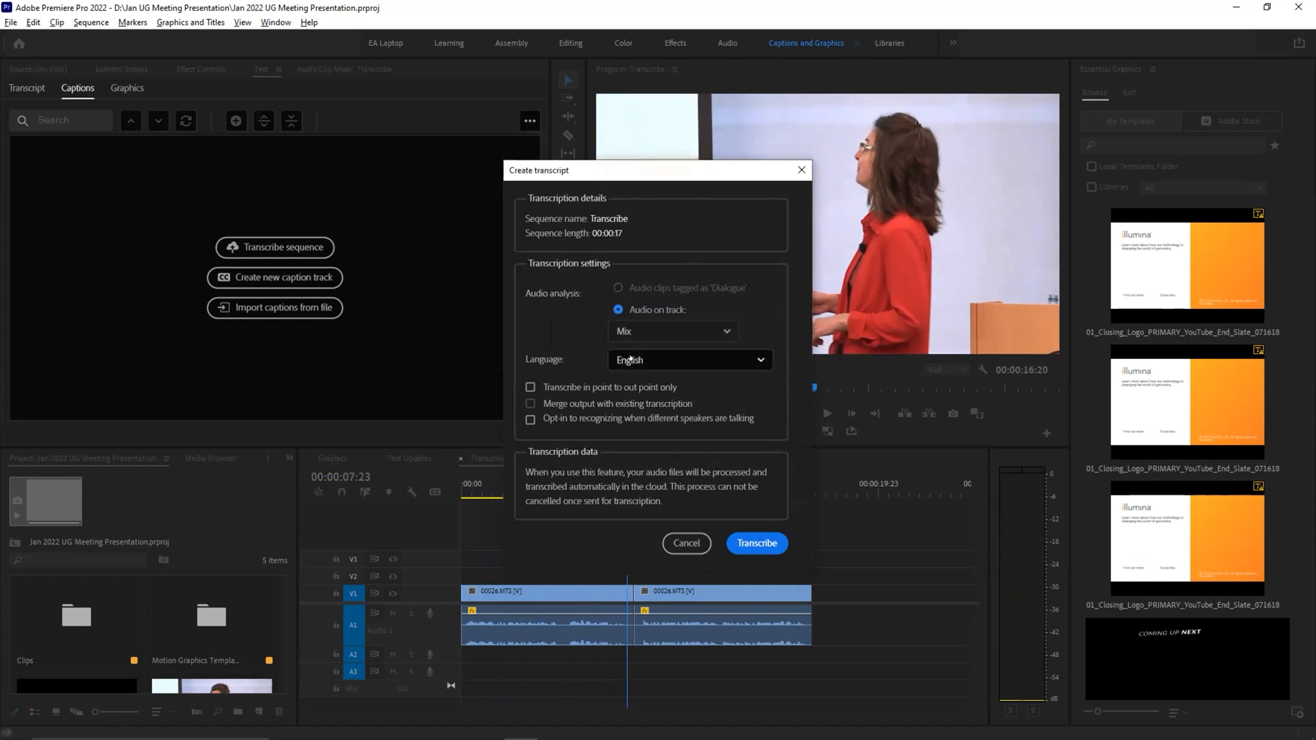
pyautogui.click(626, 359)
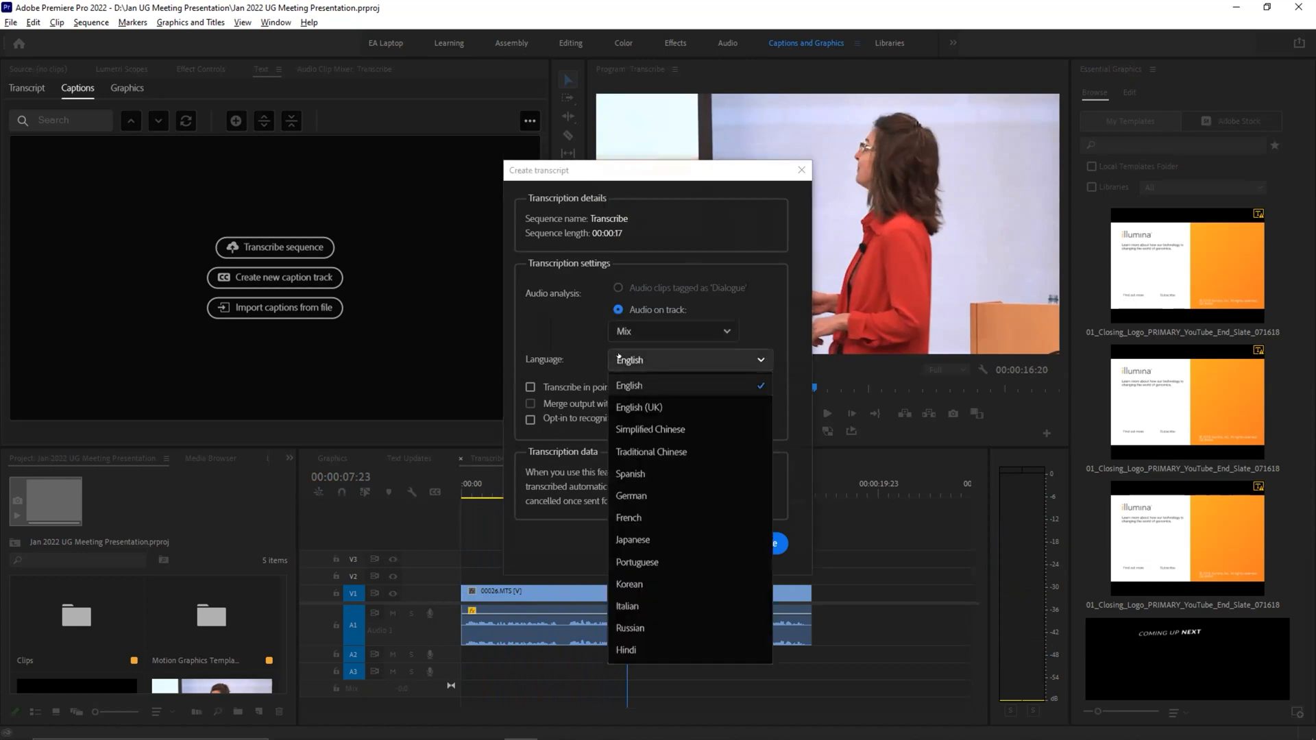
pyautogui.click(562, 335)
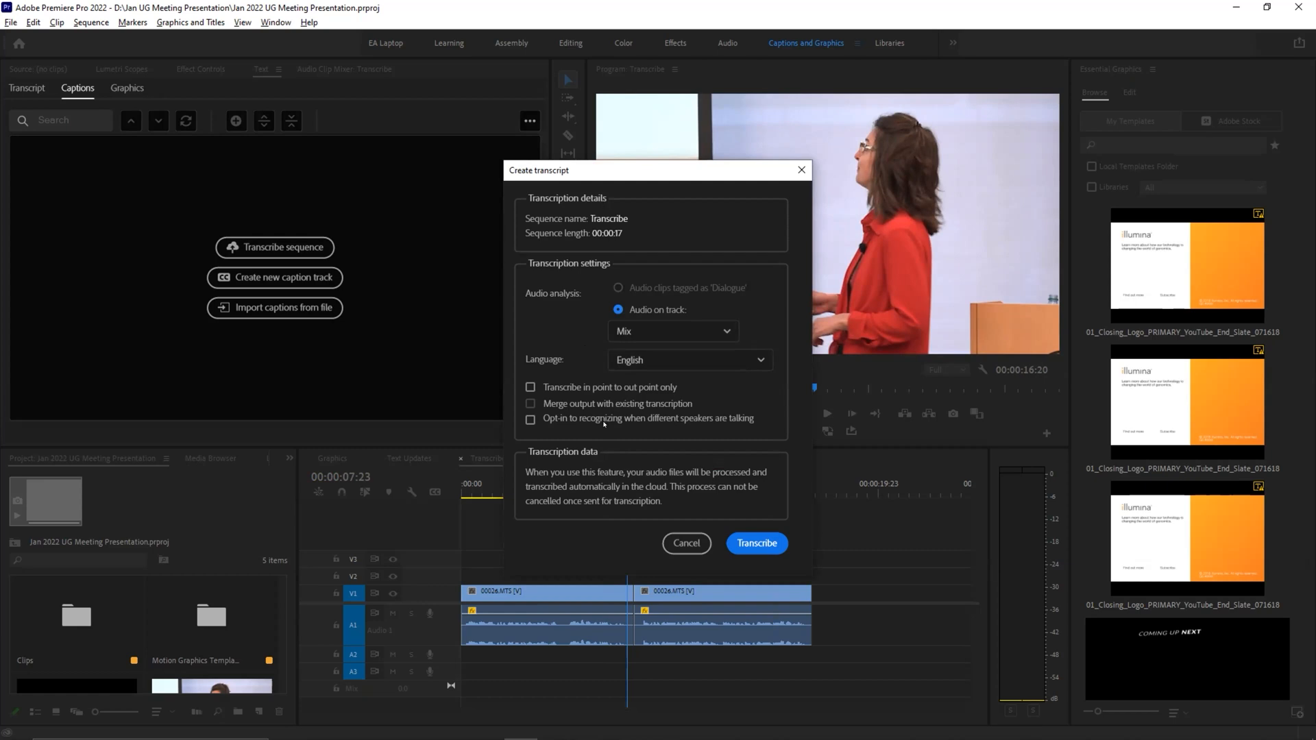
pyautogui.click(762, 543)
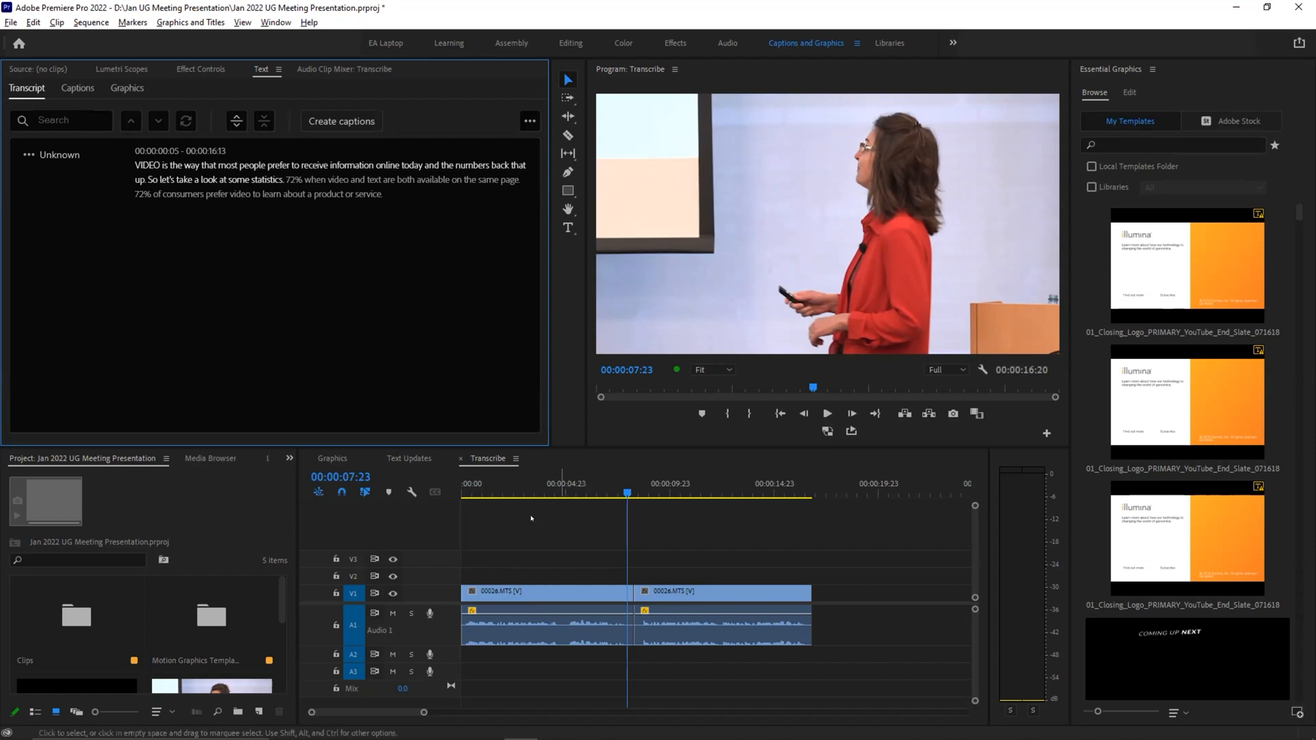
# Step: Play the sequence from the start to compare the spoken words with the generated transcript
pyautogui.moveTo(486, 487); pyautogui.dragTo(442, 489)
pyautogui.press('space')
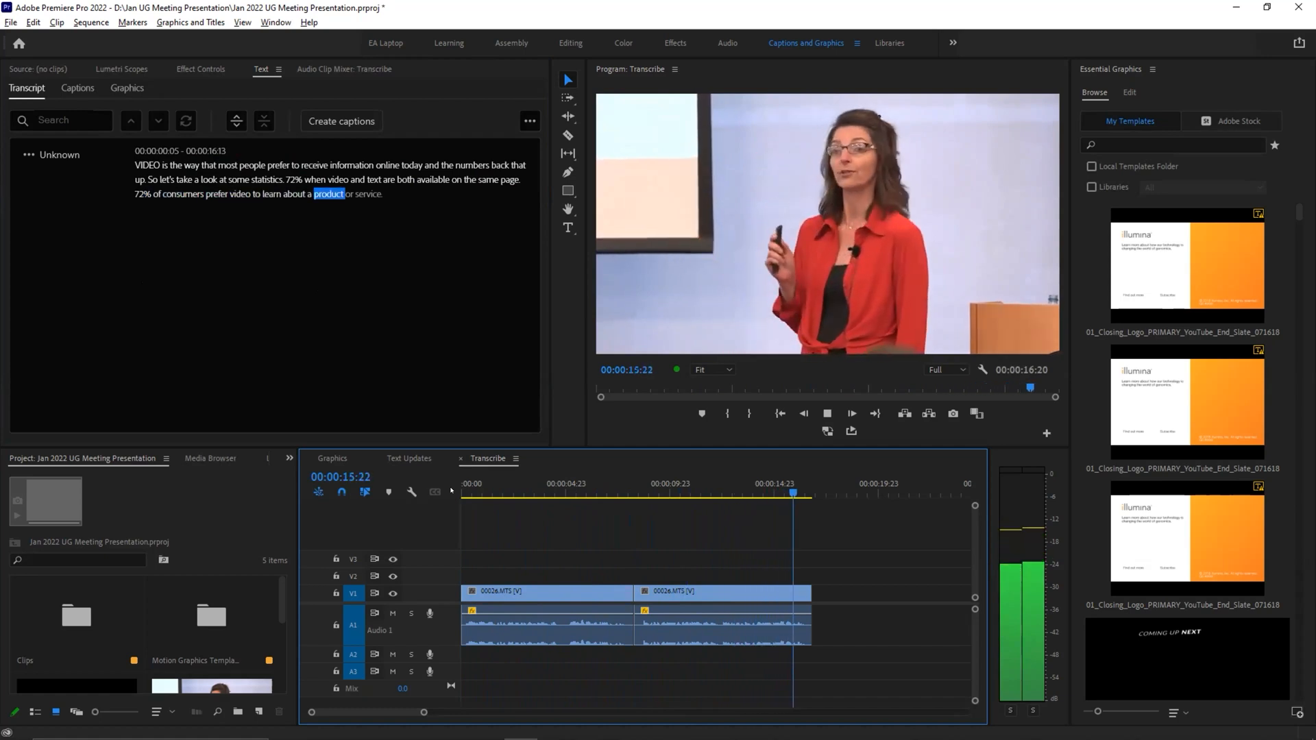
pyautogui.press('space')
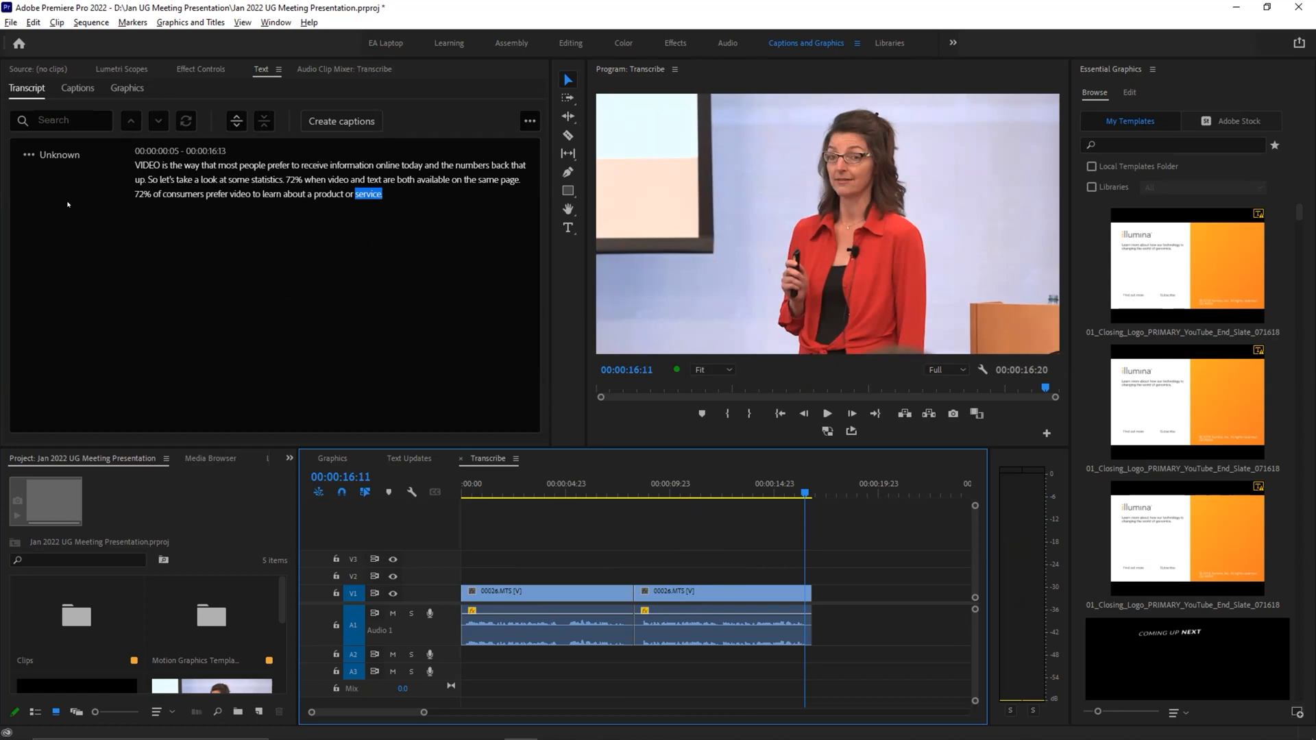
# Step: Rename the transcript's Unknown speaker to the presenter's first name and save the speaker change
pyautogui.click(28, 156)
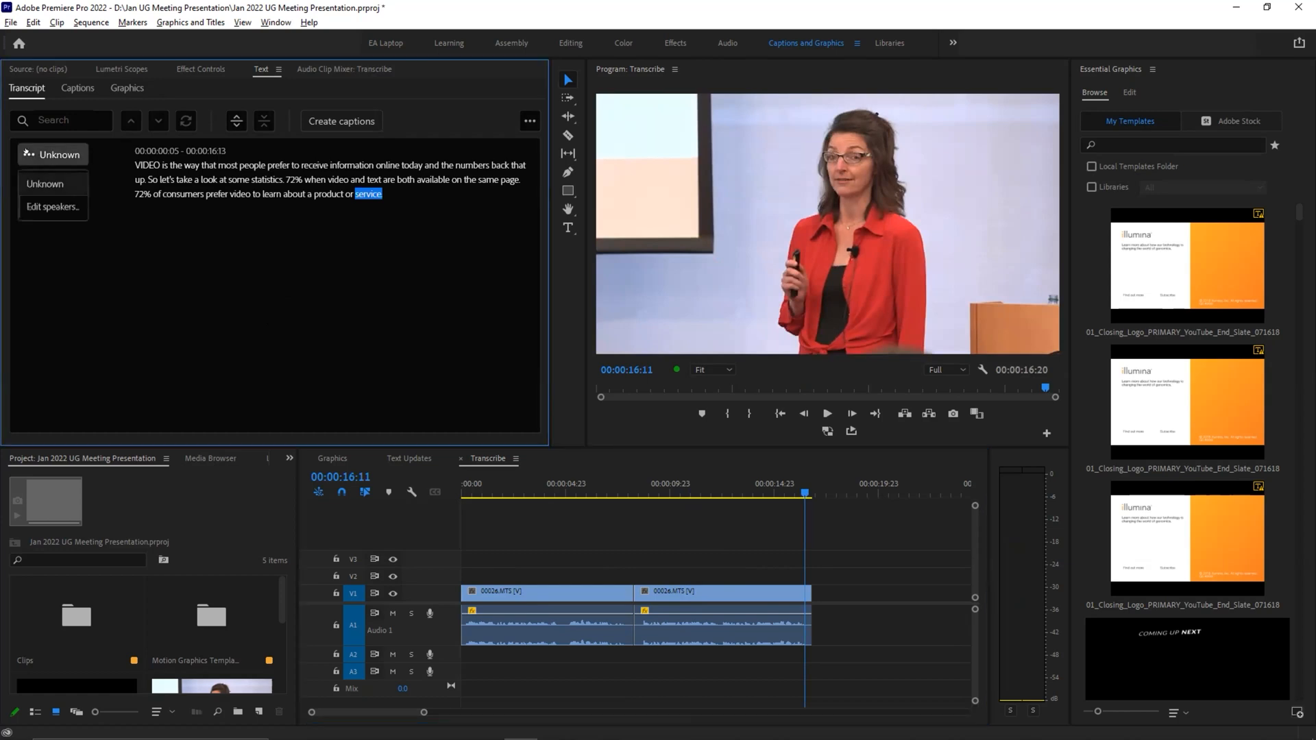
pyautogui.click(38, 205)
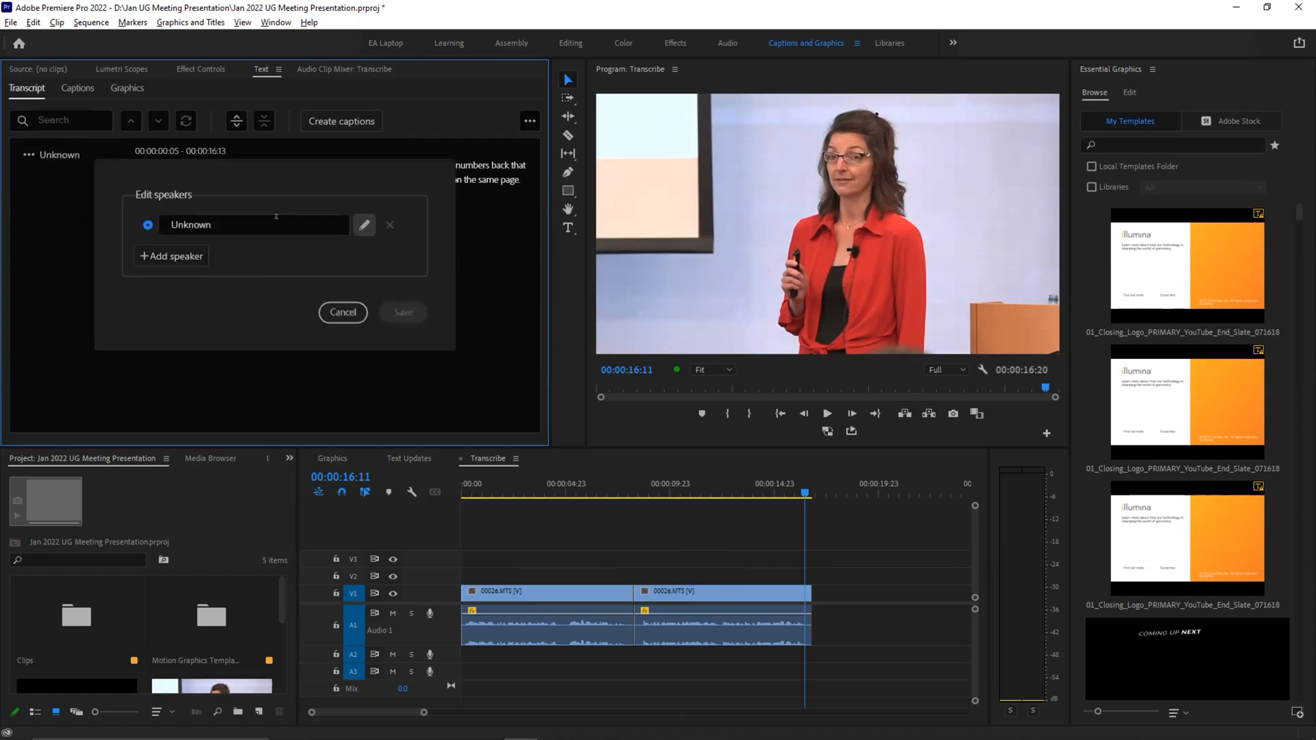
pyautogui.click(232, 220)
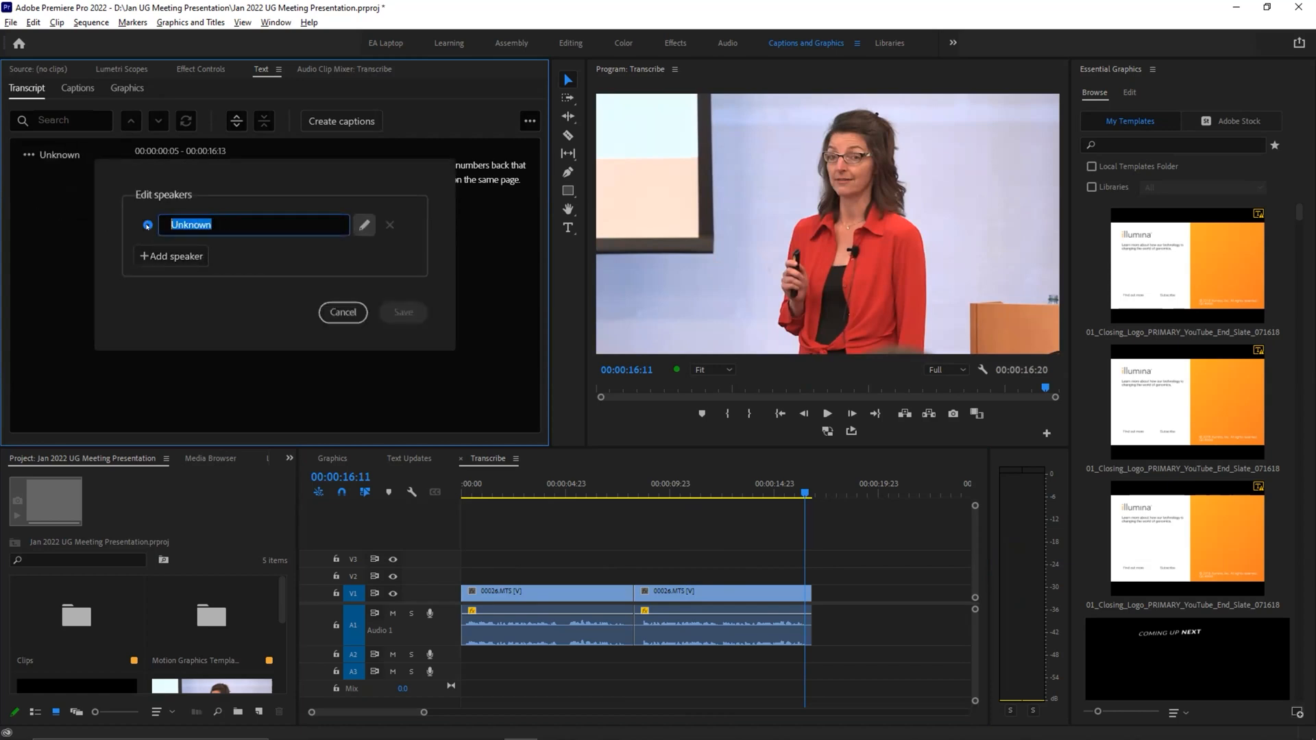
pyautogui.write('Battle a')
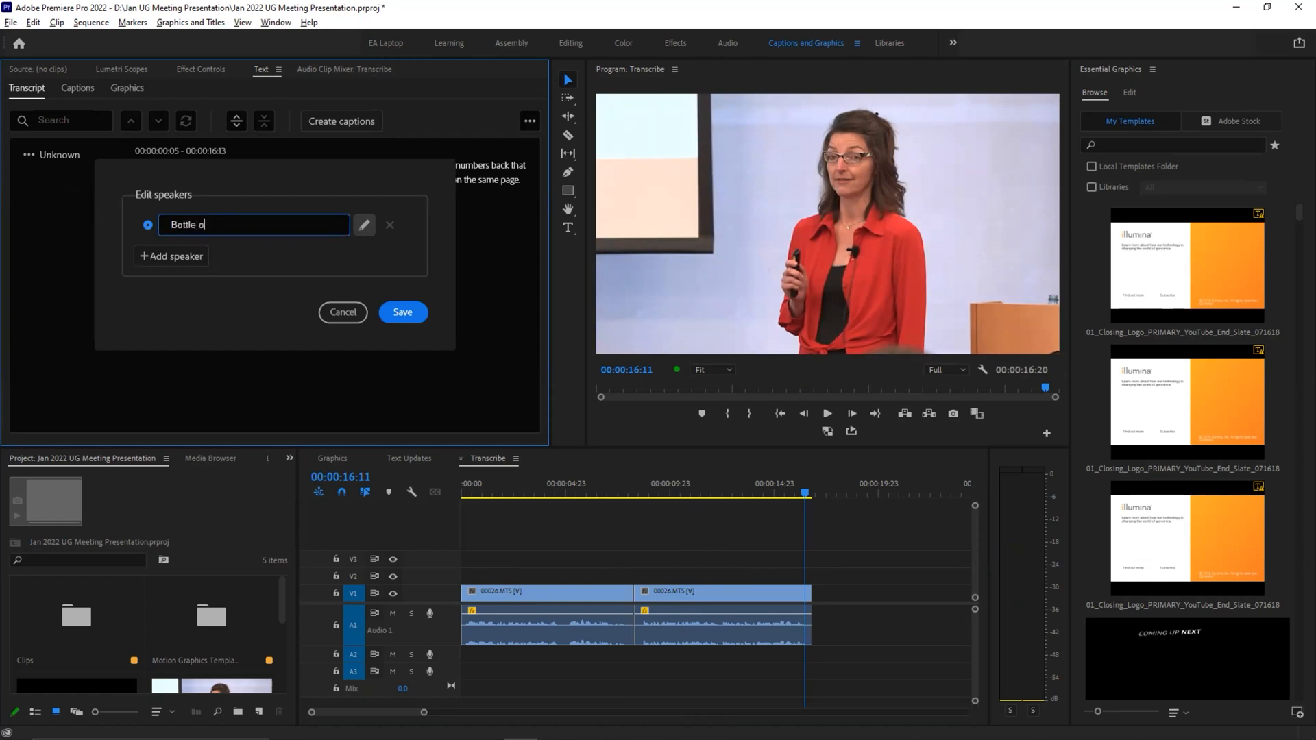
pyautogui.write('xe')
pyautogui.press('BackSpace')
pyautogui.press('BackSpace')
pyautogui.press('BackSpace')
pyautogui.press('BackSpace')
pyautogui.press('BackSpace')
pyautogui.press('BackSpace')
pyautogui.press('BackSpace')
pyautogui.press('BackSpace')
pyautogui.press('BackSpace')
pyautogui.press('BackSpace')
pyautogui.write('Jil')
pyautogui.press('Return')
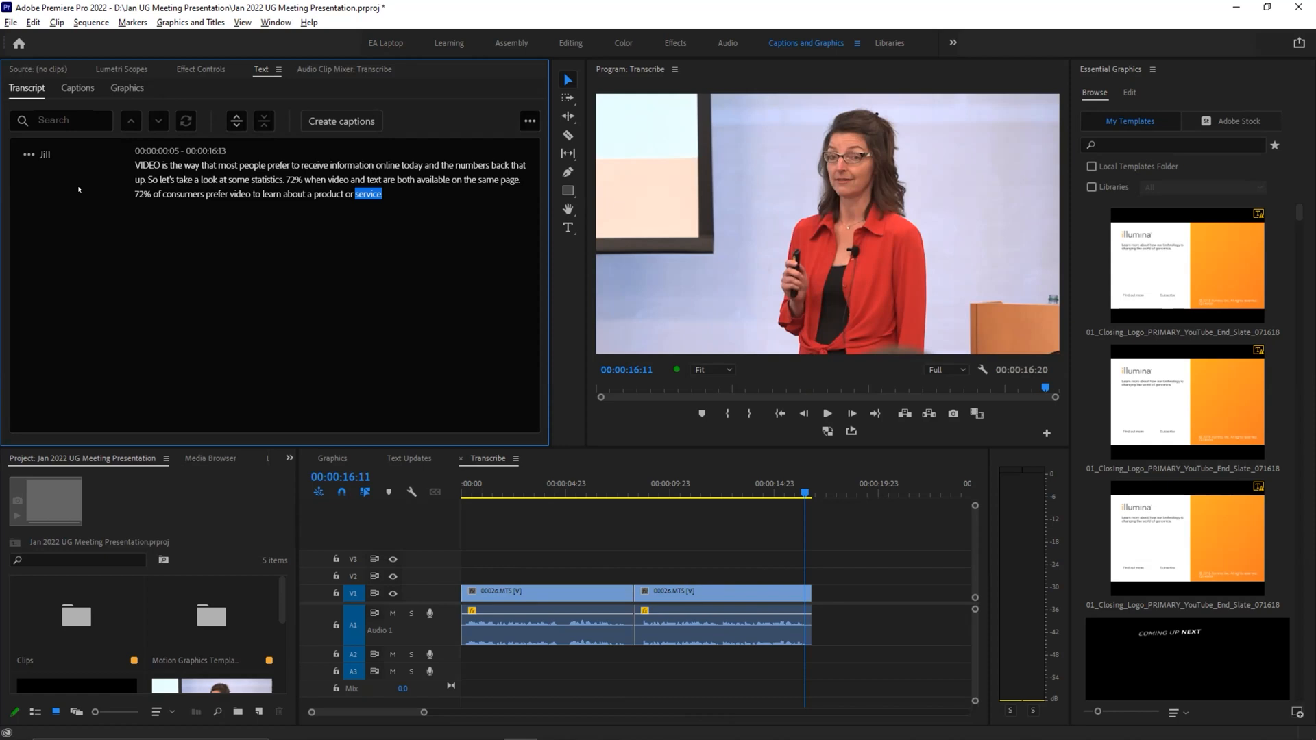
# Step: Export the transcript to a text file named Transcribe.txt on the Desktop
pyautogui.click(528, 121)
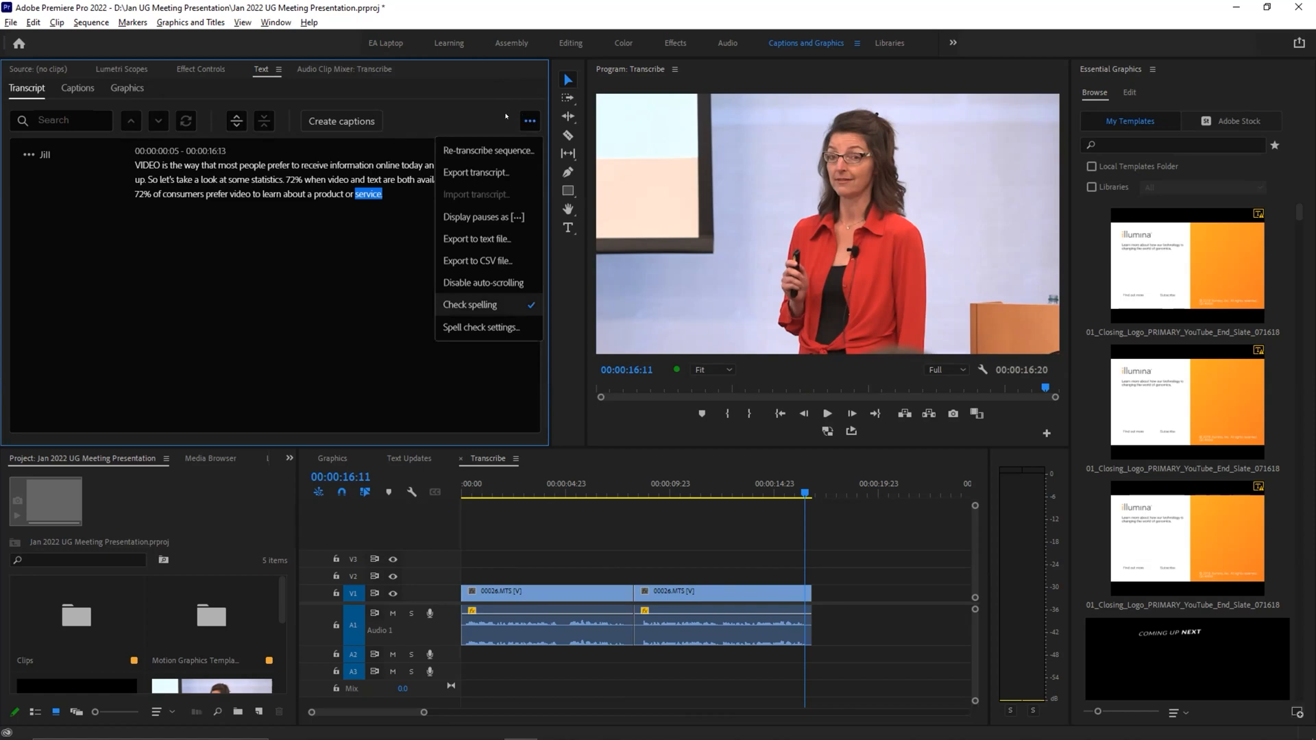
pyautogui.click(475, 238)
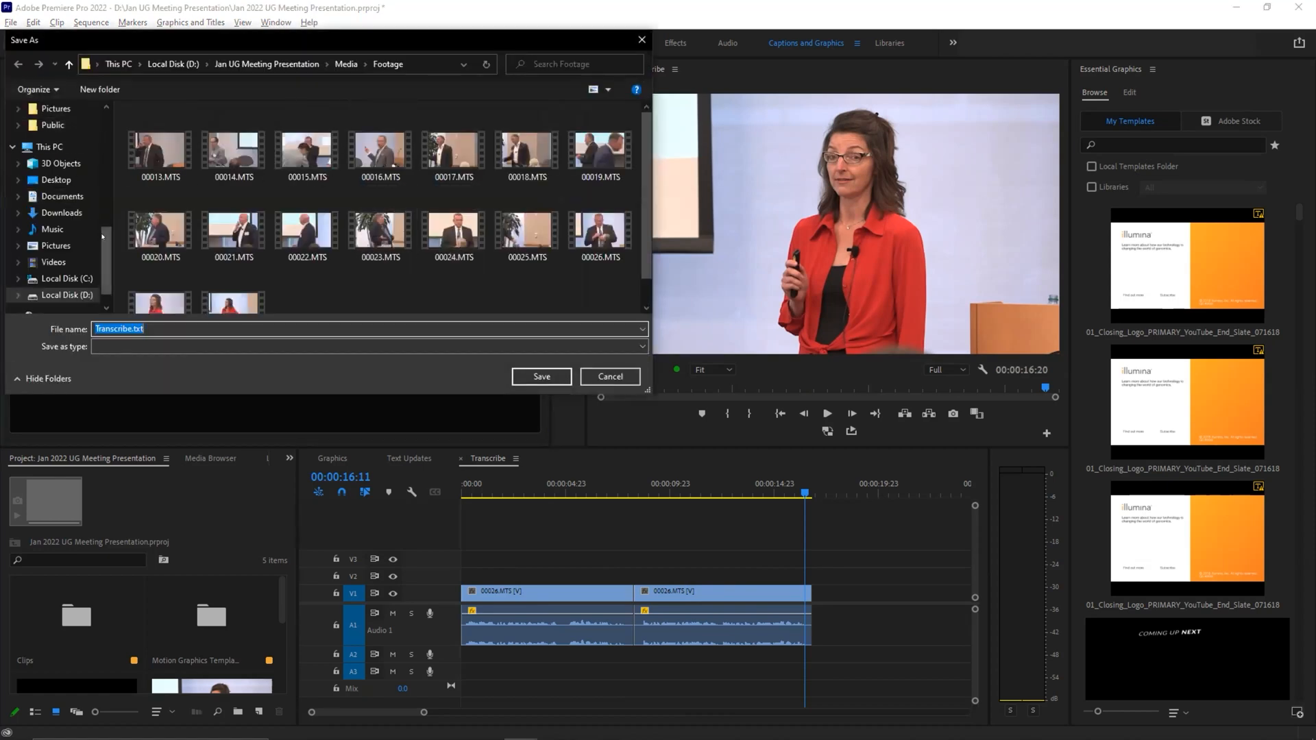
pyautogui.scroll(10, 62, 171)
pyautogui.click(69, 137)
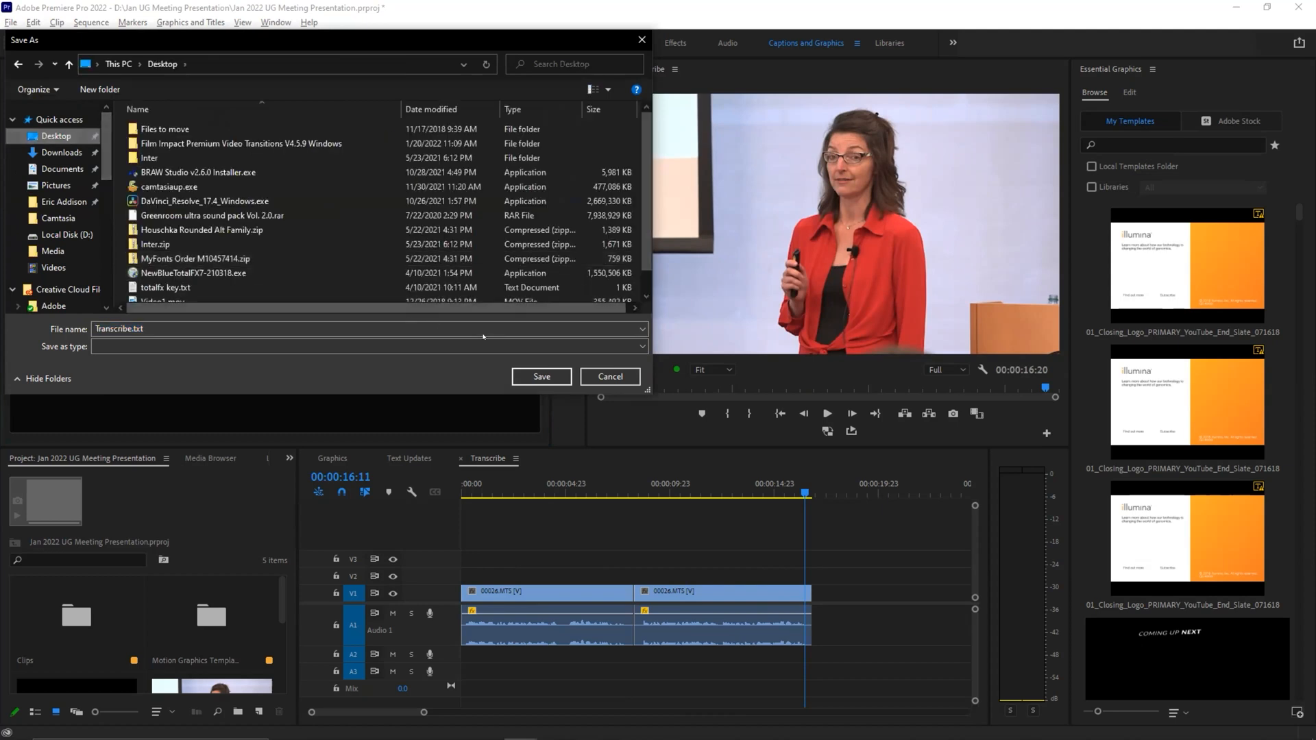
pyautogui.click(541, 376)
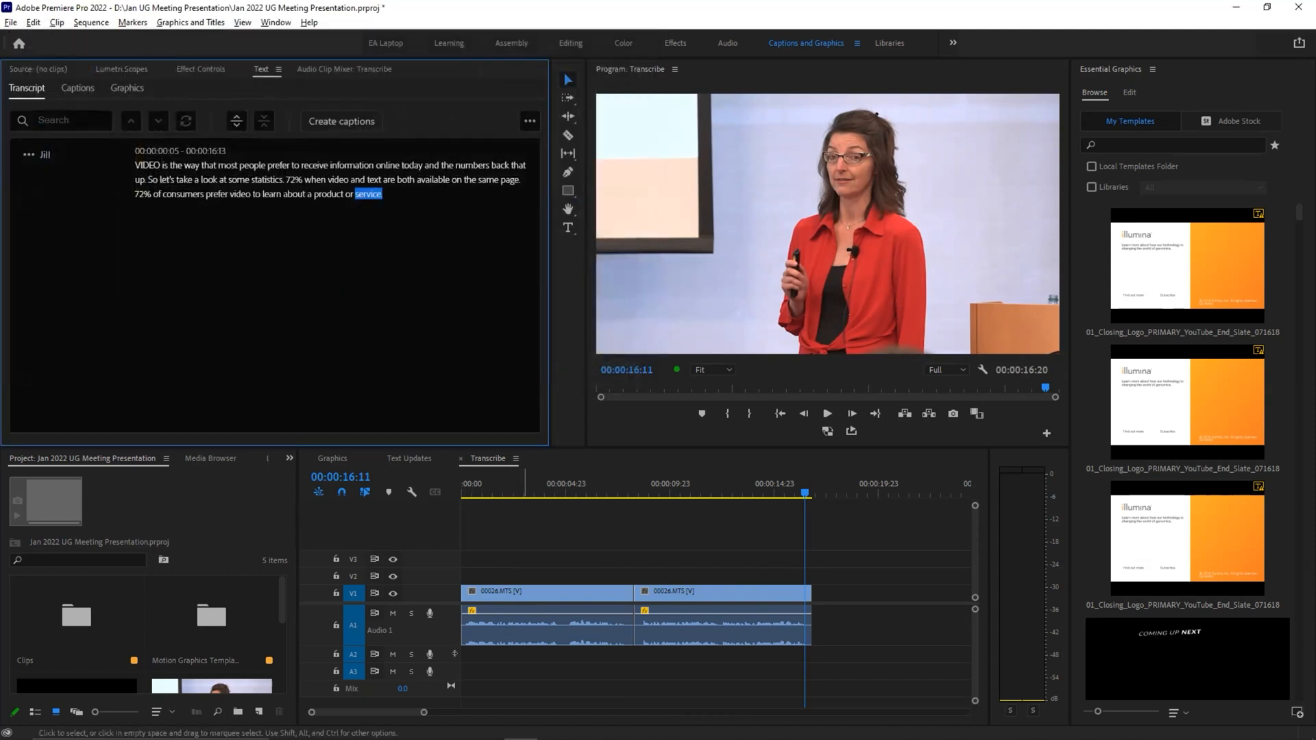
# Step: Open Transcribe.txt from the Desktop folder to review the exported text, and close the file and its folder
pyautogui.click(385, 731)
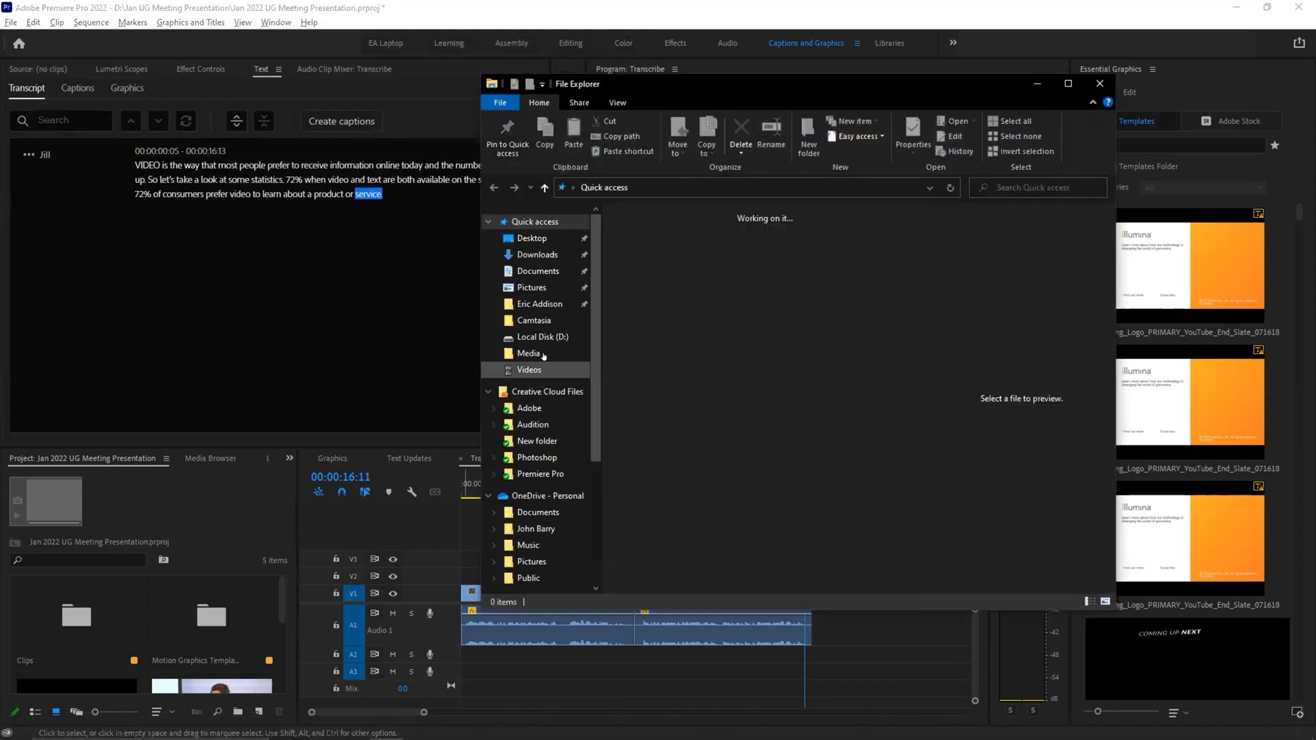
pyautogui.click(532, 238)
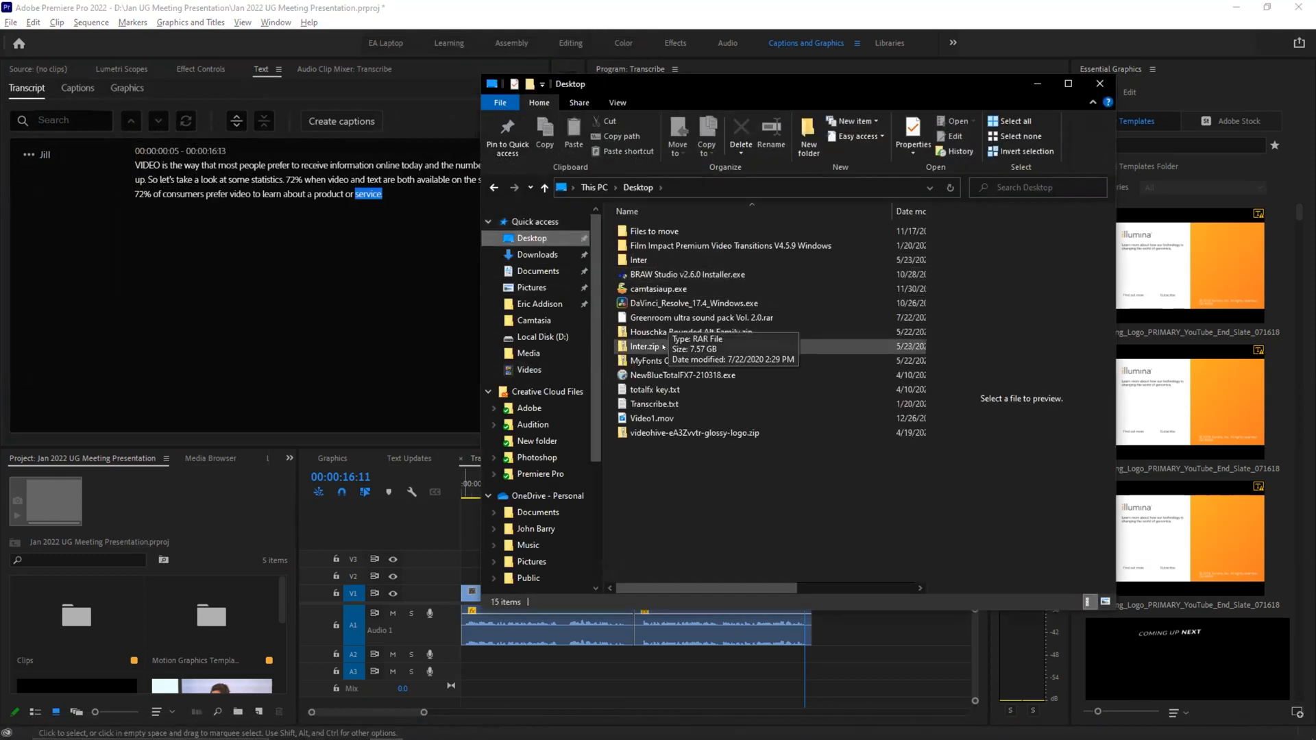
pyautogui.doubleClick(654, 403)
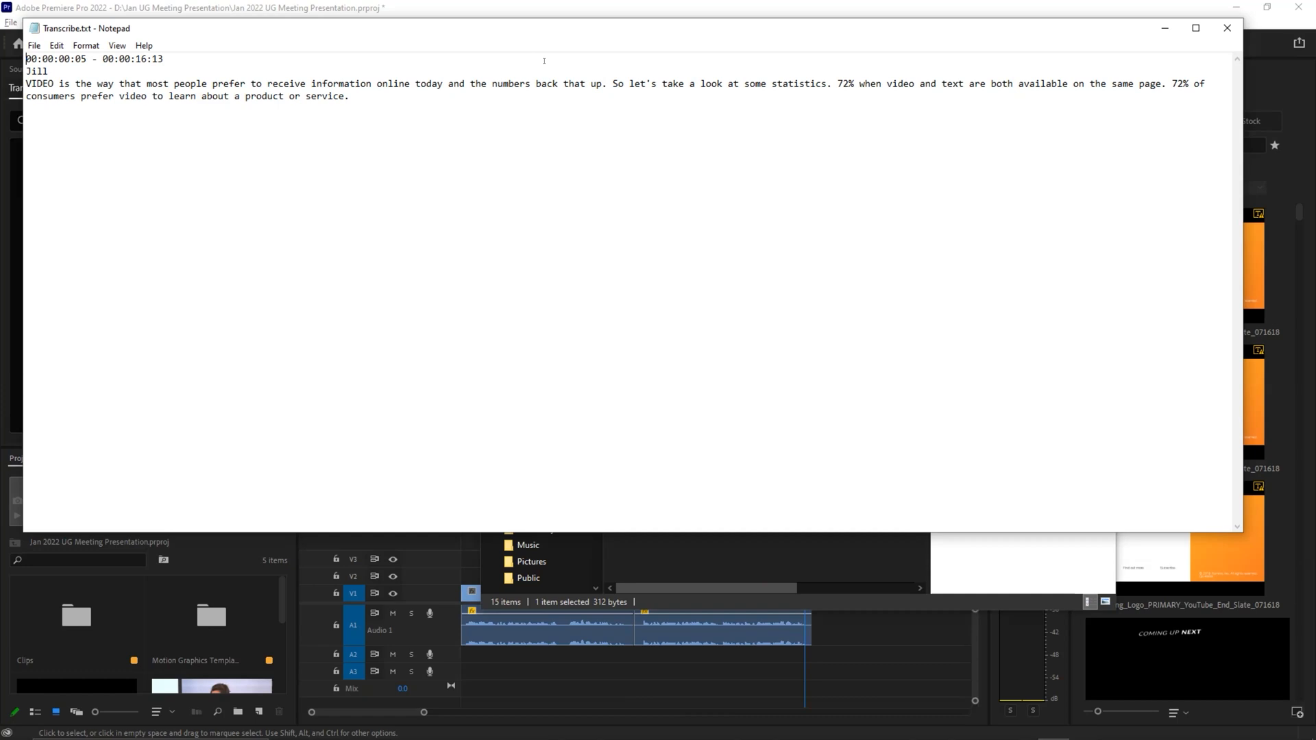
pyautogui.click(1227, 28)
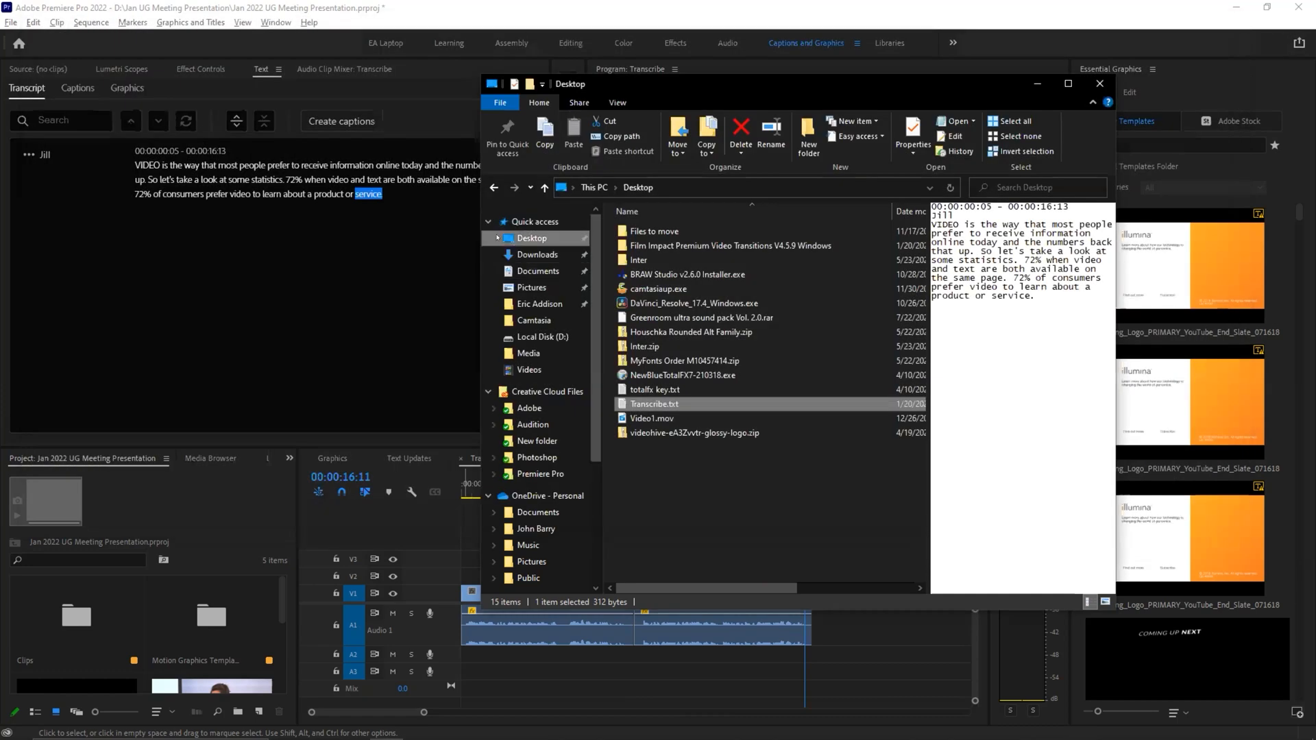
pyautogui.click(1099, 83)
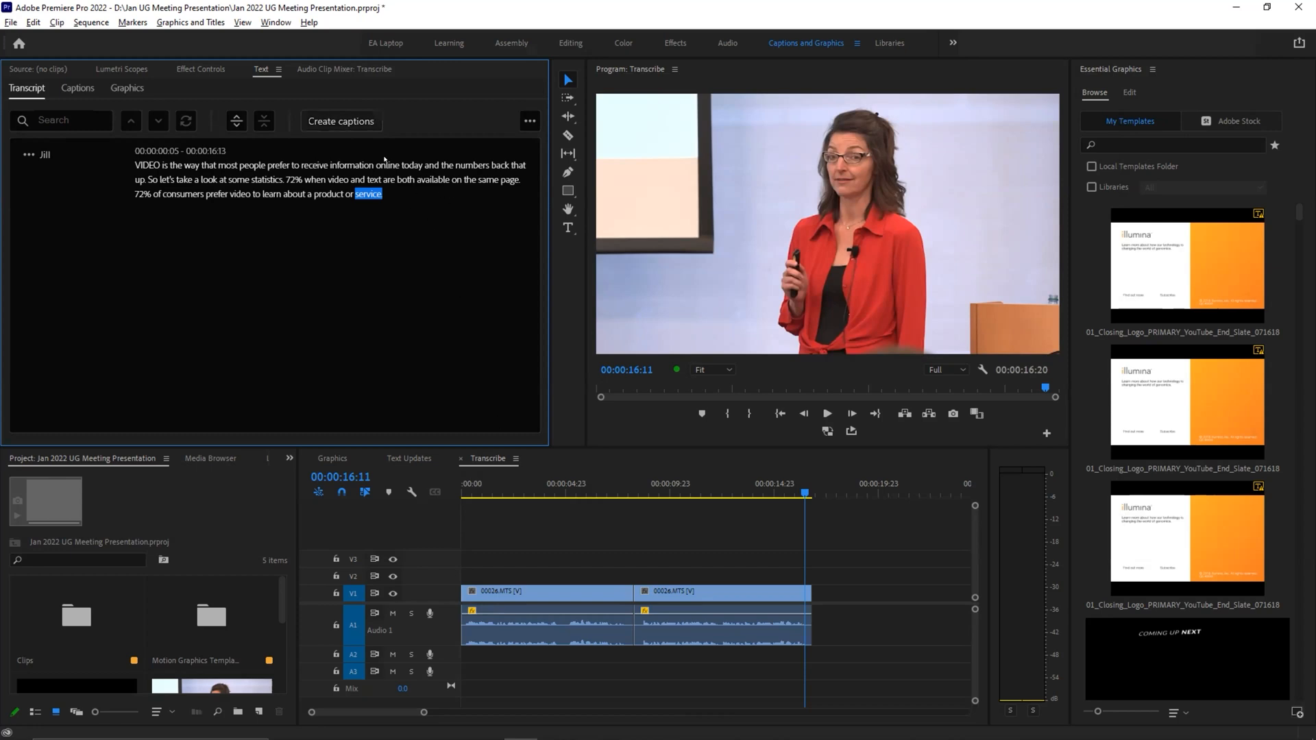
# Step: Create double-line captions from the sequence transcript with the Subtitle default preset, and play the sequence from the start to check them
pyautogui.click(346, 120)
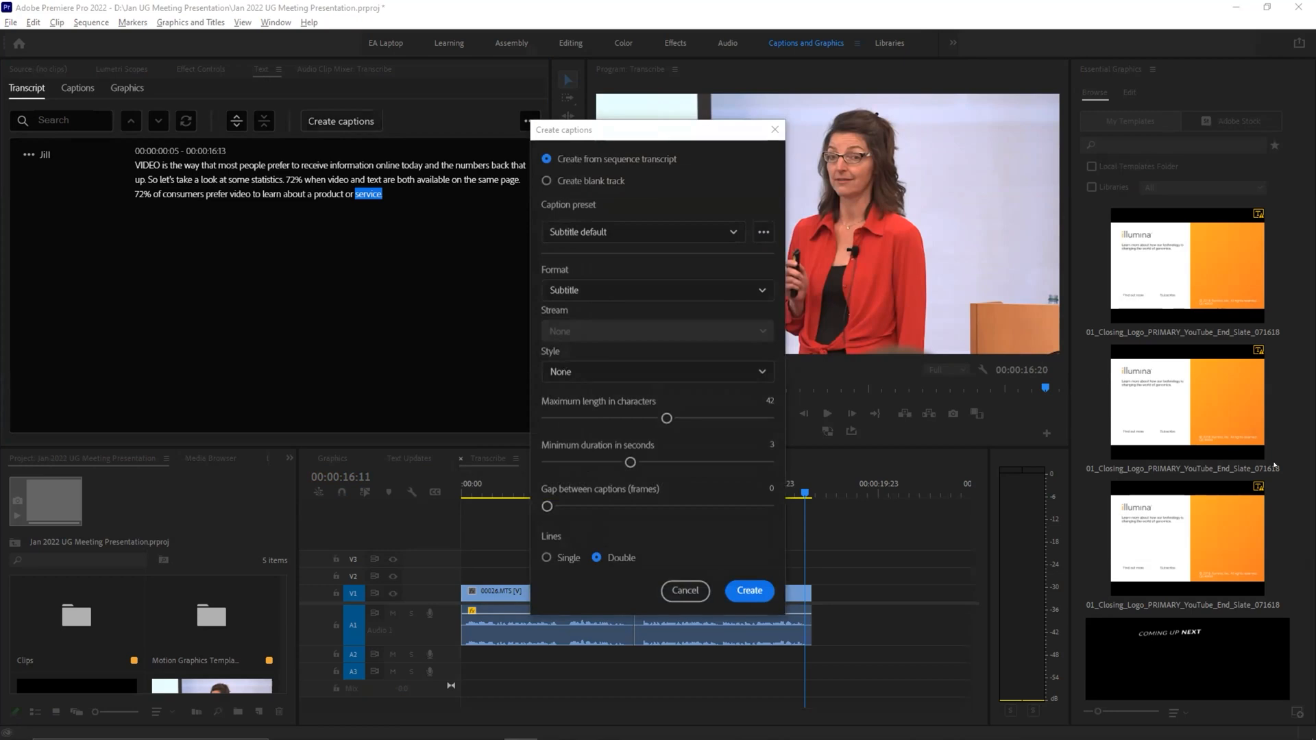
pyautogui.click(740, 590)
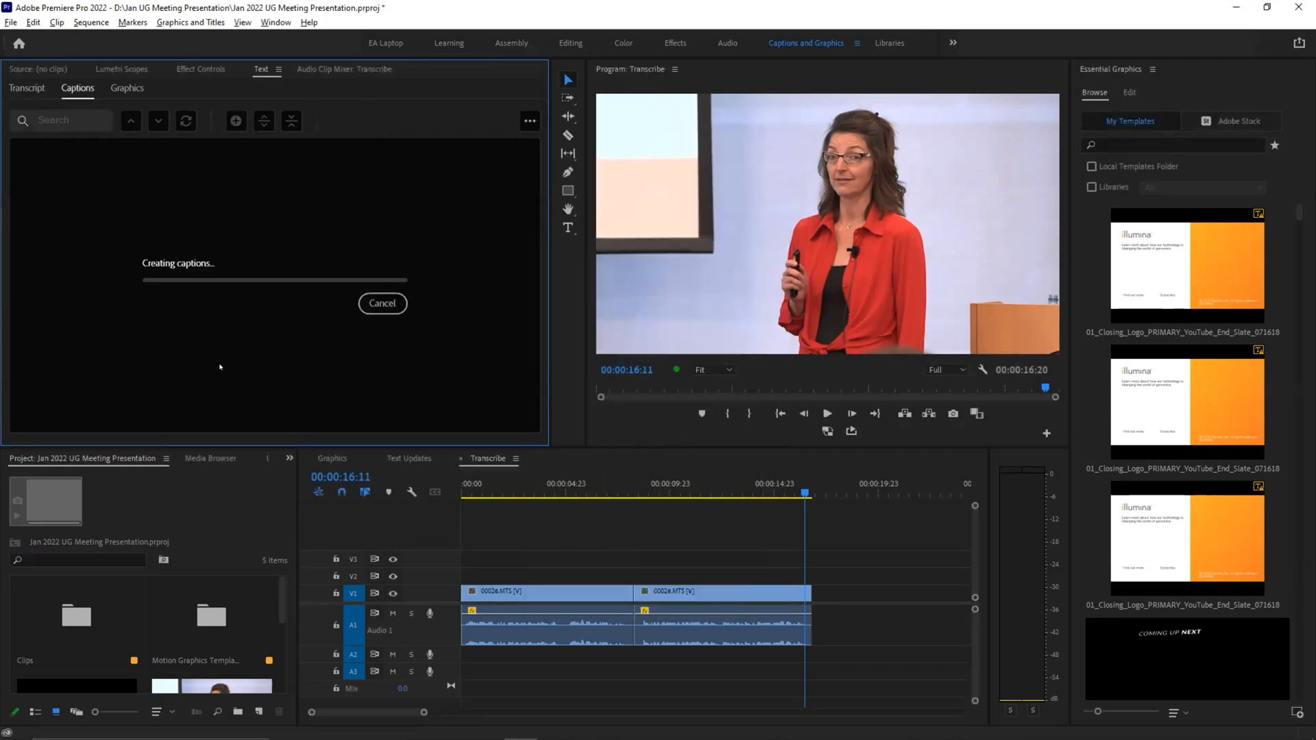
pyautogui.moveTo(488, 493); pyautogui.dragTo(455, 509)
pyautogui.press('space')
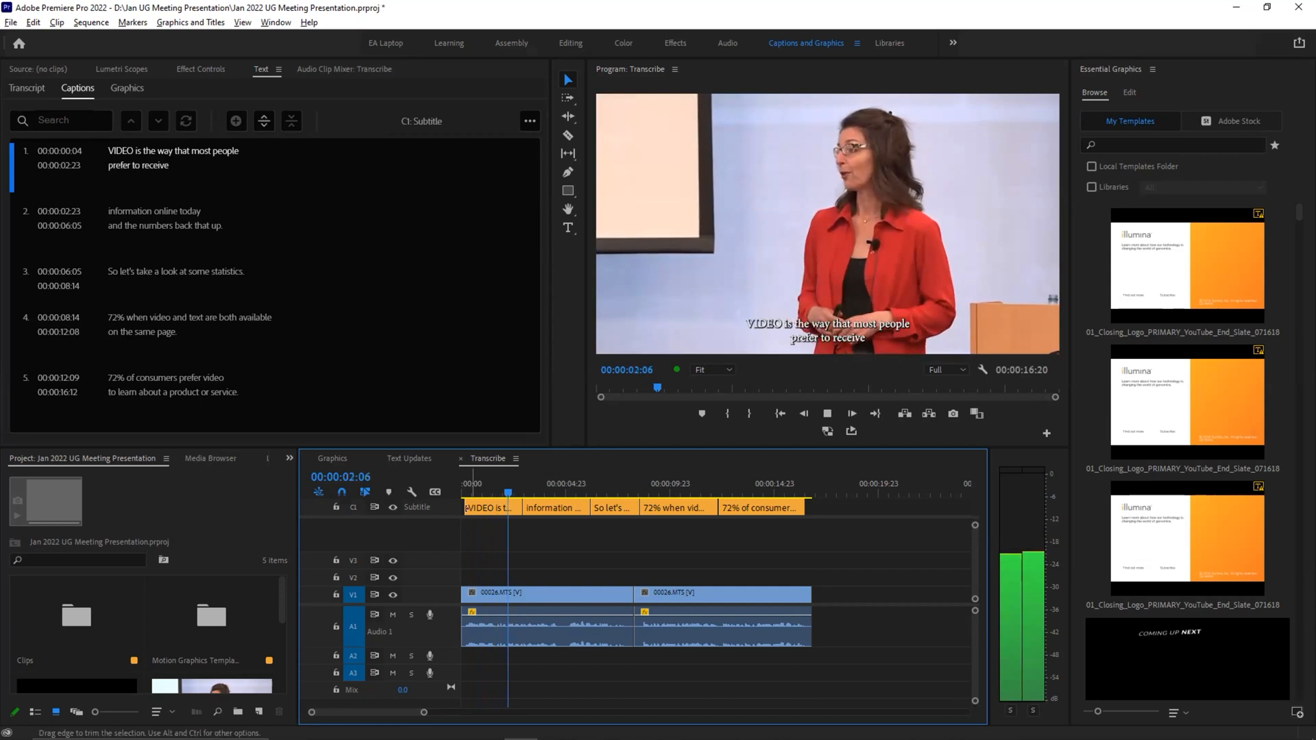
# Step: Stop playback, select all captions on the subtitle track and enable a text background with a size of 30.9
pyautogui.press('space')
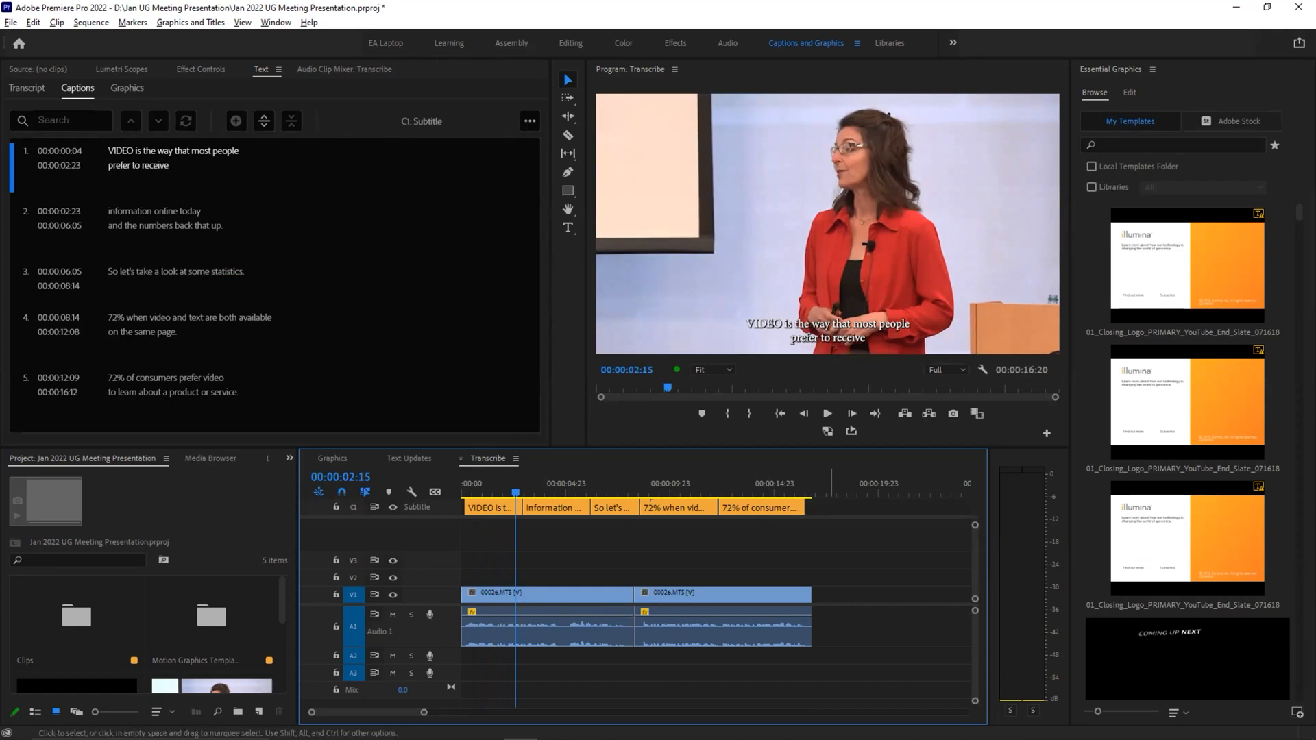
pyautogui.moveTo(831, 511); pyautogui.dragTo(470, 512)
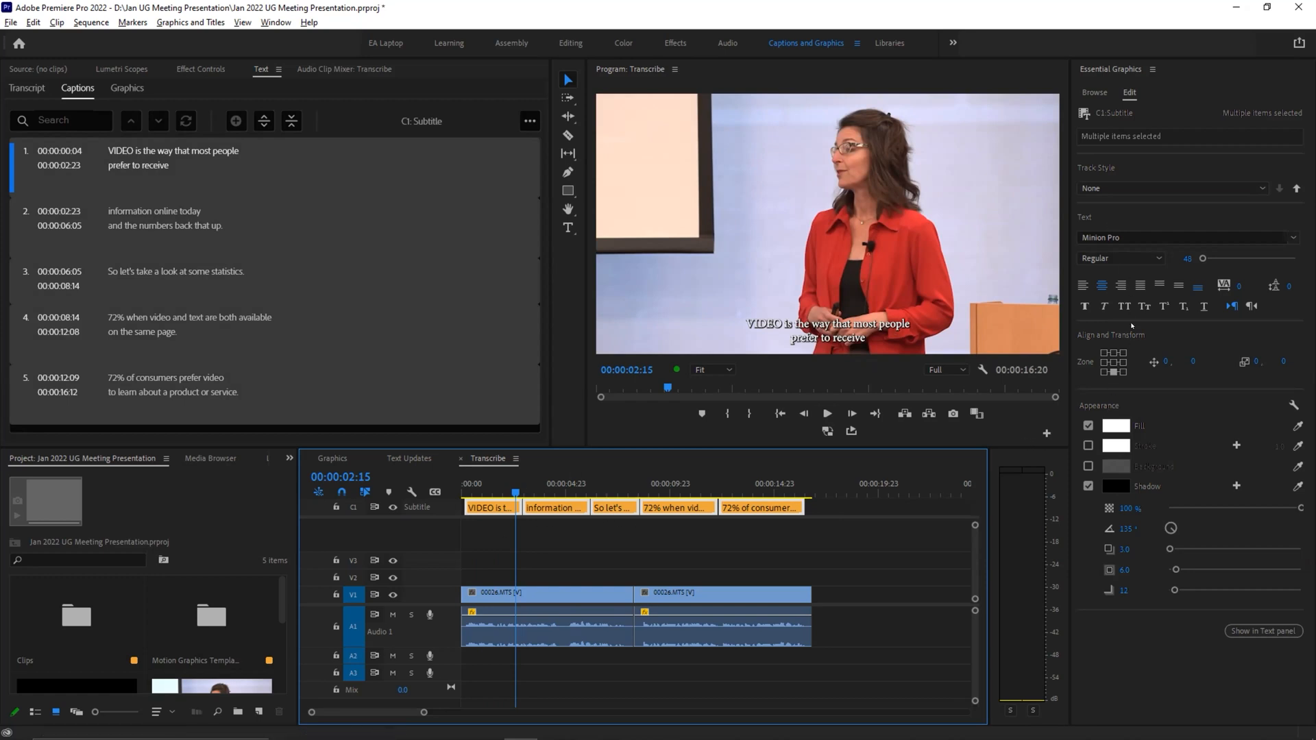
pyautogui.click(1087, 466)
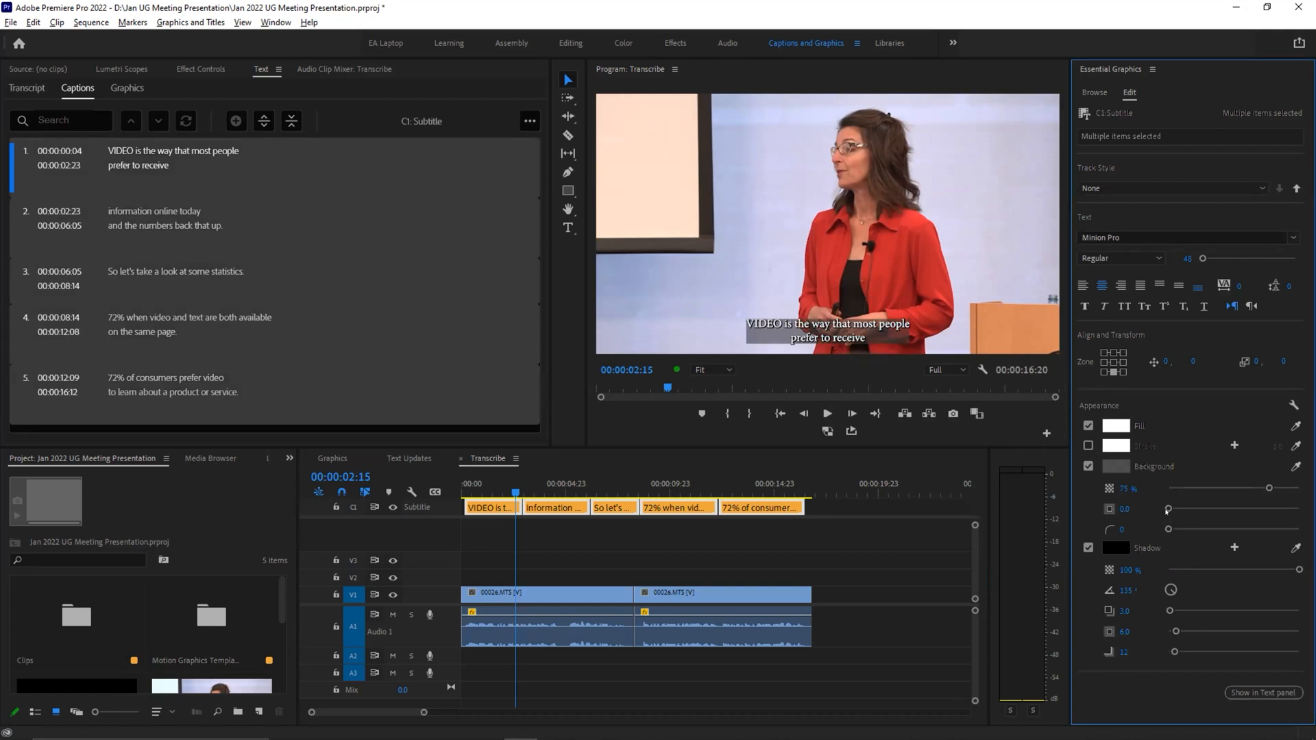
pyautogui.moveTo(1167, 510); pyautogui.dragTo(1209, 510)
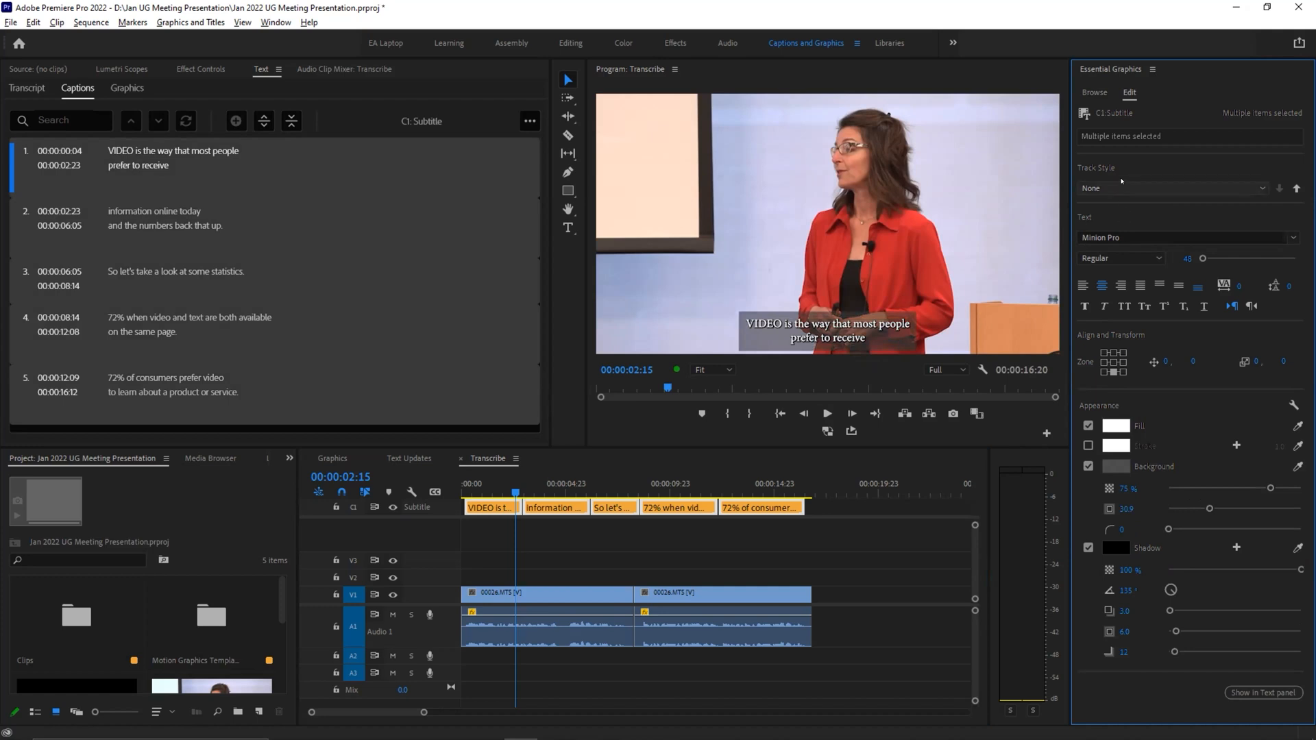
# Step: Change the selected captions' font to Mufferaw and enlarge the text to 67
pyautogui.click(1120, 236)
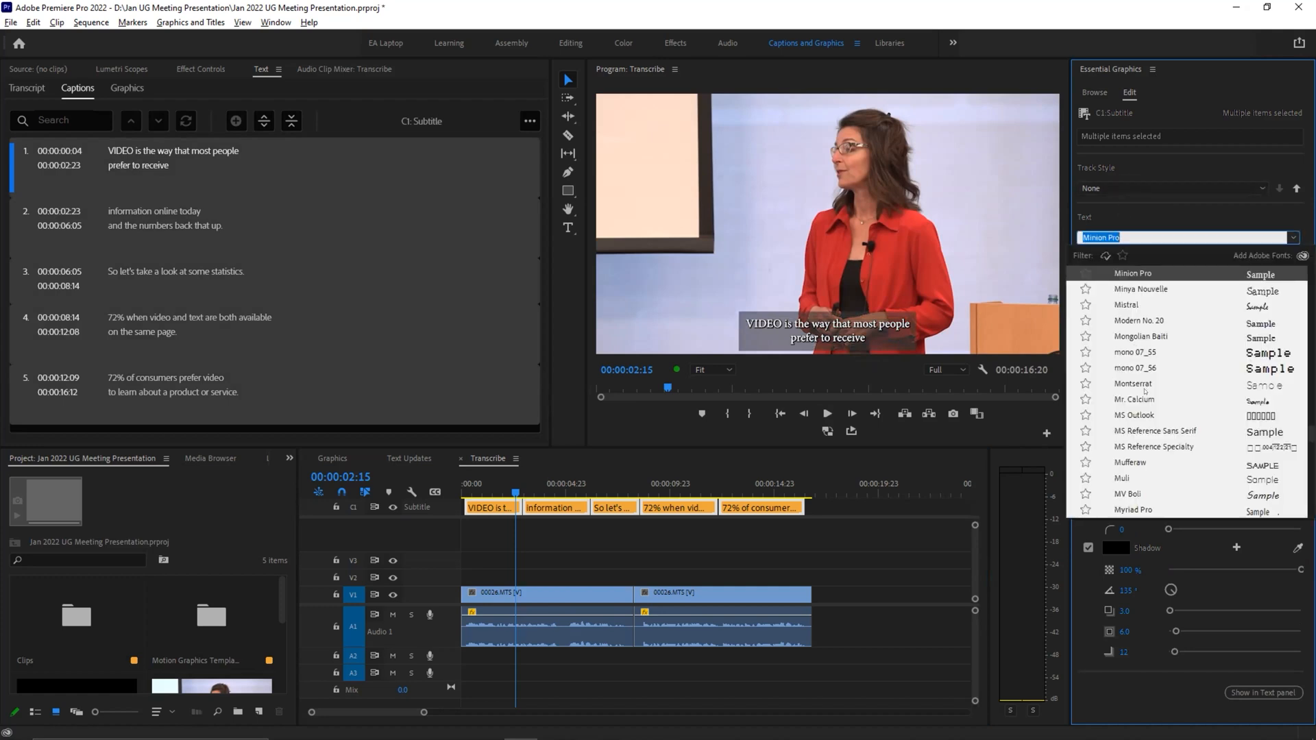
pyautogui.click(1139, 462)
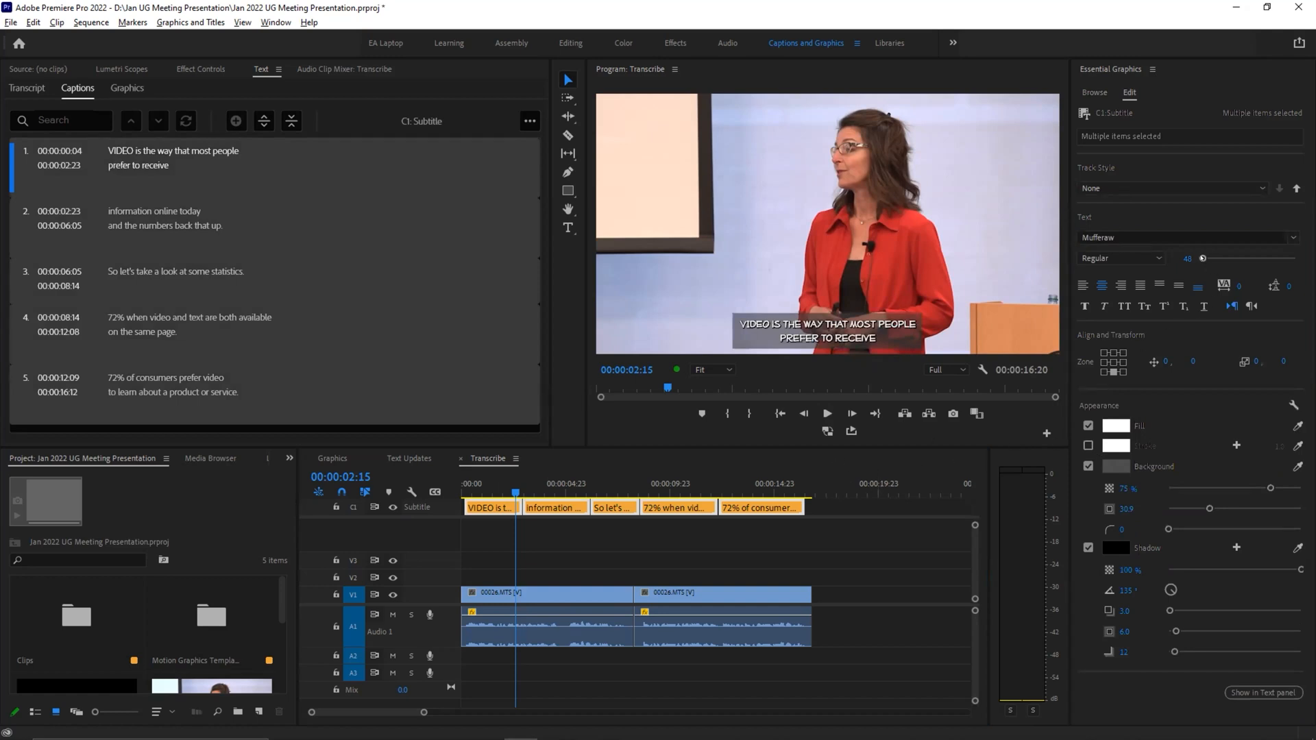
pyautogui.moveTo(1187, 259); pyautogui.dragTo(1201, 259)
# Step: Try the top-center zone for the caption block and return it to the bottom-center zone
pyautogui.click(1113, 353)
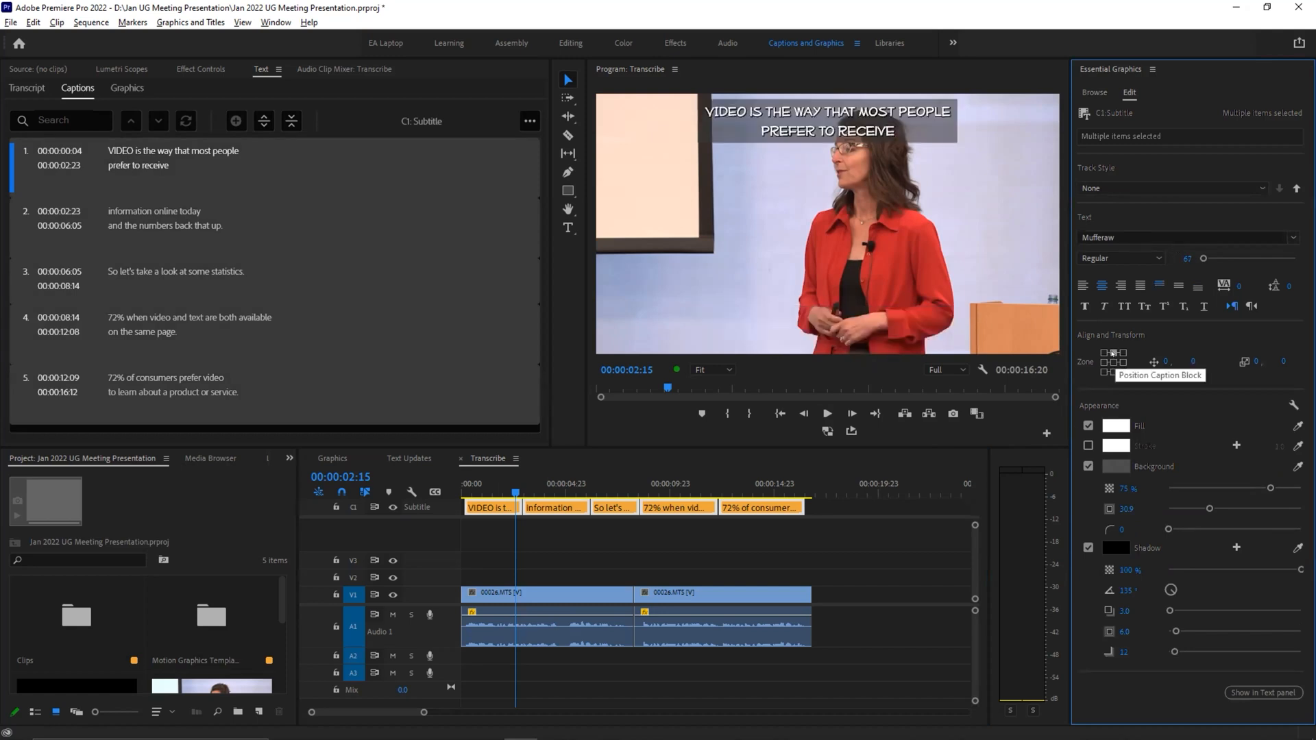
pyautogui.click(1112, 372)
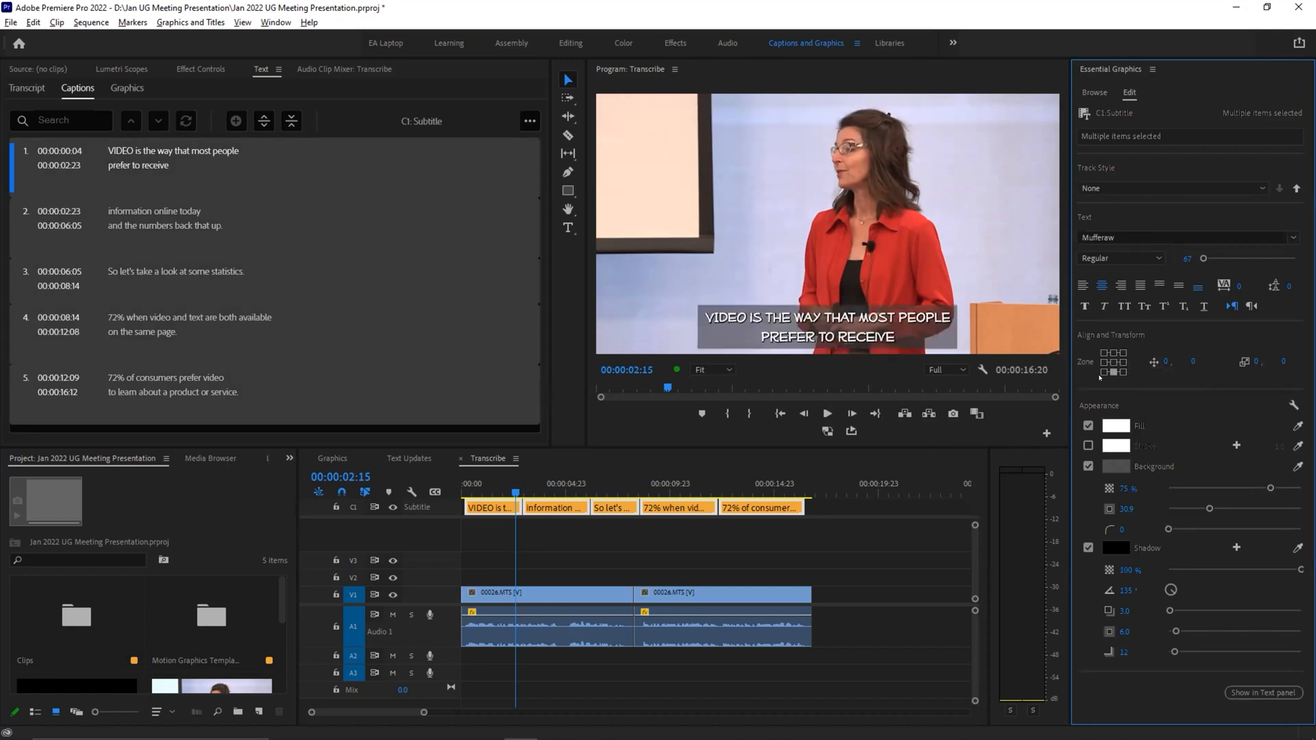
pyautogui.click(1112, 353)
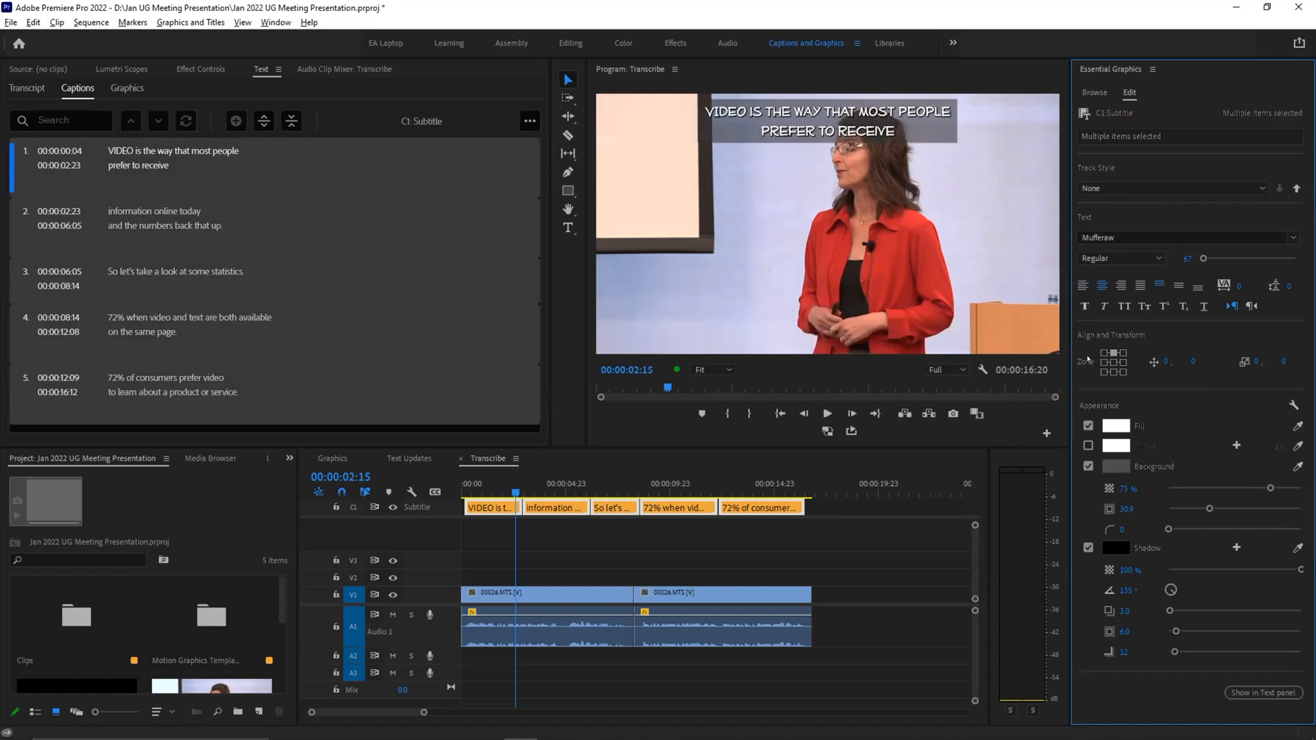
pyautogui.click(1113, 372)
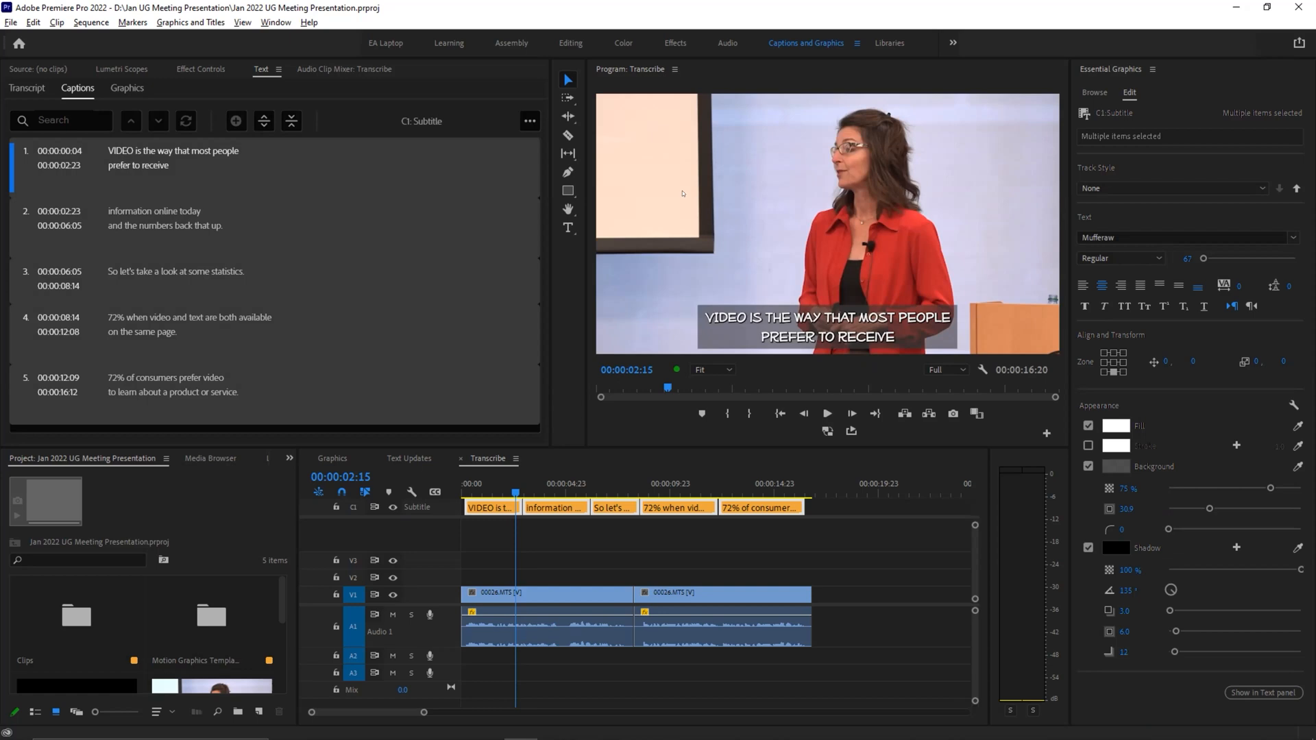
# Step: Look at the transcript and caption views, and jump through the second, third and fourth captions
pyautogui.click(27, 88)
pyautogui.click(76, 88)
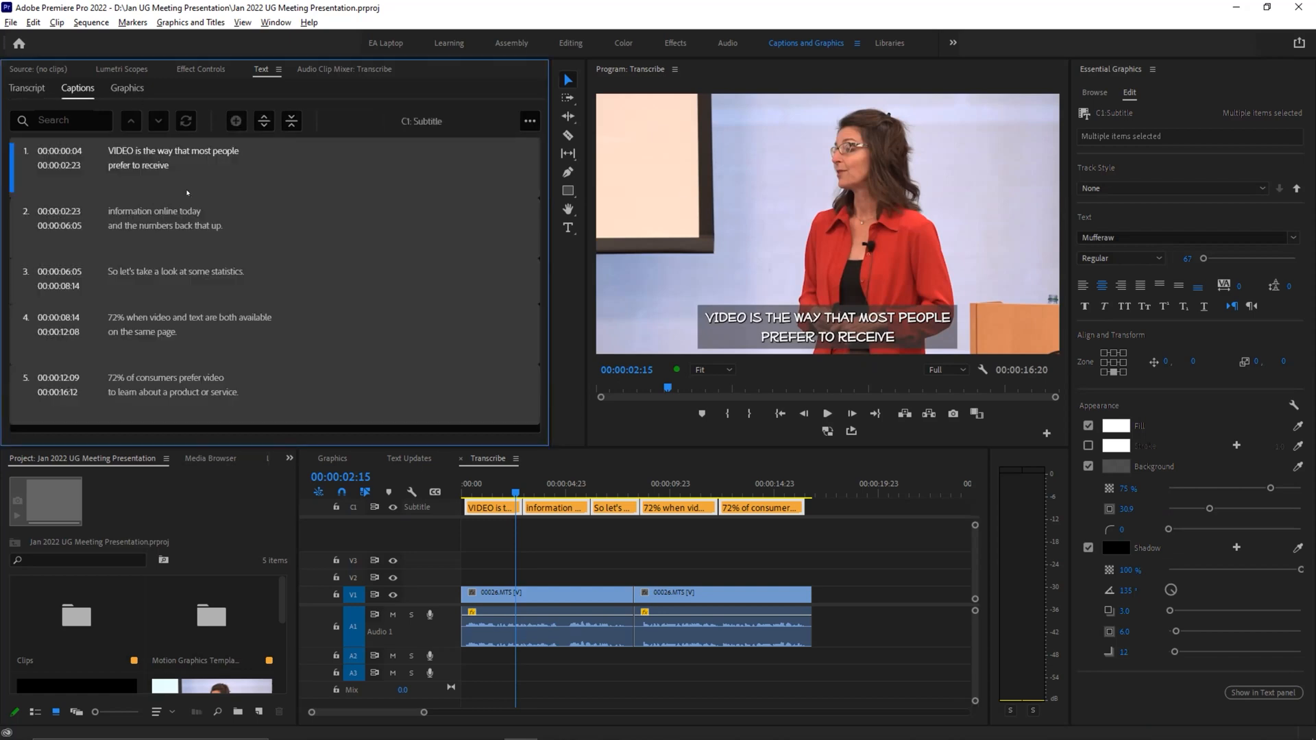
pyautogui.click(67, 222)
pyautogui.click(59, 281)
pyautogui.click(61, 327)
# Step: Open the Text Updates sequence with its graphics text list shown, and play it from the start
pyautogui.click(126, 88)
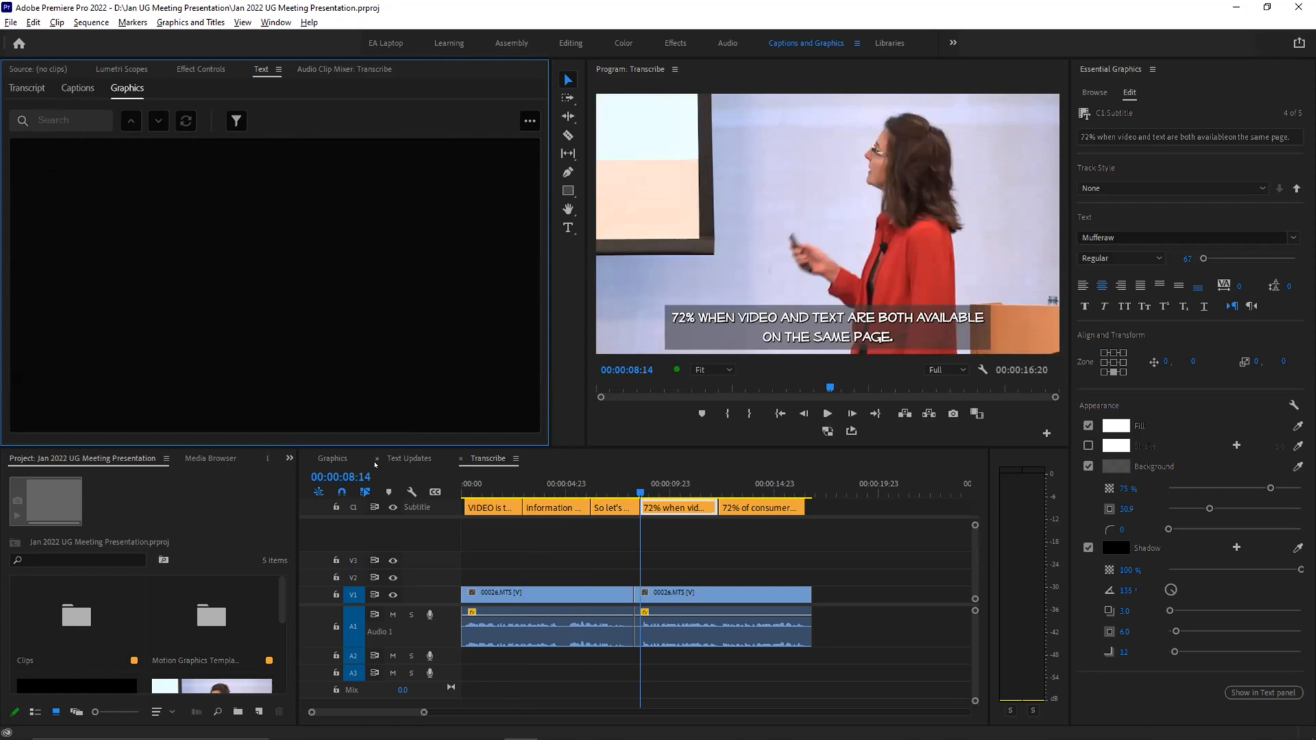
pyautogui.click(409, 459)
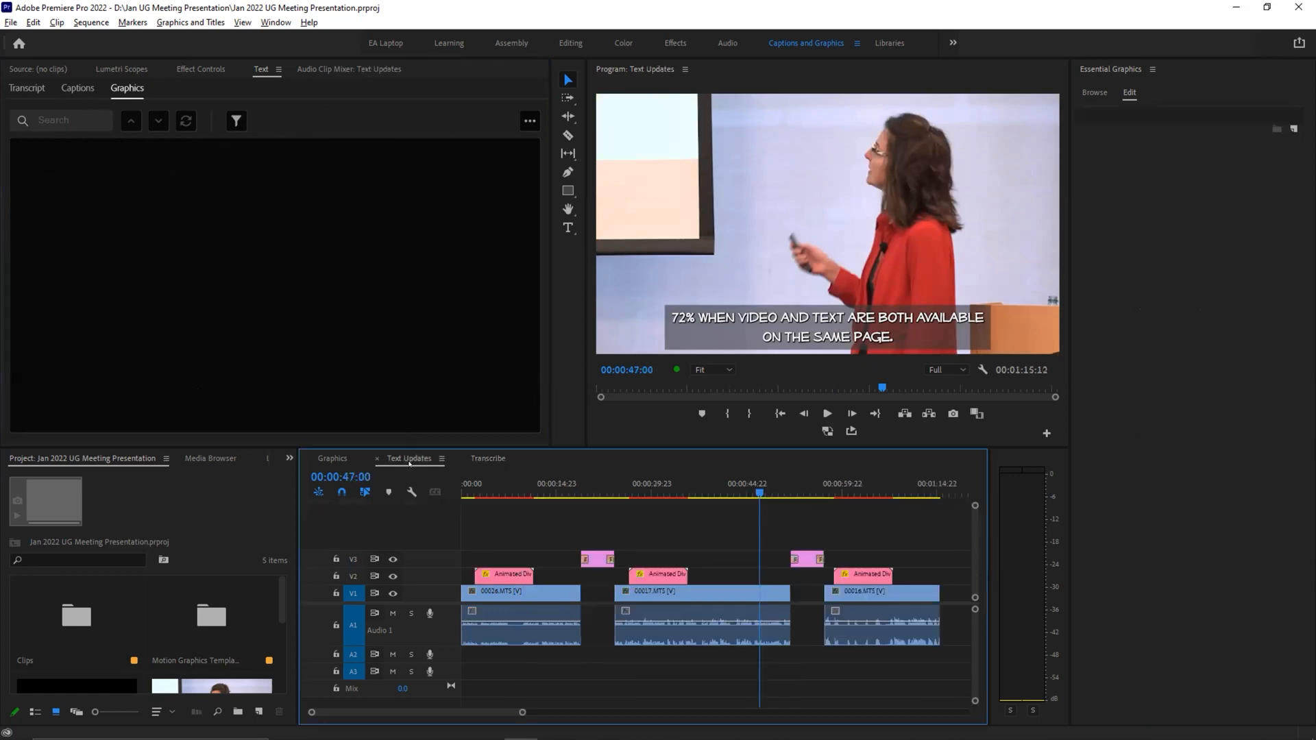
pyautogui.moveTo(520, 486); pyautogui.dragTo(464, 487)
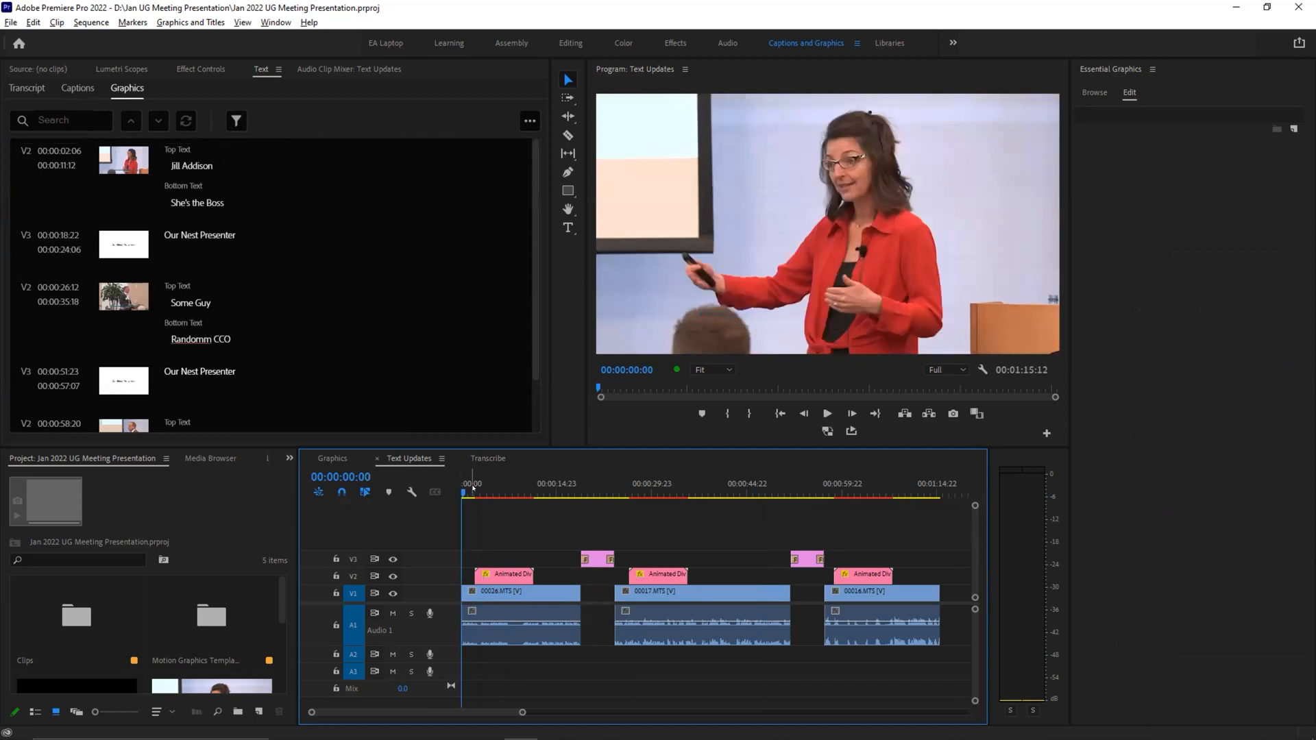
pyautogui.press('space')
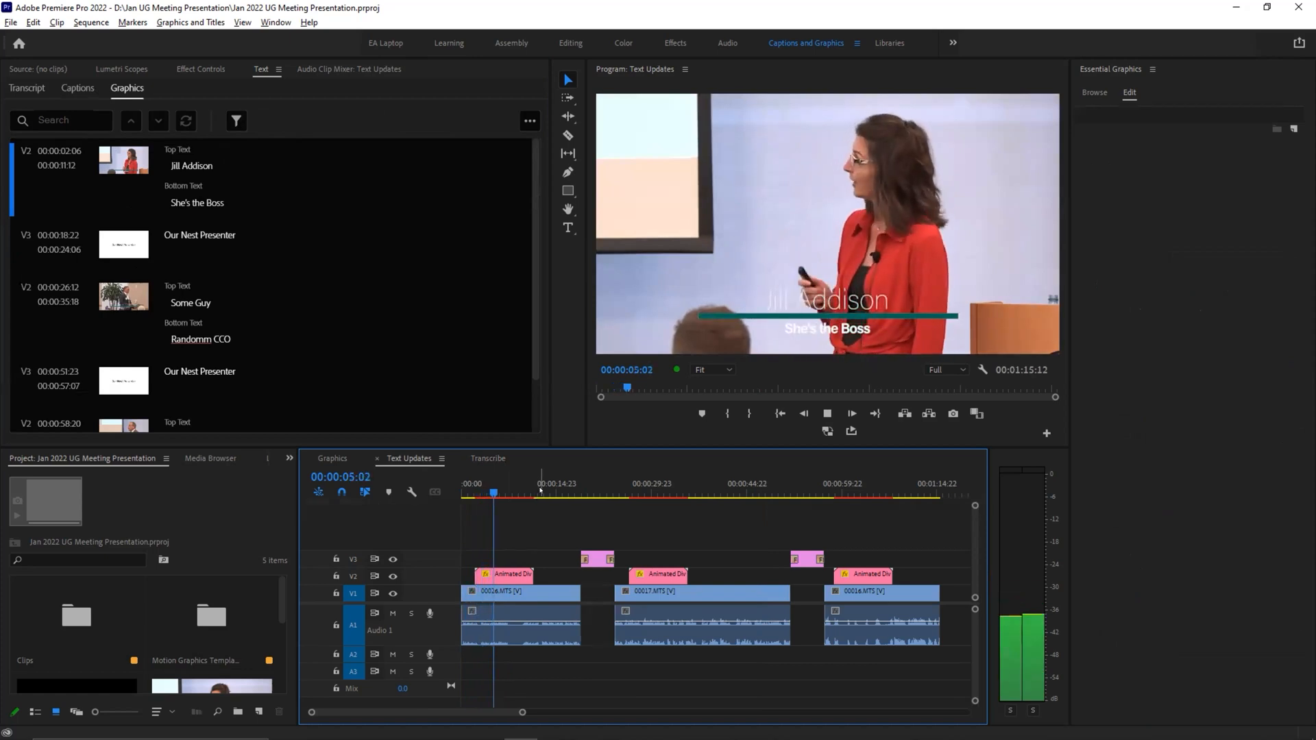
# Step: Review the sequence's two title cards and the second and third speakers' lower thirds against the graphics text list
pyautogui.moveTo(573, 486); pyautogui.dragTo(582, 488)
pyautogui.press('space')
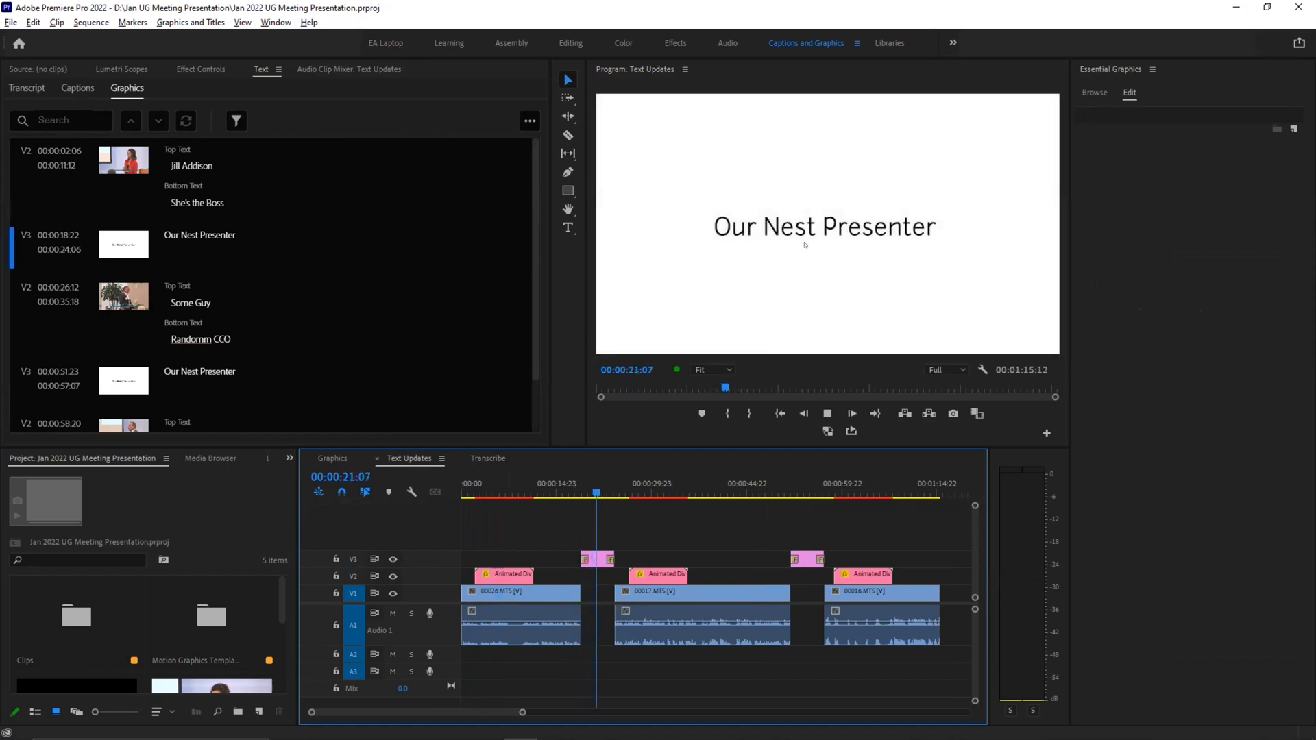
pyautogui.click(629, 488)
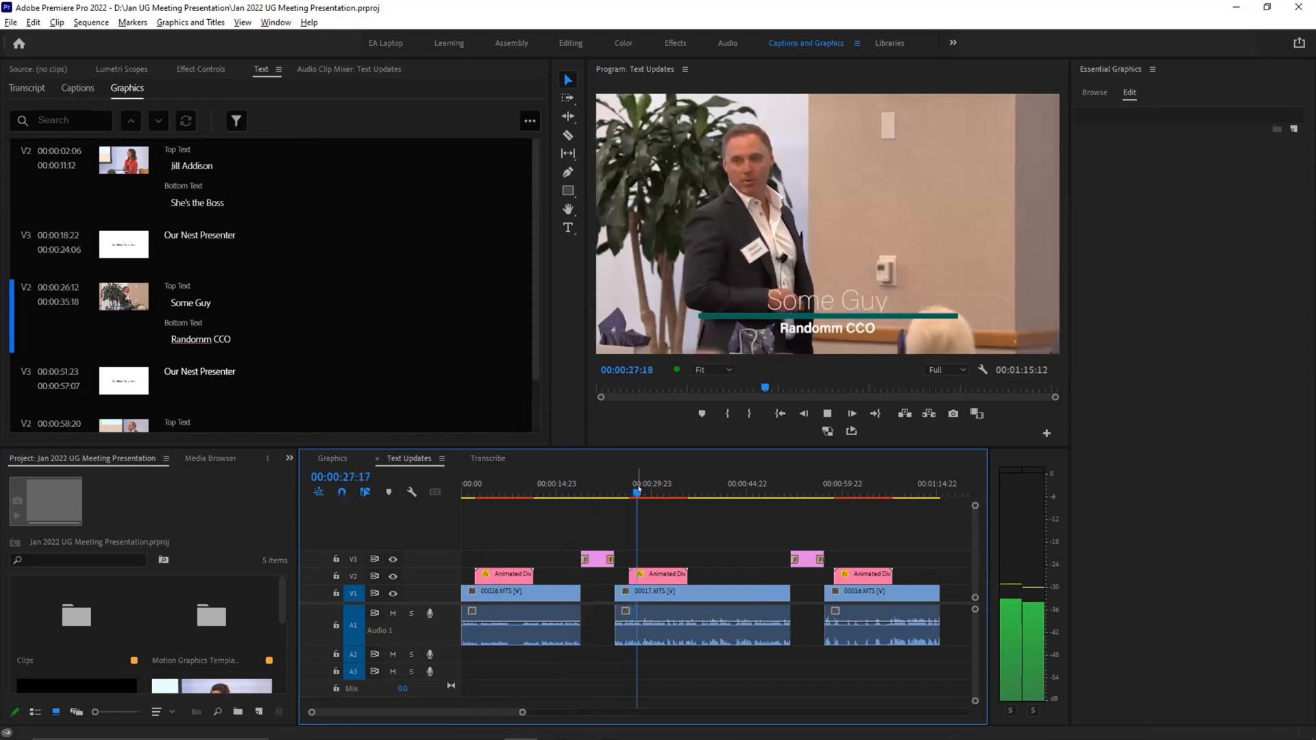
pyautogui.press('space')
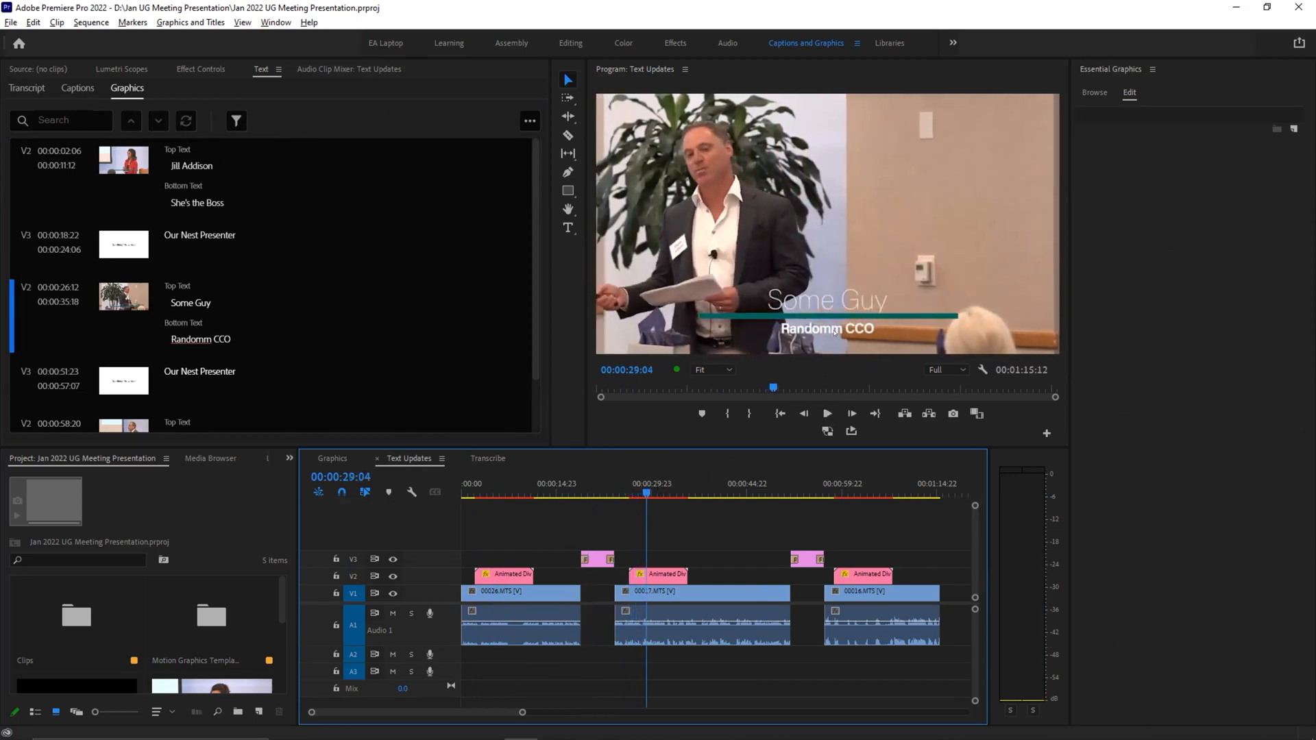
pyautogui.click(801, 479)
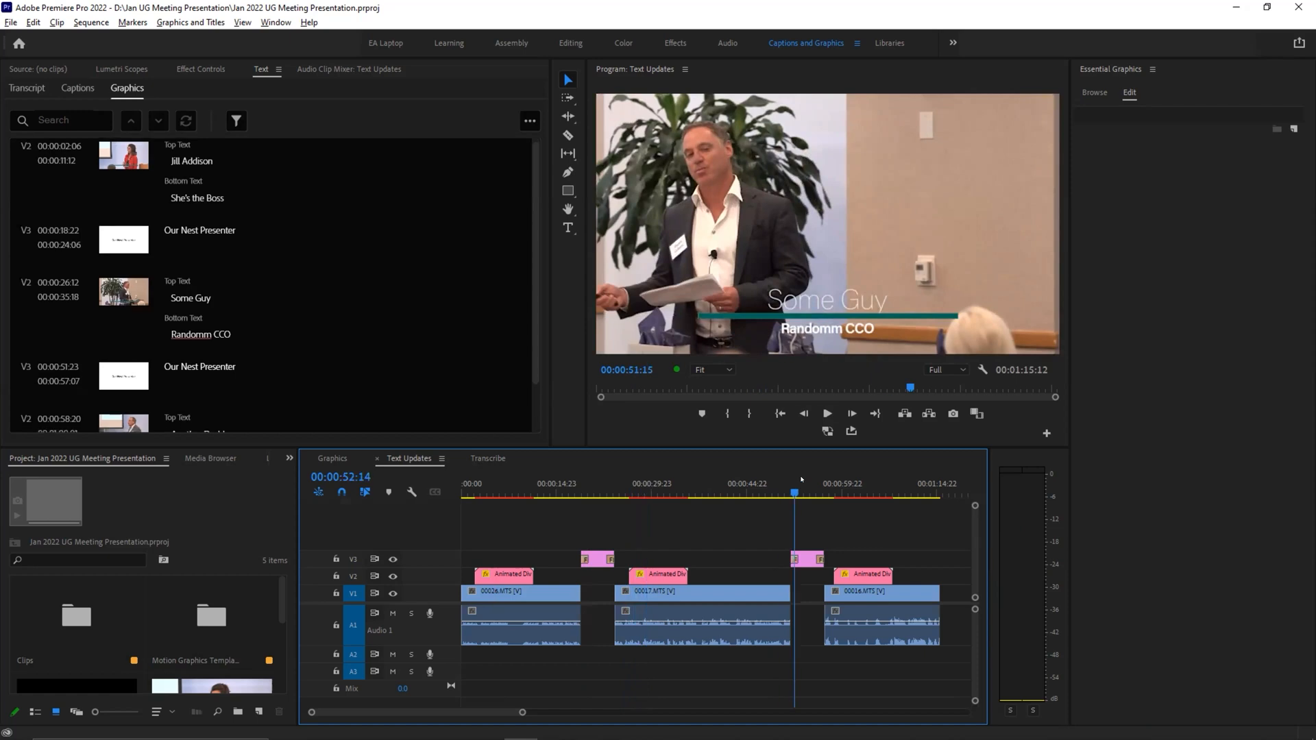
pyautogui.click(837, 478)
# Step: Return to the sequence start, compare the two "Our Nest Presenter" title cards, and look through the graphics text list
pyautogui.moveTo(837, 479); pyautogui.dragTo(466, 497)
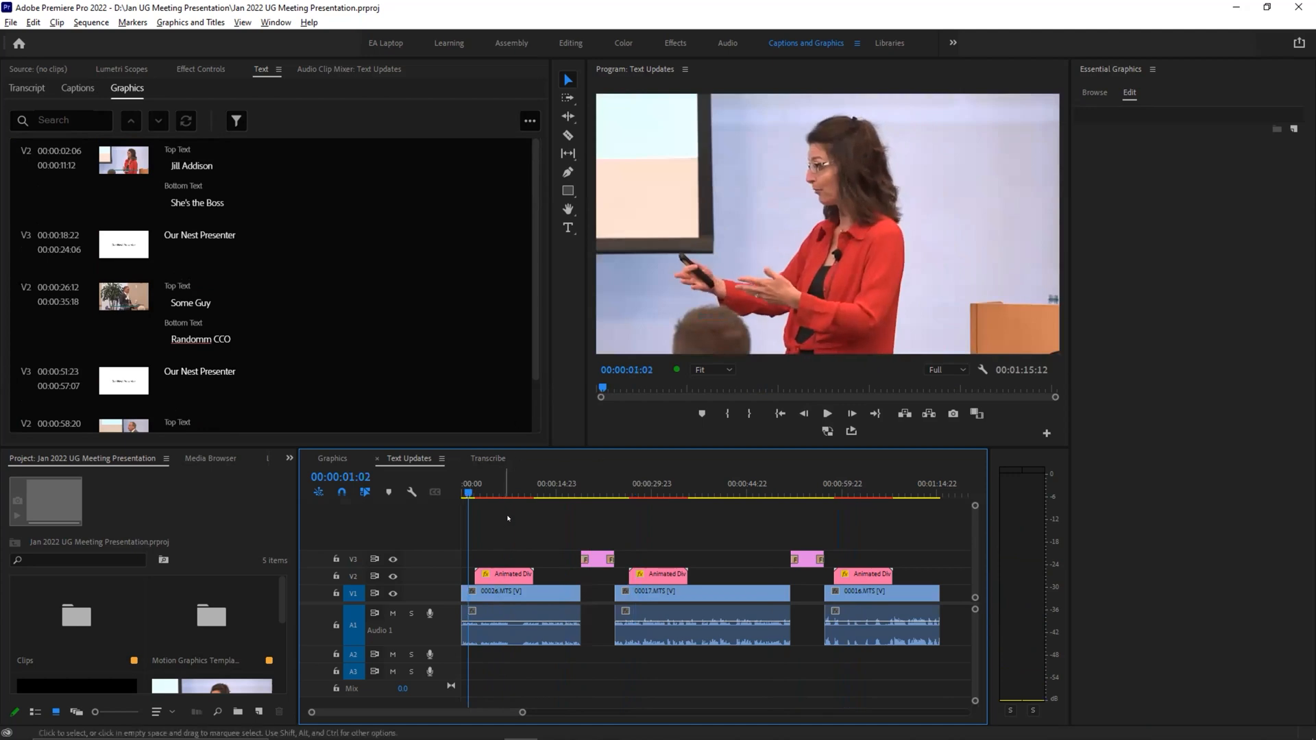
pyautogui.click(595, 488)
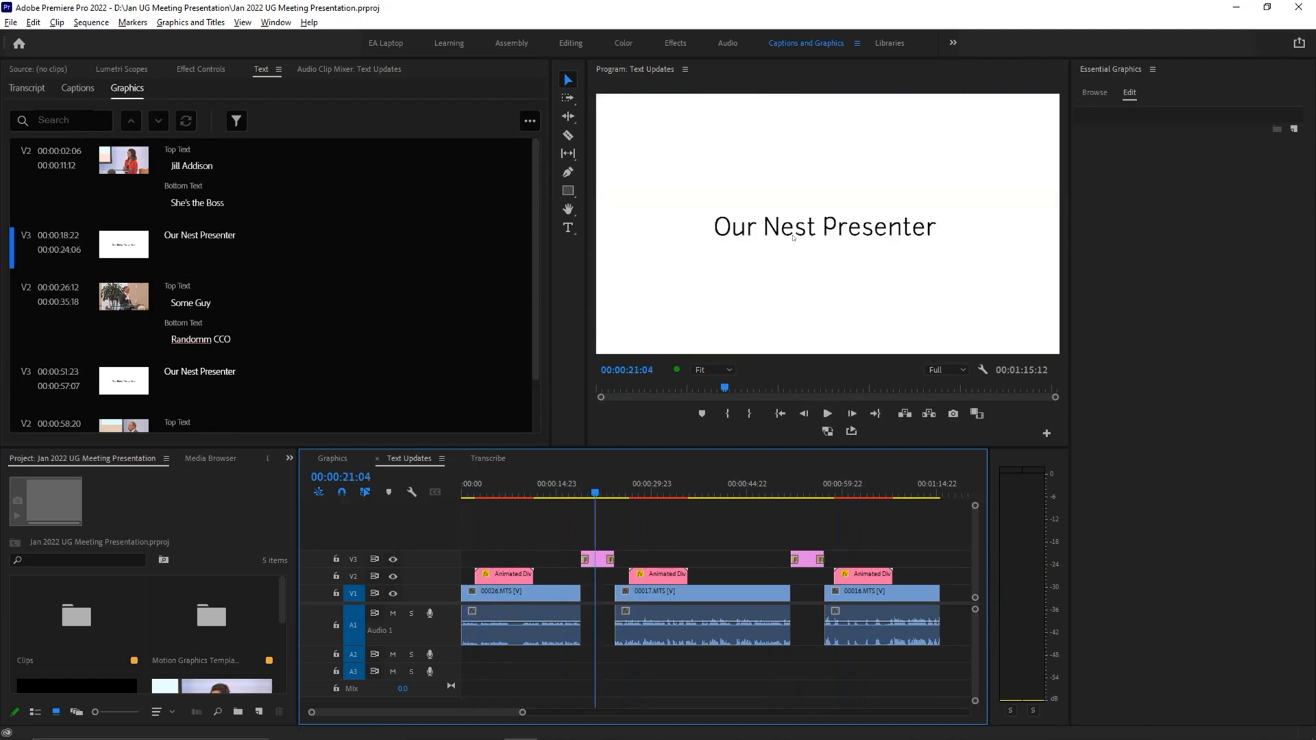
pyautogui.click(807, 480)
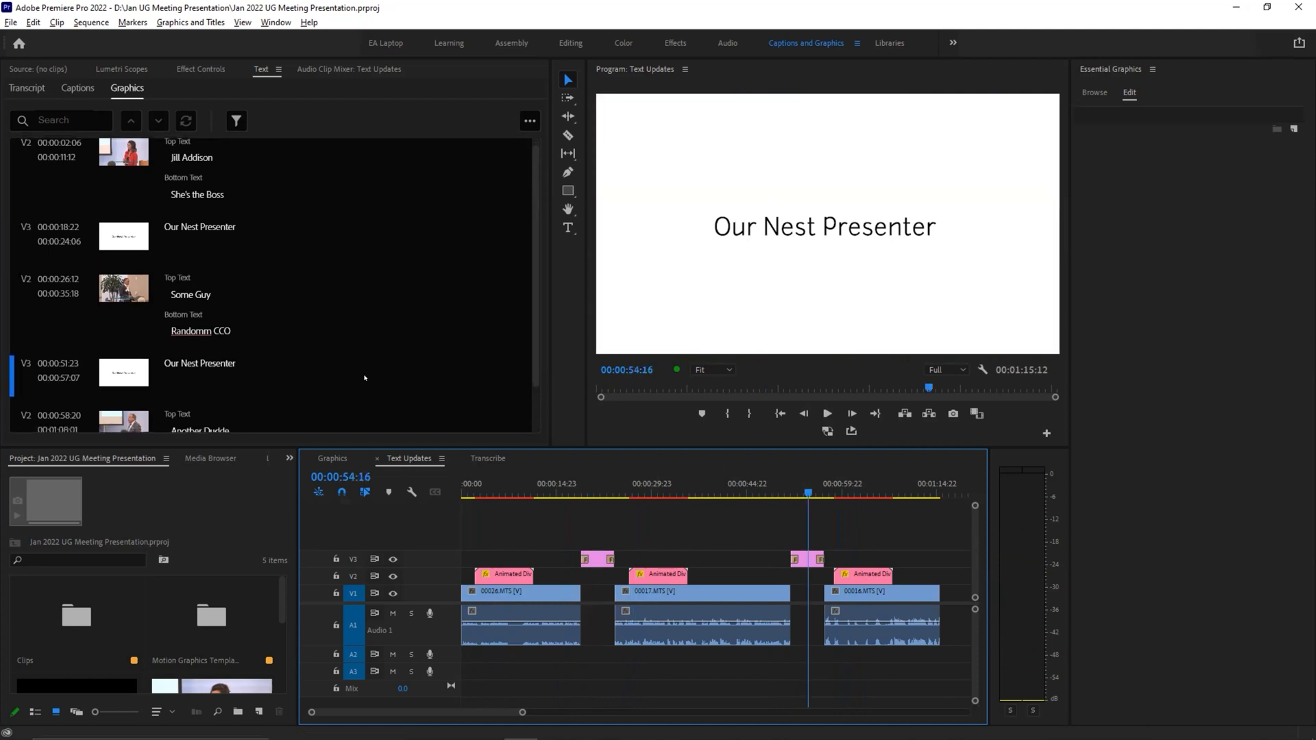
pyautogui.press('Home')
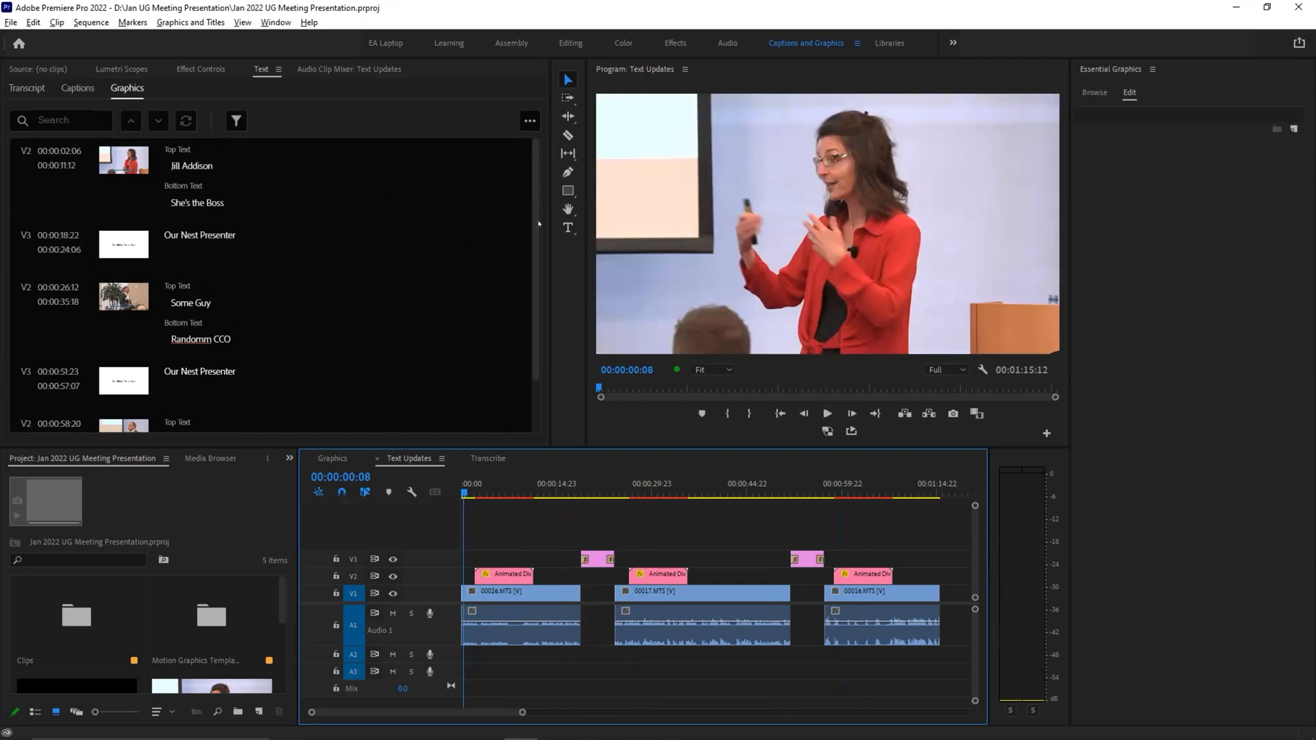
pyautogui.scroll(-3, 291, 225)
pyautogui.scroll(3, 291, 224)
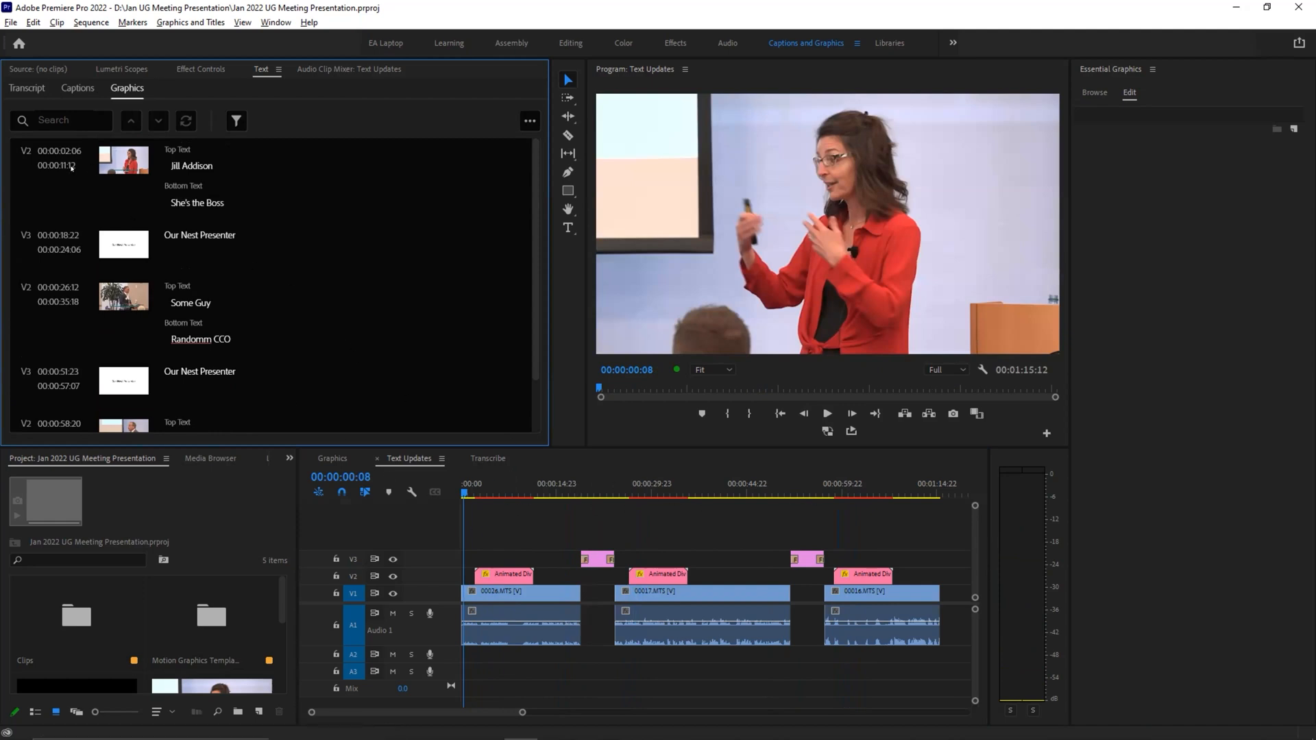
# Step: Jump to each of the five graphics in turn from the graphics text list to view its text
pyautogui.click(113, 157)
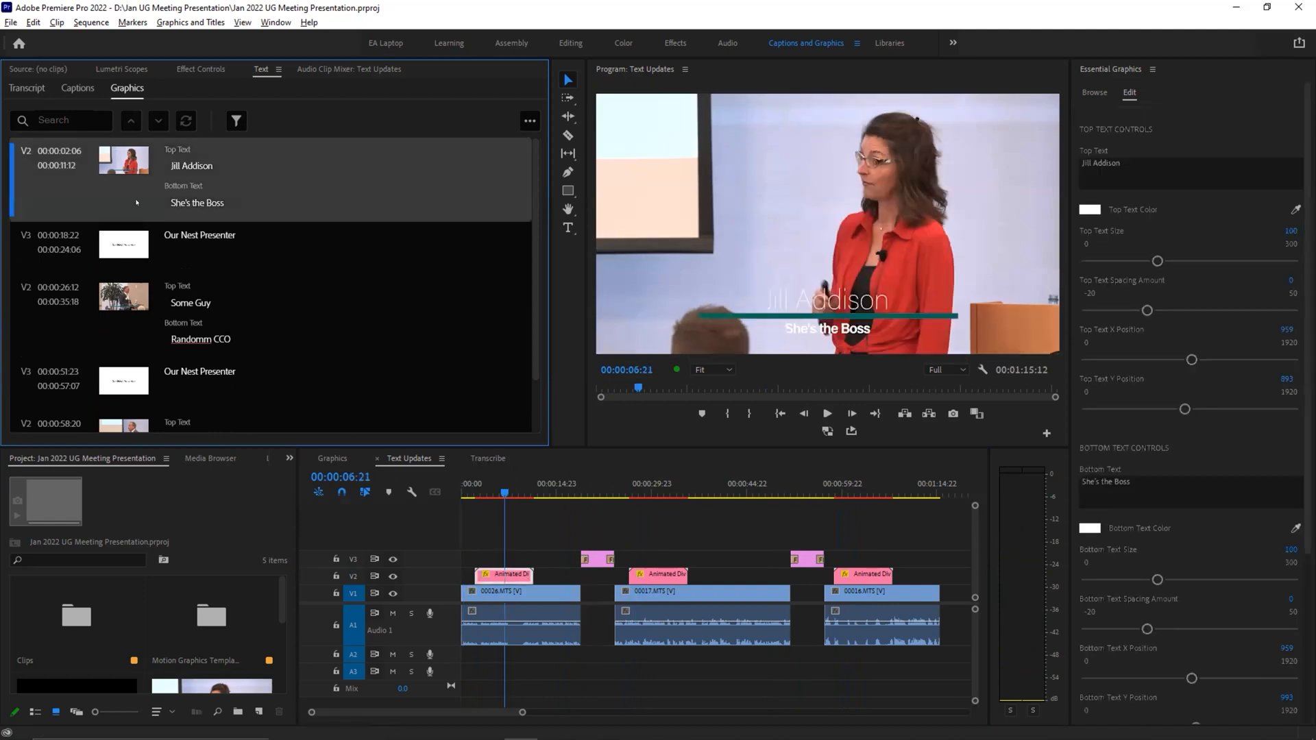
pyautogui.click(126, 241)
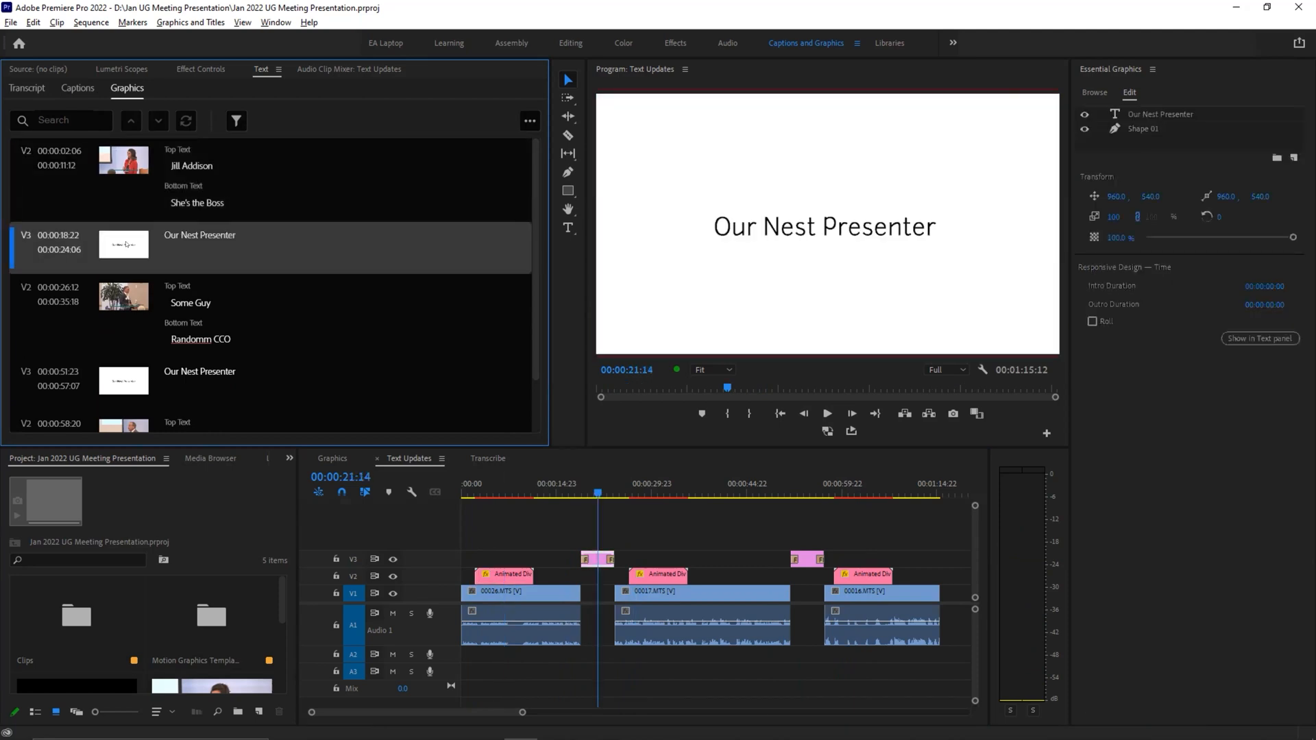
pyautogui.click(134, 299)
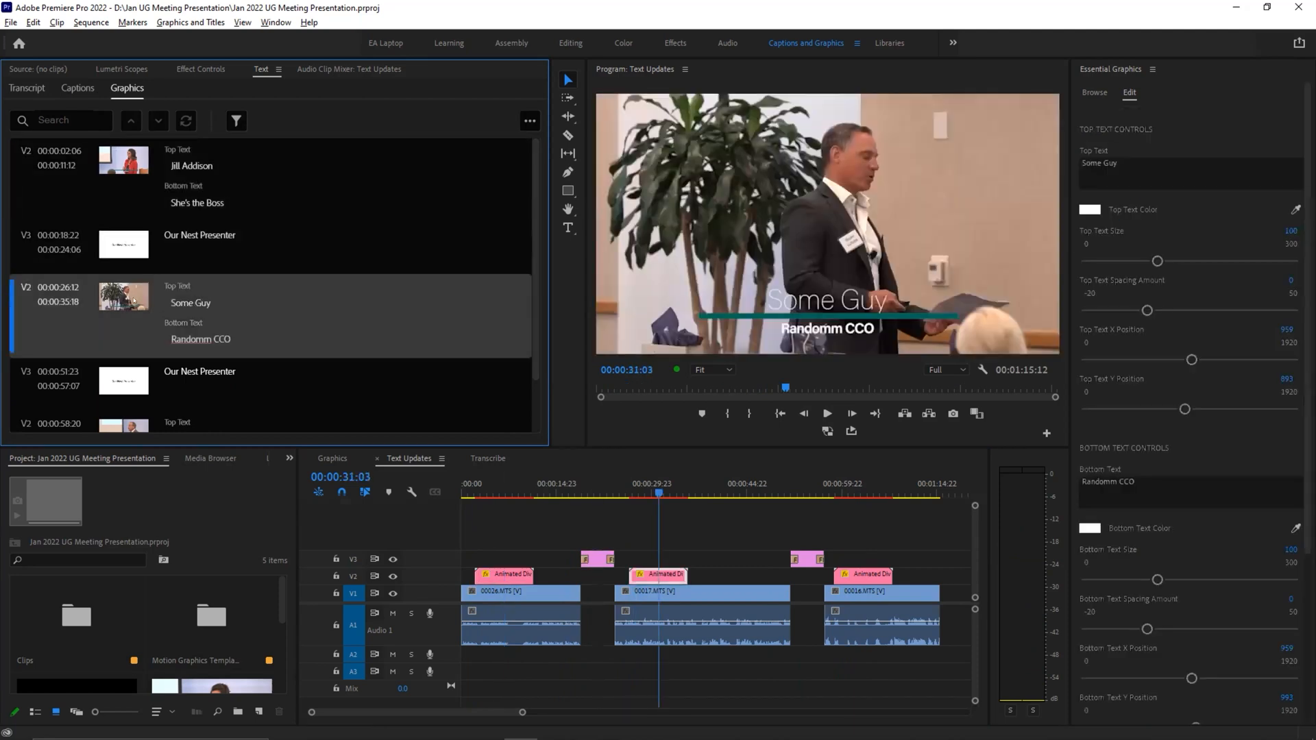
pyautogui.click(133, 387)
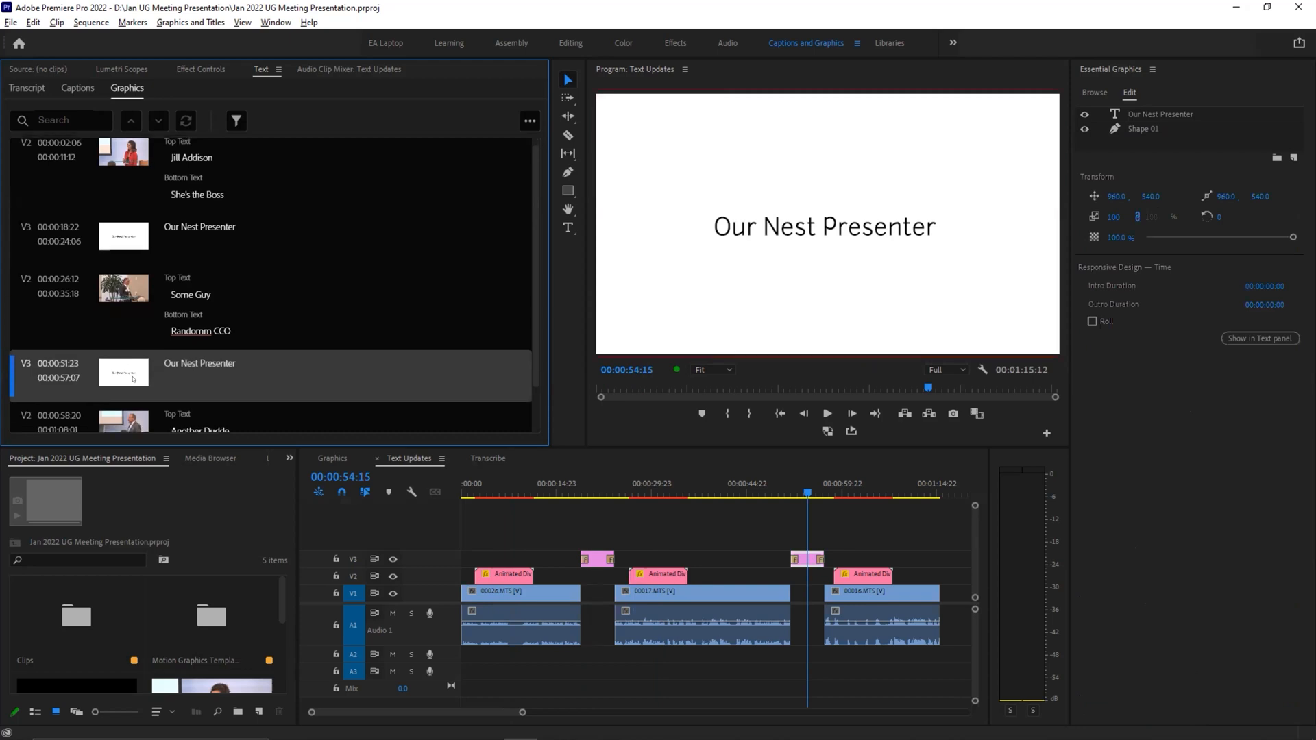
pyautogui.click(127, 419)
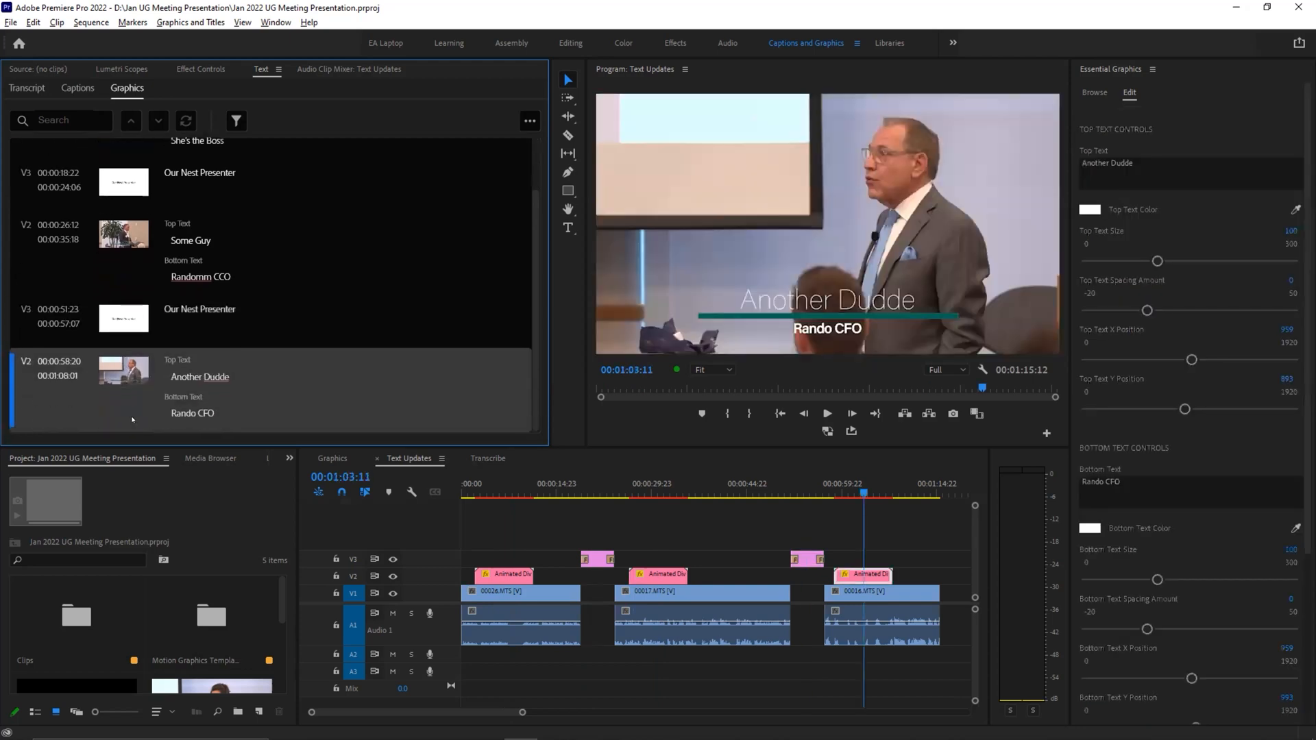
pyautogui.scroll(2, 168, 299)
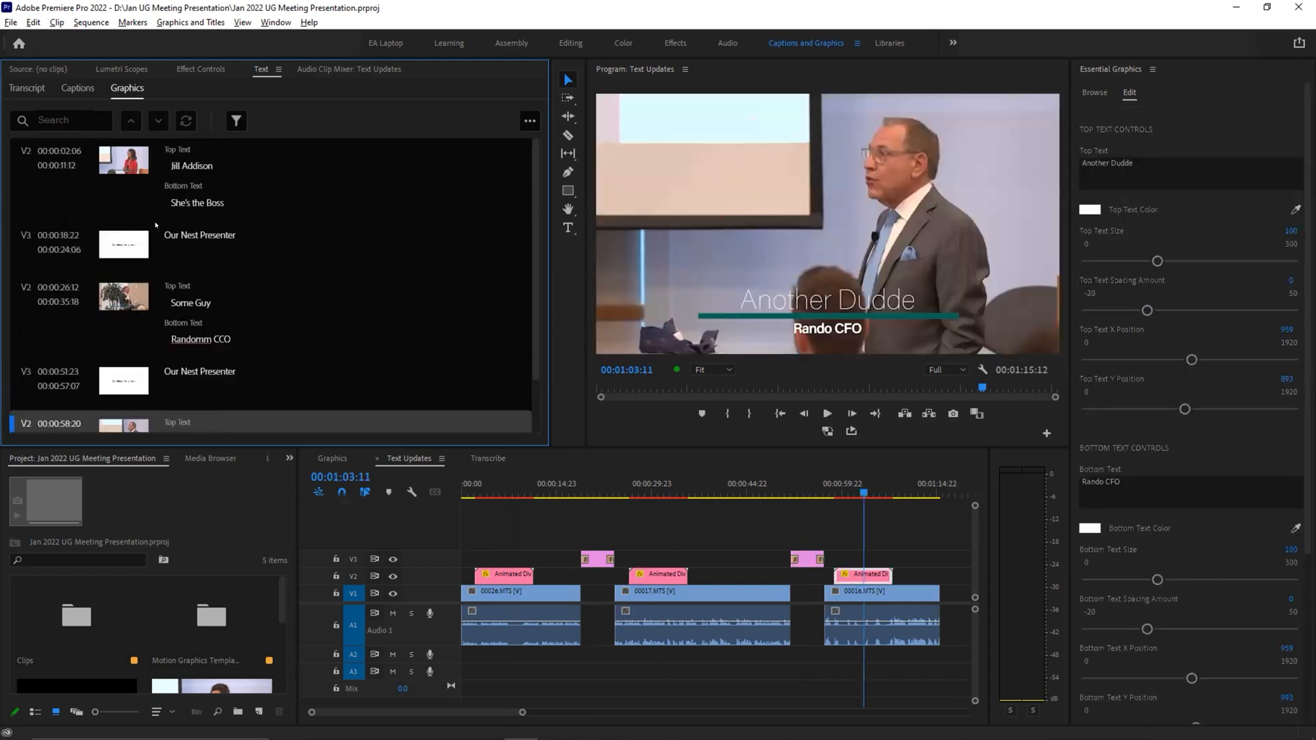
# Step: Revisit the first lower third and both "Our Nest Presenter" title cards in the sequence
pyautogui.click(126, 170)
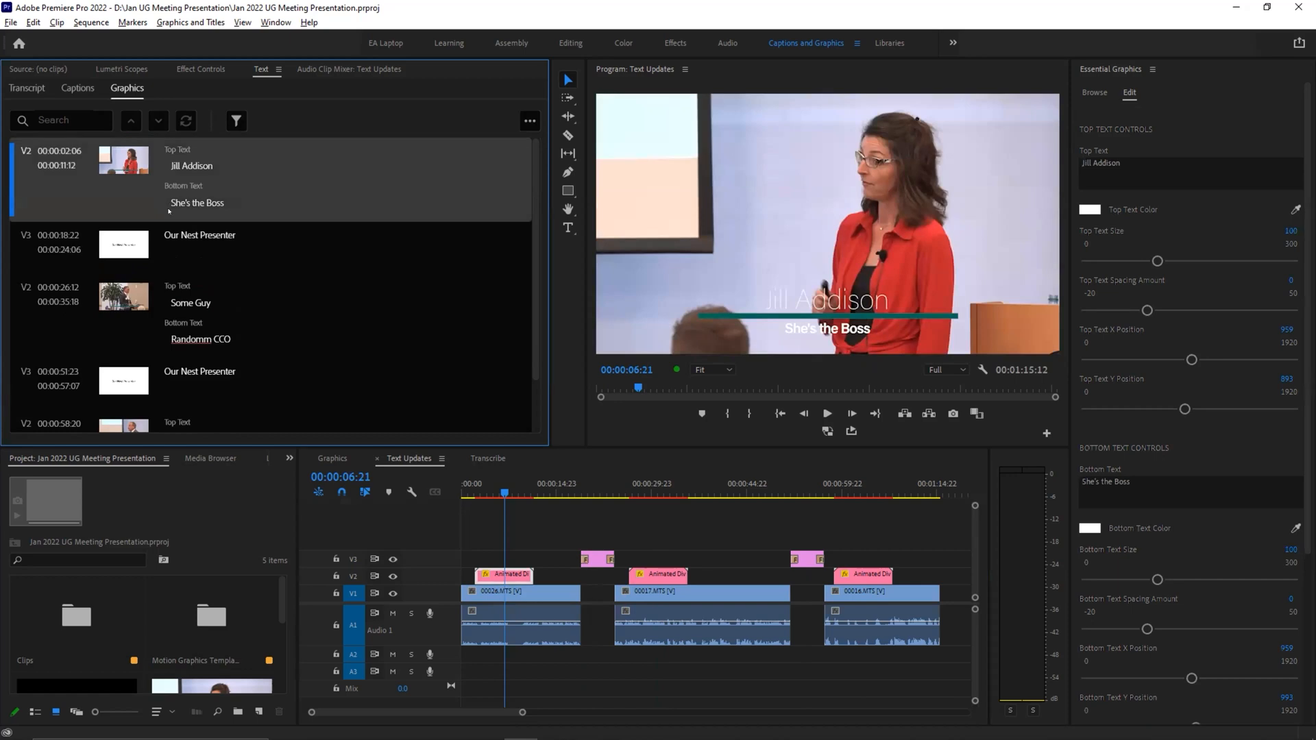
pyautogui.click(125, 246)
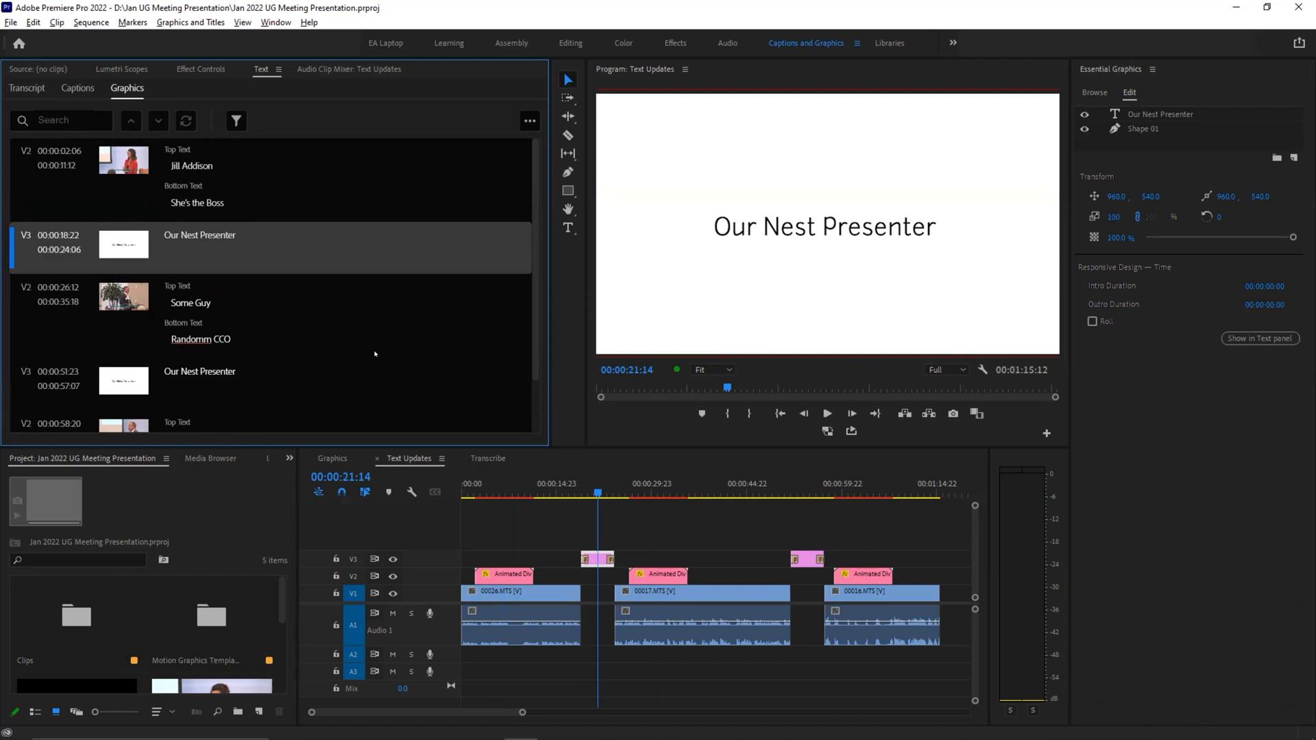
pyautogui.click(801, 487)
pyautogui.click(594, 485)
# Step: Replace every occurrence of "nest" with "Next" in the sequence's graphics text and check the second title card
pyautogui.click(70, 118)
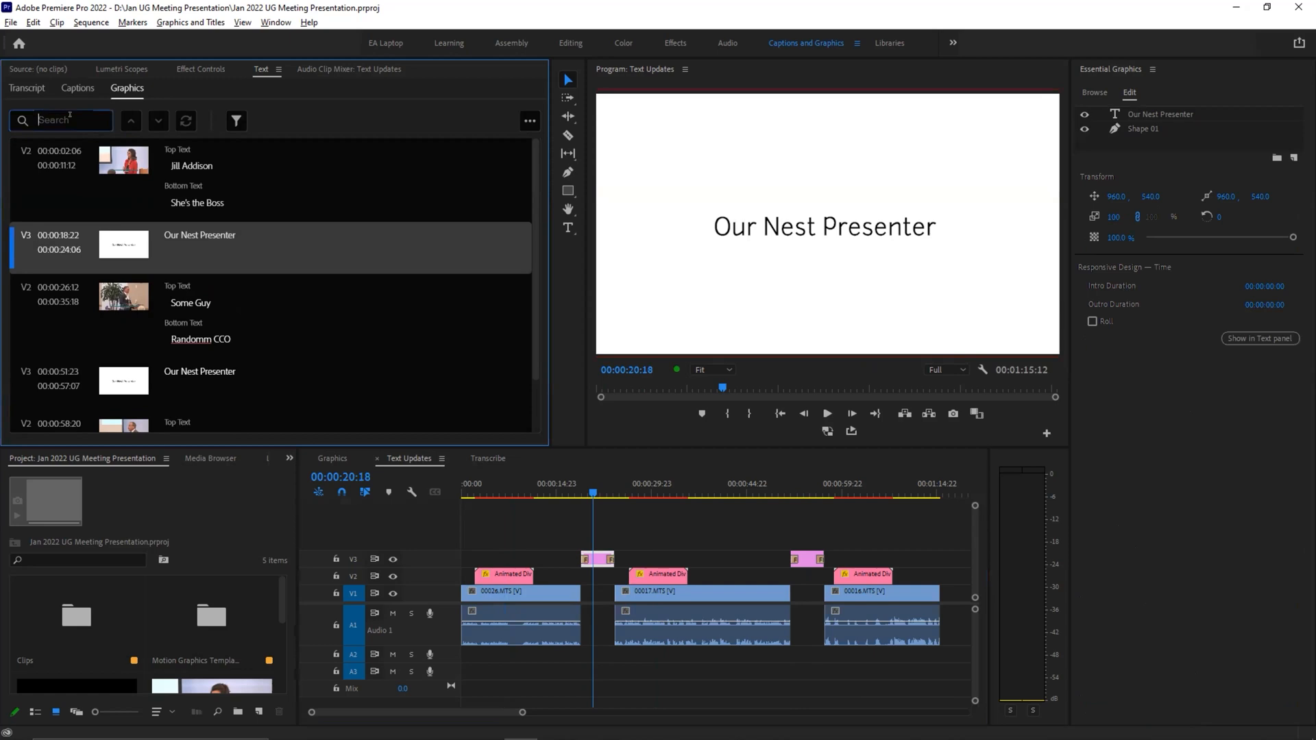
pyautogui.write('nest')
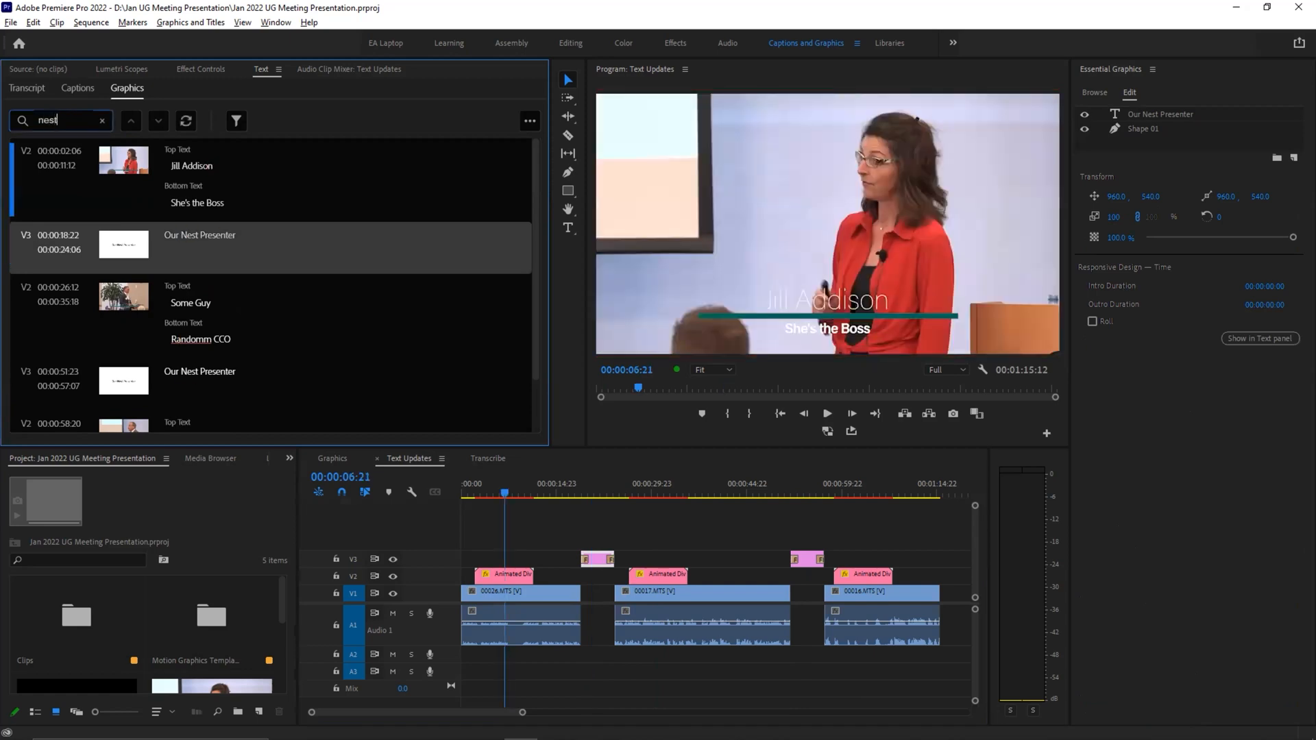
pyautogui.click(184, 122)
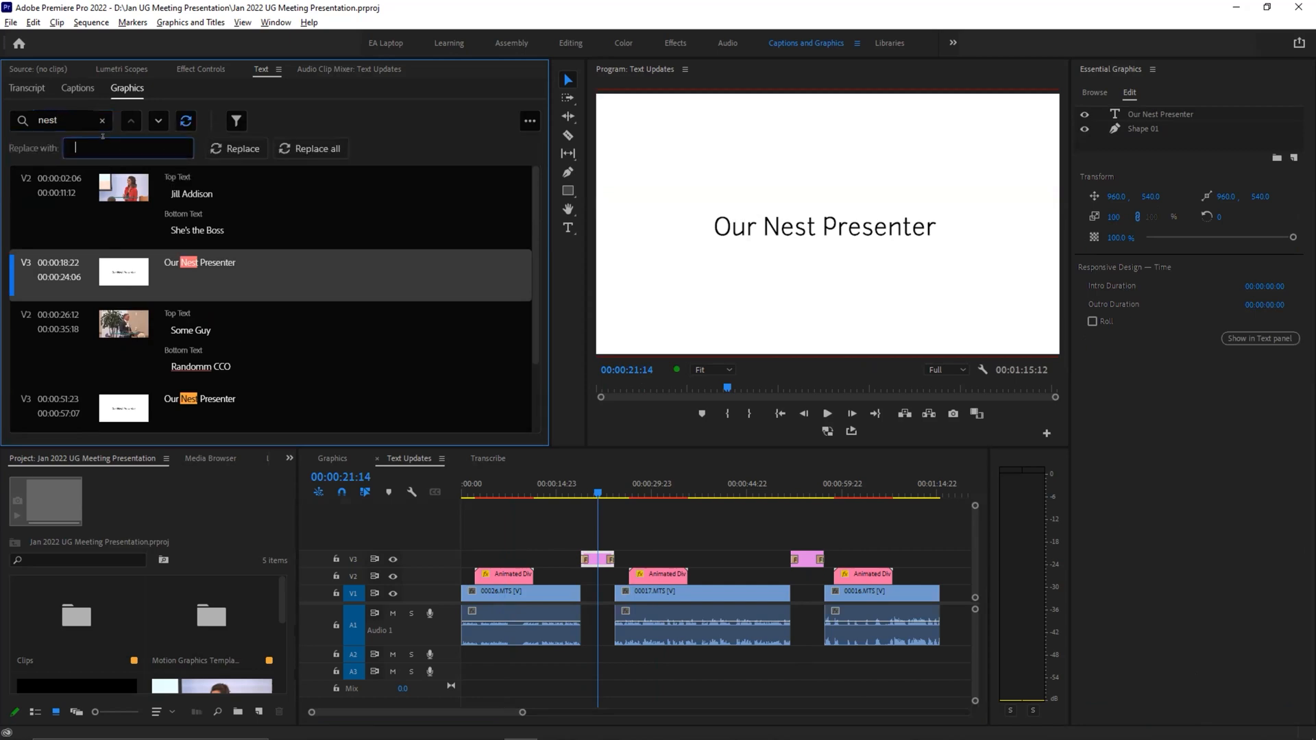
pyautogui.write('Next')
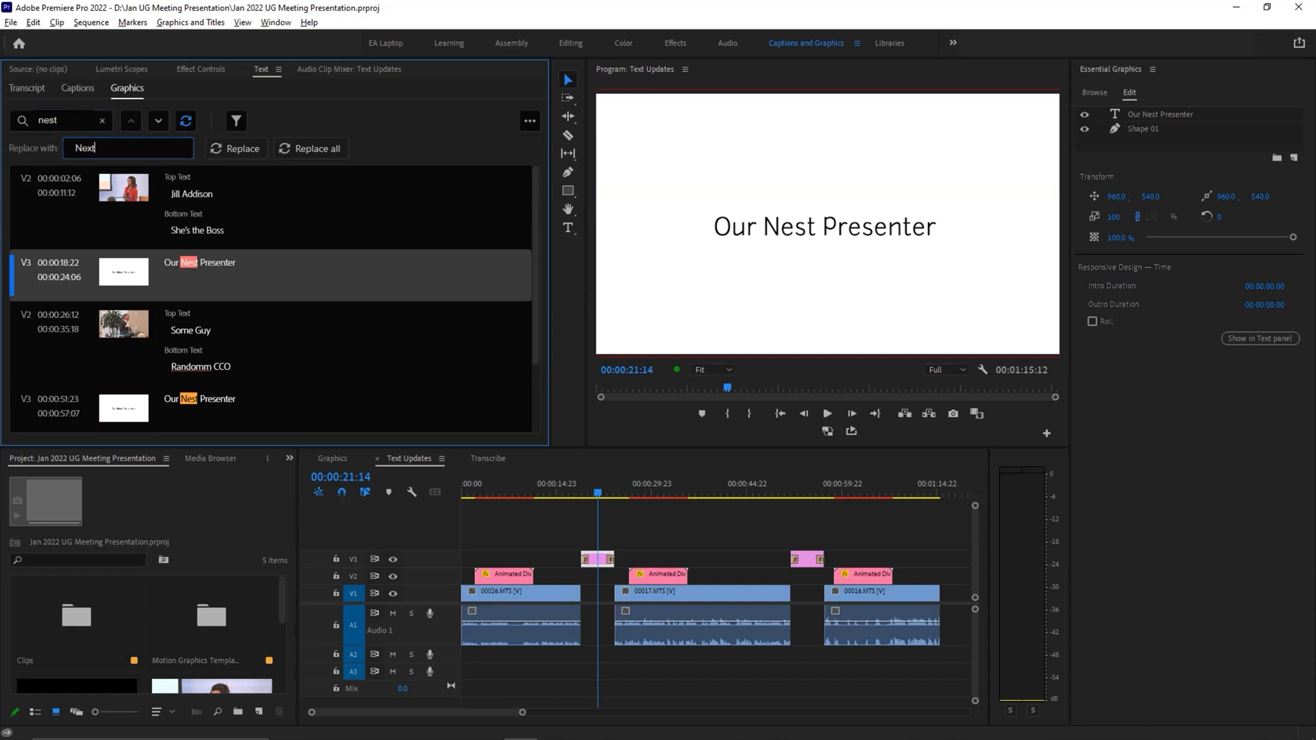
pyautogui.click(310, 149)
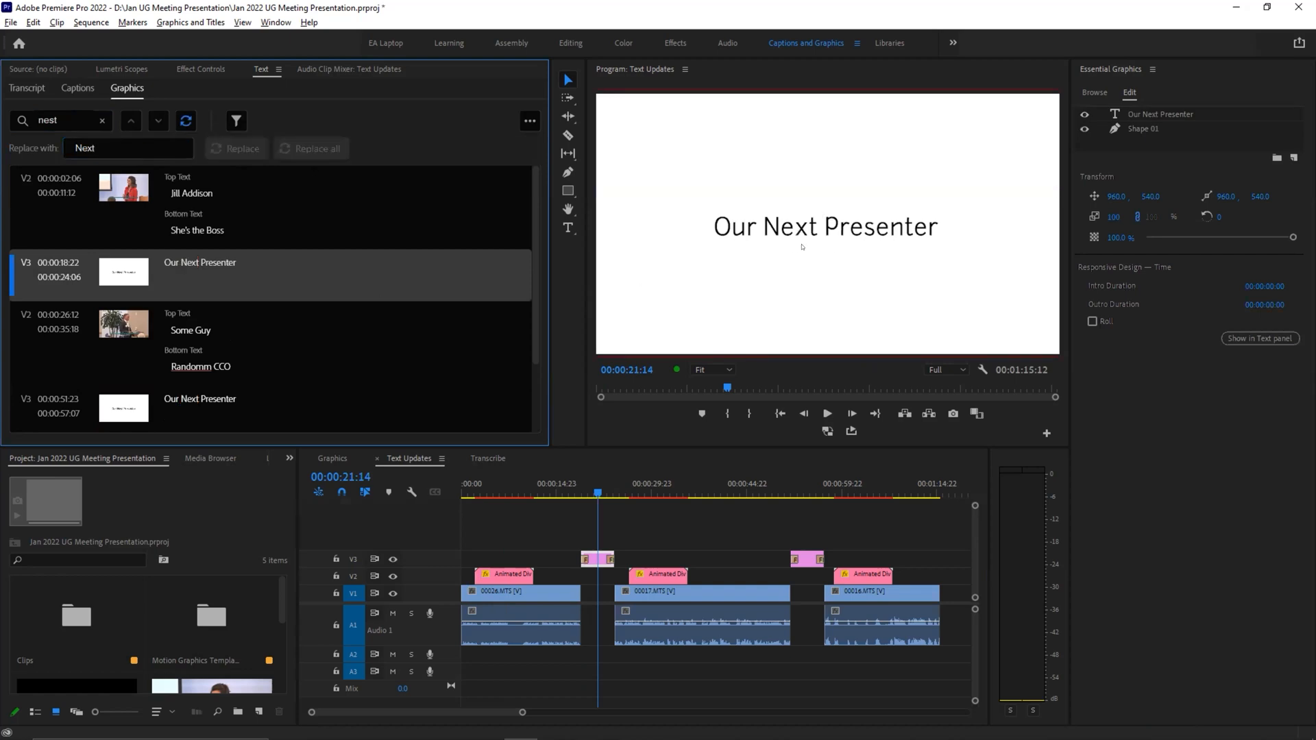
pyautogui.click(812, 489)
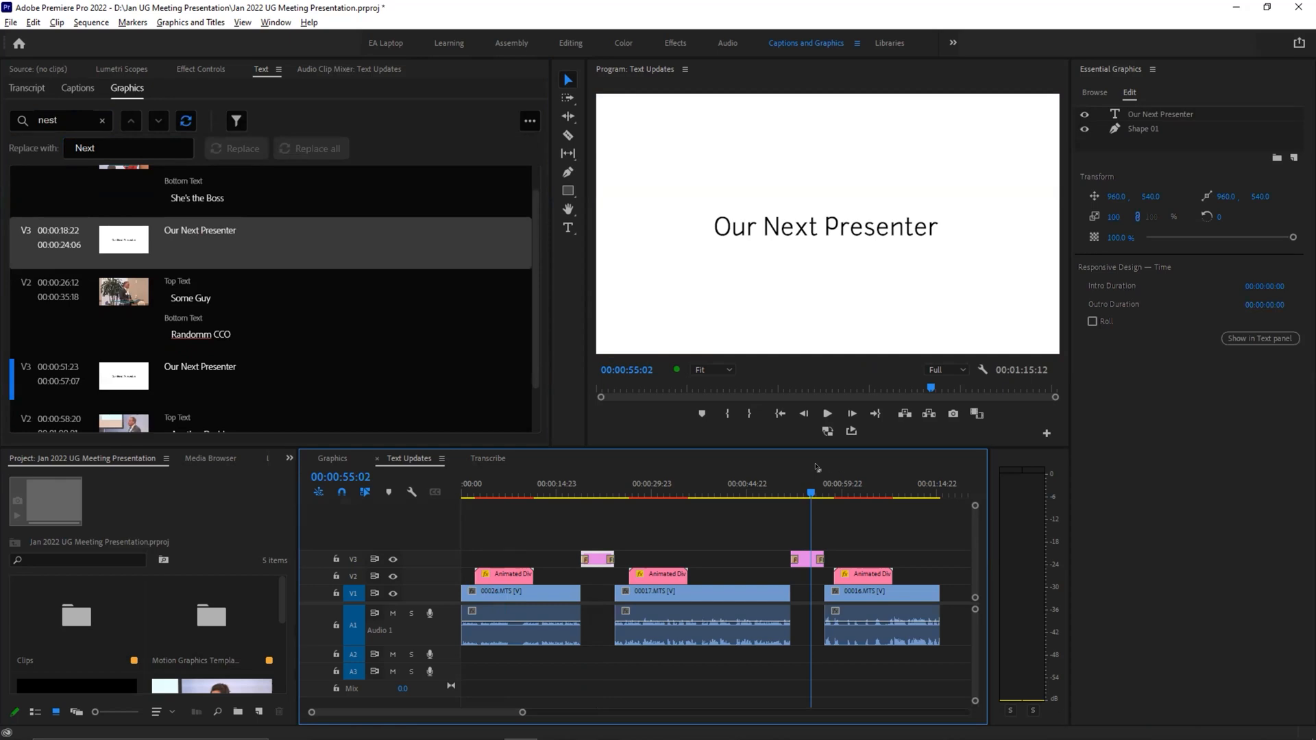
# Step: Correct the misspelled "Randomm" to the suggested "Random" in the second speaker's lower third
pyautogui.click(649, 478)
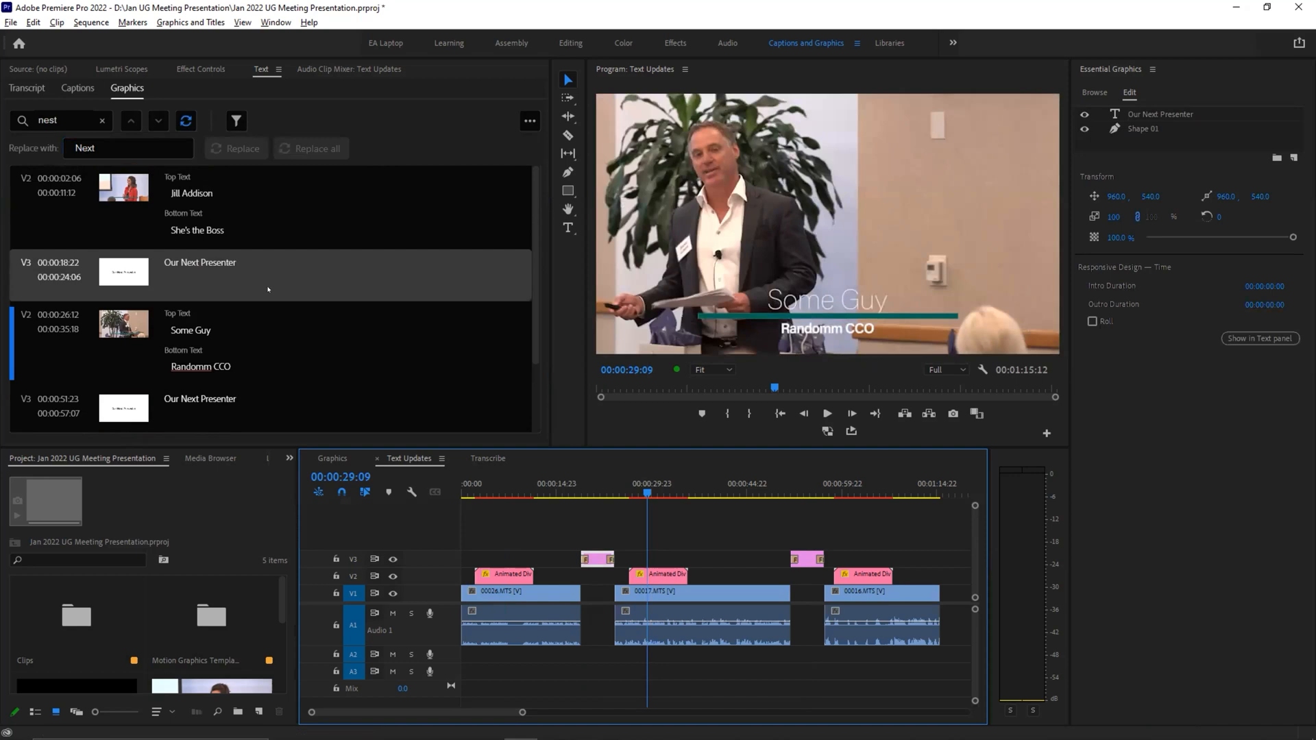
pyautogui.scroll(-1, 268, 290)
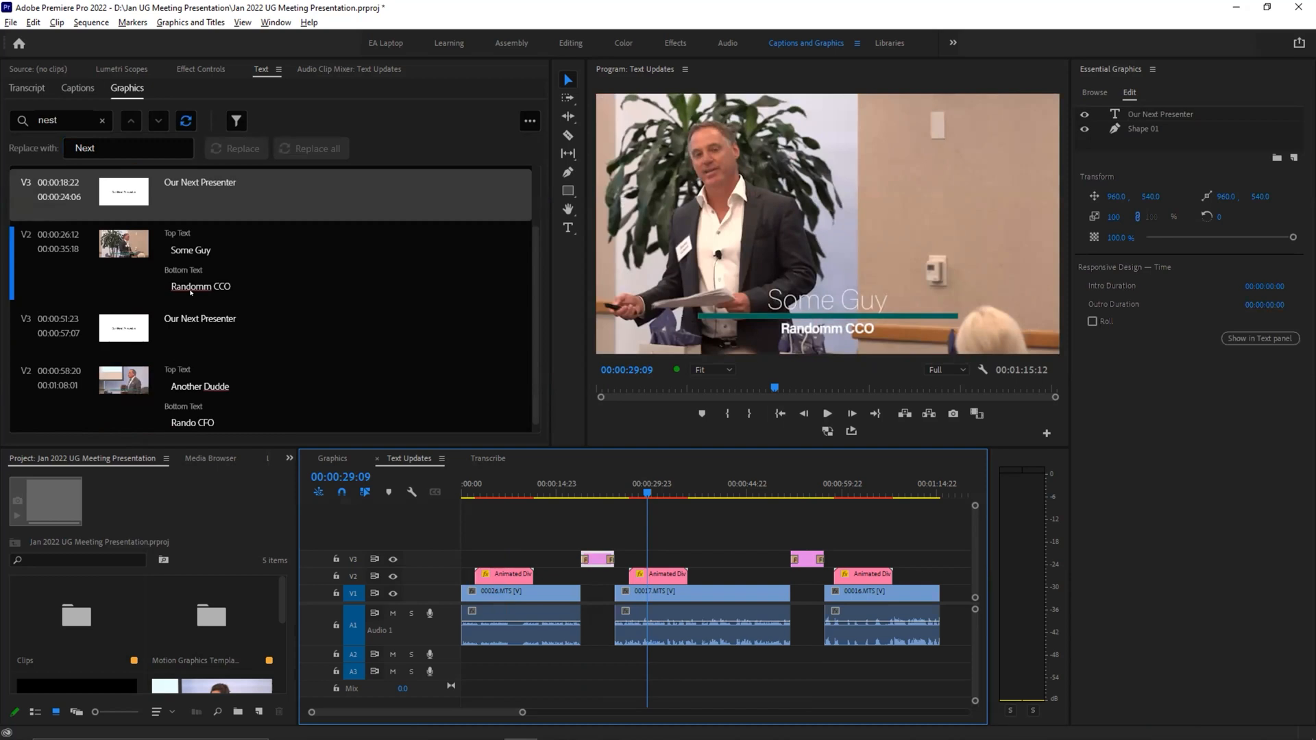
pyautogui.rightClick(188, 289)
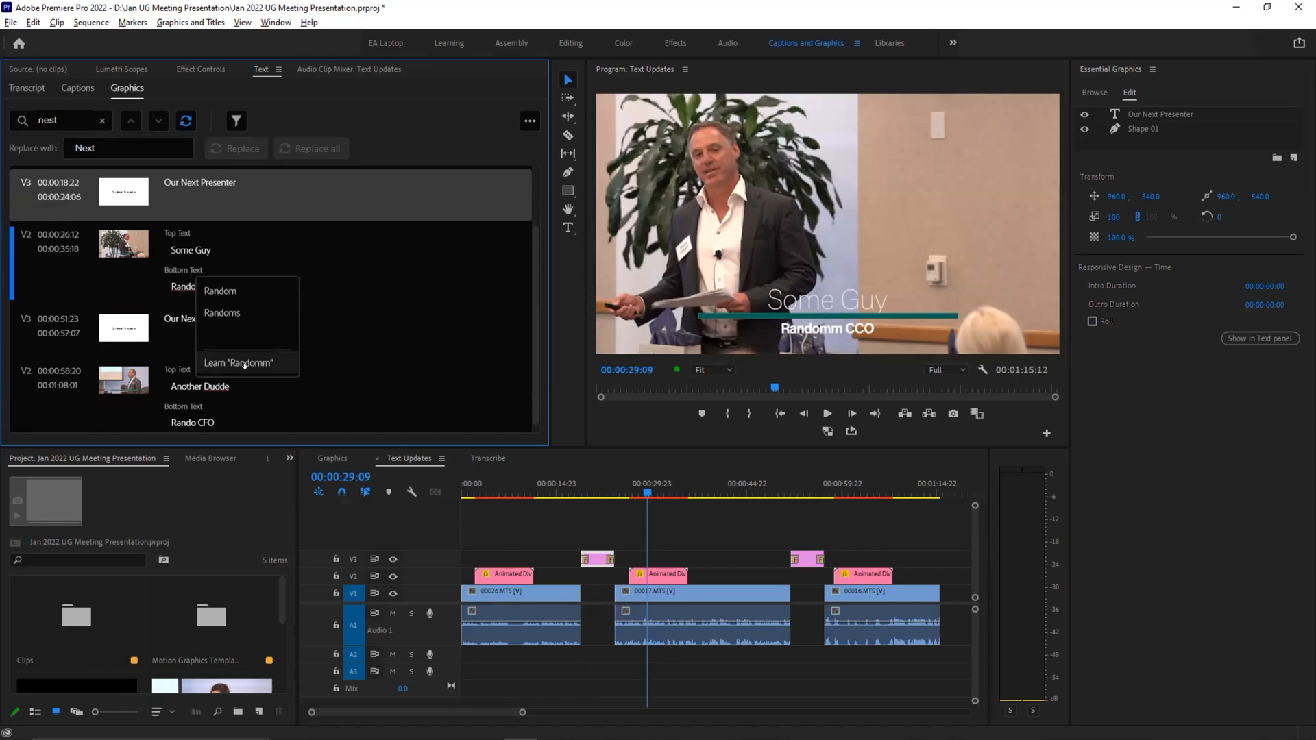
pyautogui.click(220, 290)
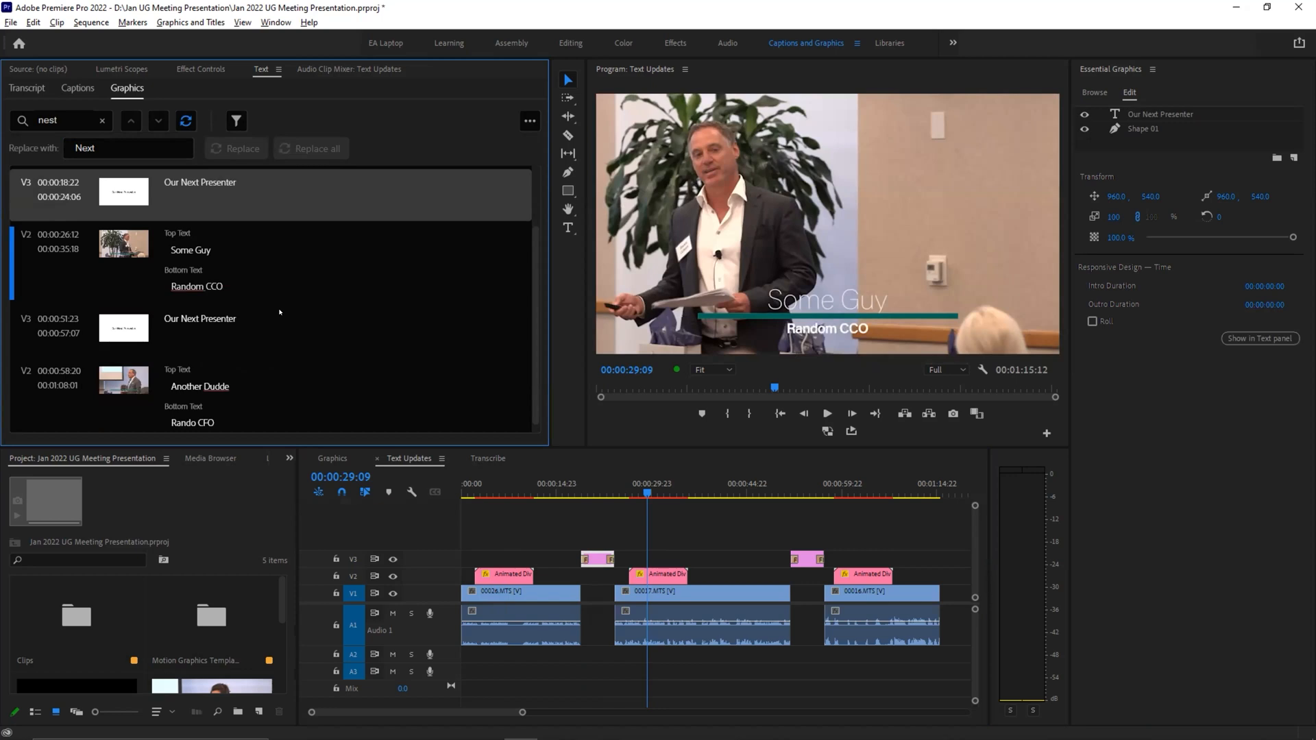
# Step: Review the spell check settings for graphics text, including the available languages, keeping English (United States)
pyautogui.click(529, 122)
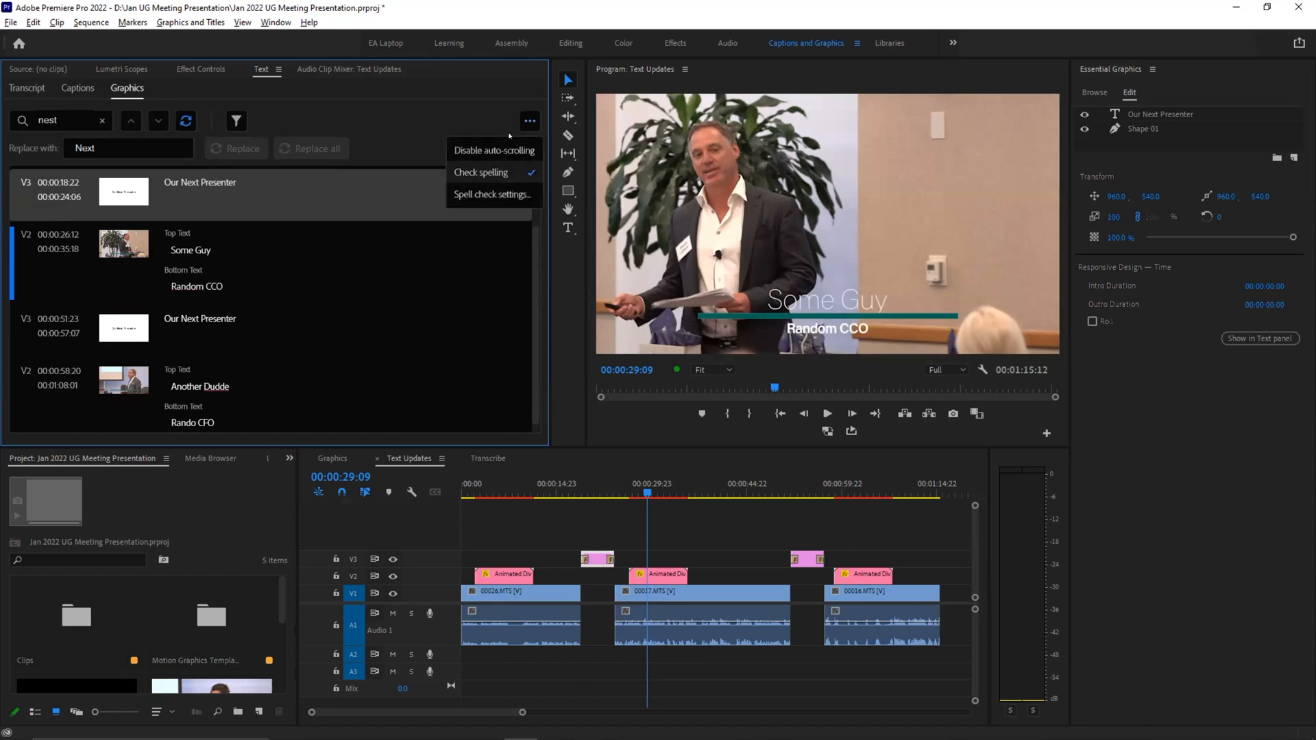
pyautogui.click(457, 194)
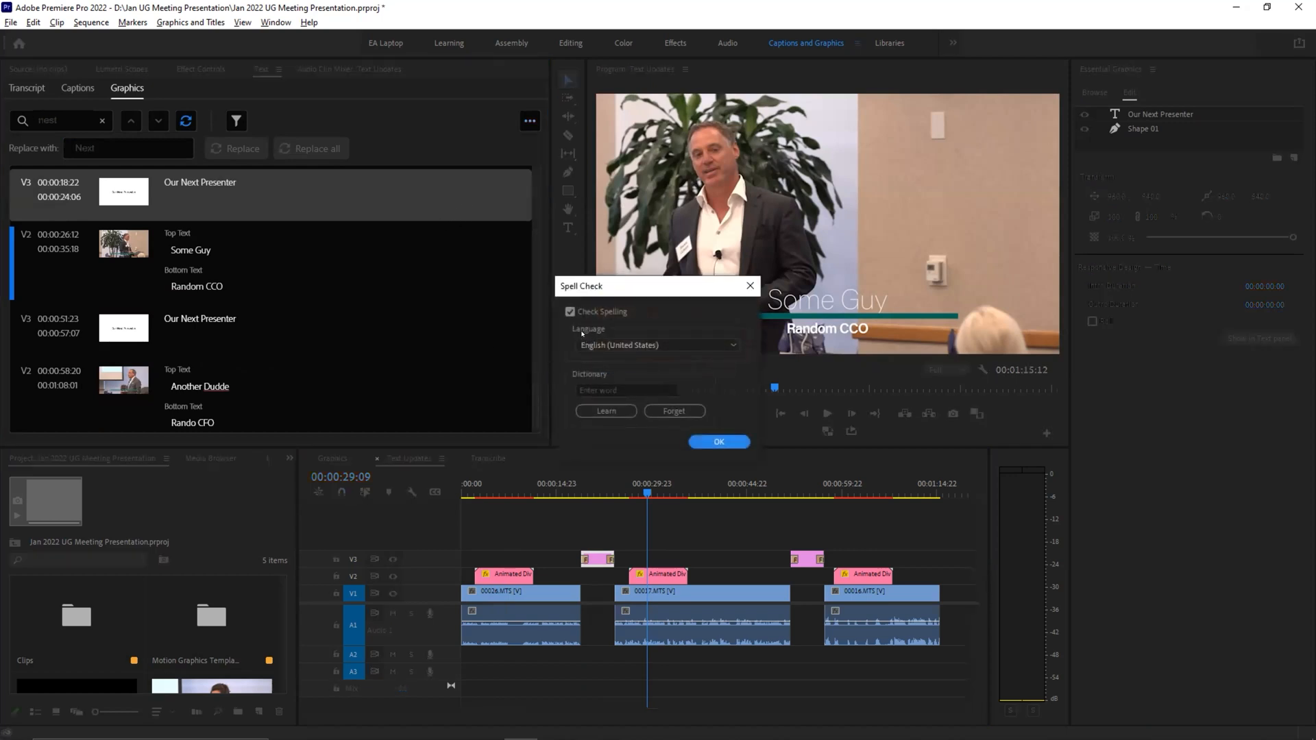
pyautogui.click(658, 345)
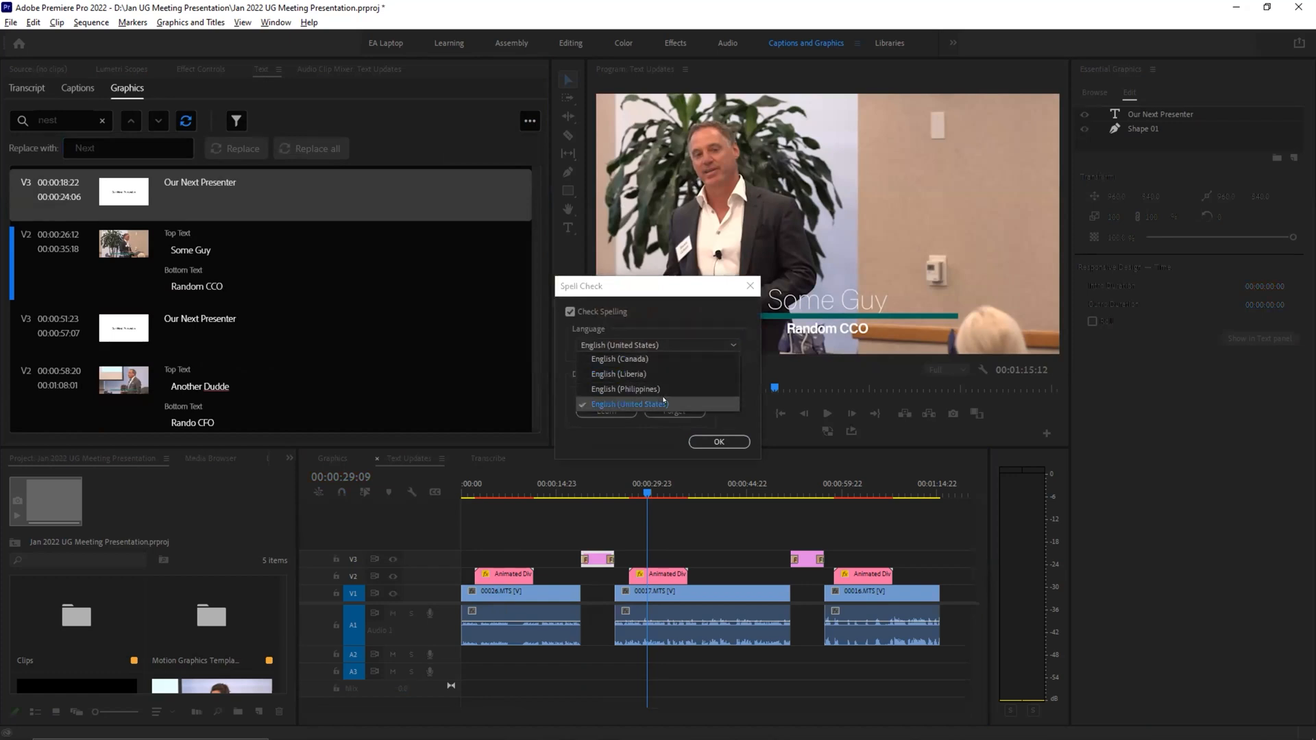
pyautogui.click(671, 313)
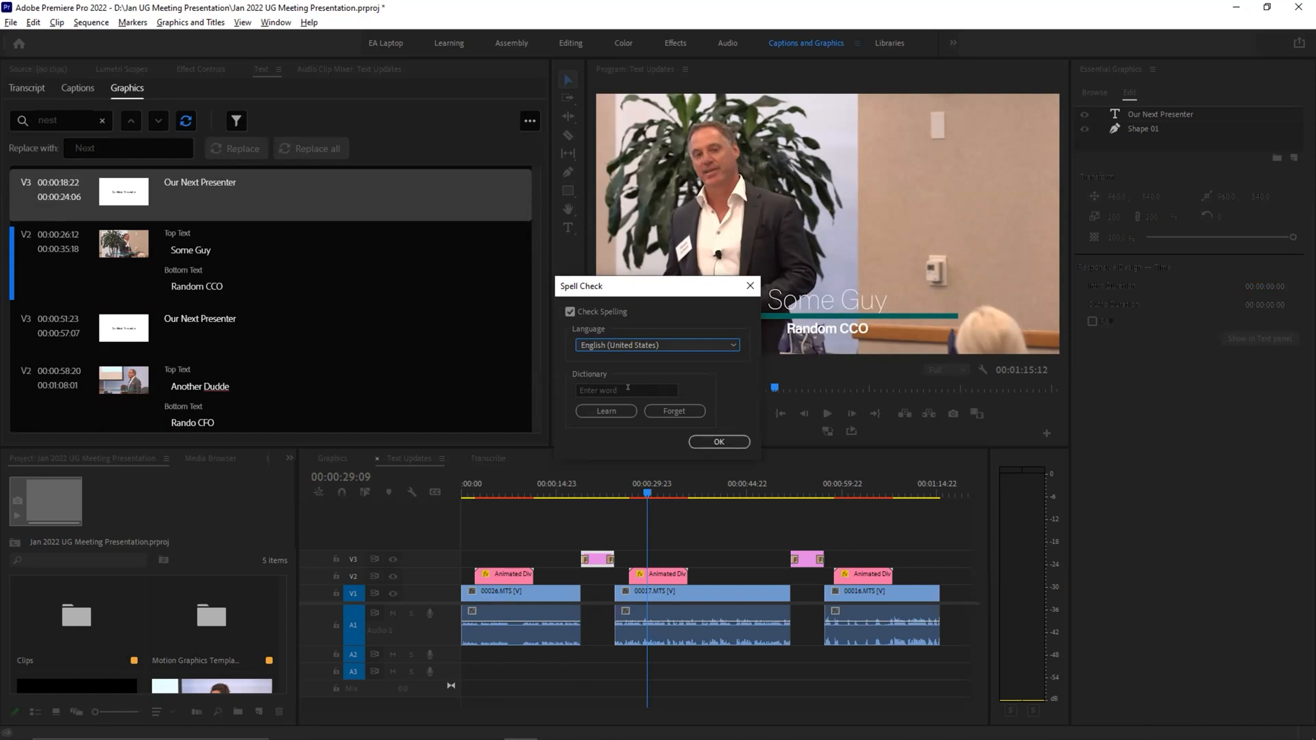
pyautogui.click(716, 440)
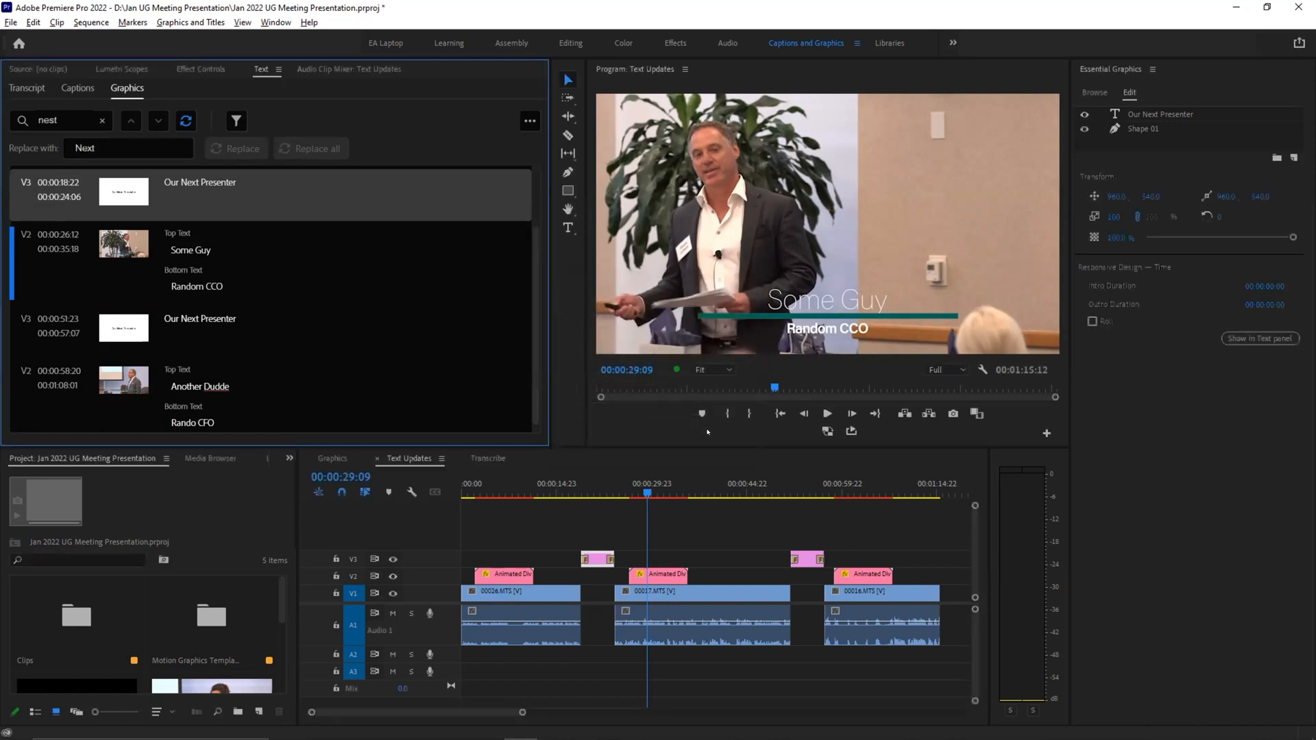
# Step: Correct the top text of the third speaker's lower third to "Another Dude"
pyautogui.scroll(-1, 277, 300)
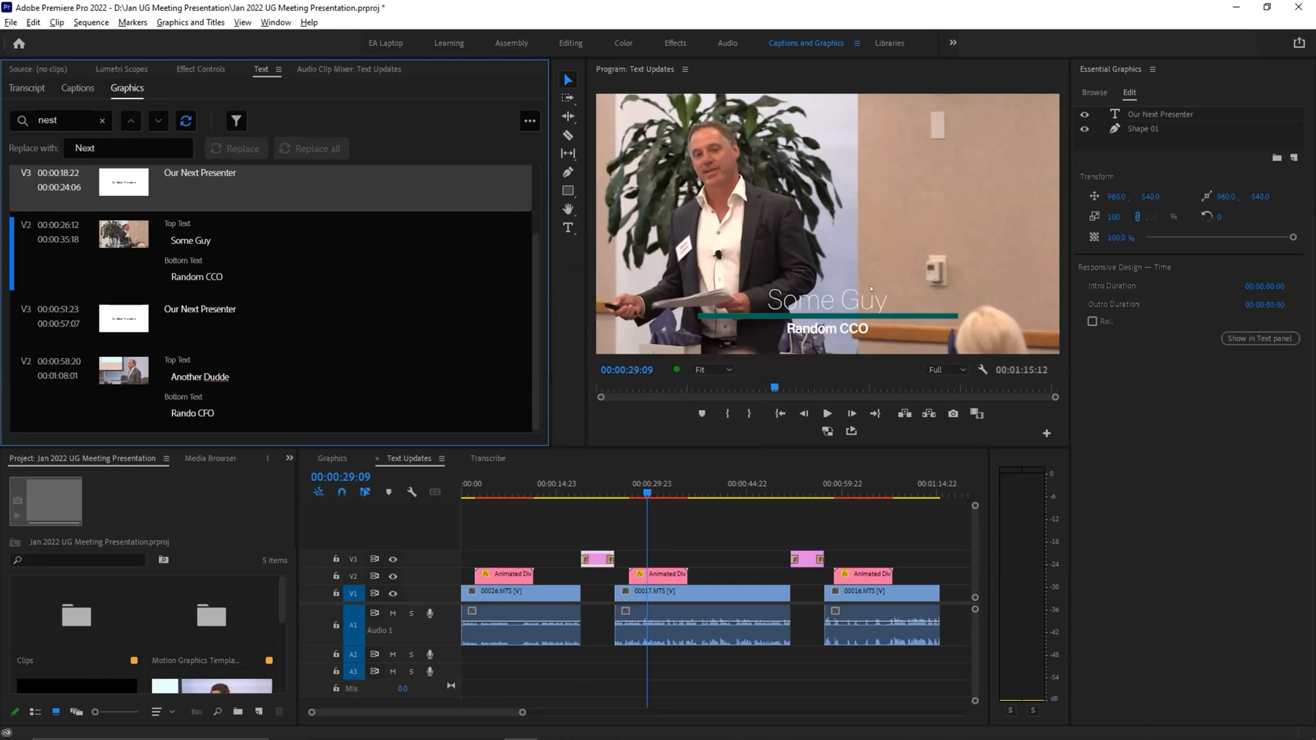
pyautogui.click(862, 490)
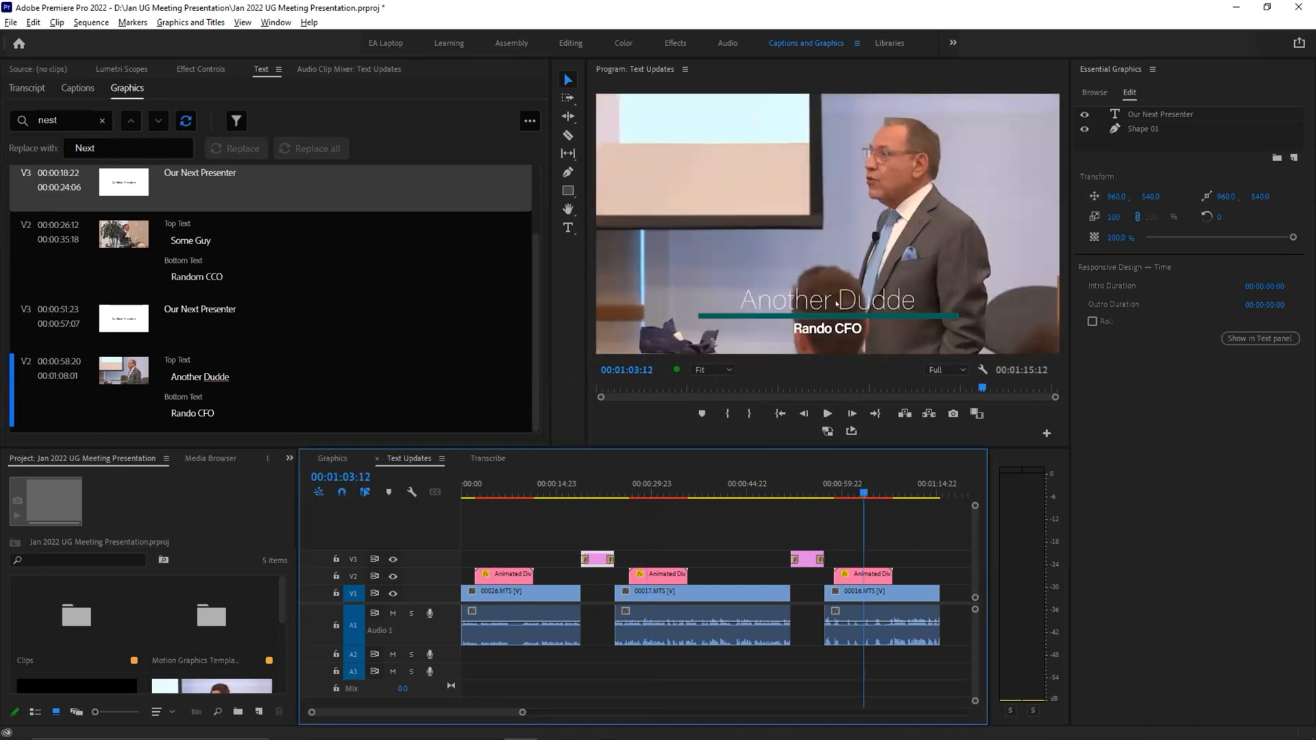
pyautogui.click(223, 368)
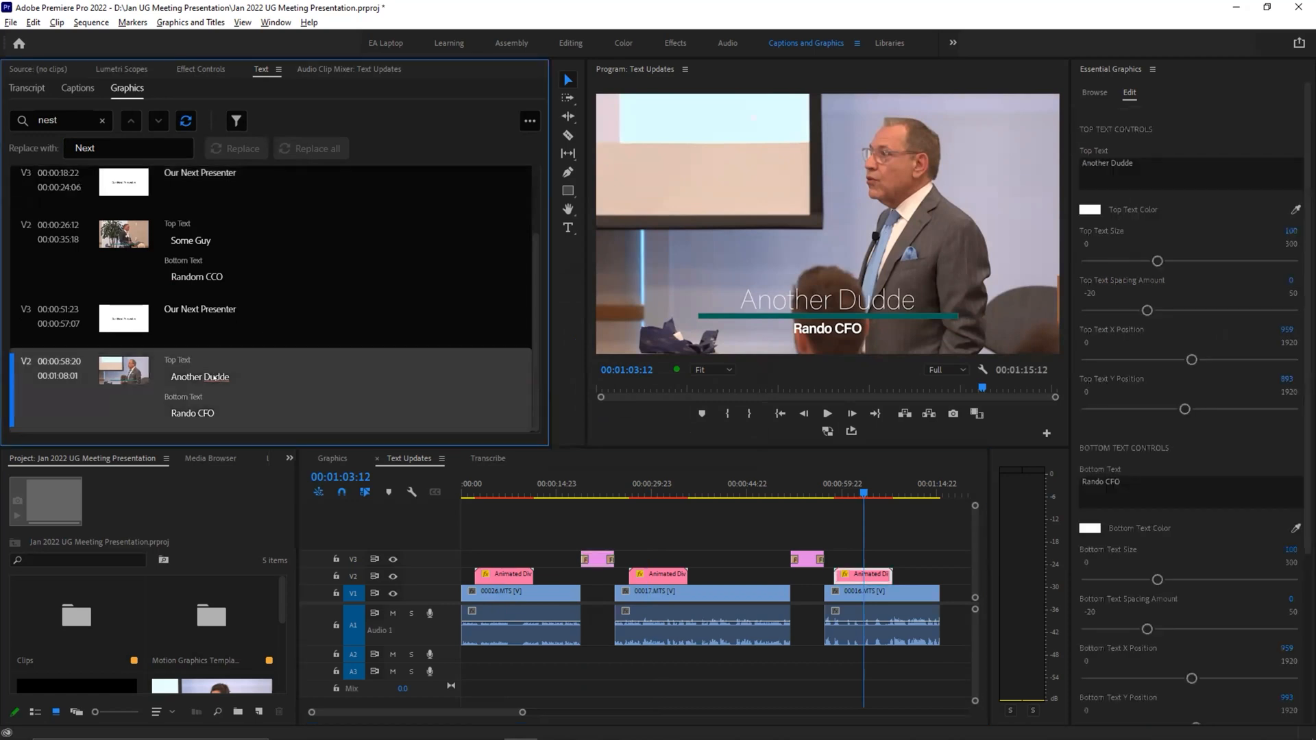
pyautogui.doubleClick(221, 377)
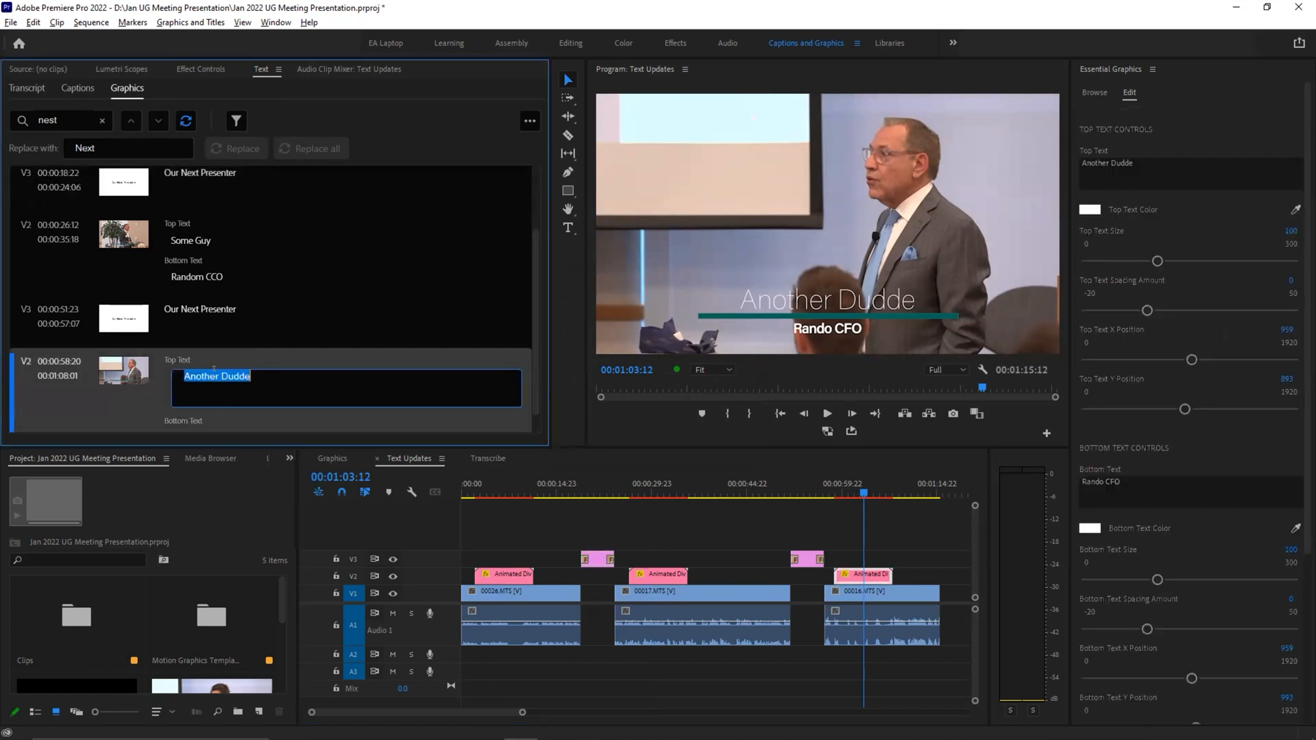
pyautogui.click(239, 376)
pyautogui.press('BackSpace')
pyautogui.click(127, 401)
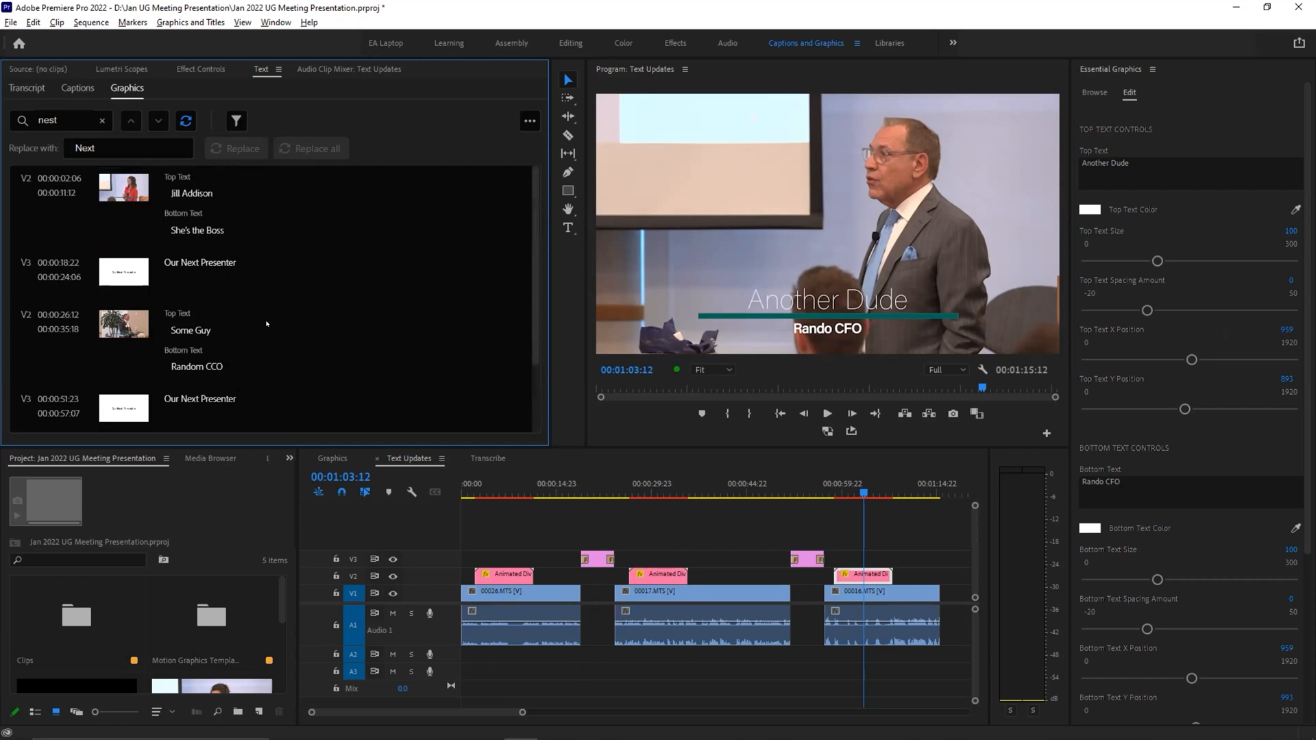
# Step: Check both "Our Next Presenter" title cards in the sequence against the graphics text list
pyautogui.scroll(2, 266, 319)
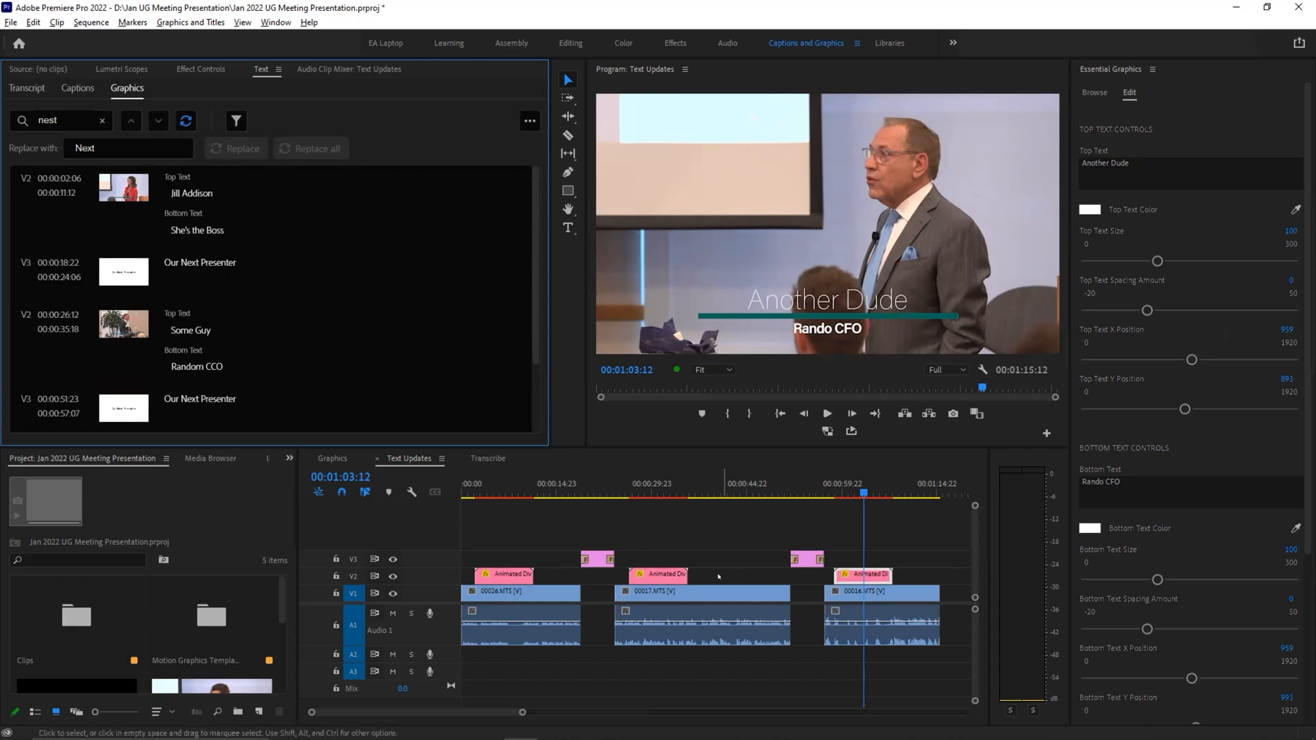
pyautogui.click(597, 488)
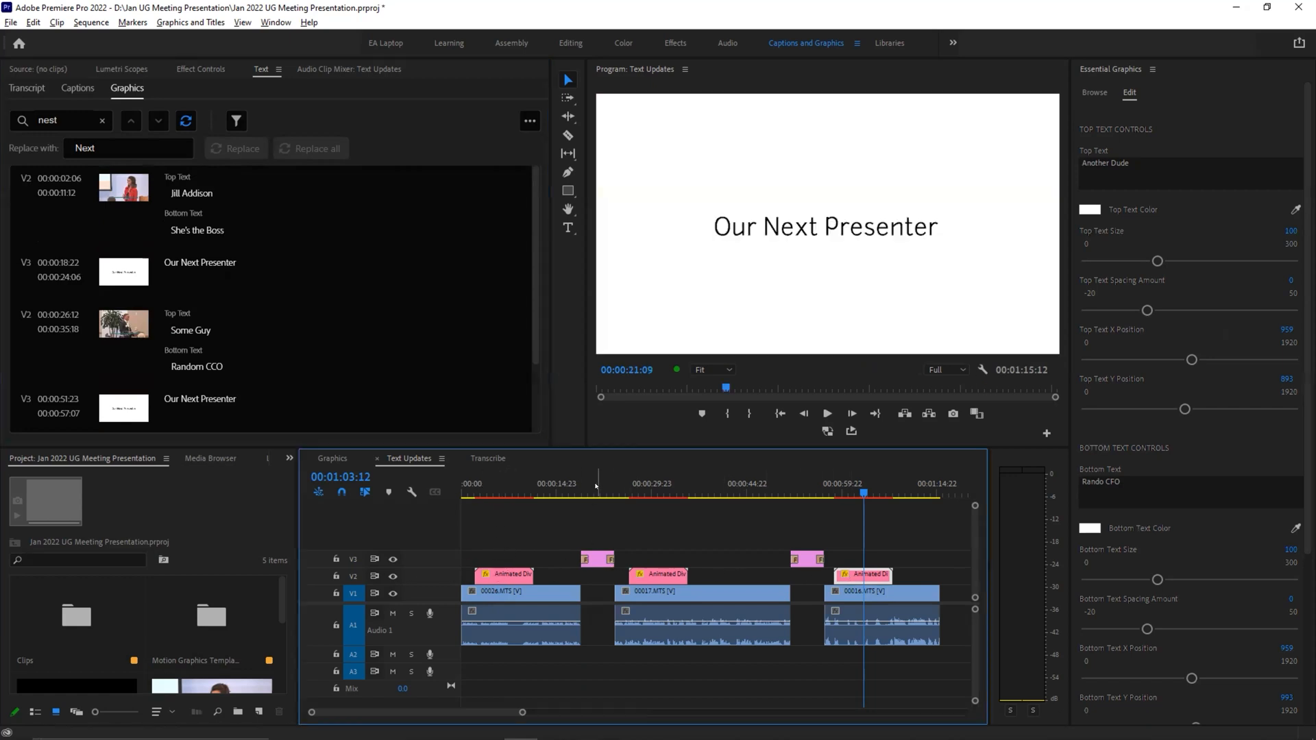
pyautogui.click(802, 488)
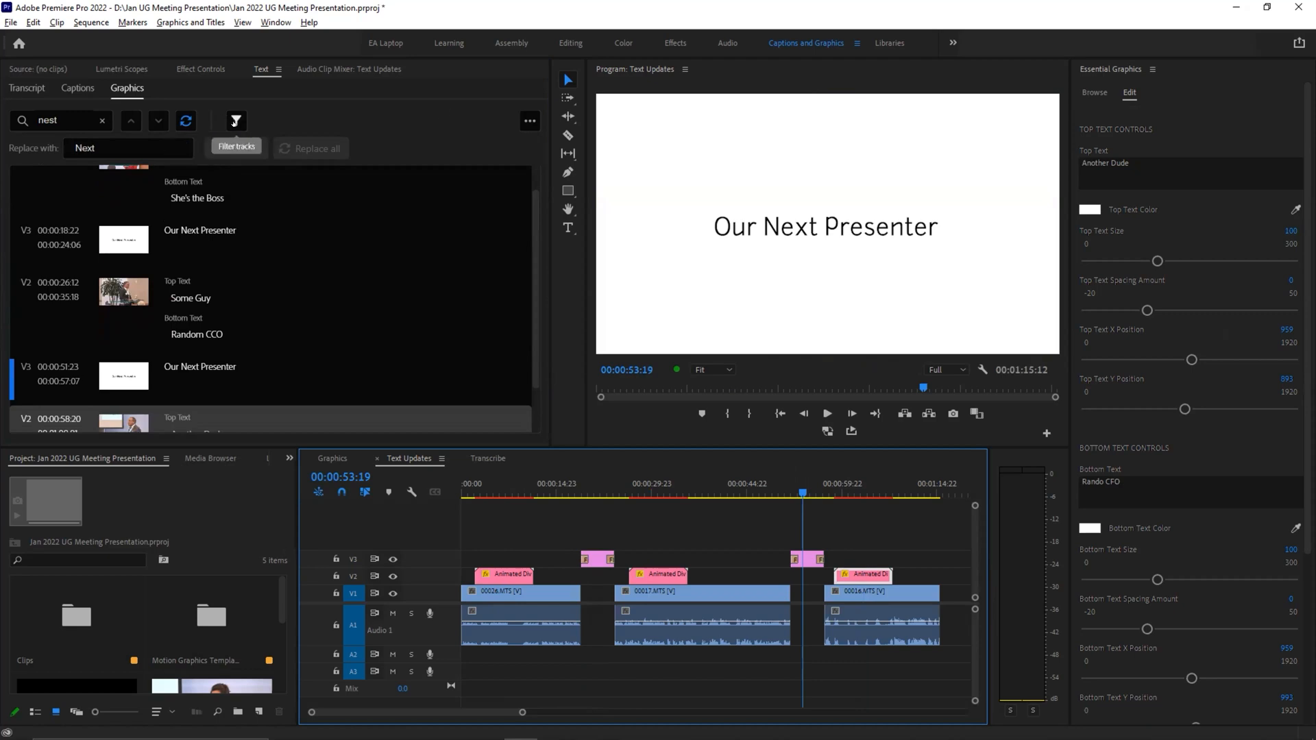
# Step: Filter the graphics text list to show only track V3
pyautogui.click(235, 121)
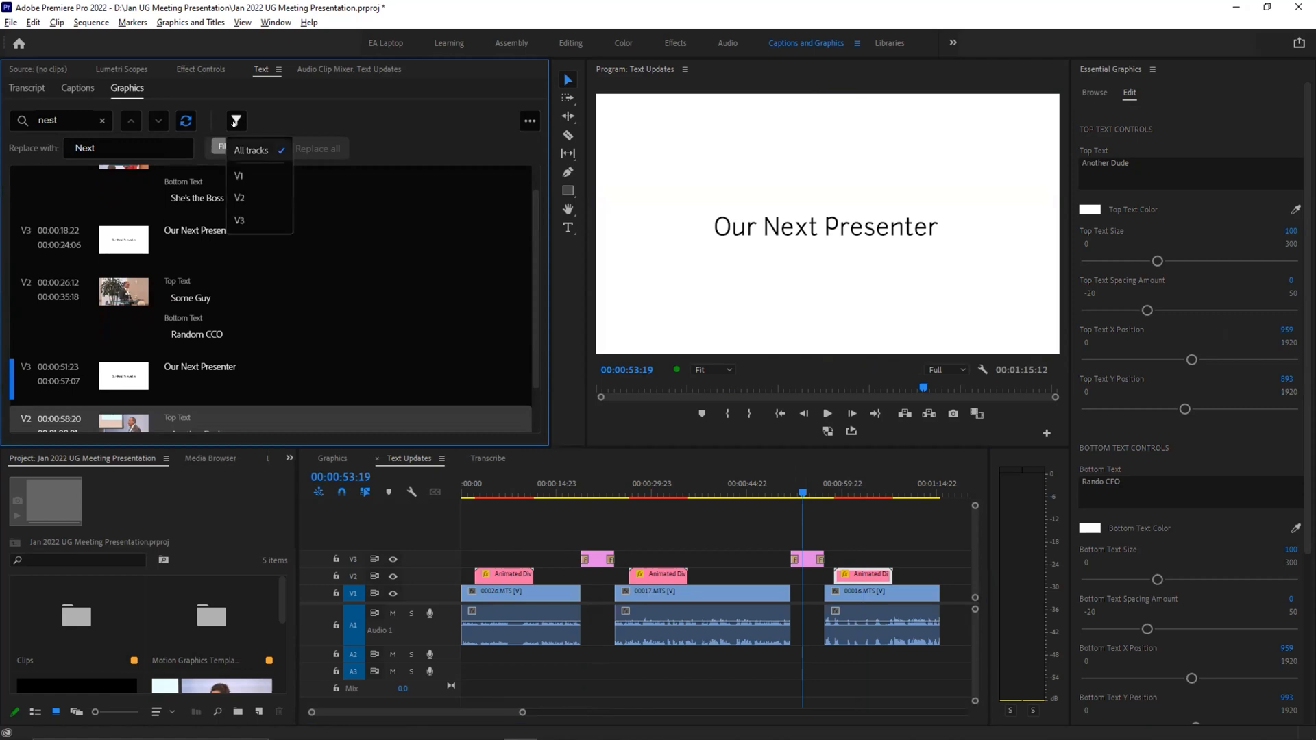
pyautogui.click(246, 216)
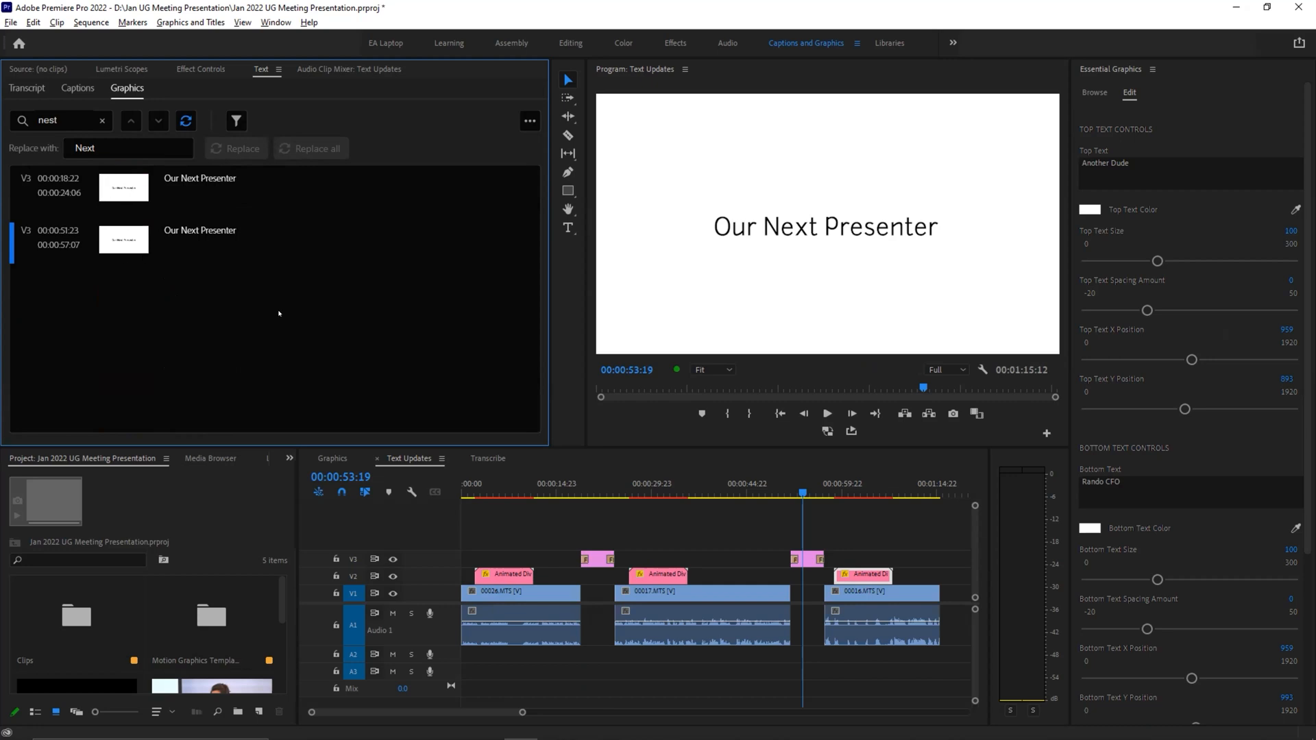
pyautogui.hotkey('alt', 'Tab')
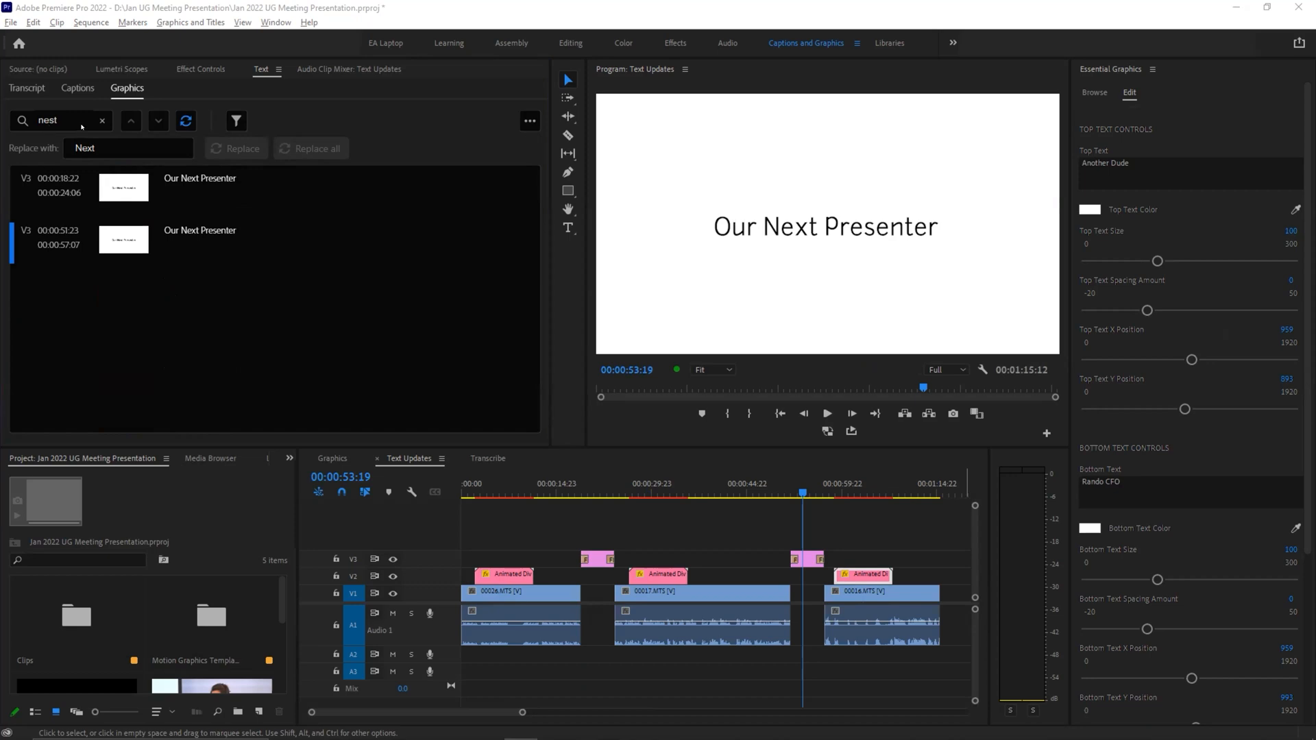
# Step: Clear the graphics text search and filter the list to show only track V2
pyautogui.click(101, 122)
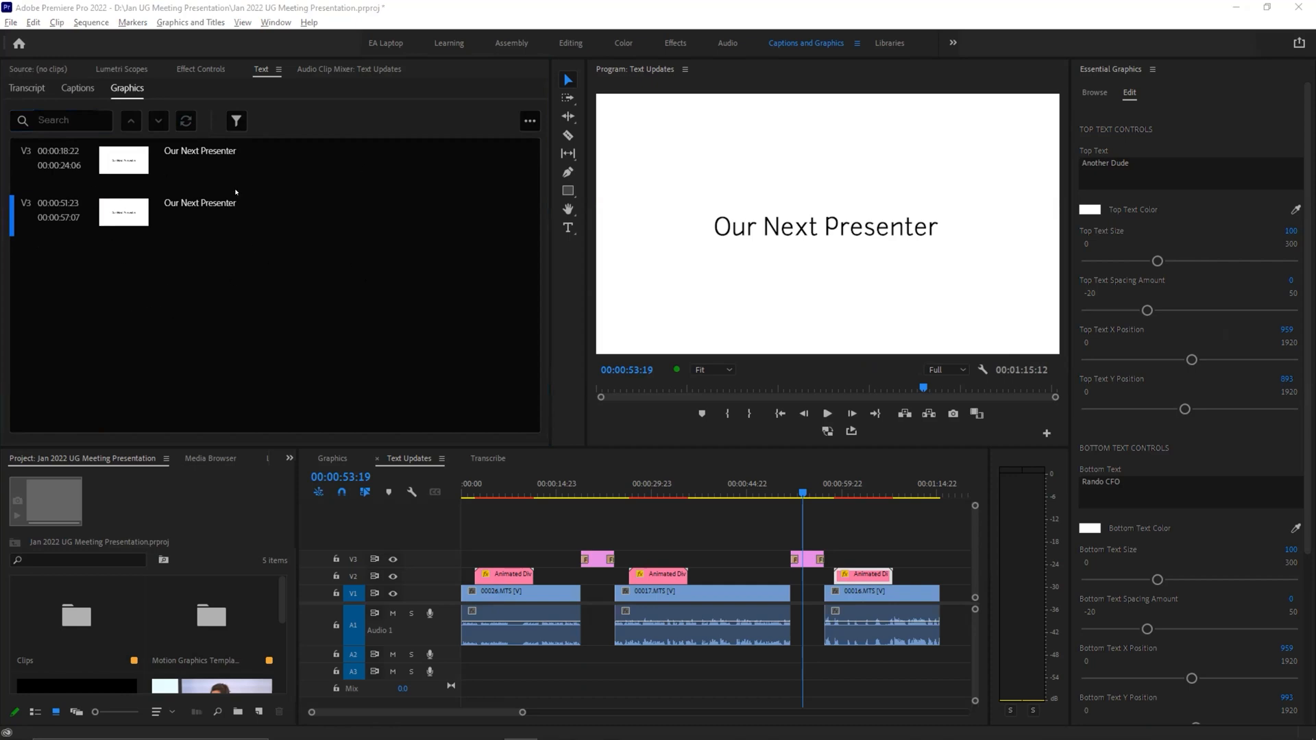
pyautogui.click(236, 120)
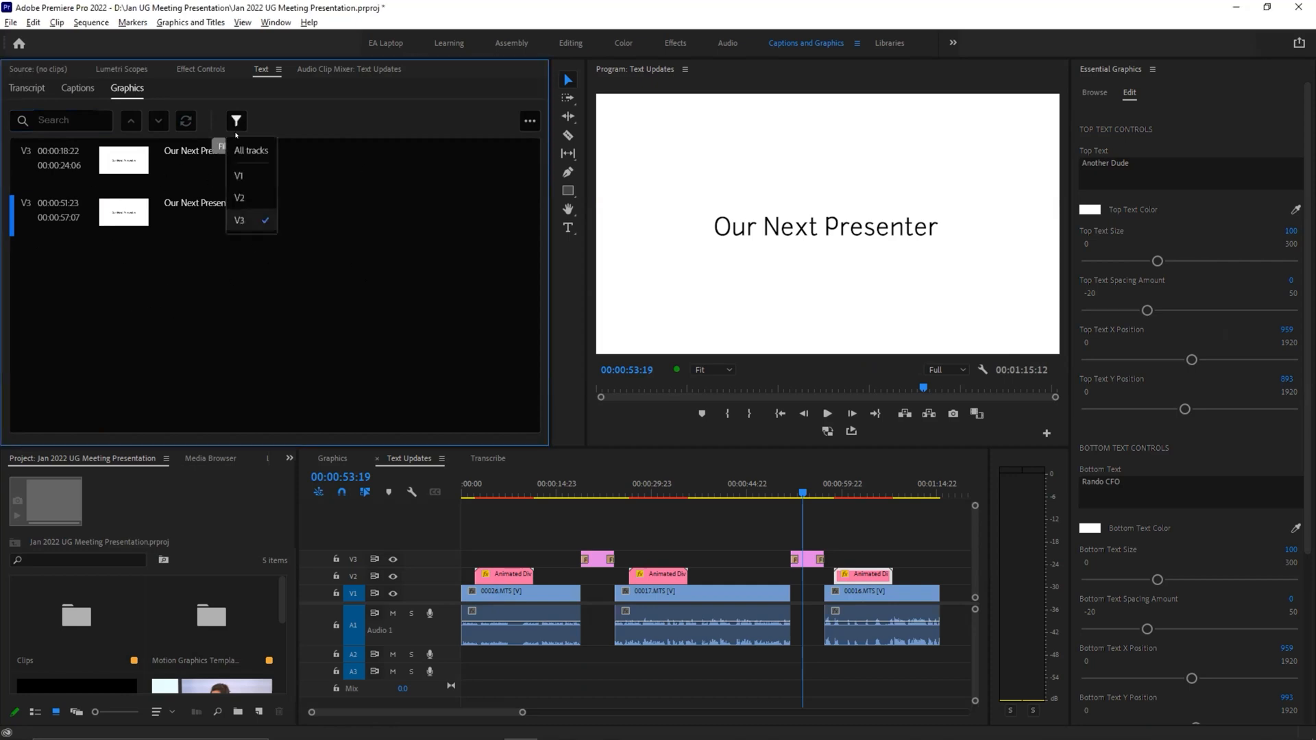
pyautogui.click(250, 198)
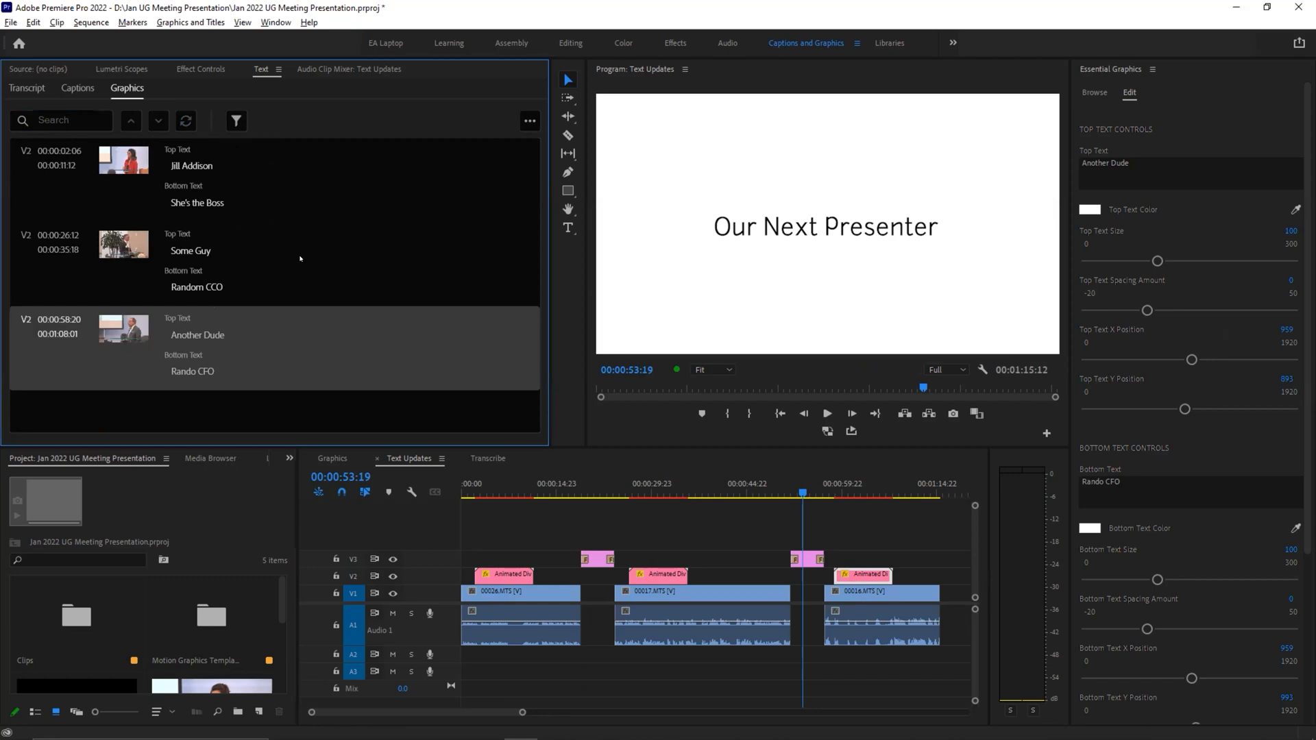
# Step: Jump between the three speakers' lower thirds from the filtered list, ending near the start of the second one
pyautogui.click(126, 190)
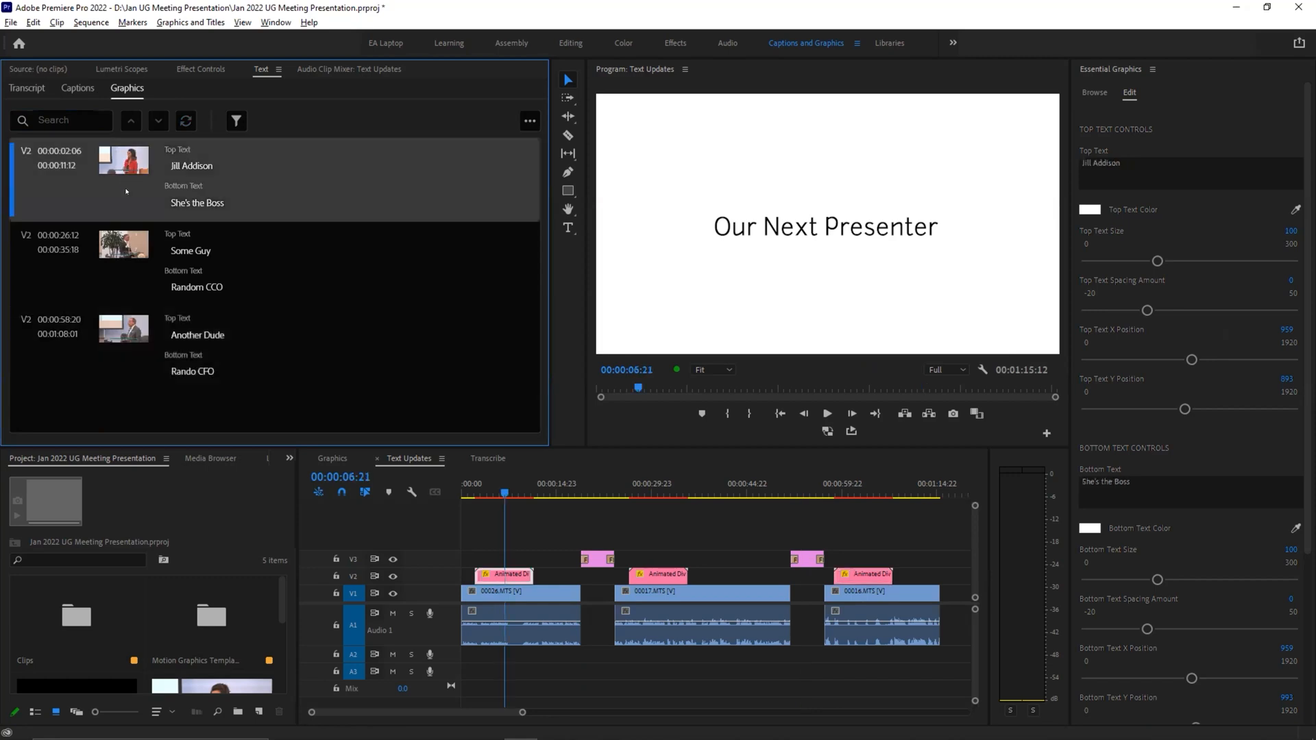
pyautogui.click(124, 244)
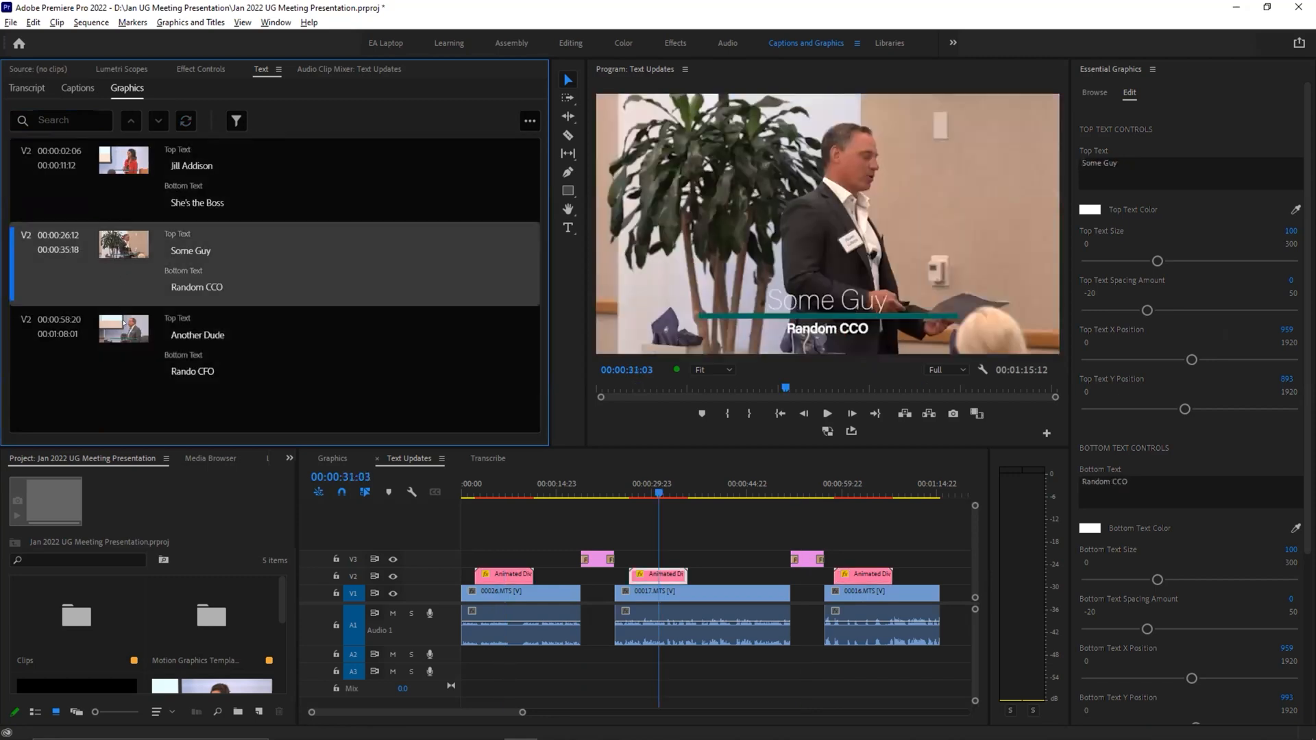
pyautogui.click(125, 324)
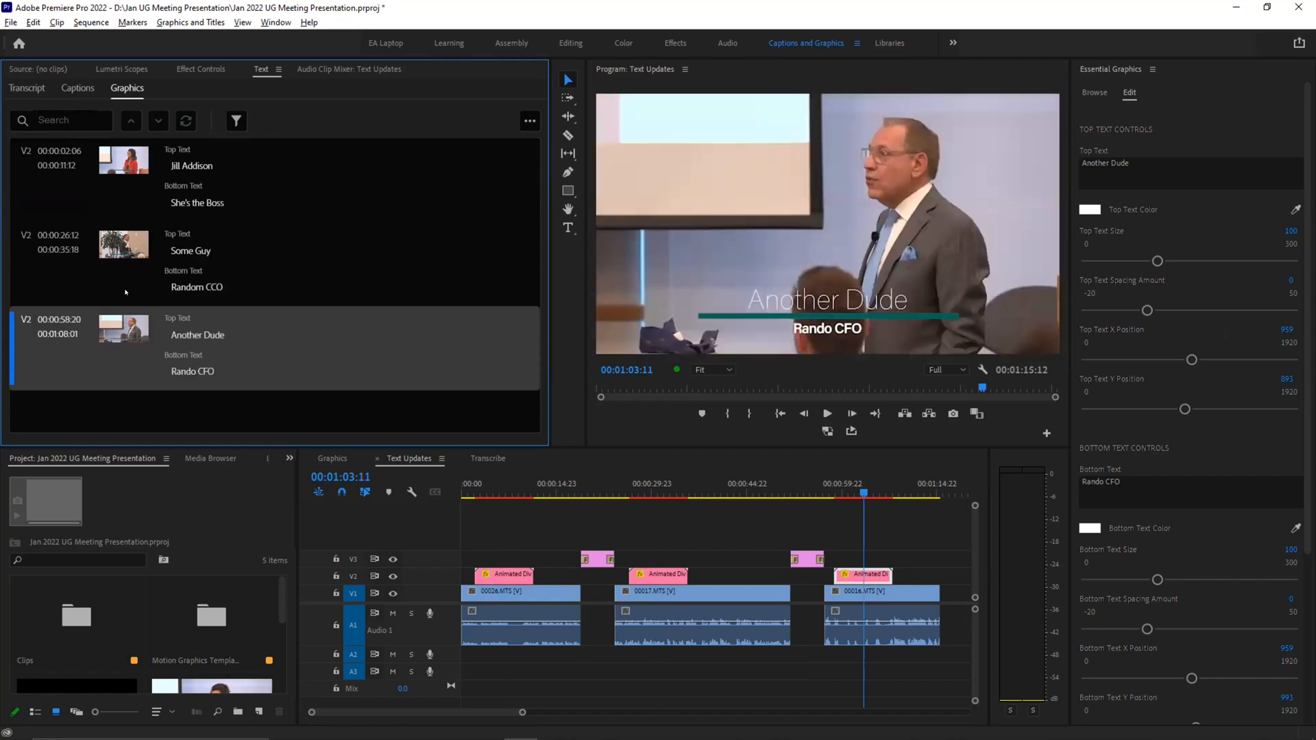
pyautogui.click(126, 206)
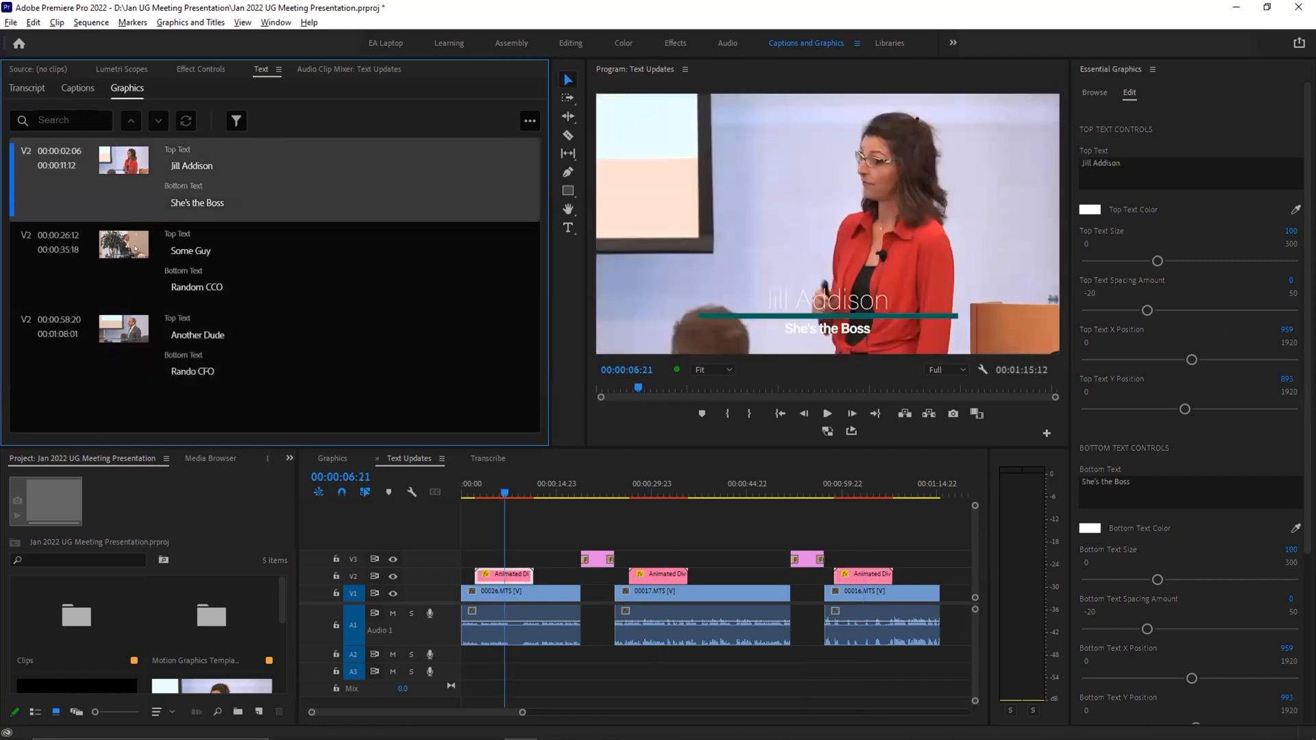
pyautogui.click(135, 250)
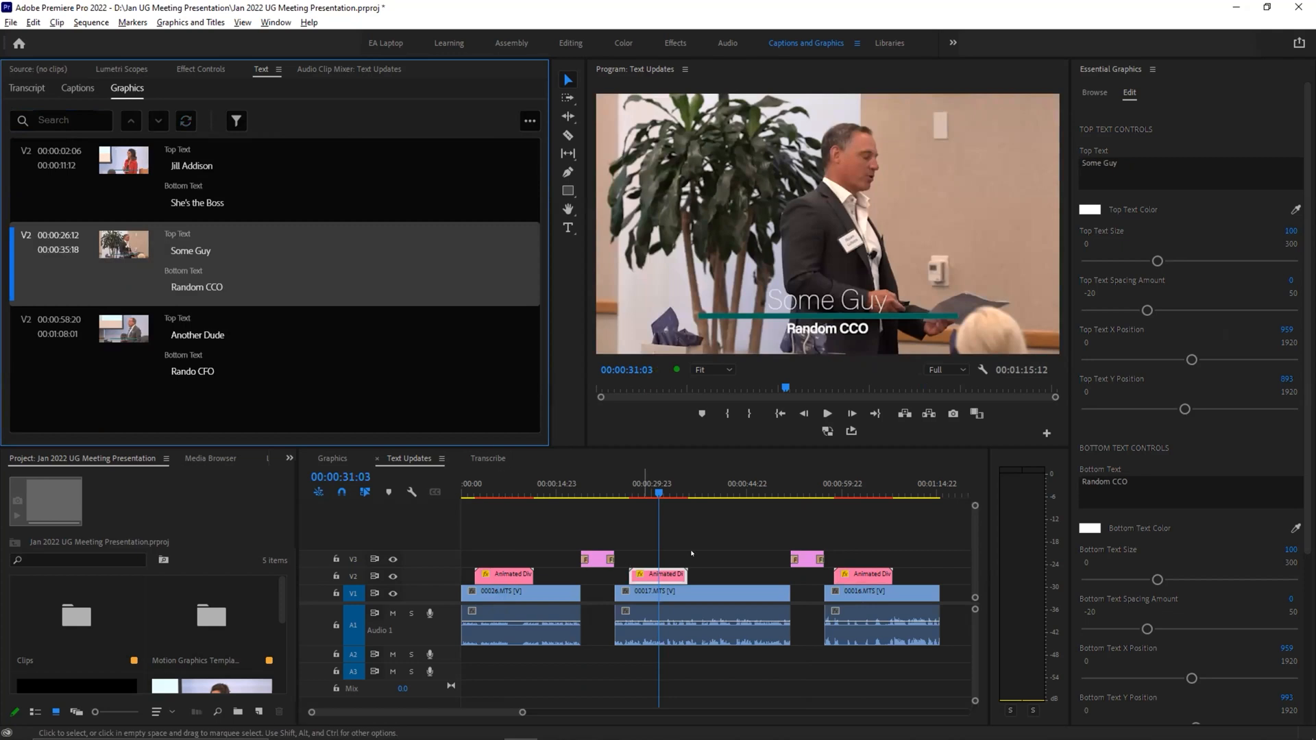
pyautogui.moveTo(661, 494); pyautogui.dragTo(629, 495)
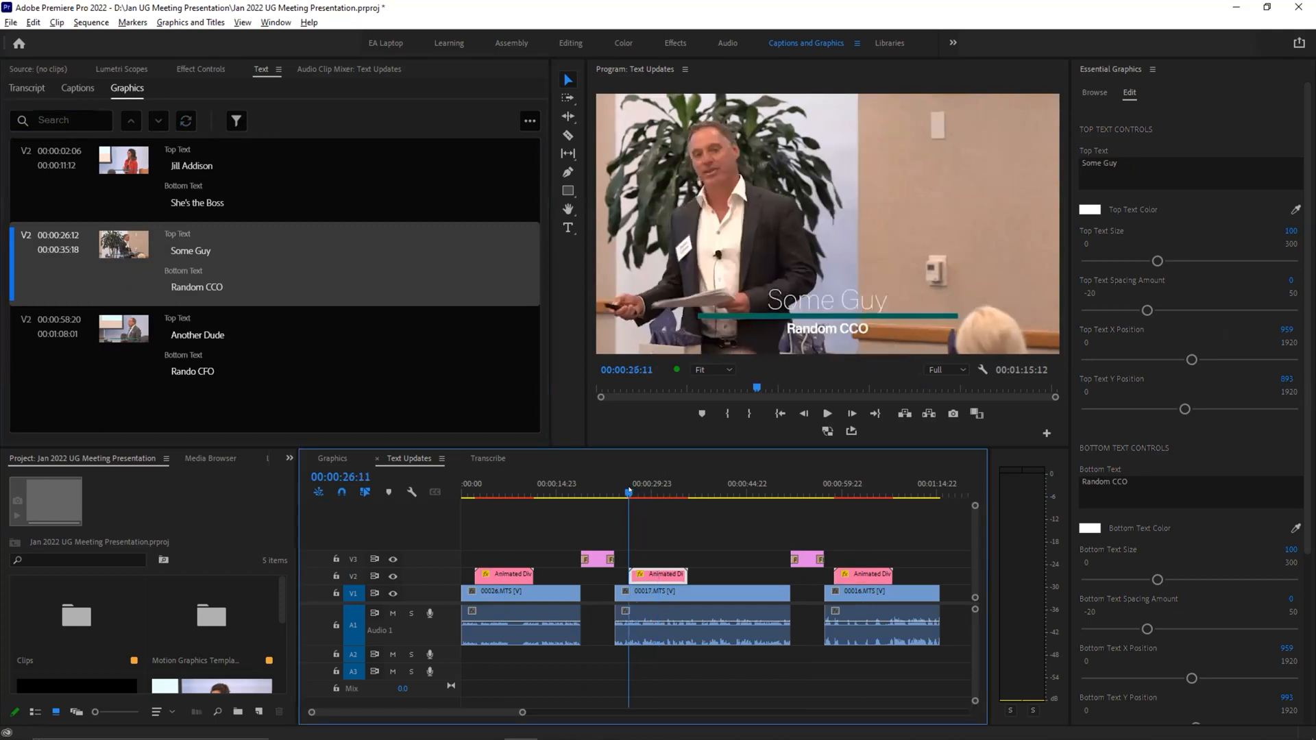
# Step: Play through the start of the second speaker's lower third and save the project
pyautogui.press('space')
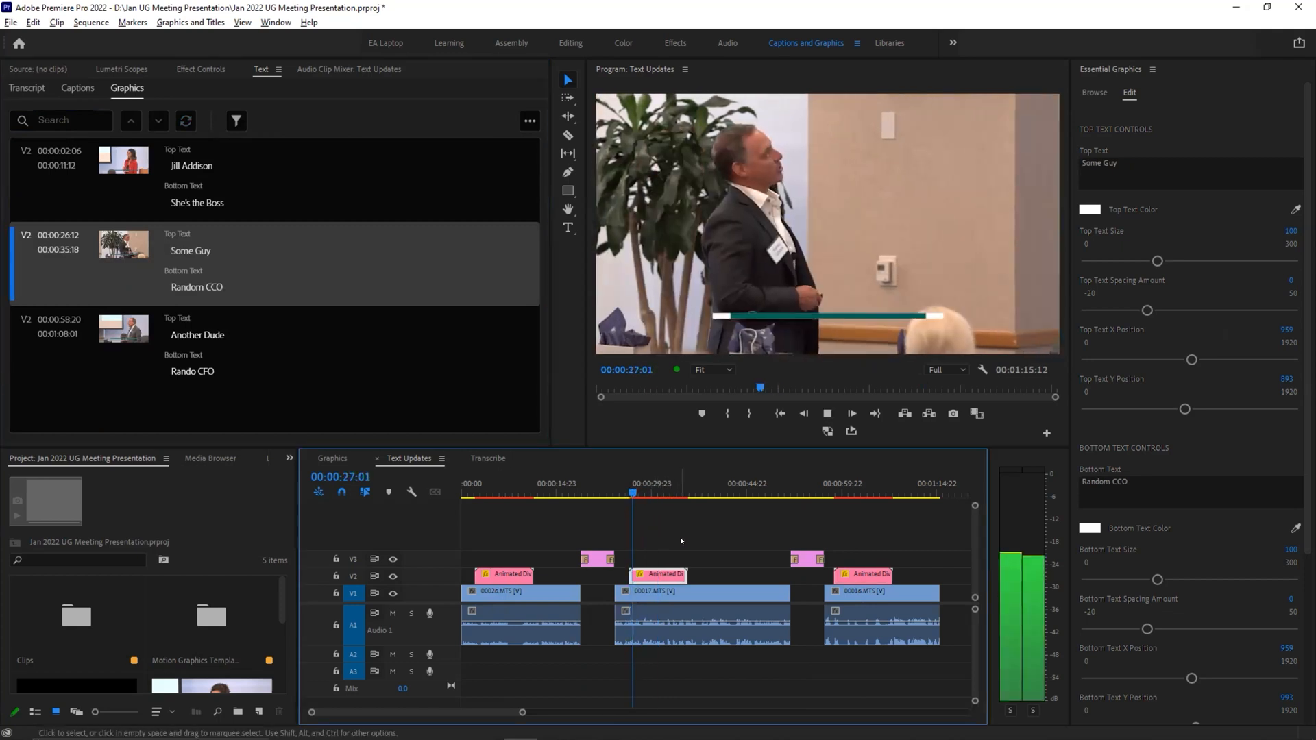
pyautogui.press('space')
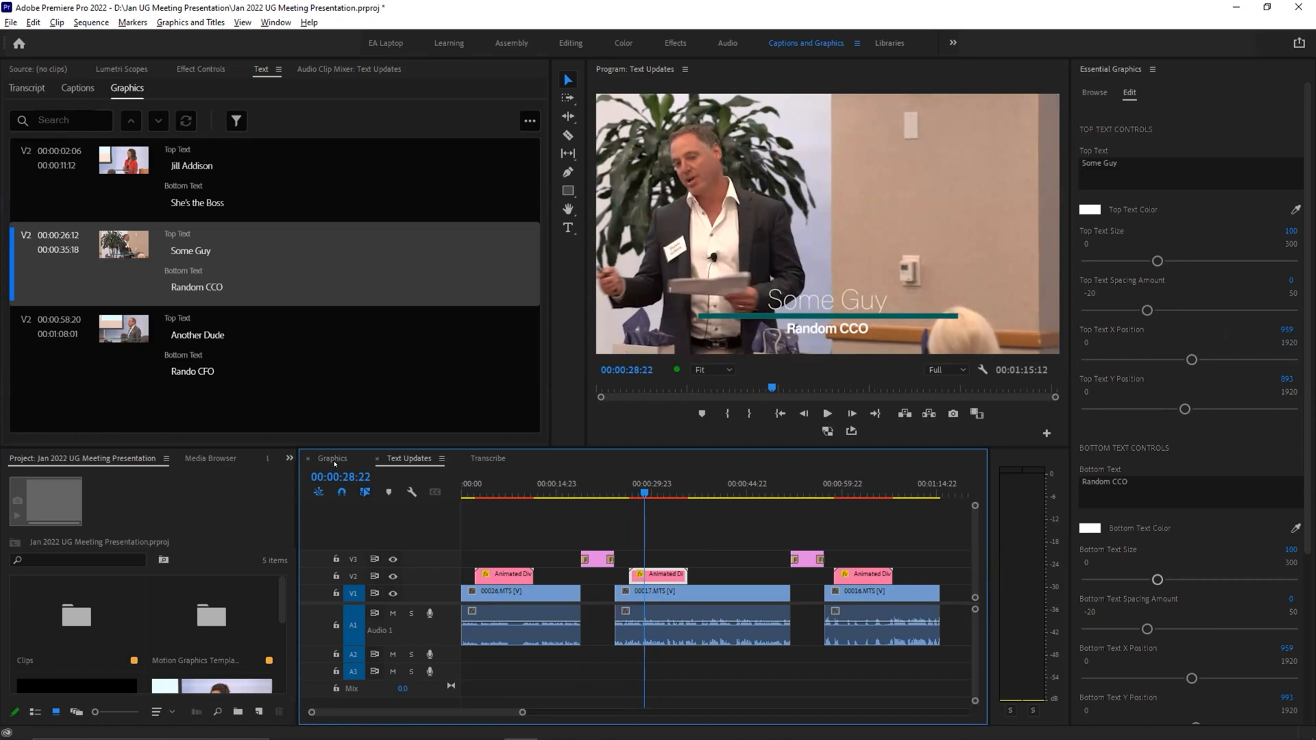
pyautogui.hotkey('ctrl', 's')
# Step: Change Line Color 01 of the second speaker's lower third to orange
pyautogui.scroll(-4, 1077, 608)
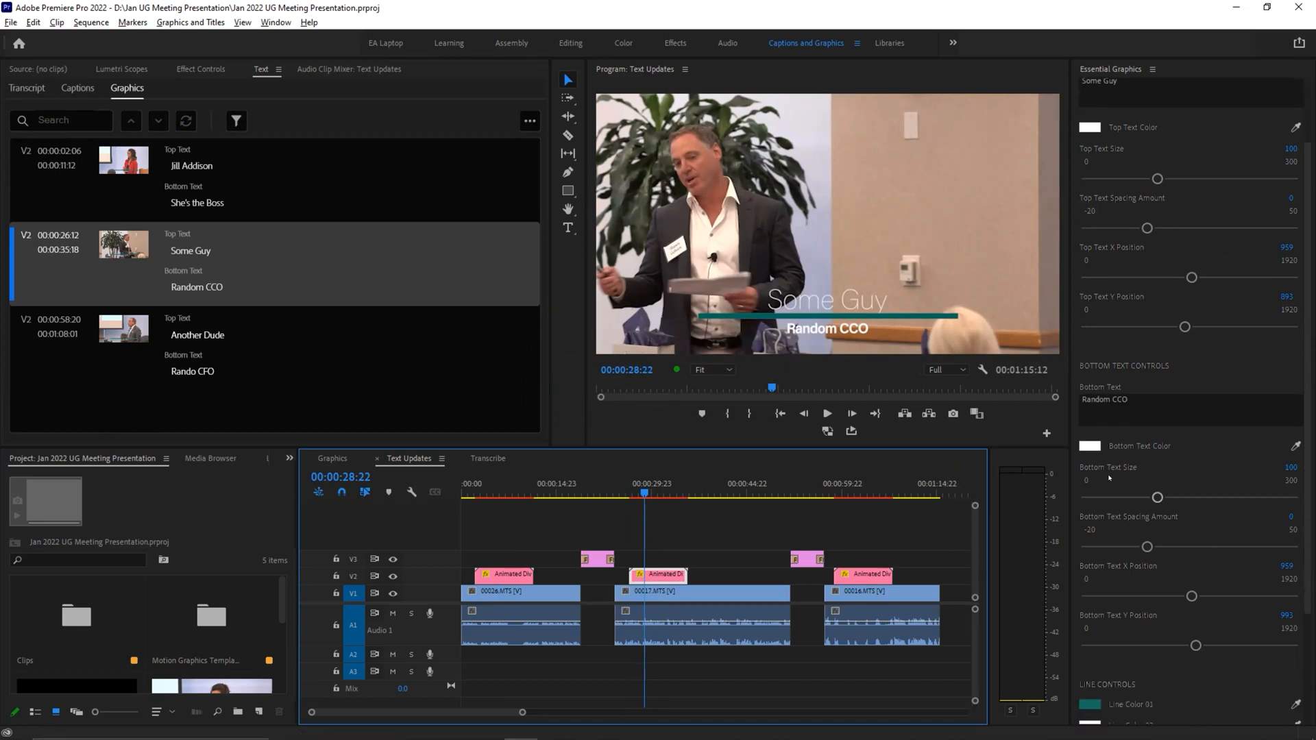
pyautogui.click(1087, 607)
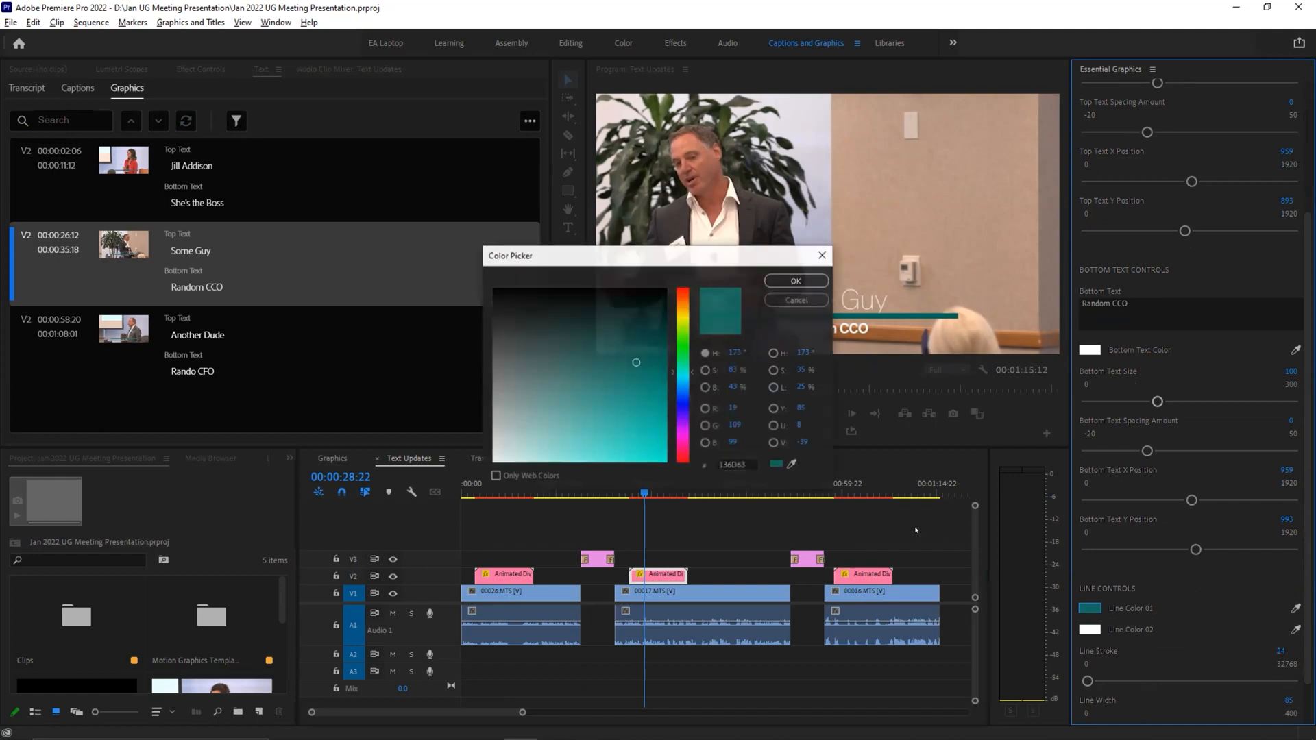
pyautogui.moveTo(685, 313); pyautogui.dragTo(684, 307)
pyautogui.click(643, 382)
pyautogui.click(619, 445)
pyautogui.click(769, 283)
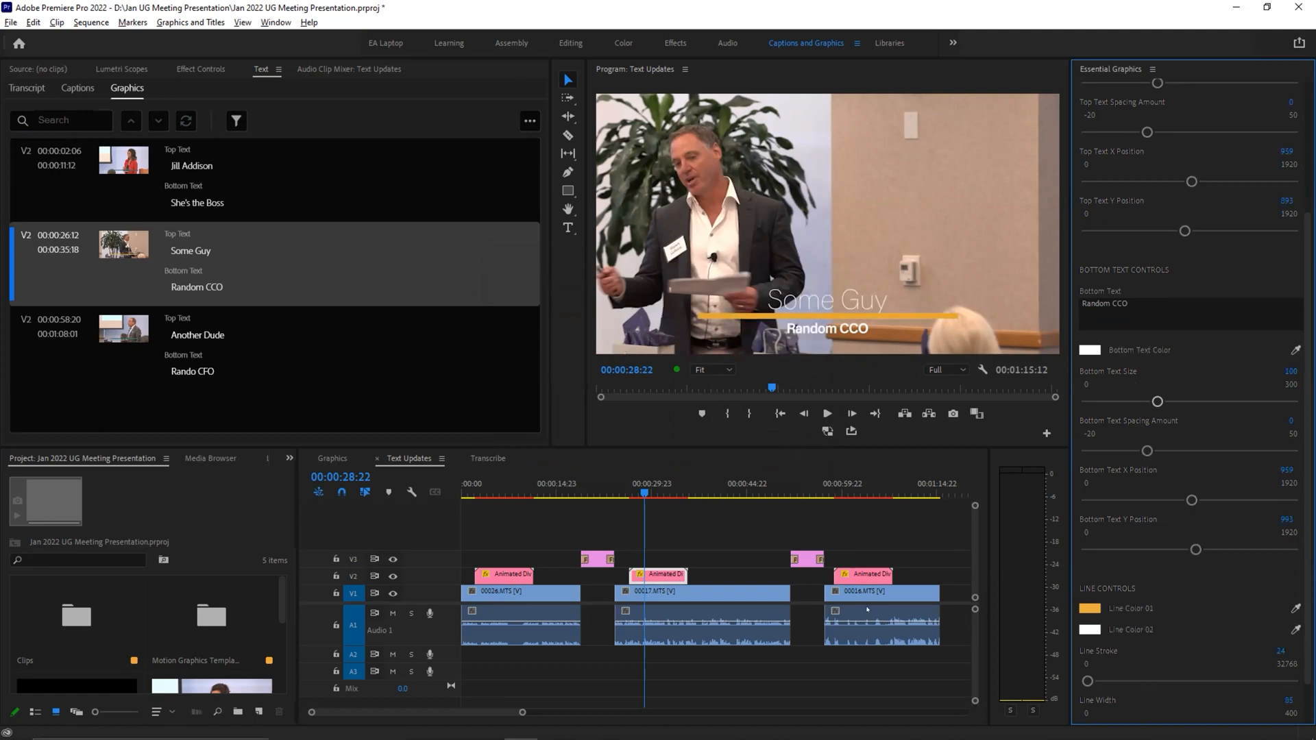
# Step: Compare the divider line color on the third, second and first speakers' lower thirds
pyautogui.click(863, 483)
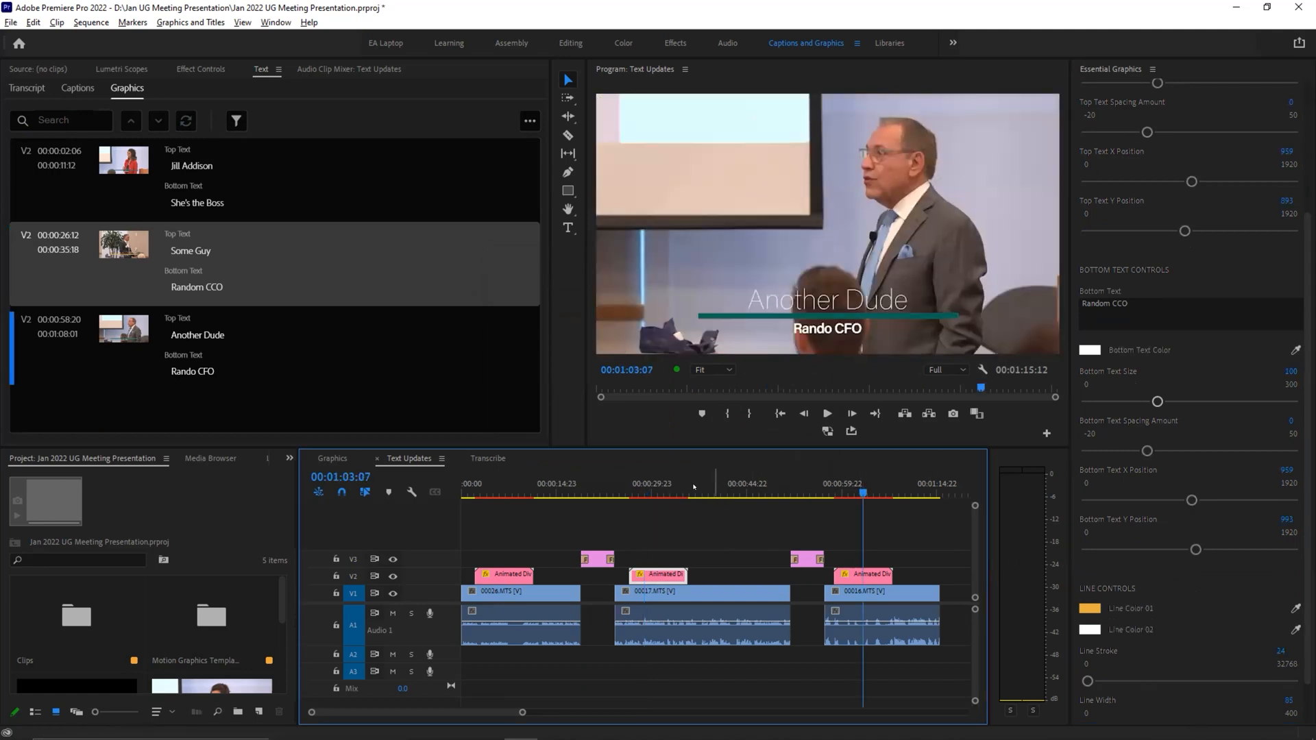
pyautogui.click(644, 483)
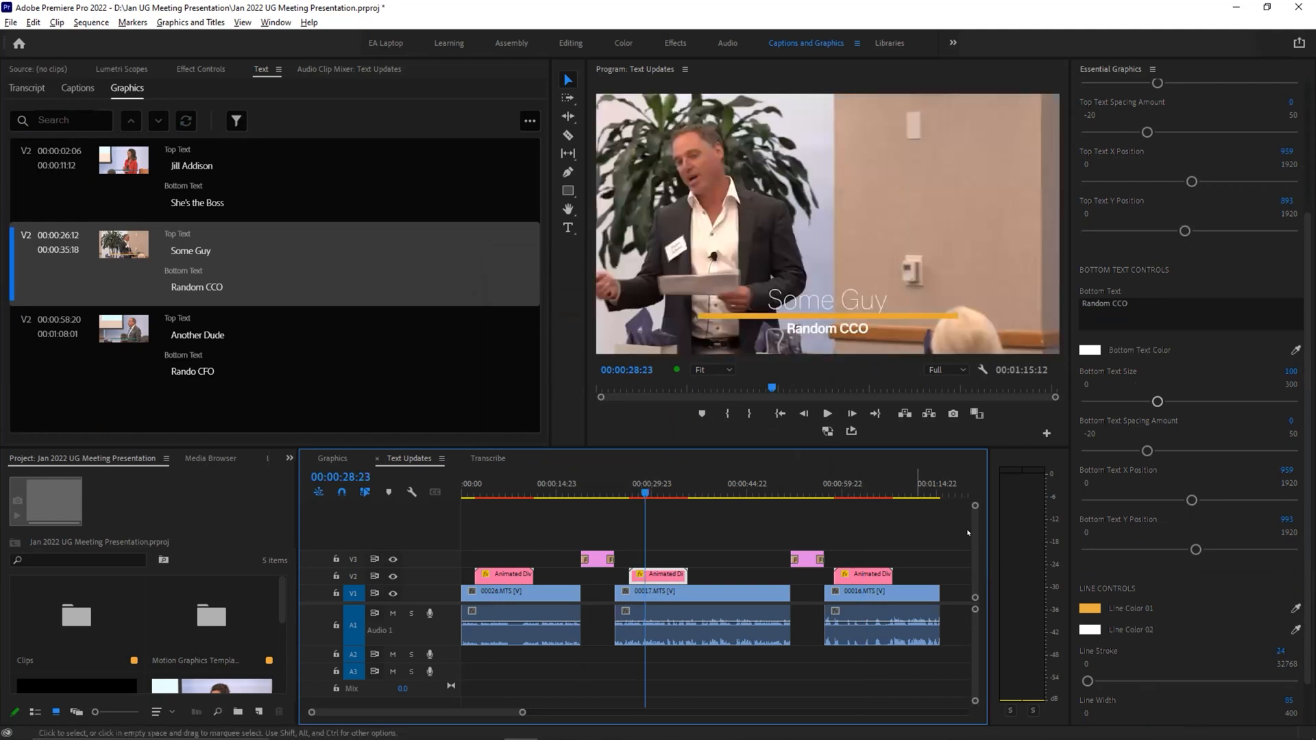
pyautogui.click(499, 488)
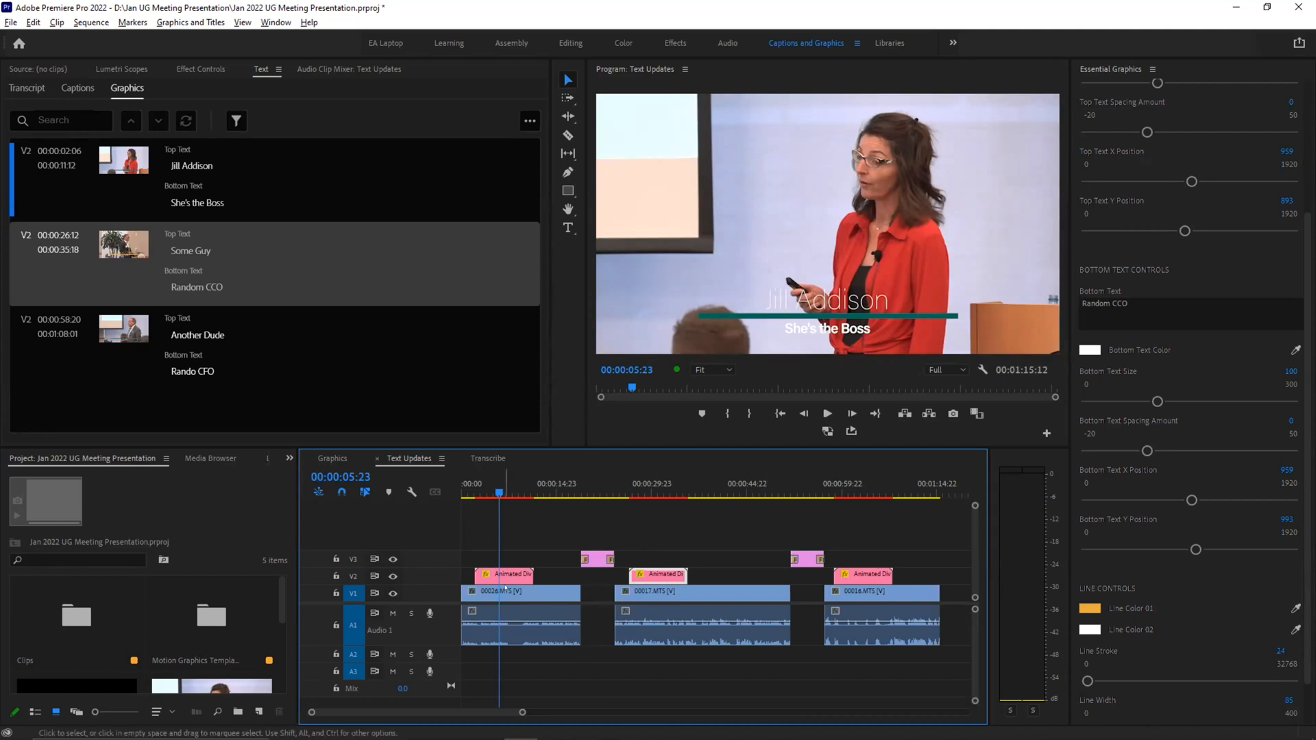
# Step: Duplicate the first lower third into the gap after the second one on track V2, and delete the copy
pyautogui.moveTo(499, 573); pyautogui.dragTo(736, 574)
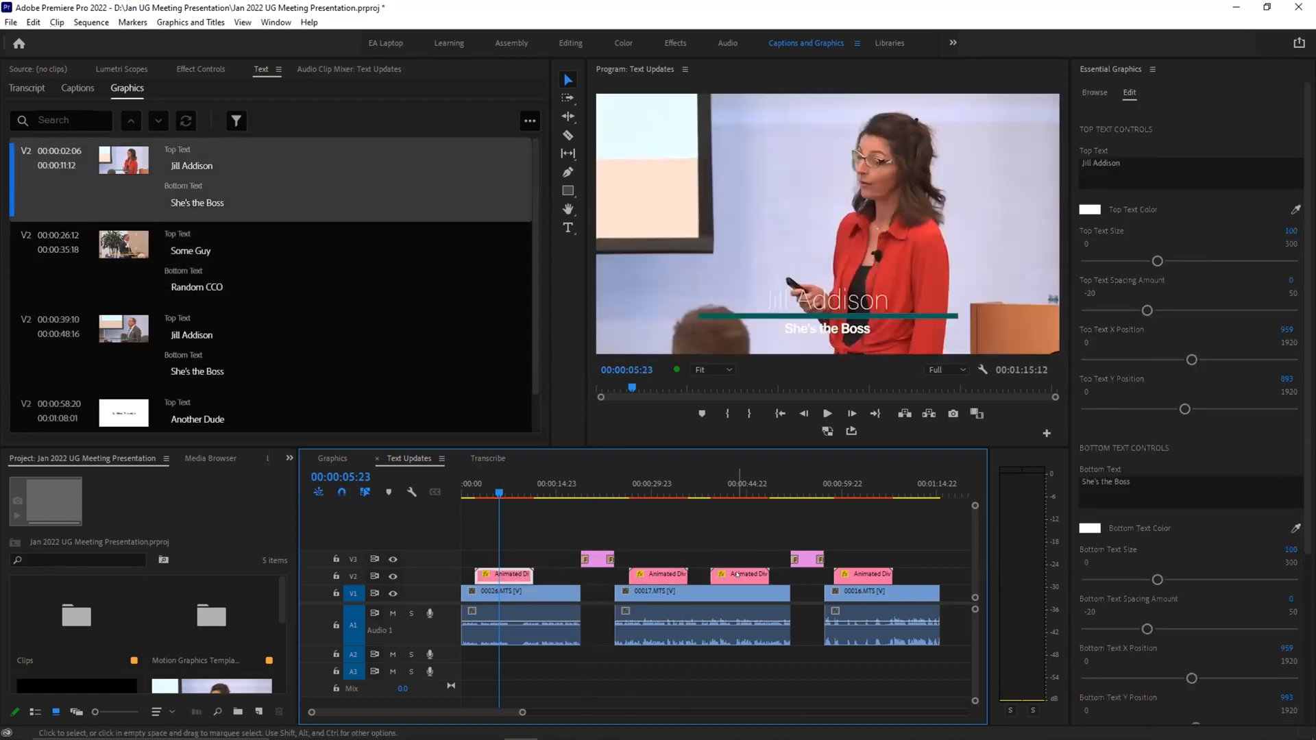
pyautogui.click(737, 574)
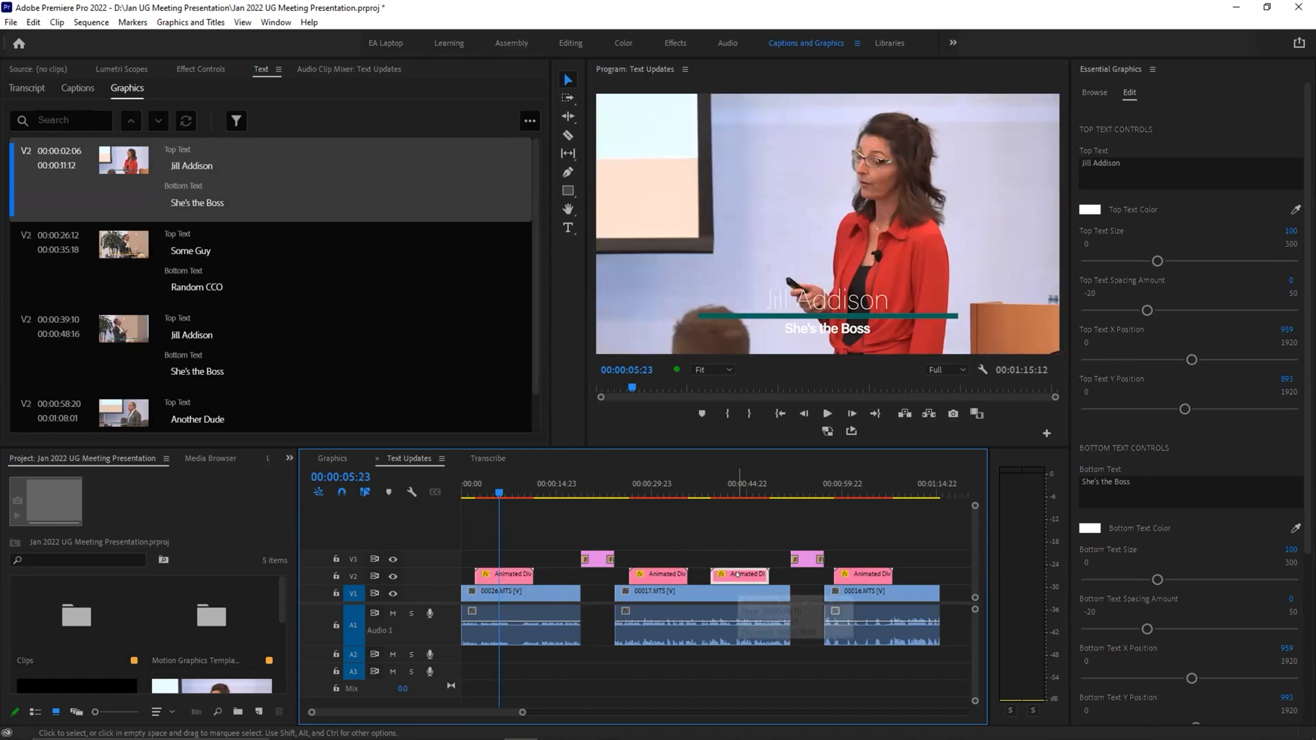
pyautogui.press('Delete')
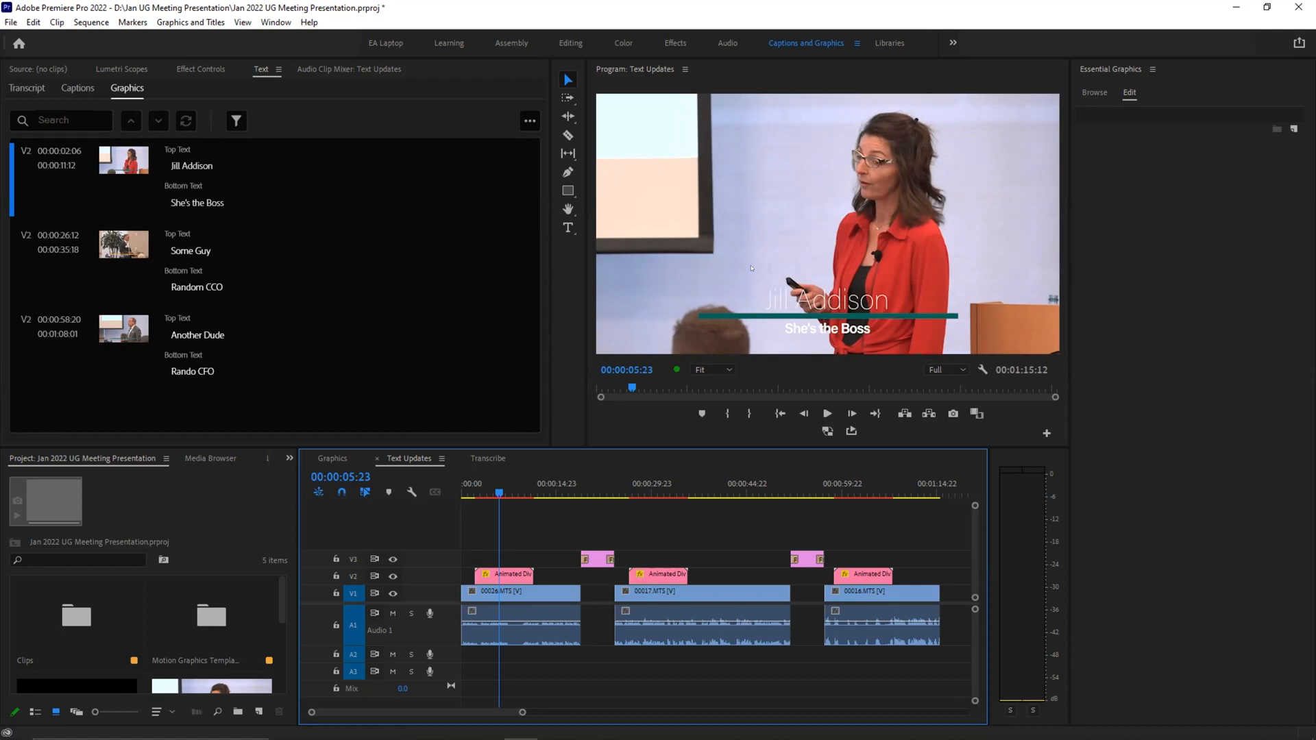
# Step: Switch to the empty Graphics sequence and draw a rectangle about 982 by 393 in the lower middle of the frame
pyautogui.click(328, 458)
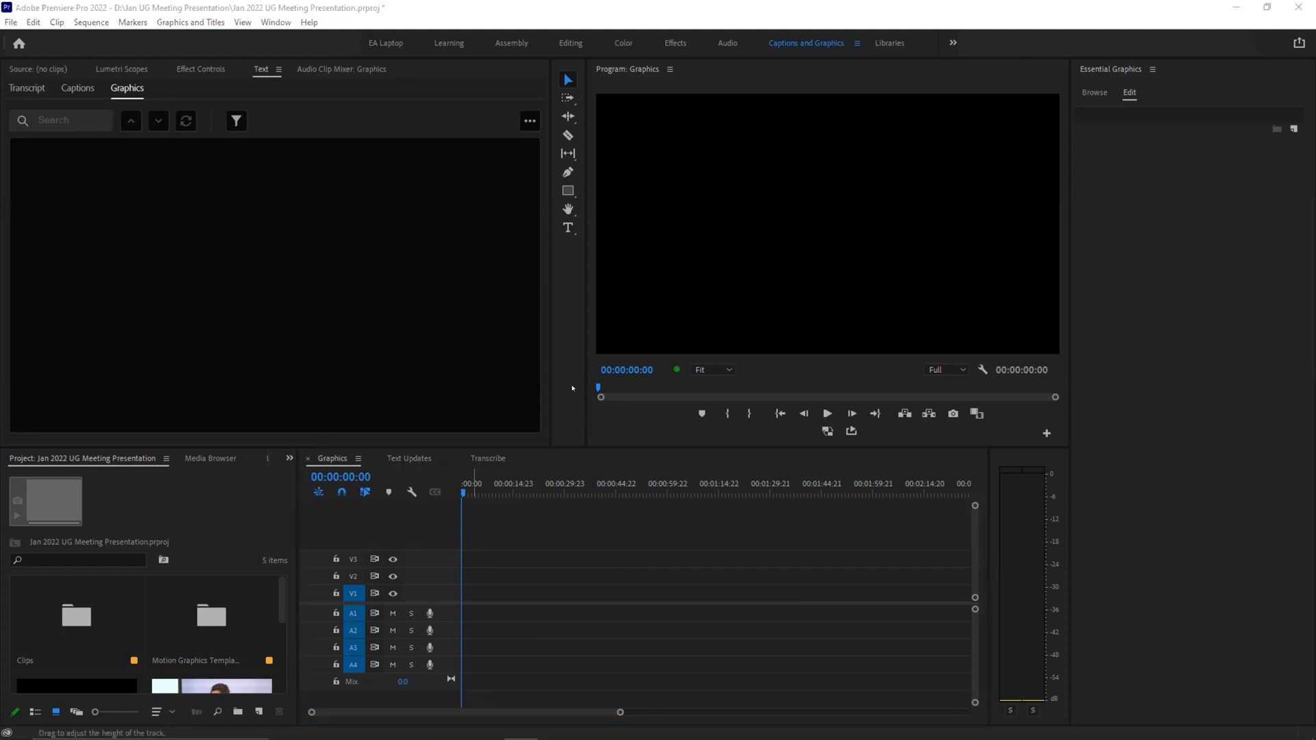
pyautogui.click(795, 48)
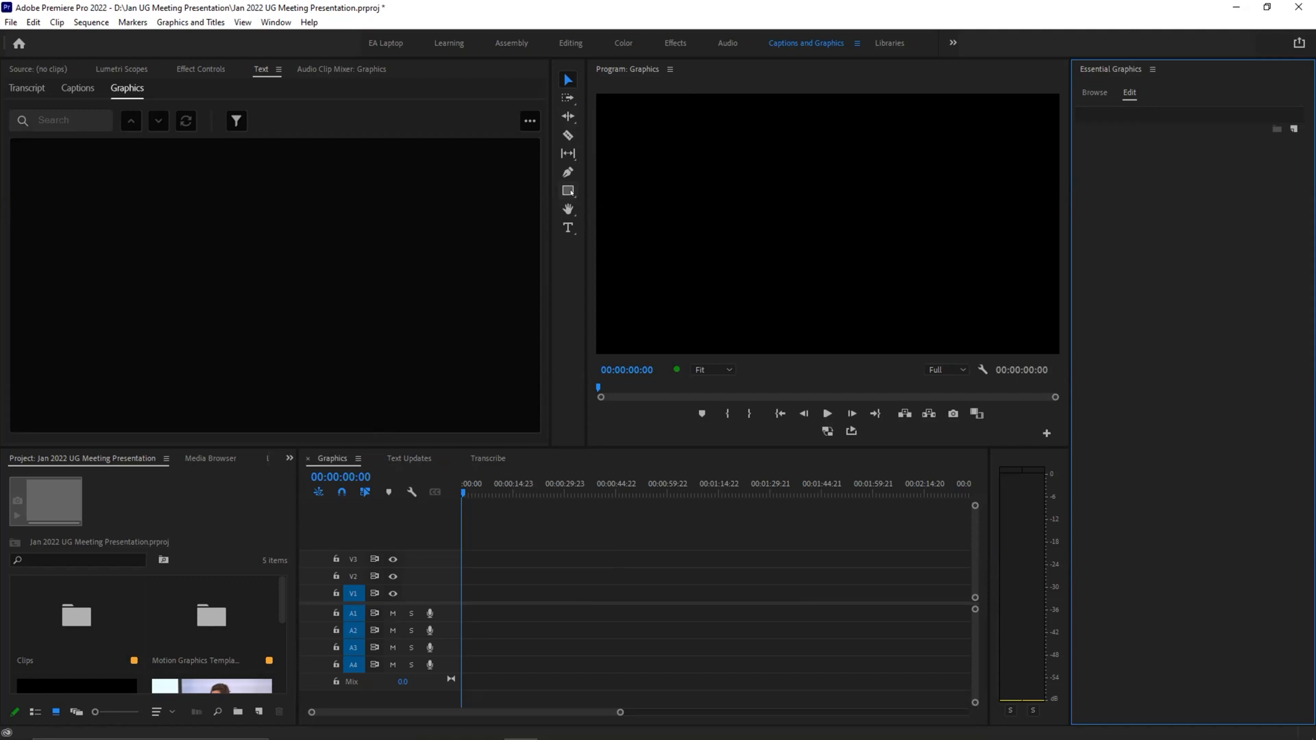
pyautogui.click(568, 191)
pyautogui.moveTo(638, 207); pyautogui.dragTo(875, 300)
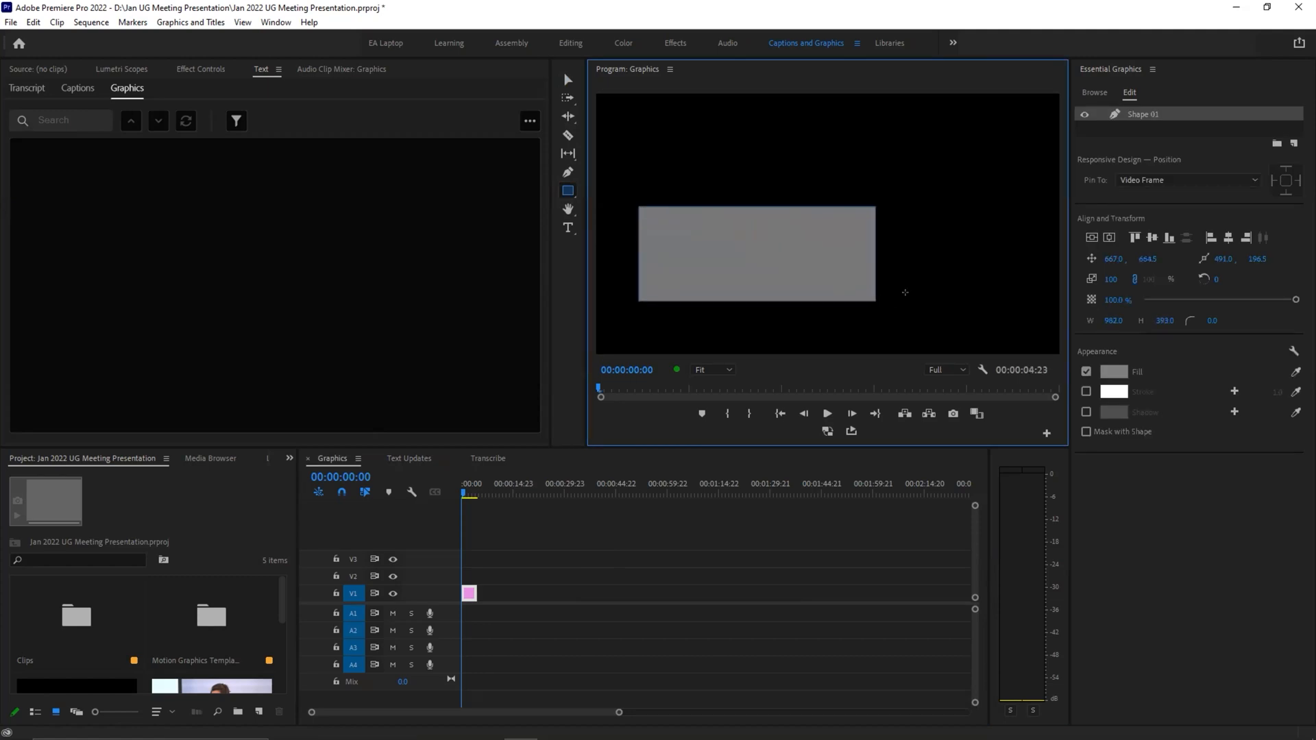
pyautogui.click(567, 191)
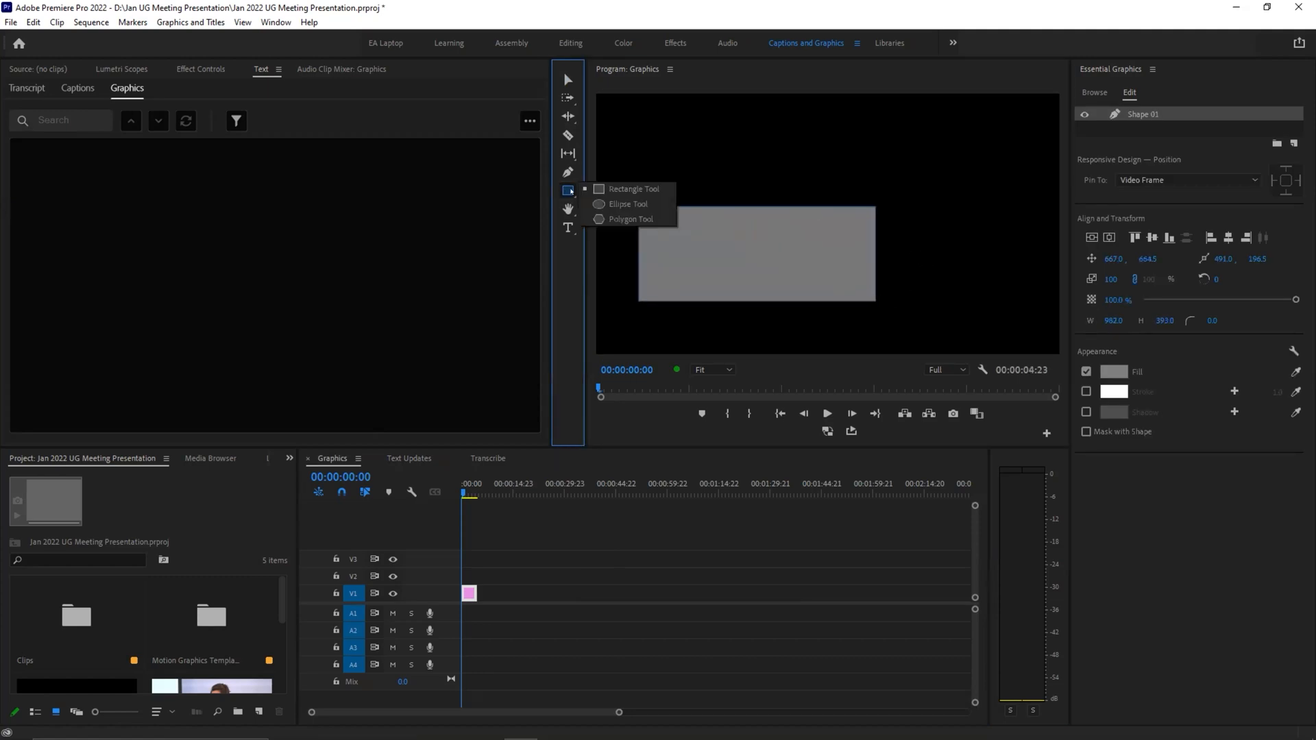
pyautogui.click(716, 256)
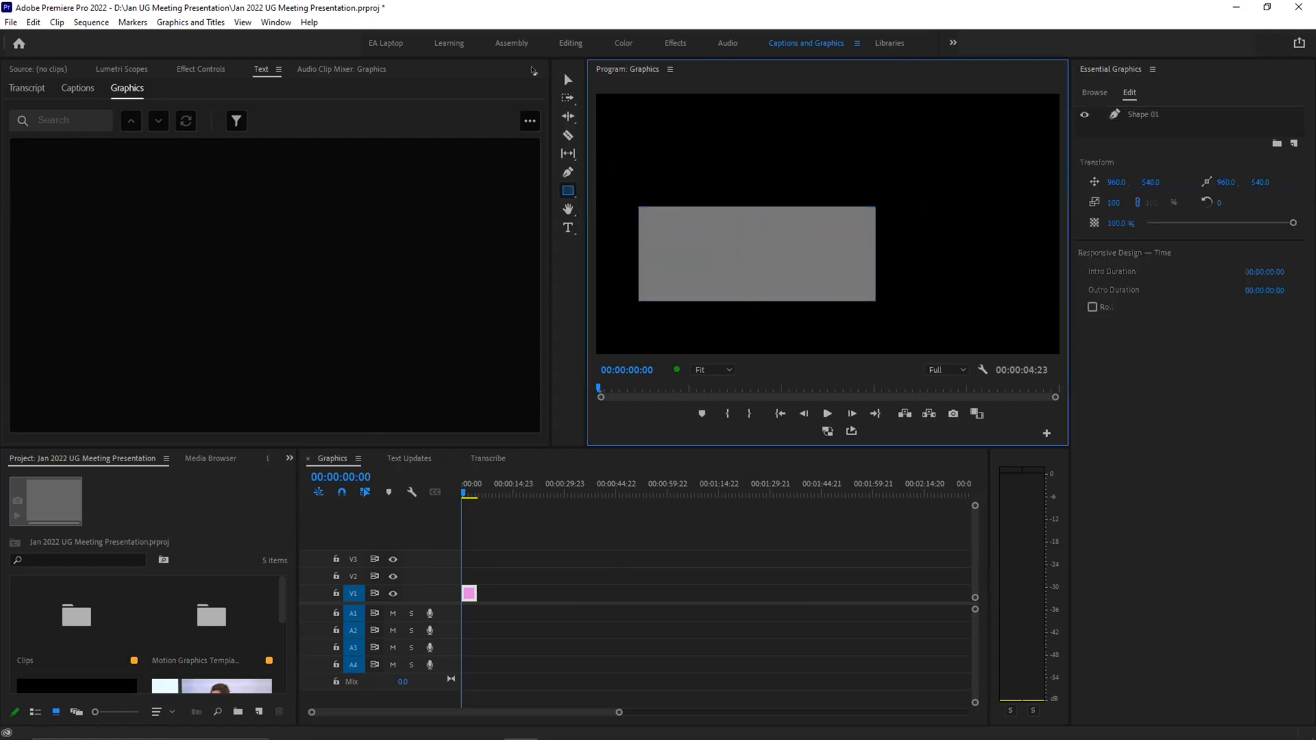
# Step: Give the rectangle a bright red fill and a white stroke 18 wide
pyautogui.click(567, 80)
pyautogui.click(806, 256)
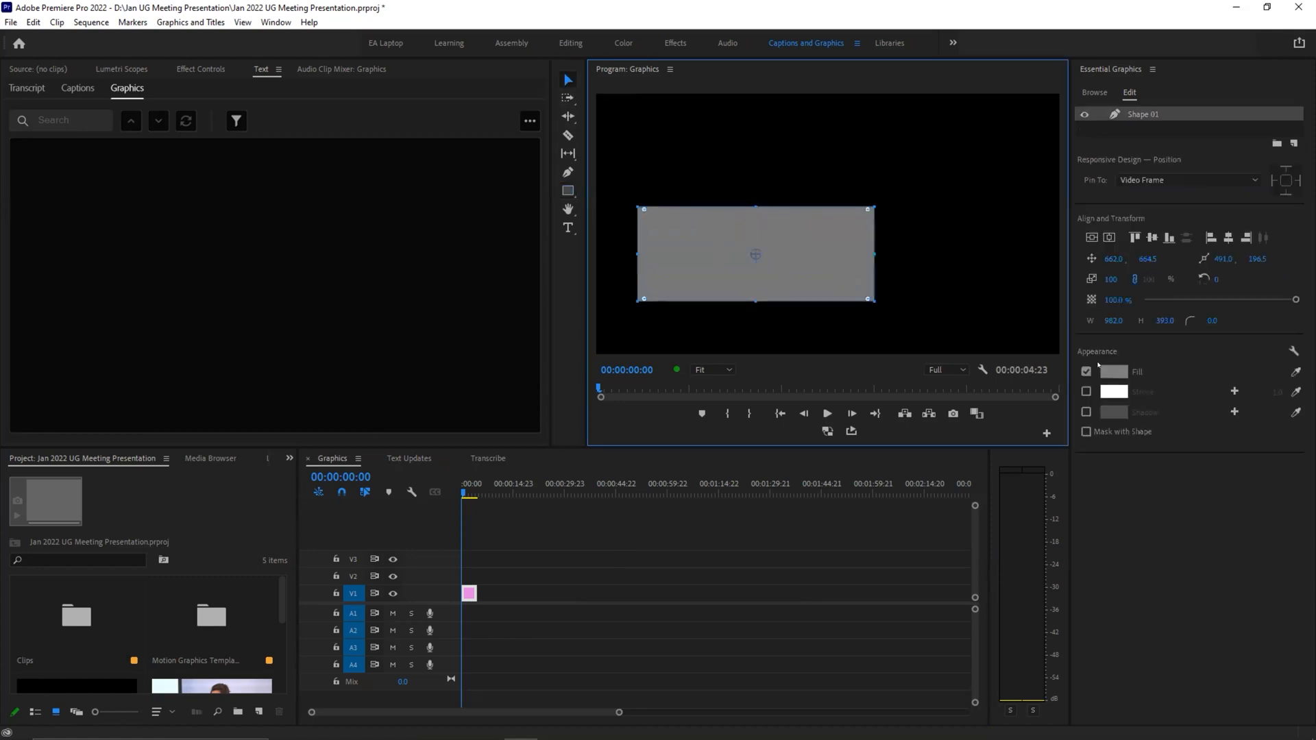
pyautogui.click(1109, 376)
pyautogui.moveTo(647, 409); pyautogui.dragTo(624, 463)
pyautogui.click(806, 273)
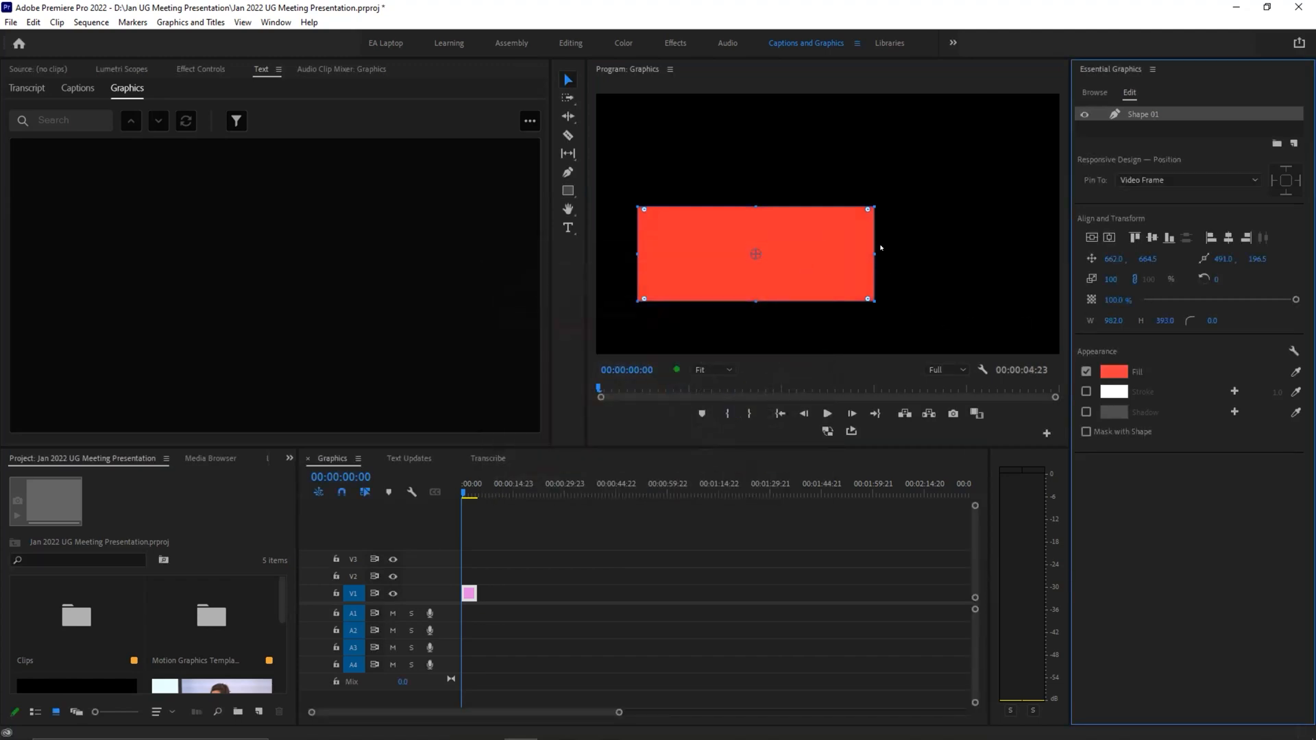
pyautogui.click(1085, 392)
pyautogui.moveTo(1274, 393); pyautogui.dragTo(1278, 393)
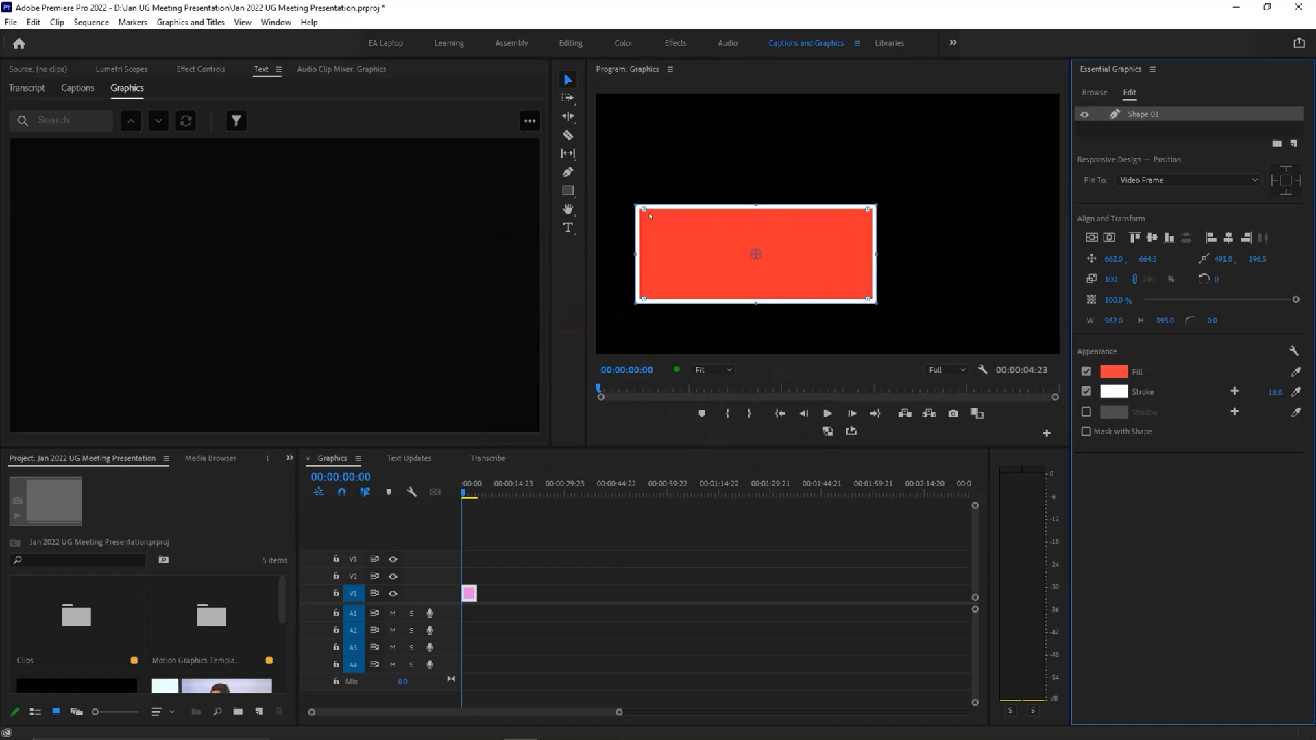
pyautogui.click(915, 203)
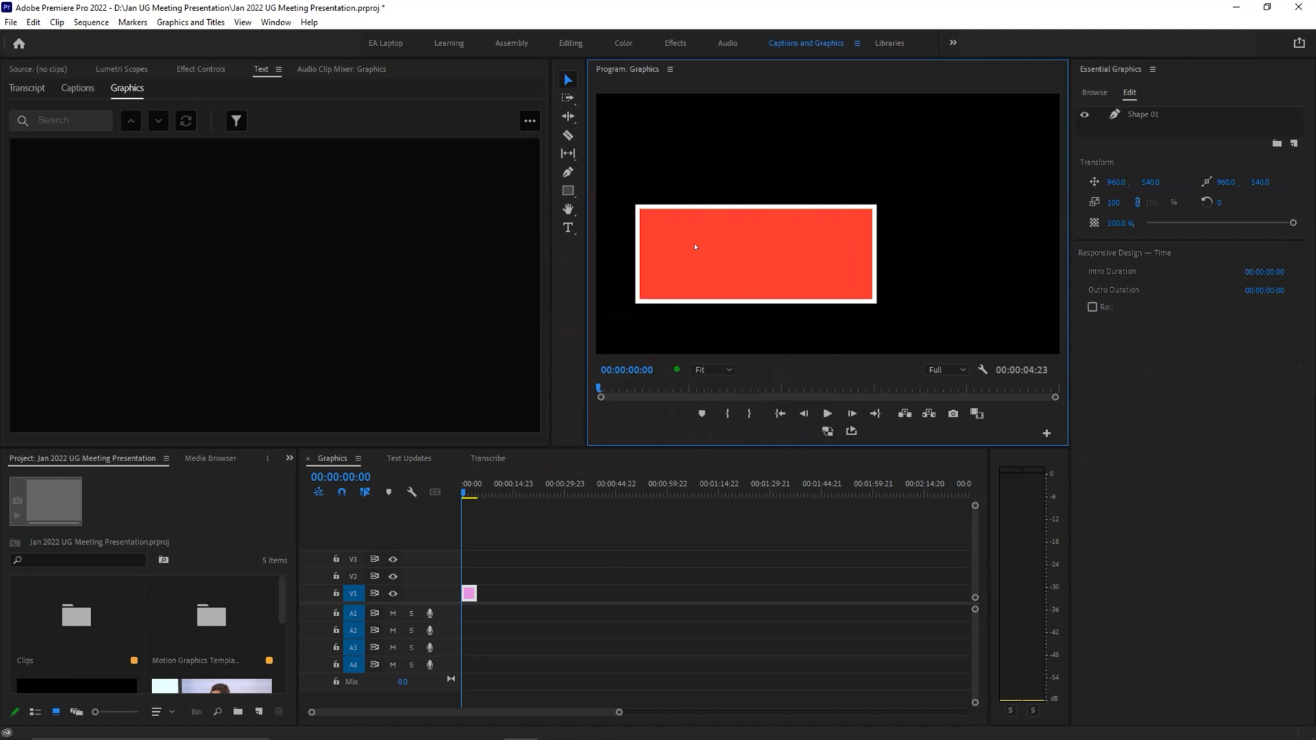
# Step: Round the rectangle's corners to a radius of about 234 and reshape it into a bar about 1249 by 151
pyautogui.click(654, 223)
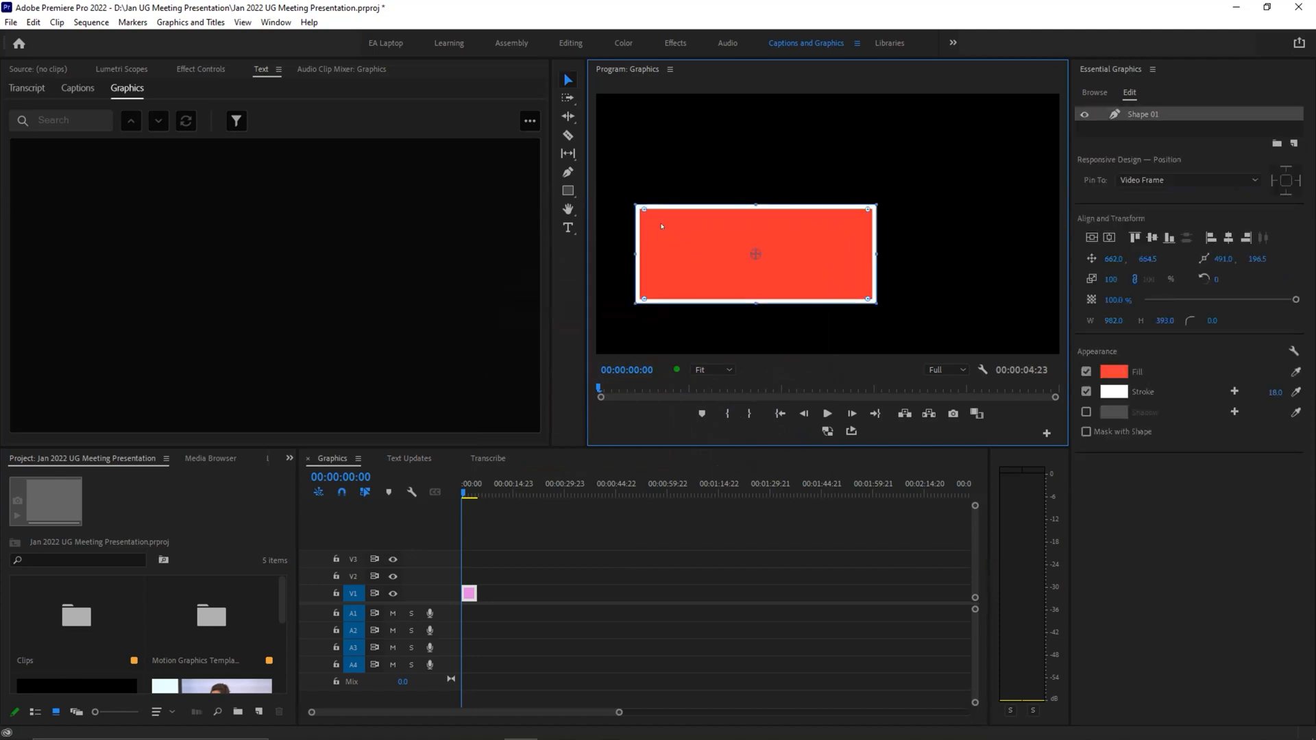
pyautogui.moveTo(642, 211); pyautogui.dragTo(661, 222)
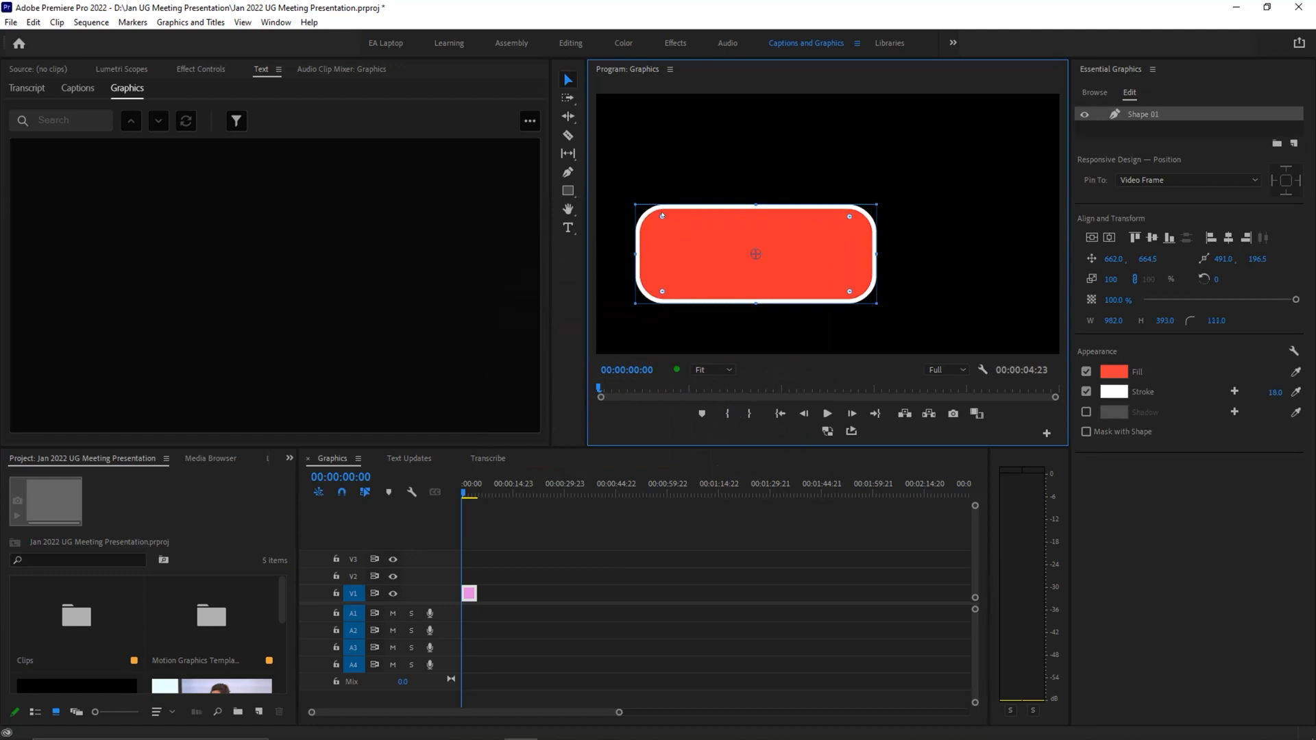
pyautogui.moveTo(660, 216); pyautogui.dragTo(683, 237)
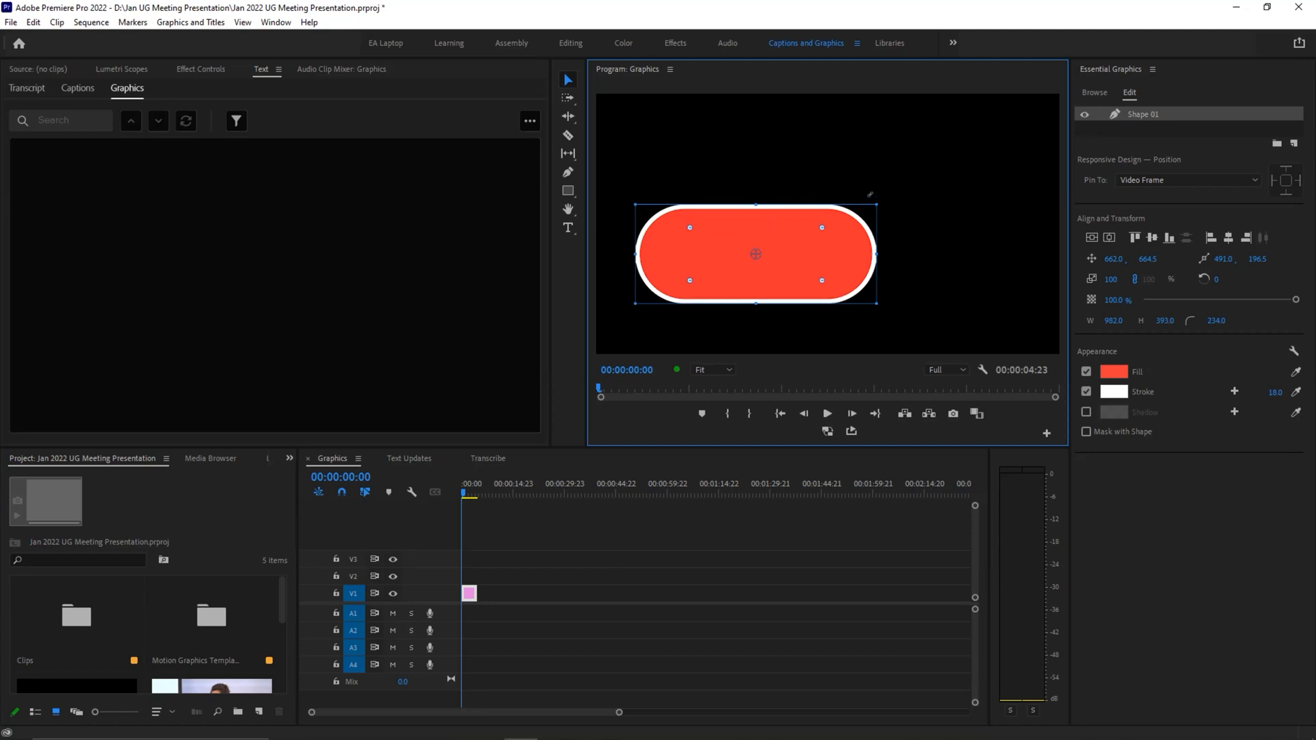
pyautogui.moveTo(872, 194); pyautogui.dragTo(938, 256)
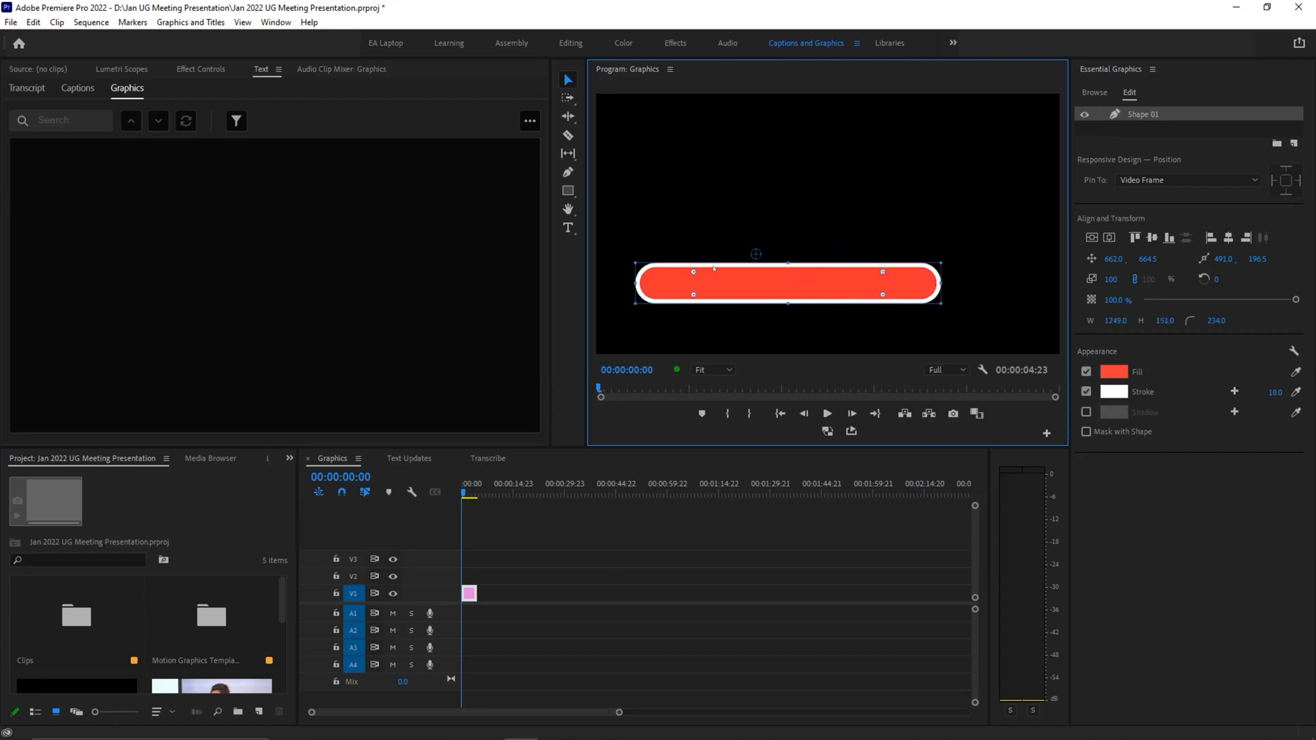
# Step: Add the text "Name" and place it inside the start of the red bar, at about 284, 826
pyautogui.click(568, 227)
pyautogui.click(696, 278)
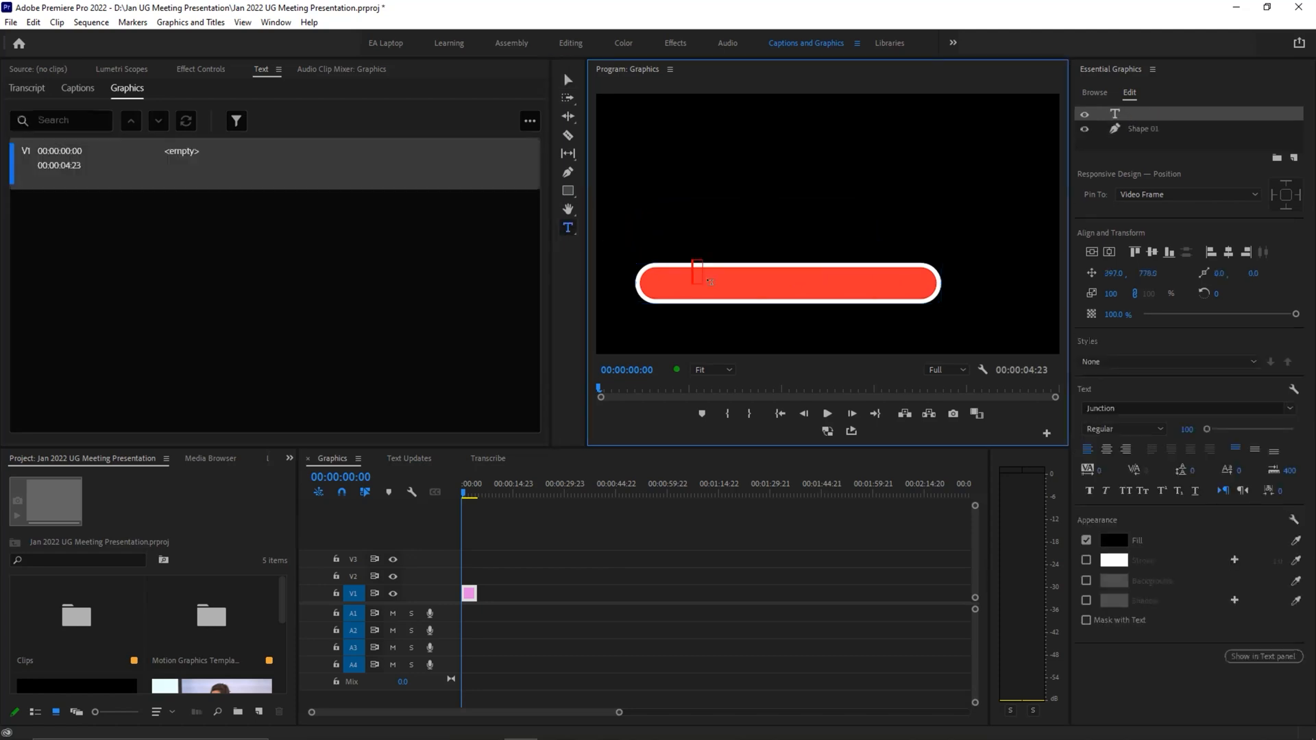
pyautogui.write('Name')
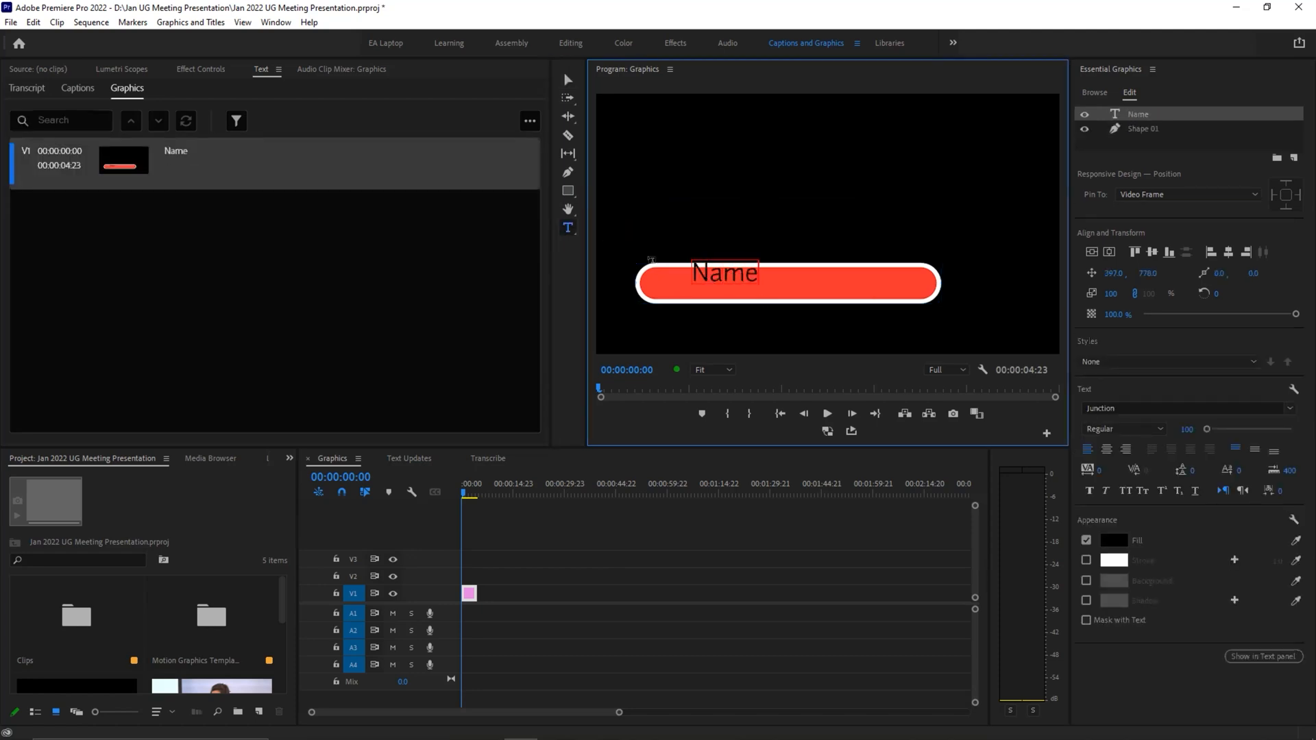
pyautogui.click(568, 80)
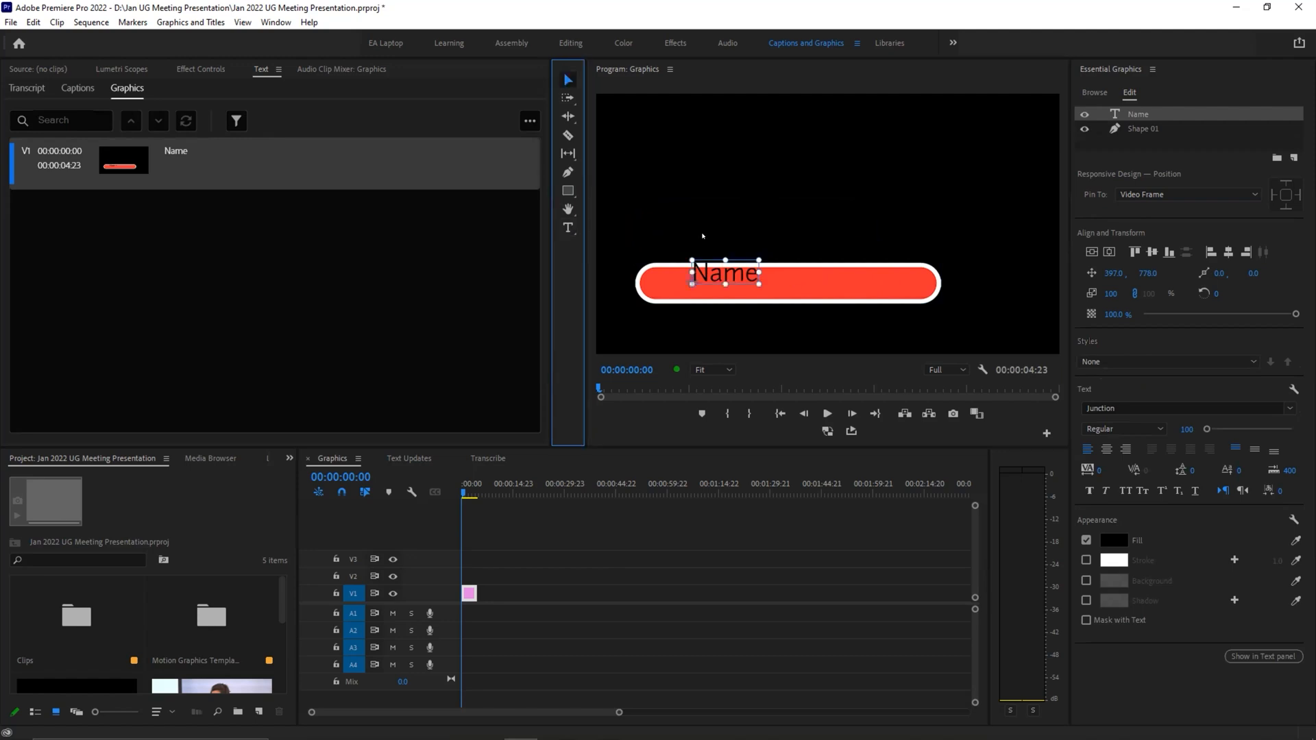
pyautogui.moveTo(705, 277); pyautogui.dragTo(680, 287)
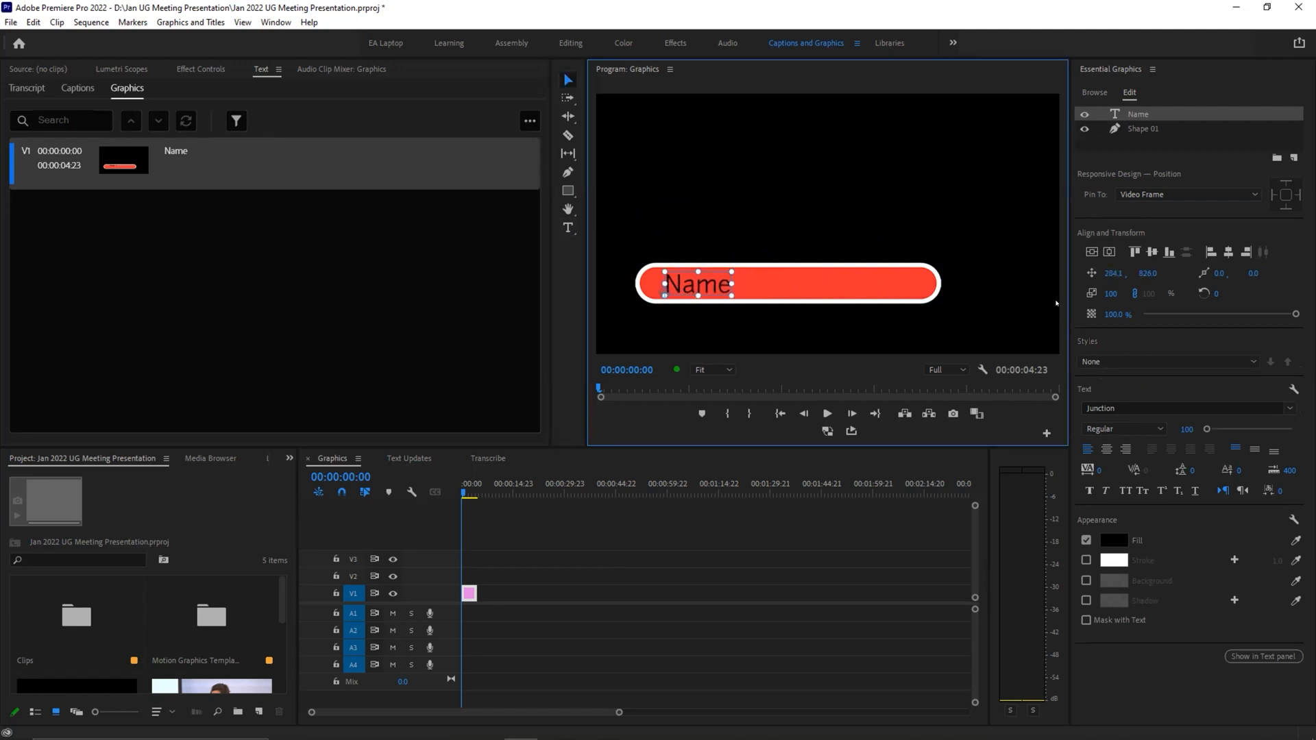
pyautogui.click(773, 236)
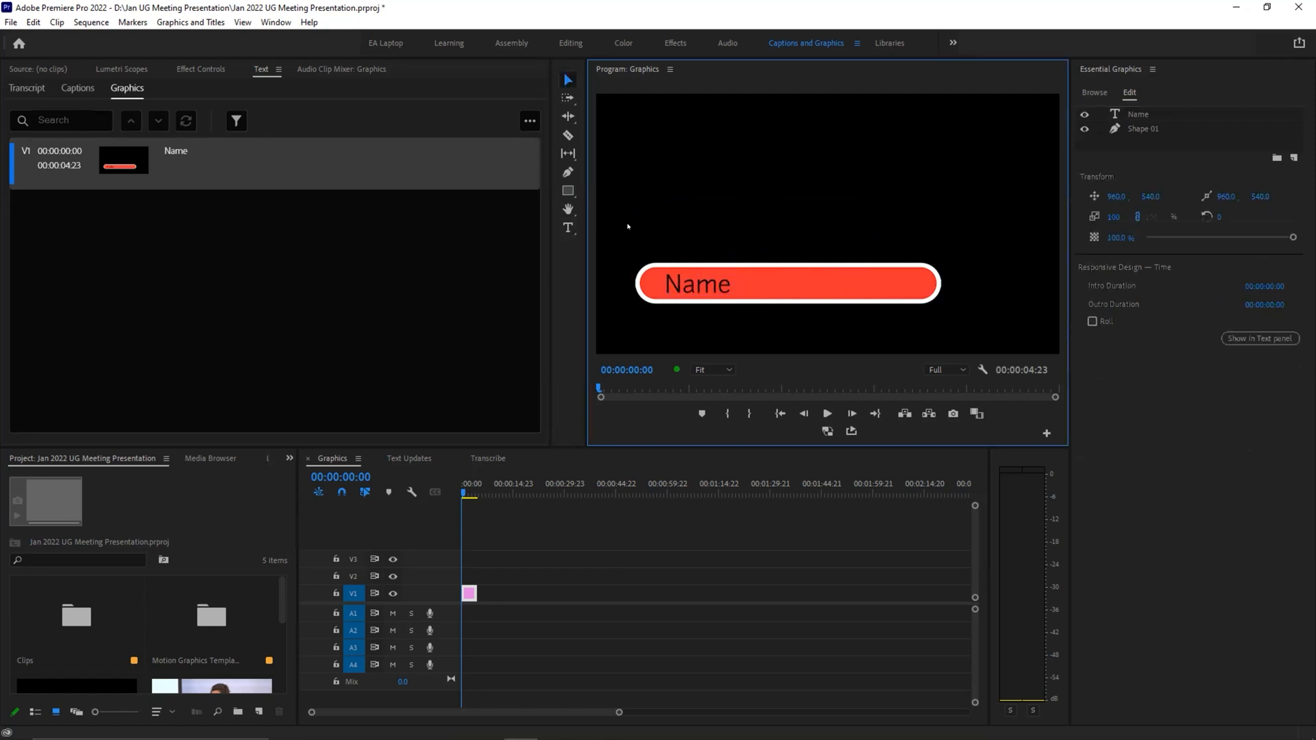
# Step: Draw a triangle about 545 by 551 above the bar with the Polygon Tool and round its corners
pyautogui.click(568, 191)
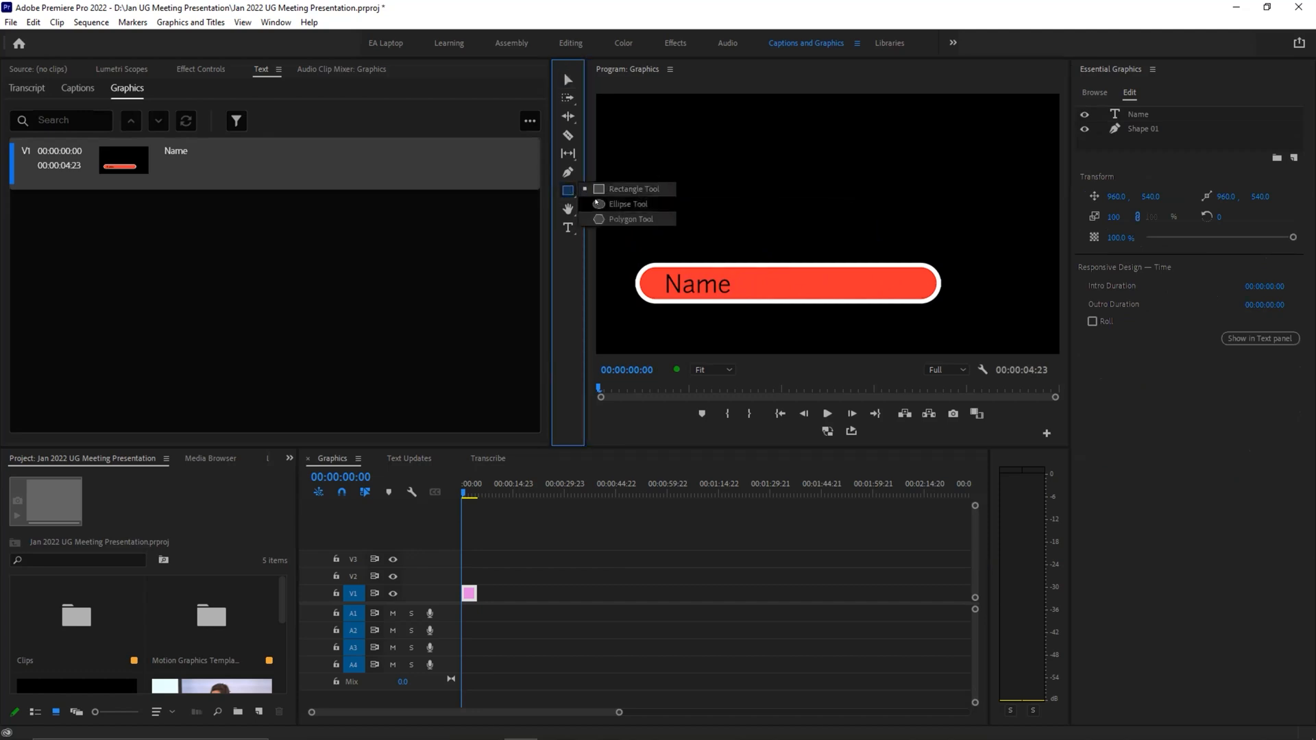
pyautogui.click(605, 220)
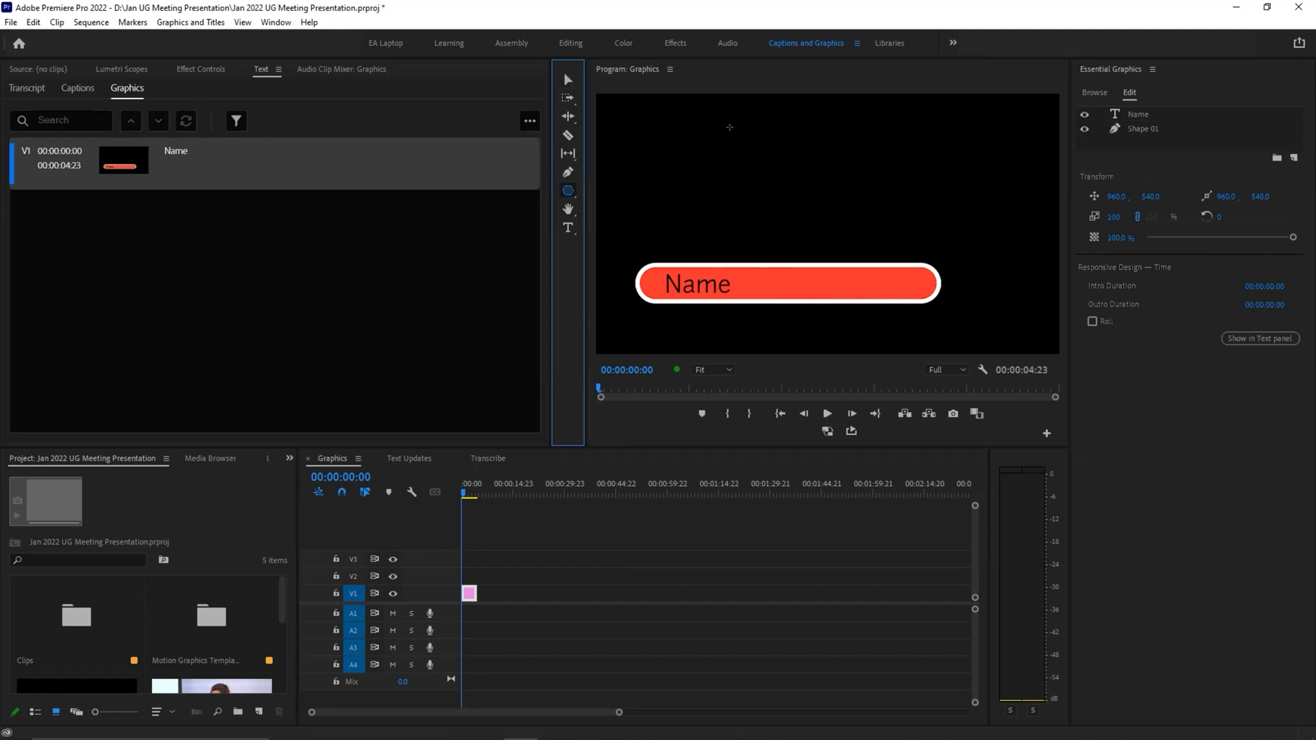
pyautogui.moveTo(728, 127); pyautogui.dragTo(835, 266)
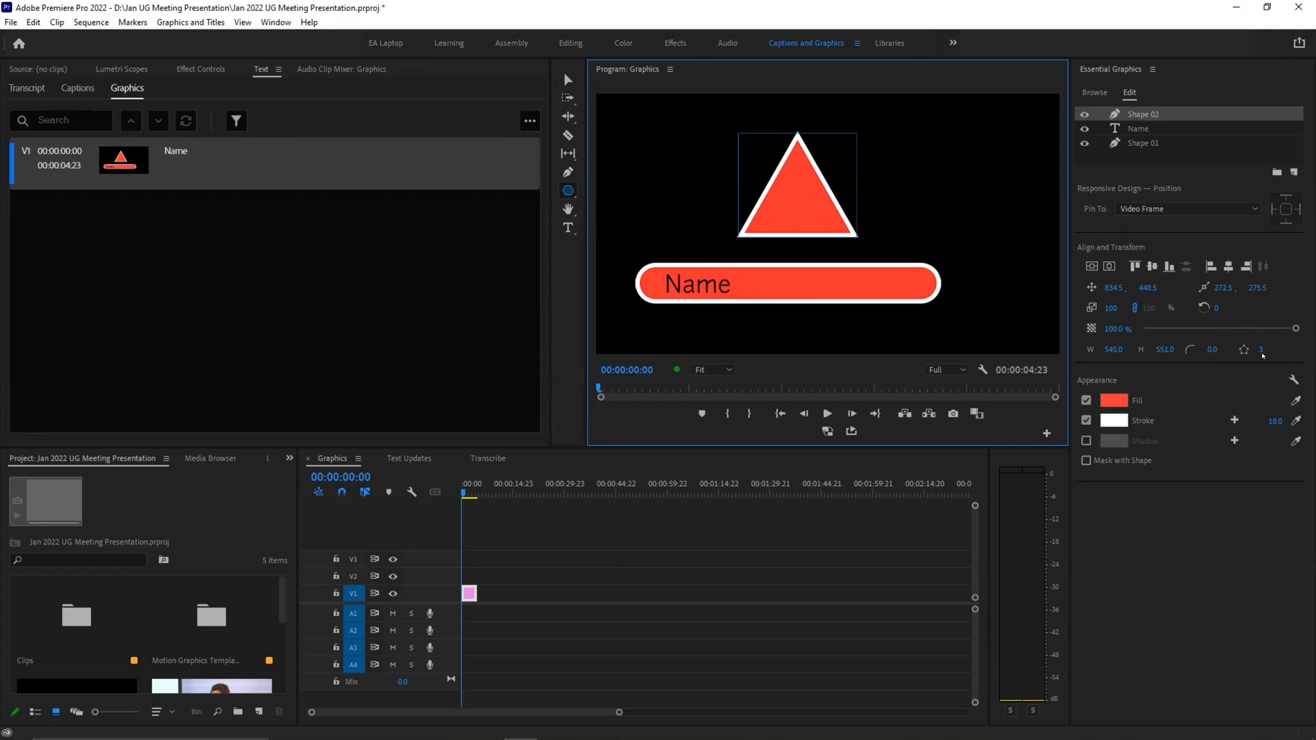
pyautogui.moveTo(1255, 352)
pyautogui.mouseDown()
pyautogui.moveTo(1315, 353)
pyautogui.moveTo(1229, 350)
pyautogui.moveTo(1259, 348)
pyautogui.mouseUp()
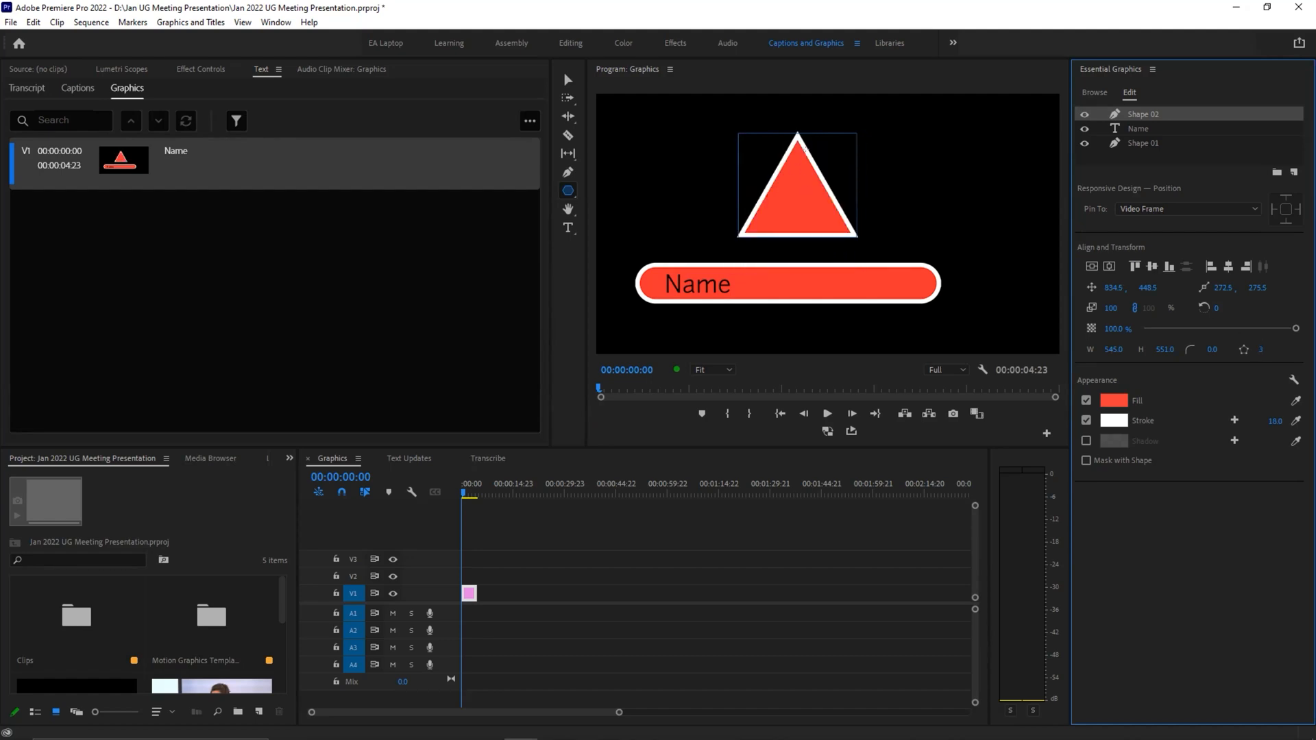
pyautogui.click(567, 80)
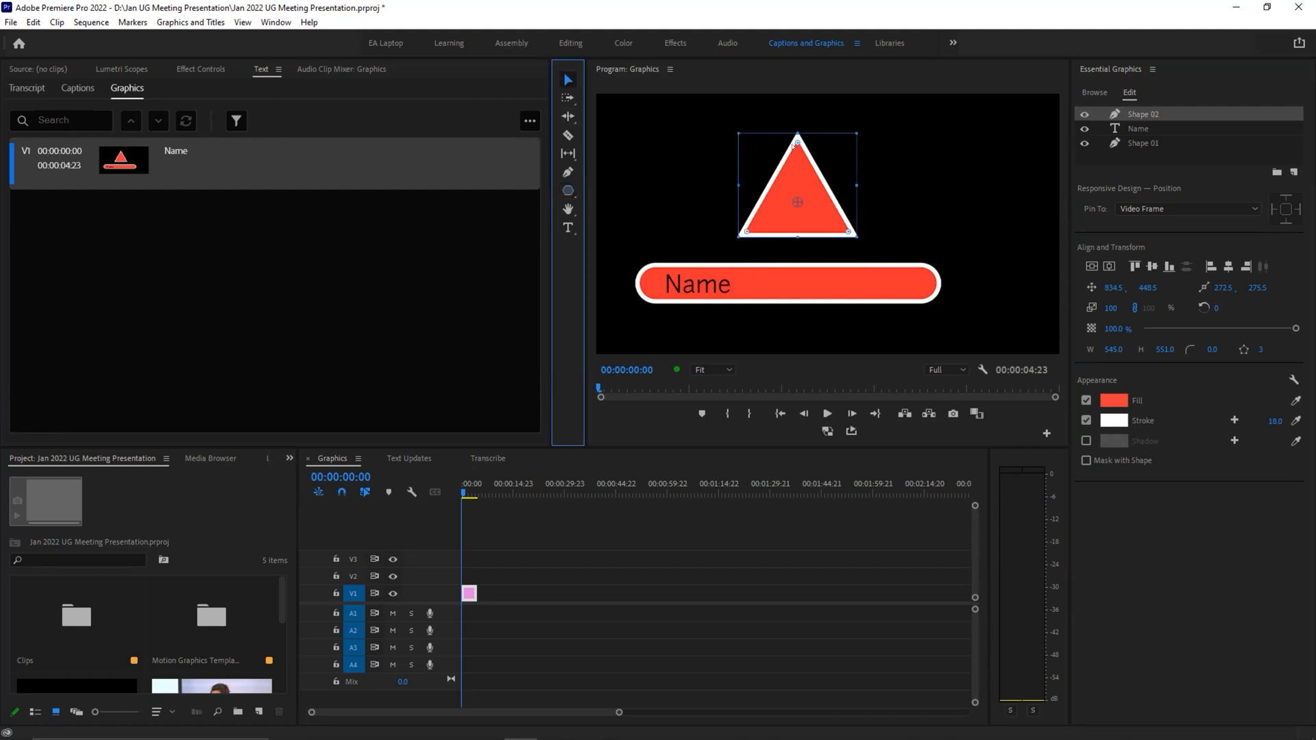
pyautogui.moveTo(793, 144); pyautogui.dragTo(795, 177)
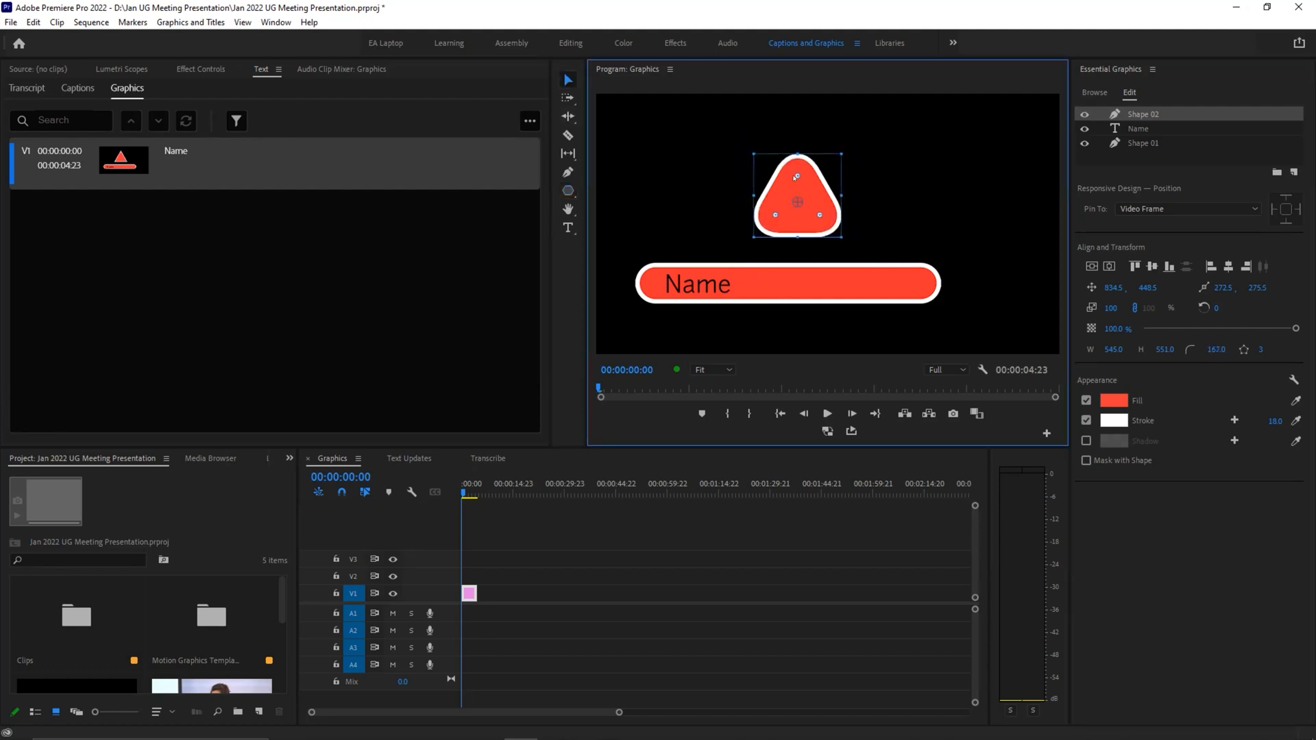
pyautogui.click(915, 248)
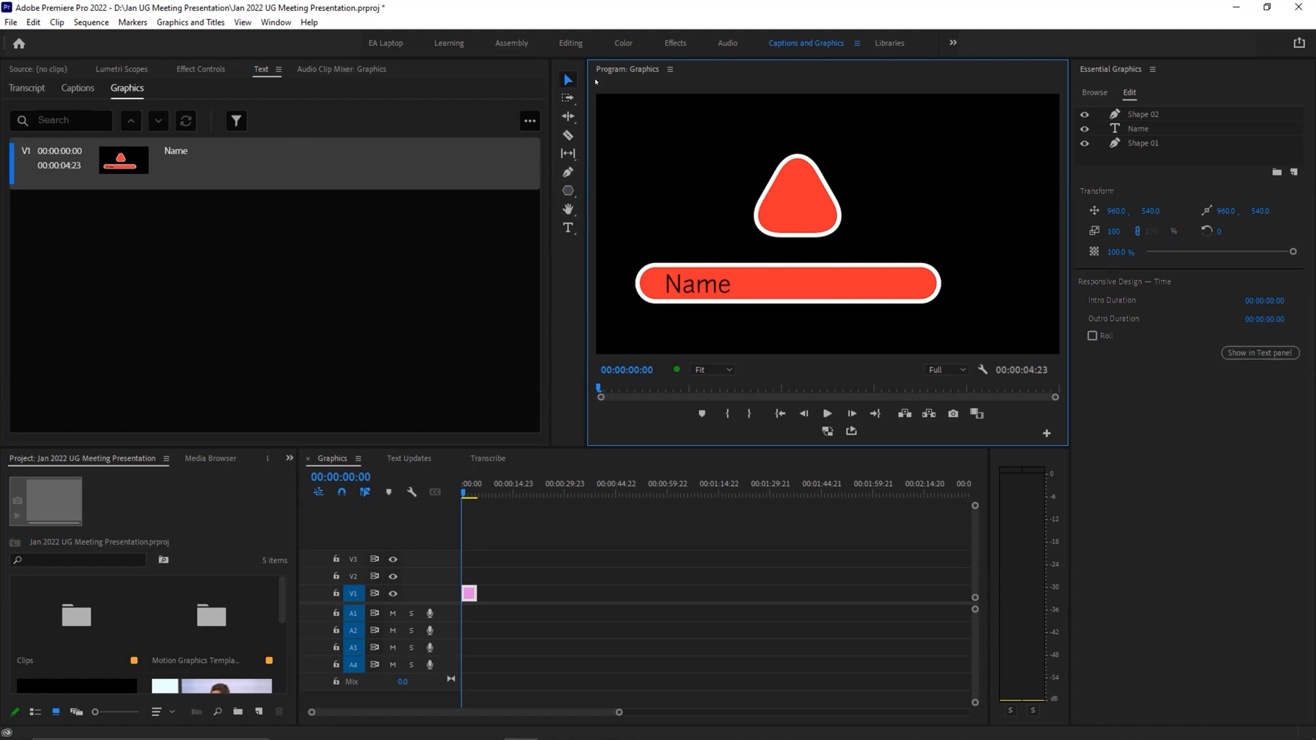
# Step: Select the "Name" text layer in the graphic and save the project
pyautogui.click(568, 228)
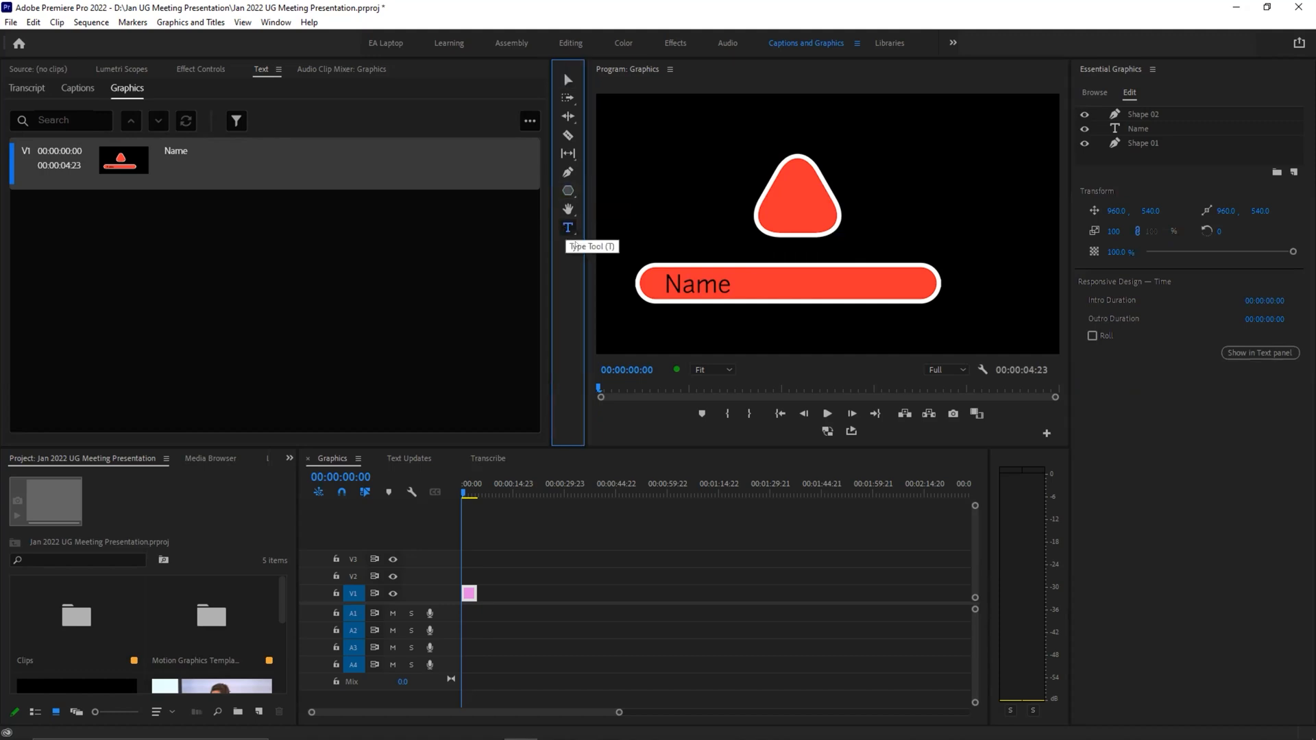
pyautogui.click(568, 80)
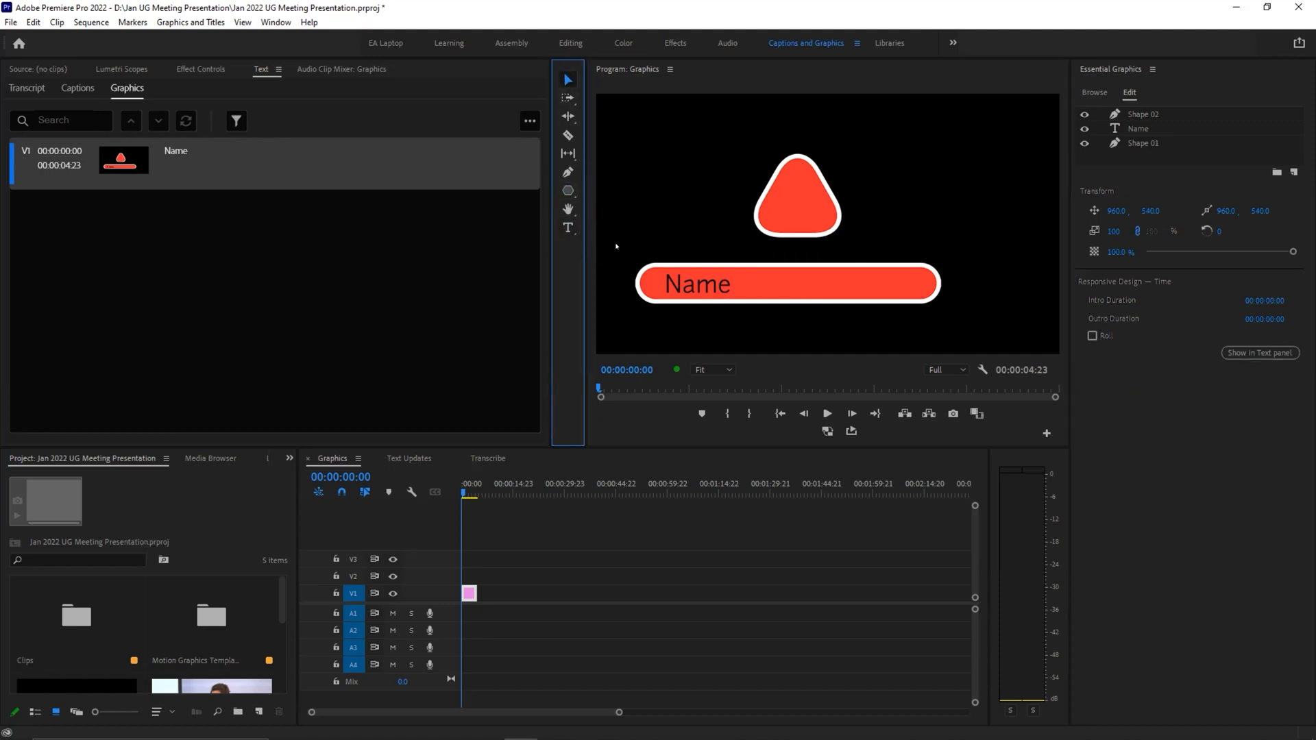
pyautogui.click(683, 280)
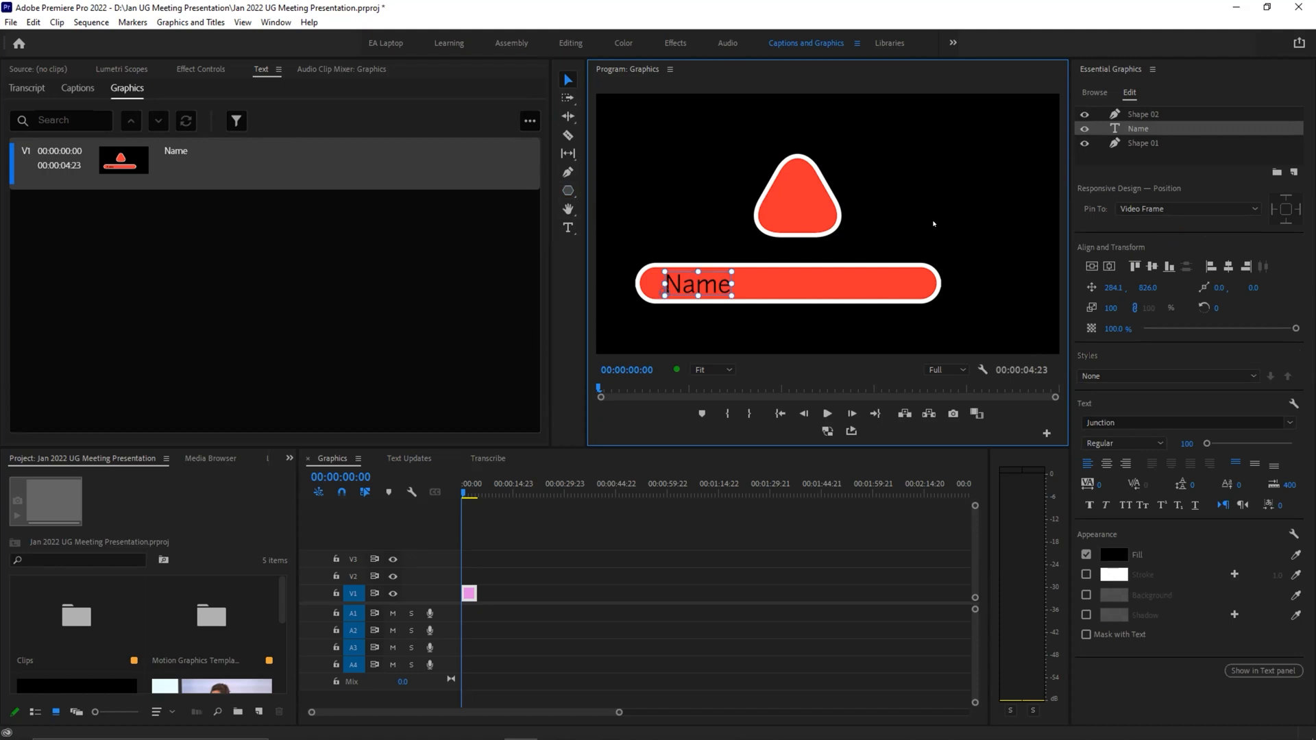
pyautogui.hotkey('ctrl', 's')
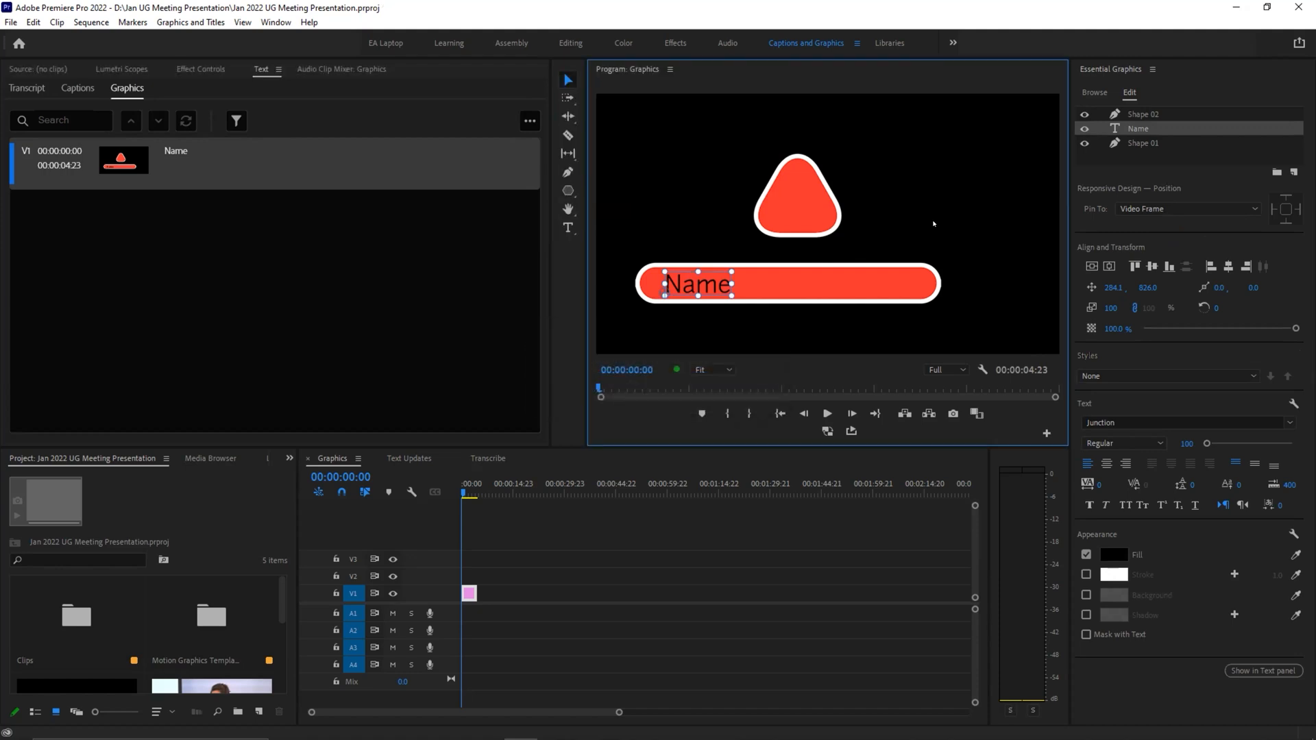
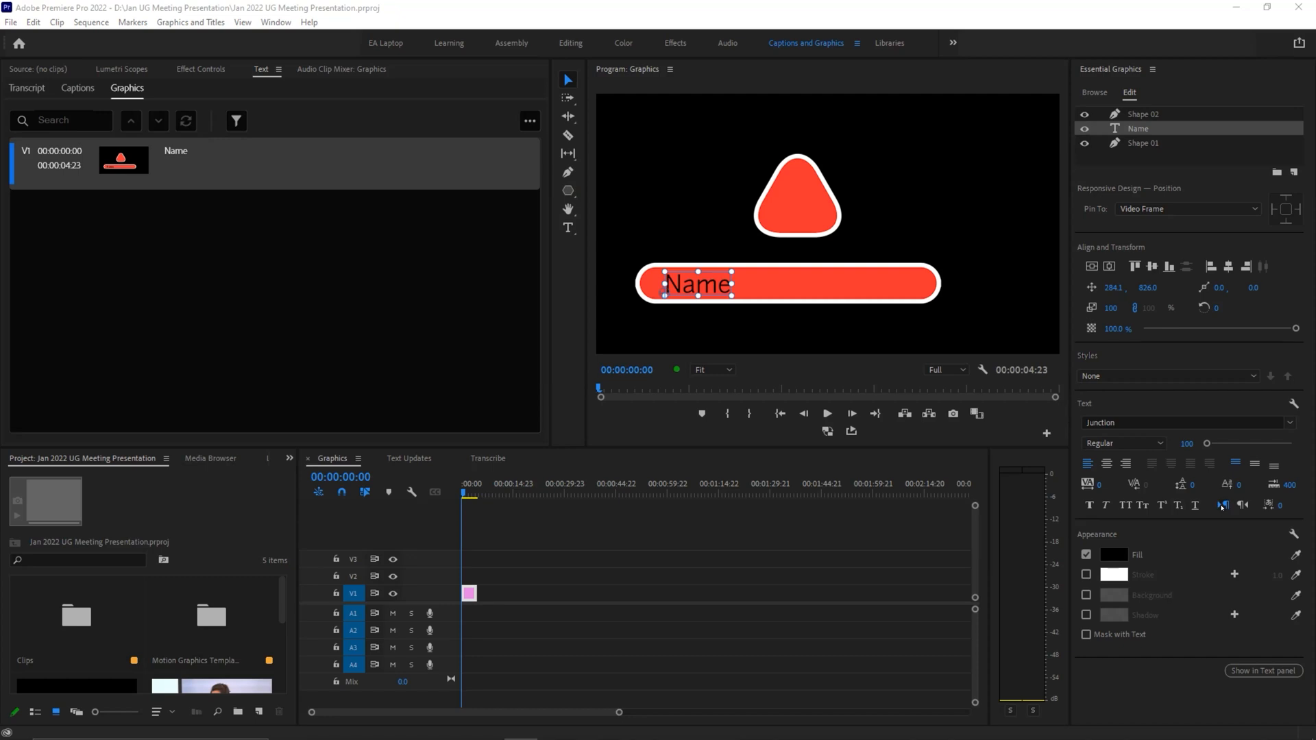
# Step: Set the "Name" text layer's typing direction to right-to-left
pyautogui.click(1222, 507)
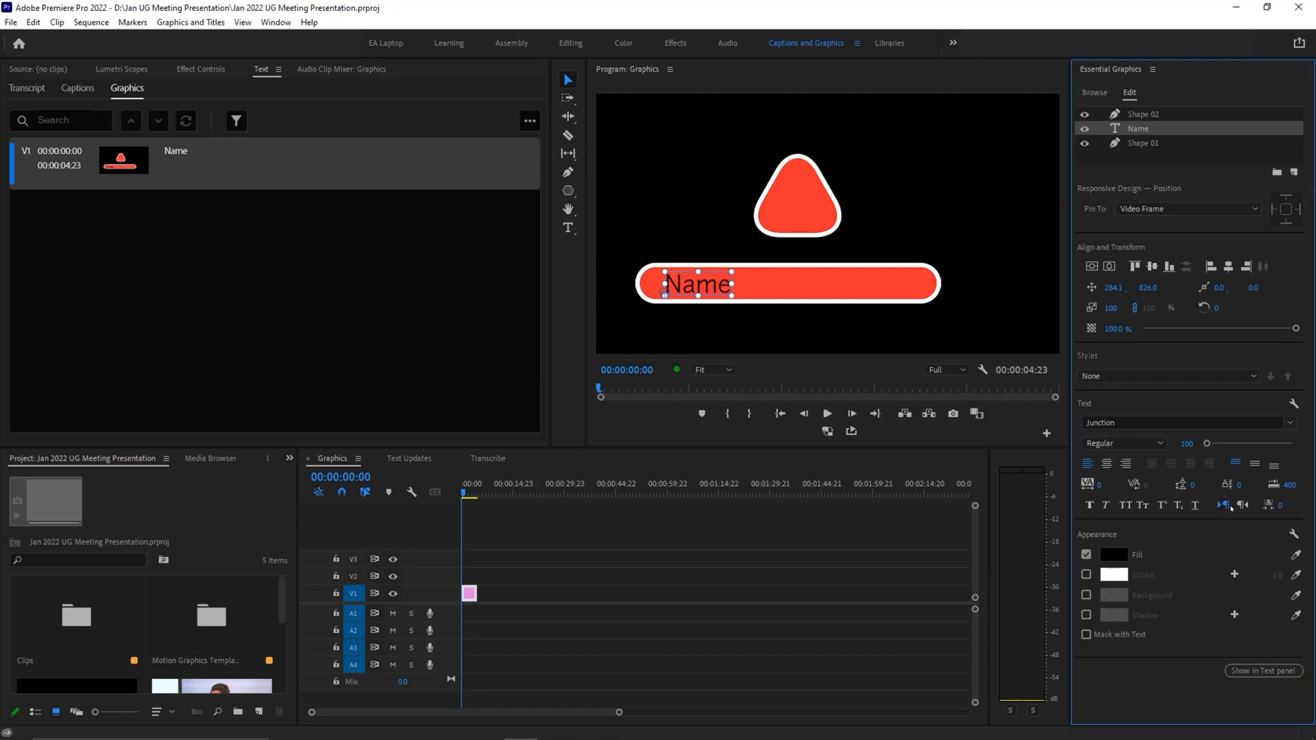
pyautogui.click(1242, 505)
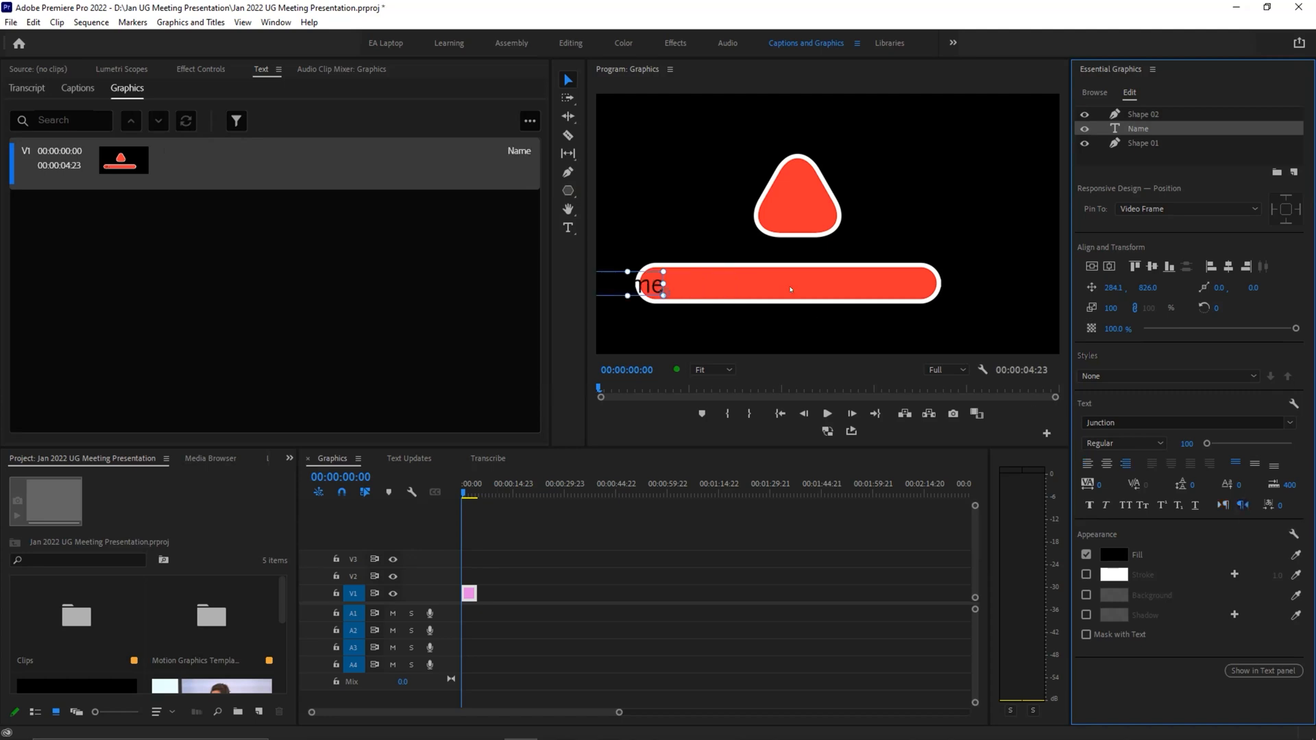
# Step: Add the text "dskds" near the far end of the red bar, switch it to right-to-left, and extend it with more filler letters
pyautogui.click(568, 228)
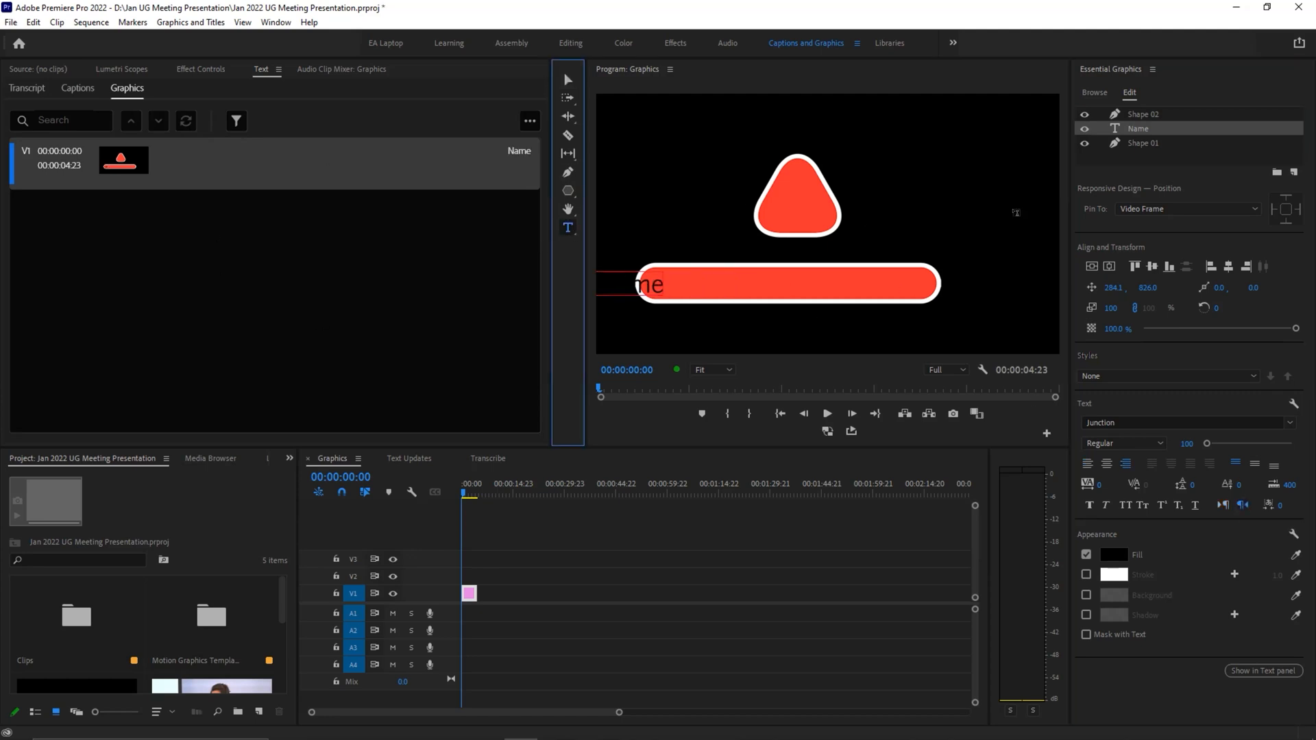
pyautogui.click(850, 304)
pyautogui.click(962, 194)
pyautogui.click(906, 279)
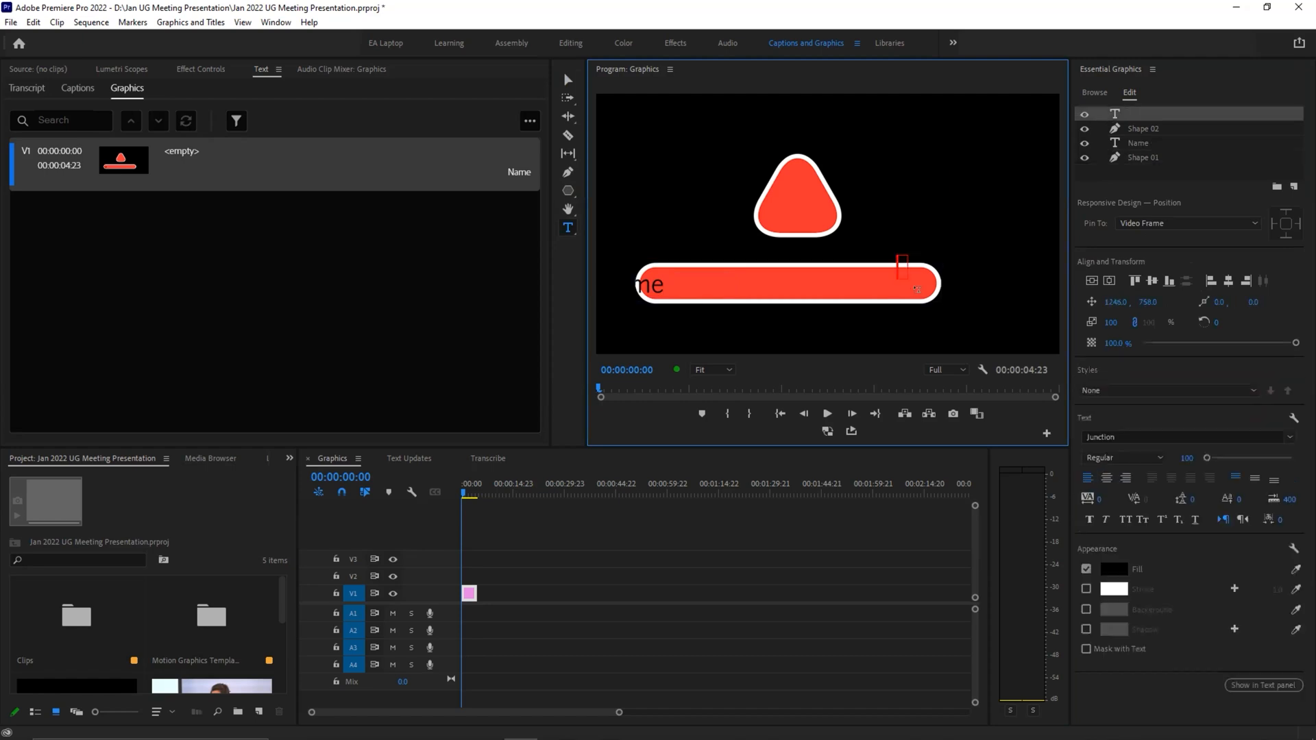
pyautogui.write('dskds')
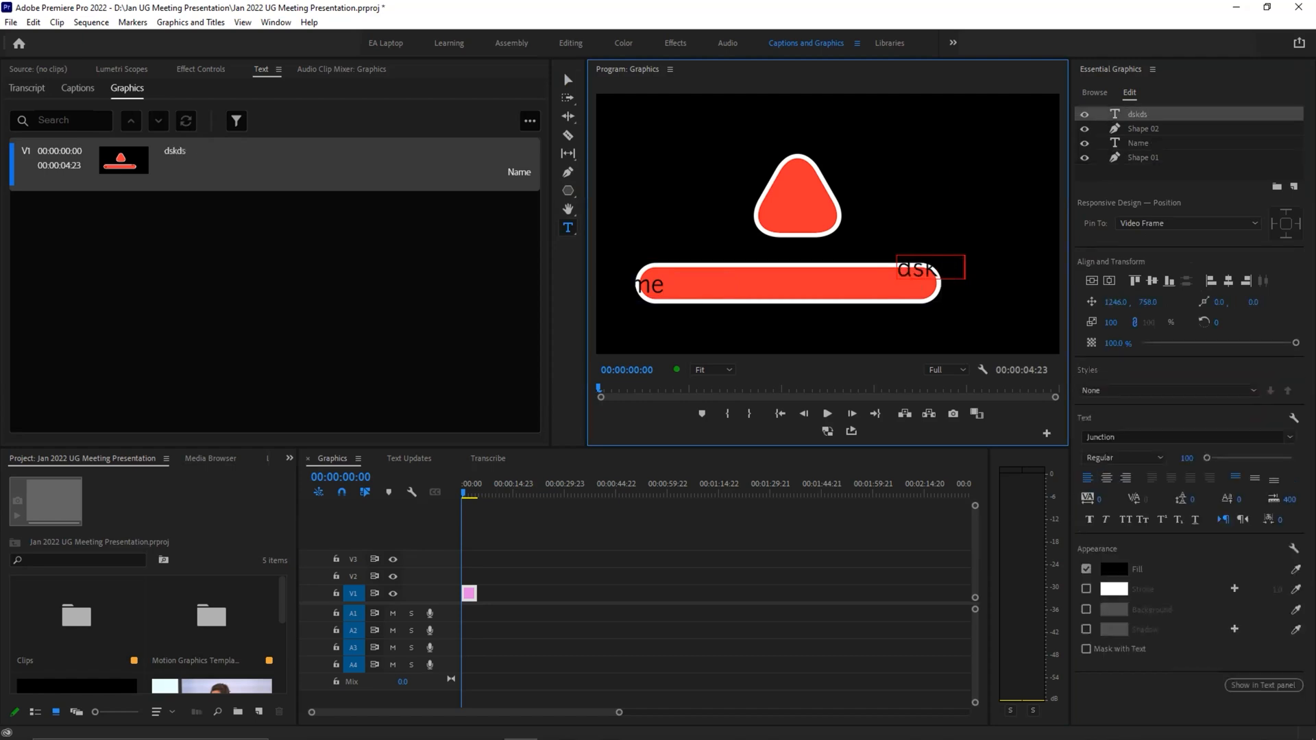
pyautogui.click(1239, 519)
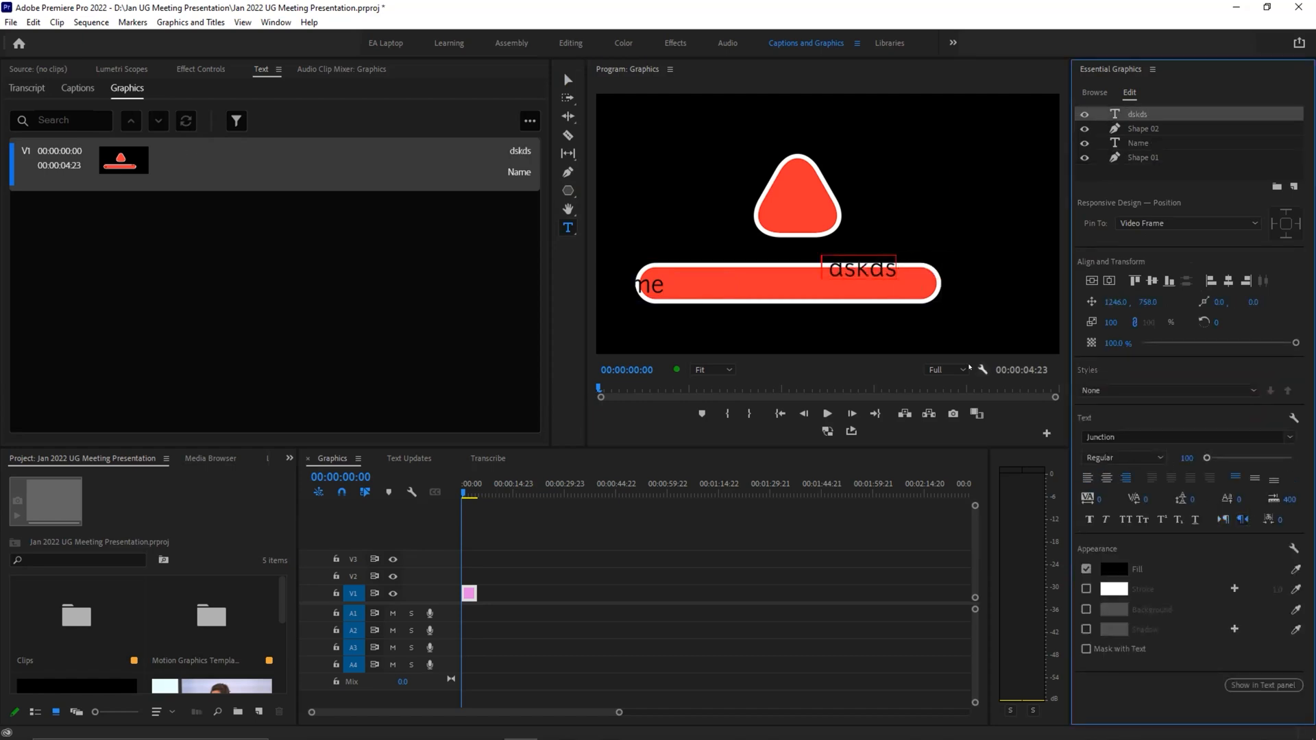
pyautogui.write('dsdsdsdsdsdd')
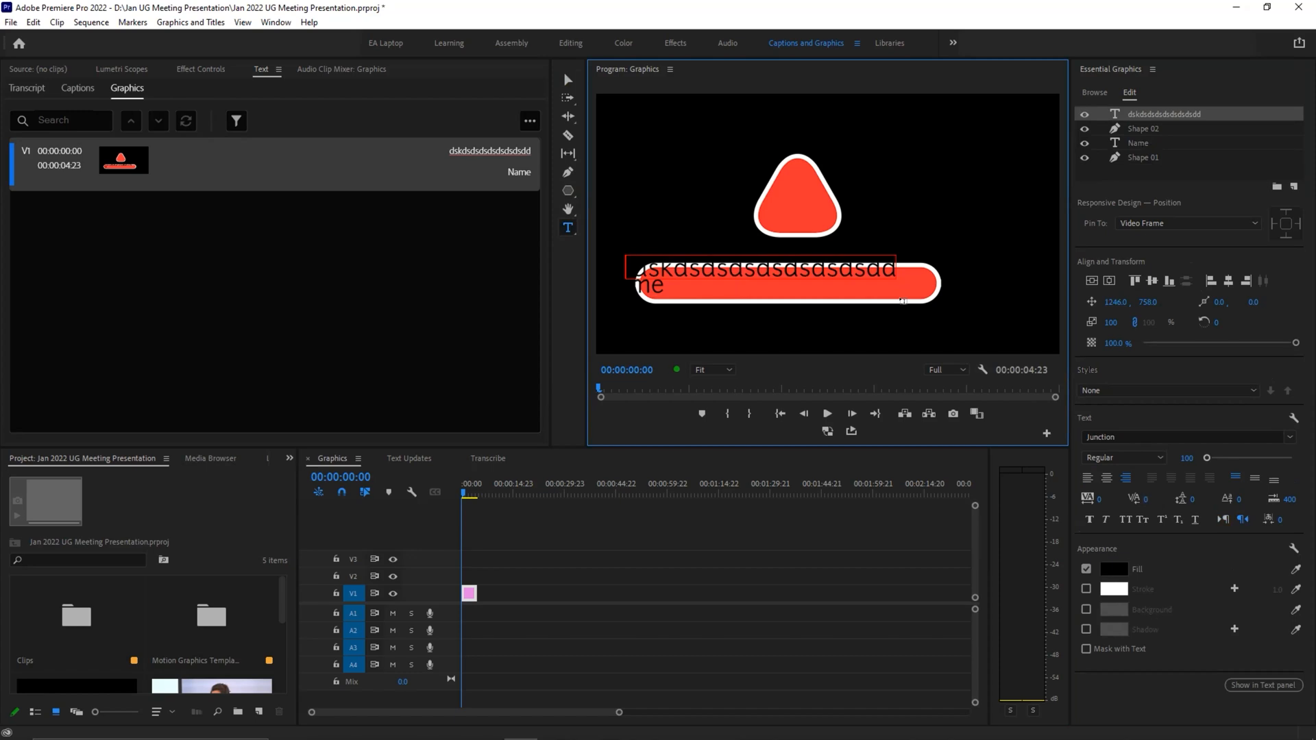
# Step: Delete all the filler characters from the new right-to-left text layer and leave text editing
pyautogui.press('BackSpace')
pyautogui.press('BackSpace')
pyautogui.press('BackSpace')
pyautogui.press('BackSpace')
pyautogui.press('BackSpace')
pyautogui.press('BackSpace')
pyautogui.press('BackSpace')
pyautogui.press('BackSpace')
pyautogui.press('BackSpace')
pyautogui.press('BackSpace')
pyautogui.press('BackSpace')
pyautogui.press('BackSpace')
pyautogui.press('BackSpace')
pyautogui.press('BackSpace')
pyautogui.press('BackSpace')
pyautogui.press('BackSpace')
pyautogui.press('BackSpace')
pyautogui.press('BackSpace')
pyautogui.press('BackSpace')
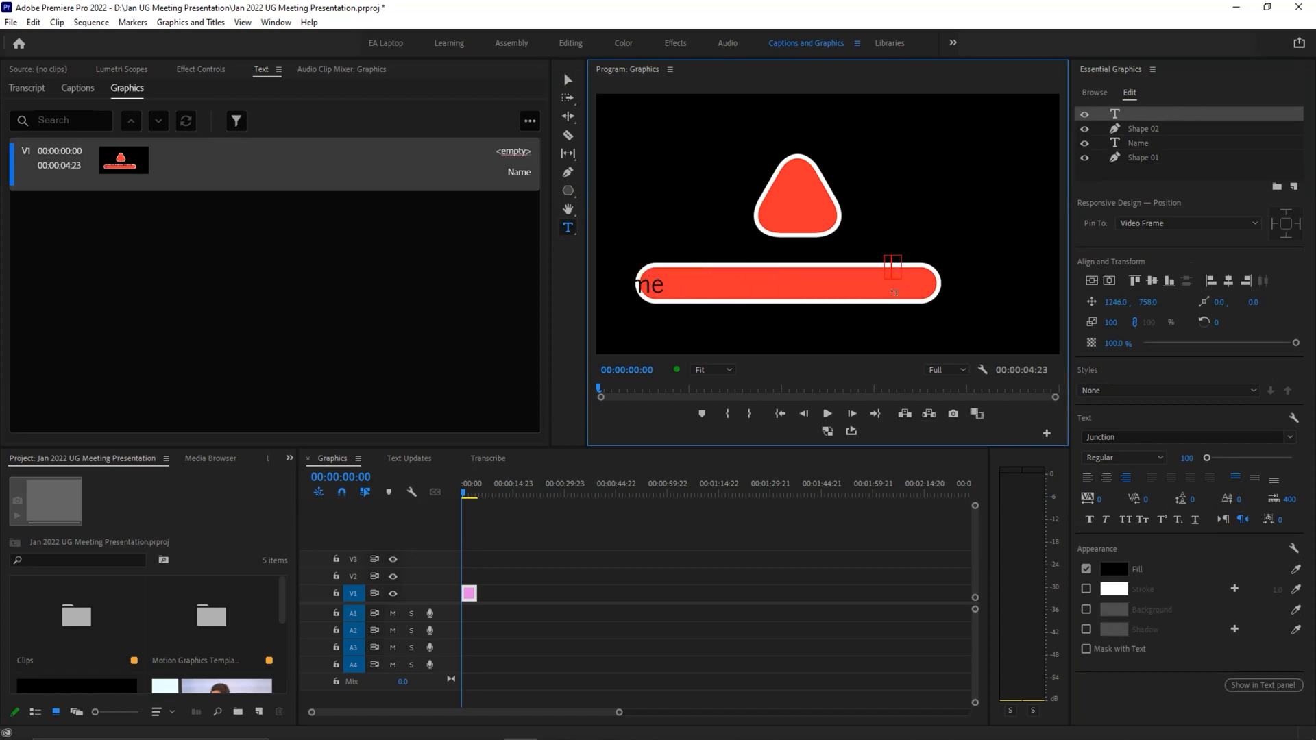
pyautogui.click(567, 80)
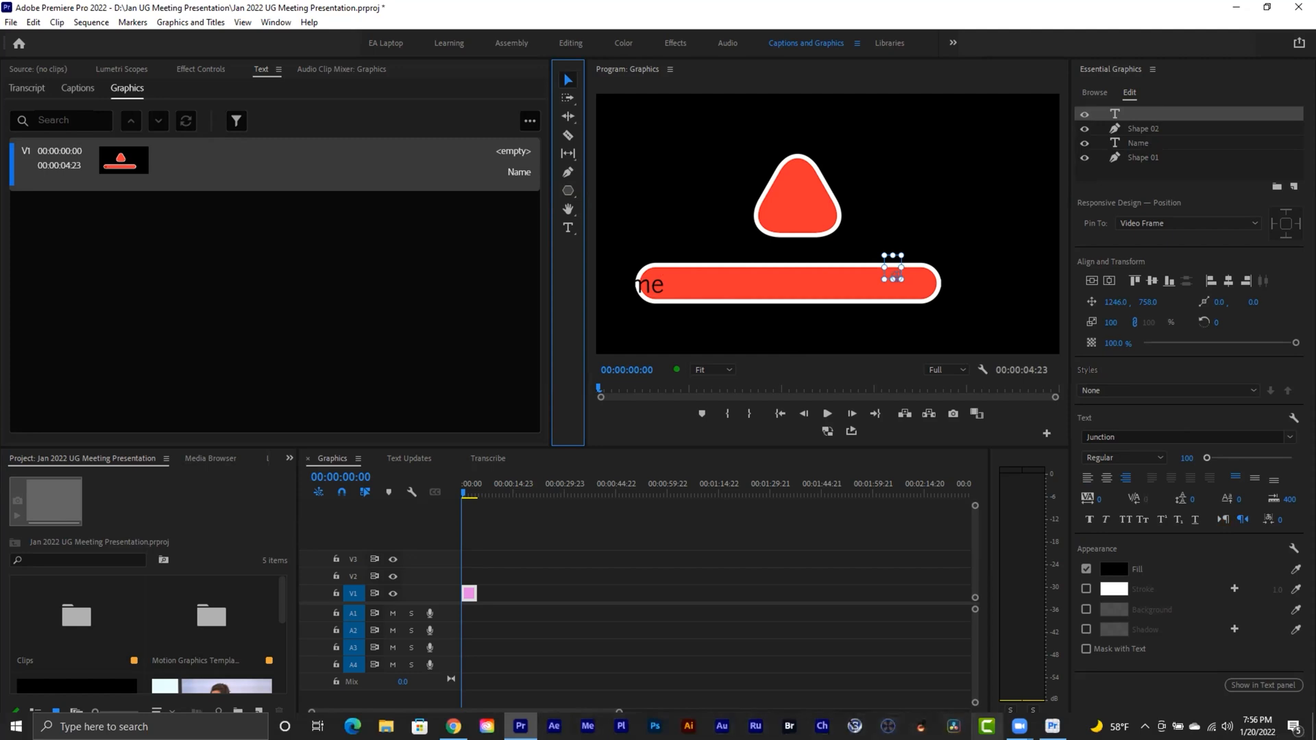
# Step: Add a text layer reading "sdsdsd" at about 1050, 798 on the red bar
pyautogui.moveTo(1012, 727)
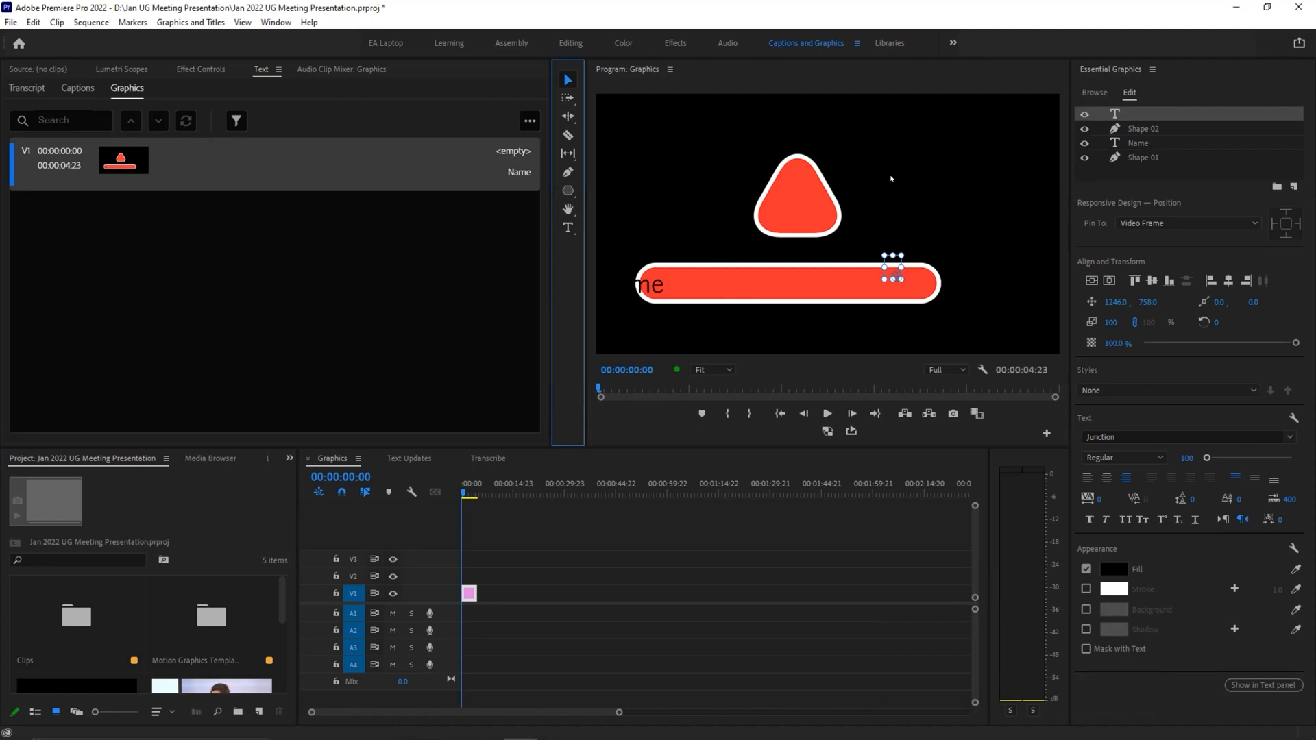
pyautogui.press('t')
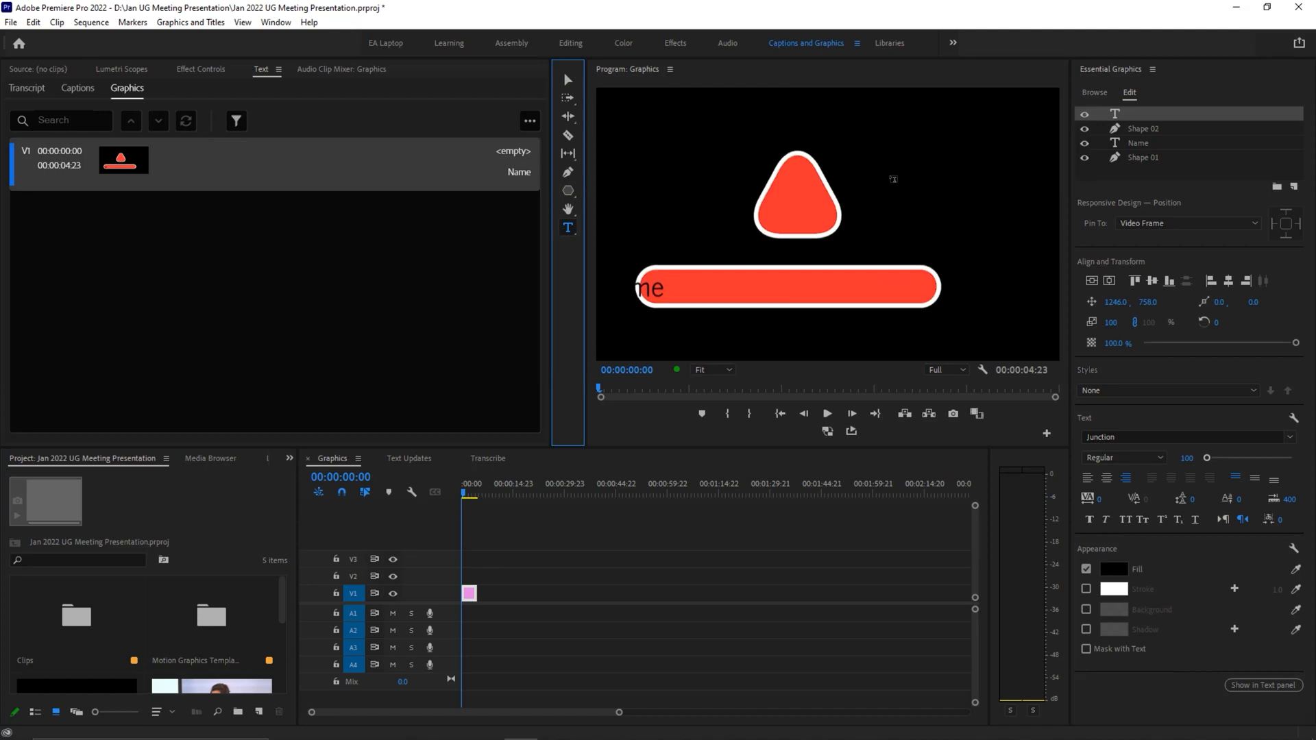
pyautogui.click(851, 279)
pyautogui.write('sdsdsd')
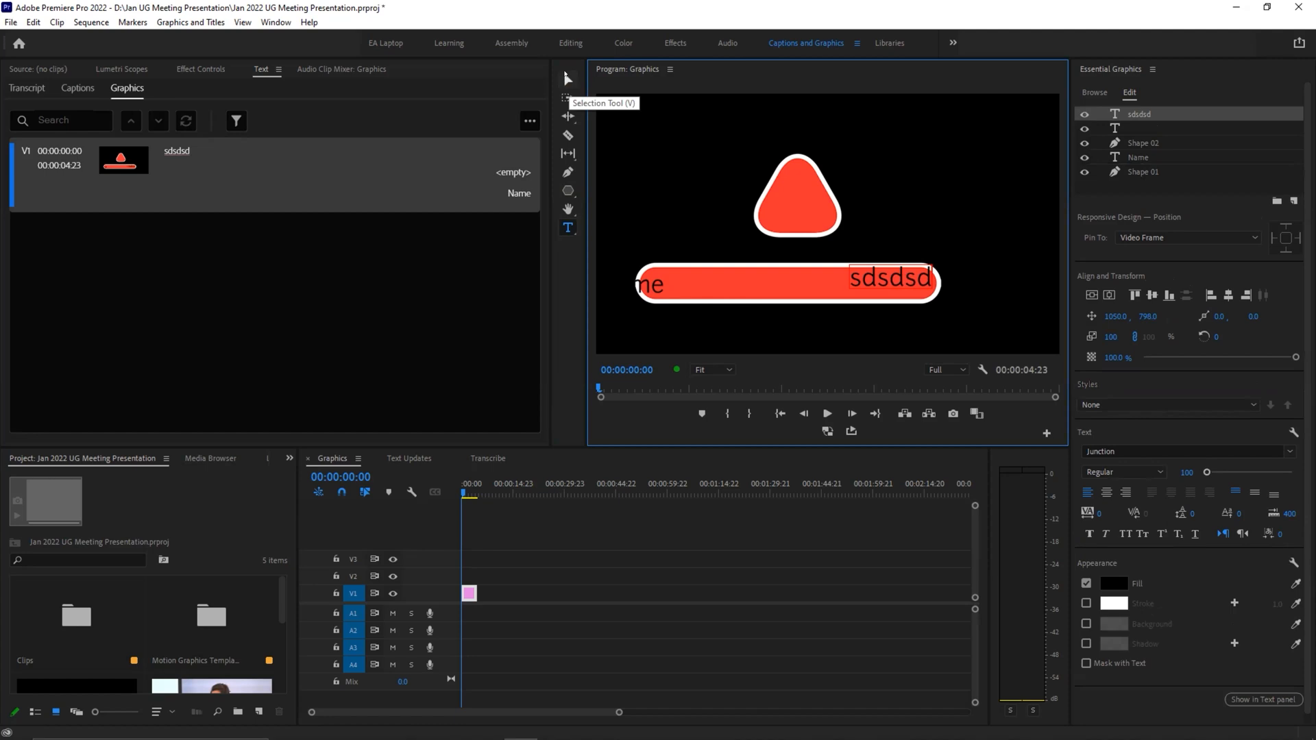
pyautogui.click(567, 80)
pyautogui.click(334, 292)
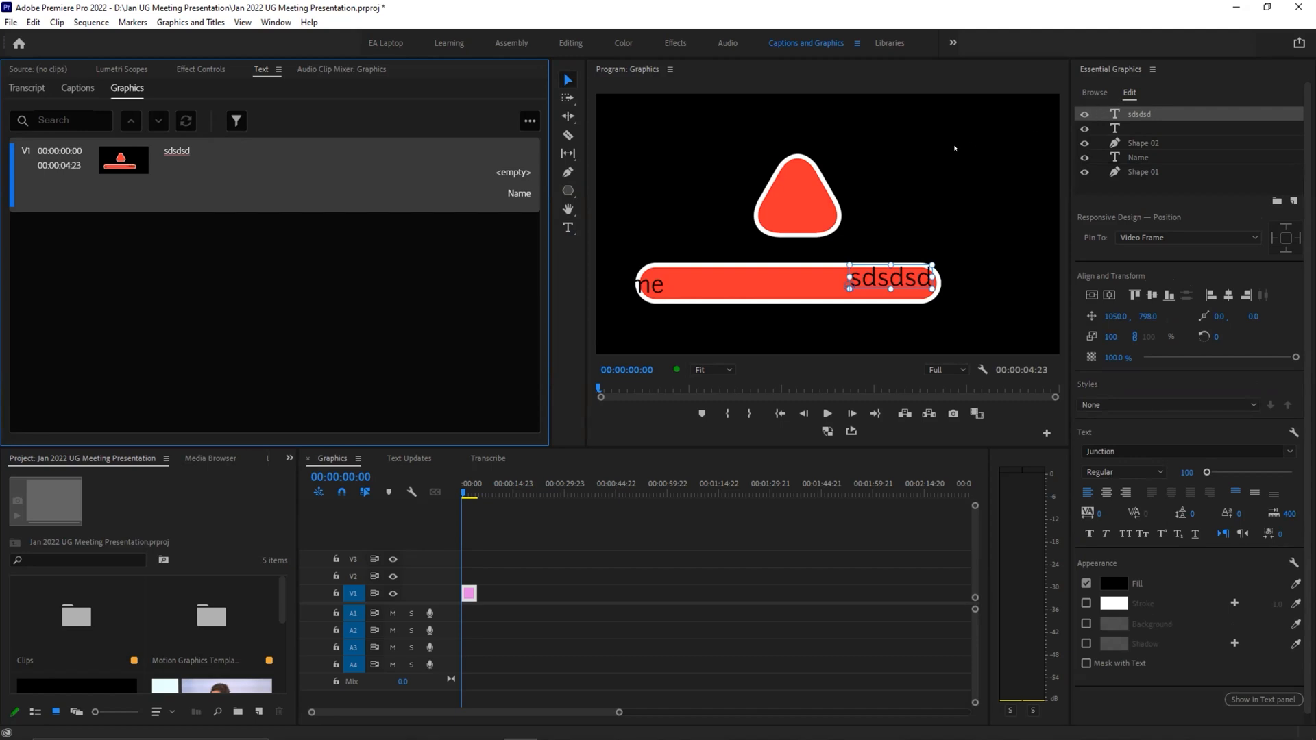
# Step: Add another text layer reading "dsdsd" at about 431, 778 on the red bar
pyautogui.press('t')
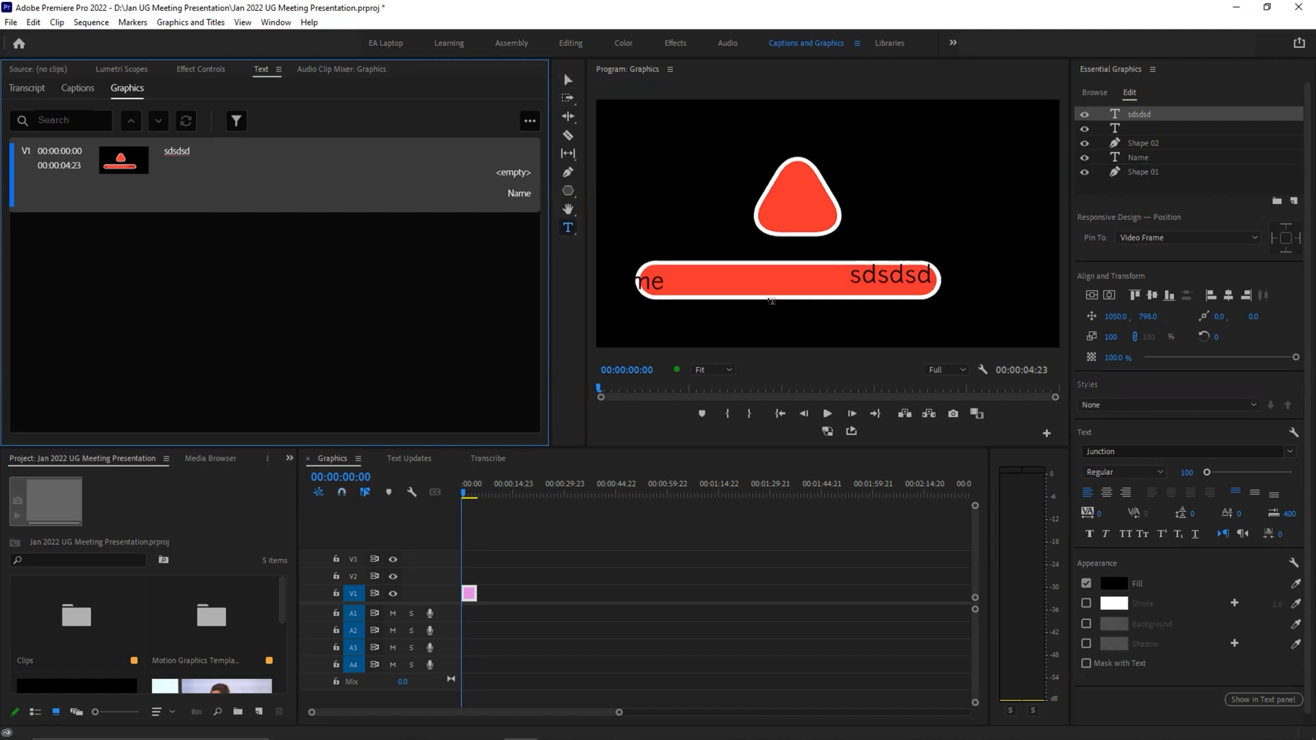
pyautogui.click(739, 282)
pyautogui.click(741, 282)
pyautogui.write('dsdsd')
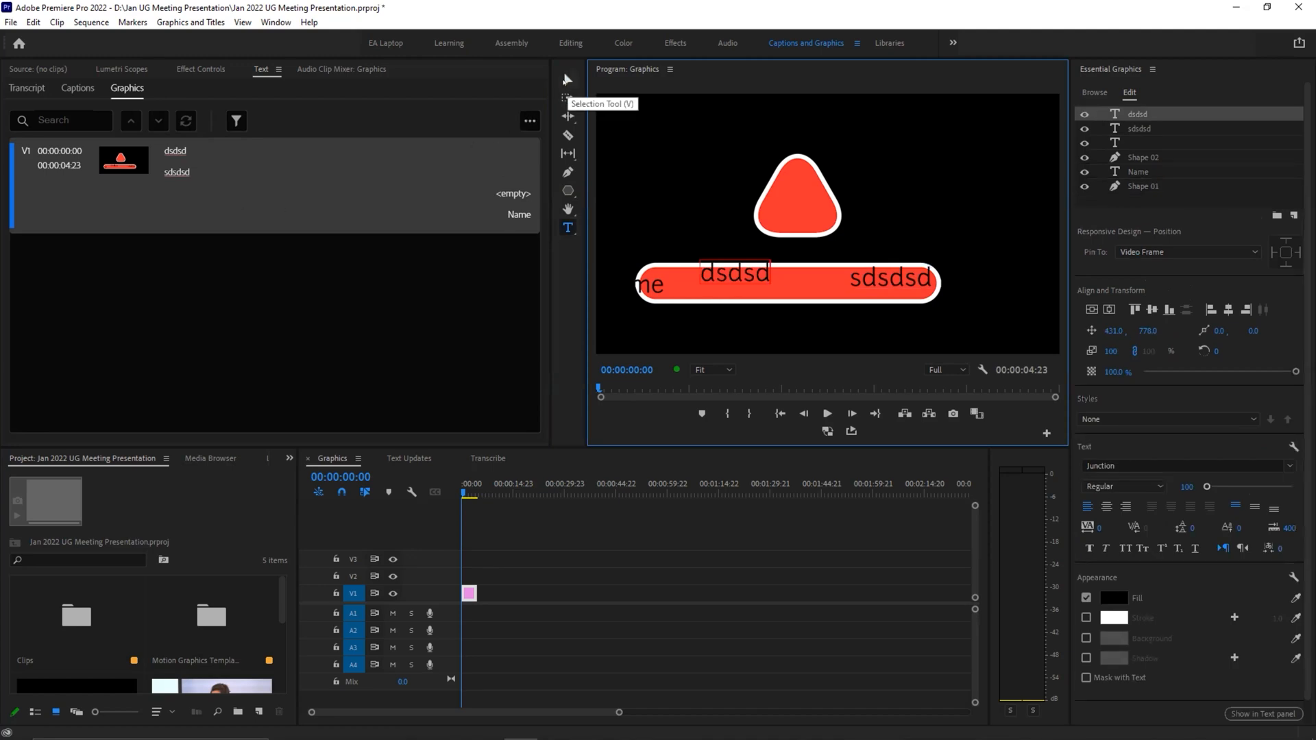
# Step: Switch to Premiere Pro (Beta) and open the recent project Beta Features
pyautogui.hotkey('alt', 'Tab')
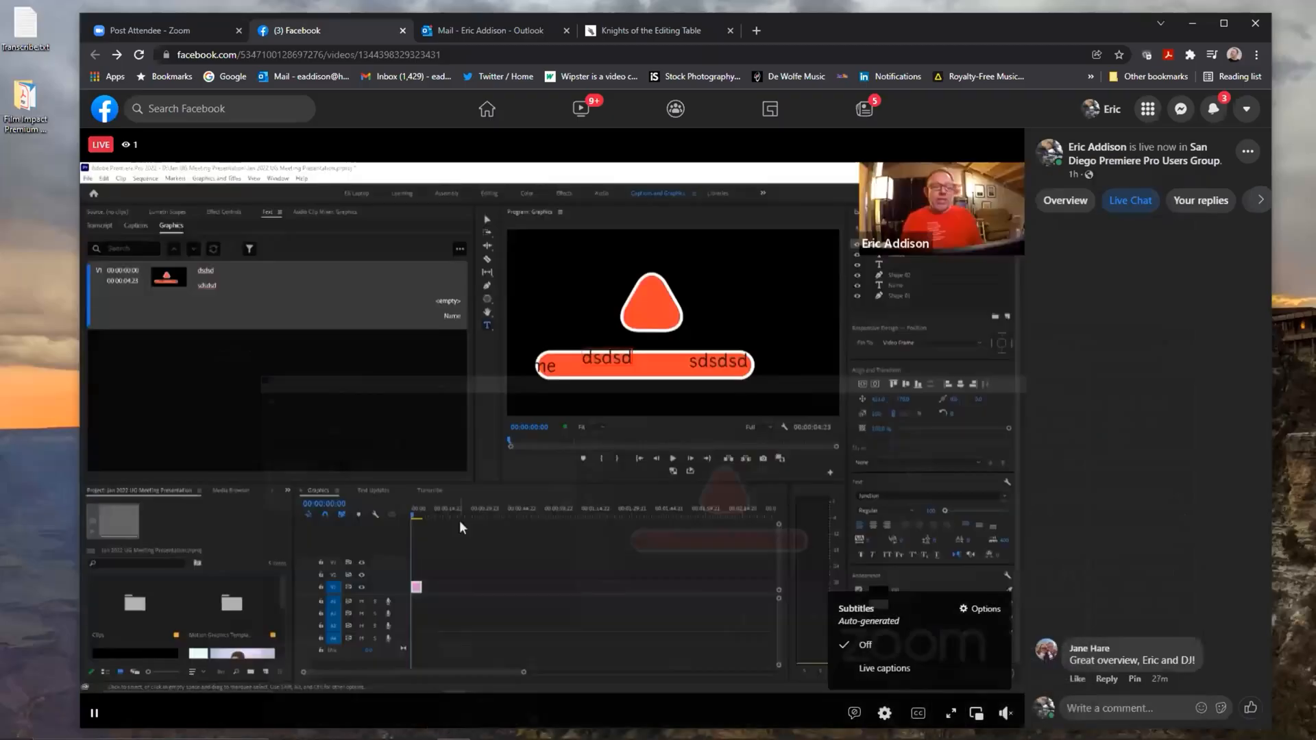
pyautogui.click(453, 726)
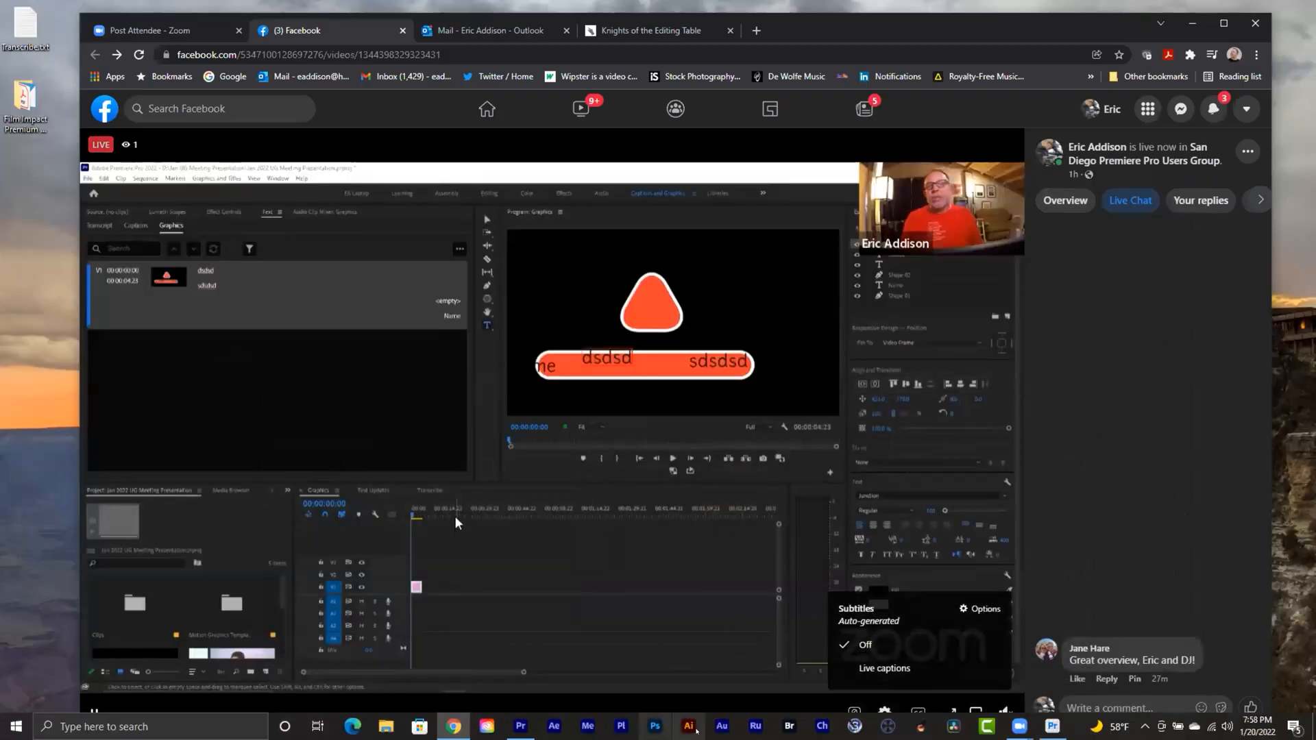
pyautogui.click(1051, 726)
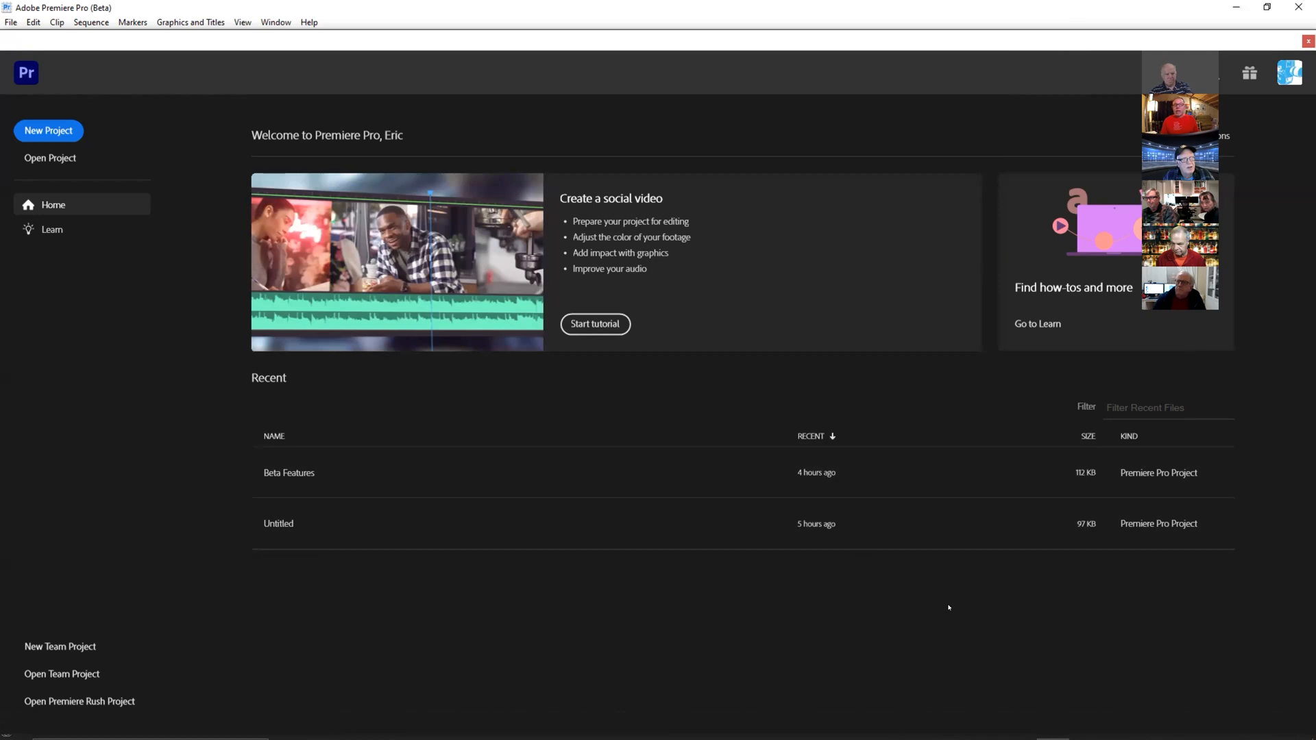
pyautogui.click(278, 469)
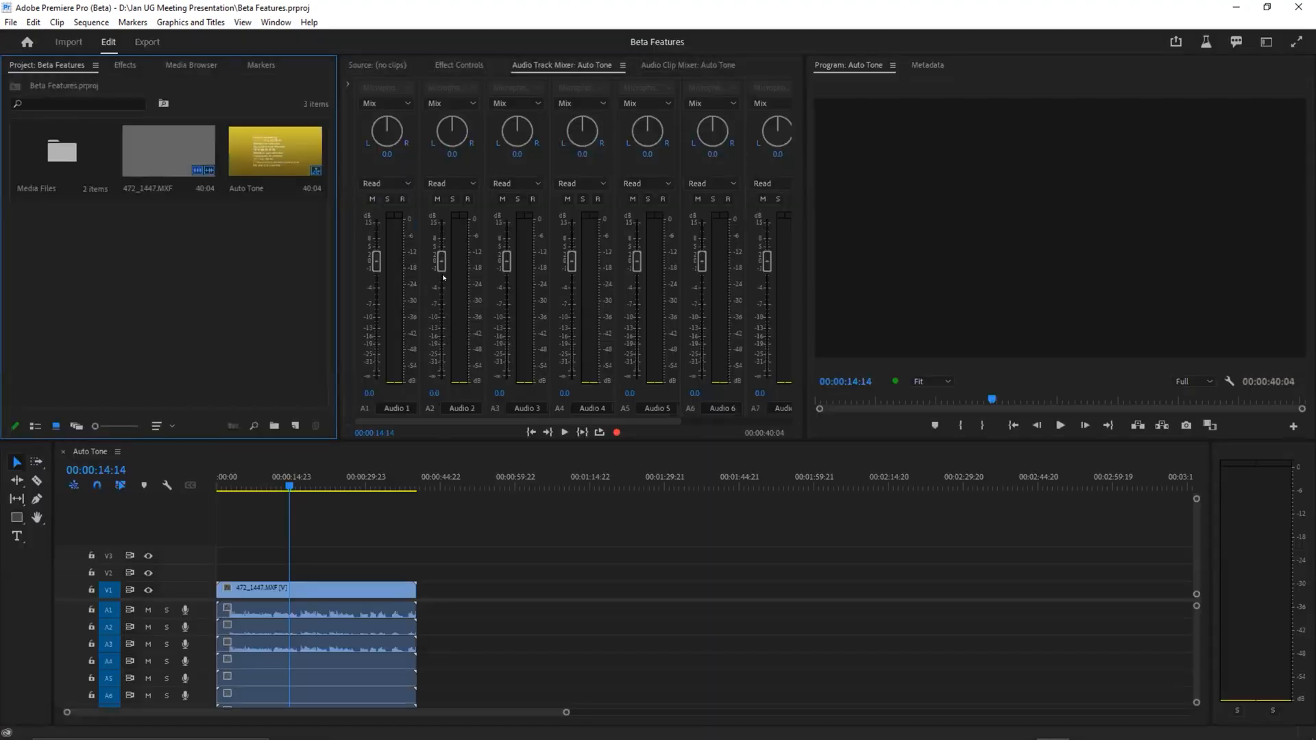
# Step: Open the media import workspace, browse to D: > Jan UG Meeting Presentation > Media, and select the Renovations - Task audio file for import
pyautogui.click(67, 43)
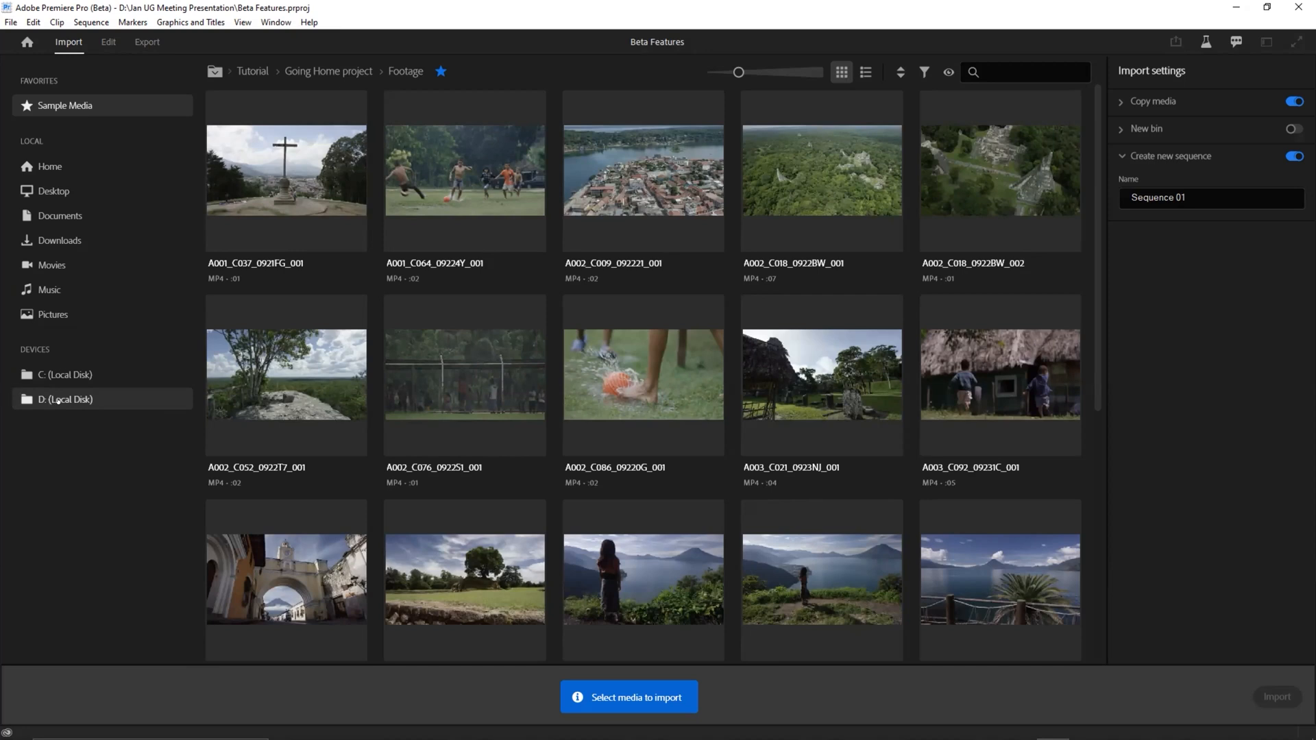
pyautogui.click(59, 400)
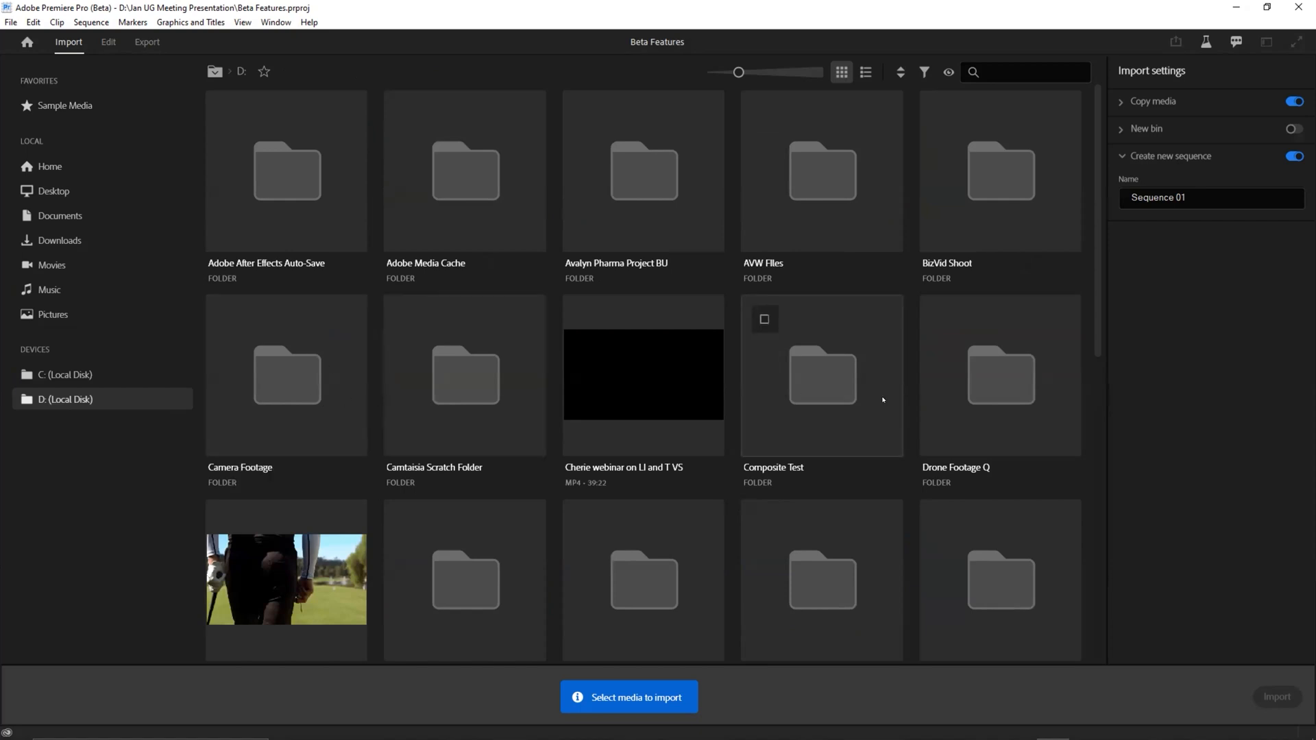
pyautogui.scroll(-5, 882, 397)
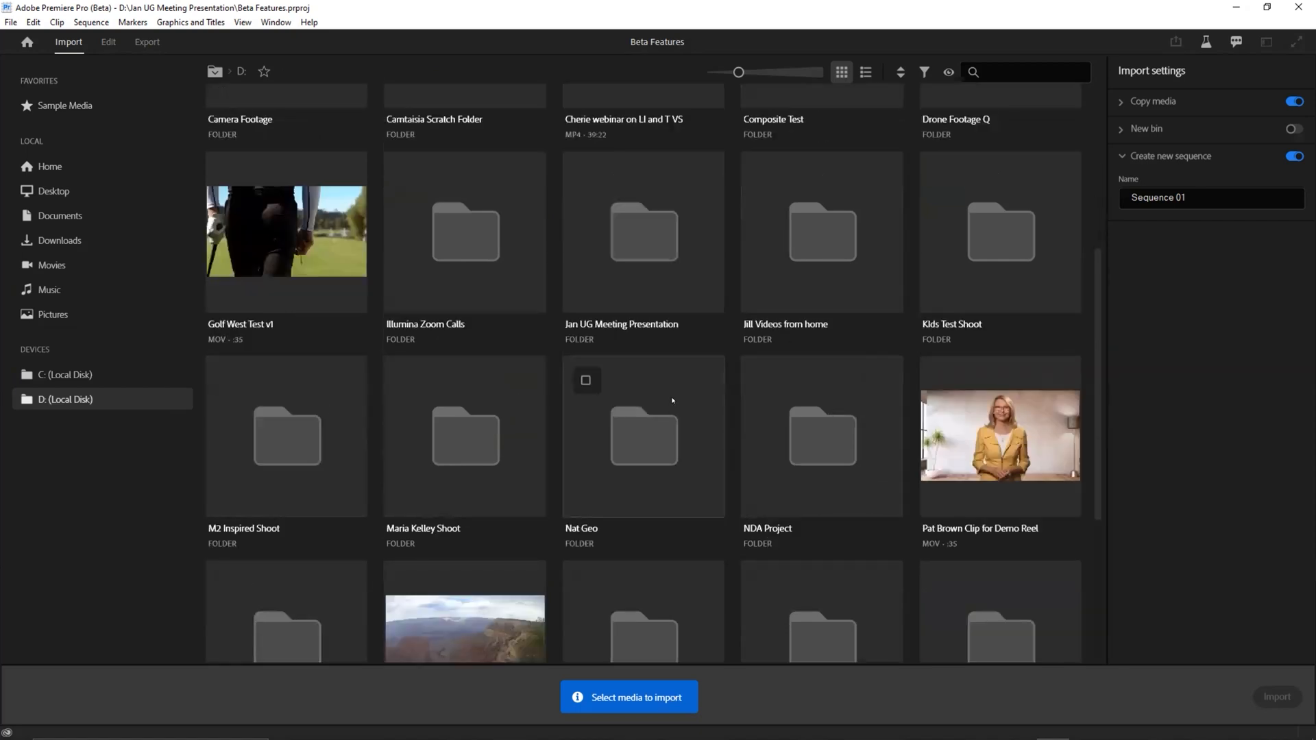
pyautogui.scroll(5, 651, 400)
pyautogui.scroll(-5, 516, 313)
pyautogui.doubleClick(672, 270)
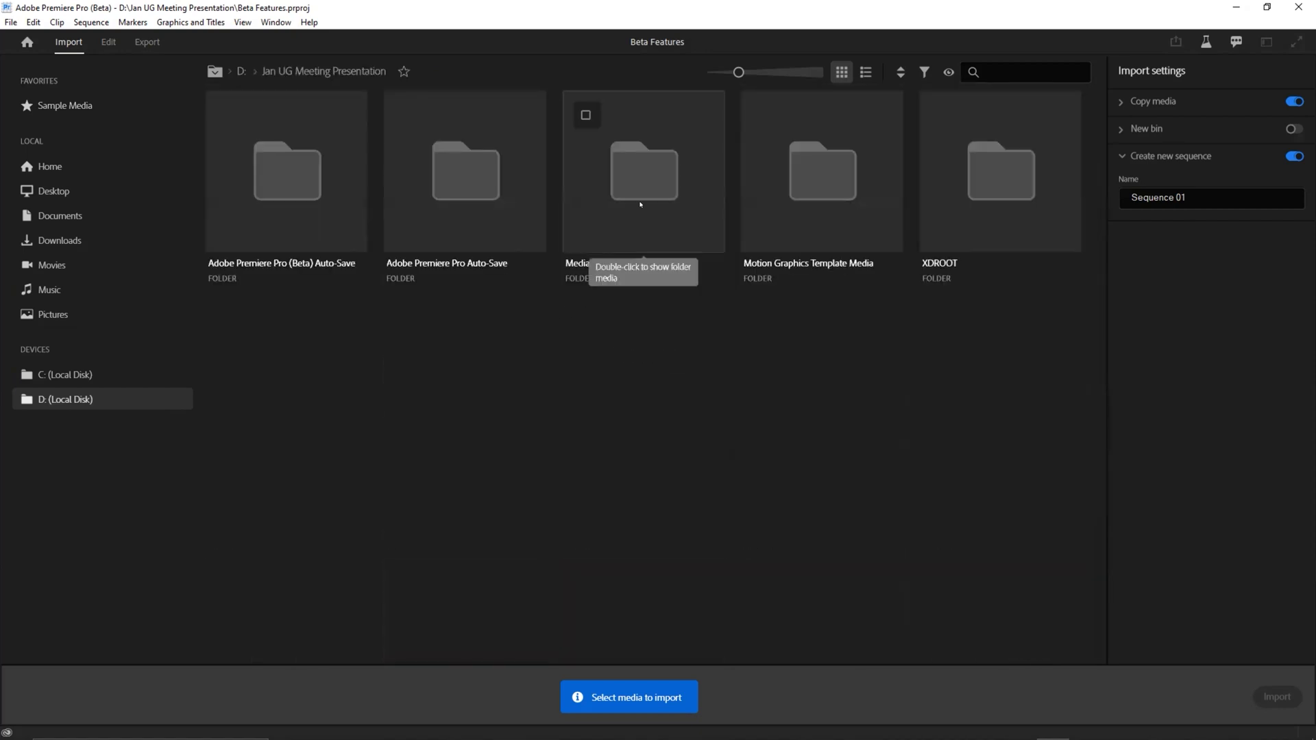
pyautogui.doubleClick(640, 204)
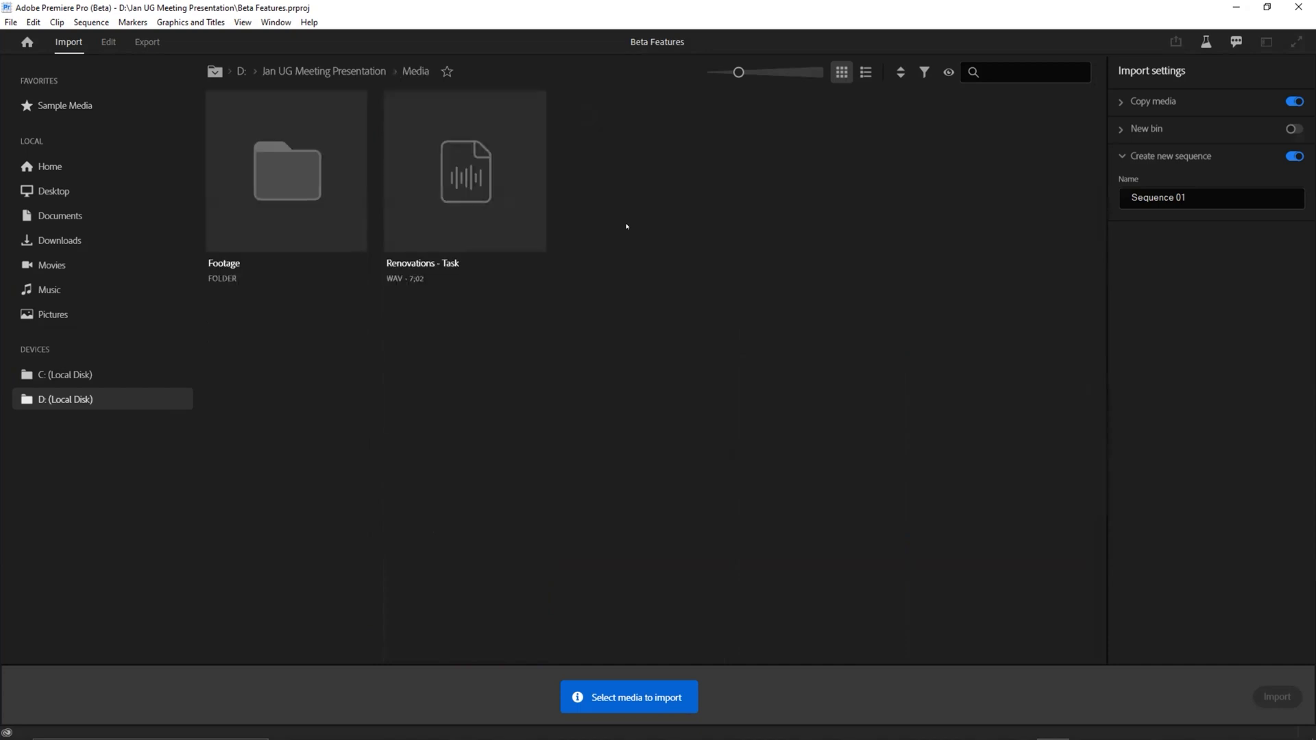
pyautogui.click(464, 190)
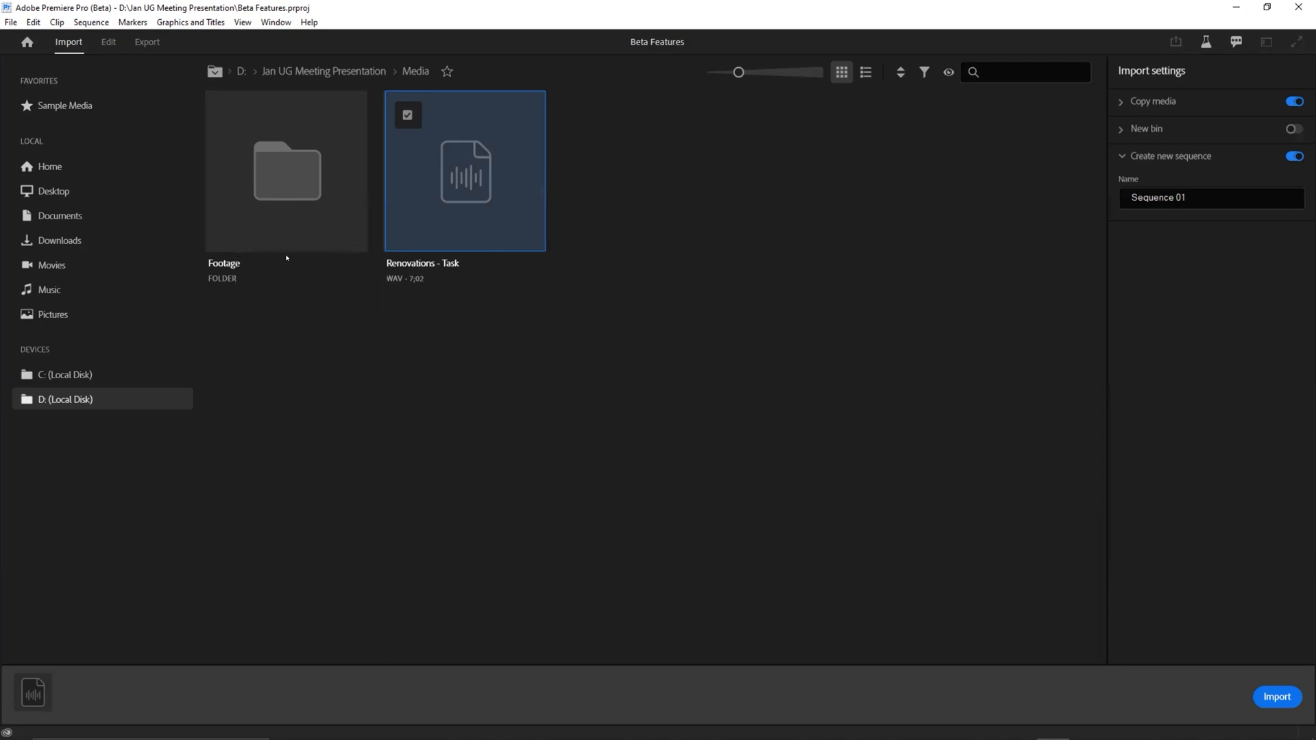
# Step: Open the Footage folder and browse its clips and the D: drive's contents in list view
pyautogui.doubleClick(280, 195)
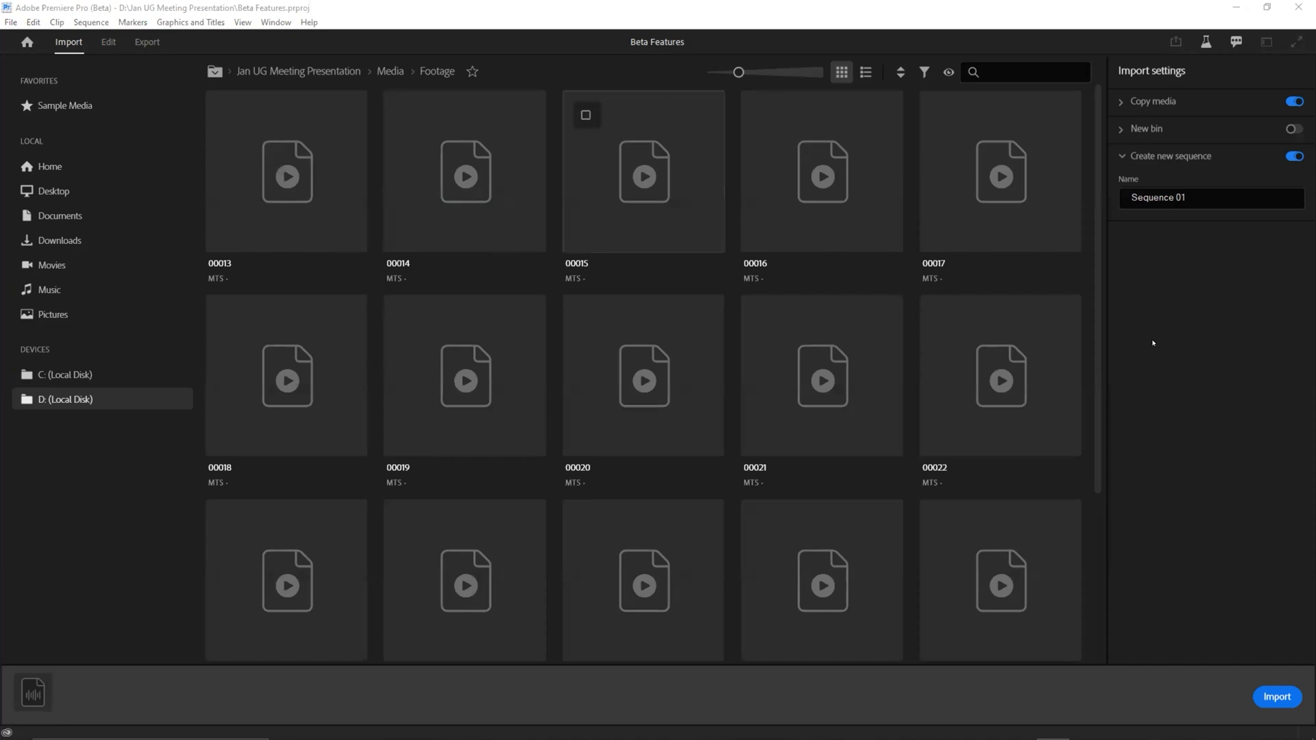
pyautogui.click(865, 72)
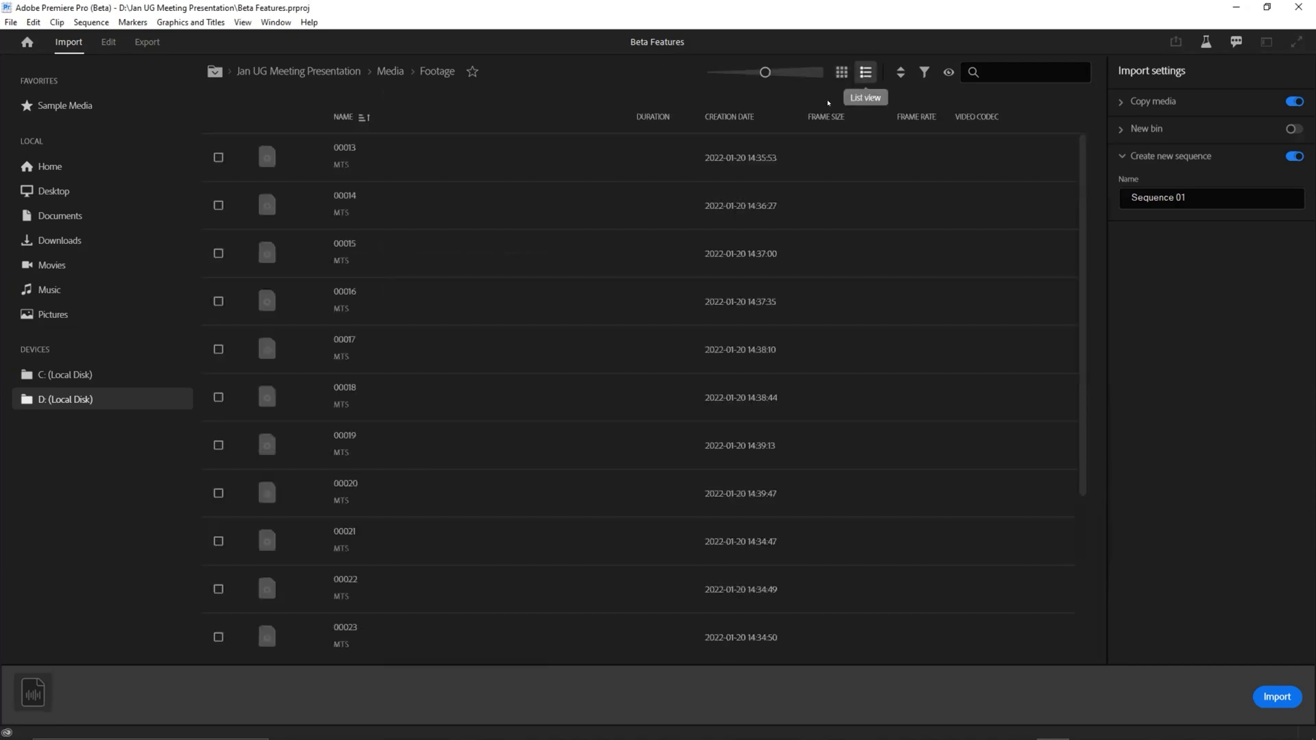
pyautogui.click(300, 73)
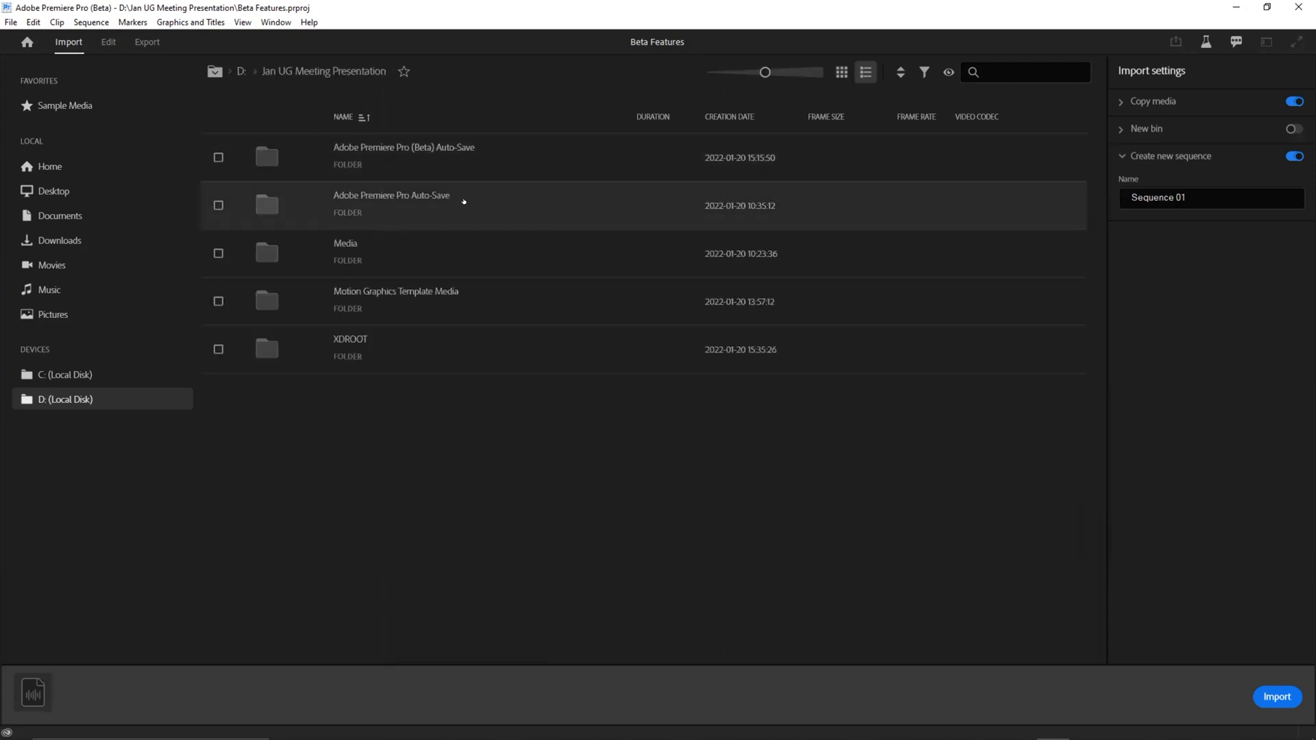
pyautogui.click(241, 71)
pyautogui.scroll(-10, 418, 343)
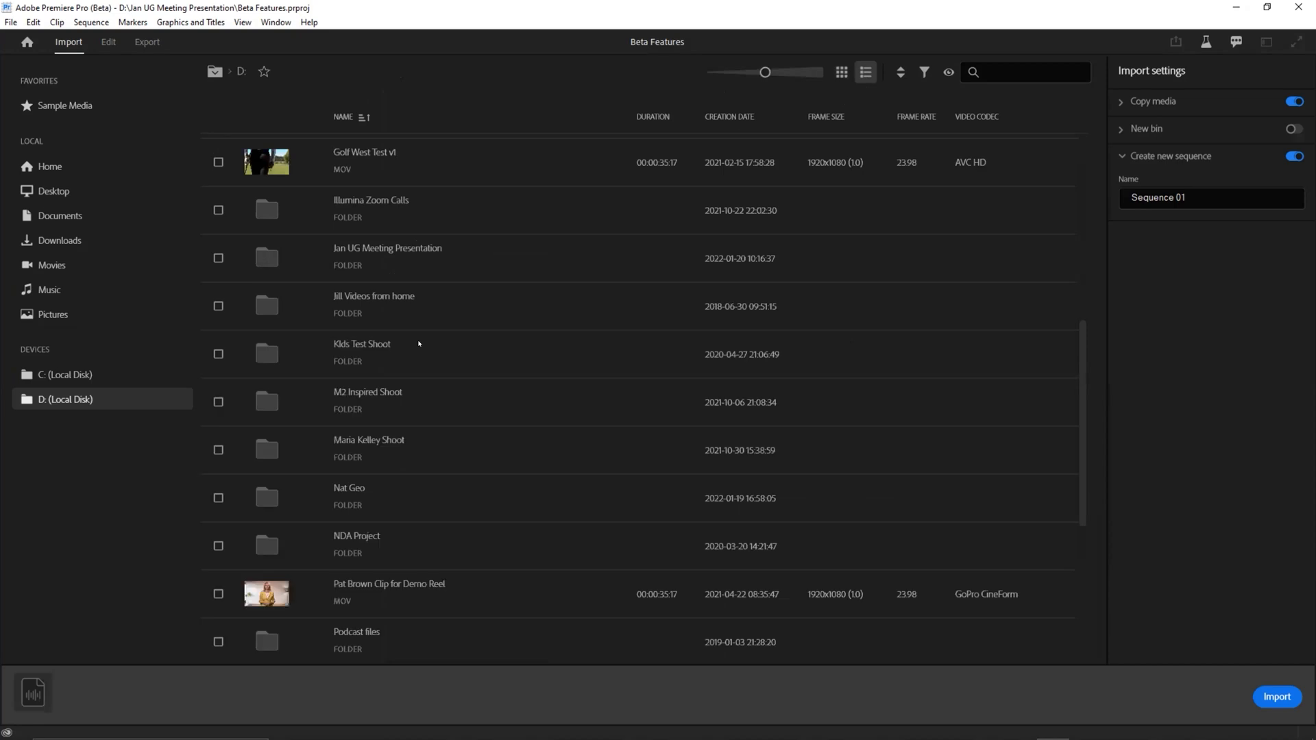
pyautogui.scroll(10, 419, 335)
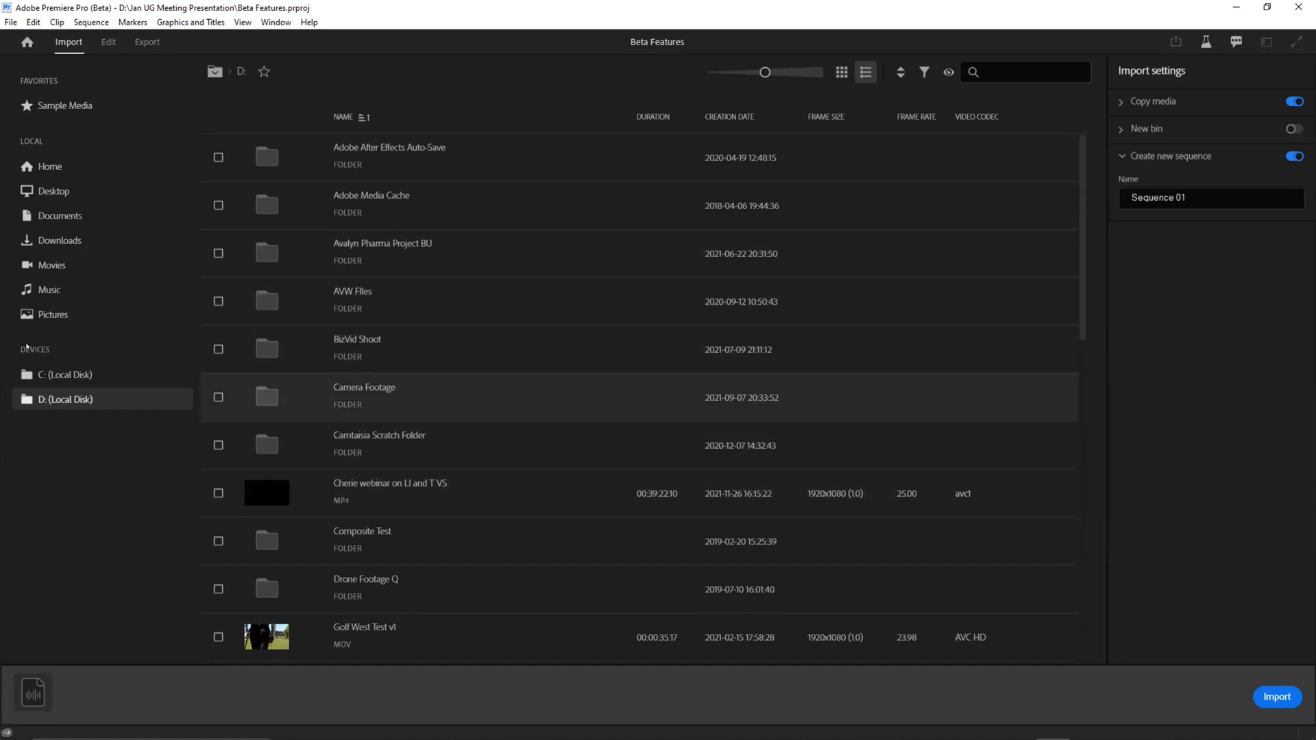
# Step: Switch back to thumbnail view and browse the clips in D: > Jan UG Meeting Presentation > Media > Footage
pyautogui.click(841, 72)
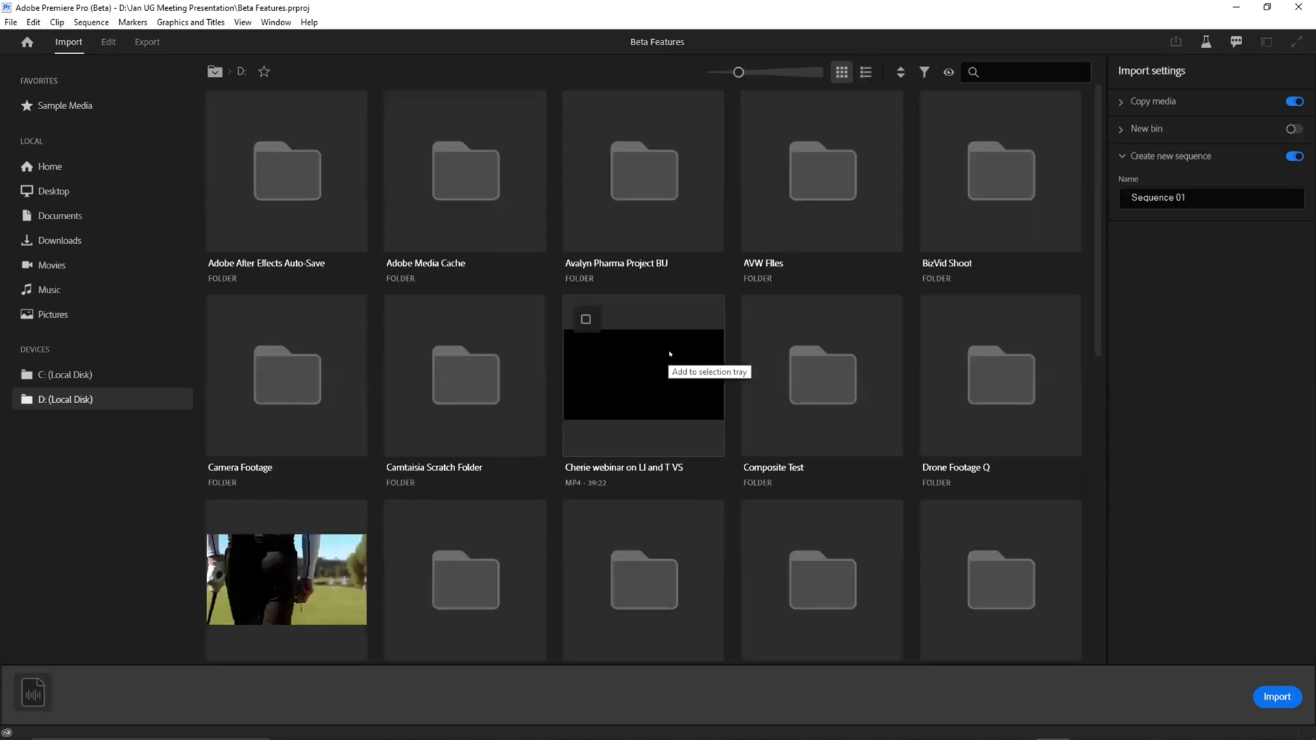
pyautogui.scroll(-3, 644, 398)
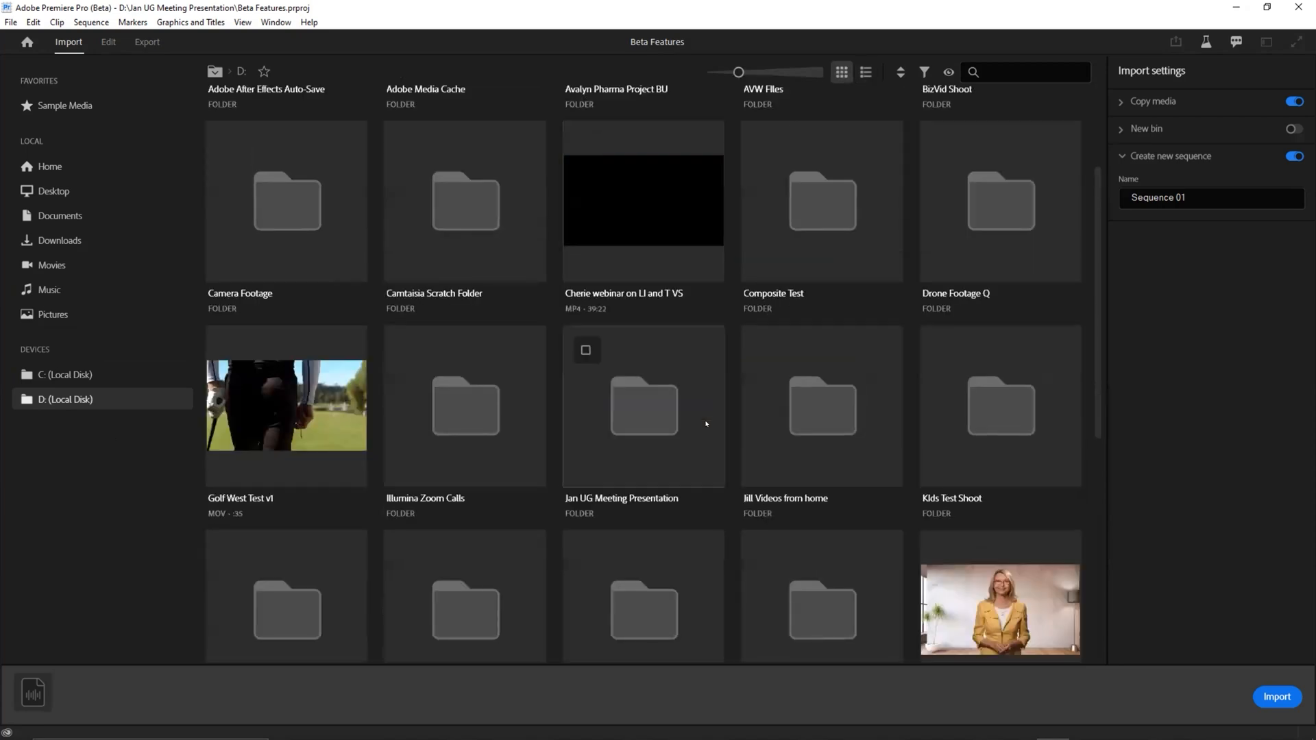
pyautogui.doubleClick(641, 402)
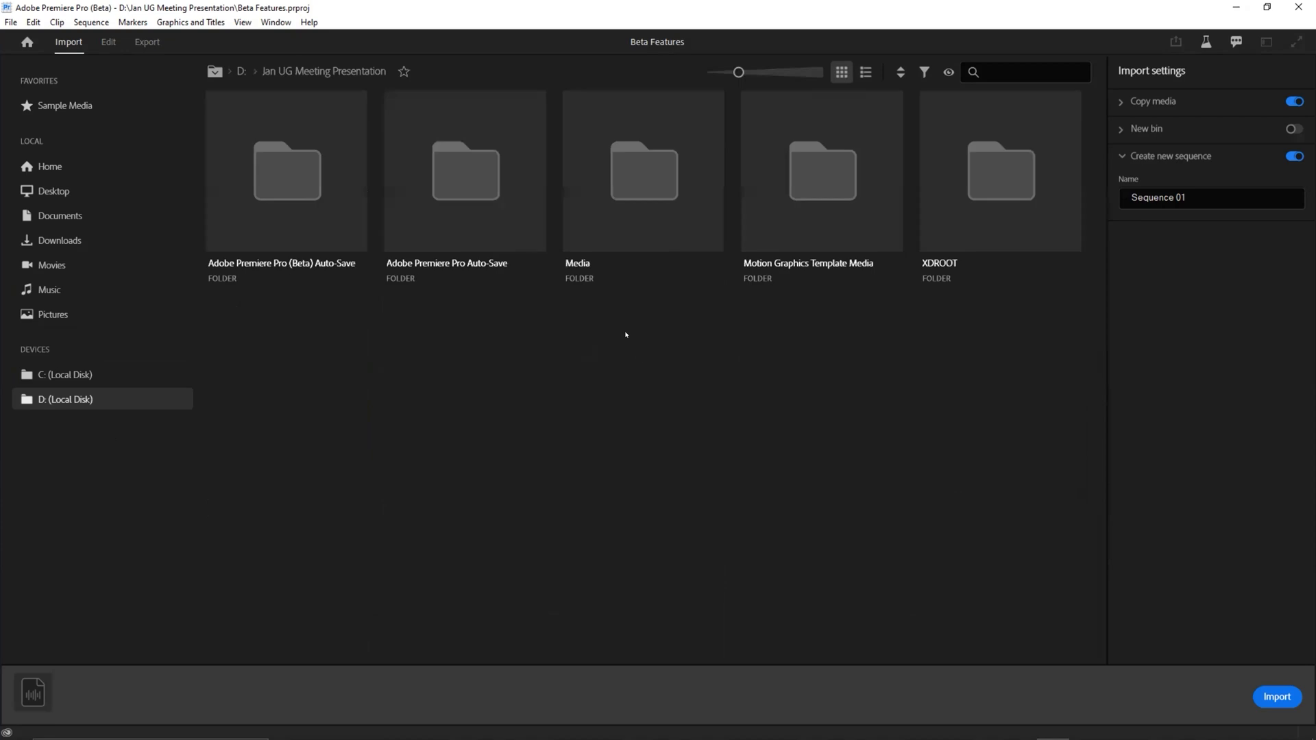
pyautogui.doubleClick(638, 204)
pyautogui.doubleClick(241, 181)
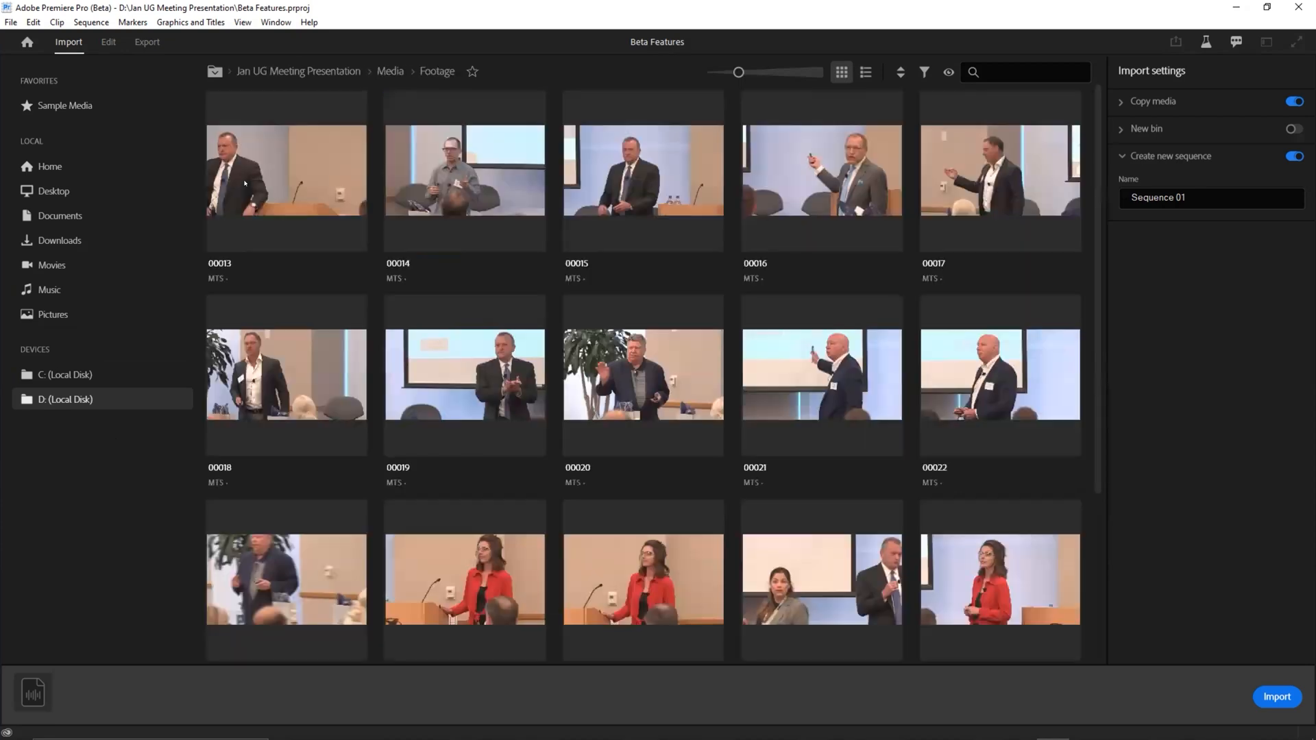
pyautogui.scroll(-5, 412, 322)
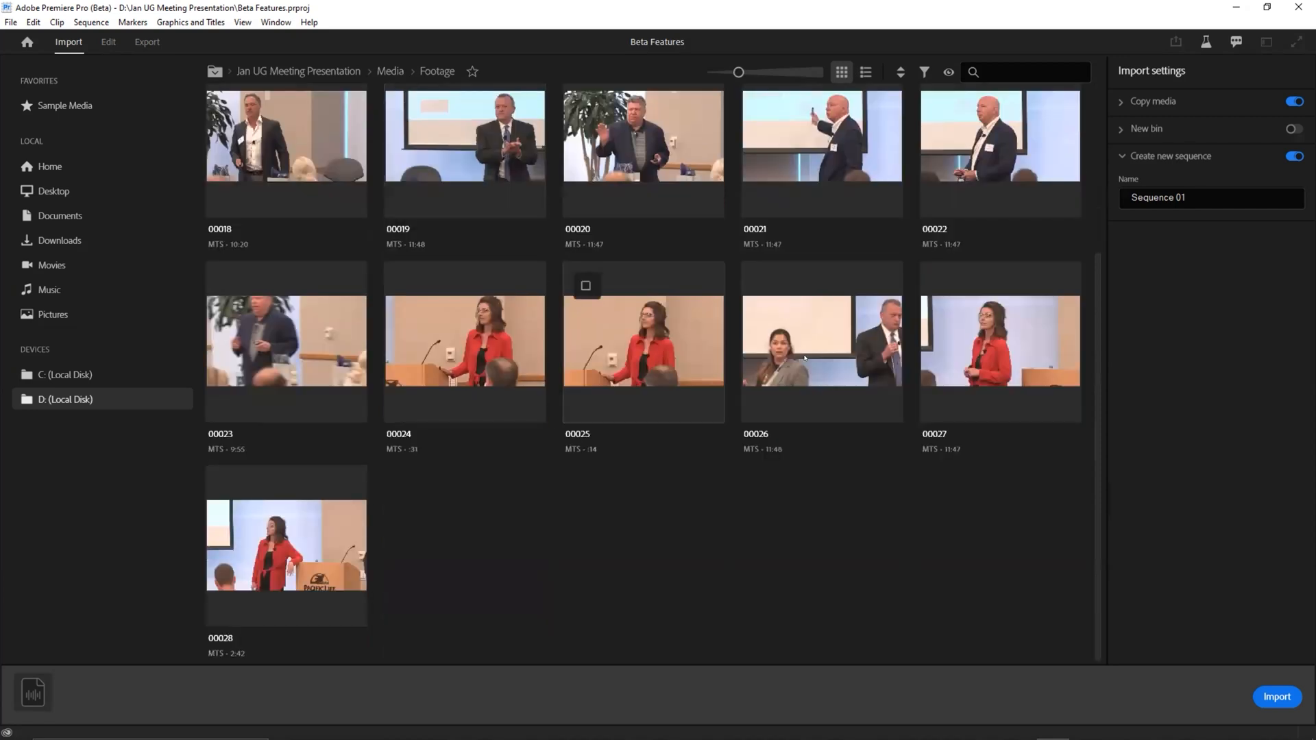
# Step: Select the footage clips 00027, 00028, 00024, 00019, 00020 and 00018 for import
pyautogui.click(943, 285)
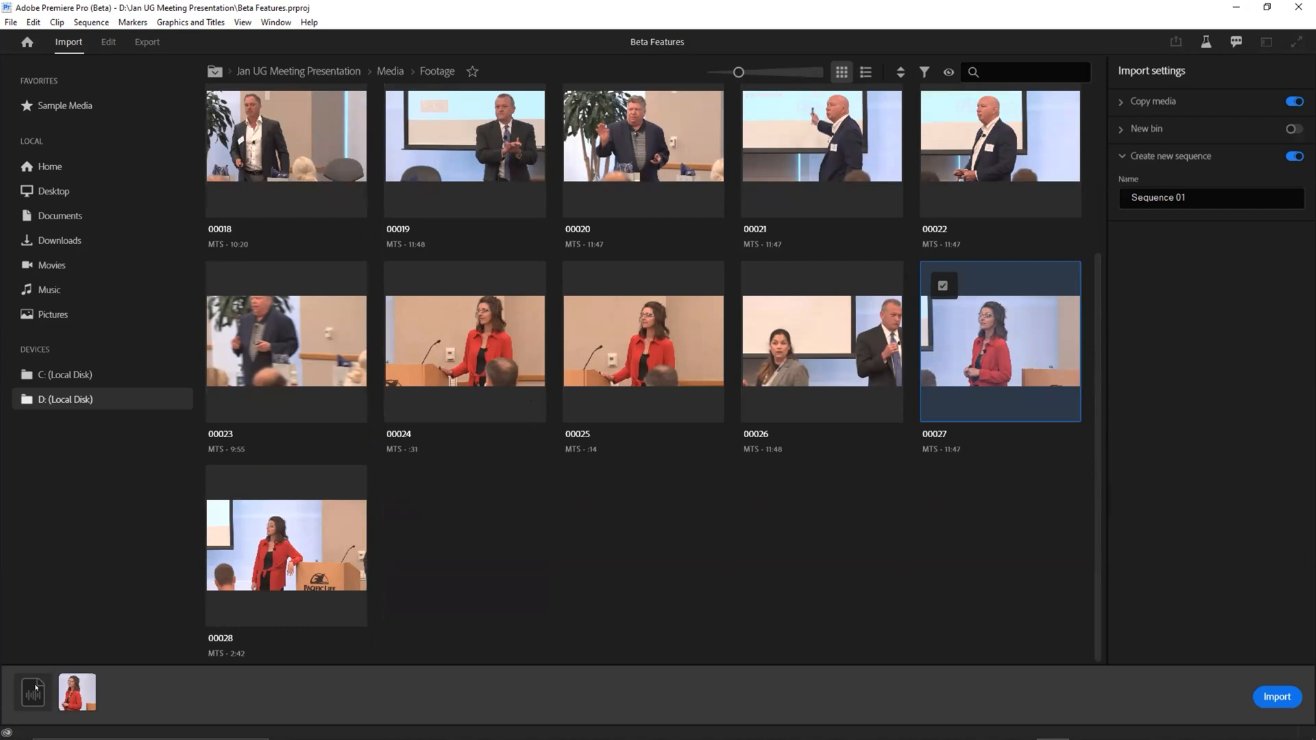
pyautogui.click(302, 544)
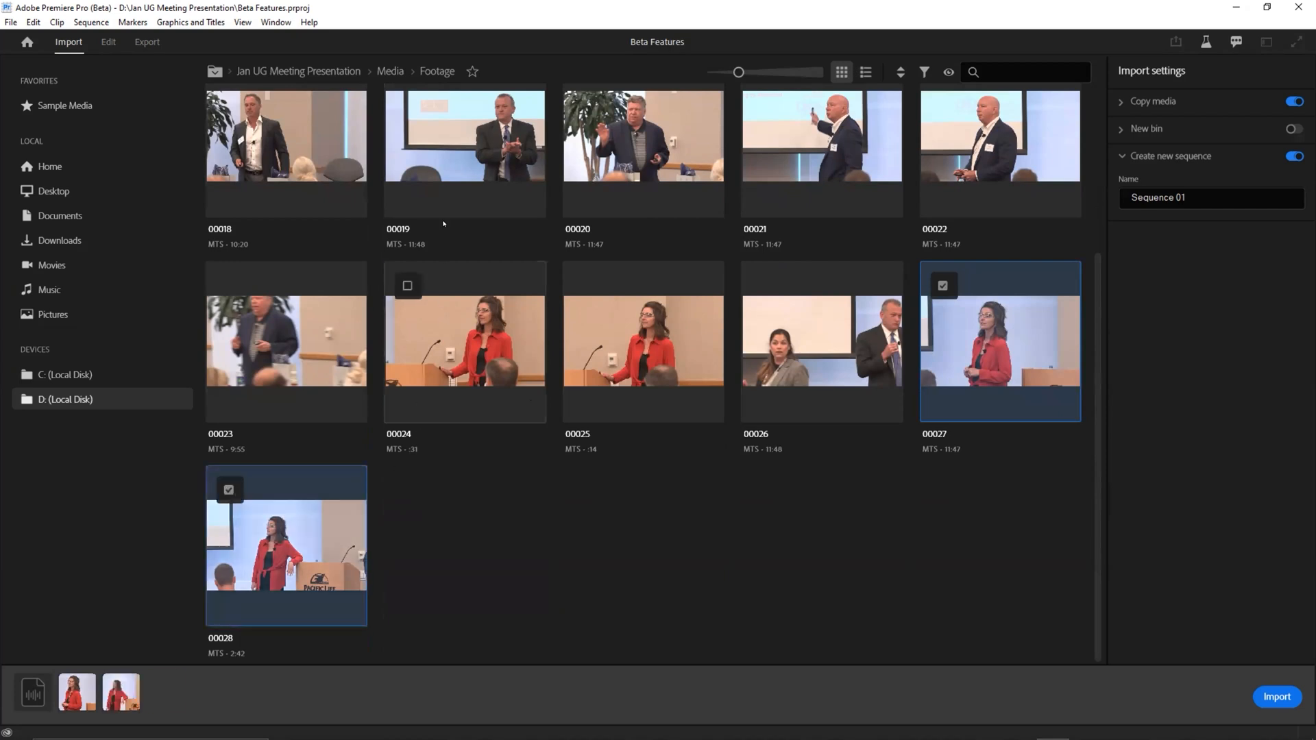
pyautogui.click(445, 329)
pyautogui.click(534, 178)
pyautogui.click(569, 192)
pyautogui.click(329, 185)
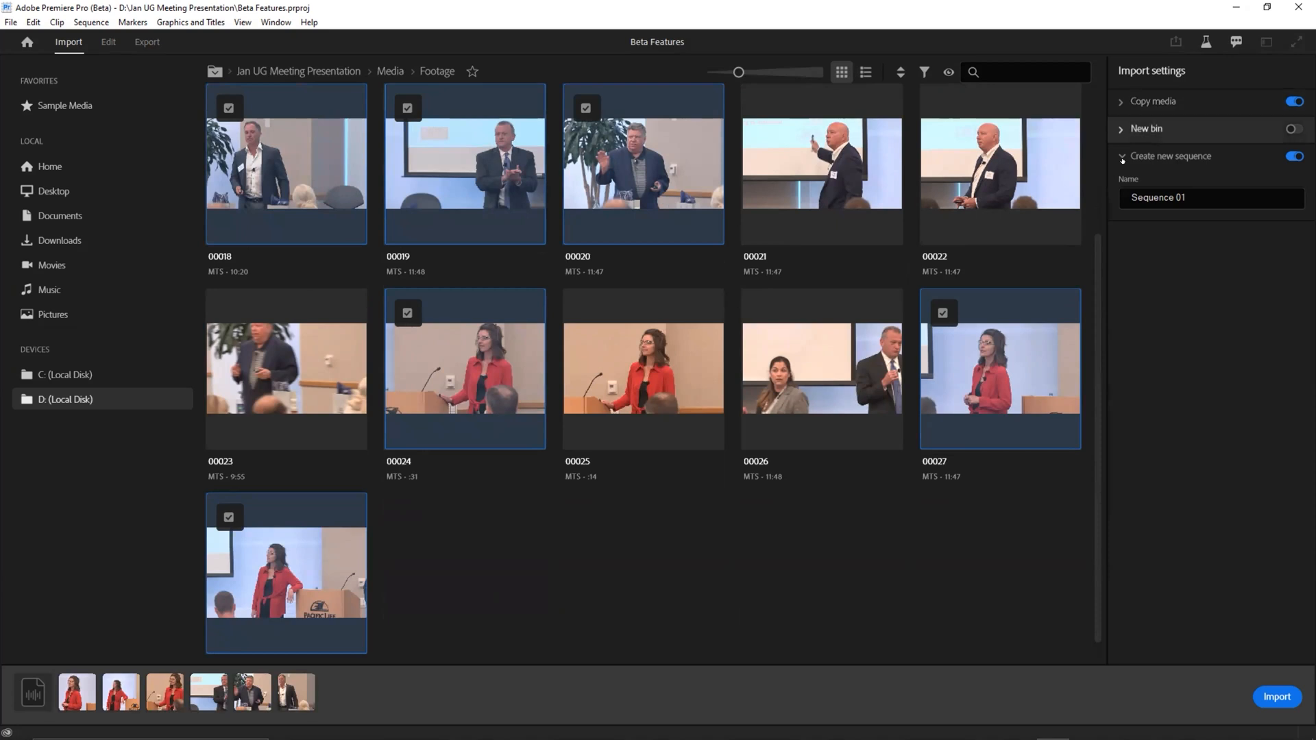
# Step: Review the Copy media import settings, including the preset's verification options and the copied files destination
pyautogui.click(1123, 102)
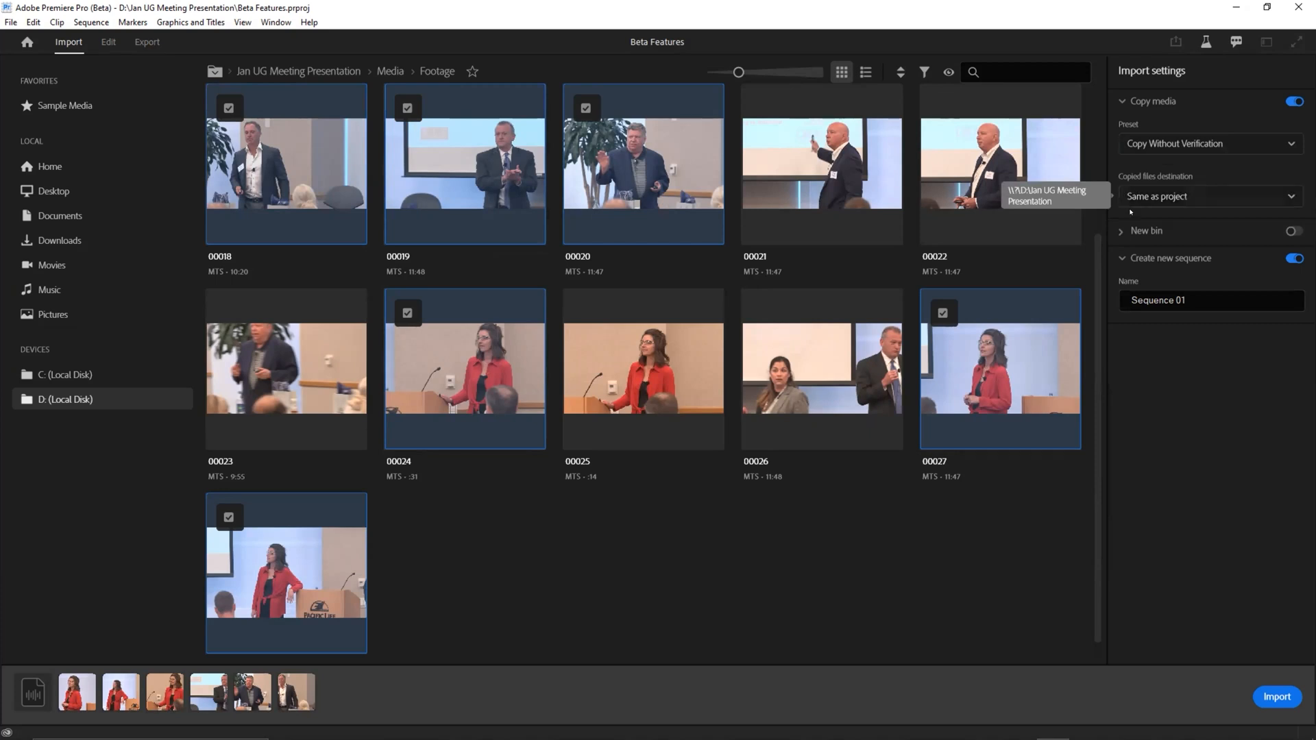
pyautogui.click(1145, 145)
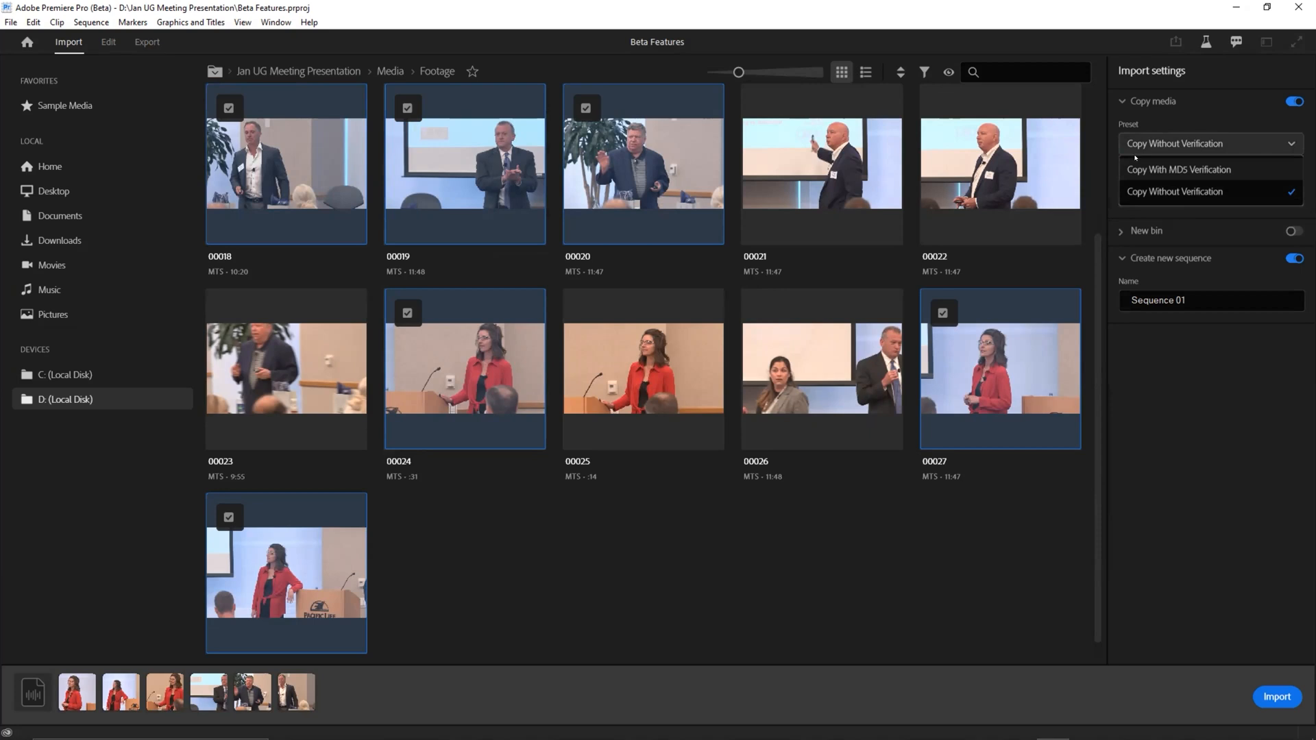
pyautogui.click(1190, 106)
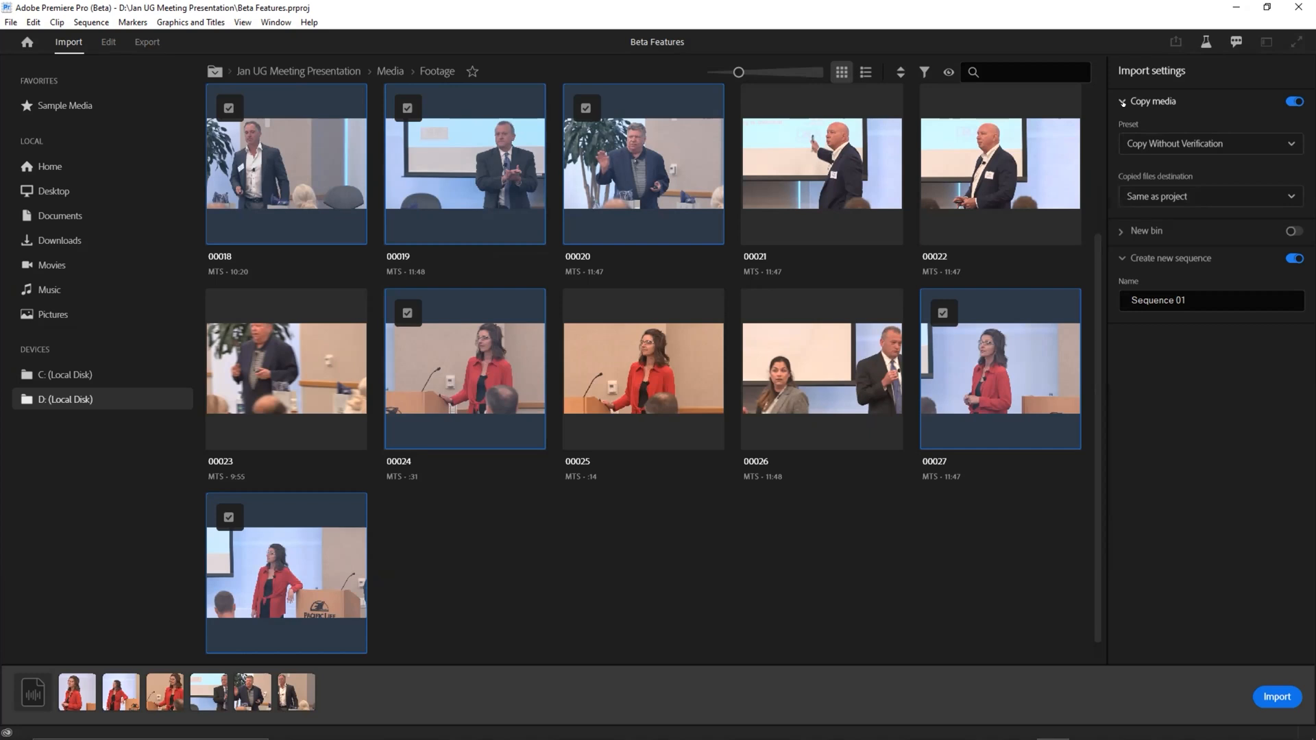
pyautogui.click(1123, 103)
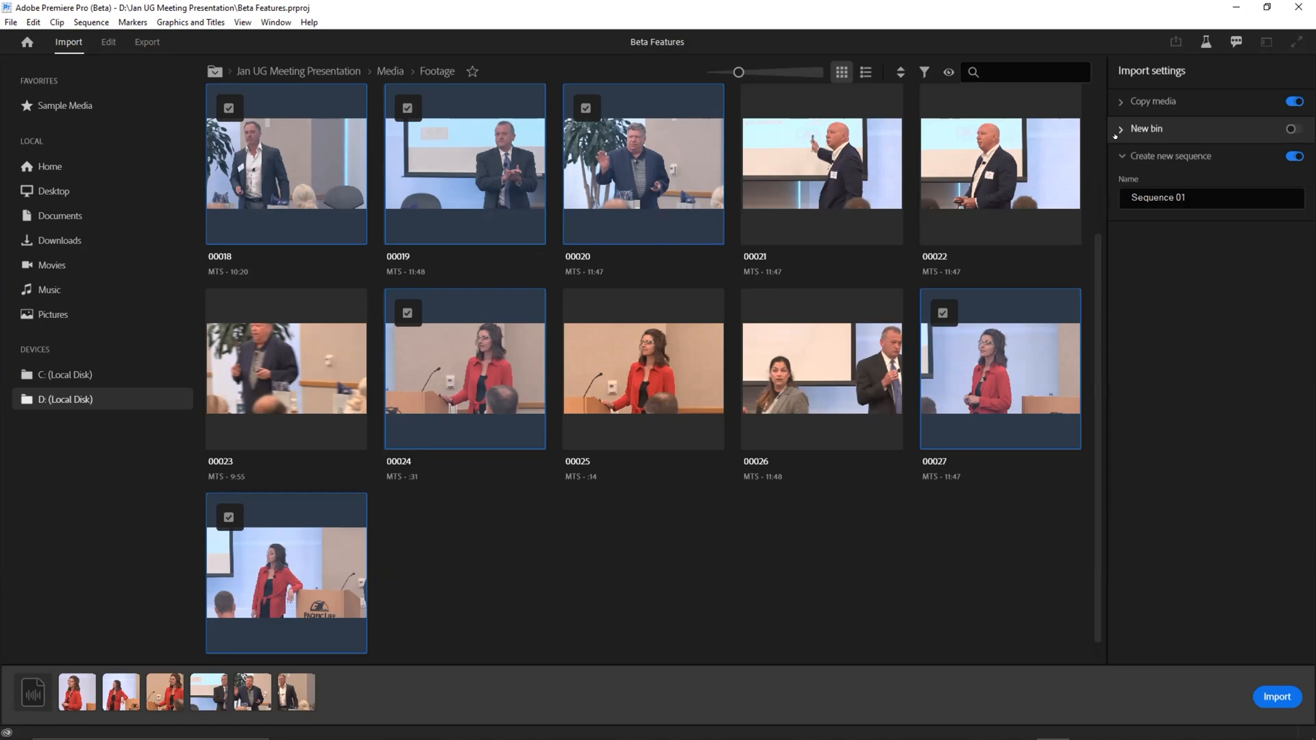
# Step: Enable the creation of a new bin for the import and name it Media Files
pyautogui.click(1116, 131)
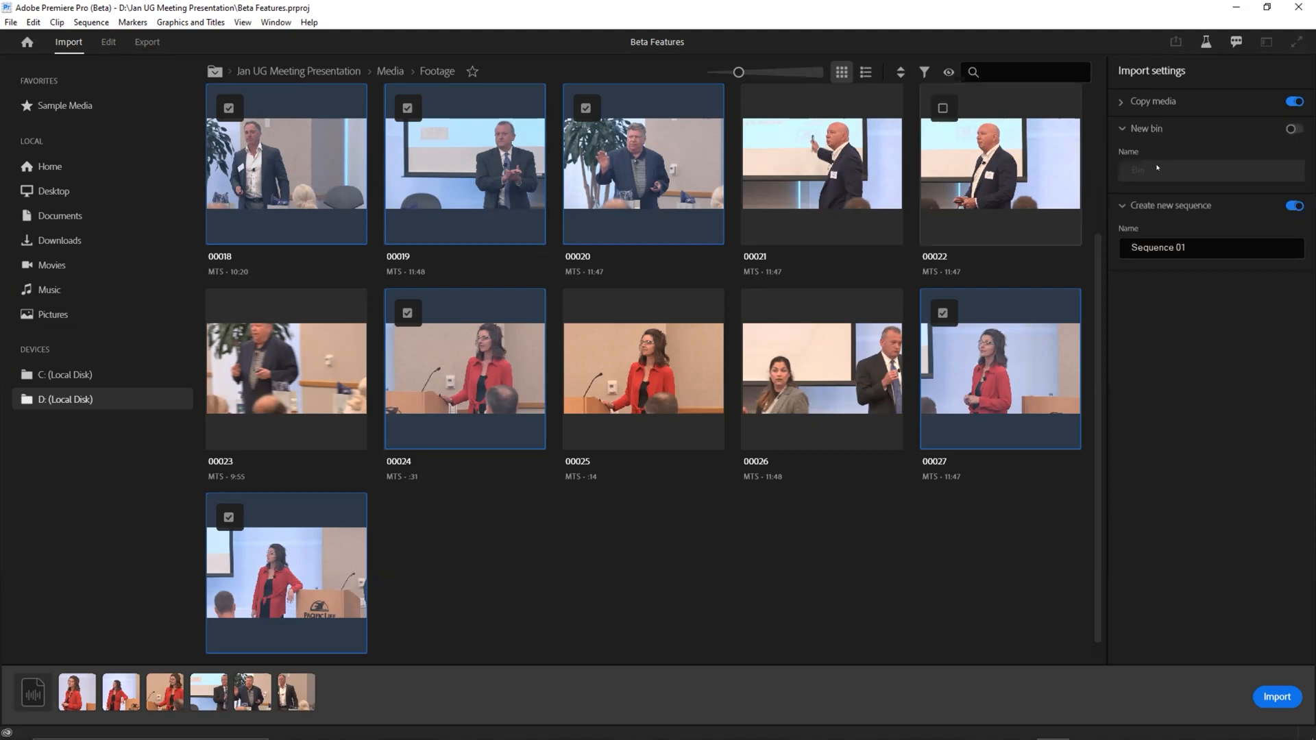
pyautogui.click(1291, 130)
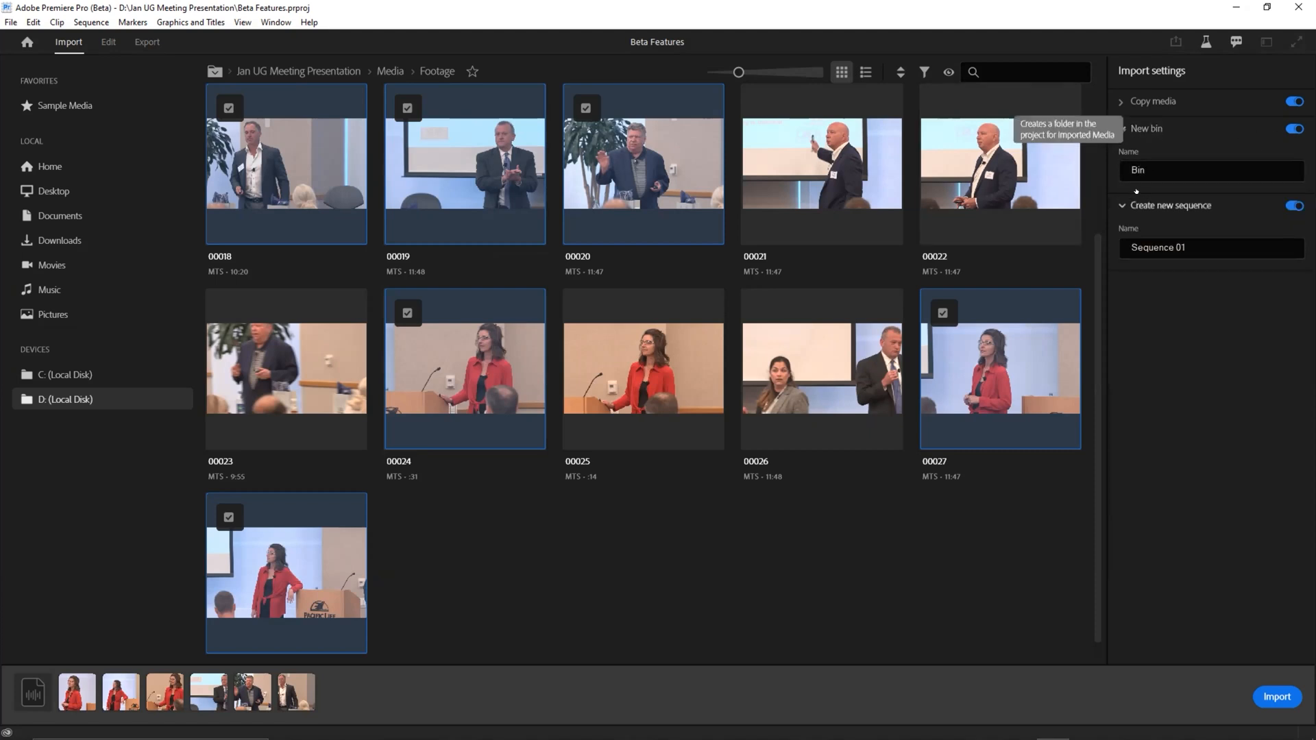
pyautogui.click(1120, 162)
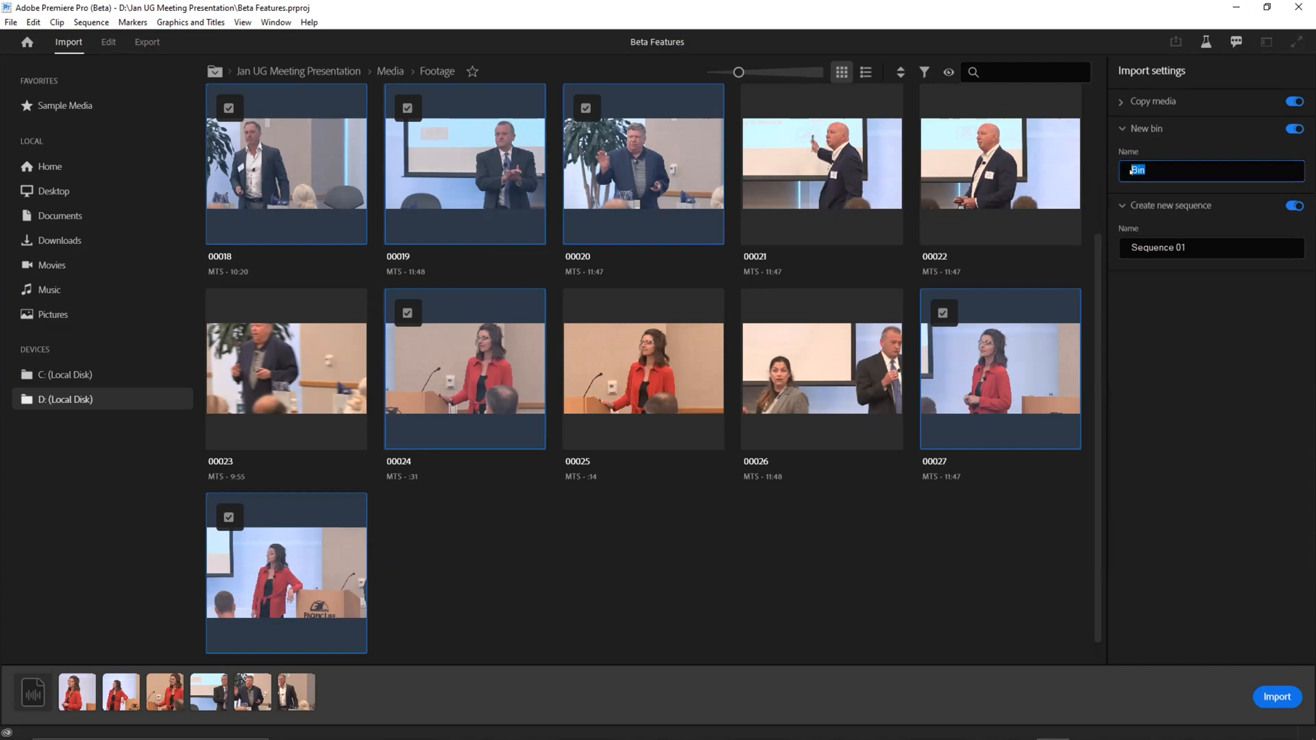
pyautogui.write('Media Files')
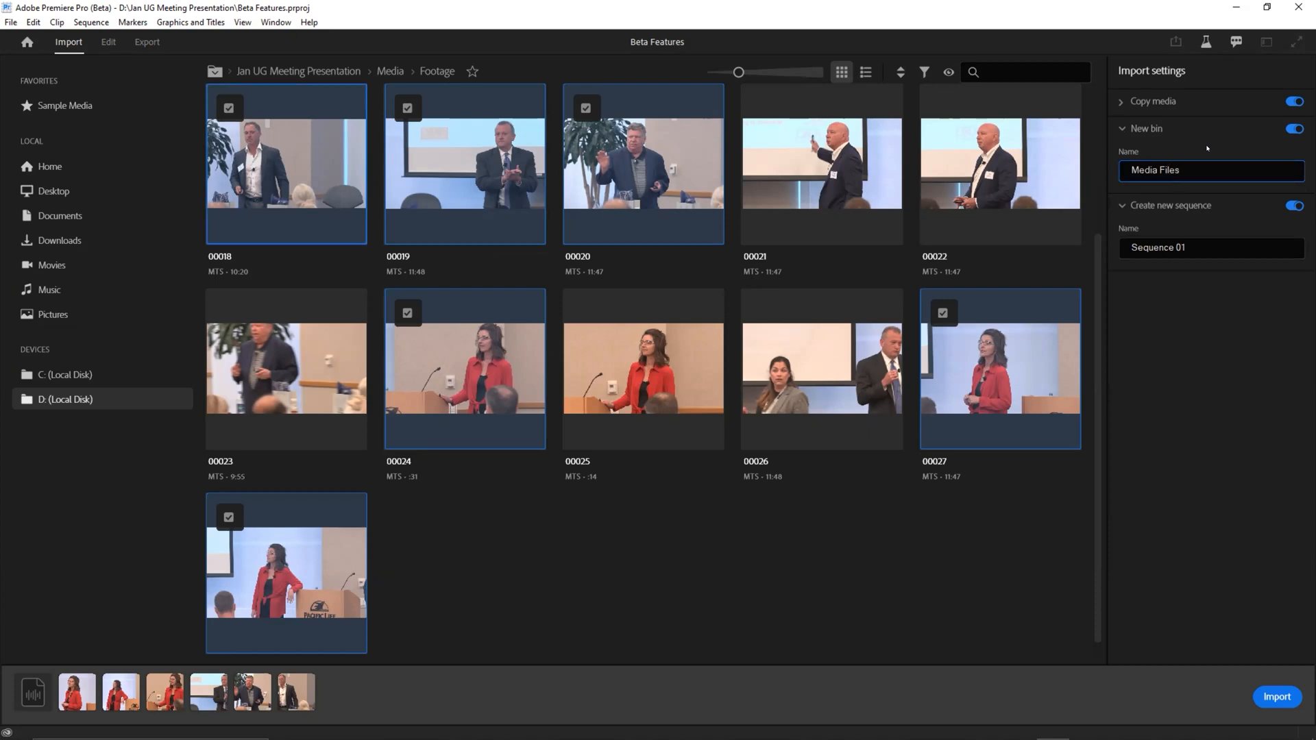
# Step: Import the selected media without creating a new sequence and open the resulting seven-item Media Files bin
pyautogui.click(1233, 206)
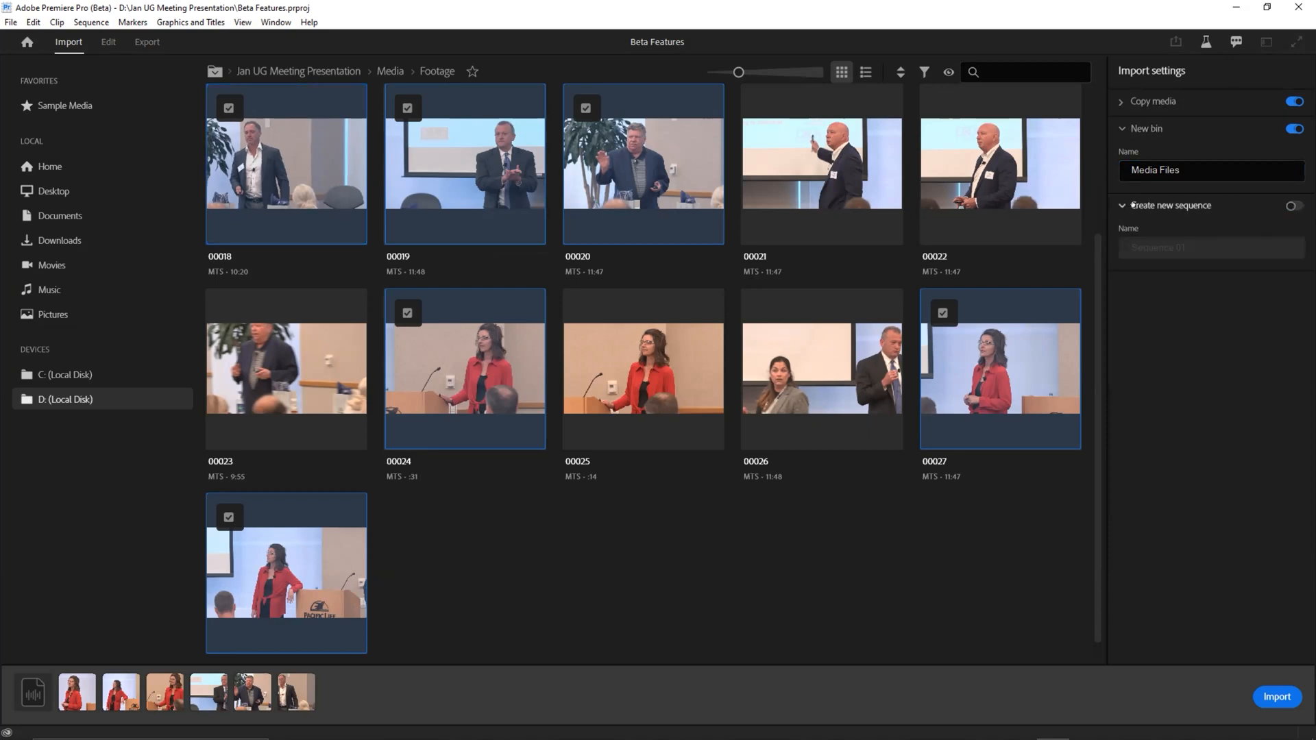
pyautogui.click(1265, 696)
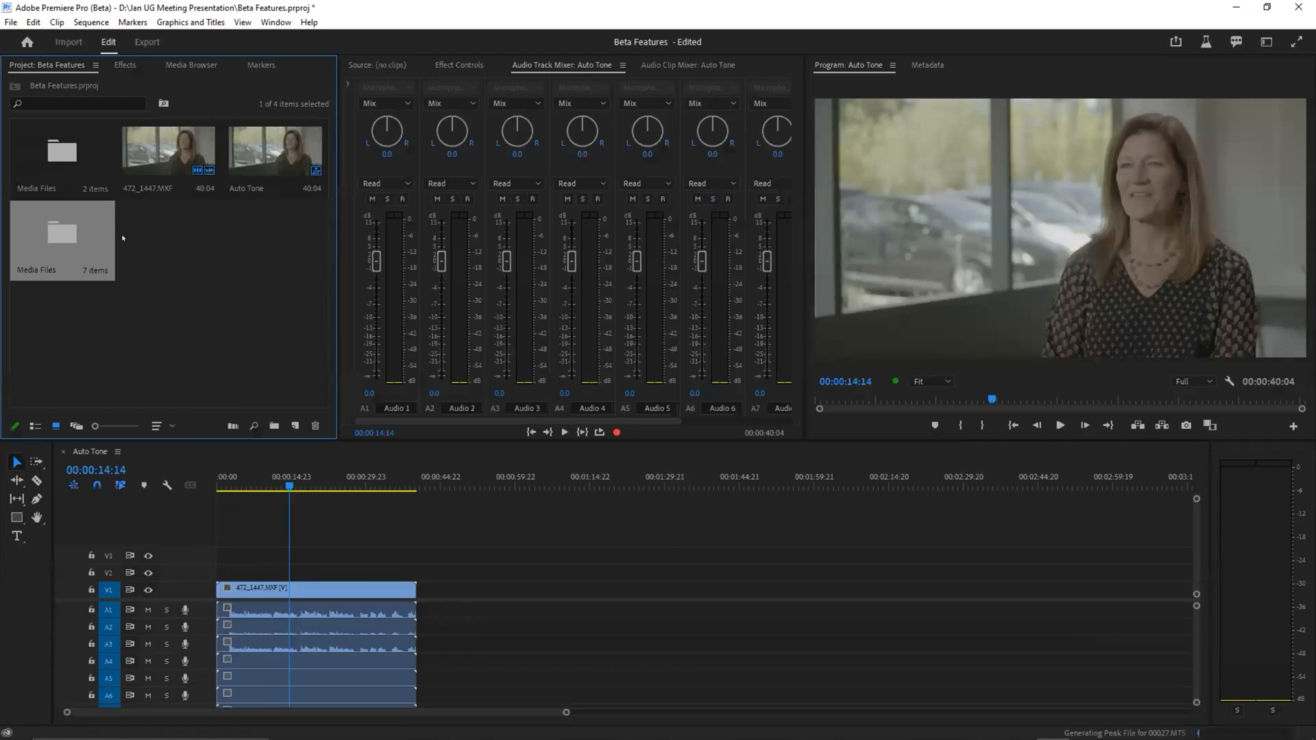
pyautogui.doubleClick(58, 246)
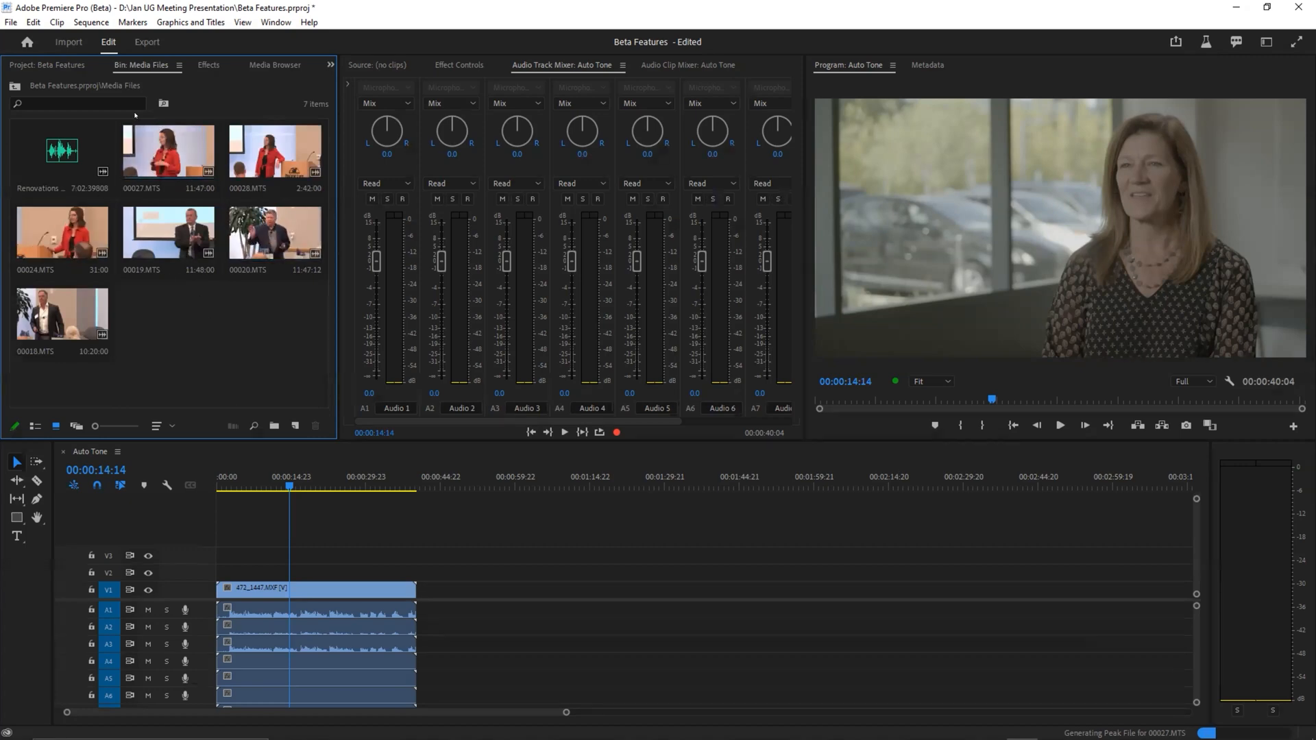
pyautogui.click(67, 43)
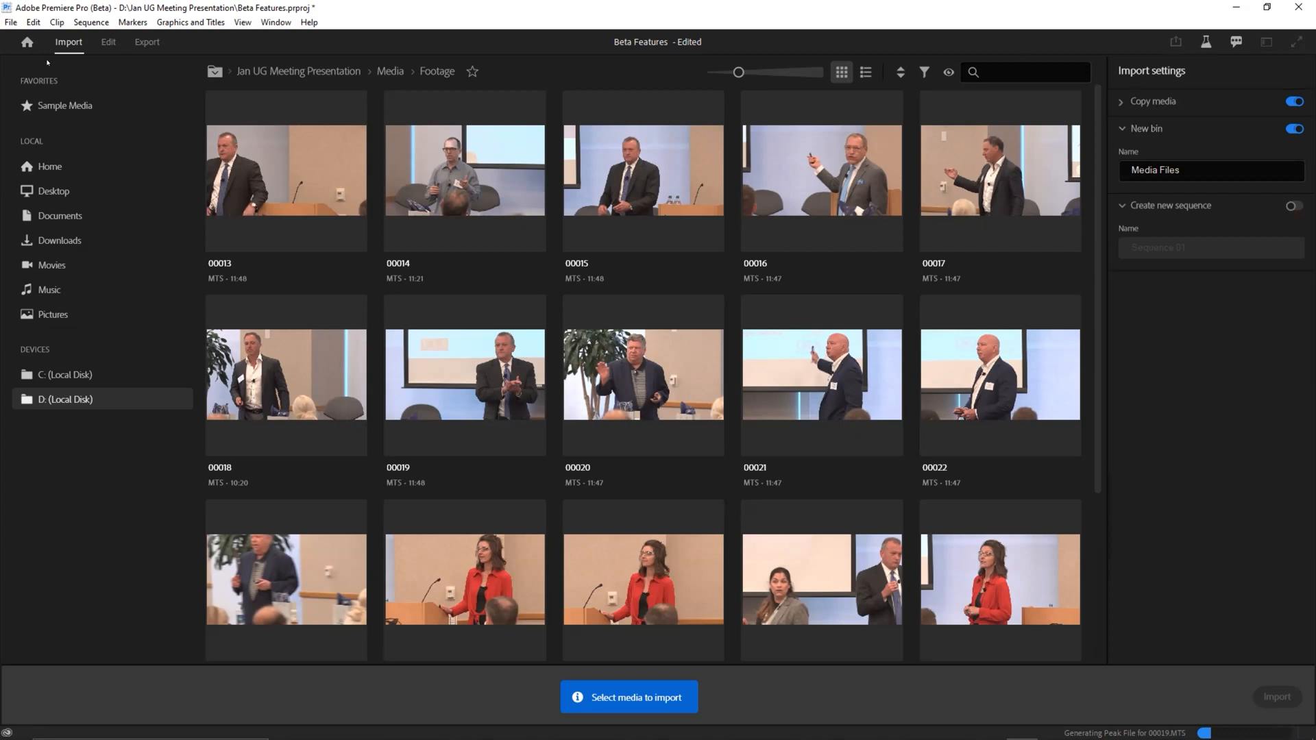
pyautogui.click(106, 43)
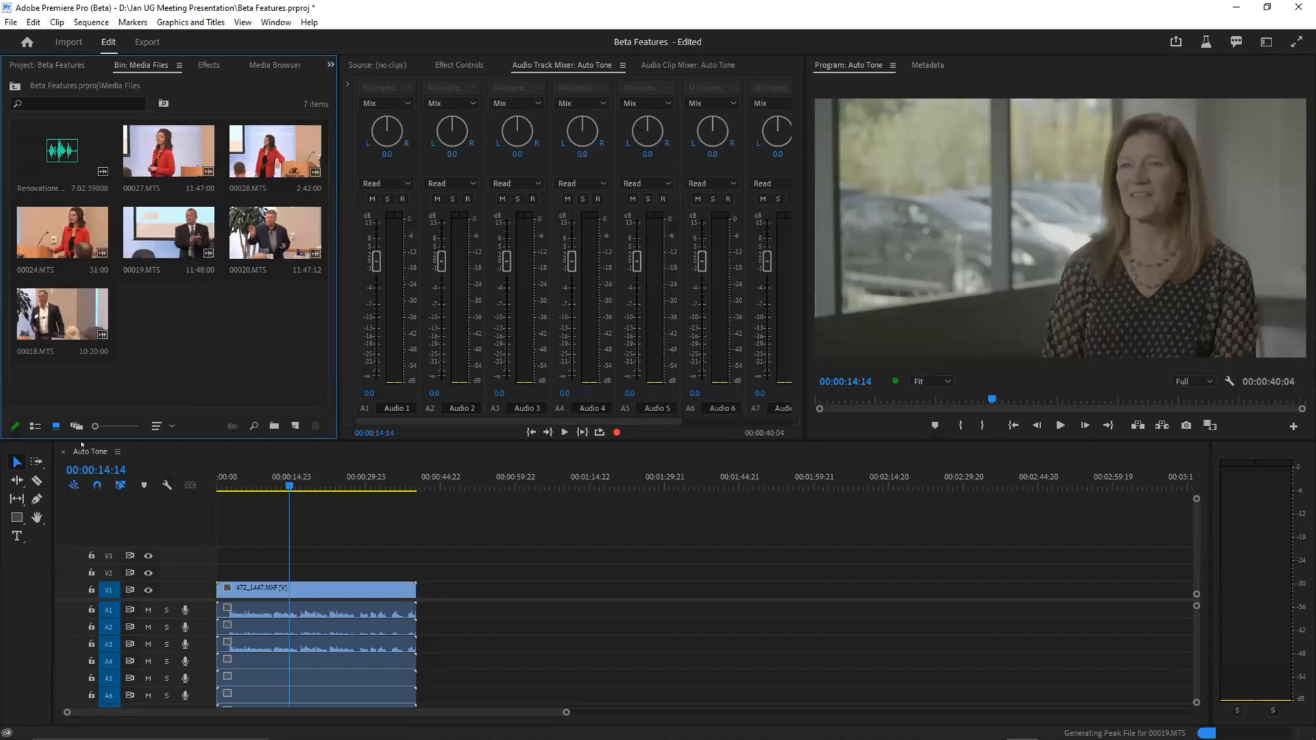
# Step: Select all clips in the Auto Tone sequence with the playhead at 00:00:12:06 and switch to the Color workspace
pyautogui.click(277, 486)
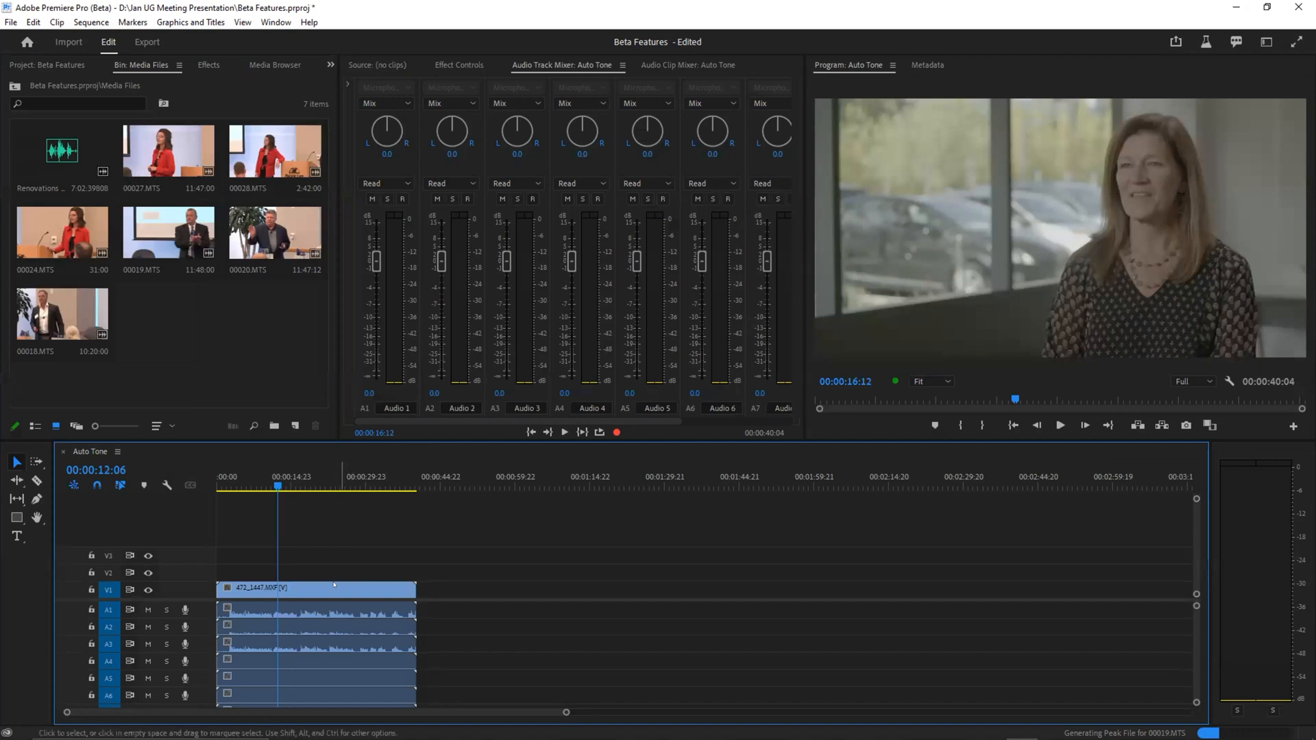
pyautogui.hotkey('ctrl', 'a')
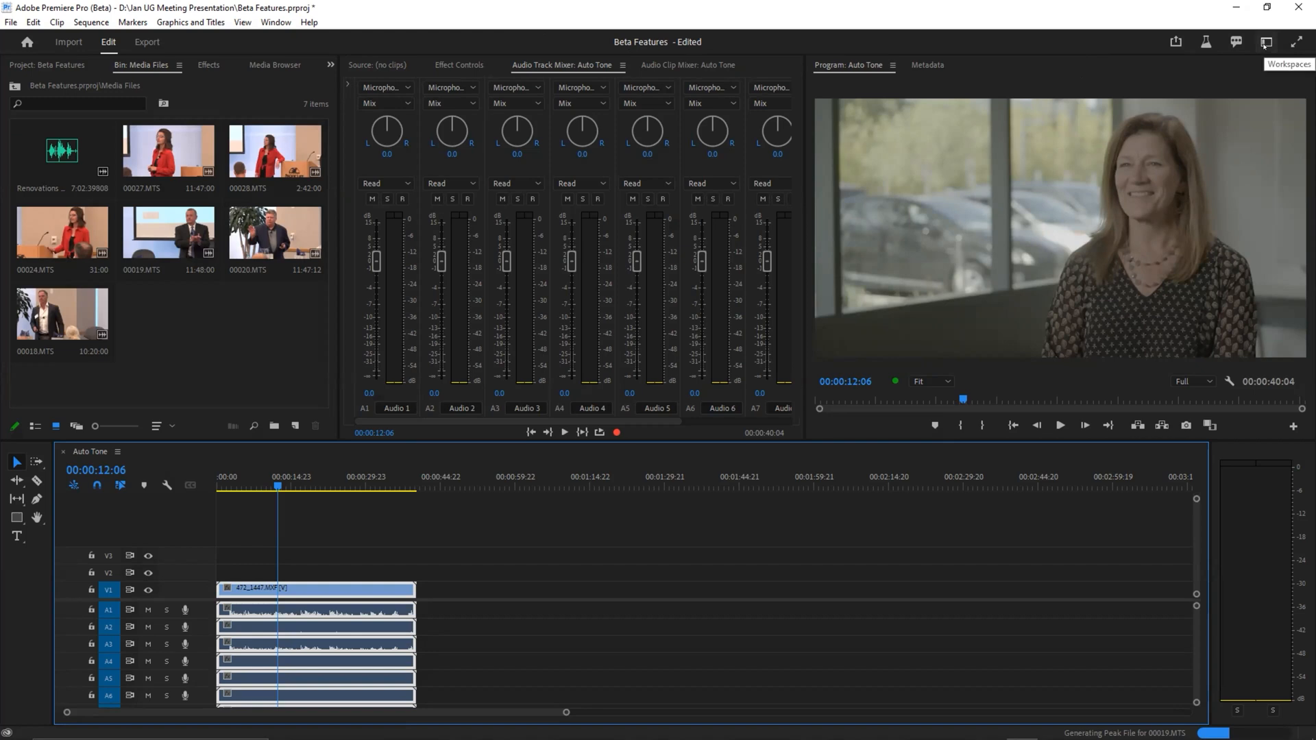
pyautogui.click(1264, 45)
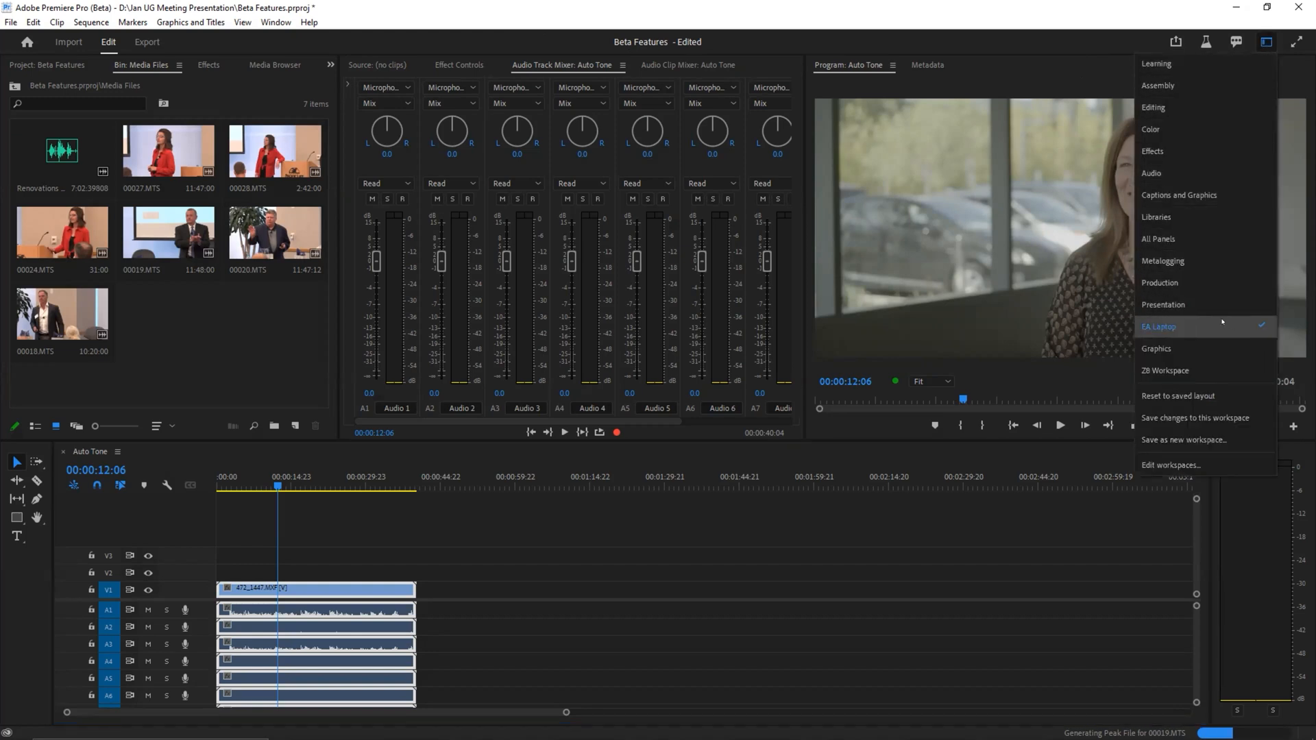
pyautogui.click(1211, 127)
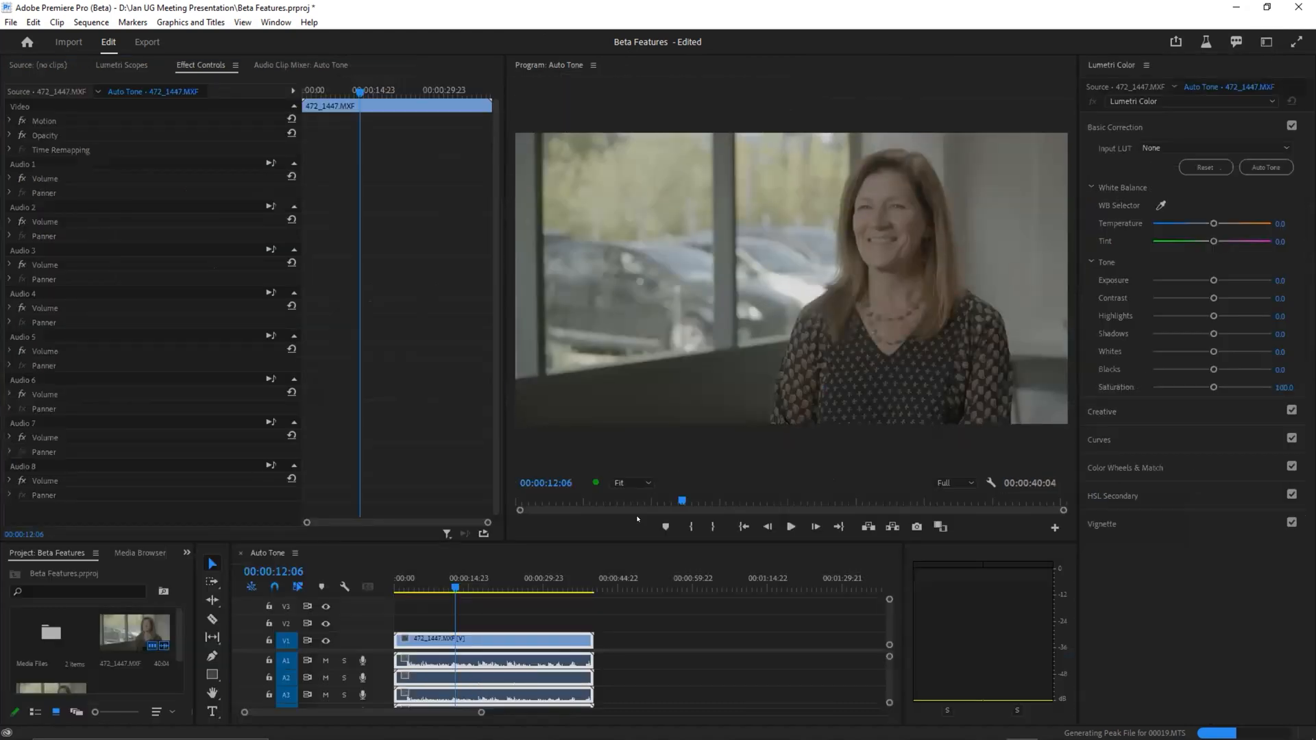
# Step: Apply the ALEXA_Default_LogC2Rec709 input LUT to the 472_1447.MXF clip in Lumetri Color
pyautogui.click(1255, 170)
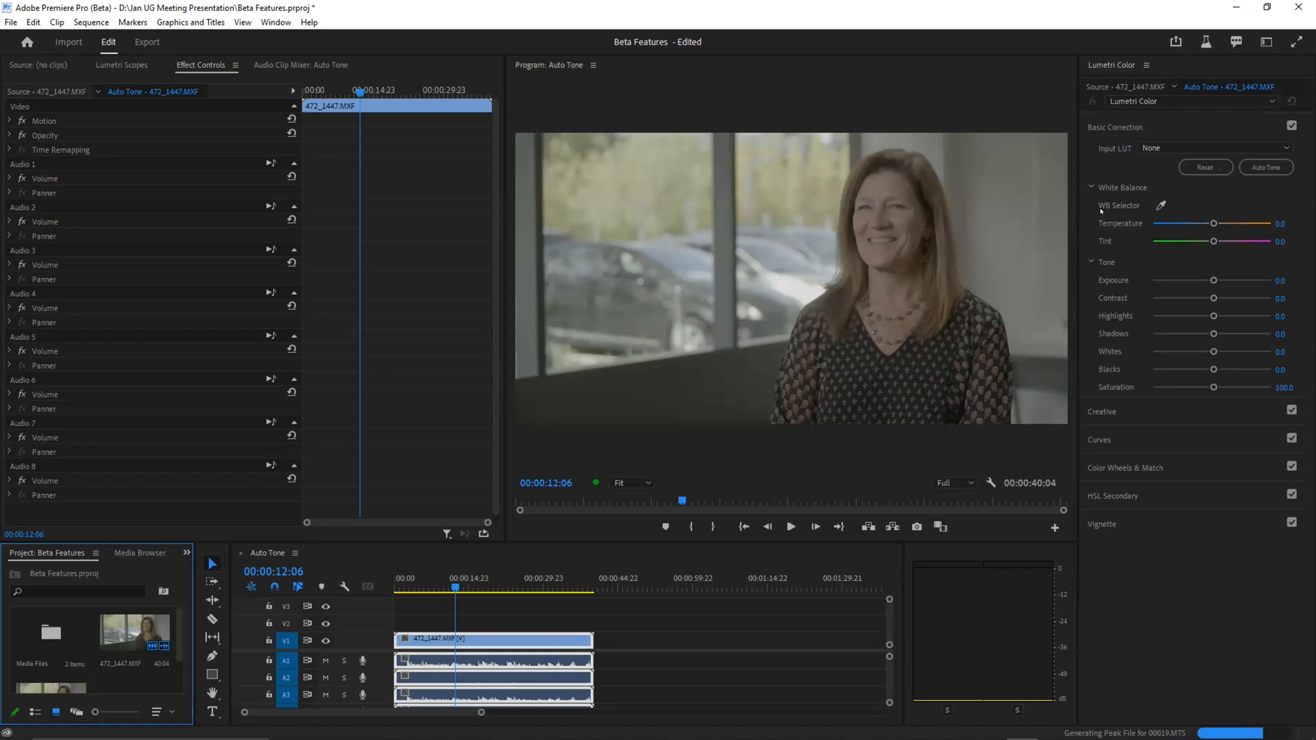
pyautogui.click(1143, 149)
pyautogui.press('Escape')
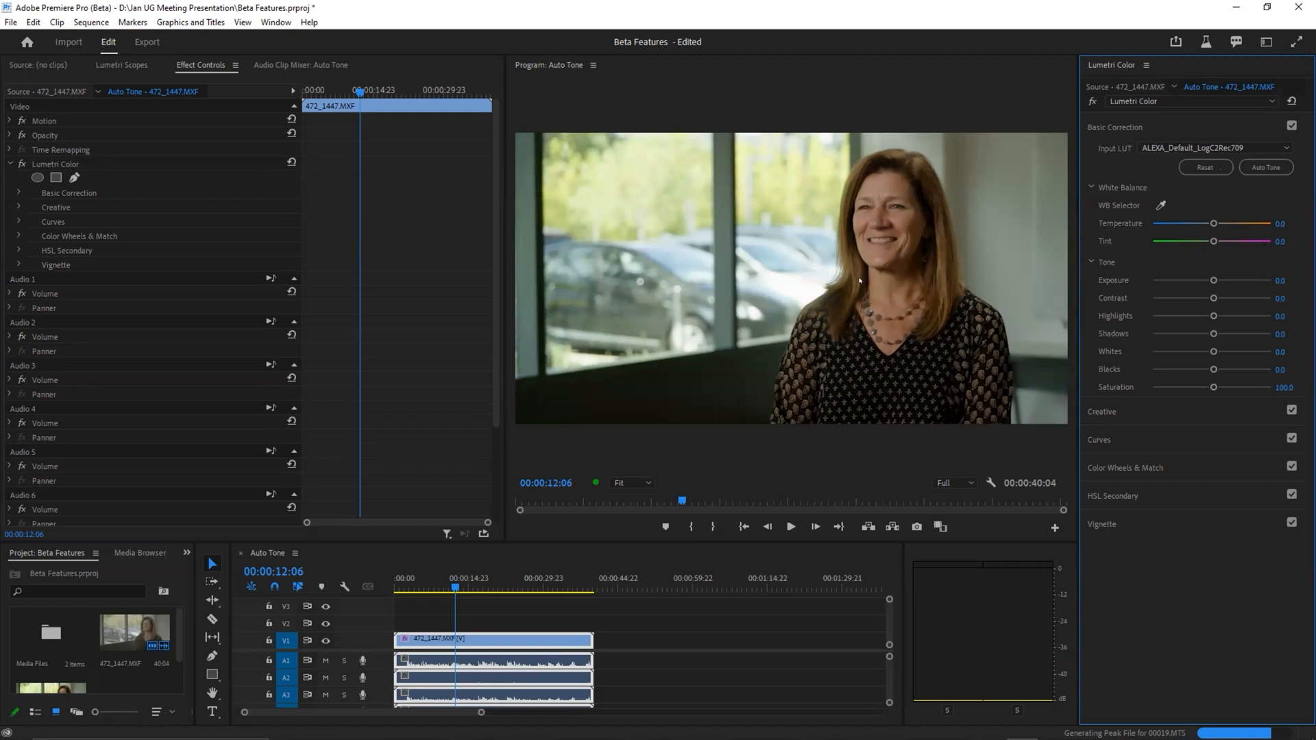
# Step: Move the playhead to 00:00:21:08 and apply Auto Tone to the 472_1447.MXF clip
pyautogui.click(1276, 170)
pyautogui.click(1252, 169)
pyautogui.click(549, 611)
pyautogui.click(505, 576)
pyautogui.click(503, 640)
pyautogui.click(1255, 169)
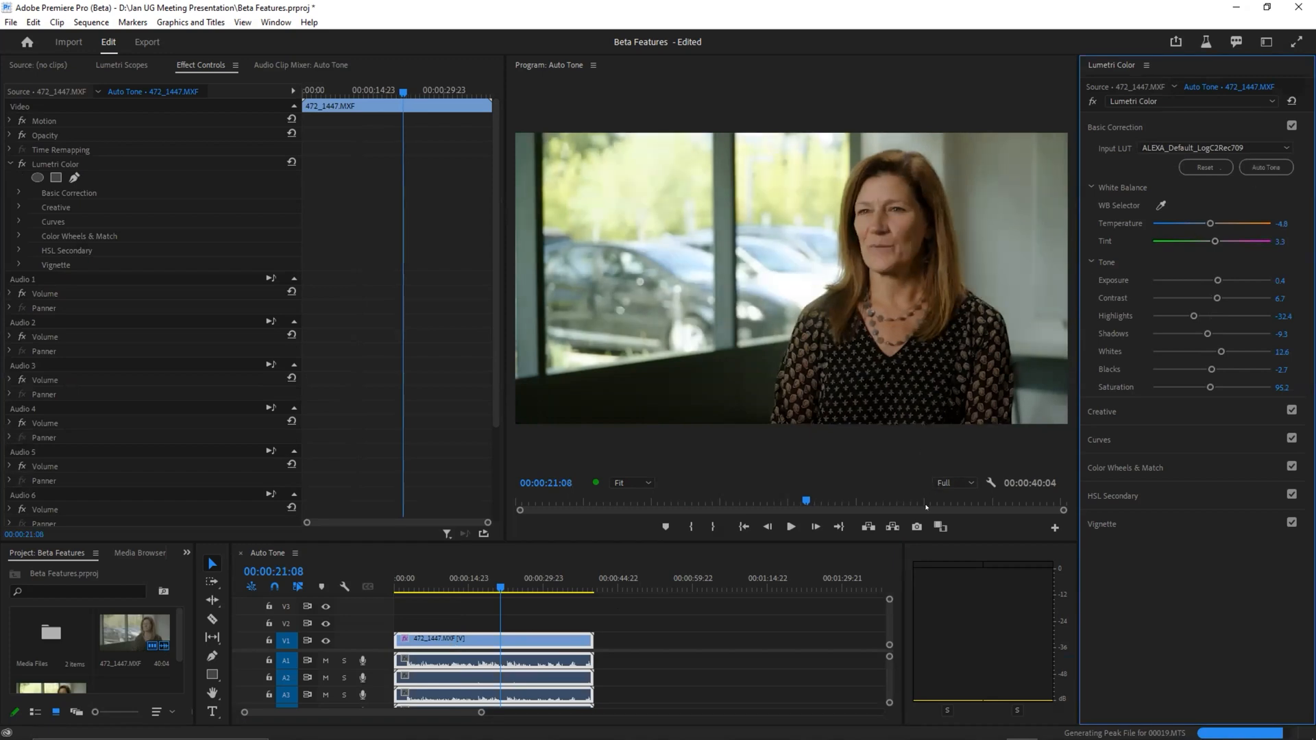
# Step: Move the playhead to 00:00:20:15, reset the clip's basic correction and reapply Auto Tone
pyautogui.click(497, 584)
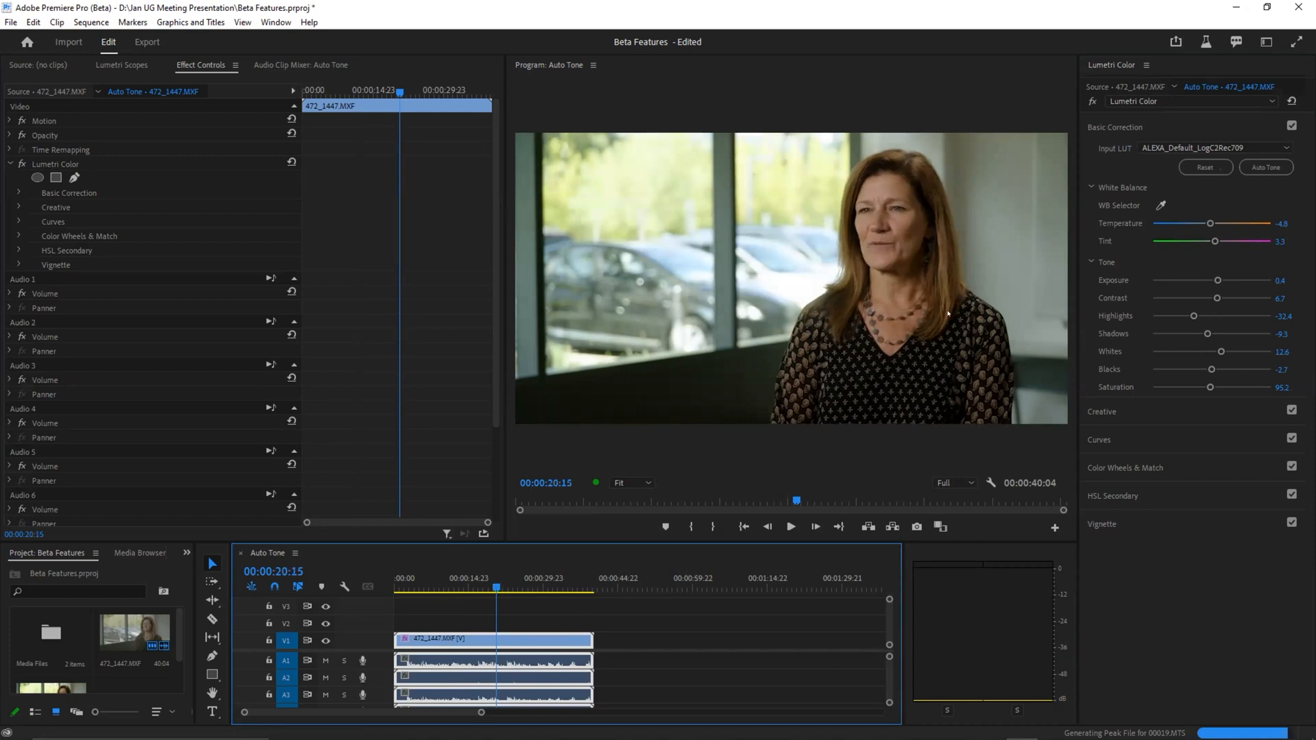
pyautogui.click(1200, 168)
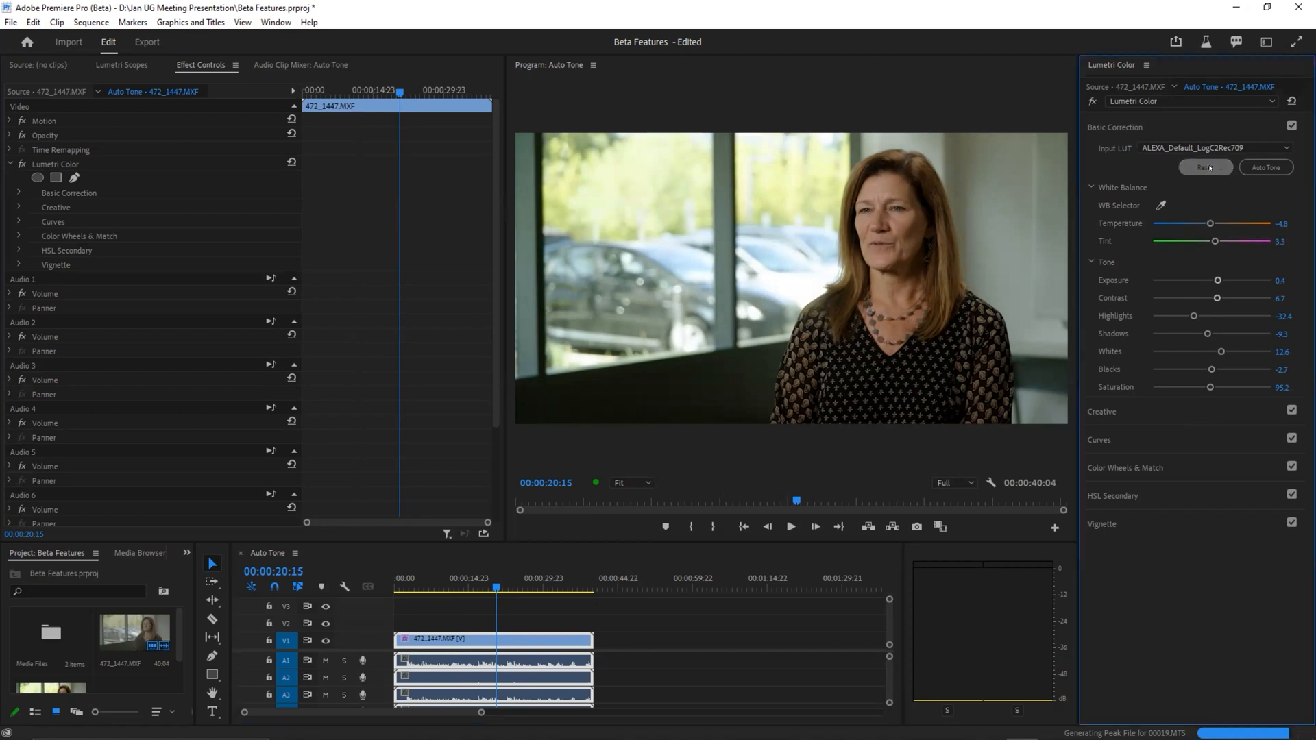
pyautogui.click(1252, 167)
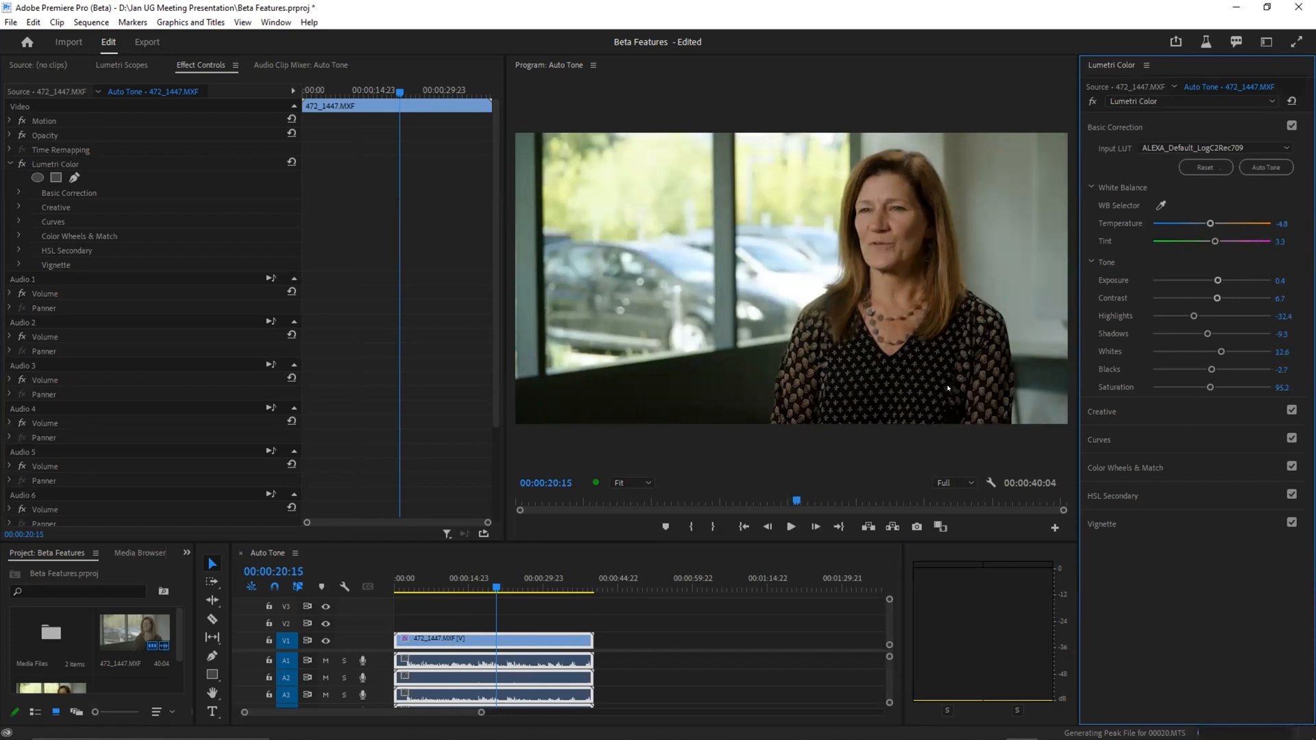
# Step: Compare the image with and without Auto Tone, then raise the clip's Whites to about 28.3
pyautogui.hotkey('ctrl', 'z')
pyautogui.hotkey('ctrl', 'shift', 'z')
pyautogui.moveTo(1221, 353)
pyautogui.mouseDown()
pyautogui.moveTo(1195, 351)
pyautogui.moveTo(1223, 353)
pyautogui.mouseUp()
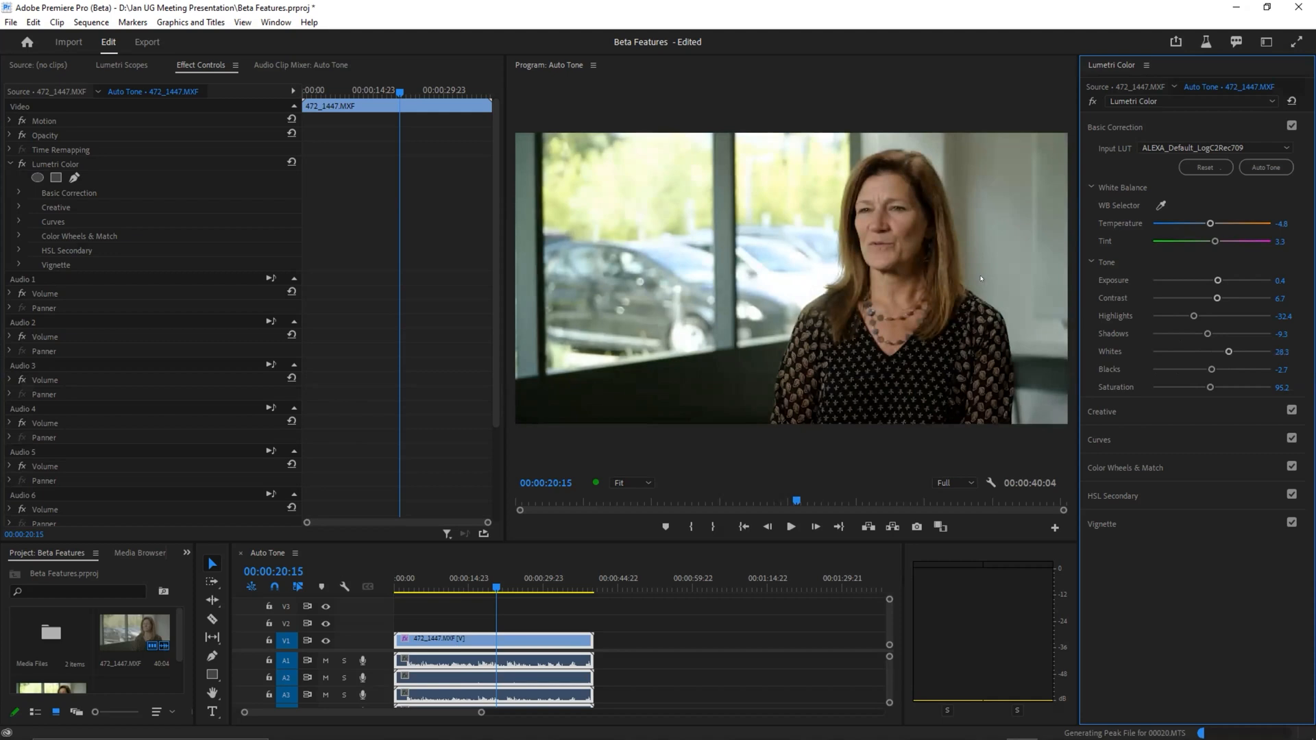
# Step: Compare the image before and after the Whites adjustment in full-screen view by undoing and redoing it
pyautogui.hotkey('ctrl', '`')
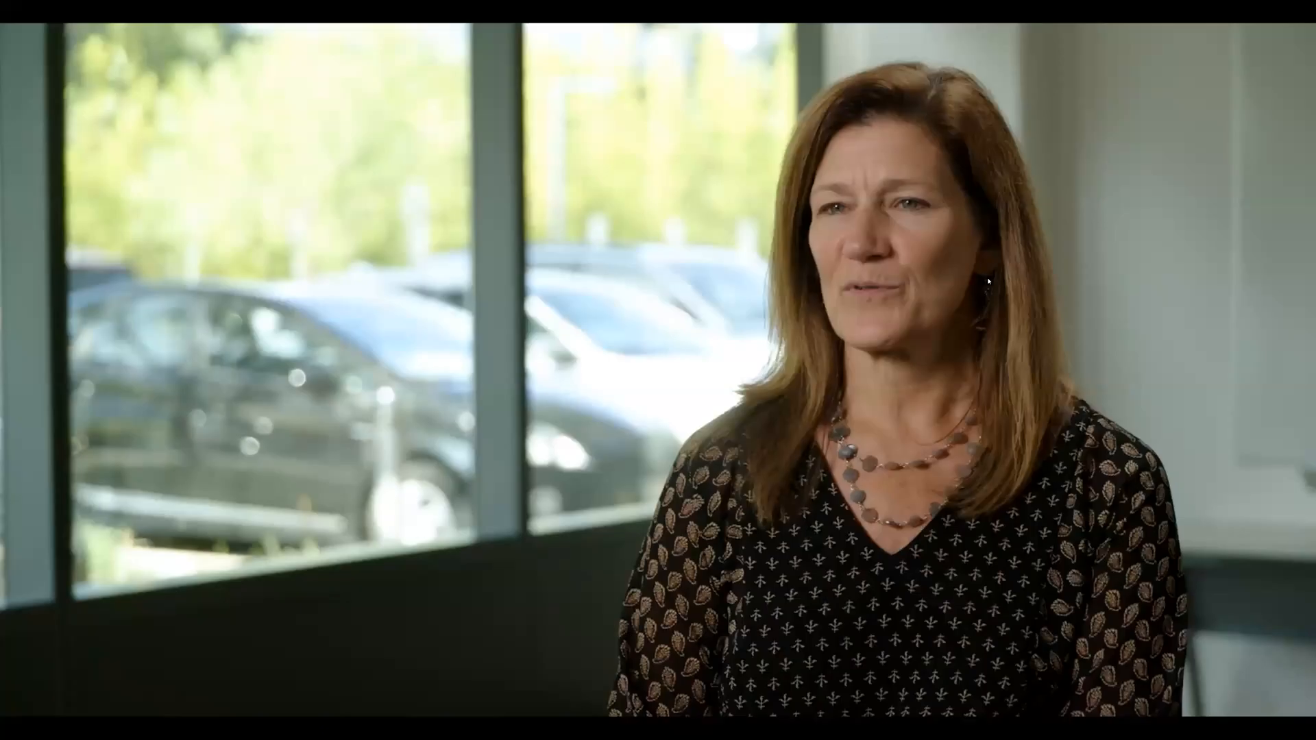
pyautogui.hotkey('ctrl', 'z')
pyautogui.hotkey('ctrl', 'shift', 'z')
pyautogui.hotkey('ctrl', 'z')
pyautogui.hotkey('ctrl', 'shift', 'z')
pyautogui.press('Escape')
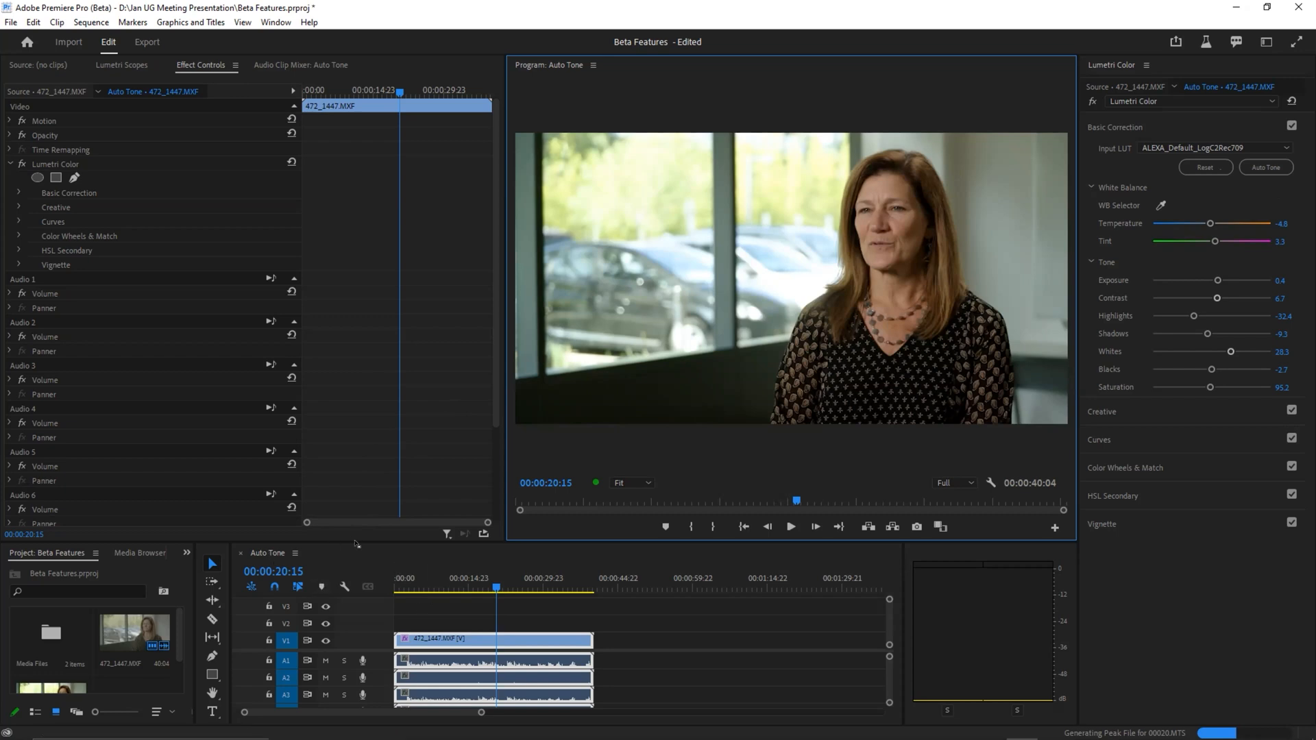
# Step: Enlarge the Project and Timeline area, show the Source monitor, and switch back to the EA Laptop workspace
pyautogui.moveTo(355, 541); pyautogui.dragTo(355, 476)
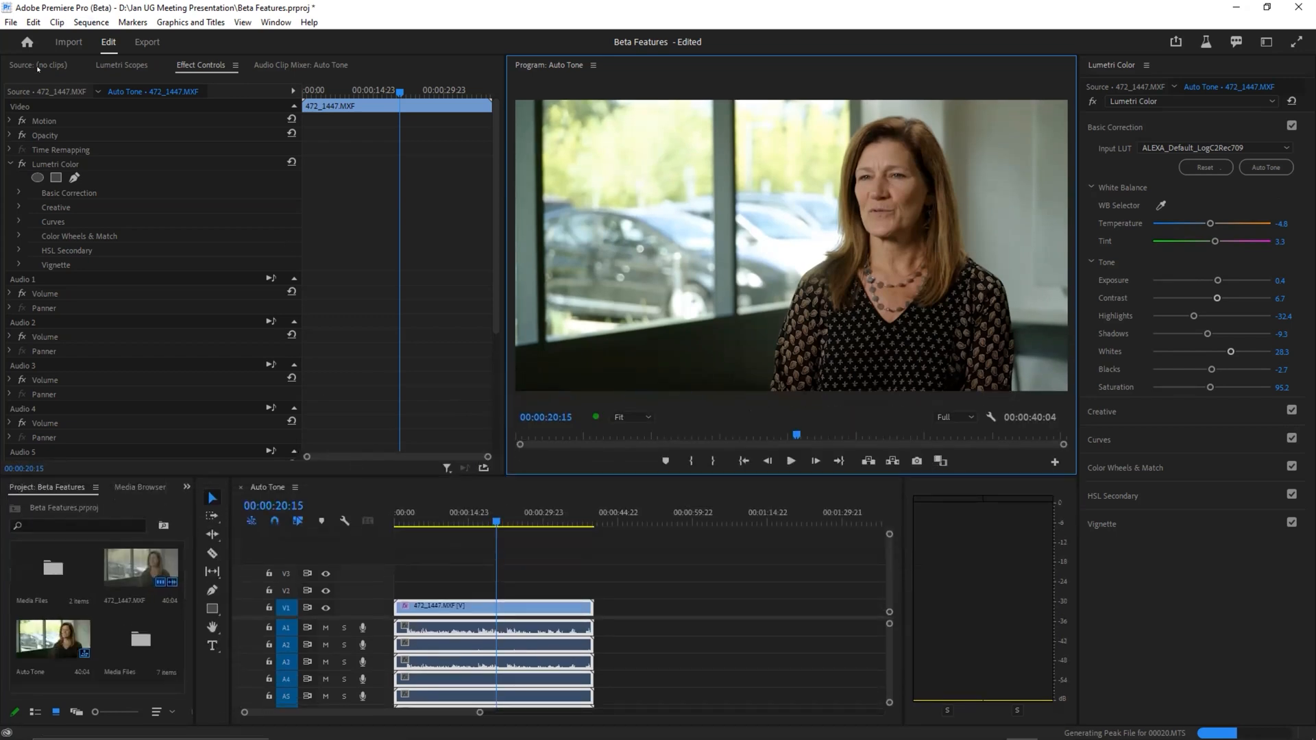
pyautogui.click(38, 65)
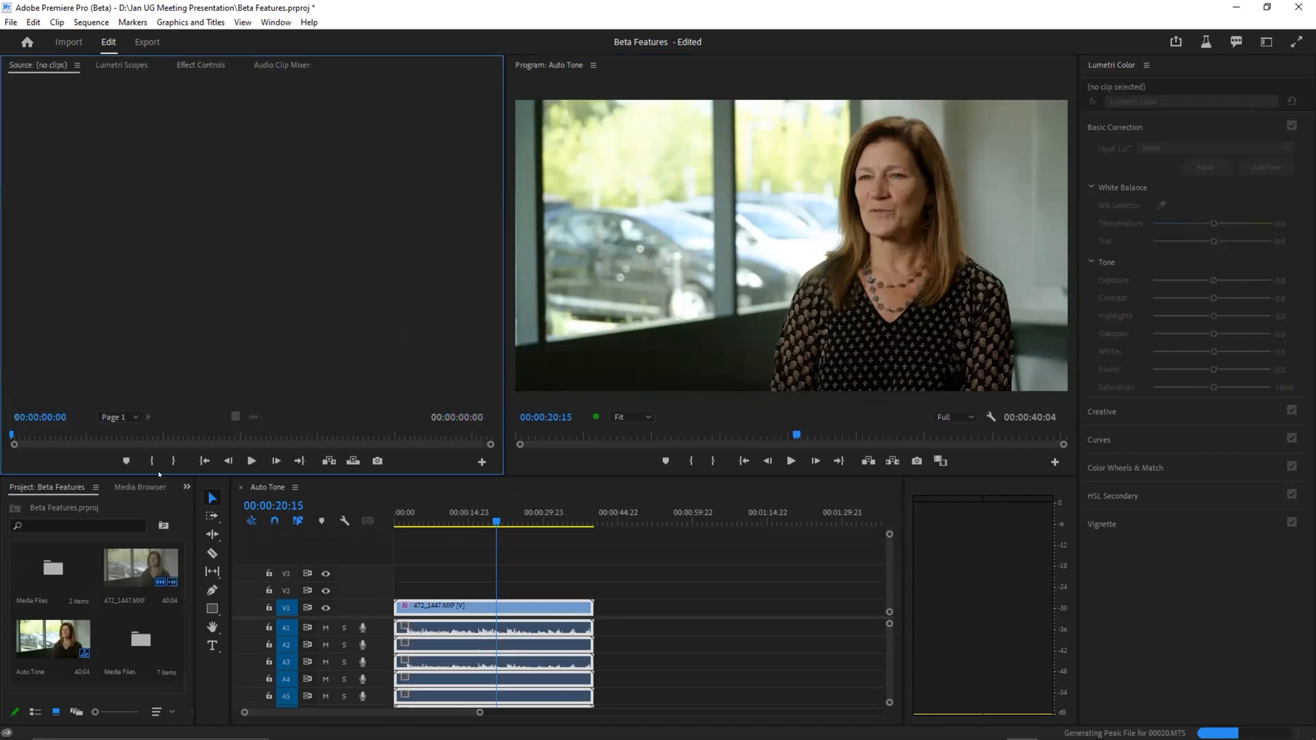
pyautogui.click(1265, 42)
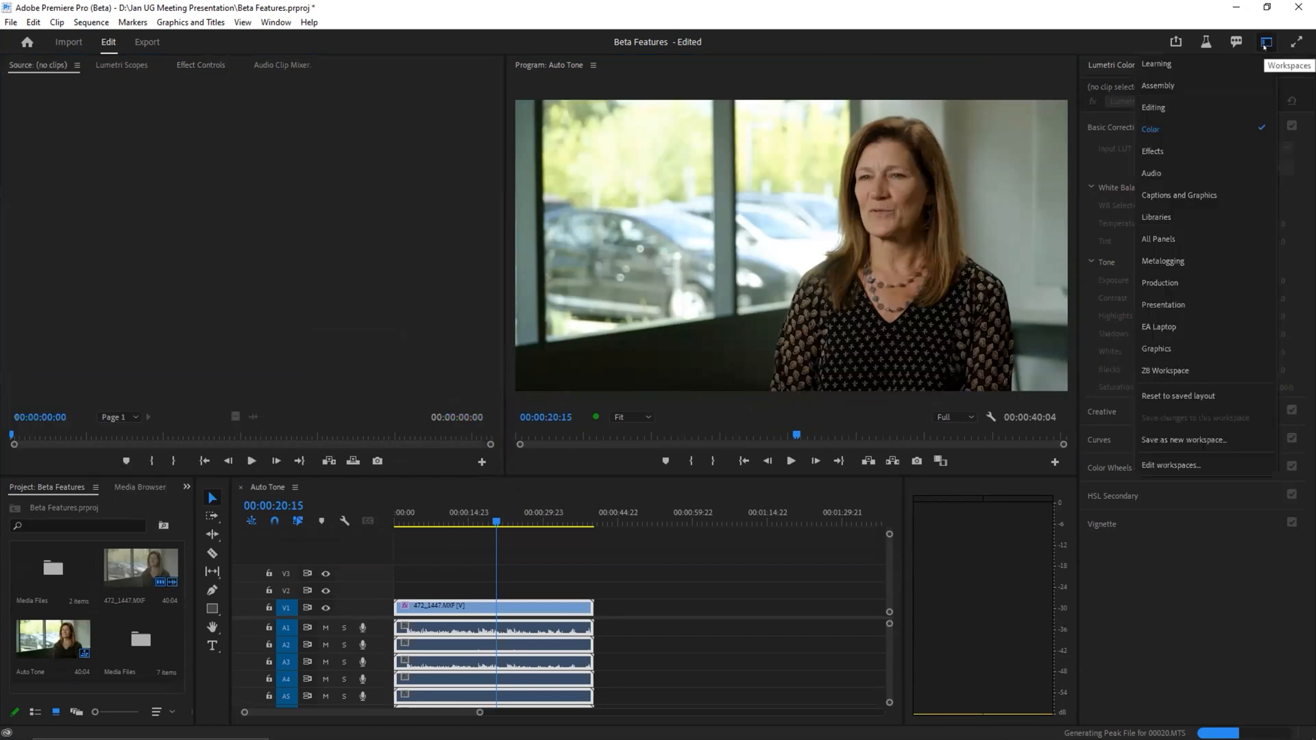
pyautogui.click(1219, 325)
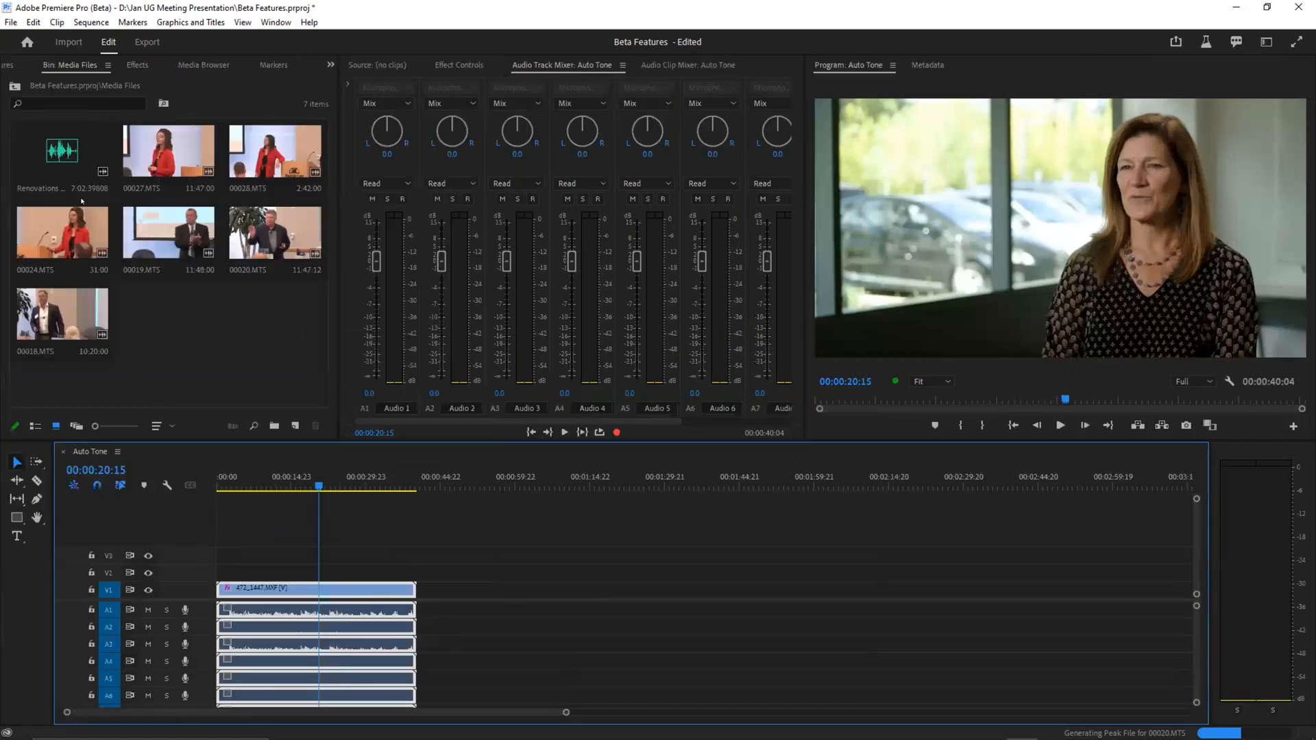
# Step: Create a new sequence from the Renovations - Task audio clip and increase track A1's height to show its waveform
pyautogui.click(69, 160)
pyautogui.moveTo(280, 403); pyautogui.dragTo(295, 426)
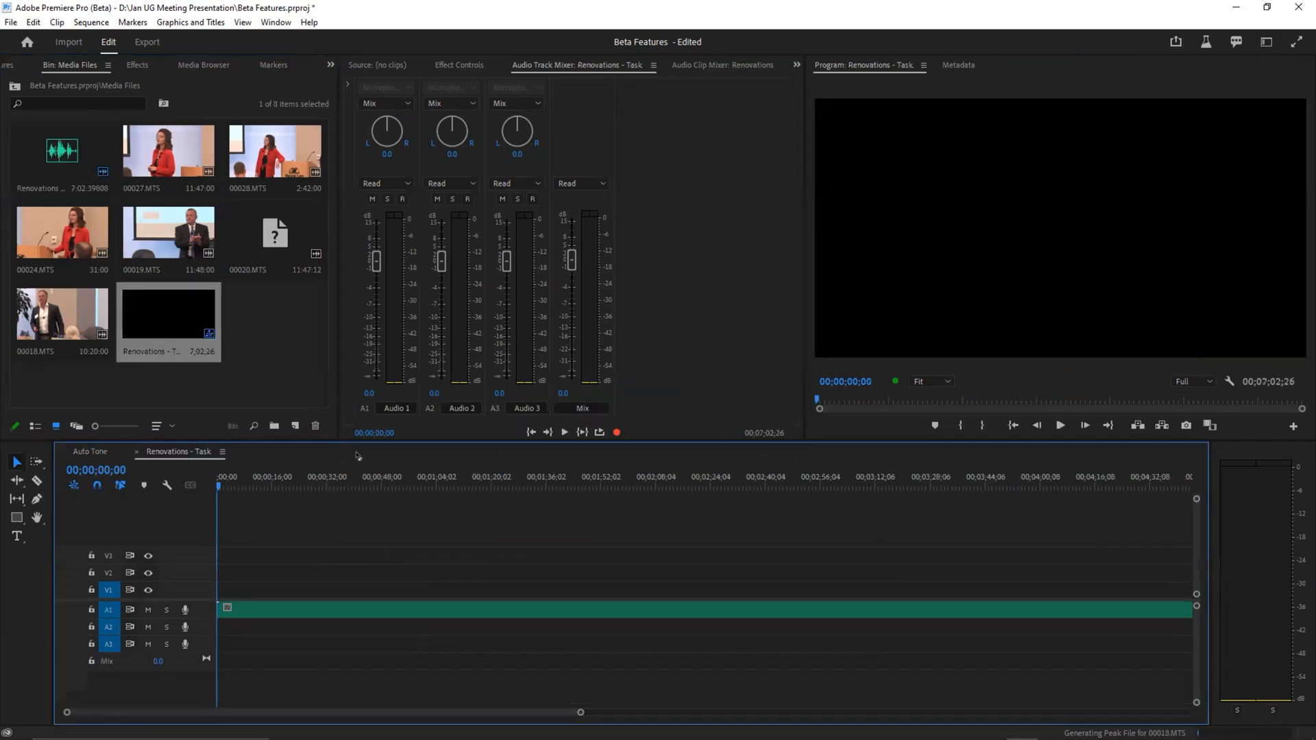
pyautogui.moveTo(203, 619); pyautogui.dragTo(204, 649)
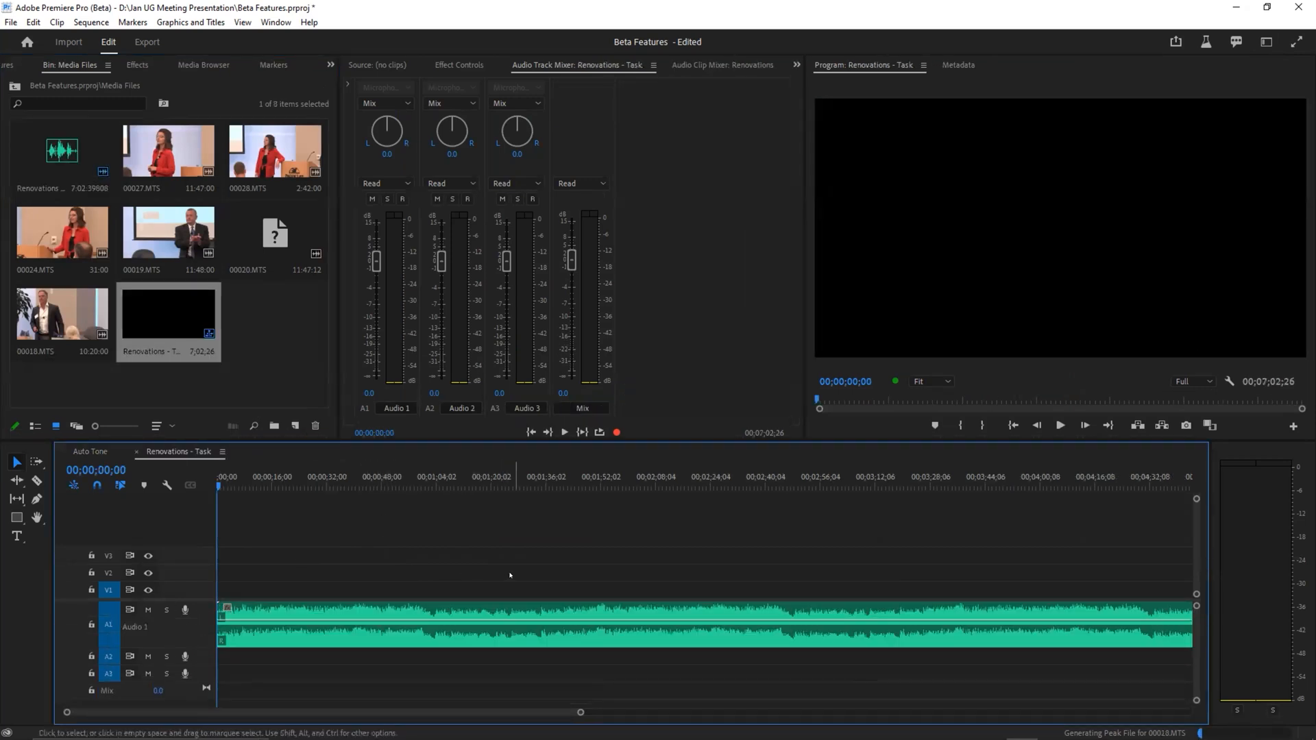
# Step: Place the playhead at 00;01;10;16 in the Renovations - Task sequence and switch to the Audio workspace
pyautogui.press('\\')
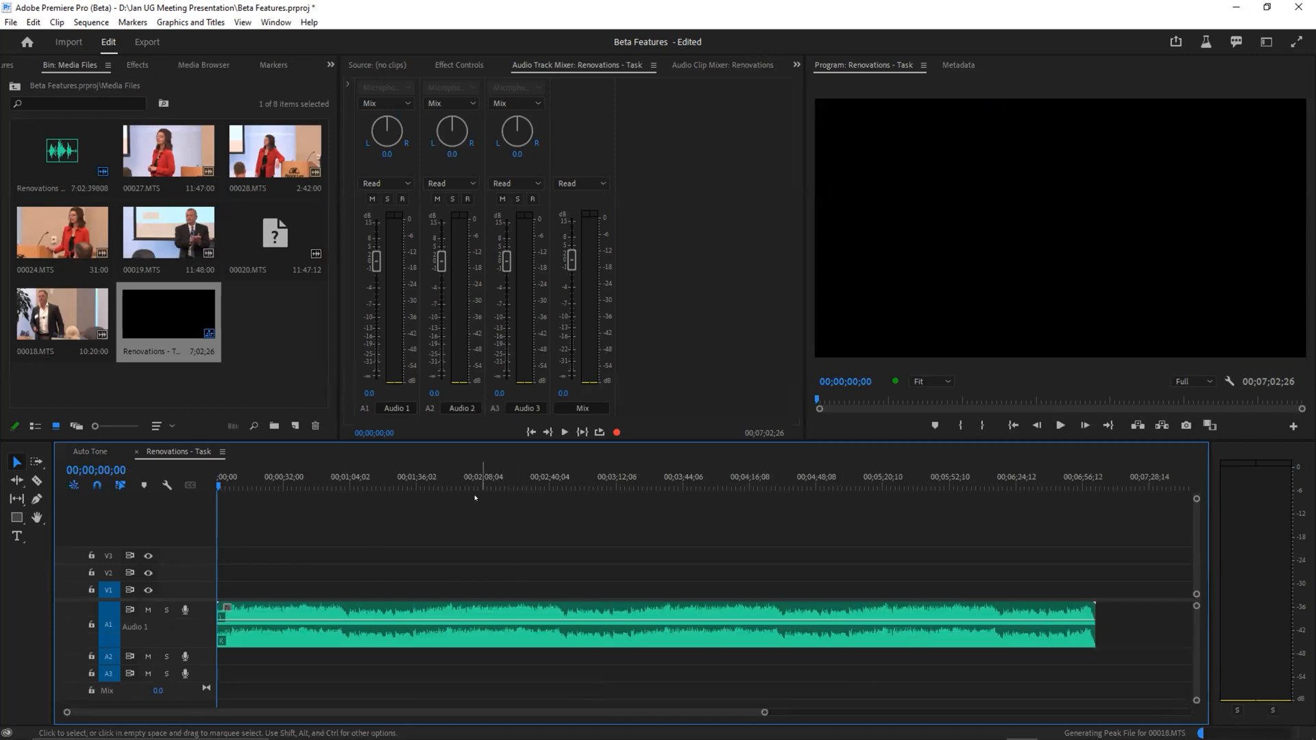
pyautogui.click(363, 476)
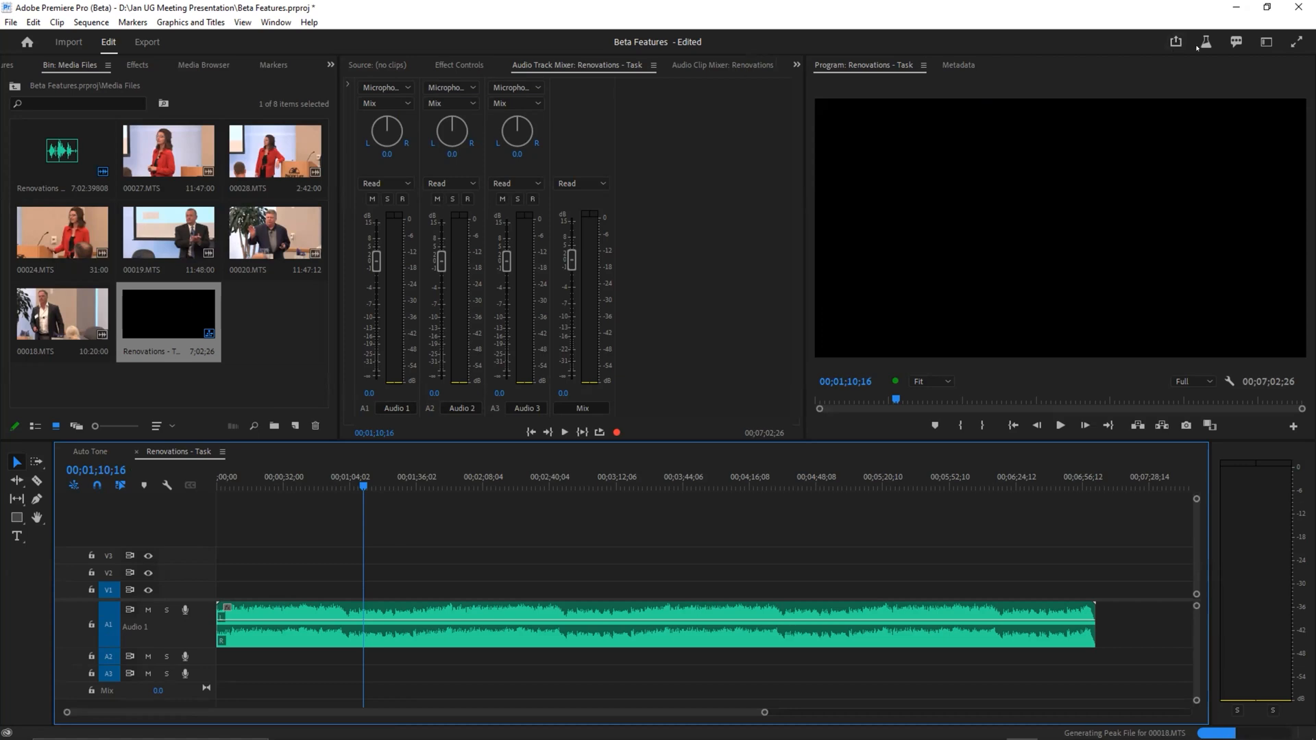
pyautogui.click(1265, 43)
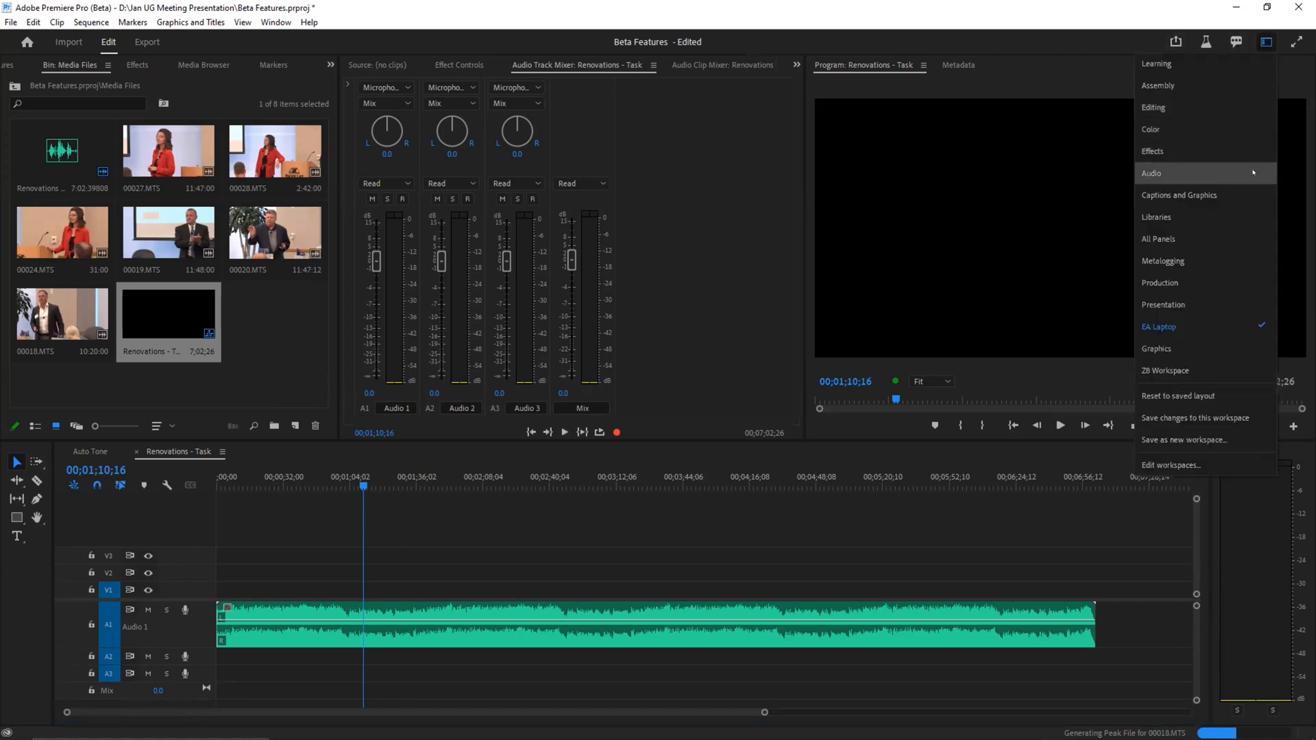
pyautogui.click(1242, 150)
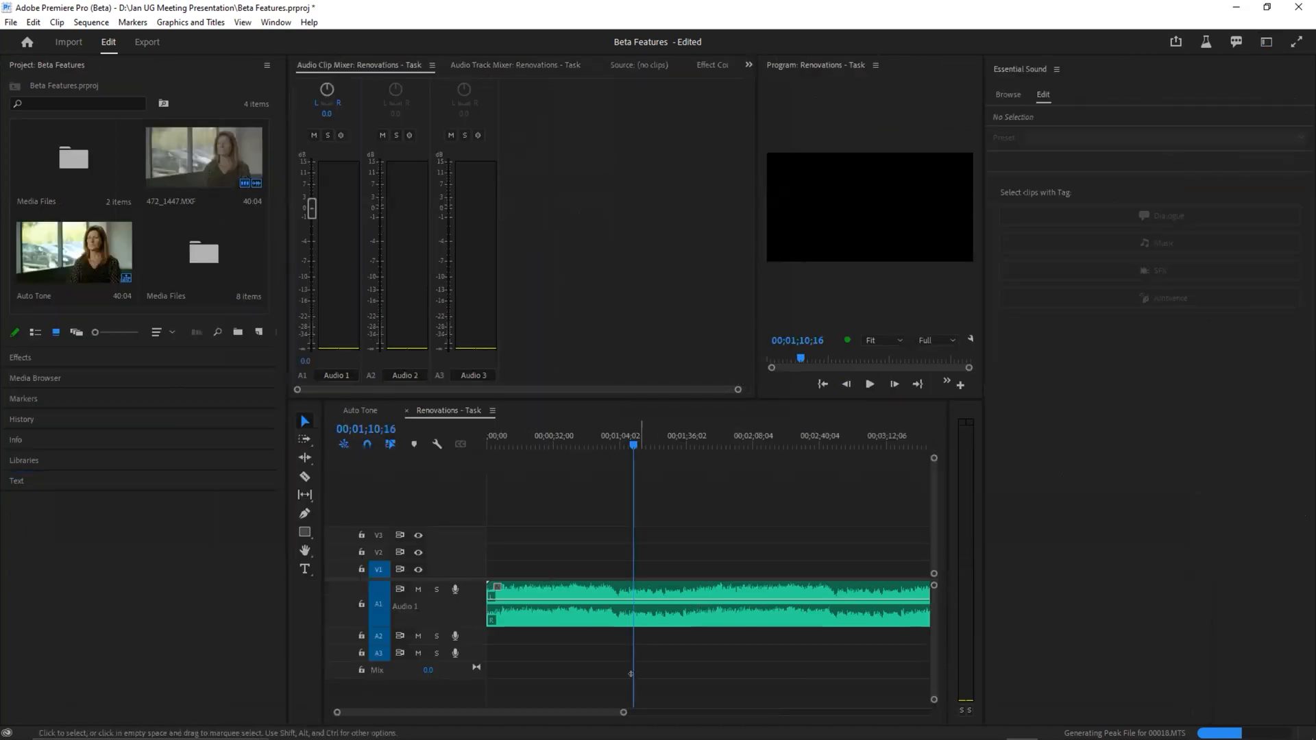
# Step: Fit the whole audio clip in the timeline view and play a few seconds of it from 00;01;10;16
pyautogui.scroll(3, 622, 710)
pyautogui.scroll(-5, 622, 706)
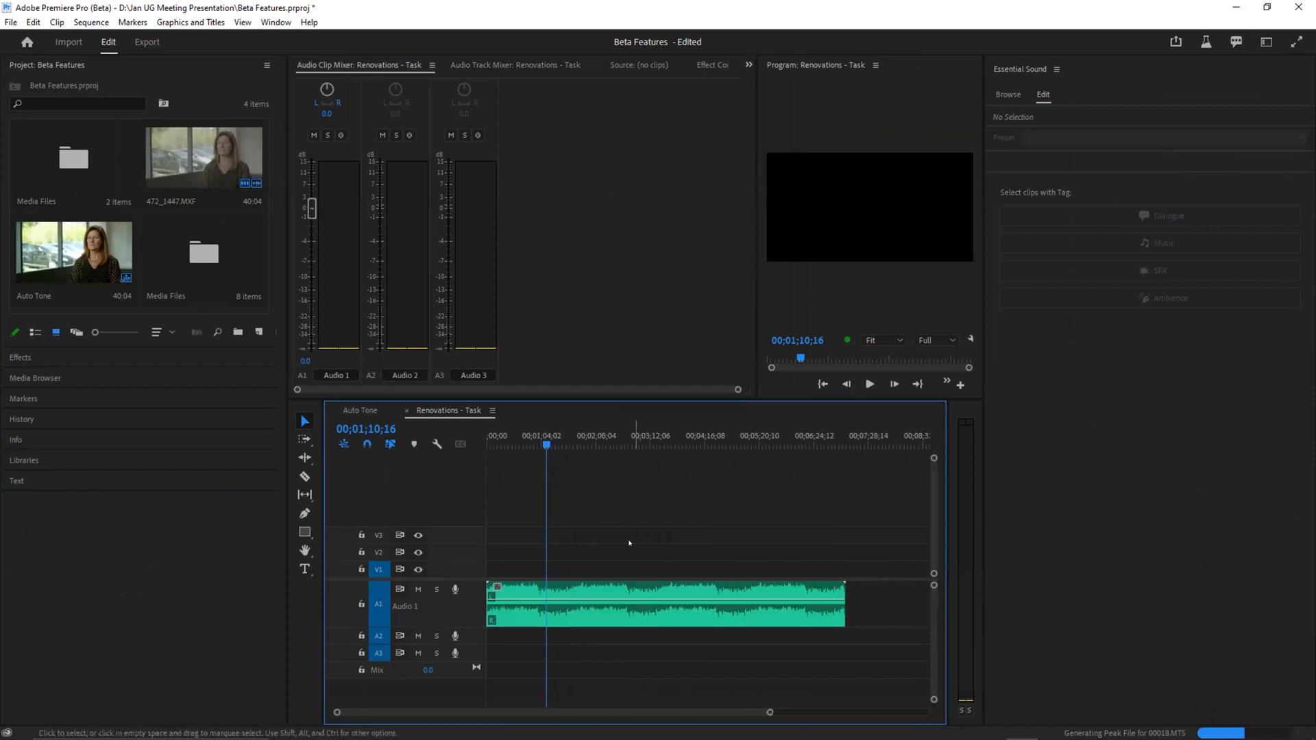
pyautogui.press('space')
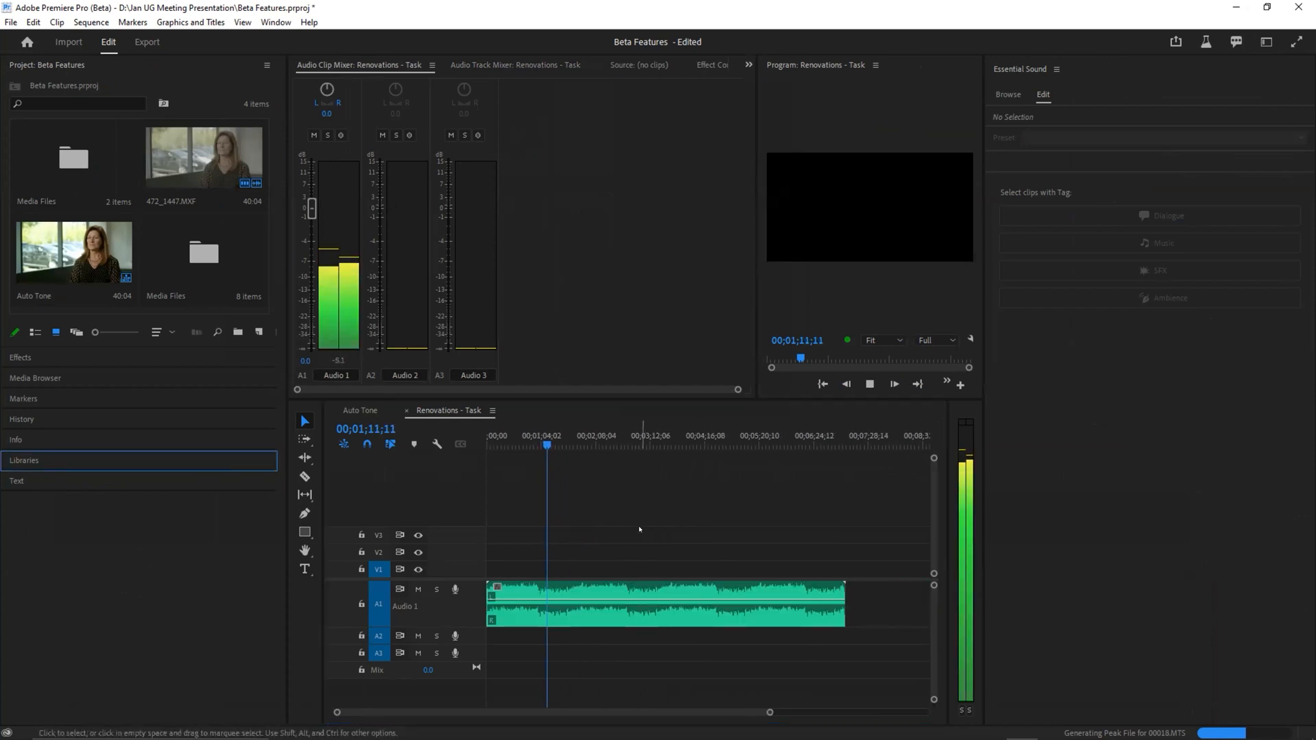
pyautogui.press('space')
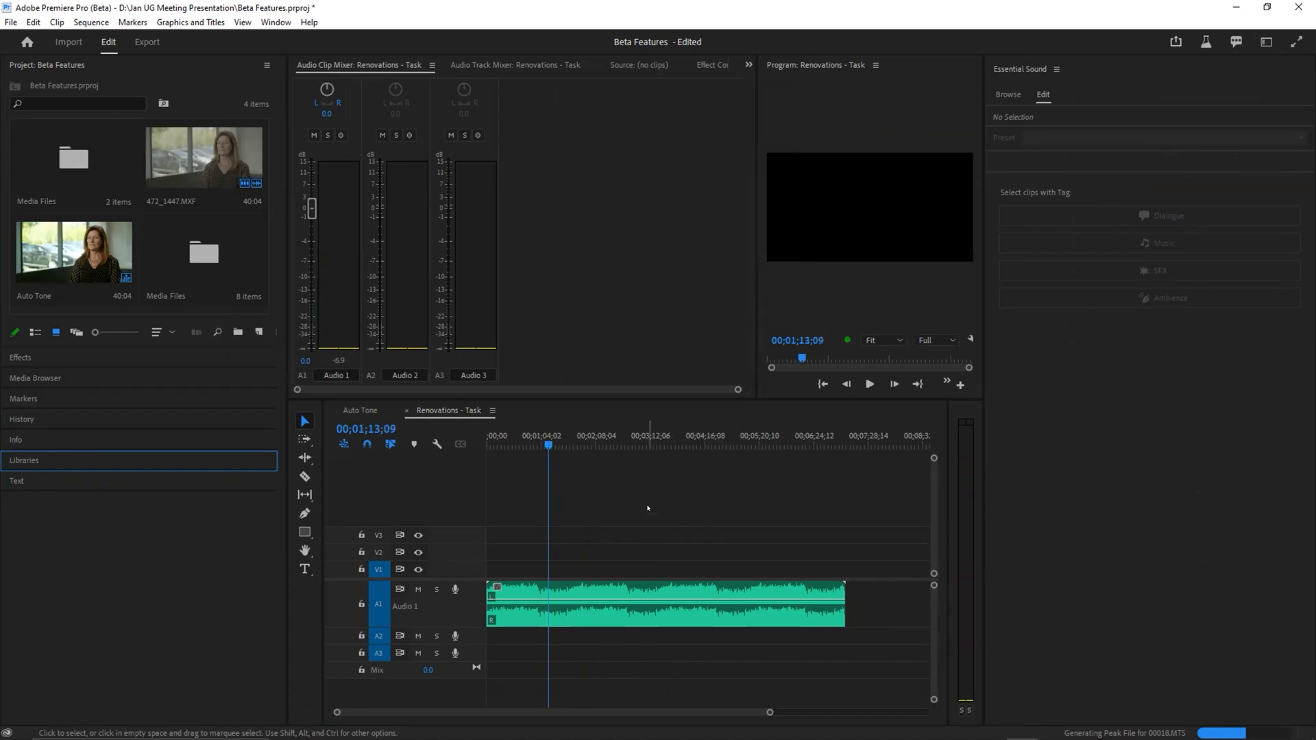
# Step: Widen the Program monitor by narrowing the audio mixer, and place the playhead near the clip's end at 00;06;53;08
pyautogui.click(831, 438)
pyautogui.moveTo(750, 324); pyautogui.dragTo(506, 322)
pyautogui.click(837, 435)
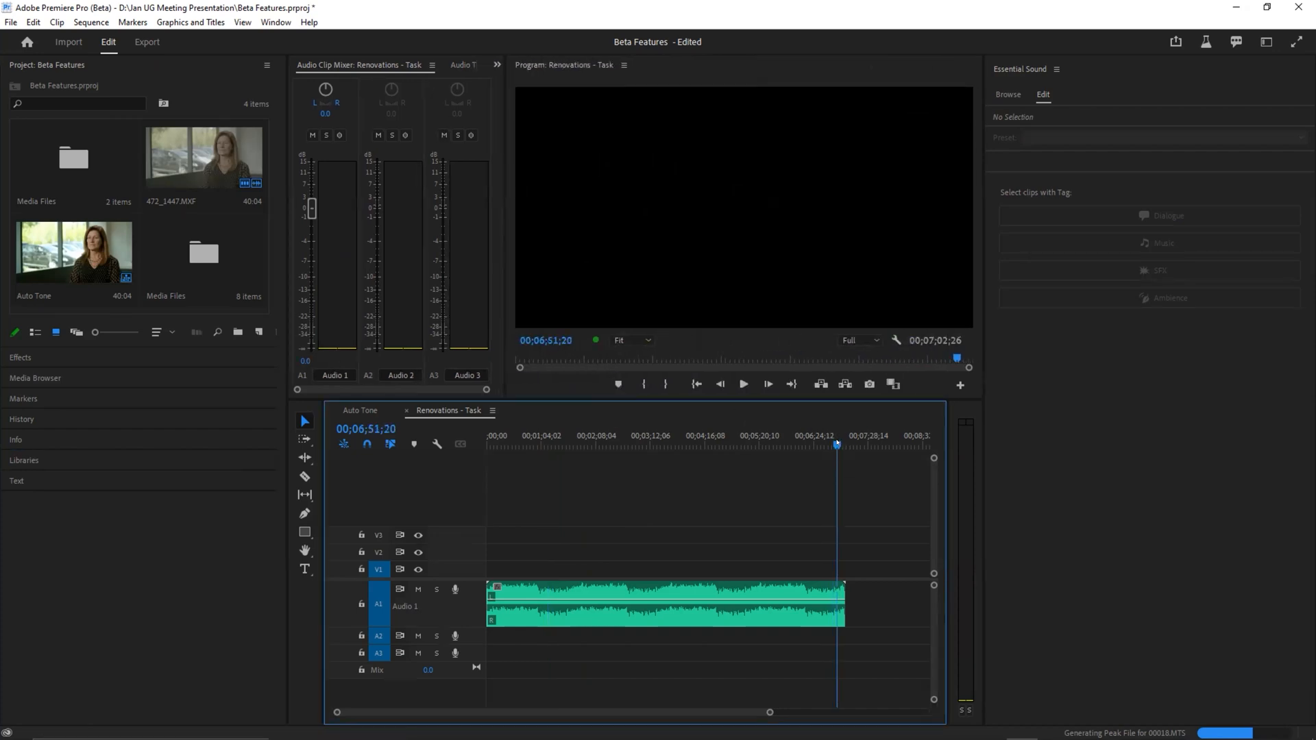
# Step: Tag the Renovations - Task clip as Music and enable Duration with the Remix method, setting the target duration to 00;07;00;03
pyautogui.click(608, 587)
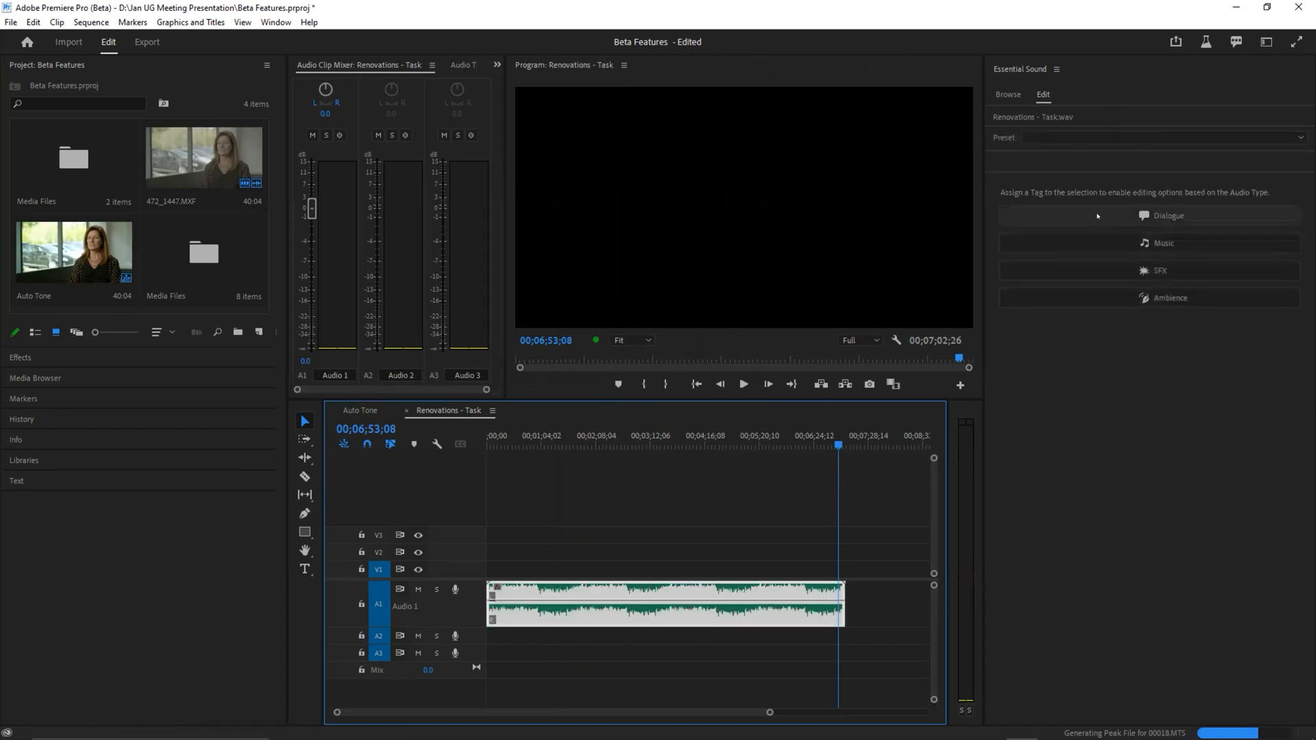
pyautogui.click(1134, 245)
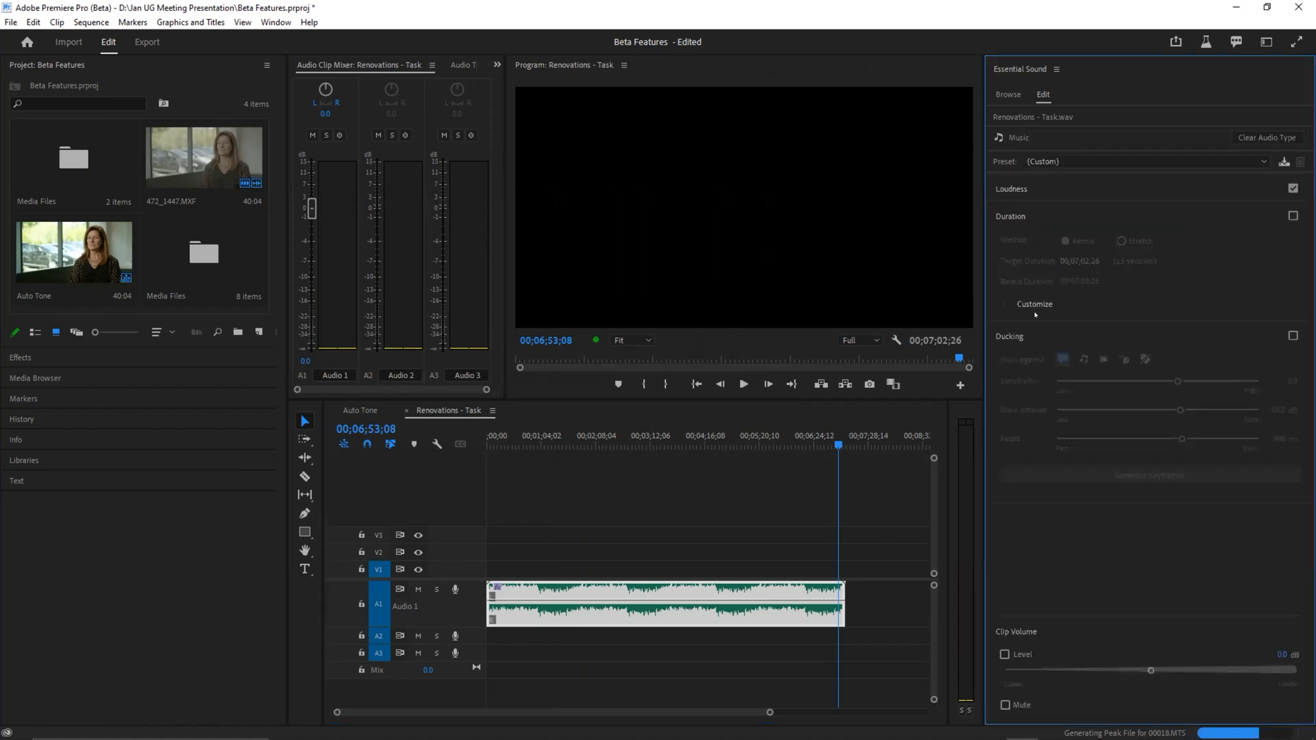
pyautogui.click(1292, 215)
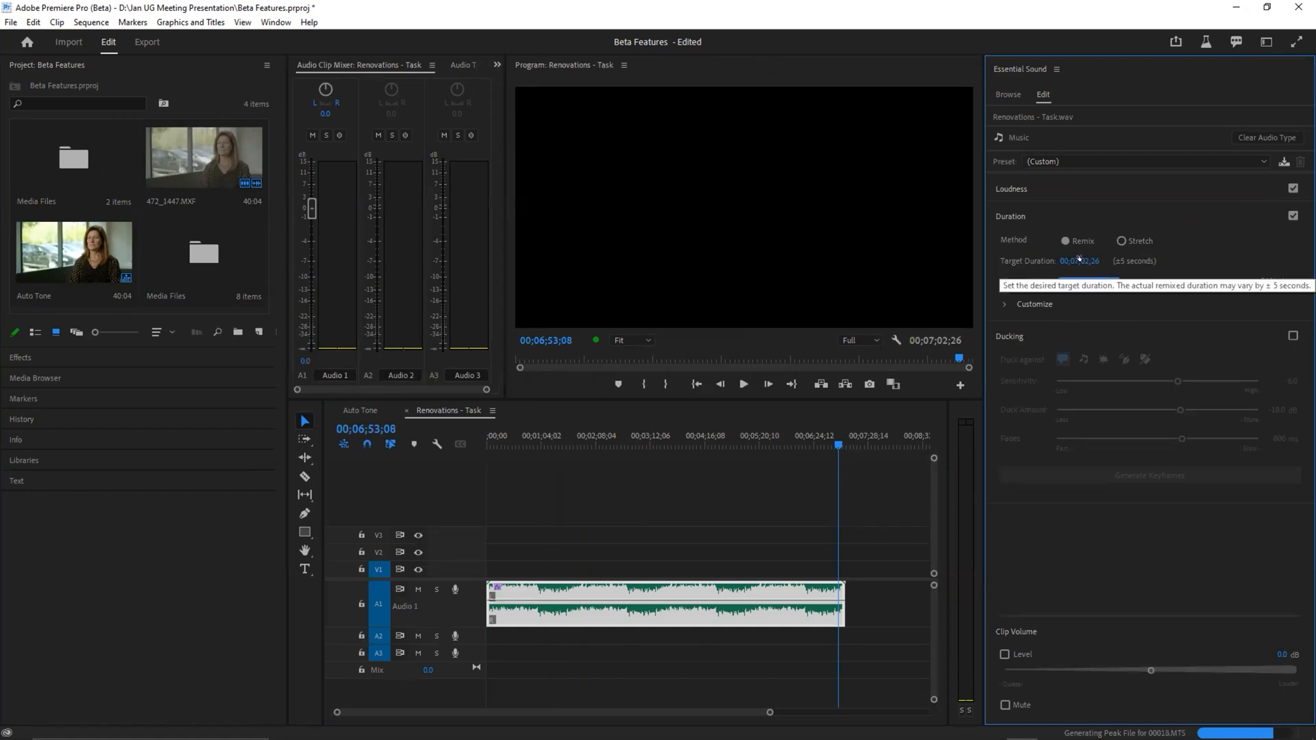
pyautogui.moveTo(1079, 259); pyautogui.dragTo(1063, 261)
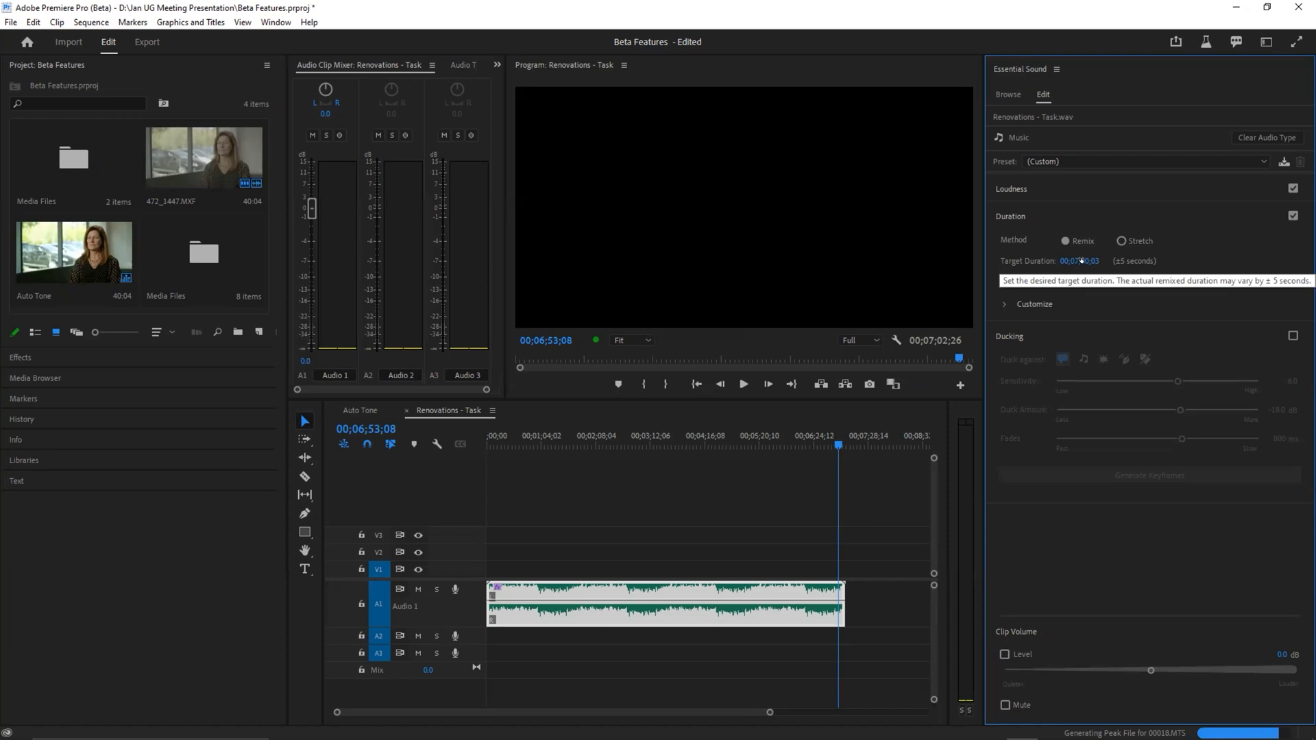
# Step: Shorten the music clip with the Remix Tool to a target duration of 00;02;54;20
pyautogui.click(304, 457)
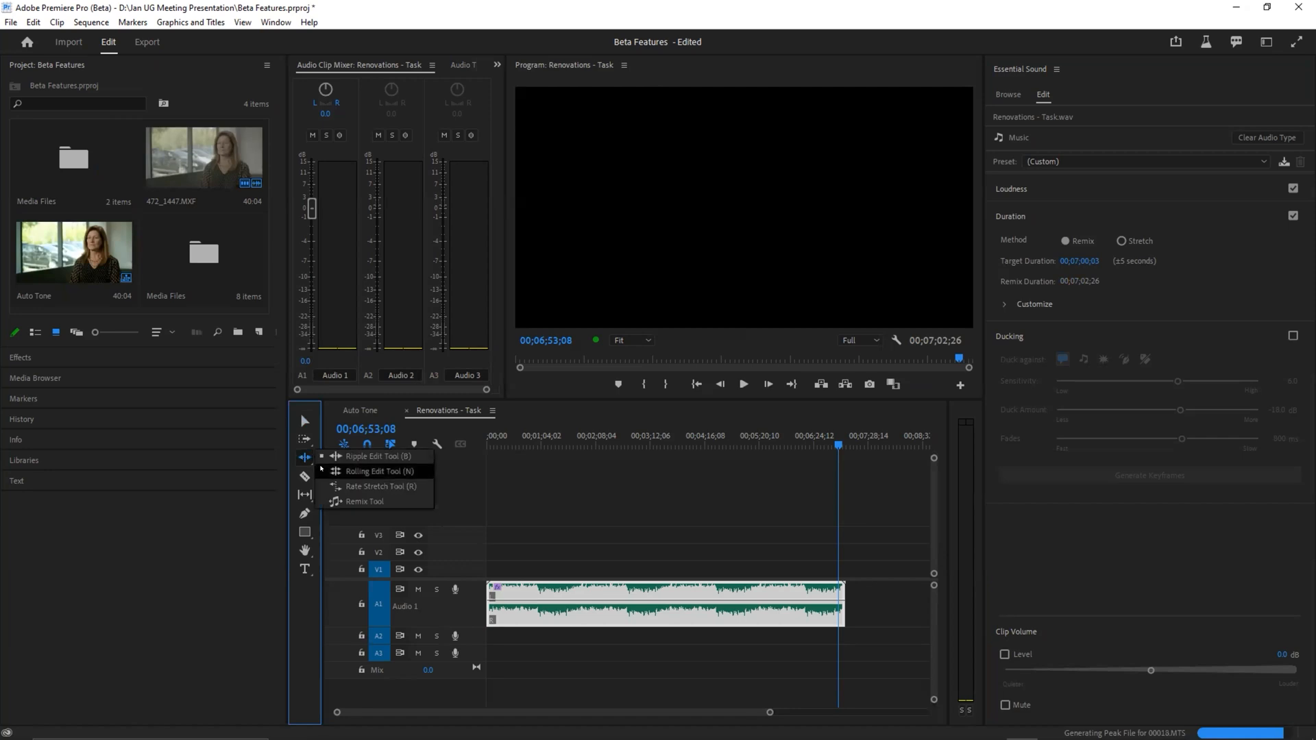
pyautogui.click(353, 502)
pyautogui.moveTo(842, 588); pyautogui.dragTo(639, 590)
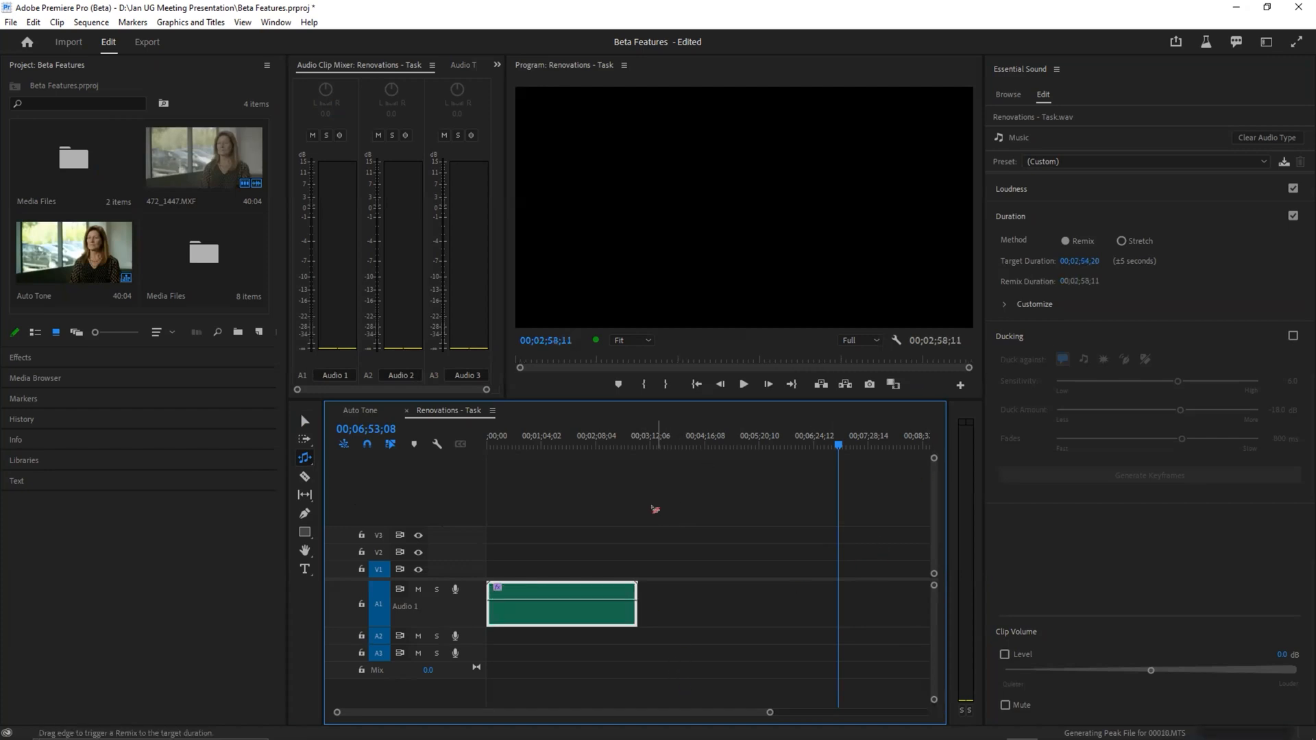
# Step: Zoom in on the remixed clip and play it from just before its first remix edit point
pyautogui.moveTo(528, 443); pyautogui.dragTo(488, 438)
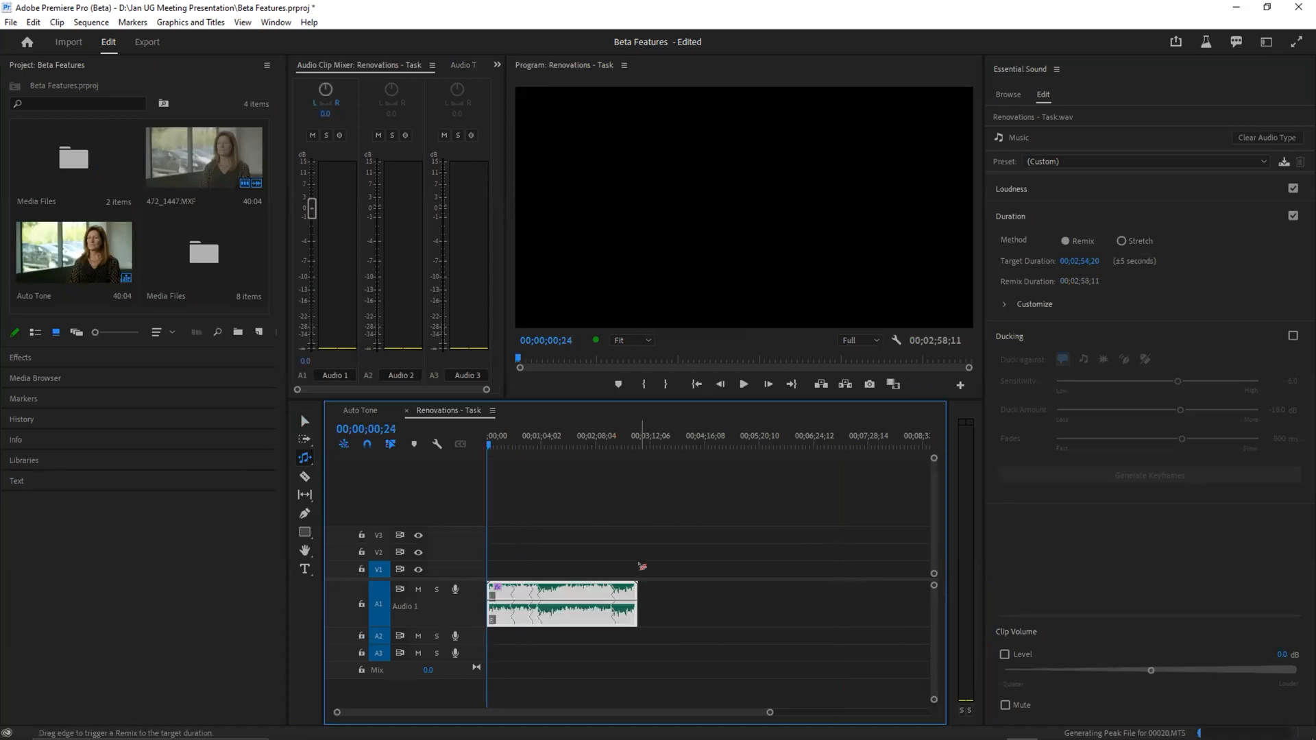
pyautogui.press('=')
pyautogui.click(618, 546)
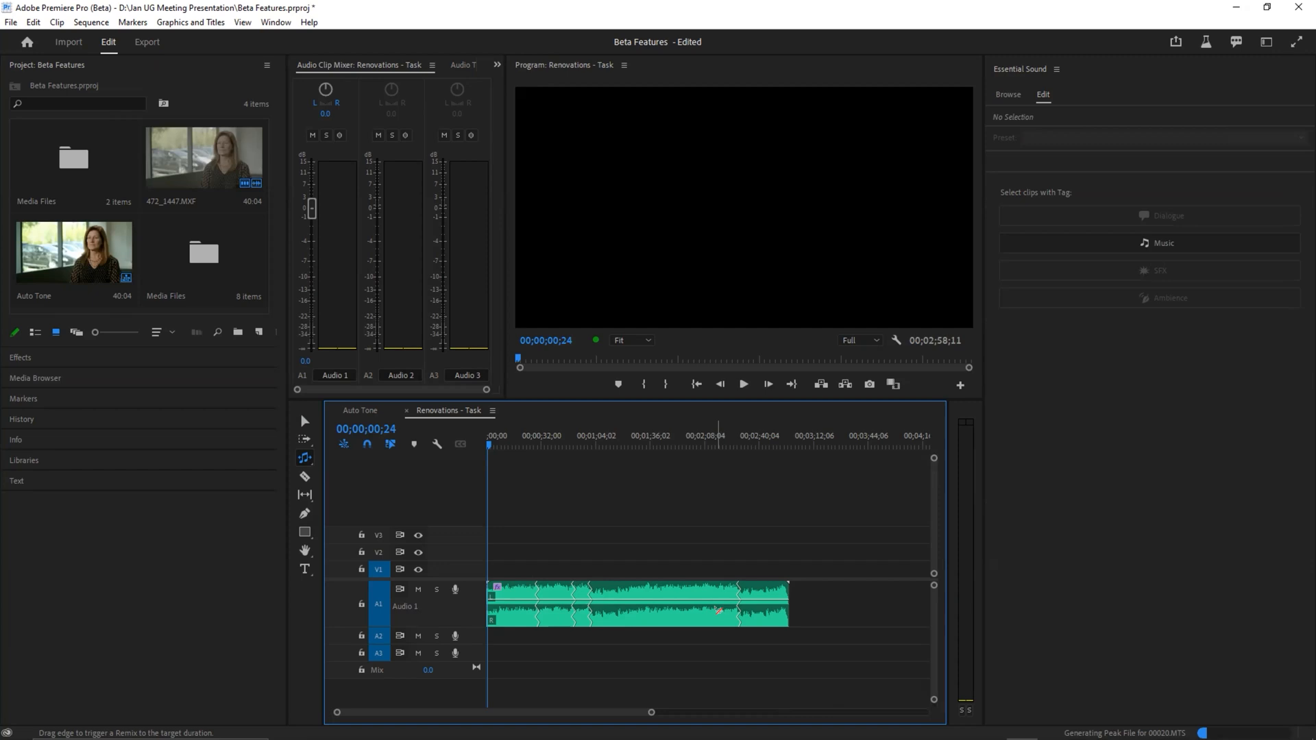
pyautogui.click(528, 435)
pyautogui.press('space')
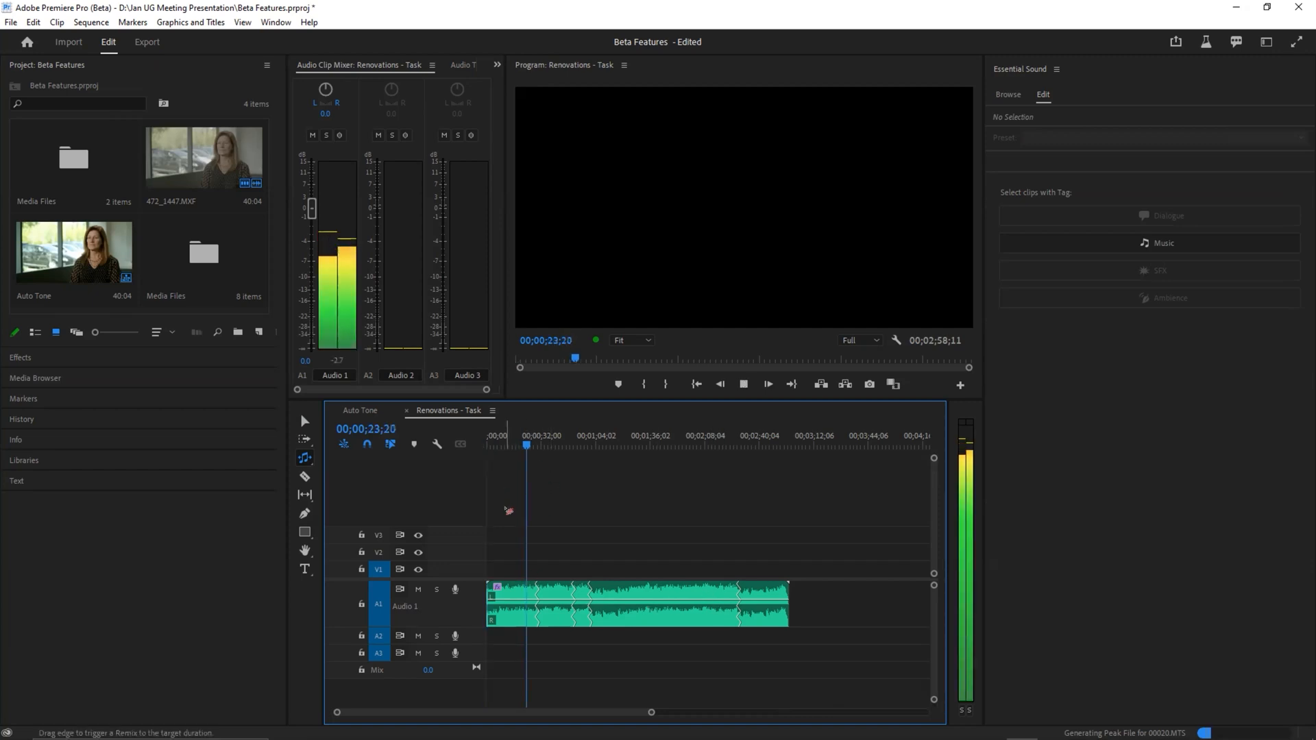
pyautogui.press('=')
pyautogui.press('=')
pyautogui.press('-')
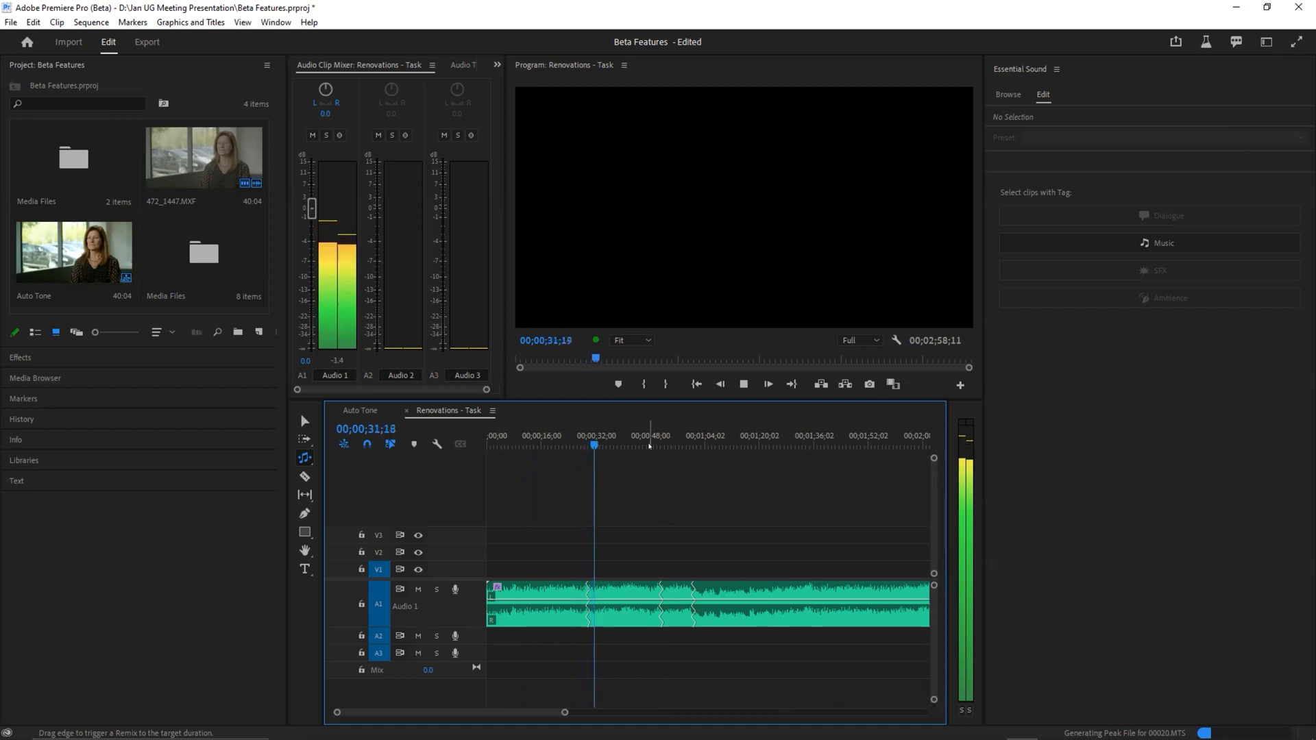
pyautogui.press('space')
# Step: Play the remixed clip across its second and third edit points, then show the whole clip
pyautogui.moveTo(664, 439); pyautogui.dragTo(659, 436)
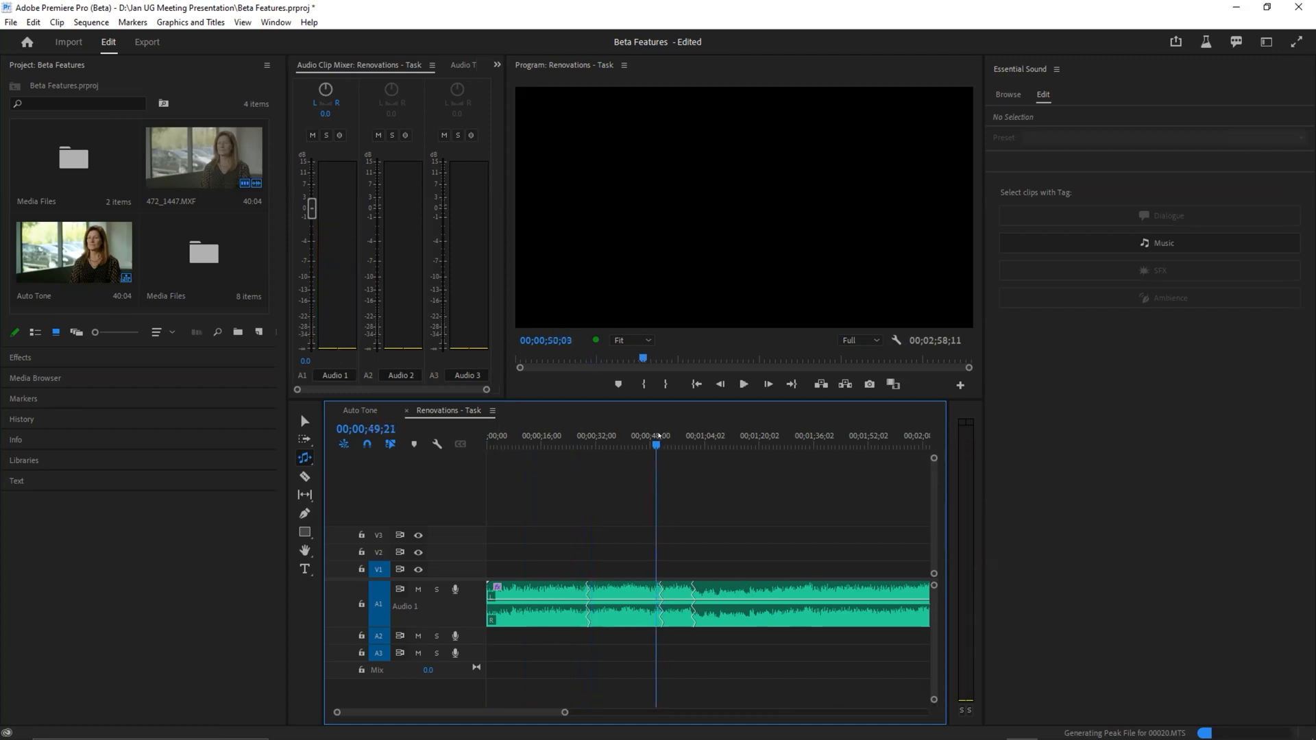
pyautogui.press('space')
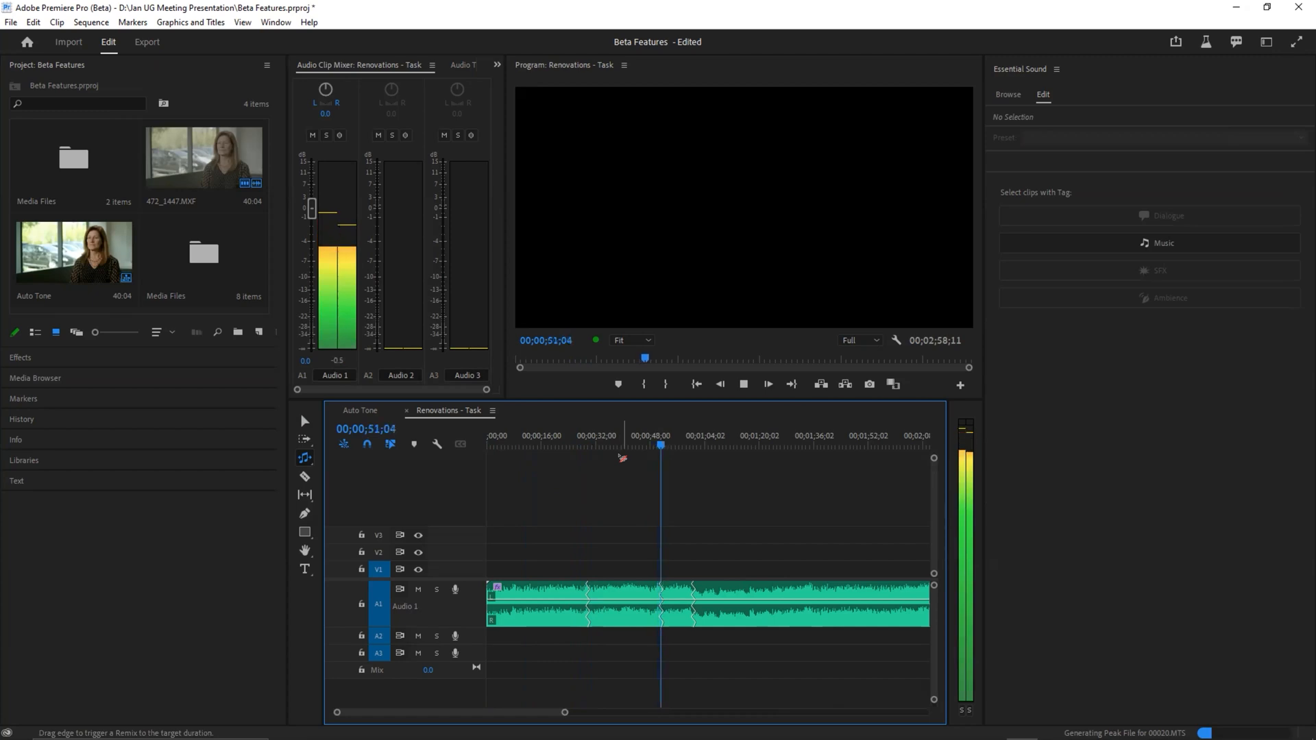
pyautogui.moveTo(681, 441); pyautogui.dragTo(691, 435)
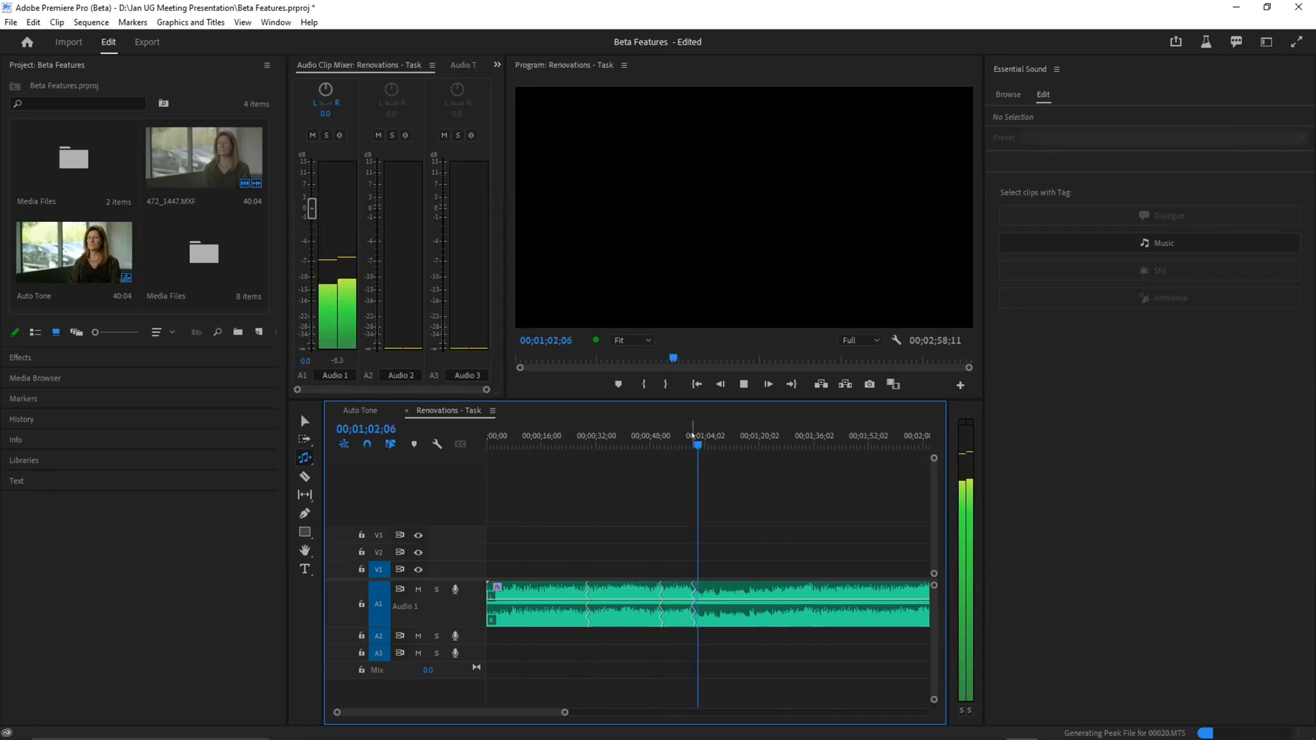
pyautogui.press('space')
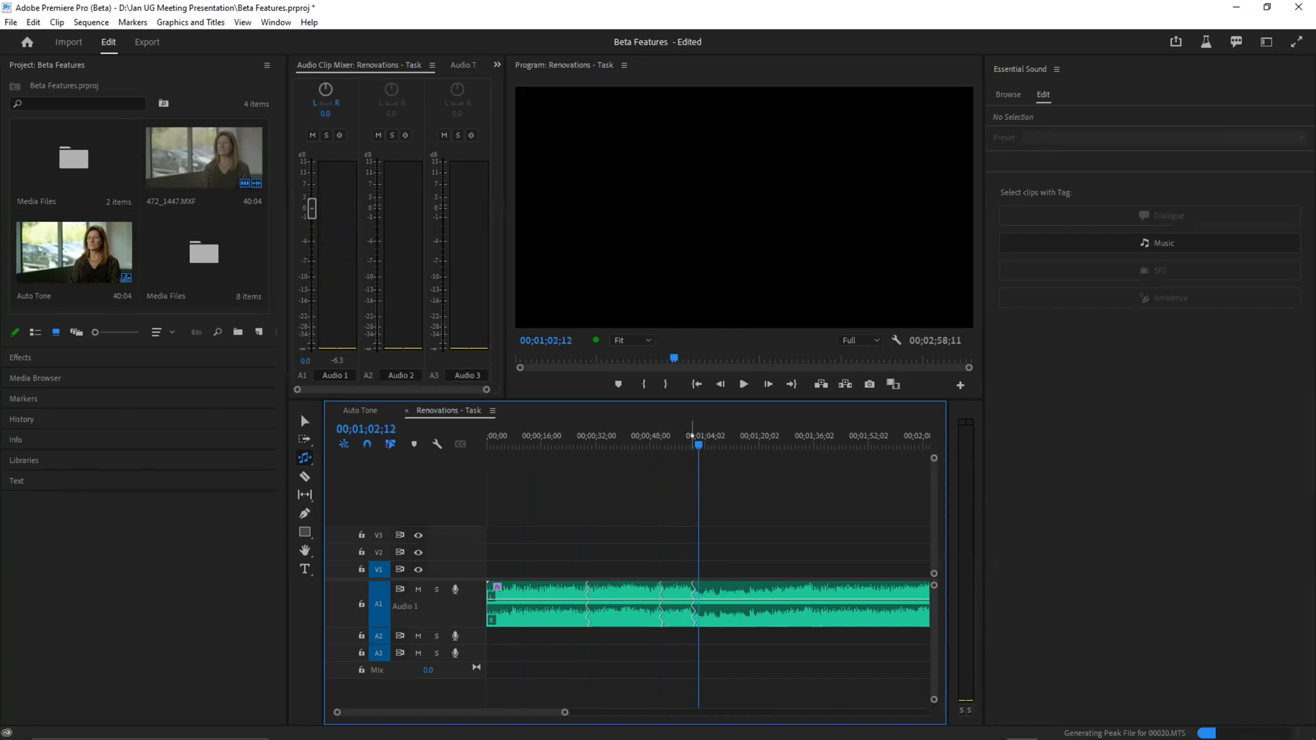
pyautogui.press('-')
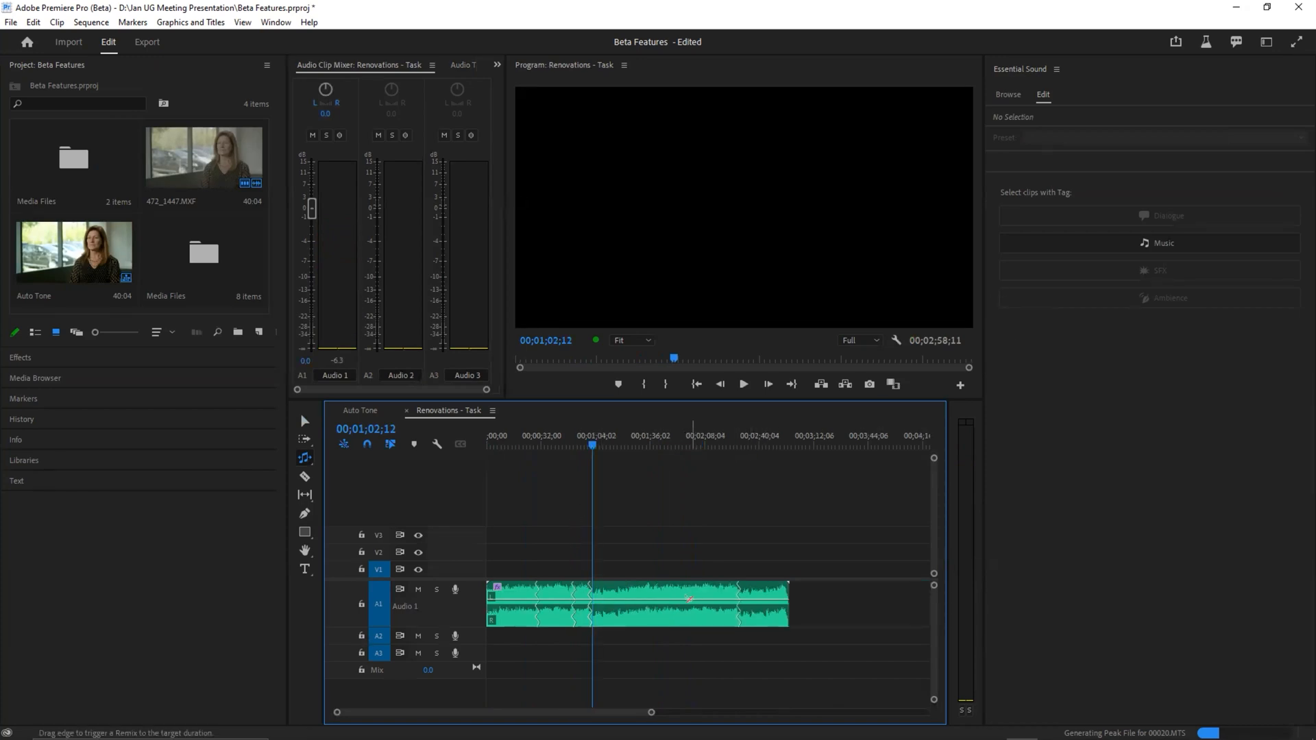
# Step: Show the clip's remix customization options and remix its end to a target duration of 00;02;03;19
pyautogui.click(693, 598)
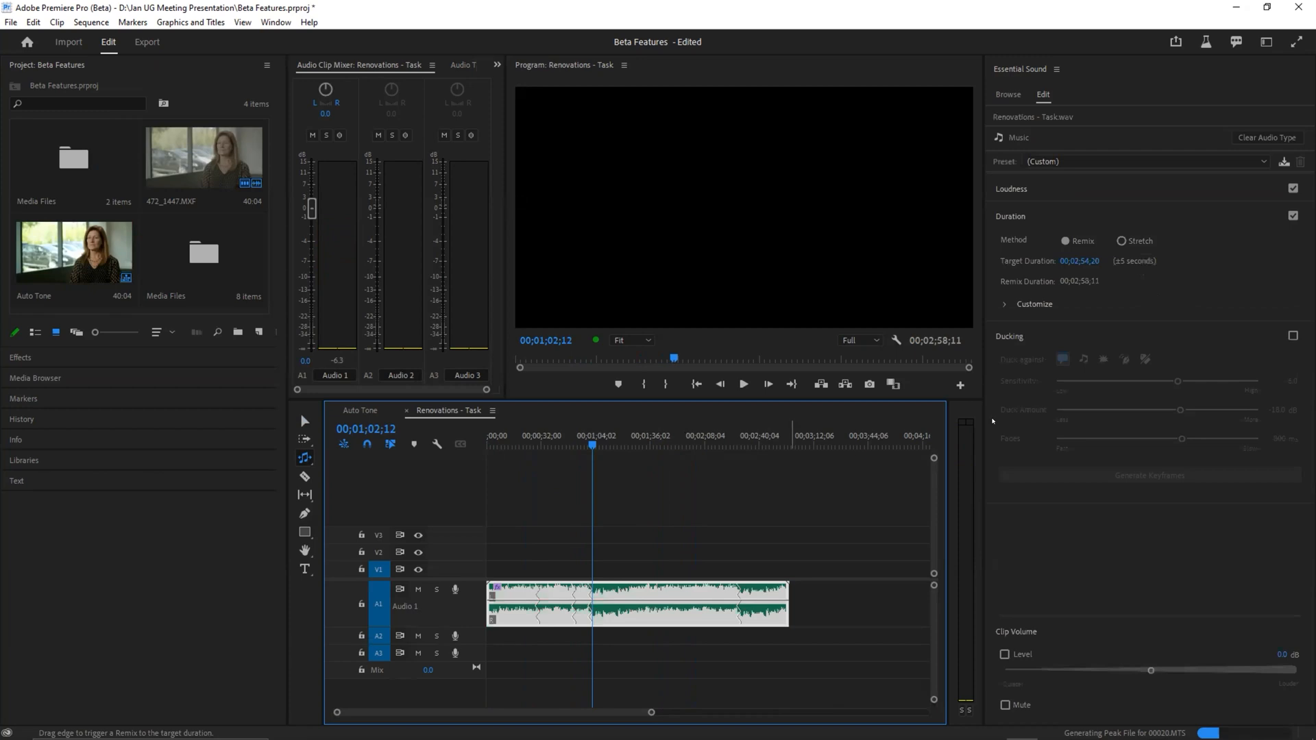
pyautogui.click(1002, 304)
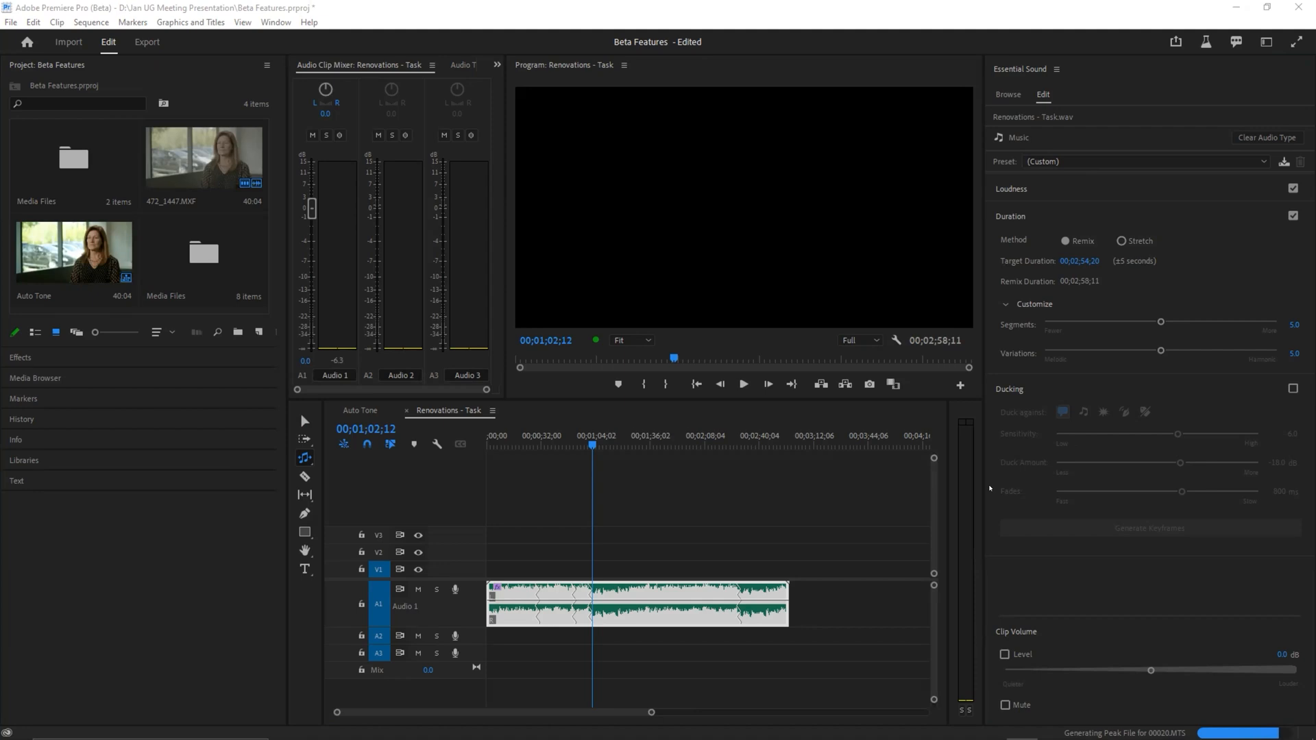
pyautogui.click(1020, 353)
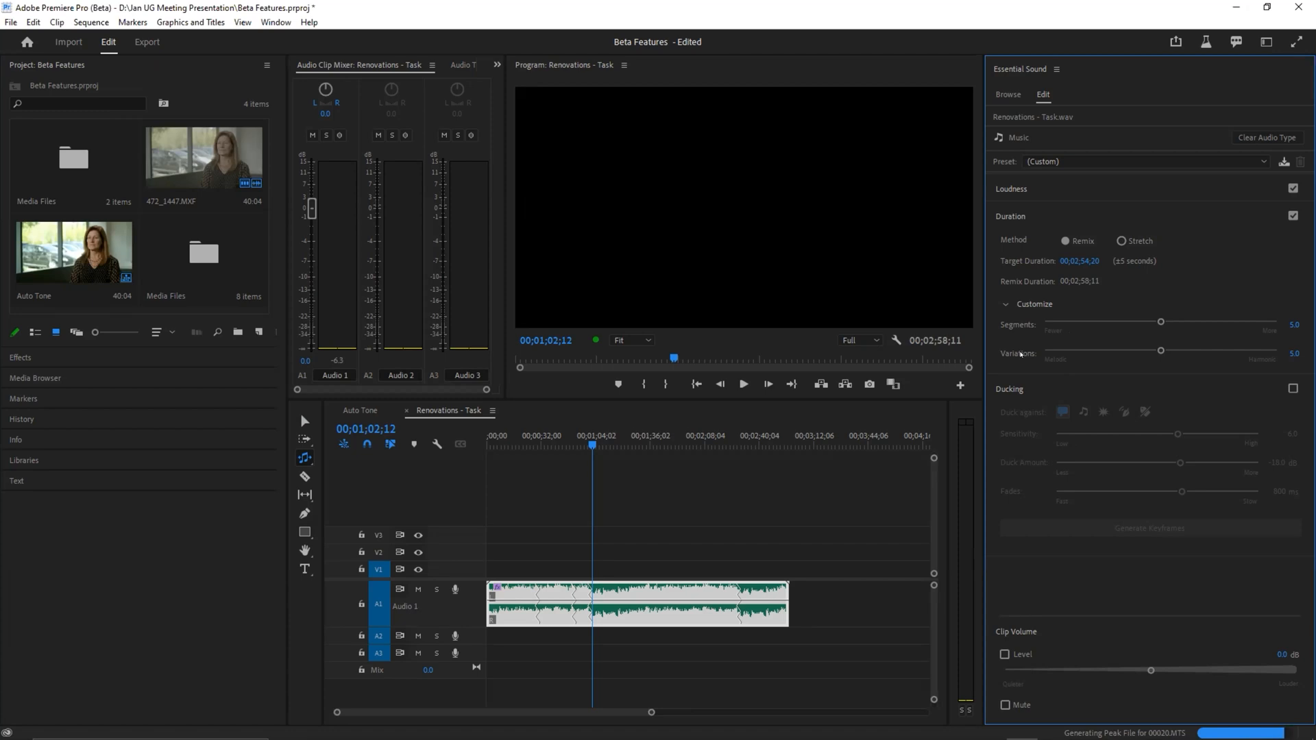
pyautogui.moveTo(1020, 354)
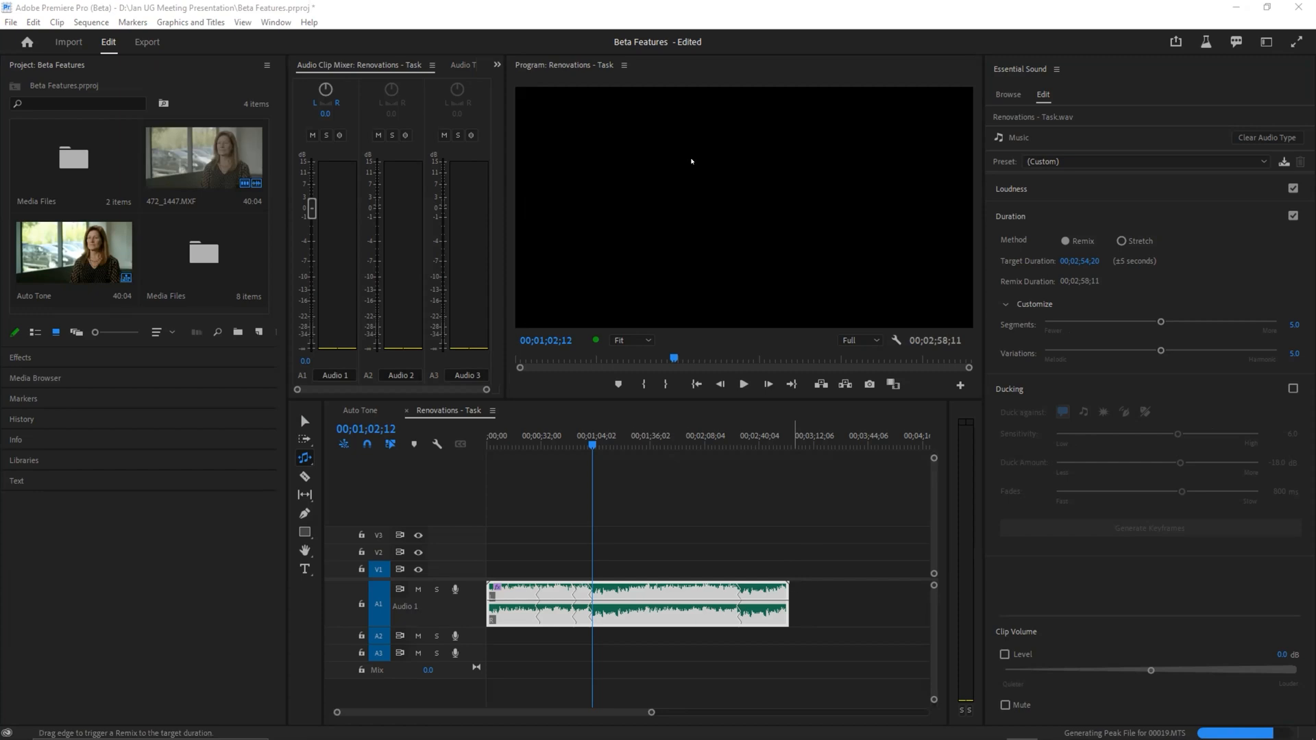
pyautogui.moveTo(787, 596); pyautogui.dragTo(697, 588)
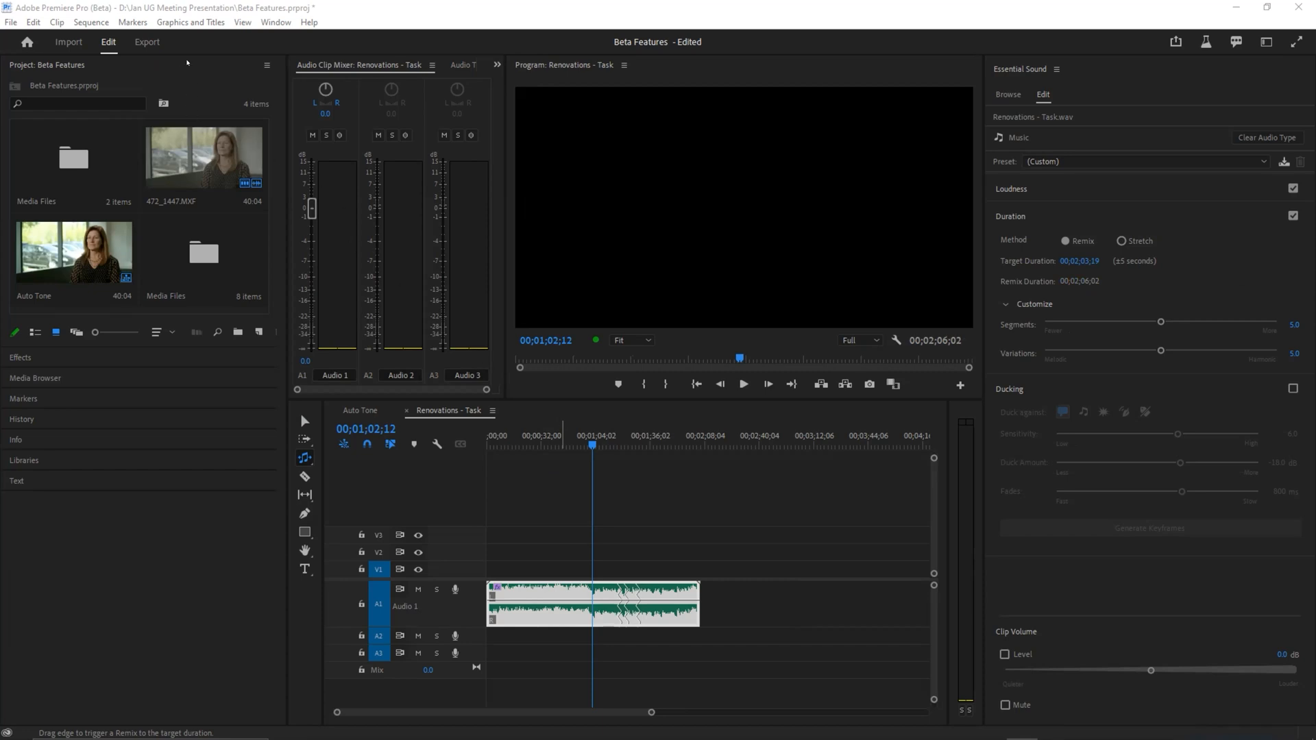
# Step: Open the export settings for the sequence and review the available presets and formats, keeping Match Source - Adaptive High Bitrate and H.264
pyautogui.click(145, 42)
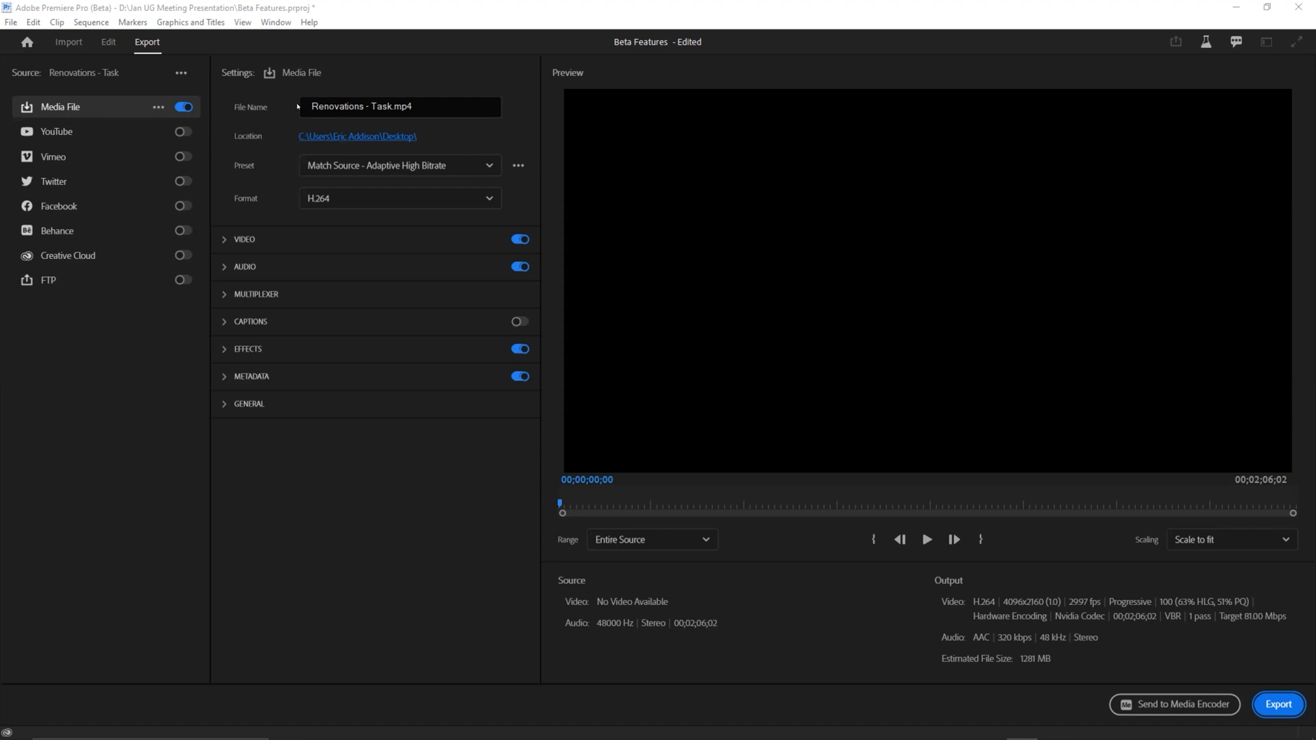
pyautogui.click(309, 165)
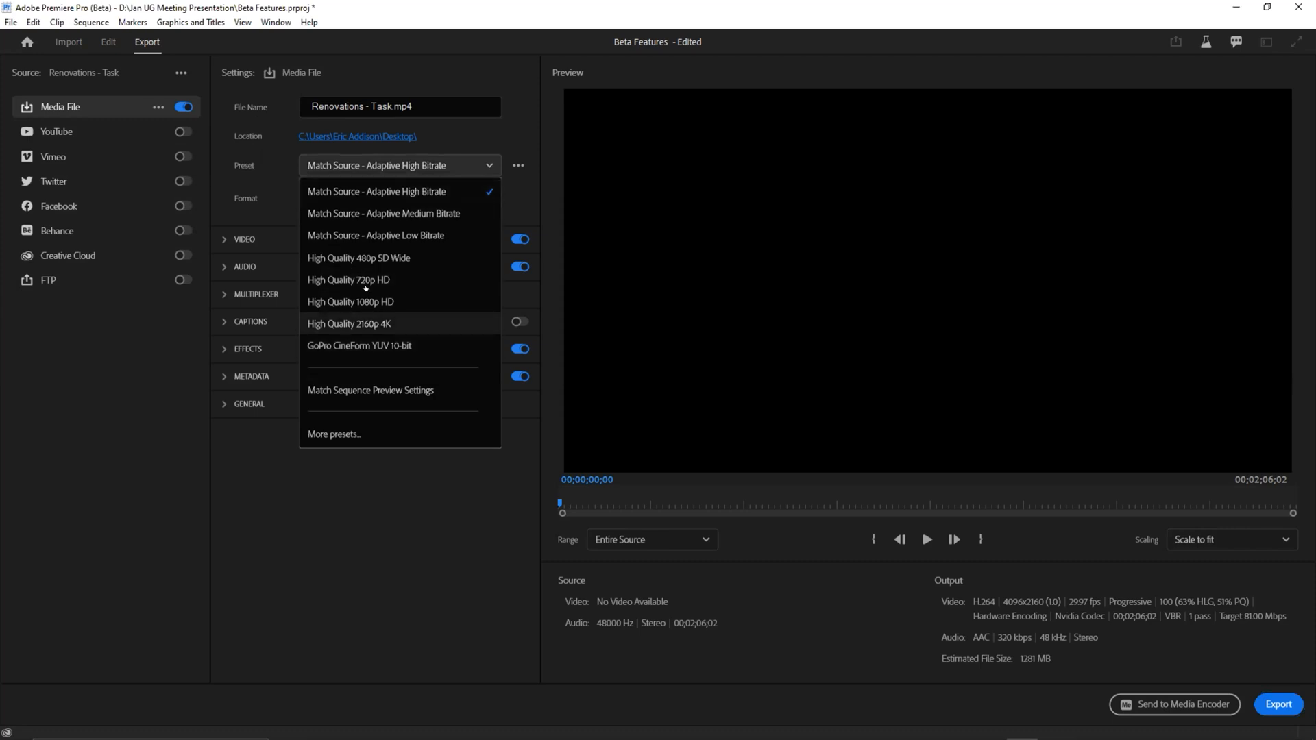
pyautogui.click(385, 192)
pyautogui.click(387, 194)
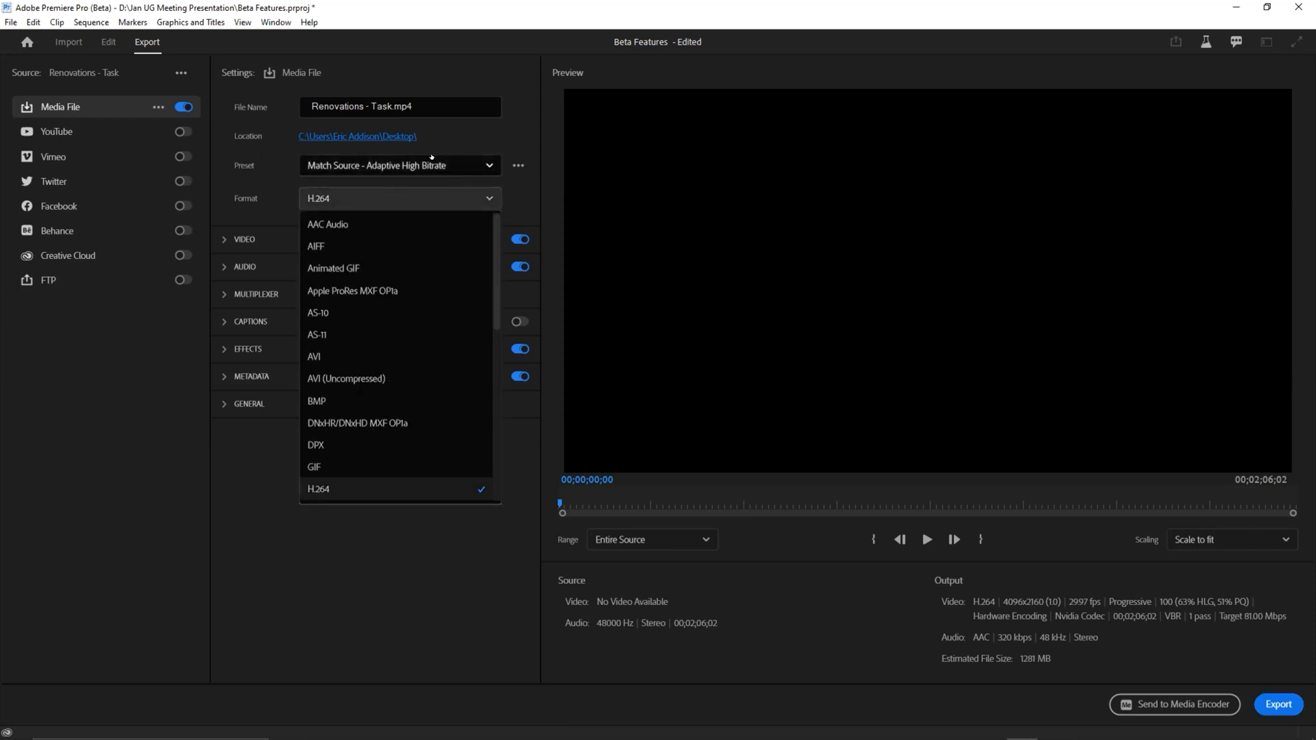
pyautogui.click(388, 198)
pyautogui.click(422, 165)
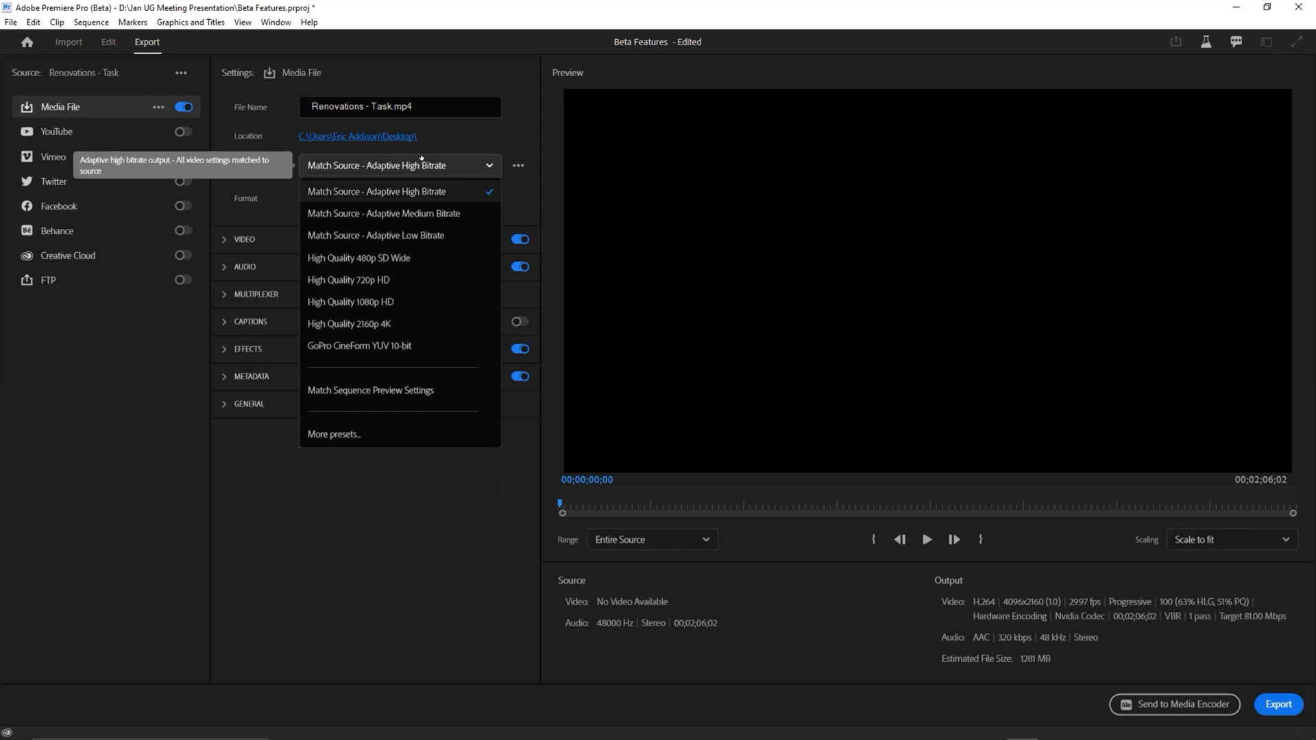
pyautogui.click(422, 163)
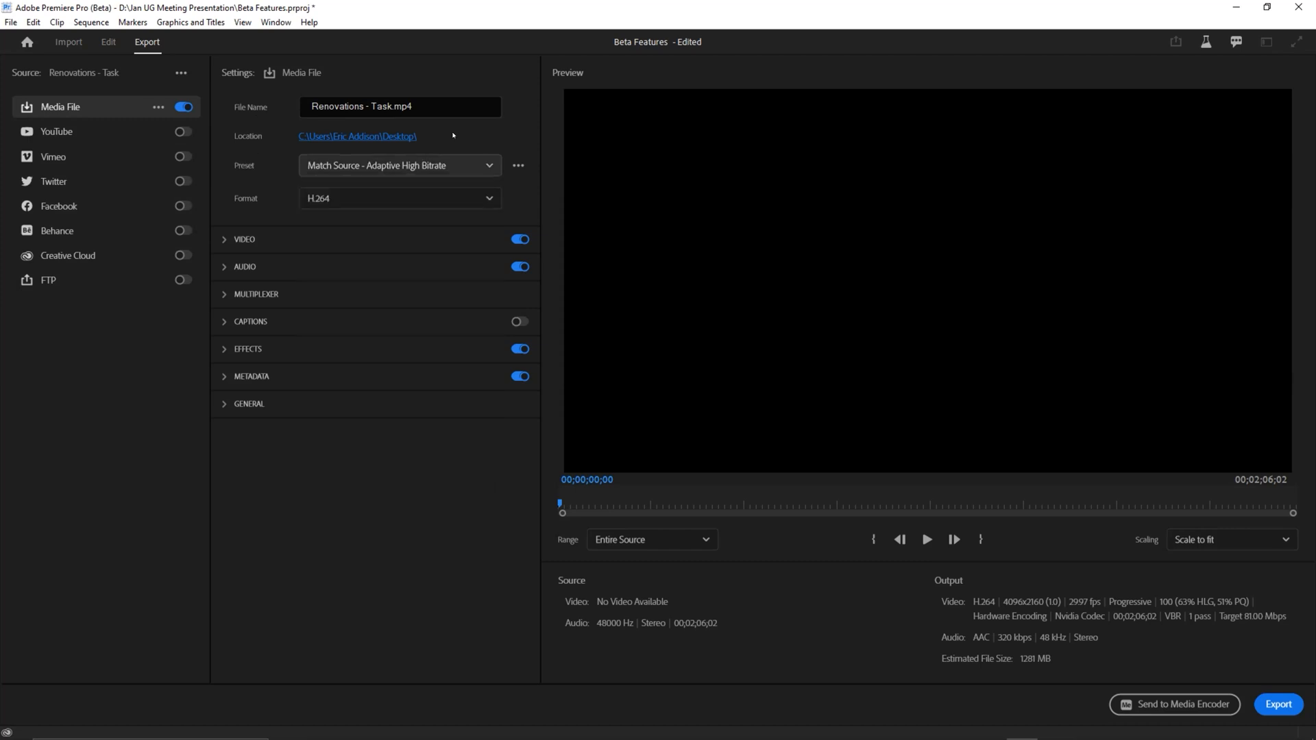
# Step: Expand the Video export settings with the additional options and examine the encoding settings
pyautogui.click(217, 244)
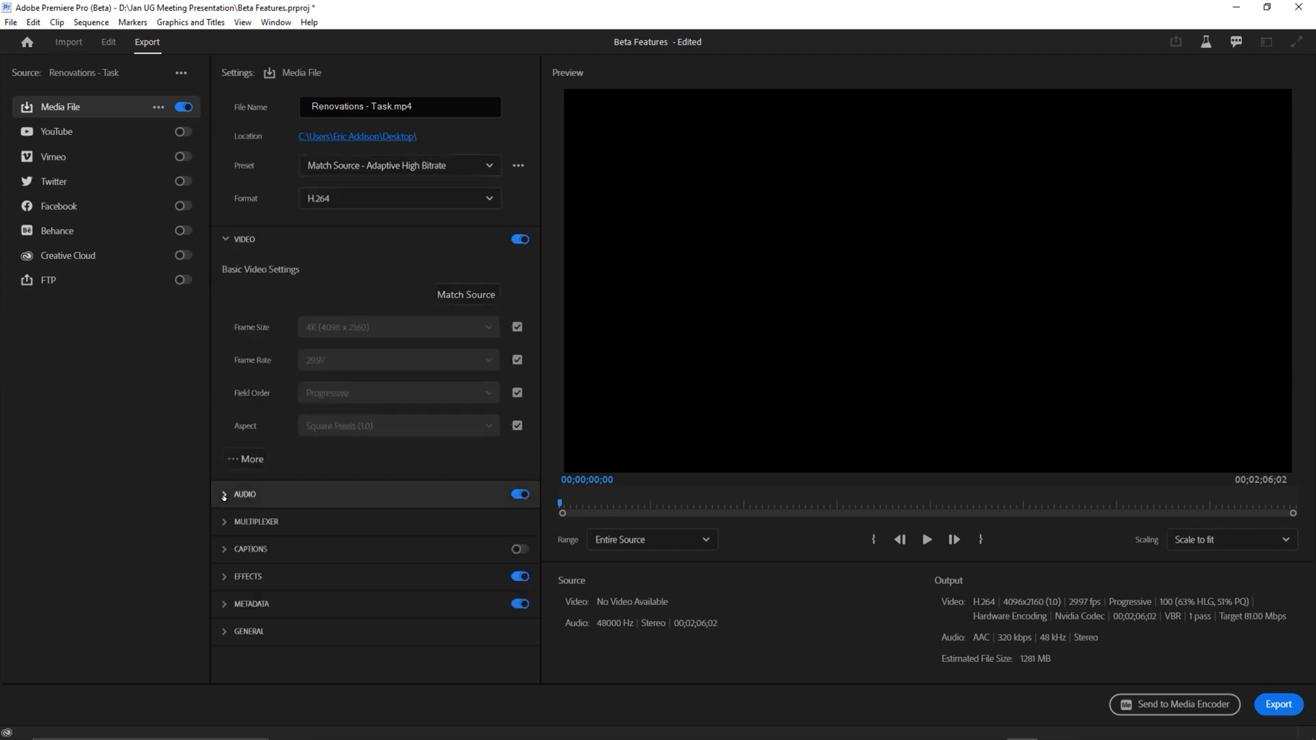
pyautogui.click(237, 460)
pyautogui.scroll(-4, 313, 398)
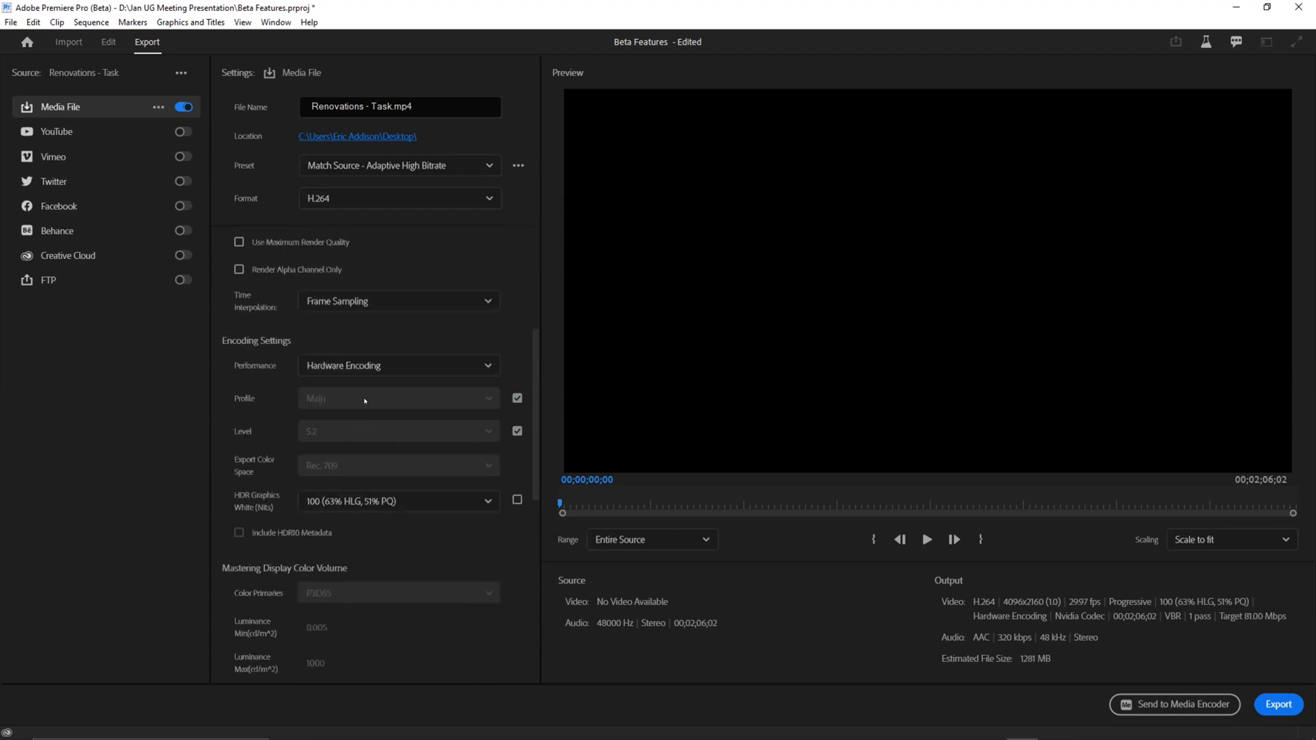
# Step: Collapse the Video export settings and enable the YouTube export destination
pyautogui.scroll(2, 301, 324)
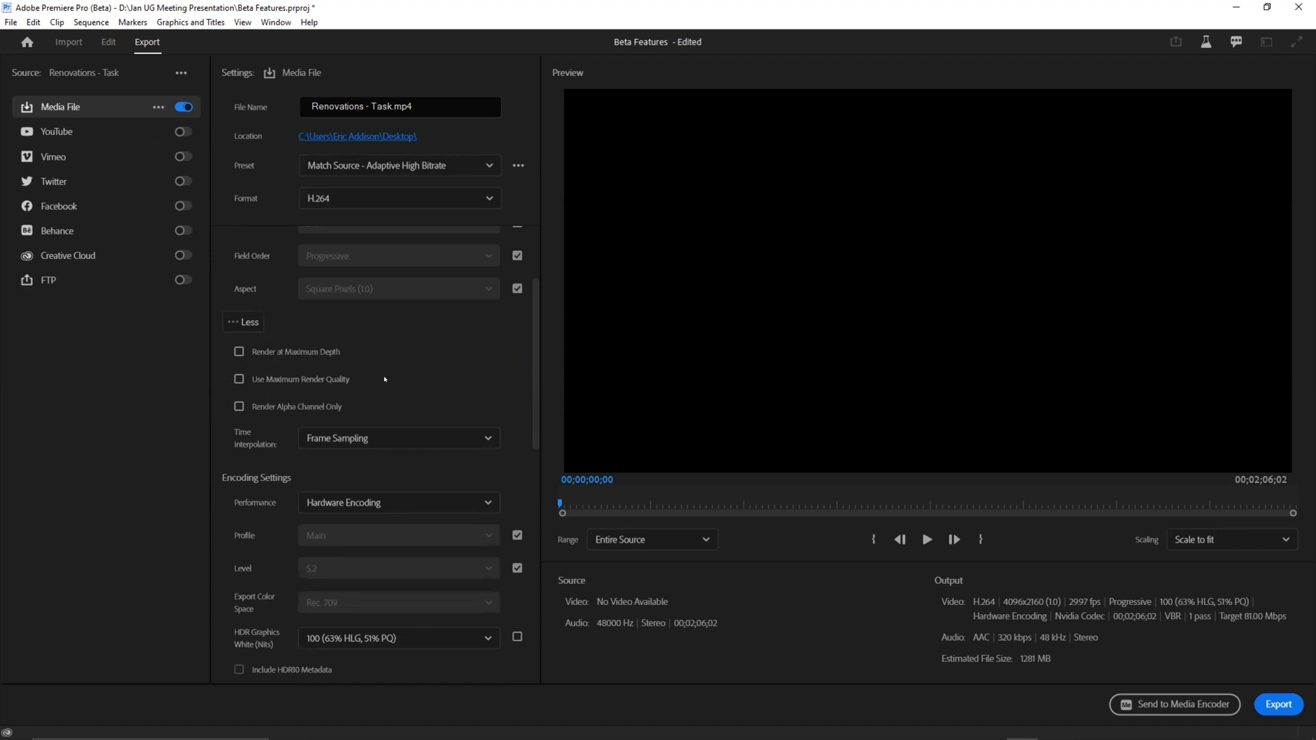
pyautogui.scroll(2, 388, 379)
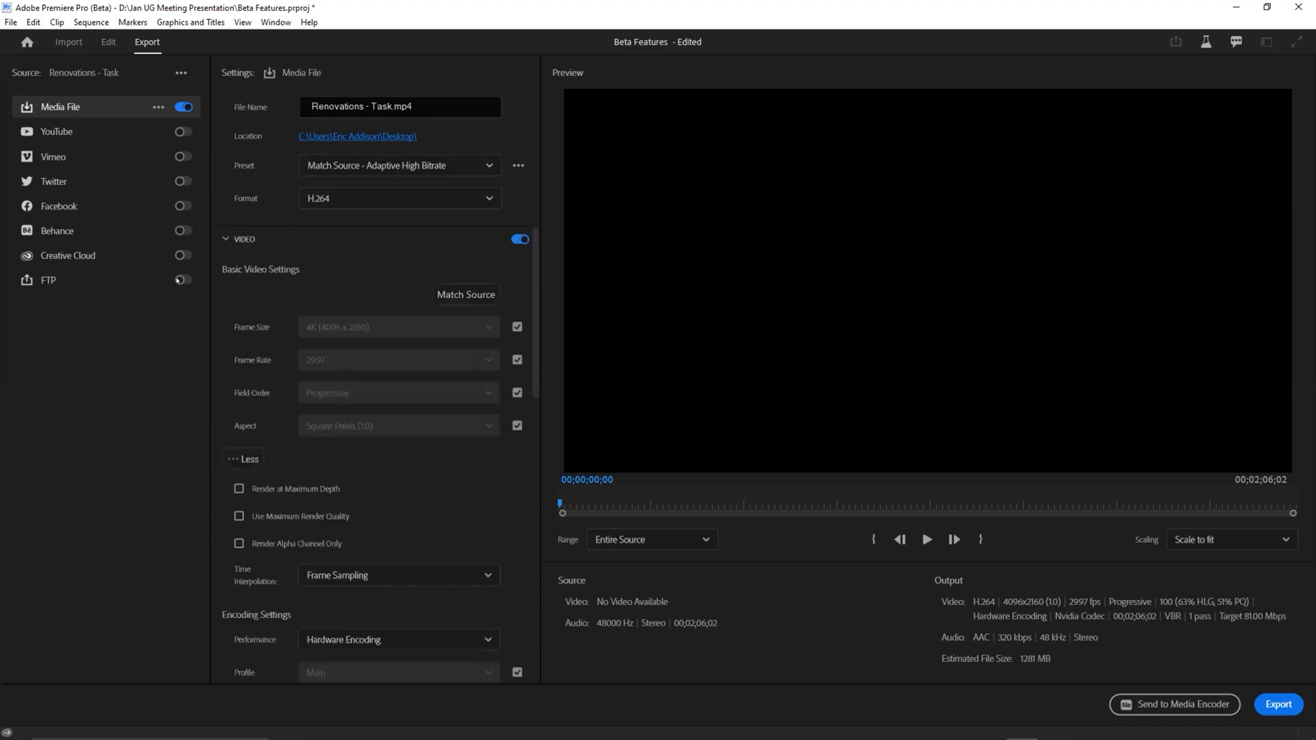
pyautogui.click(225, 239)
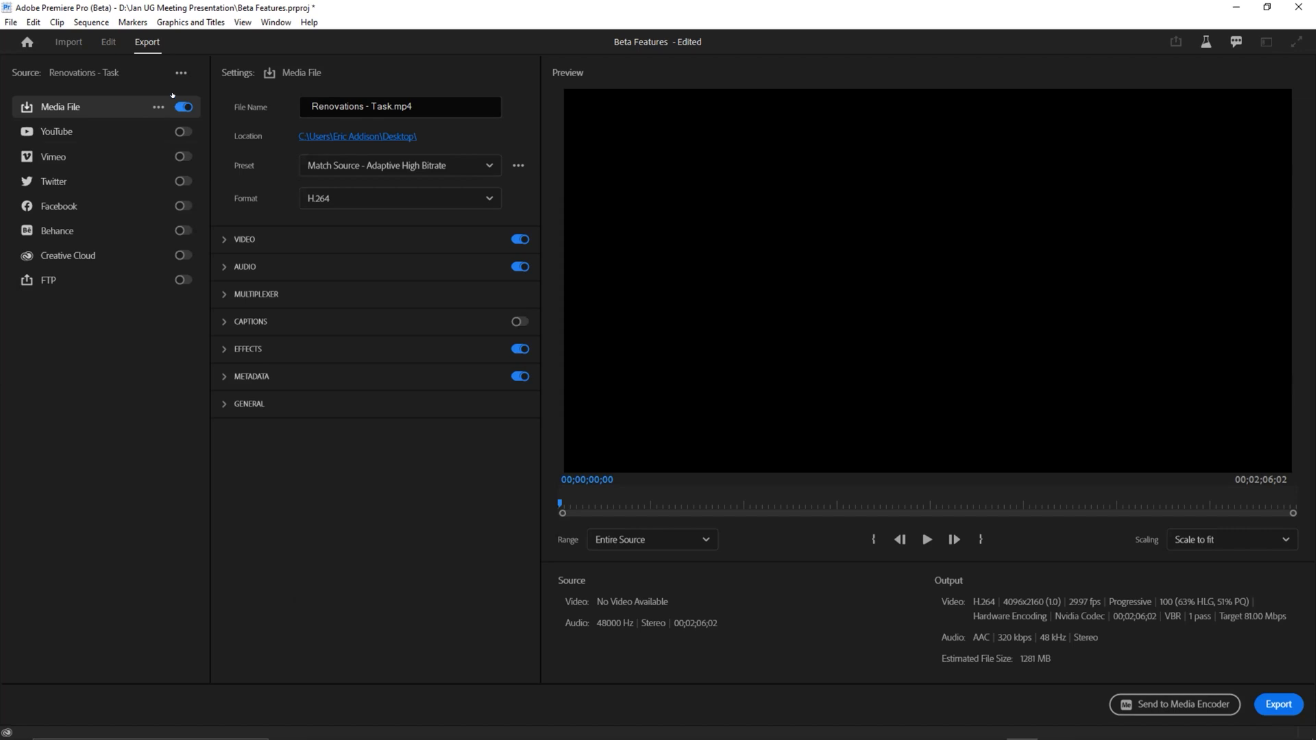
pyautogui.click(180, 131)
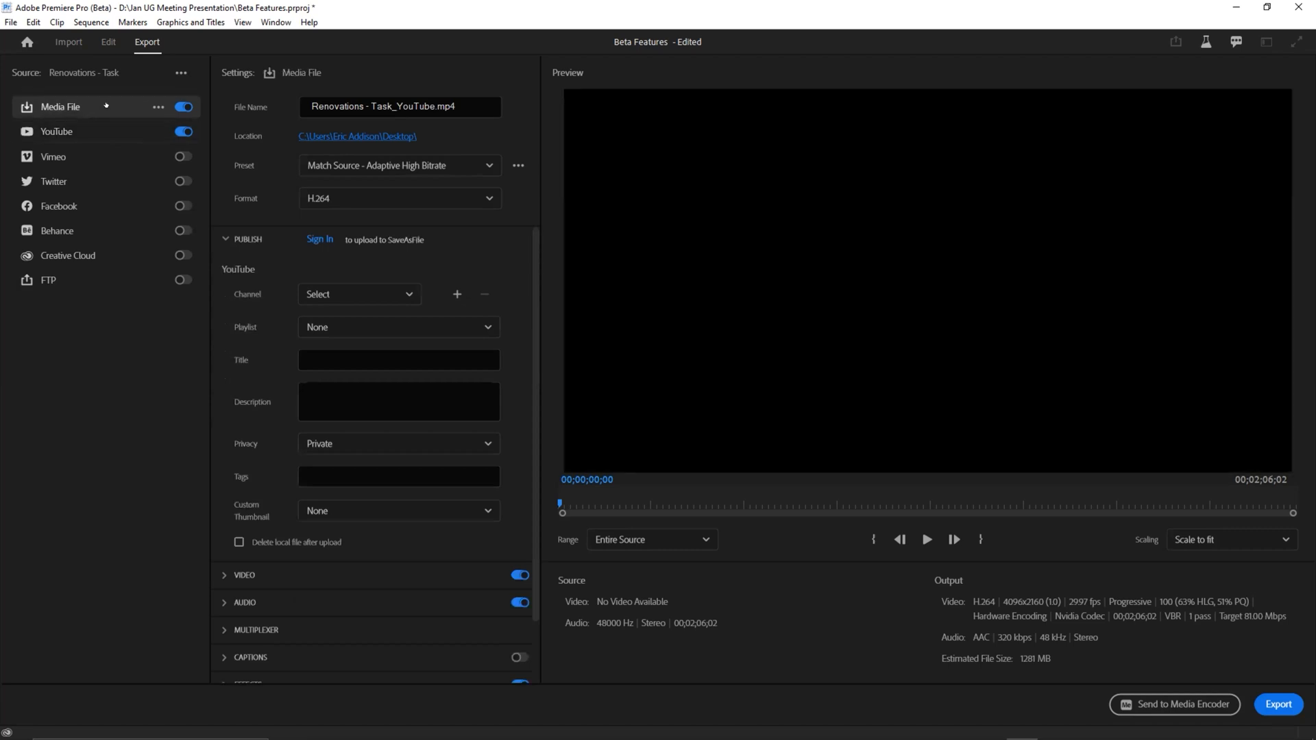
# Step: Set the Media File destination's format to QuickTime, keeping the GoPro CineForm YUV 10-bit preset
pyautogui.click(106, 115)
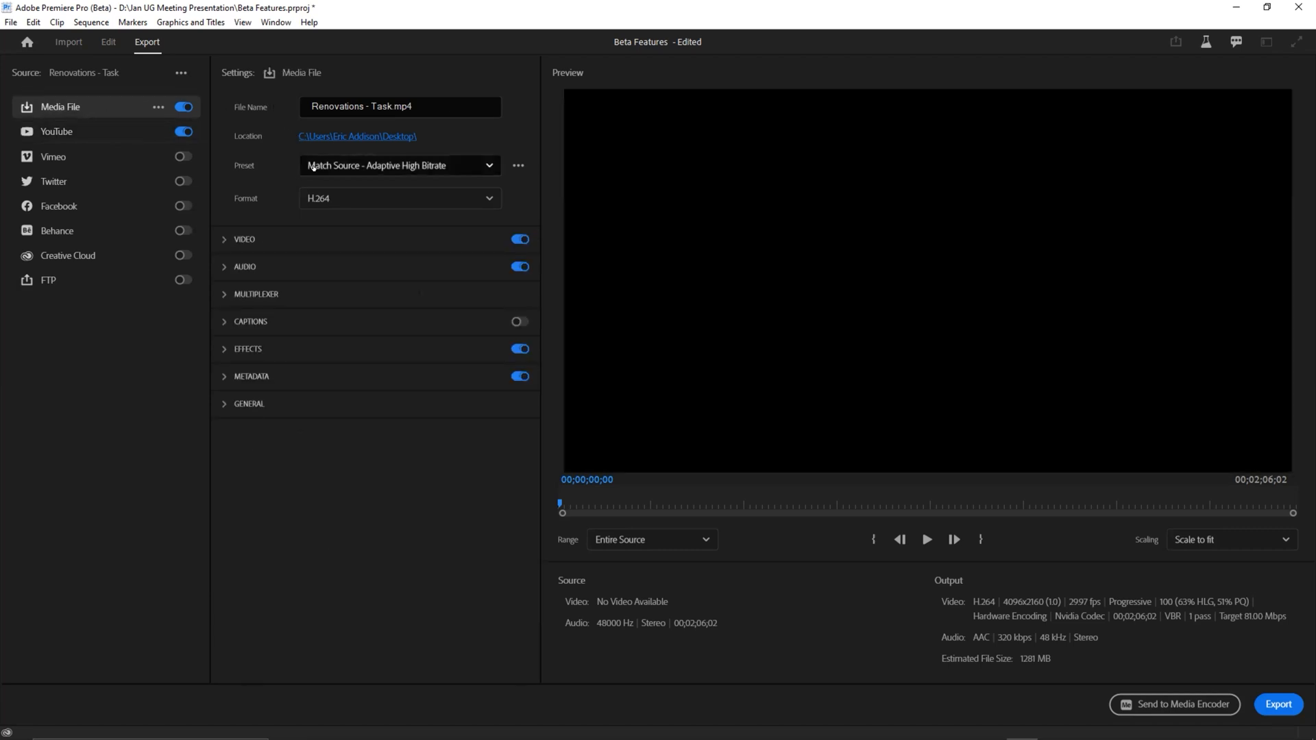
pyautogui.click(317, 200)
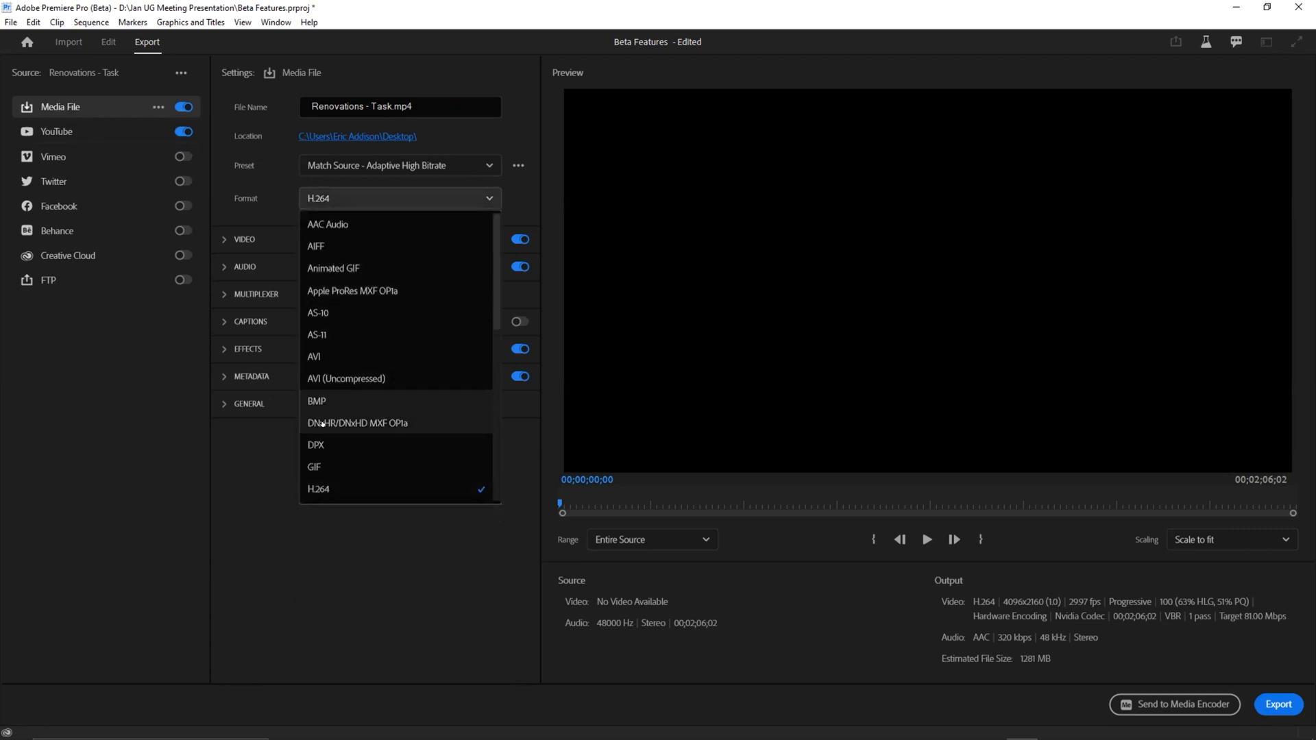
pyautogui.scroll(-6, 358, 290)
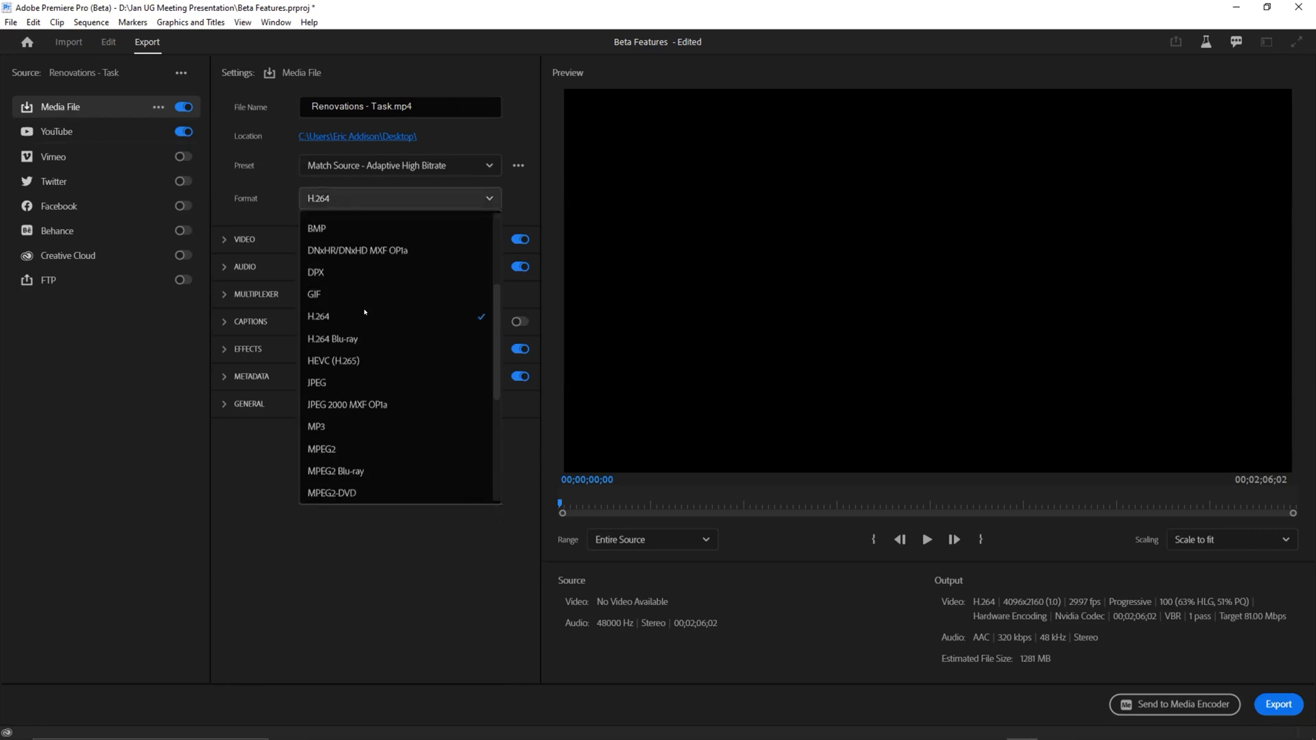
pyautogui.click(358, 379)
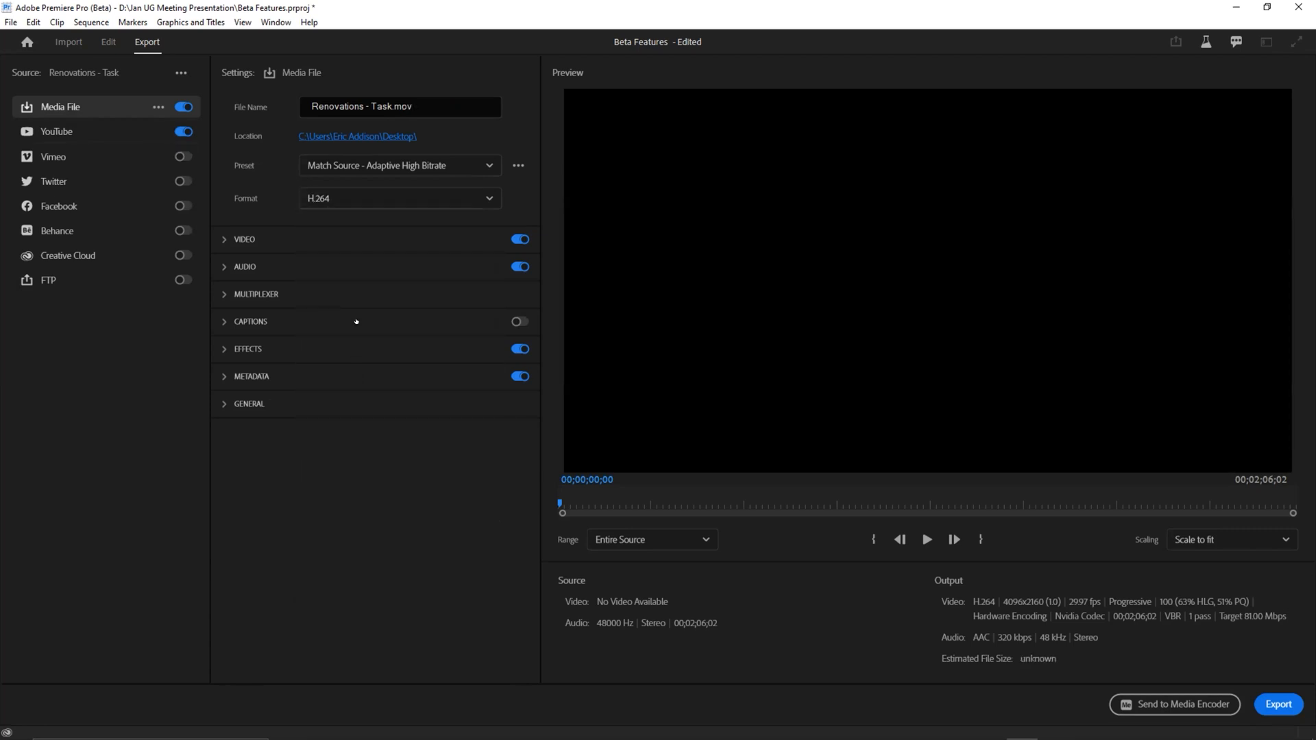
pyautogui.click(337, 168)
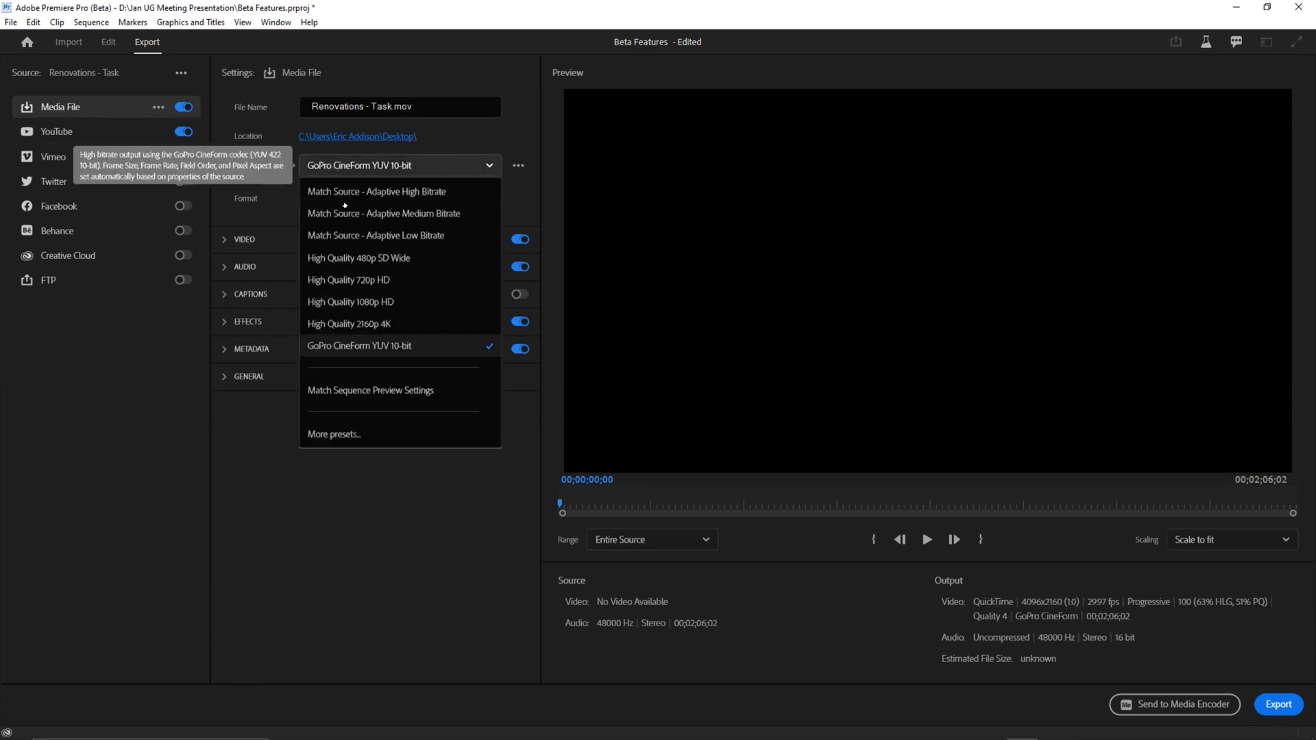
pyautogui.click(370, 347)
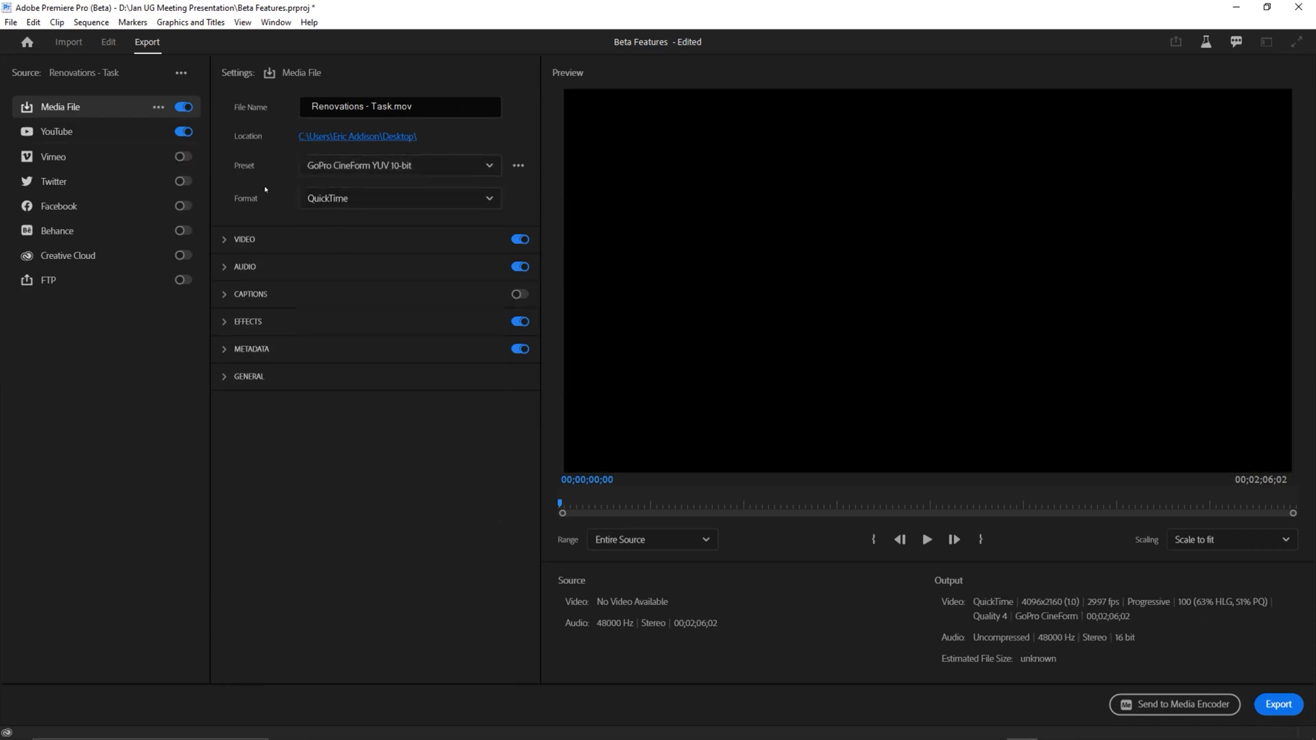
# Step: Open the Preset Manager for the Media File destination and look through the list of all presets
pyautogui.click(518, 166)
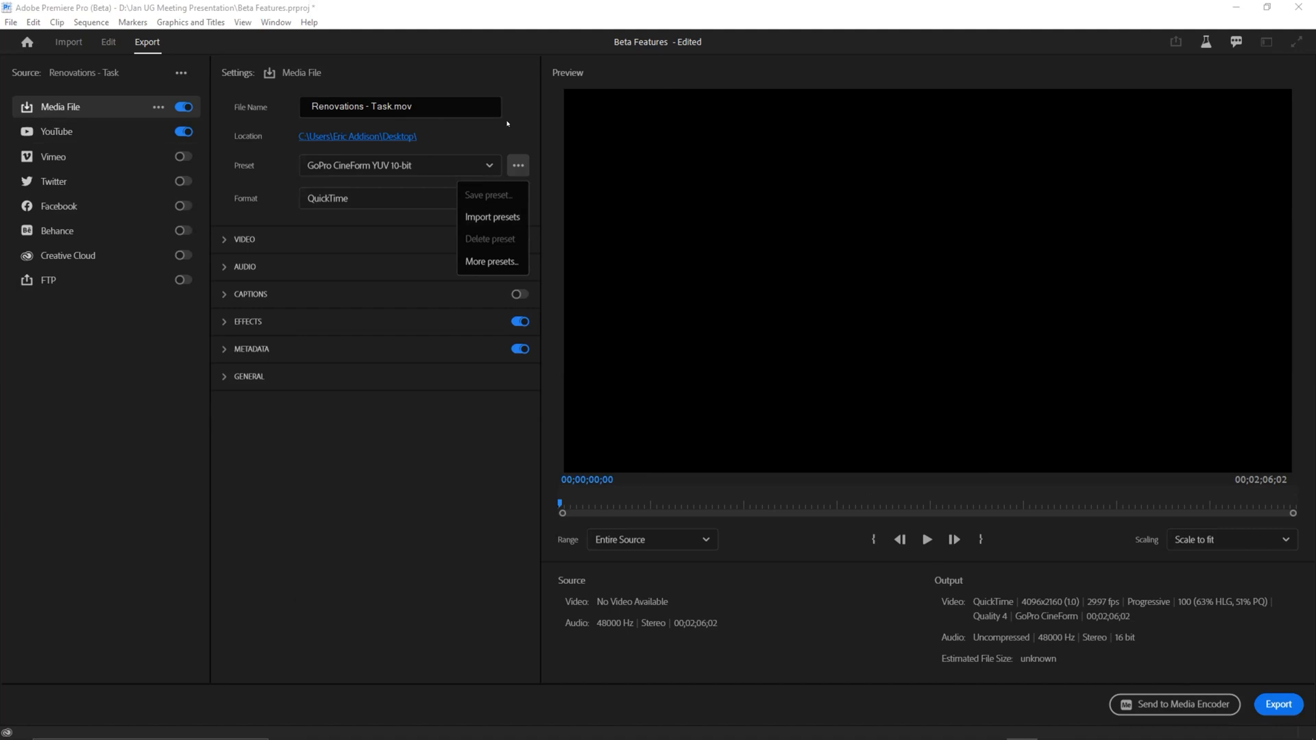
pyautogui.click(464, 263)
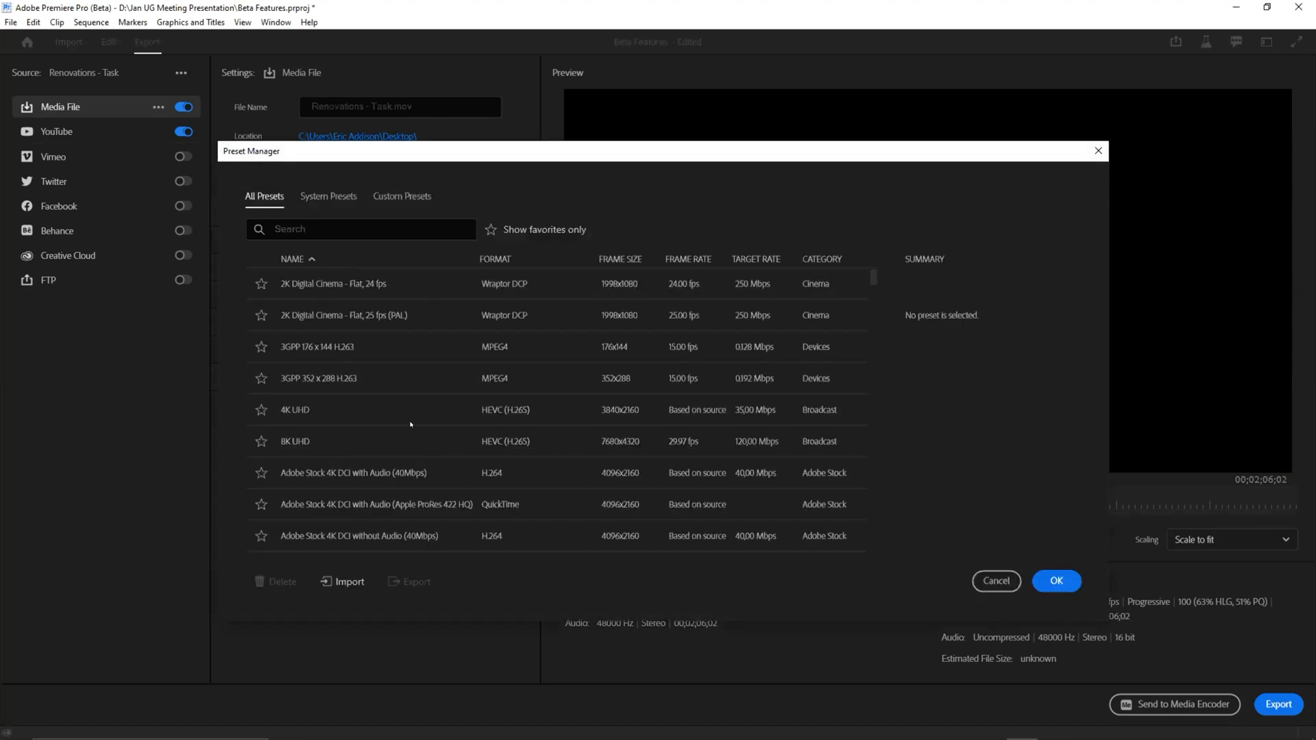
pyautogui.scroll(-10, 397, 366)
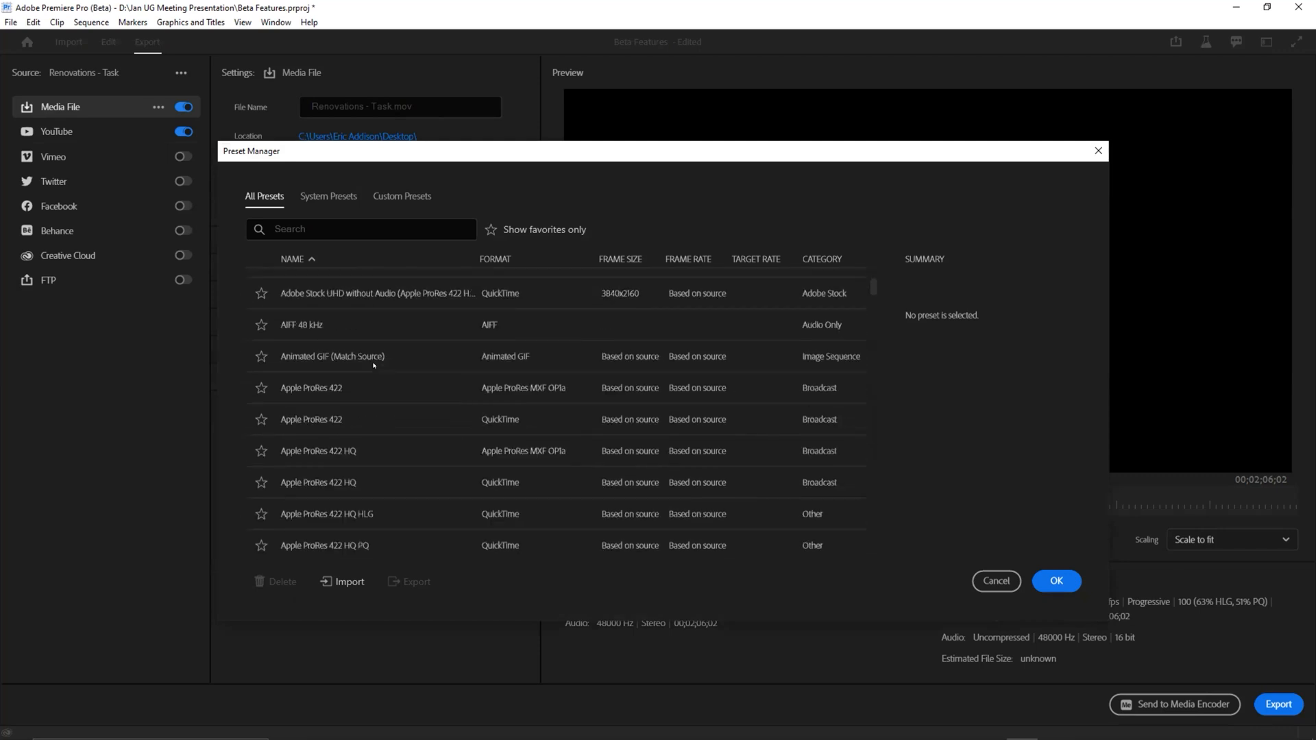
pyautogui.scroll(10, 370, 378)
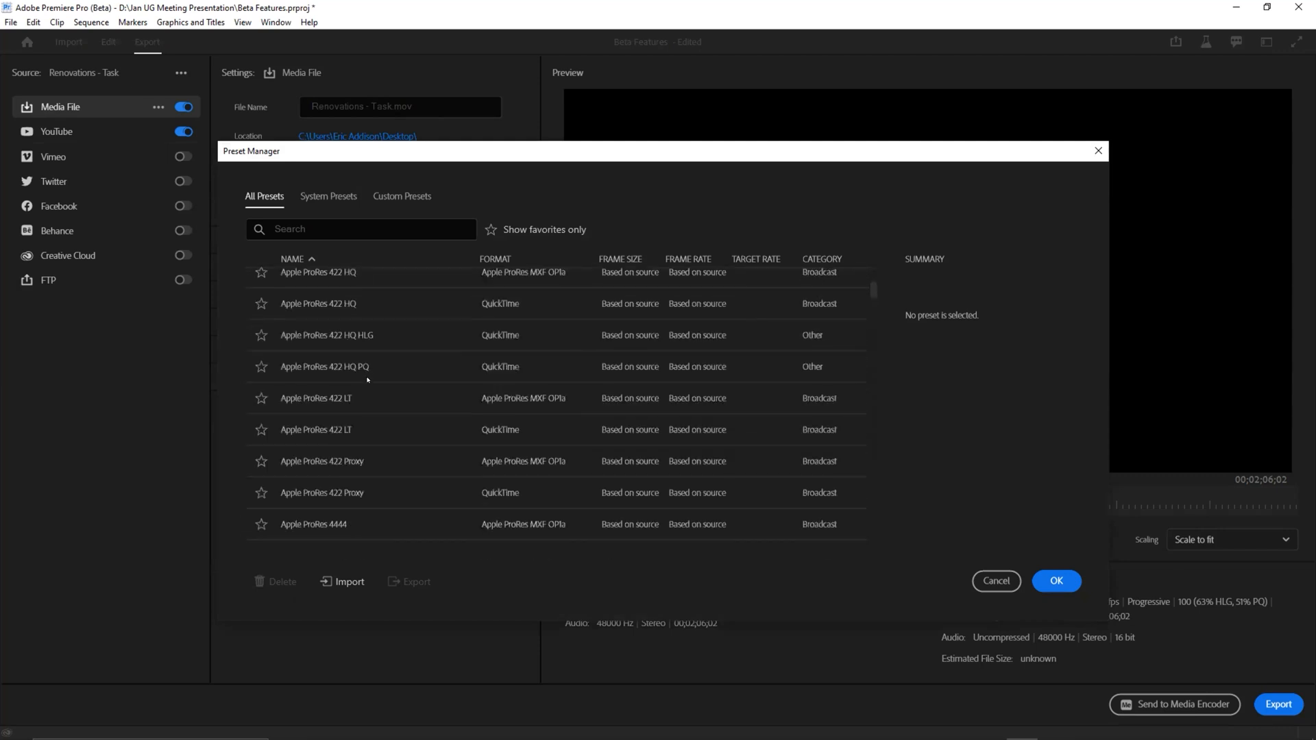
pyautogui.scroll(2, 373, 377)
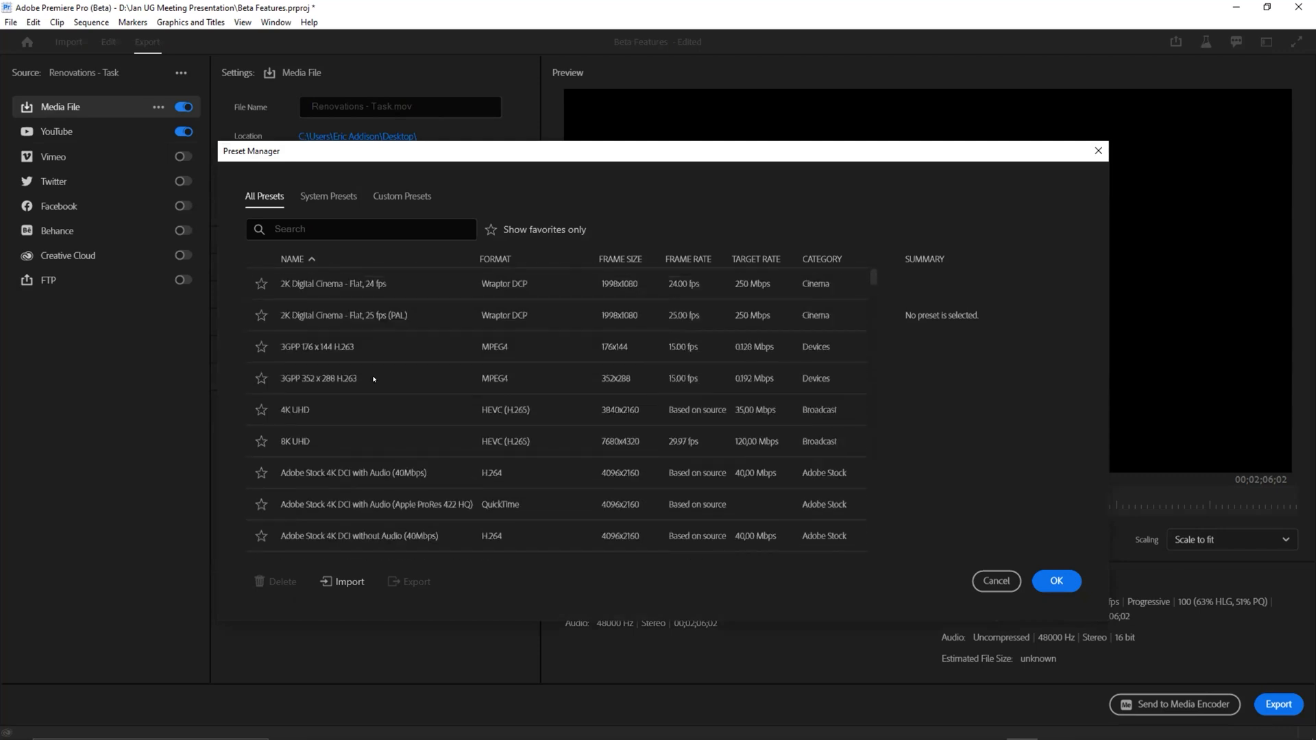
# Step: Check the custom presets and browse the system presets in the Preset Manager, then close it without choosing a preset
pyautogui.click(327, 195)
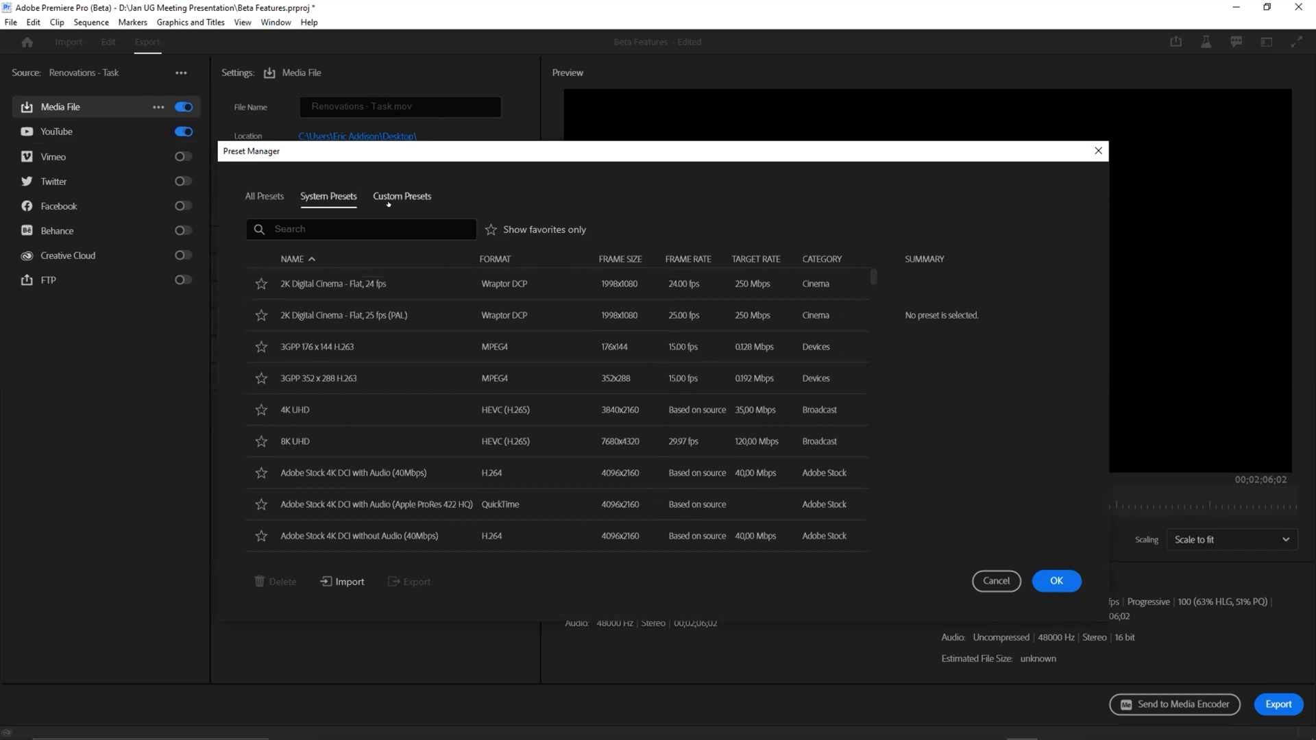
pyautogui.click(398, 196)
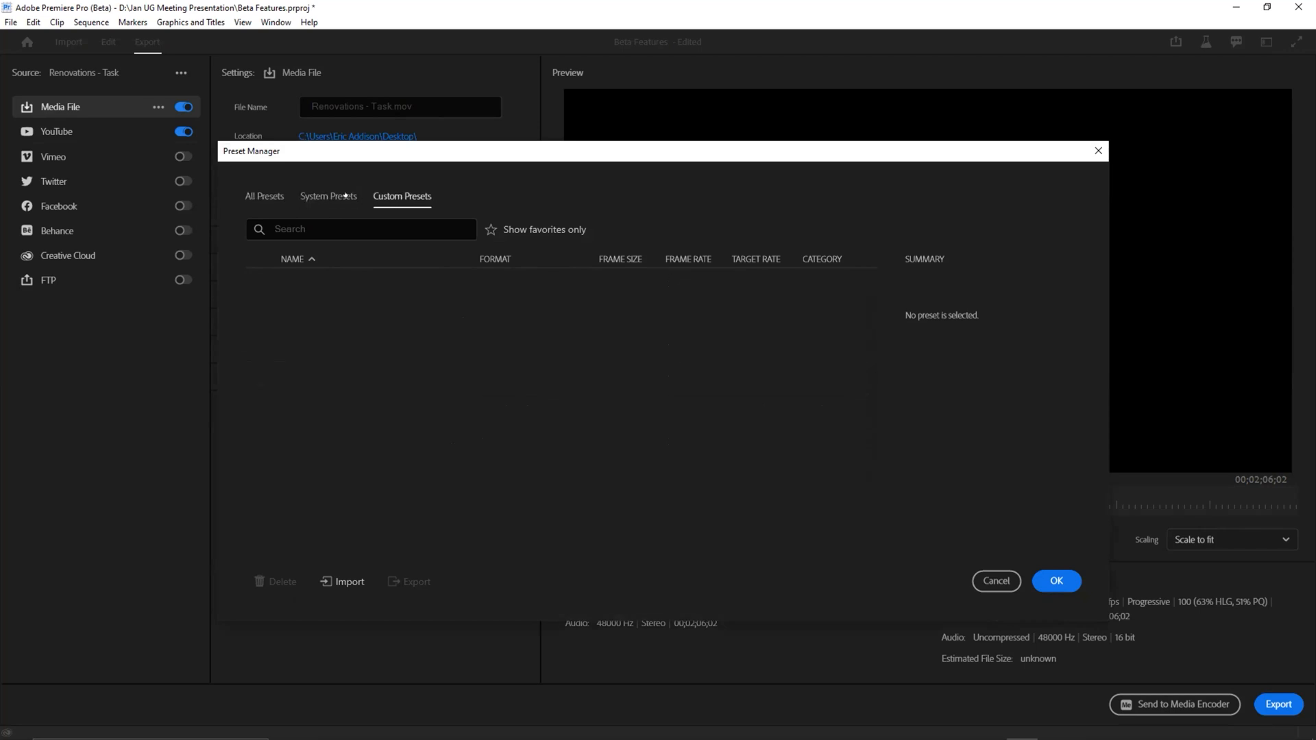
pyautogui.click(351, 198)
pyautogui.scroll(-5, 344, 370)
pyautogui.scroll(-10, 344, 369)
pyautogui.scroll(-5, 343, 369)
pyautogui.scroll(-10, 342, 368)
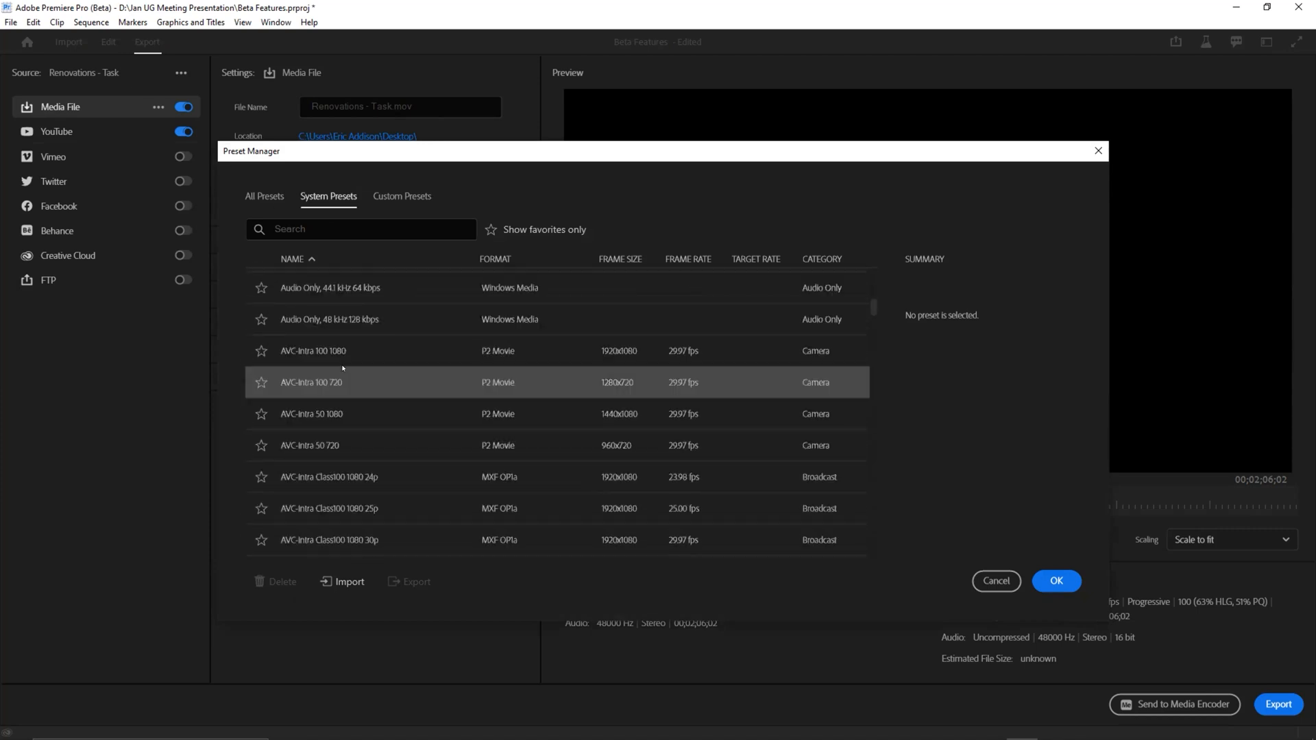
pyautogui.scroll(-4, 344, 368)
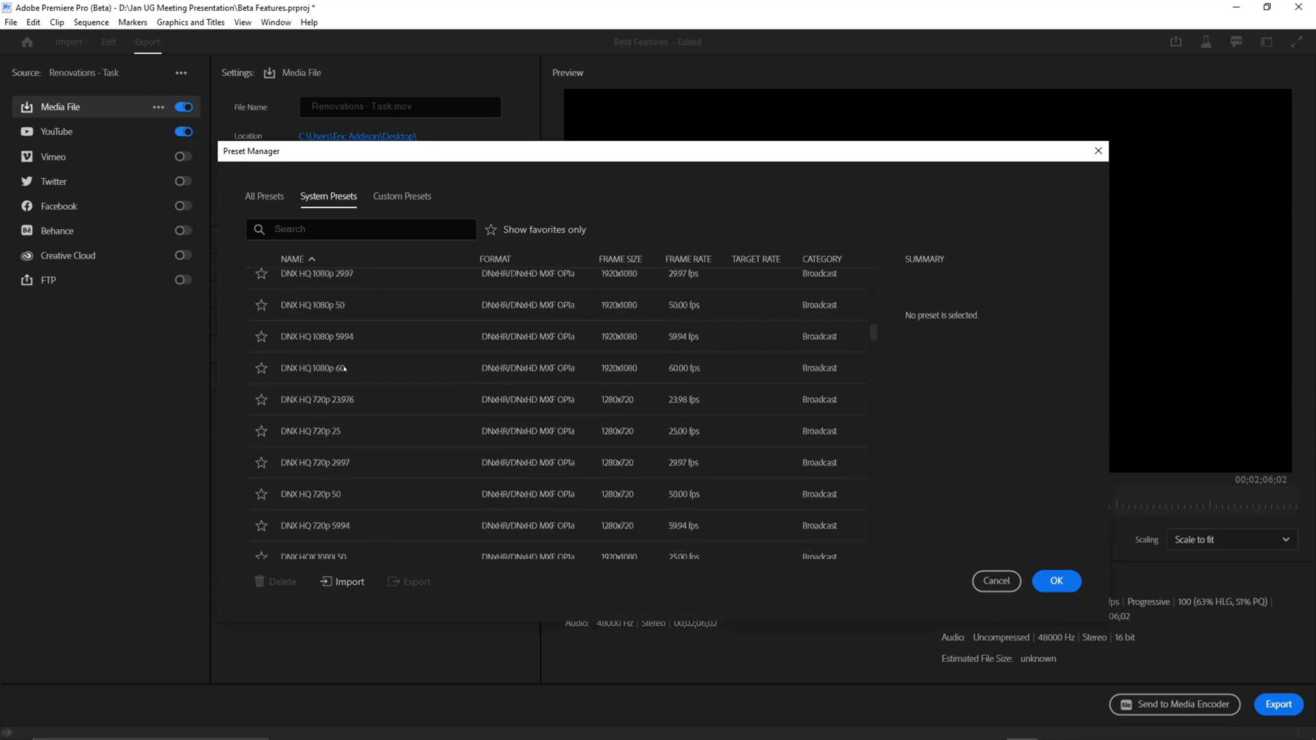
pyautogui.scroll(4, 344, 368)
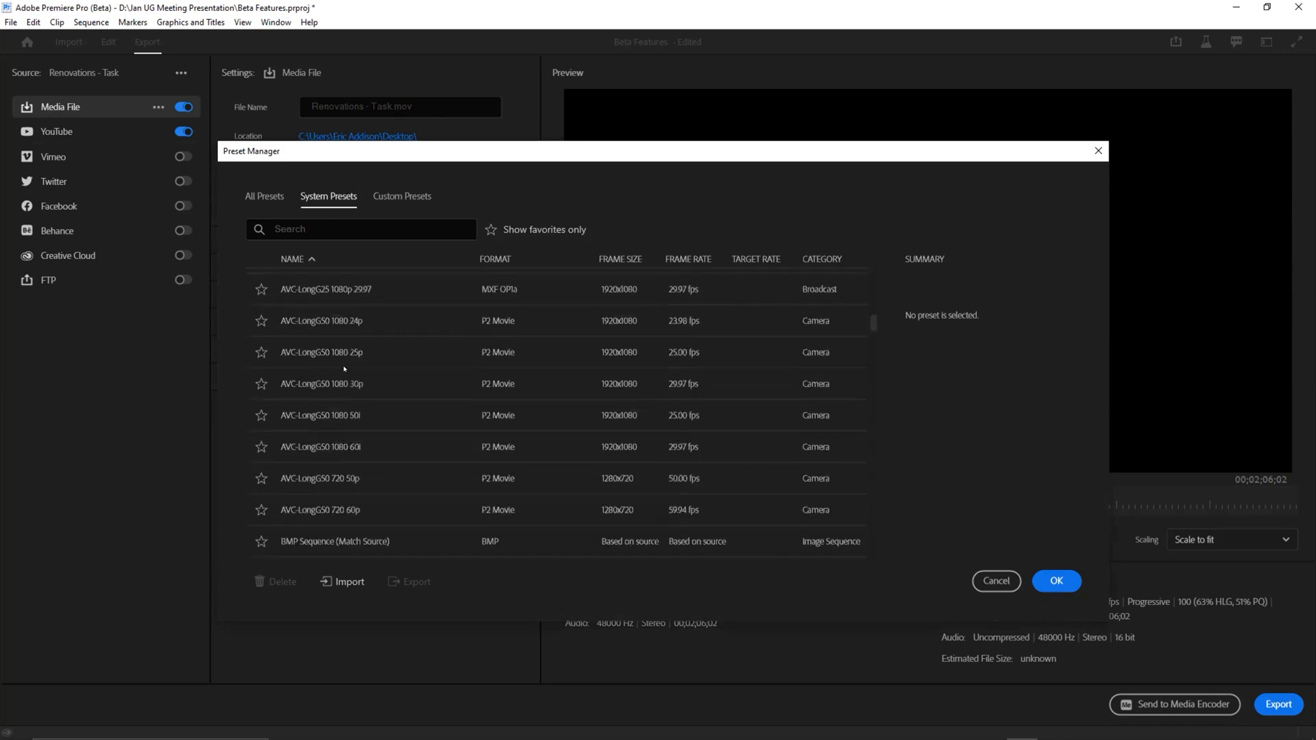
pyautogui.click(1098, 151)
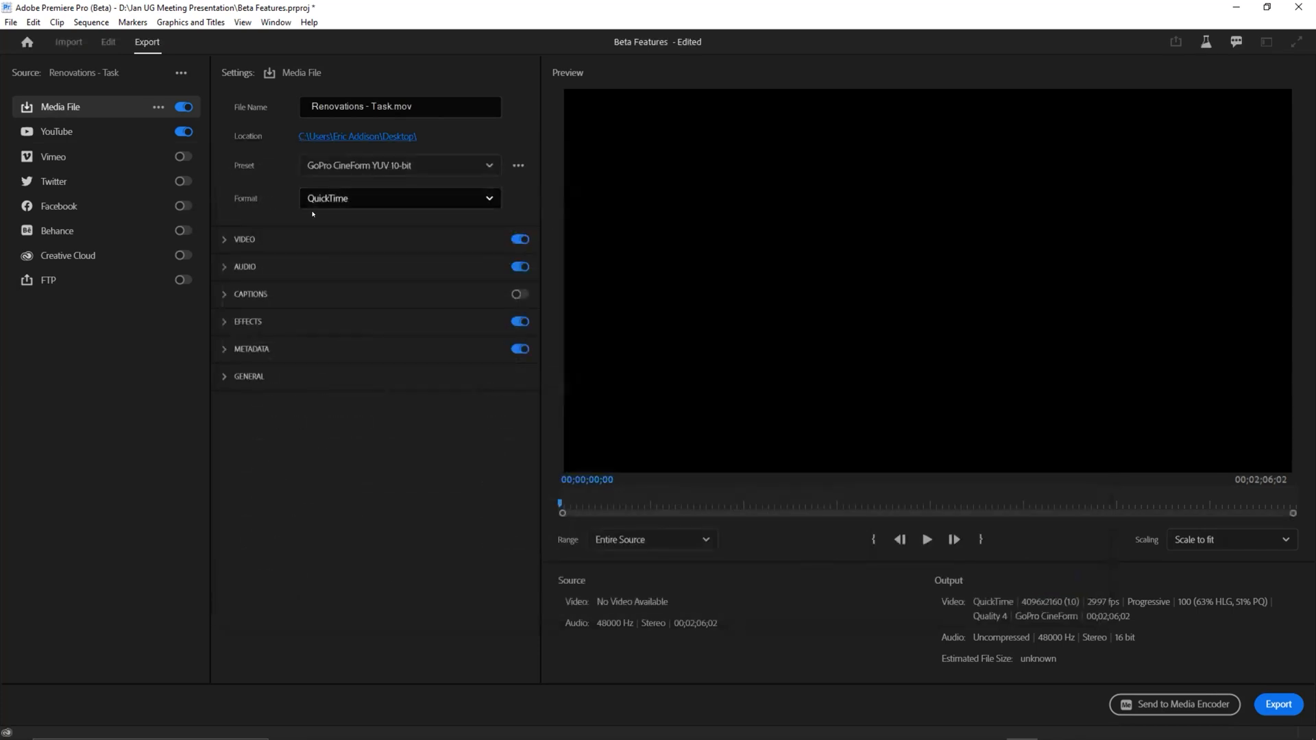
# Step: Review the available QuickTime presets and show the options for saving, importing and deleting presets
pyautogui.click(355, 165)
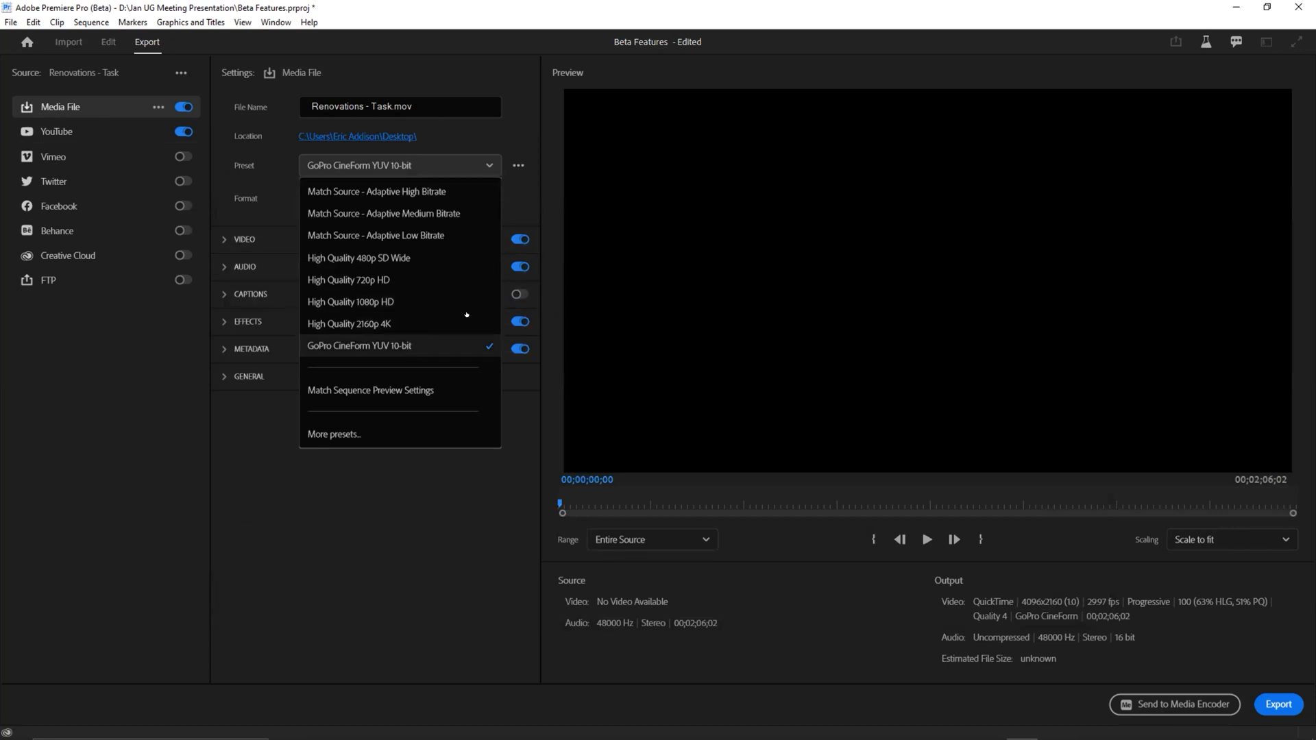
pyautogui.click(510, 163)
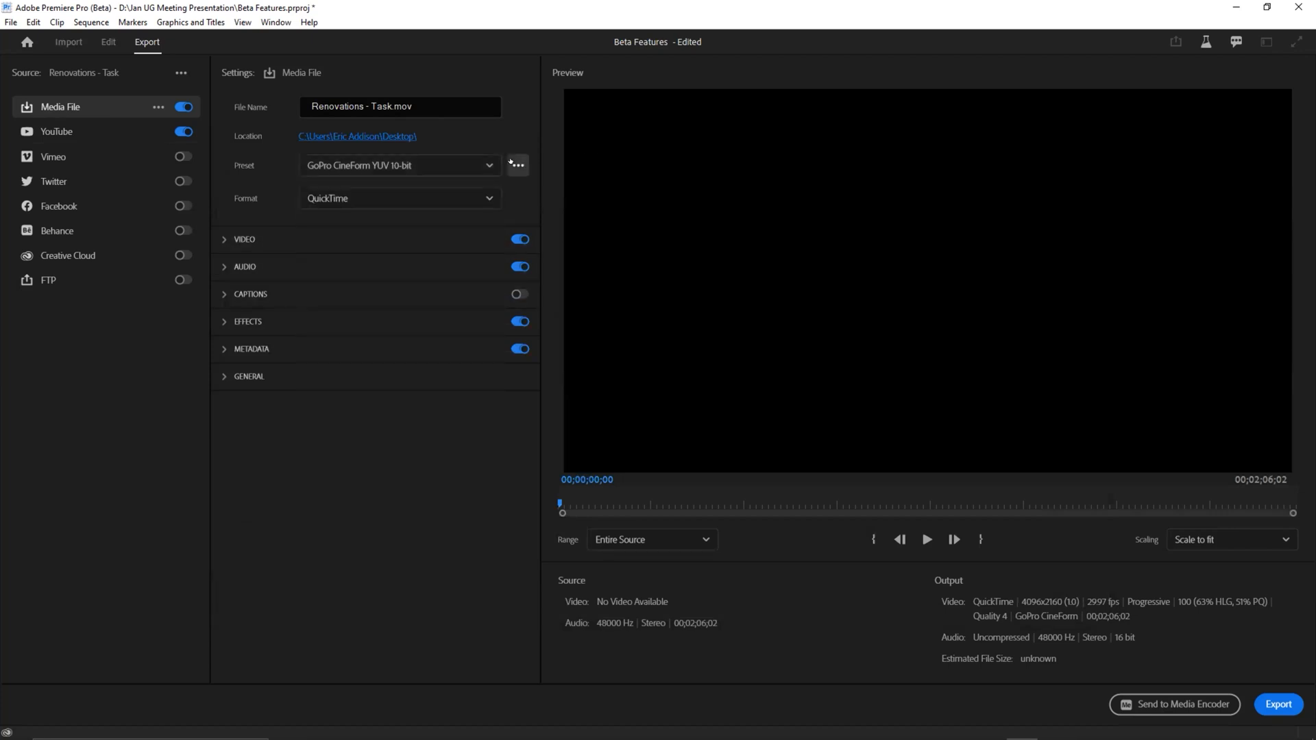
pyautogui.click(515, 164)
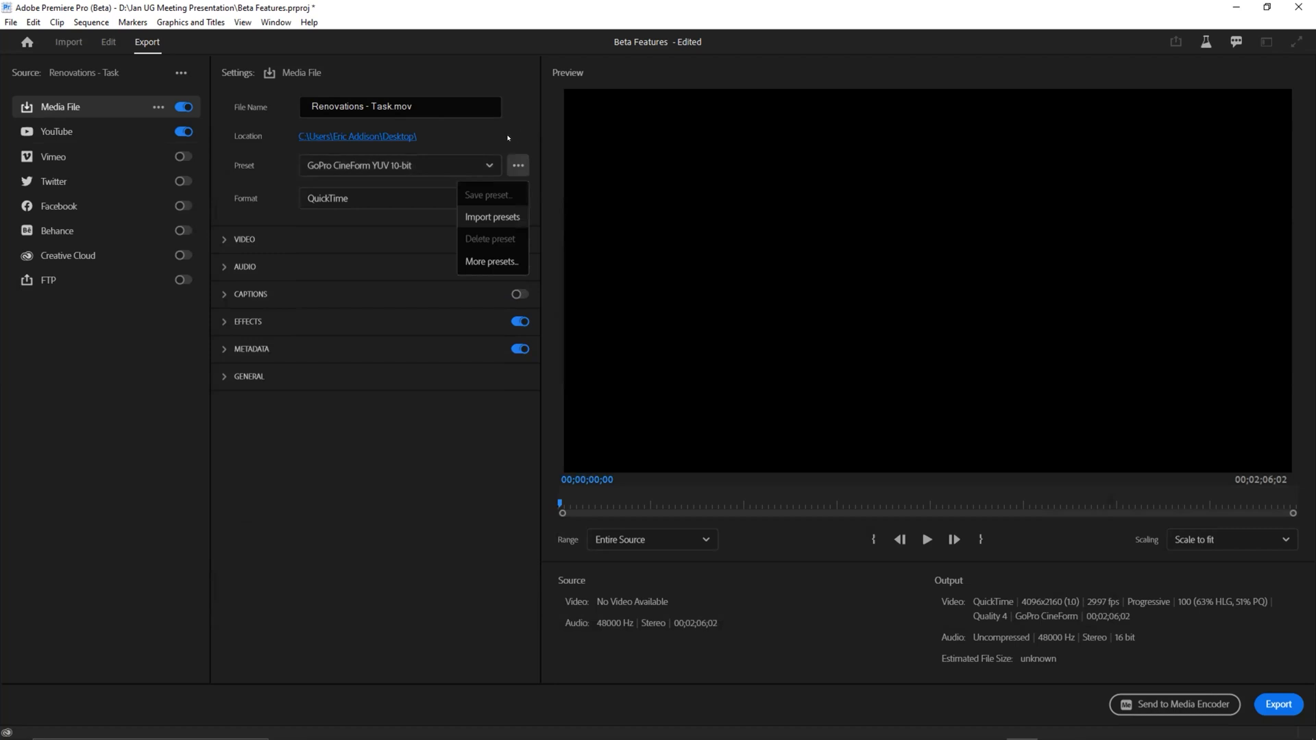